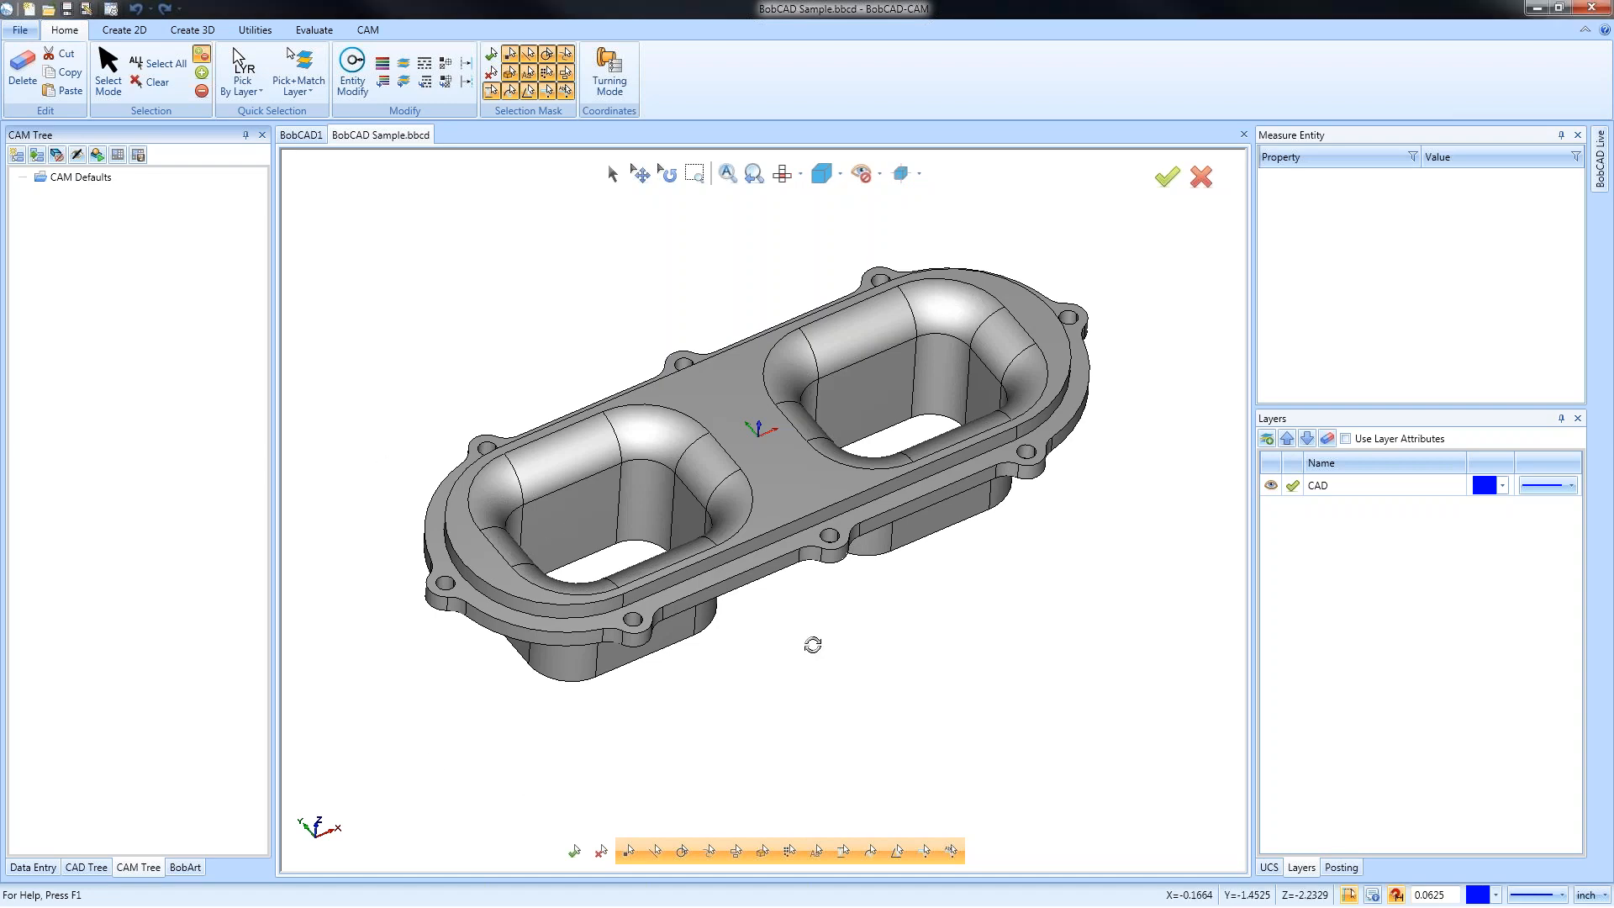
pyautogui.press('Escape')
pyautogui.moveTo(869, 633)
pyautogui.mouseDown(button='middle')
pyautogui.moveTo(865, 598)
pyautogui.moveTo(873, 647)
pyautogui.moveTo(838, 645)
pyautogui.mouseUp(button='middle')
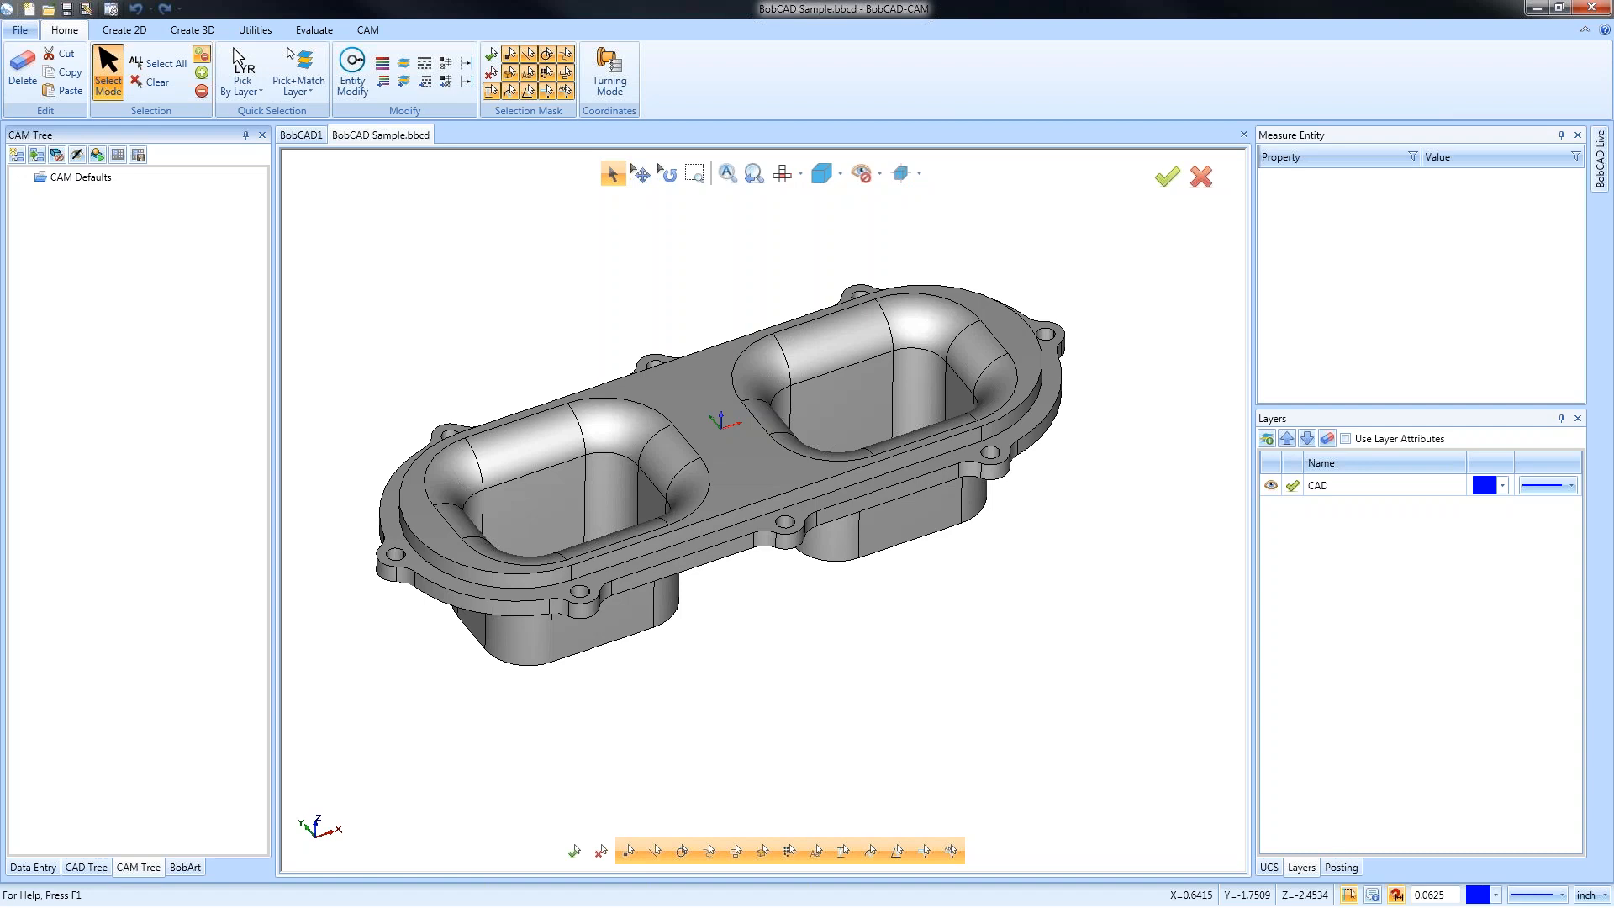
pyautogui.moveTo(824, 615); pyautogui.dragTo(839, 661, button='middle')
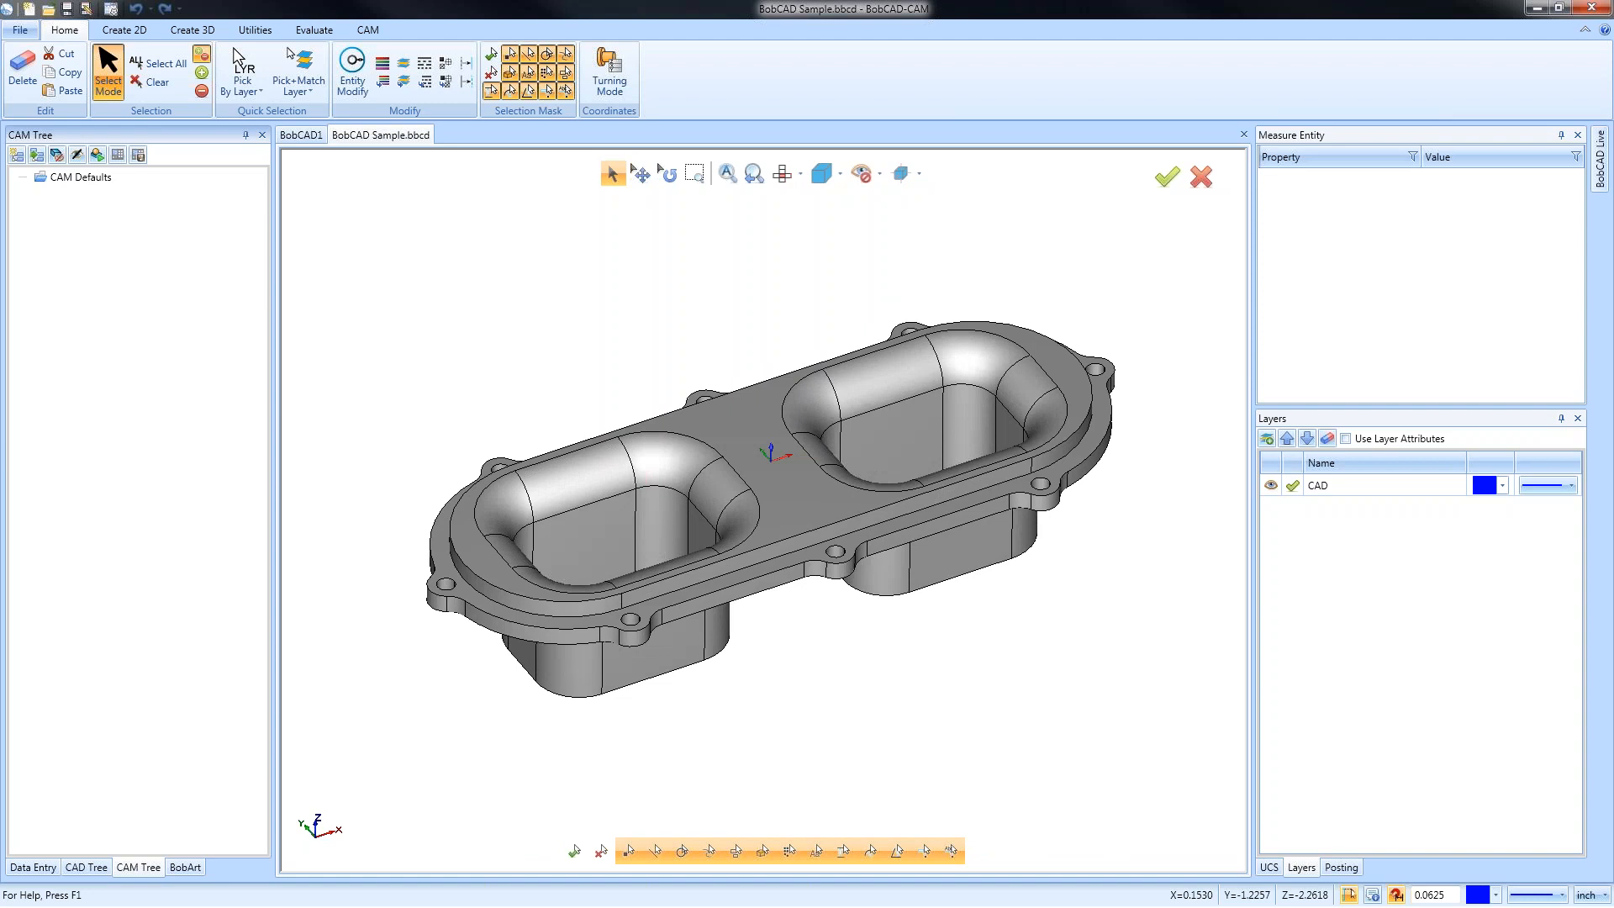
pyautogui.moveTo(139, 135); pyautogui.dragTo(26, 504)
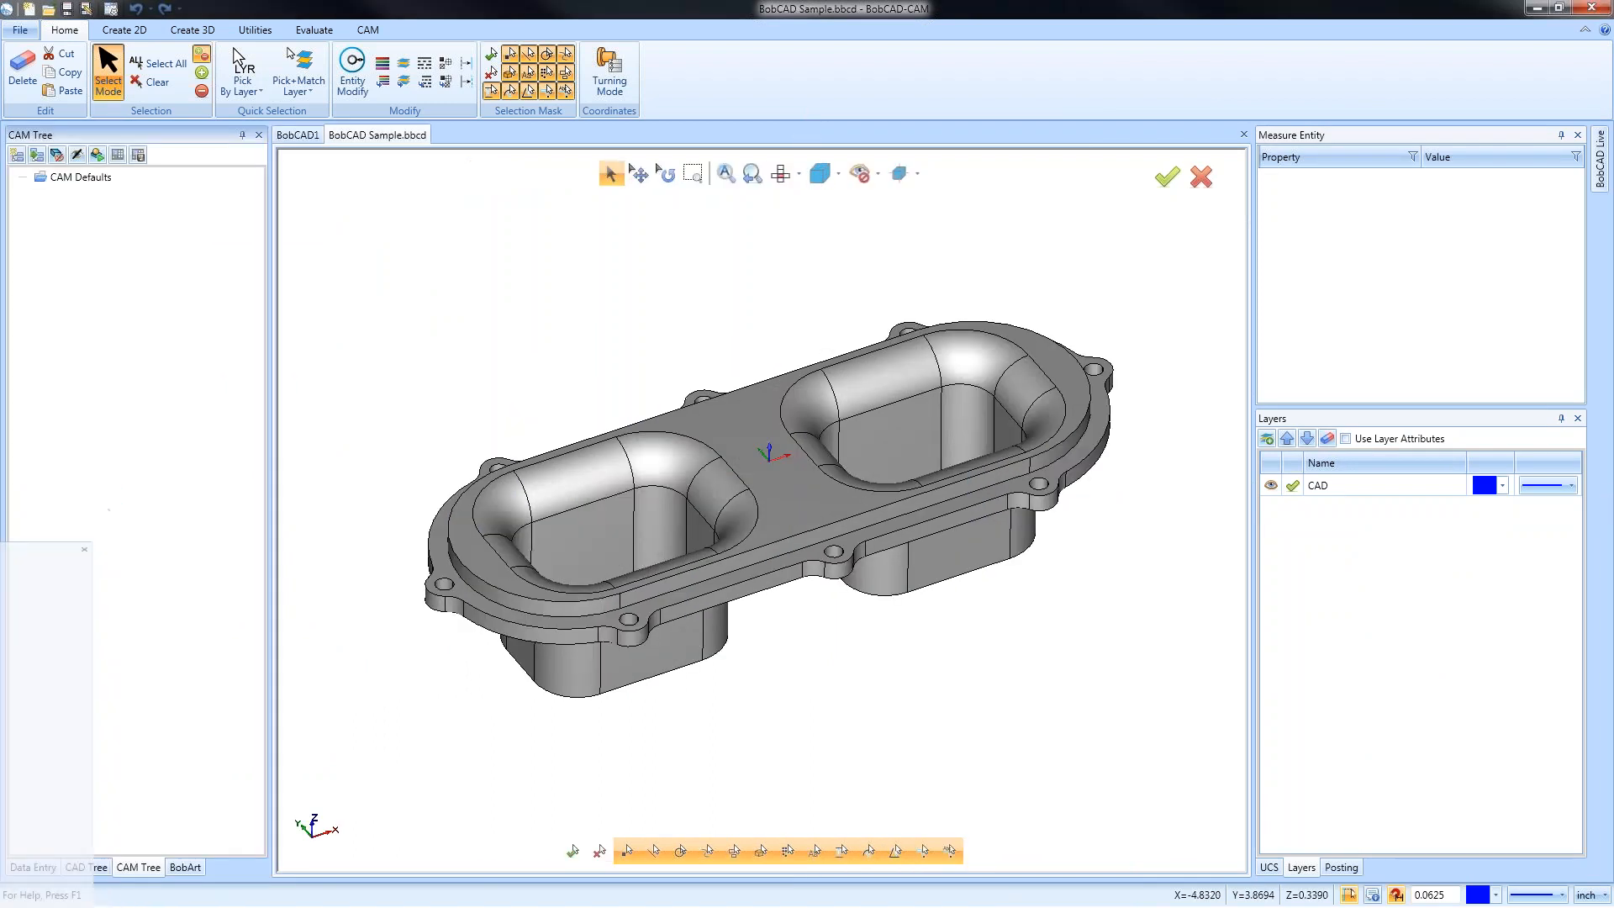
# Create a milling job from the Webinar Day 2 job template
pyautogui.click(370, 32)
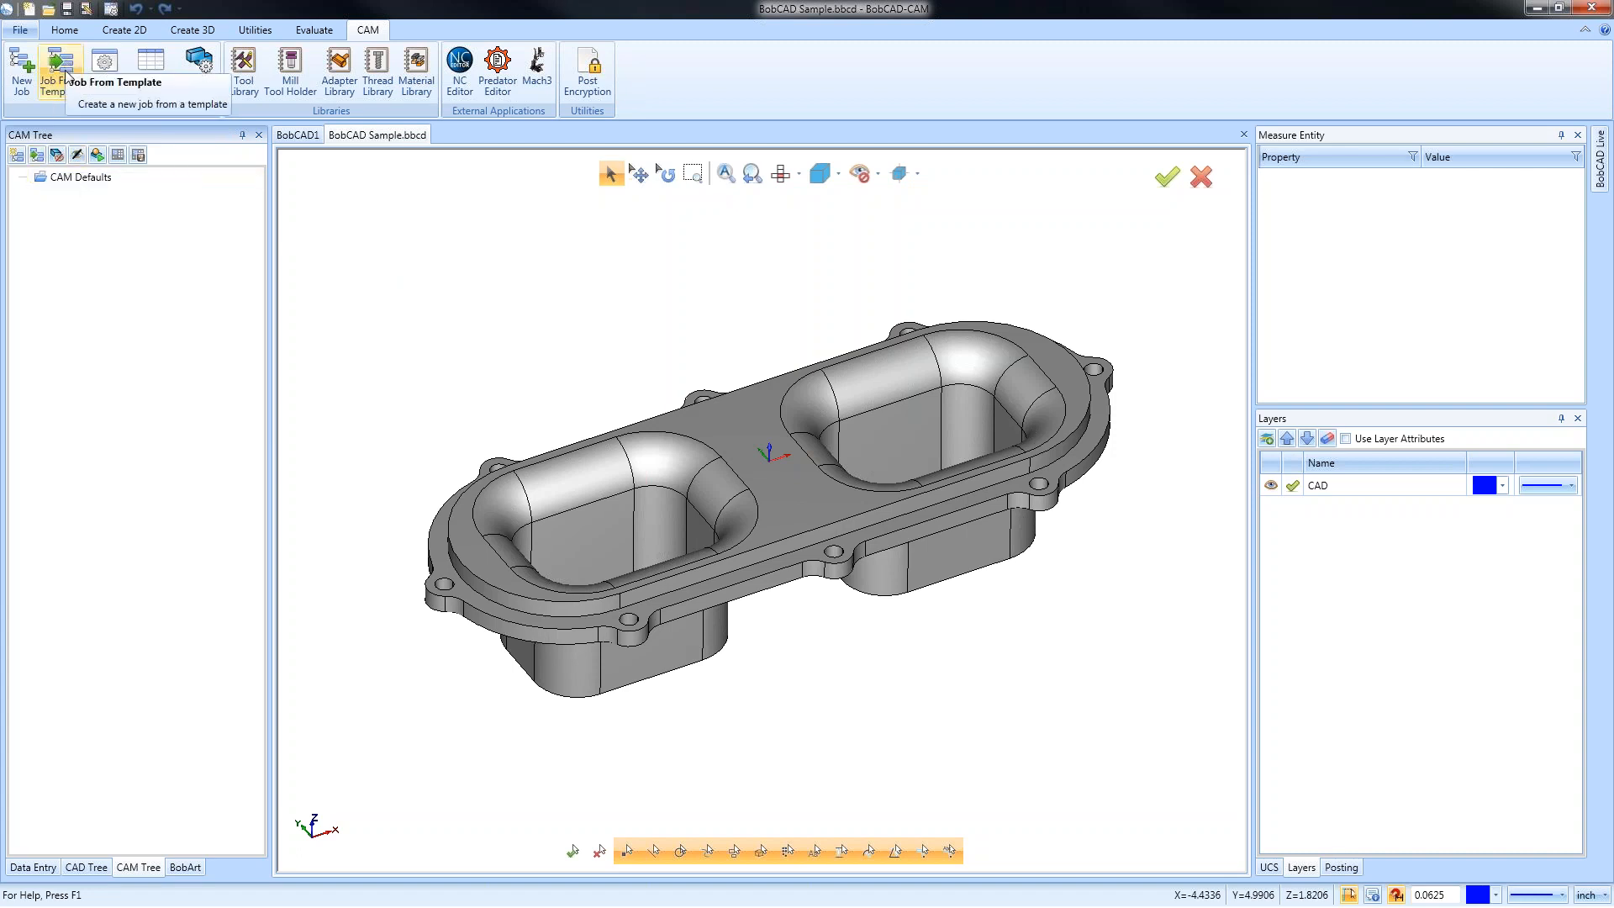
pyautogui.click(64, 74)
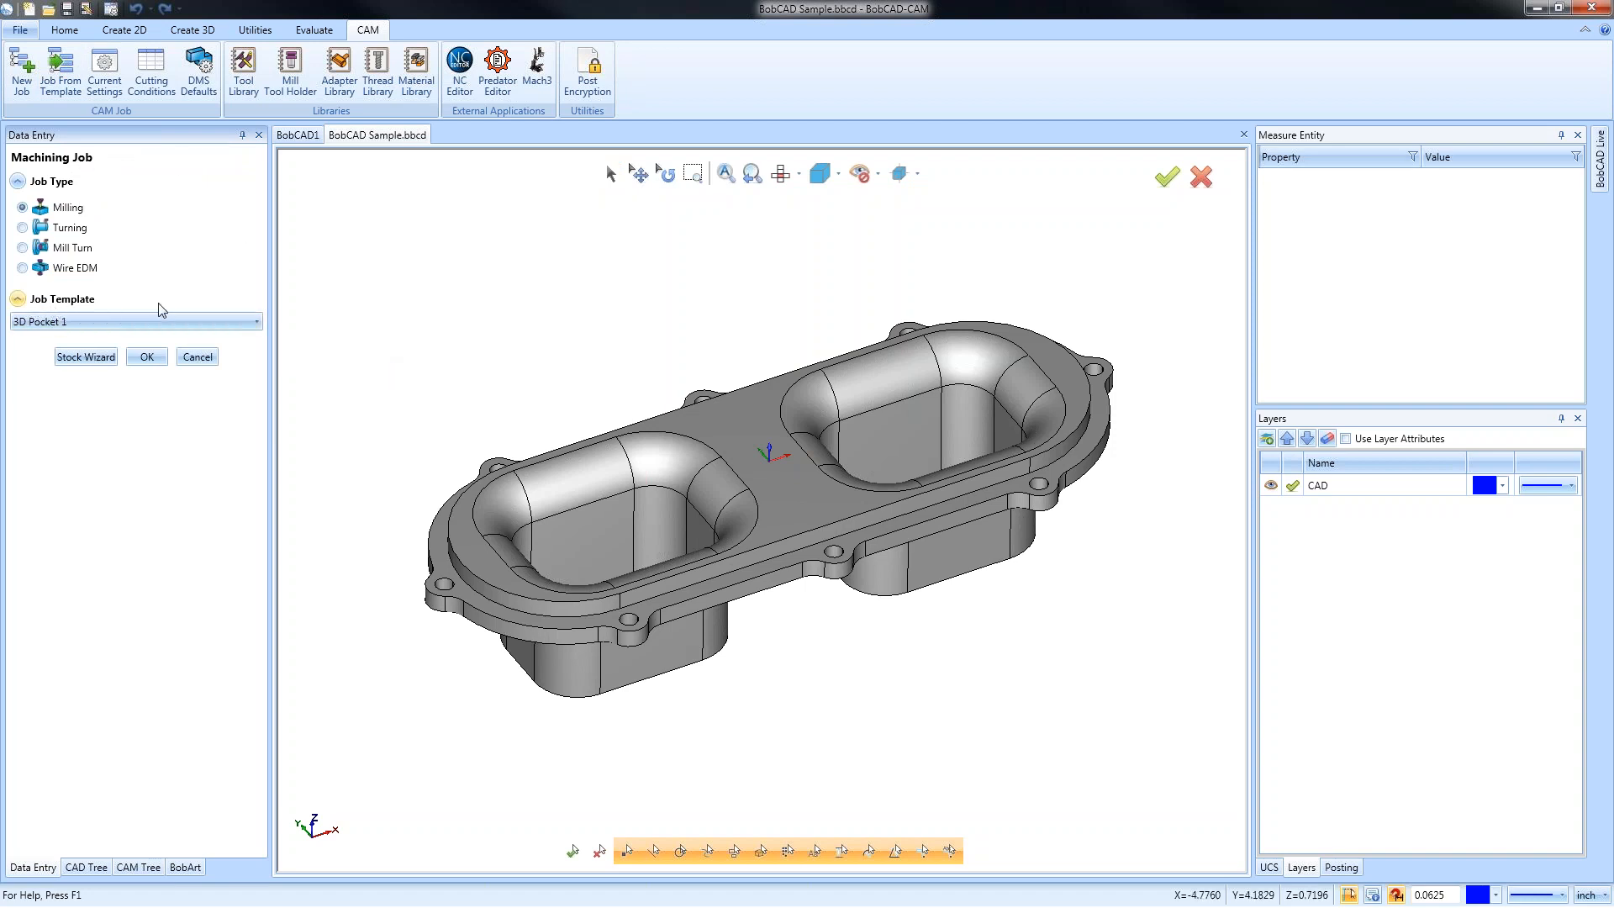
pyautogui.click(252, 323)
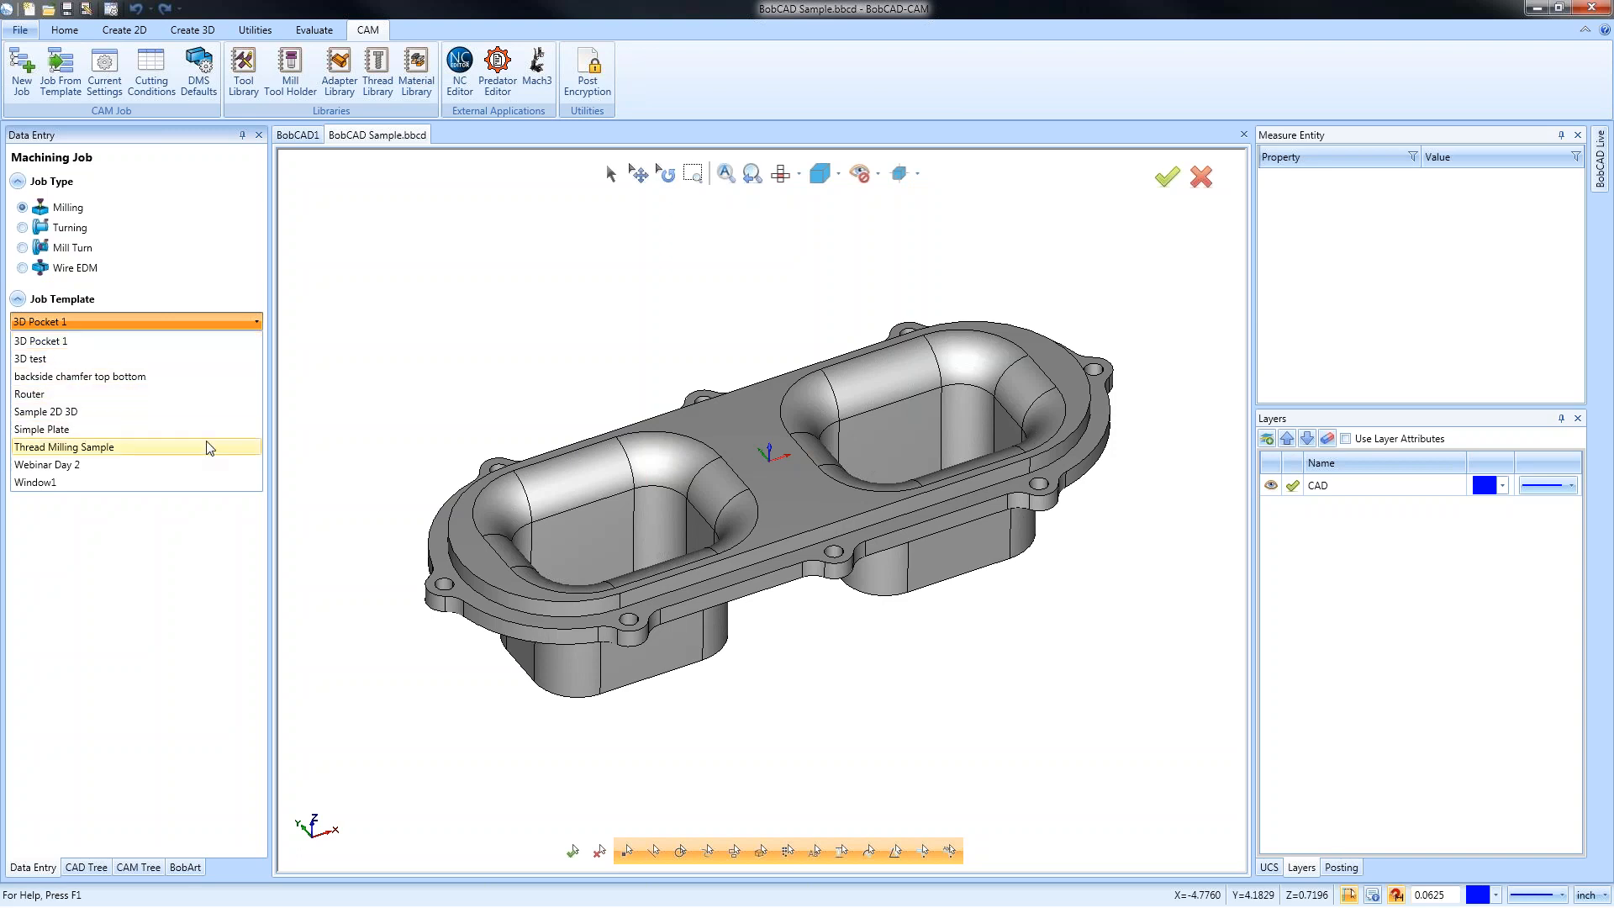
pyautogui.click(198, 468)
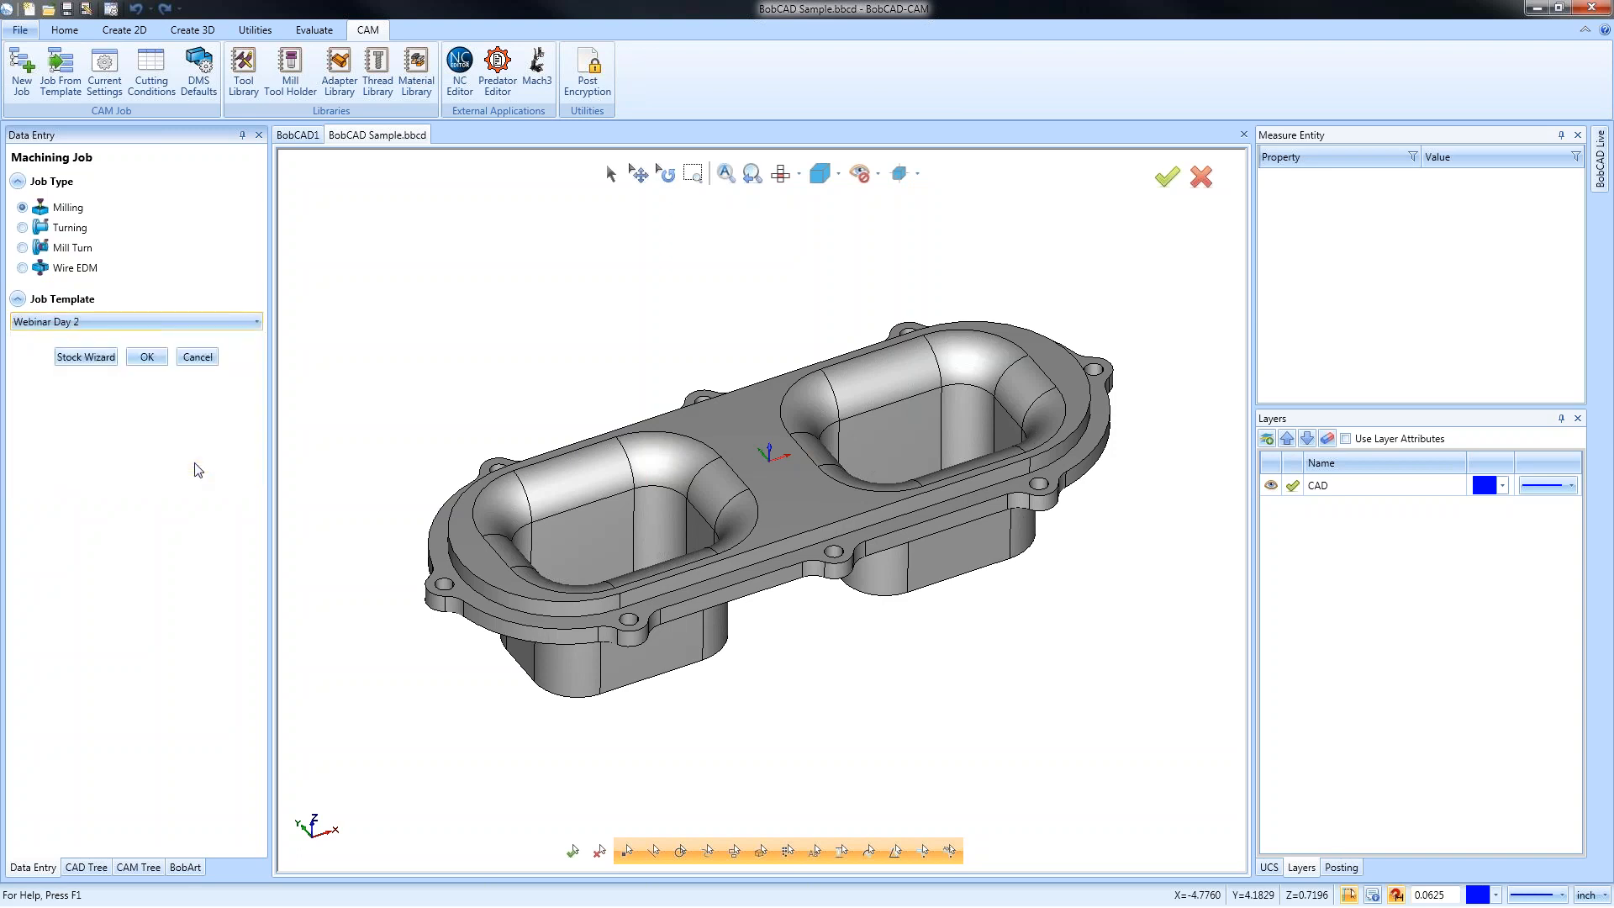
pyautogui.click(147, 358)
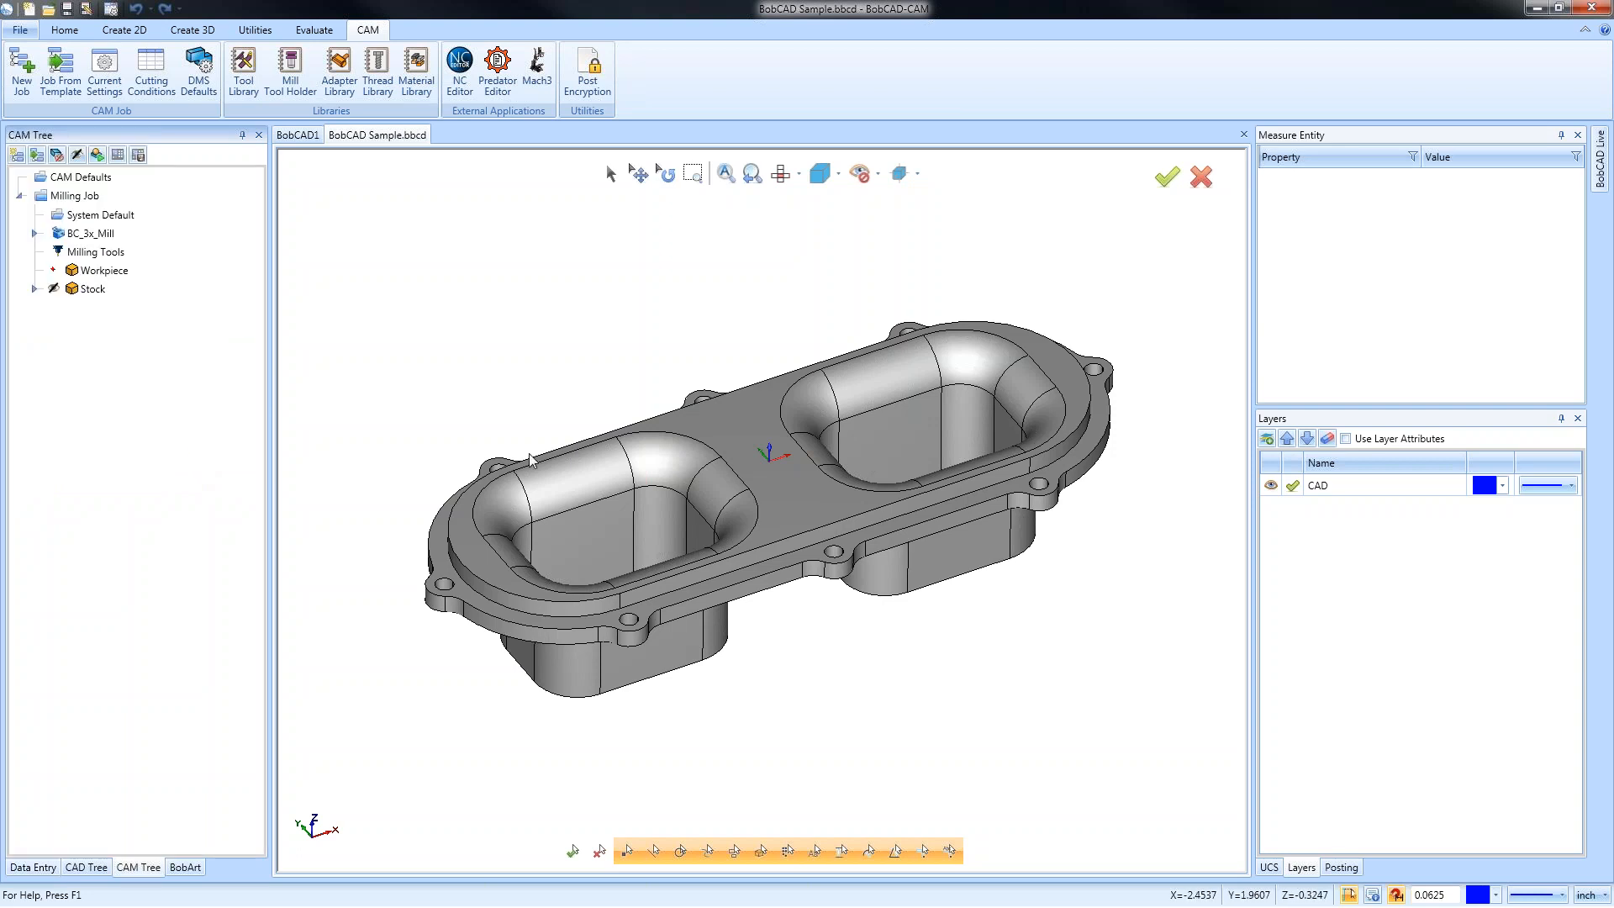
# Examine the new milling job's stock, material and machine entries to check what the template loaded
pyautogui.click(36, 289)
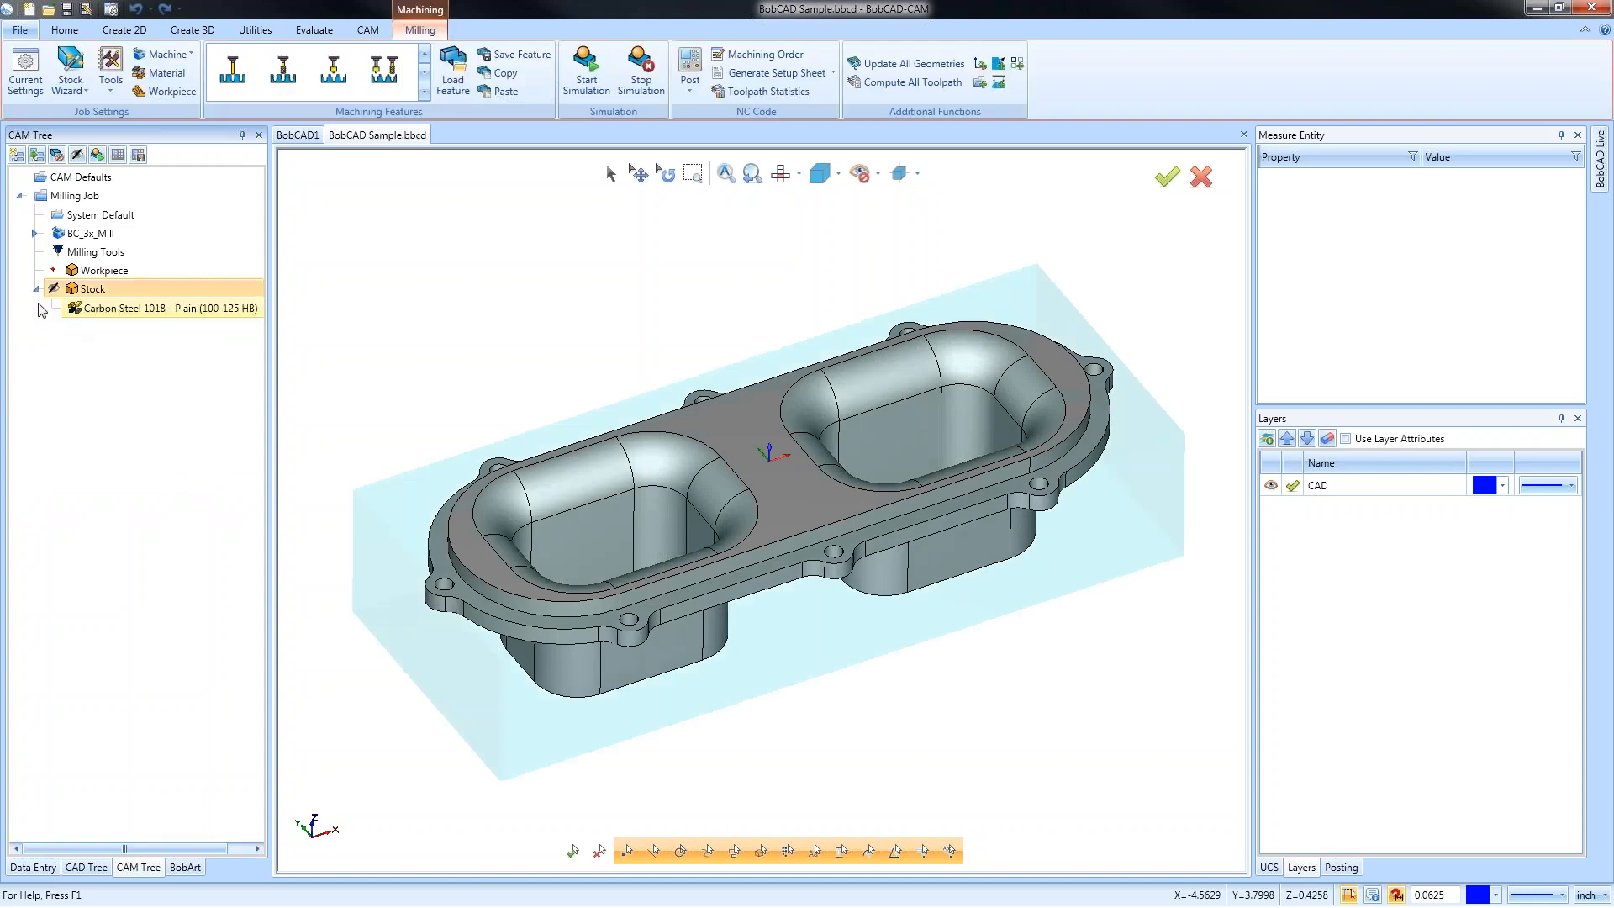
pyautogui.click(36, 288)
pyautogui.click(34, 234)
pyautogui.click(34, 233)
pyautogui.click(75, 195)
pyautogui.click(18, 195)
pyautogui.click(18, 195)
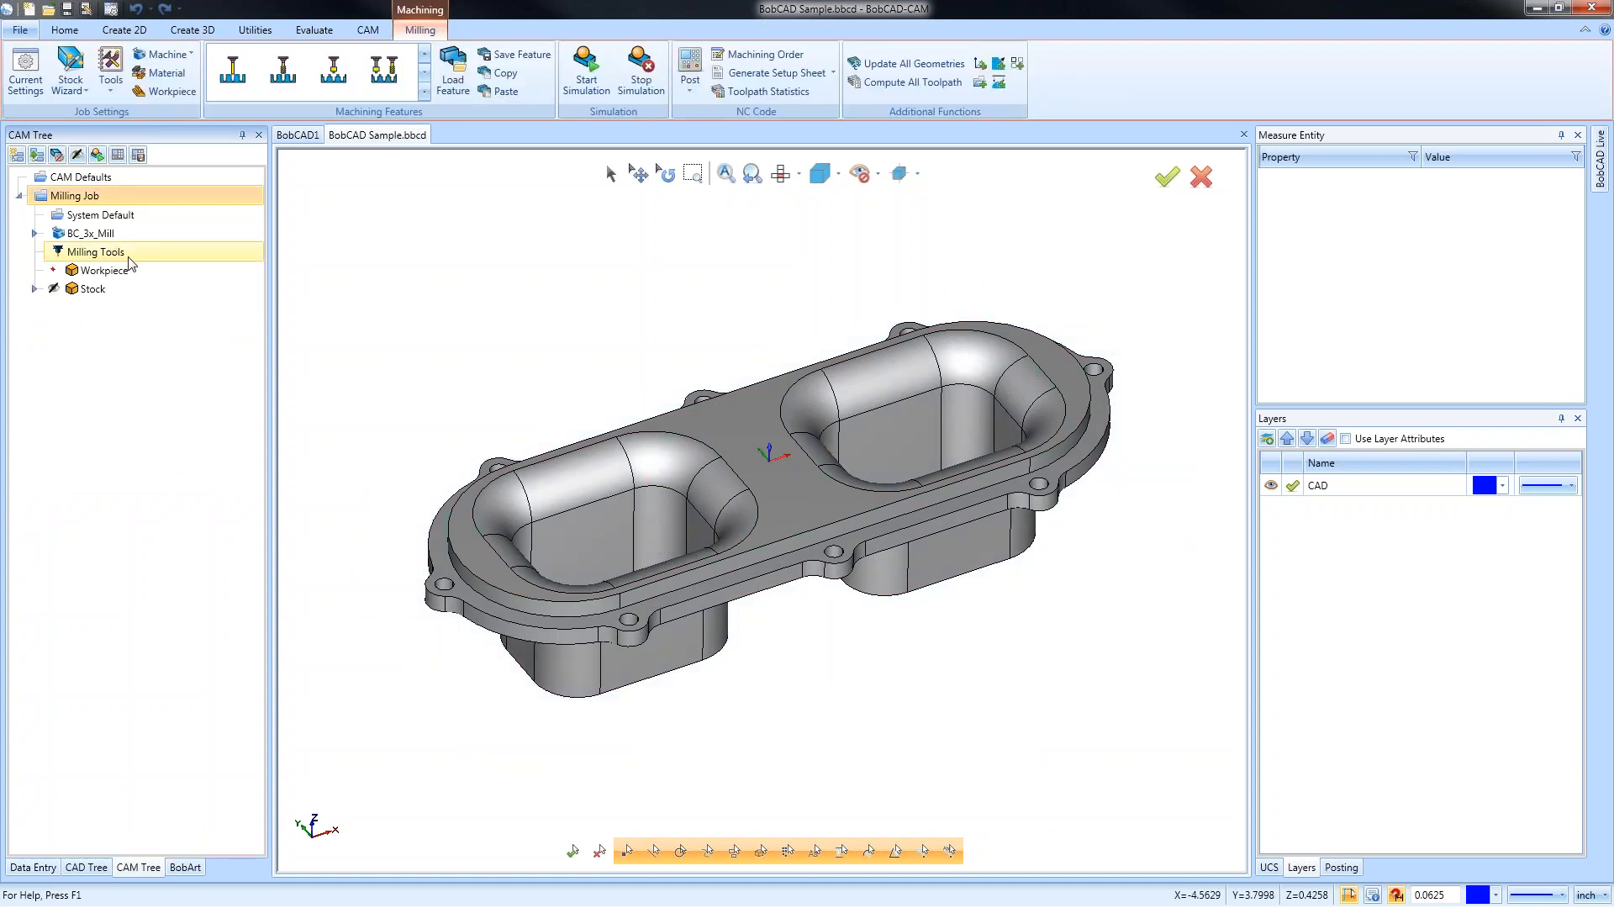
pyautogui.click(36, 288)
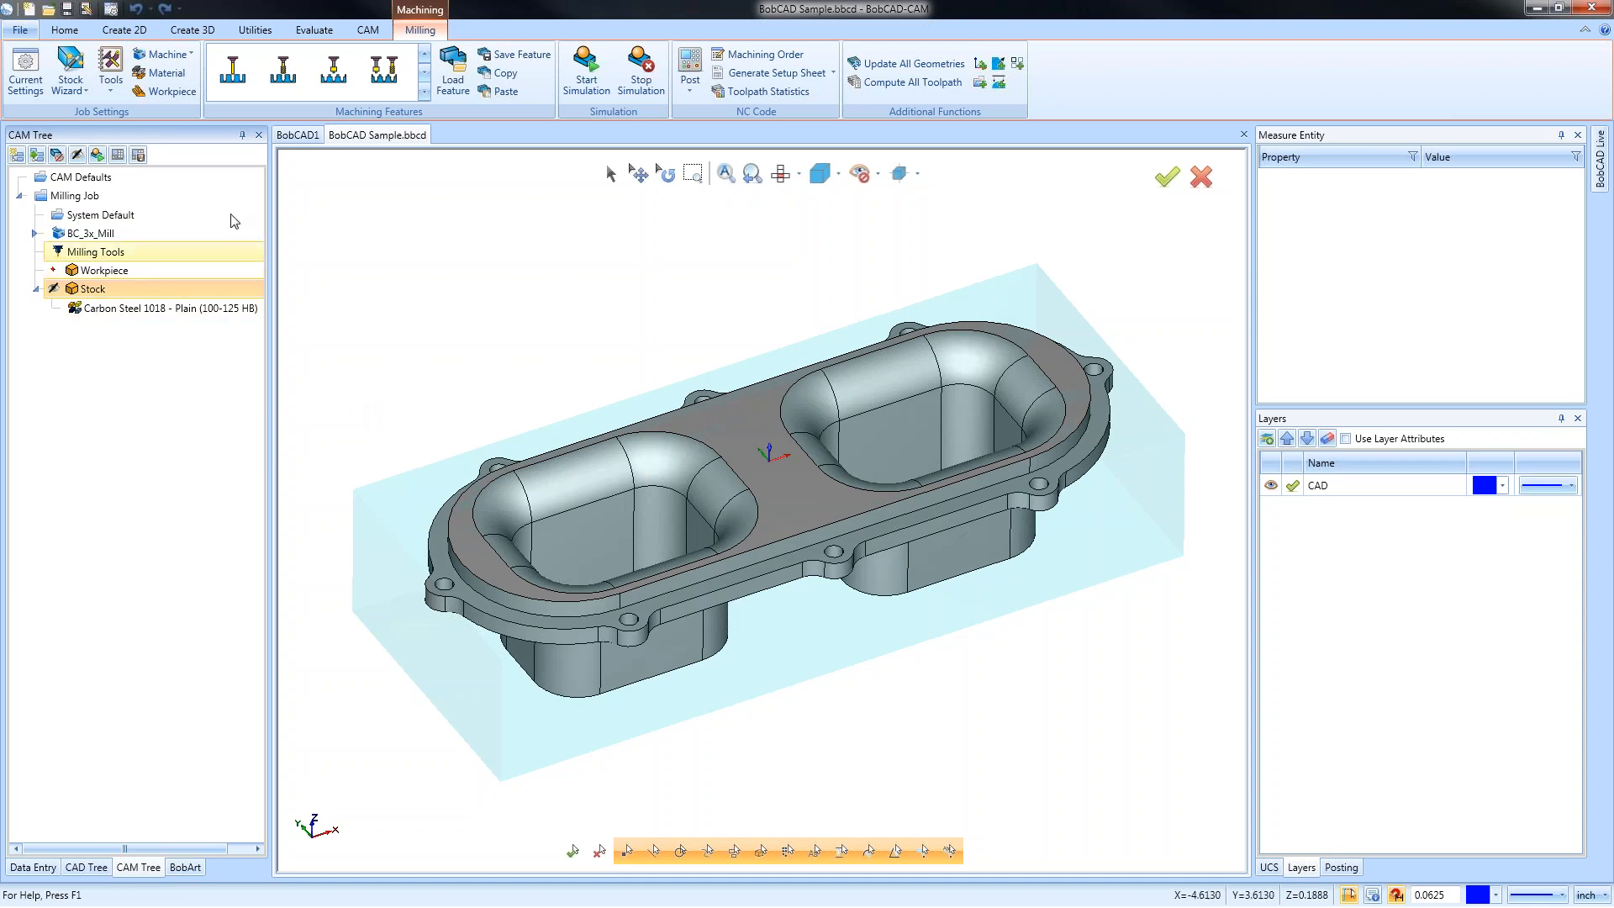
pyautogui.click(316, 137)
pyautogui.click(351, 136)
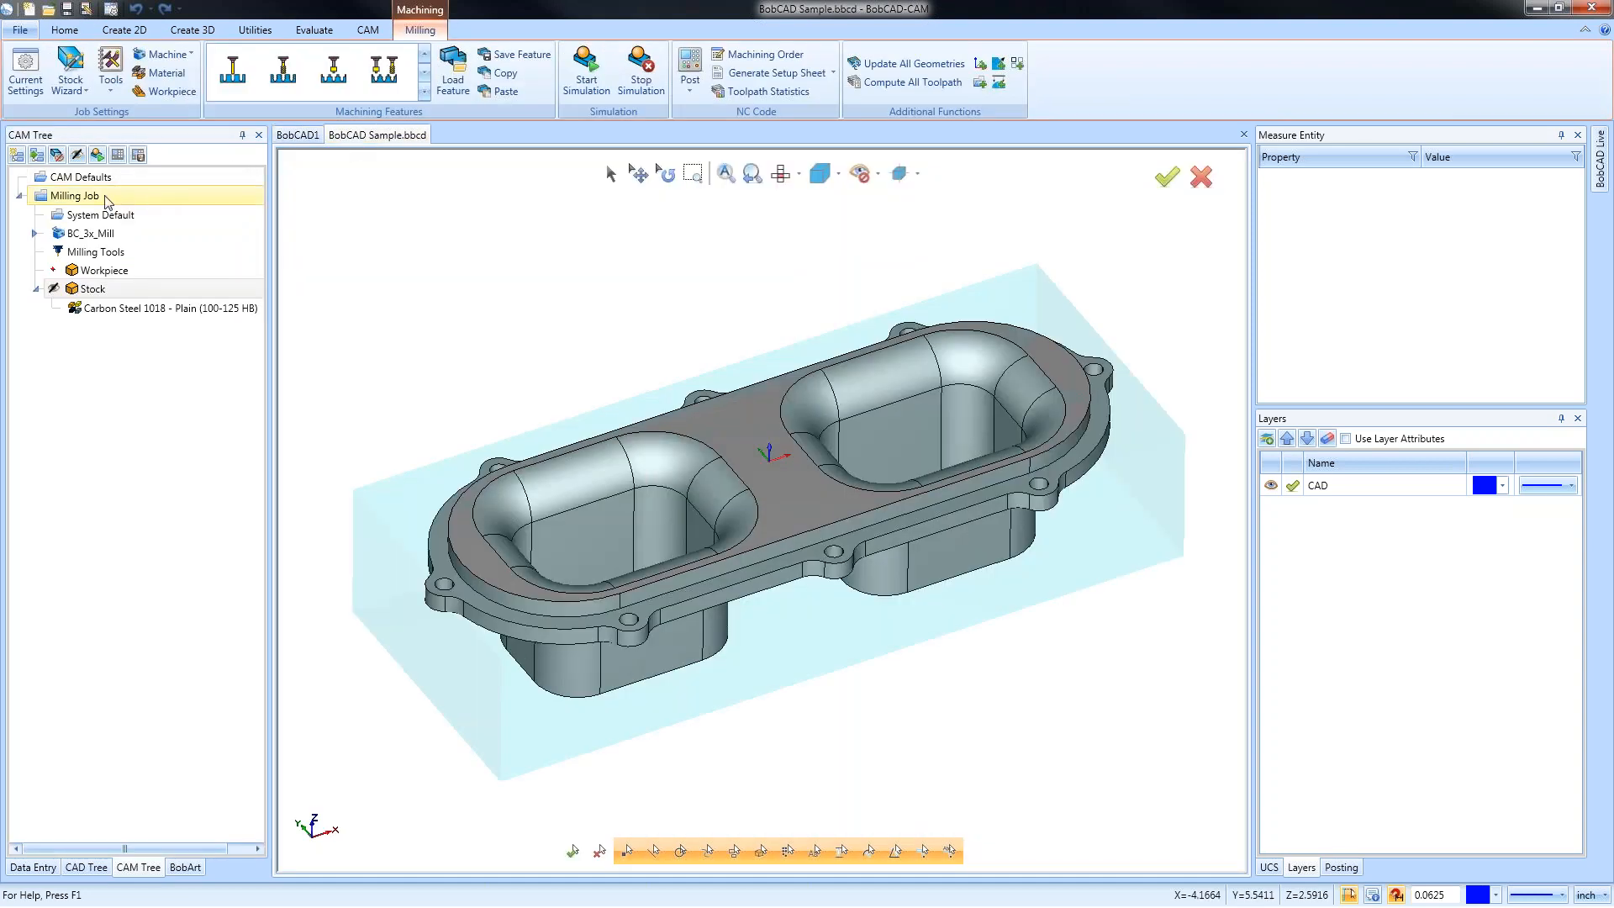
# Delete the milling job from the CAM tree
pyautogui.rightClick(72, 198)
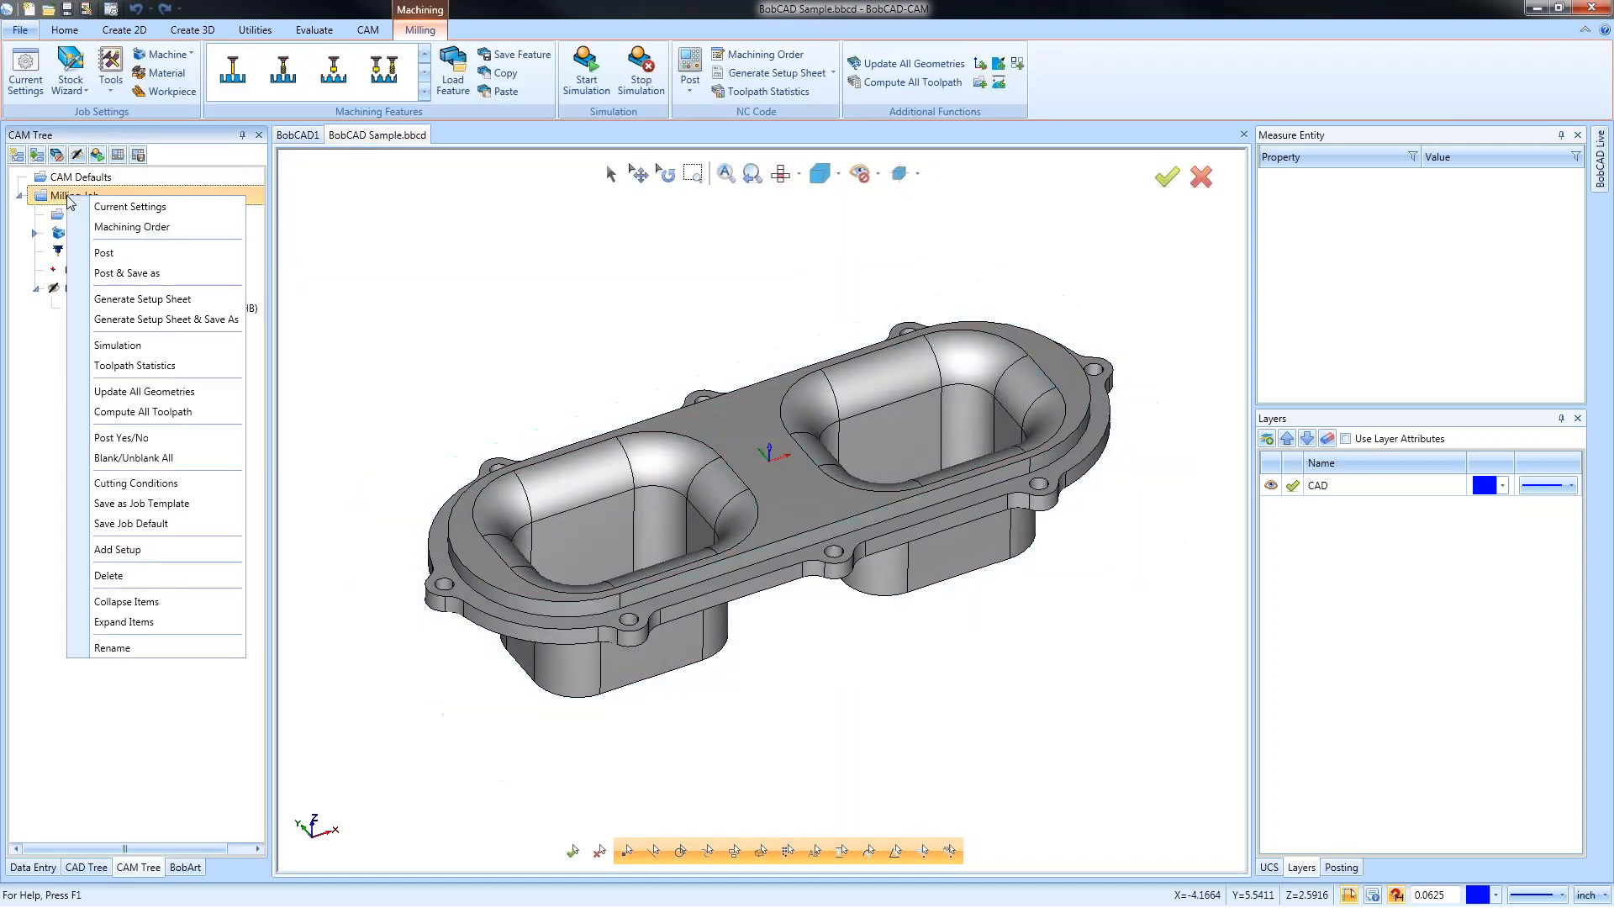
pyautogui.click(108, 575)
pyautogui.click(828, 492)
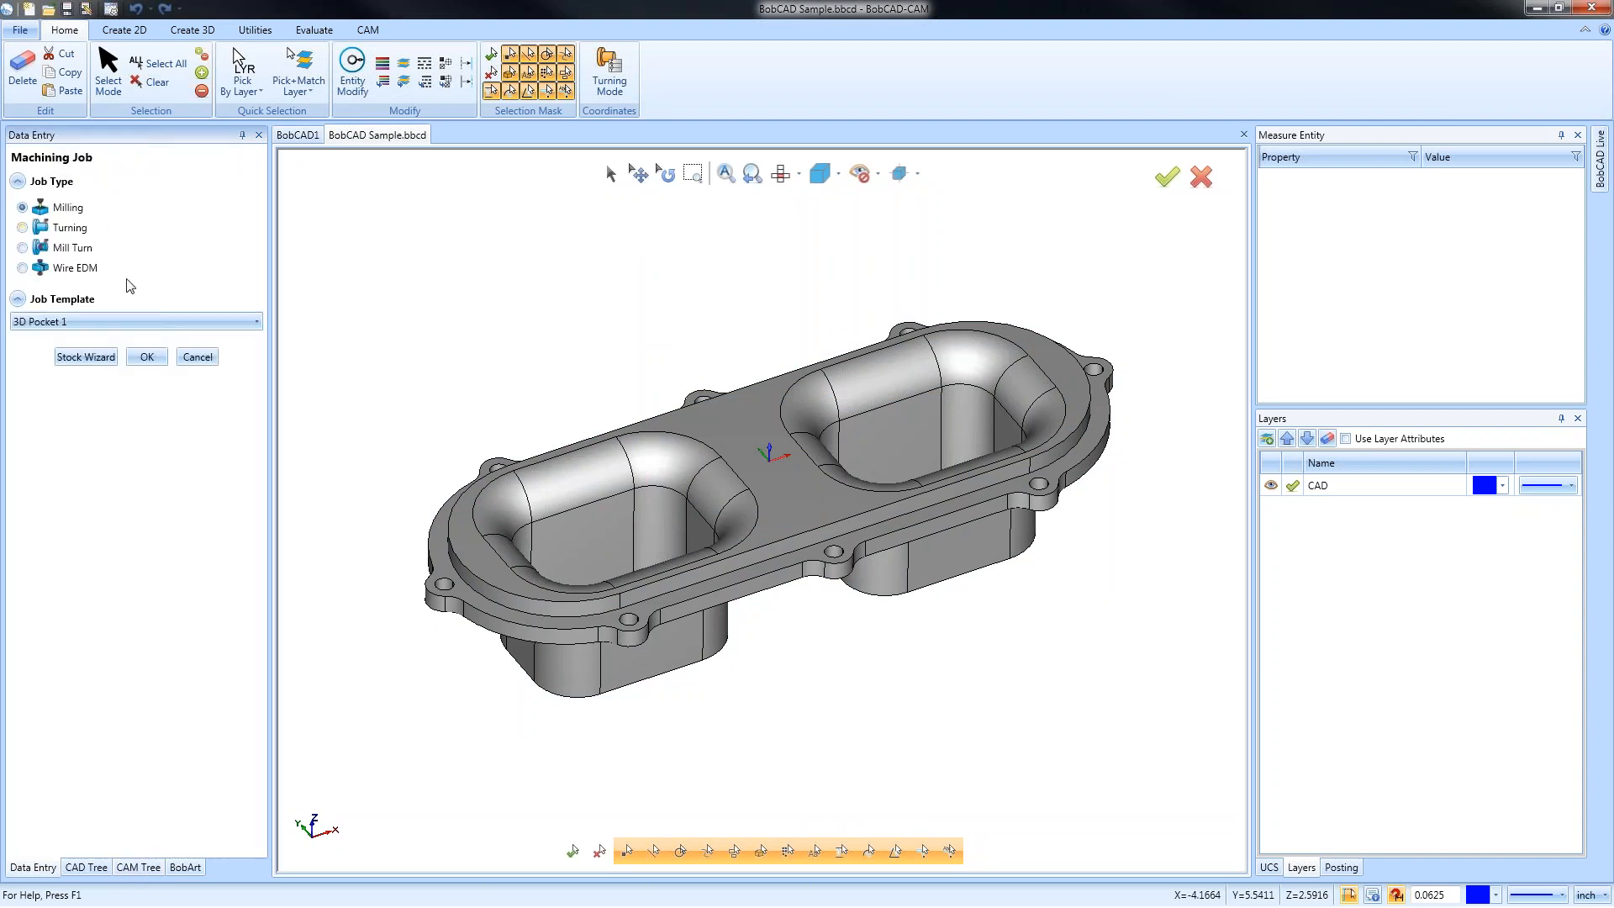
# Create a new Milling job using the Webinar Day 2 job template
pyautogui.click(90, 321)
pyautogui.click(110, 464)
pyautogui.click(147, 358)
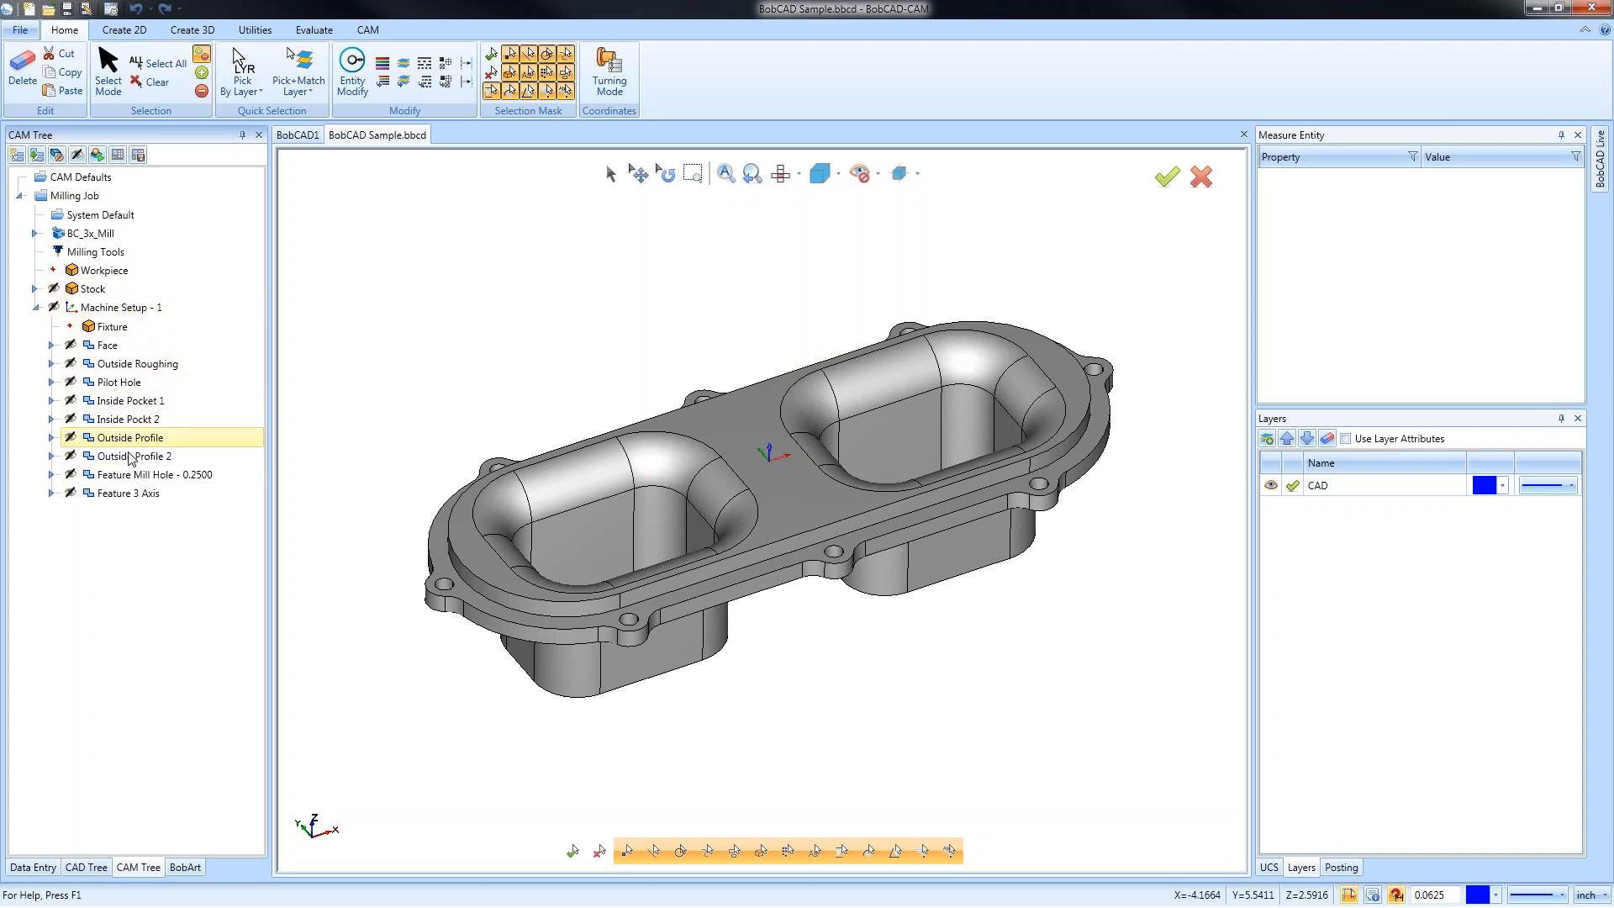
# Inspect the contents of the Face and Outside Roughing features and the BC_3x_Mill machine entry in the job tree
pyautogui.click(51, 345)
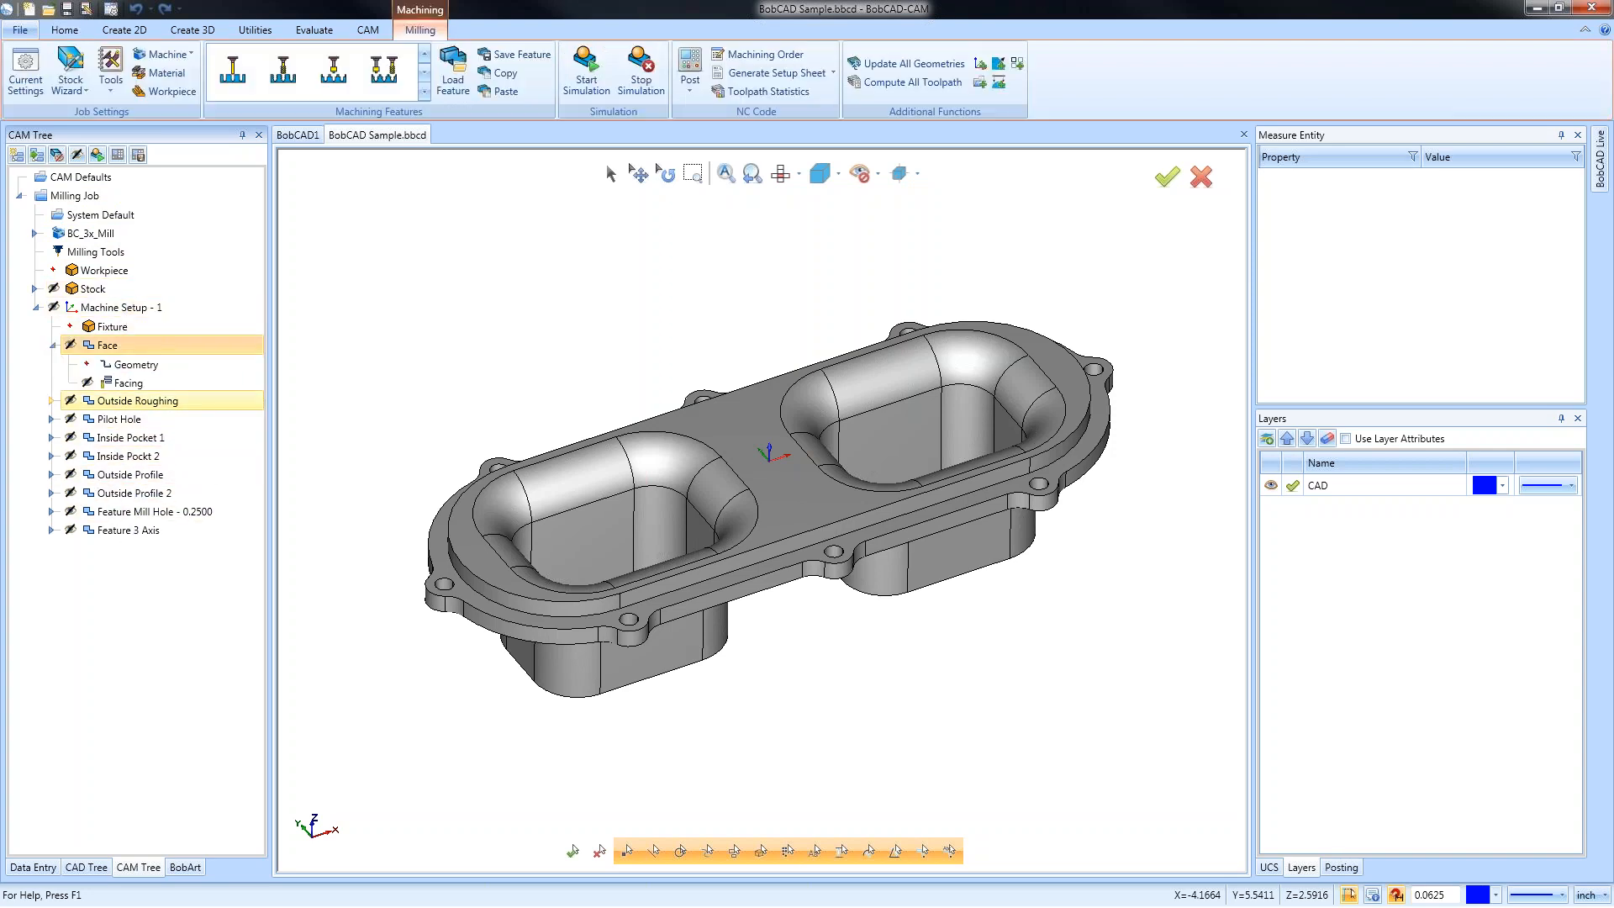
pyautogui.click(51, 346)
pyautogui.click(51, 364)
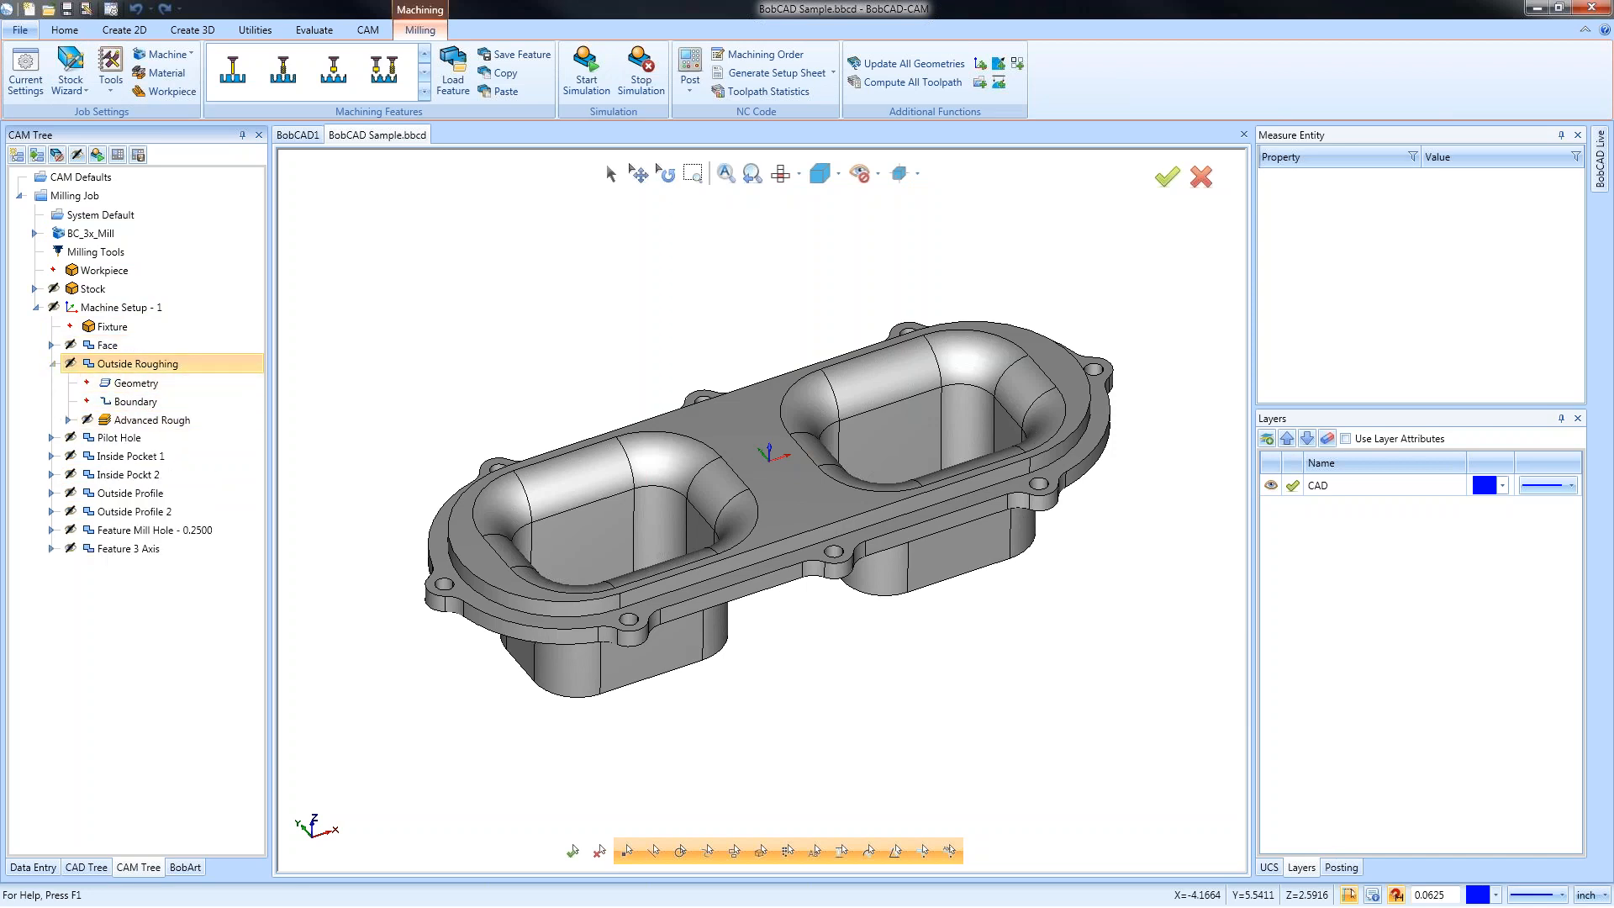
pyautogui.click(51, 364)
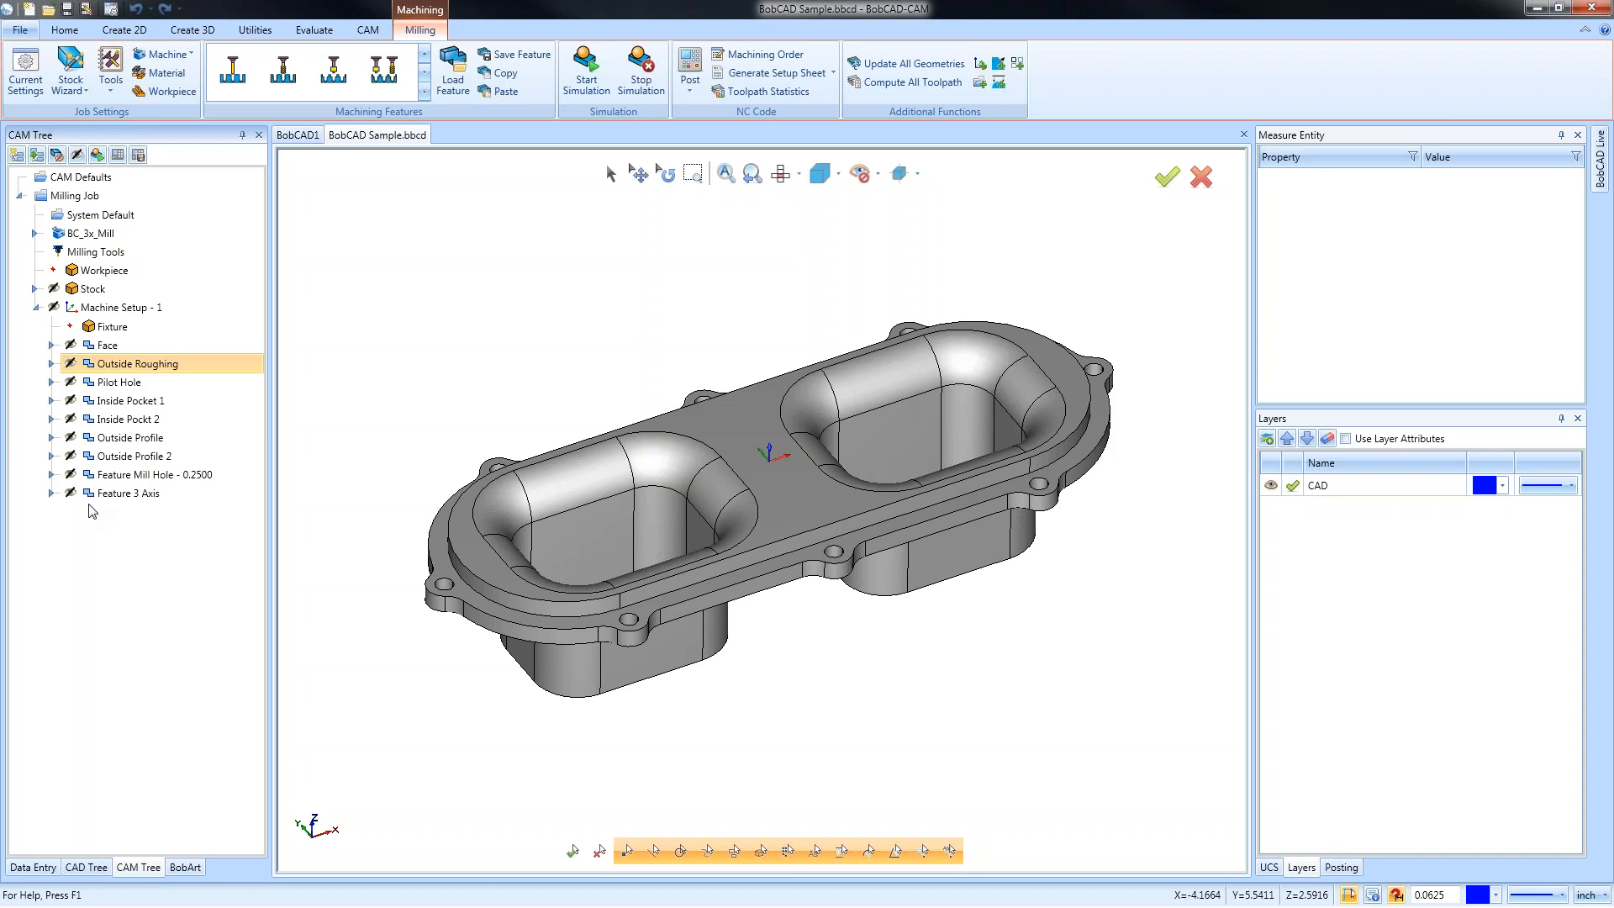
pyautogui.click(36, 235)
# Review the job's milling tools in the Tool Crib, including the 1/4 drill and the 0.5000 rough endmill
pyautogui.rightClick(118, 272)
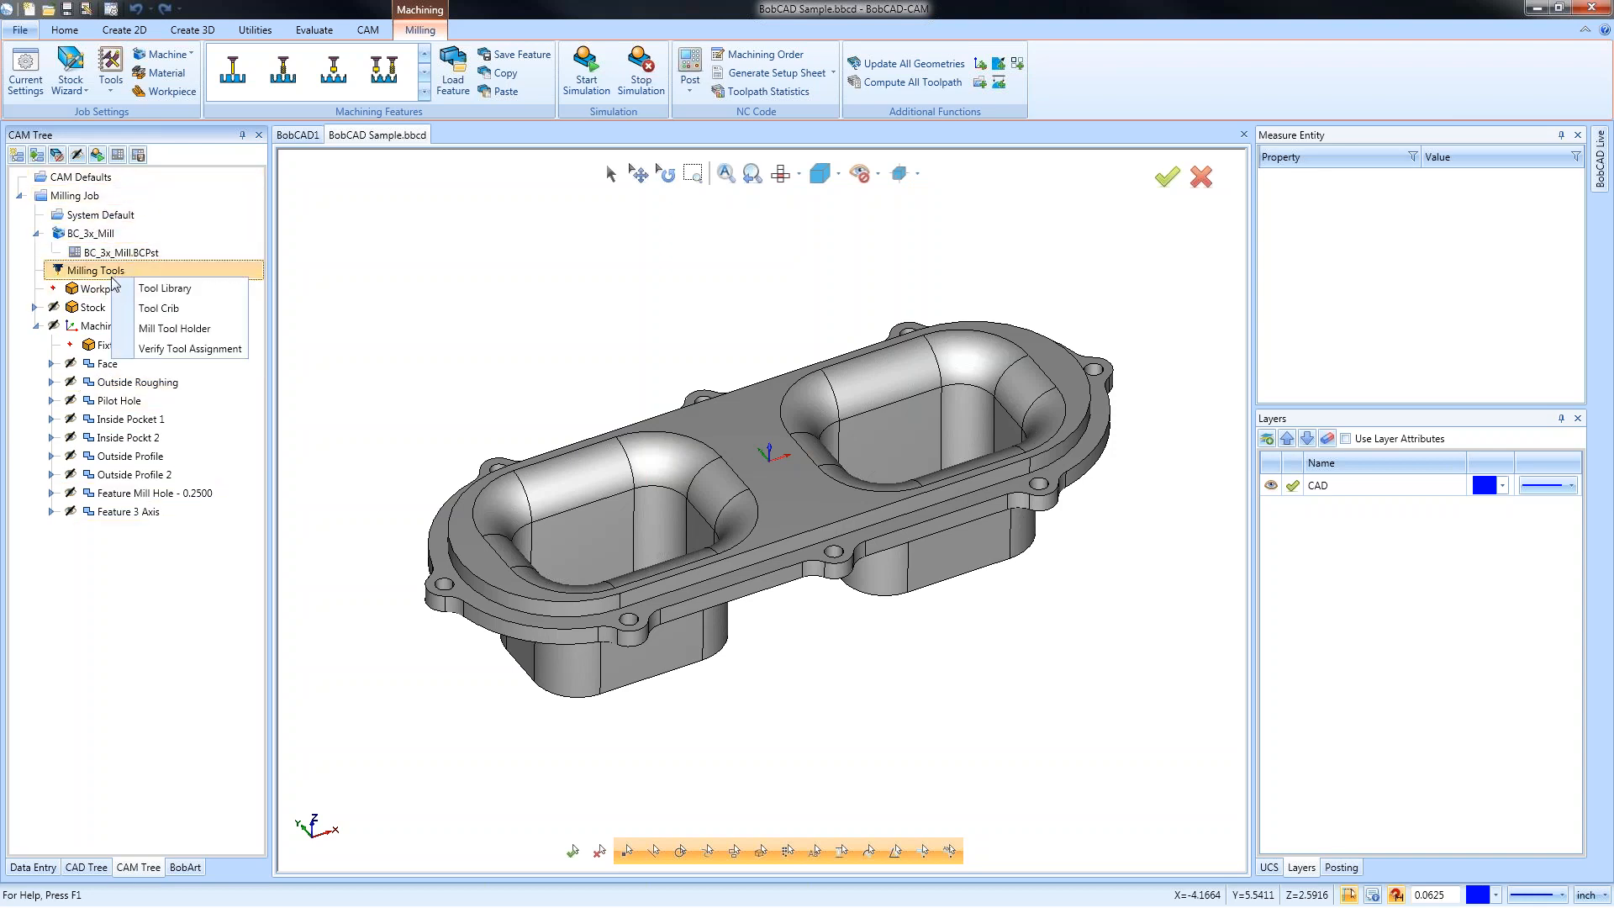
pyautogui.click(205, 310)
pyautogui.press('Down')
pyautogui.press('Down')
pyautogui.press('Down')
pyautogui.press('Down')
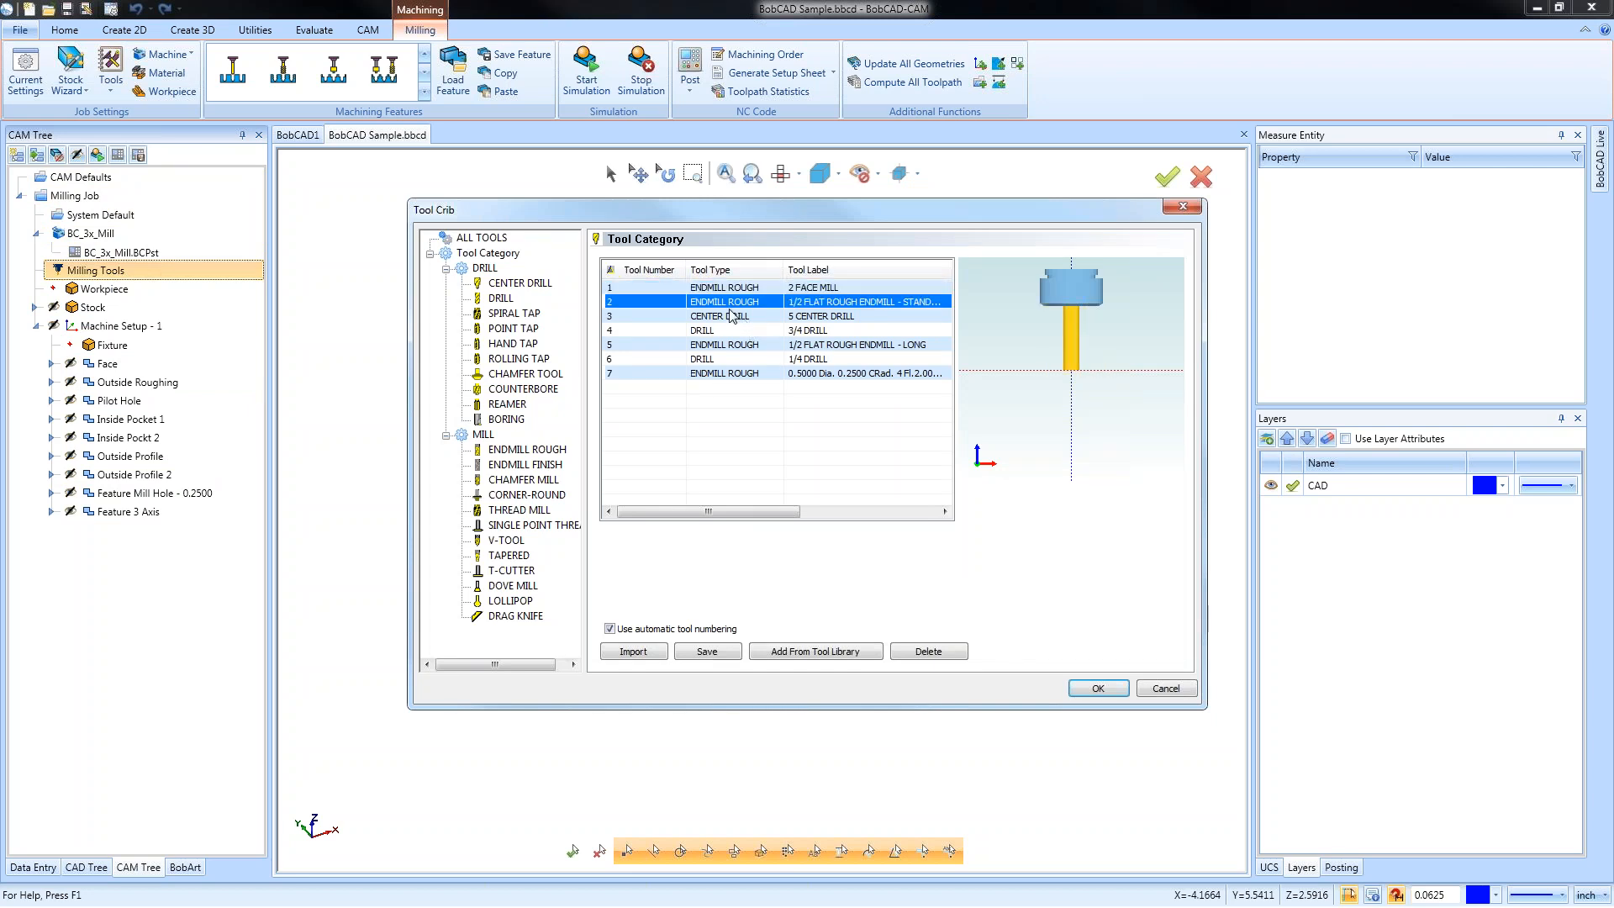
pyautogui.click(716, 360)
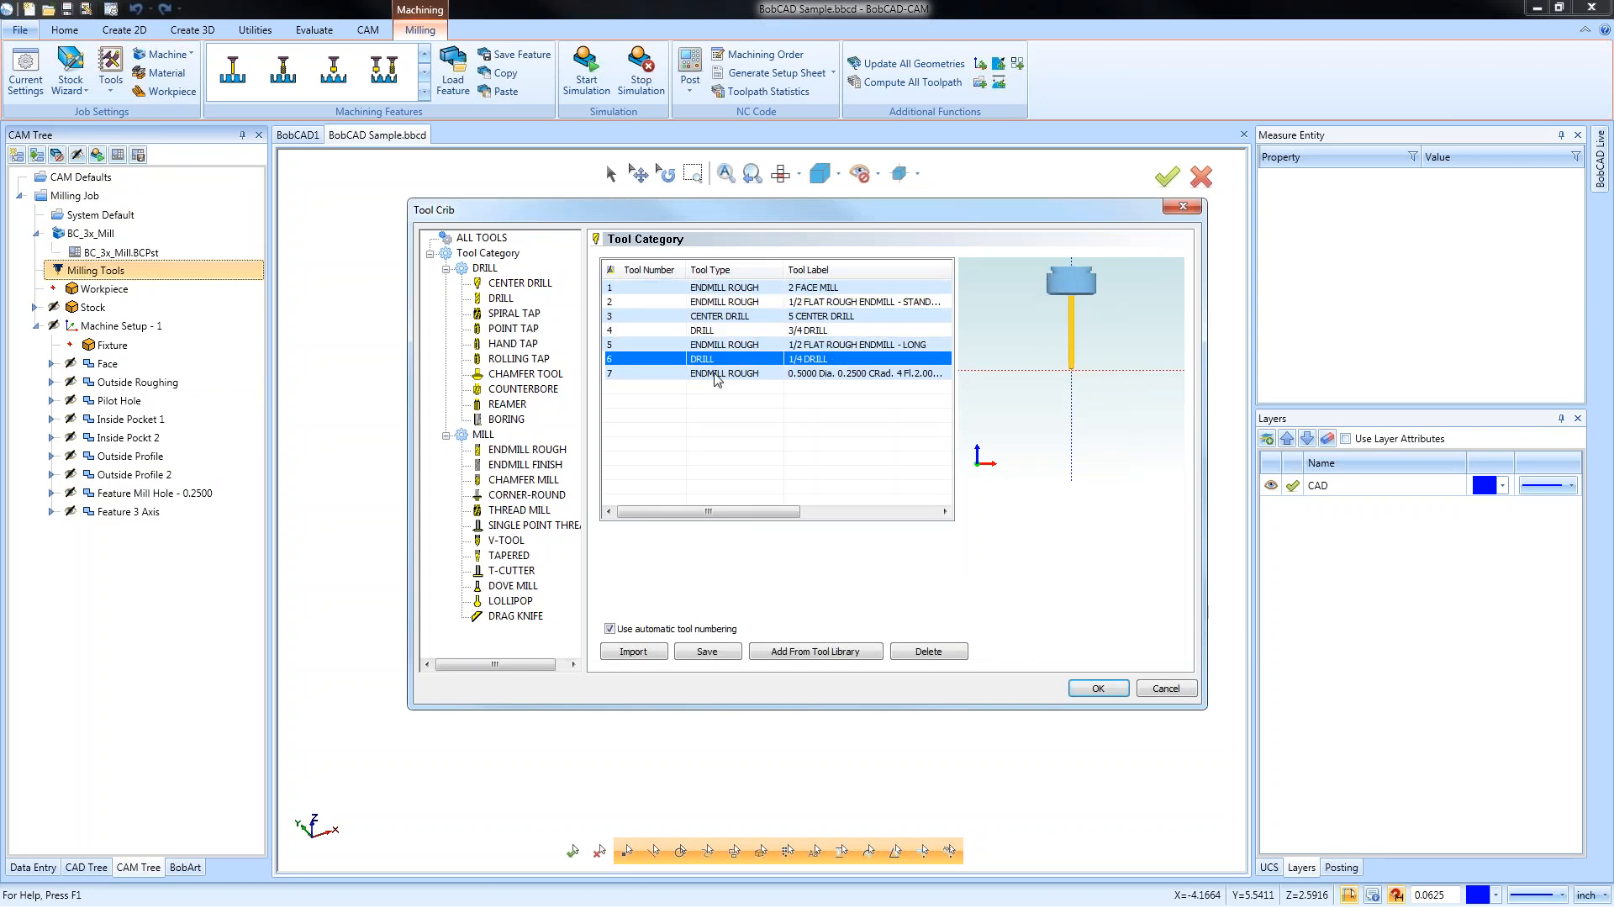
pyautogui.click(718, 375)
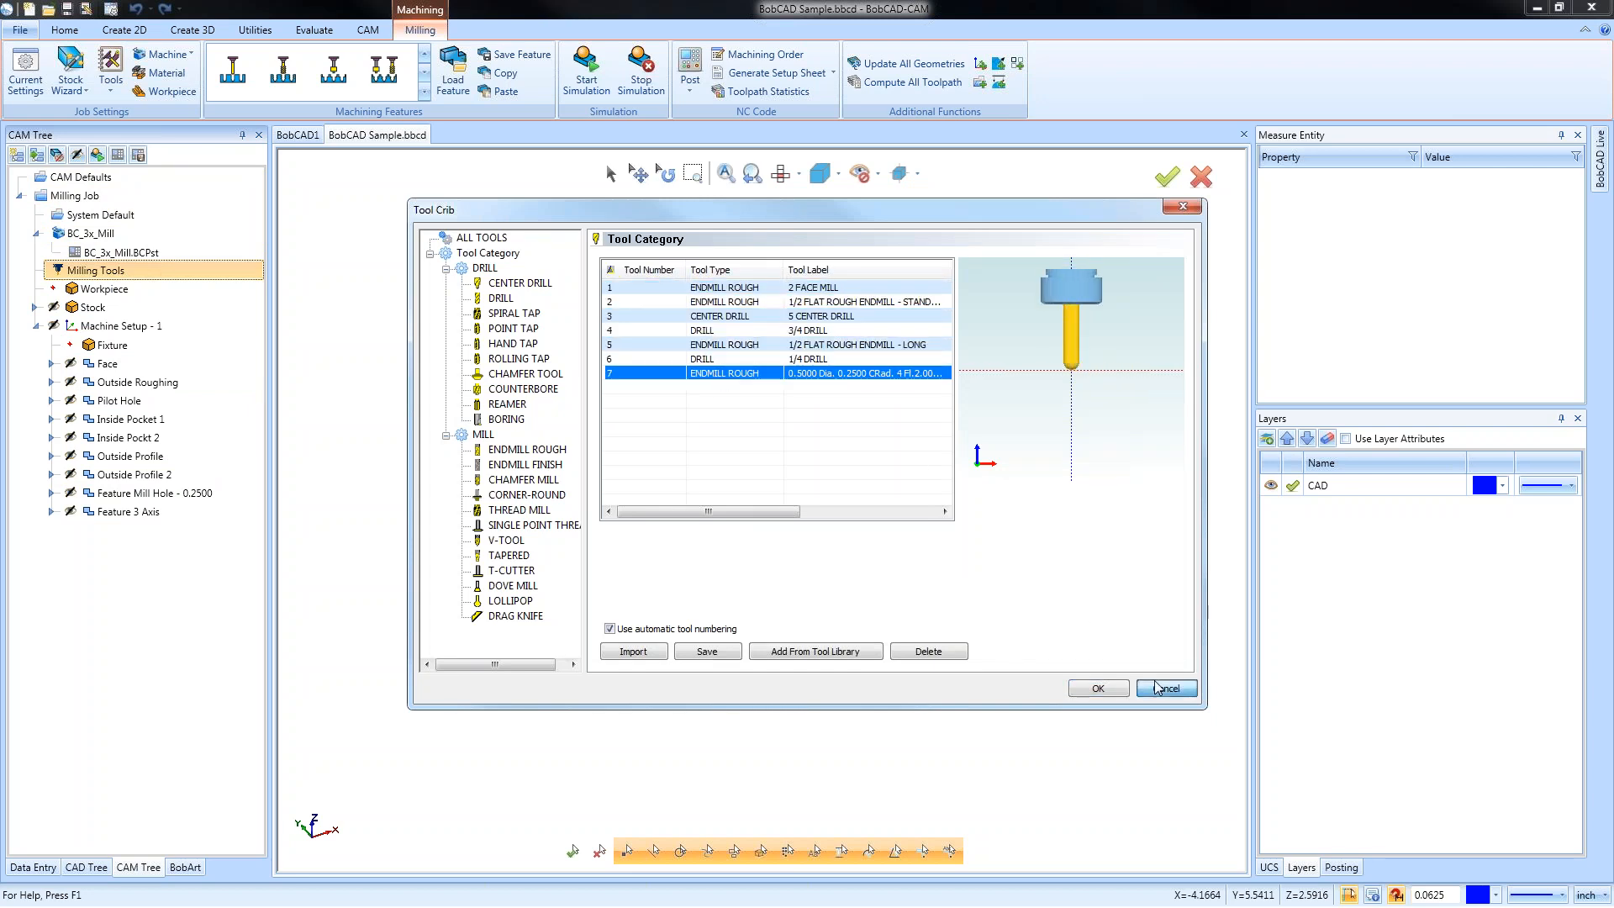
pyautogui.click(1098, 688)
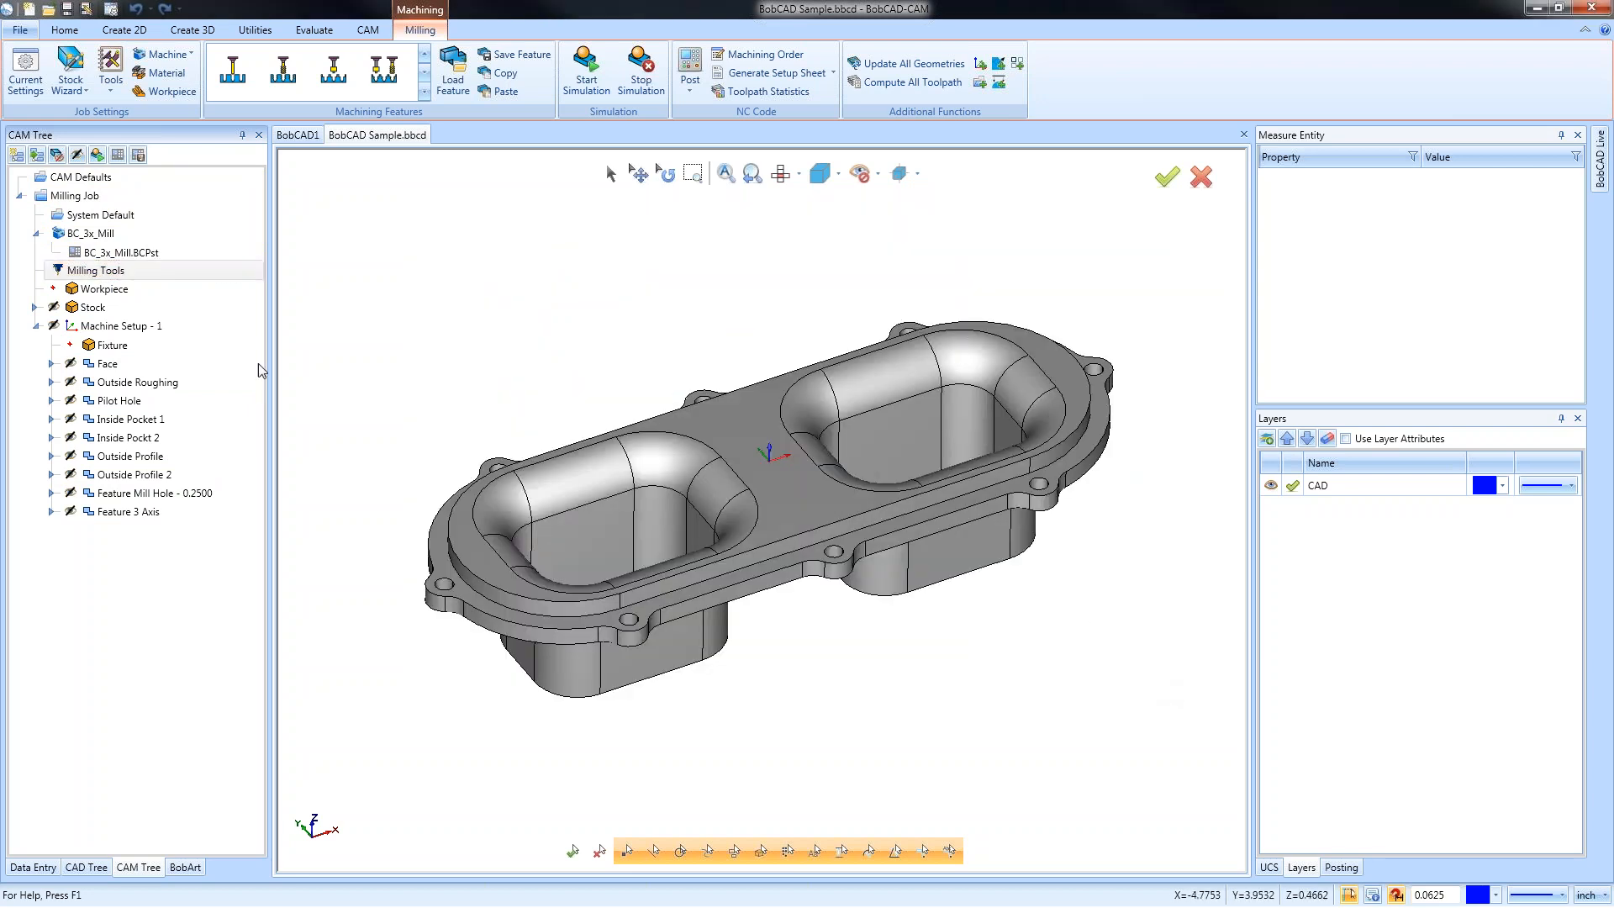
# Compute all toolpaths of the Face feature in Machine Setup - 1
pyautogui.moveTo(852, 623); pyautogui.dragTo(900, 578, button='middle')
pyautogui.scroll(-2, 852, 589)
pyautogui.click(125, 326)
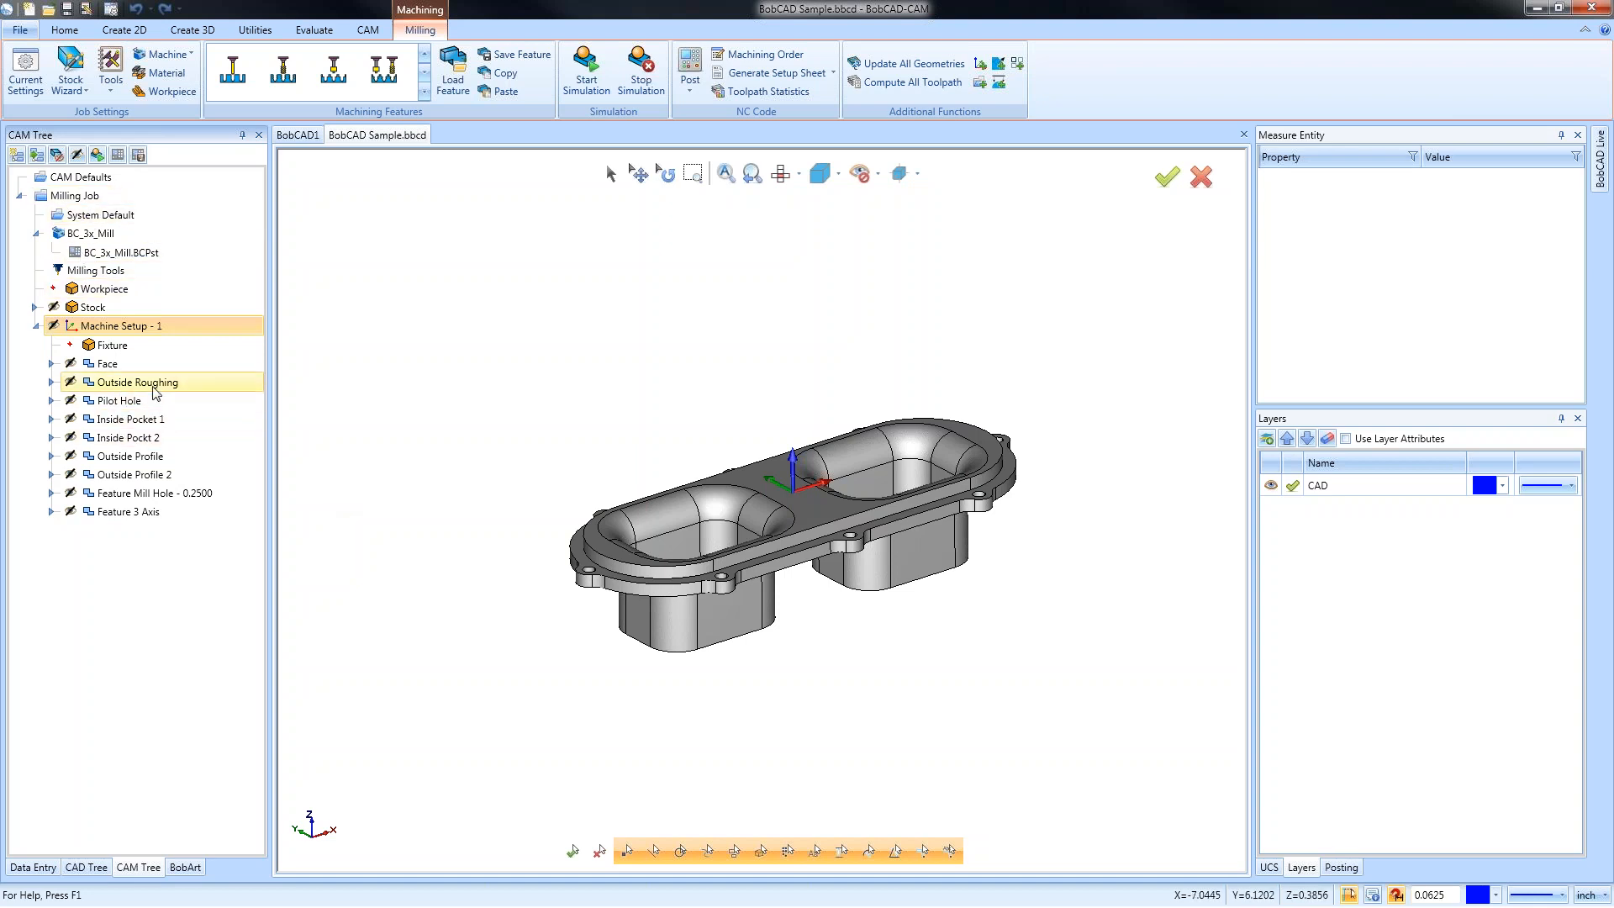
pyautogui.click(51, 363)
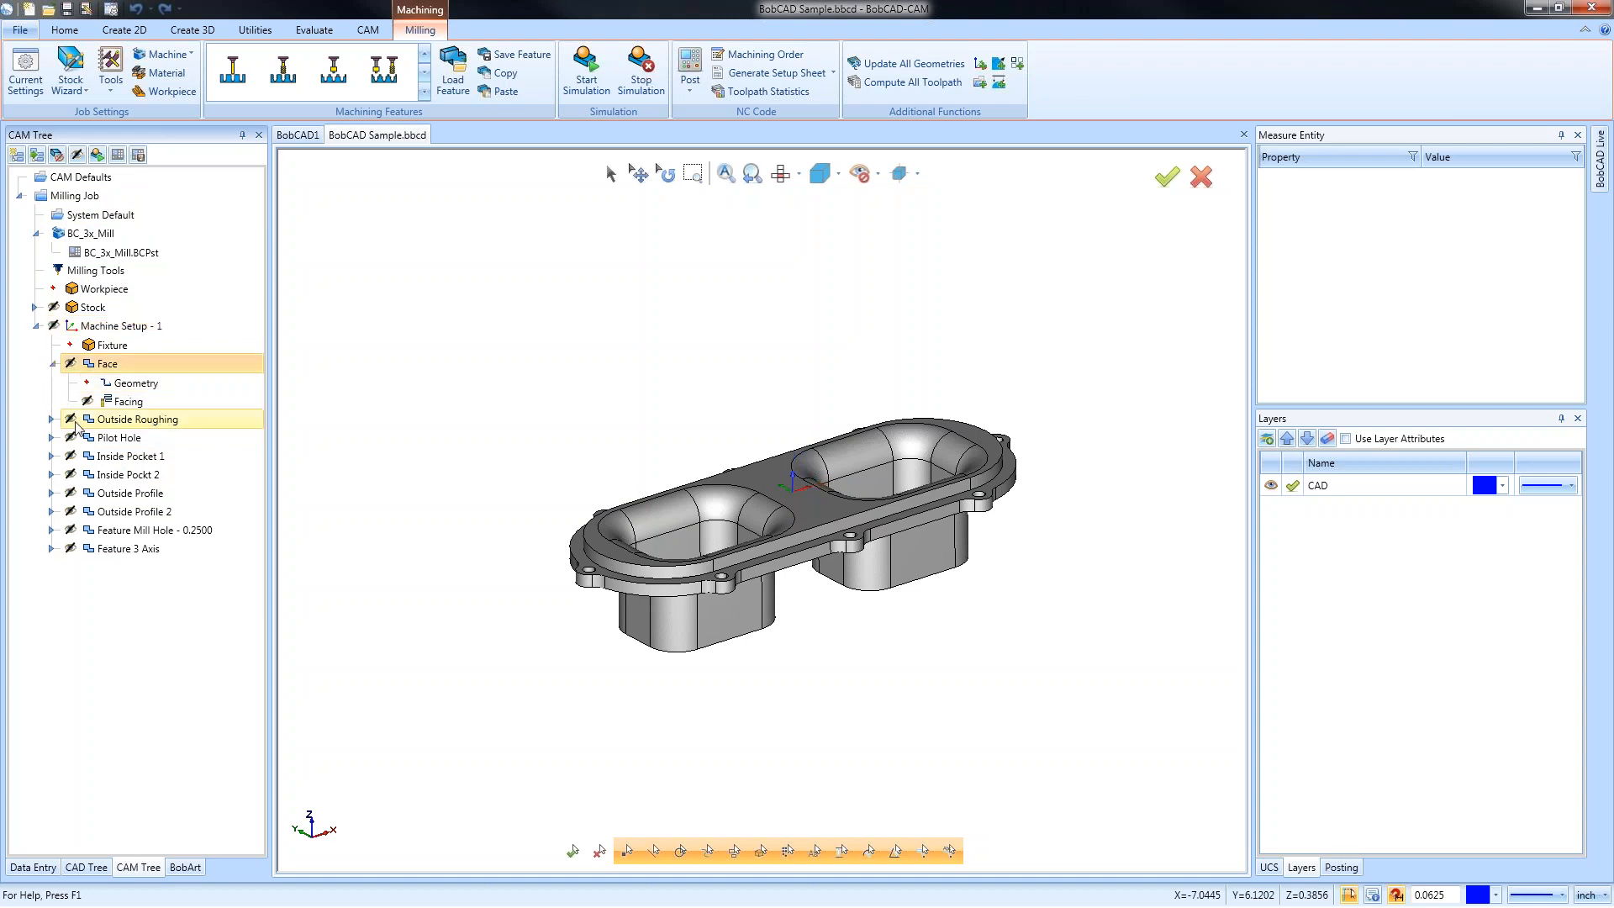
pyautogui.rightClick(126, 403)
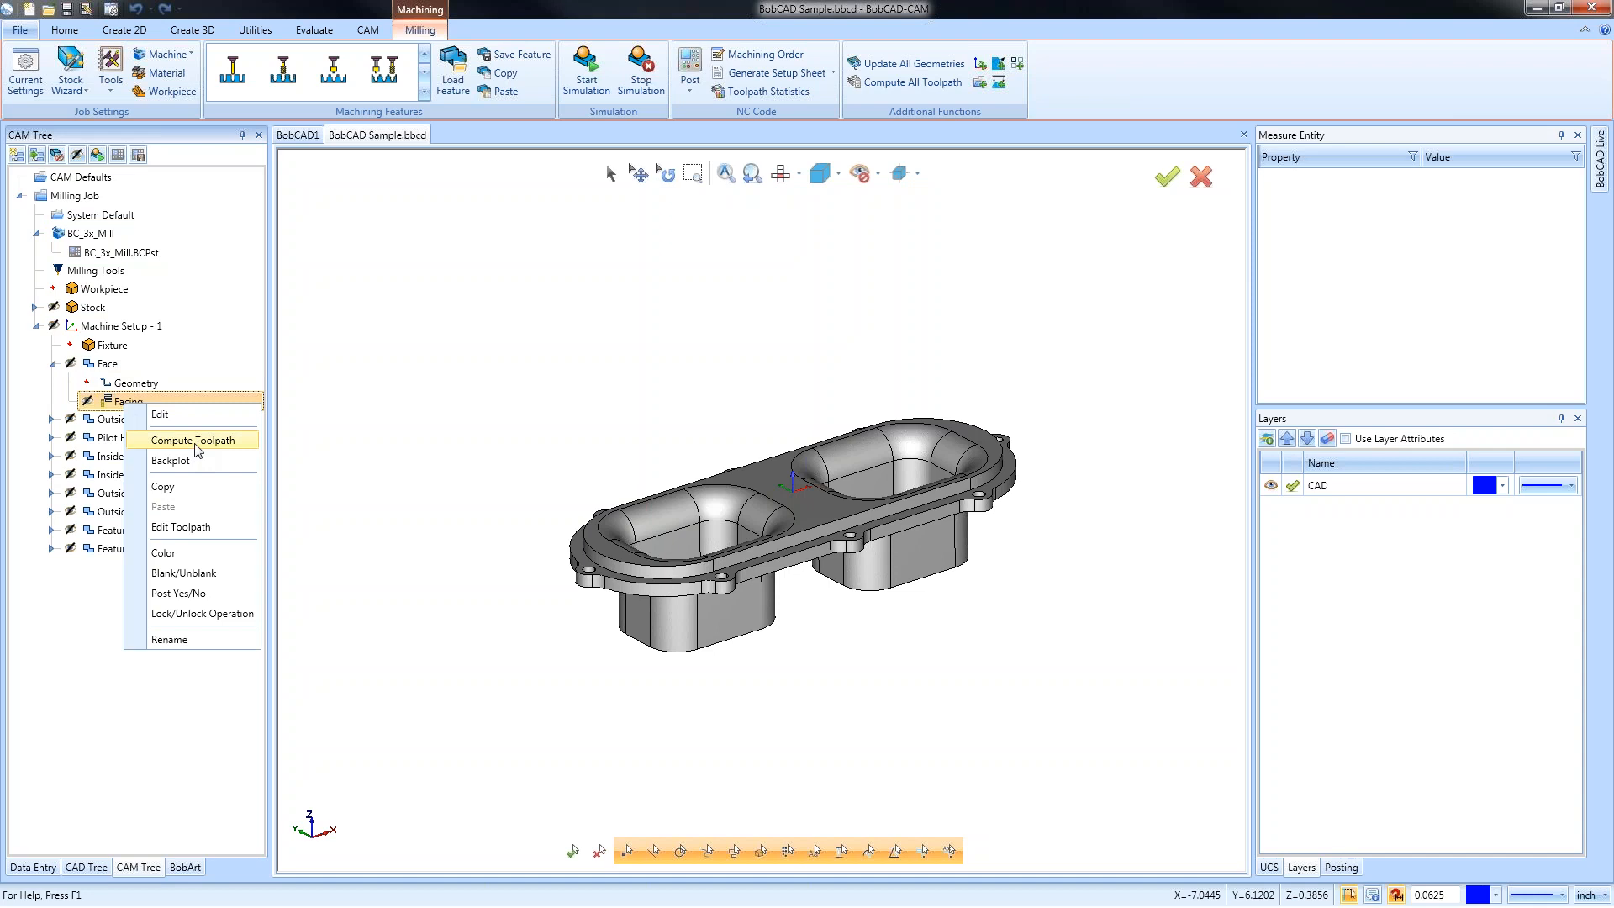
pyautogui.click(193, 441)
pyautogui.rightClick(116, 368)
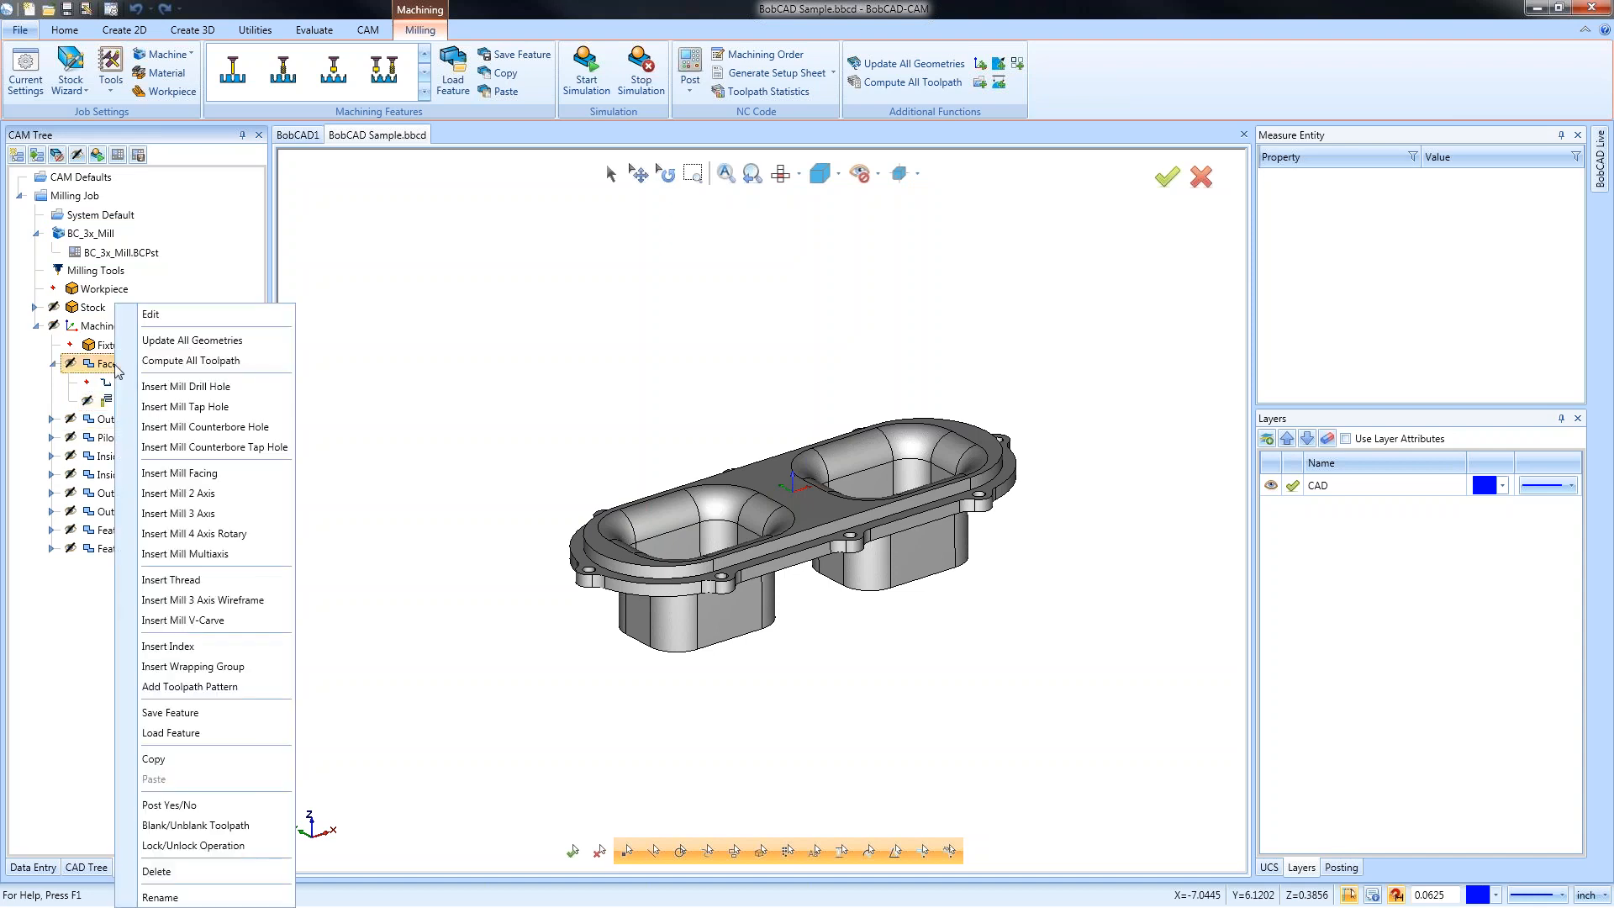
pyautogui.click(201, 359)
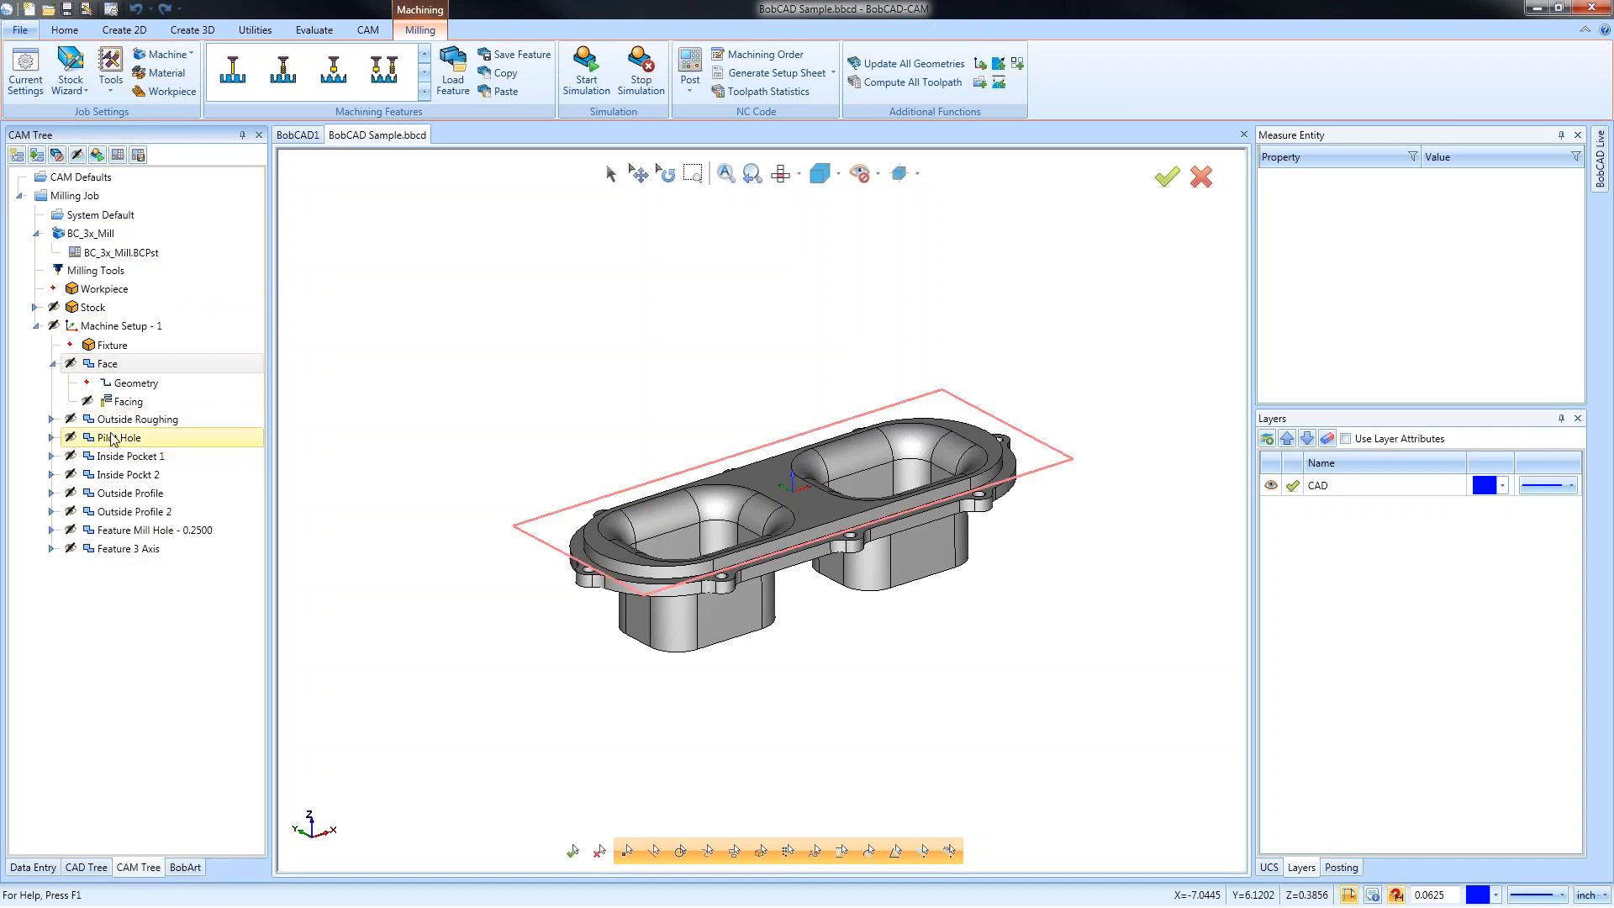
# Display the Facing operation's toolpath and inspect it over the part
pyautogui.click(127, 403)
pyautogui.rightClick(126, 406)
pyautogui.click(432, 396)
pyautogui.moveTo(876, 475); pyautogui.dragTo(891, 555, button='middle')
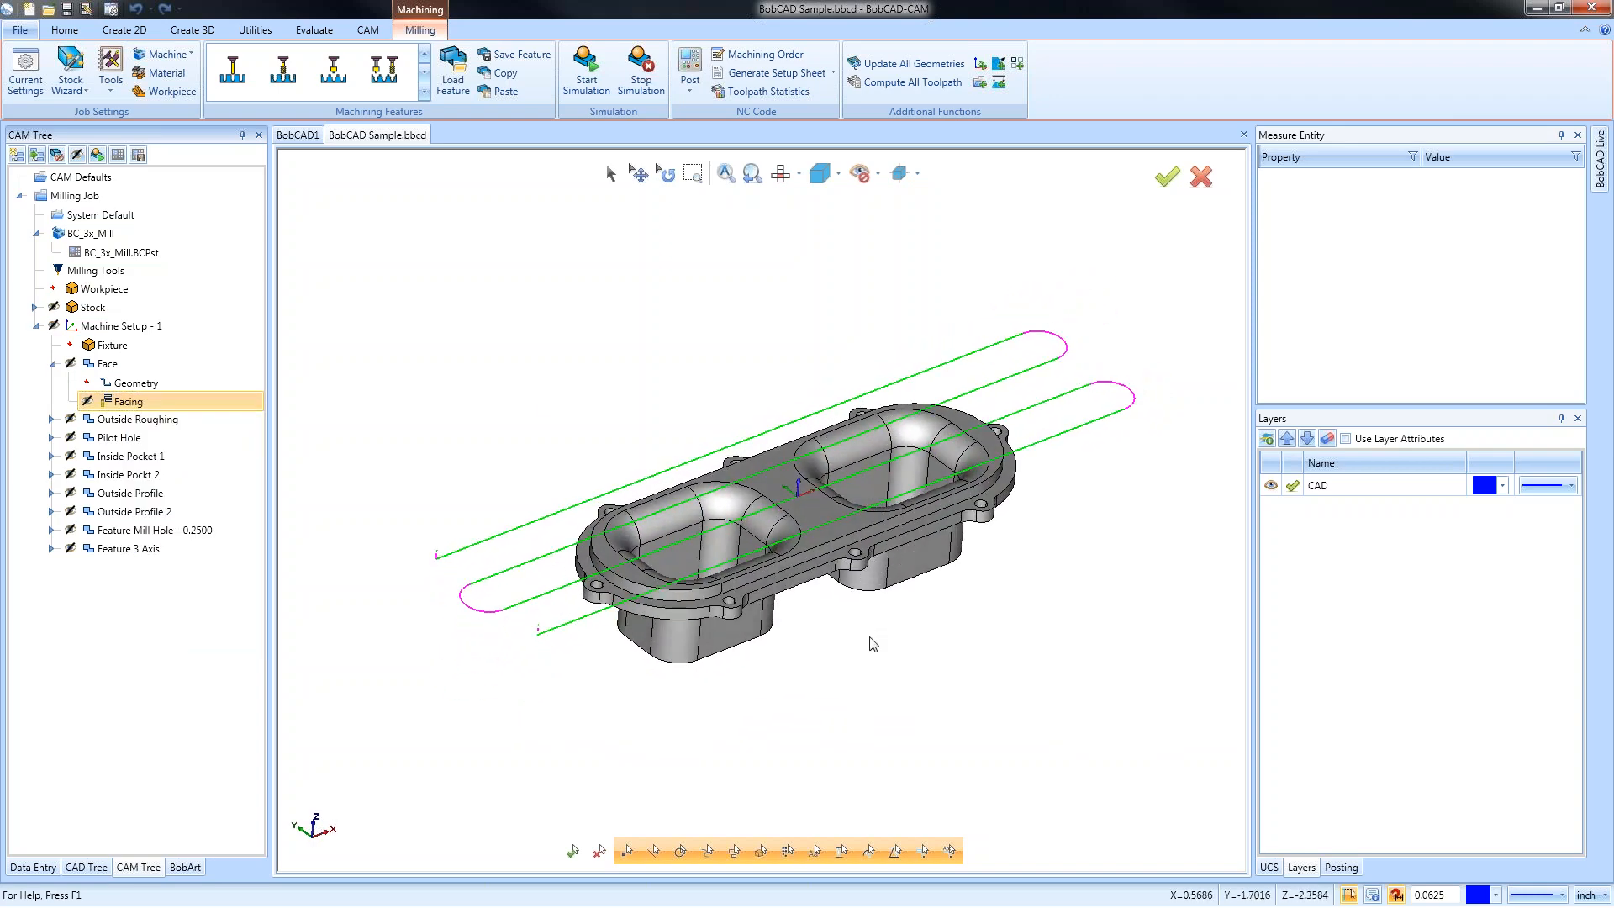
pyautogui.moveTo(868, 643); pyautogui.dragTo(873, 568, button='middle')
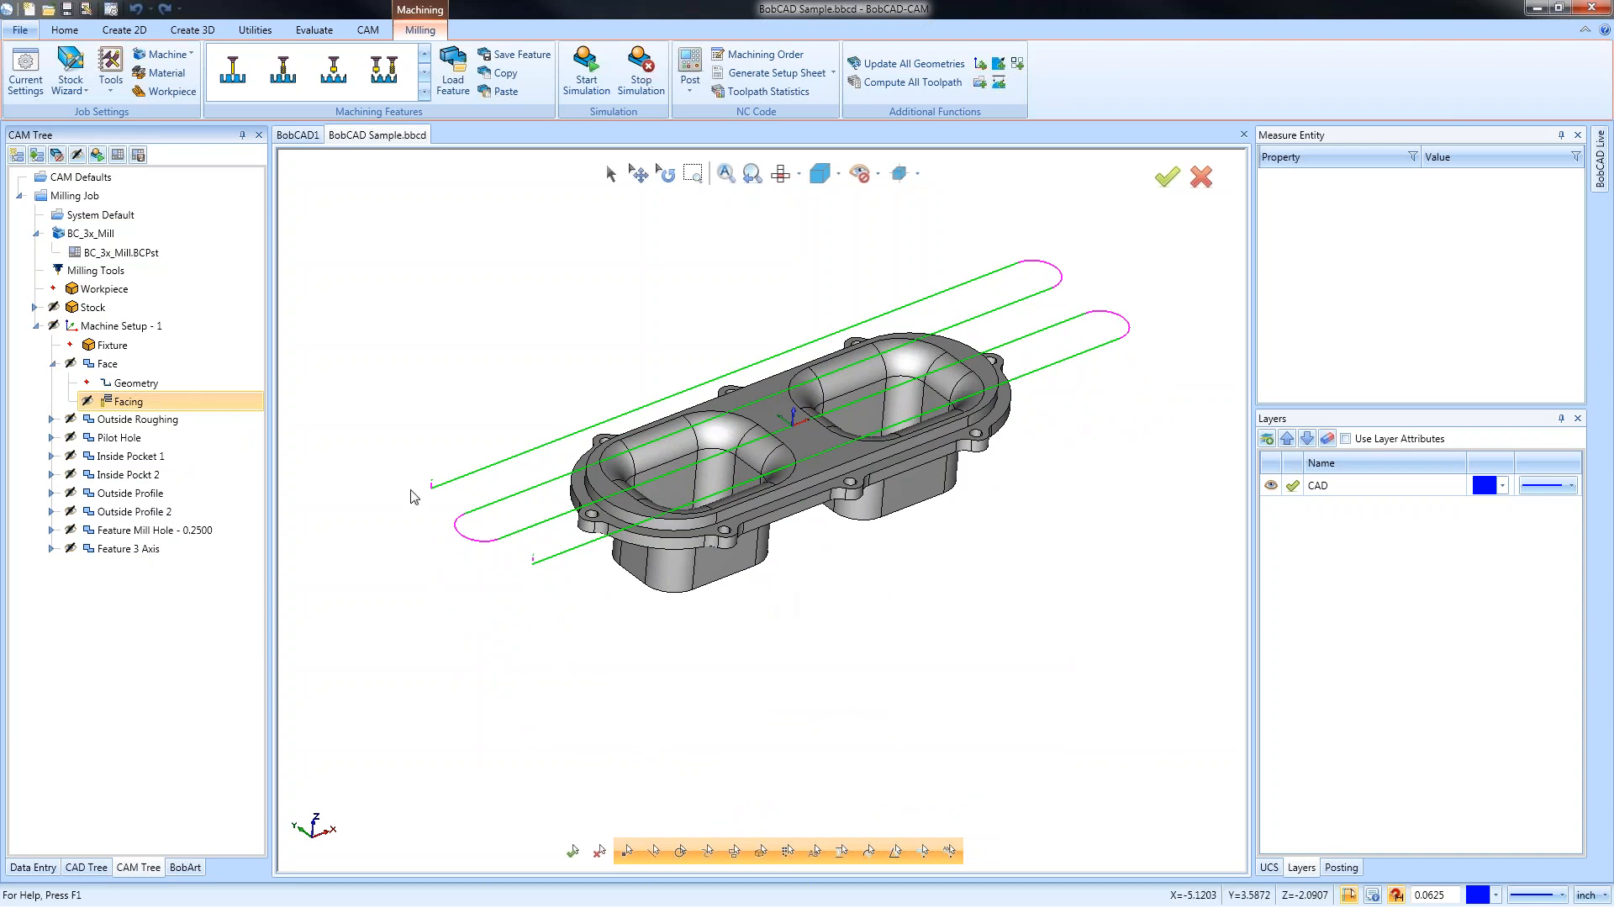
# Select all faces of the part as the Outside Roughing geometry and compute its Advanced Rough toolpath
pyautogui.click(51, 420)
pyautogui.rightClick(135, 438)
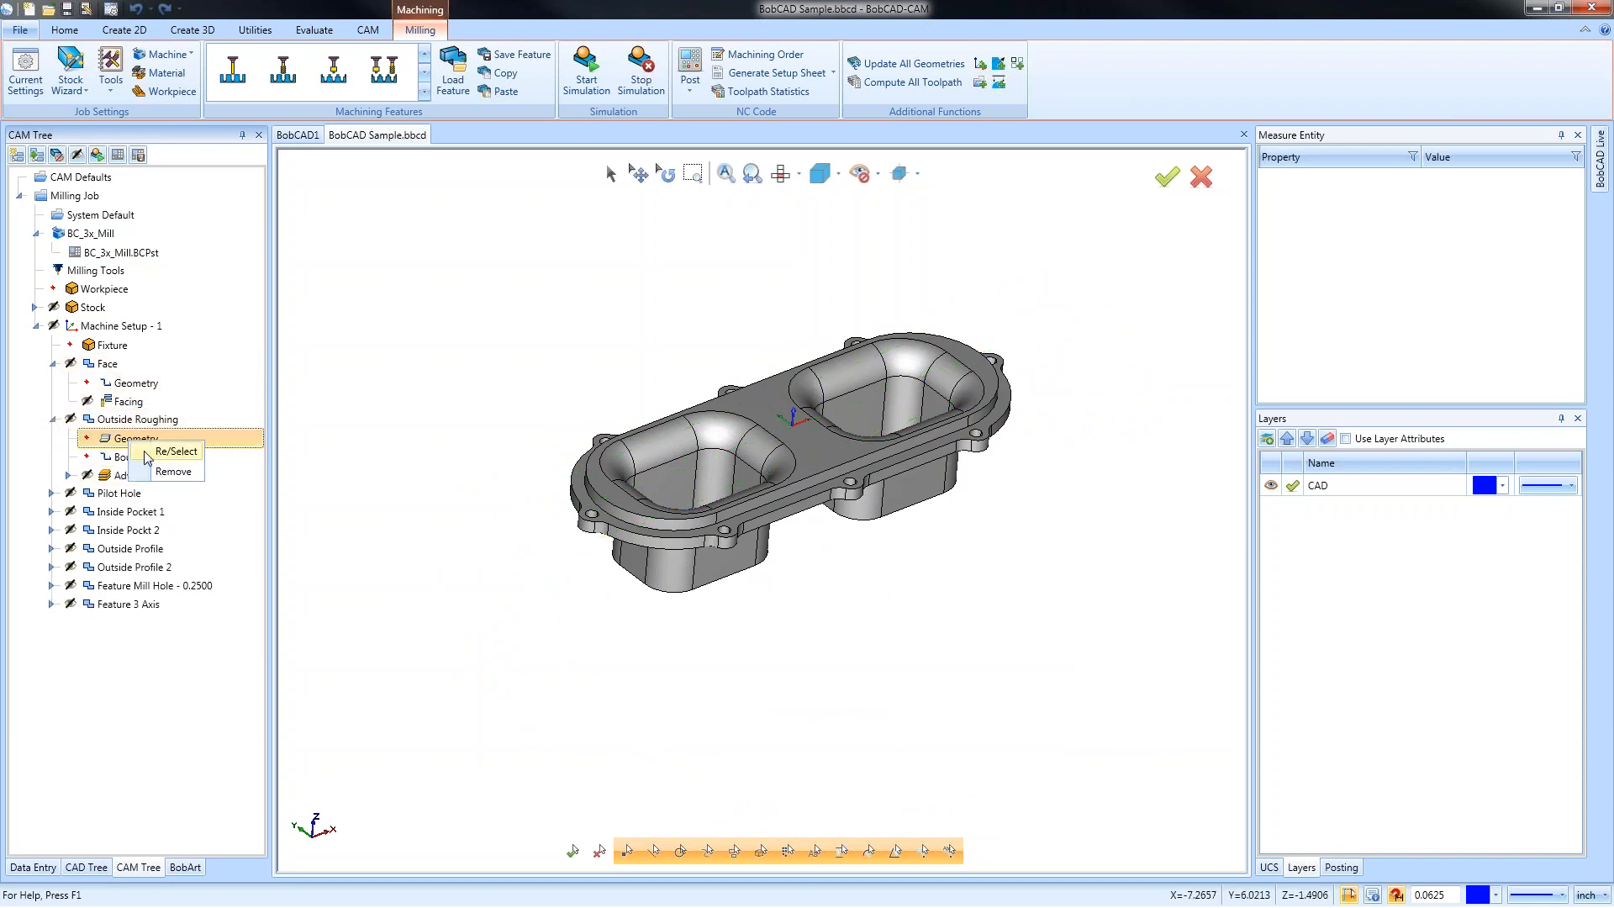
pyautogui.click(159, 460)
pyautogui.moveTo(512, 232); pyautogui.dragTo(1095, 703)
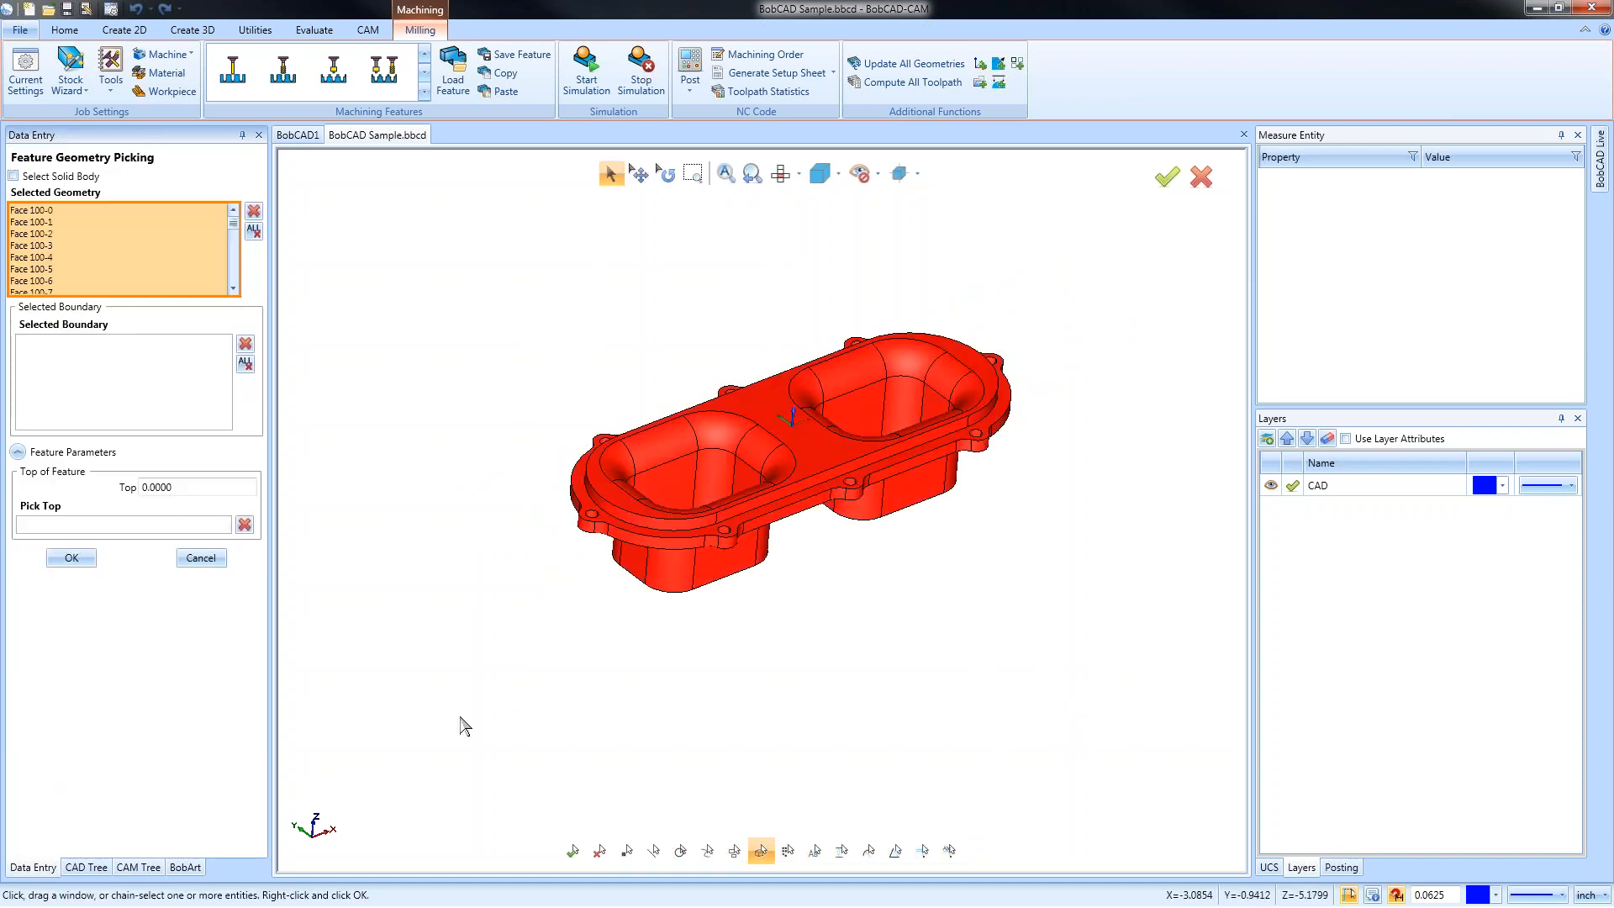
pyautogui.click(60, 563)
pyautogui.rightClick(126, 474)
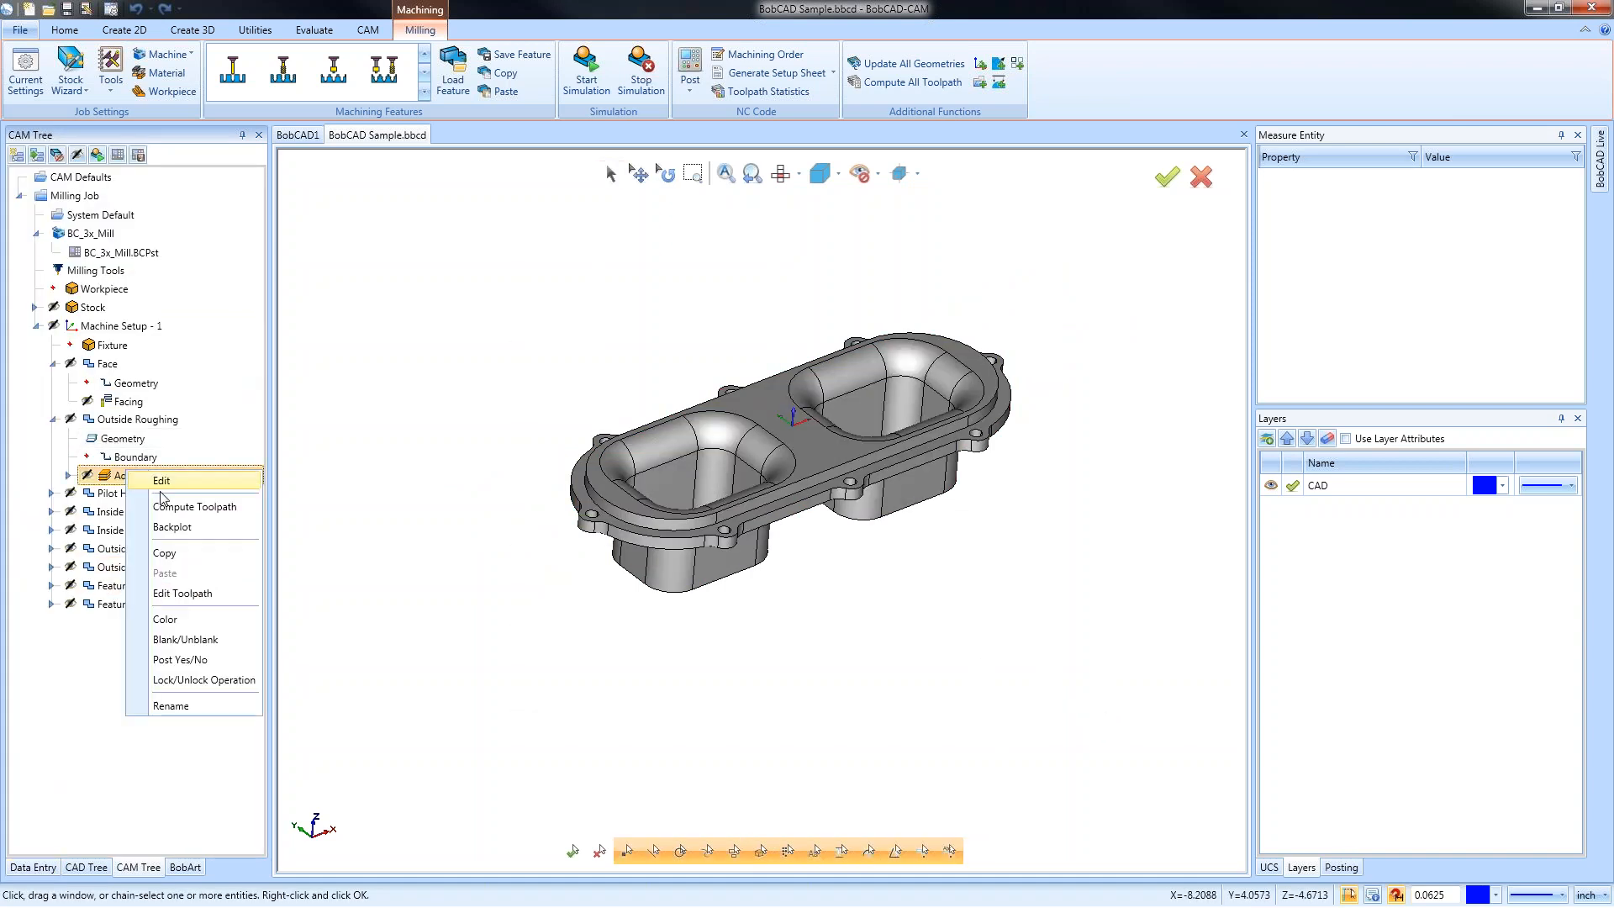
pyautogui.click(207, 507)
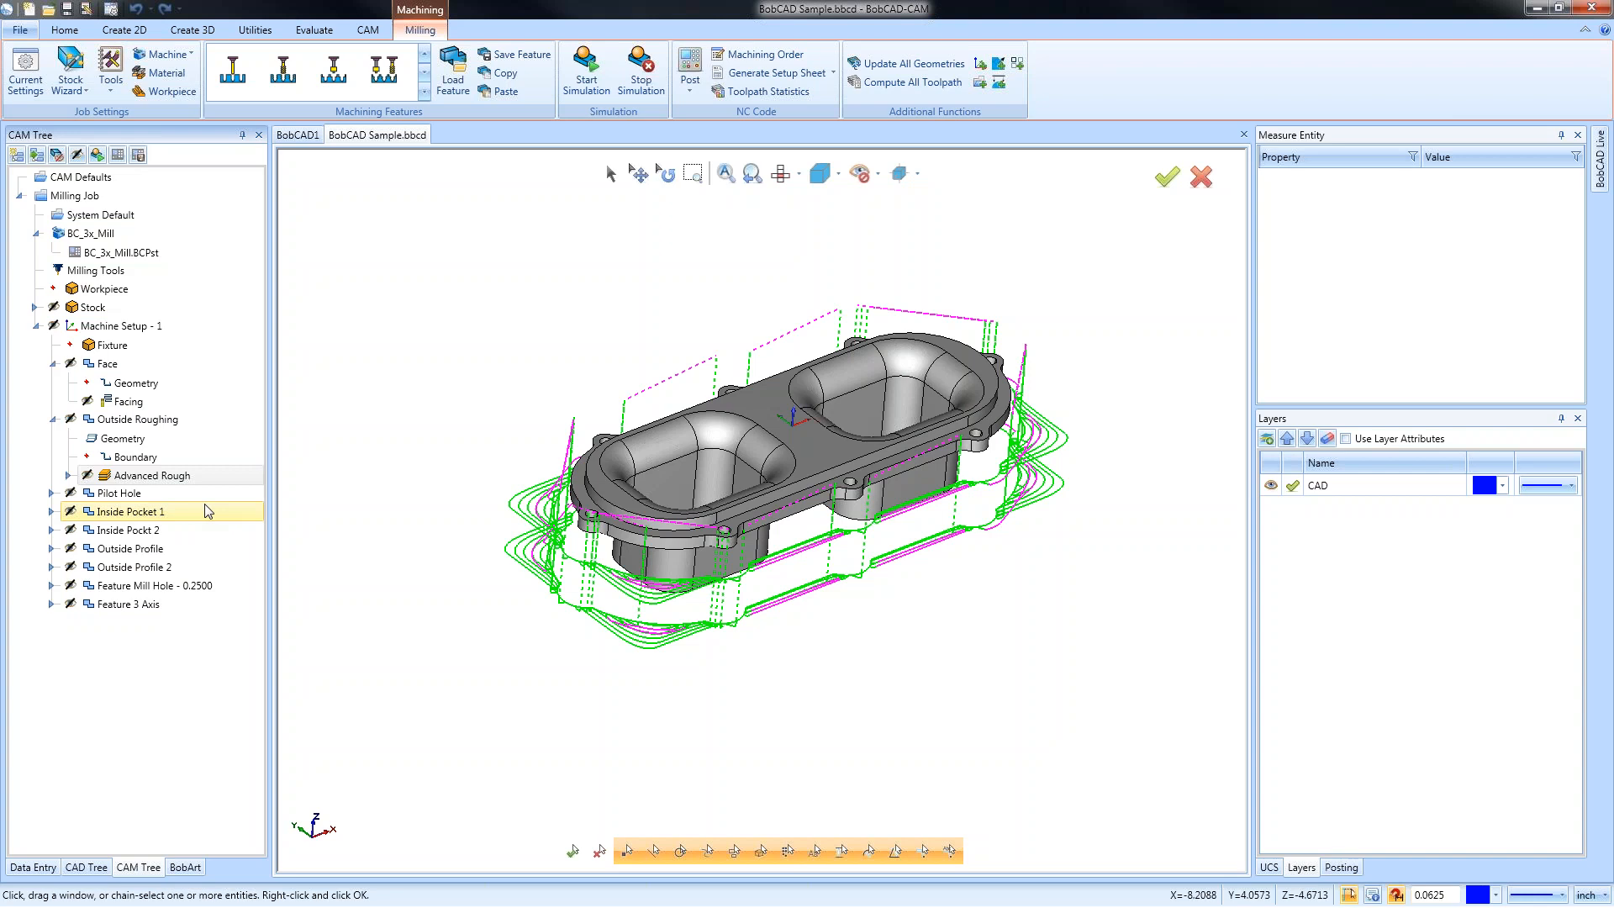
# Show the Facing operation's toolpath on the part again
pyautogui.click(53, 363)
pyautogui.click(52, 363)
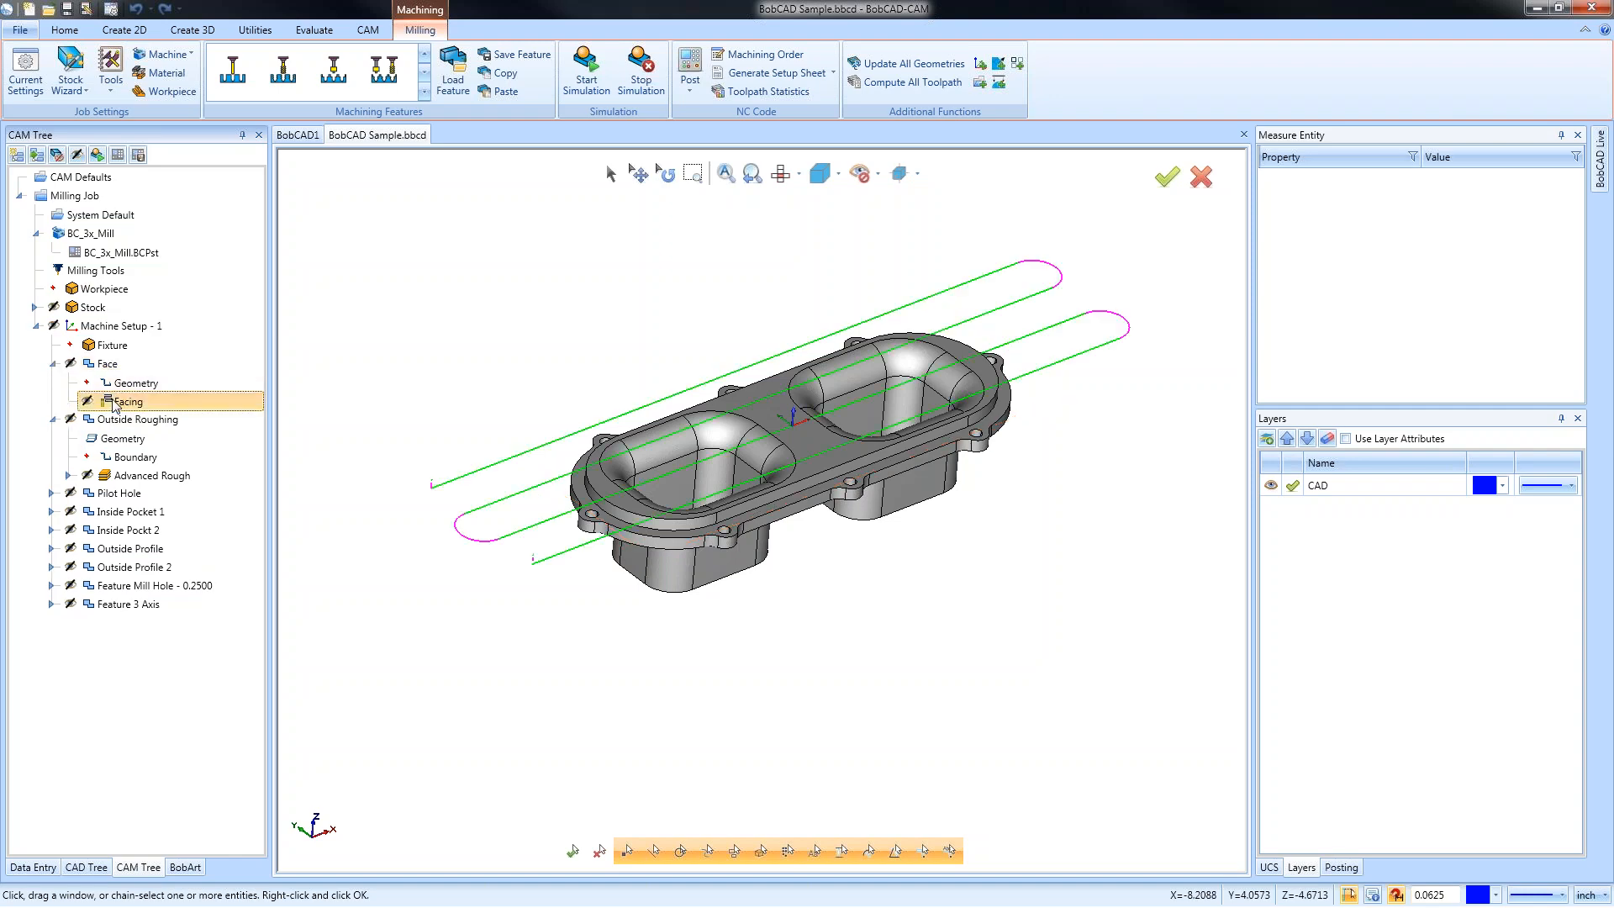
# Display the Advanced Rough toolpath of the Outside Roughing feature and inspect it around the part
pyautogui.click(54, 363)
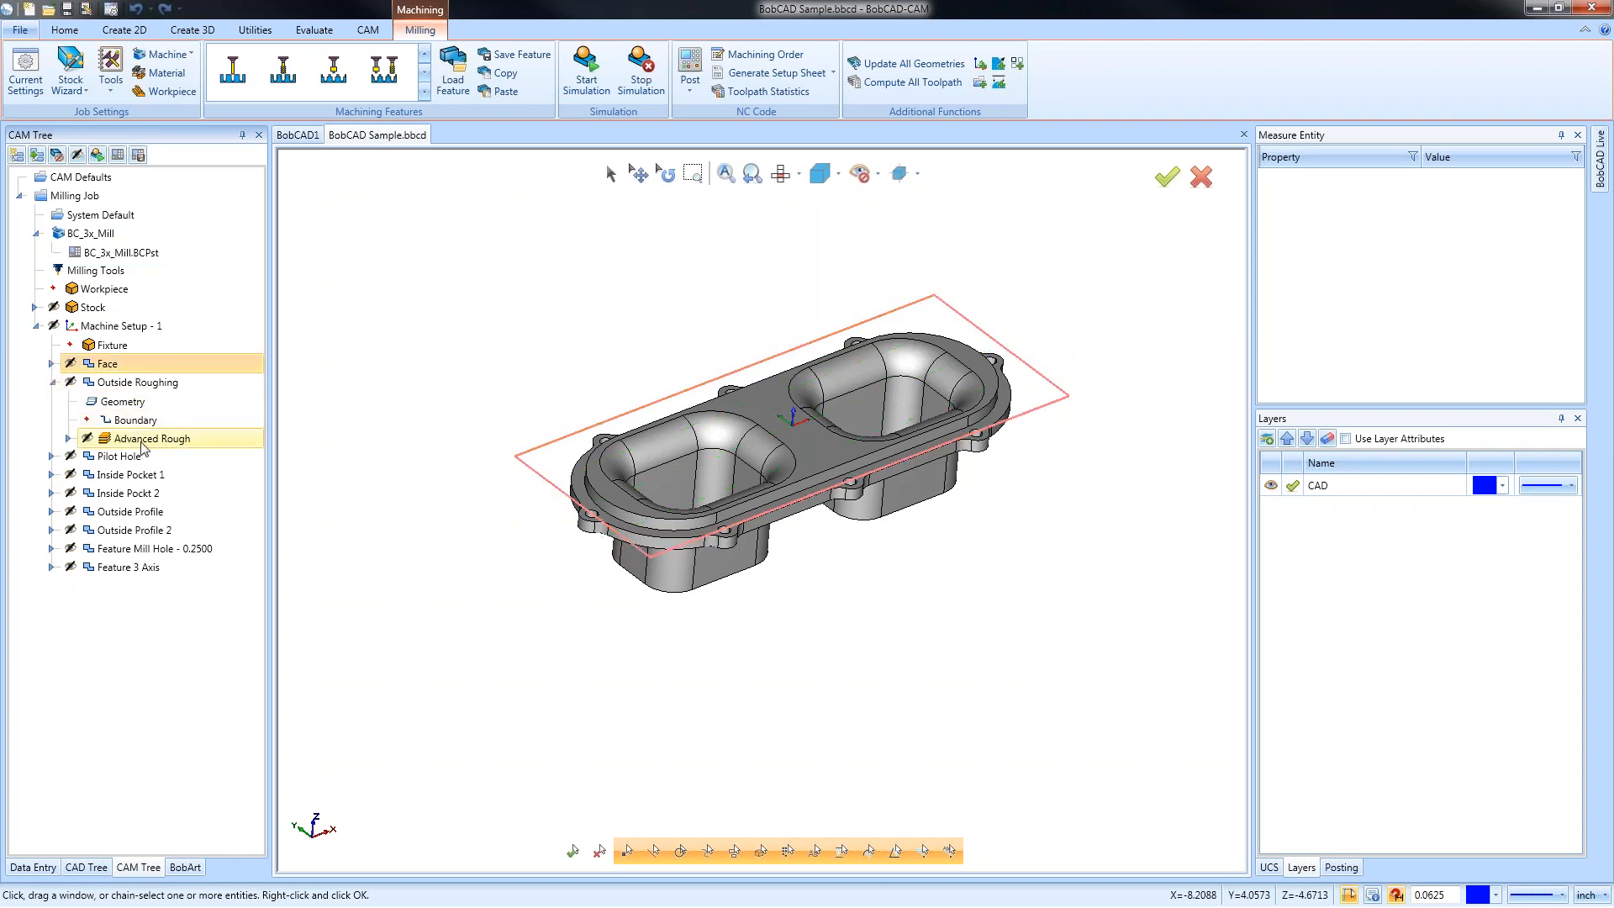
pyautogui.click(136, 440)
pyautogui.moveTo(828, 632)
pyautogui.mouseDown(button='middle')
pyautogui.moveTo(826, 560)
pyautogui.moveTo(832, 609)
pyautogui.mouseUp(button='middle')
pyautogui.click(52, 381)
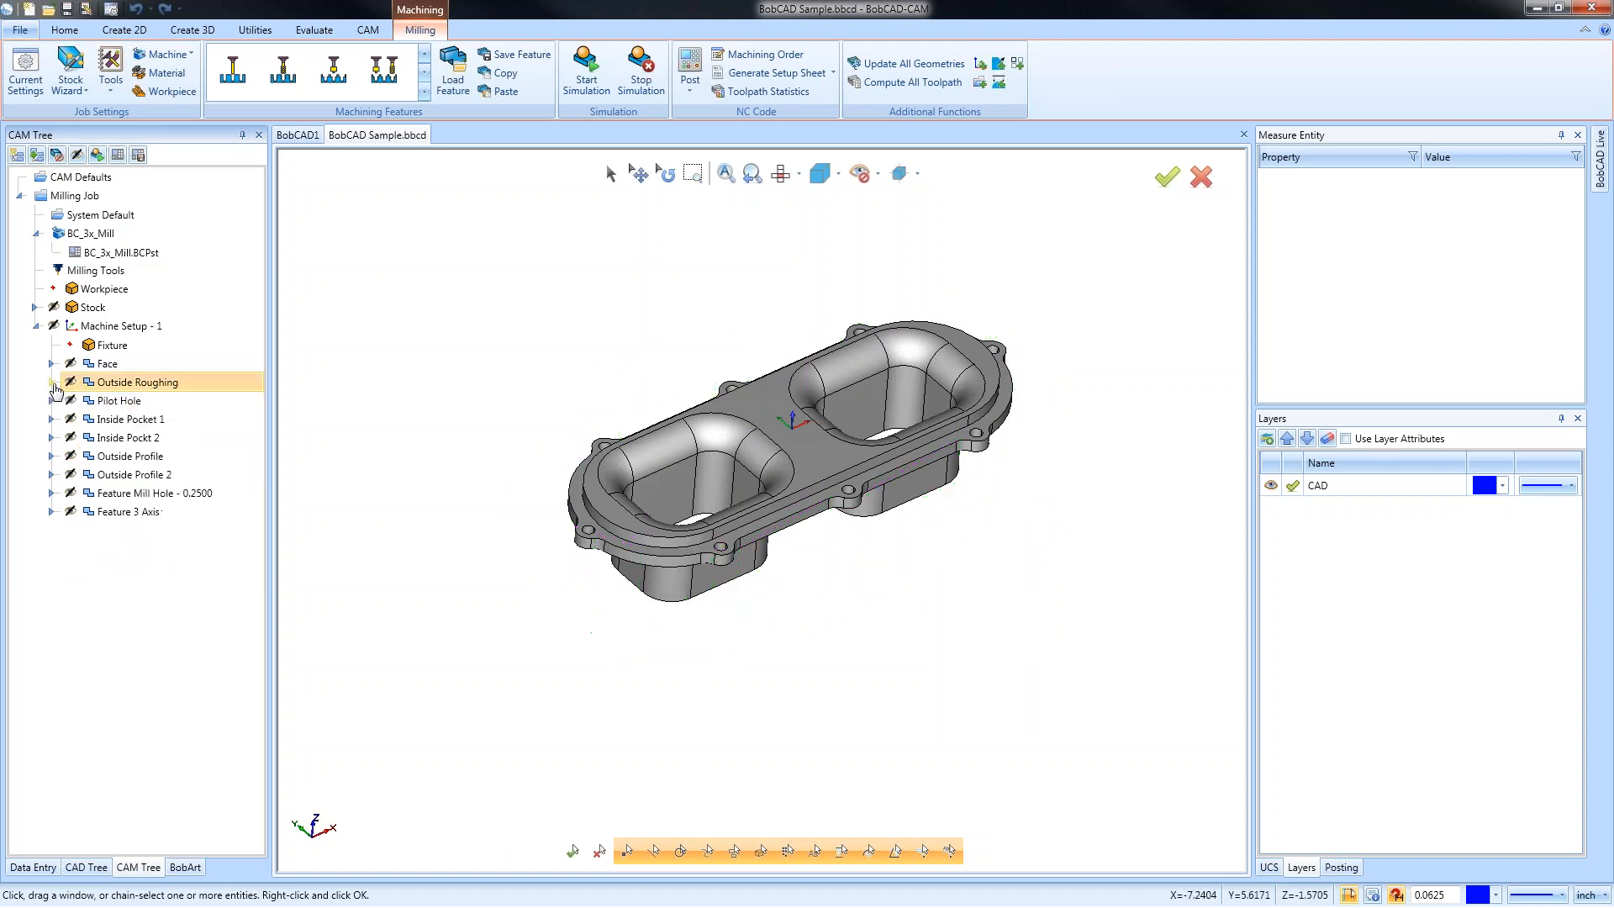
# Assign the centre points of the two pocket openings as Standard Drill geometry of the Pilot Hole feature
pyautogui.click(51, 400)
pyautogui.rightClick(142, 419)
pyautogui.click(173, 427)
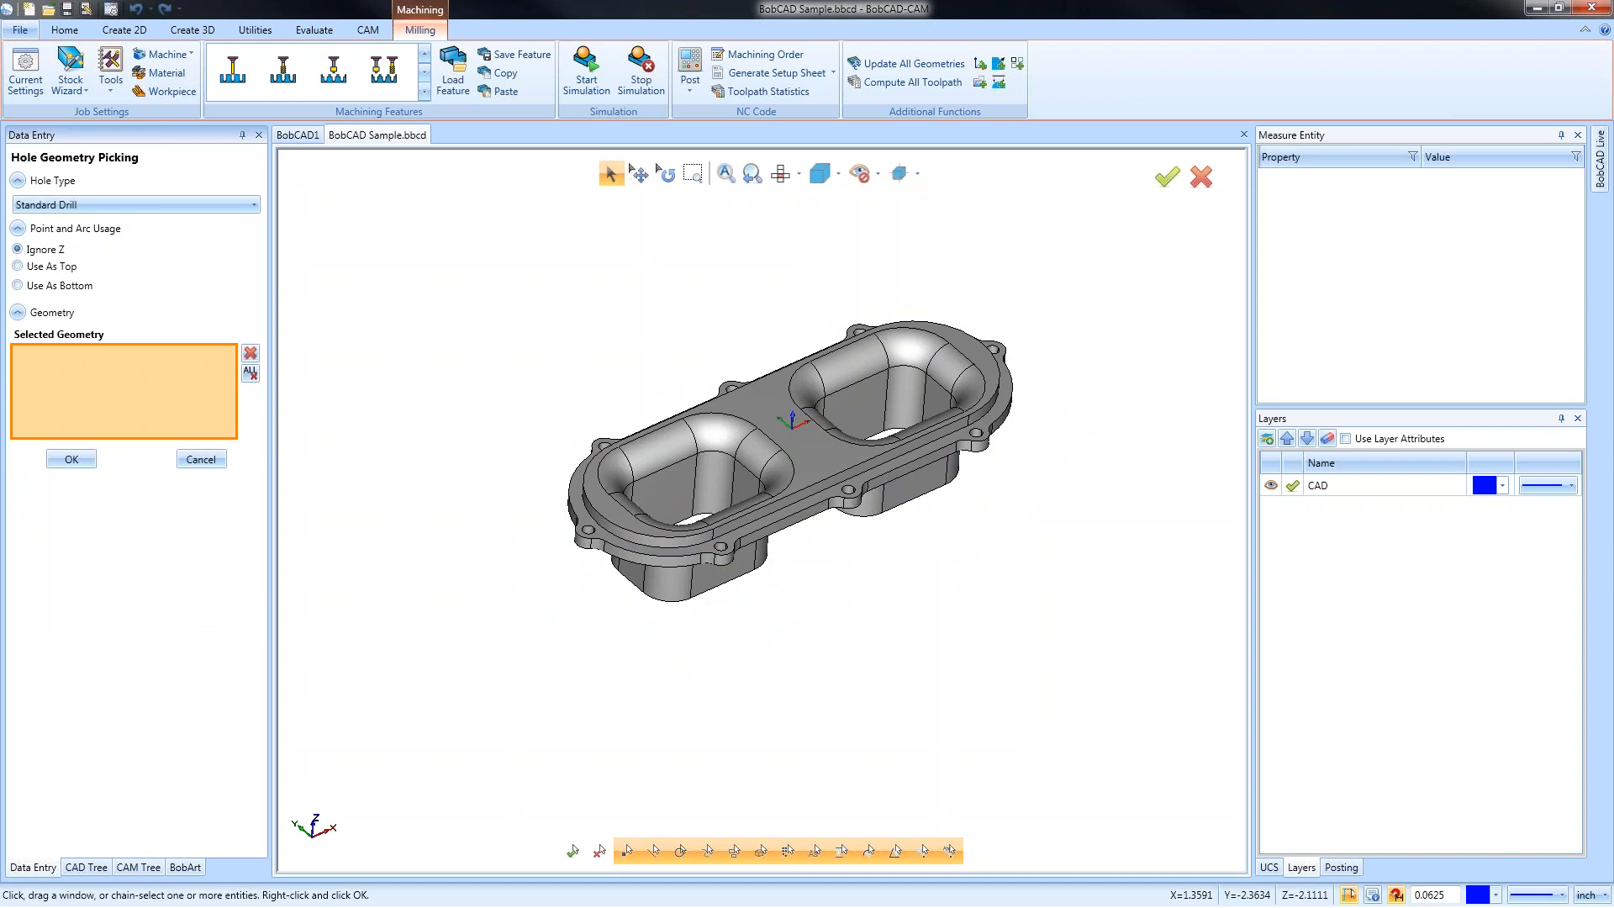
pyautogui.moveTo(872, 674); pyautogui.dragTo(939, 638, button='middle')
pyautogui.click(673, 526)
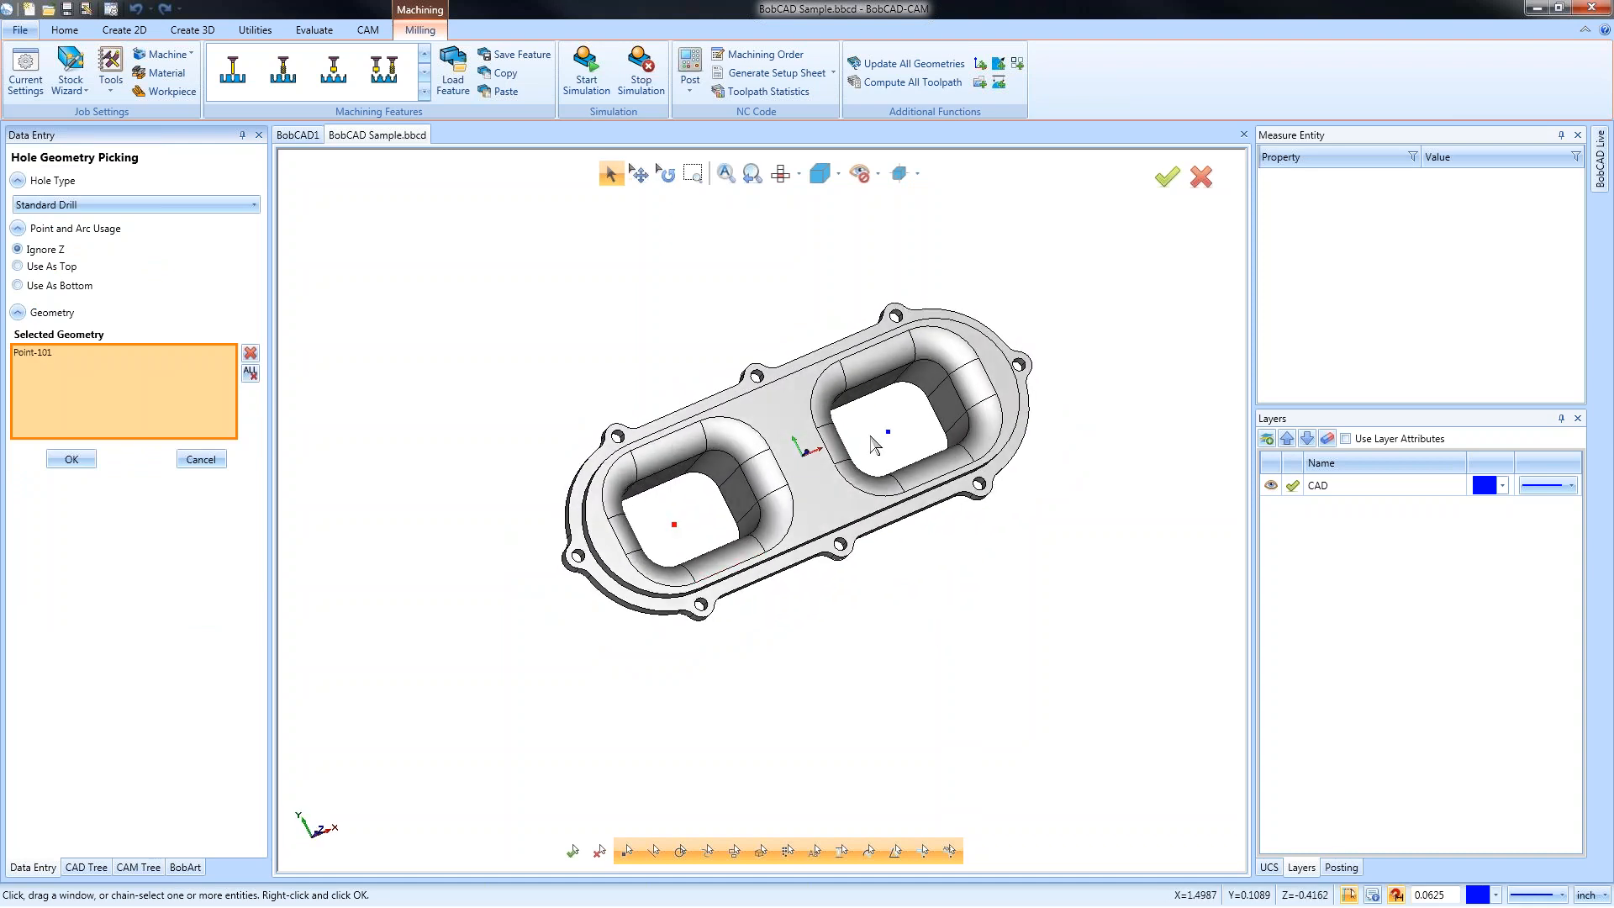
pyautogui.click(889, 433)
pyautogui.moveTo(896, 610); pyautogui.dragTo(924, 555, button='middle')
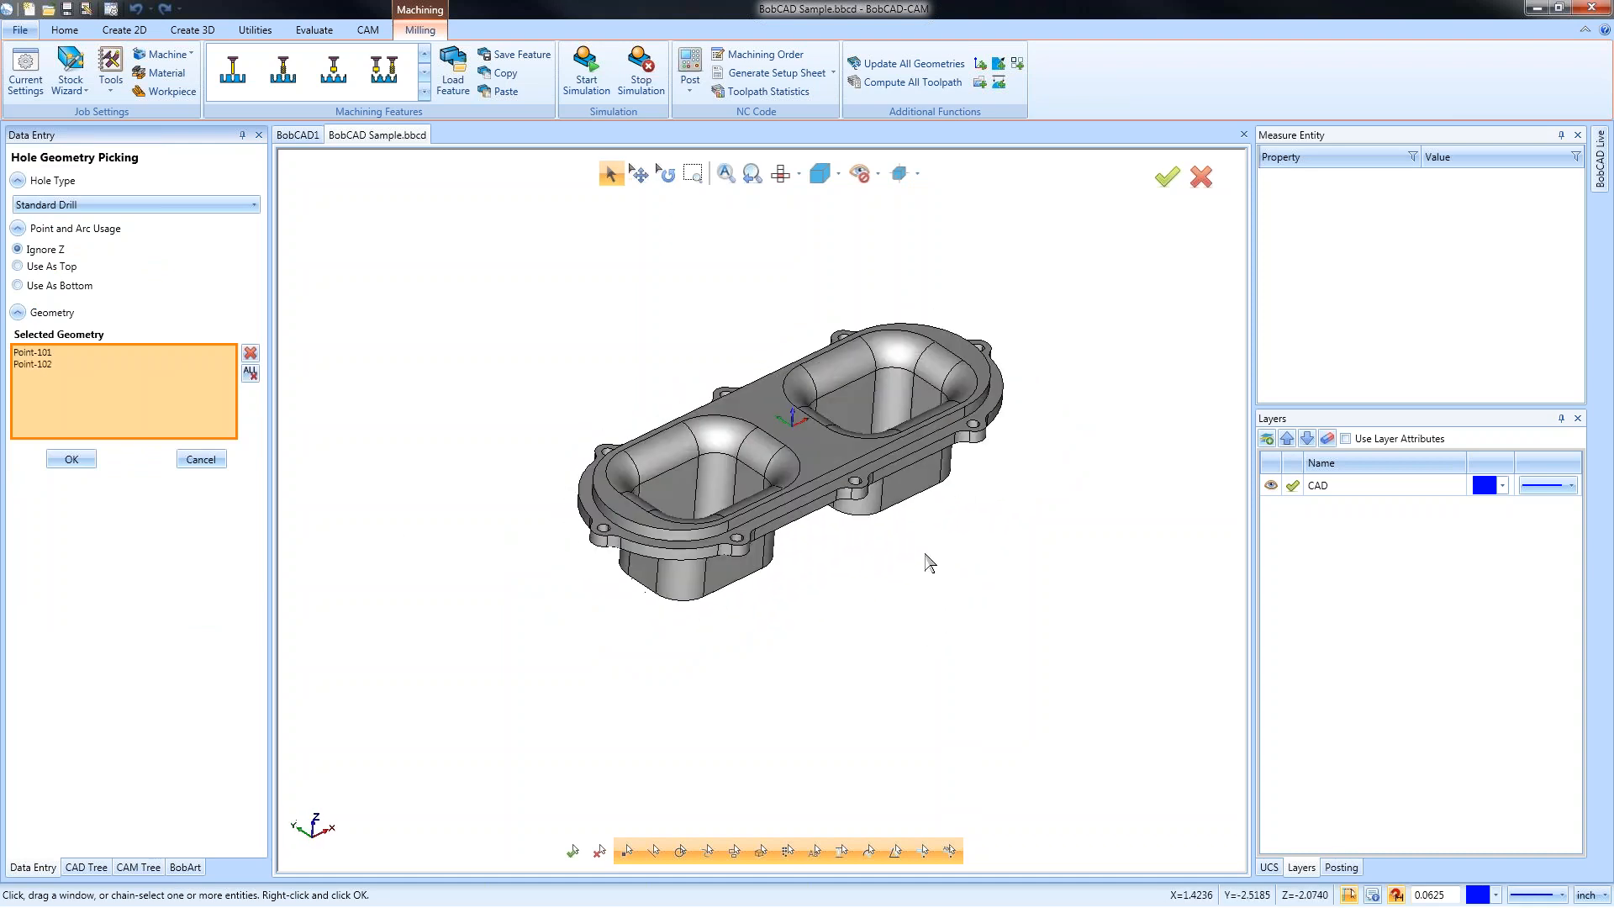
pyautogui.click(72, 459)
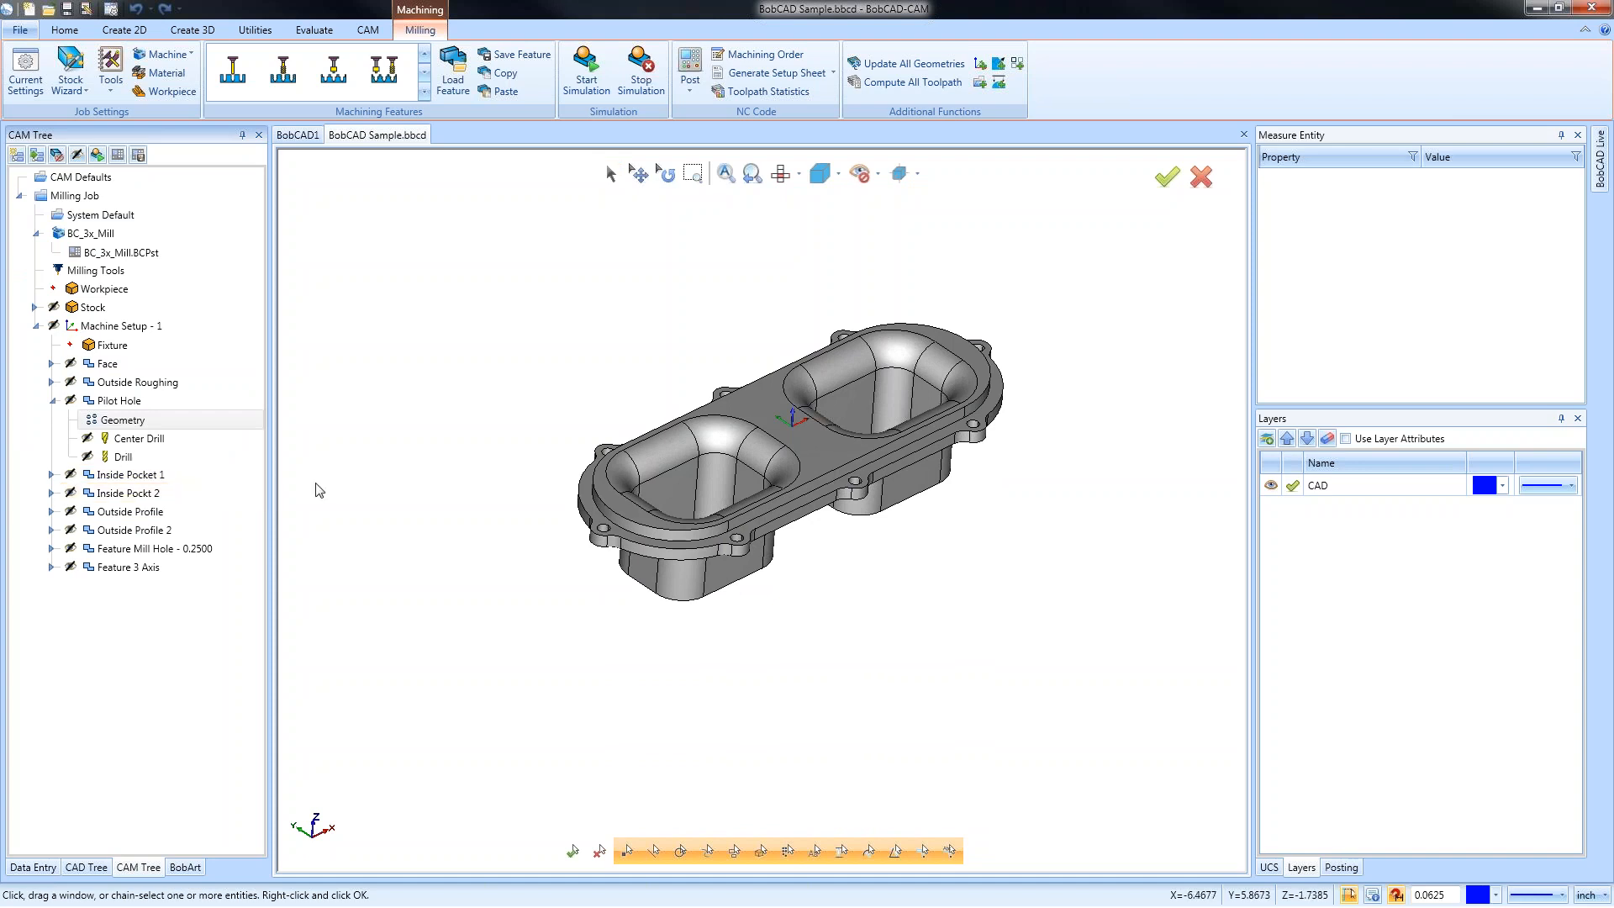
# Set the Pilot Hole depth to 1.5000 by picking a pocket's bottom centre point, and compute the feature's toolpaths
pyautogui.rightClick(116, 401)
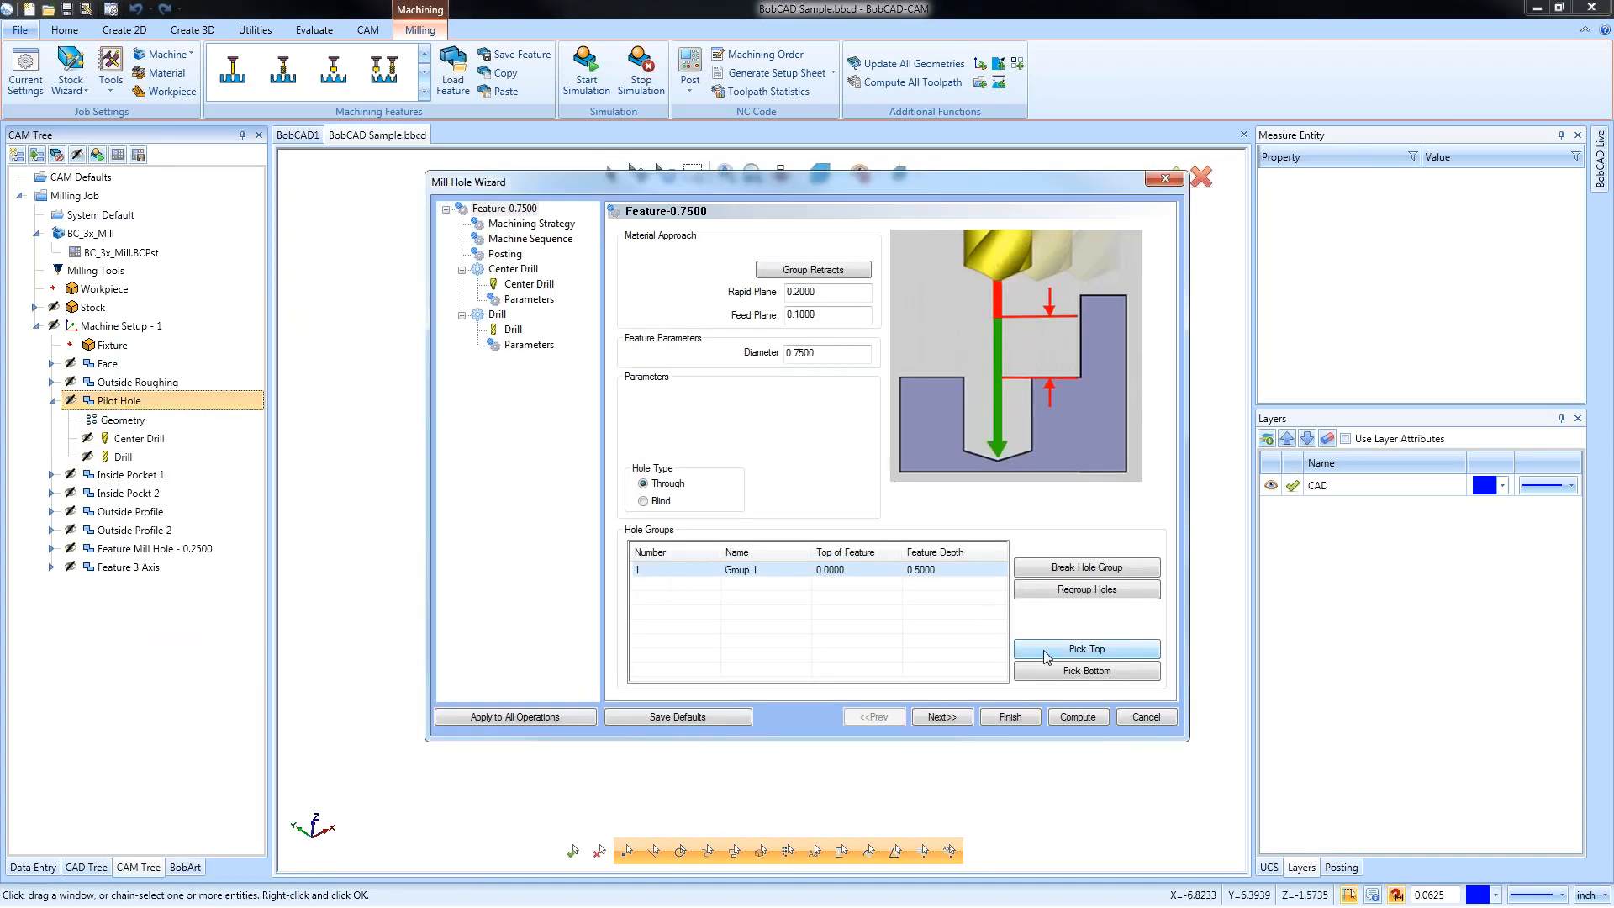
pyautogui.click(1051, 670)
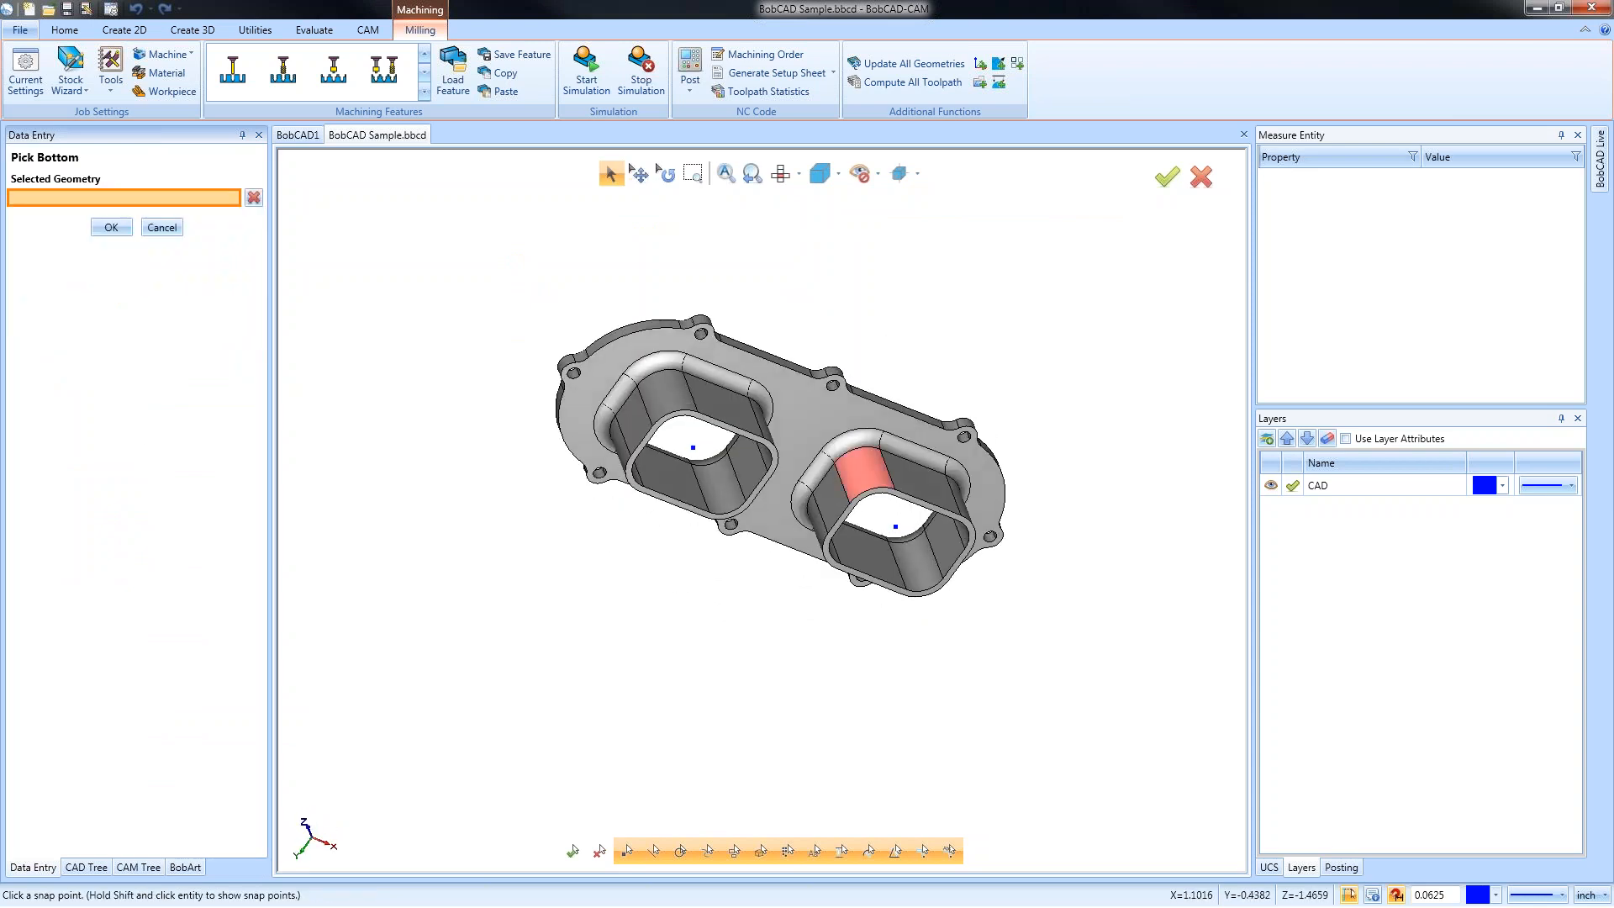
pyautogui.click(695, 454)
pyautogui.click(111, 227)
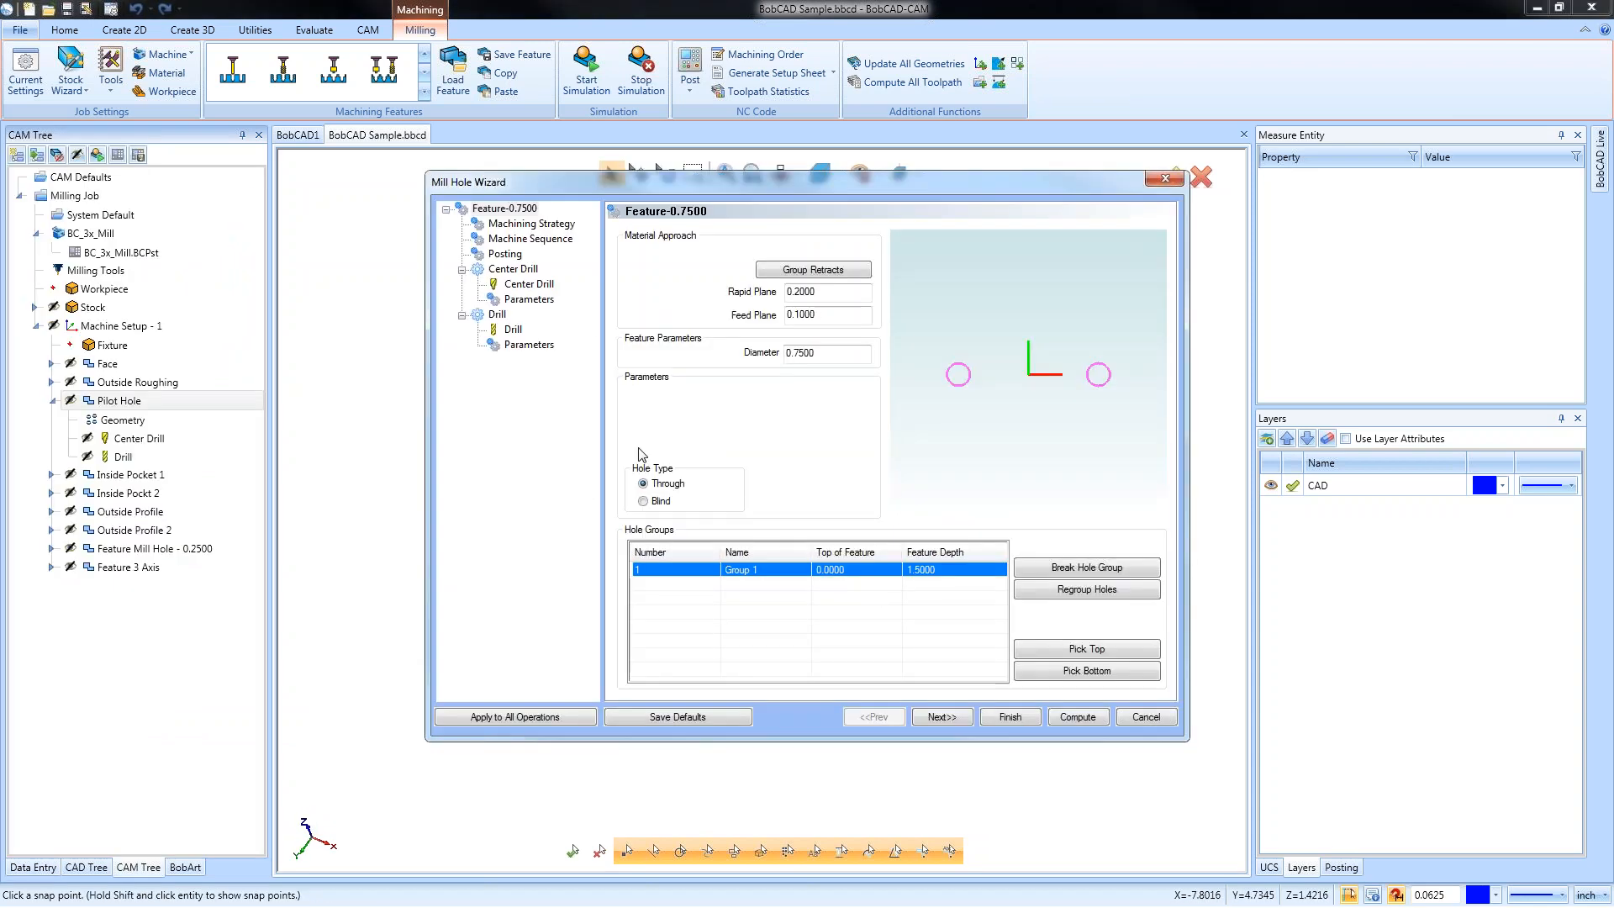
pyautogui.click(1077, 716)
# Display the Center Drill and Drill toolpaths of the Pilot Hole feature and inspect them
pyautogui.click(118, 442)
pyautogui.moveTo(850, 504); pyautogui.dragTo(851, 617, button='middle')
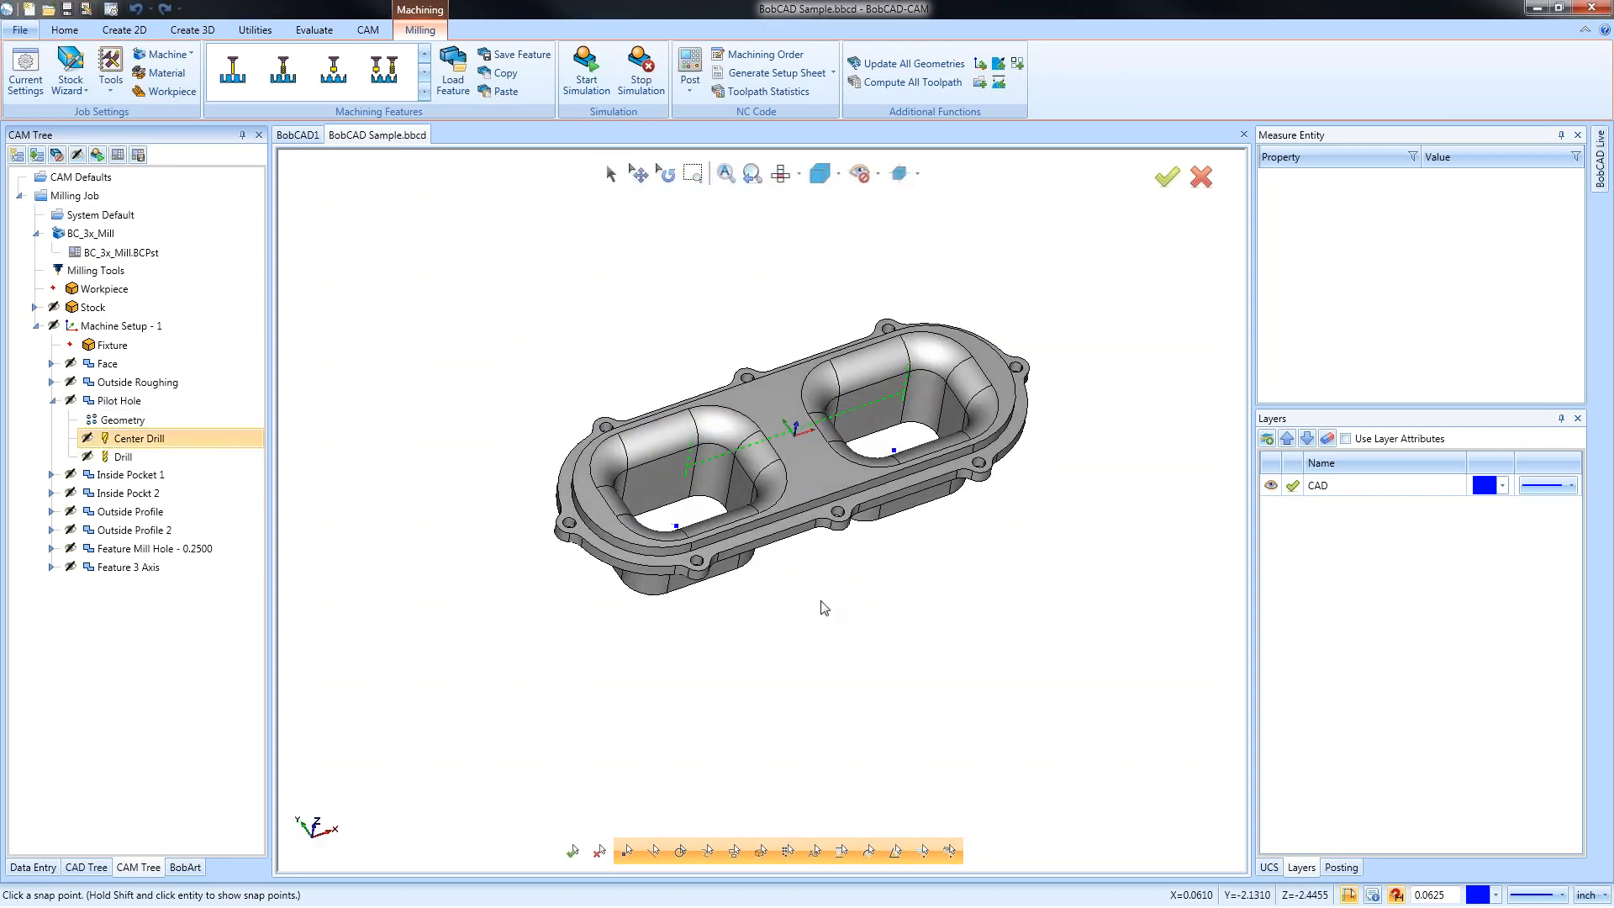
pyautogui.click(123, 459)
pyautogui.click(119, 401)
pyautogui.click(52, 401)
# Assign the wall edge chain of the pocket on the negative X side as Inside Pocket 1 geometry, with 1.5000 depth
pyautogui.click(126, 419)
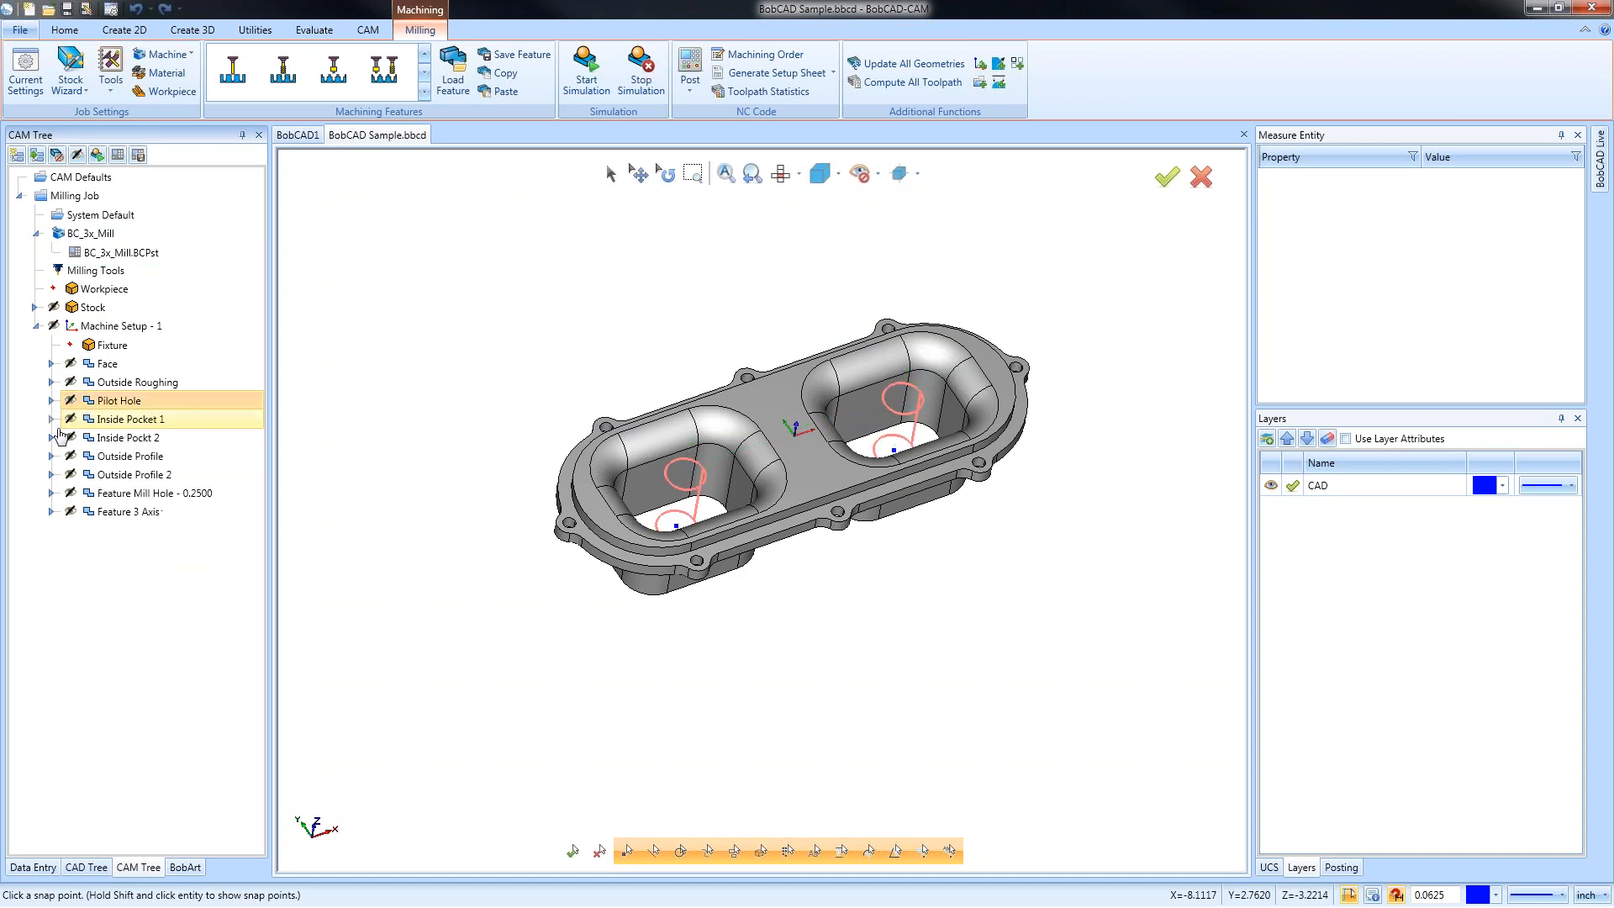
pyautogui.click(52, 419)
pyautogui.rightClick(126, 438)
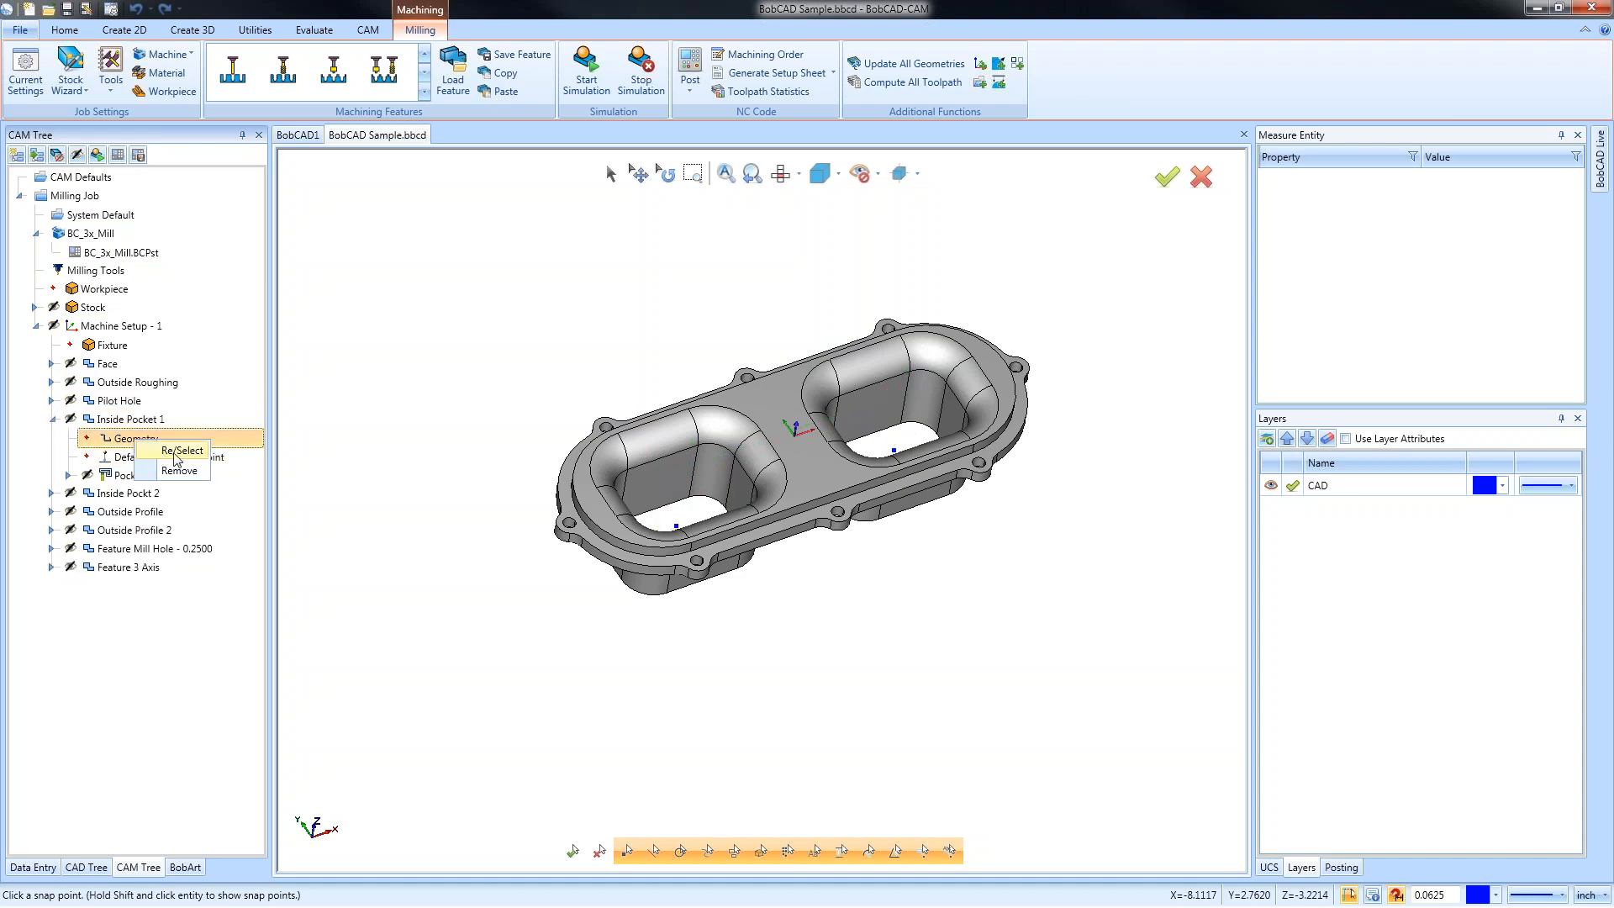
pyautogui.click(180, 459)
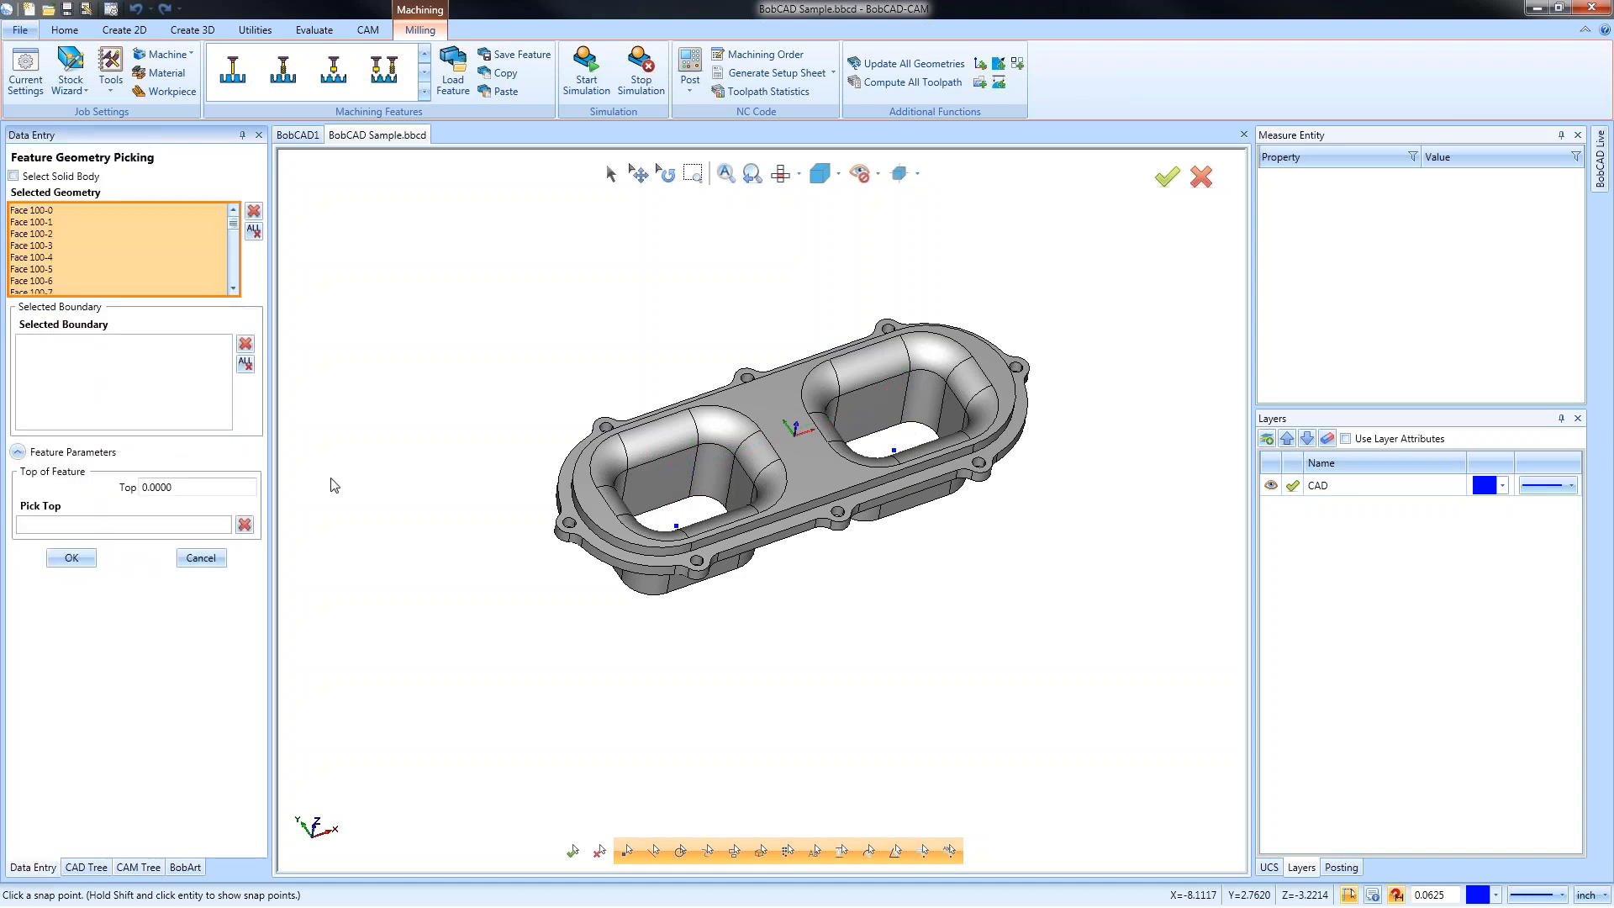
pyautogui.rightClick(657, 464)
pyautogui.click(708, 474)
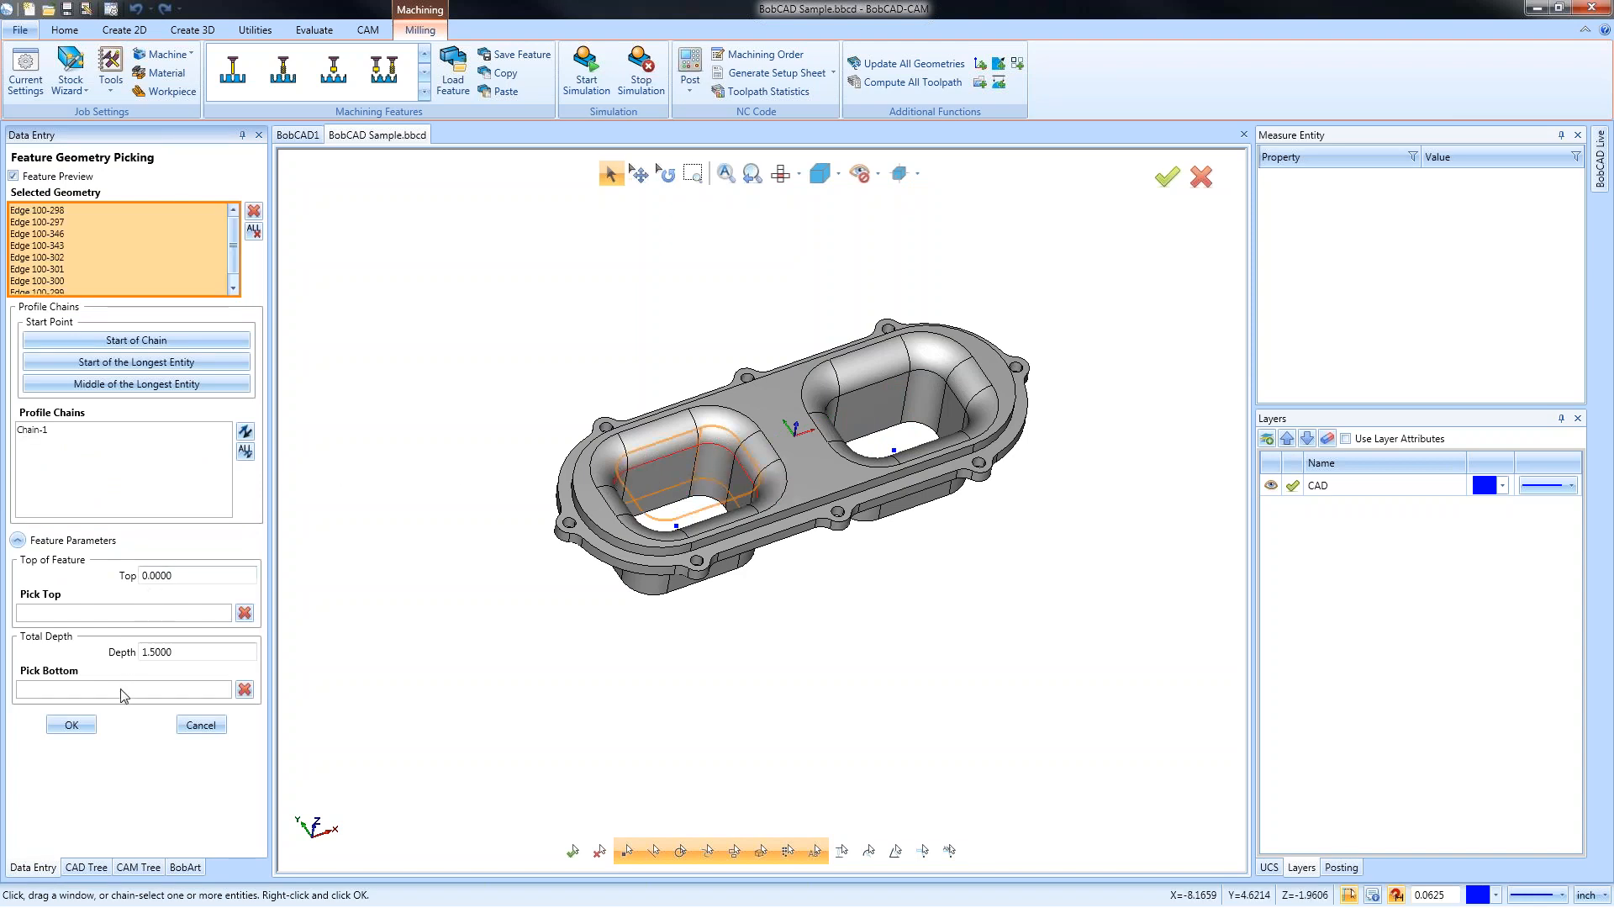
pyautogui.click(71, 724)
# Compute the Pocket toolpath of Inside Pocket 1 and view it up close
pyautogui.rightClick(118, 479)
pyautogui.click(159, 515)
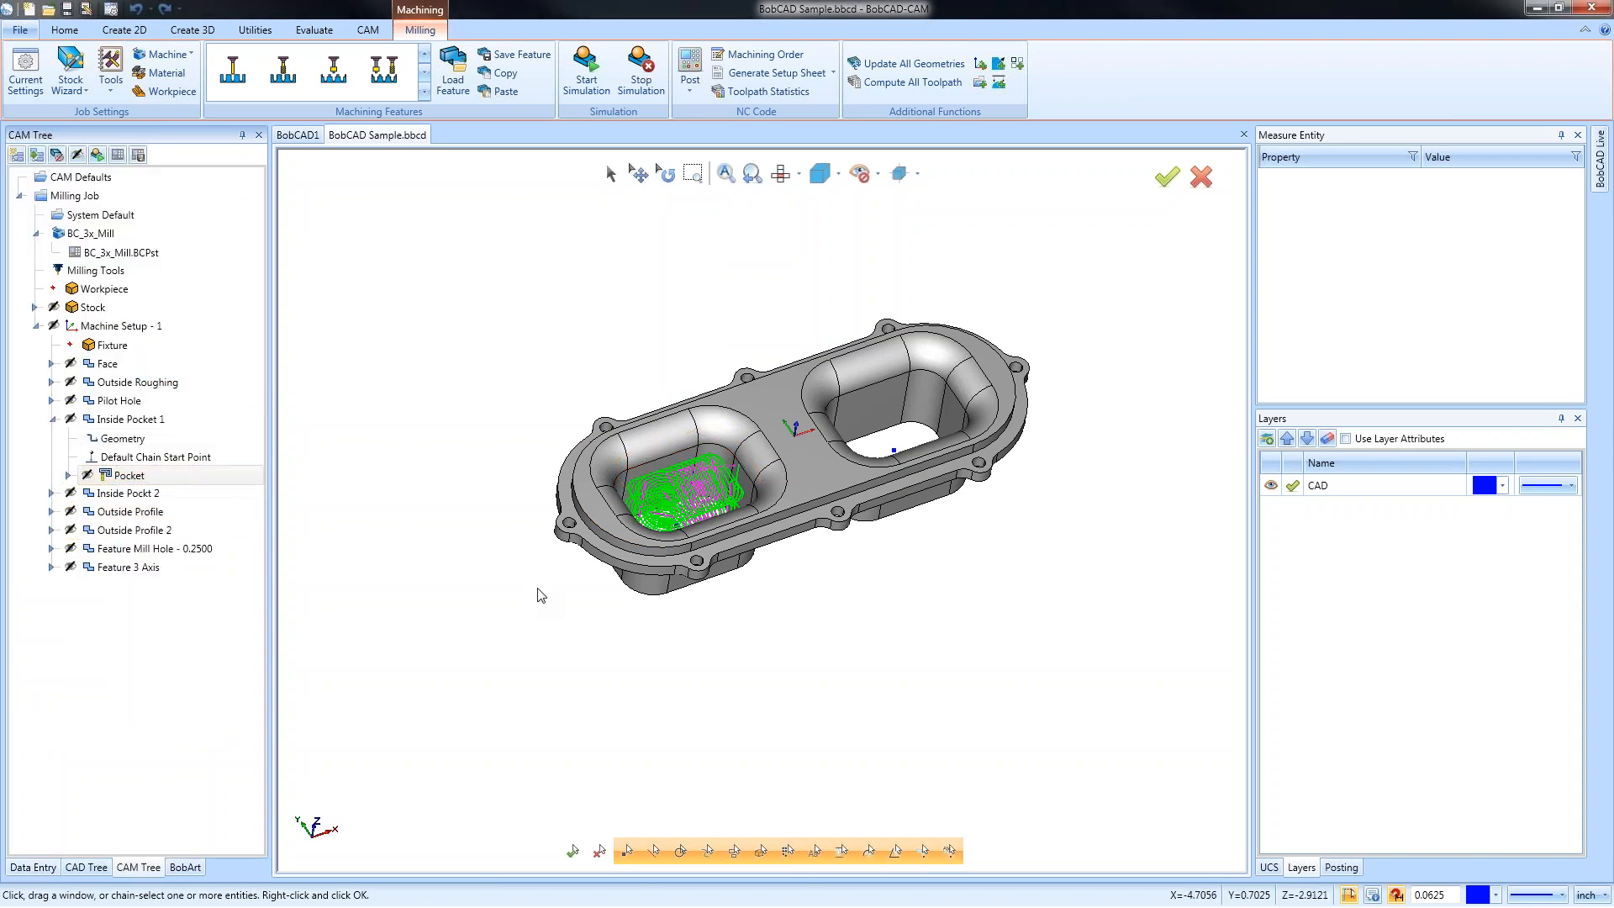
pyautogui.moveTo(754, 597); pyautogui.dragTo(899, 627, button='middle')
pyautogui.scroll(3, 693, 528)
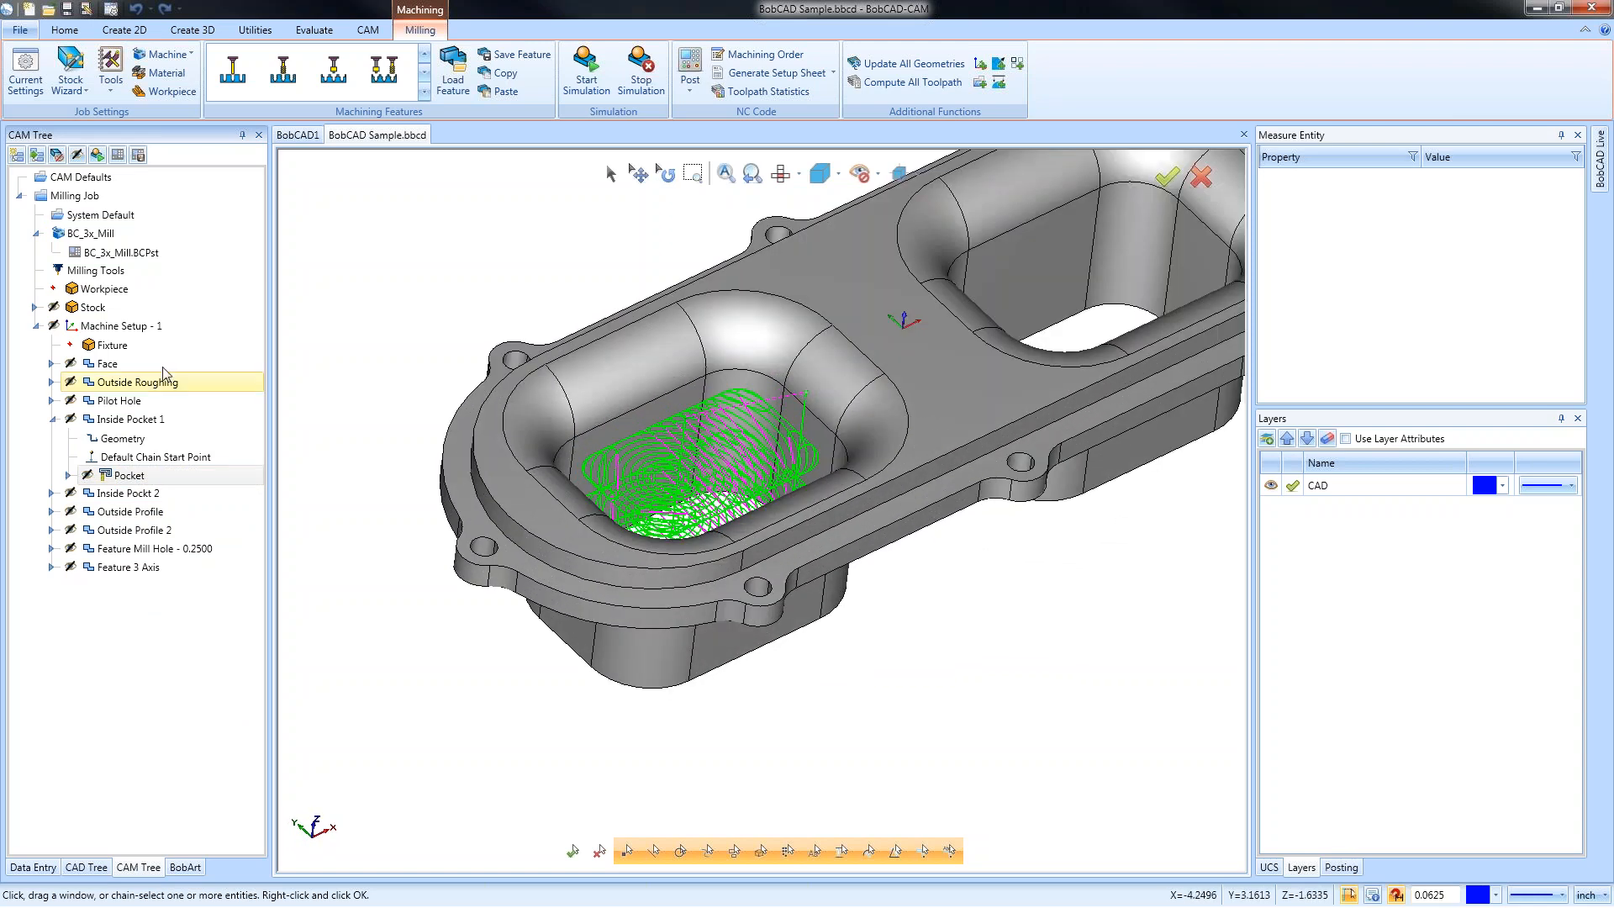
# Compare the Pilot Hole's Center Drill and Drill toolpaths with the Inside Pocket 1 toolpath from above and below the part
pyautogui.click(53, 400)
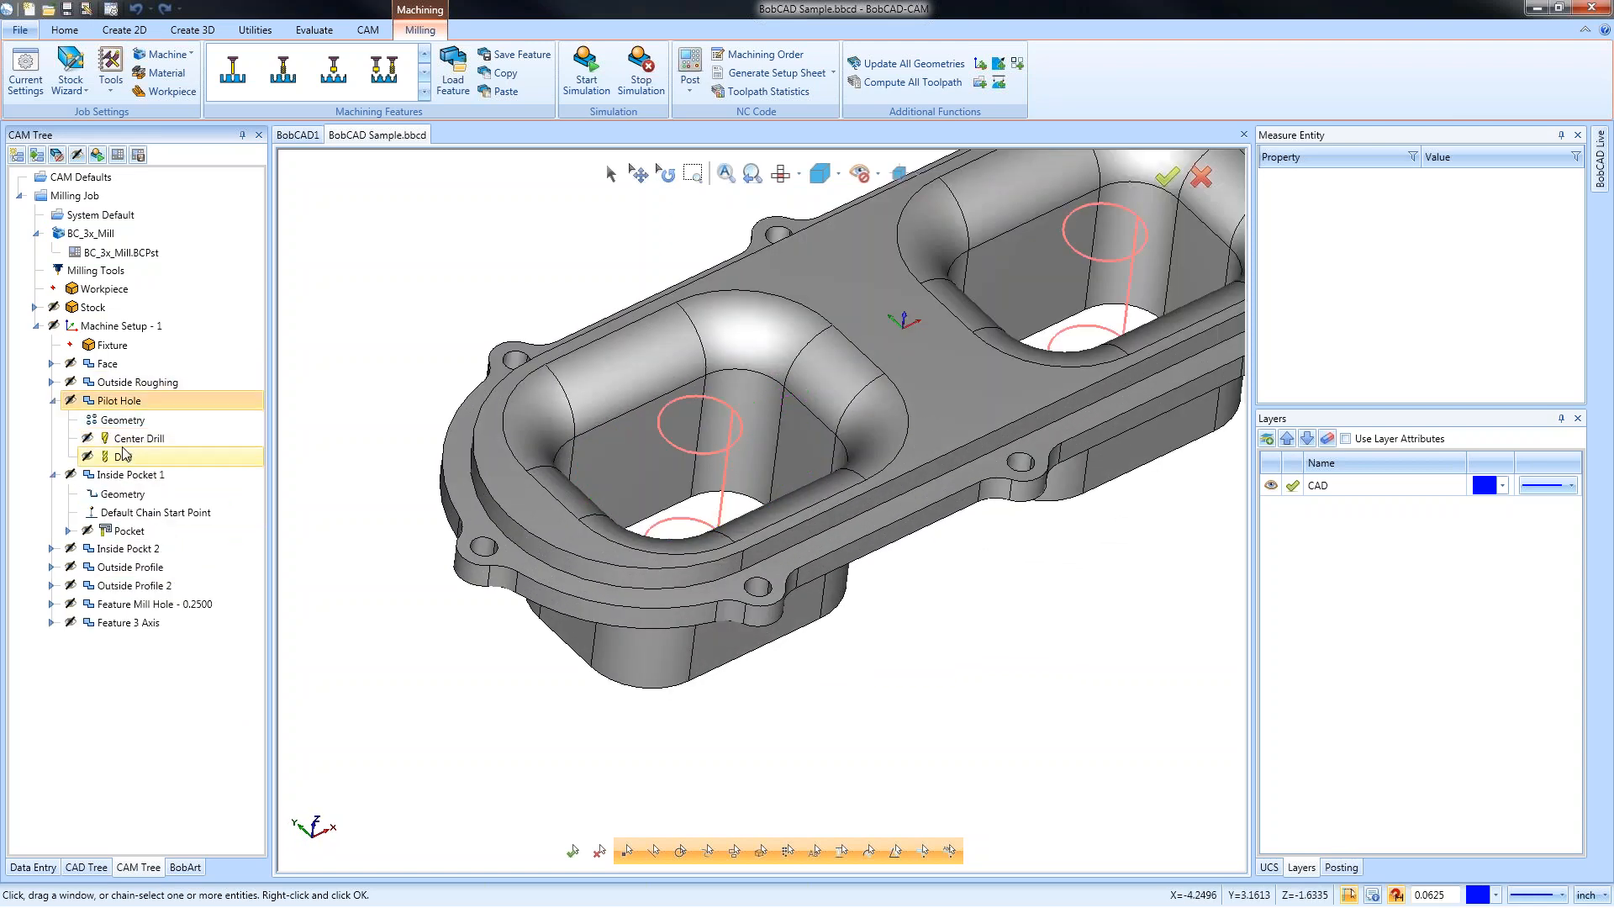
pyautogui.click(134, 438)
pyautogui.scroll(-1, 992, 607)
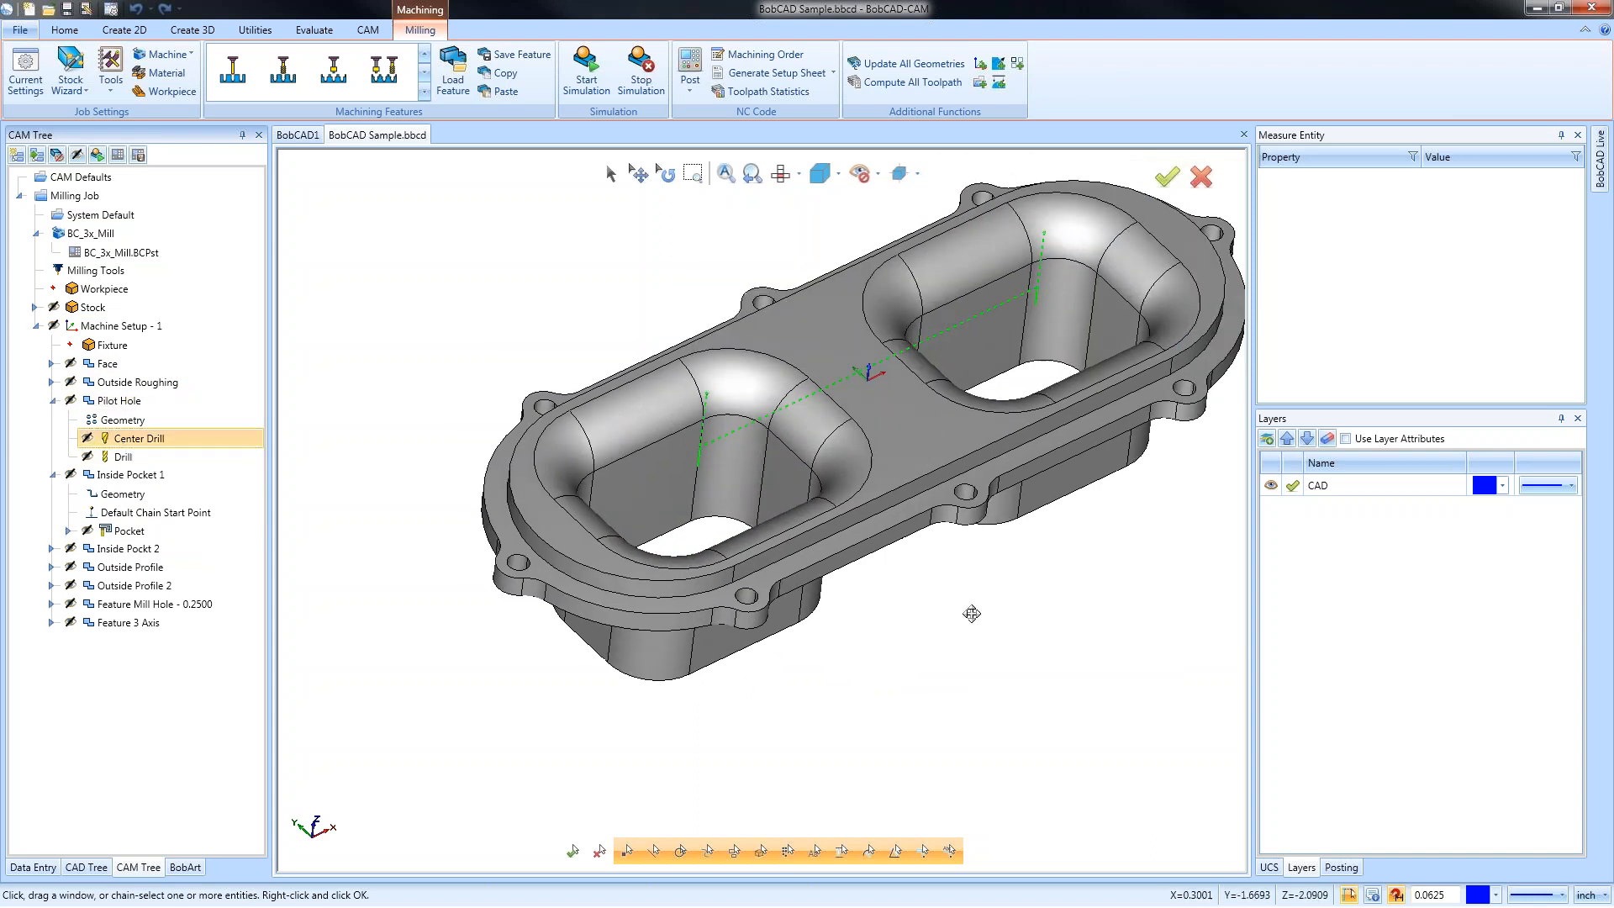
pyautogui.click(125, 458)
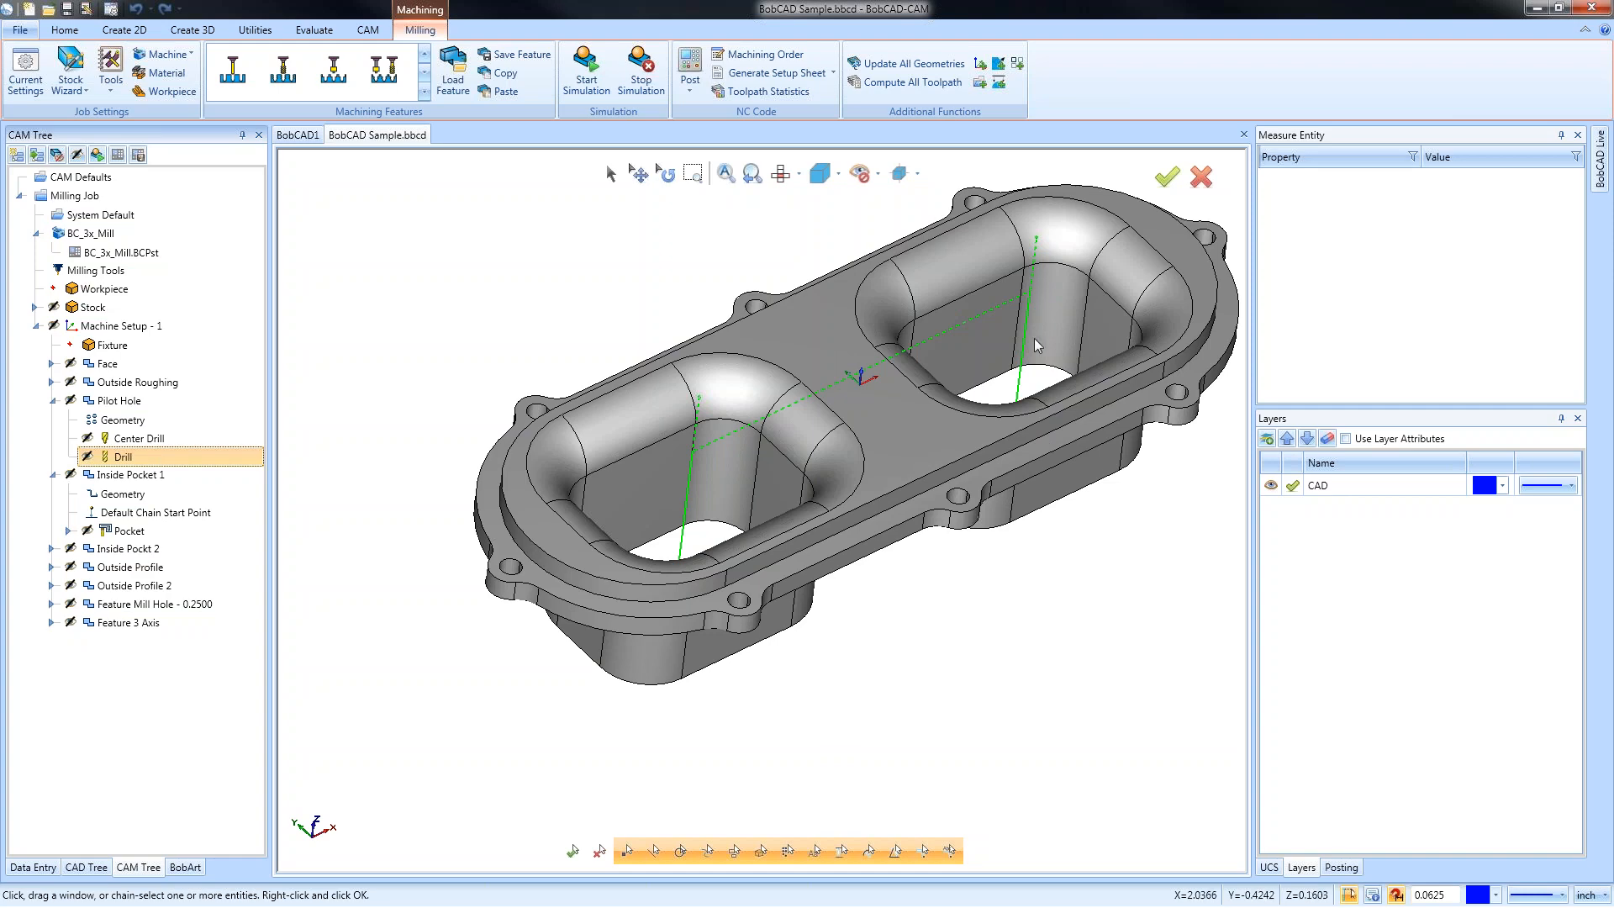
pyautogui.click(120, 531)
pyautogui.moveTo(857, 549)
pyautogui.mouseDown(button='middle')
pyautogui.moveTo(918, 644)
pyautogui.moveTo(609, 493)
pyautogui.moveTo(843, 641)
pyautogui.moveTo(807, 690)
pyautogui.moveTo(723, 572)
pyautogui.moveTo(686, 480)
pyautogui.mouseUp(button='middle')
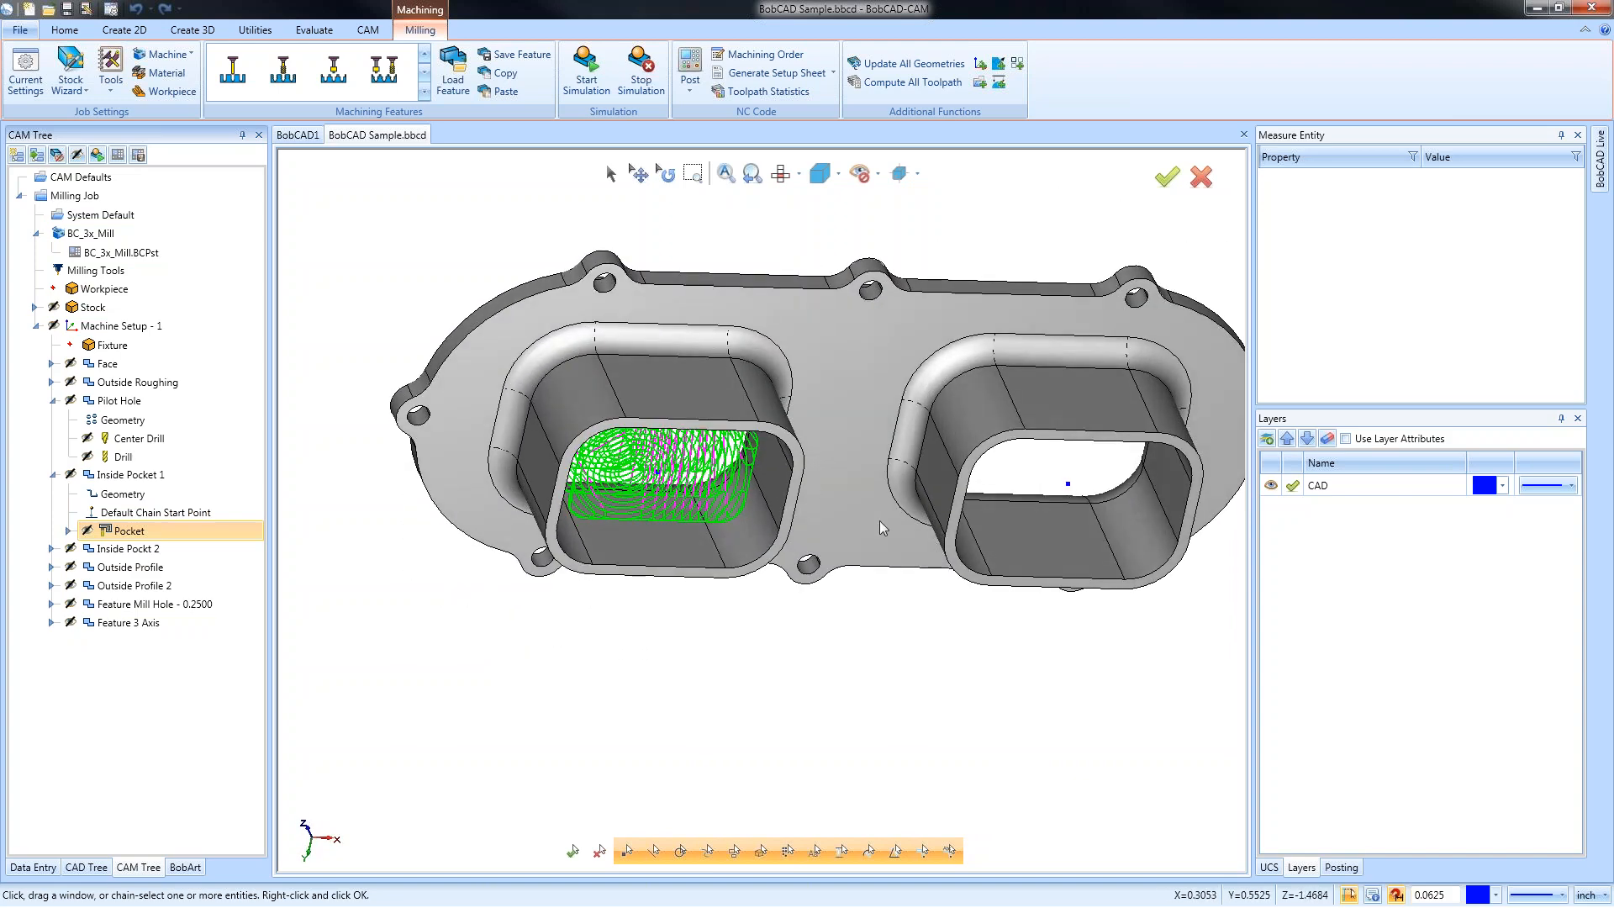
pyautogui.moveTo(880, 521); pyautogui.dragTo(830, 653, button='middle')
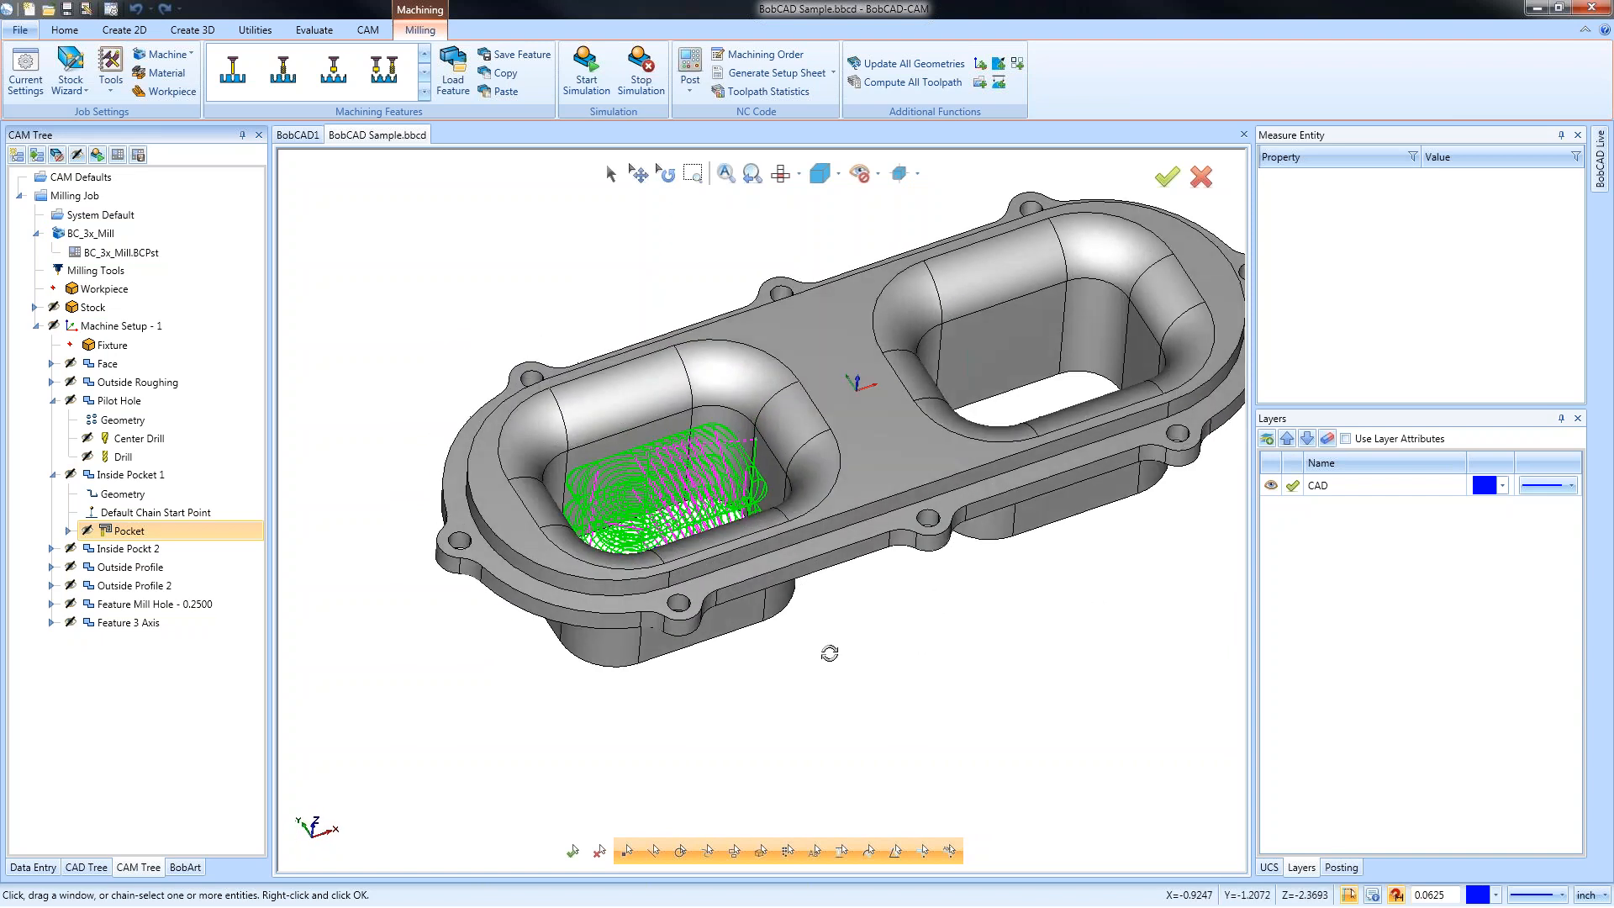
# Reassign the Inside Pockt 2 geometry to the wall edge chain of the pocket on the positive X side
pyautogui.click(52, 474)
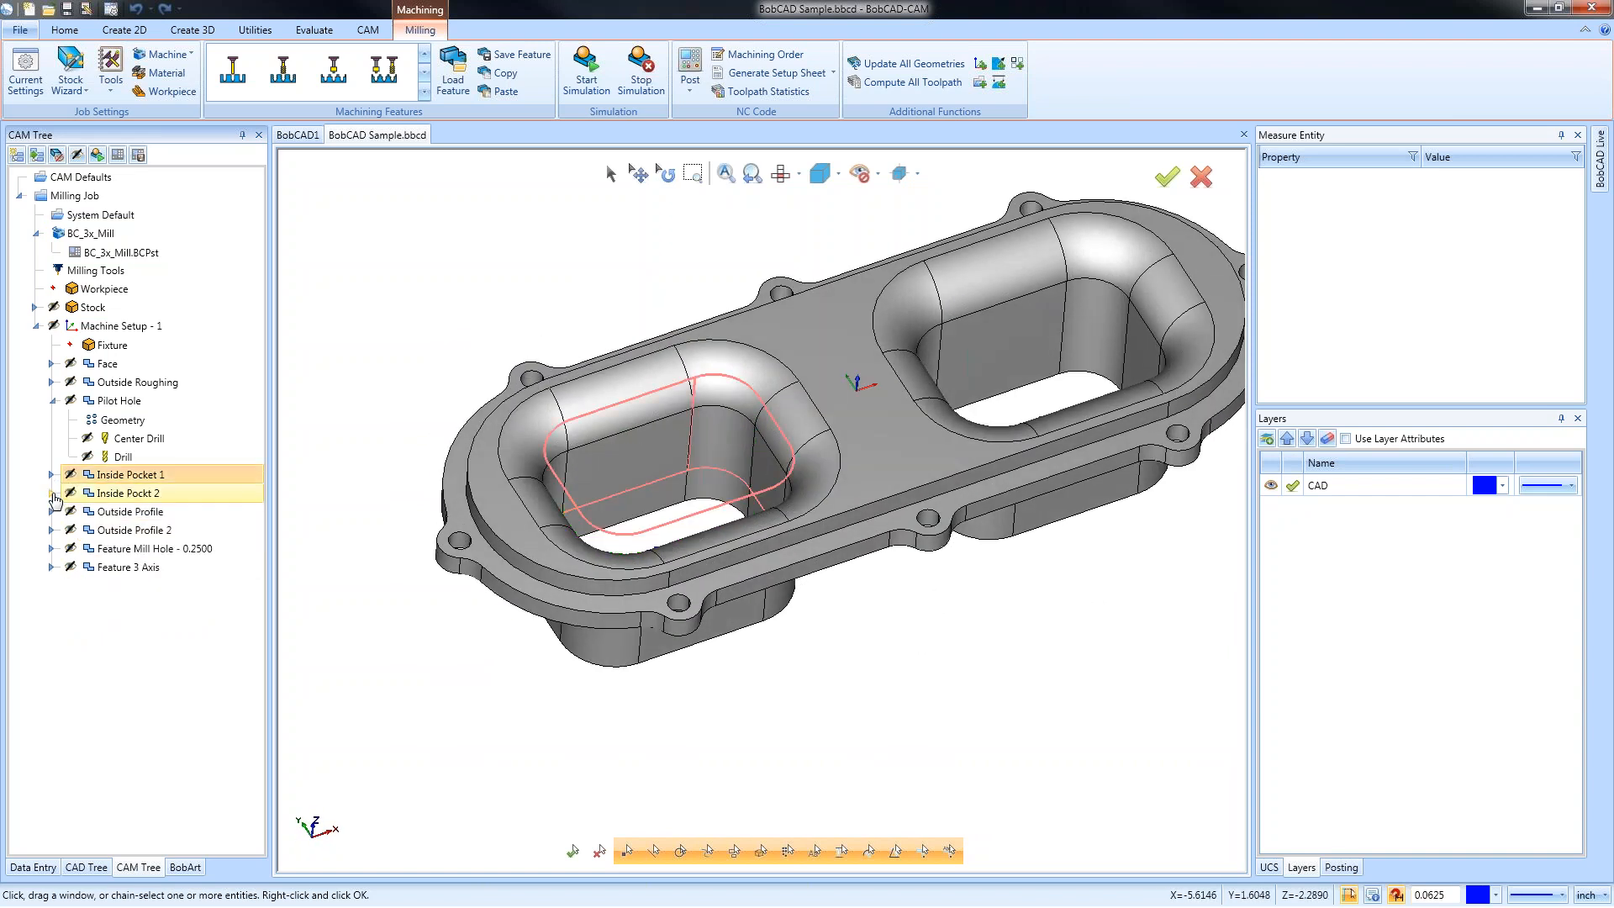
pyautogui.click(52, 493)
pyautogui.rightClick(124, 512)
pyautogui.click(172, 526)
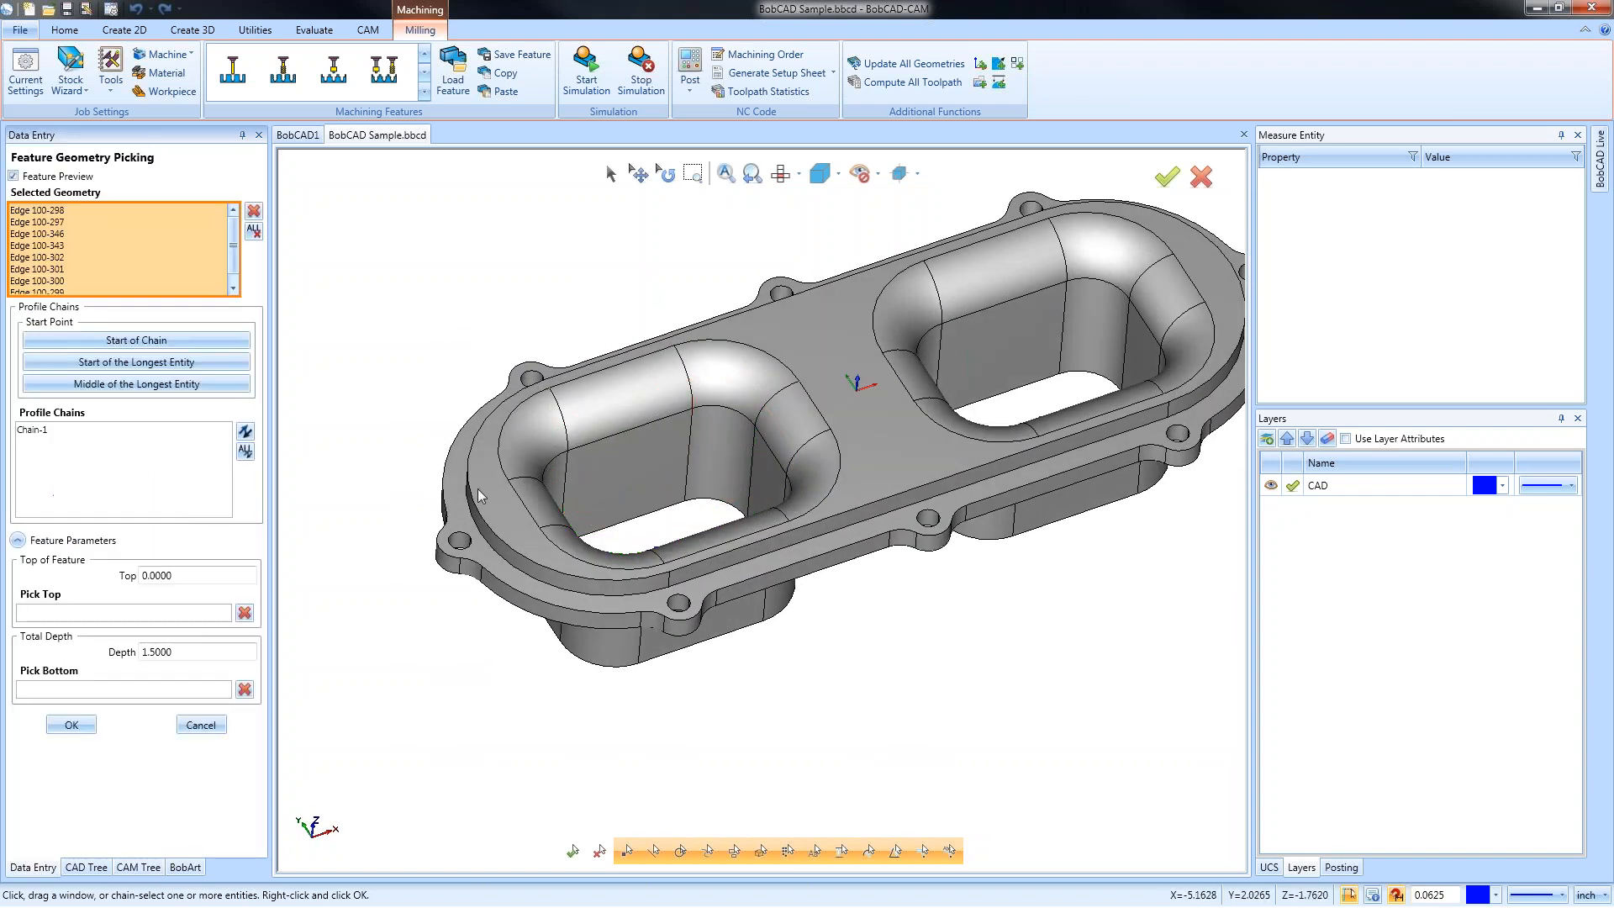
pyautogui.click(988, 307)
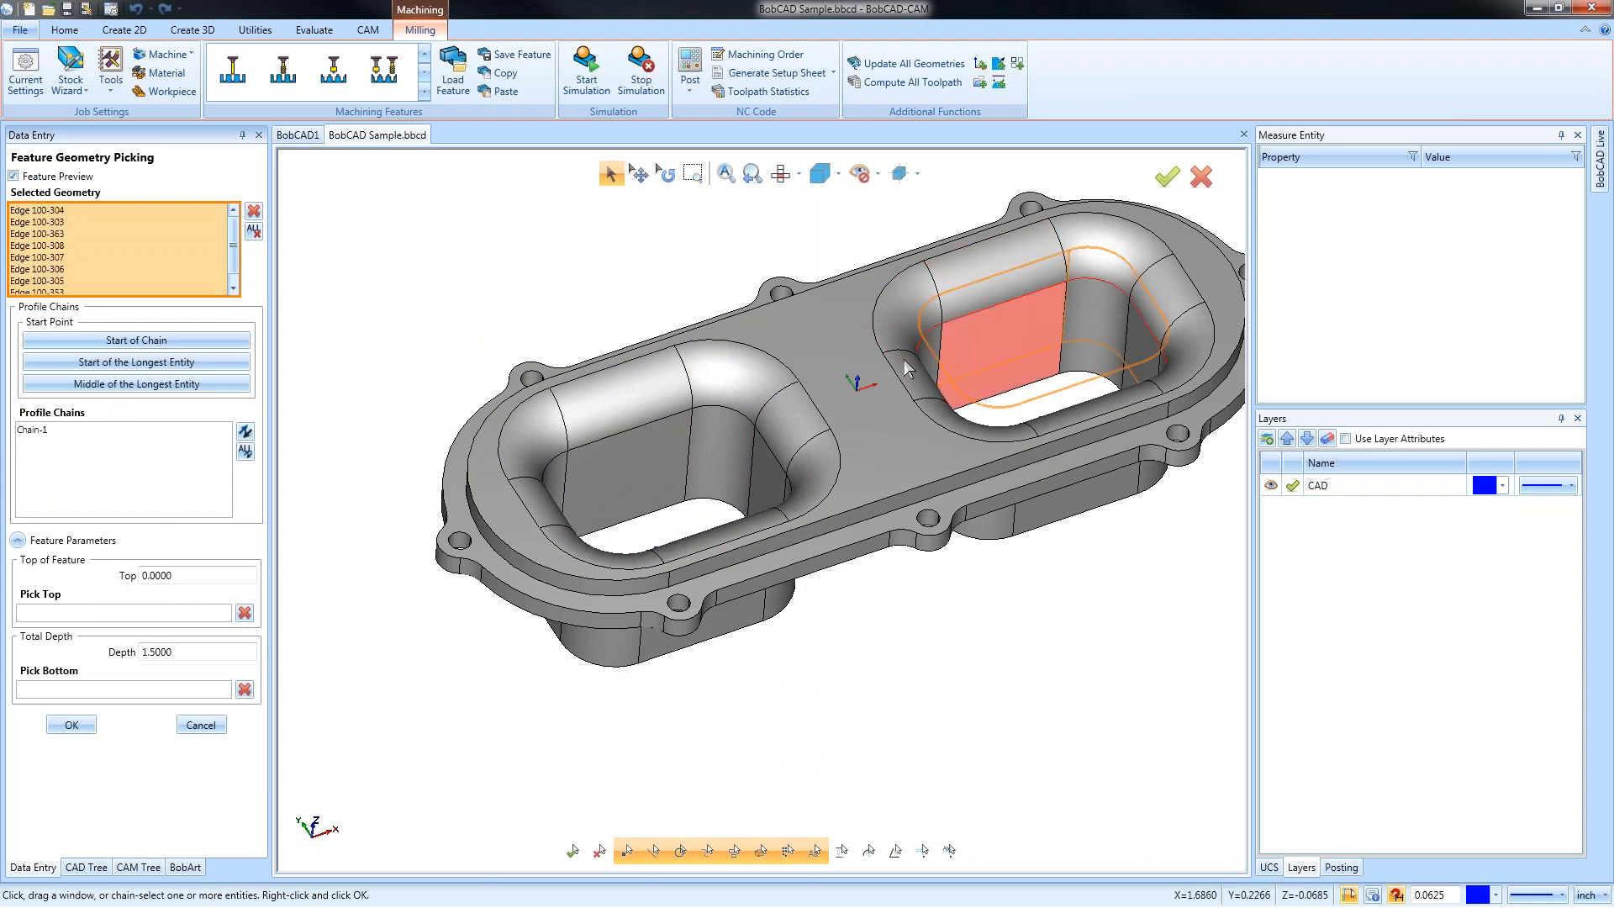
pyautogui.click(72, 724)
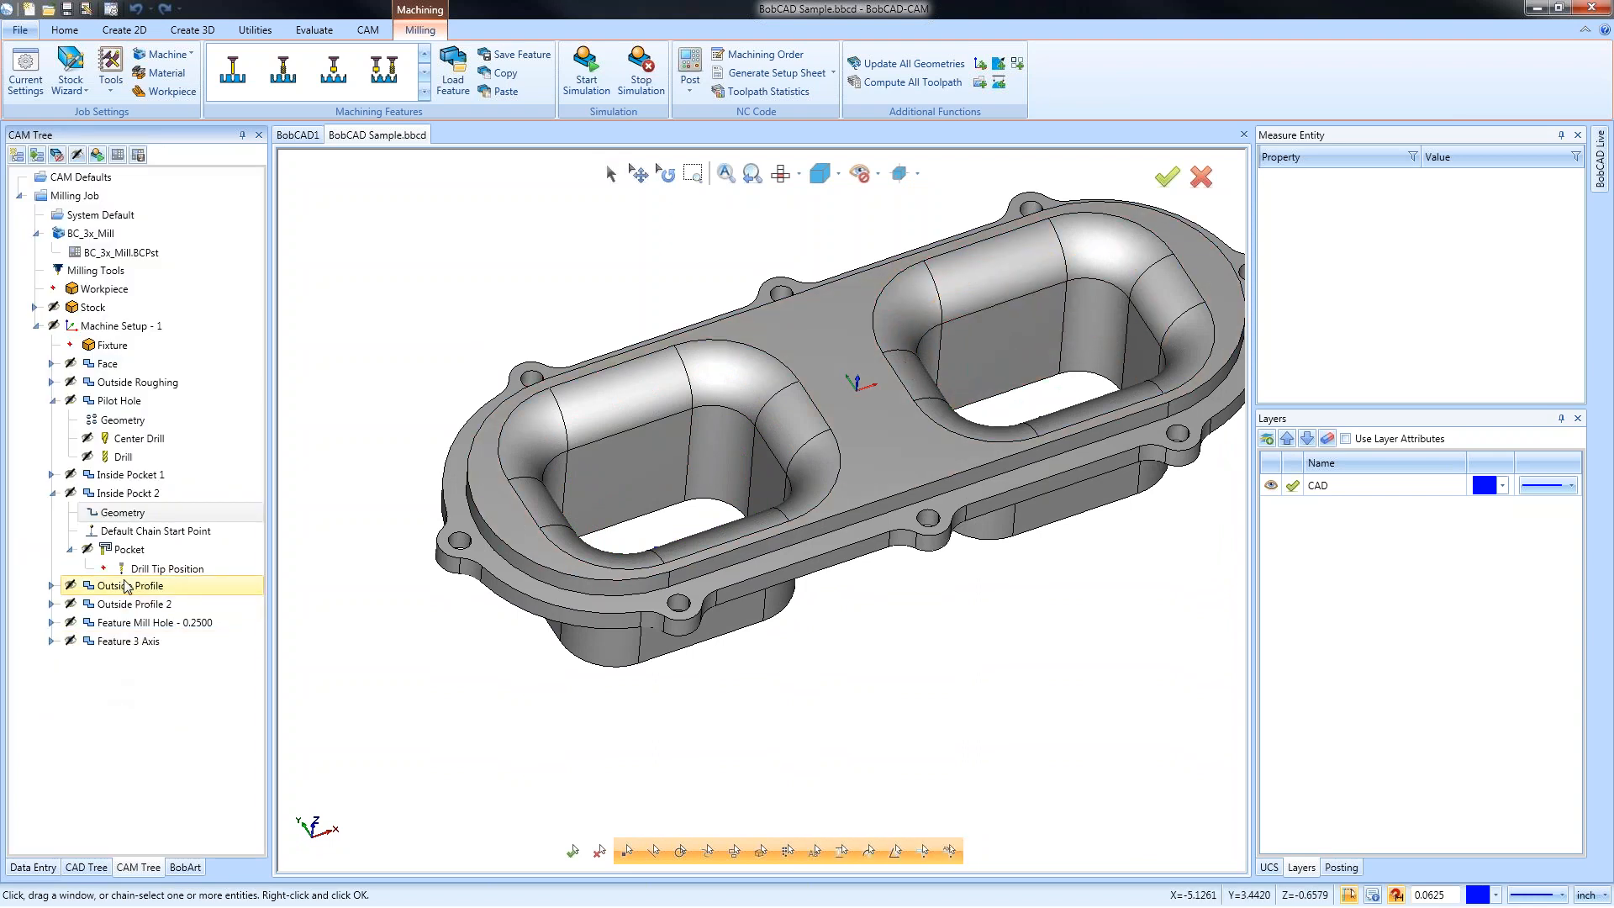
# Set the Drill Tip Position of Inside Pockt 2 to the pilot hole point at the bottom centre of its pocket
pyautogui.moveTo(782, 656); pyautogui.dragTo(961, 603, button='middle')
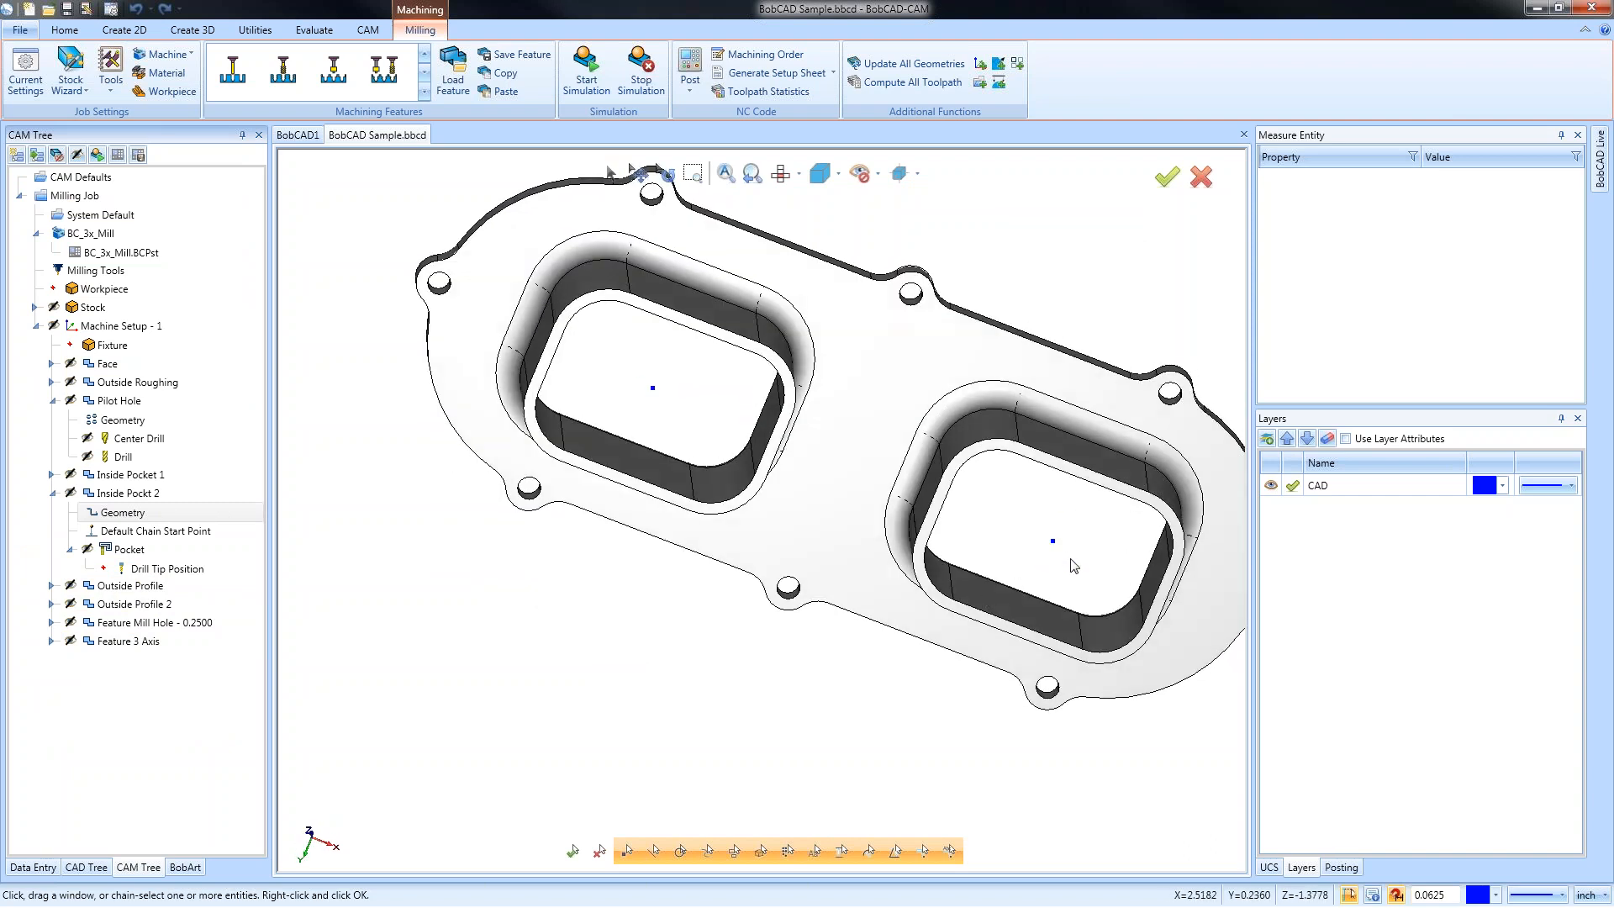
pyautogui.moveTo(966, 522); pyautogui.dragTo(1045, 555, button='middle')
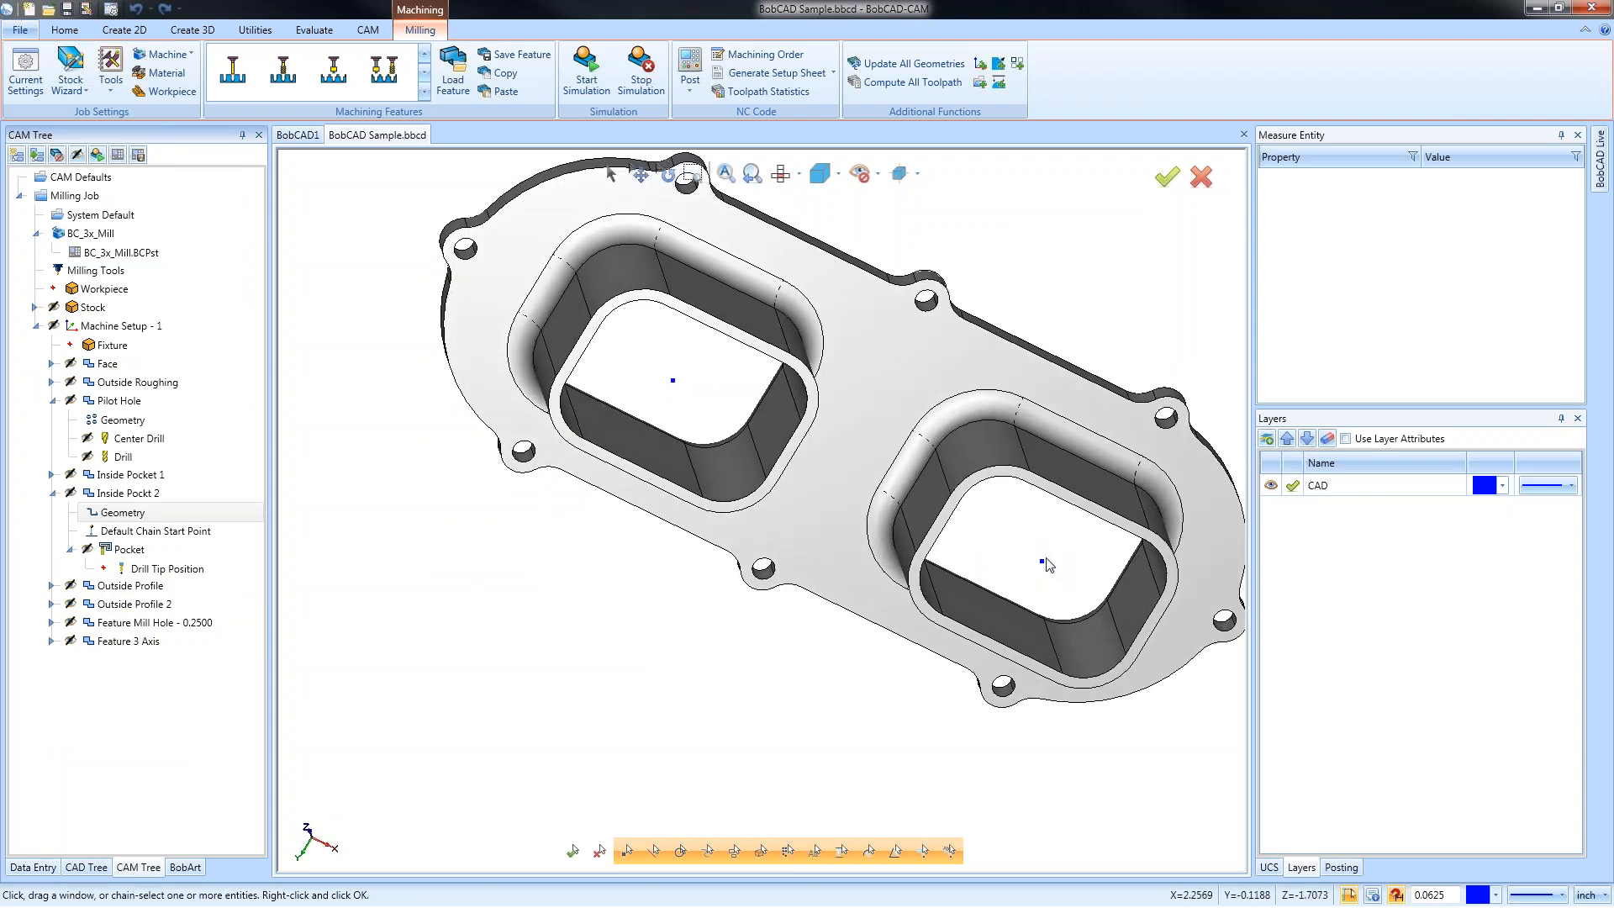
pyautogui.rightClick(169, 572)
pyautogui.click(194, 584)
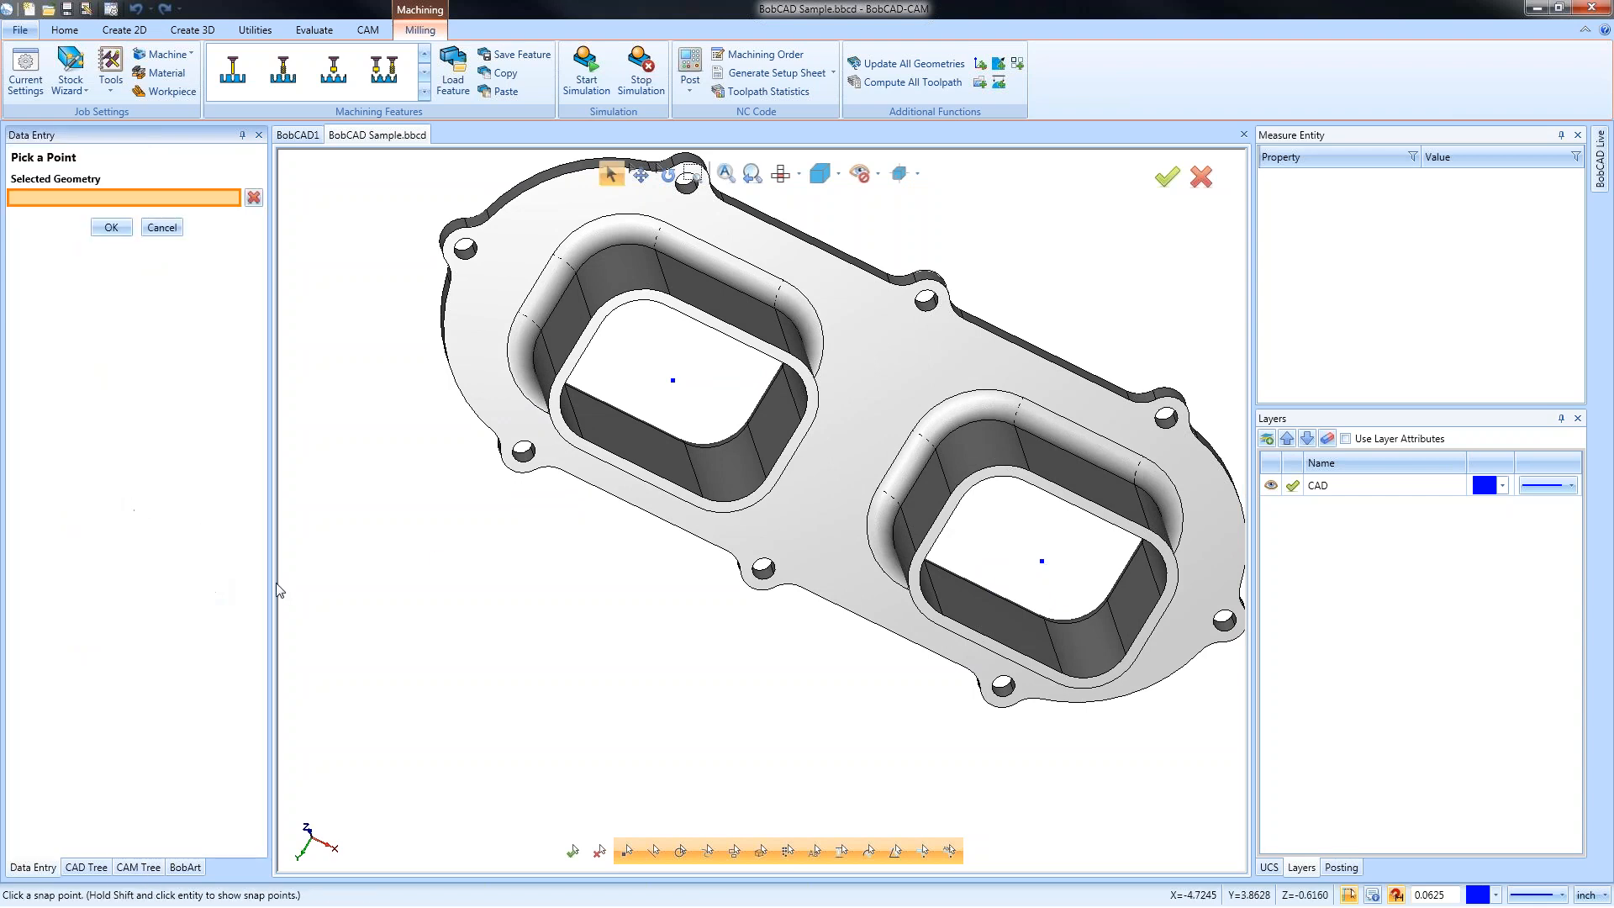
pyautogui.click(1042, 562)
pyautogui.click(111, 227)
# Compute the Pocket toolpath of Inside Pockt 2 and inspect it around its drill entry point
pyautogui.rightClick(126, 551)
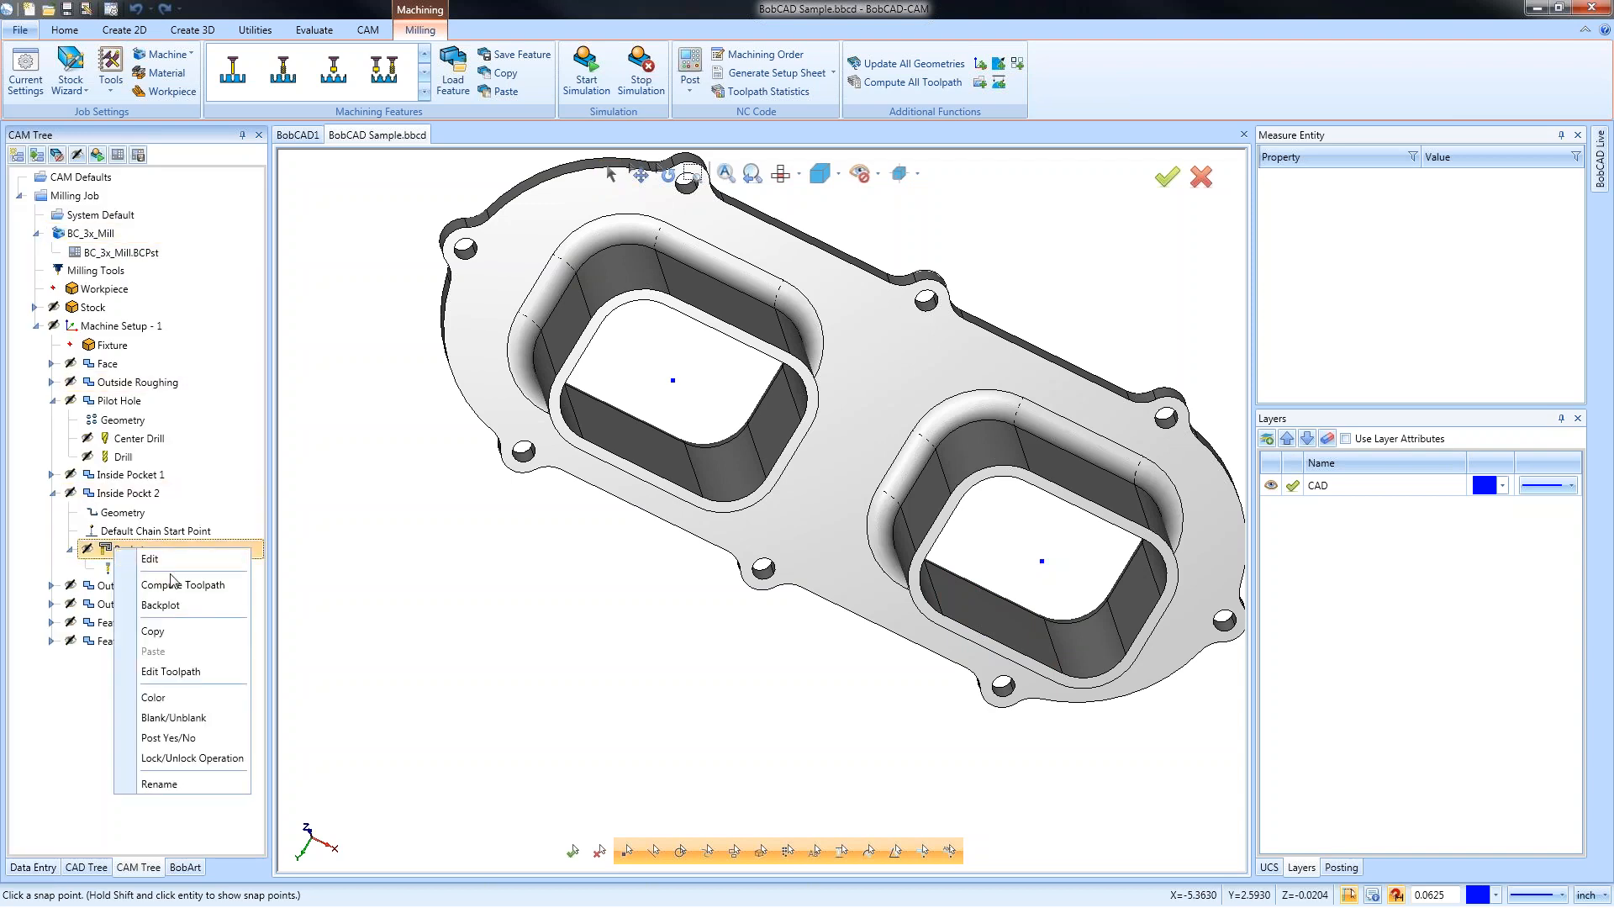
pyautogui.click(201, 580)
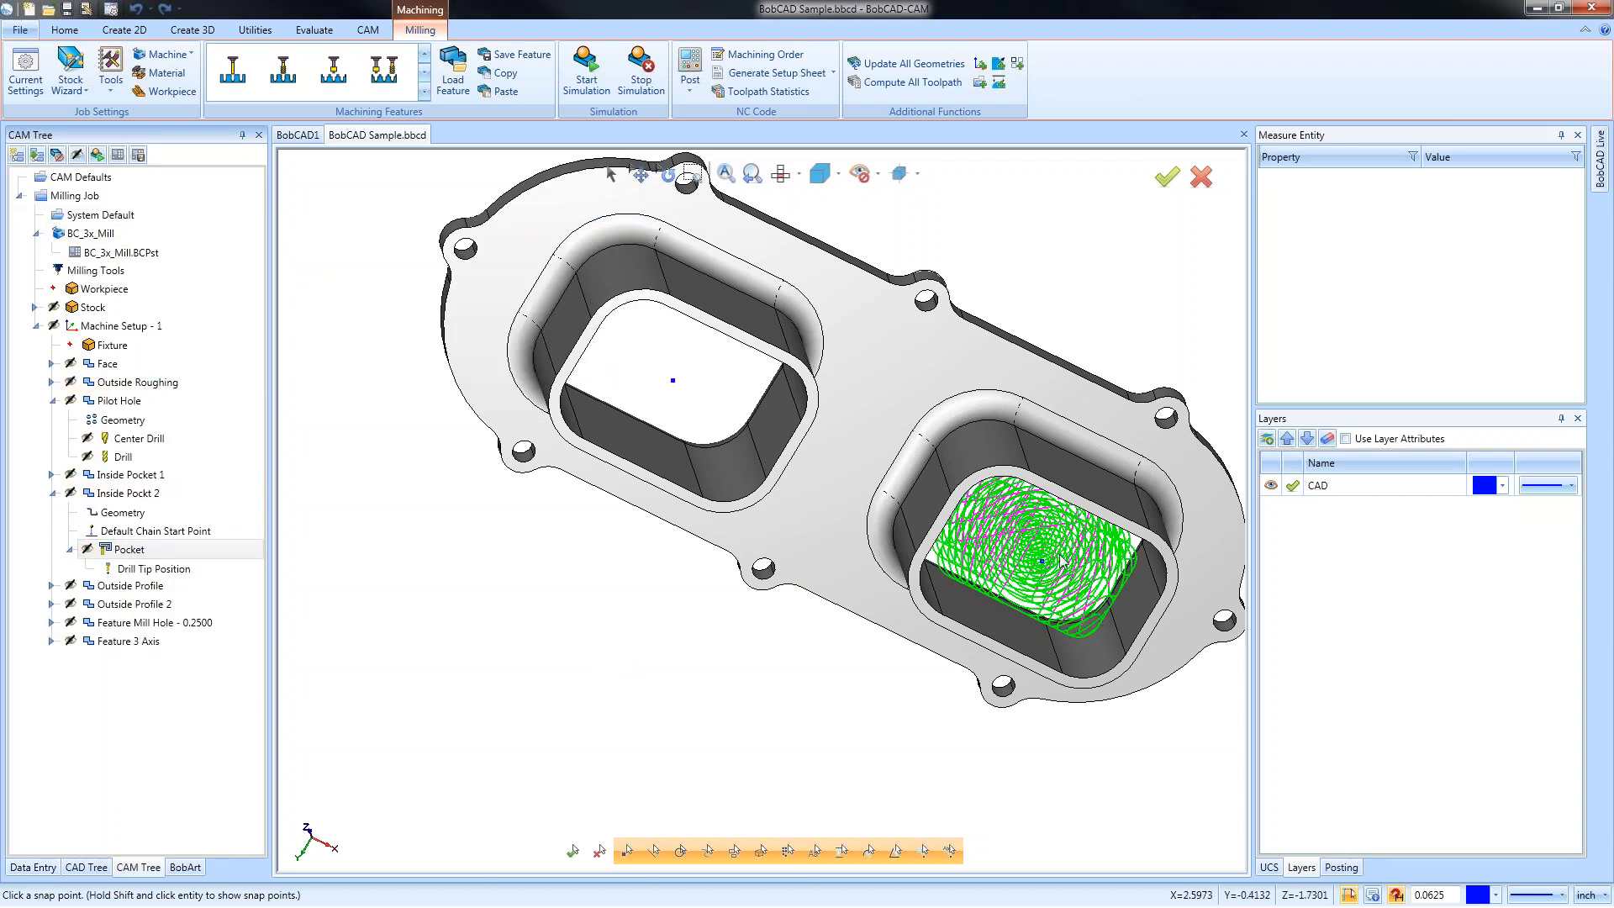
pyautogui.scroll(5, 1047, 559)
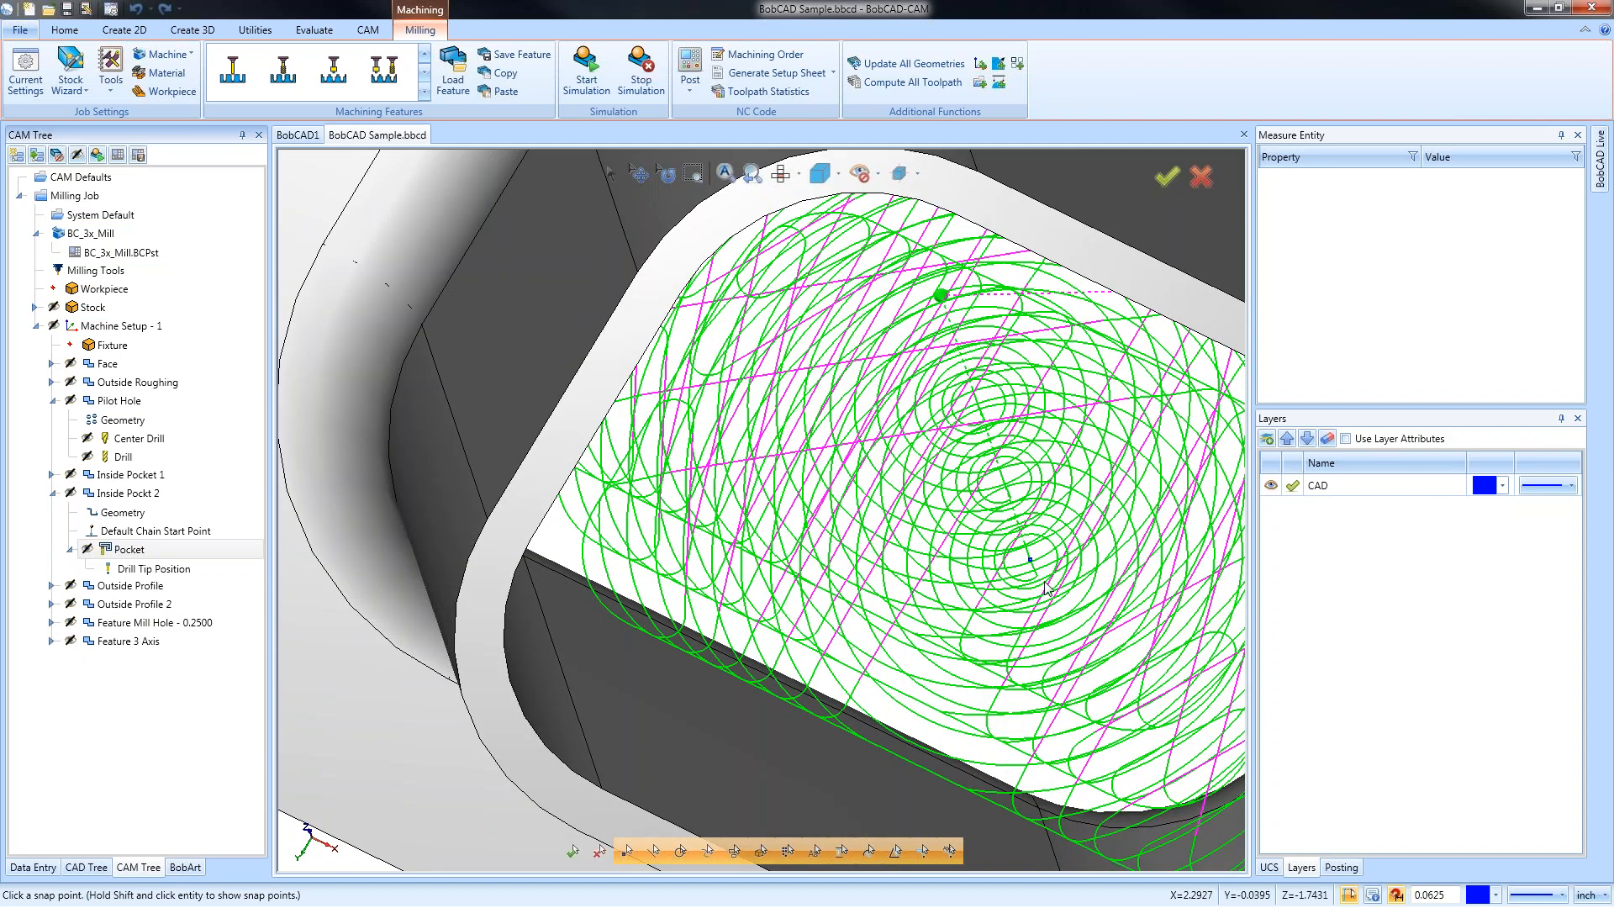
pyautogui.scroll(-5, 1045, 587)
pyautogui.moveTo(832, 578); pyautogui.dragTo(746, 691, button='middle')
pyautogui.moveTo(1007, 706); pyautogui.dragTo(908, 673, button='middle')
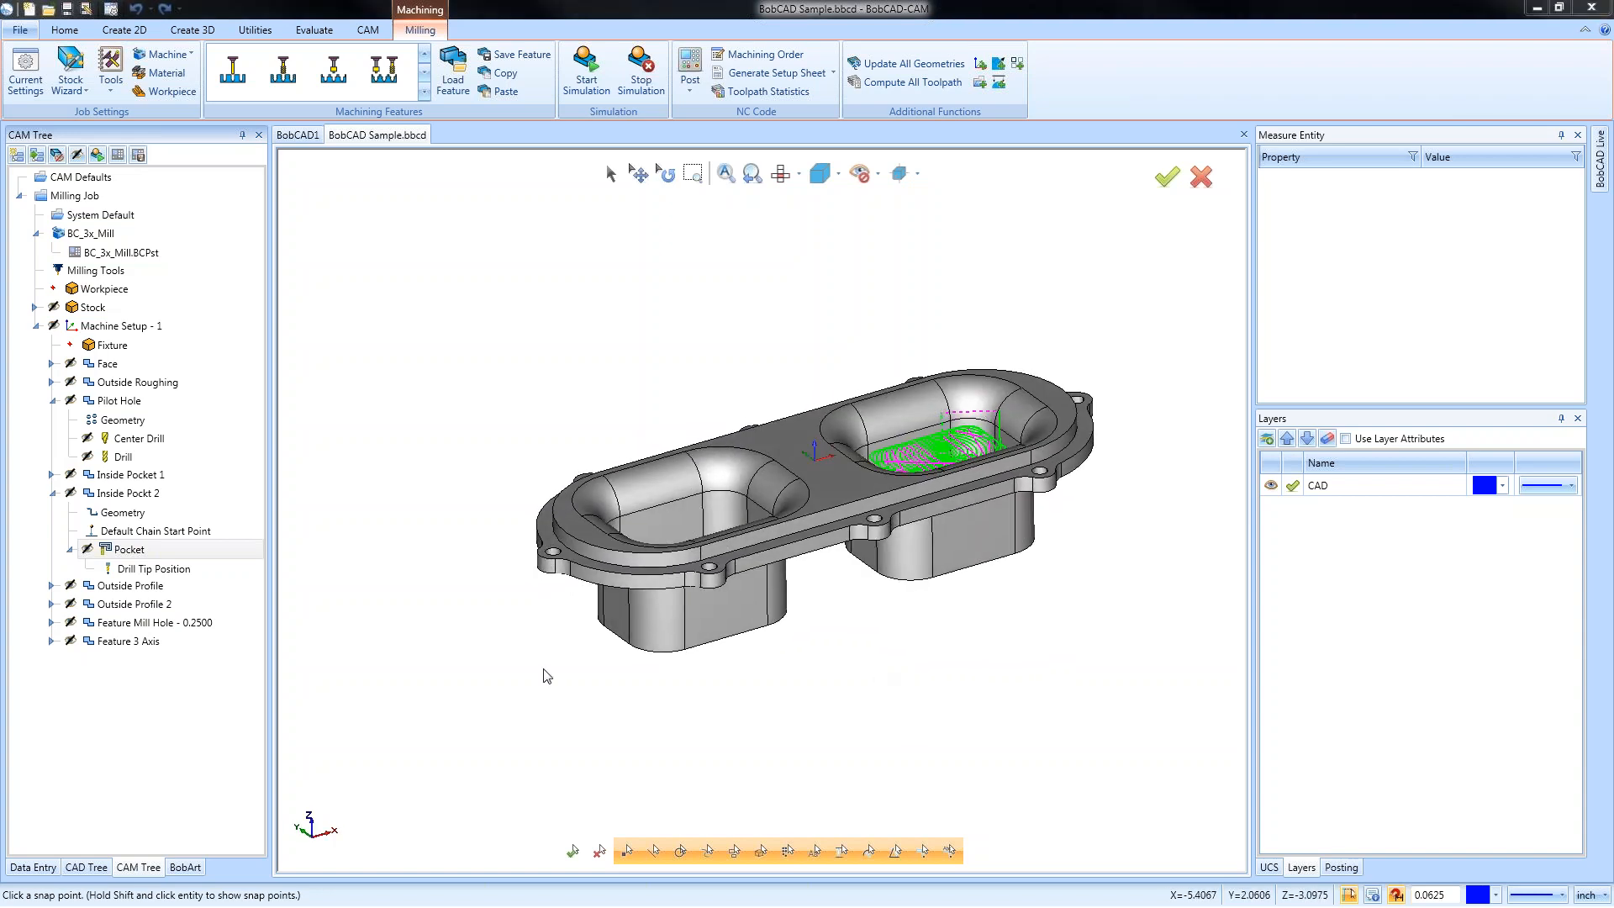
# Select the Constant Z edge chain around the base of the raised step as the Outside Profile geometry
pyautogui.click(52, 401)
pyautogui.click(52, 438)
pyautogui.click(52, 456)
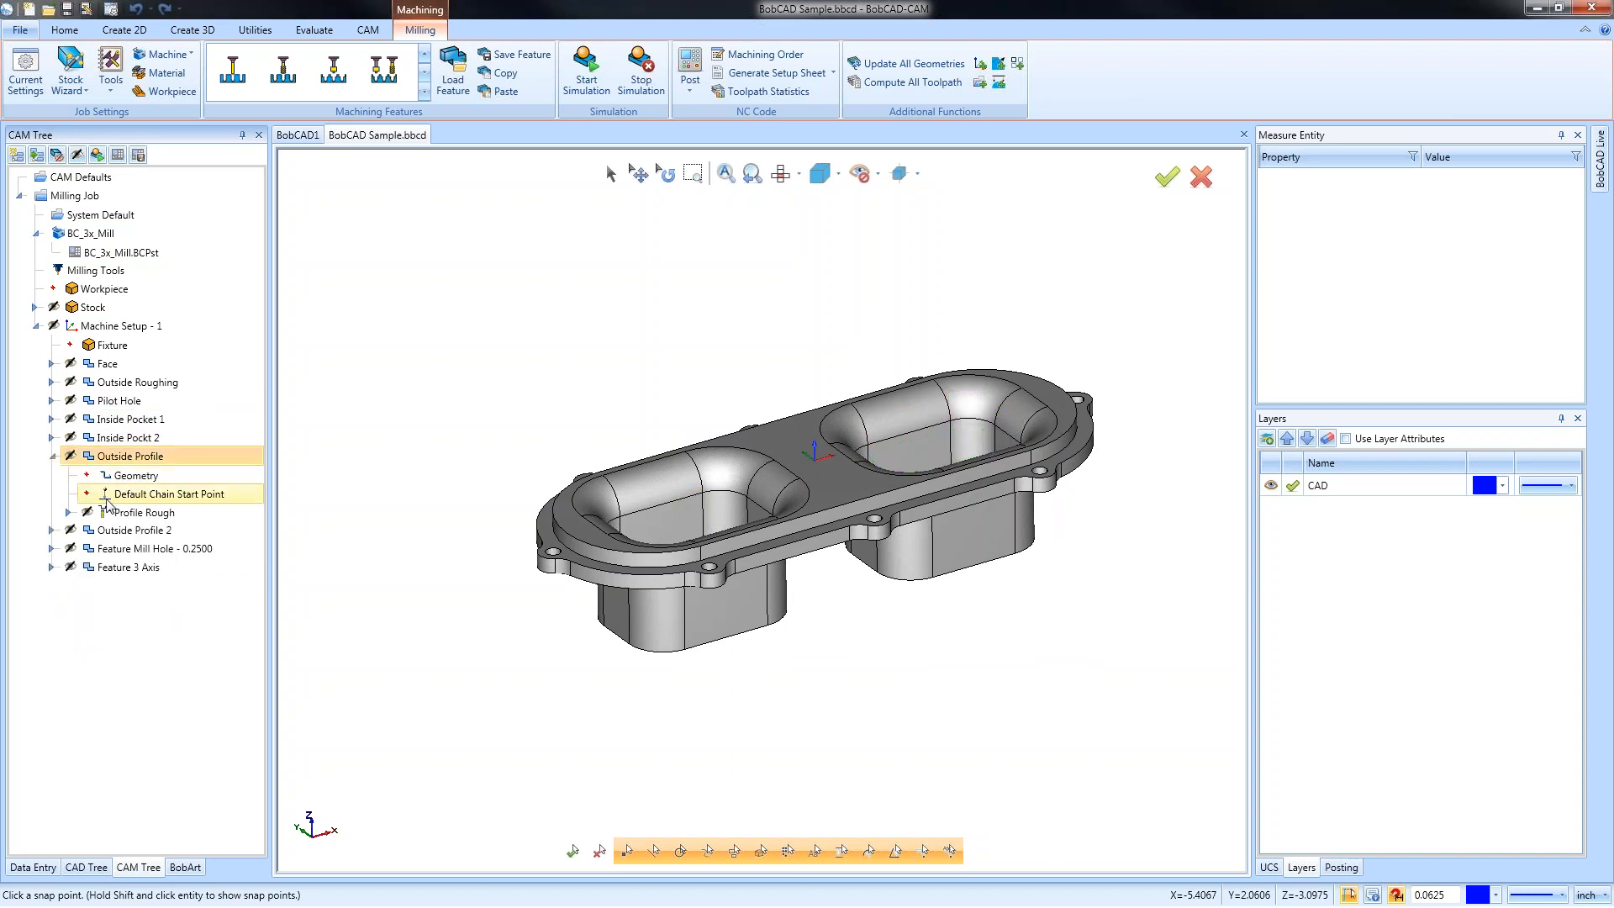
pyautogui.rightClick(138, 477)
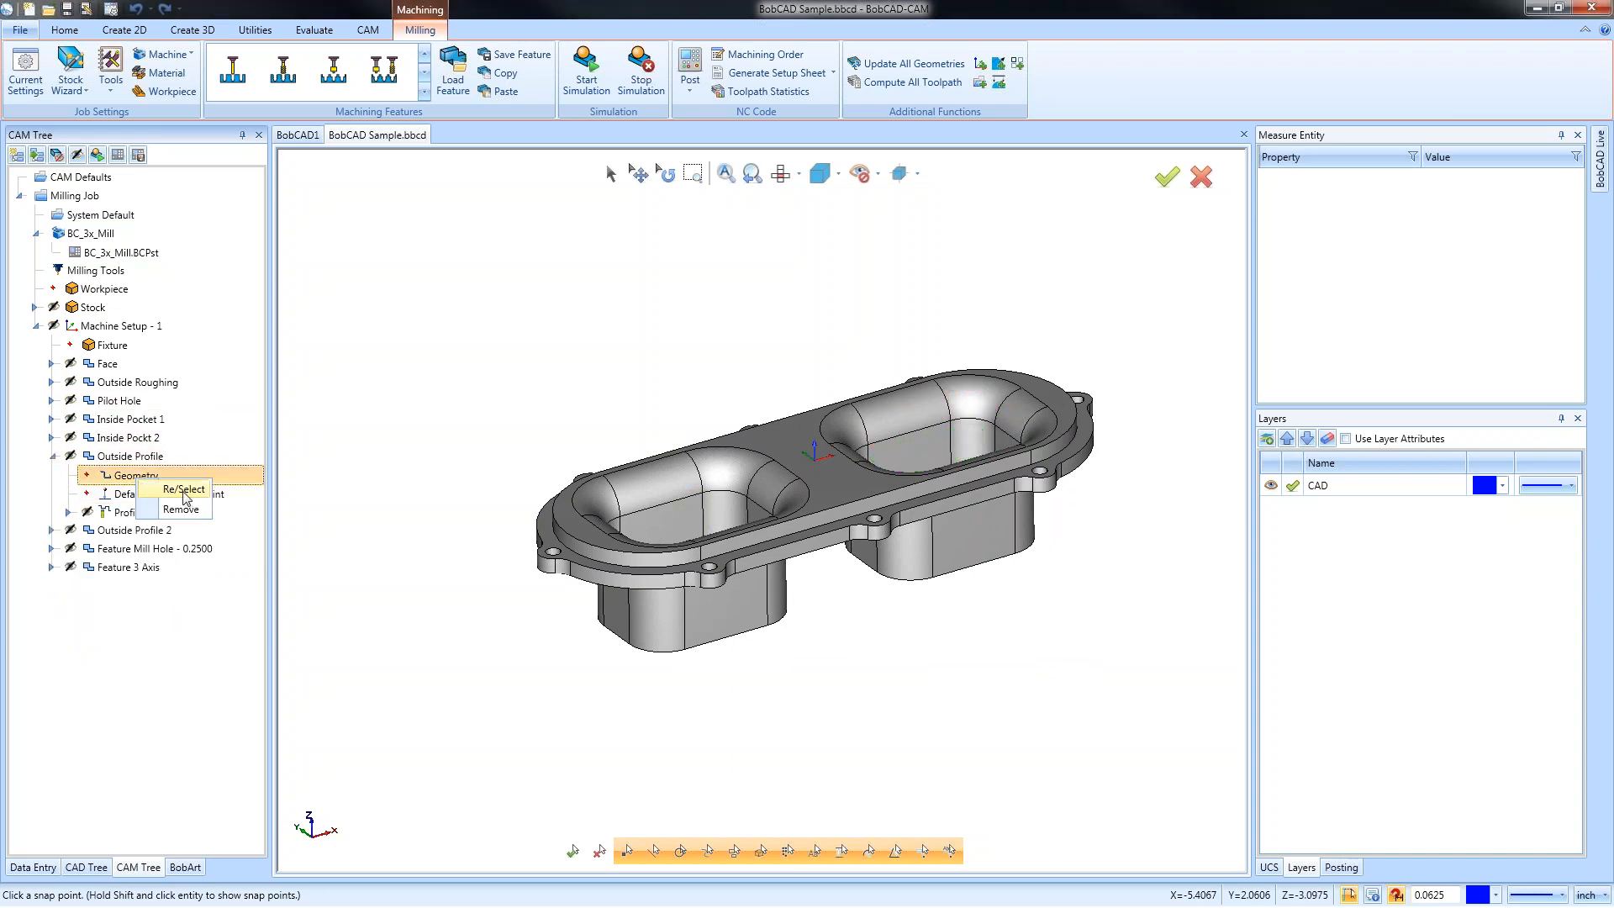
pyautogui.click(183, 490)
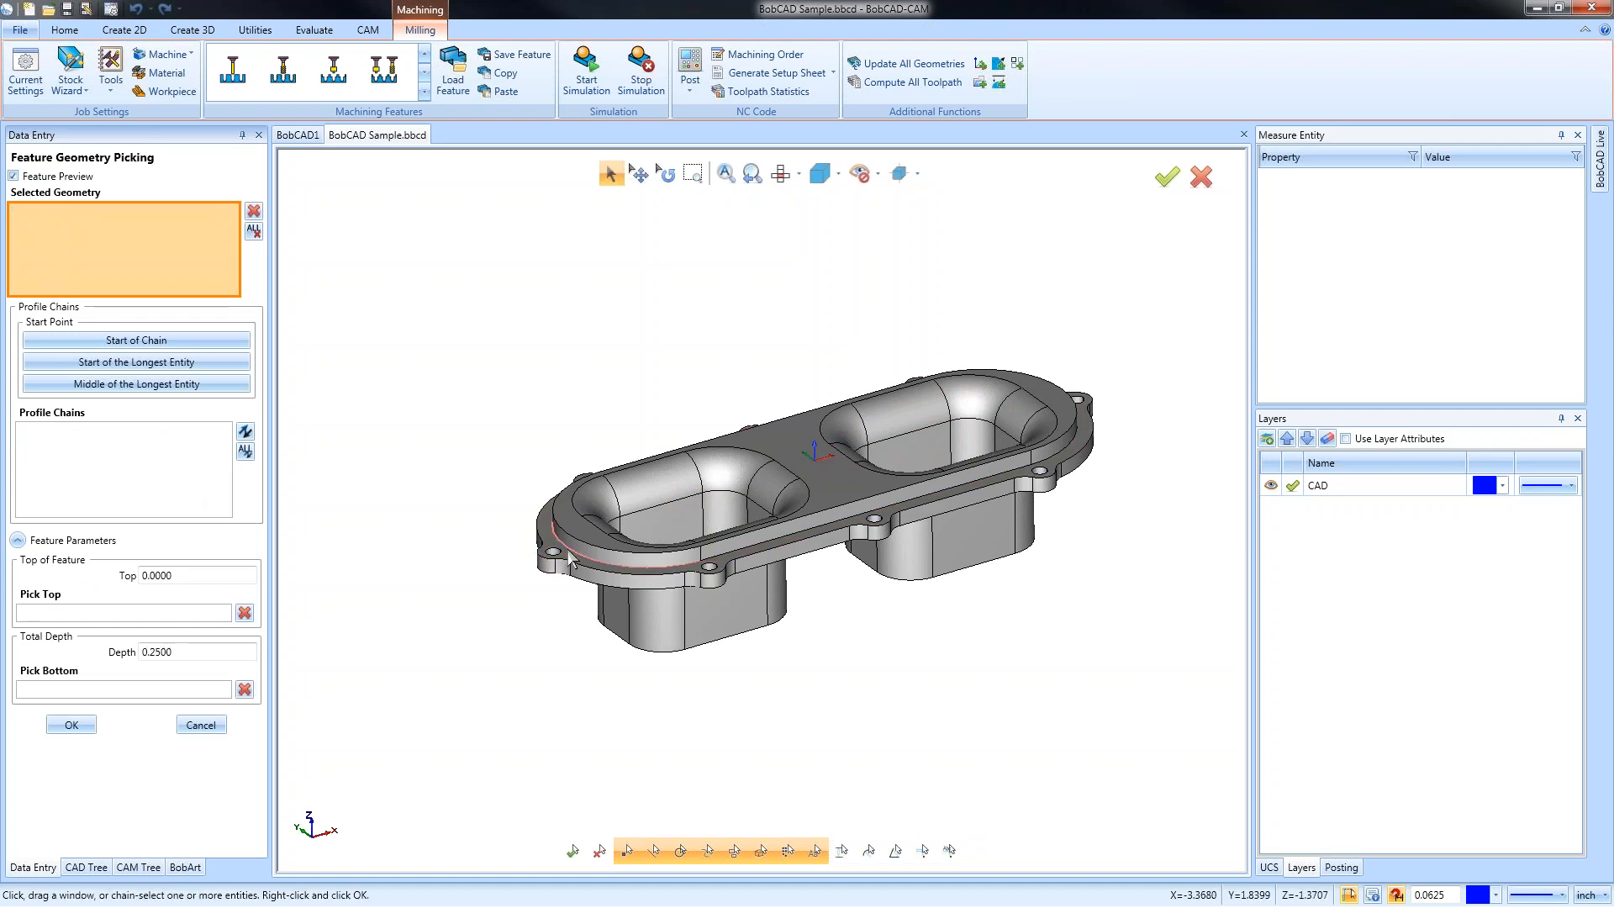
pyautogui.moveTo(681, 709); pyautogui.dragTo(829, 623, button='middle')
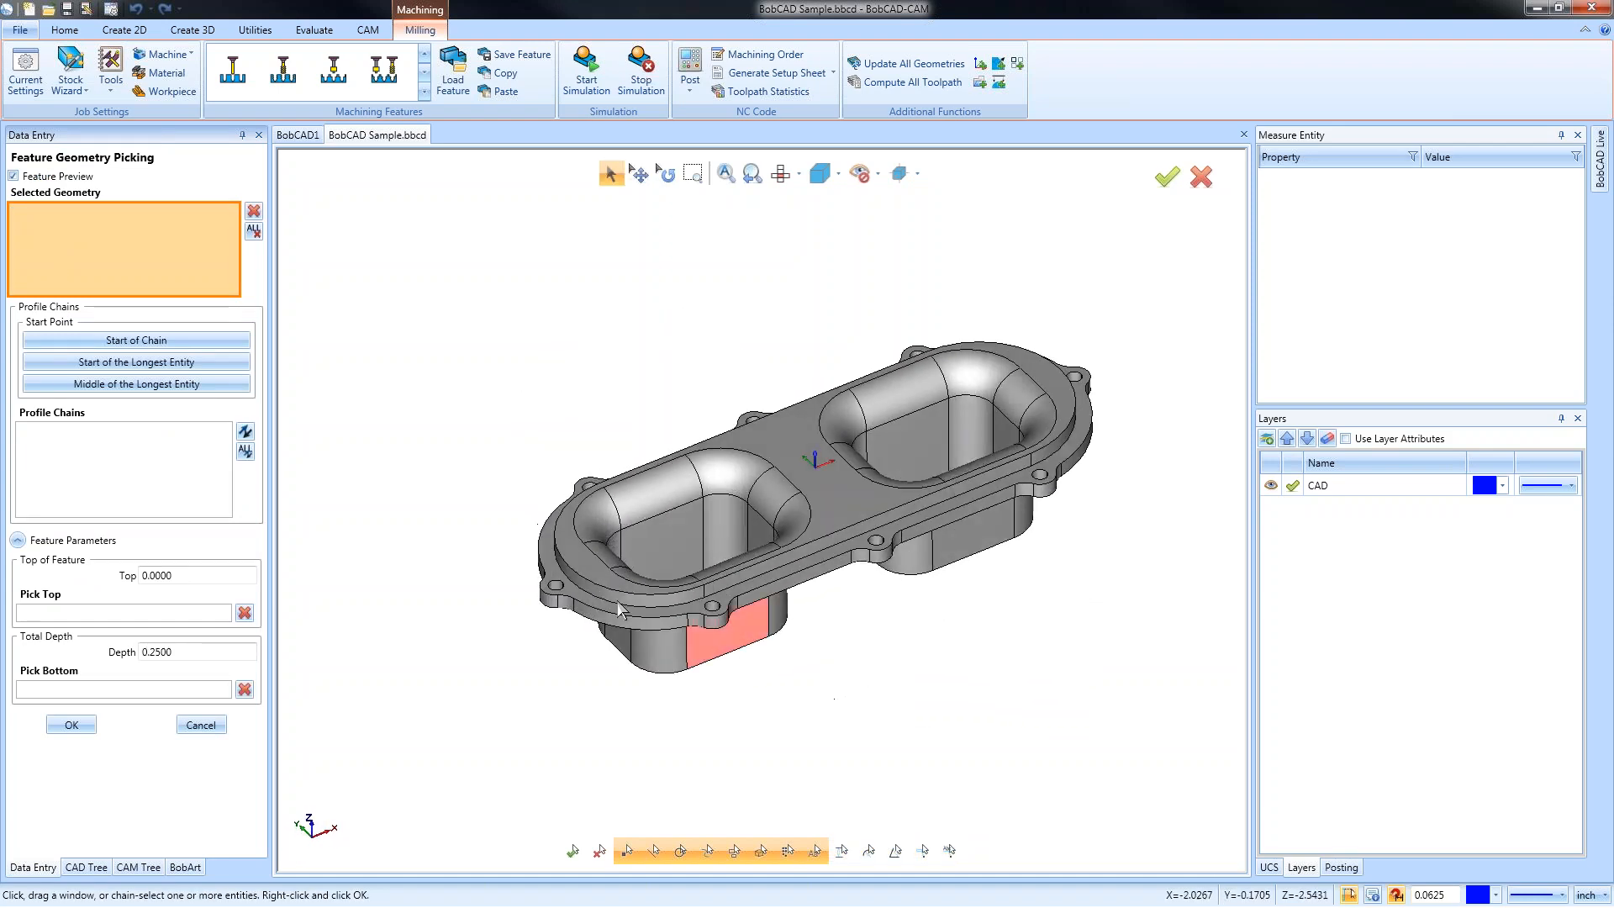
pyautogui.moveTo(818, 710); pyautogui.dragTo(705, 626, button='middle')
pyautogui.rightClick(580, 580)
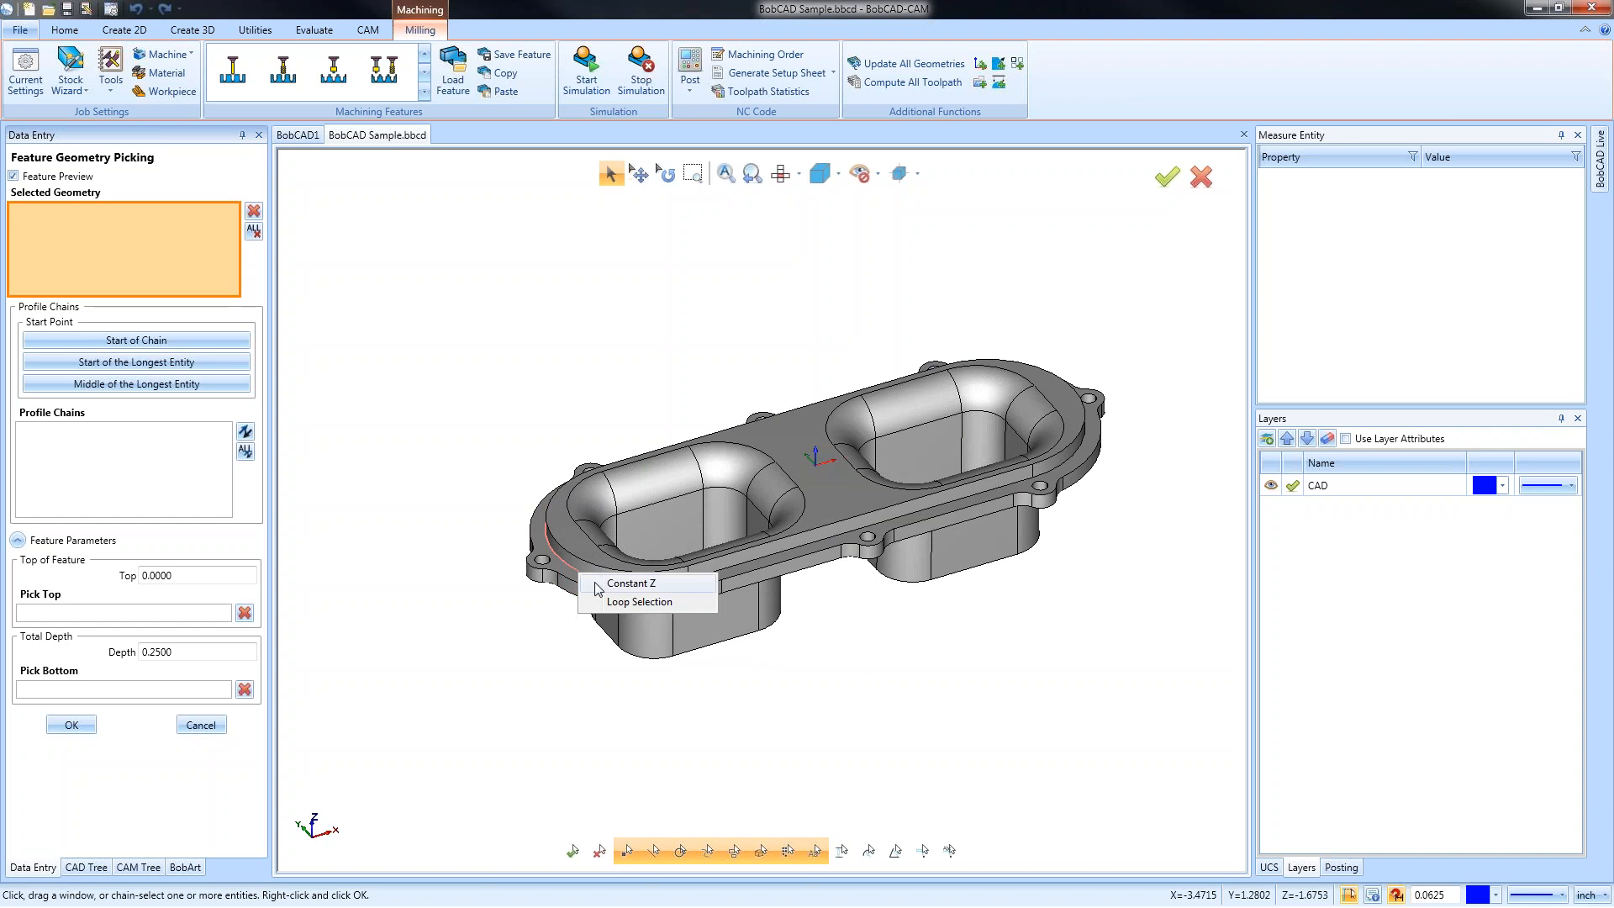
pyautogui.click(631, 583)
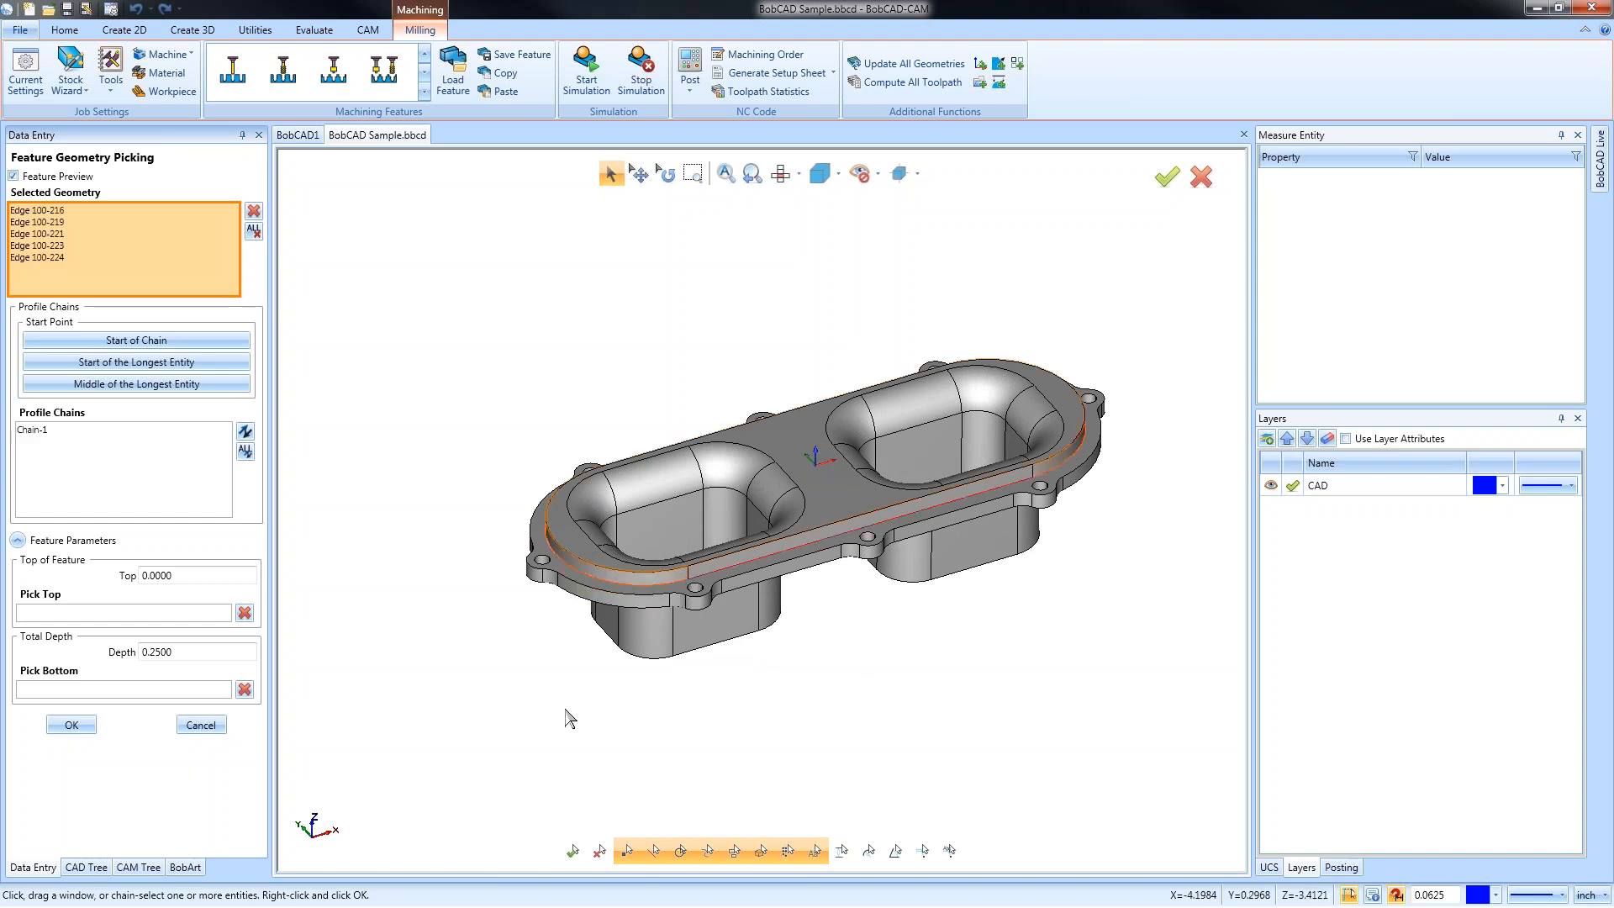
# Move the start point of the Outside Profile chain to its arc at the negative X end and accept the geometry
pyautogui.press('t')
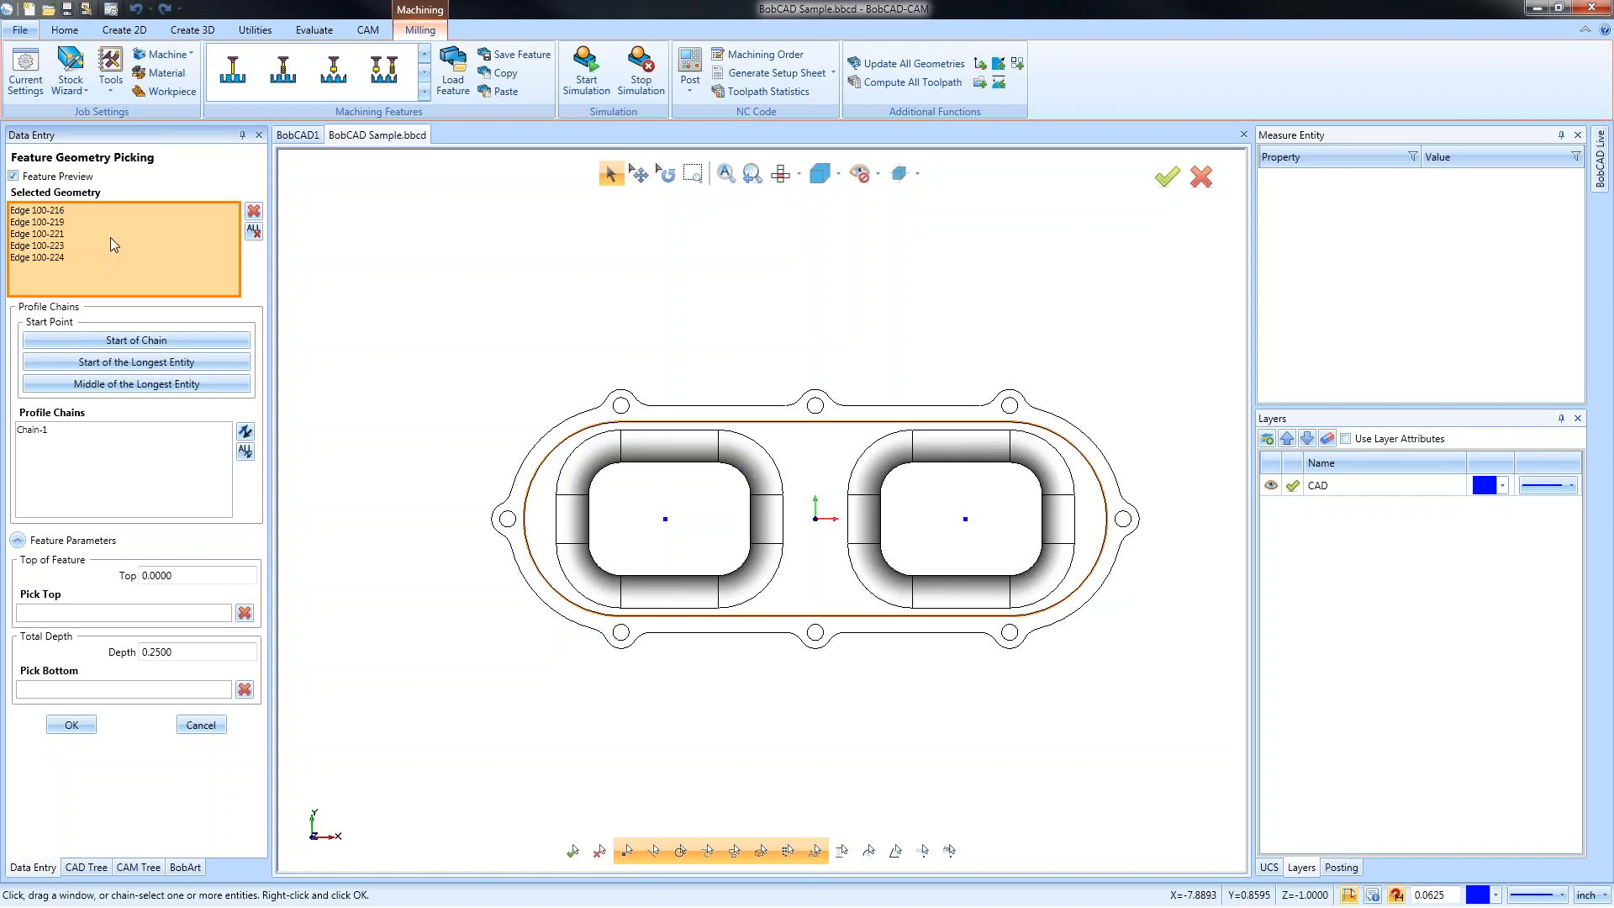
pyautogui.click(93, 450)
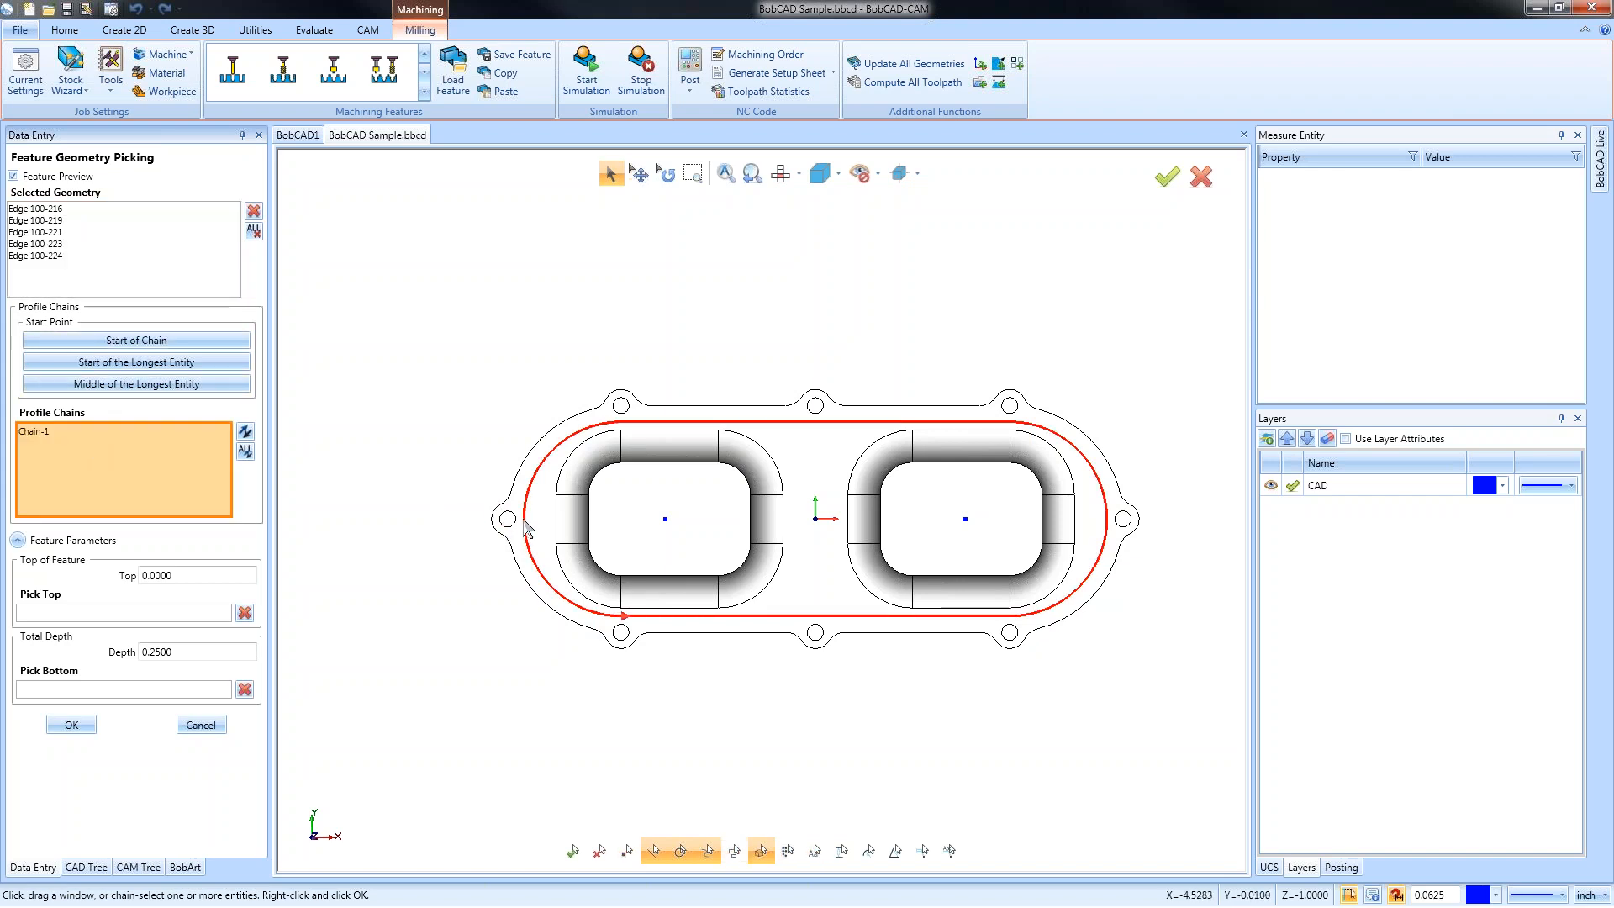
pyautogui.click(525, 536)
pyautogui.click(72, 724)
# Compute the Profile Rough toolpath of Outside Profile and inspect it around the part
pyautogui.rightClick(131, 513)
pyautogui.click(180, 551)
pyautogui.moveTo(829, 687)
pyautogui.mouseDown(button='middle')
pyautogui.moveTo(863, 596)
pyautogui.moveTo(649, 595)
pyautogui.mouseUp(button='middle')
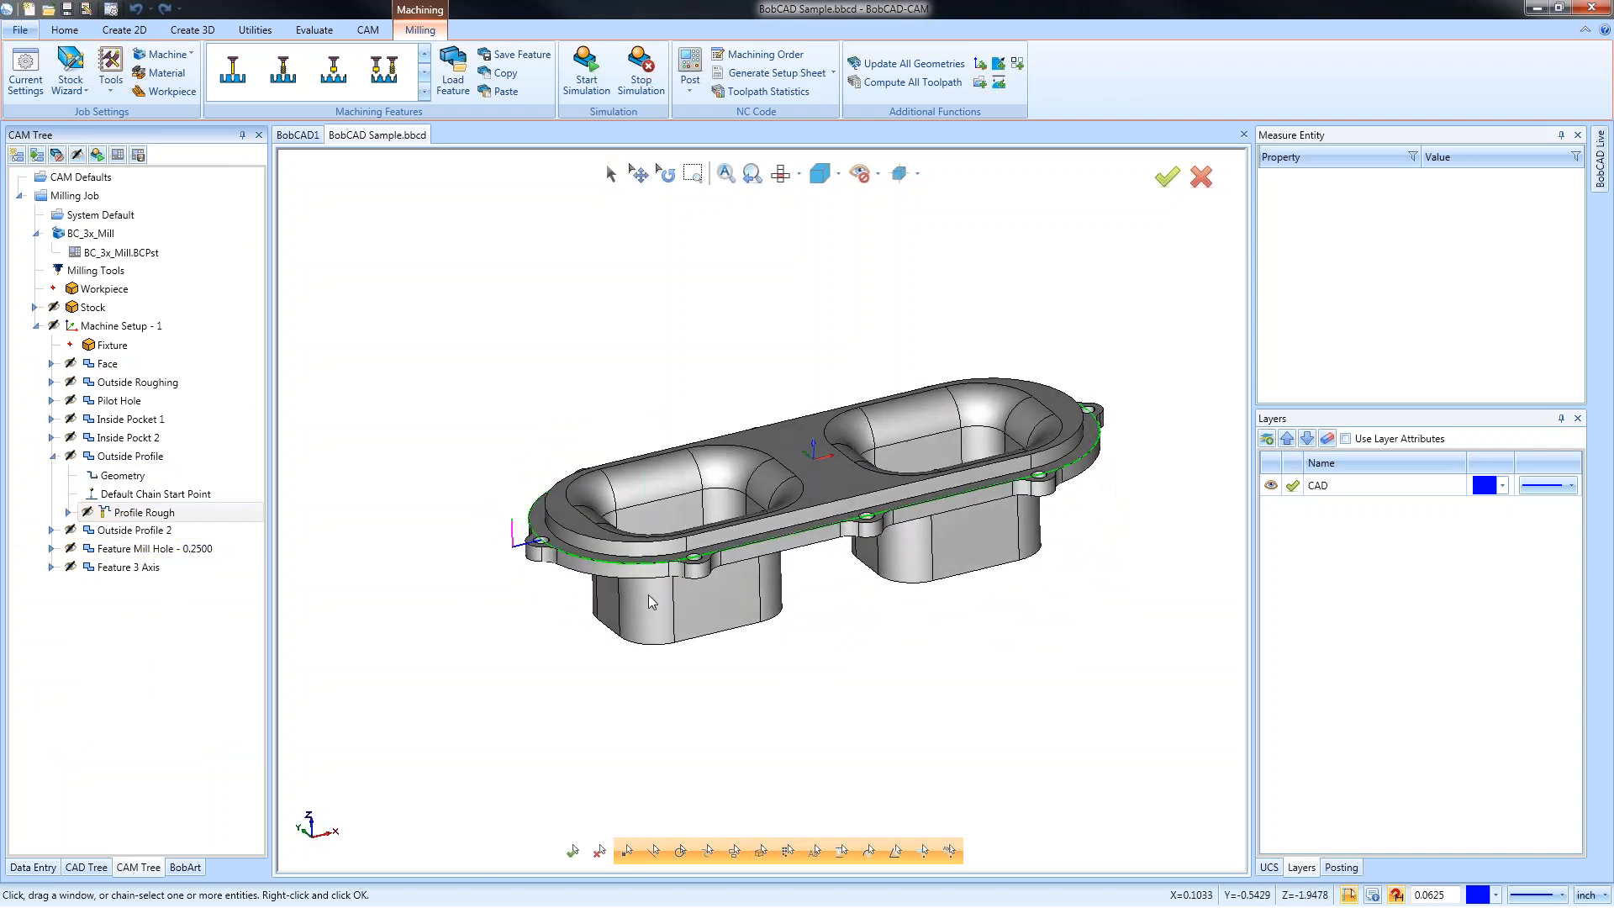
# Assign the lower outer edge chain of the flange, running around the bolt bosses, as the Outside Profile 2 geometry
pyautogui.click(52, 456)
pyautogui.click(52, 475)
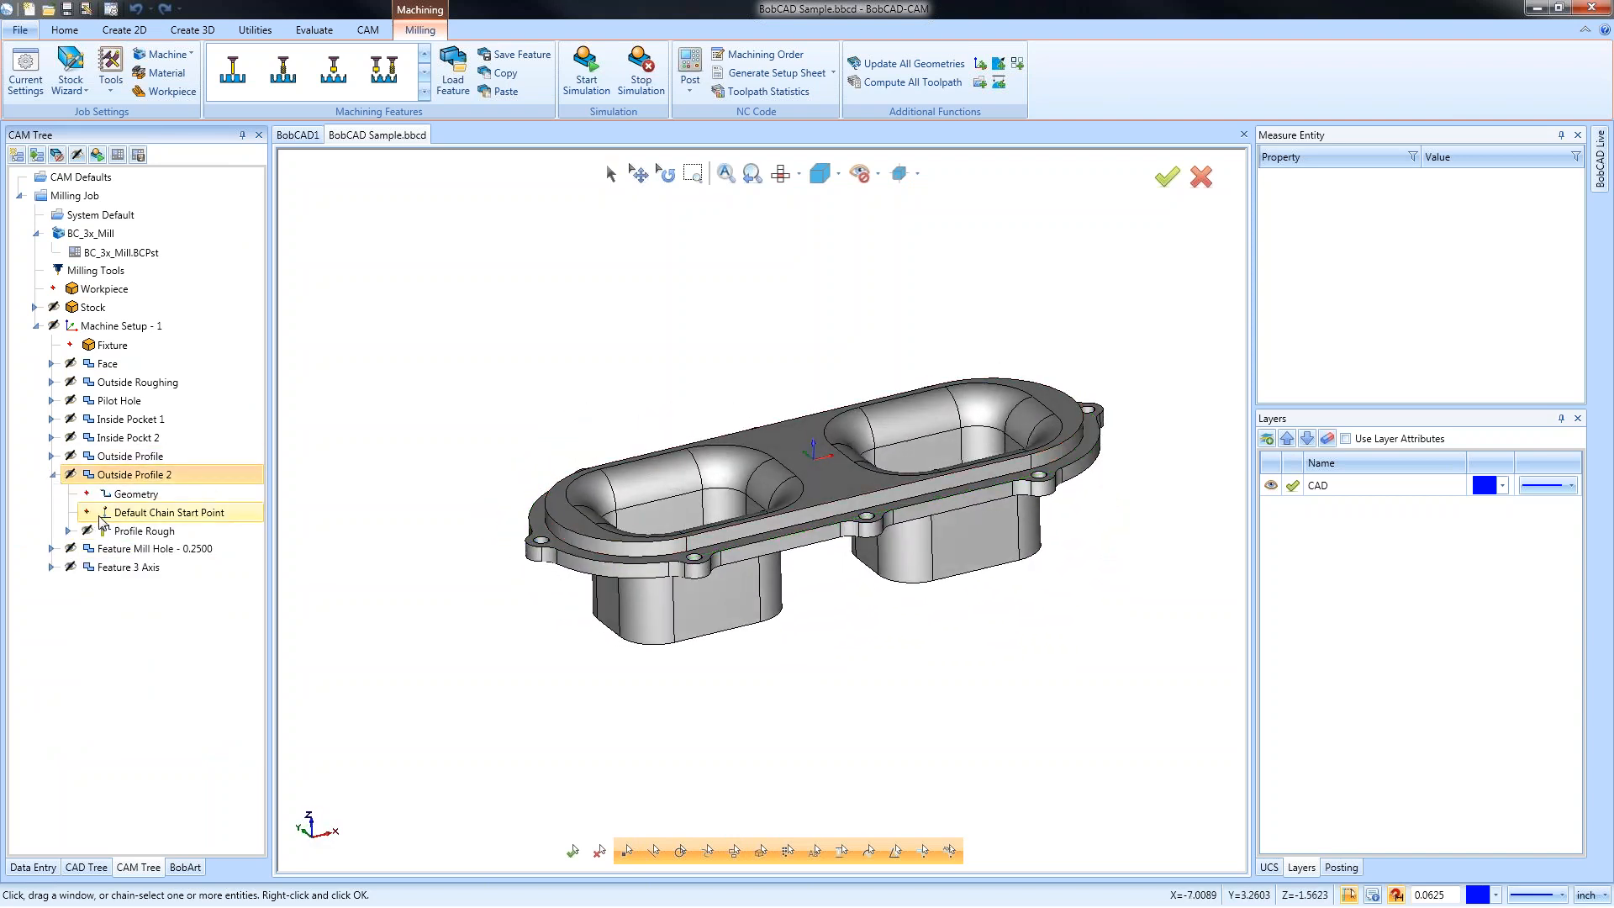
pyautogui.rightClick(127, 494)
pyautogui.click(164, 506)
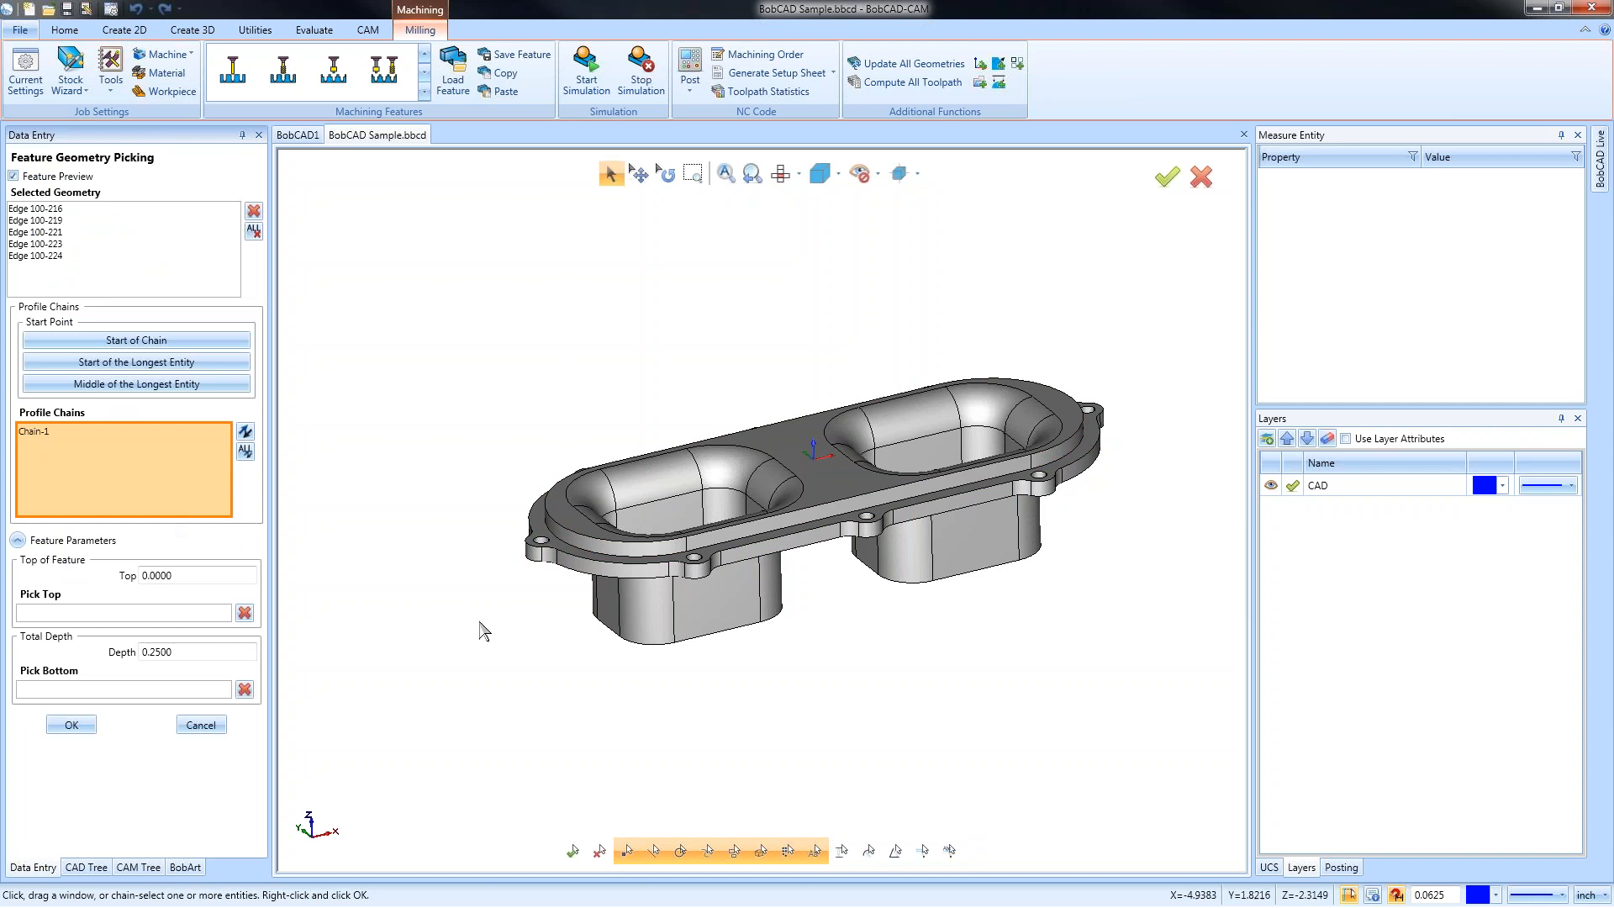
pyautogui.click(530, 570)
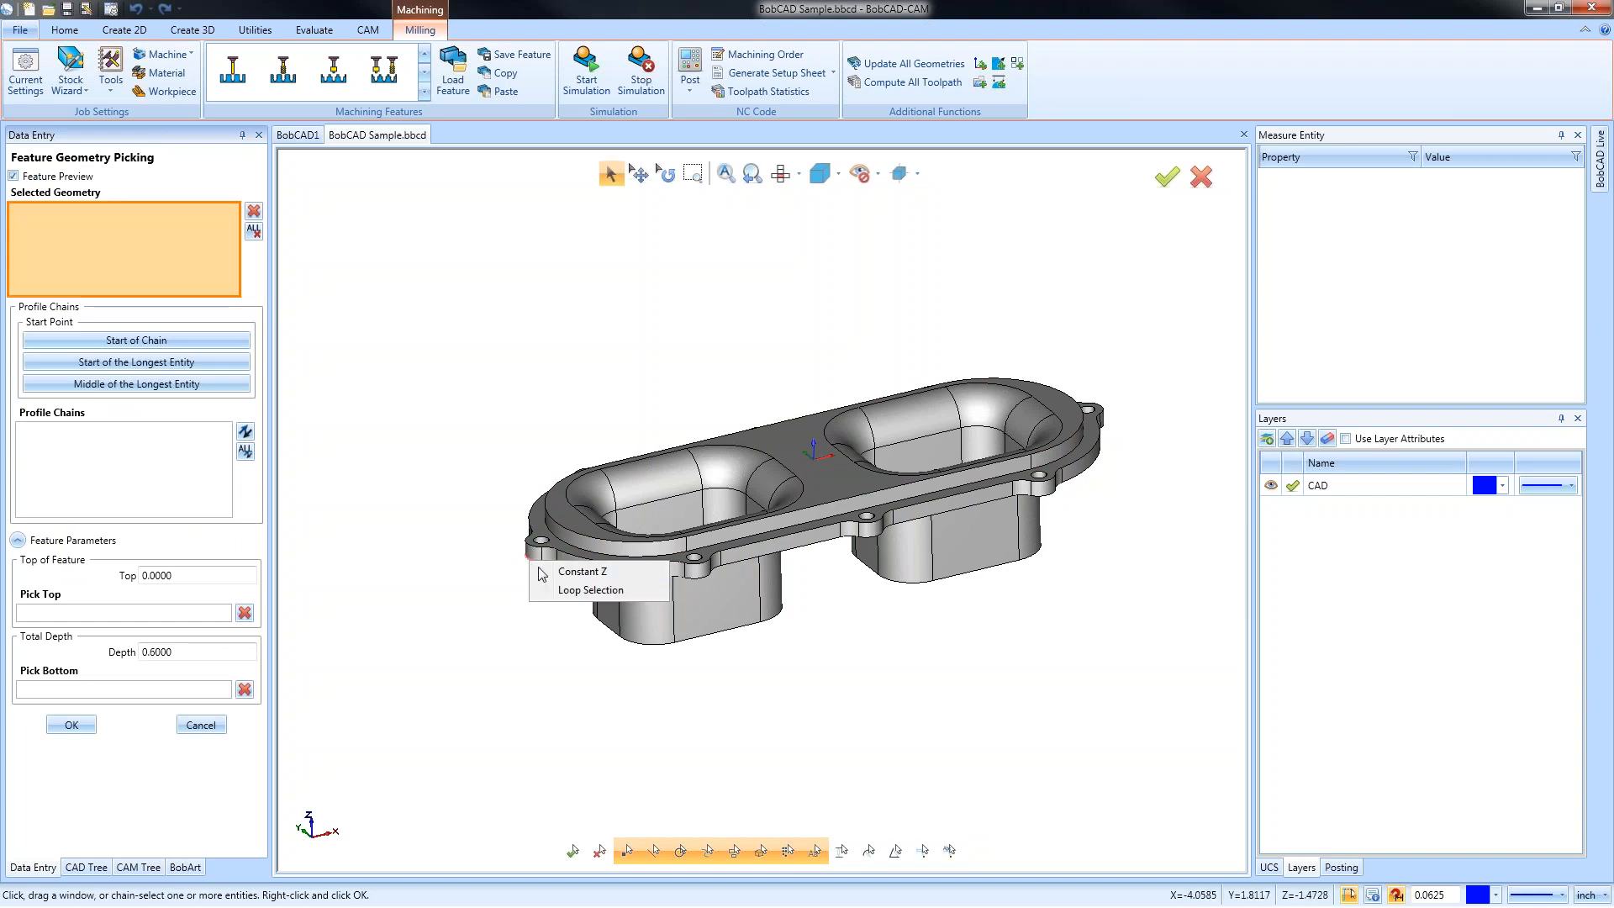
pyautogui.click(580, 589)
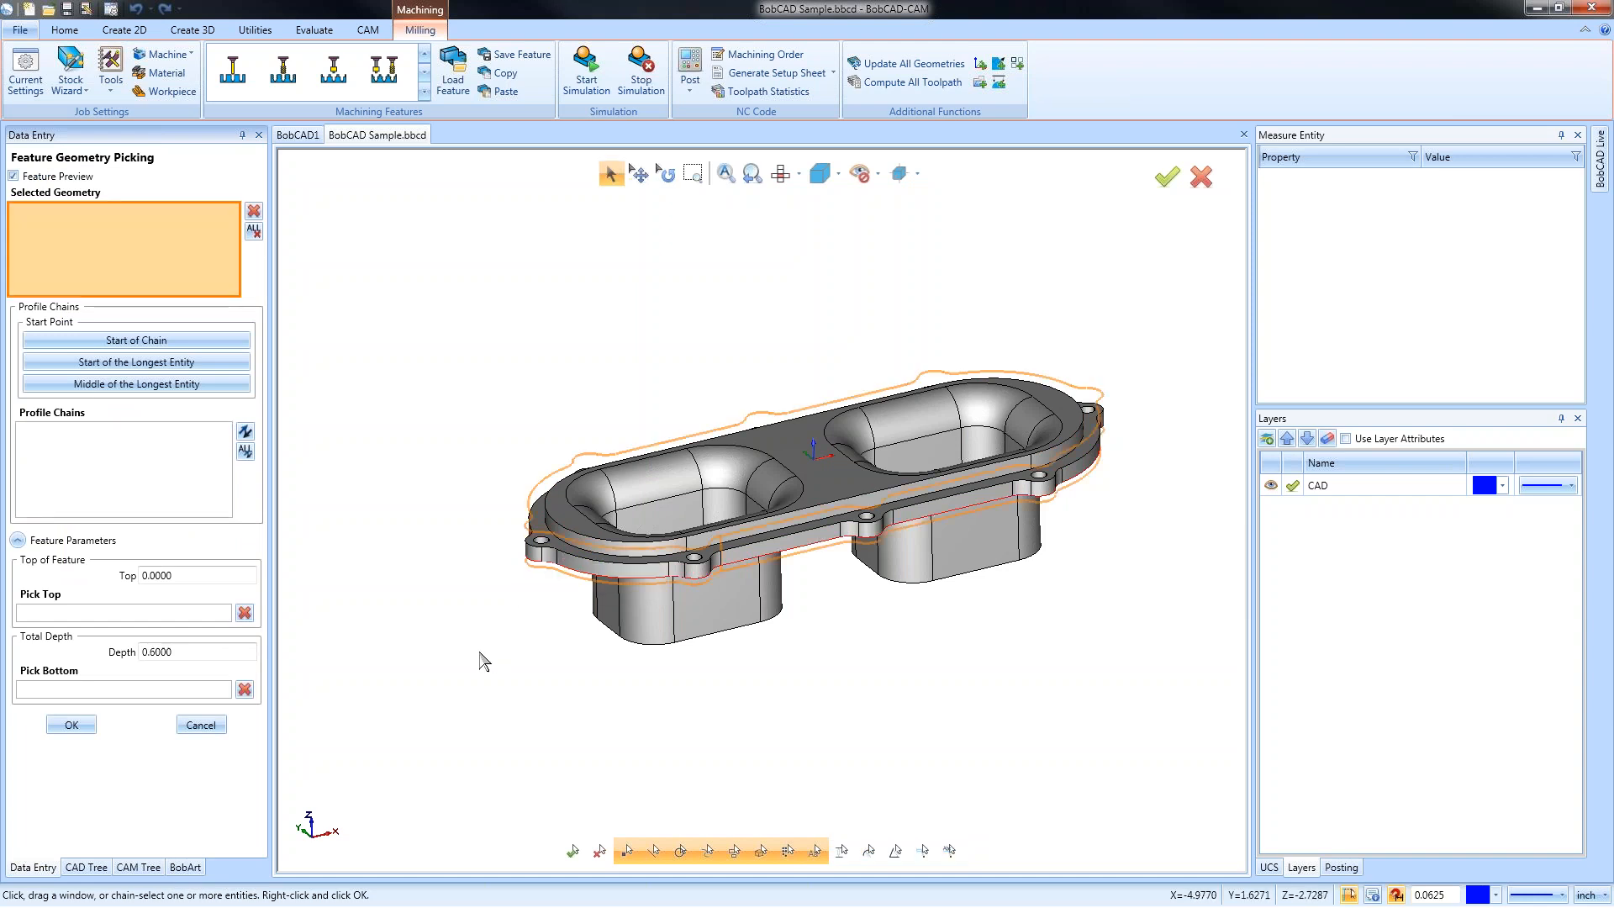
pyautogui.click(781, 173)
pyautogui.click(36, 432)
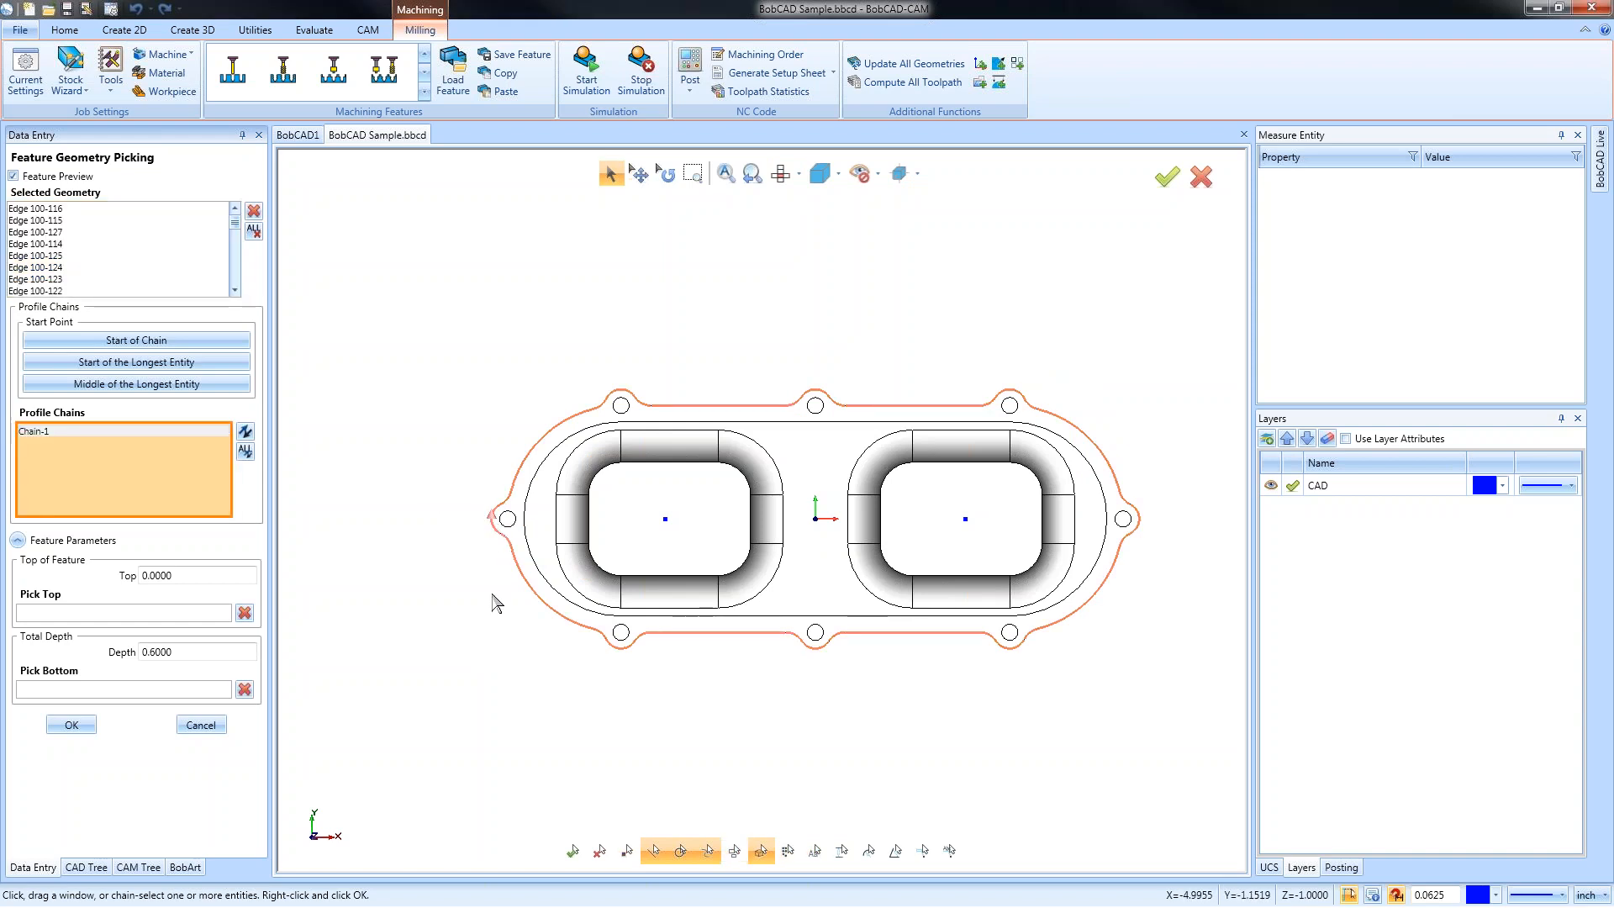
pyautogui.click(72, 725)
# Compute the Profile Rough toolpath of Outside Profile 2 and inspect it around the flange
pyautogui.click(126, 531)
pyautogui.rightClick(126, 532)
pyautogui.click(195, 567)
pyautogui.moveTo(851, 696); pyautogui.dragTo(897, 615, button='middle')
pyautogui.click(52, 476)
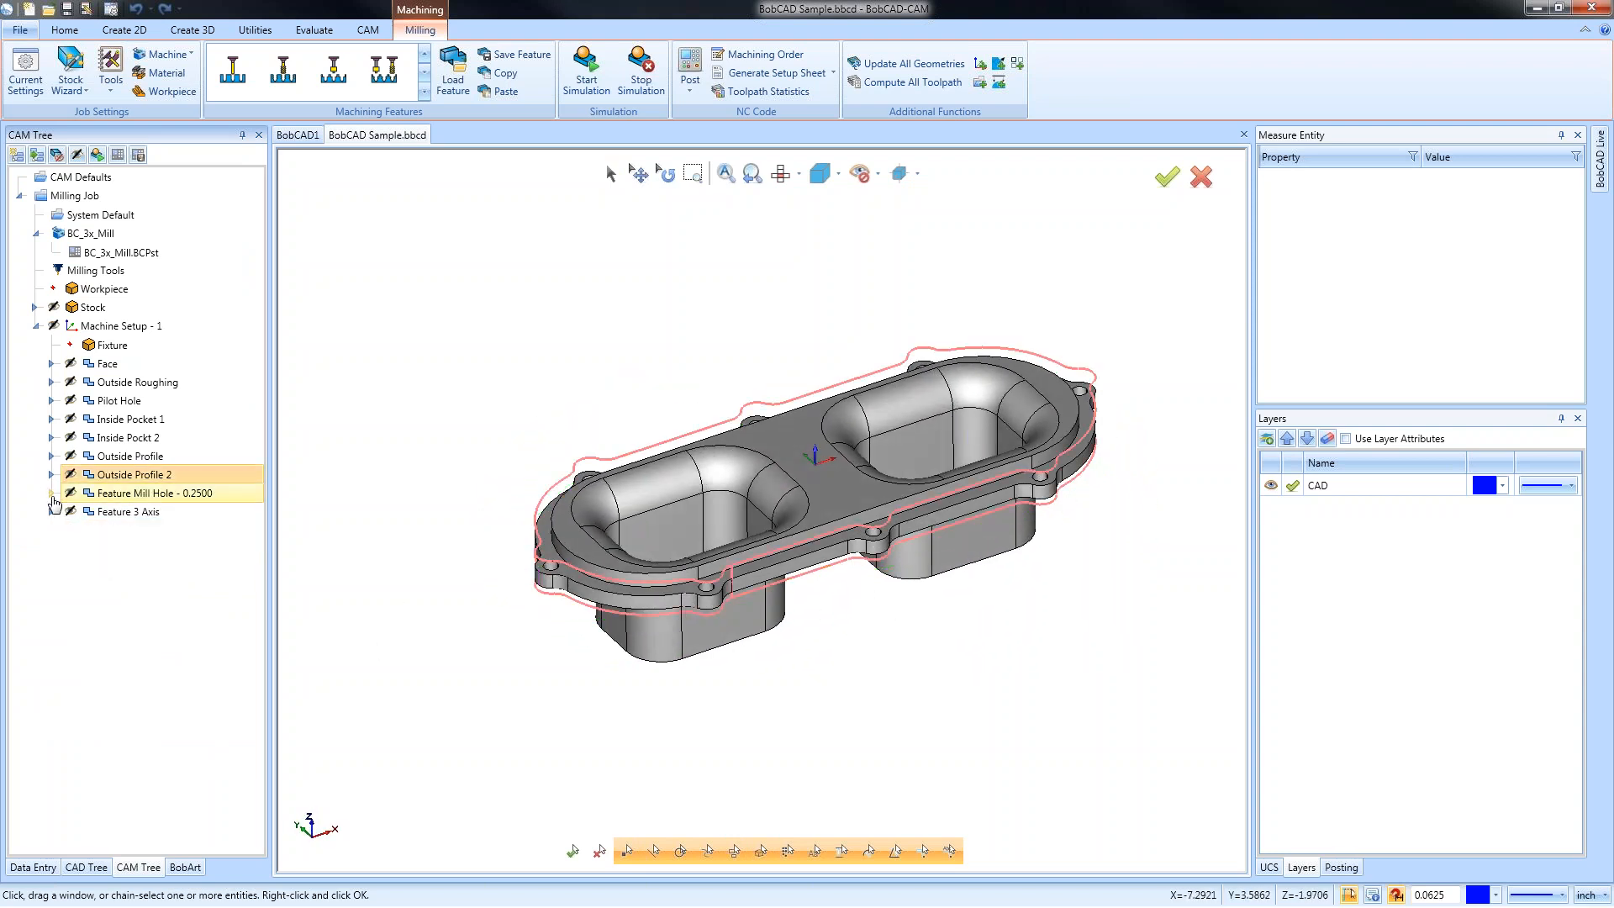
# For the Feature Mill Hole - 0.2500 geometry, pick the five flange hole faces along the negative Y side and both ends
pyautogui.click(53, 495)
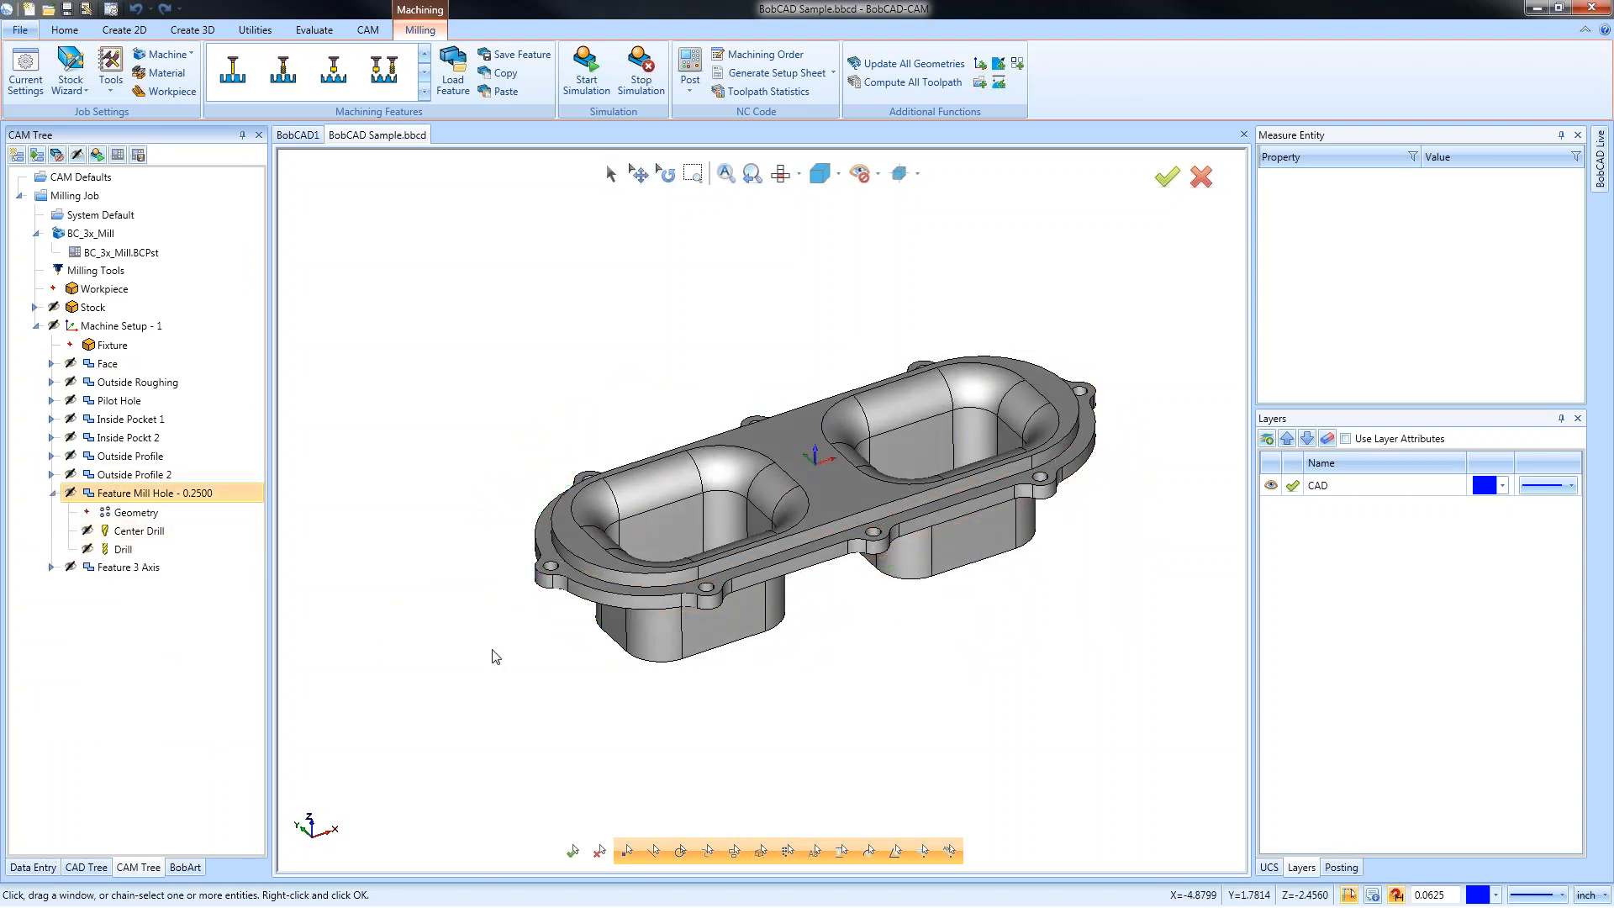
pyautogui.rightClick(143, 512)
pyautogui.click(189, 528)
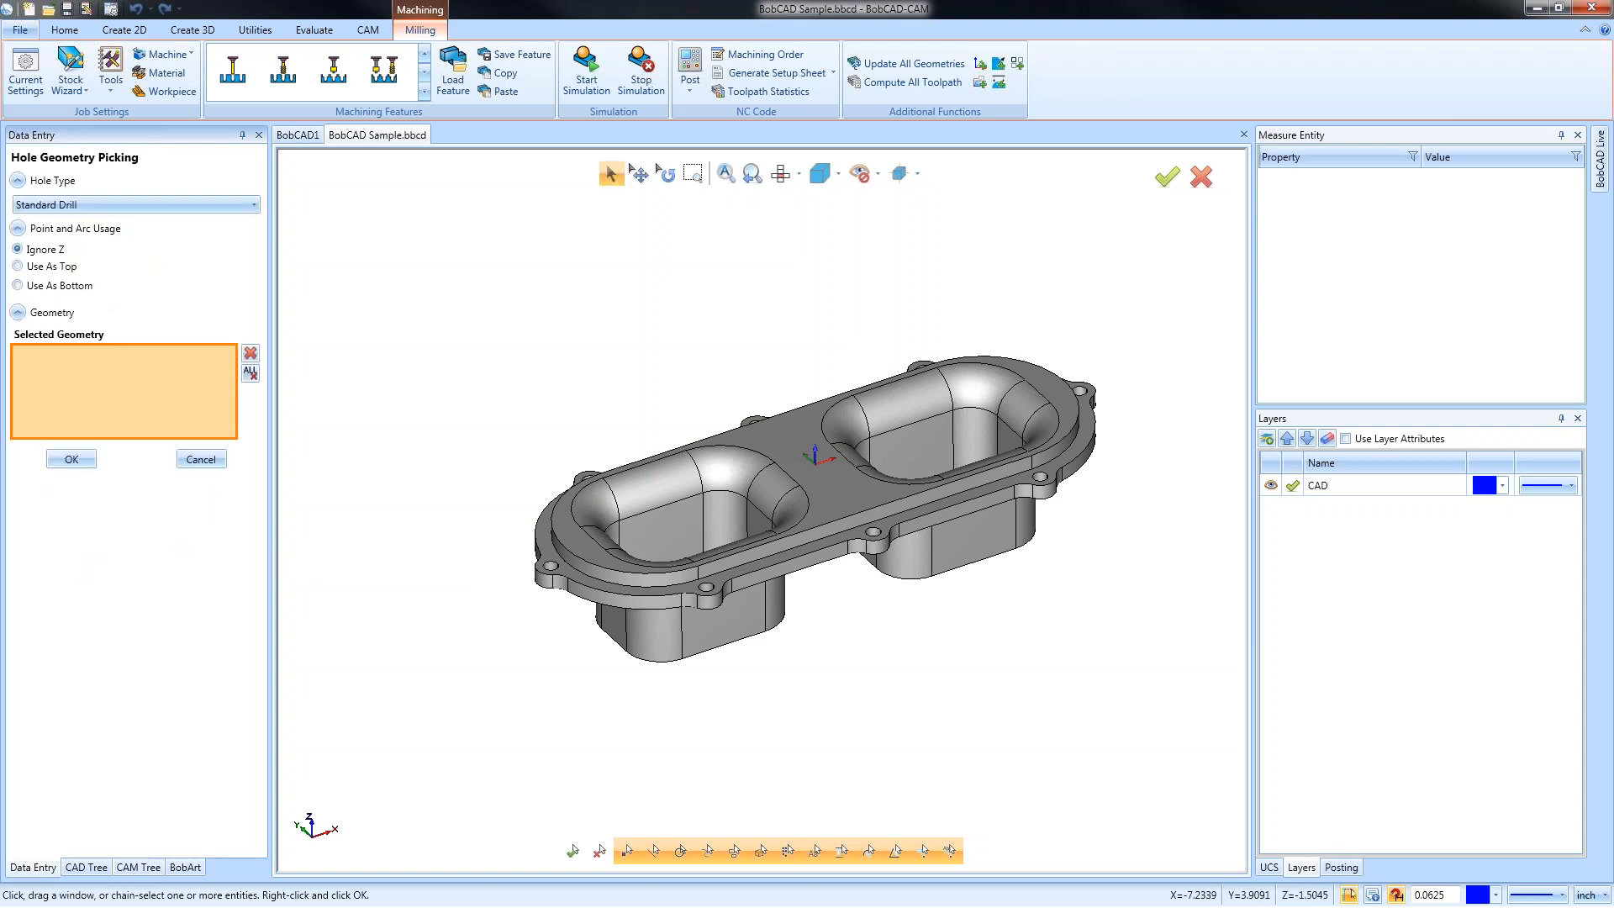
pyautogui.scroll(5, 555, 578)
pyautogui.click(551, 567)
pyautogui.click(874, 608)
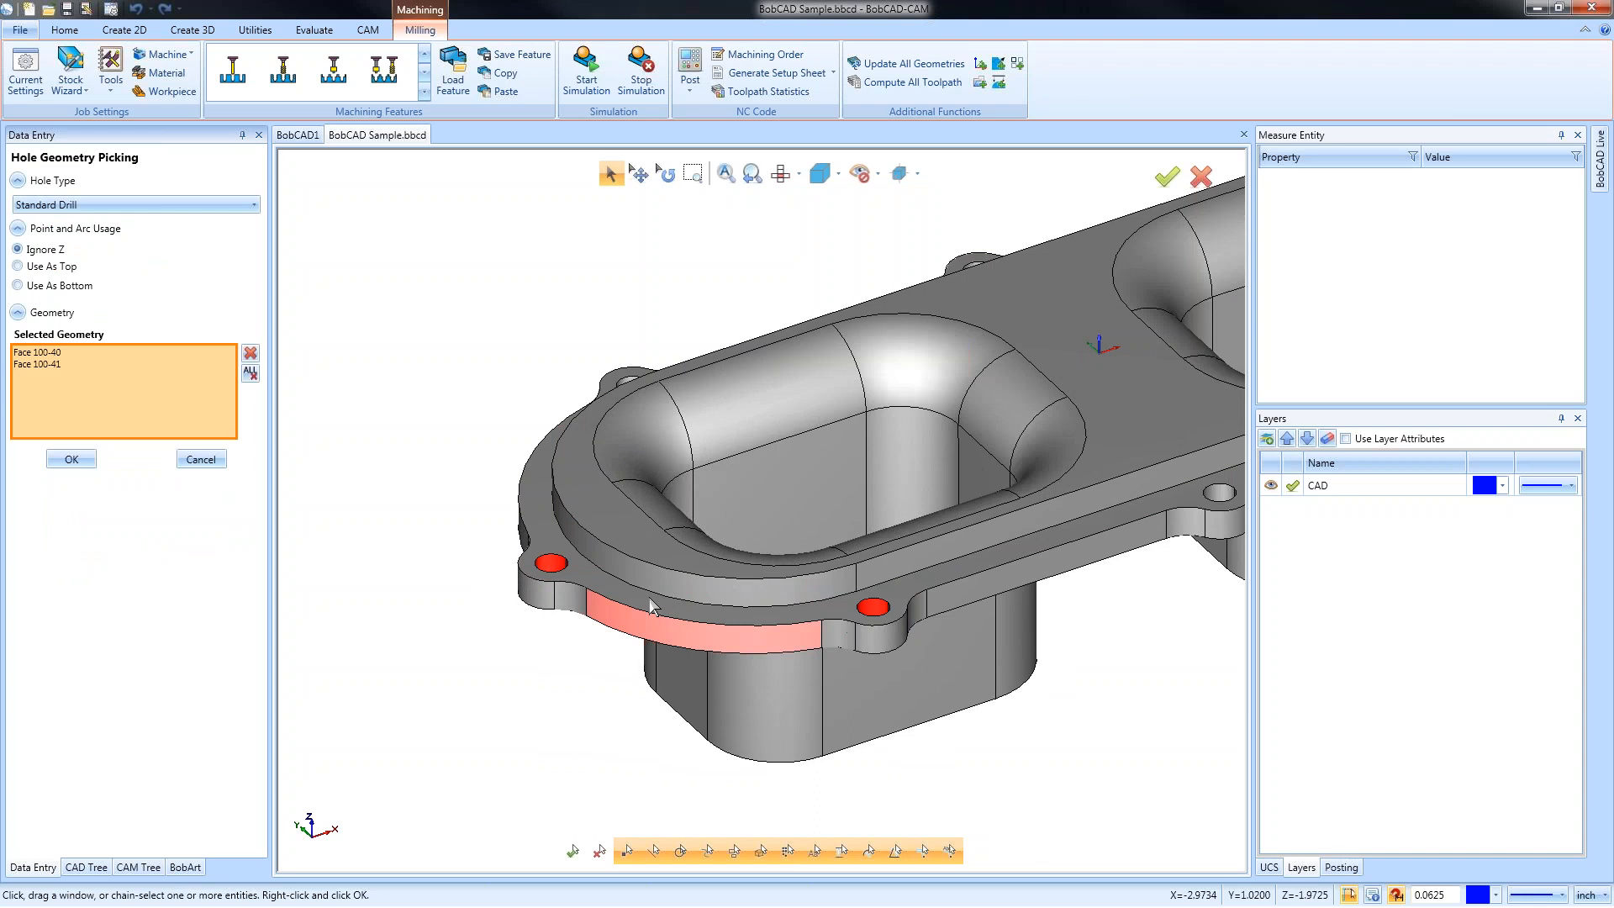
pyautogui.scroll(-3, 488, 580)
pyautogui.click(927, 545)
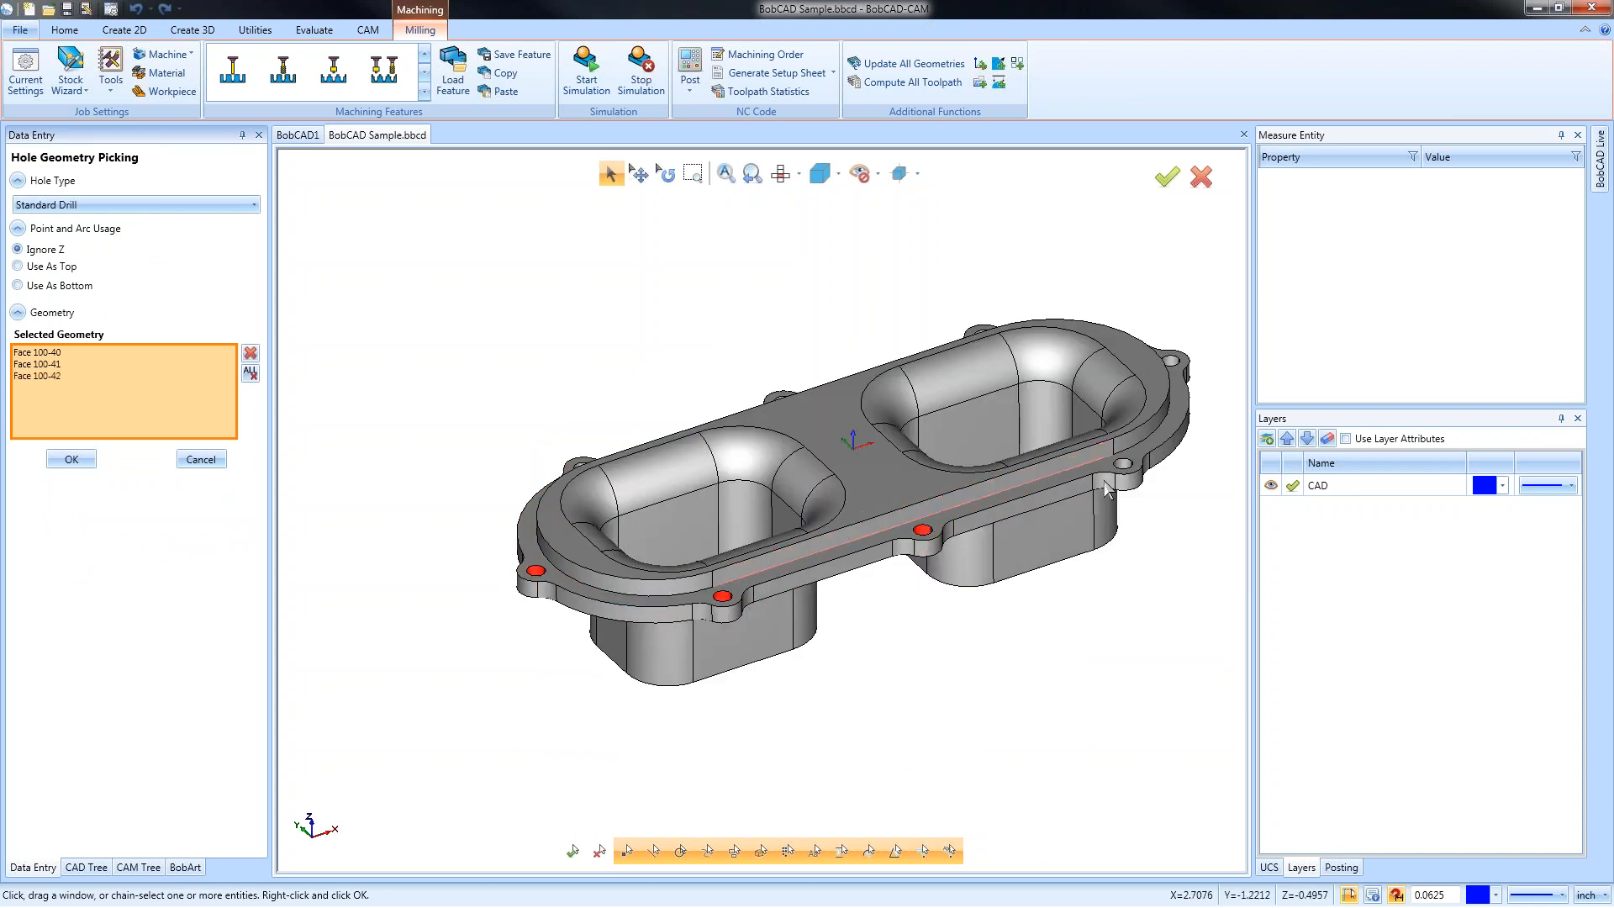
pyautogui.click(1123, 468)
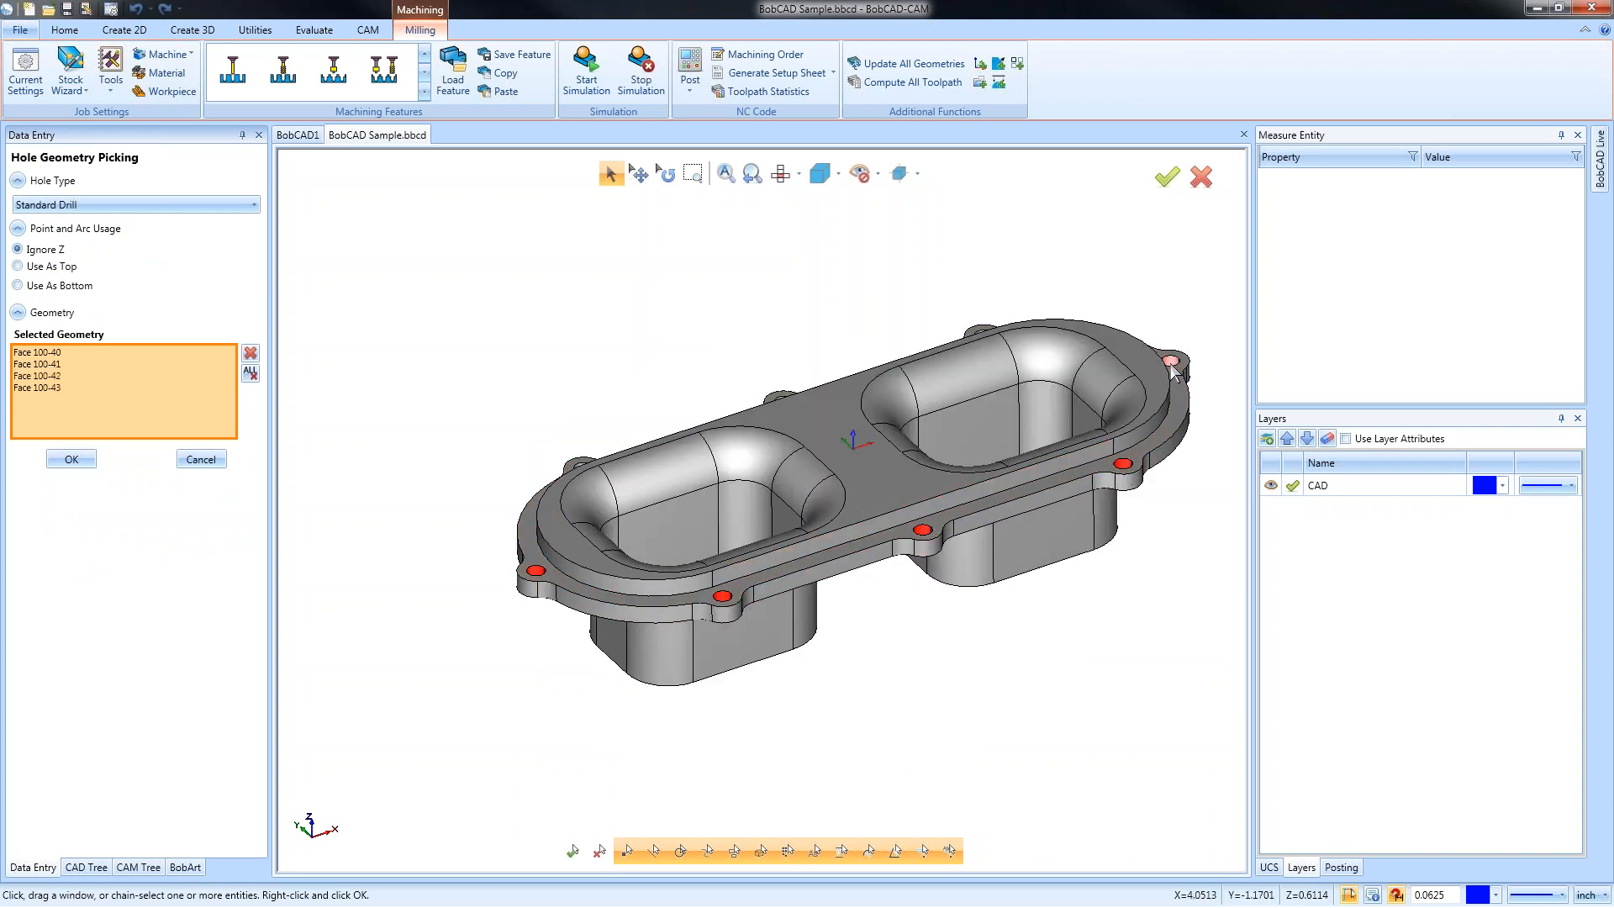
pyautogui.click(1171, 362)
# Add the three flange hole faces on the positive Y side and accept the hole geometry
pyautogui.moveTo(739, 350); pyautogui.dragTo(1001, 294, button='middle')
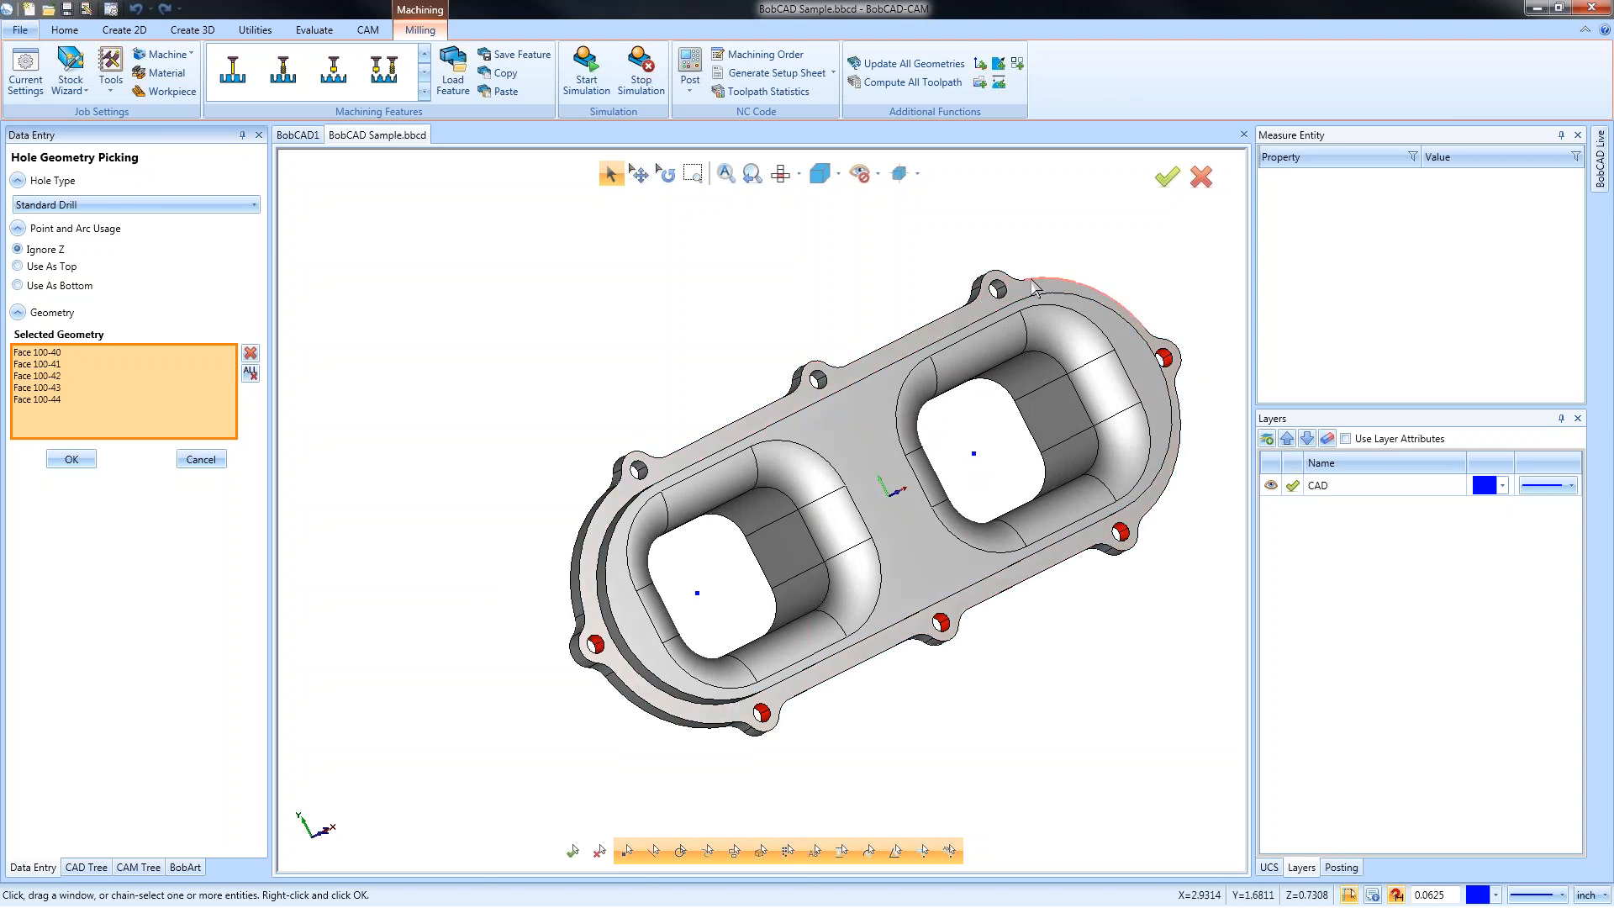
pyautogui.click(998, 290)
pyautogui.click(818, 380)
pyautogui.click(639, 469)
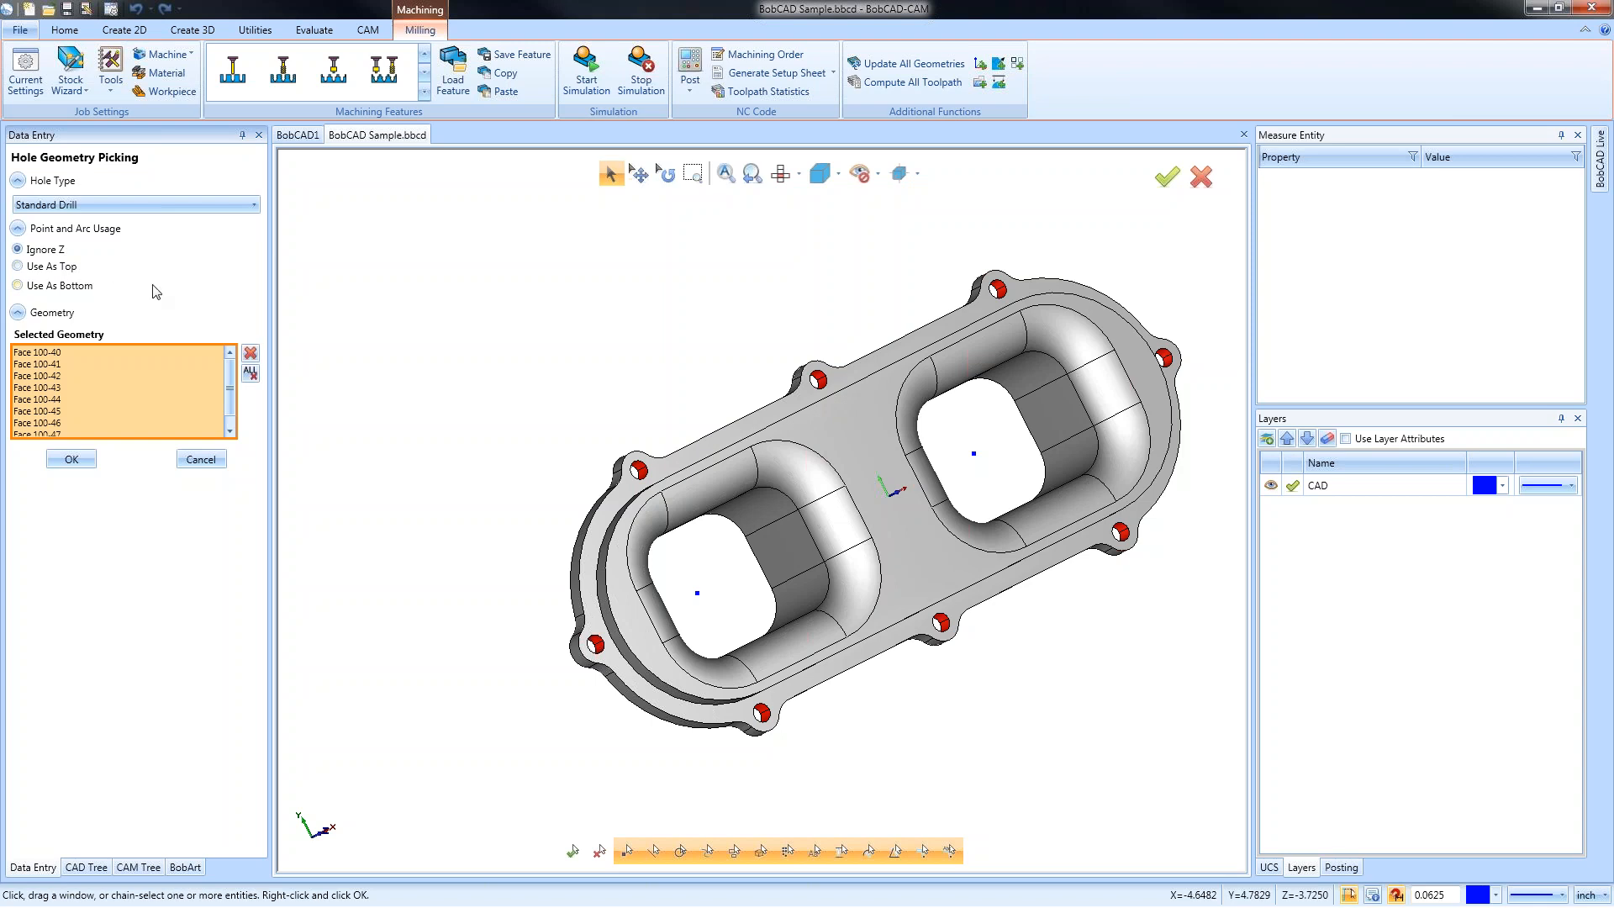
pyautogui.click(71, 459)
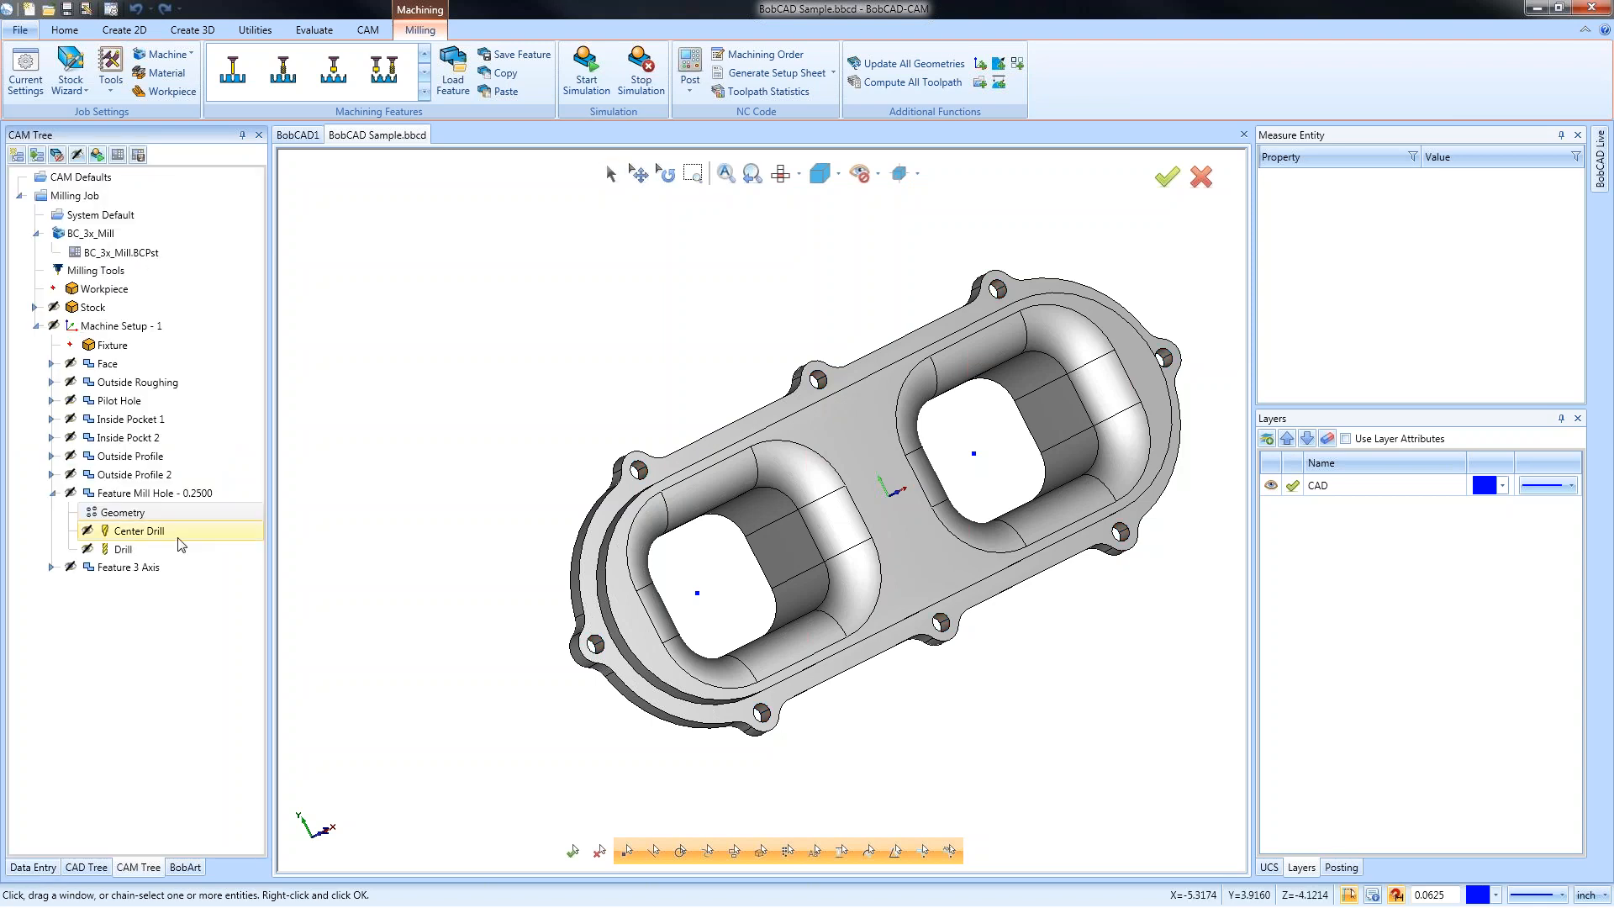
# Compute the Center Drill and Drill toolpaths of Feature Mill Hole - 0.2500 and view them over the flange holes
pyautogui.rightClick(126, 537)
pyautogui.click(187, 578)
pyautogui.rightClick(126, 550)
pyautogui.click(179, 582)
pyautogui.moveTo(787, 596)
pyautogui.mouseDown(button='middle')
pyautogui.moveTo(819, 538)
pyautogui.moveTo(812, 578)
pyautogui.mouseUp(button='middle')
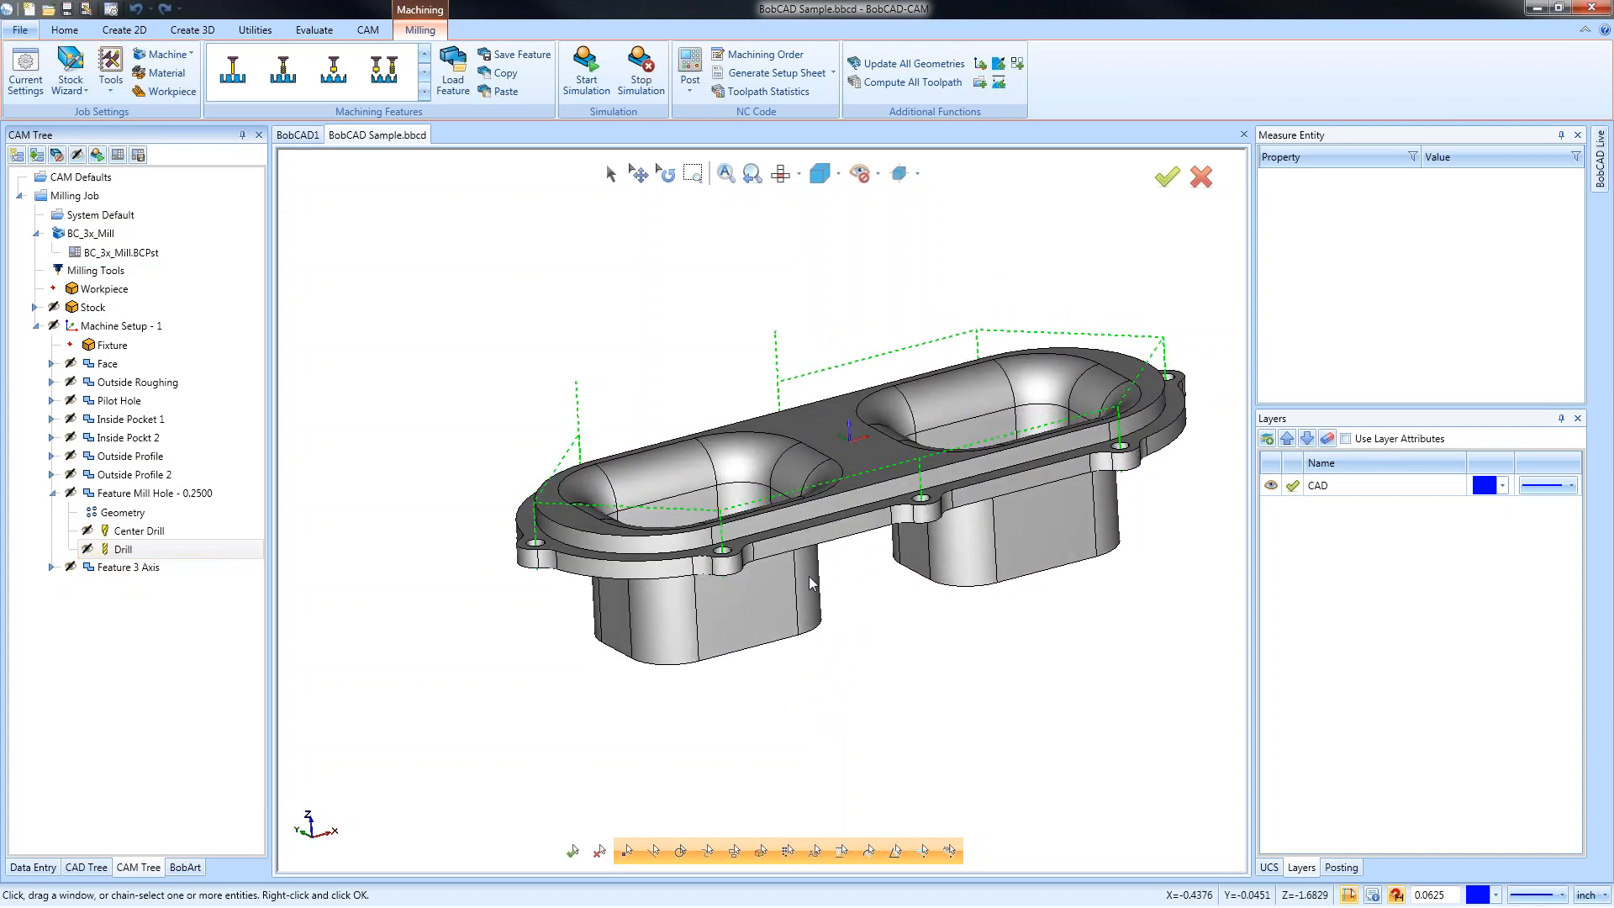
# Assign all faces of the part as the Feature 3 Axis geometry
pyautogui.click(53, 492)
pyautogui.click(53, 511)
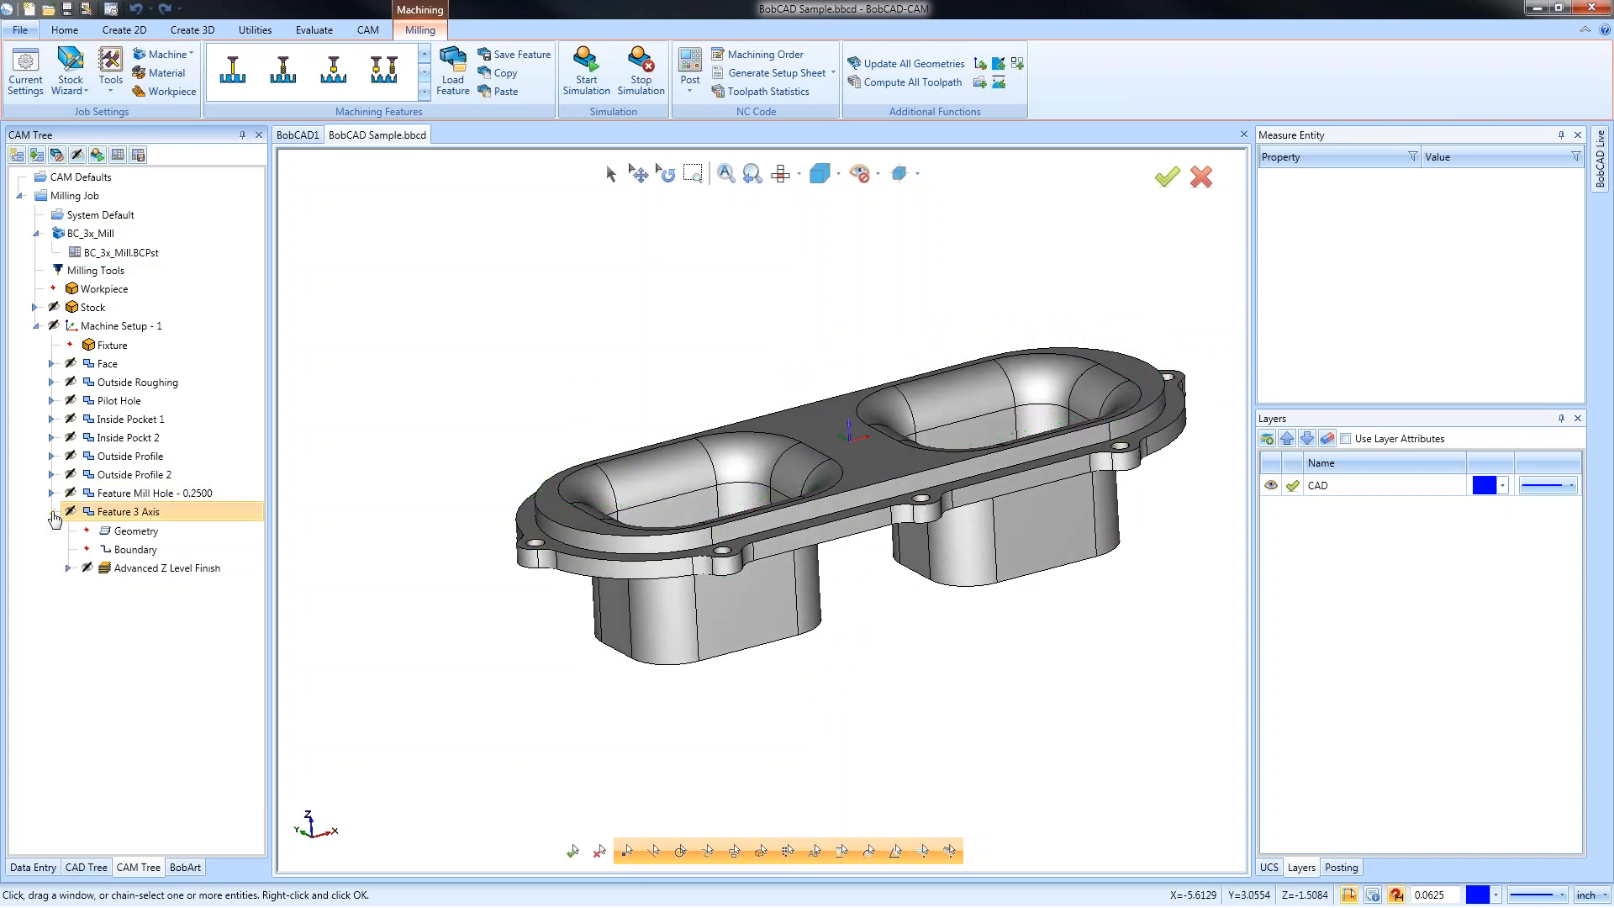
pyautogui.doubleClick(123, 533)
pyautogui.moveTo(874, 574); pyautogui.dragTo(572, 350)
pyautogui.scroll(-3, 573, 350)
pyautogui.moveTo(613, 345); pyautogui.dragTo(639, 379, button='middle')
pyautogui.moveTo(446, 271); pyautogui.dragTo(1055, 699)
pyautogui.click(79, 560)
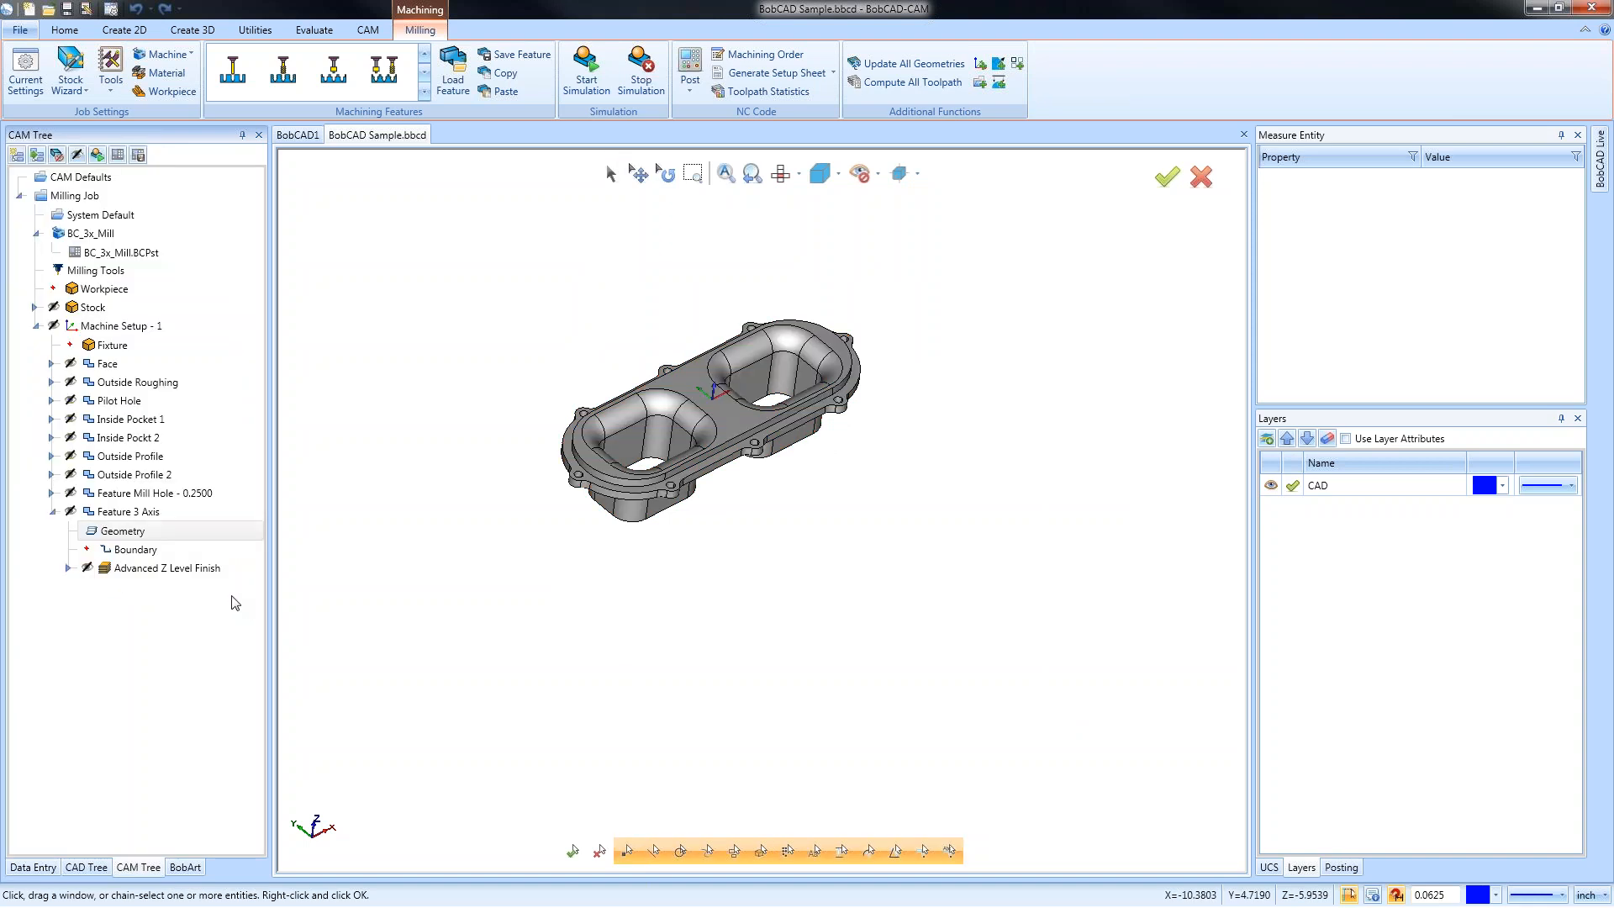
# Set the Feature 3 Axis boundary to the upper edge loops of both pockets
pyautogui.rightClick(147, 557)
pyautogui.click(167, 565)
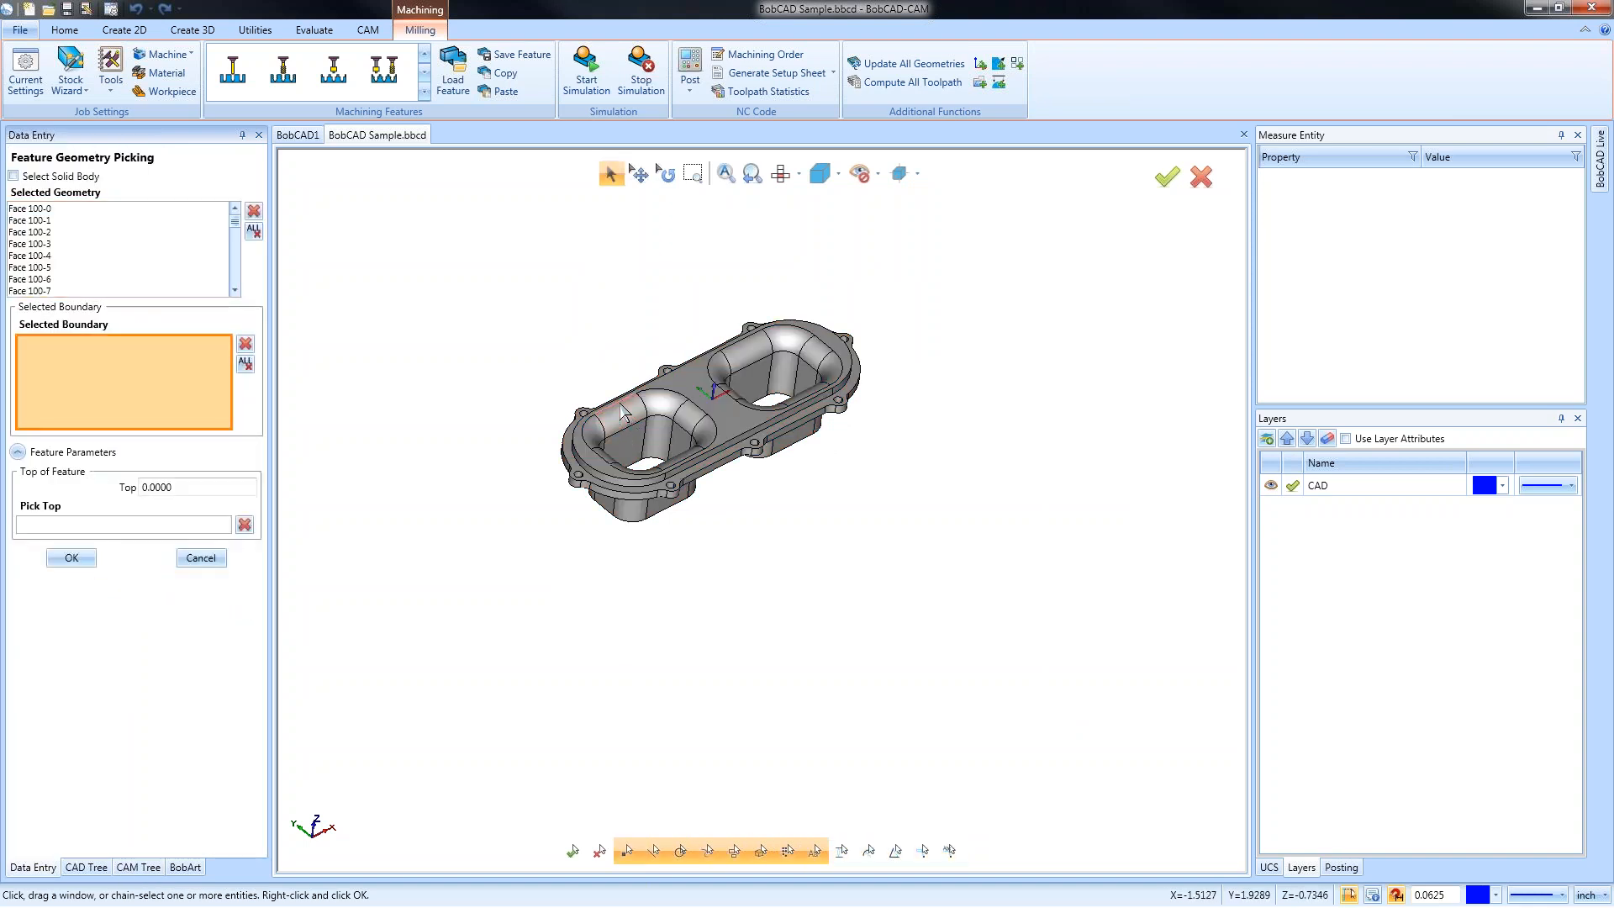
pyautogui.scroll(5, 622, 410)
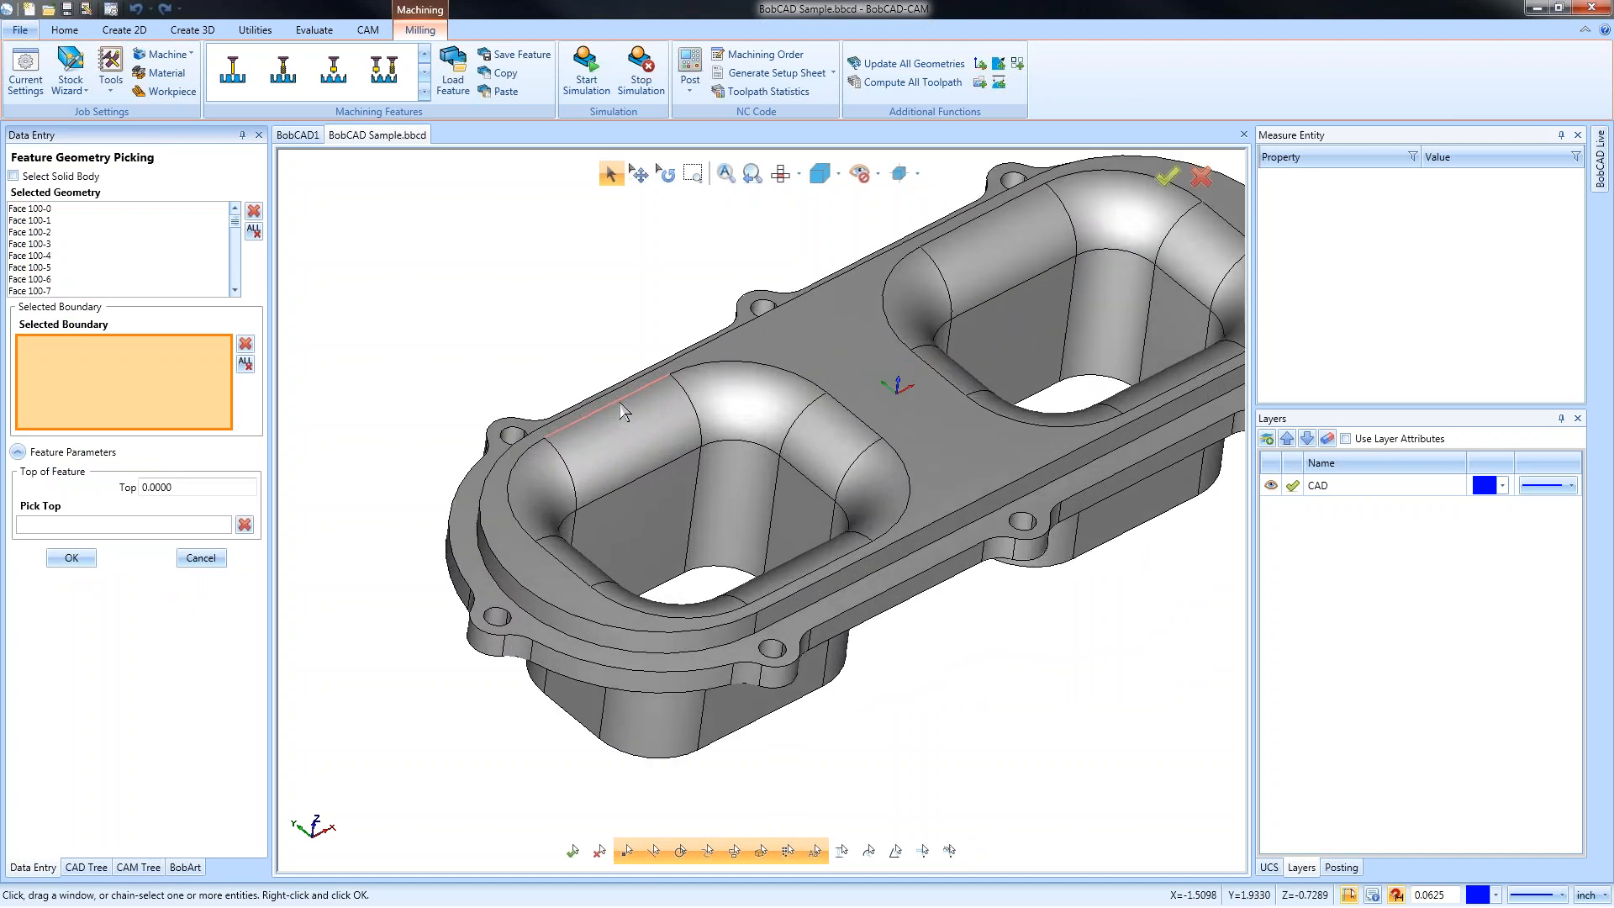
pyautogui.rightClick(620, 404)
pyautogui.click(680, 432)
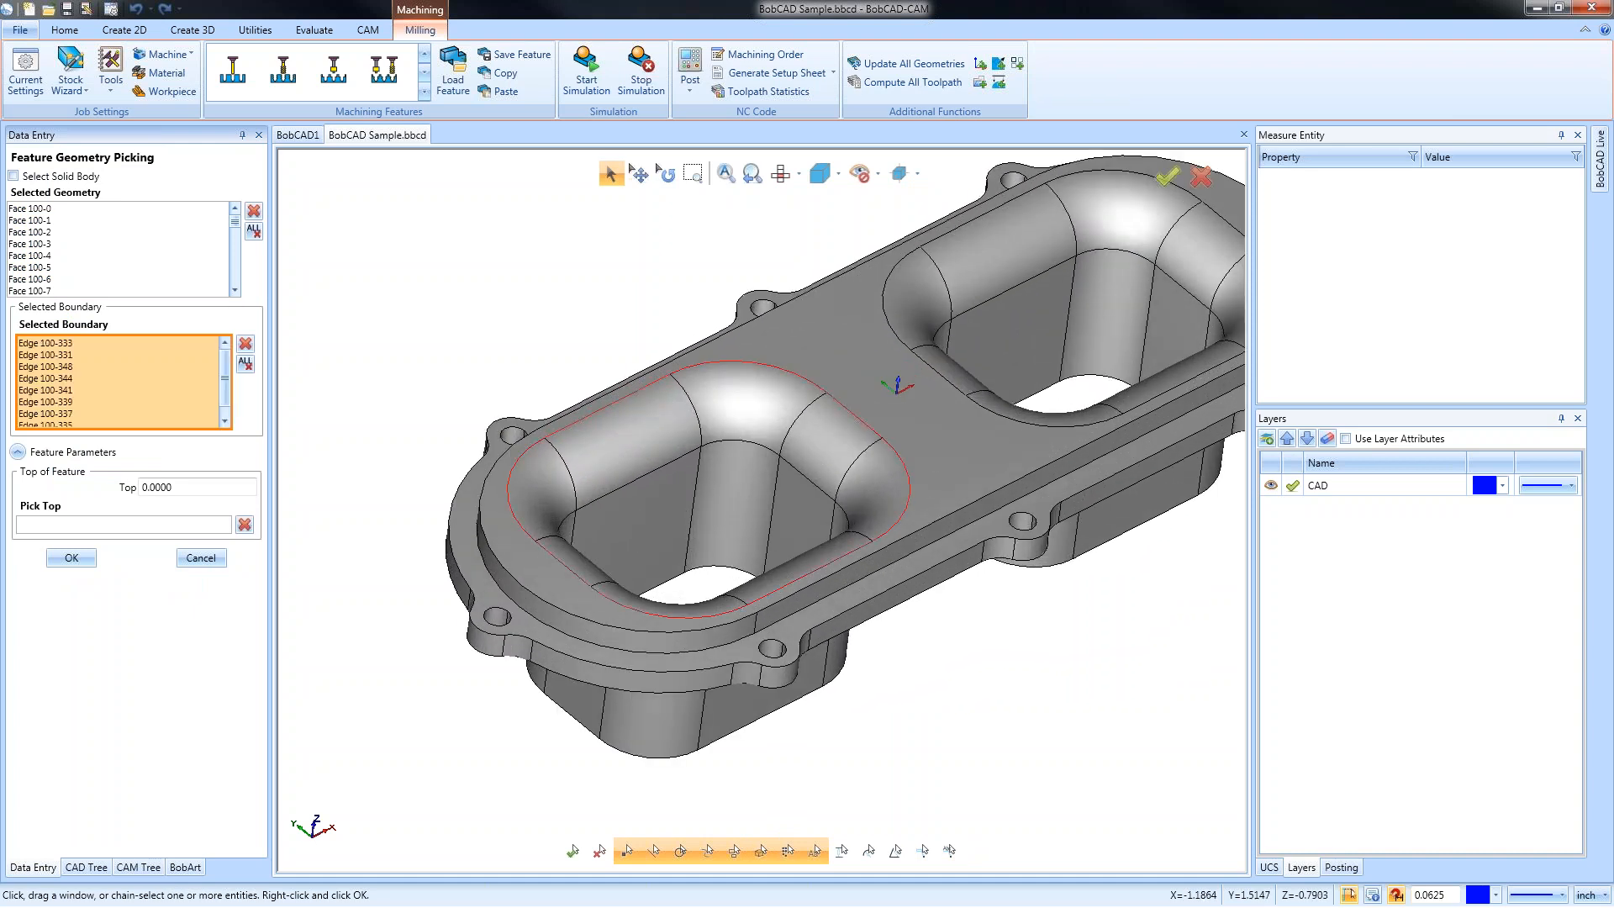
pyautogui.rightClick(952, 236)
pyautogui.click(1009, 262)
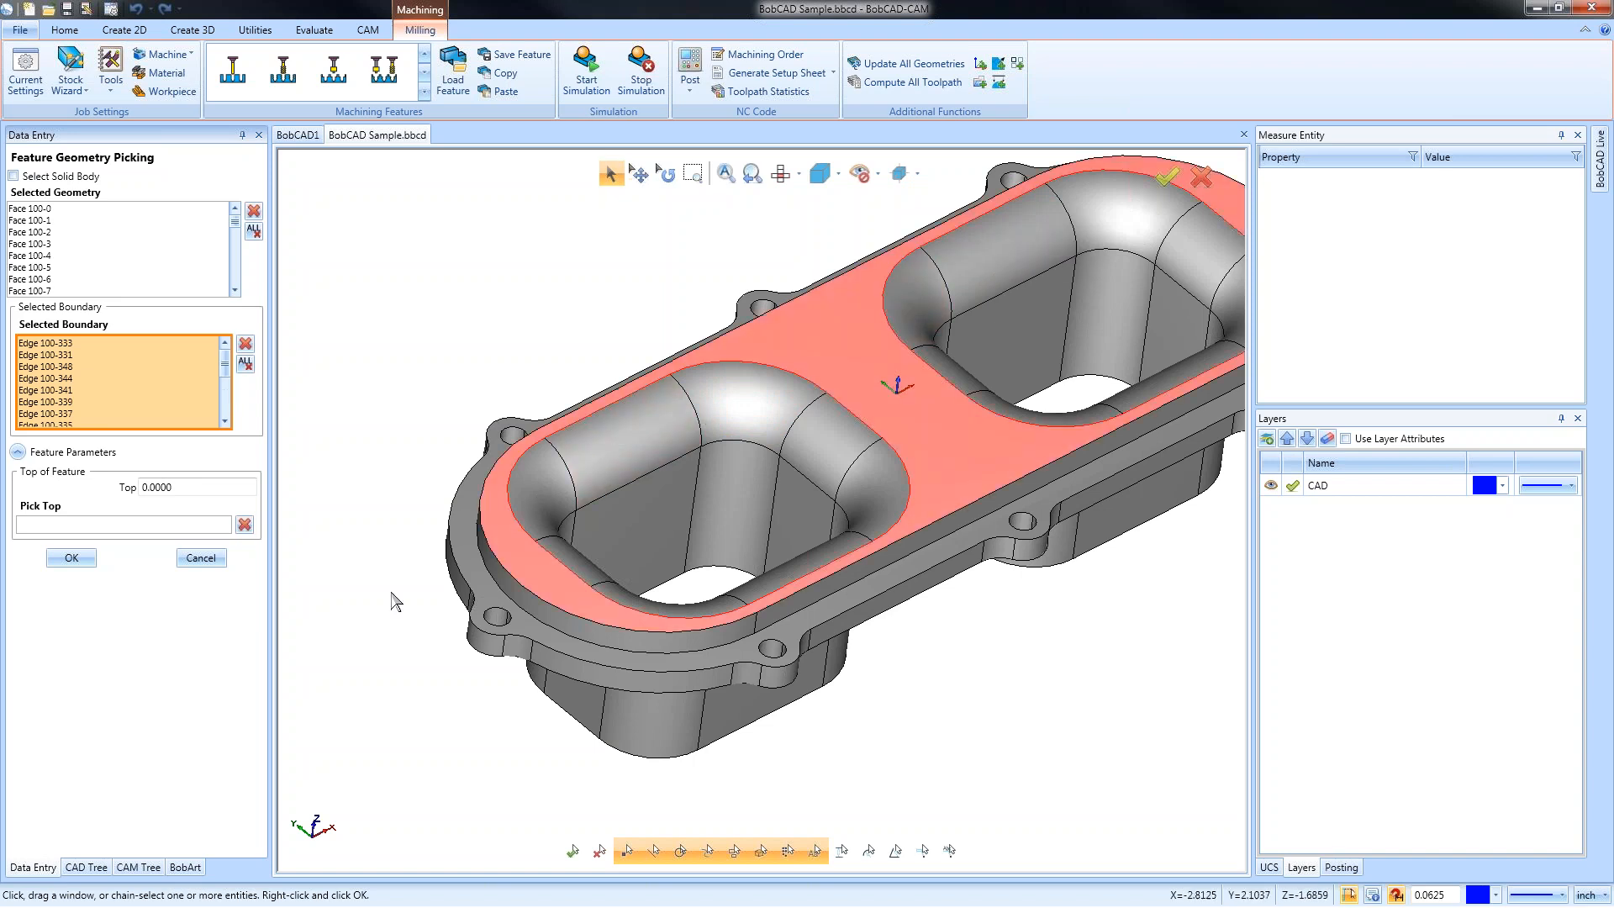
pyautogui.click(71, 557)
# Compute the Advanced Z Level Finish toolpath of Feature 3 Axis and inspect it in both pockets
pyautogui.click(117, 568)
pyautogui.rightClick(120, 568)
pyautogui.click(189, 596)
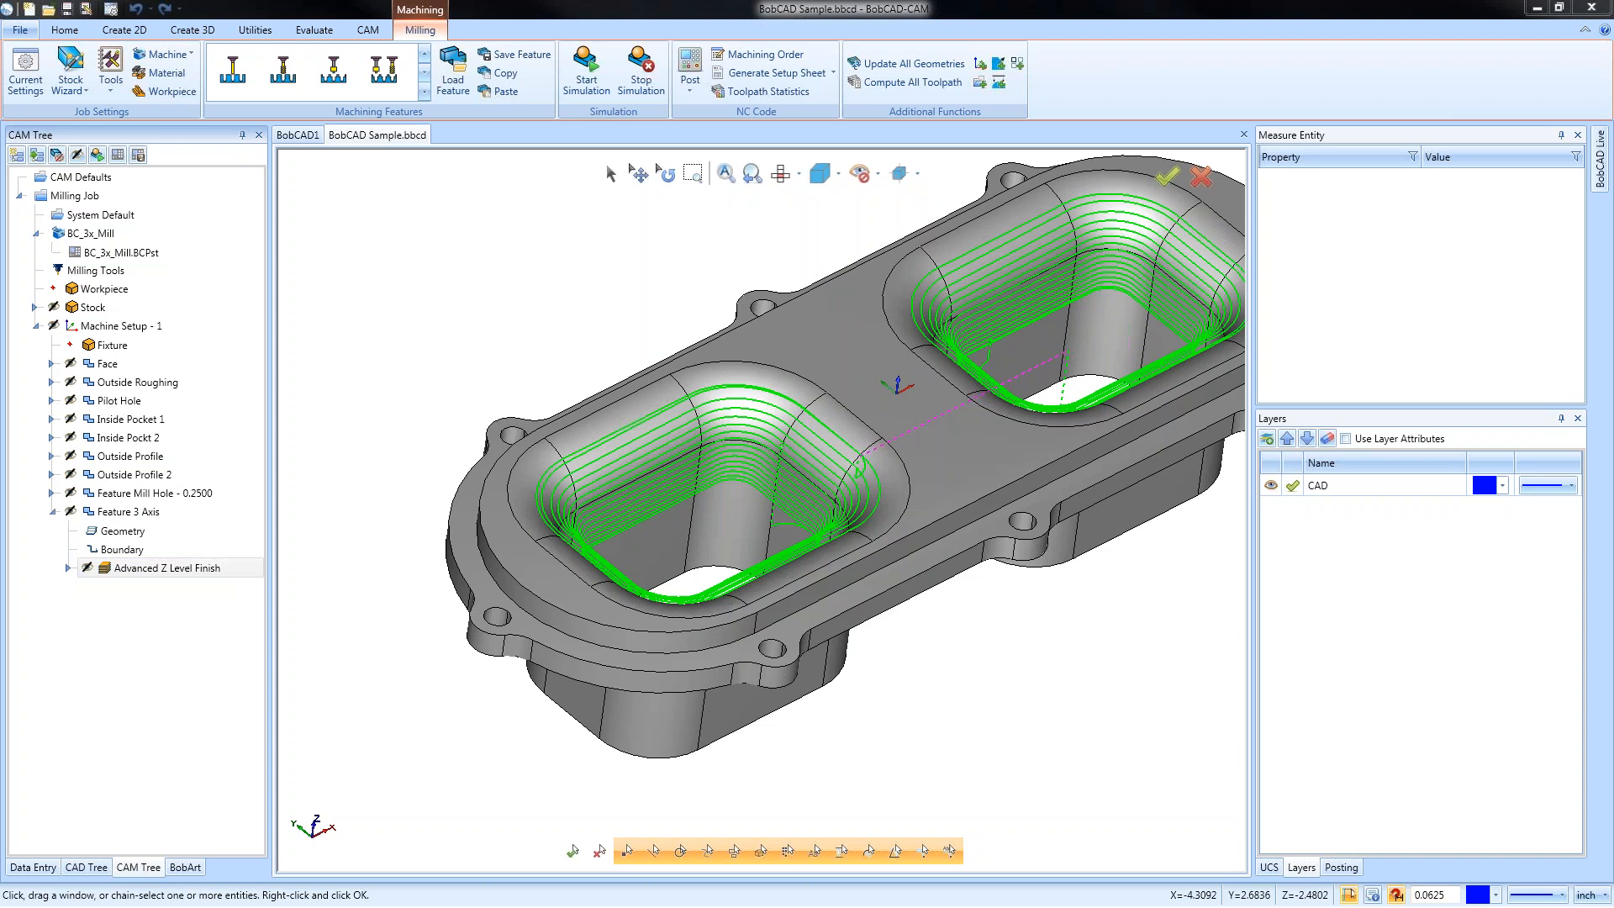
pyautogui.moveTo(971, 639); pyautogui.dragTo(919, 667, button='middle')
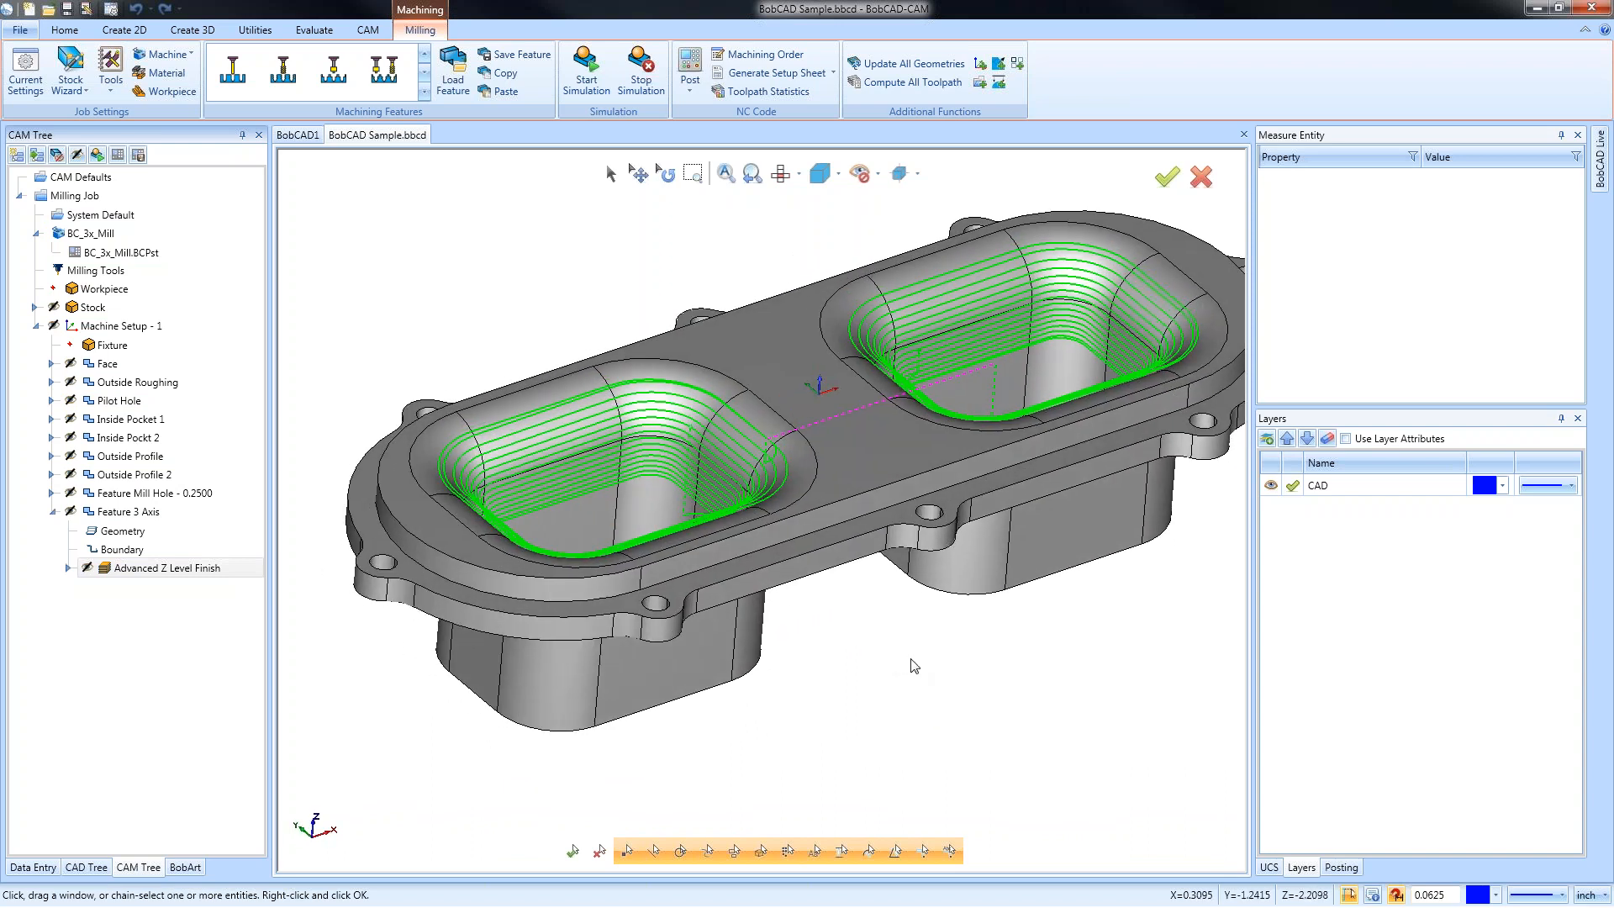
# Review the Facing, Advanced Rough and Pilot Hole Center Drill and Drill toolpaths in turn on the part
pyautogui.click(52, 366)
pyautogui.click(126, 401)
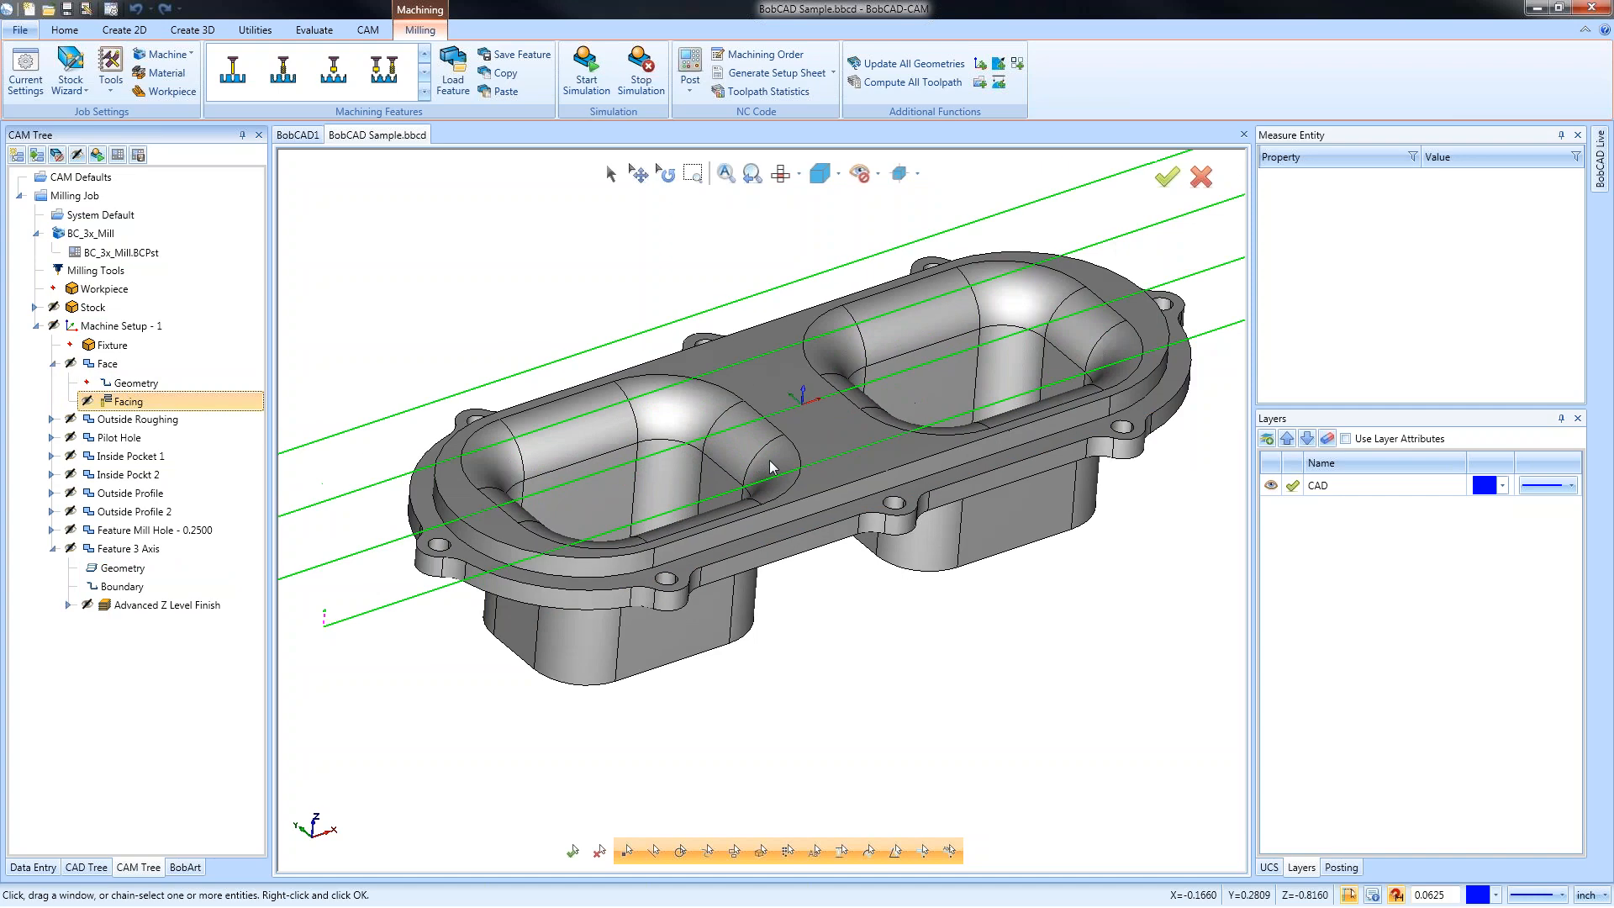
pyautogui.scroll(-2, 769, 461)
pyautogui.click(52, 418)
pyautogui.click(126, 475)
pyautogui.moveTo(879, 680)
pyautogui.mouseDown(button='middle')
pyautogui.moveTo(887, 647)
pyautogui.moveTo(890, 661)
pyautogui.mouseUp(button='middle')
pyautogui.click(53, 496)
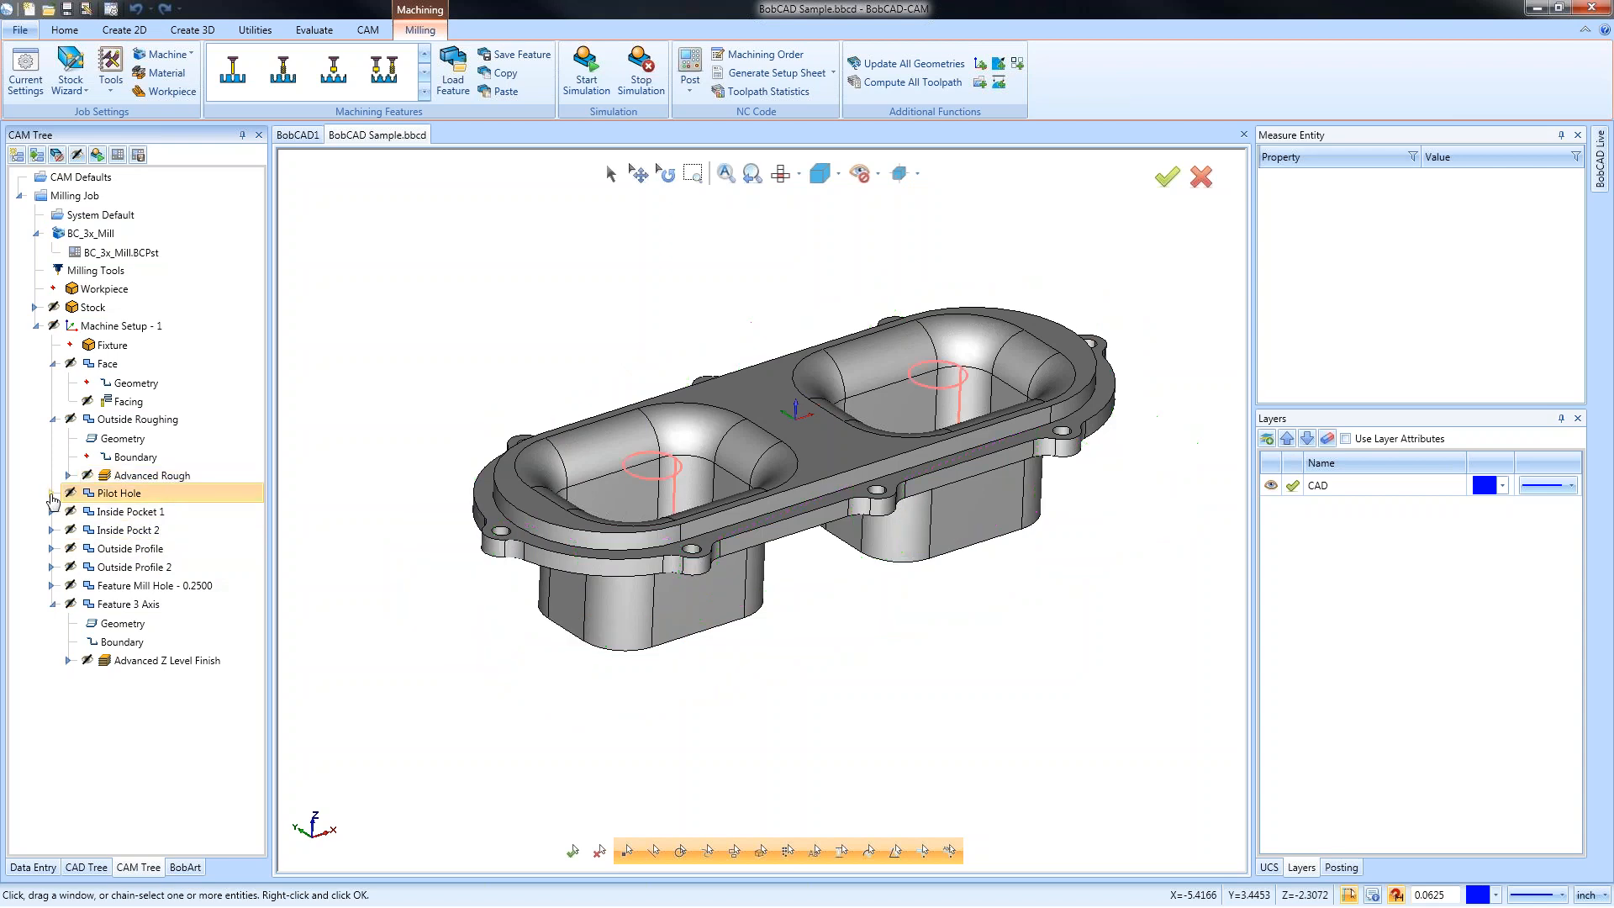
pyautogui.click(52, 495)
pyautogui.click(138, 531)
pyautogui.click(123, 549)
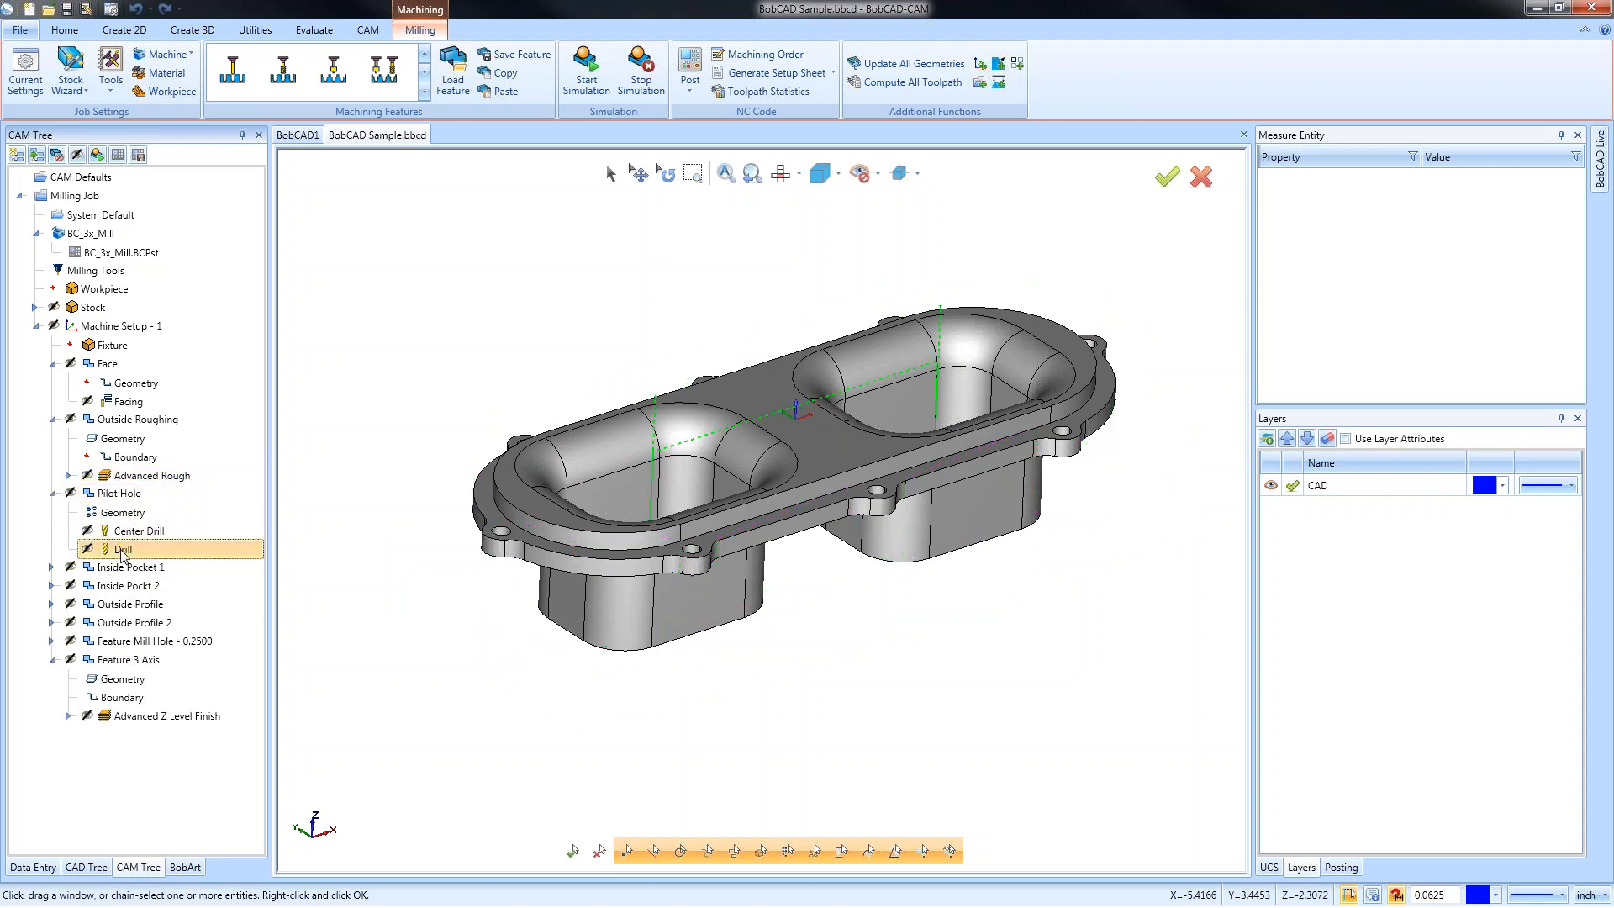
# Review the geometry and toolpaths of the remaining features on the part, starting with Inside Pocket 1
pyautogui.click(78, 569)
pyautogui.click(53, 566)
pyautogui.click(125, 623)
pyautogui.click(126, 640)
pyautogui.click(52, 641)
pyautogui.click(128, 697)
pyautogui.moveTo(832, 470); pyautogui.dragTo(841, 484, button='middle')
pyautogui.click(123, 438)
# Collapse all features under Machine Setup - 1, from Face through Feature 3 Axis, to show only their names
pyautogui.click(106, 363)
pyautogui.click(52, 363)
pyautogui.click(52, 382)
pyautogui.click(52, 400)
pyautogui.click(52, 419)
pyautogui.click(52, 437)
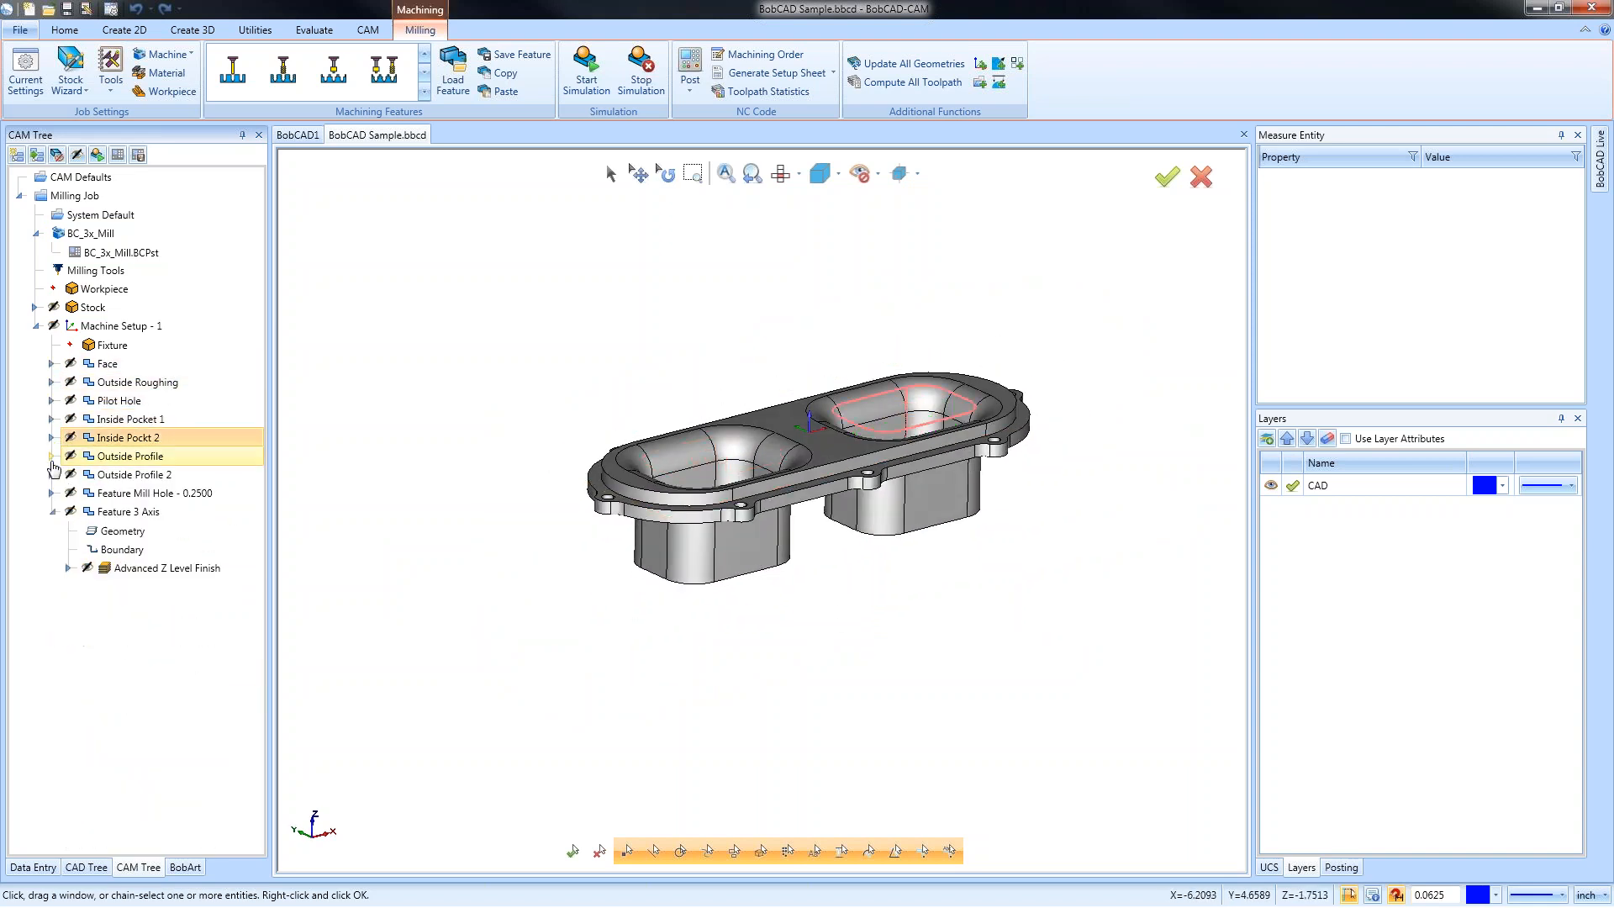
pyautogui.click(52, 511)
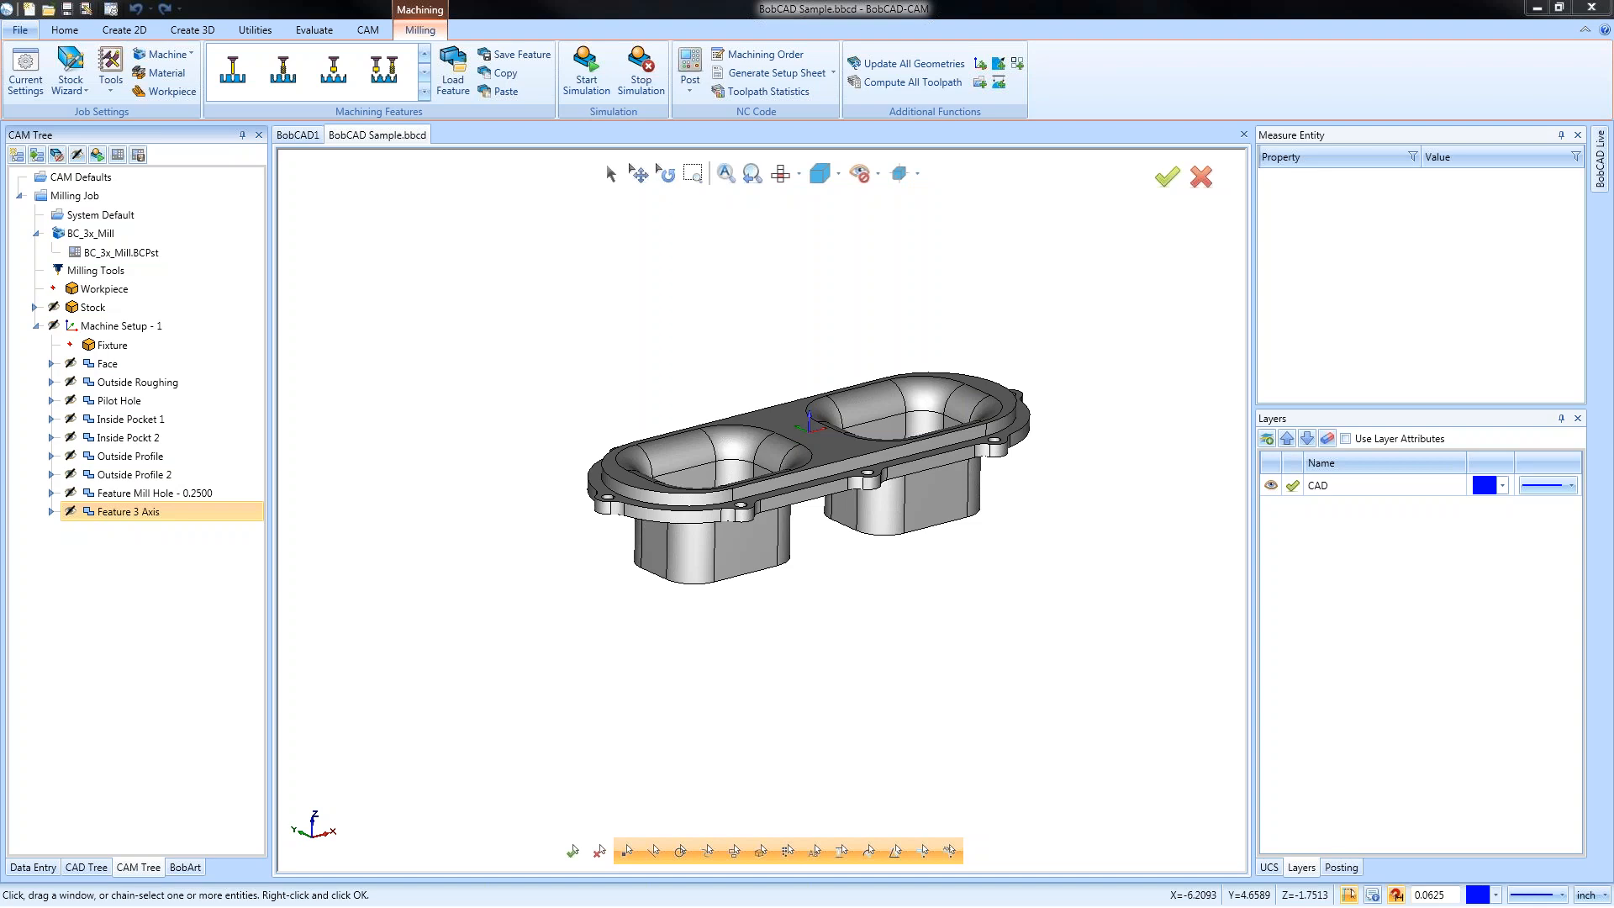
# Post the NC code for the whole milling job
pyautogui.moveTo(897, 493); pyautogui.dragTo(898, 535, button='middle')
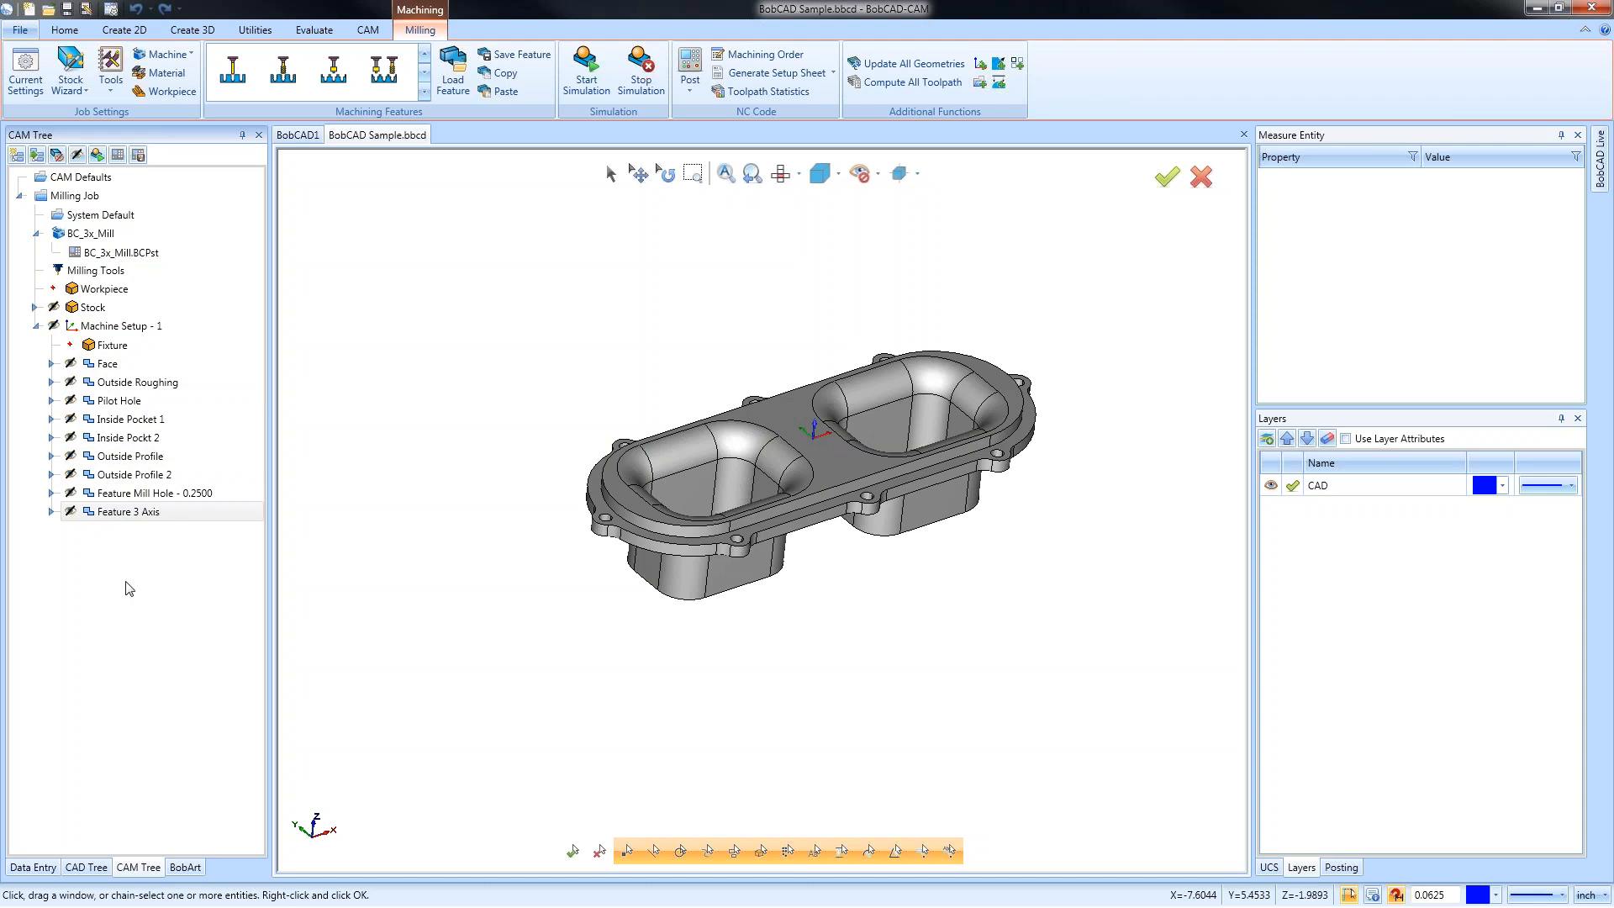
pyautogui.rightClick(91, 202)
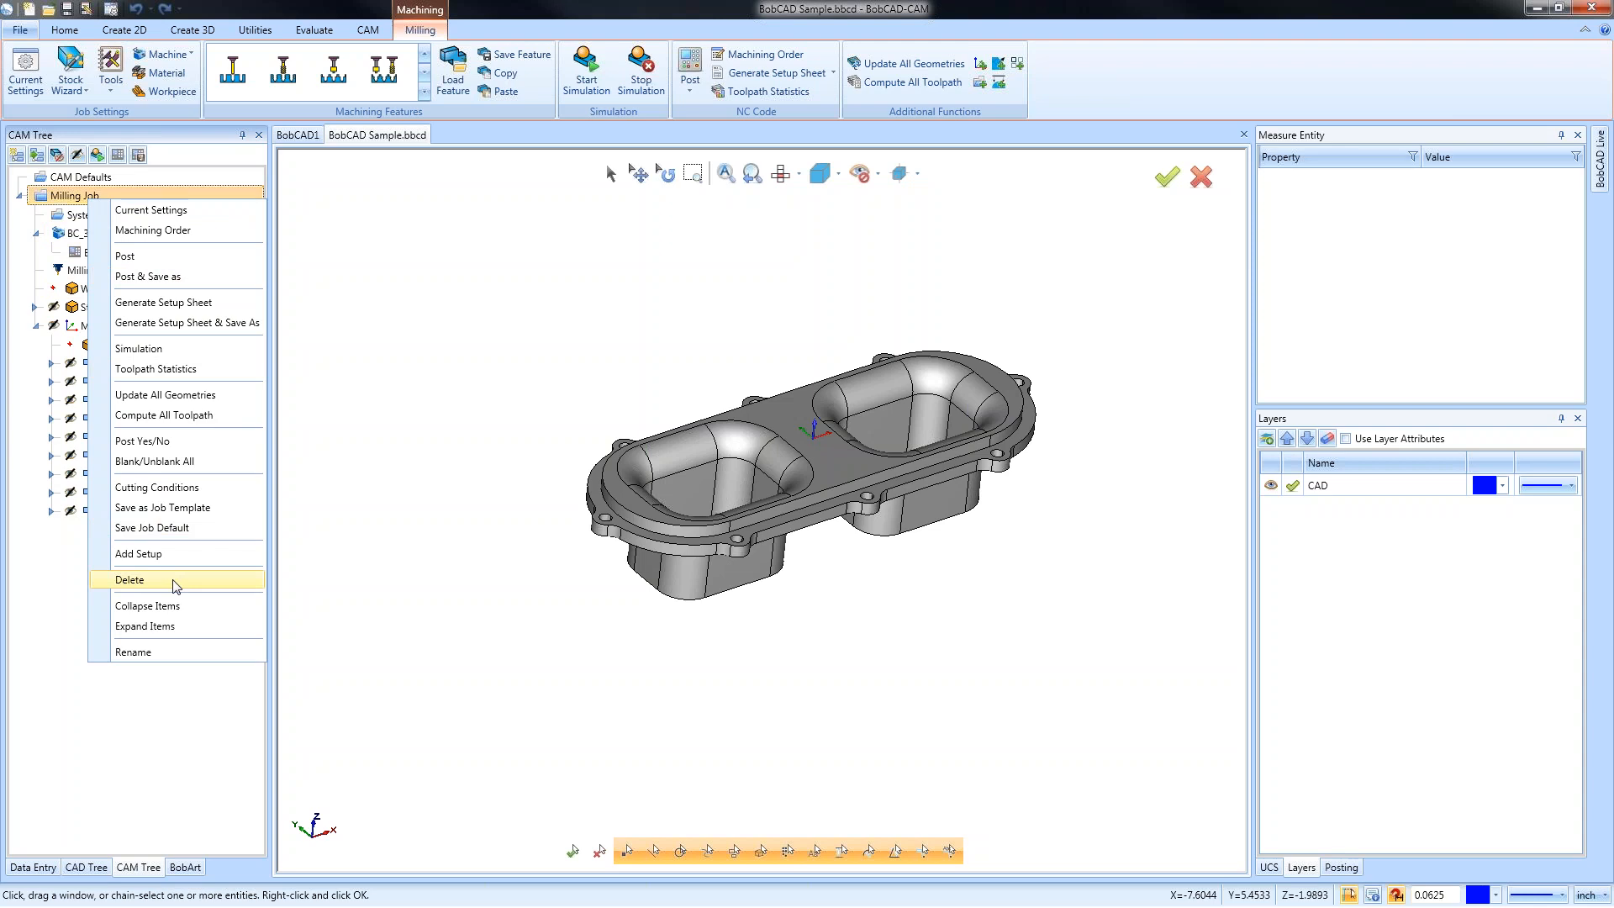
pyautogui.click(506, 360)
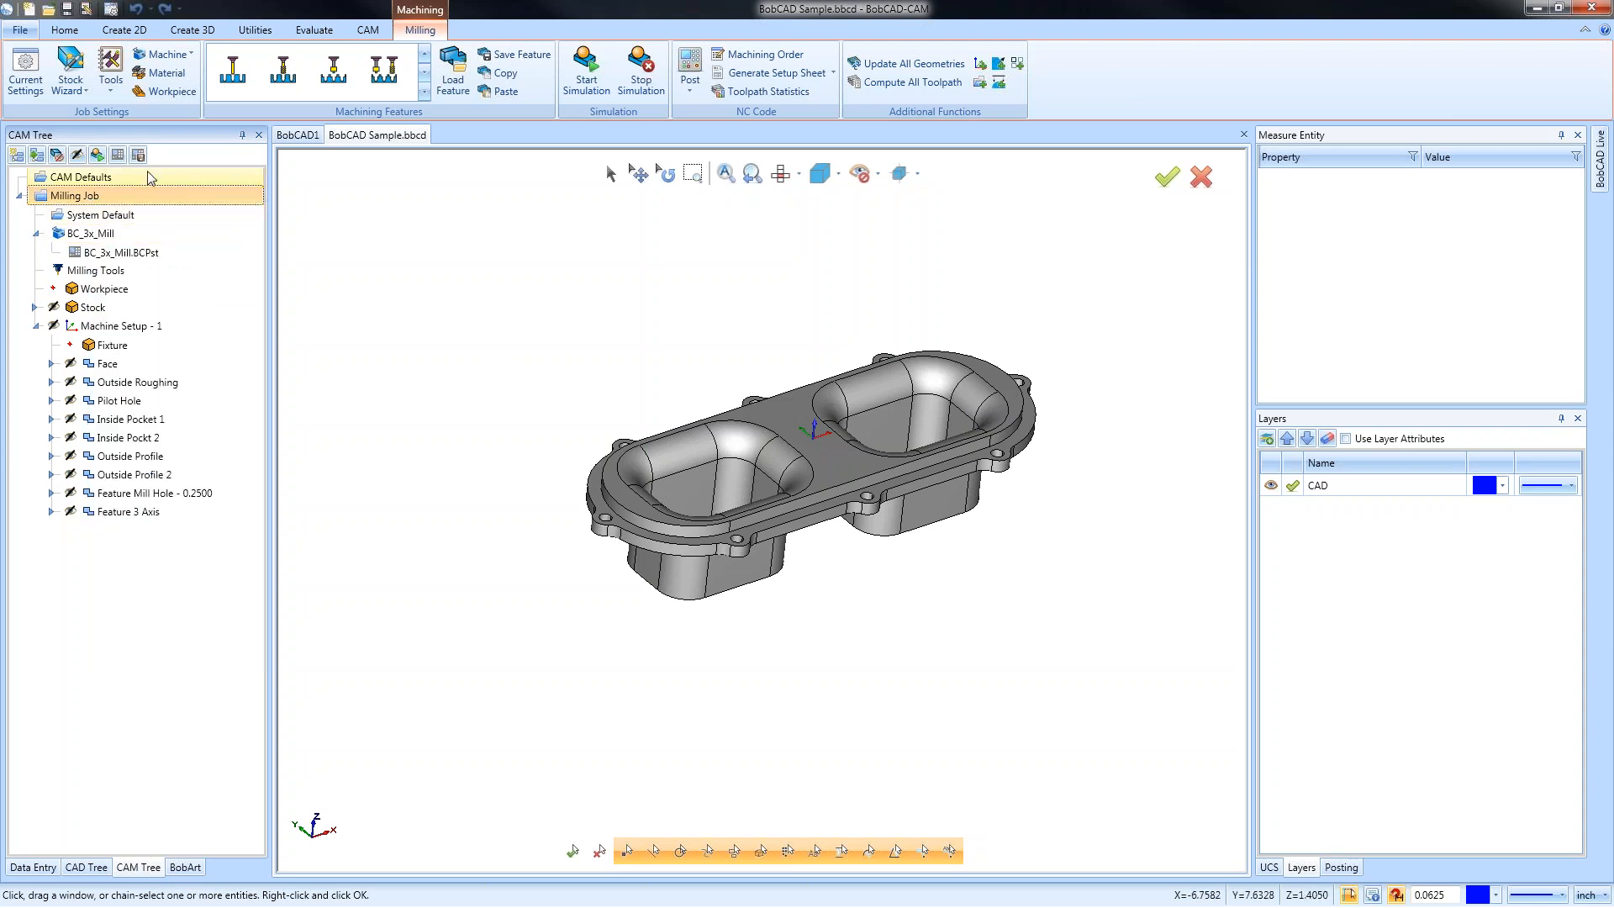
pyautogui.click(118, 155)
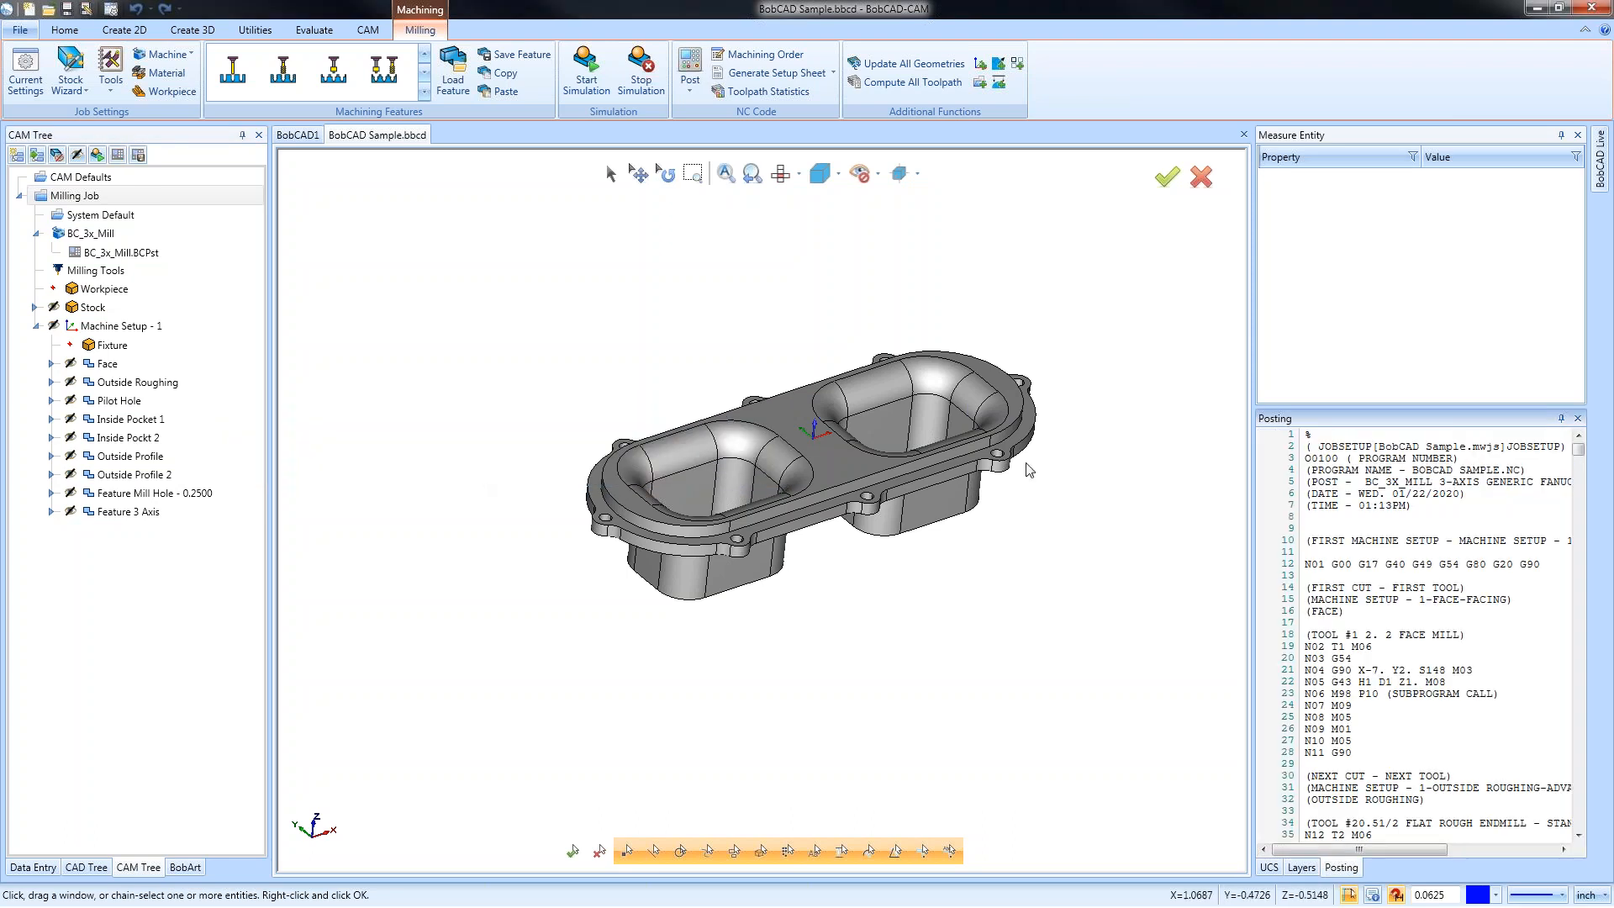
# Widen the posted code display and copy the face mill block of tool #1 through line N11
pyautogui.moveTo(1253, 421); pyautogui.dragTo(1226, 695)
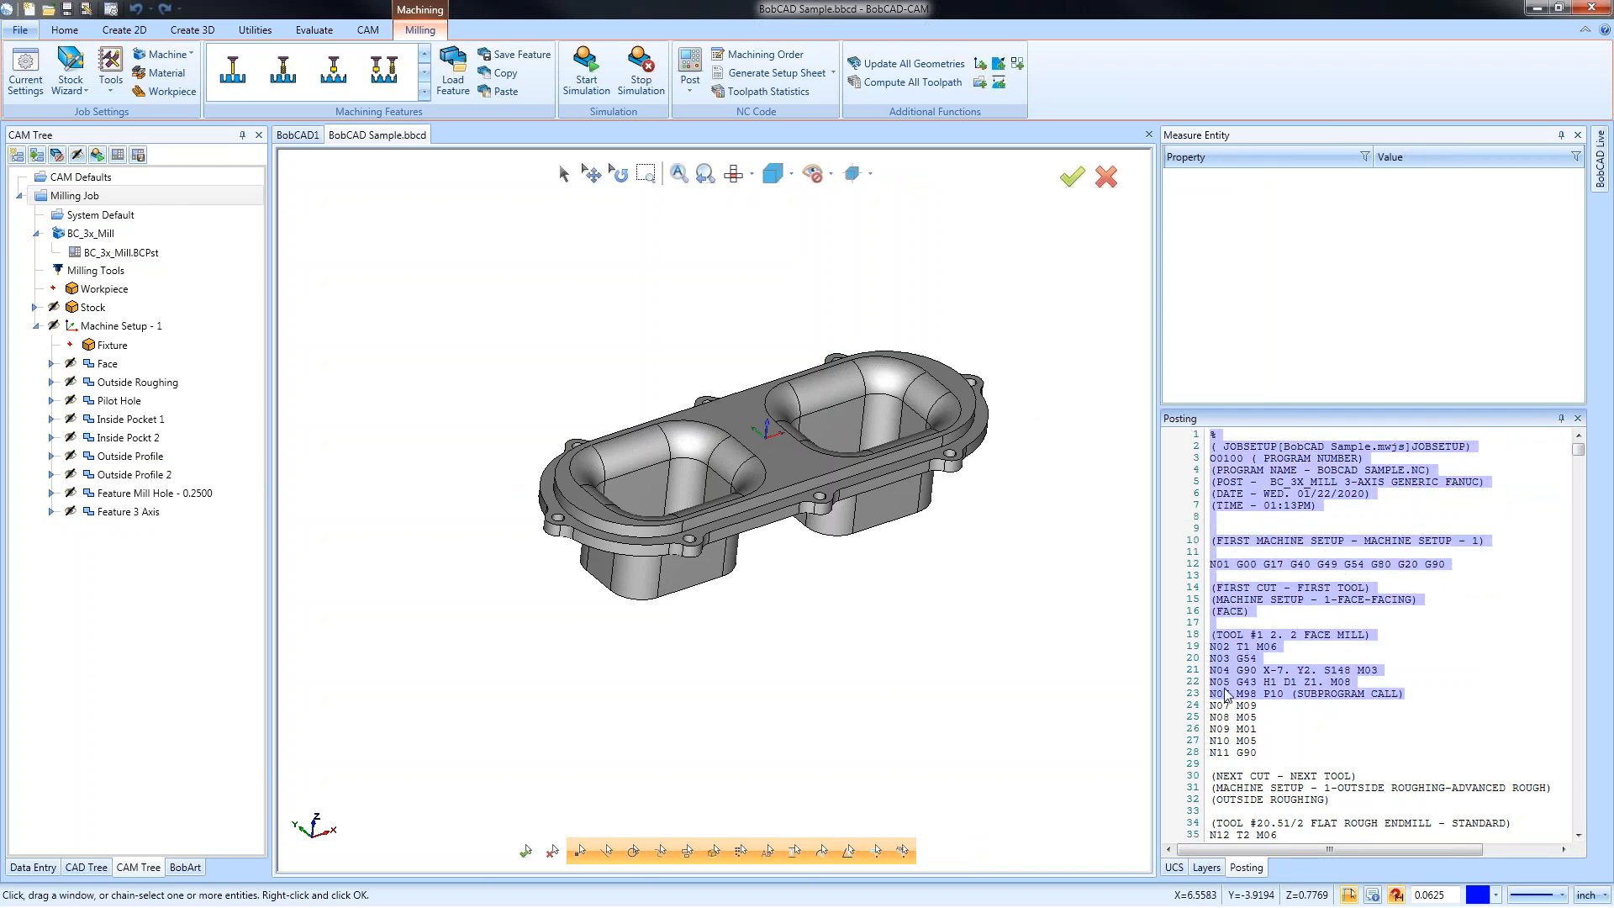
pyautogui.scroll(-2, 1226, 694)
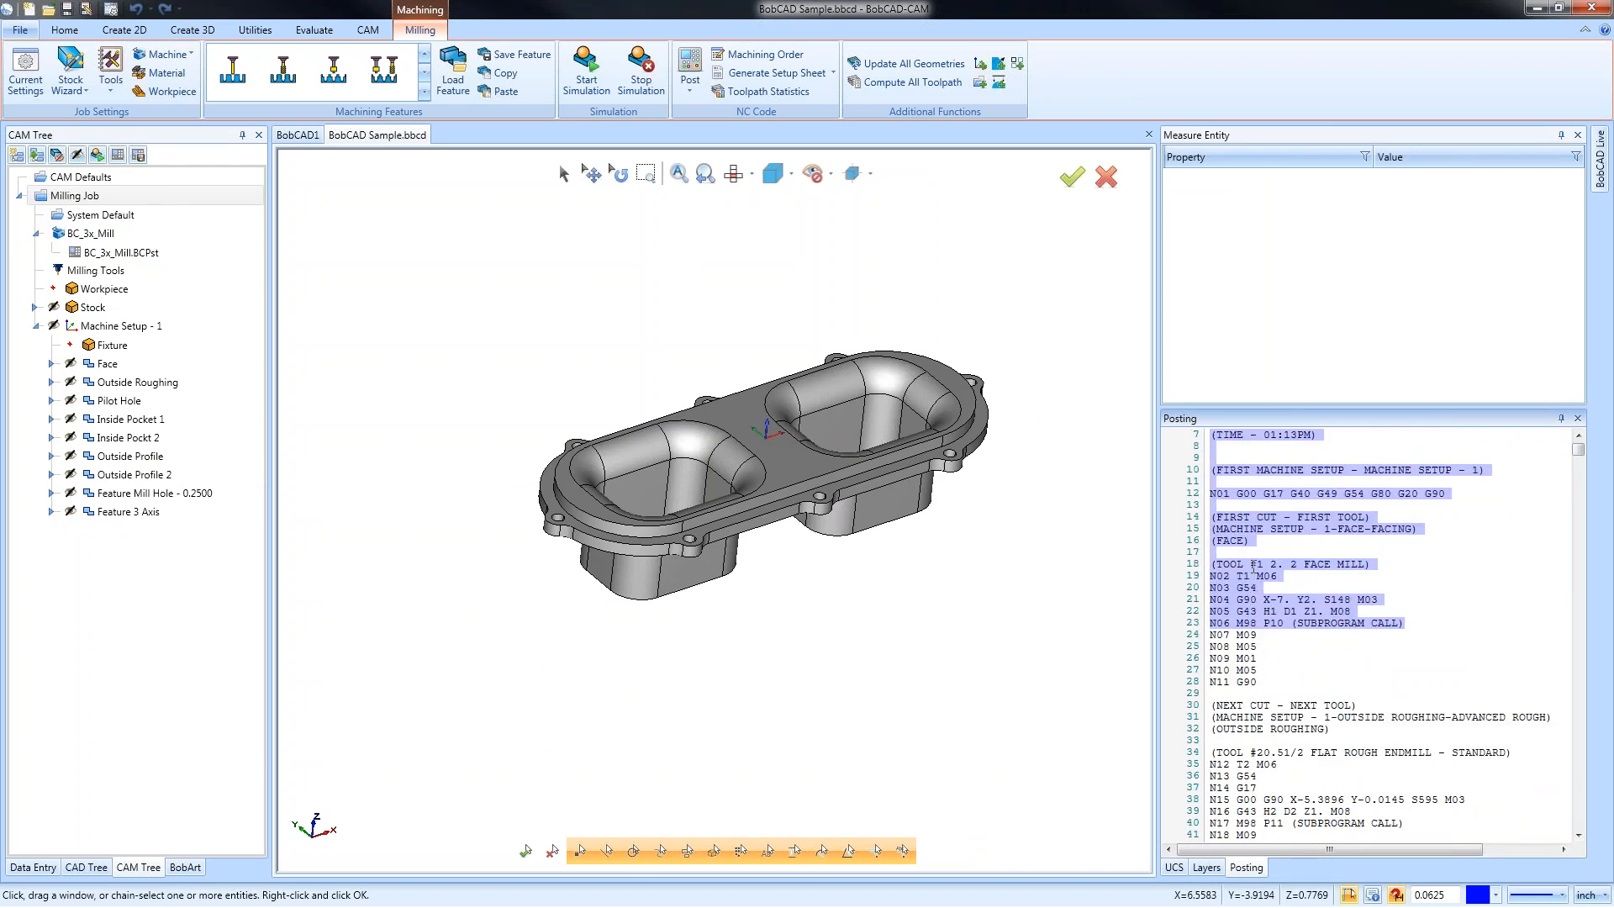
pyautogui.scroll(2, 1283, 555)
pyautogui.click(1320, 505)
pyautogui.scroll(-2, 1279, 611)
pyautogui.moveTo(1220, 564); pyautogui.dragTo(1326, 691)
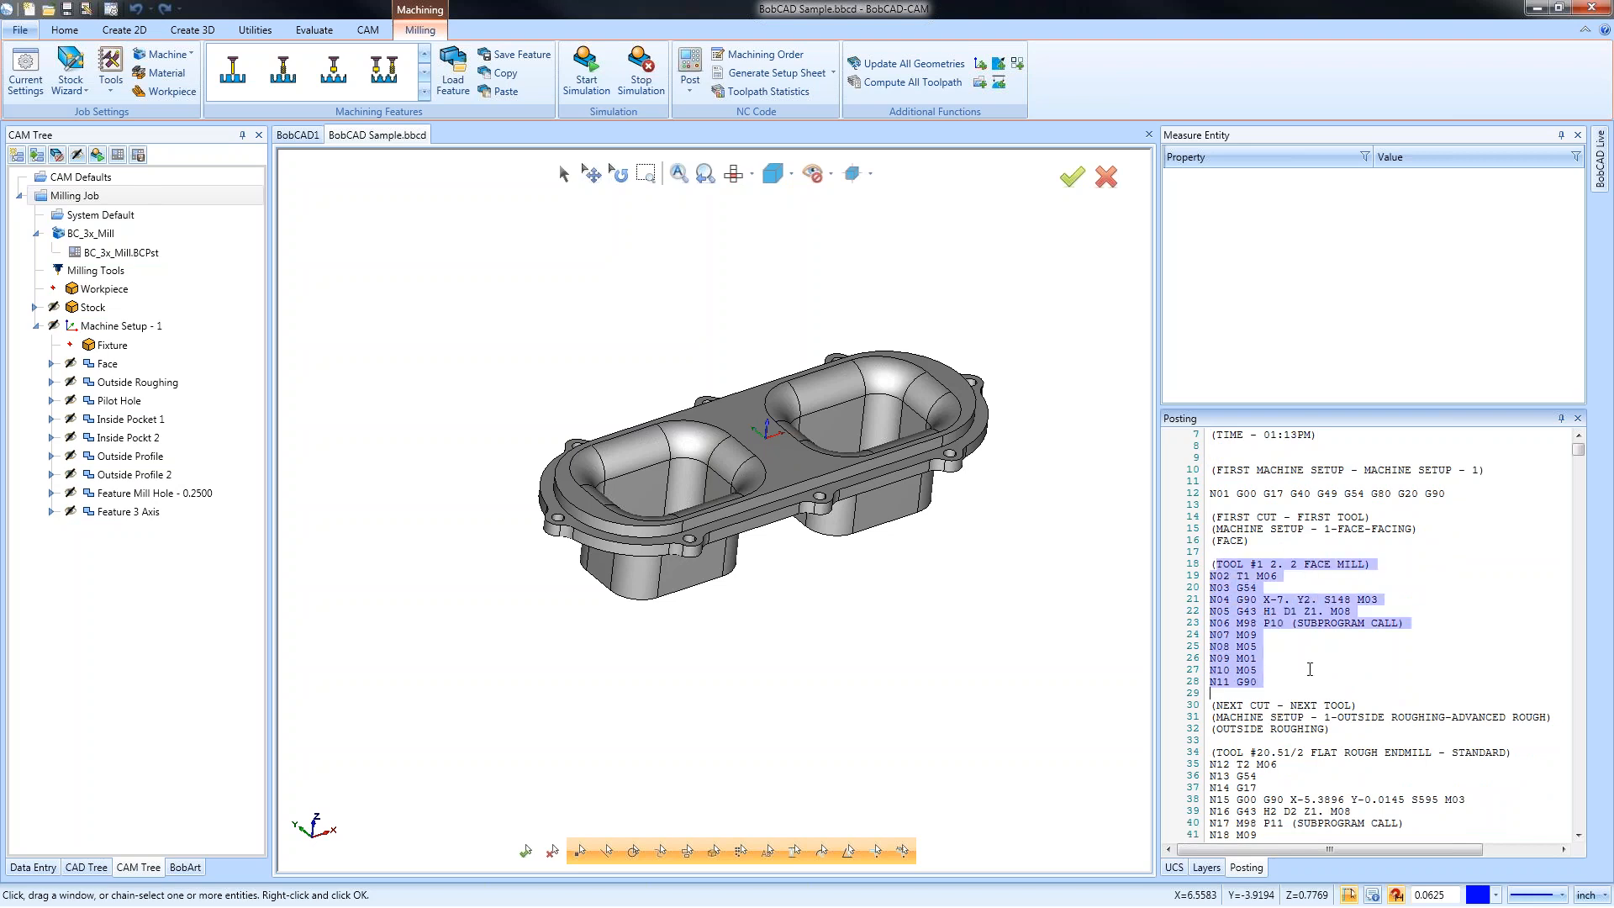
pyautogui.rightClick(1310, 669)
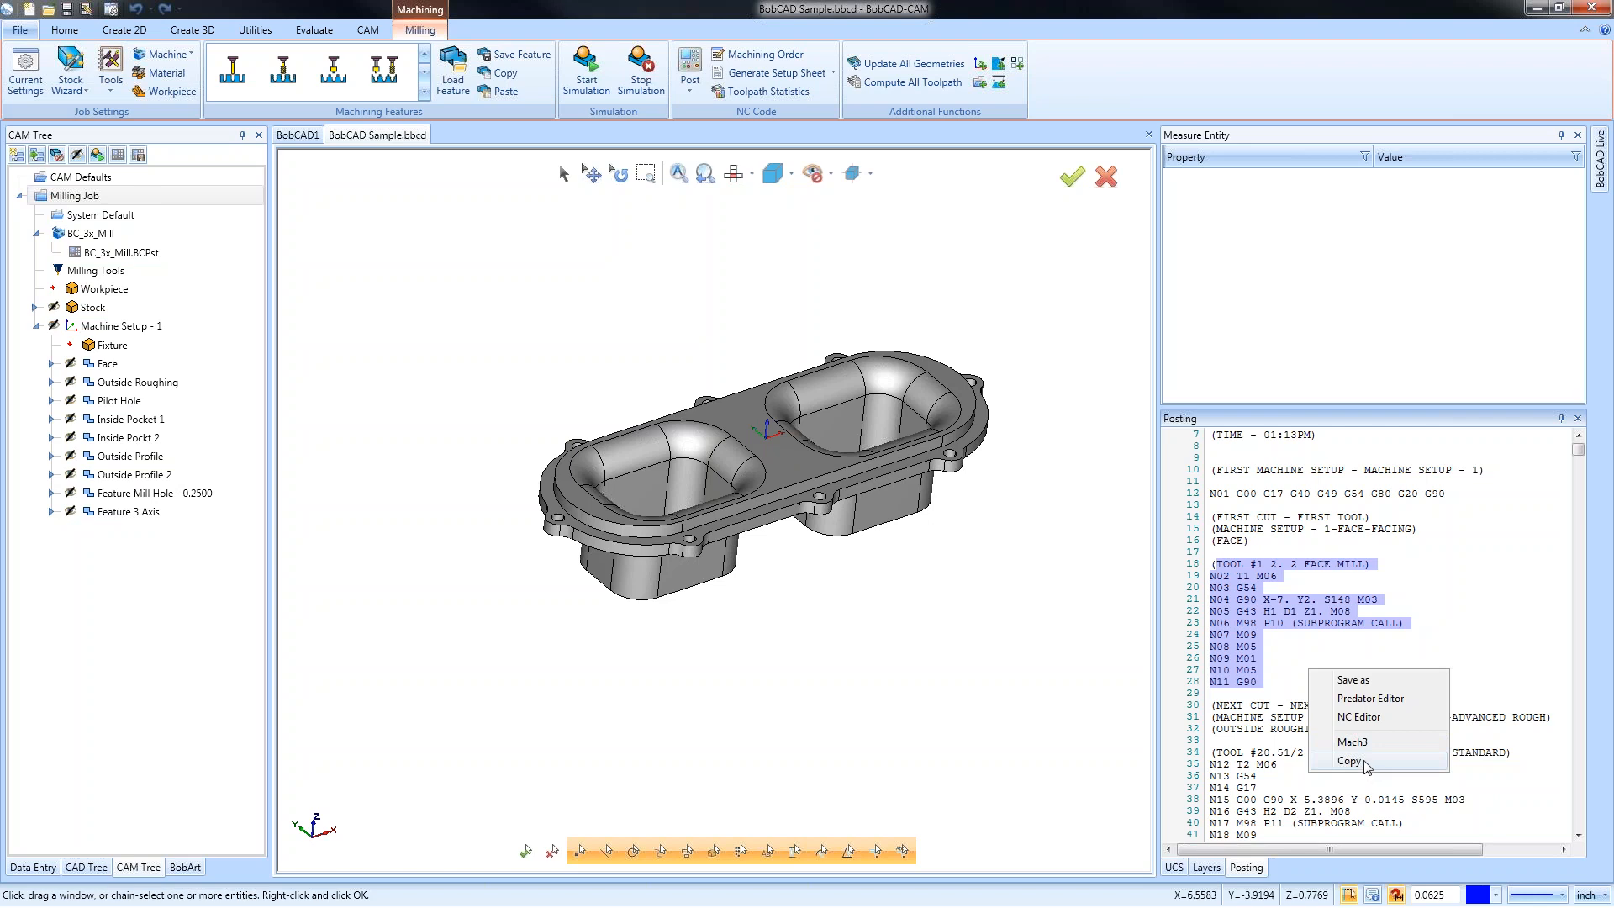
pyautogui.click(1353, 761)
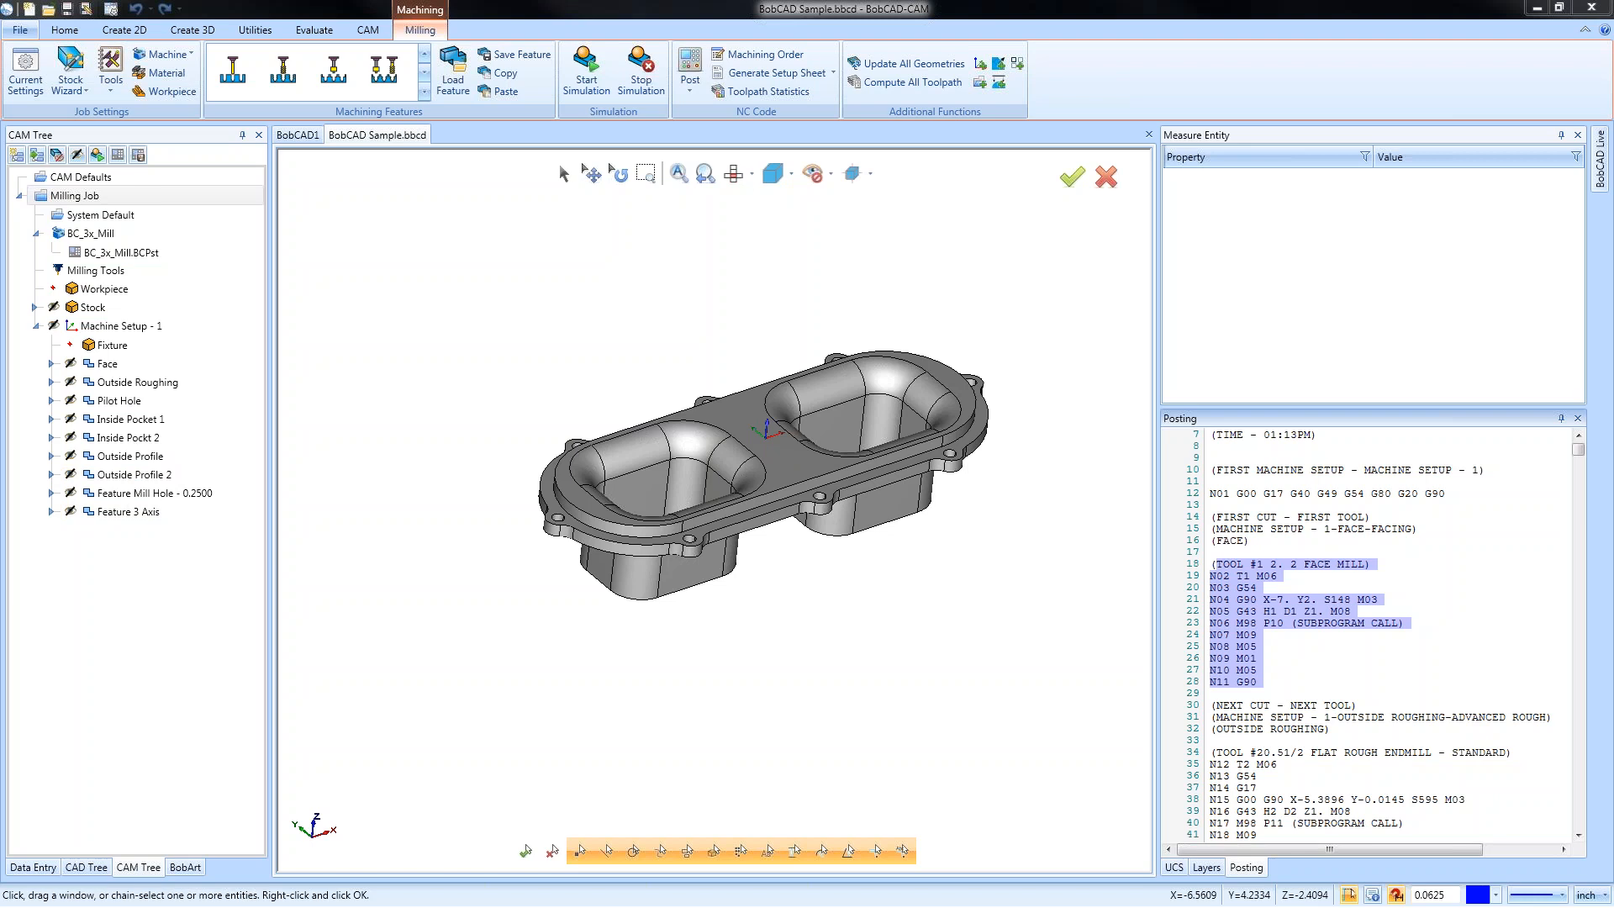
# Inspect the Pilot Hole feature's Center Drill tool data with system feeds and speeds turned off, and discard the edit
pyautogui.click(52, 401)
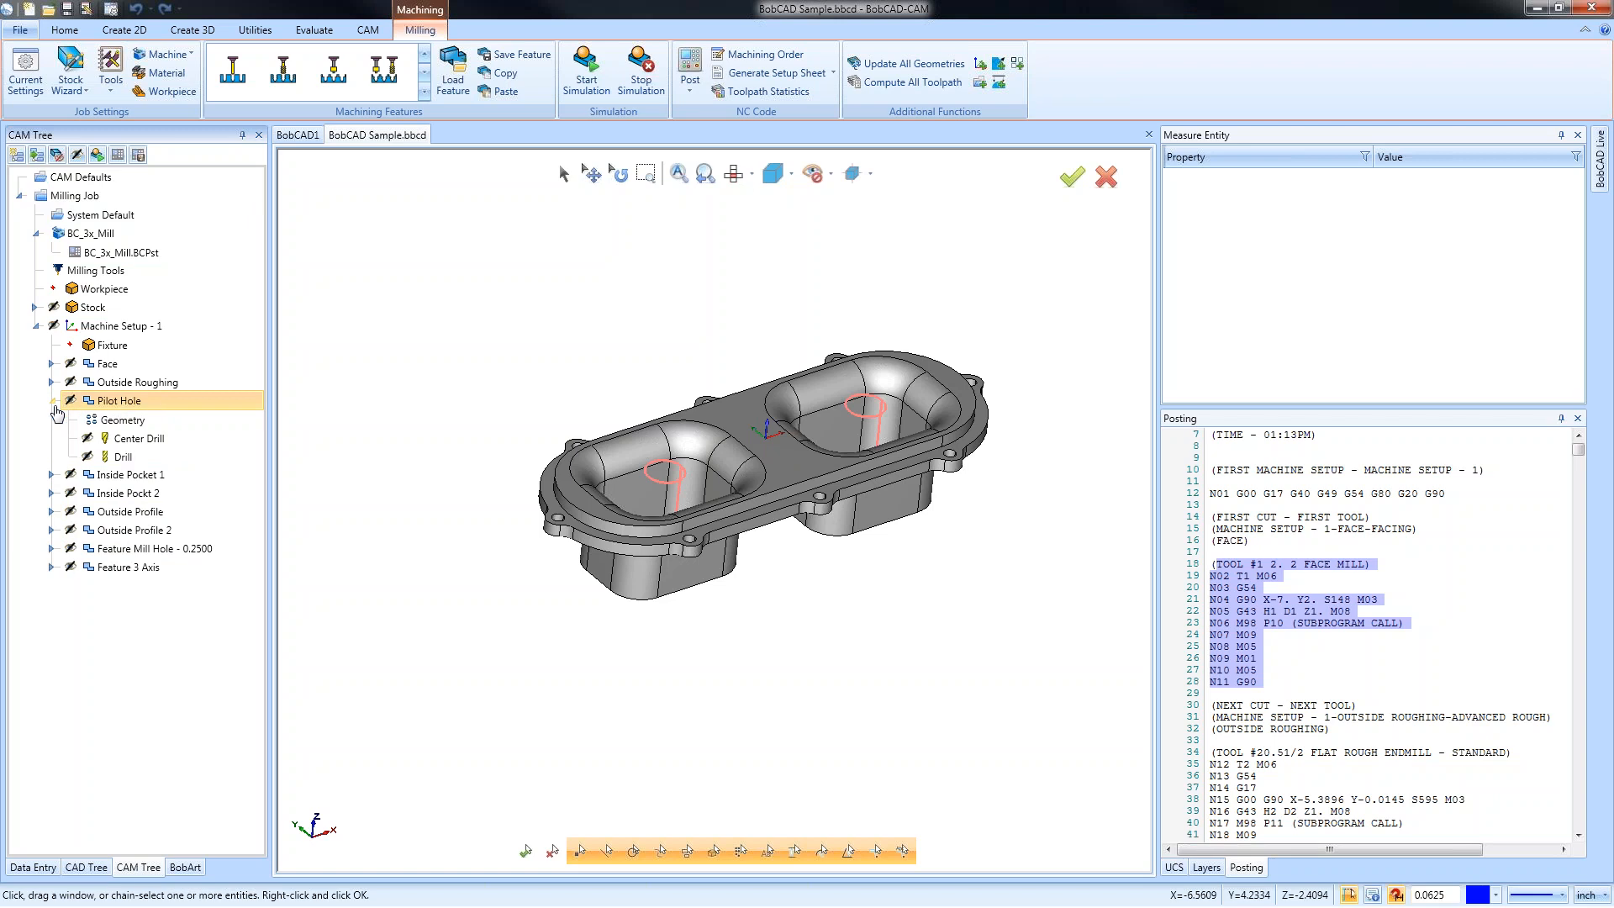
pyautogui.rightClick(113, 400)
pyautogui.click(177, 318)
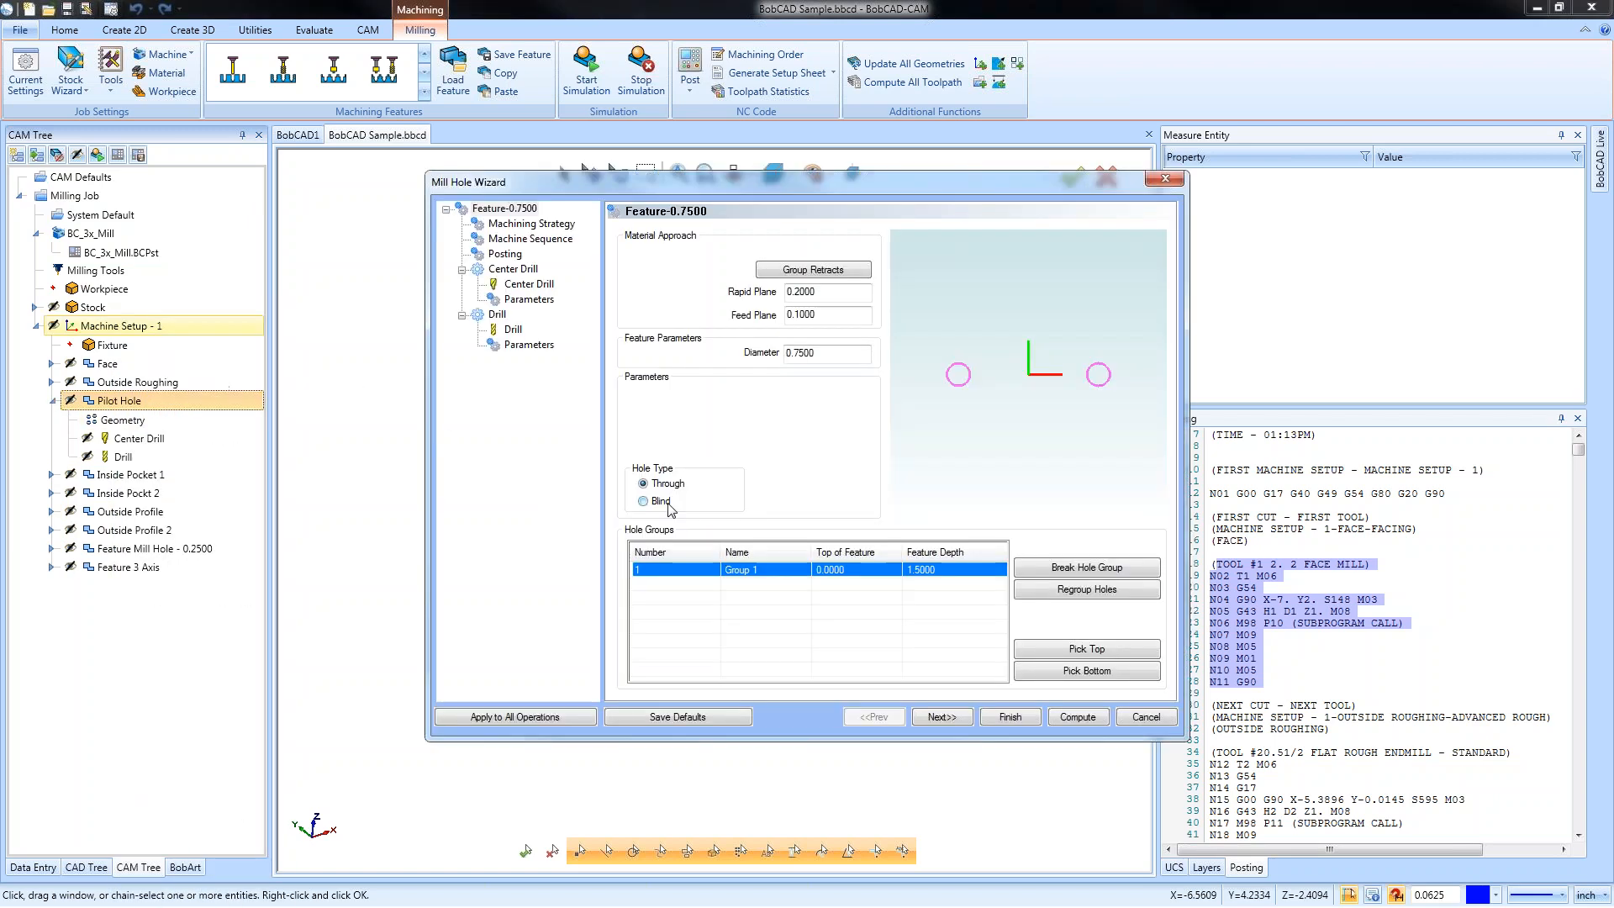
pyautogui.click(528, 284)
pyautogui.click(918, 509)
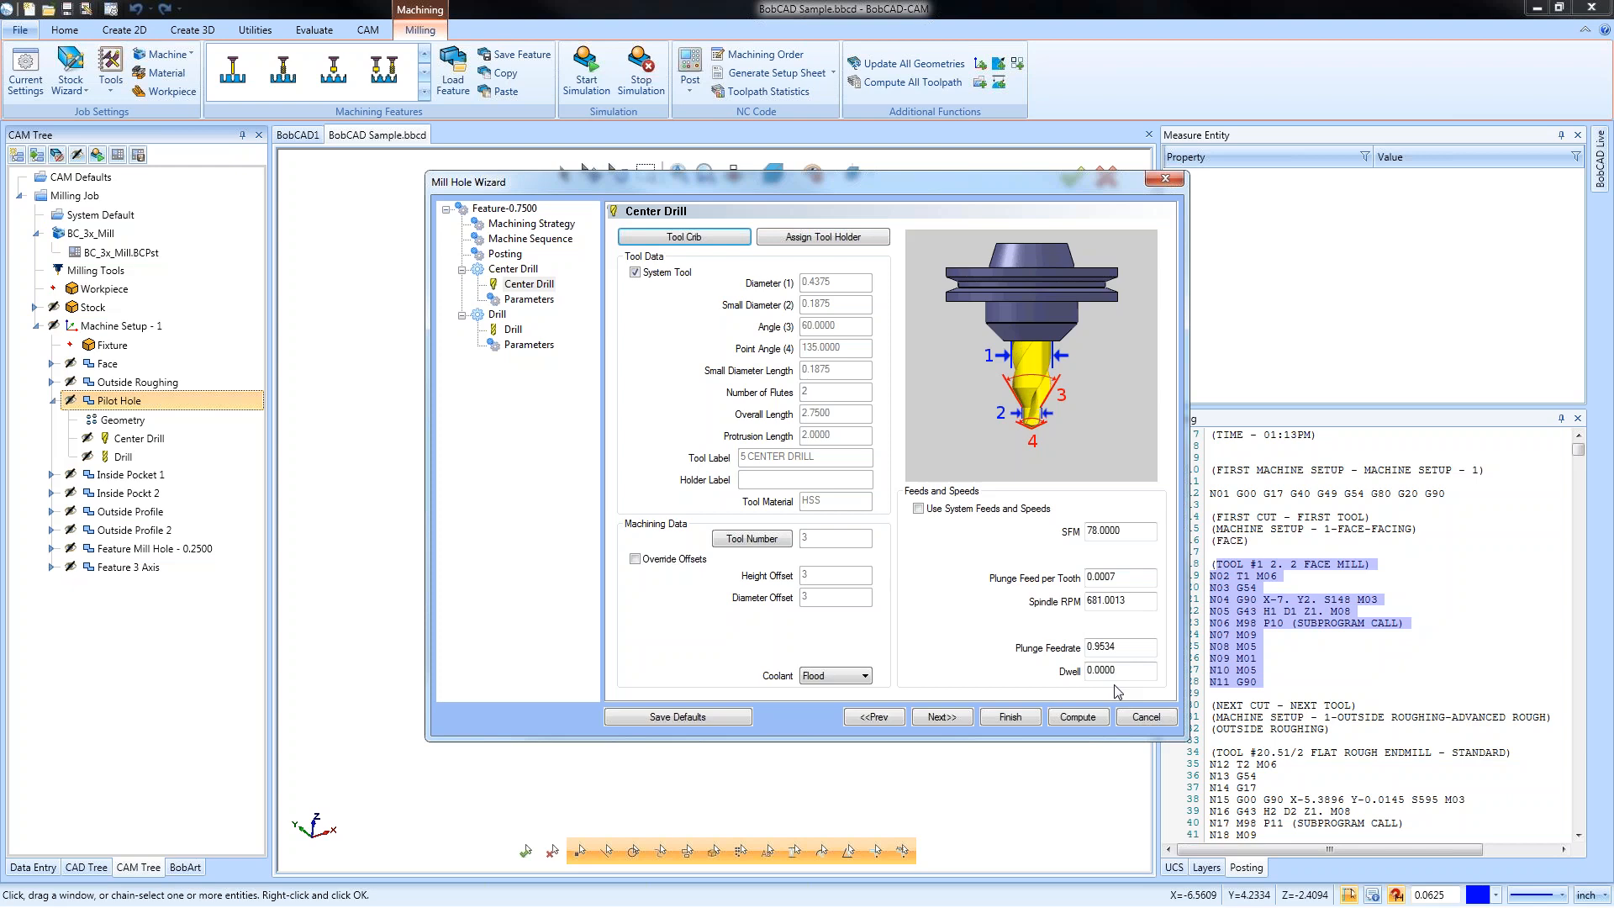
pyautogui.click(1146, 718)
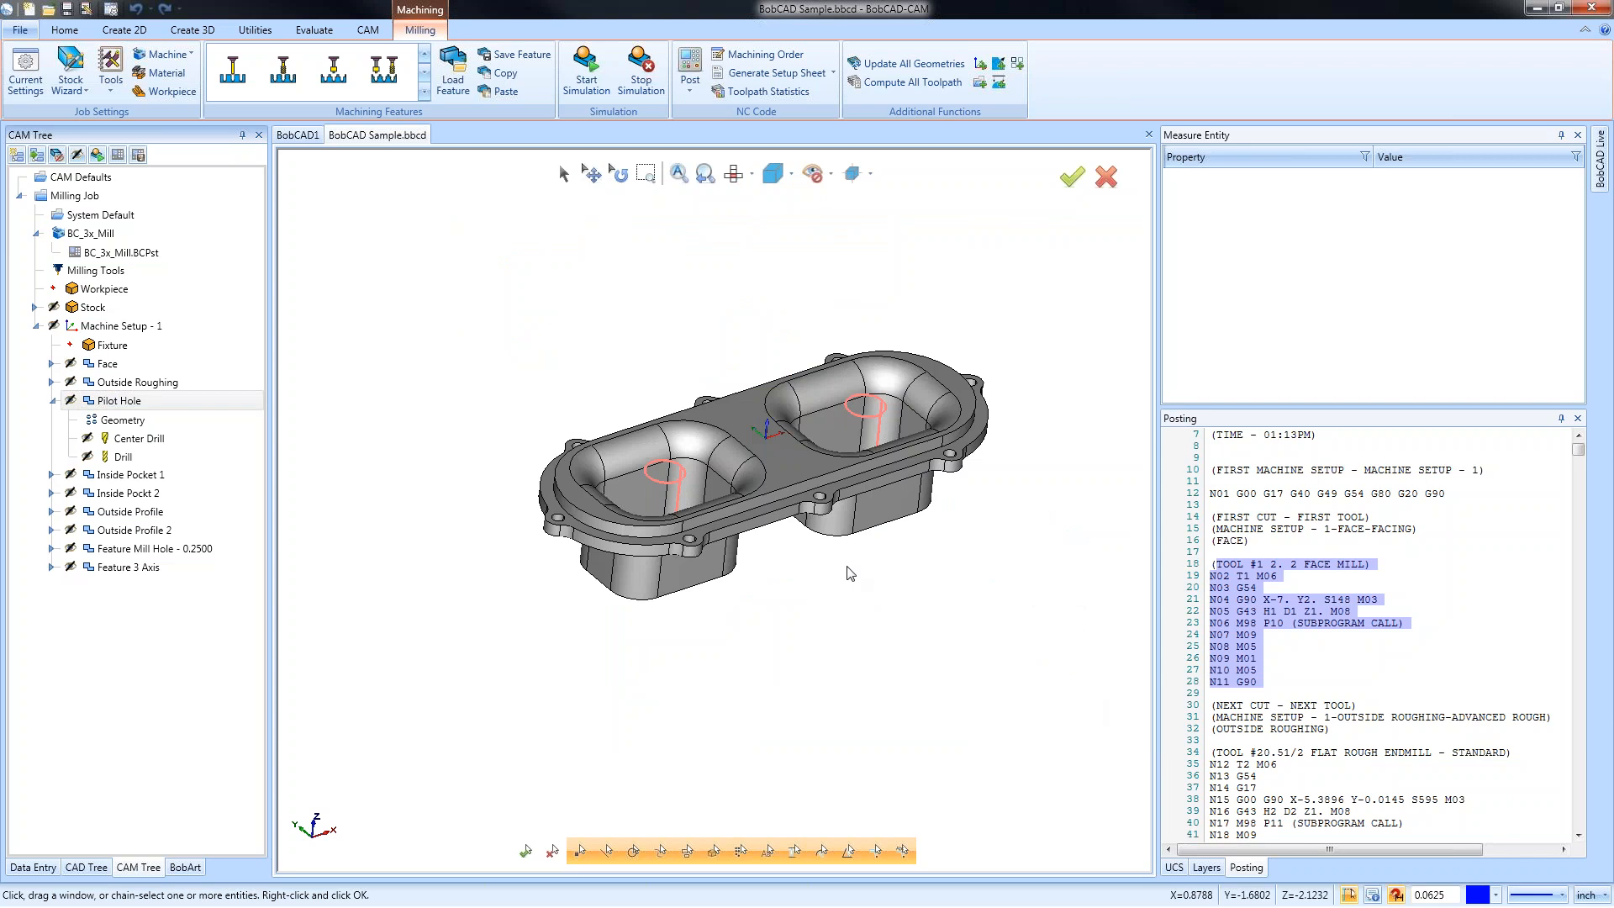
# Copy the complete tool #1 face mill block again, from its tool comment through N11 G90
pyautogui.click(1217, 561)
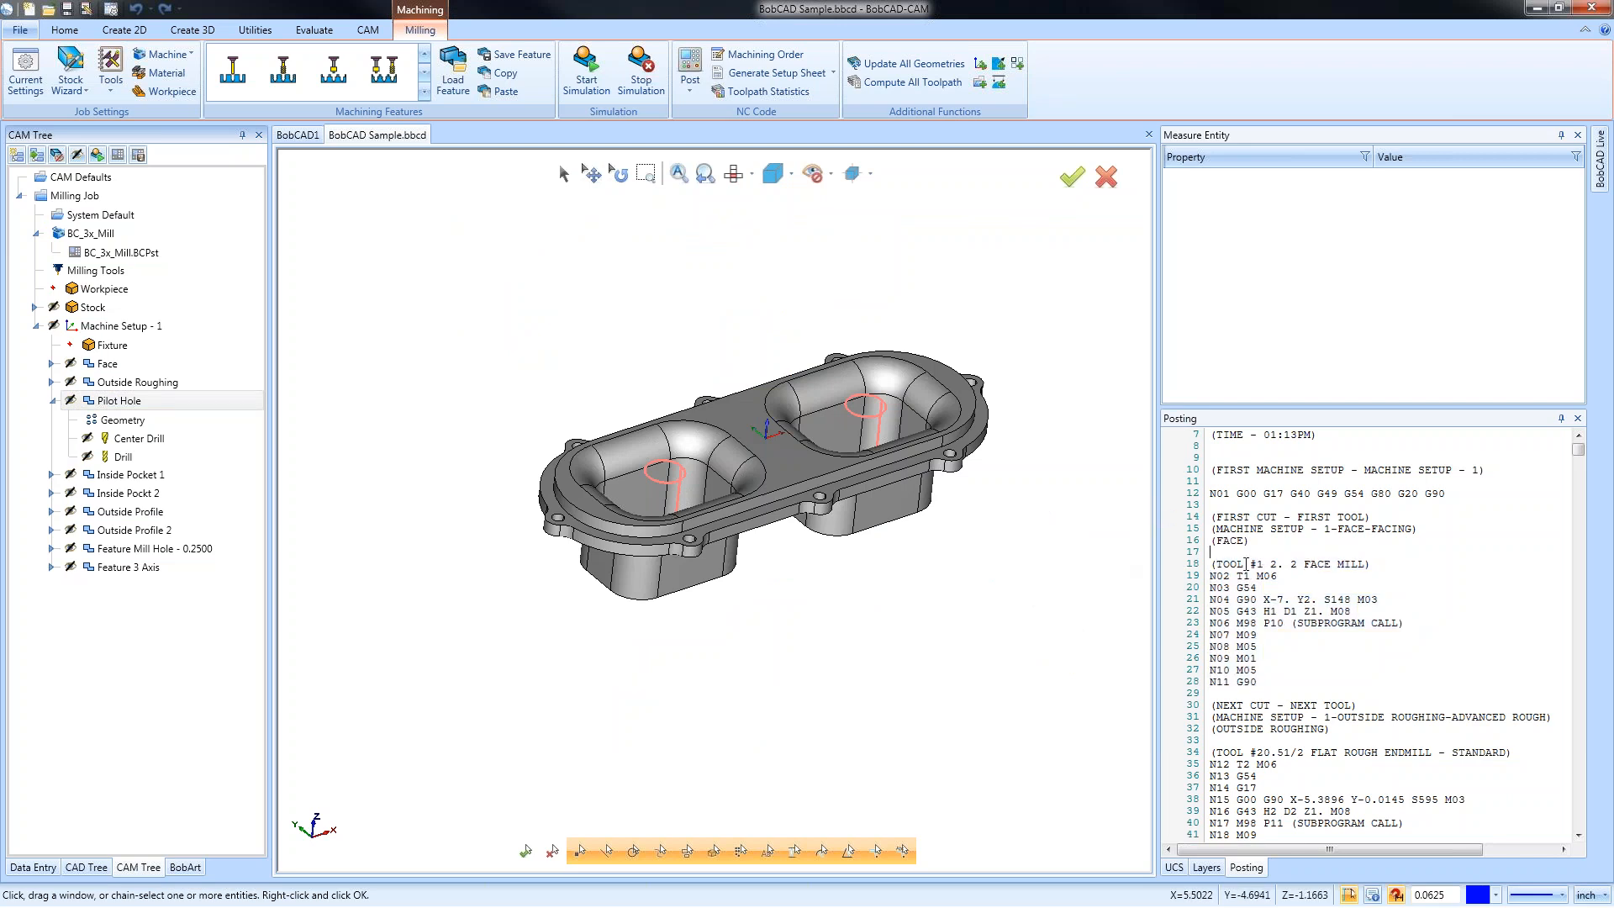
pyautogui.moveTo(1218, 562); pyautogui.dragTo(1273, 681)
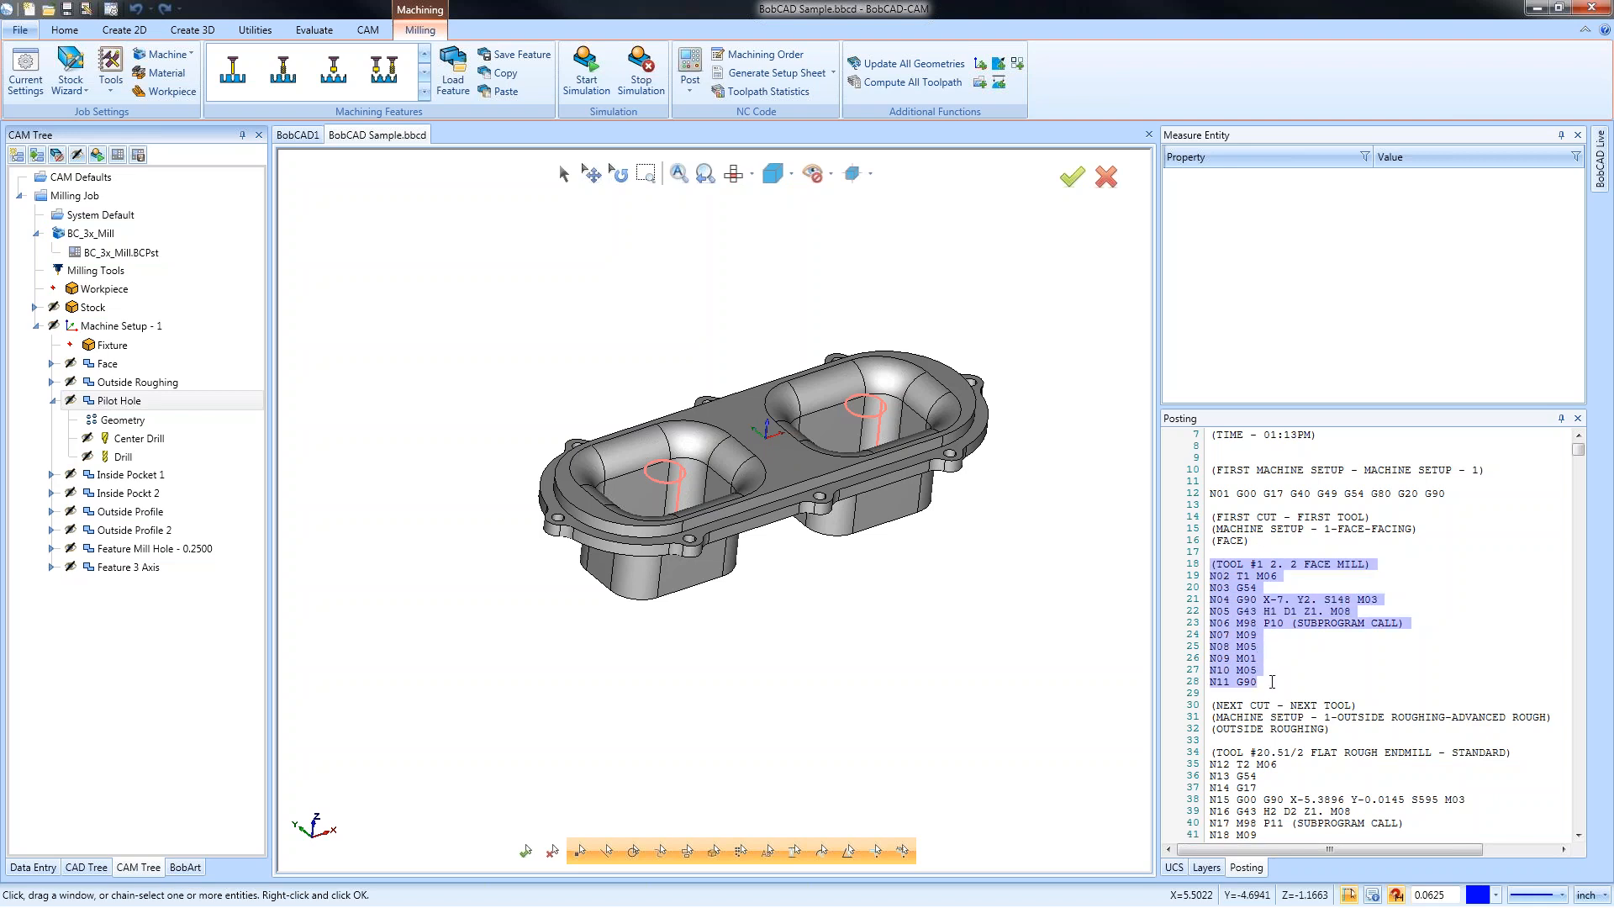
pyautogui.rightClick(1288, 656)
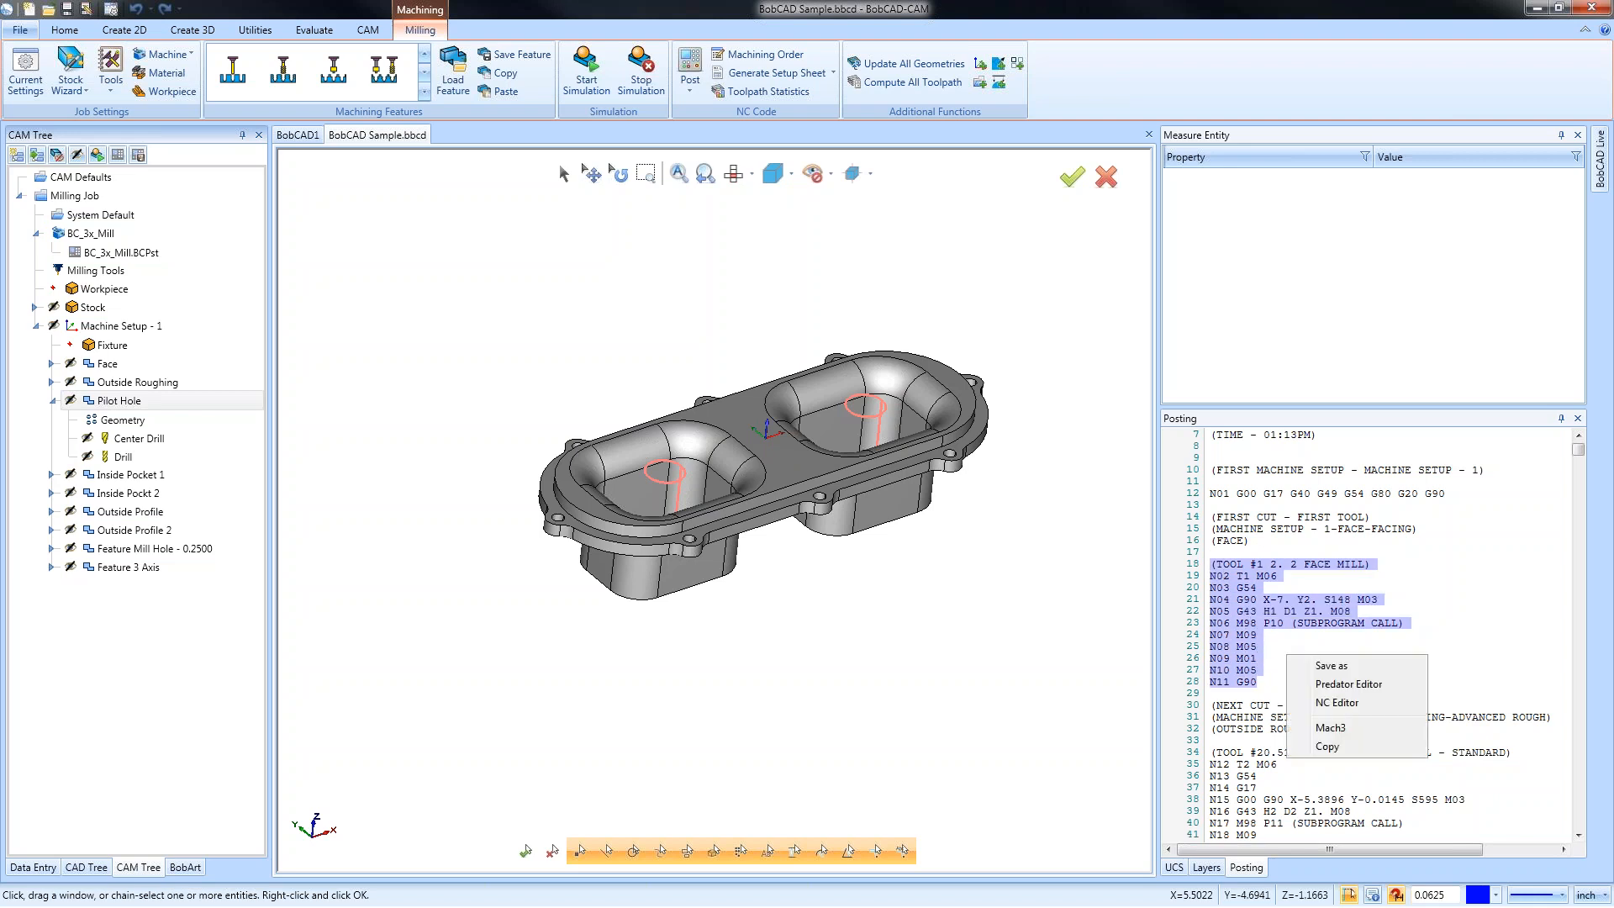
pyautogui.click(1356, 747)
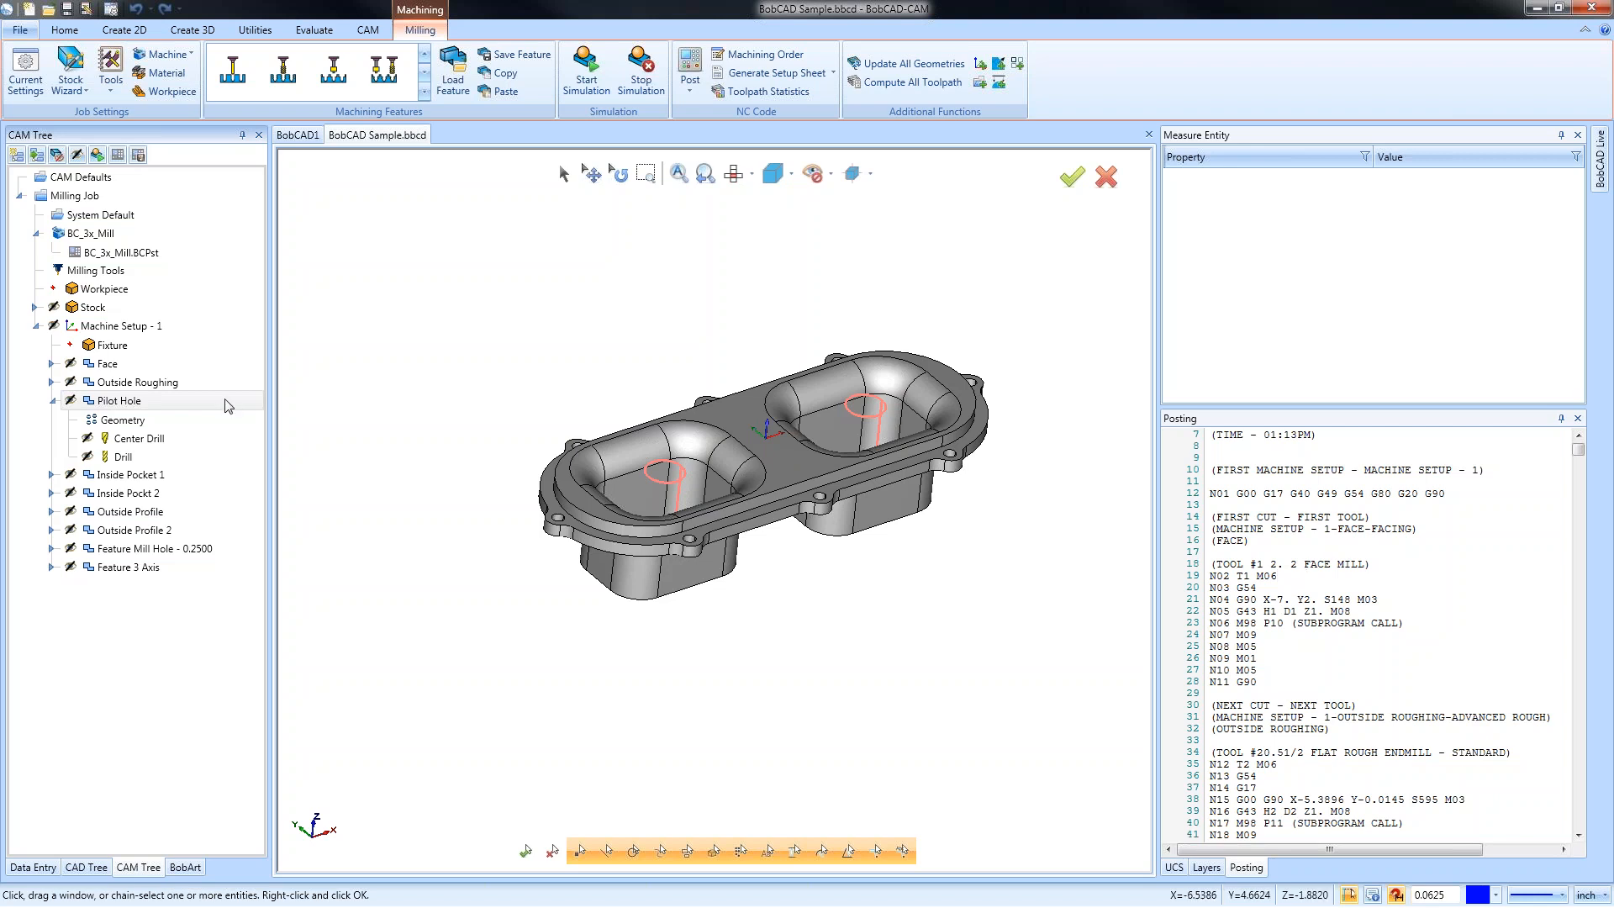
pyautogui.rightClick(80, 198)
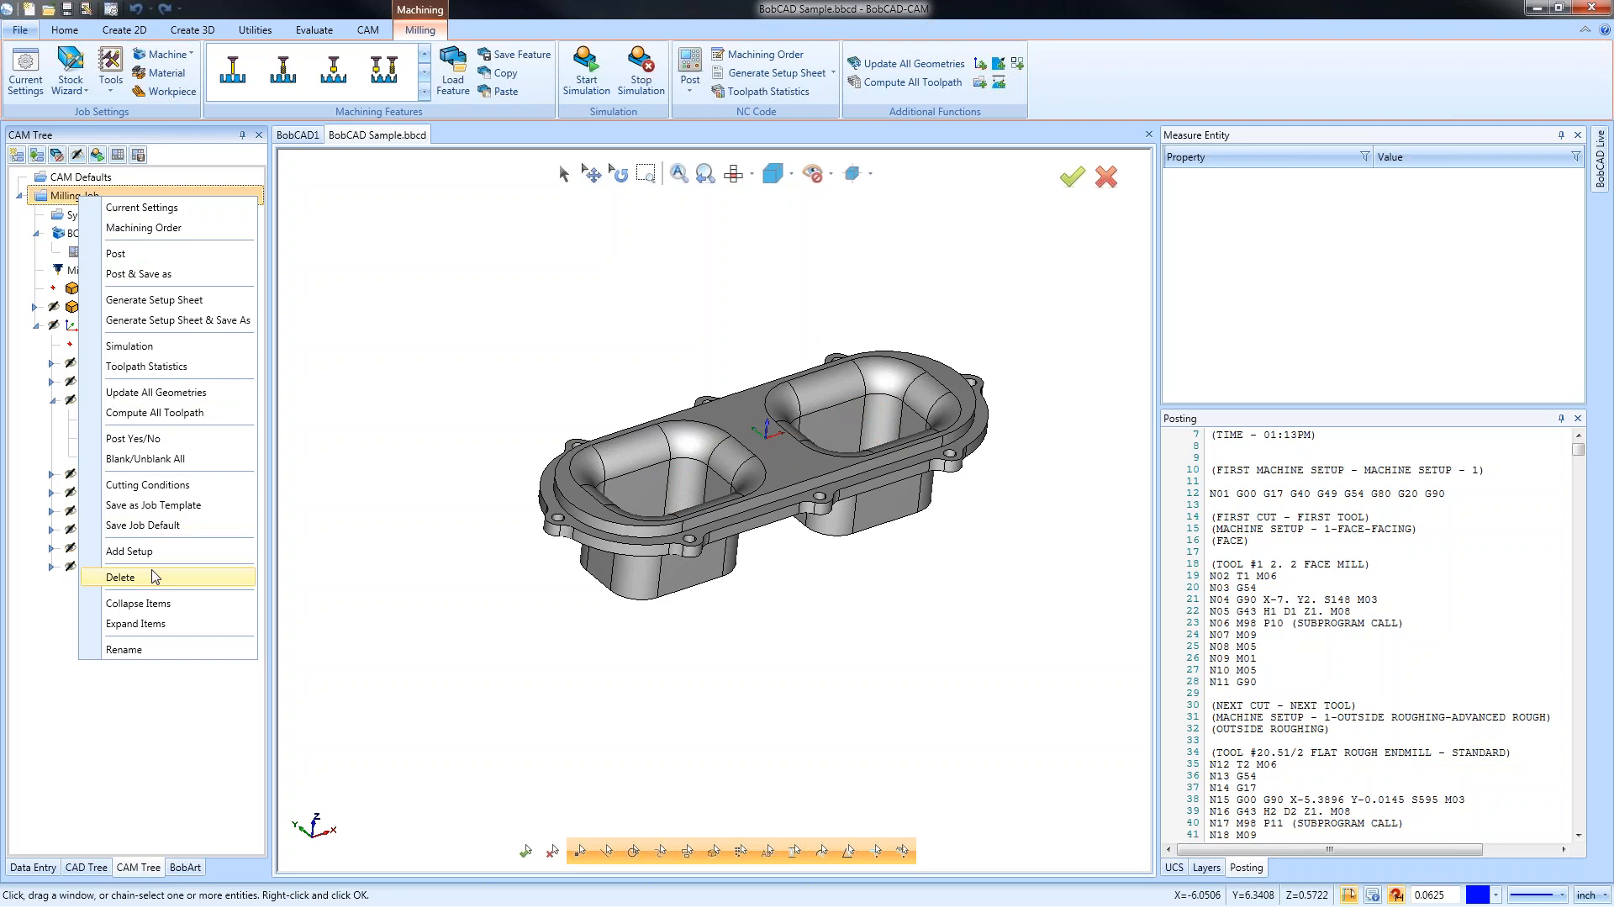
pyautogui.click(450, 392)
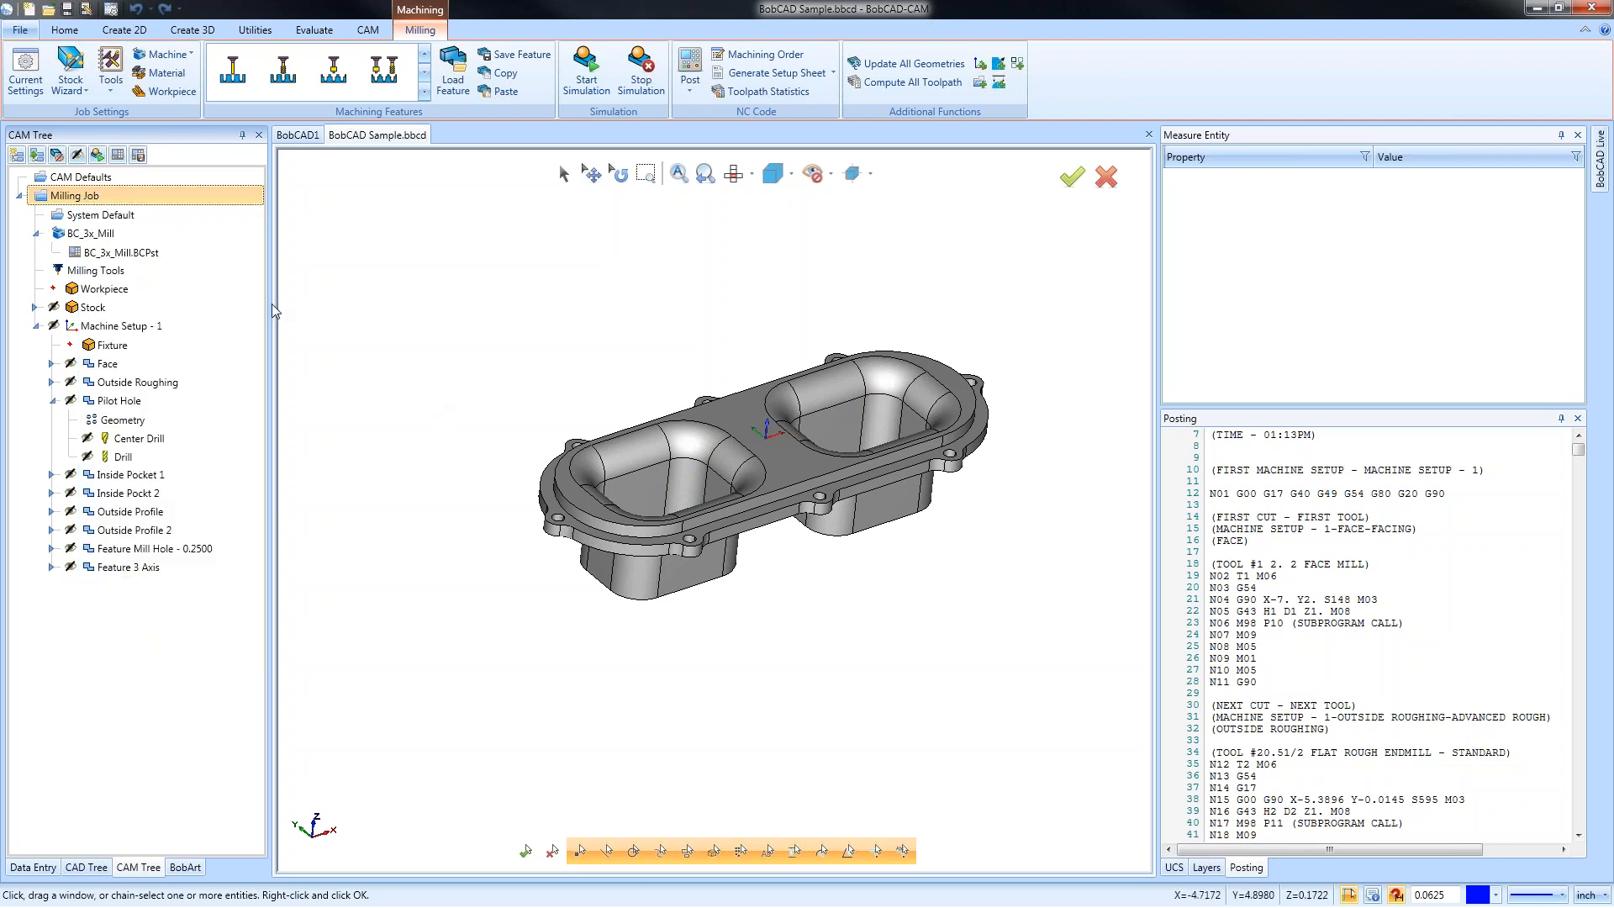
# Collapse the Pilot Hole feature and open the Face feature's settings to examine its Facing patterns
pyautogui.click(51, 402)
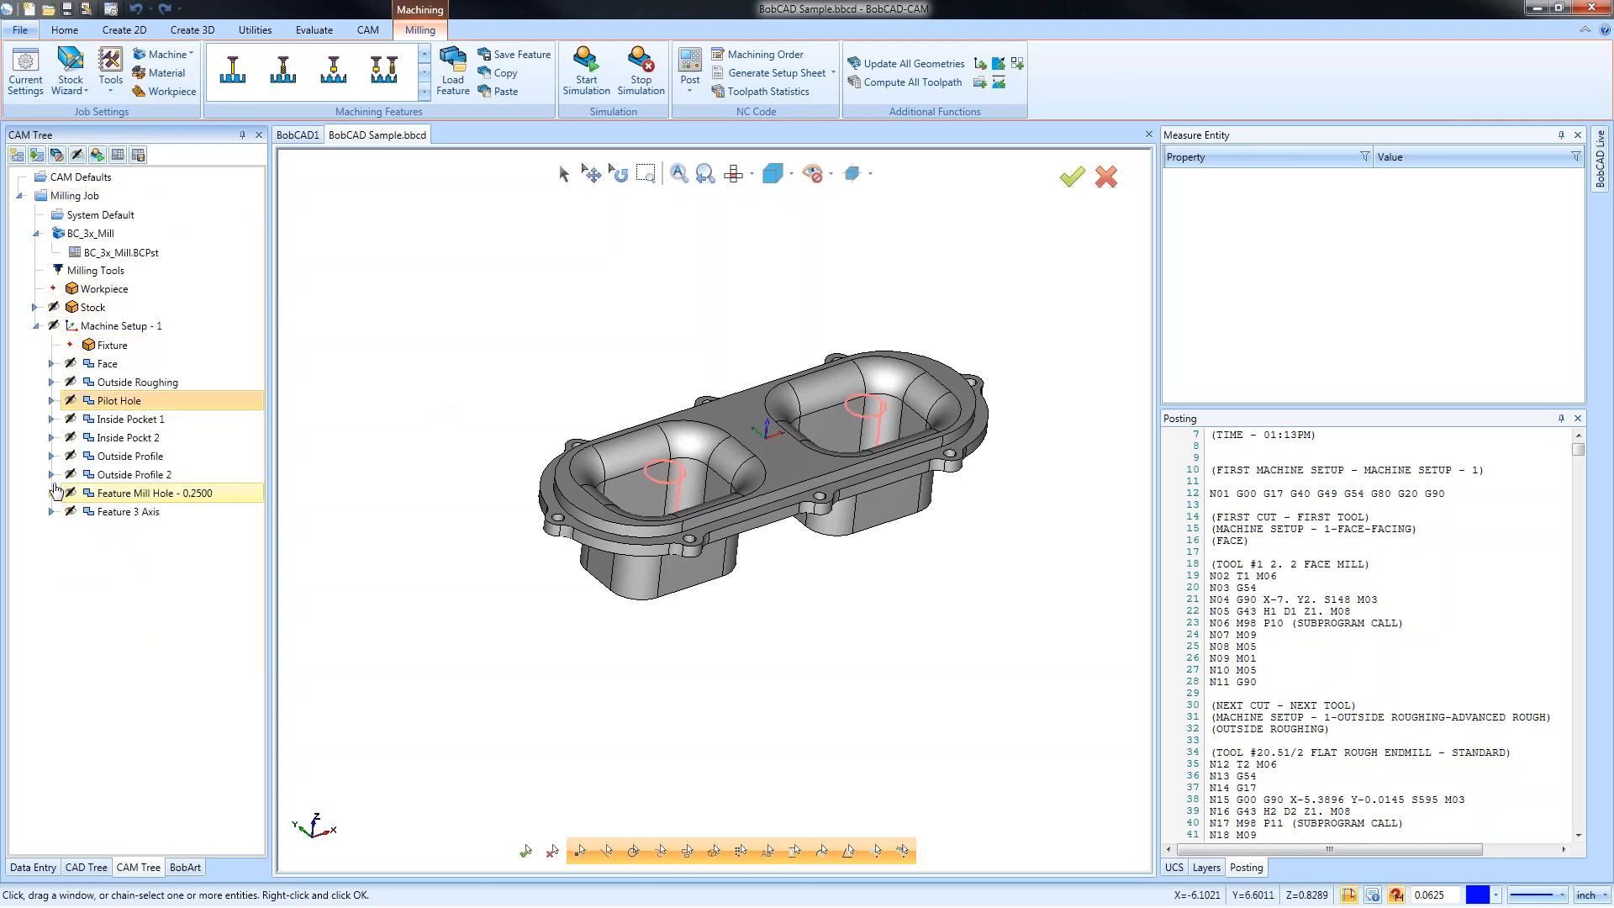
pyautogui.click(53, 367)
pyautogui.rightClick(126, 364)
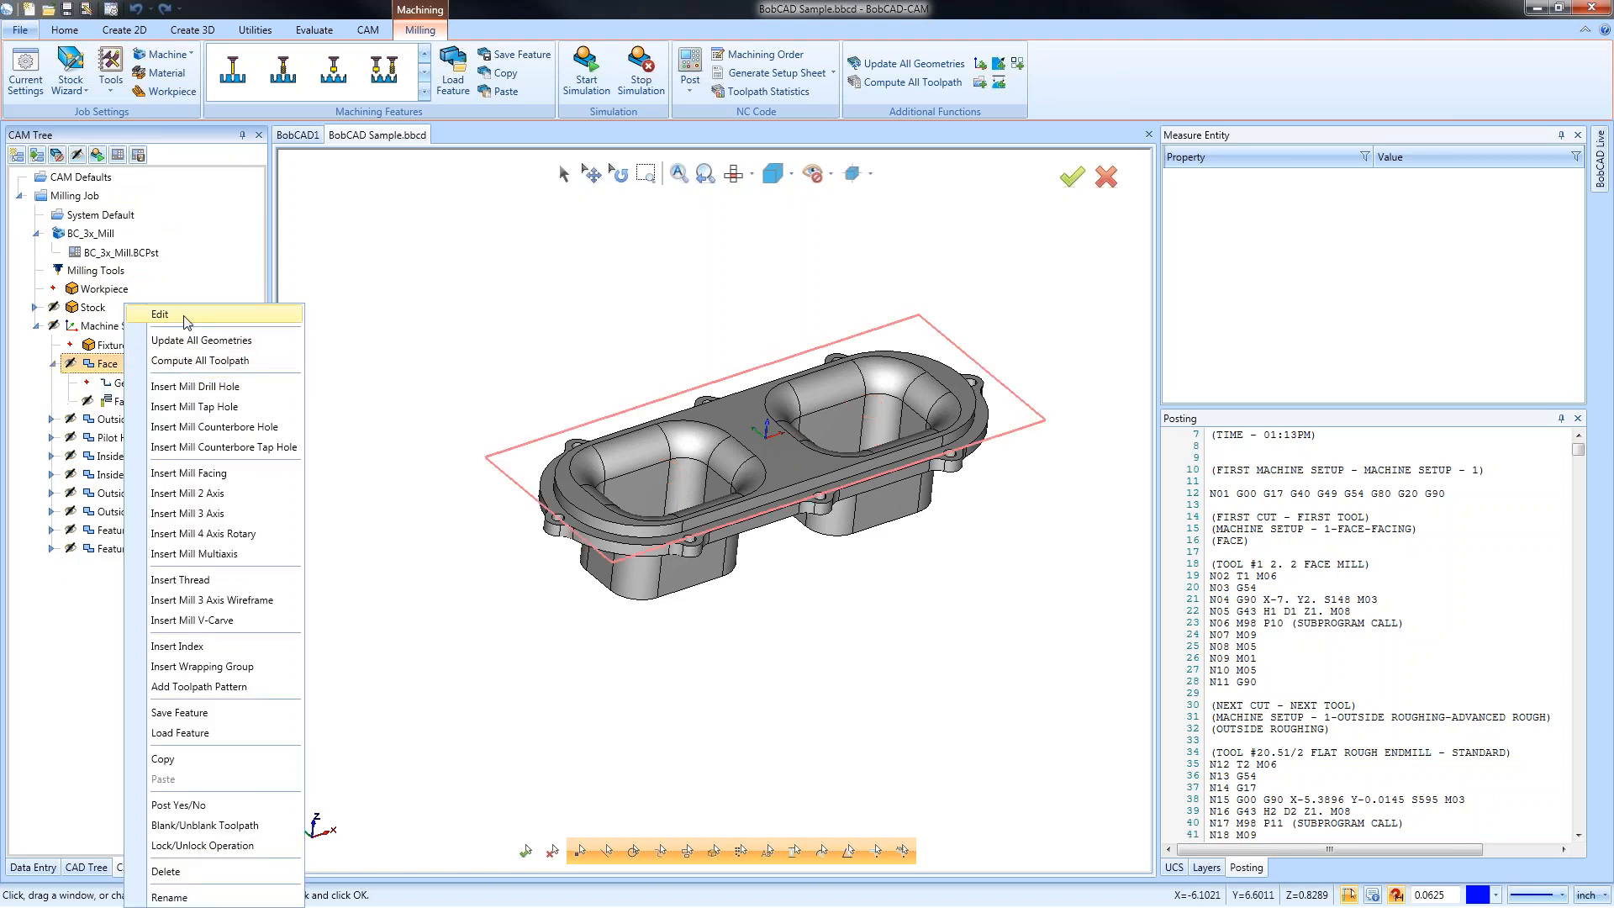
pyautogui.click(185, 322)
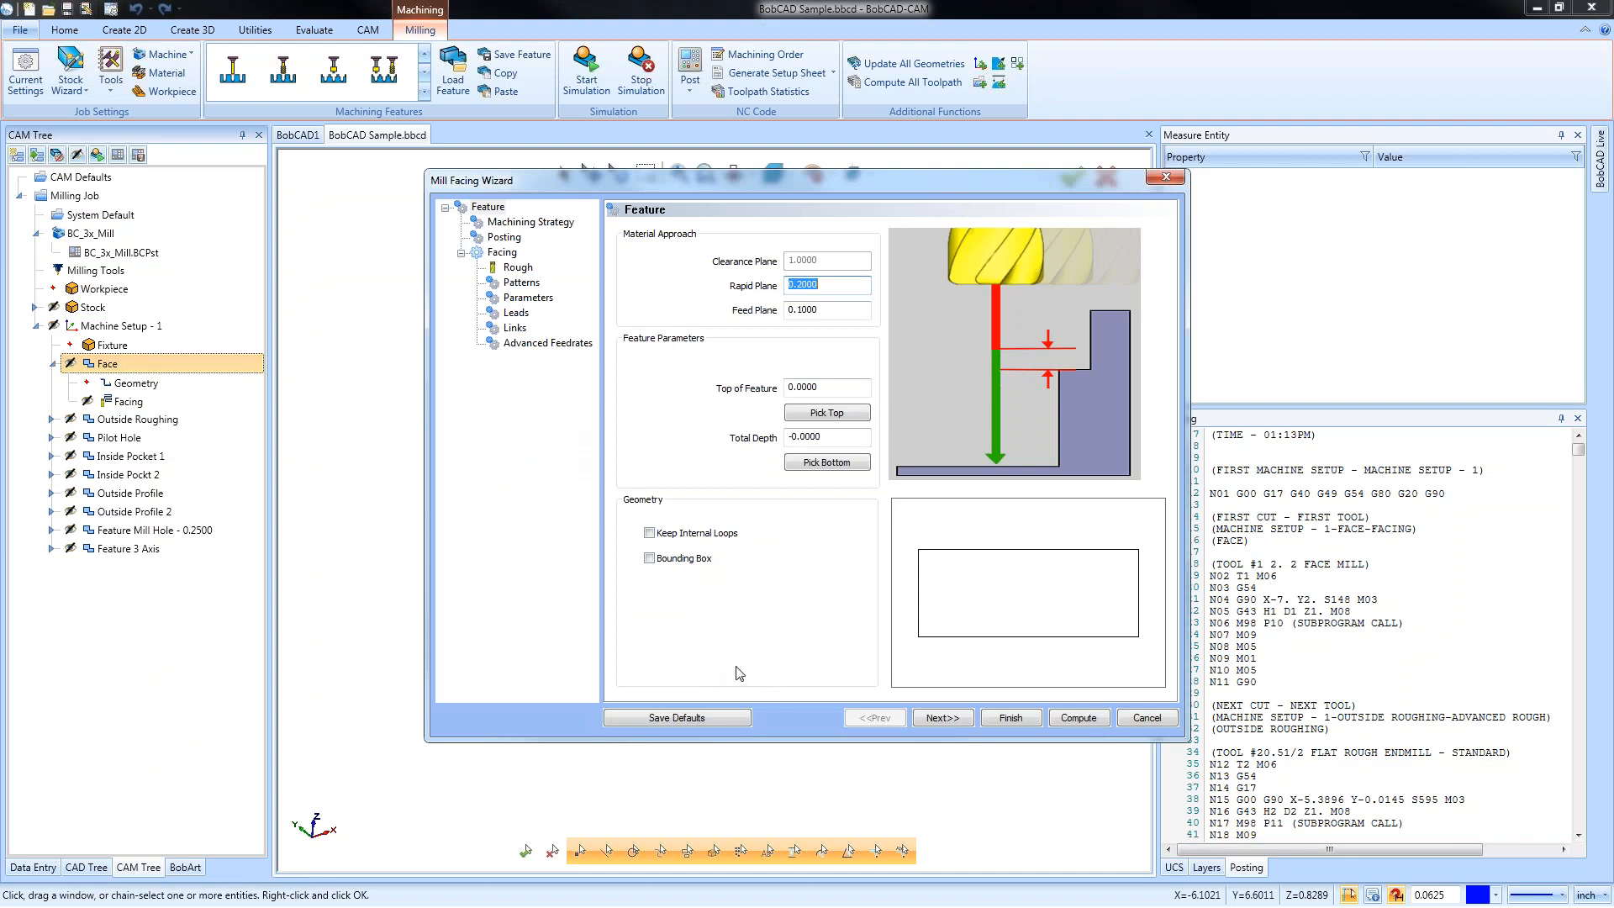
pyautogui.click(522, 285)
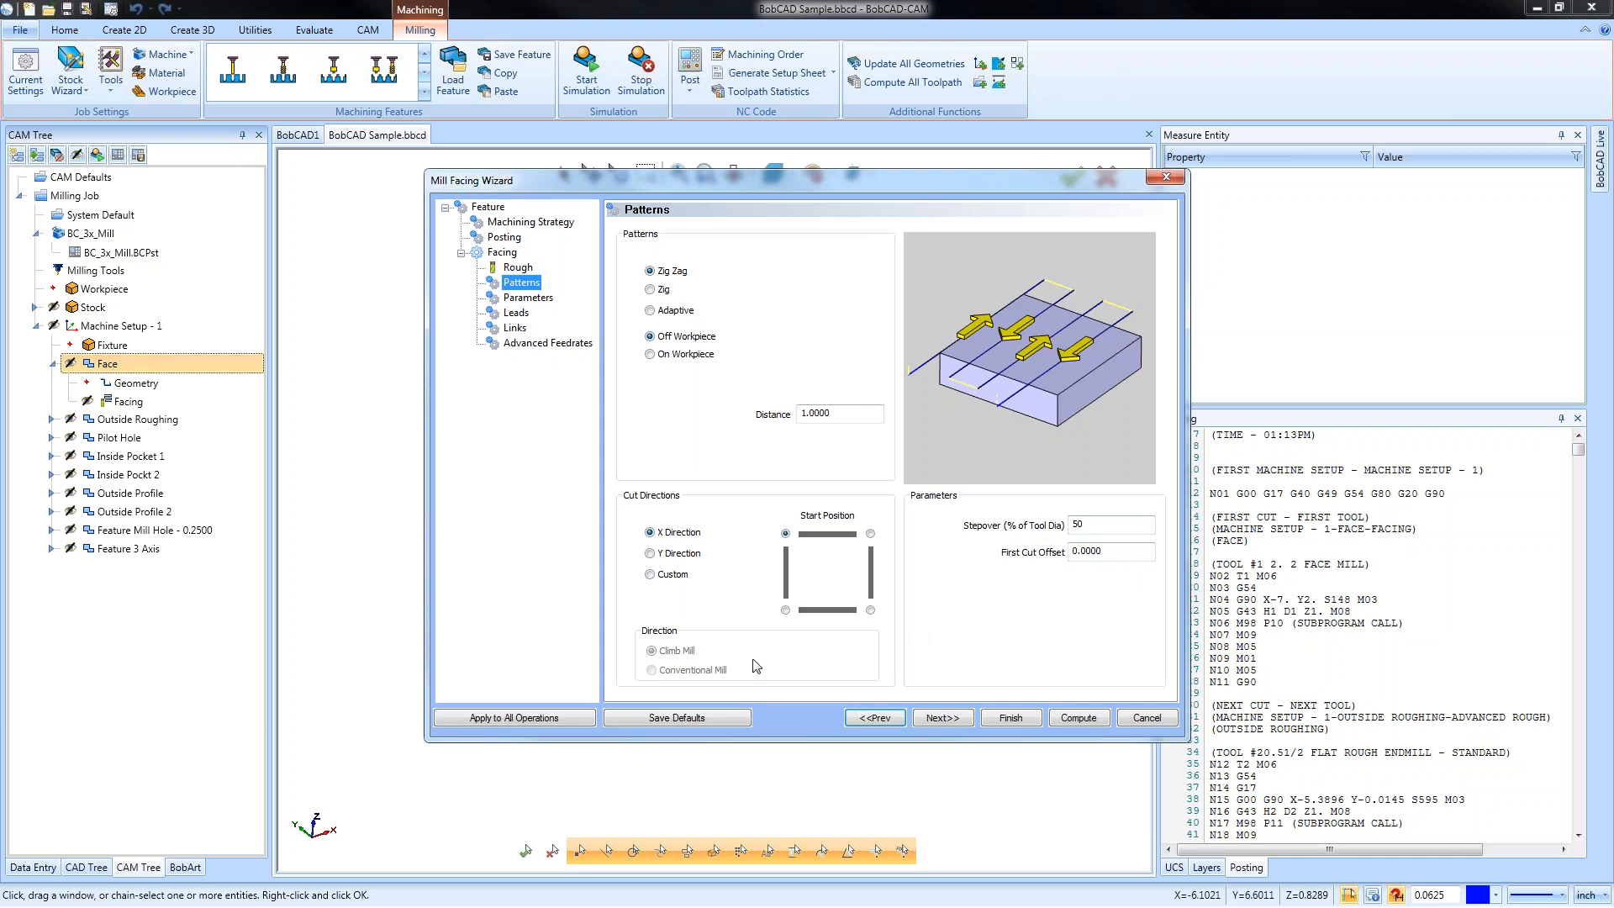
# Examine the existing templates that the Facing parameters can be saved to as defaults, and leave the wizard without saving
pyautogui.click(681, 721)
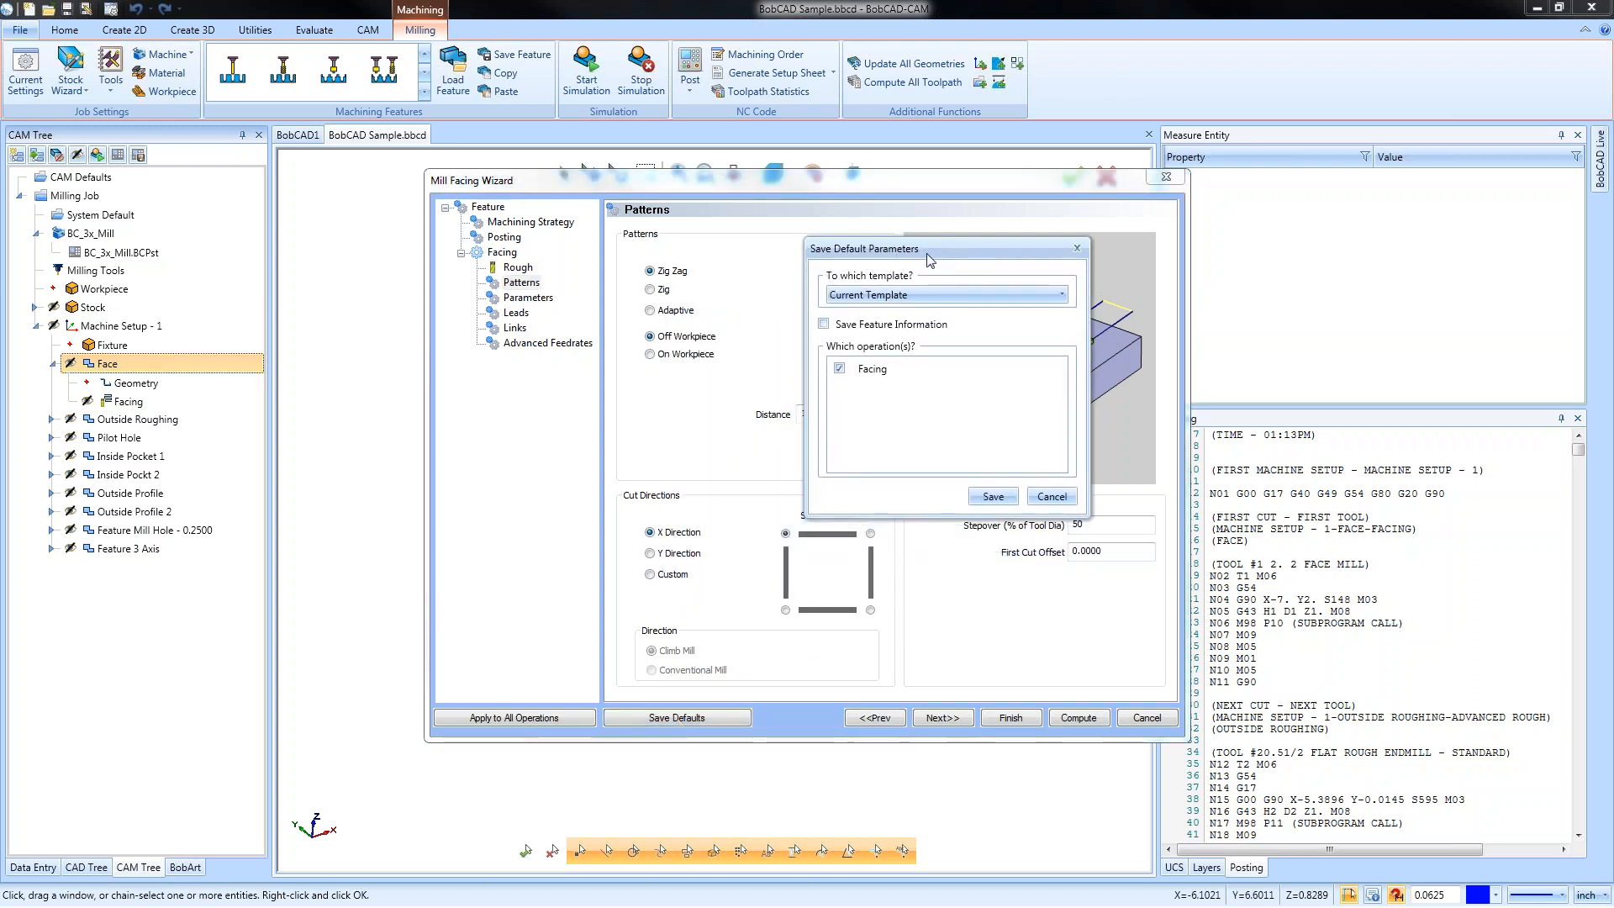
pyautogui.click(945, 300)
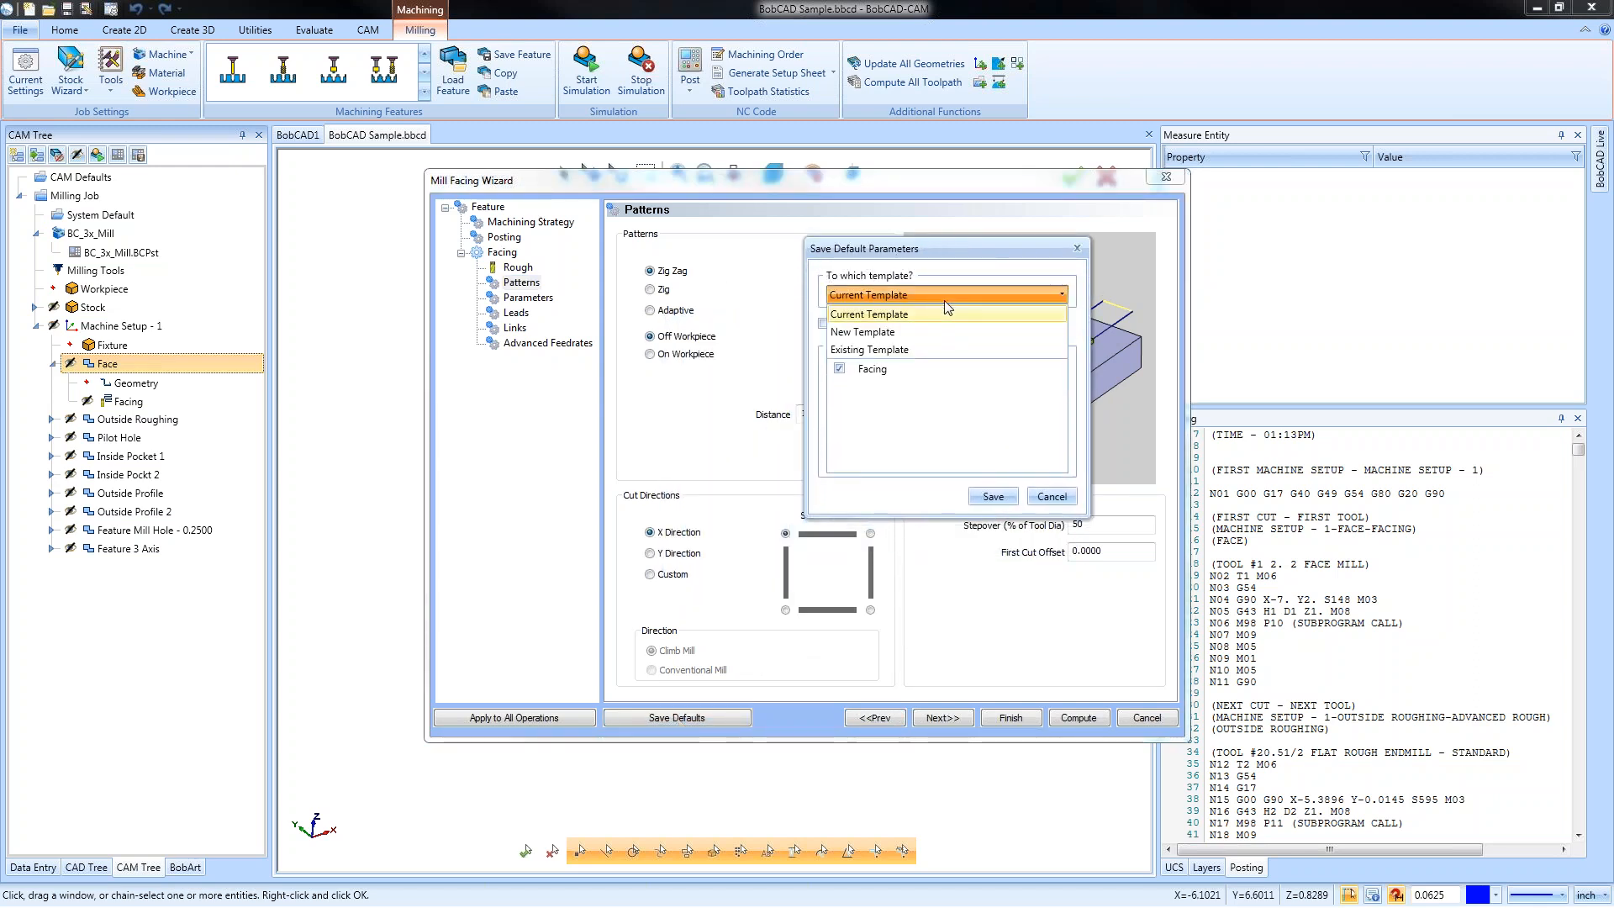
pyautogui.click(939, 349)
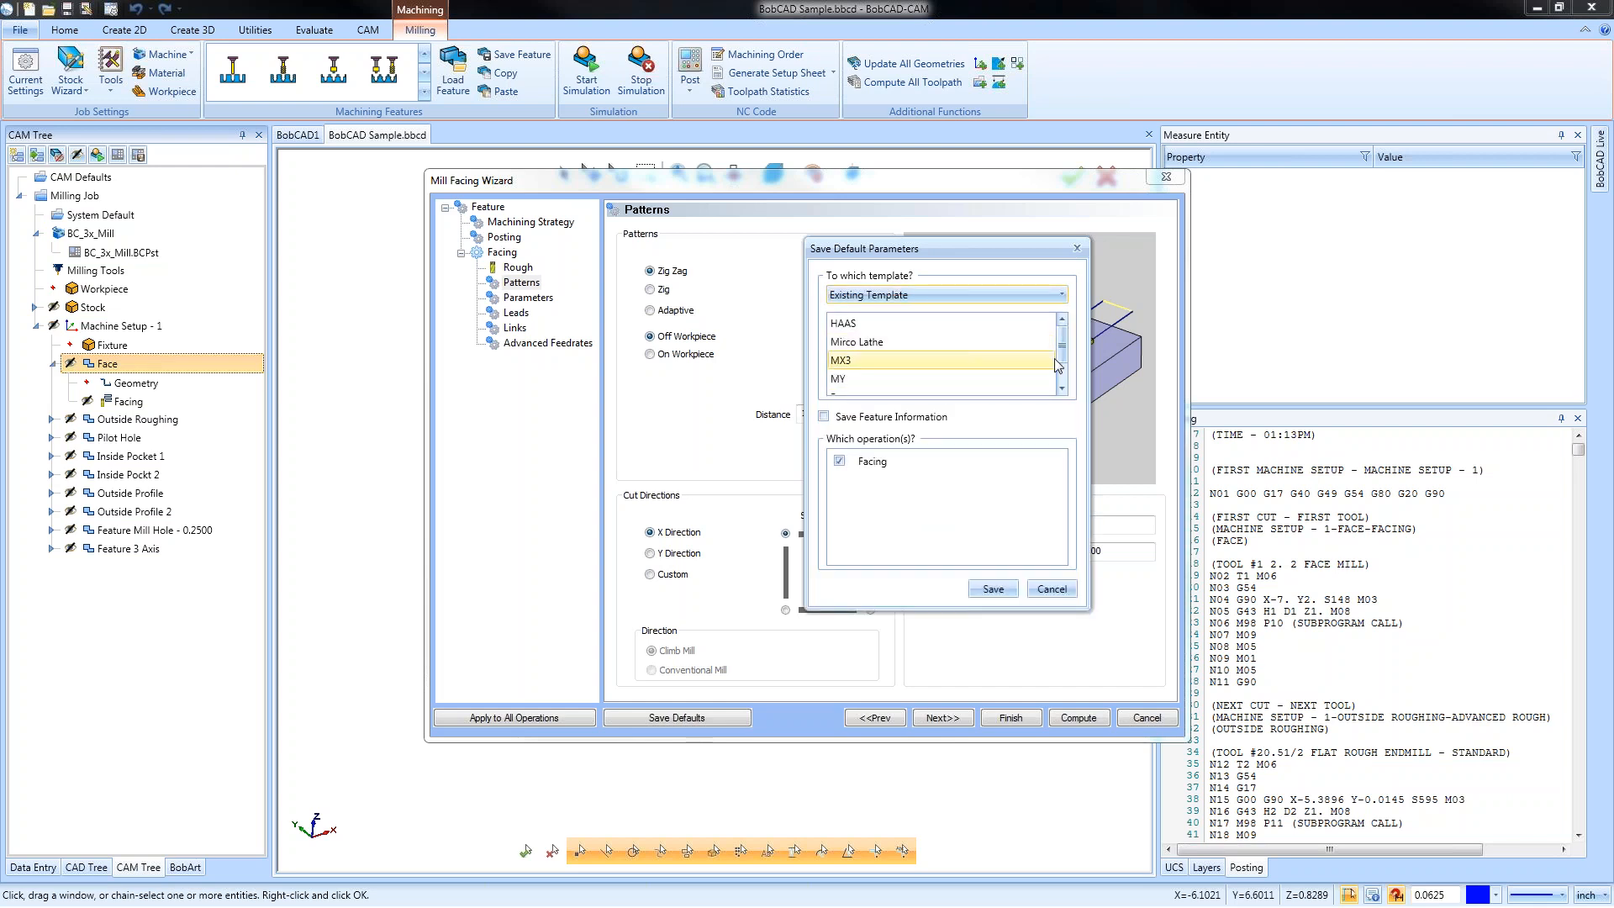
pyautogui.moveTo(1065, 352); pyautogui.dragTo(1070, 387)
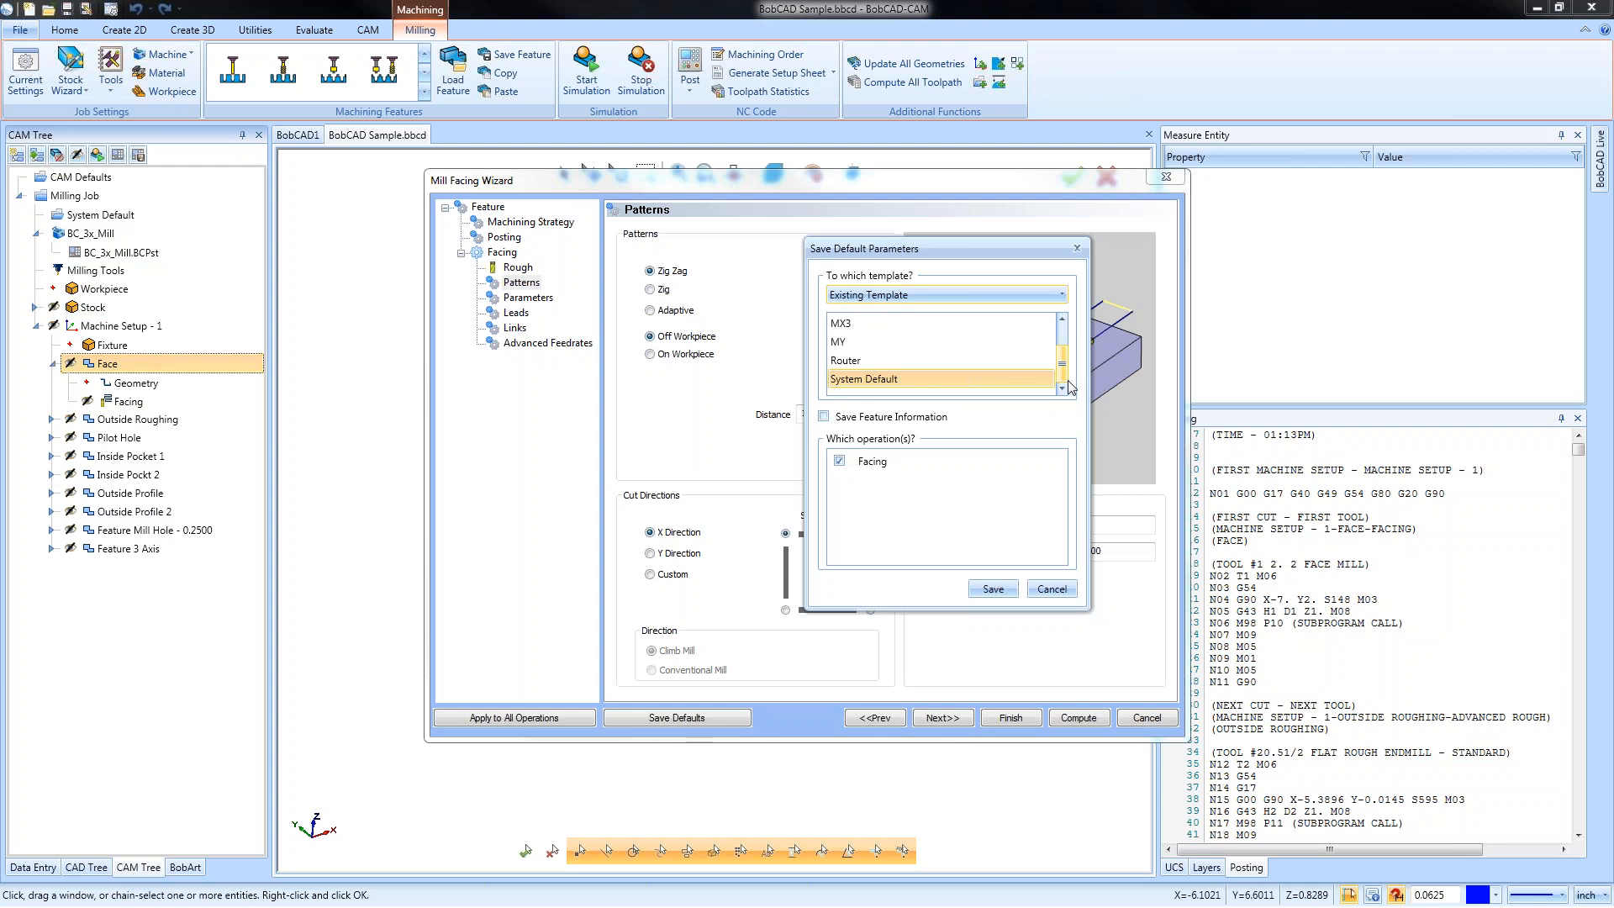
pyautogui.click(1052, 589)
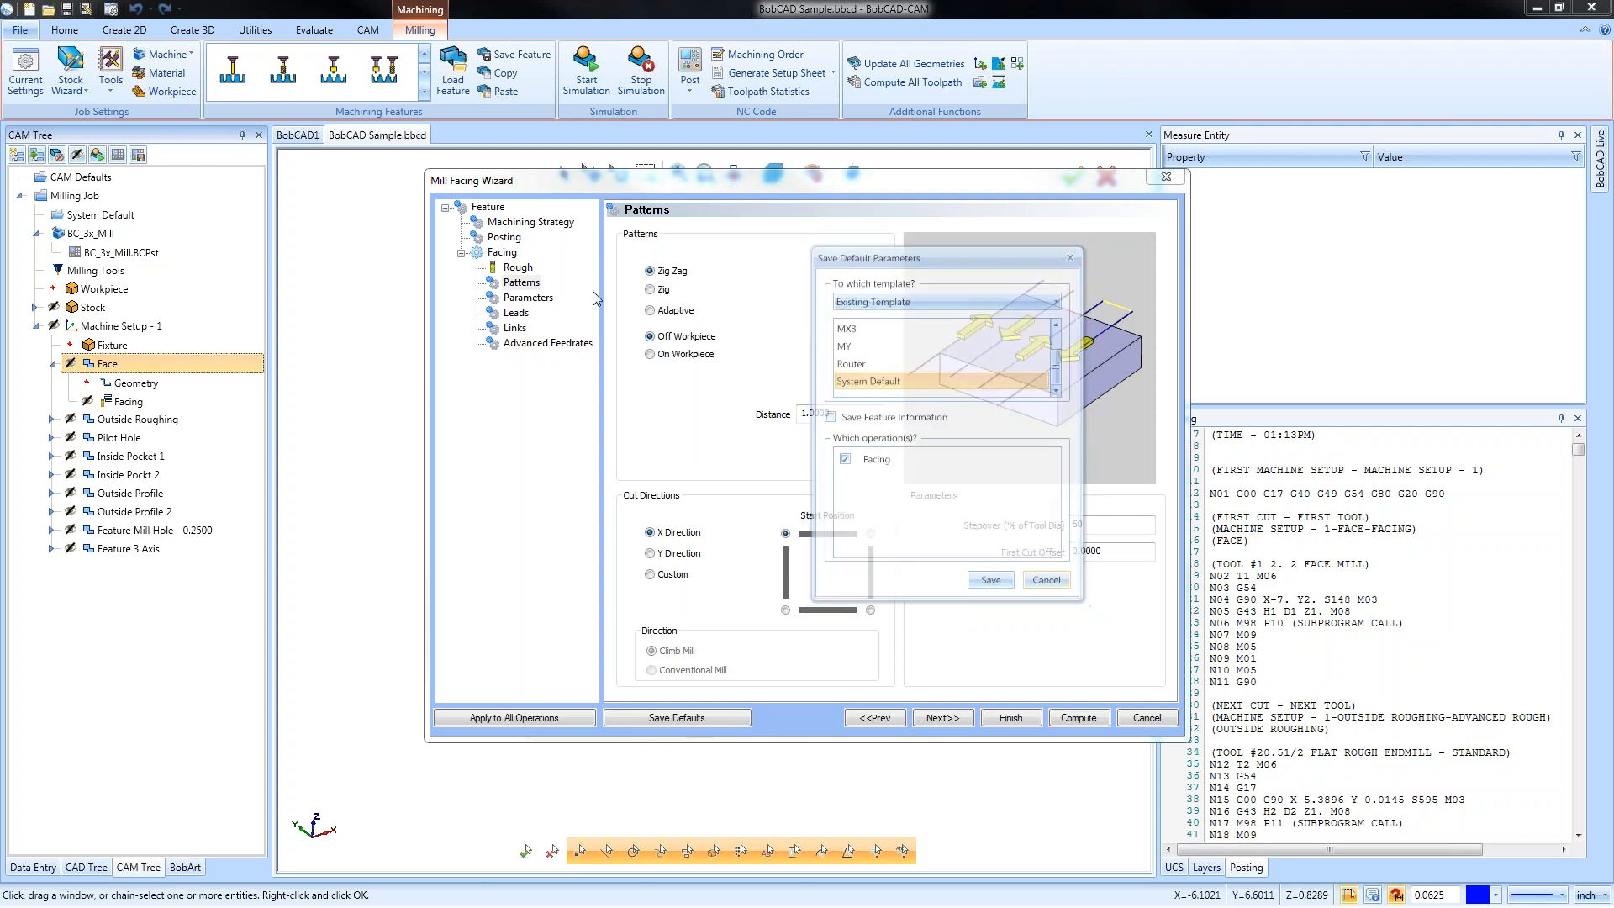
pyautogui.moveTo(658, 184); pyautogui.dragTo(594, 213)
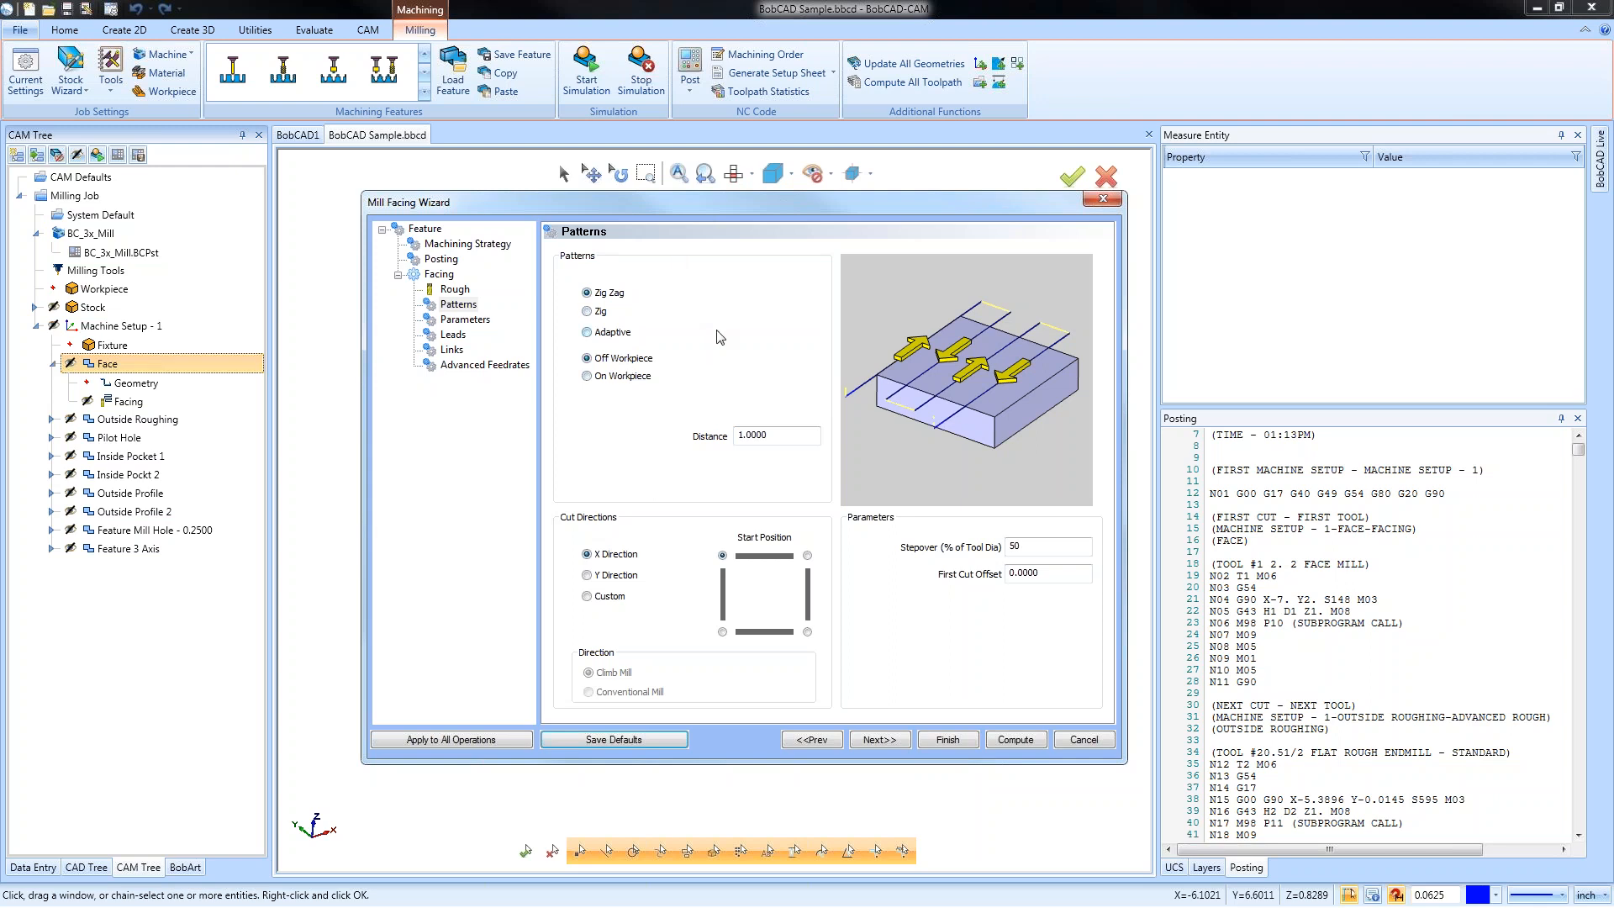
pyautogui.click(1079, 744)
# Examine the parameter templates selectable for the milling job in place of System Default, and keep the selection as is
pyautogui.click(117, 218)
pyautogui.doubleClick(116, 220)
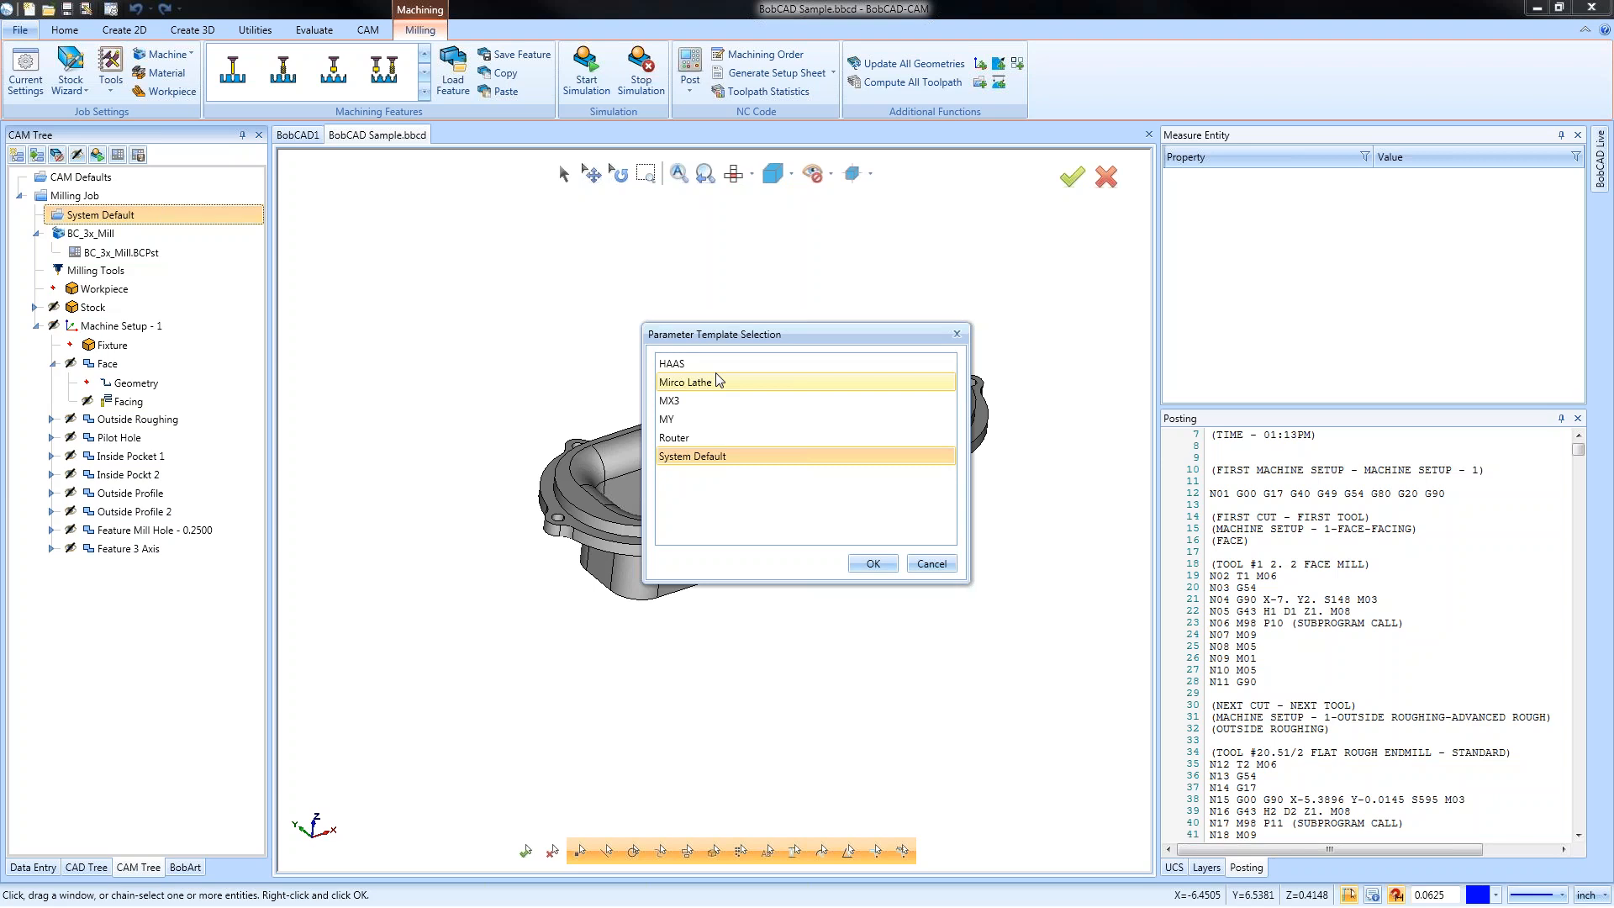
pyautogui.click(934, 567)
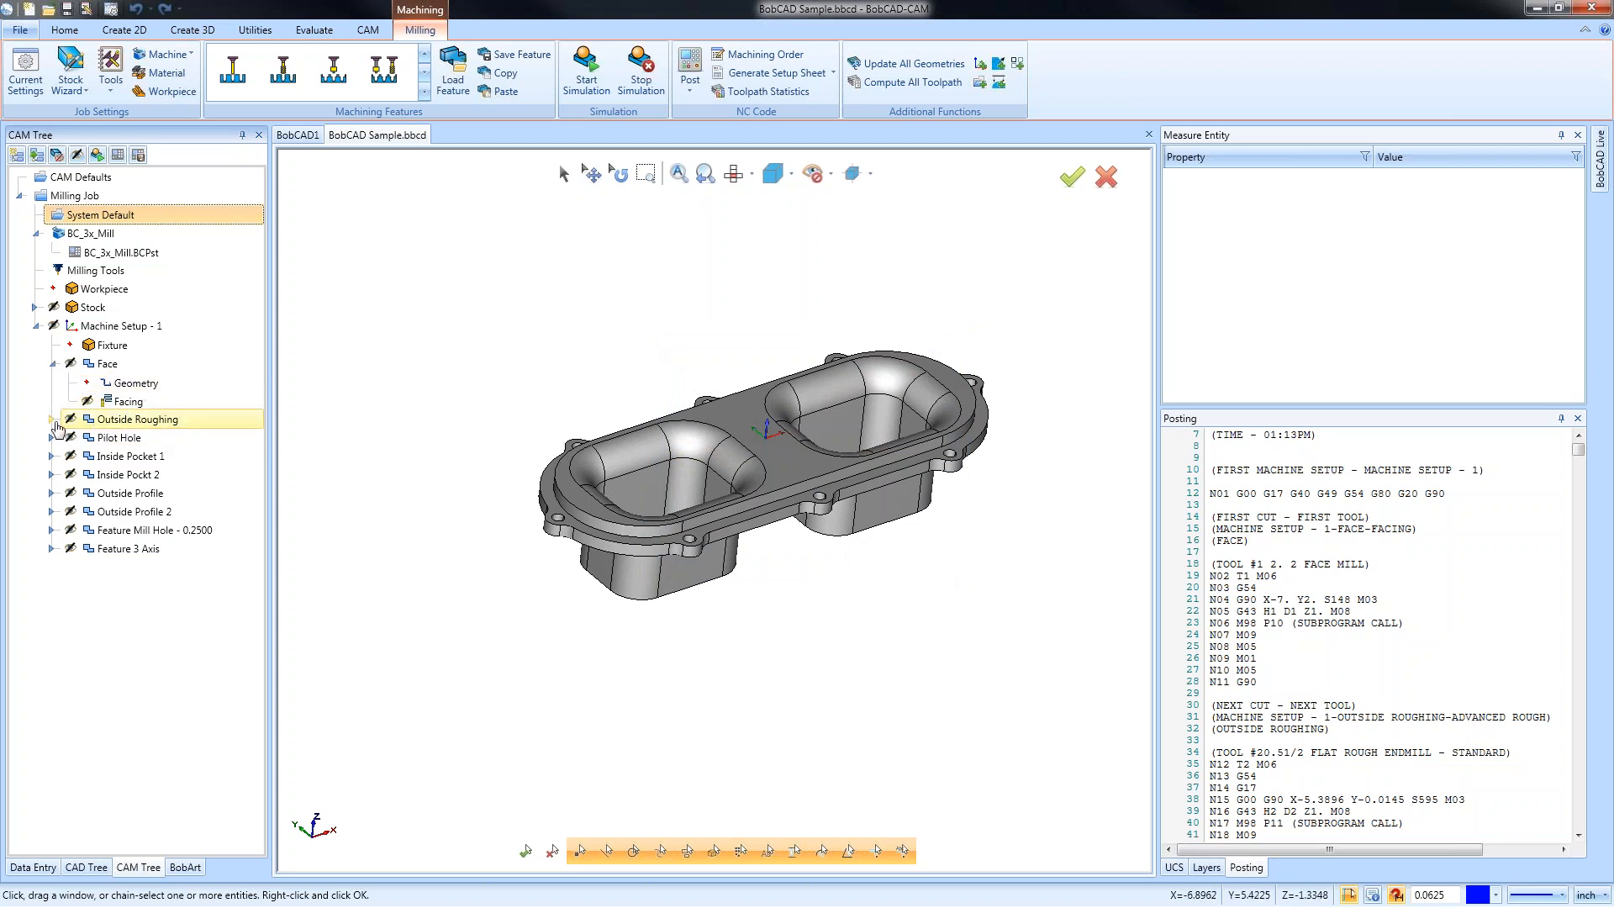
# Start a Mill 3 Axis feature on Machine Setup - 1, examine its default strategies and the Day 2 Spiral Z Level Finish template, and cancel
pyautogui.click(53, 420)
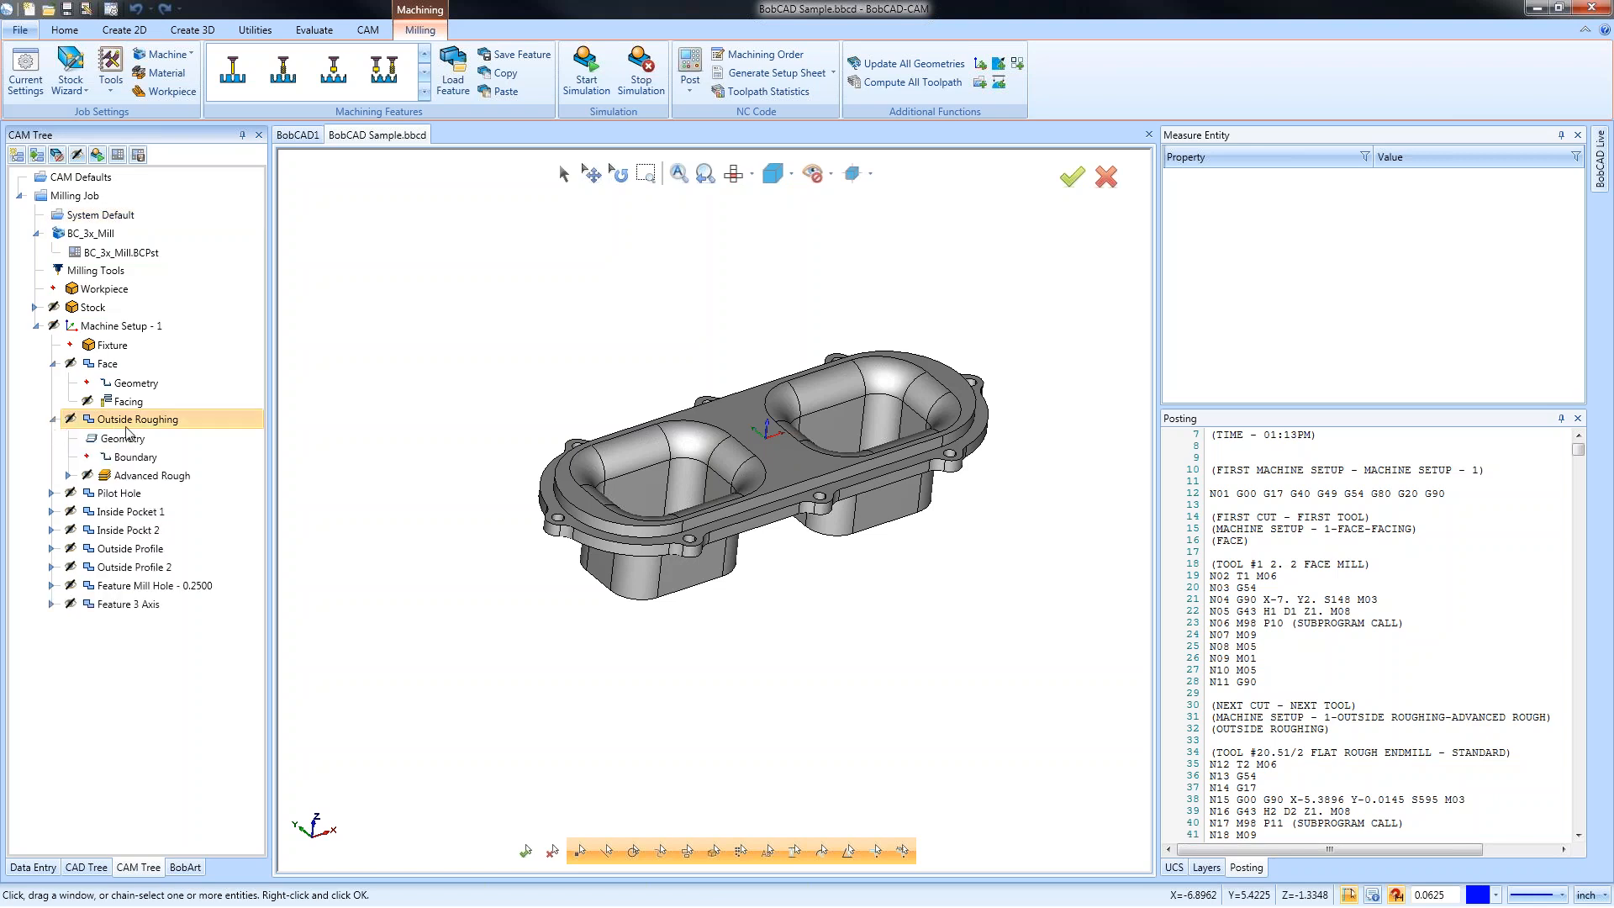
pyautogui.rightClick(116, 326)
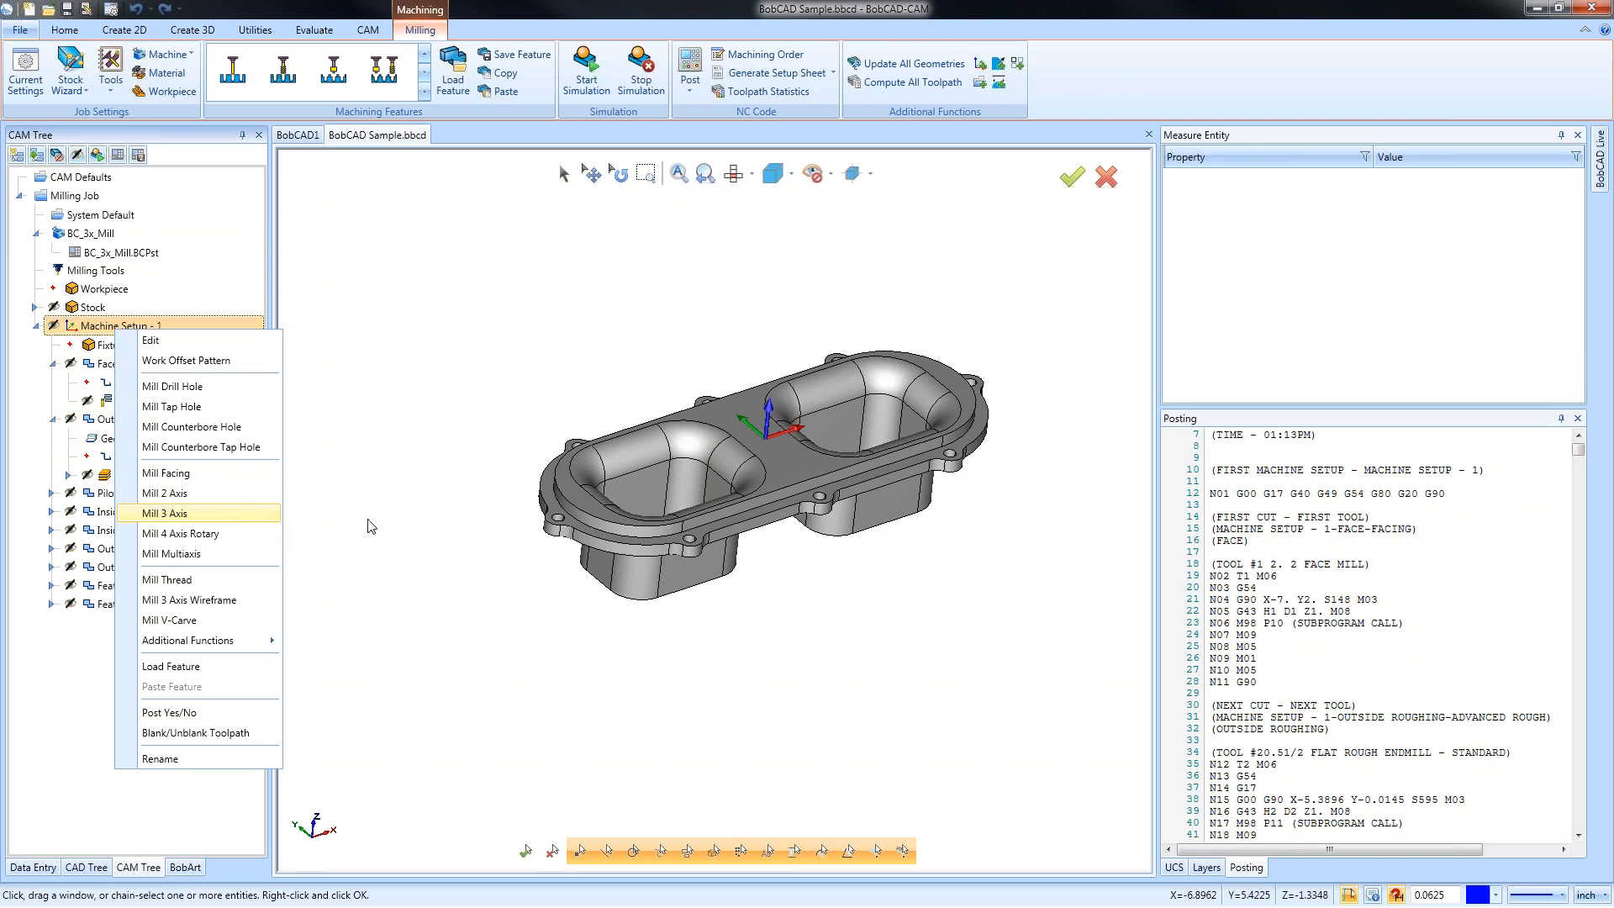
pyautogui.click(229, 514)
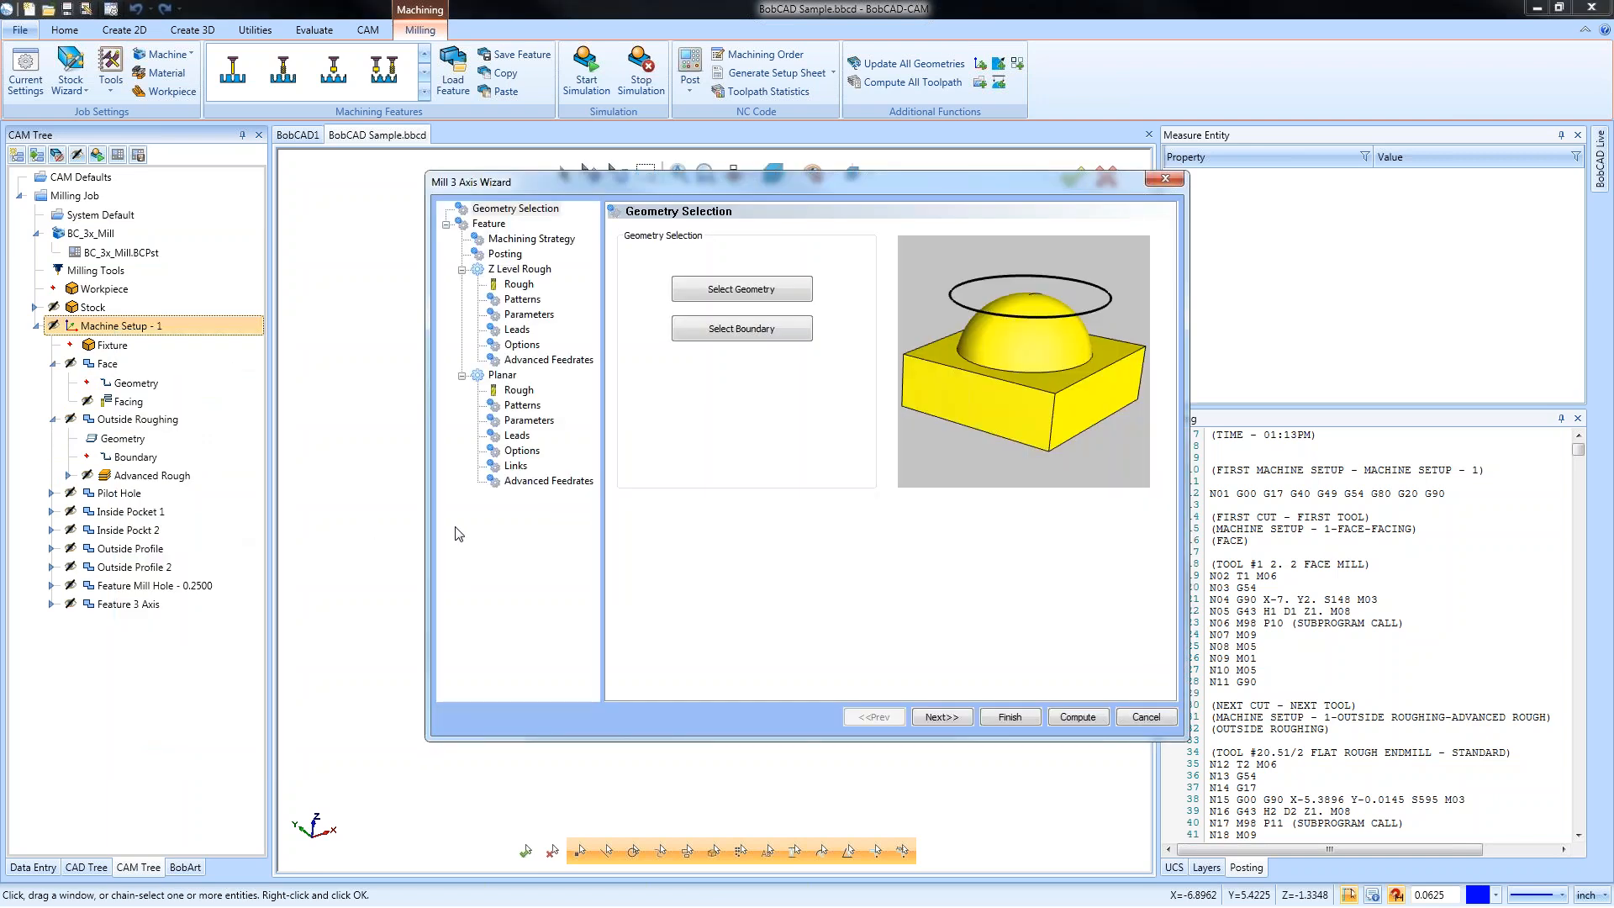
pyautogui.click(564, 240)
pyautogui.moveTo(878, 332); pyautogui.dragTo(880, 283)
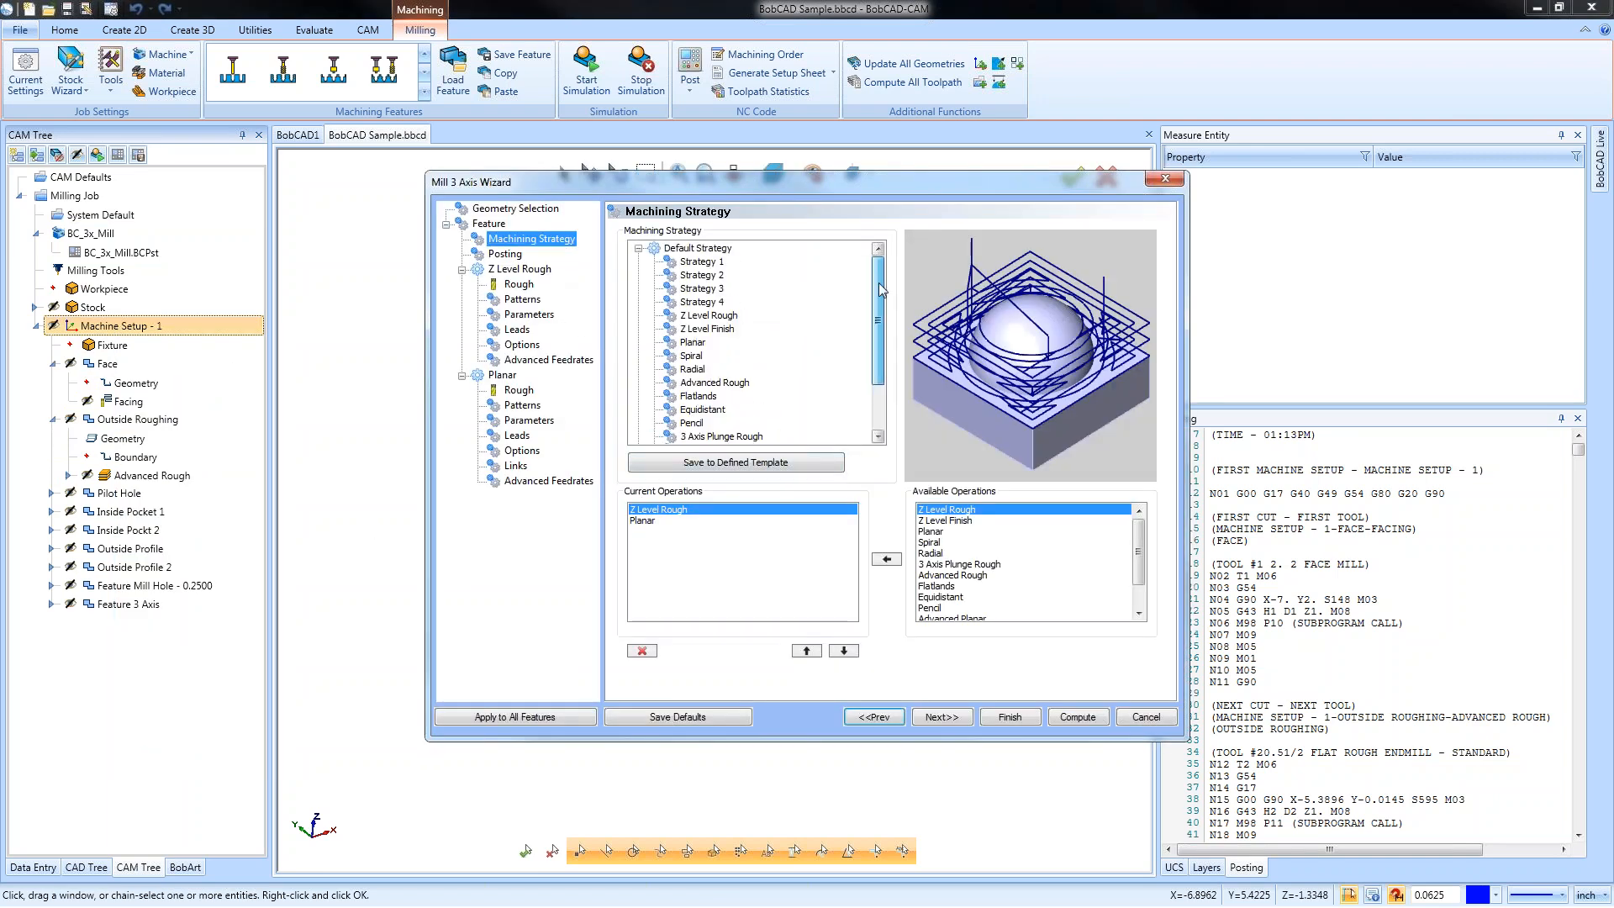
pyautogui.click(639, 250)
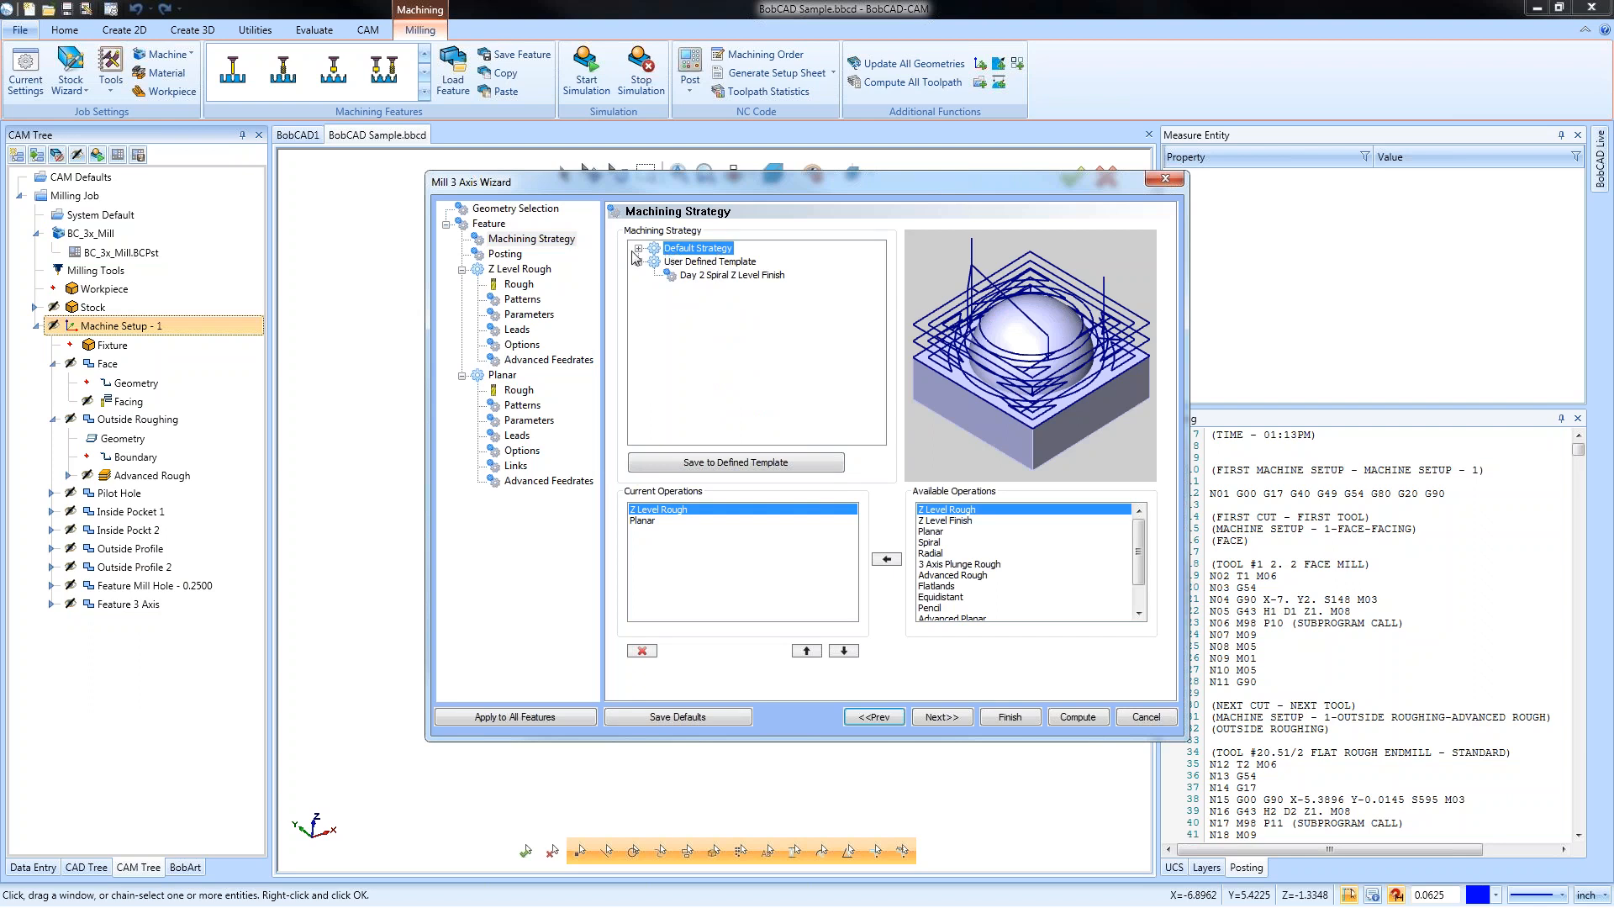
pyautogui.click(638, 250)
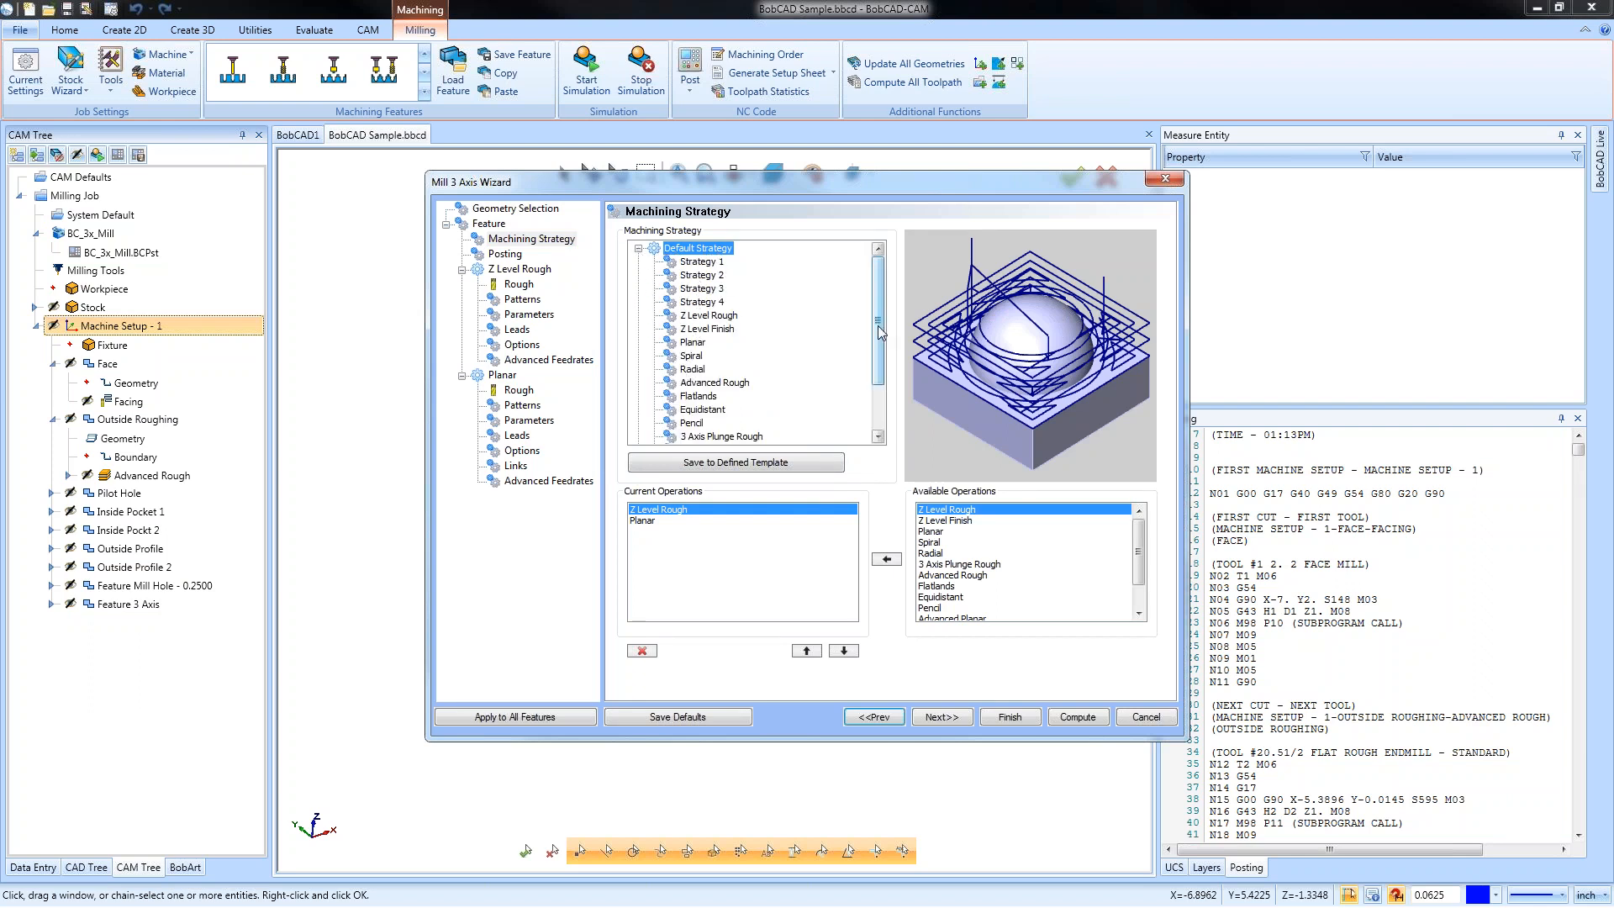
pyautogui.moveTo(881, 307)
pyautogui.mouseDown()
pyautogui.moveTo(881, 350)
pyautogui.moveTo(880, 308)
pyautogui.mouseUp()
pyautogui.click(639, 249)
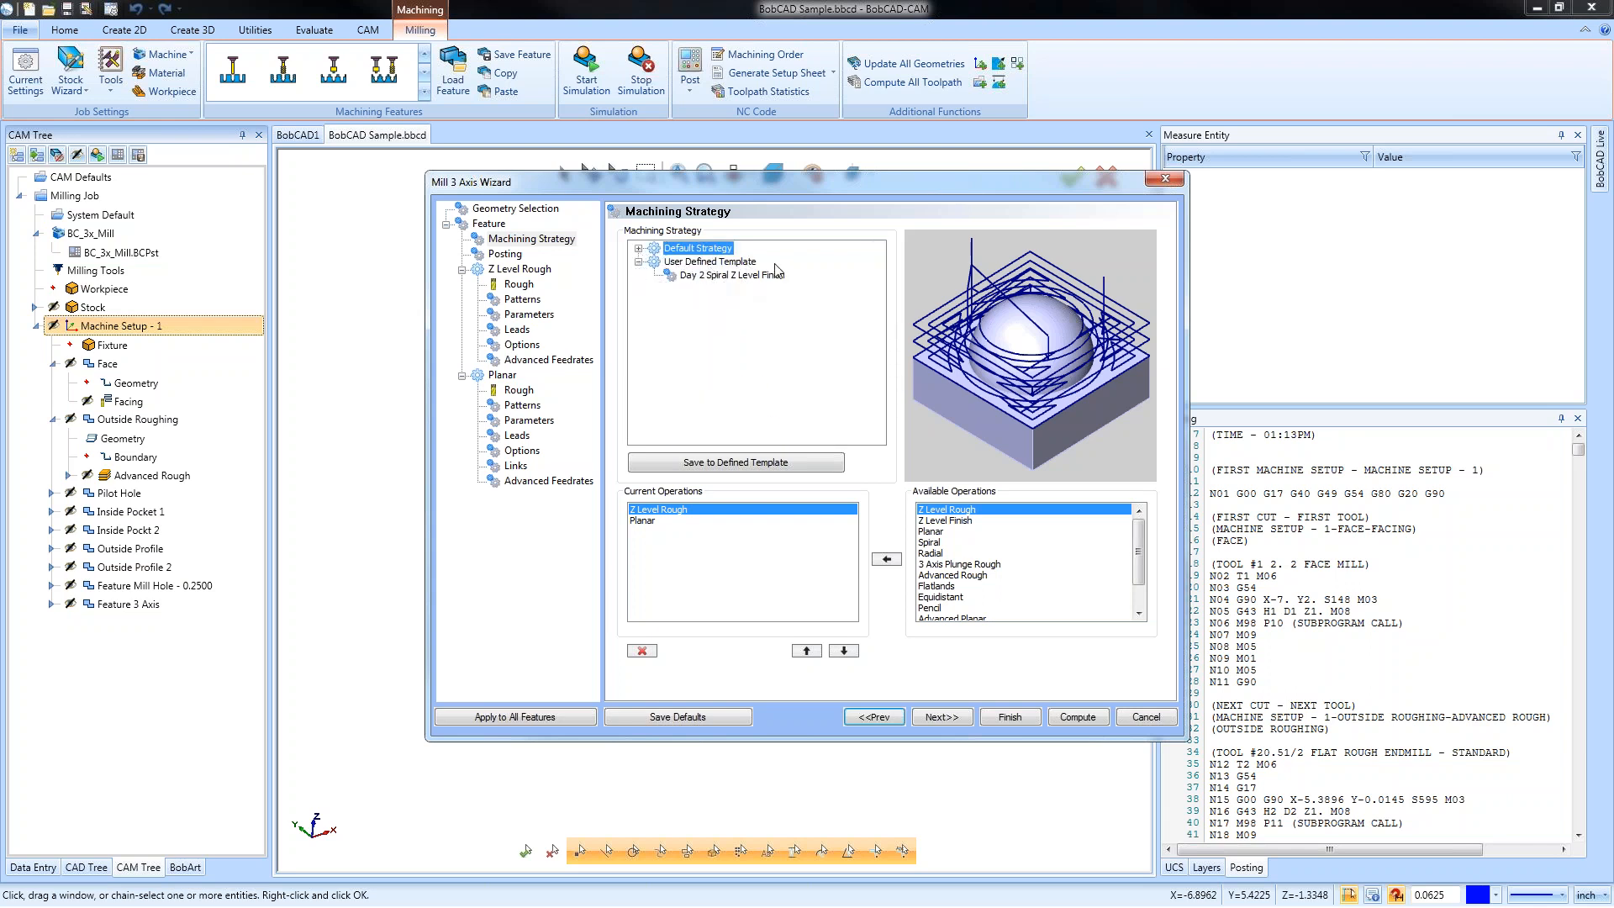
pyautogui.click(715, 275)
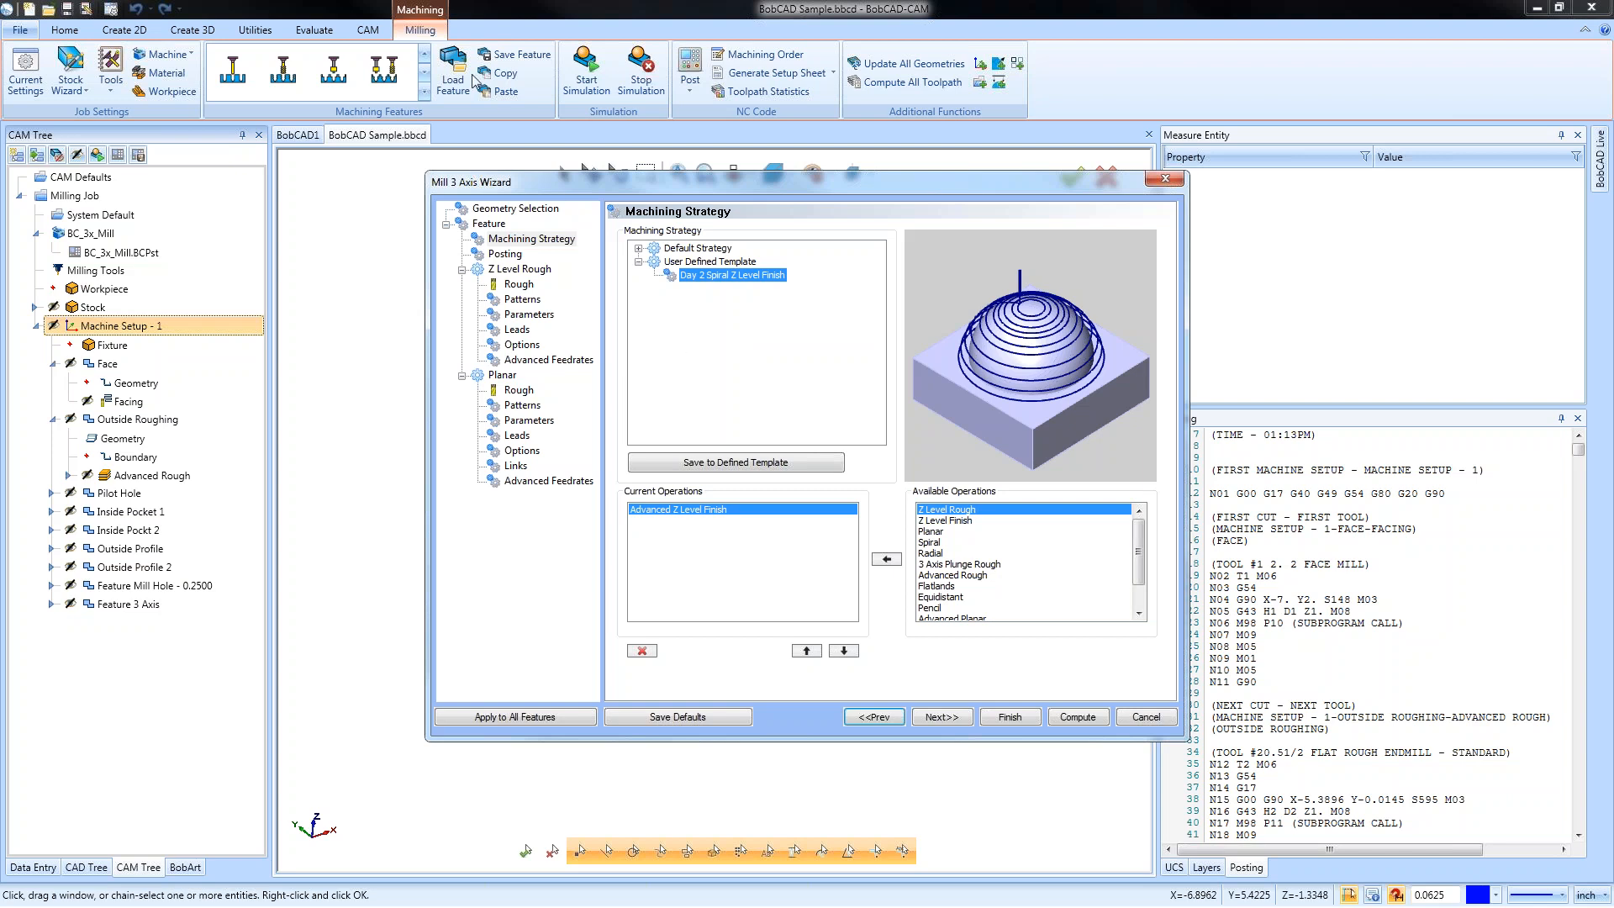
pyautogui.click(1139, 723)
# Examine the saved feature files that can be loaded into Machine Setup - 1, and leave without loading one
pyautogui.rightClick(110, 327)
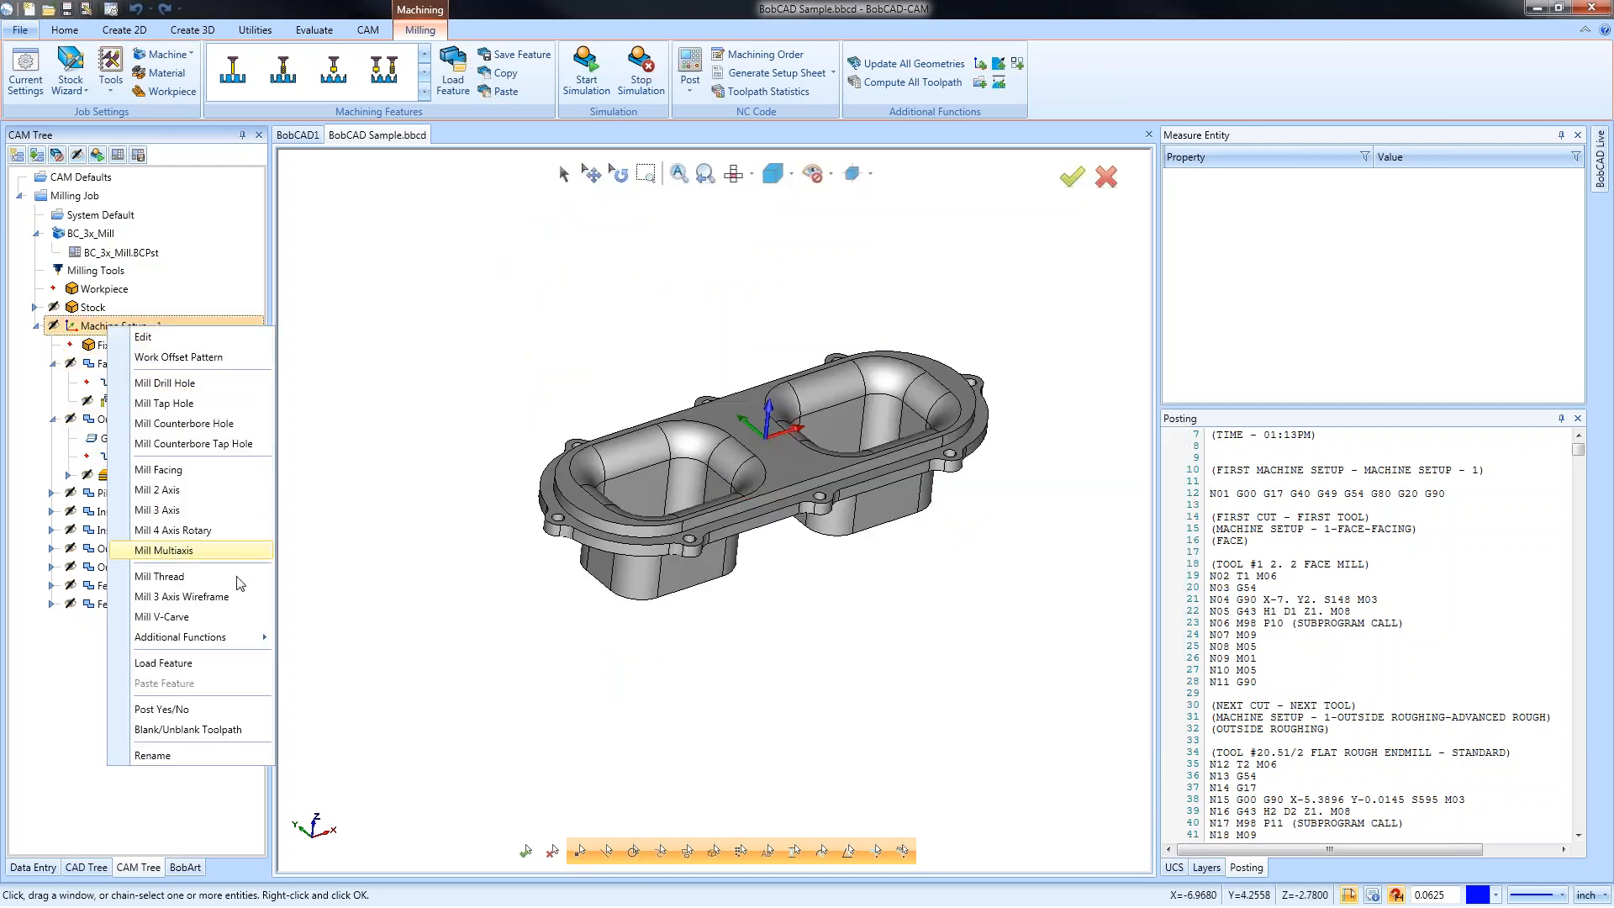
pyautogui.click(236, 671)
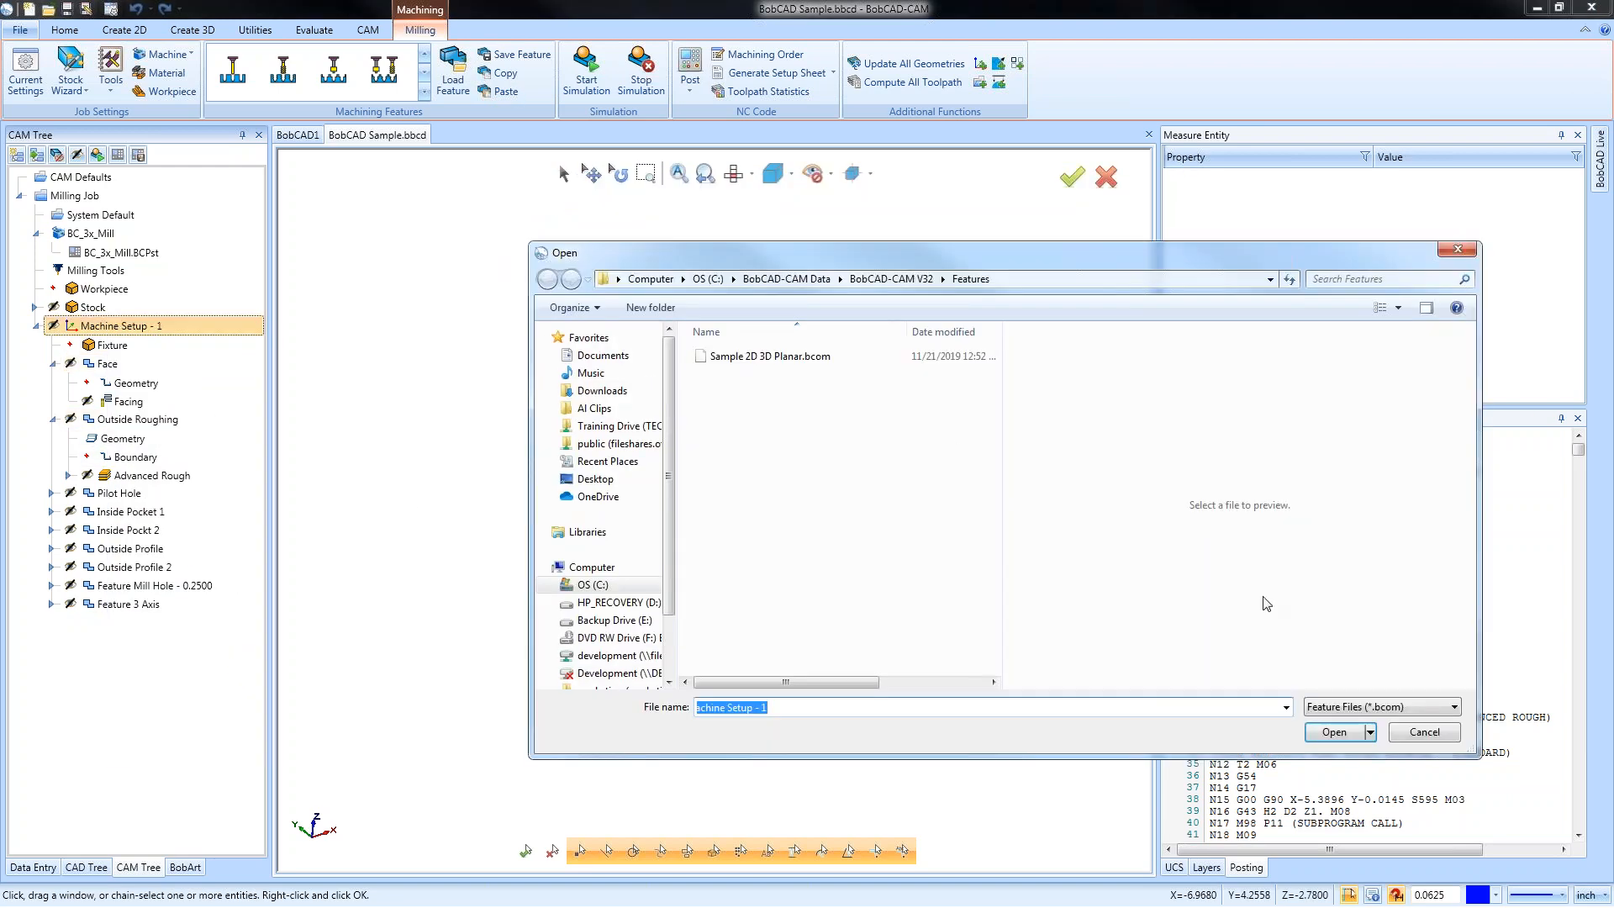
pyautogui.click(1426, 732)
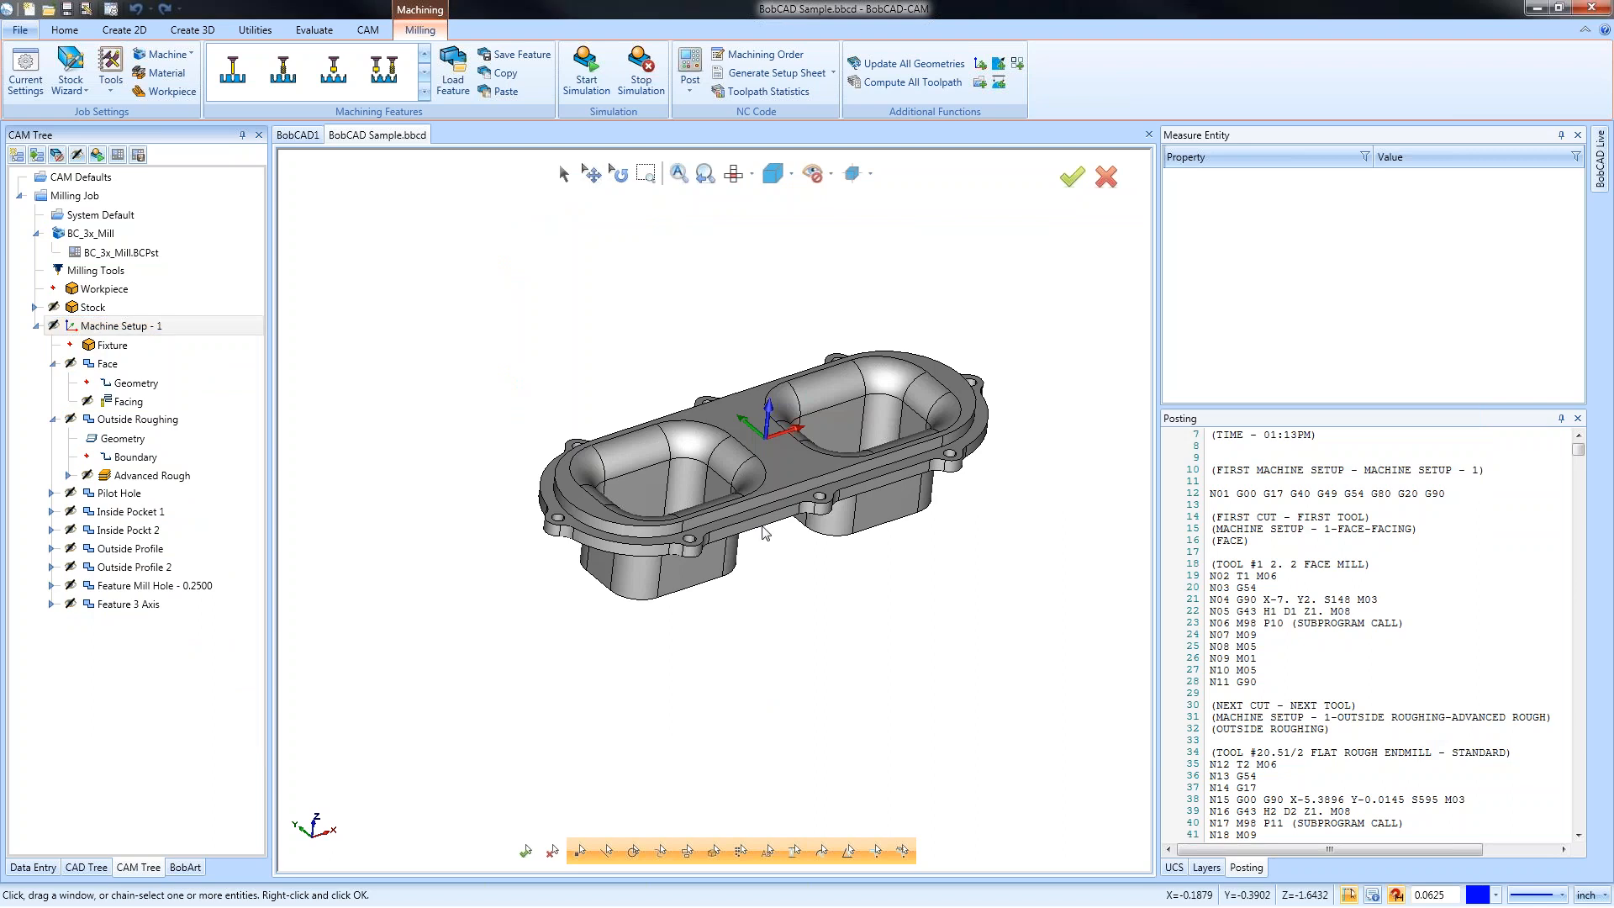
# Review the Day 2 Spiral Z Level Finish user-defined template again in a new Mill 3 Axis feature, and discard the feature
pyautogui.rightClick(127, 327)
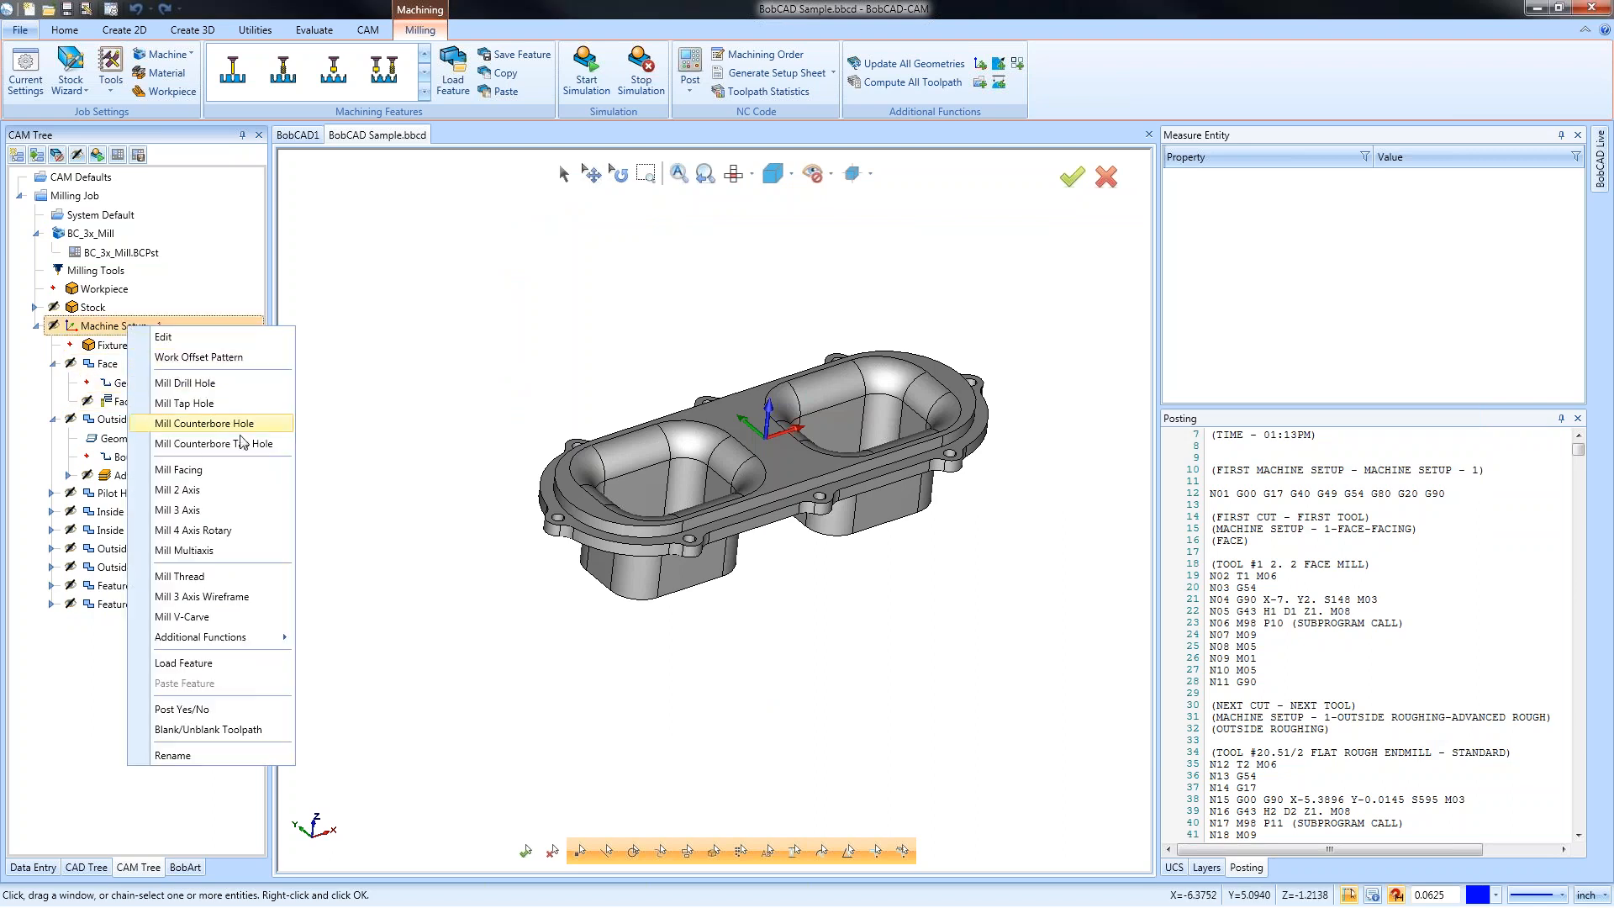
pyautogui.click(242, 511)
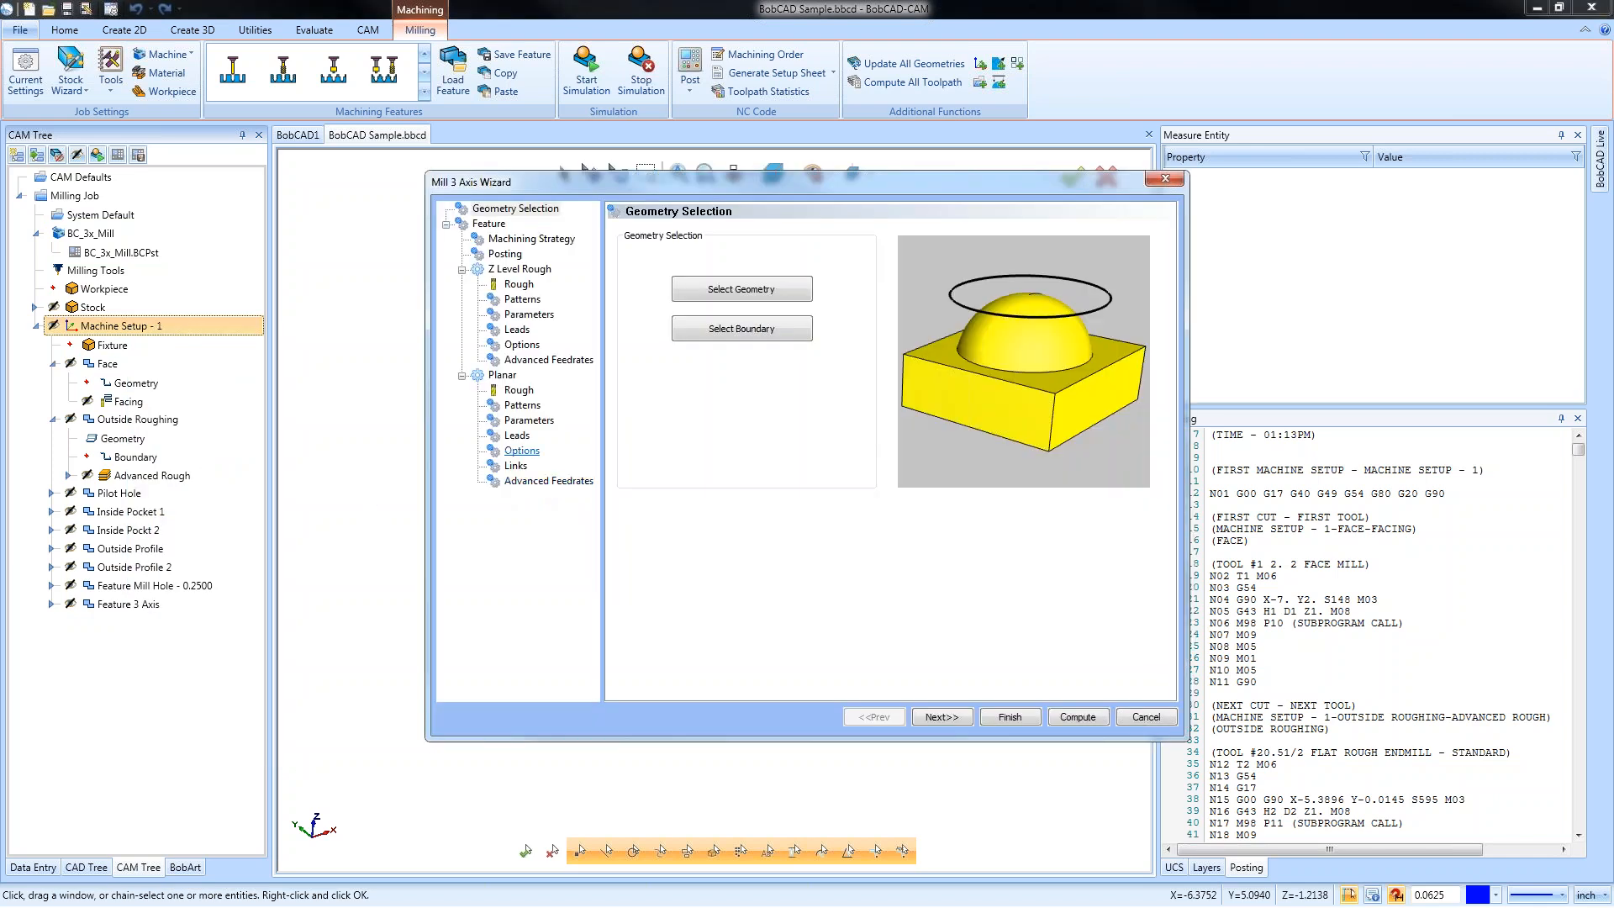
pyautogui.click(531, 239)
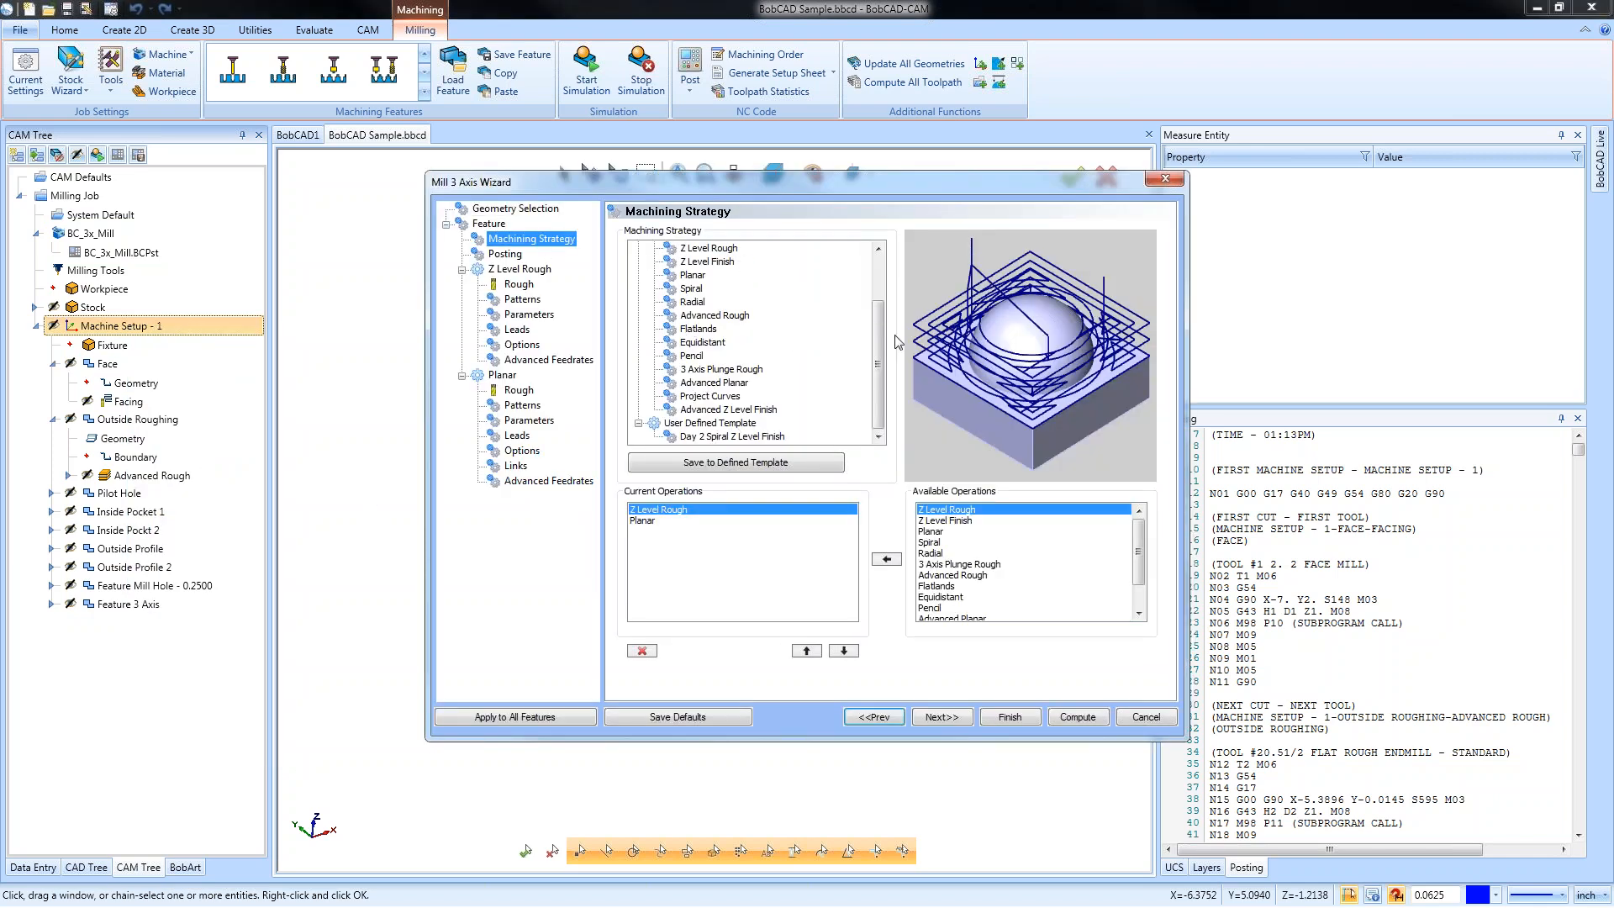
pyautogui.moveTo(879, 345); pyautogui.dragTo(879, 302)
pyautogui.click(639, 248)
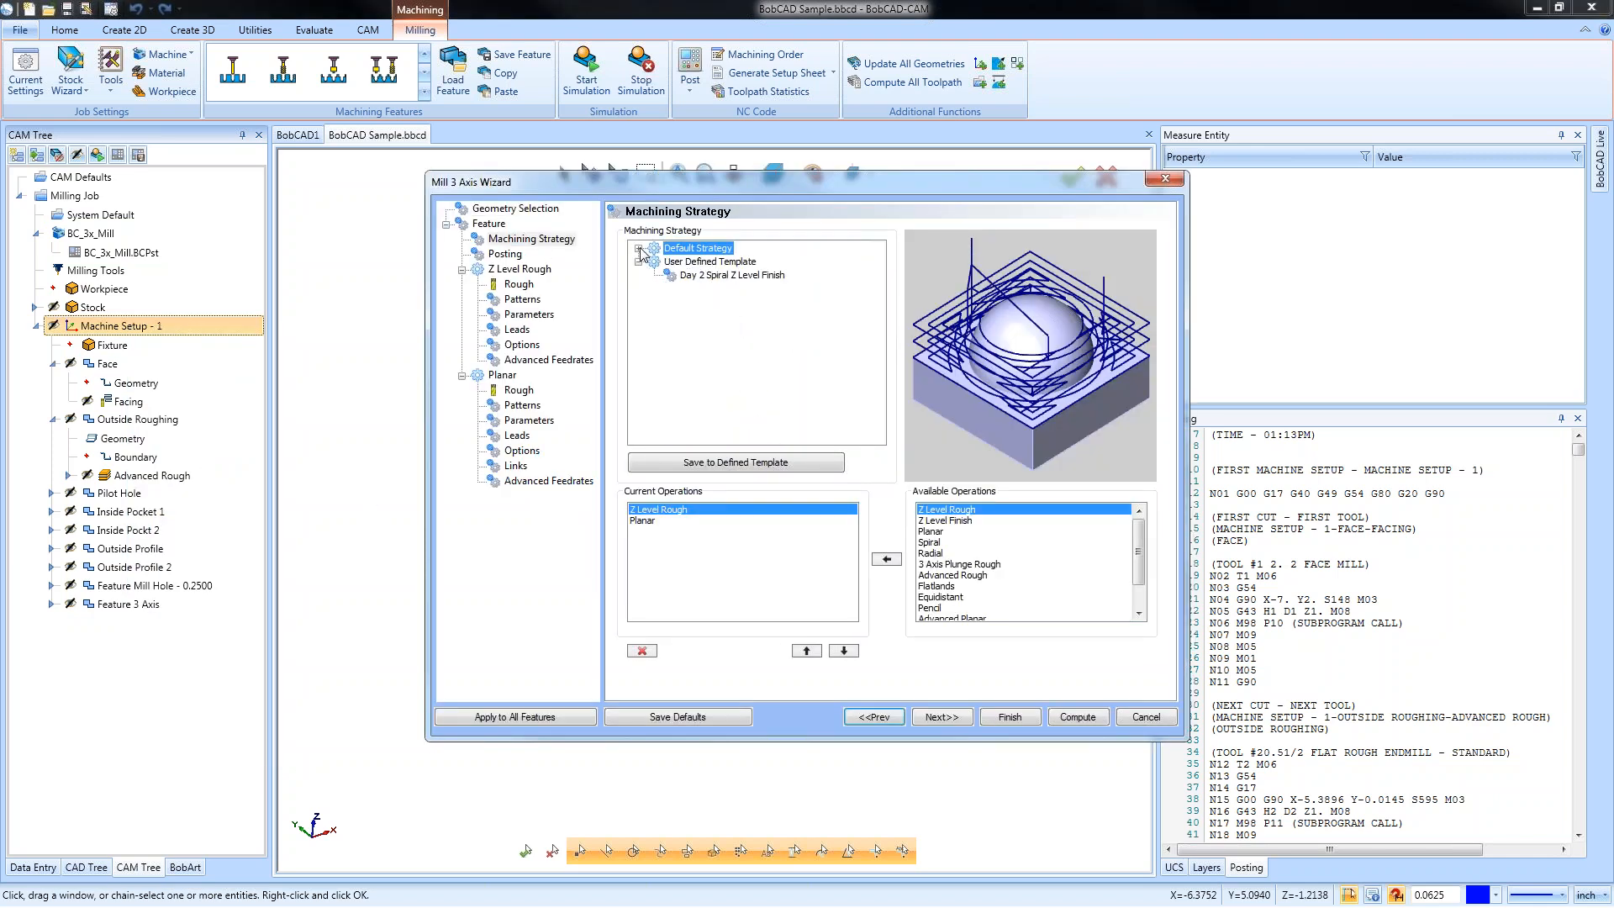
pyautogui.click(727, 275)
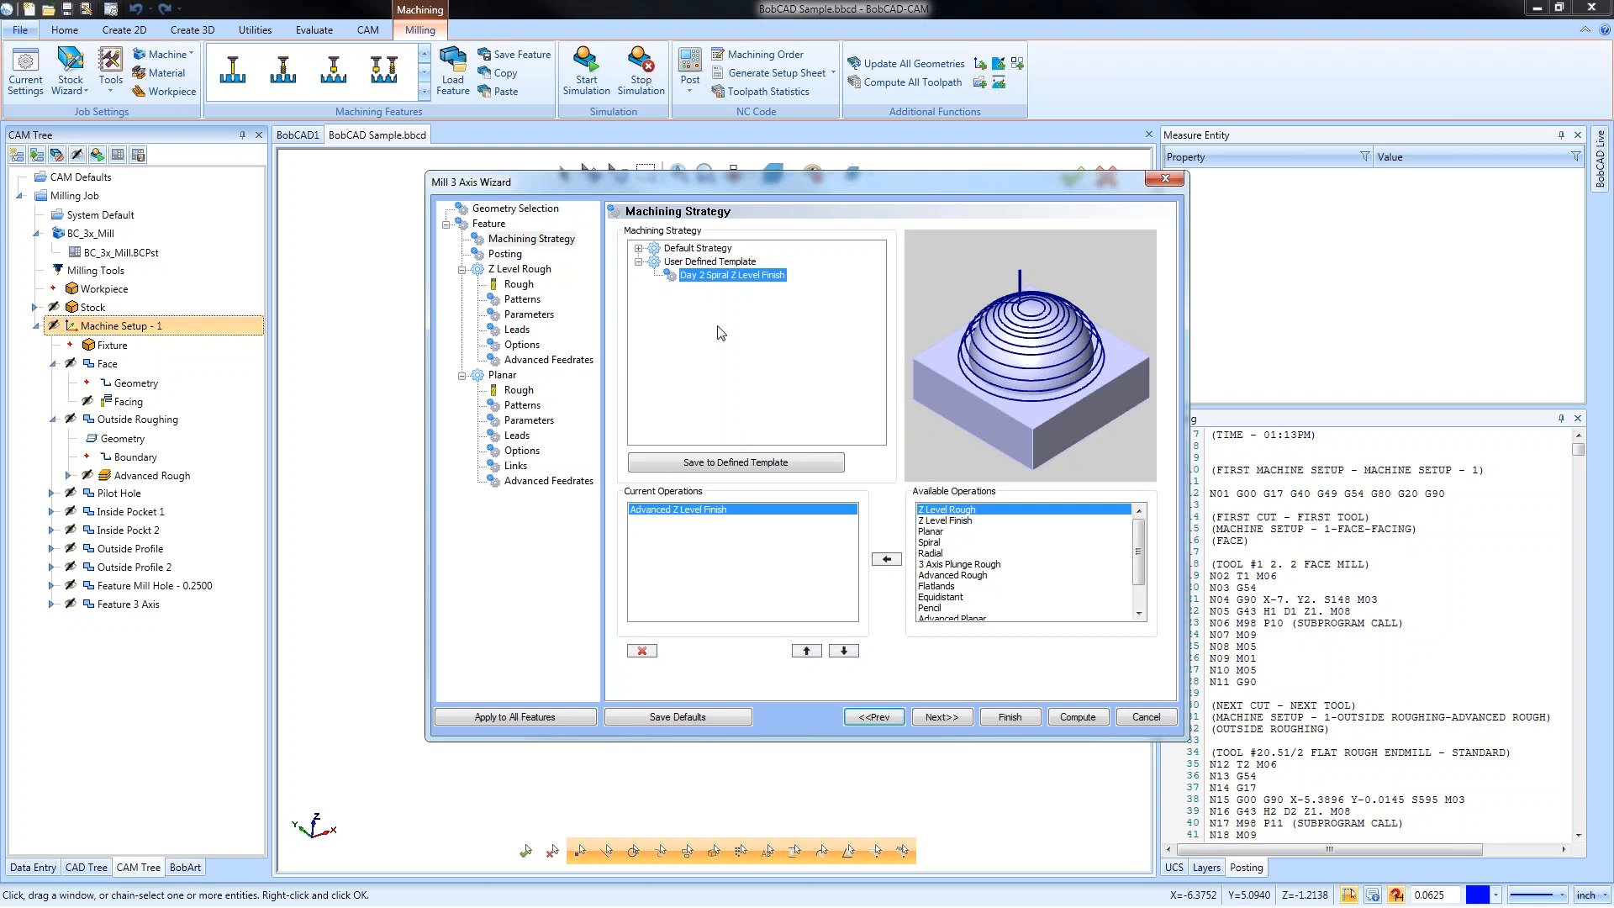
pyautogui.click(1128, 719)
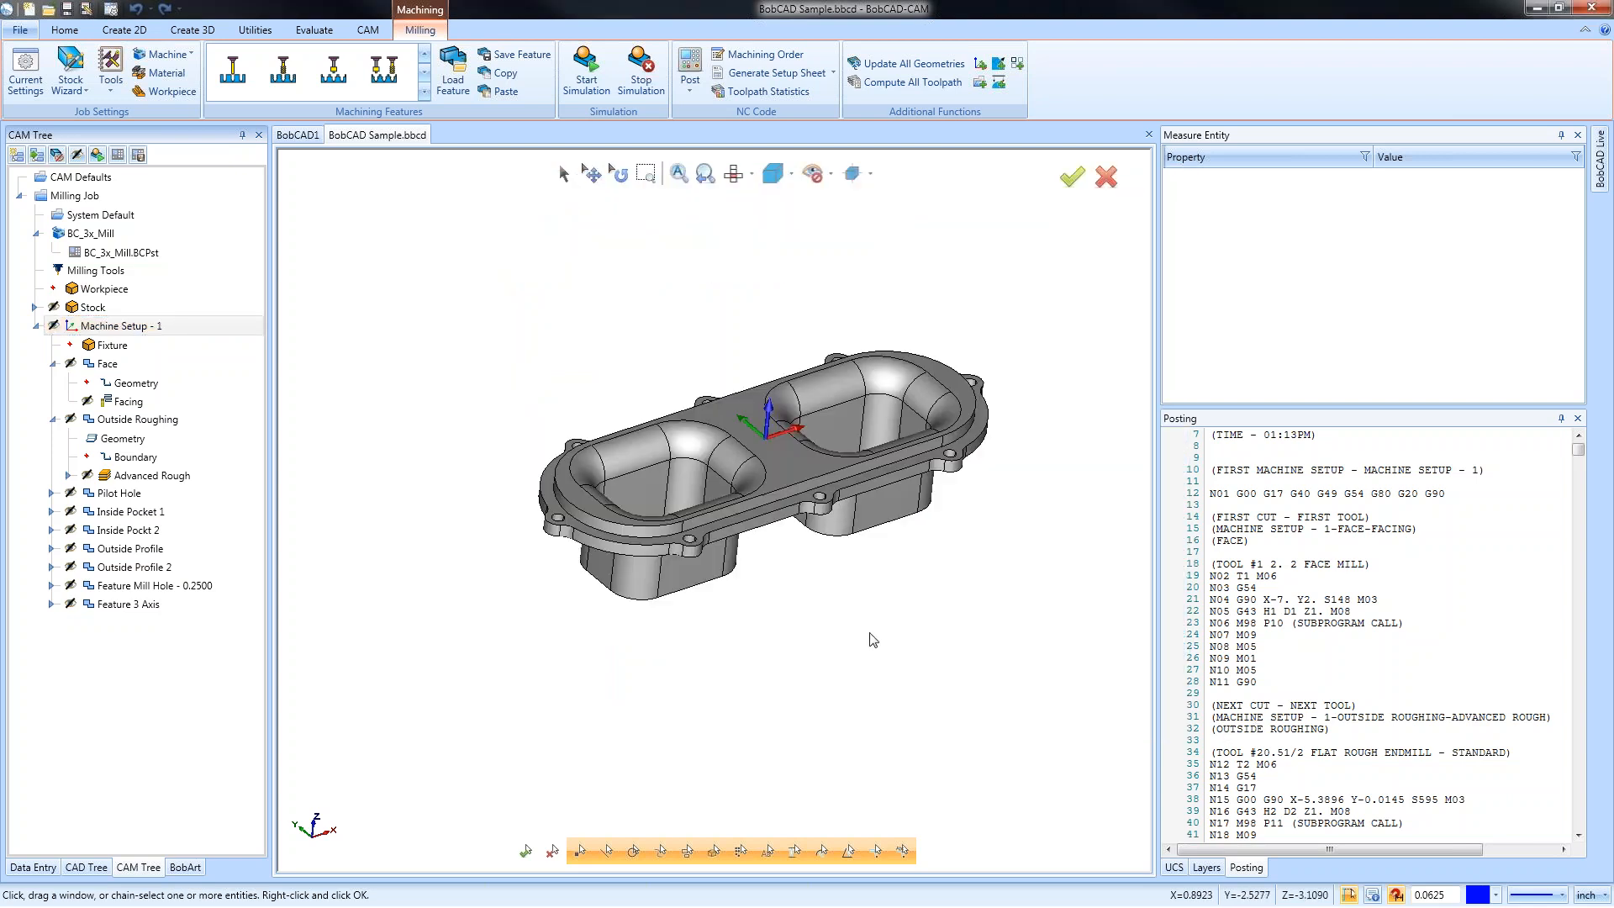
# Delete the entire Milling Job from the part file
pyautogui.moveTo(818, 561); pyautogui.dragTo(796, 620, button='middle')
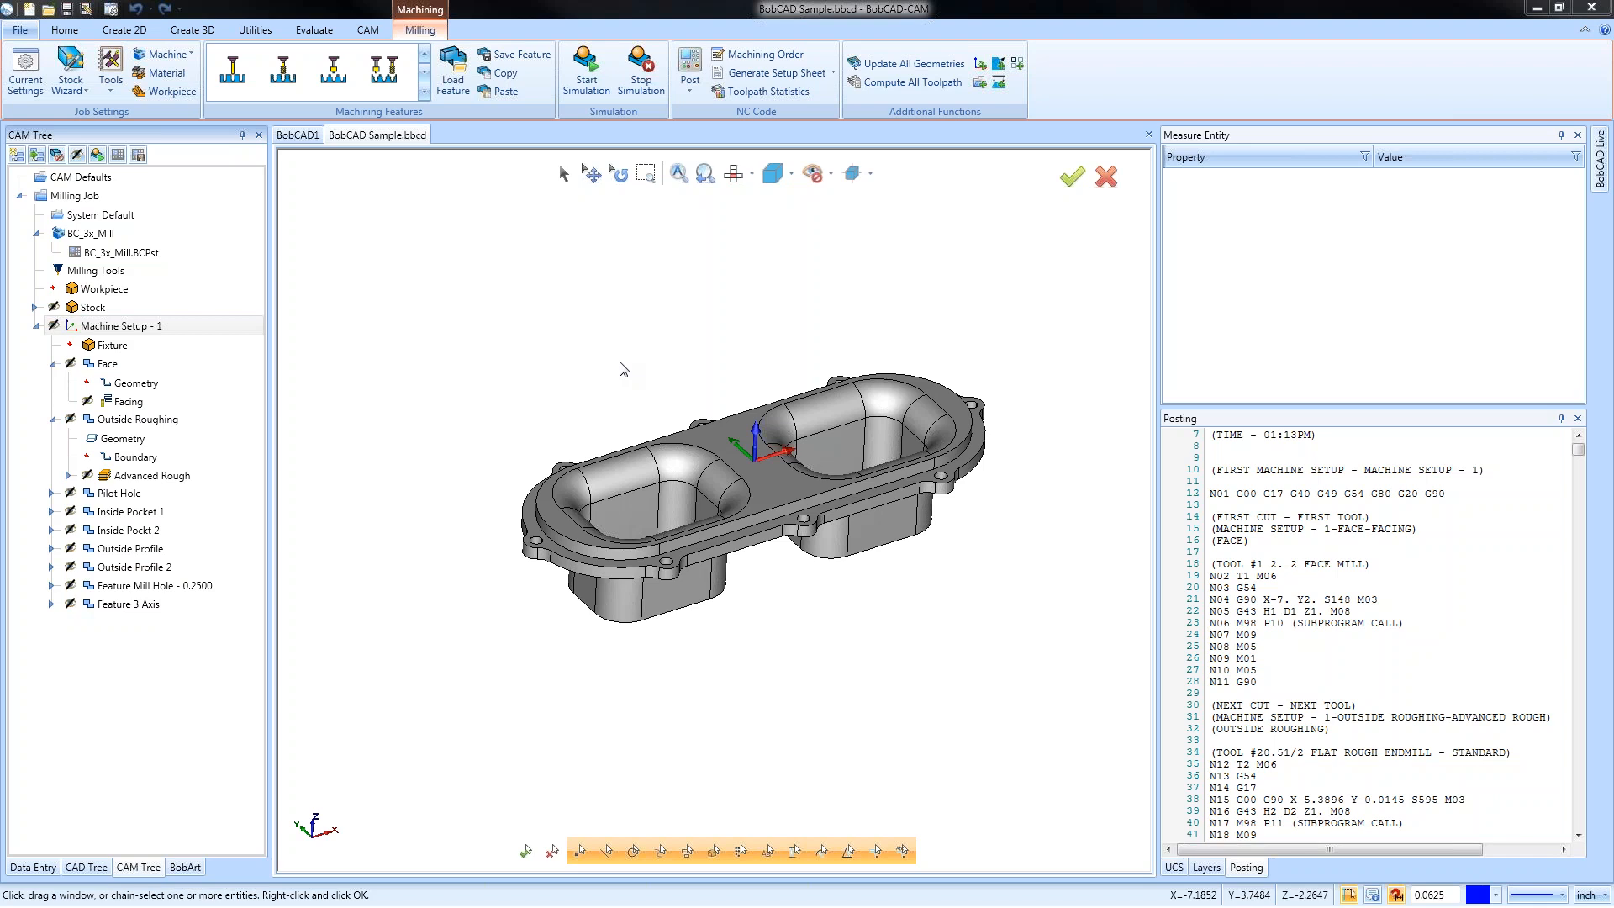
pyautogui.rightClick(78, 201)
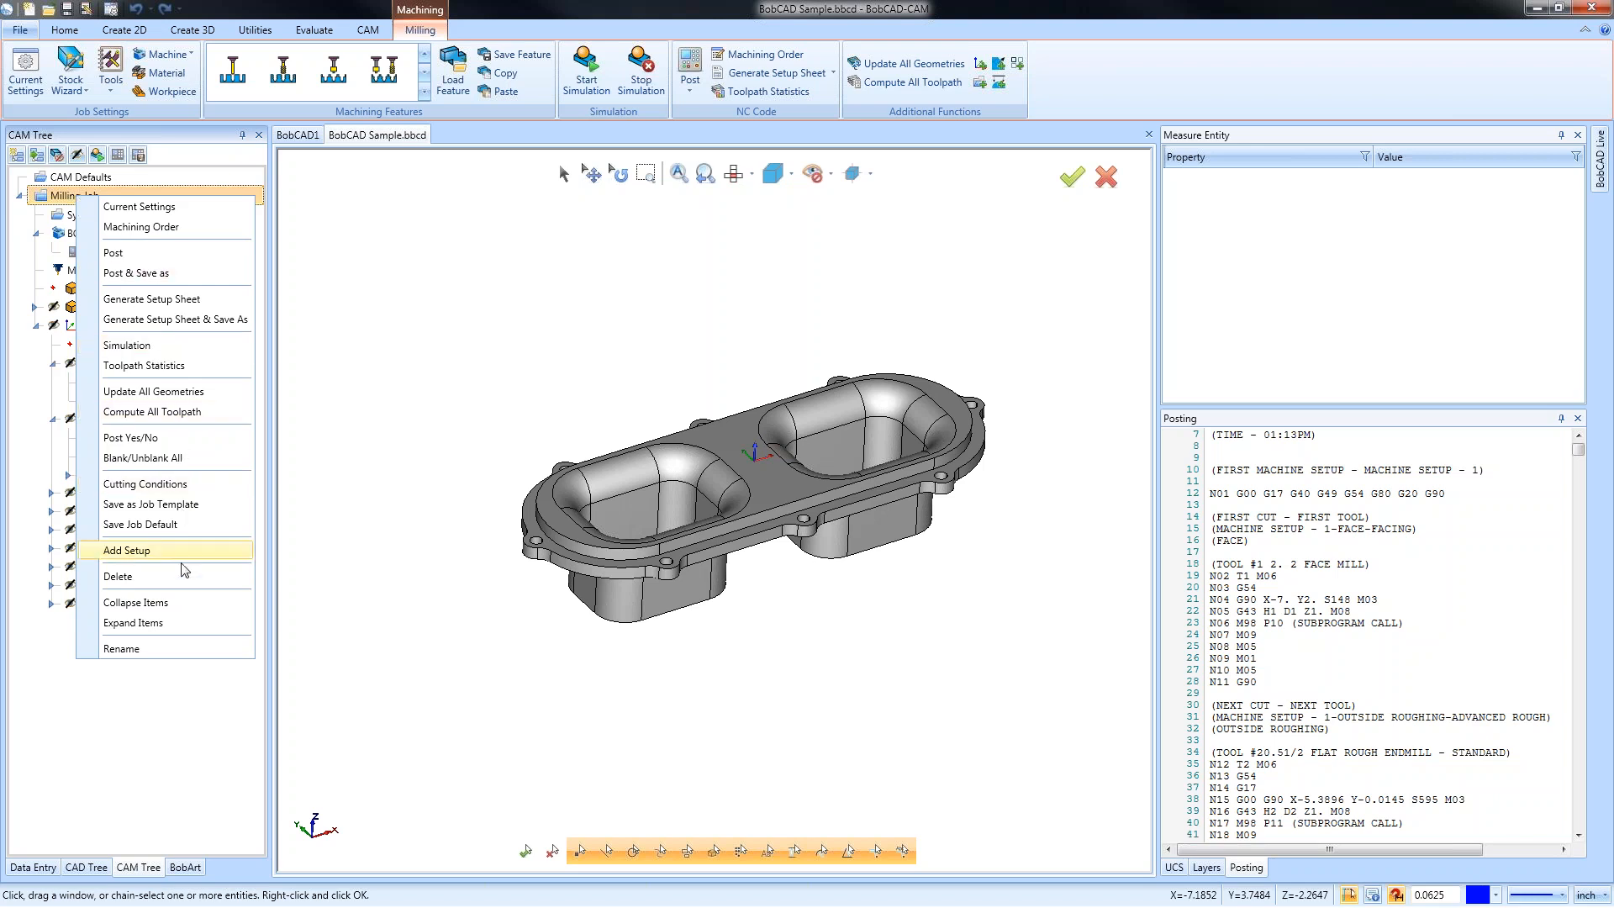
pyautogui.click(118, 577)
pyautogui.click(841, 492)
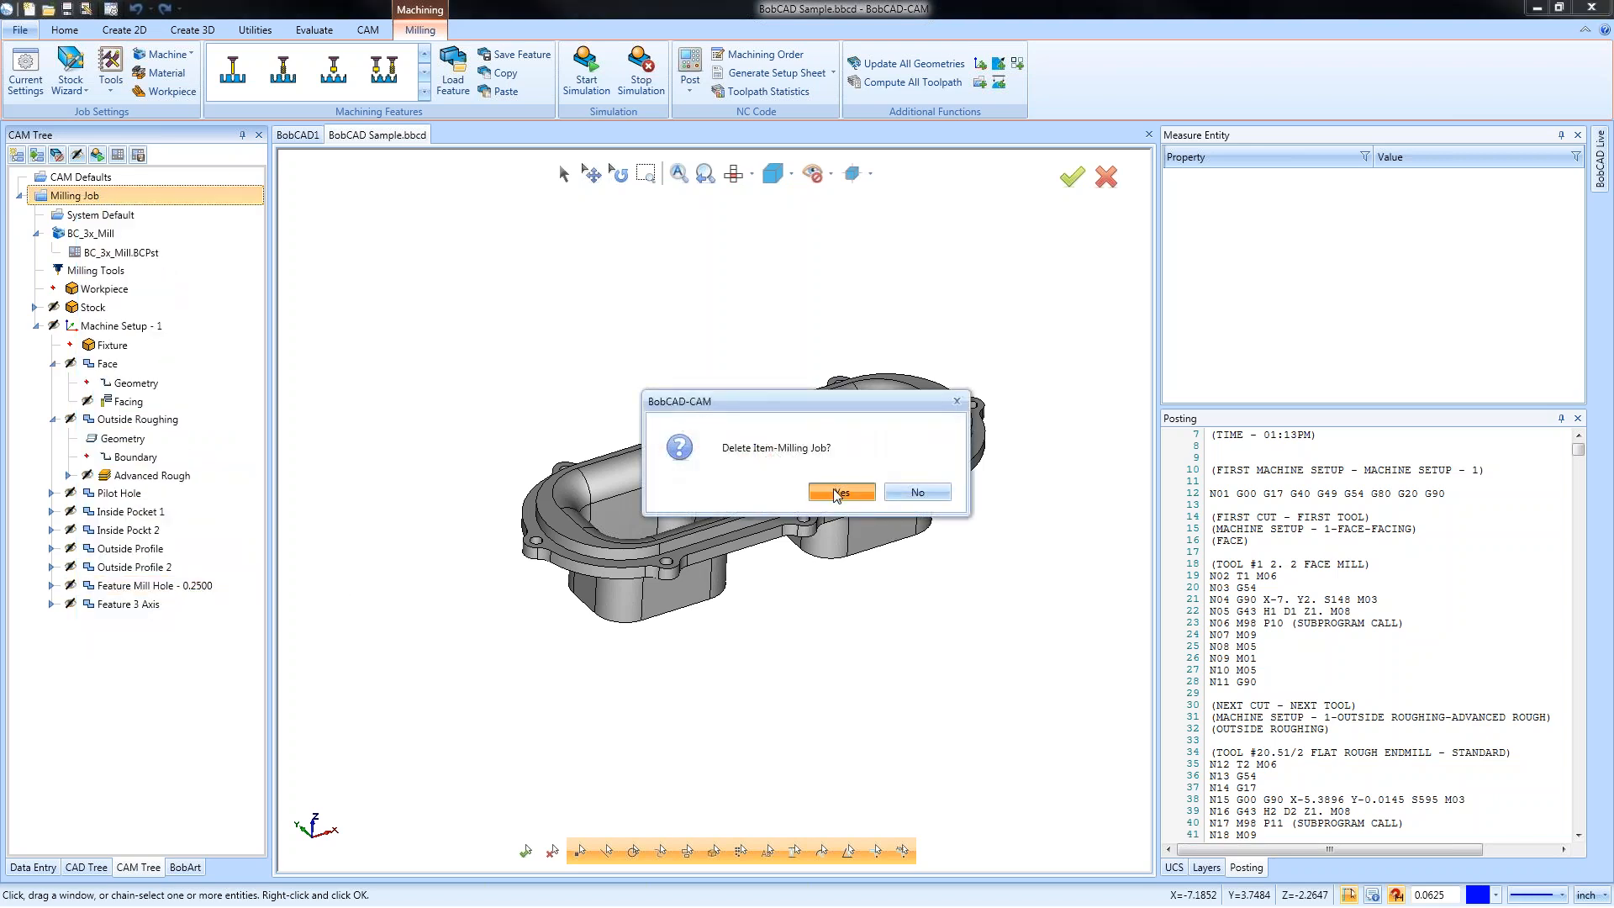
pyautogui.moveTo(831, 627); pyautogui.dragTo(774, 621, button='middle')
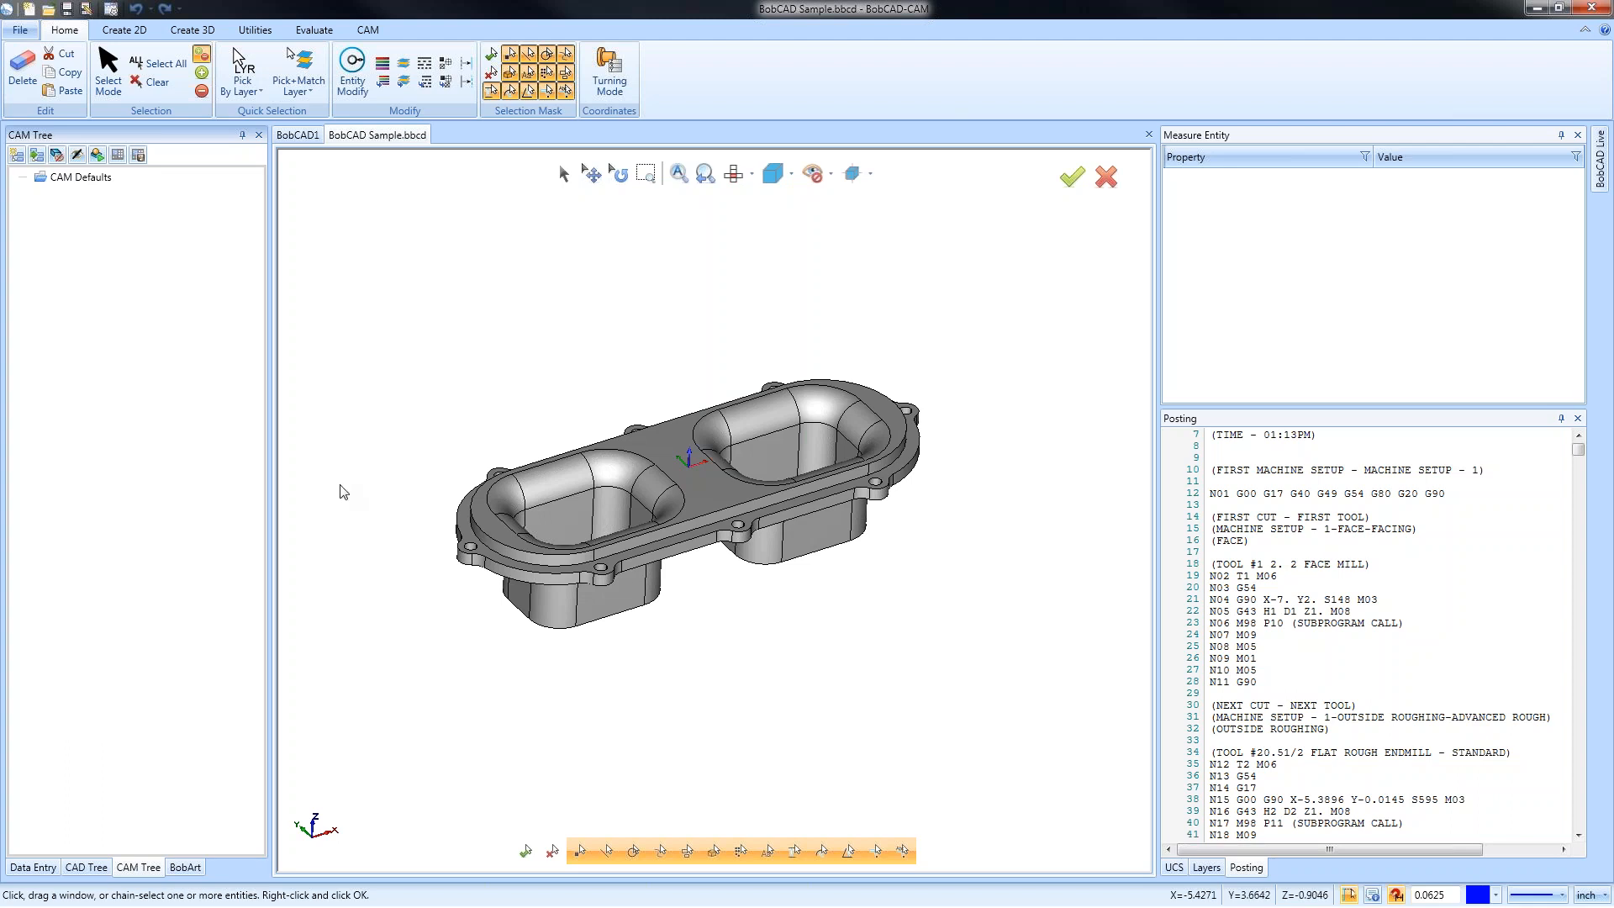
pyautogui.moveTo(696, 589); pyautogui.dragTo(782, 594, button='middle')
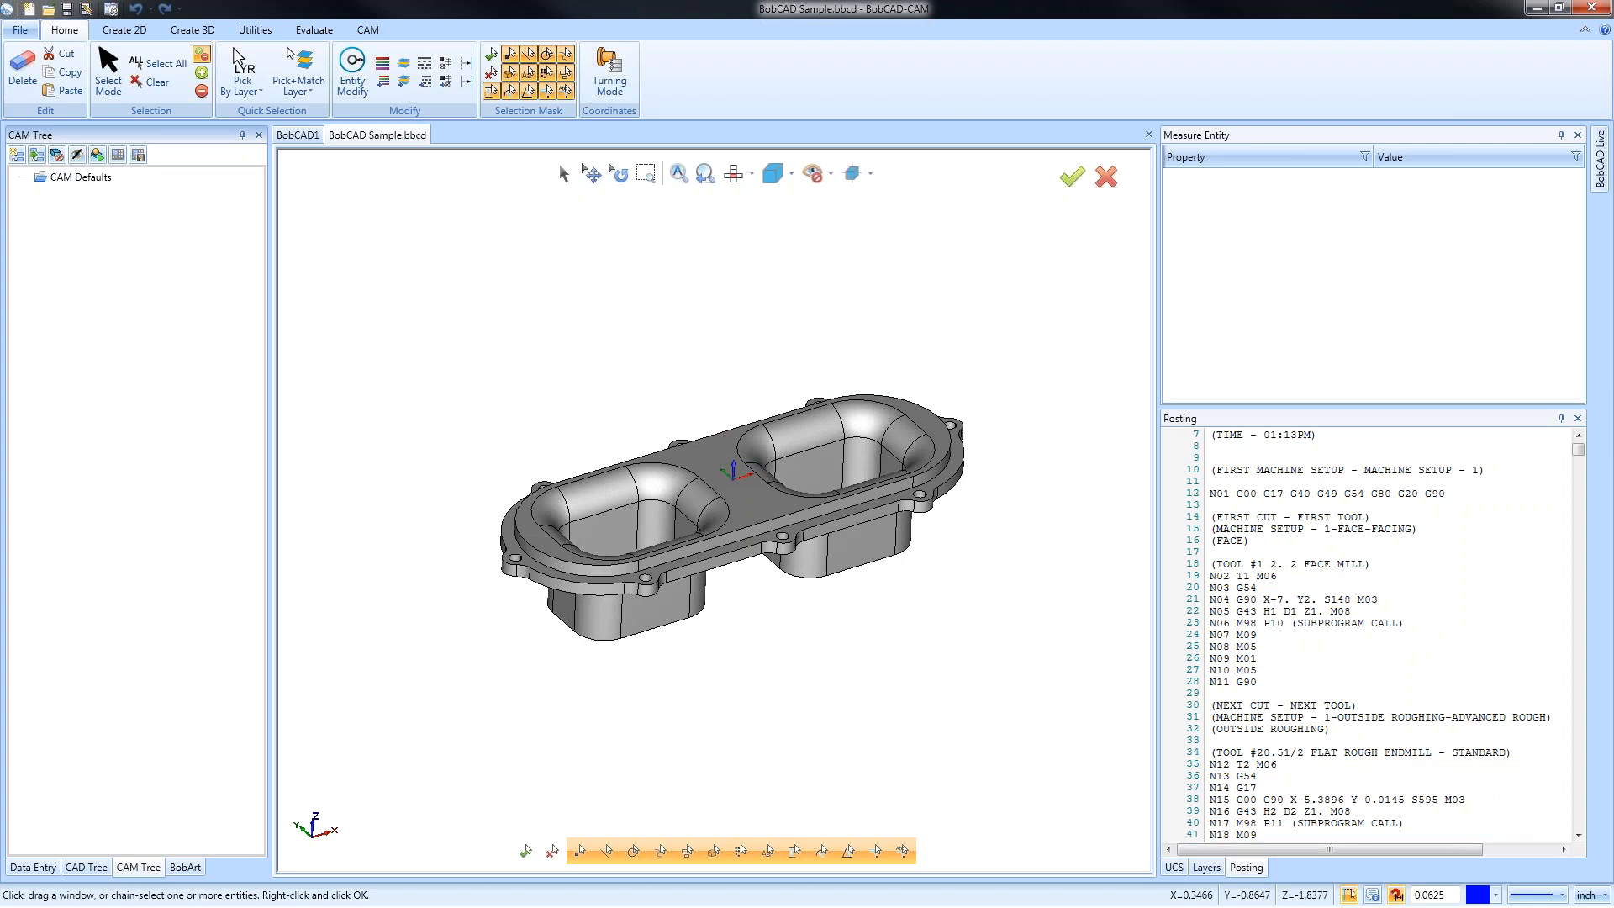
pyautogui.moveTo(789, 588); pyautogui.dragTo(760, 561, button='middle')
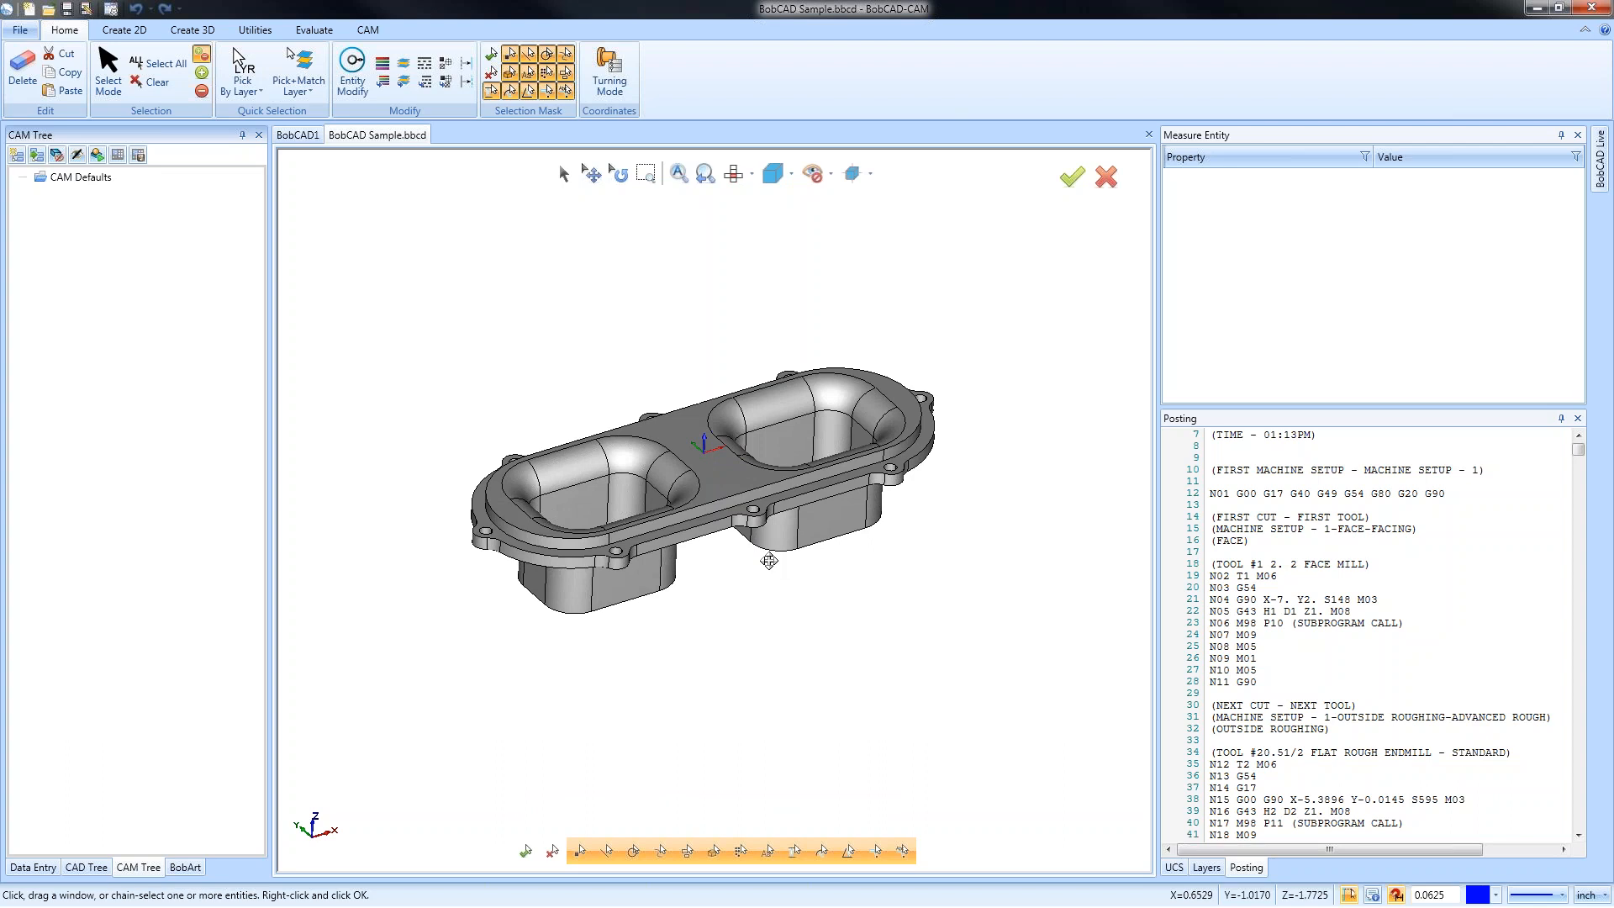
# Check the available job creation commands and start a new machining job from the CAM Defaults
pyautogui.rightClick(90, 183)
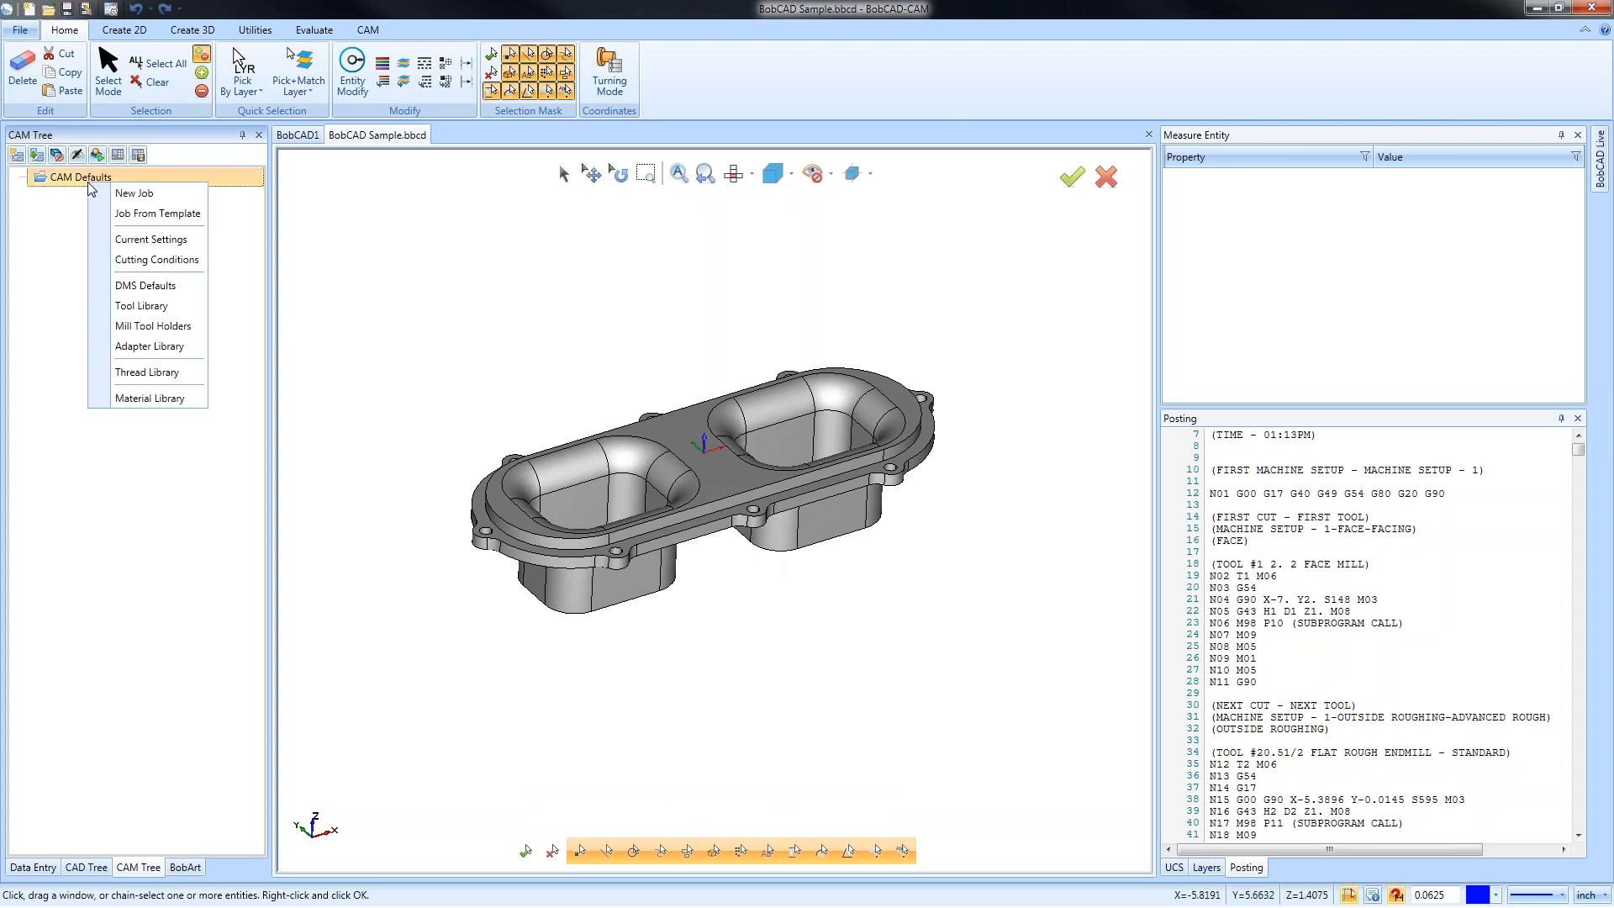
pyautogui.click(62, 271)
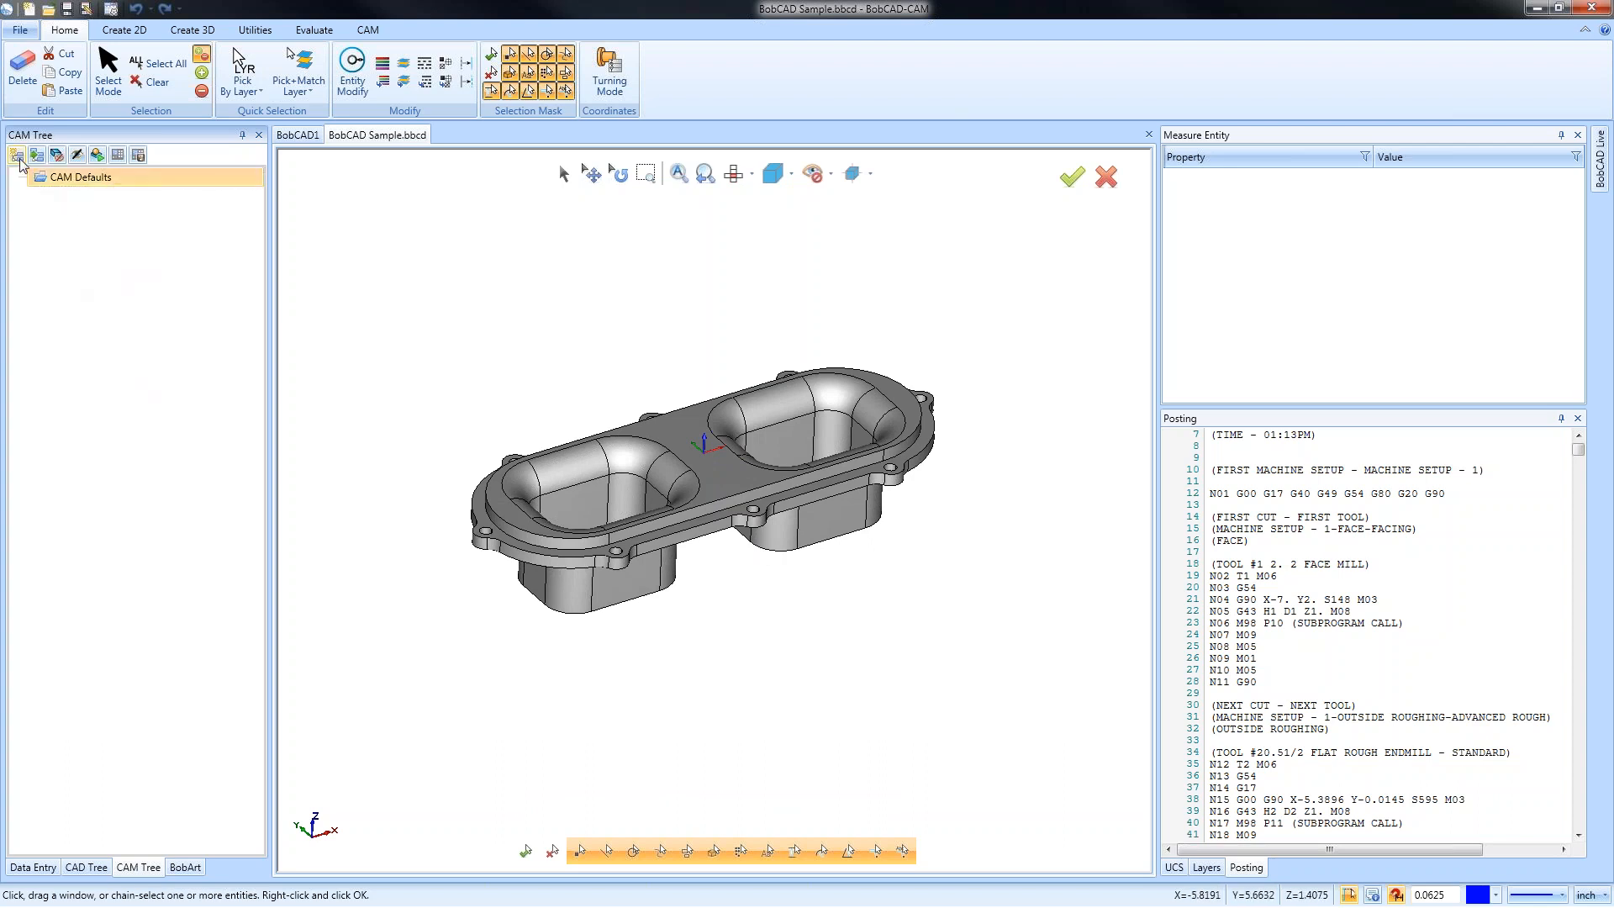
pyautogui.click(368, 30)
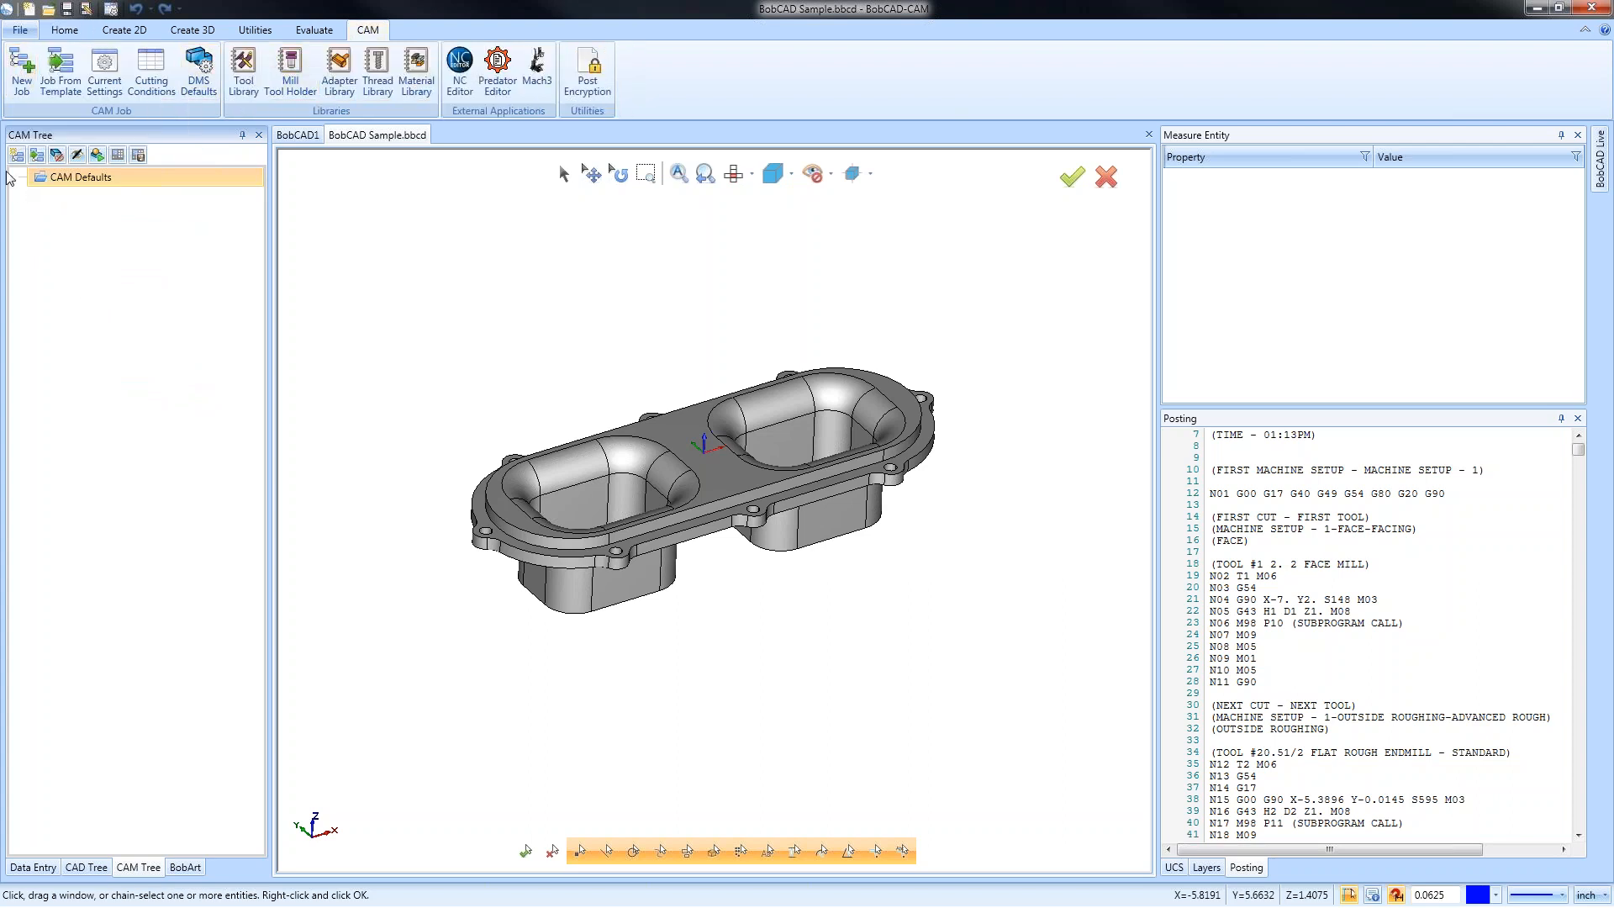
pyautogui.rightClick(107, 182)
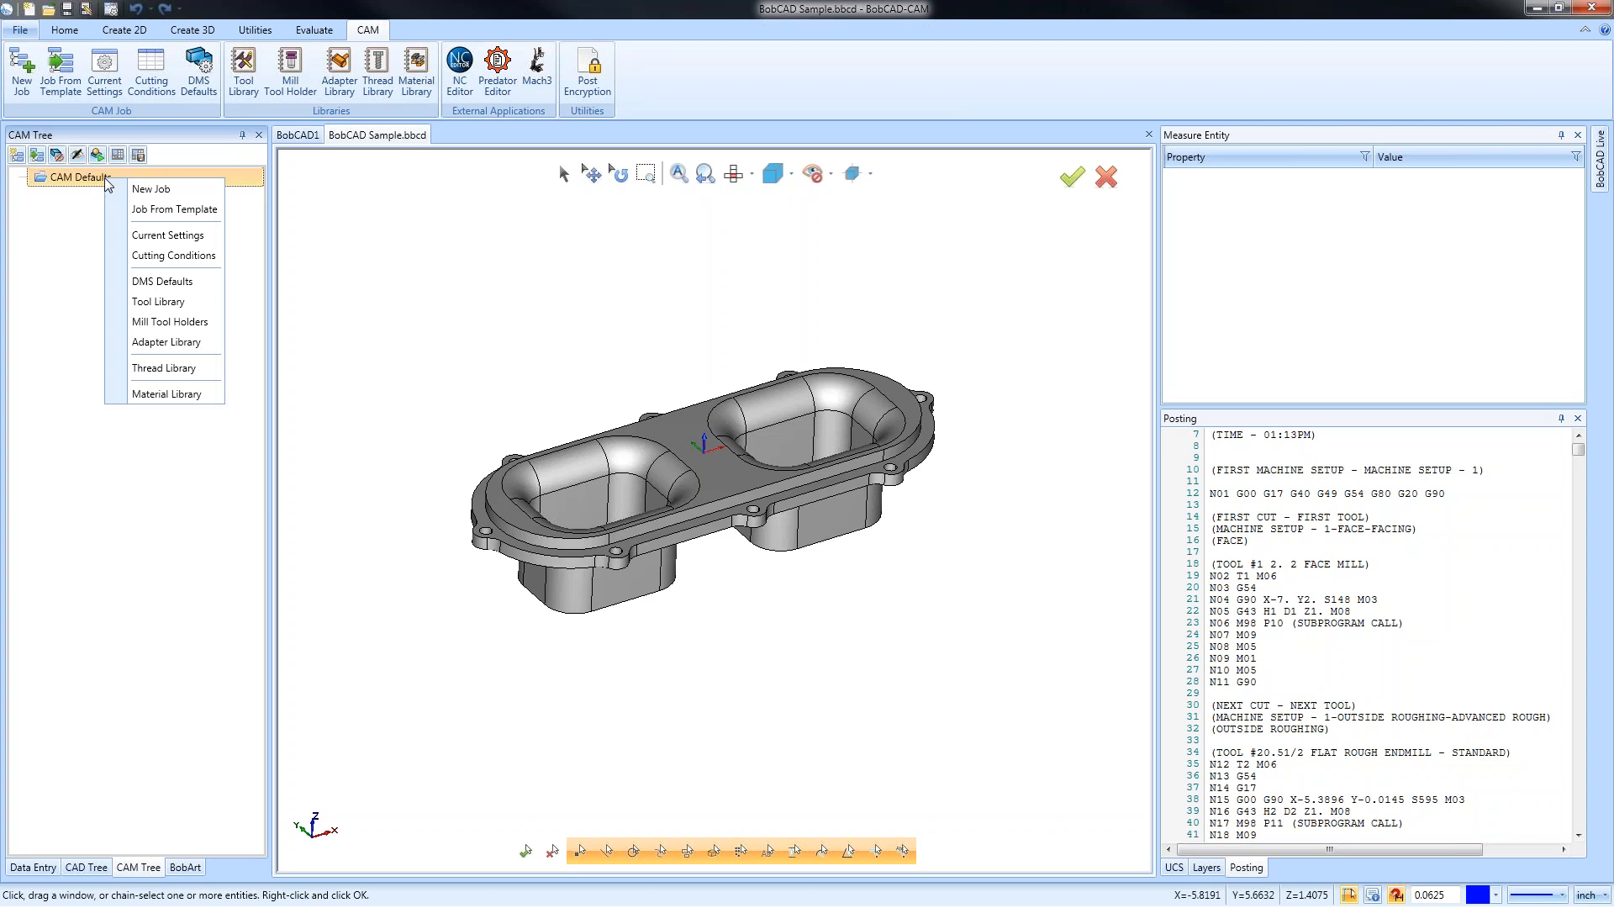
pyautogui.click(159, 190)
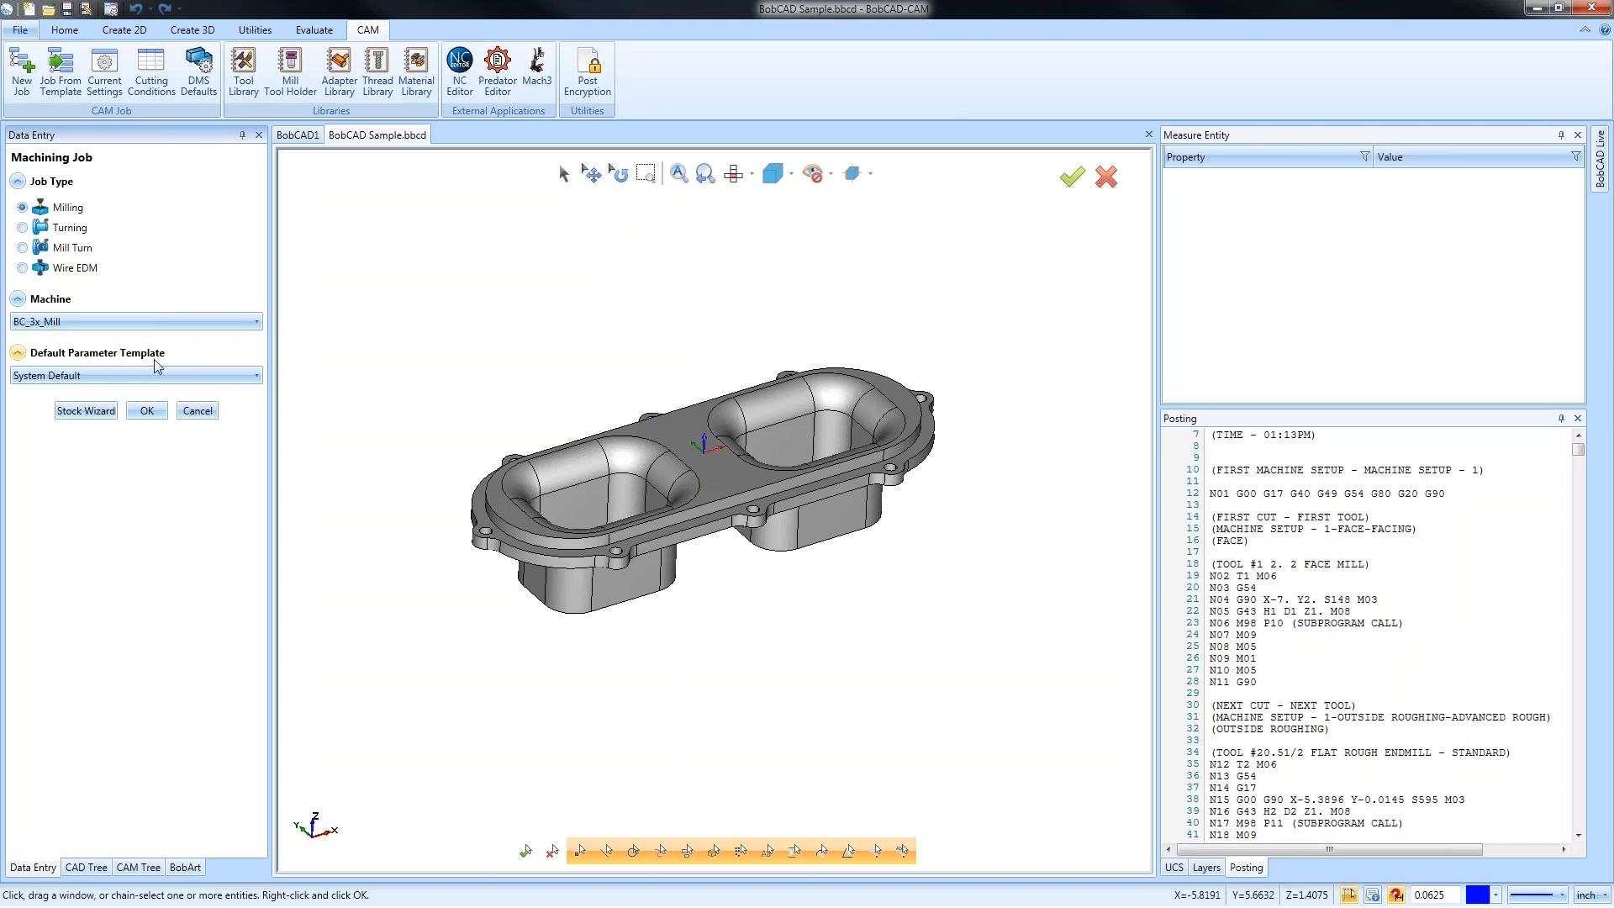
# Examine the default parameter templates offered for the new milling job, and keep System Default
pyautogui.click(206, 376)
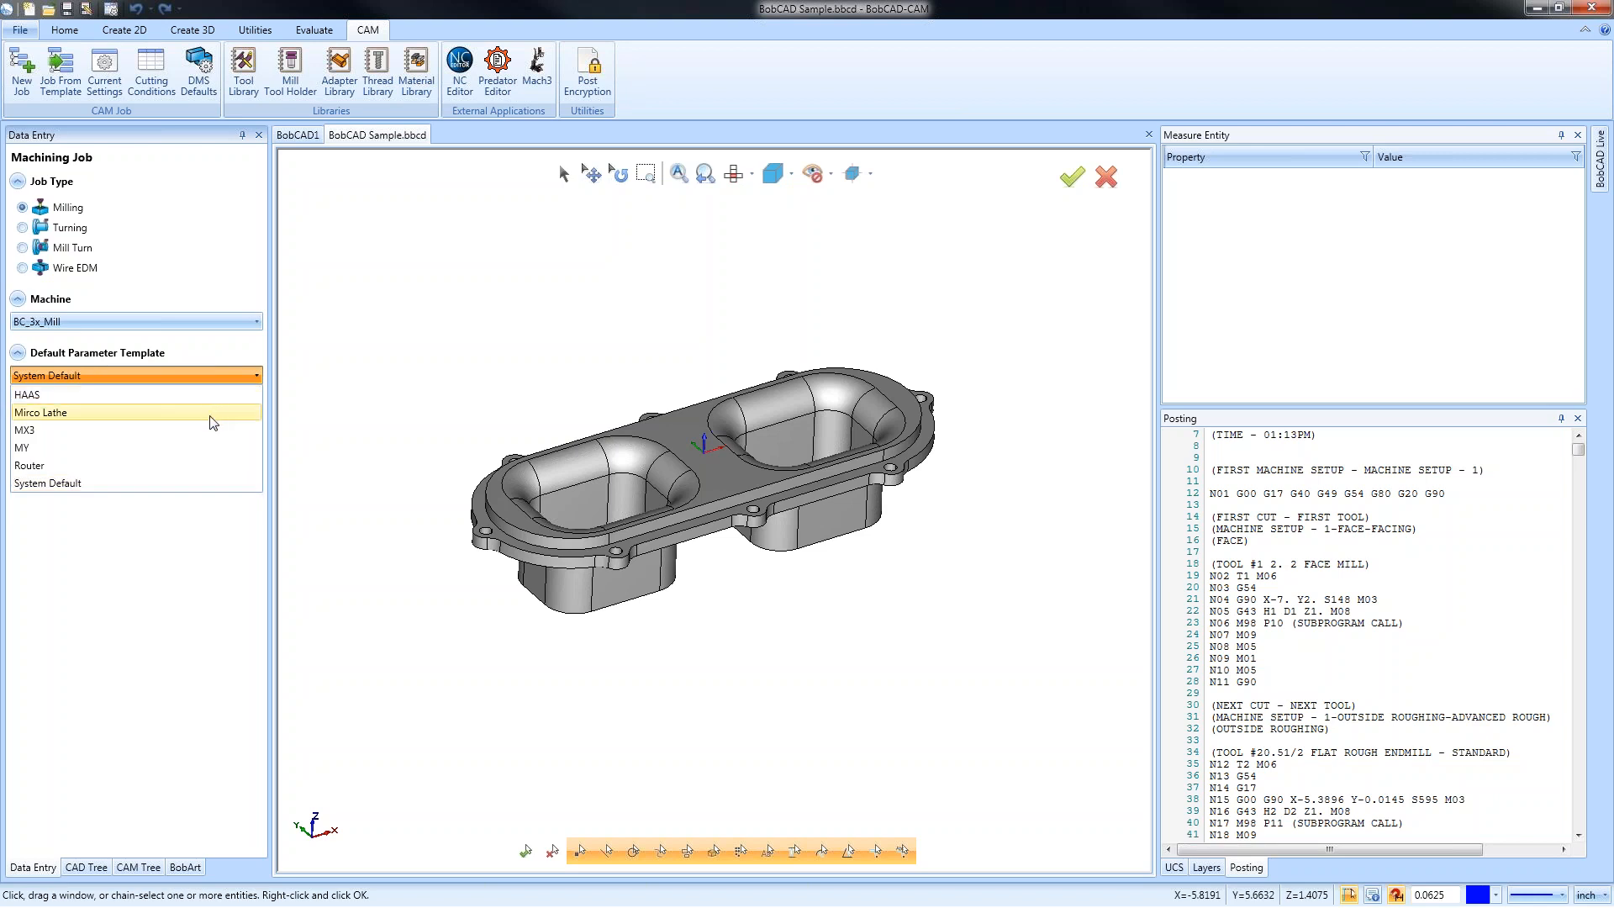
pyautogui.click(189, 483)
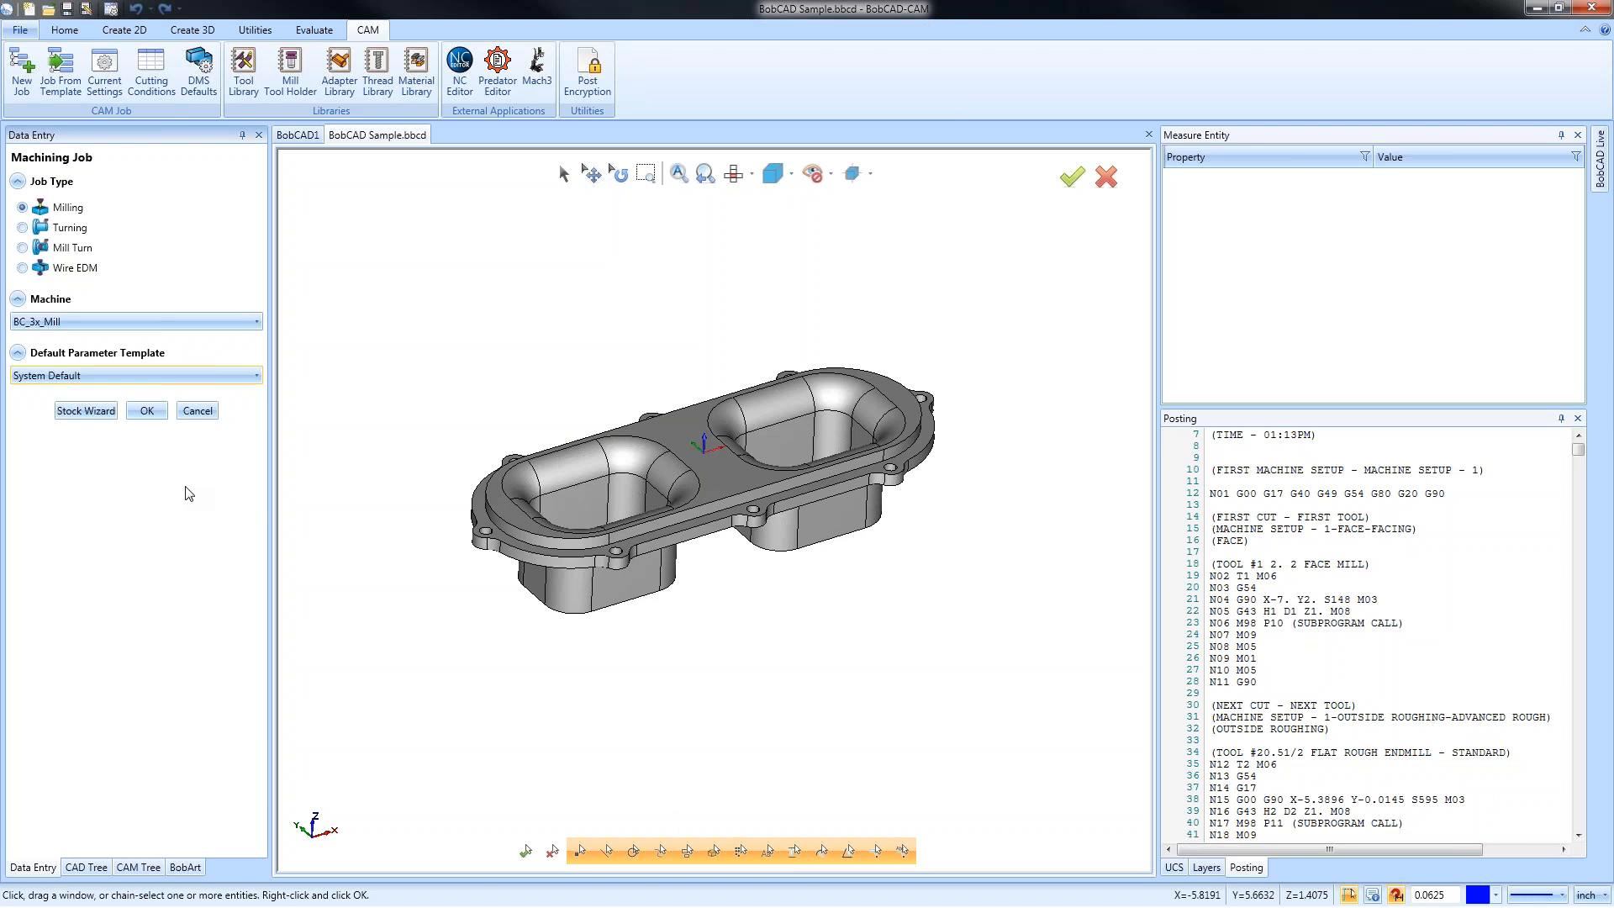
pyautogui.click(187, 376)
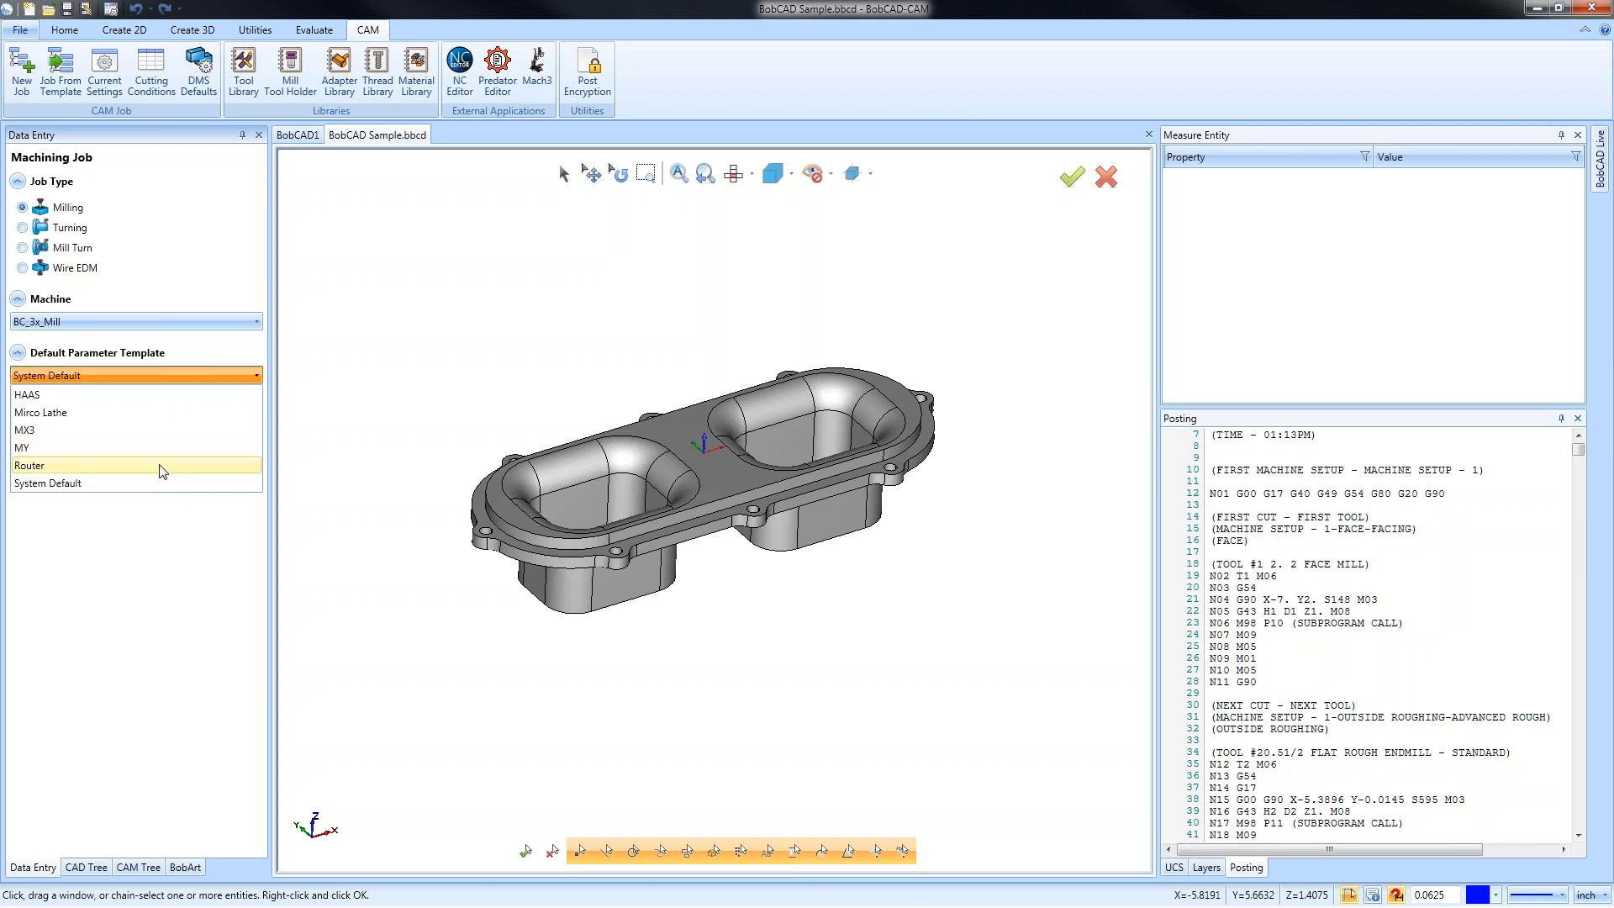
pyautogui.click(102, 484)
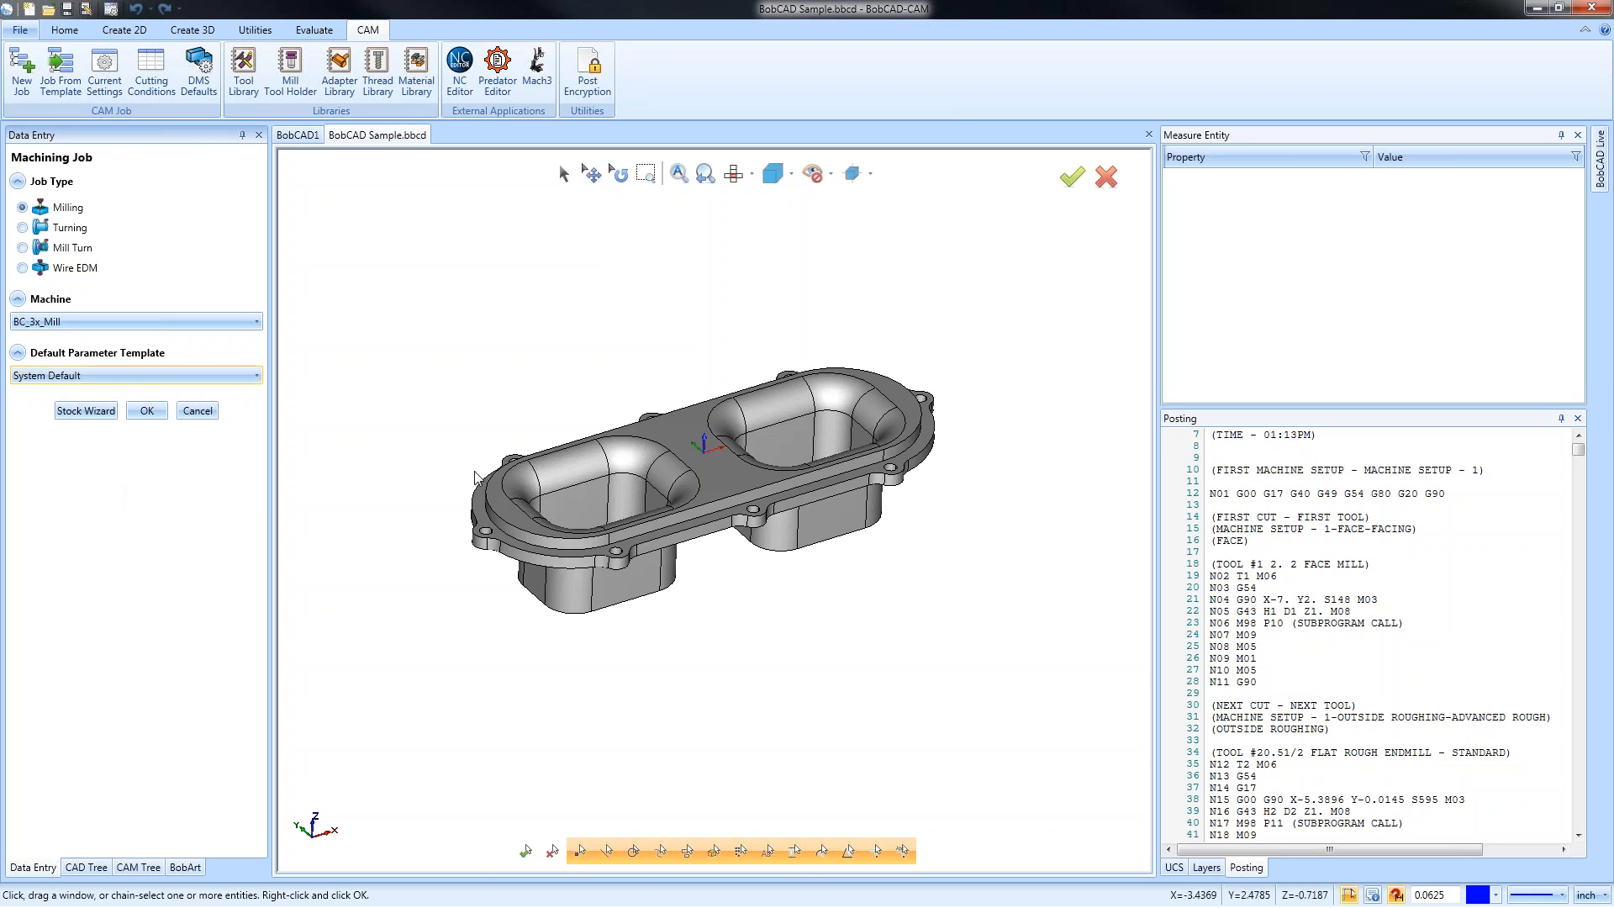
# Start the Stock Wizard for the new milling job and select the solid part as the workpiece
pyautogui.click(90, 415)
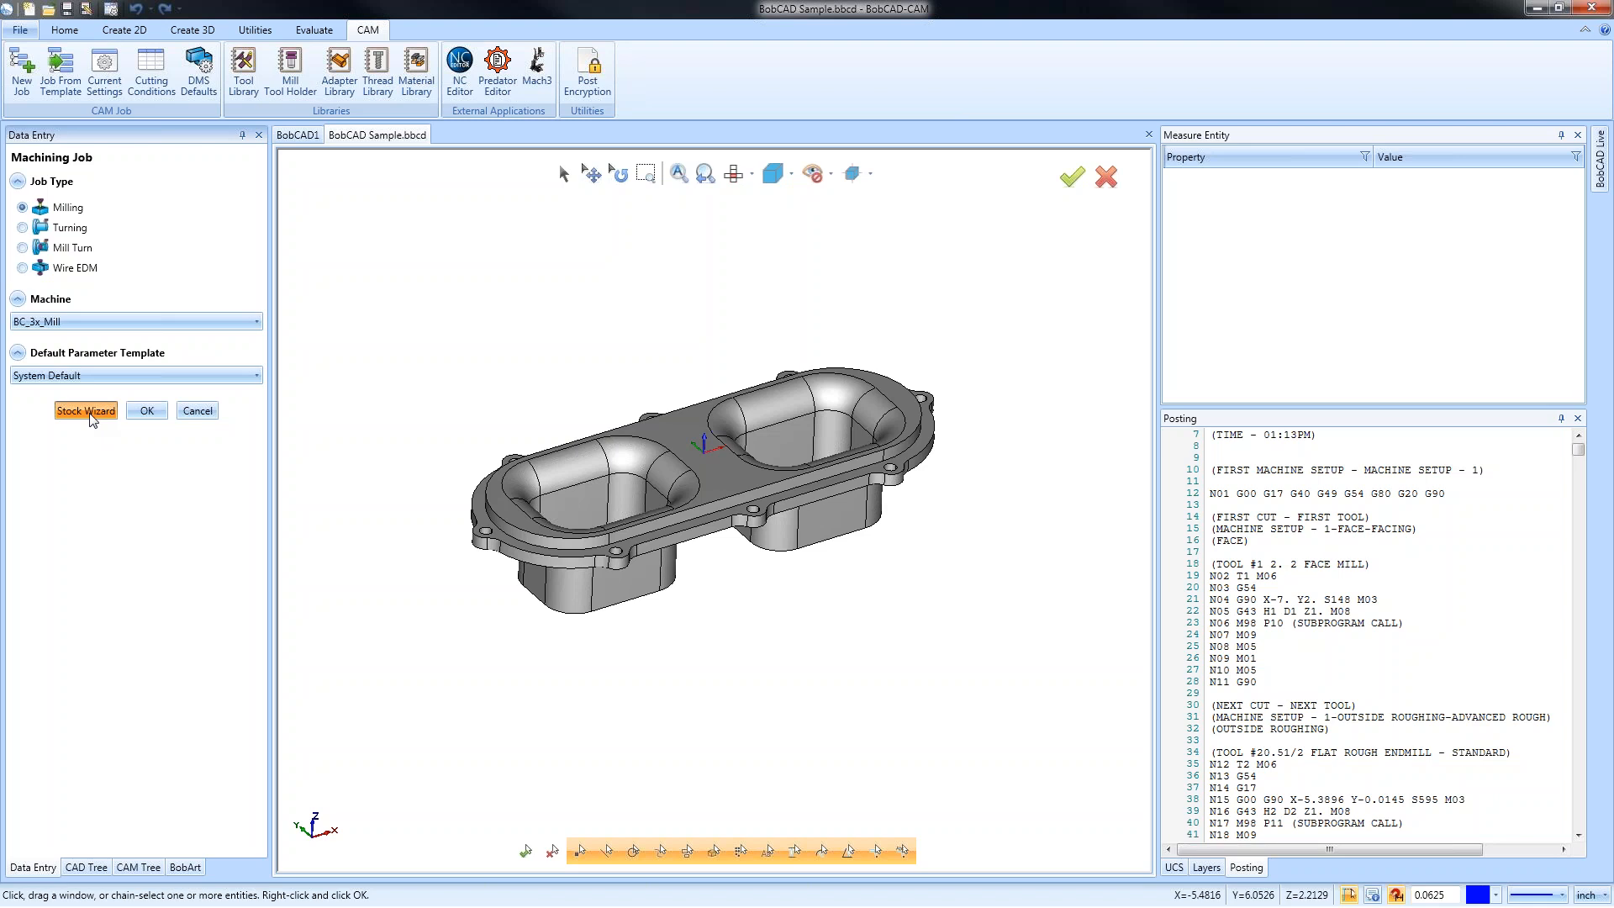
pyautogui.click(88, 411)
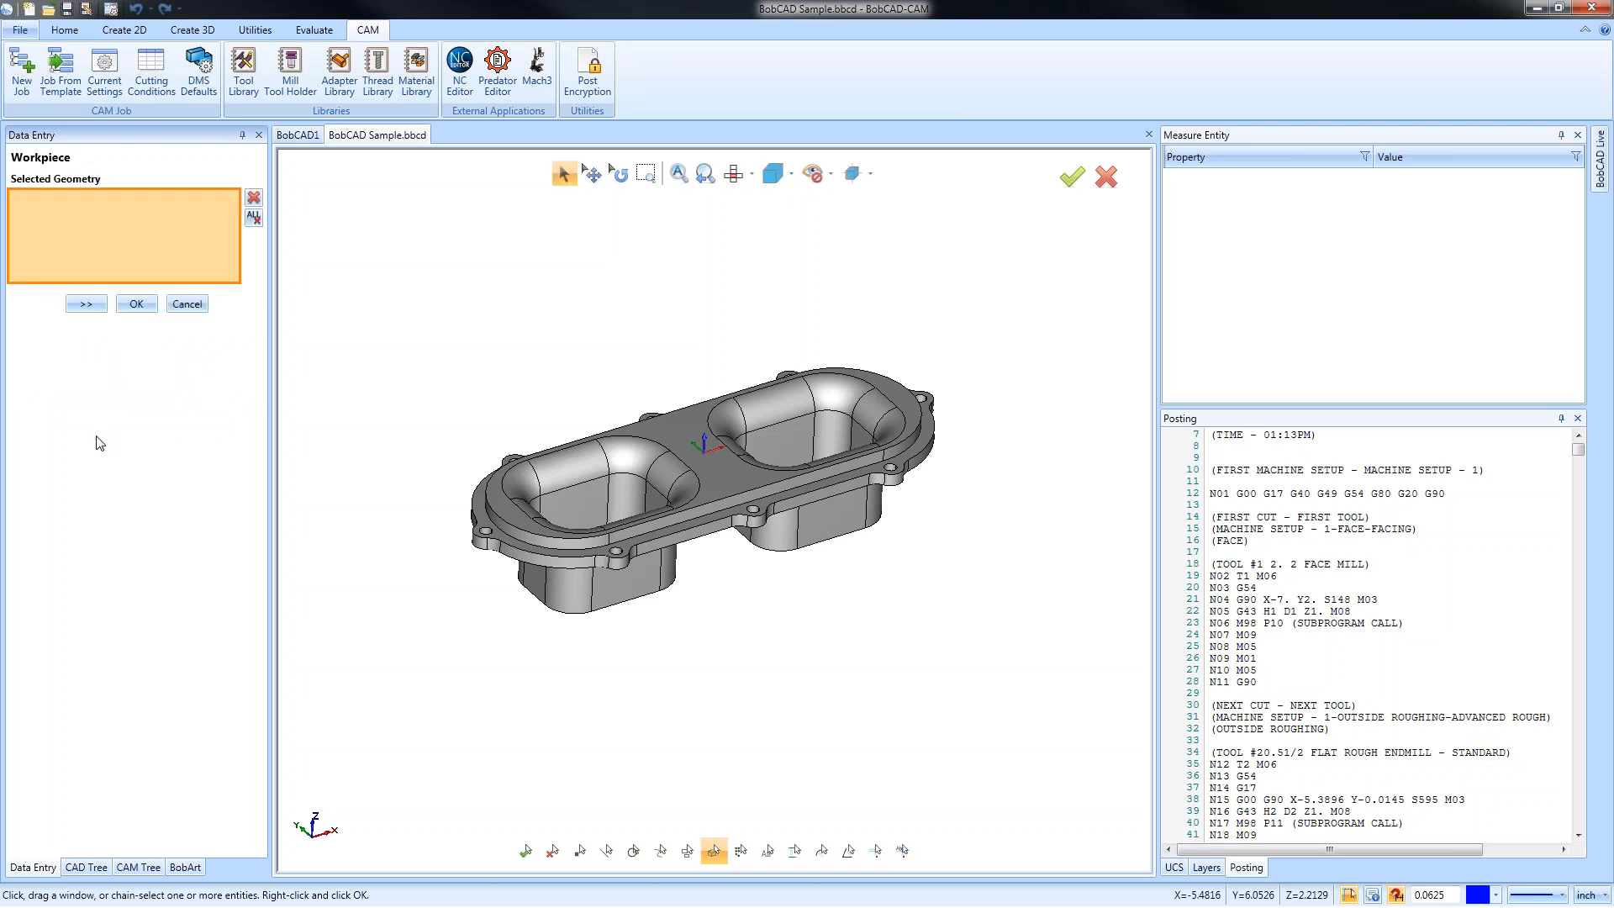
pyautogui.click(501, 483)
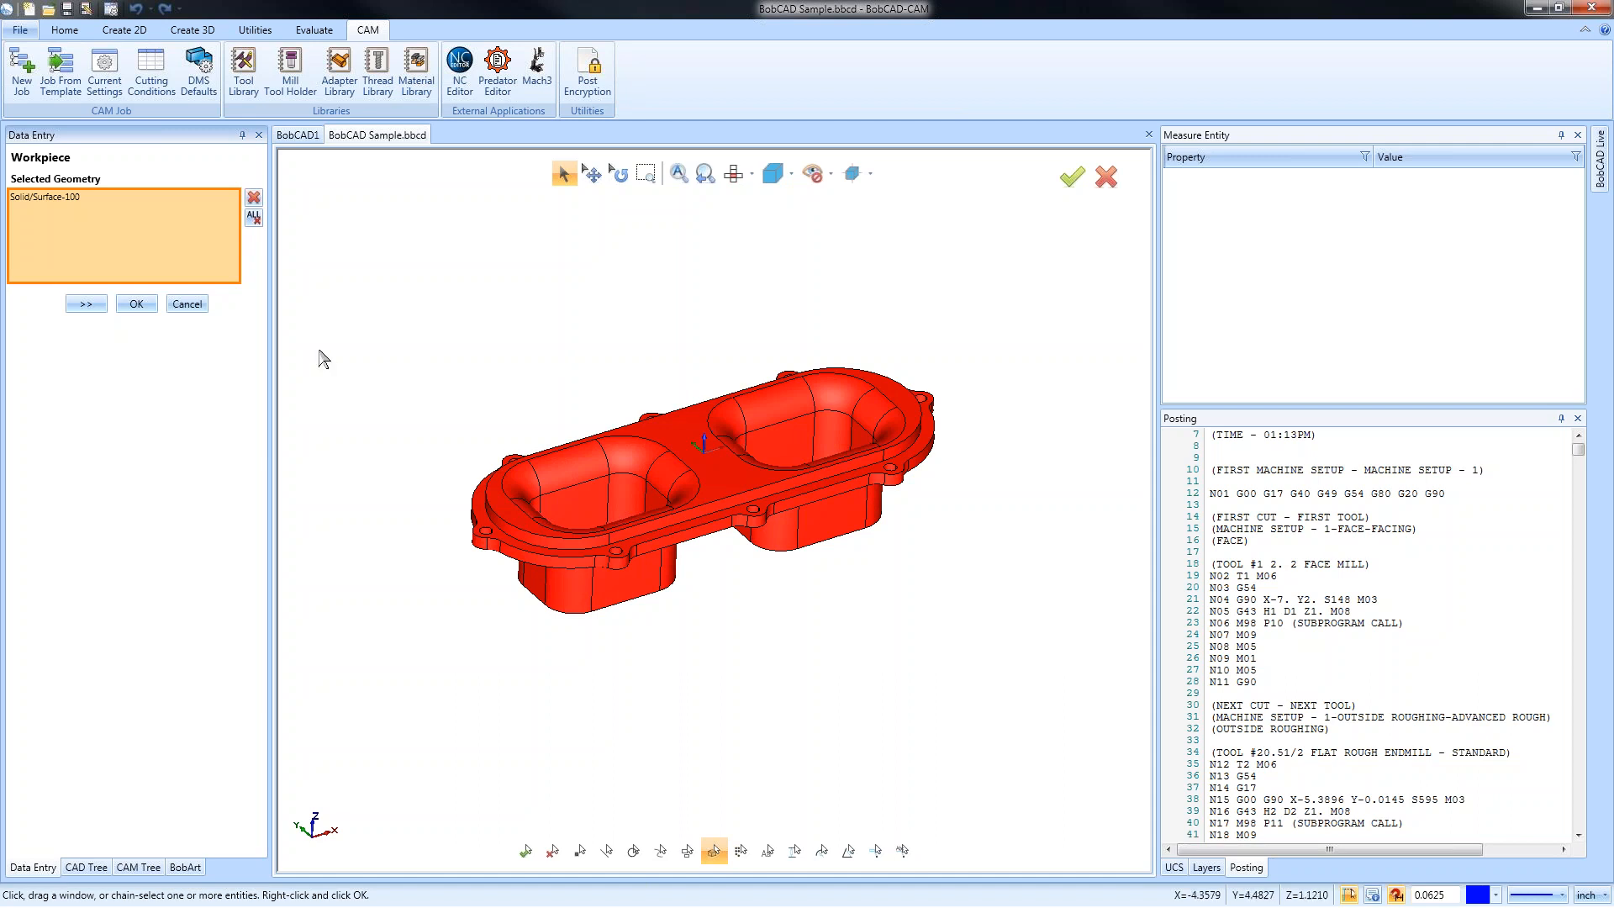
# Accept the selected workpiece and continue to the stock definition with a wider data entry area
pyautogui.click(86, 303)
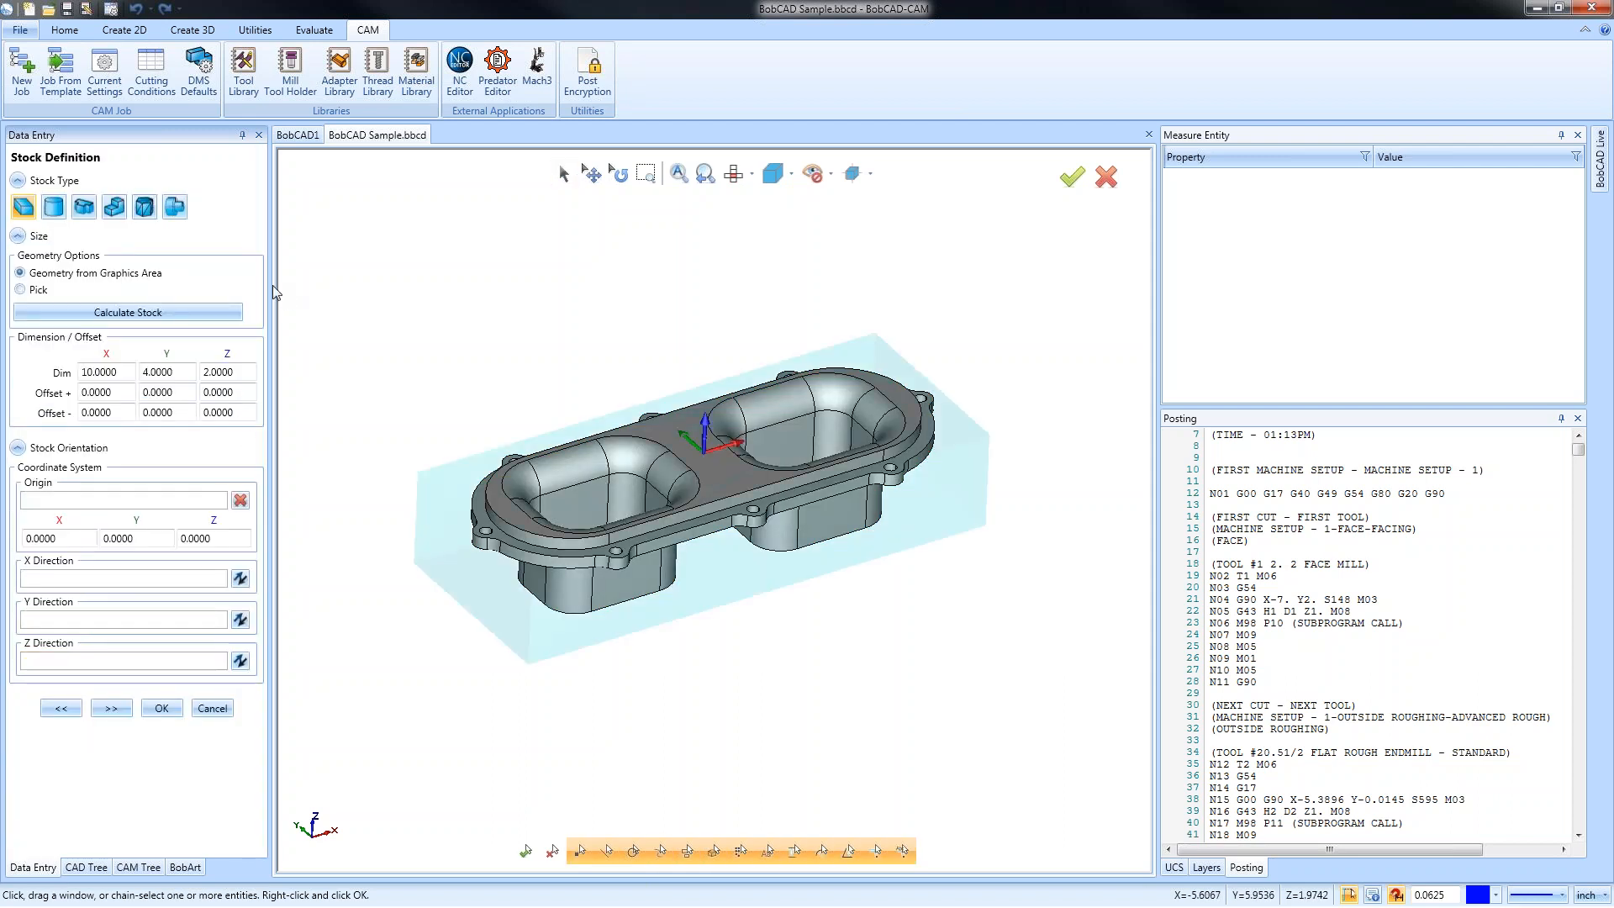
pyautogui.moveTo(272, 284); pyautogui.dragTo(393, 284)
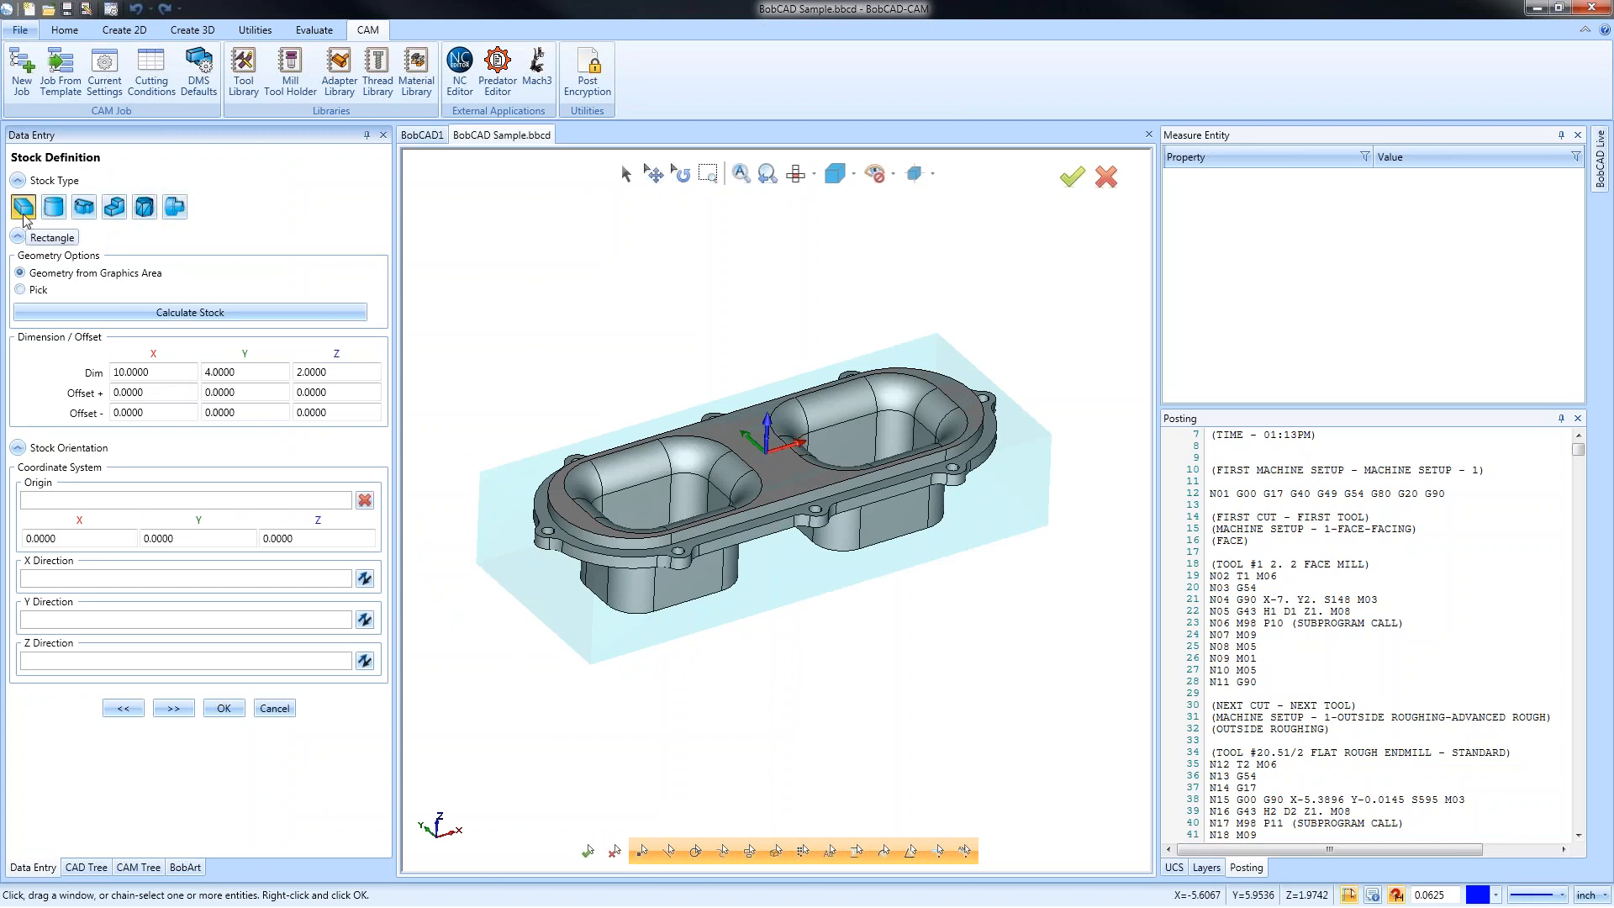
# Try cylindrical stock calculated from the geometry in the graphics area
pyautogui.click(53, 207)
pyautogui.click(203, 370)
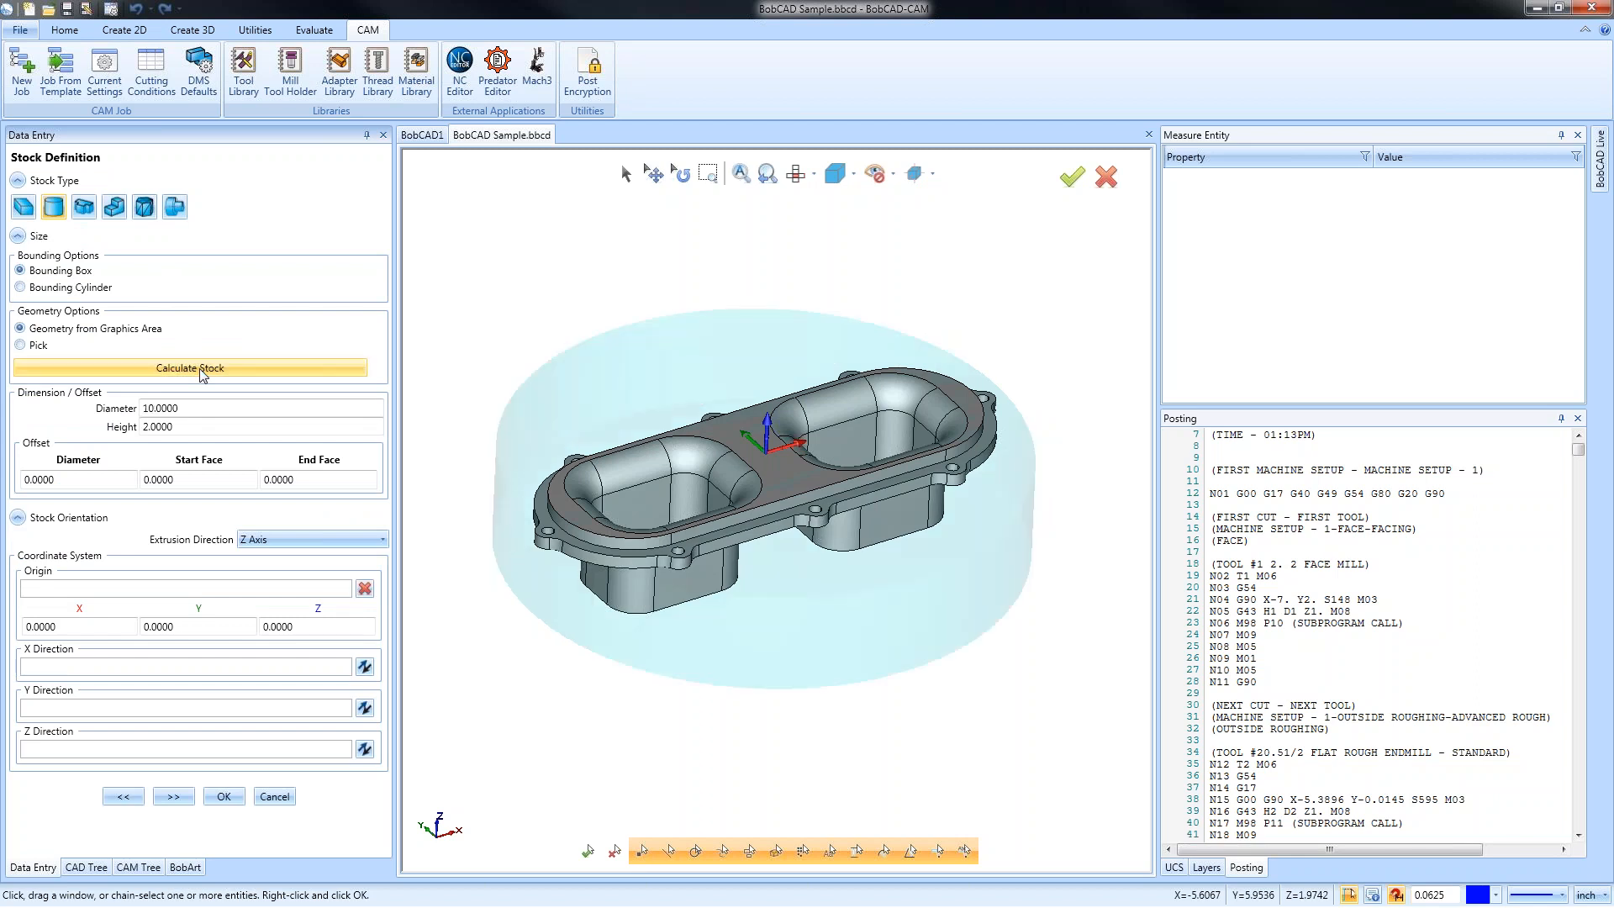
pyautogui.moveTo(832, 670); pyautogui.dragTo(845, 717, button='middle')
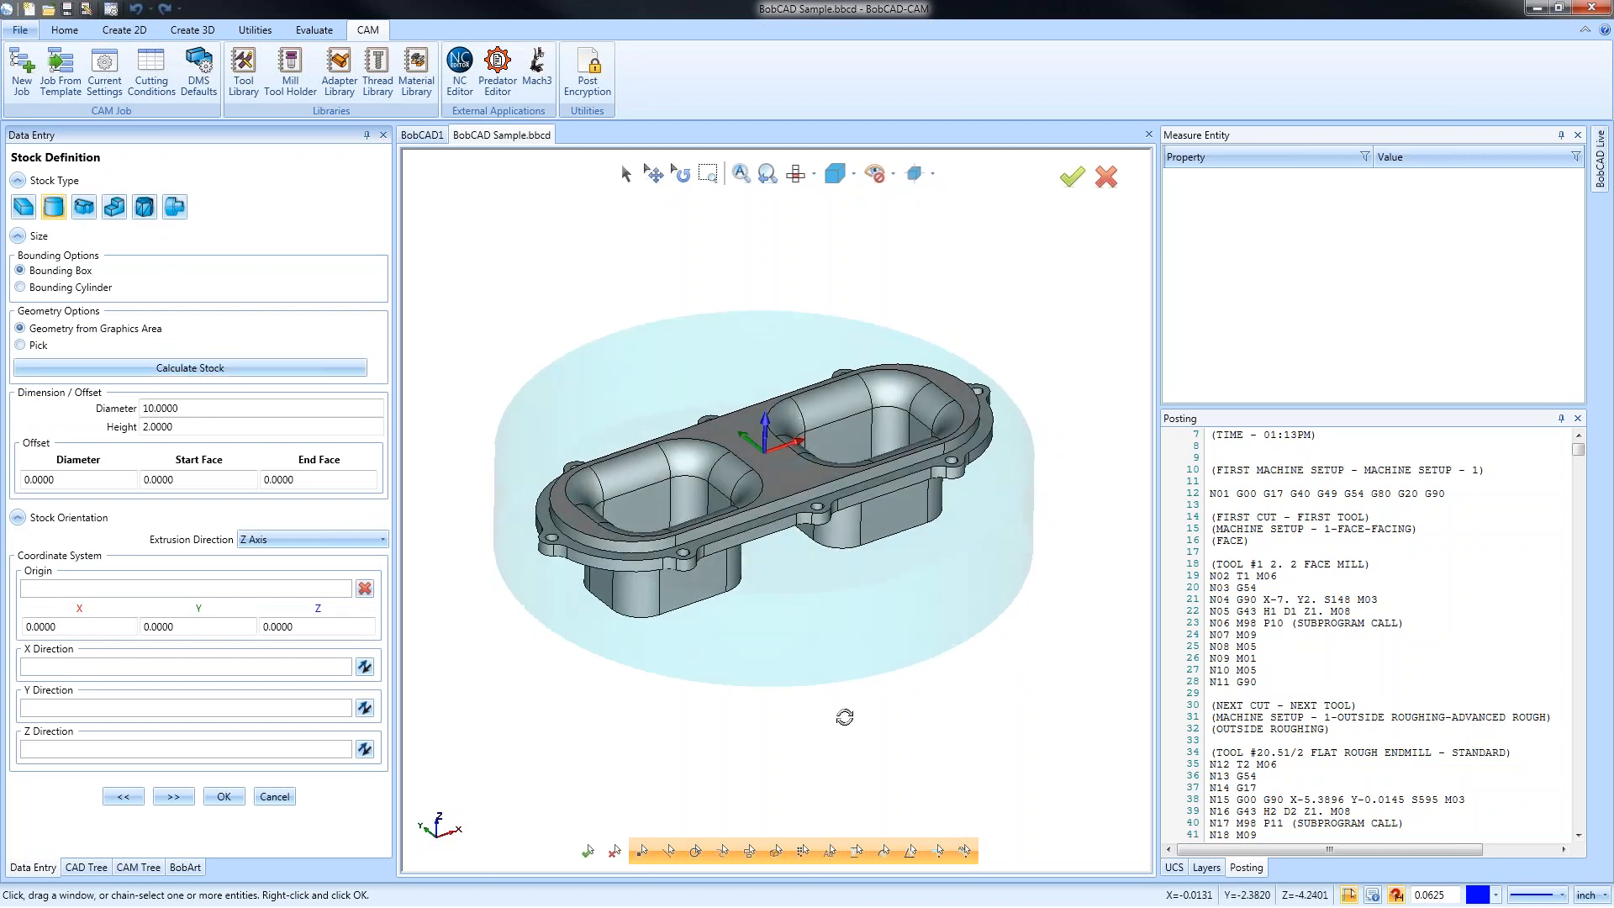
# Try the part's solid body as the stock, and check the STL file stock option
pyautogui.click(113, 208)
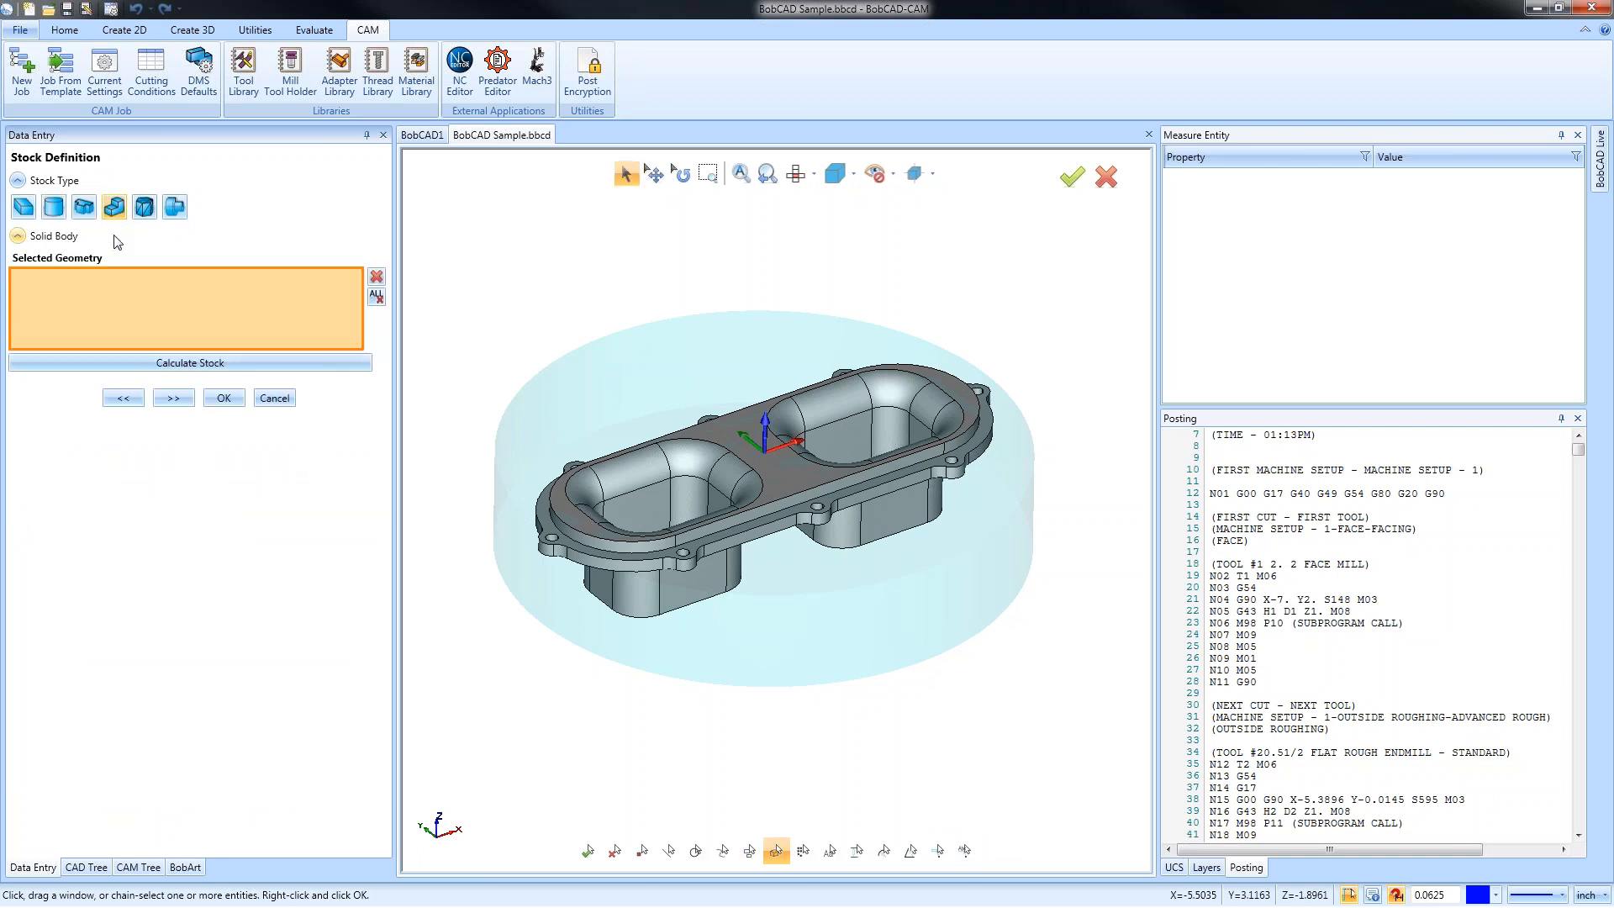
pyautogui.click(562, 484)
pyautogui.click(296, 361)
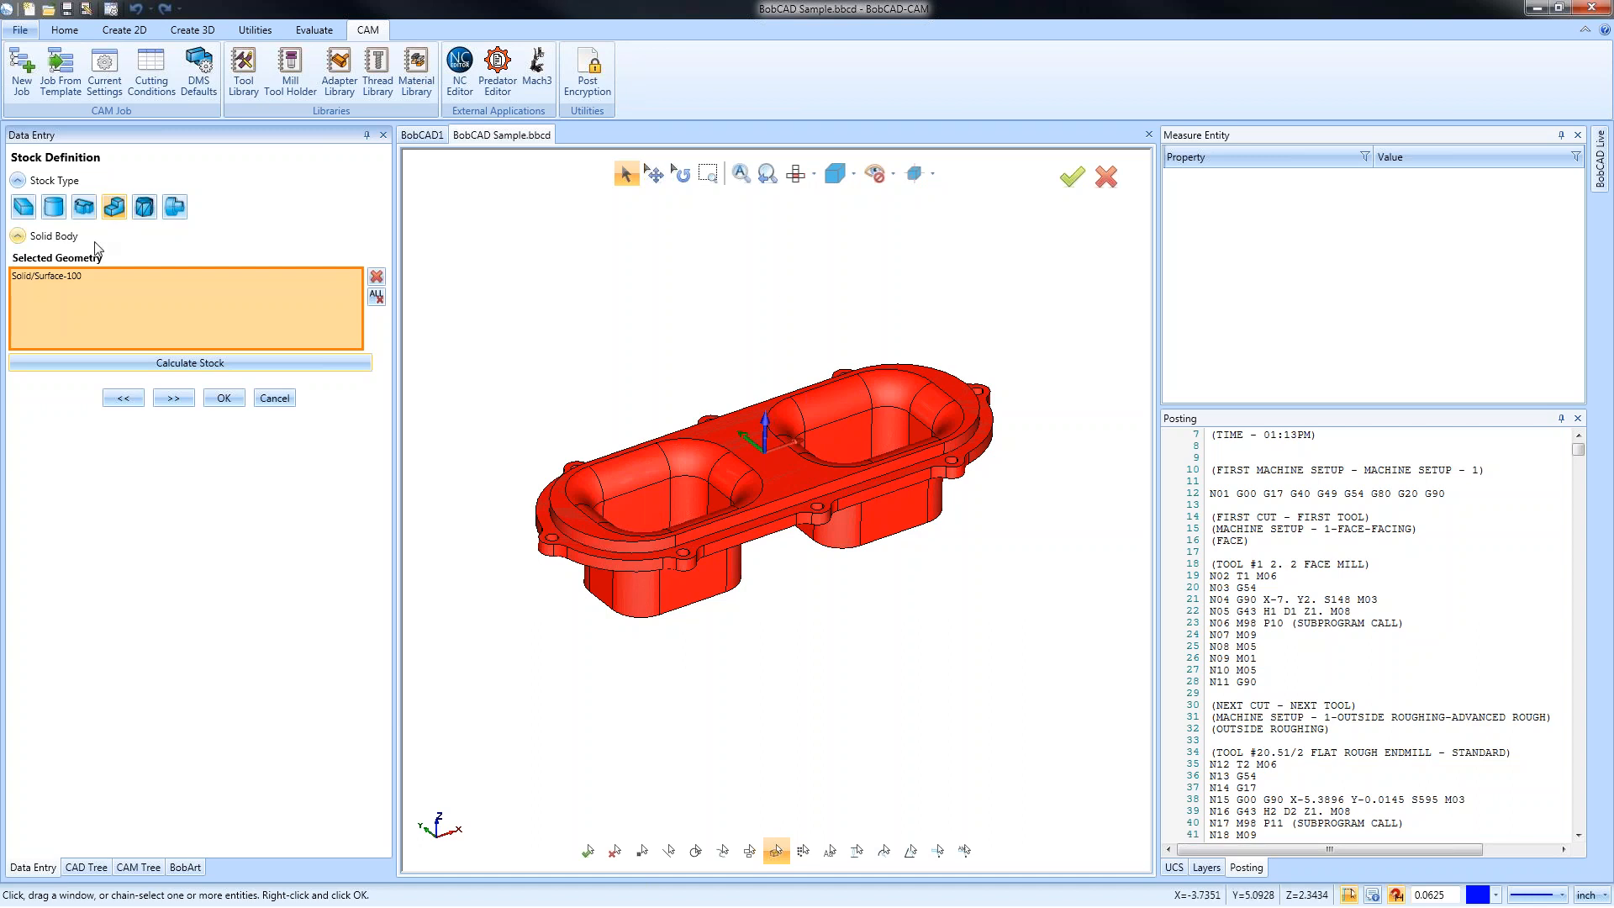
pyautogui.click(145, 209)
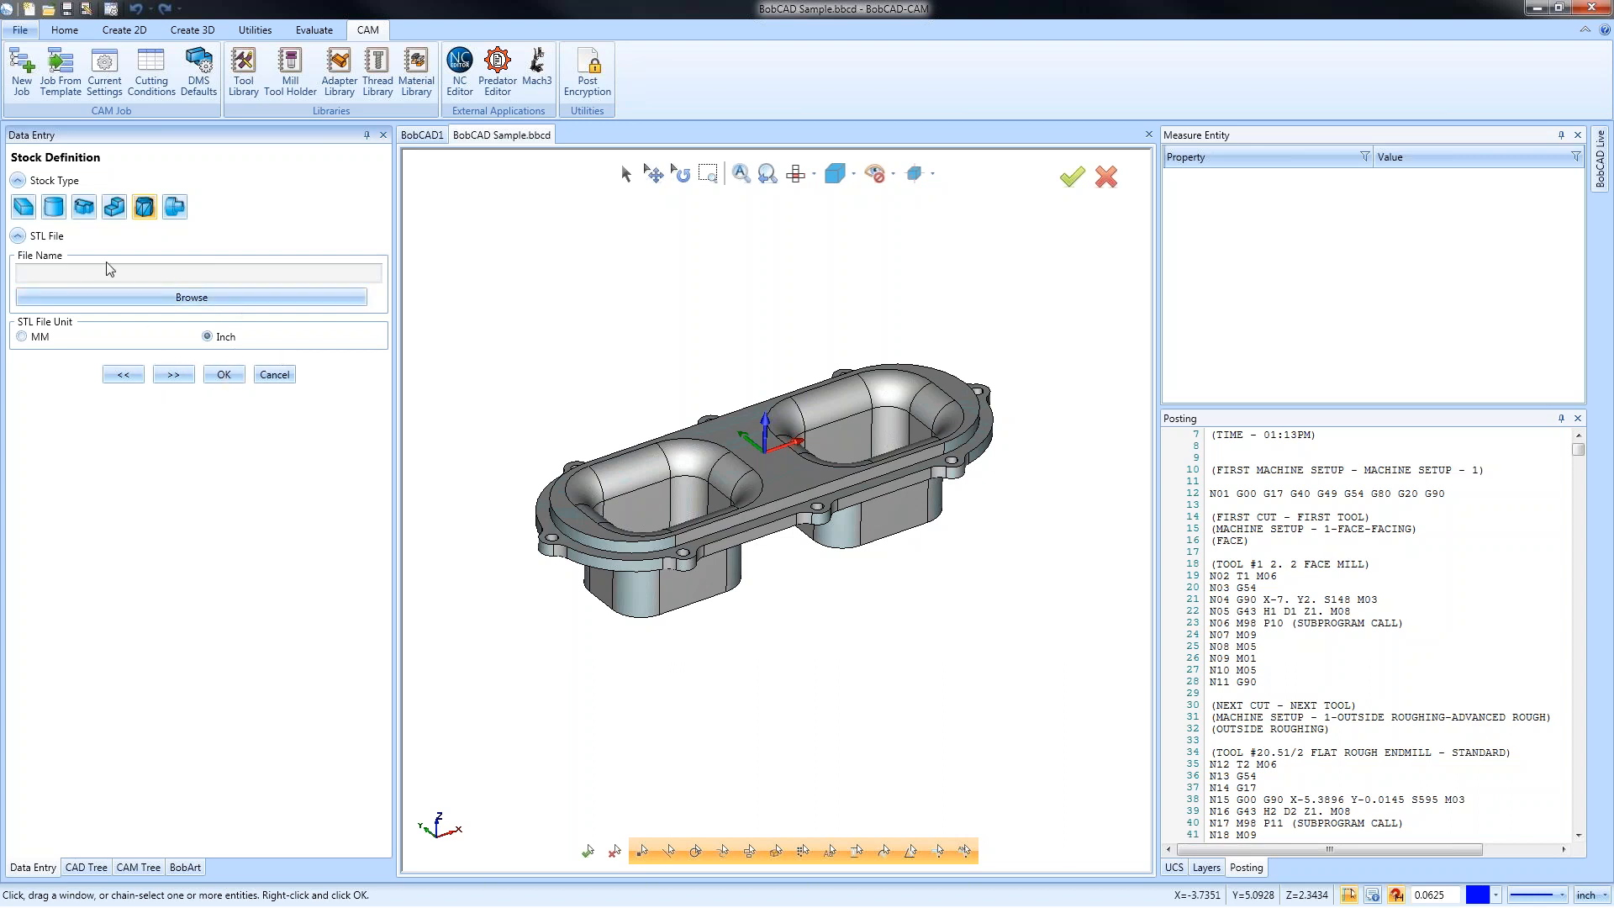
# Define rectangular stock calculated from the graphics area geometry, review its orientation options, and continue to the machine setup
pyautogui.click(24, 207)
pyautogui.click(147, 313)
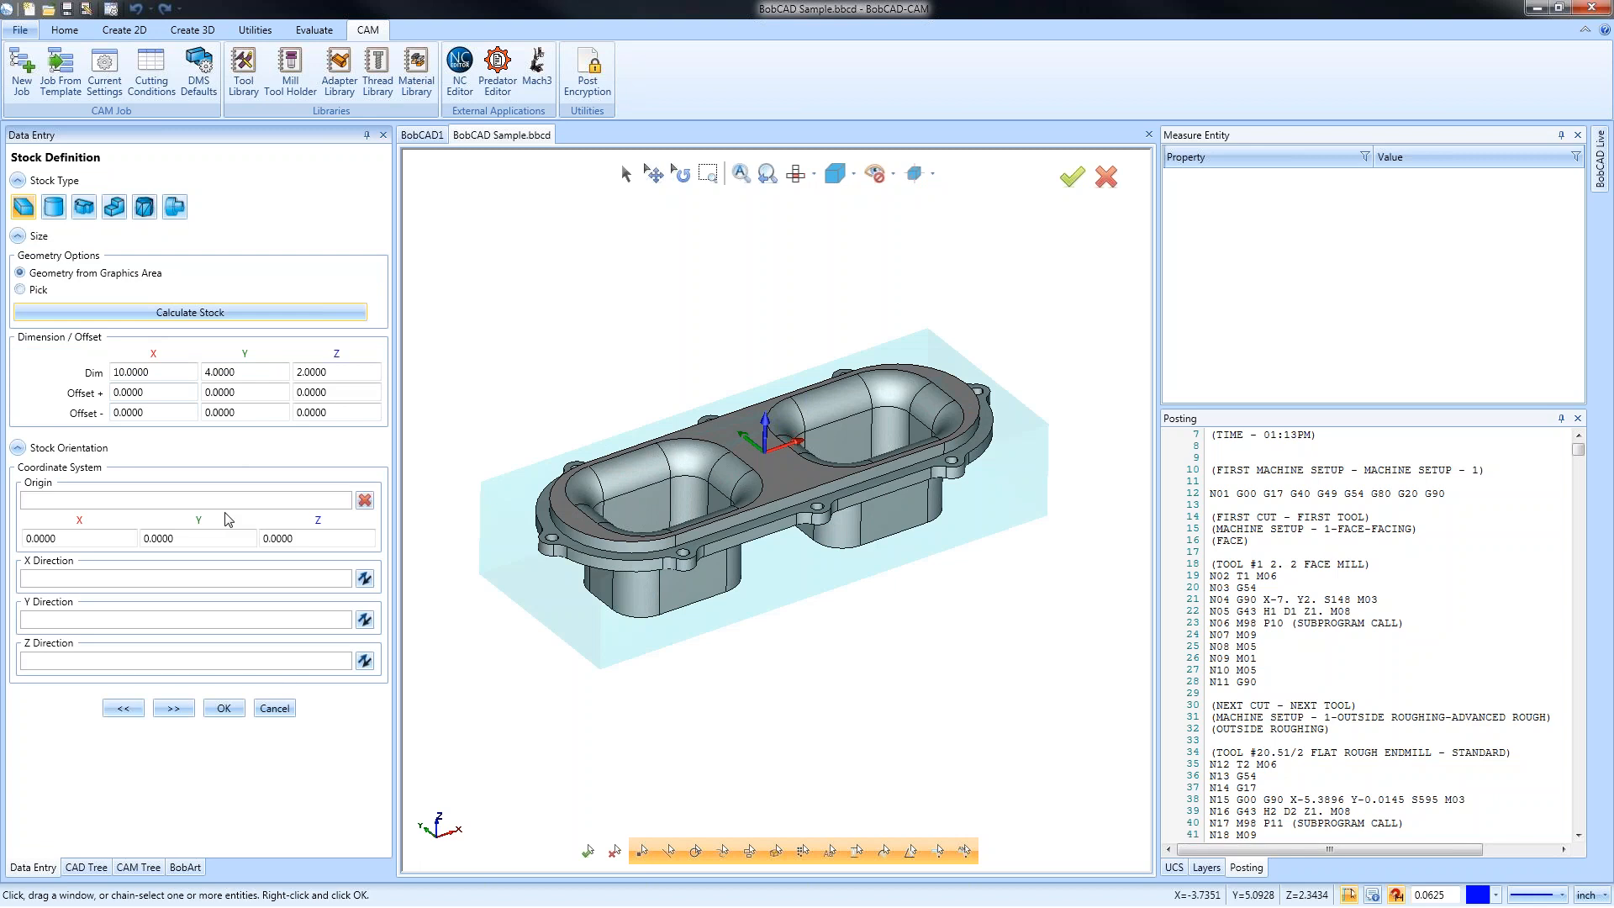
pyautogui.moveTo(860, 627)
pyautogui.mouseDown(button='middle')
pyautogui.moveTo(866, 513)
pyautogui.moveTo(868, 599)
pyautogui.mouseUp(button='middle')
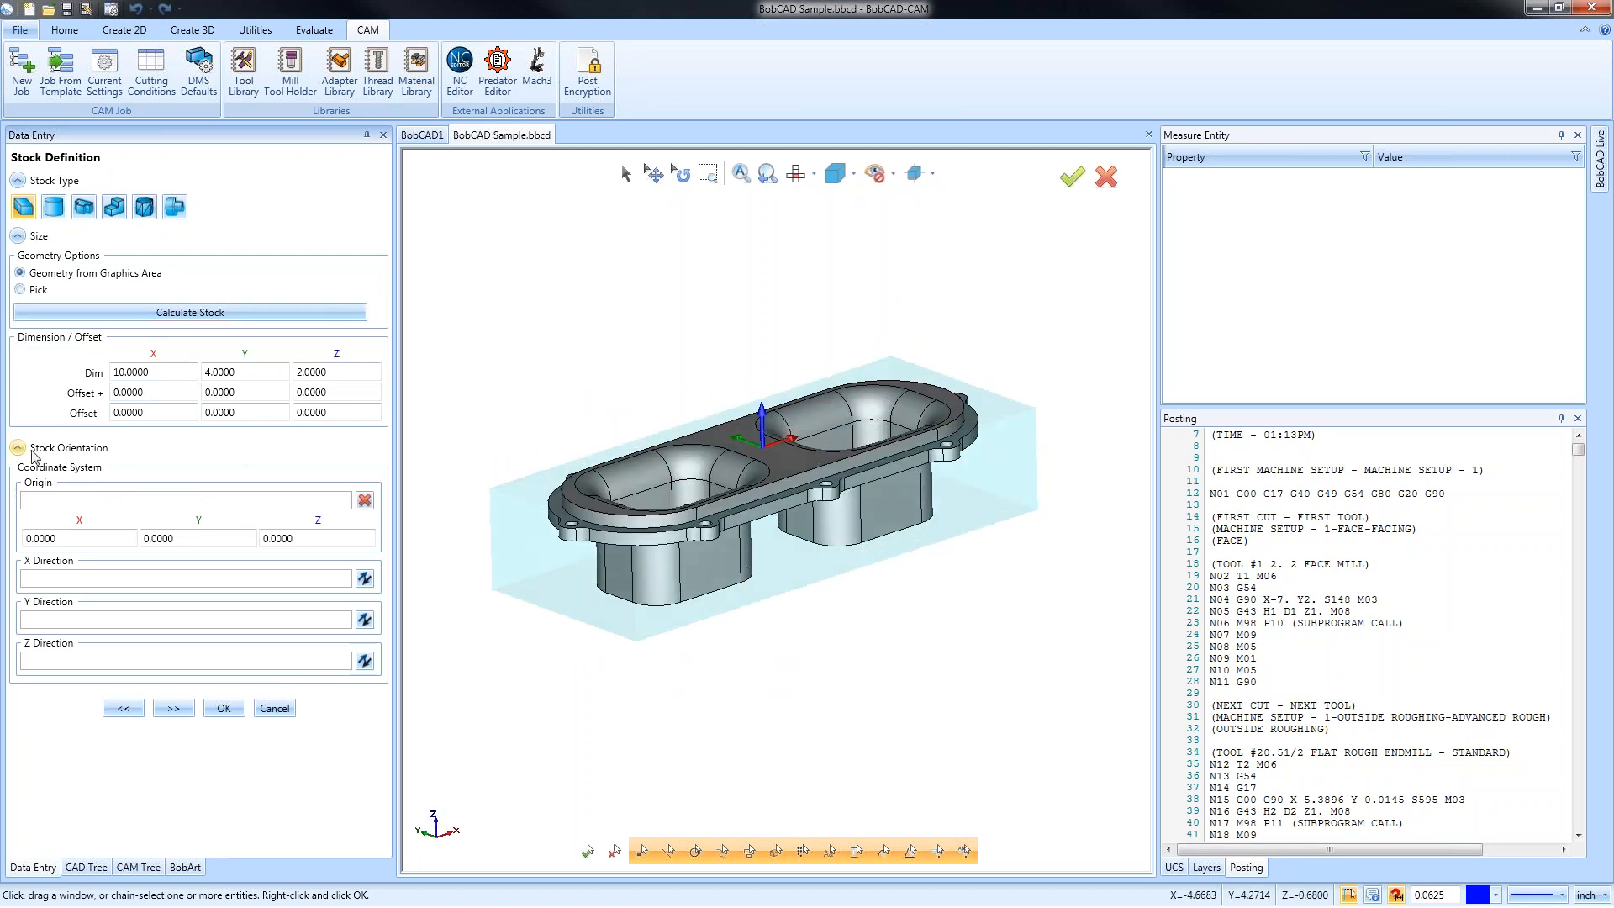
pyautogui.click(17, 236)
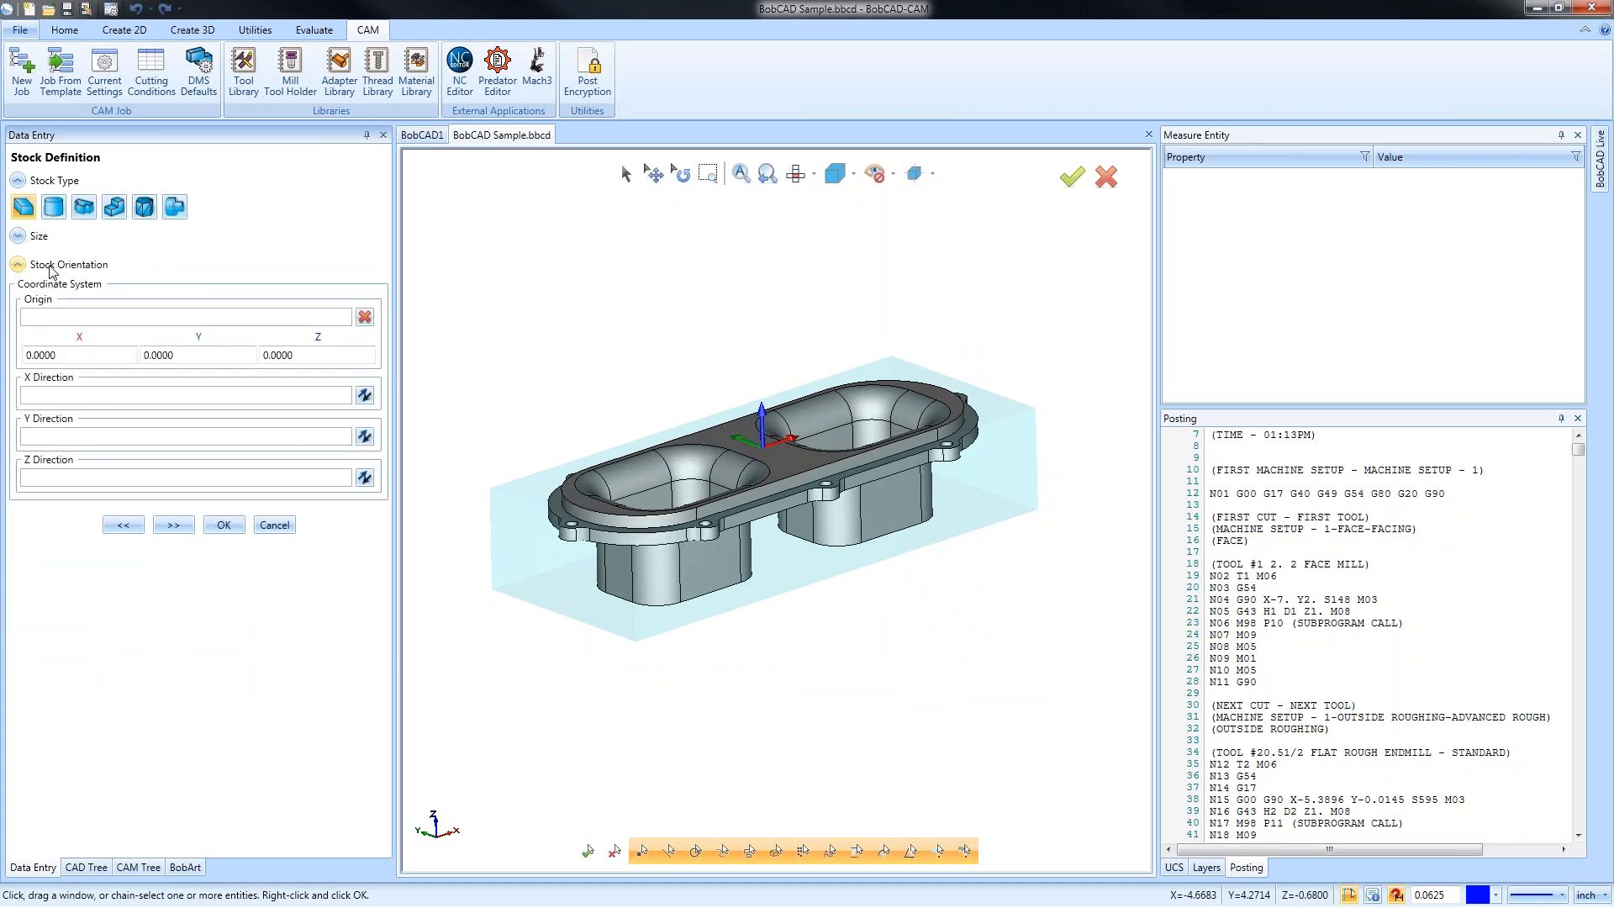
pyautogui.moveTo(987, 627); pyautogui.dragTo(755, 536, button='middle')
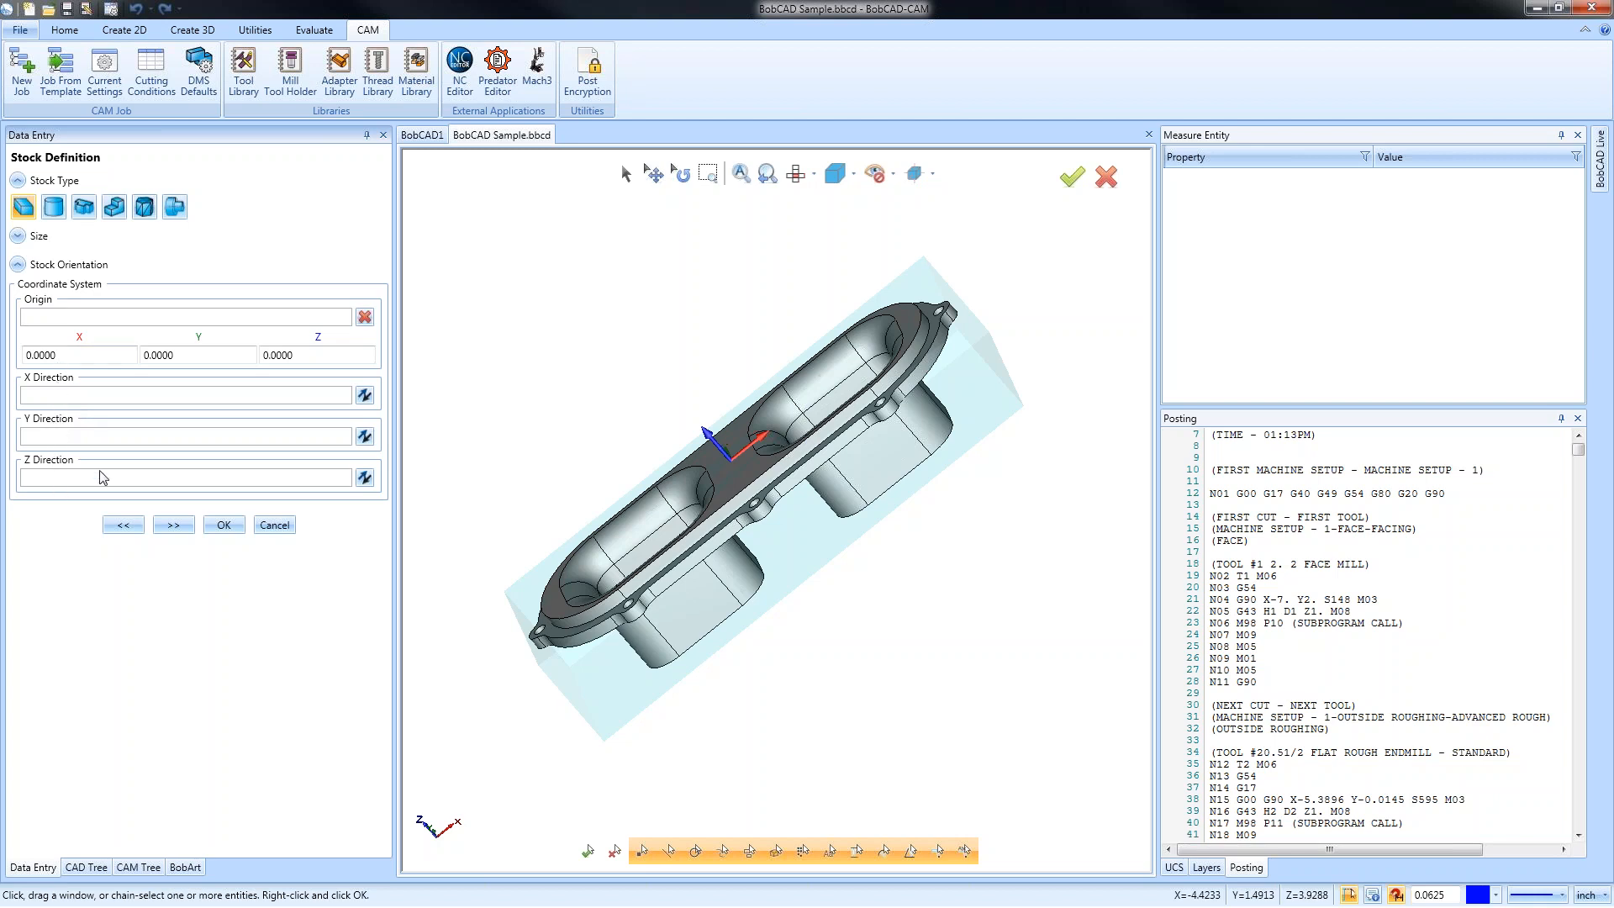
pyautogui.moveTo(552, 468); pyautogui.dragTo(853, 558, button='middle')
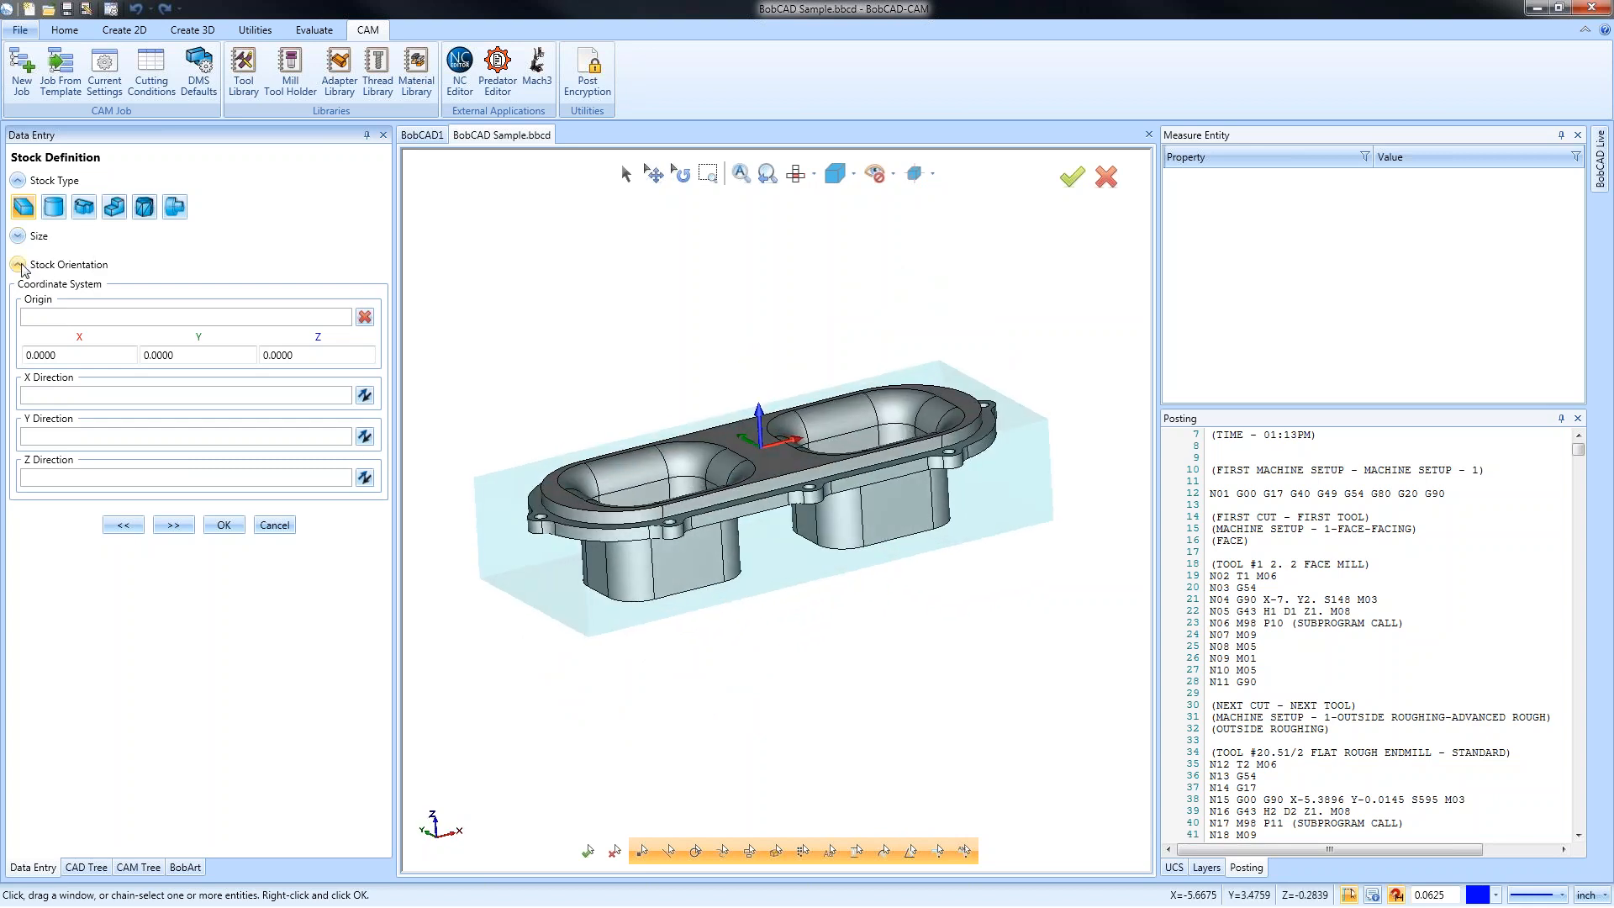
pyautogui.click(174, 526)
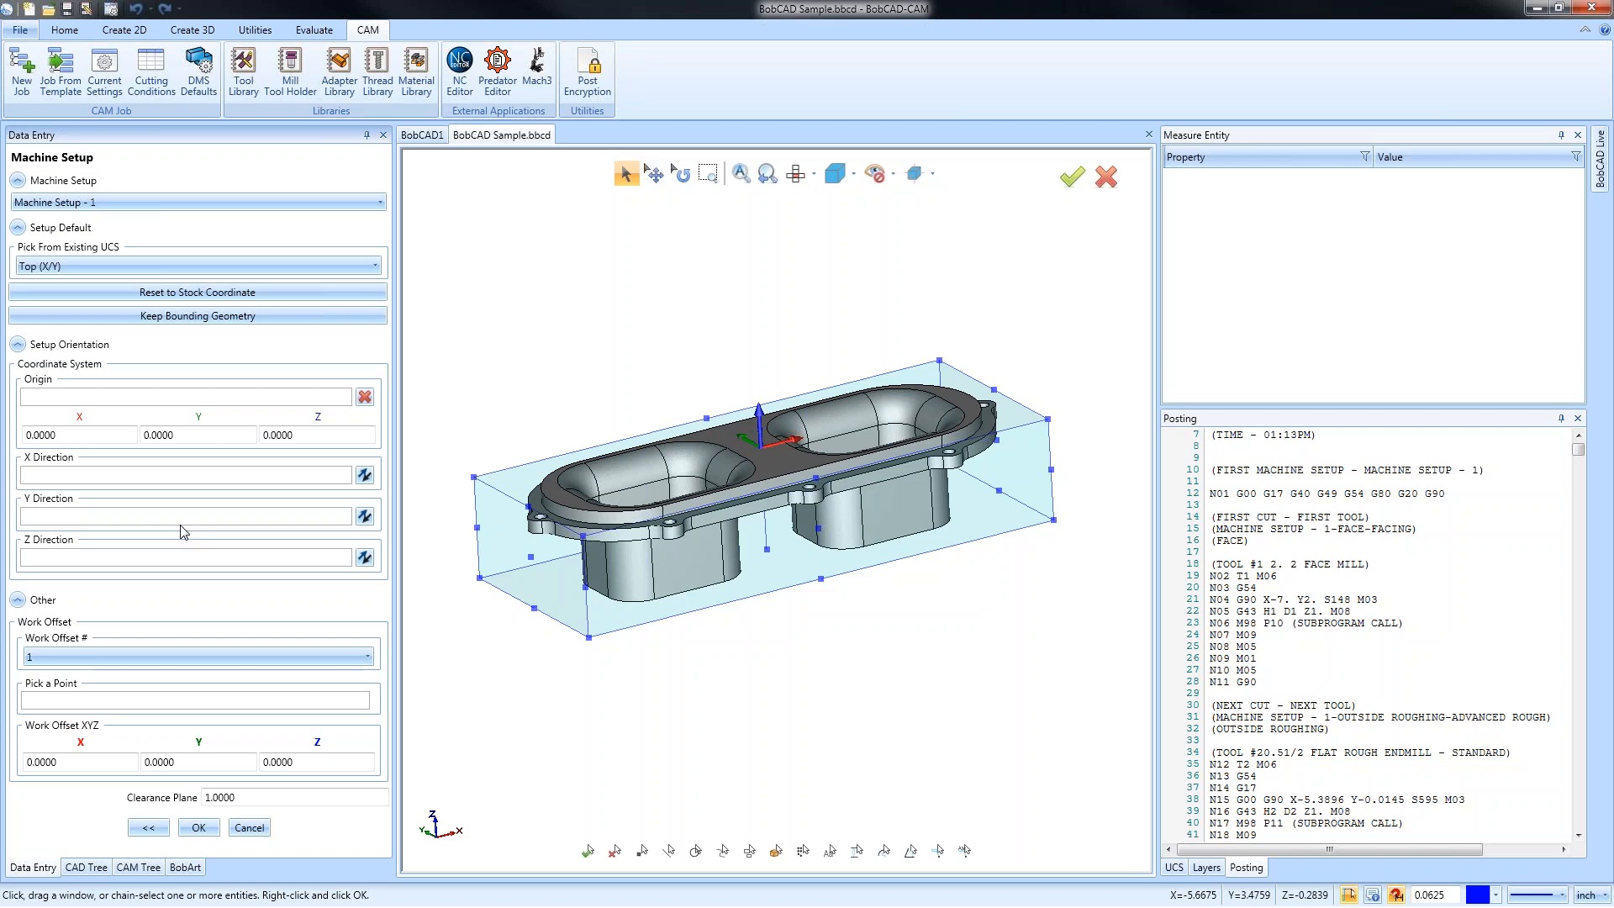
# Try placing the origin of Machine Setup - 1 on the stock's upper corner at X -5, Y 2, Z 0
pyautogui.moveTo(856, 607); pyautogui.dragTo(804, 581, button='middle')
pyautogui.scroll(-2, 806, 619)
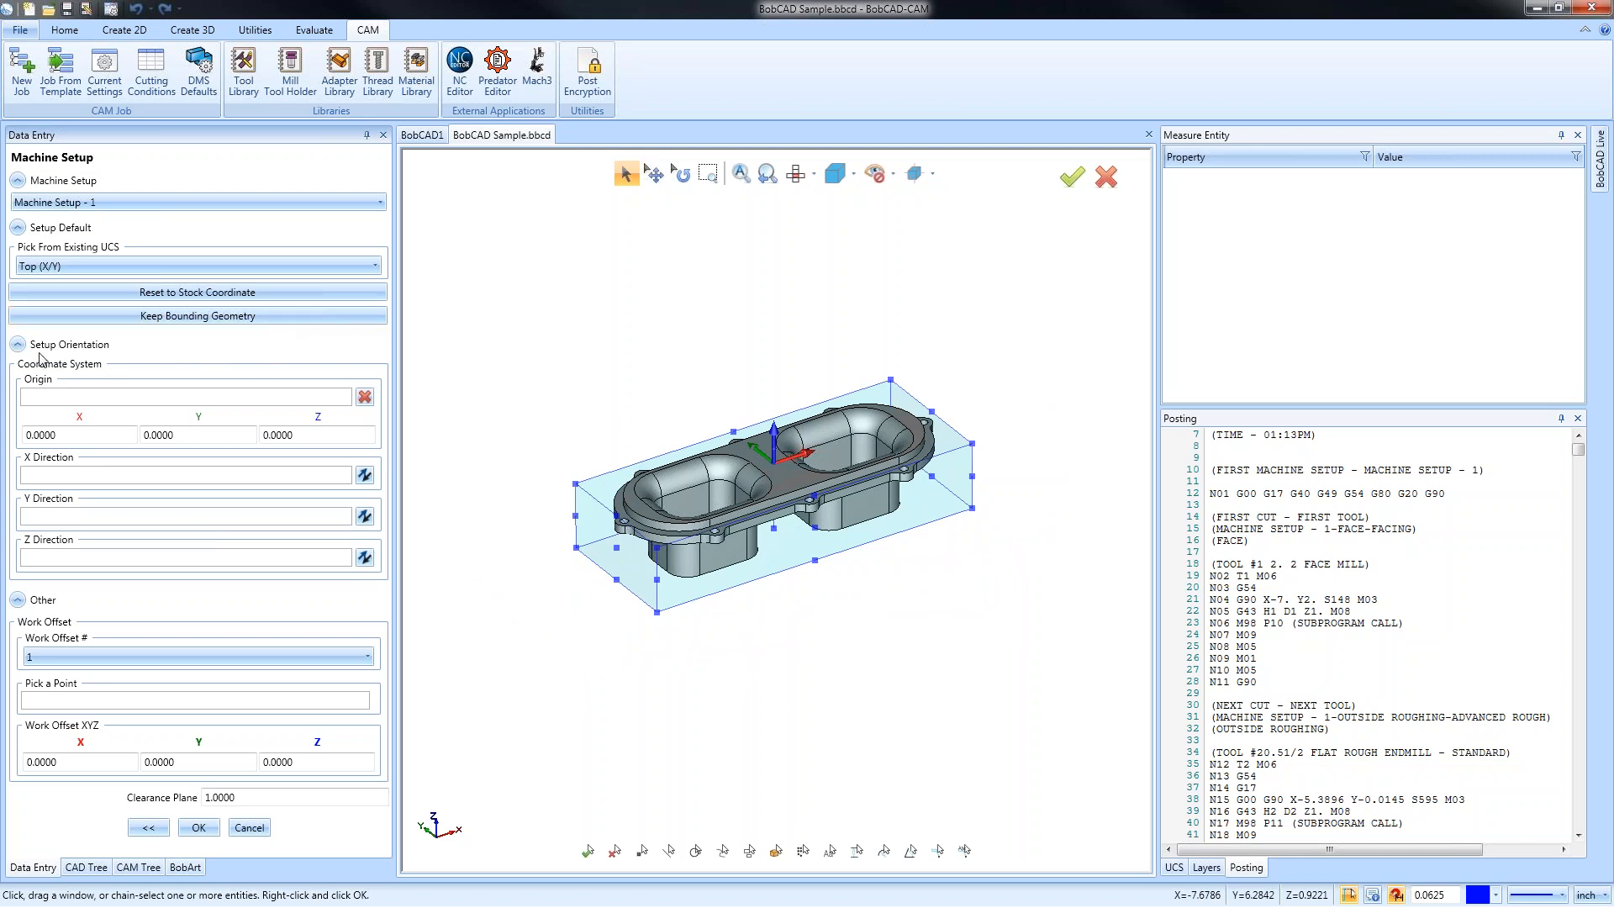
pyautogui.click(18, 227)
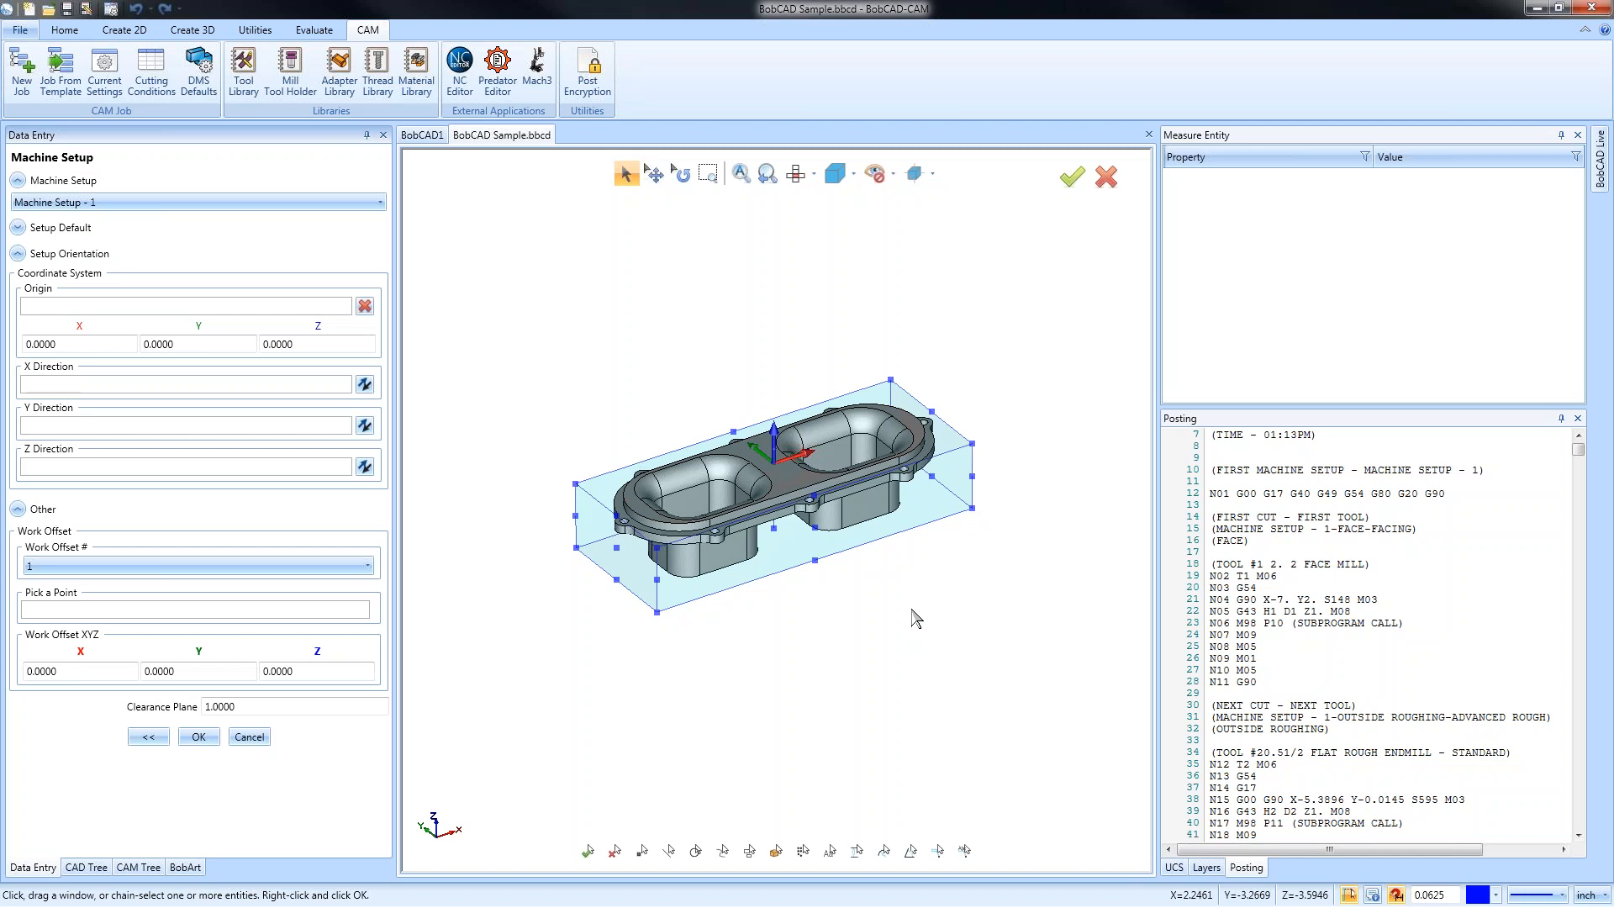
pyautogui.click(55, 309)
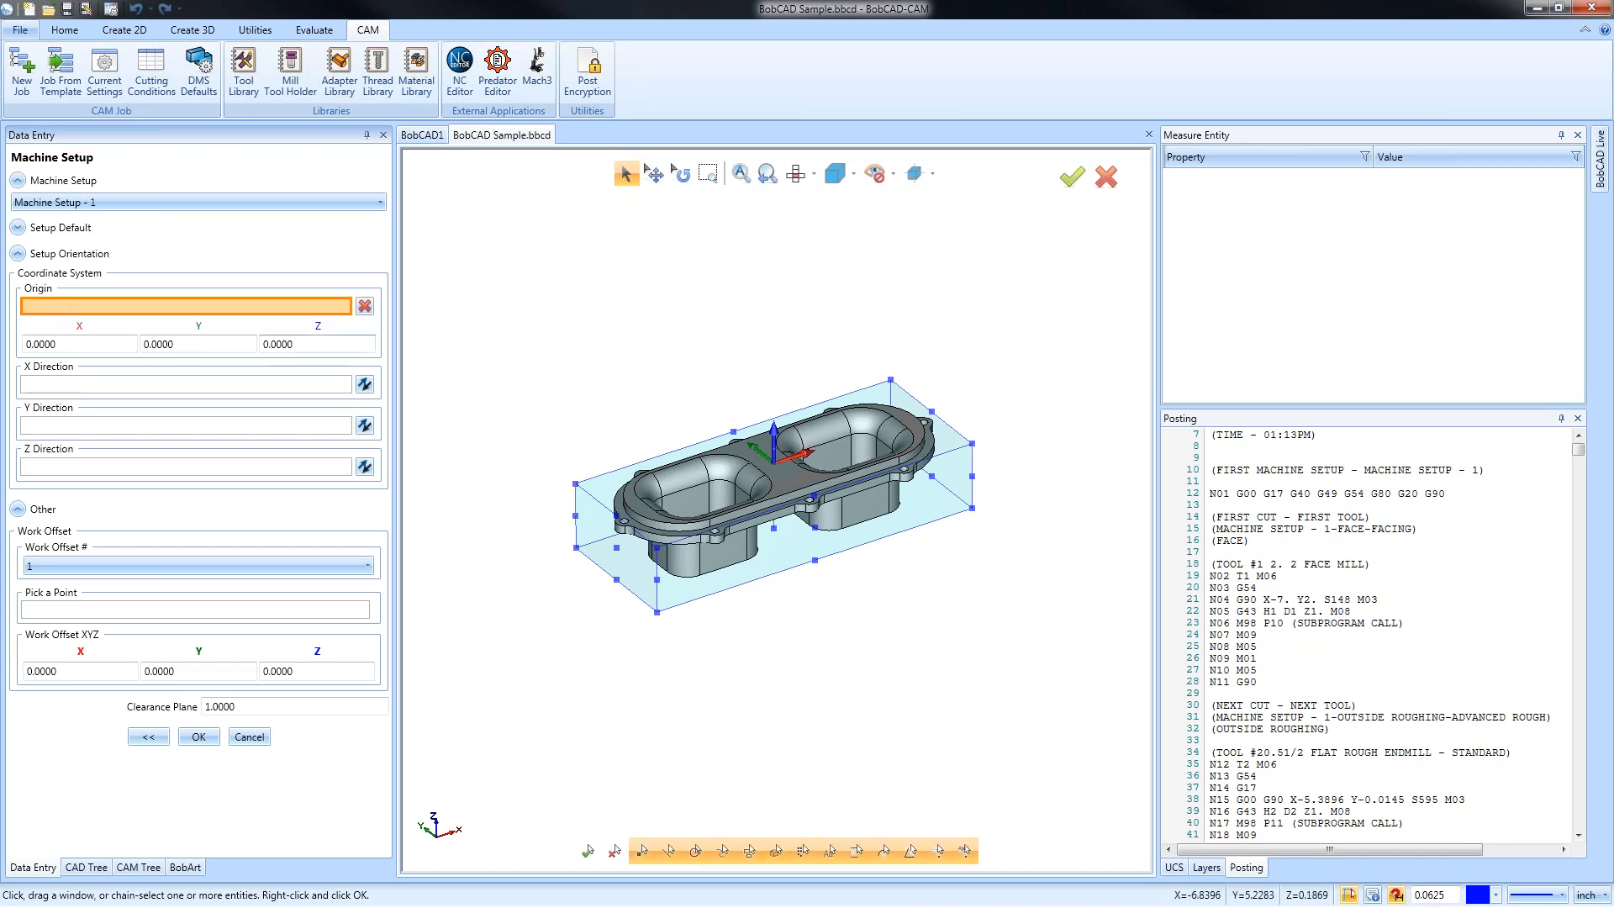
pyautogui.click(586, 496)
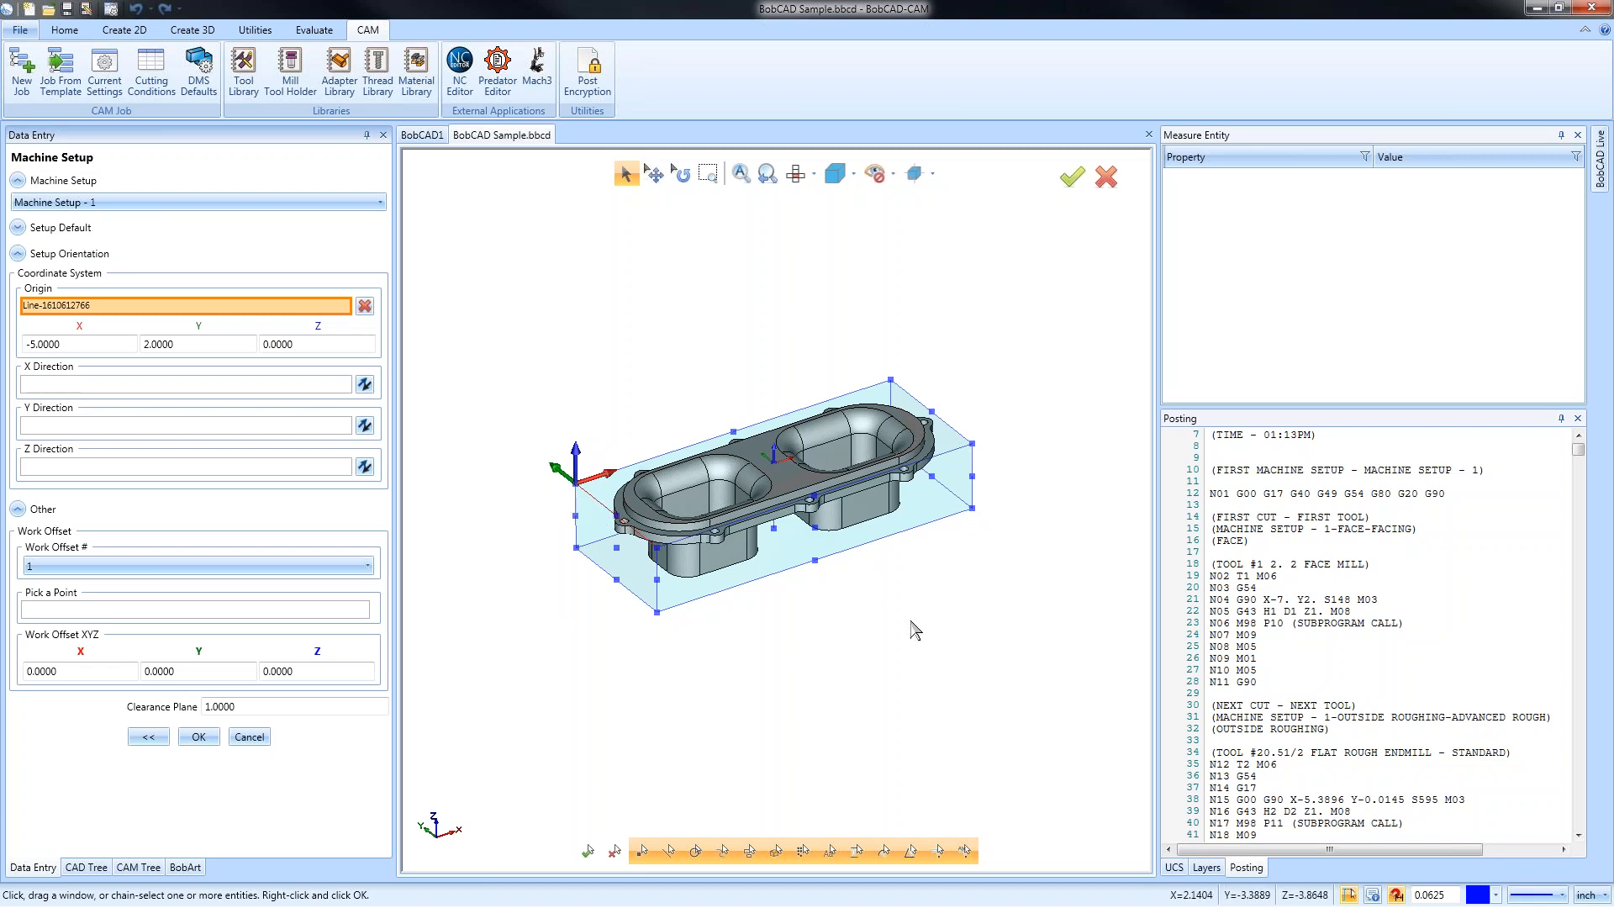
# Replace the setup origin with the point on the end lug hole's edge at X -4.625, Y 0, Z -0.25, and finish the wizard
pyautogui.click(364, 305)
pyautogui.scroll(6, 619, 536)
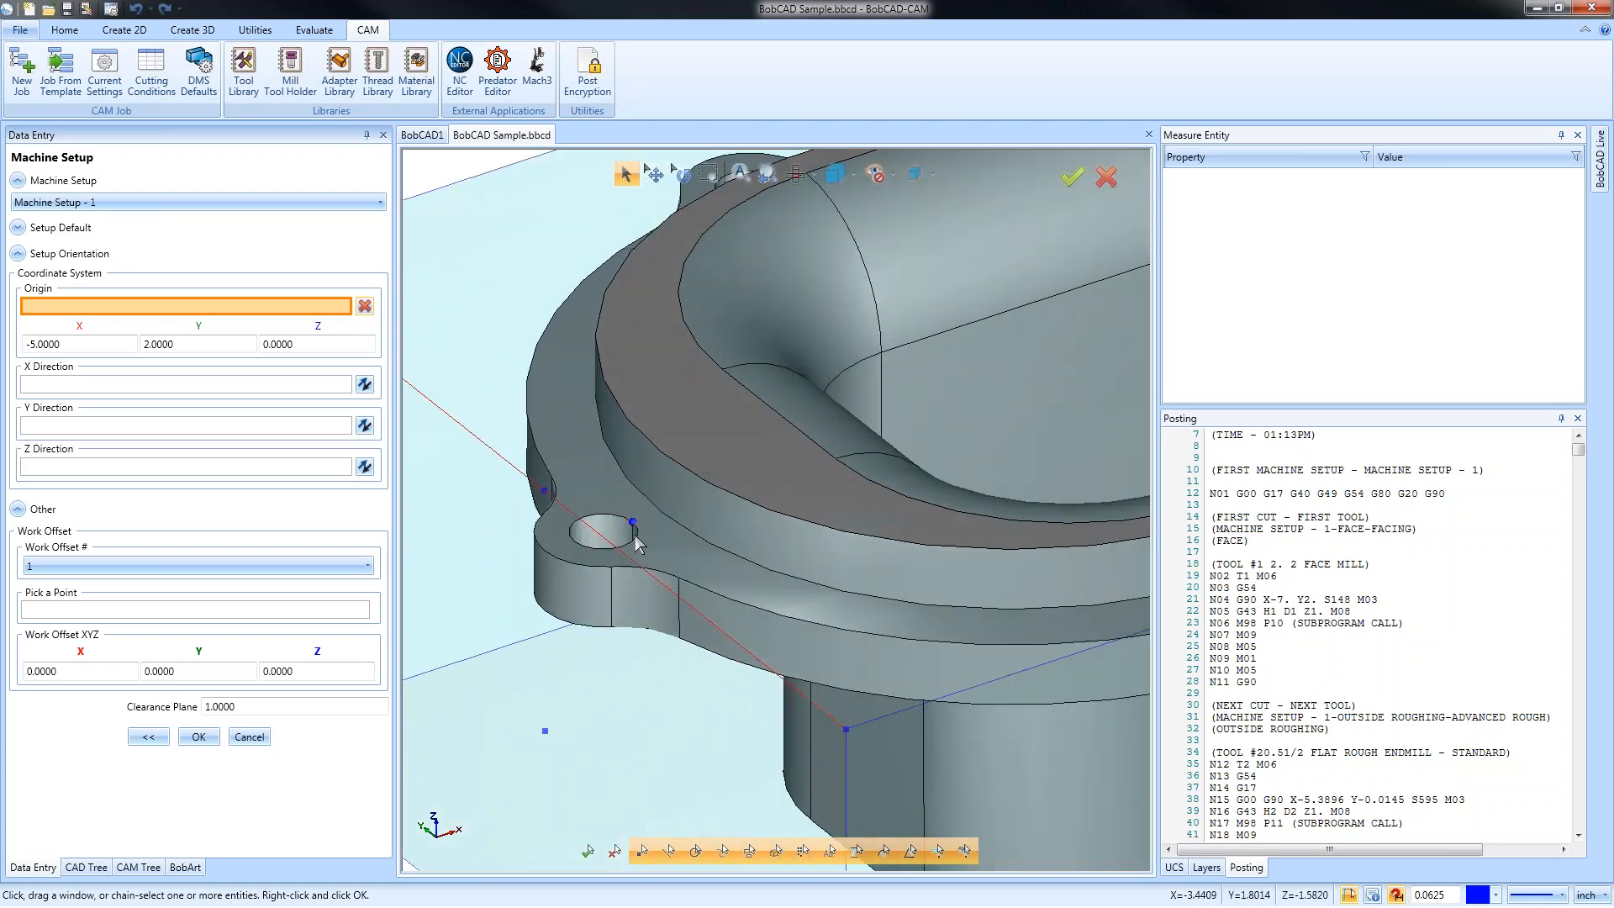
pyautogui.scroll(-4, 688, 477)
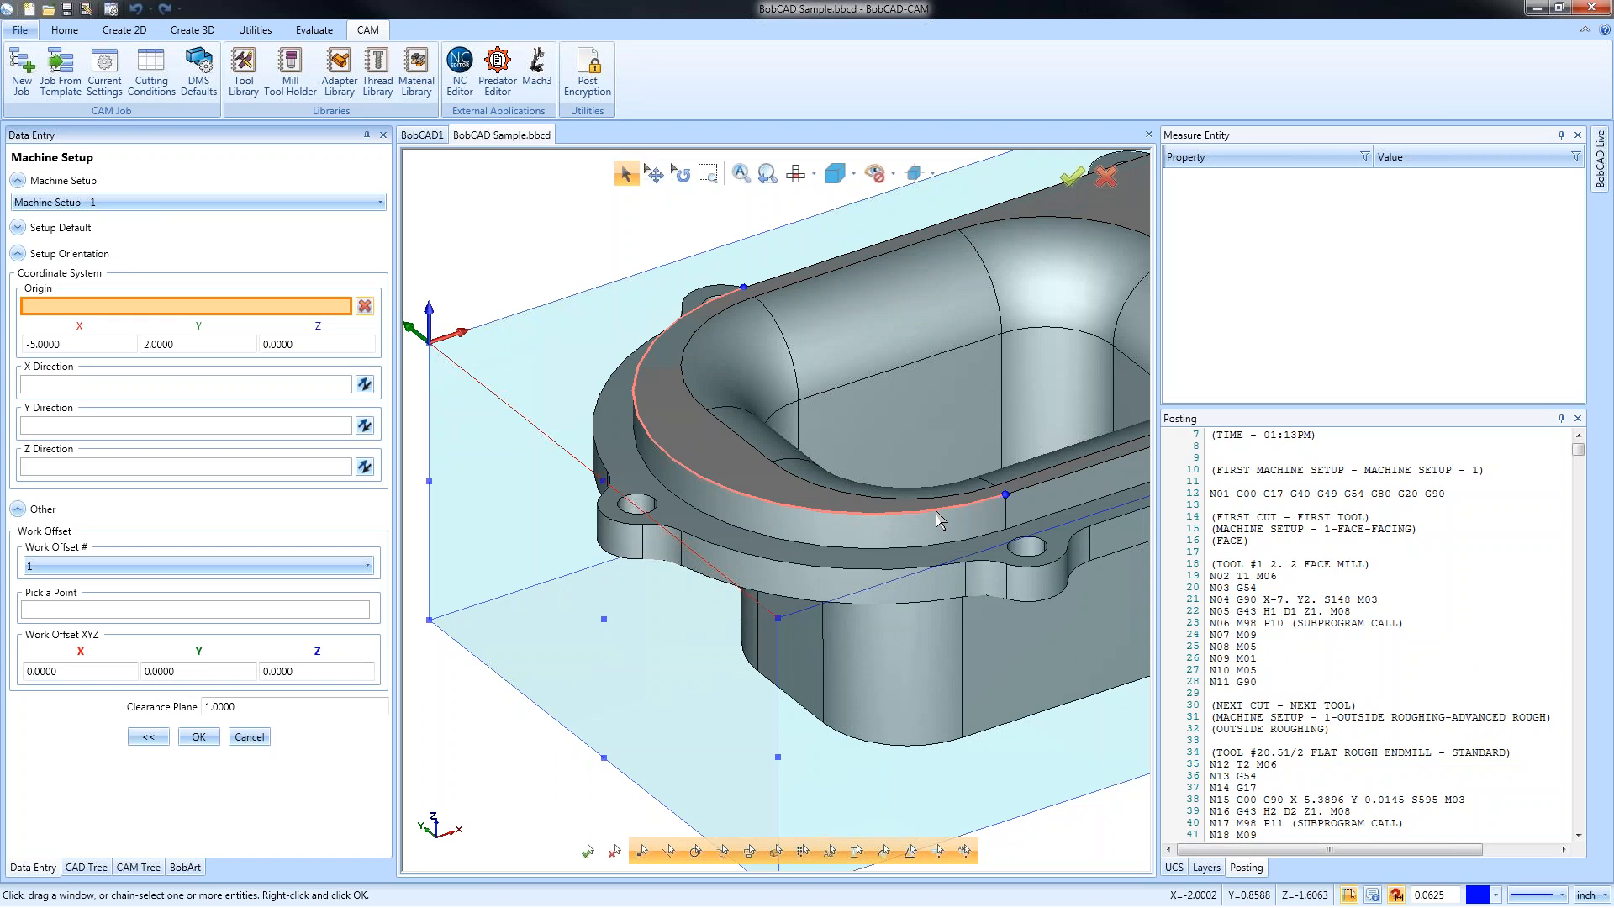
pyautogui.scroll(-2, 835, 475)
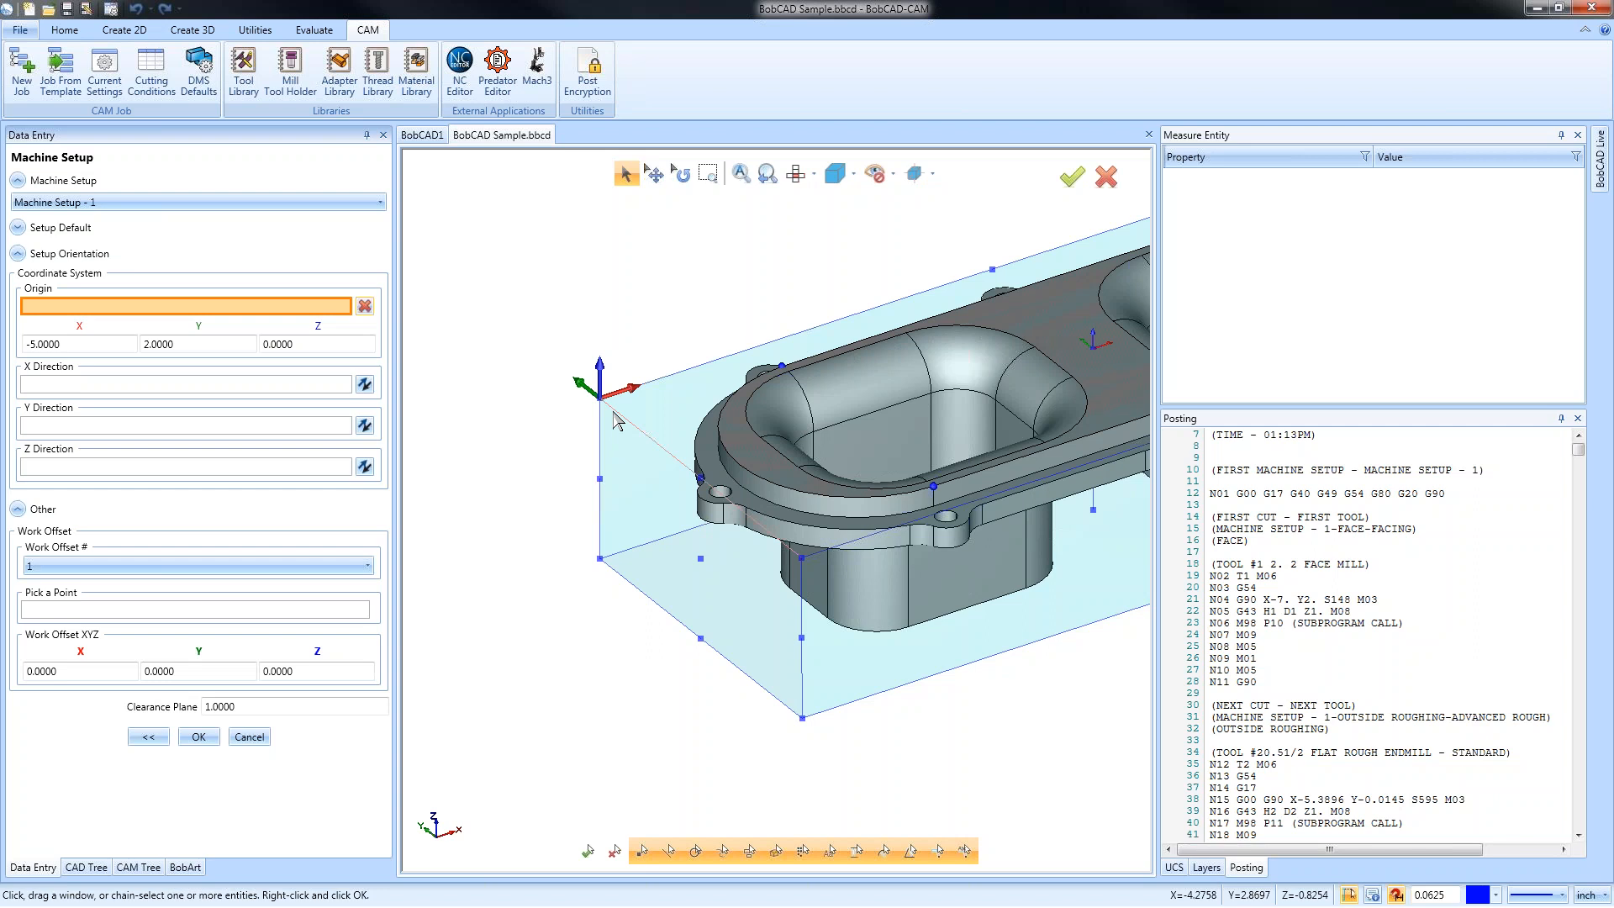
pyautogui.scroll(3, 565, 475)
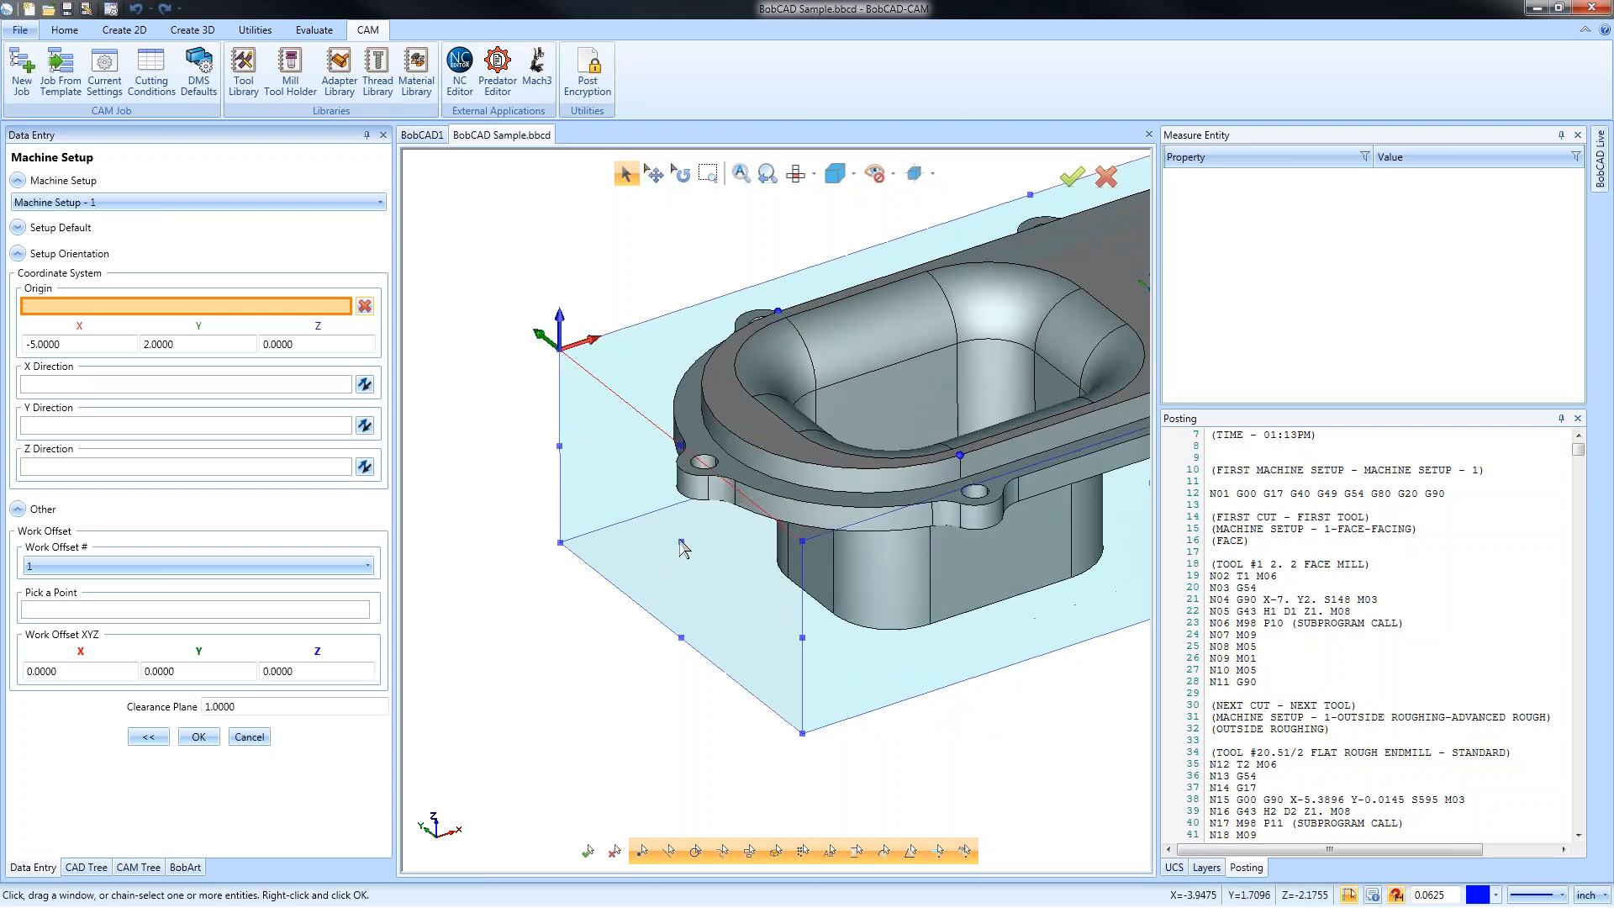
pyautogui.scroll(5, 702, 539)
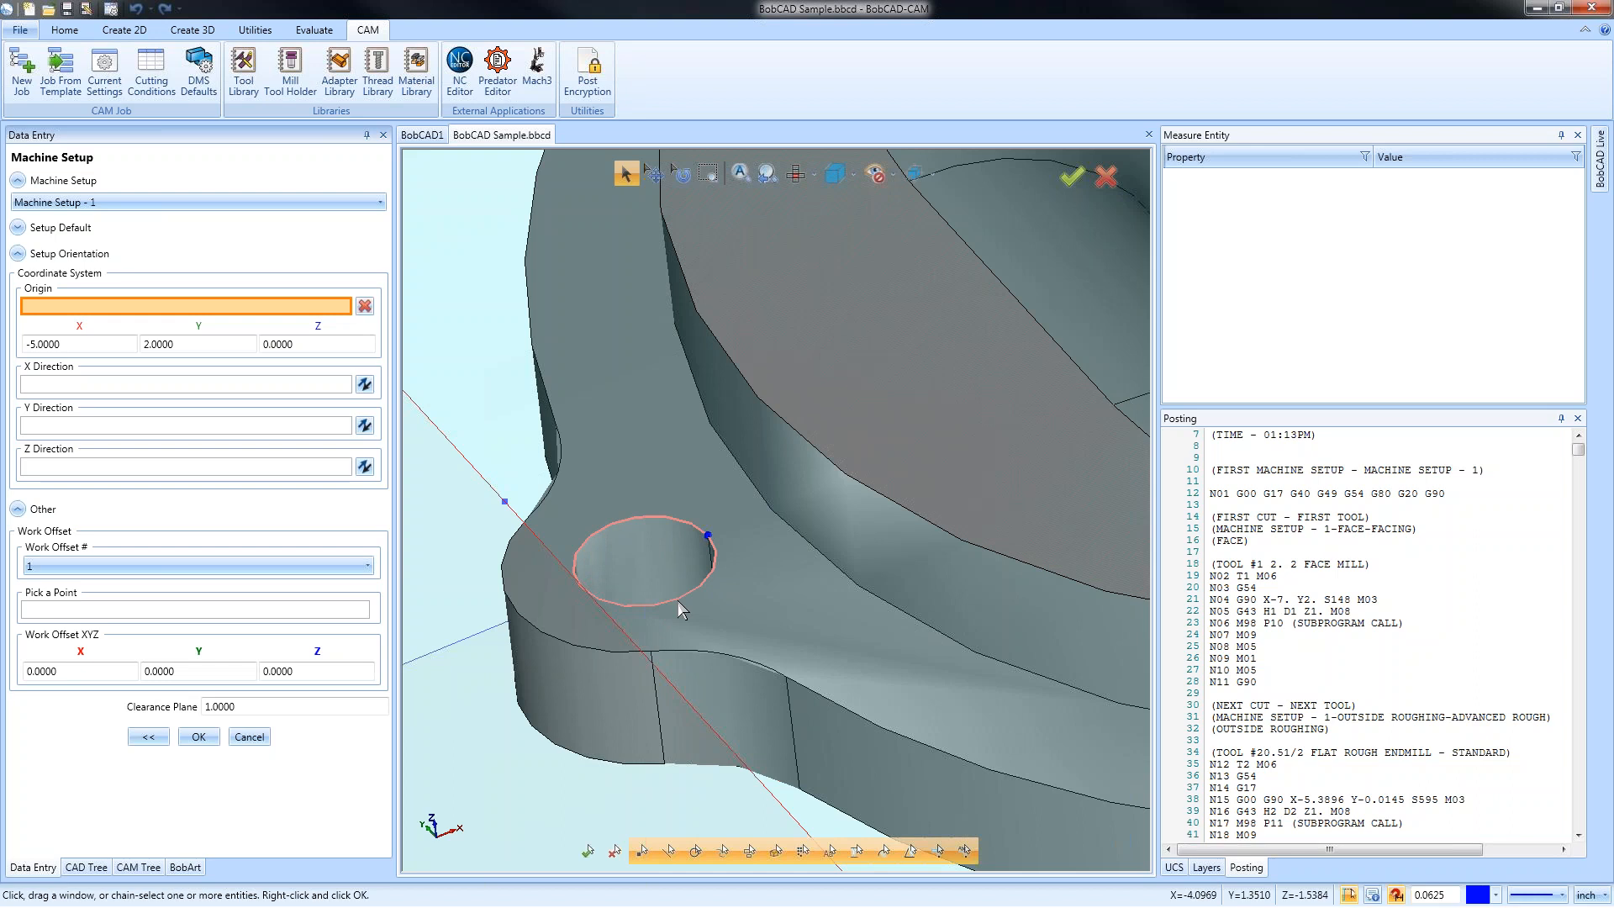
pyautogui.click(709, 537)
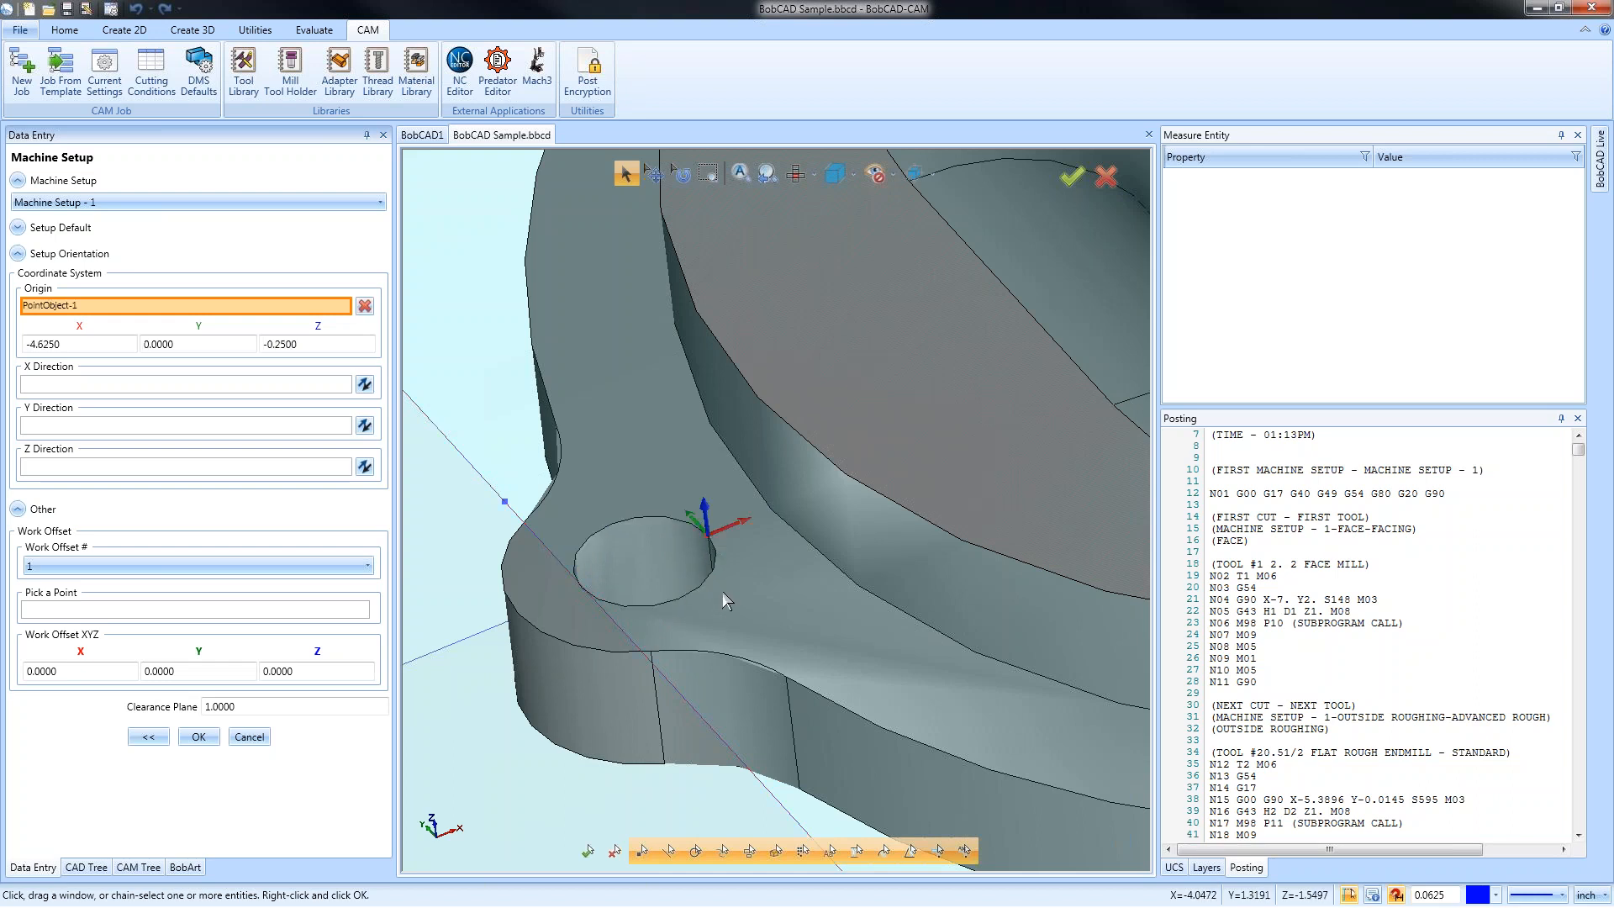
pyautogui.scroll(-5, 714, 547)
pyautogui.moveTo(692, 698); pyautogui.dragTo(732, 641, button='middle')
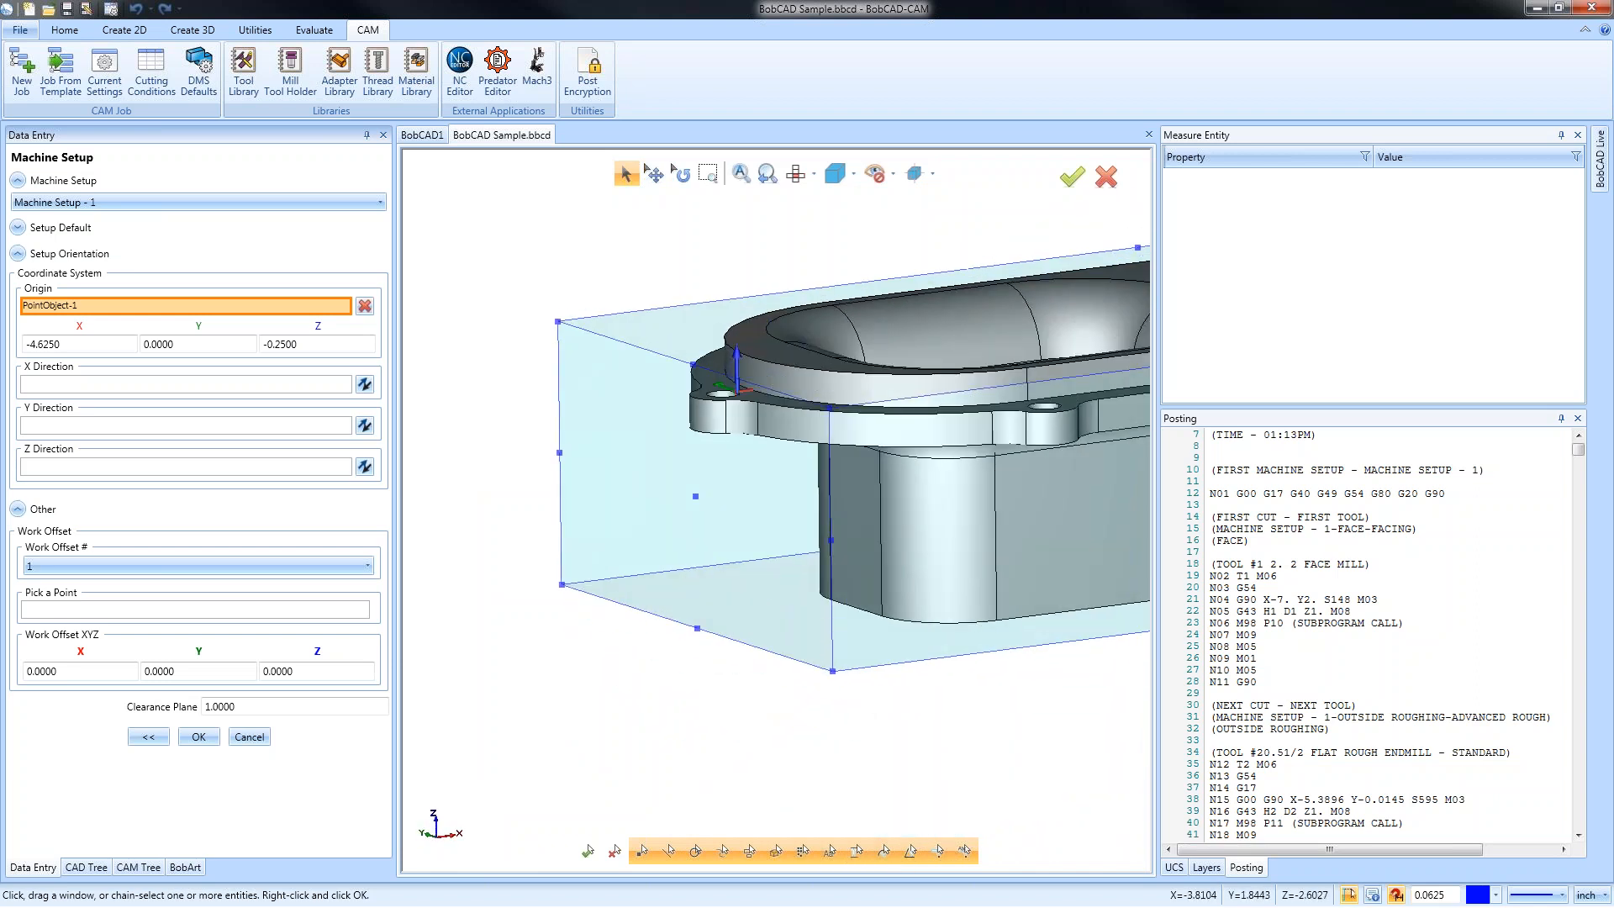
pyautogui.click(198, 739)
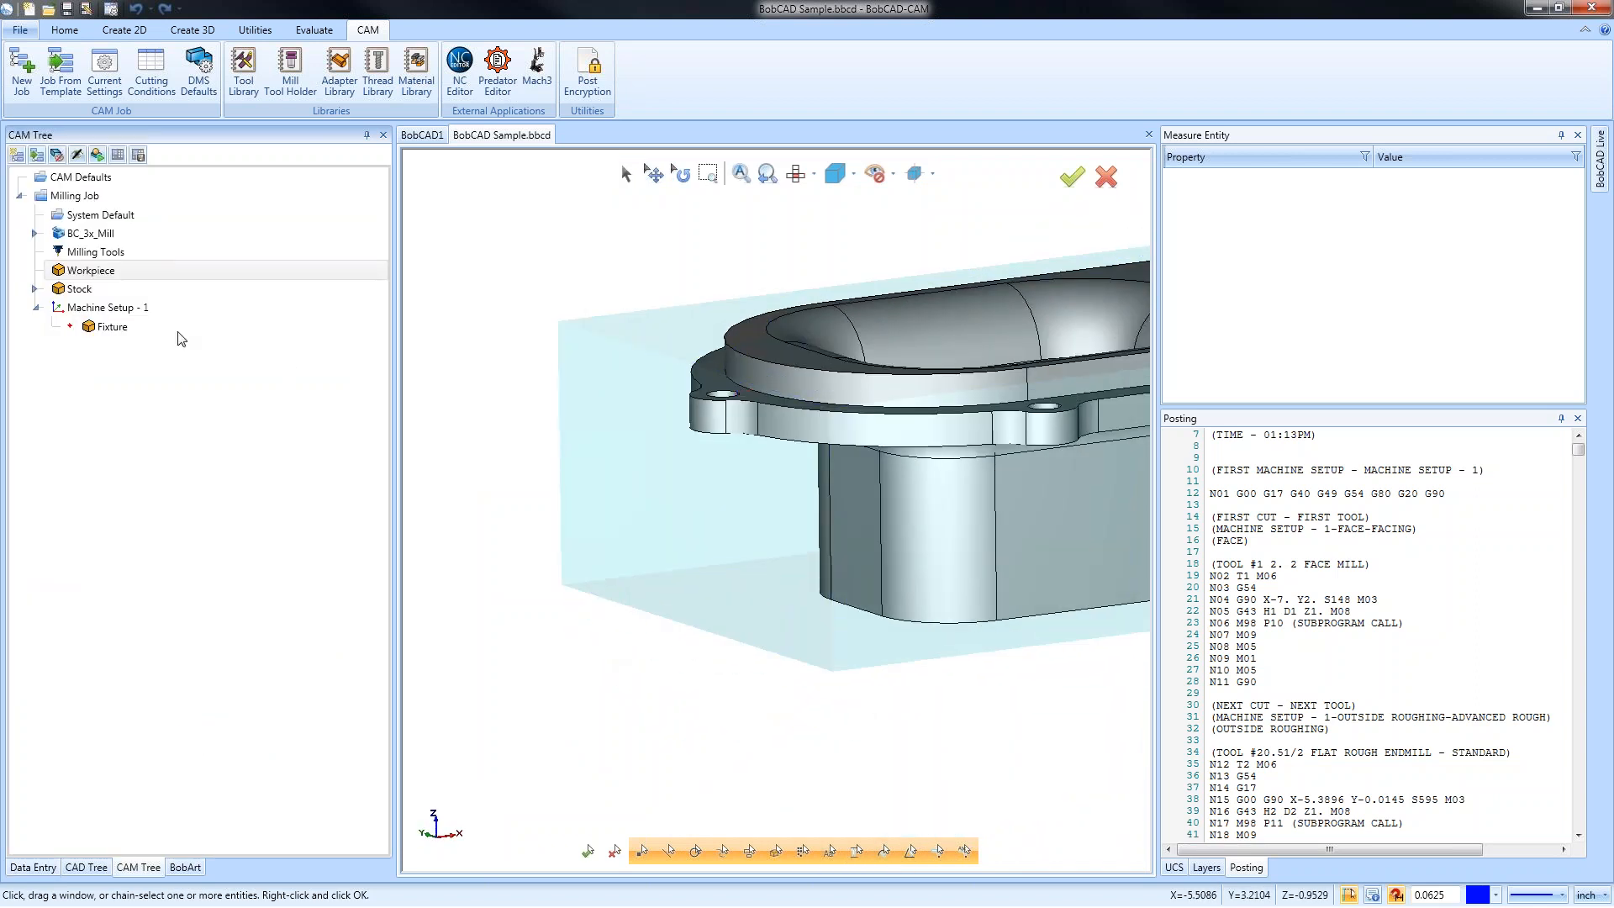
# Examine where the Machine Setup - 1 origin sits on the end lug hole of the part
pyautogui.click(118, 308)
pyautogui.moveTo(782, 472); pyautogui.dragTo(757, 517, button='middle')
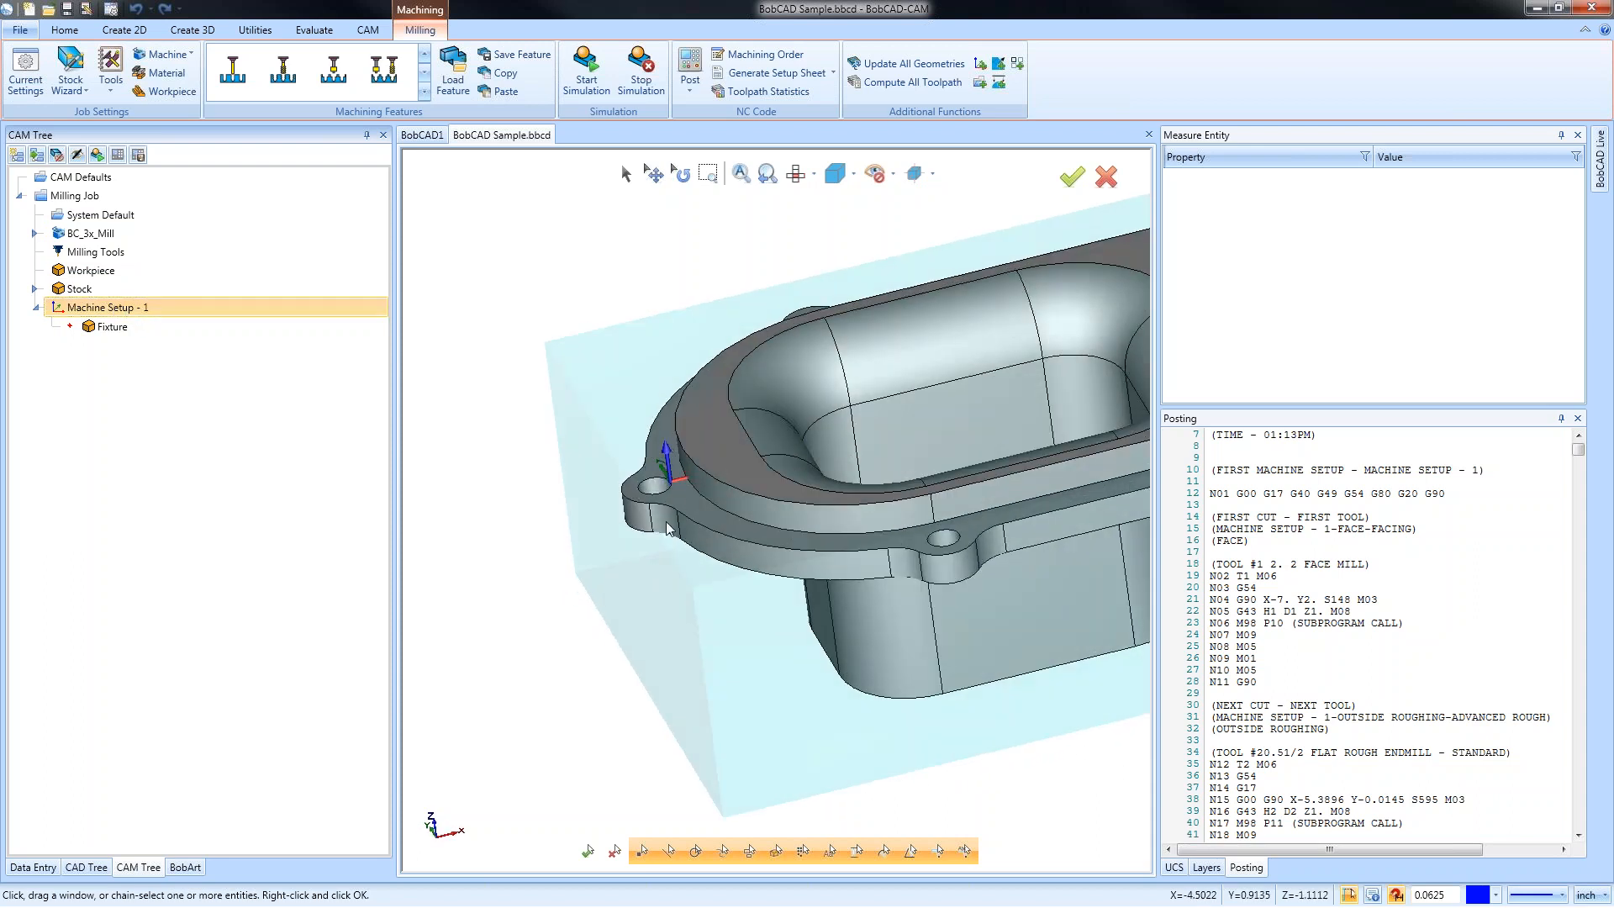
pyautogui.scroll(5, 666, 488)
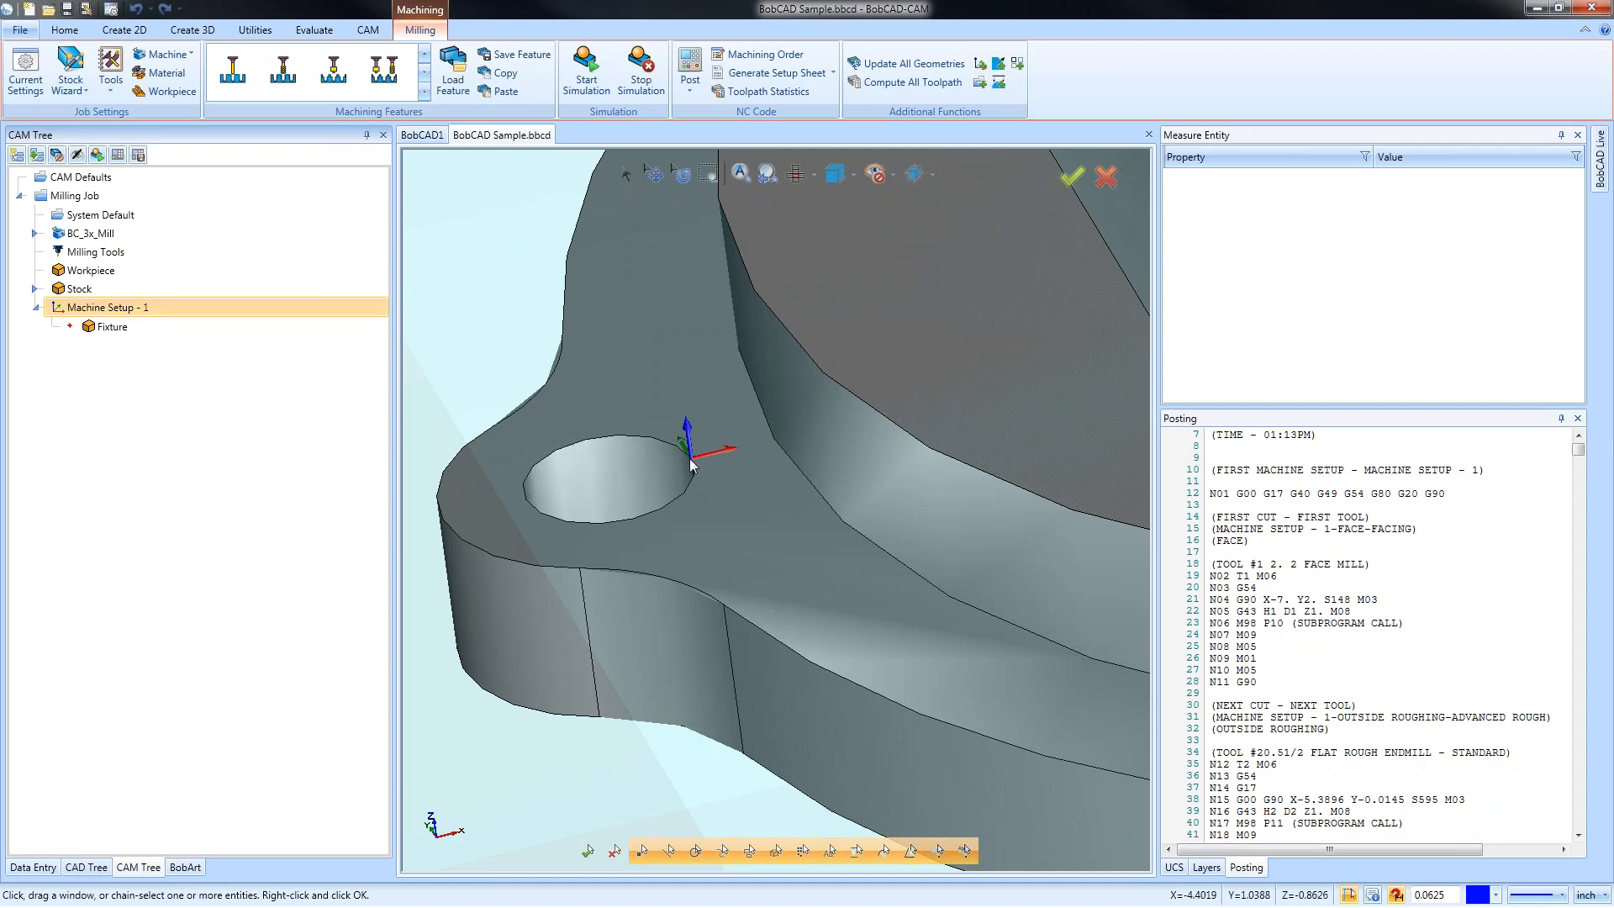
pyautogui.scroll(-5, 689, 464)
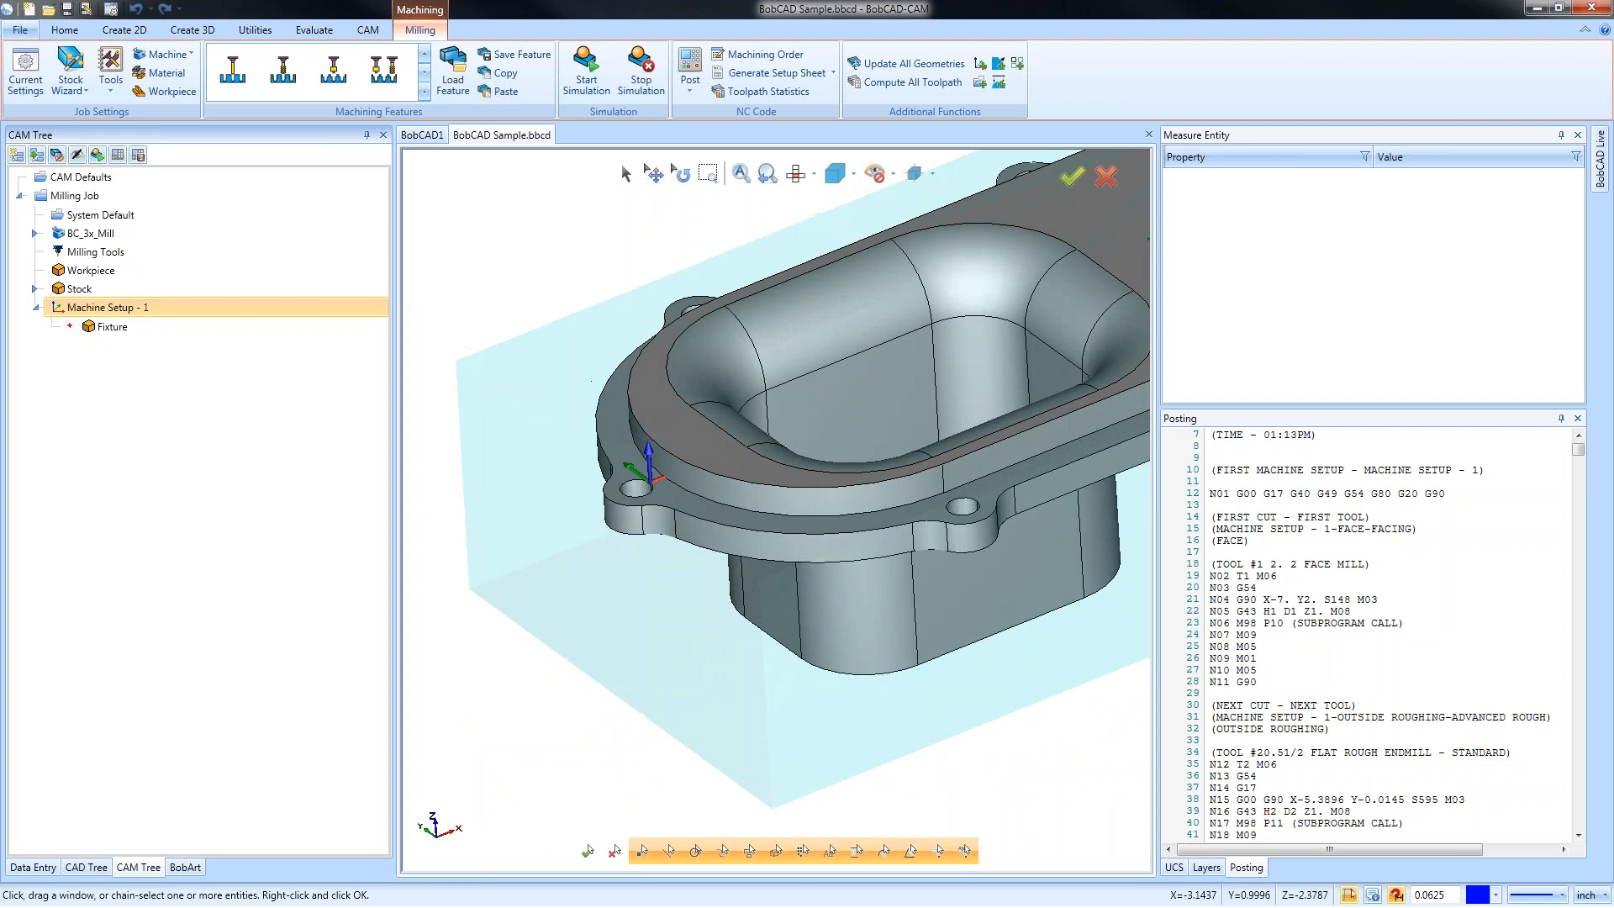
# Add a new layer to the part file for the extracted wireframe geometry
pyautogui.click(1207, 868)
pyautogui.rightClick(1215, 521)
pyautogui.click(1256, 544)
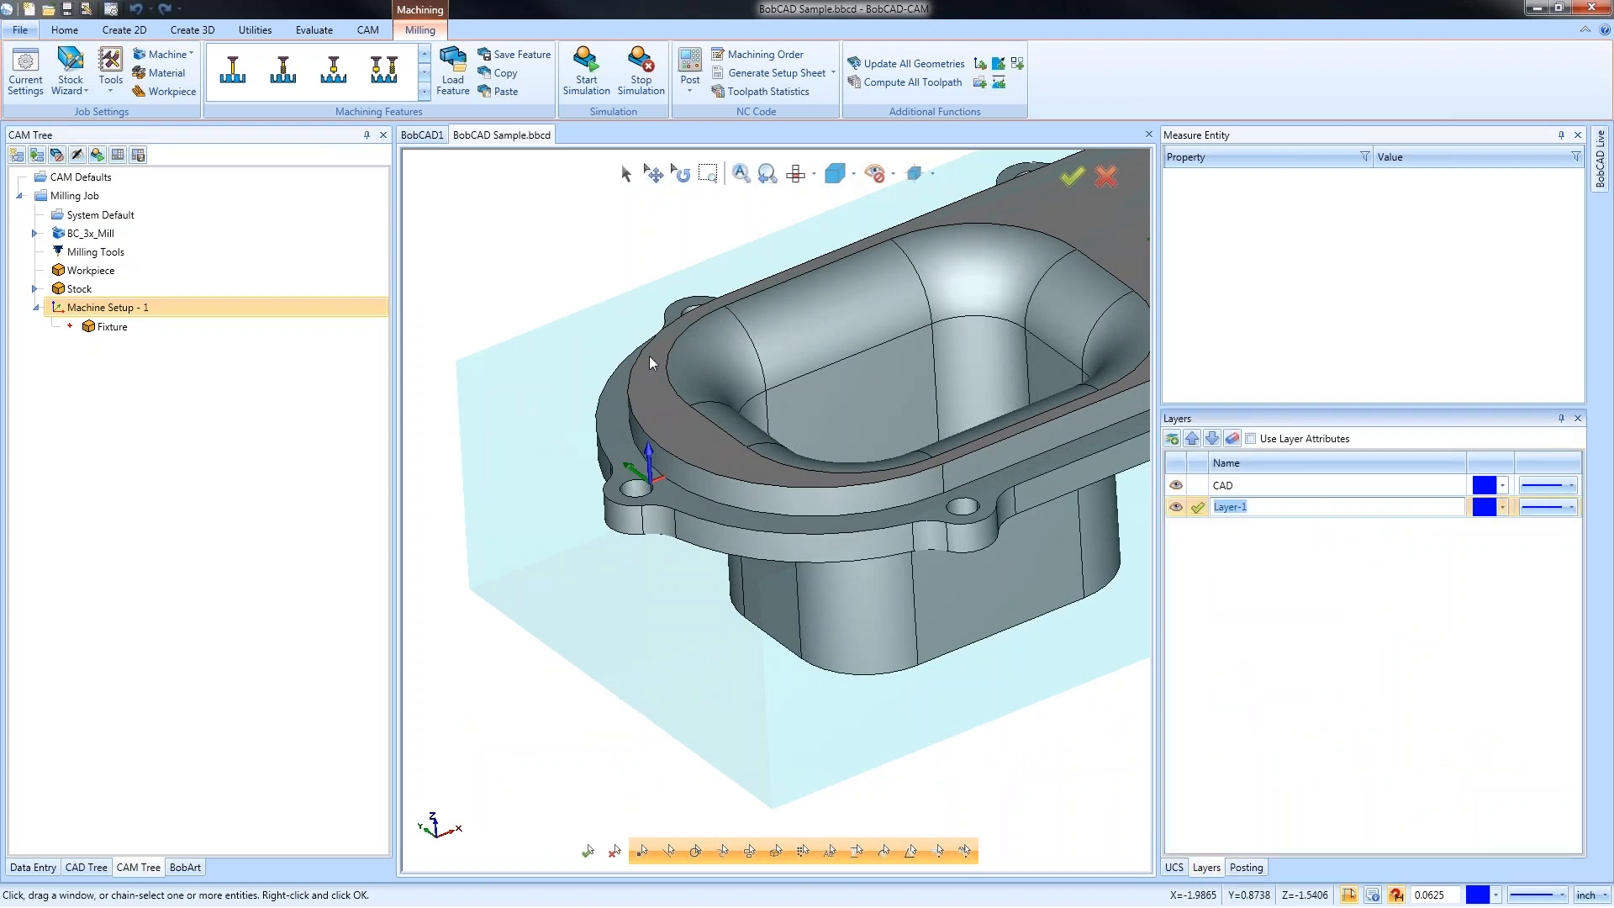
# Extract the edges of the flat flange face that contains the lug holes
pyautogui.click(141, 34)
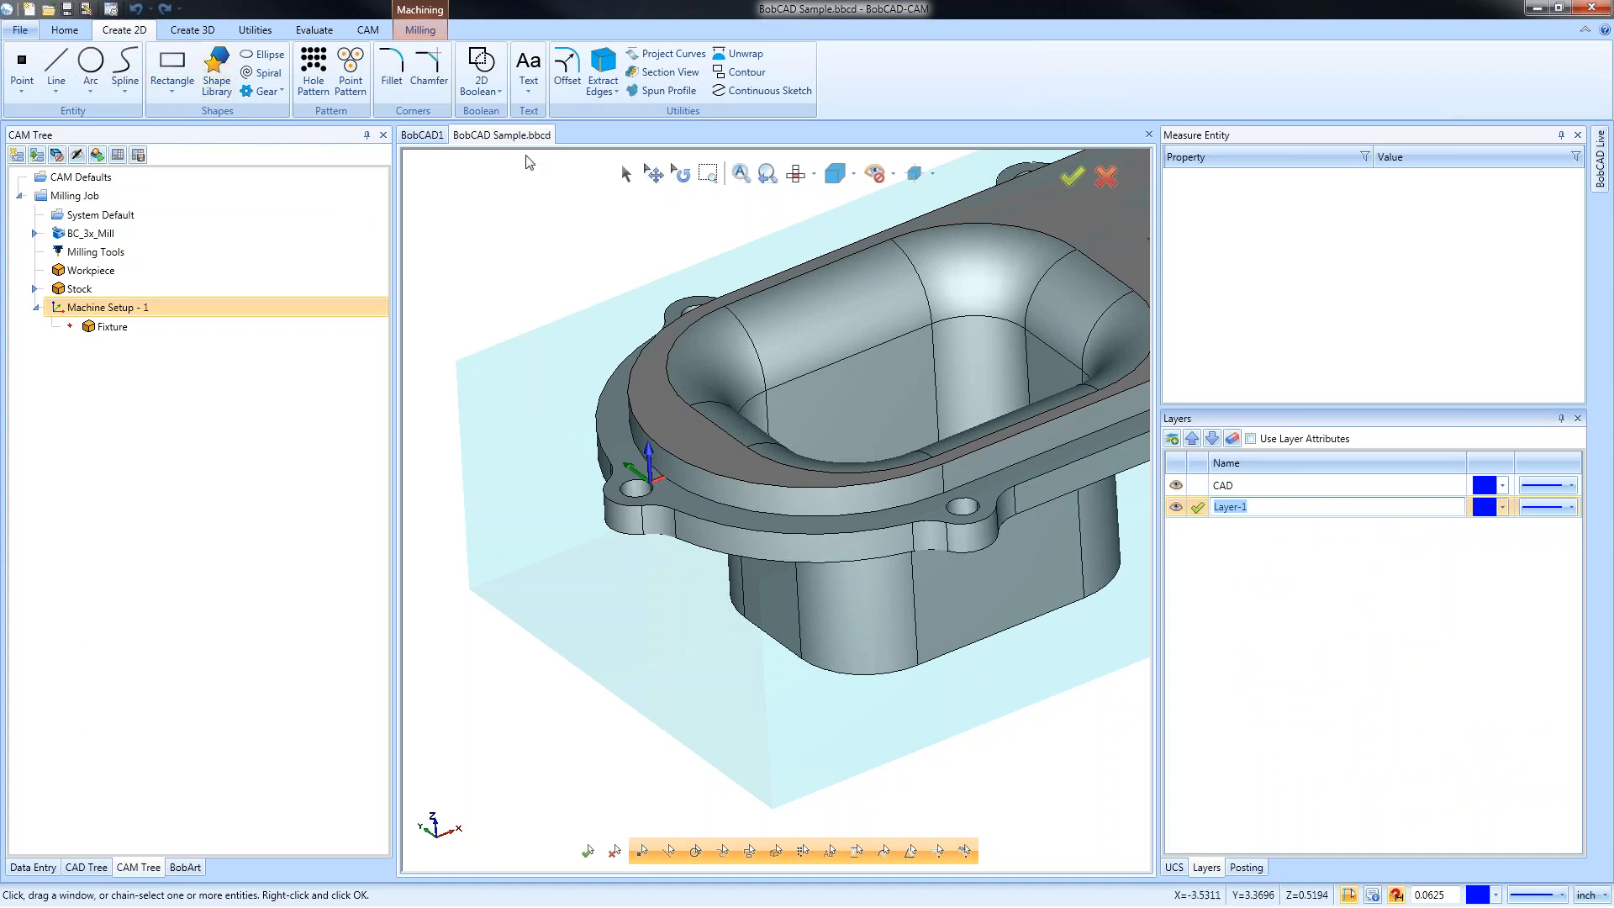
pyautogui.click(604, 69)
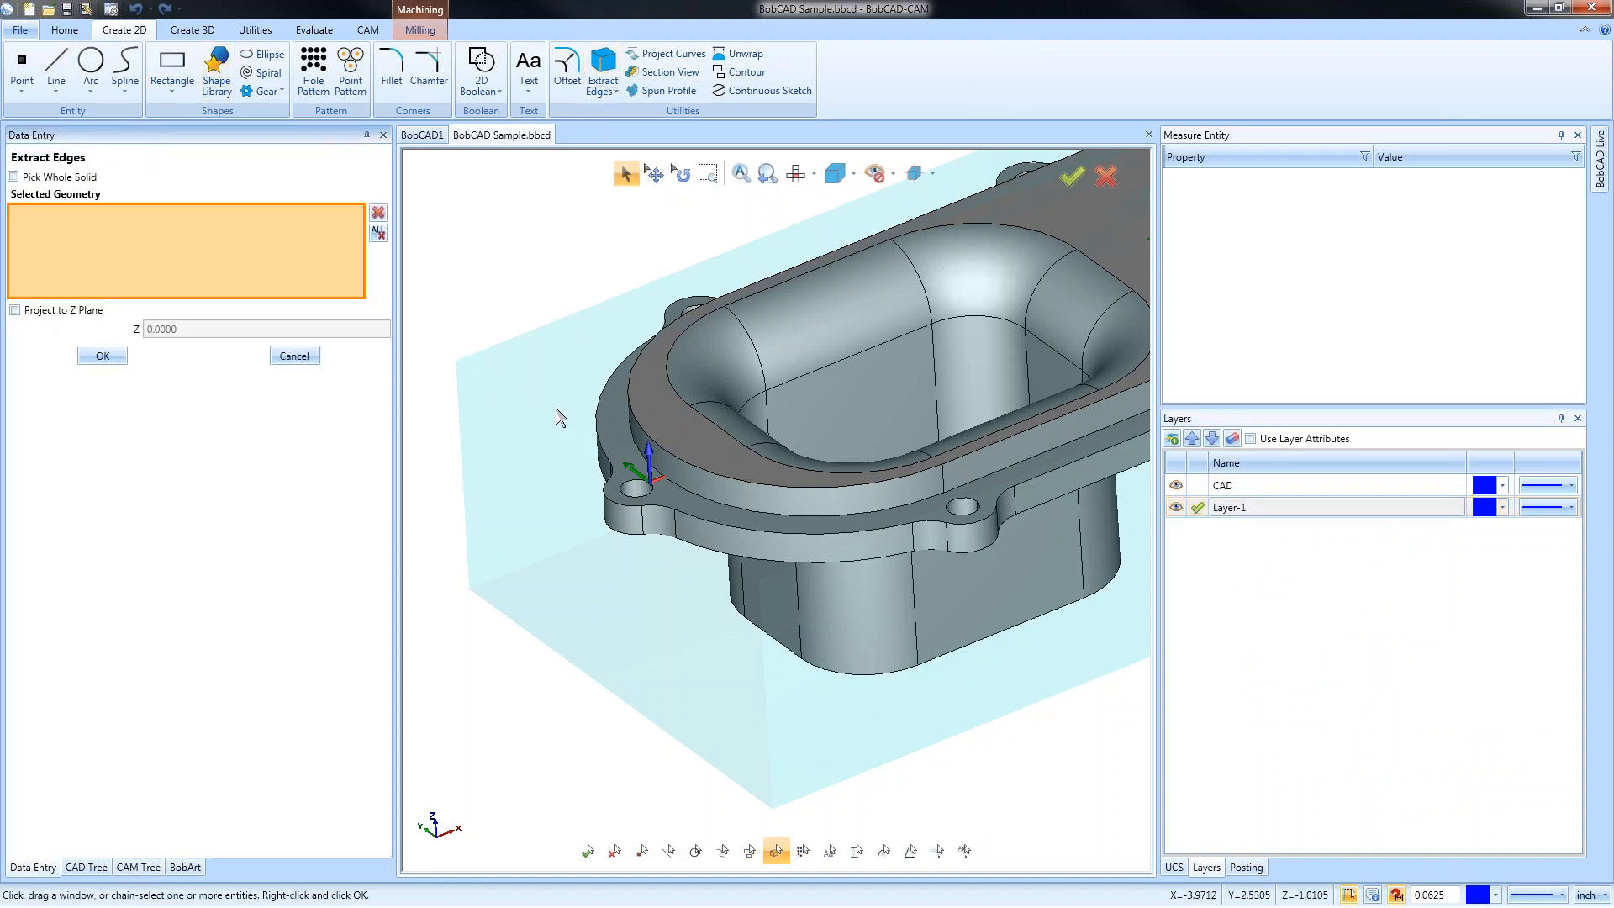
pyautogui.click(620, 484)
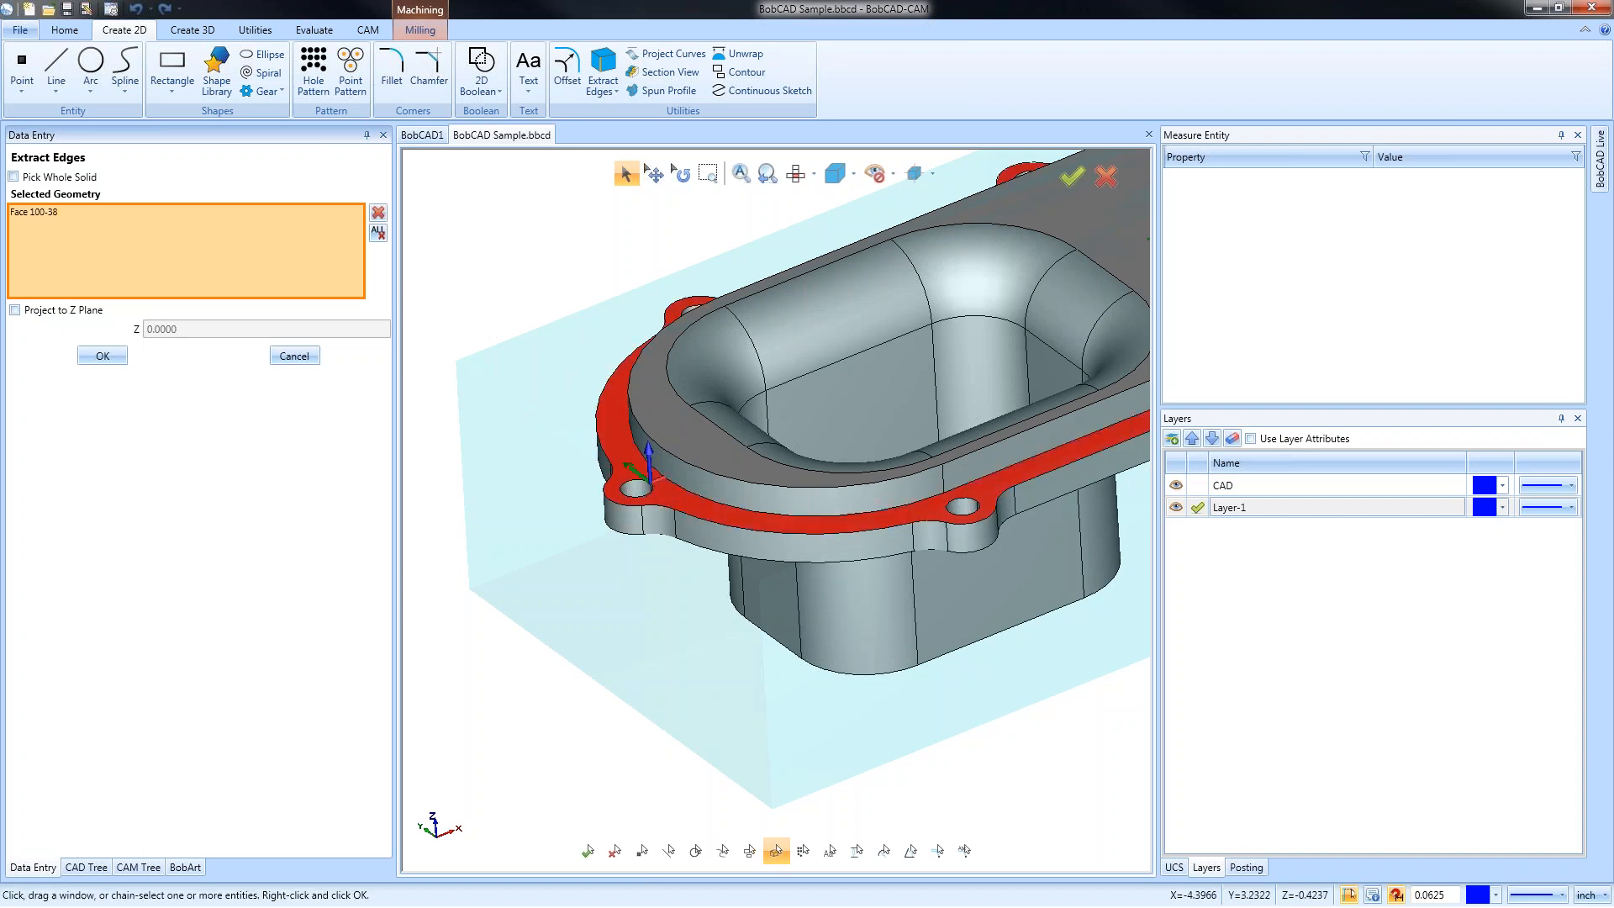
pyautogui.click(101, 356)
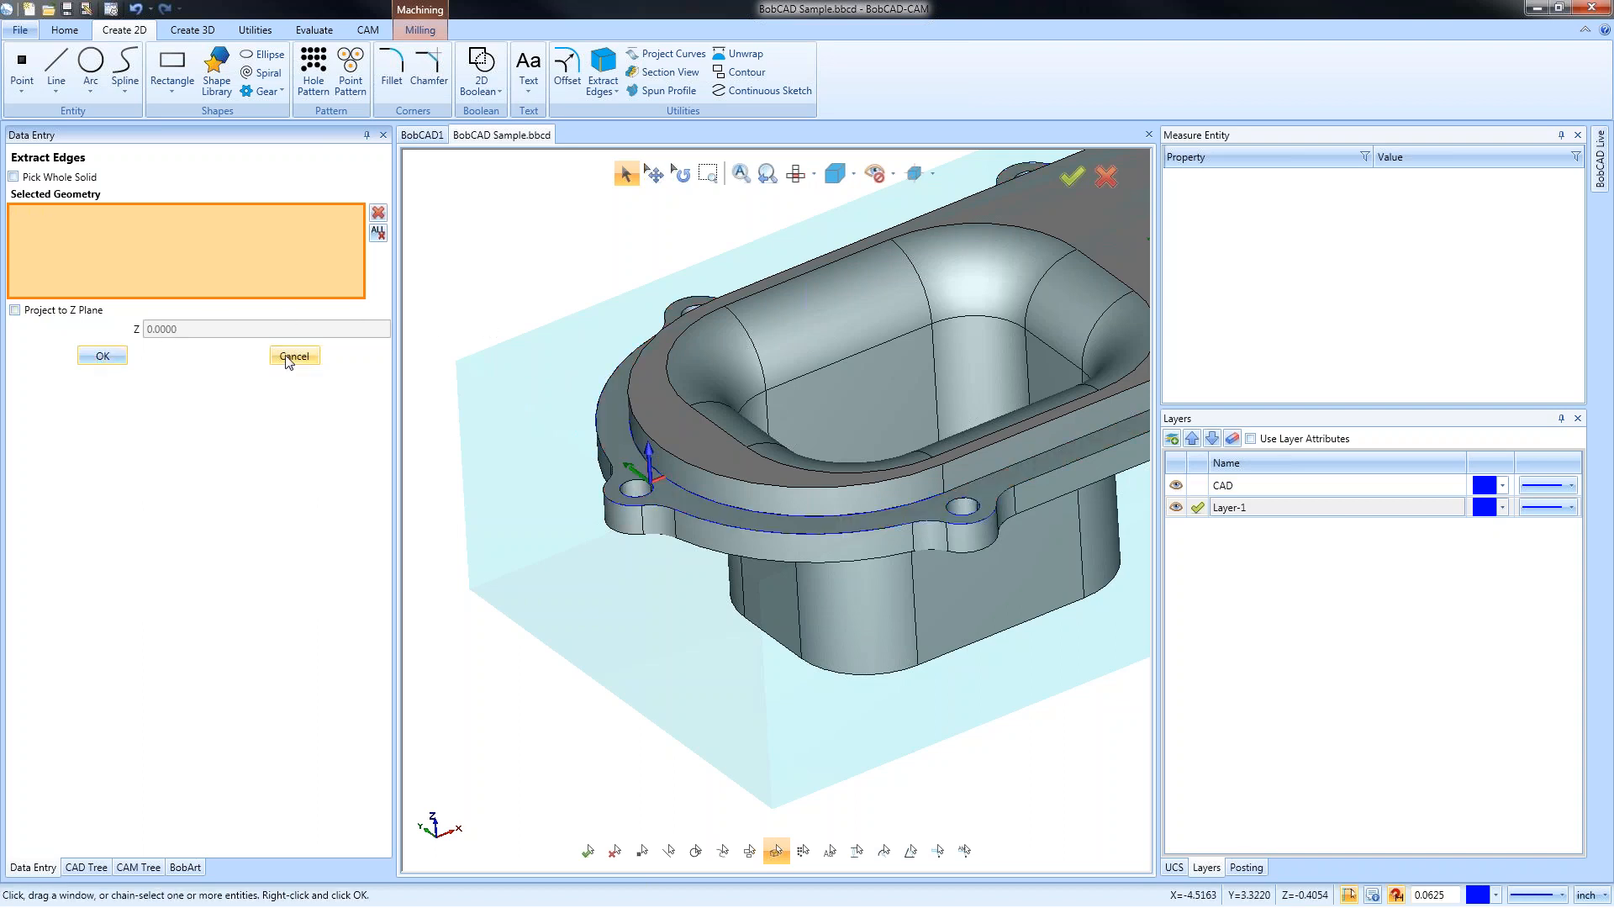
pyautogui.click(293, 357)
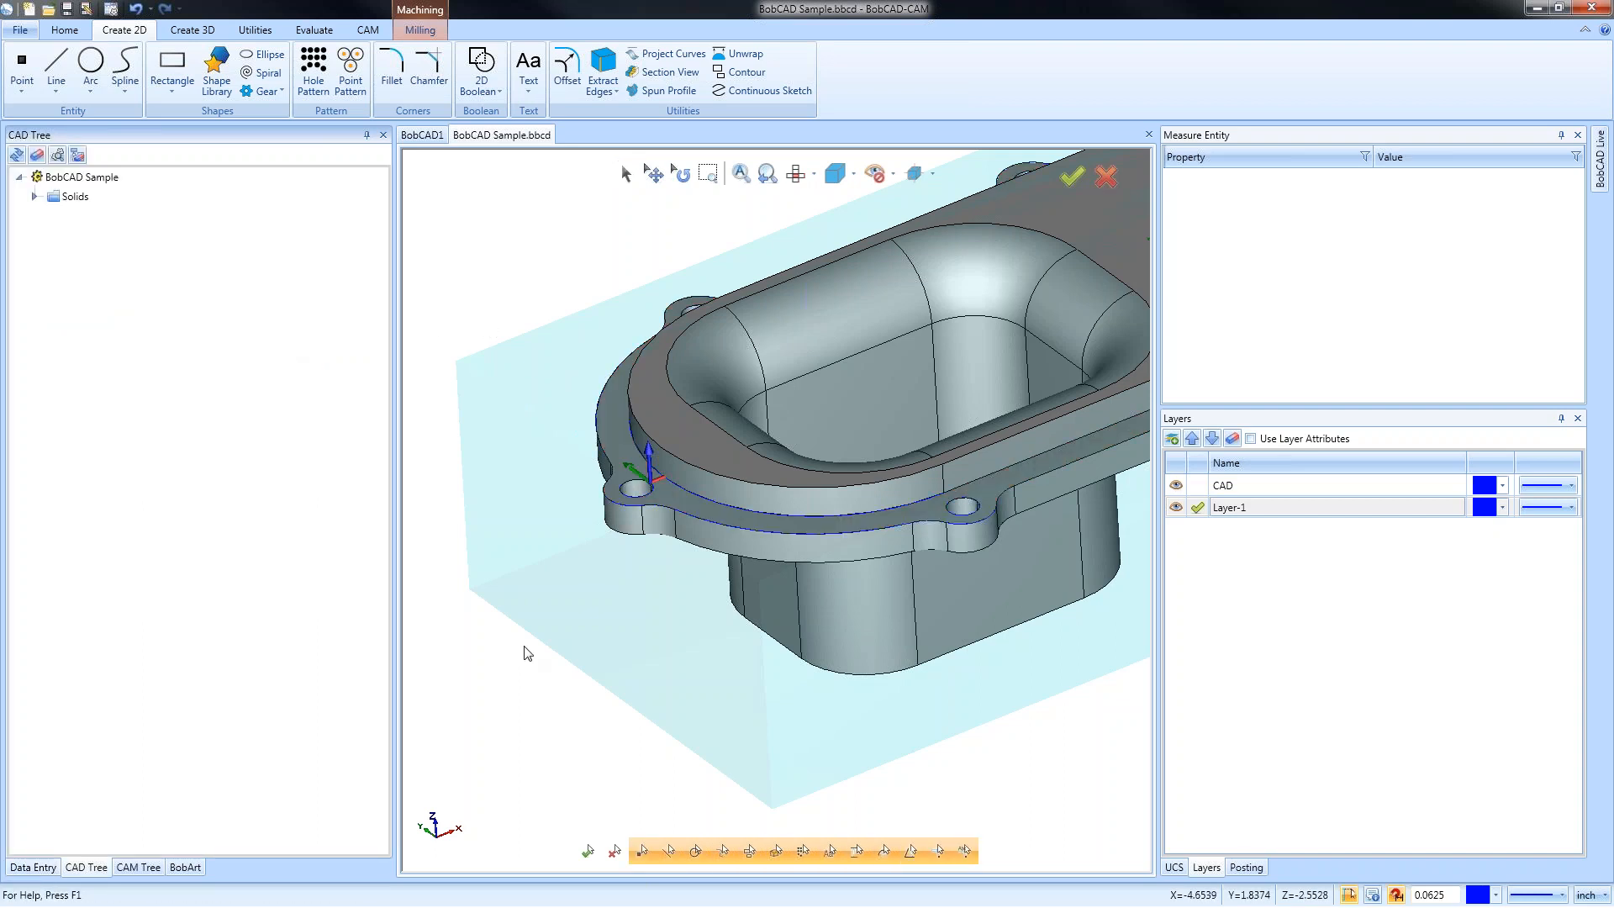
# Hide the CAD layer so only the extracted flange edges and the stock are displayed
pyautogui.click(1175, 485)
pyautogui.scroll(-2, 684, 586)
pyautogui.scroll(-3, 662, 584)
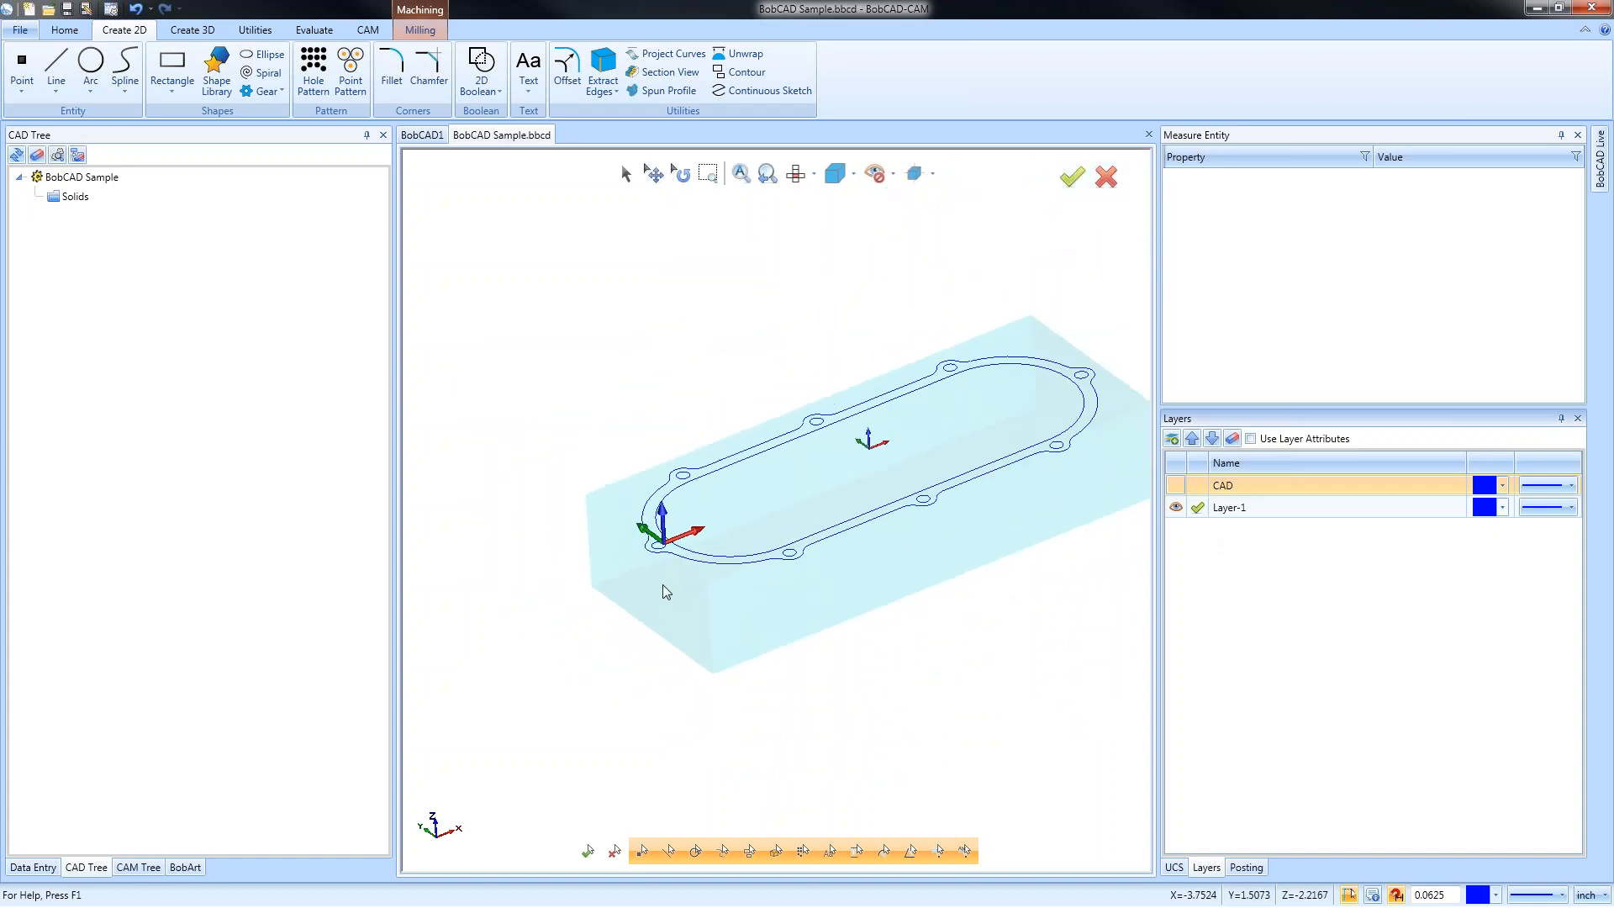
# Set the Machine Setup - 1 origin to the centre of the end lug hole on the extracted flange edges
pyautogui.scroll(1, 688, 586)
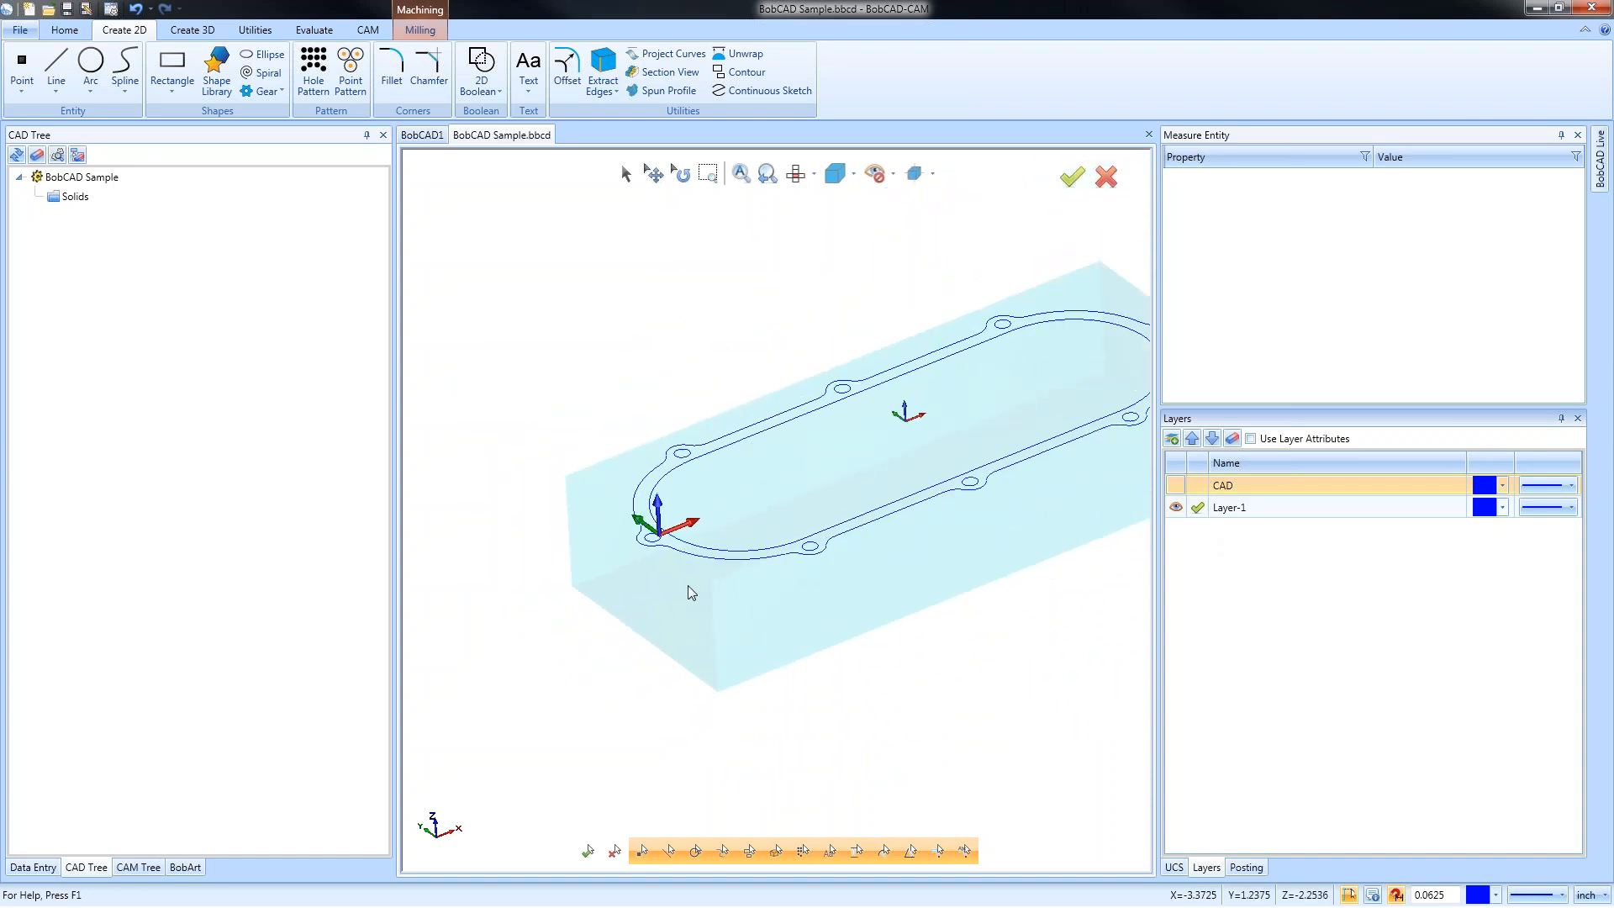
pyautogui.click(139, 867)
pyautogui.rightClick(112, 312)
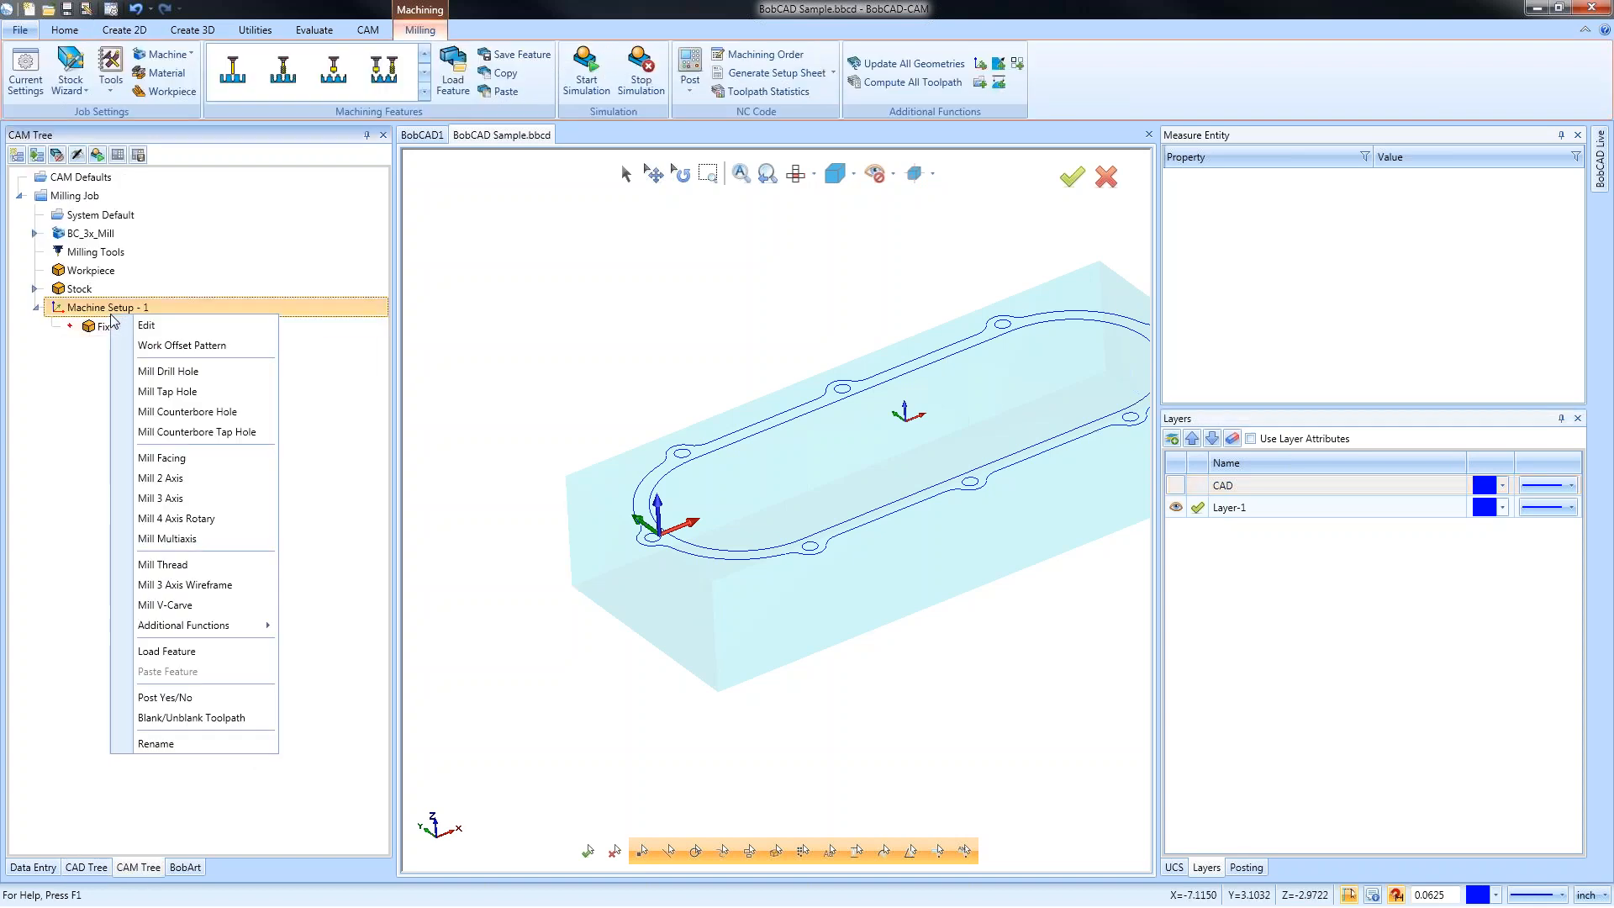
pyautogui.click(143, 326)
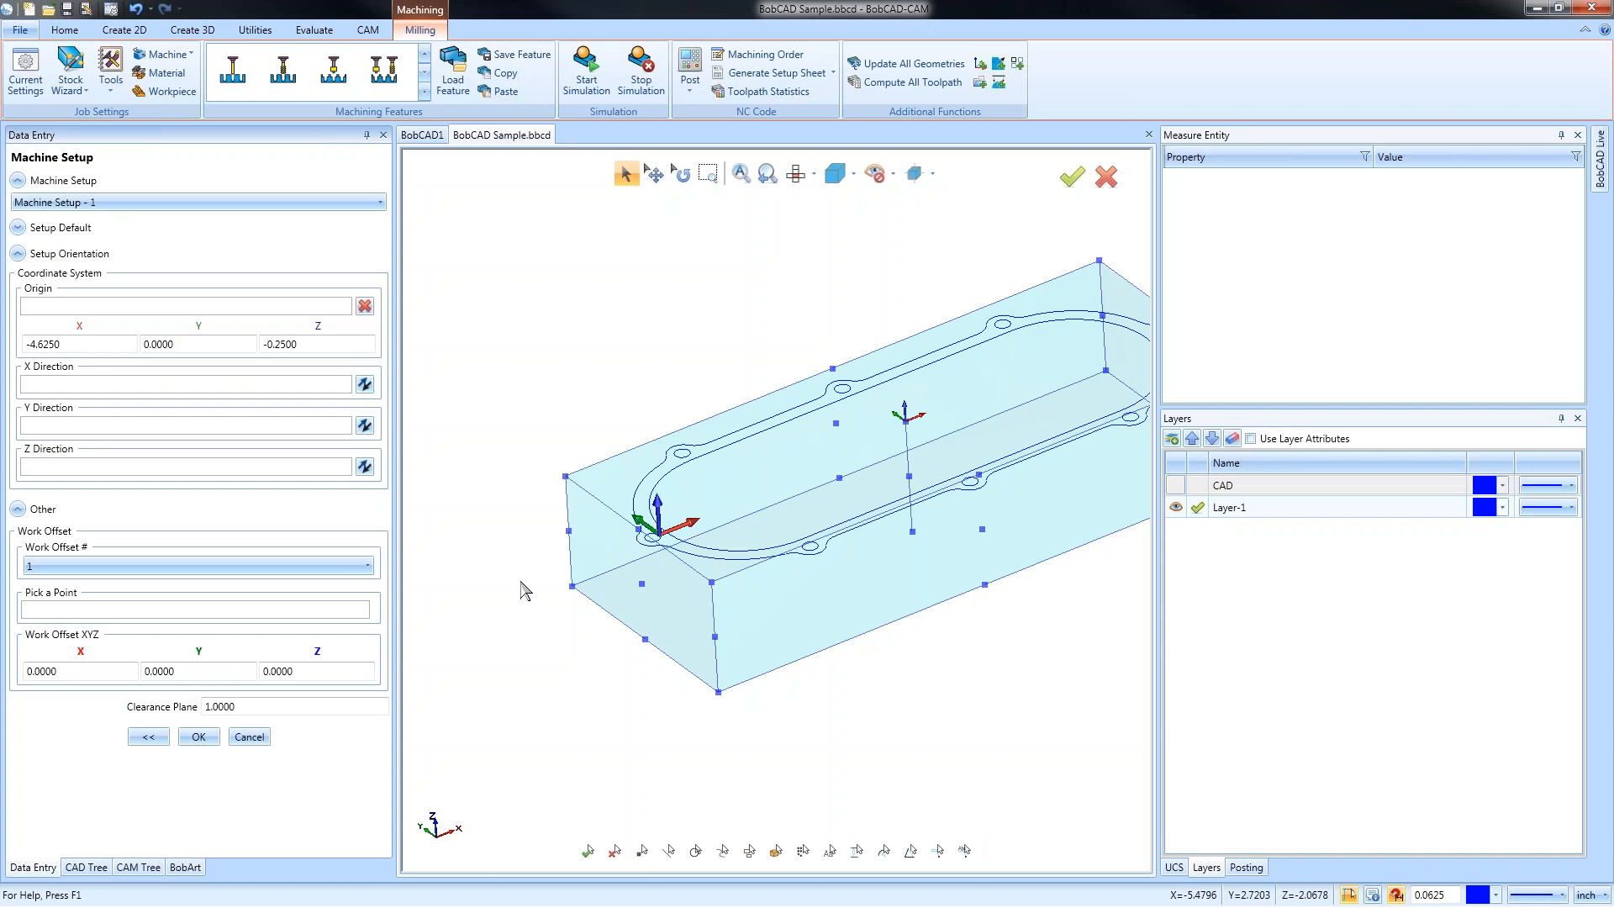
pyautogui.click(78, 305)
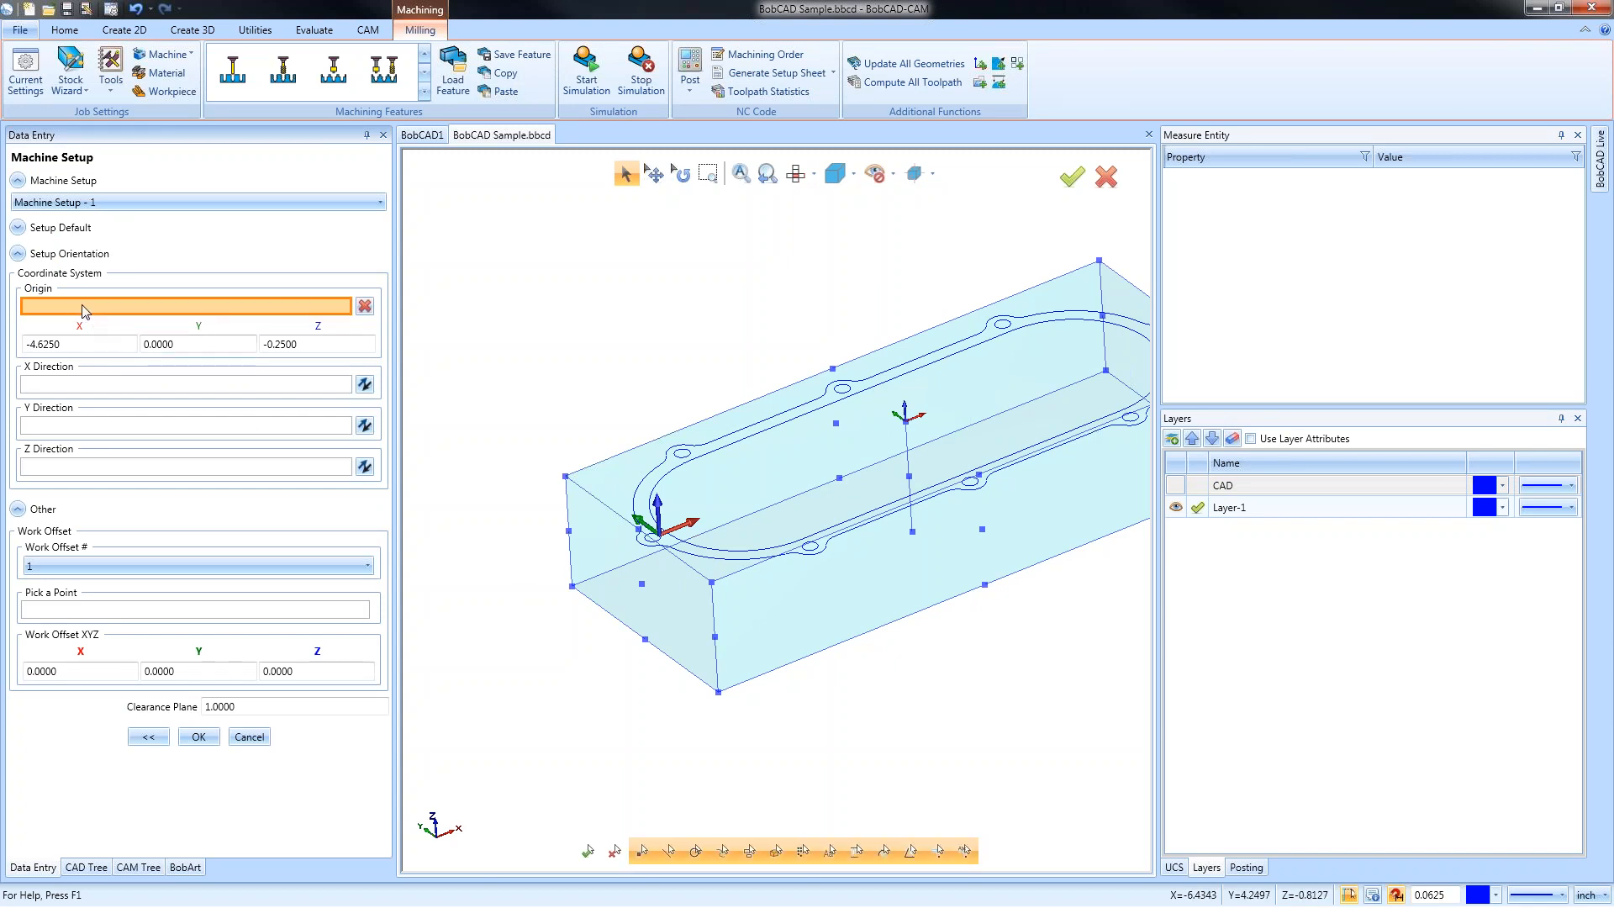
pyautogui.scroll(5, 655, 532)
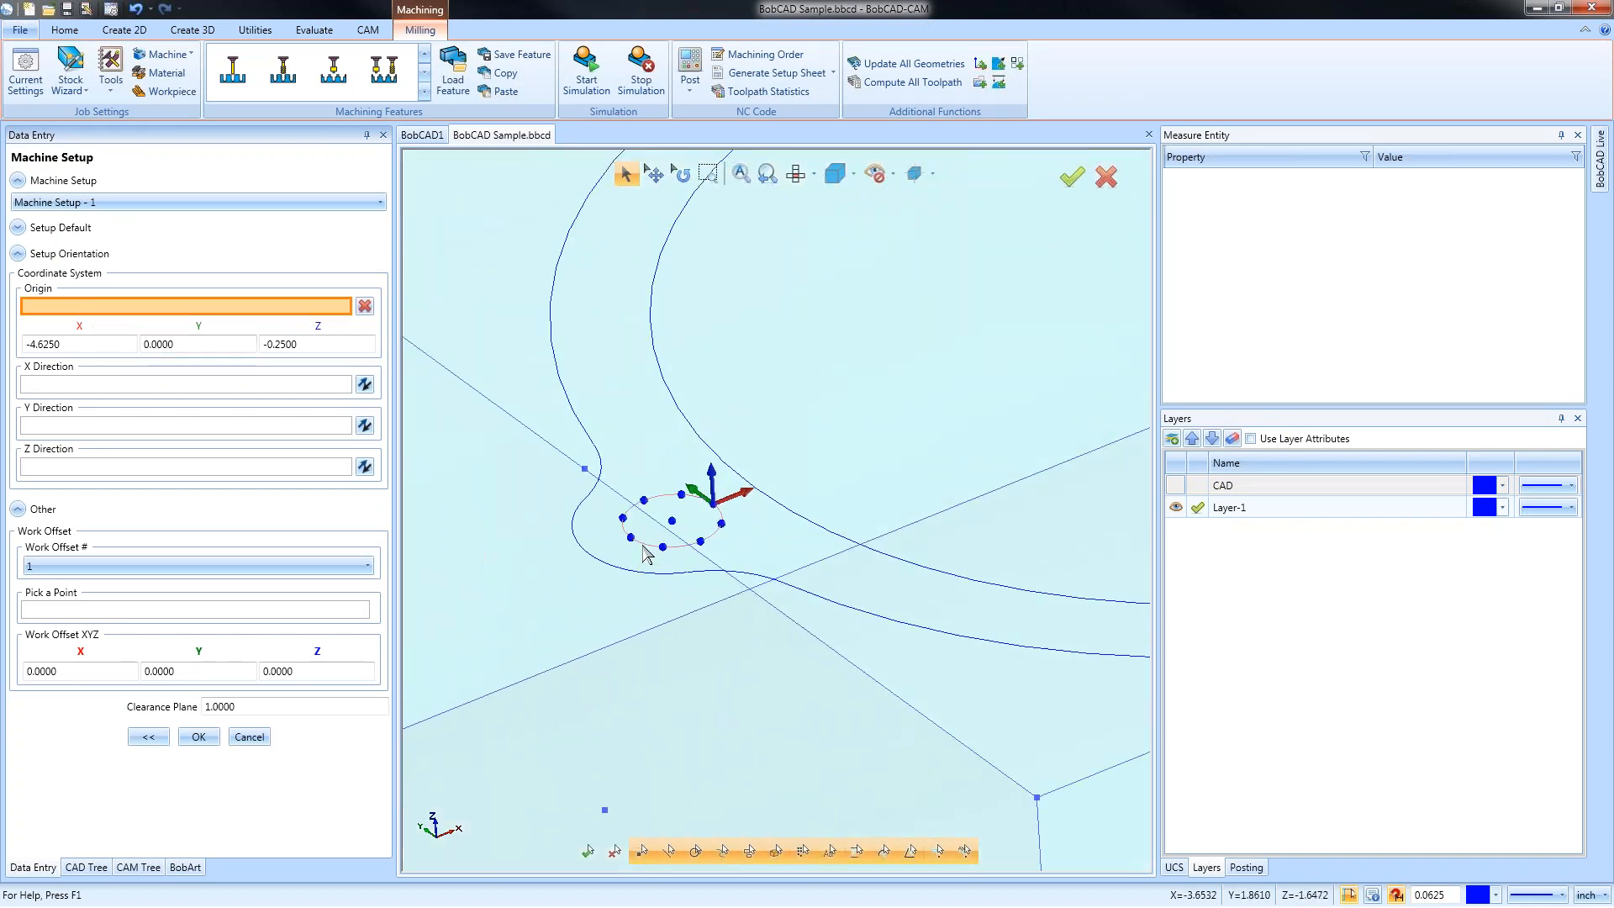
pyautogui.moveTo(821, 587); pyautogui.dragTo(612, 510, button='middle')
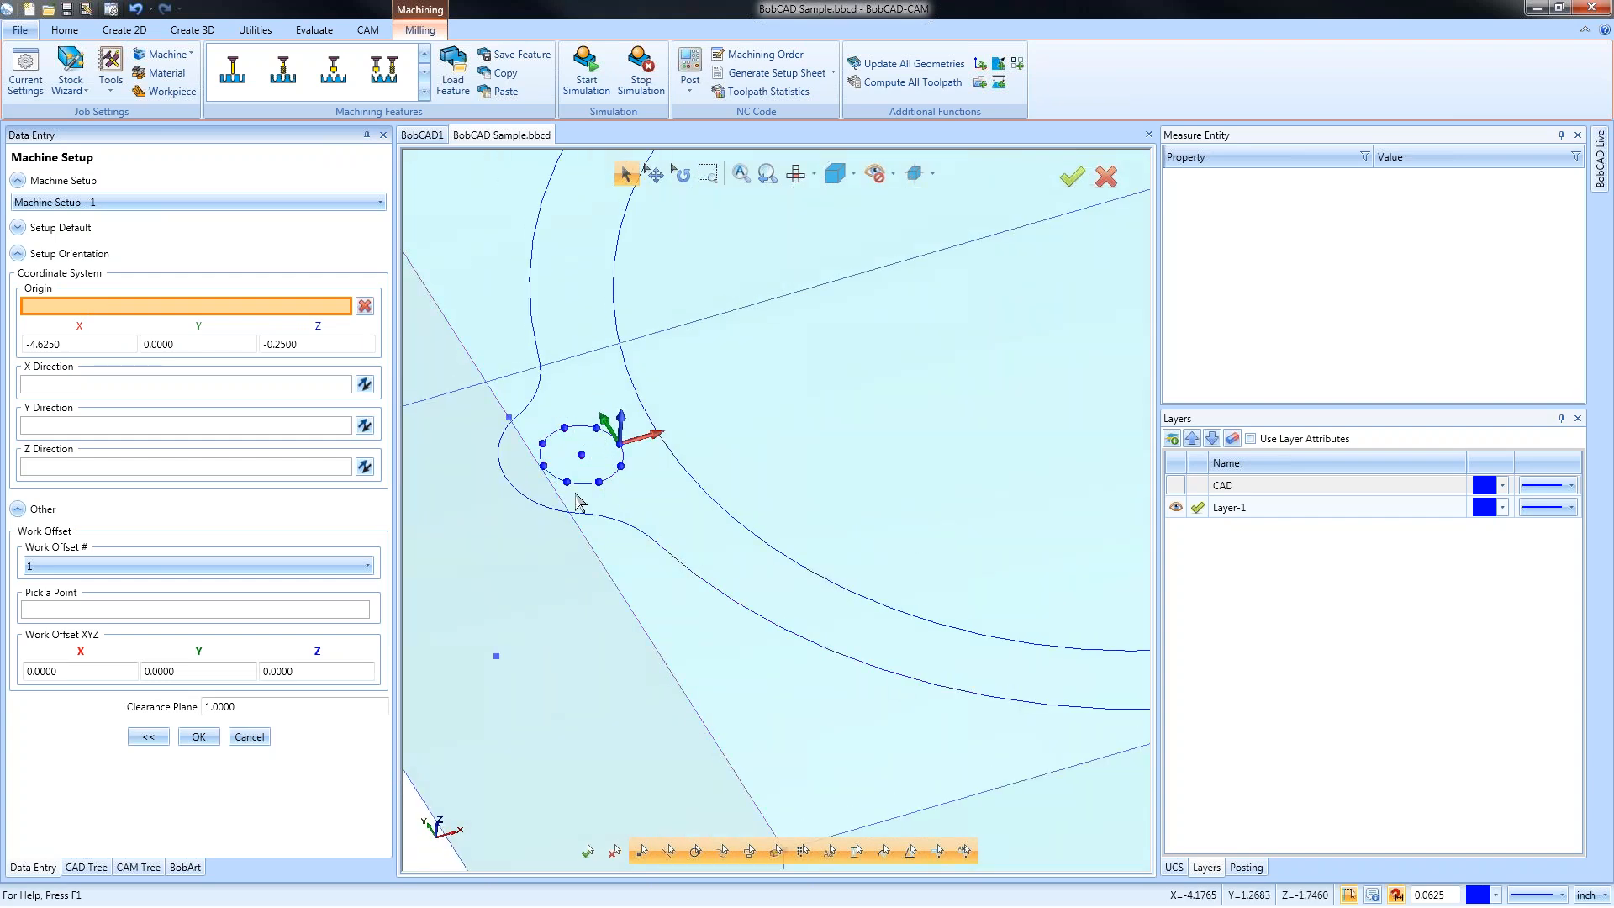
pyautogui.click(583, 456)
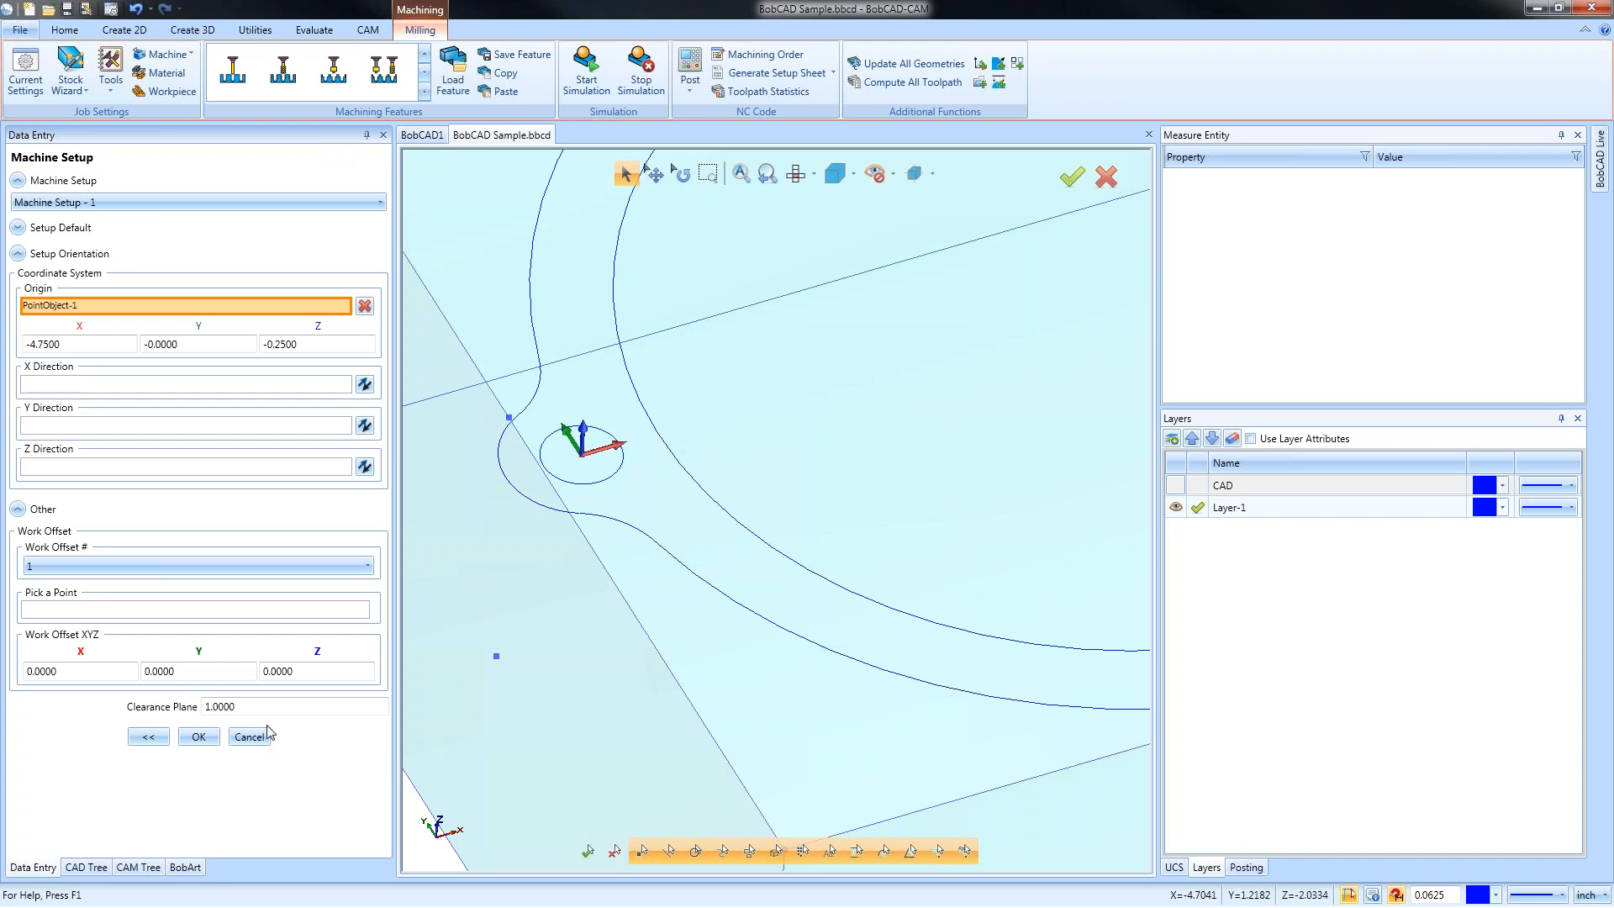
pyautogui.click(199, 736)
pyautogui.scroll(-6, 737, 553)
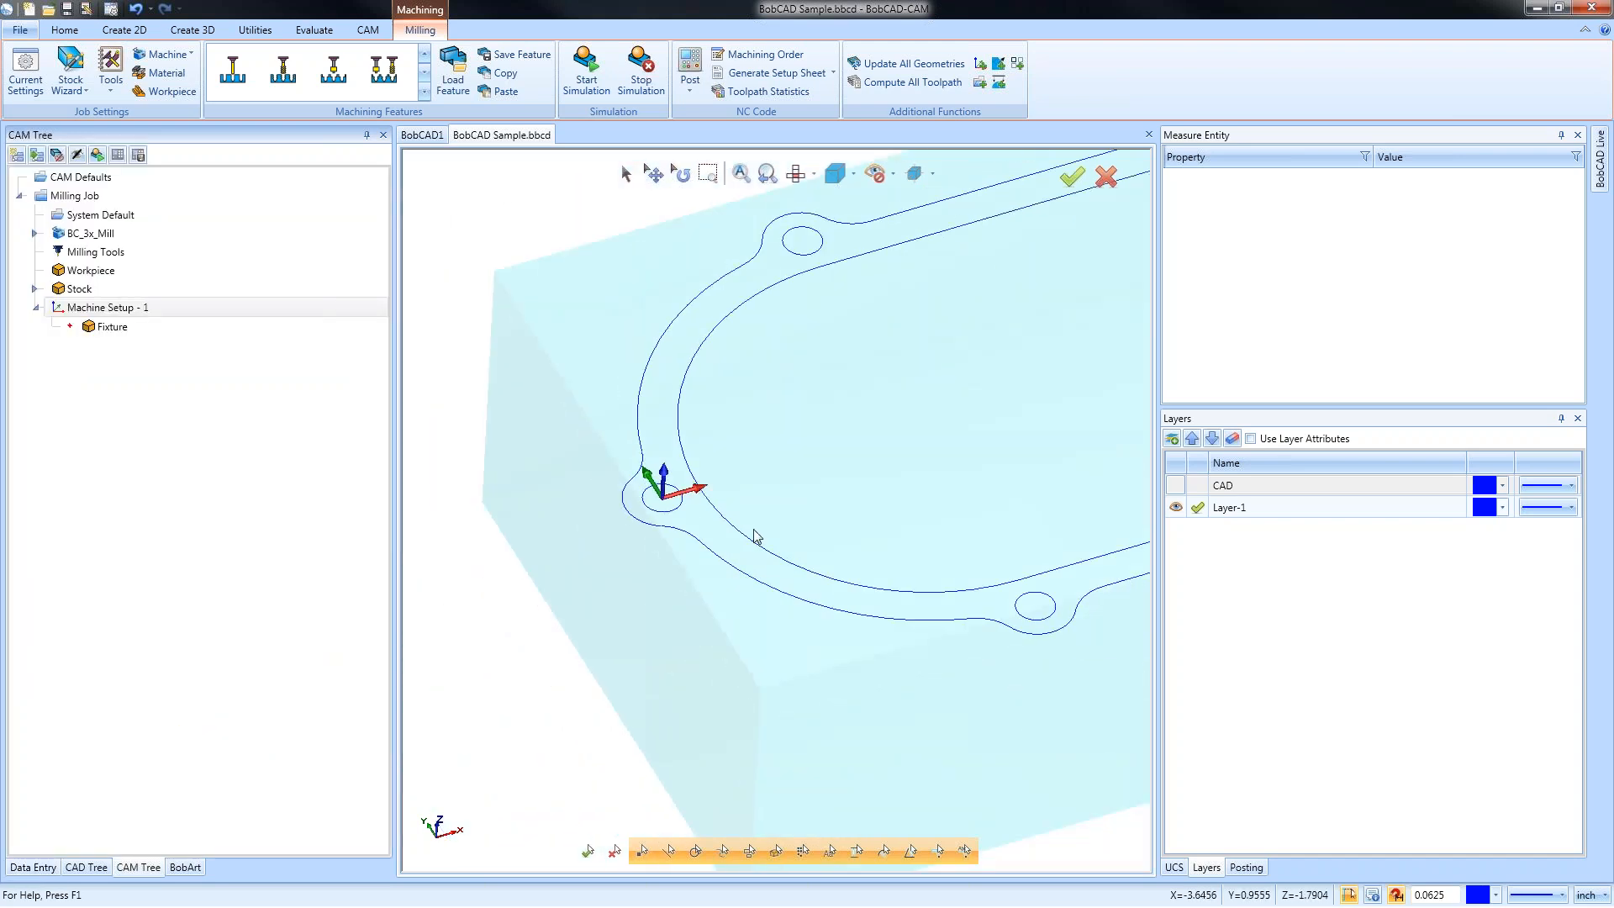
# Show the CAD layer so the solid part is displayed together with the extracted edges
pyautogui.keyDown('ctrl'); pyautogui.moveTo(850, 500); pyautogui.dragTo(792, 527, button='middle'); pyautogui.keyUp('ctrl')
pyautogui.click(1175, 485)
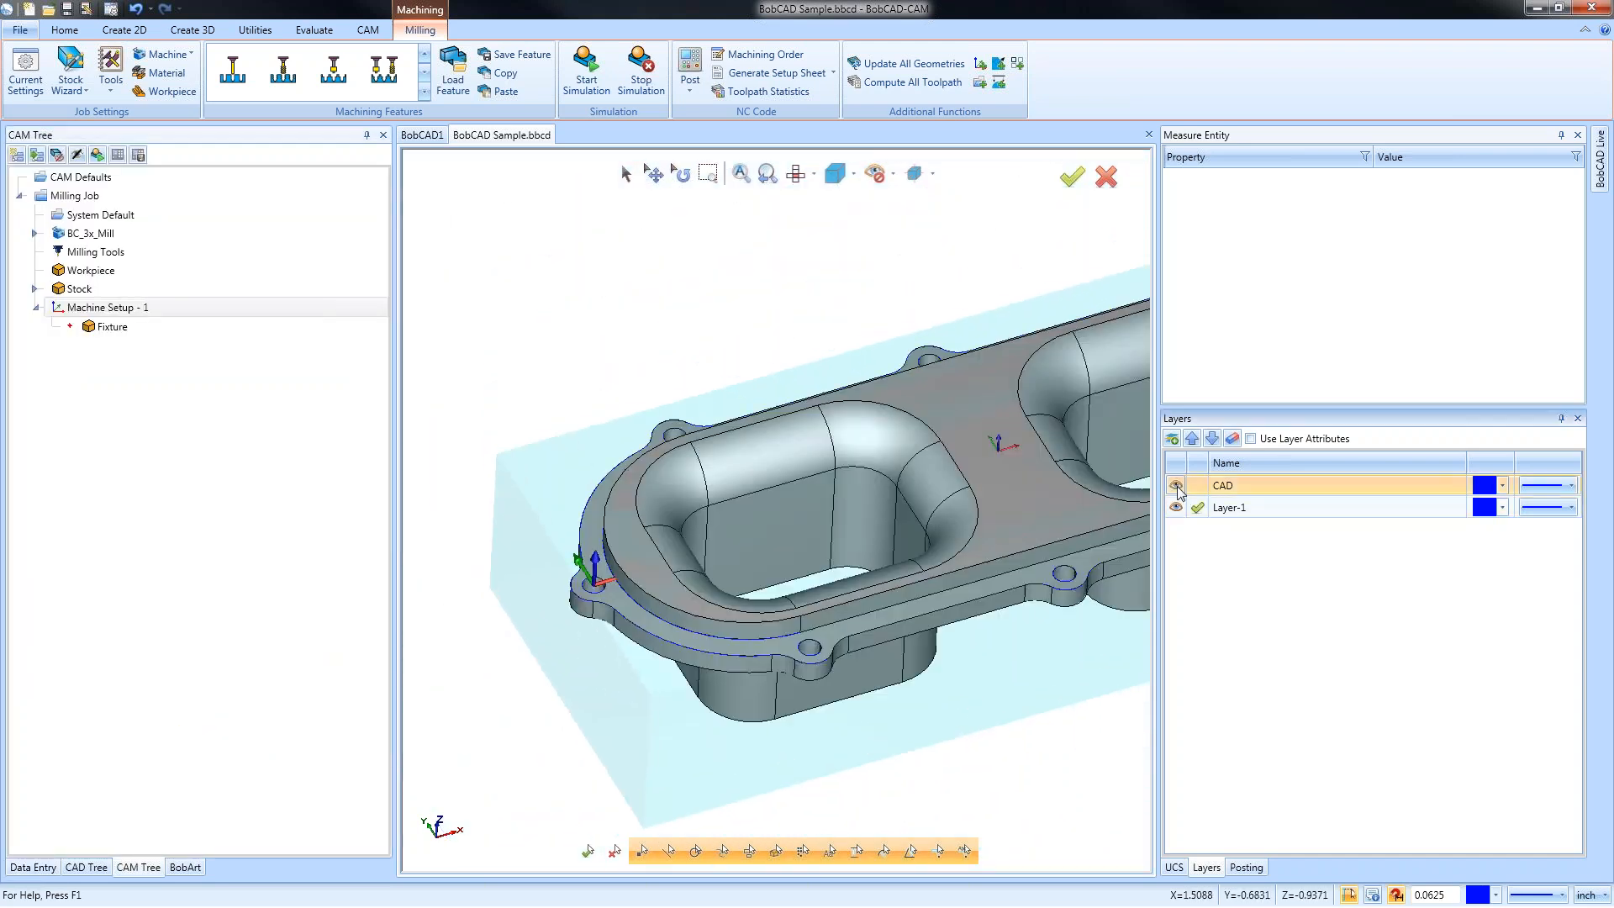
pyautogui.keyDown('ctrl'); pyautogui.moveTo(938, 617); pyautogui.dragTo(885, 616, button='middle'); pyautogui.keyUp('ctrl')
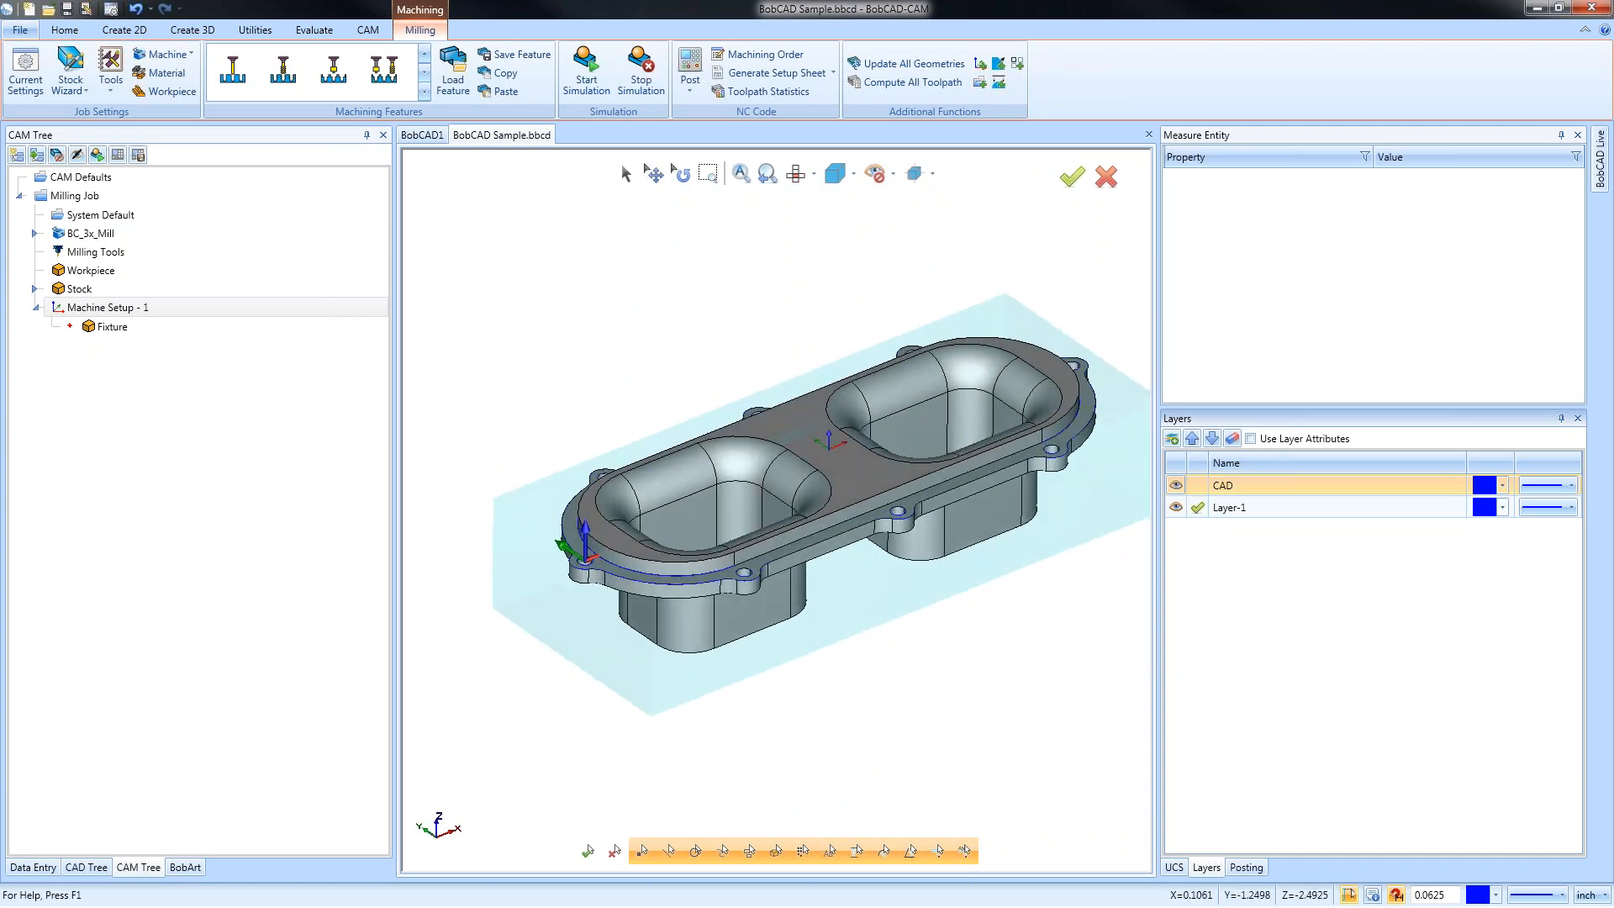
pyautogui.rightClick(138, 308)
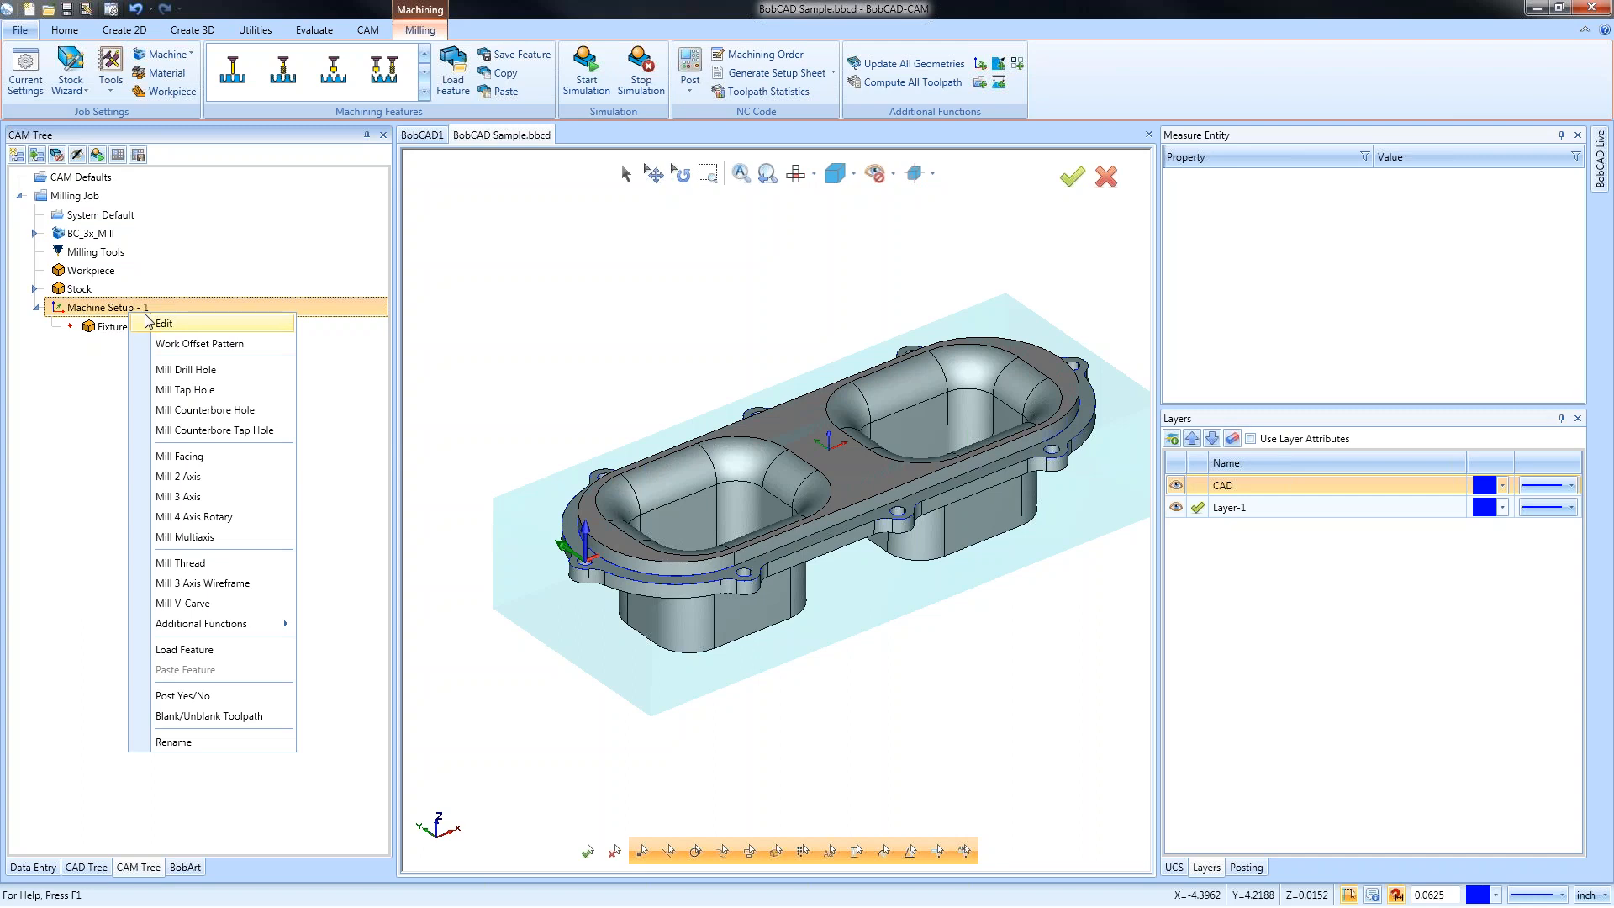
pyautogui.click(162, 320)
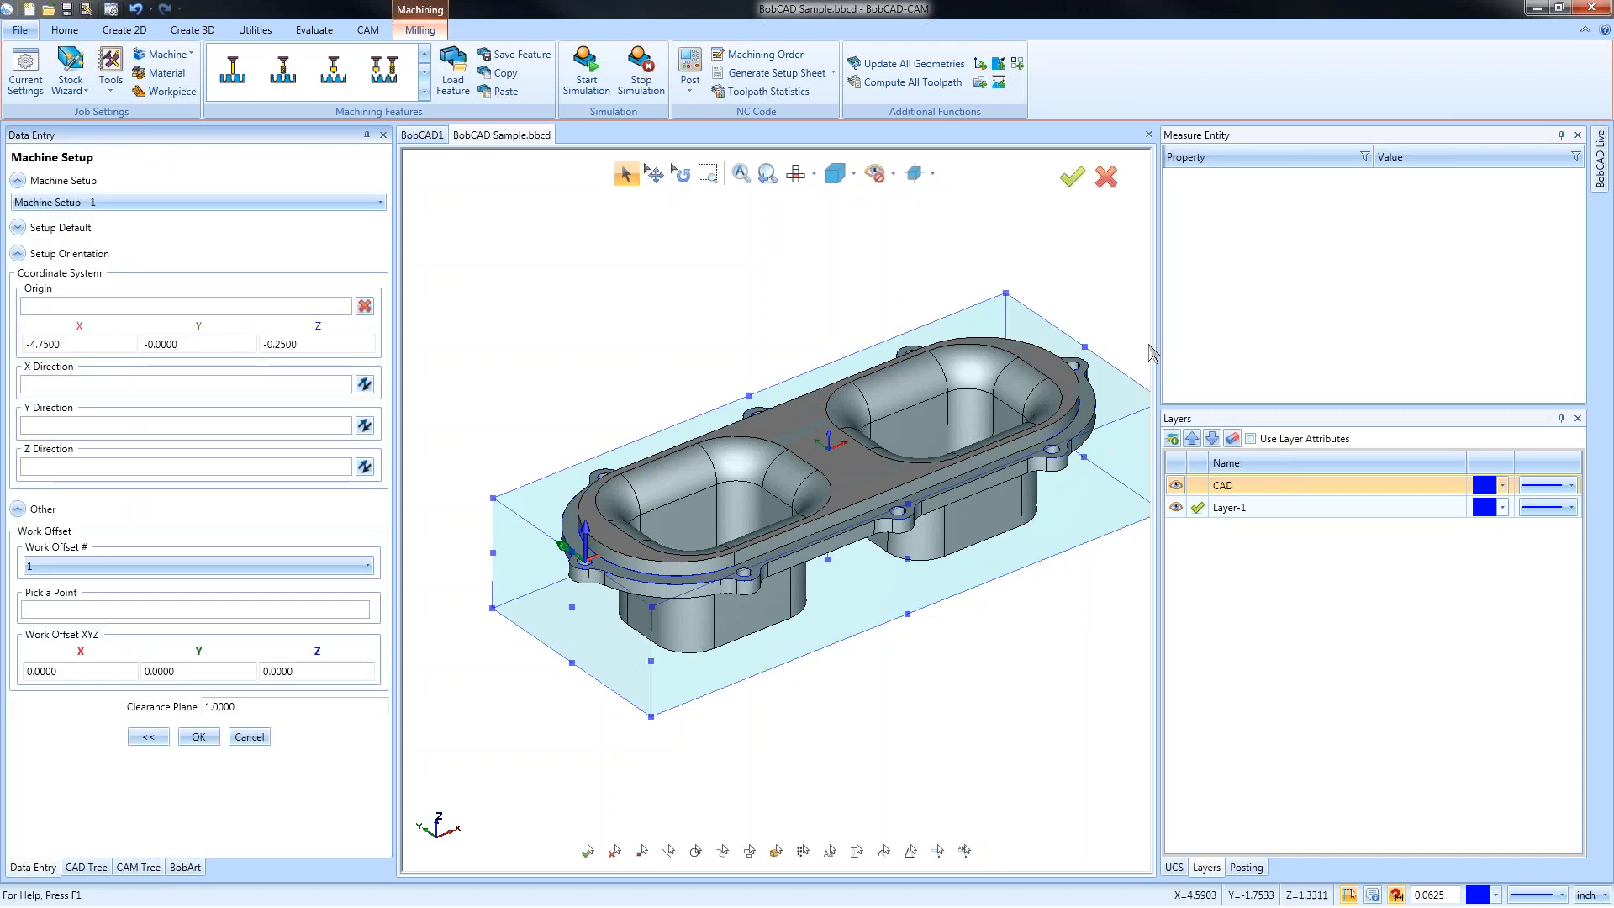
pyautogui.scroll(-1, 806, 647)
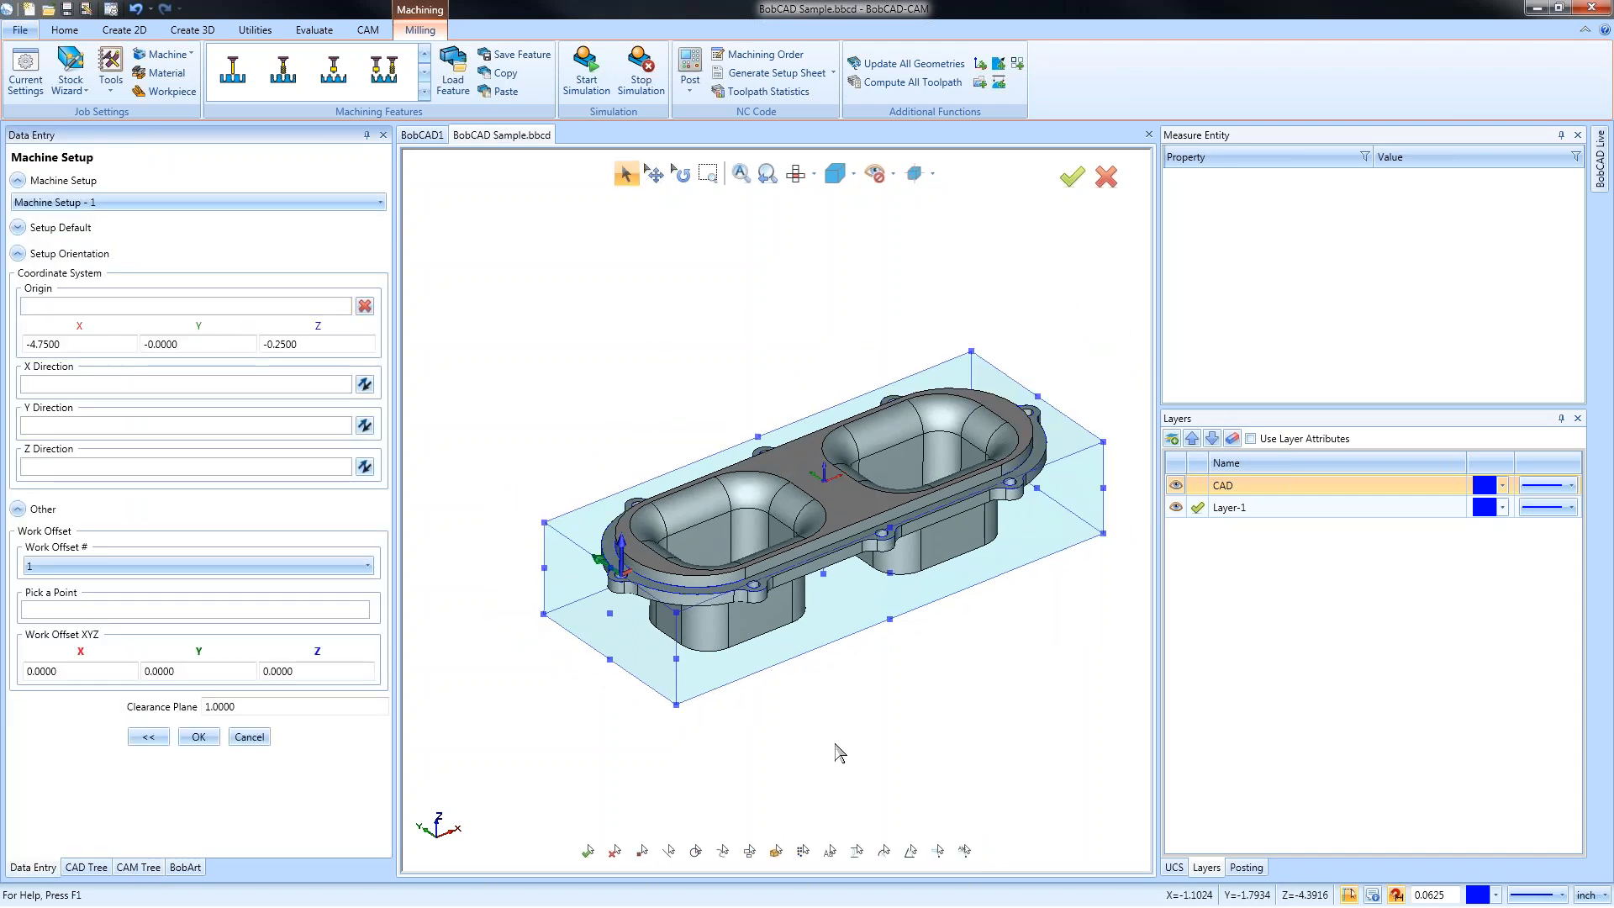
pyautogui.click(92, 306)
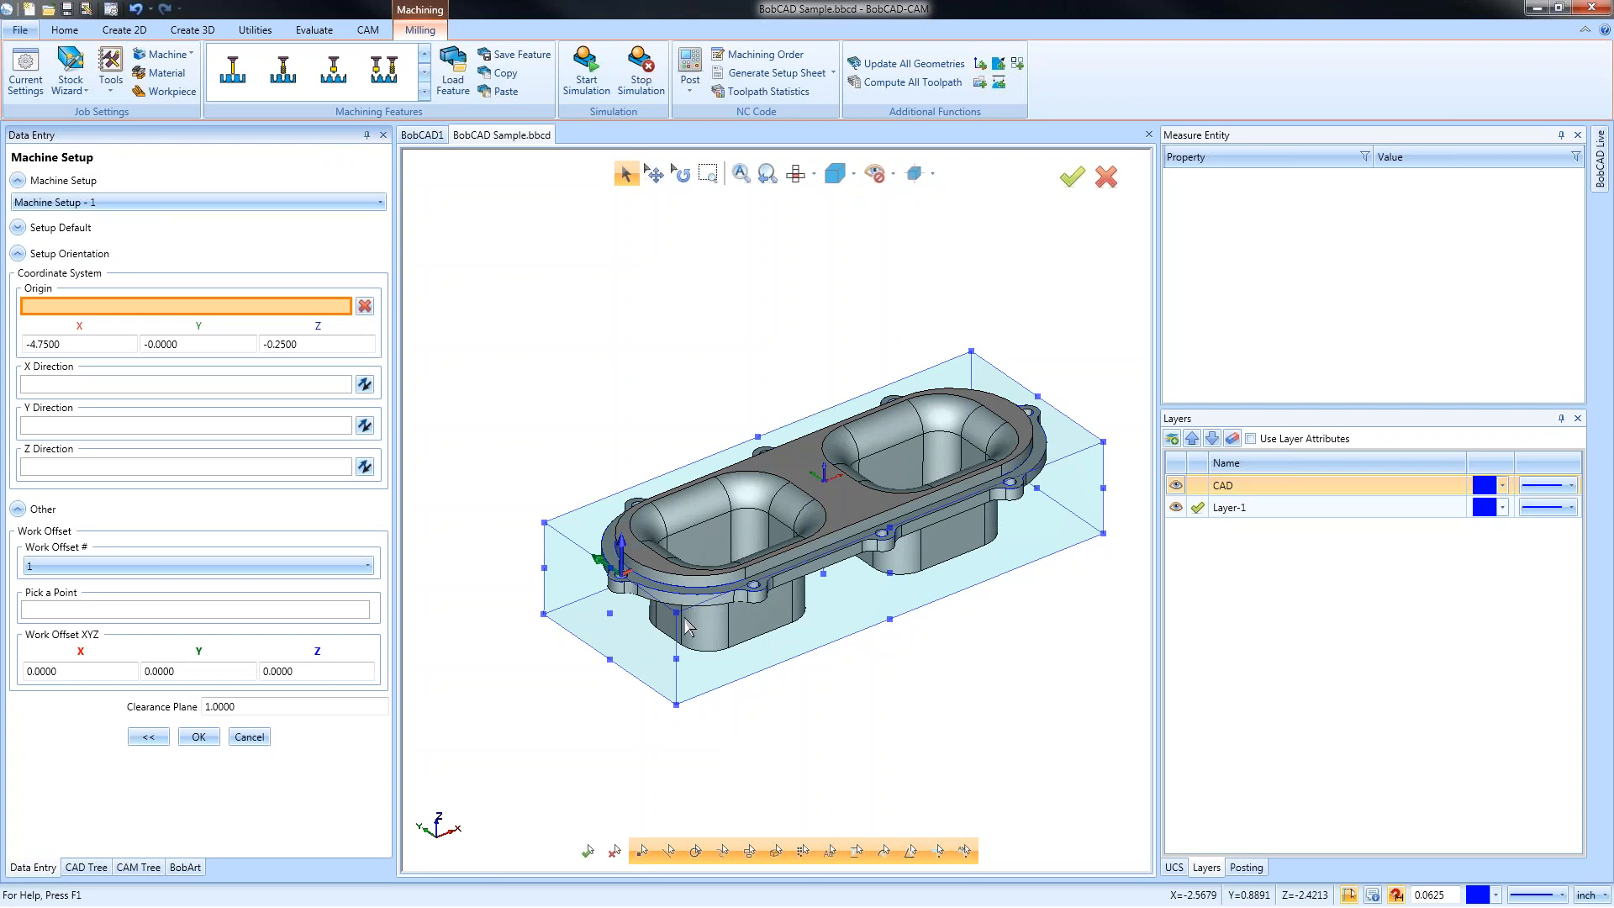
pyautogui.click(258, 740)
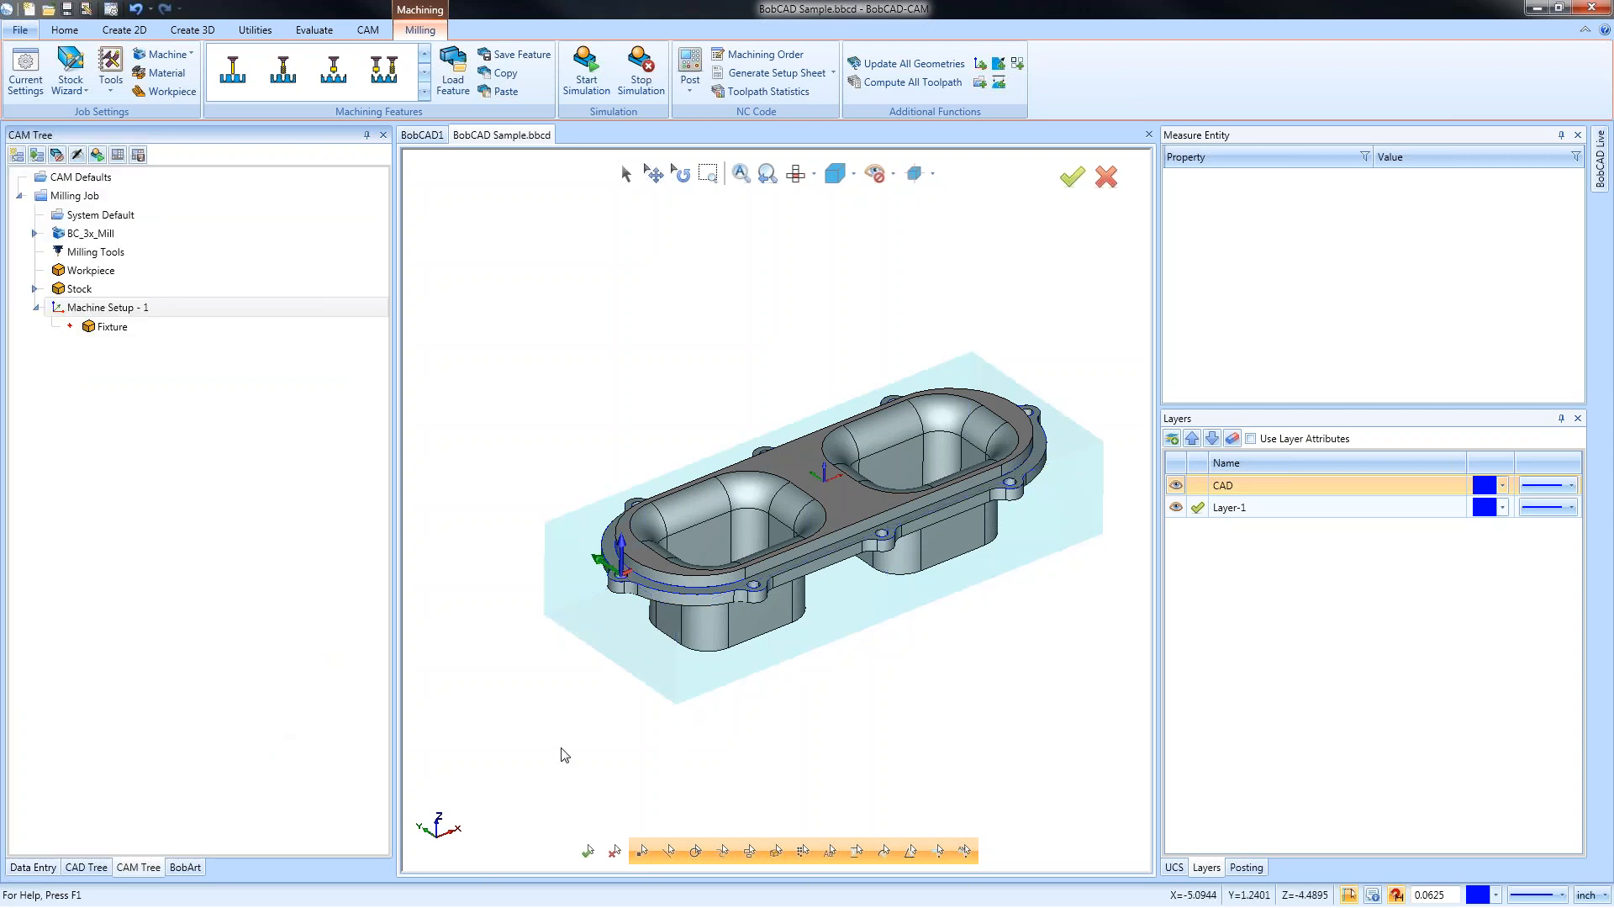
# Edit Machine Setup - 1 and place its origin on the upper stock corner at X -5, Y 2, Z 0
pyautogui.rightClick(105, 309)
pyautogui.click(140, 321)
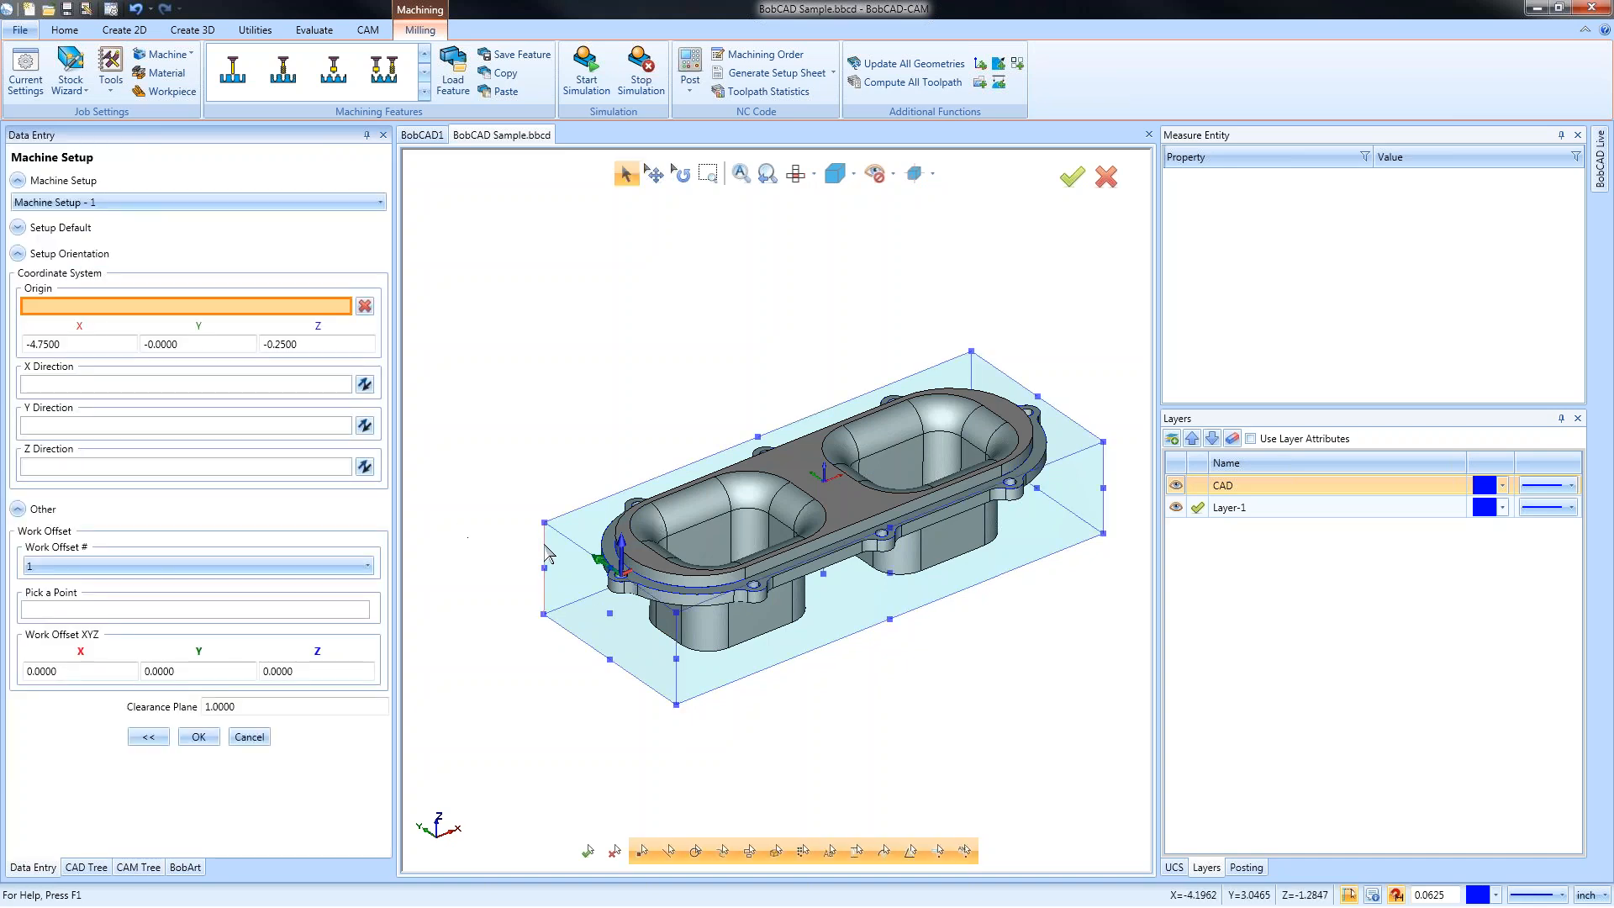
pyautogui.click(530, 607)
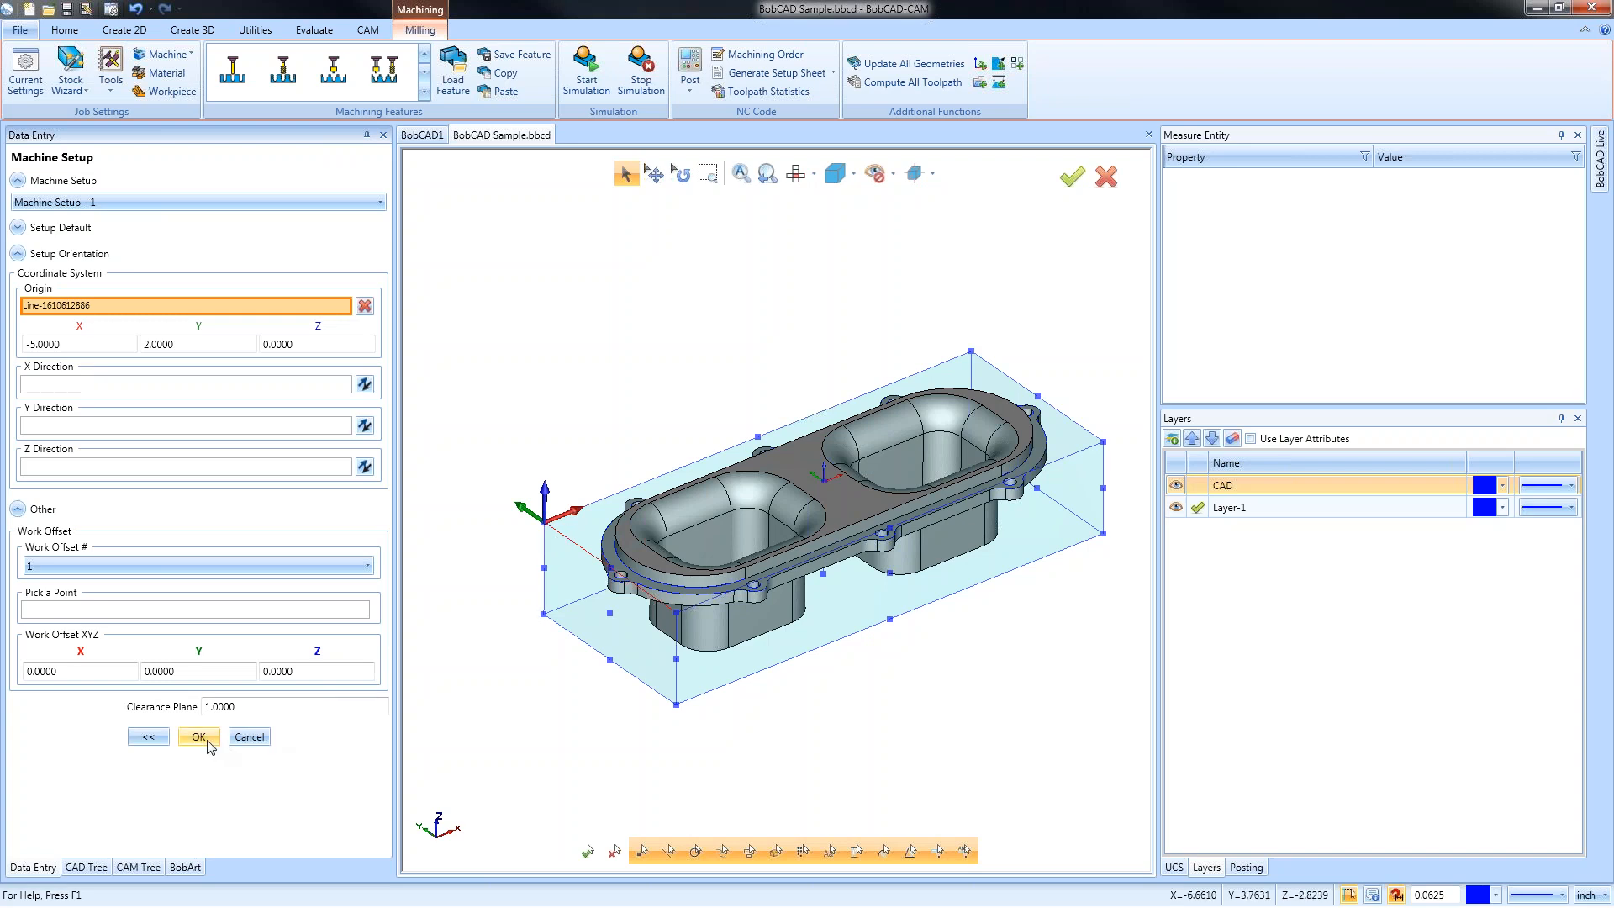
# Define work offset 1 of the machine setup from the centre point of the stock's bottom face
pyautogui.click(18, 253)
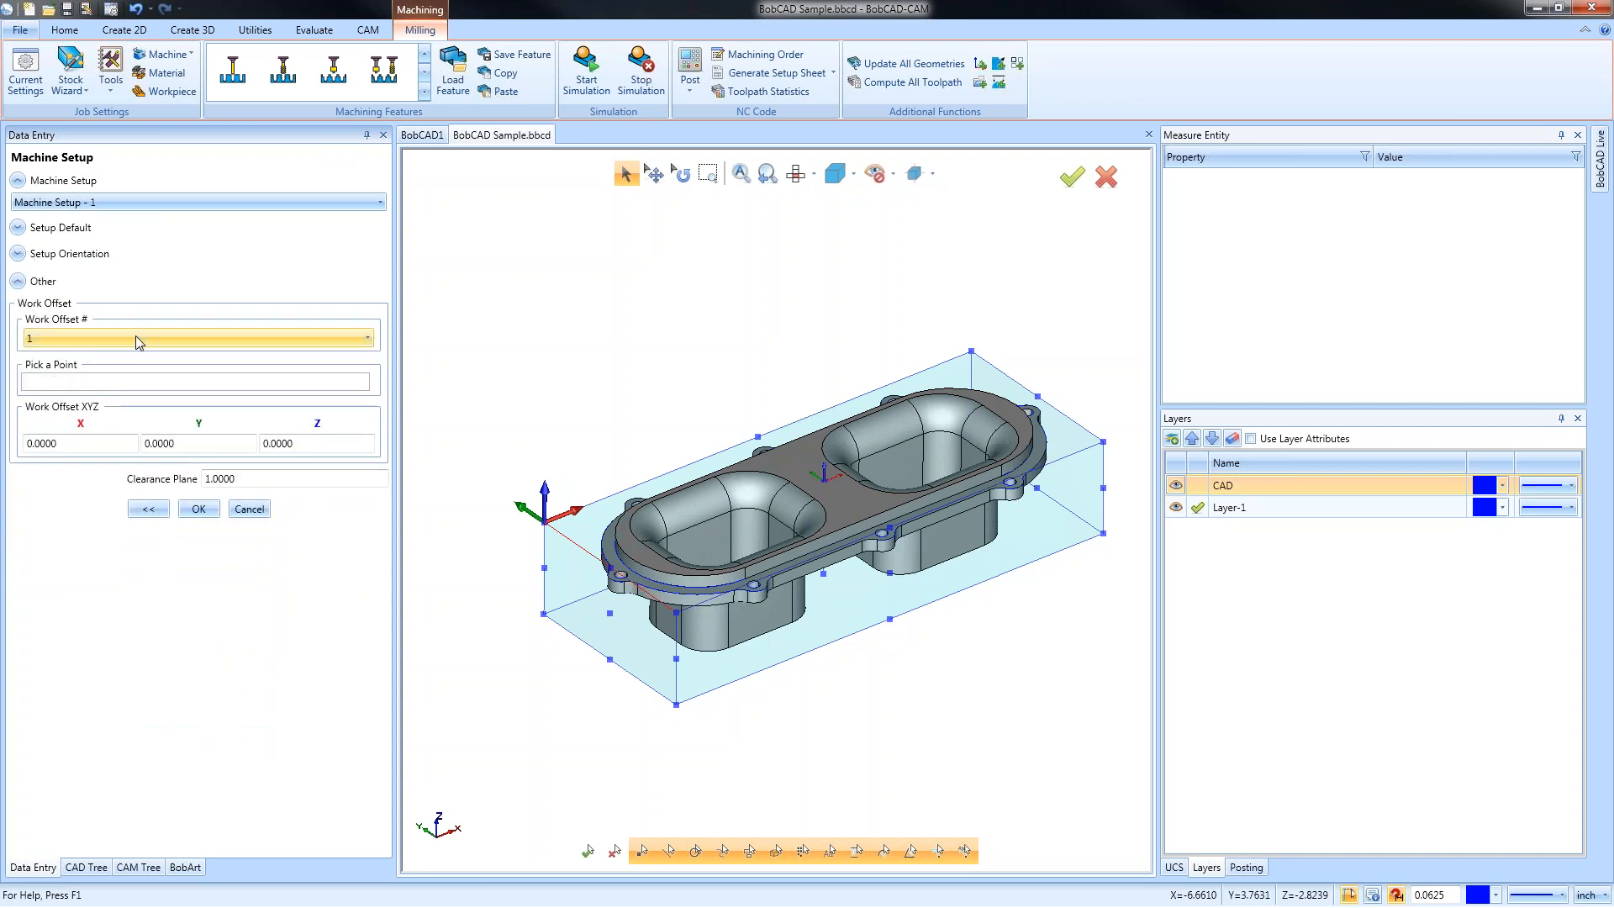
pyautogui.click(76, 385)
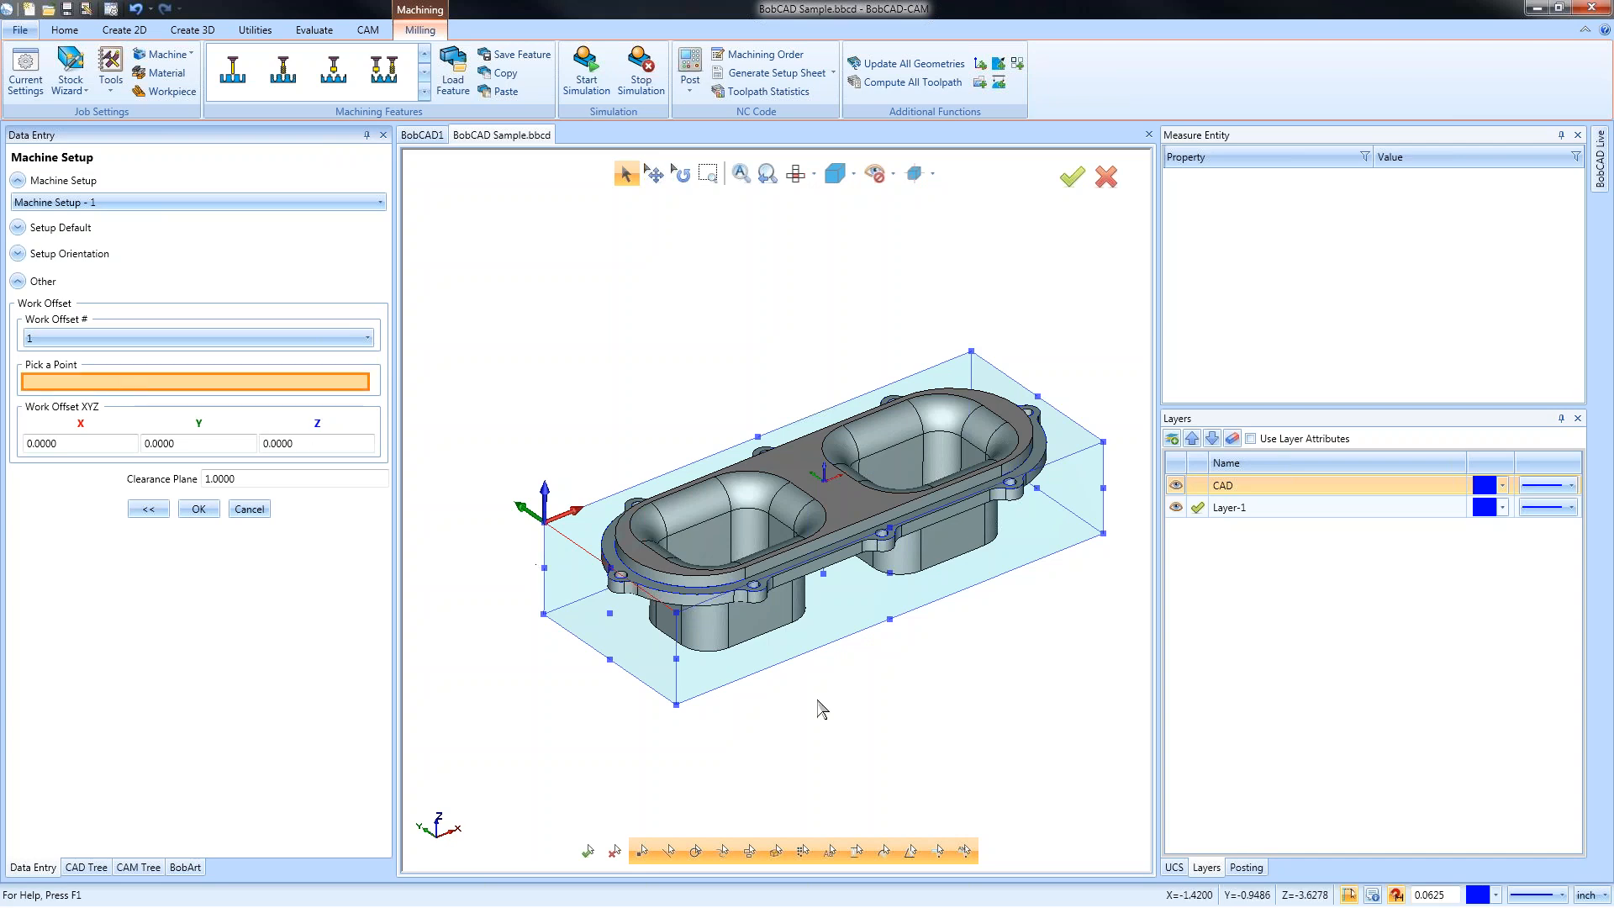
pyautogui.moveTo(821, 706); pyautogui.dragTo(852, 658, button='middle')
pyautogui.click(829, 582)
pyautogui.moveTo(827, 629); pyautogui.dragTo(833, 675, button='middle')
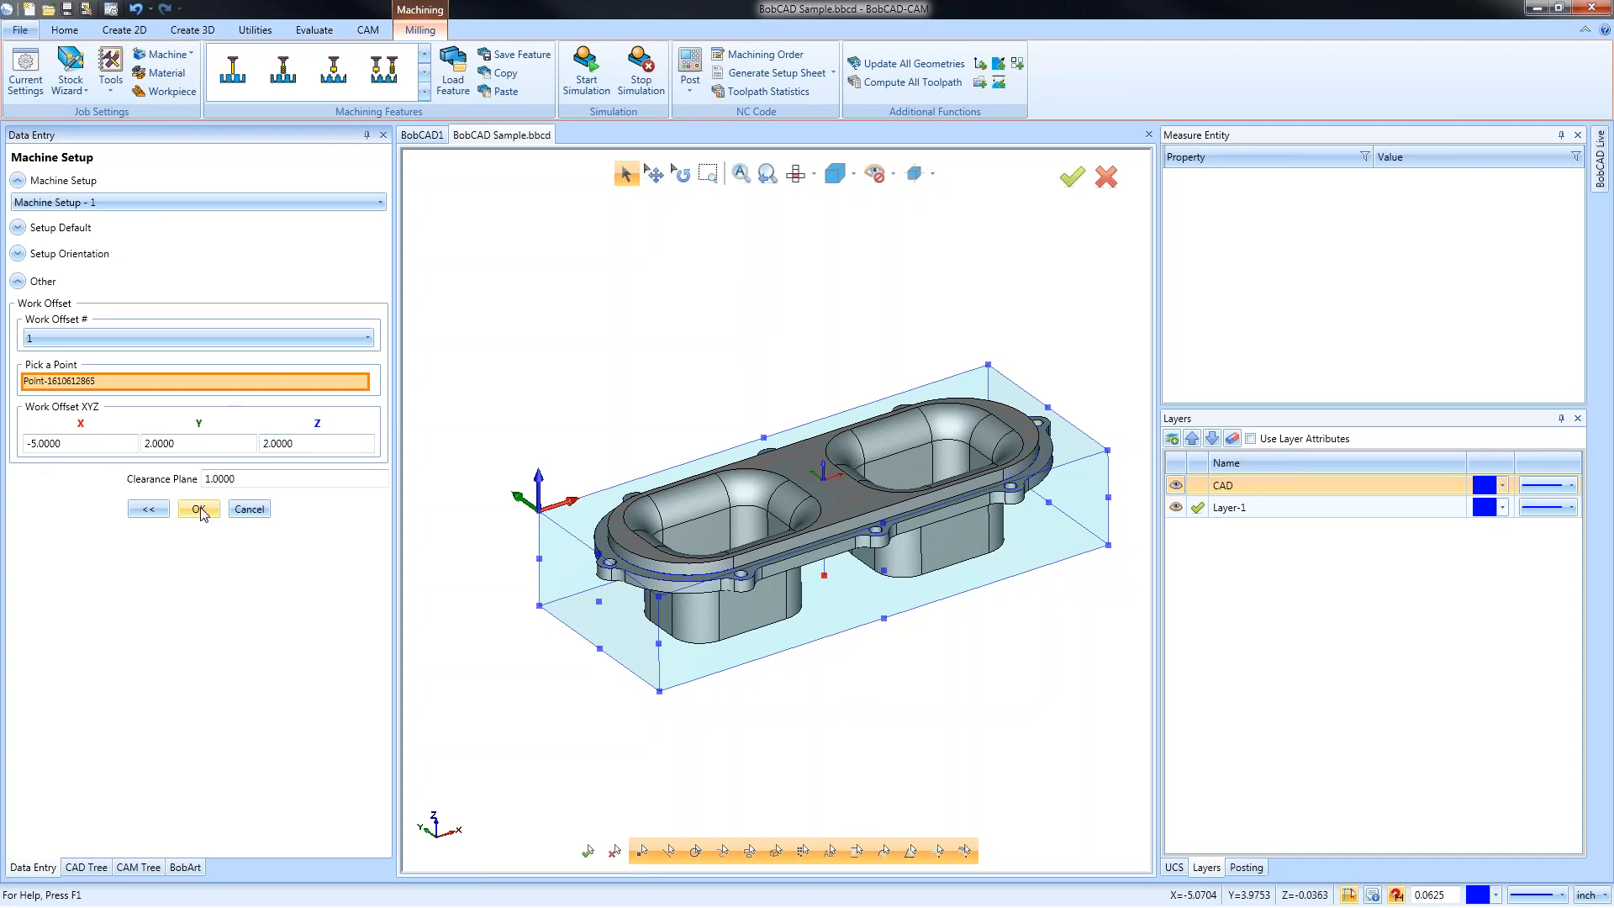
# Keep the stock's bounding geometry as wireframe and accept the Machine Setup - 1 settings
pyautogui.click(18, 280)
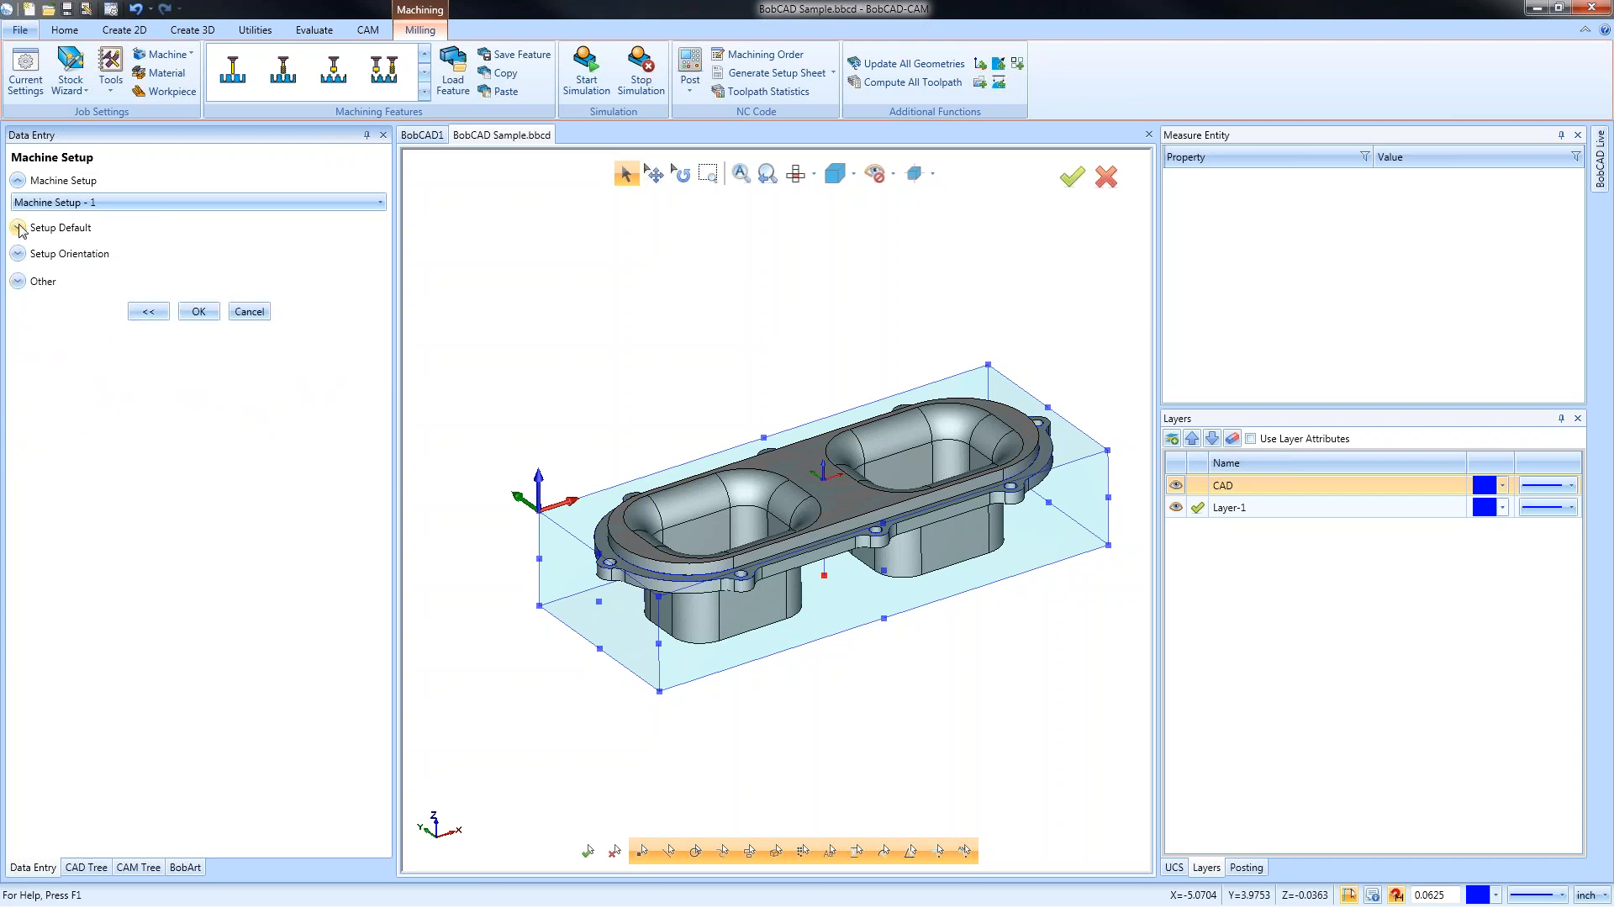
pyautogui.click(18, 227)
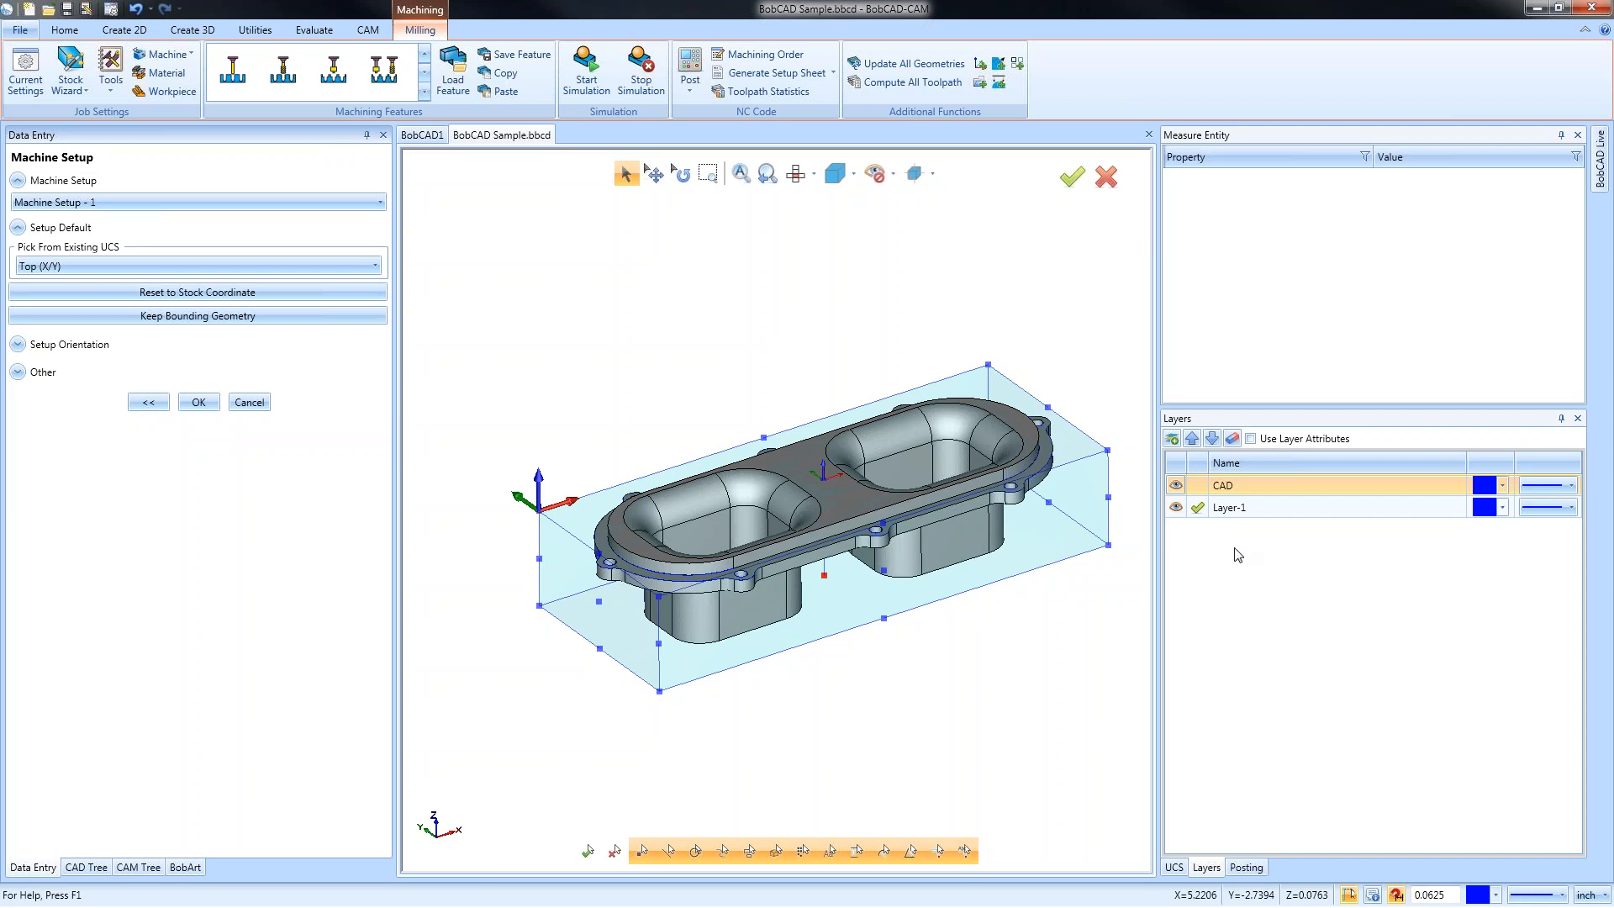
pyautogui.click(232, 324)
pyautogui.click(199, 402)
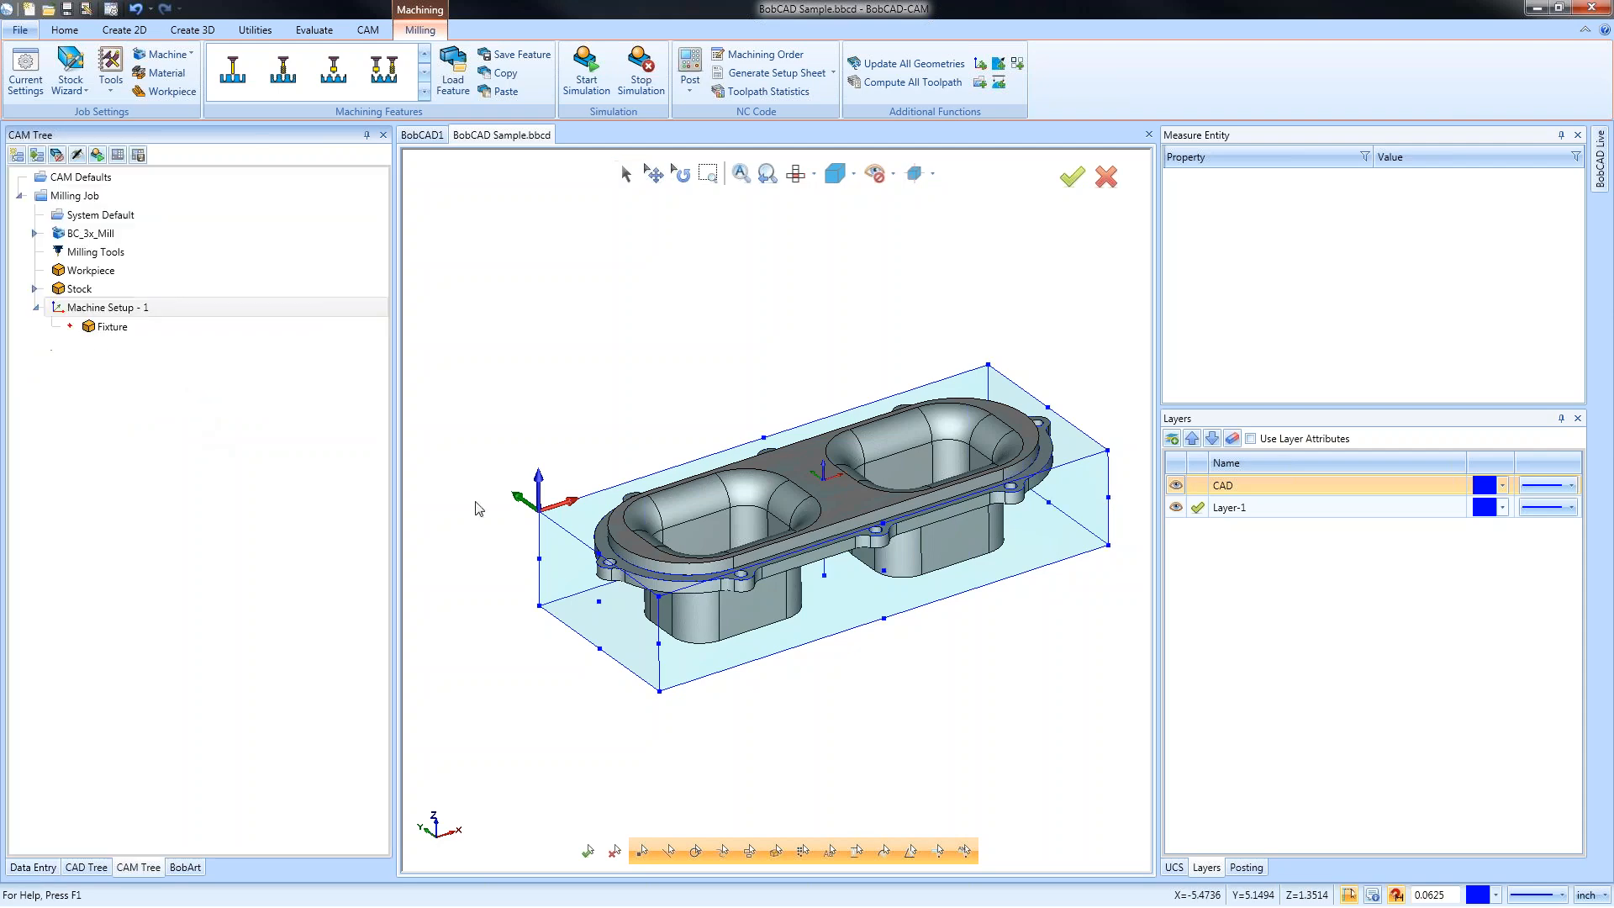
# Make CAD the active layer and hide Layer-1 with its wireframe geometry
pyautogui.click(1197, 485)
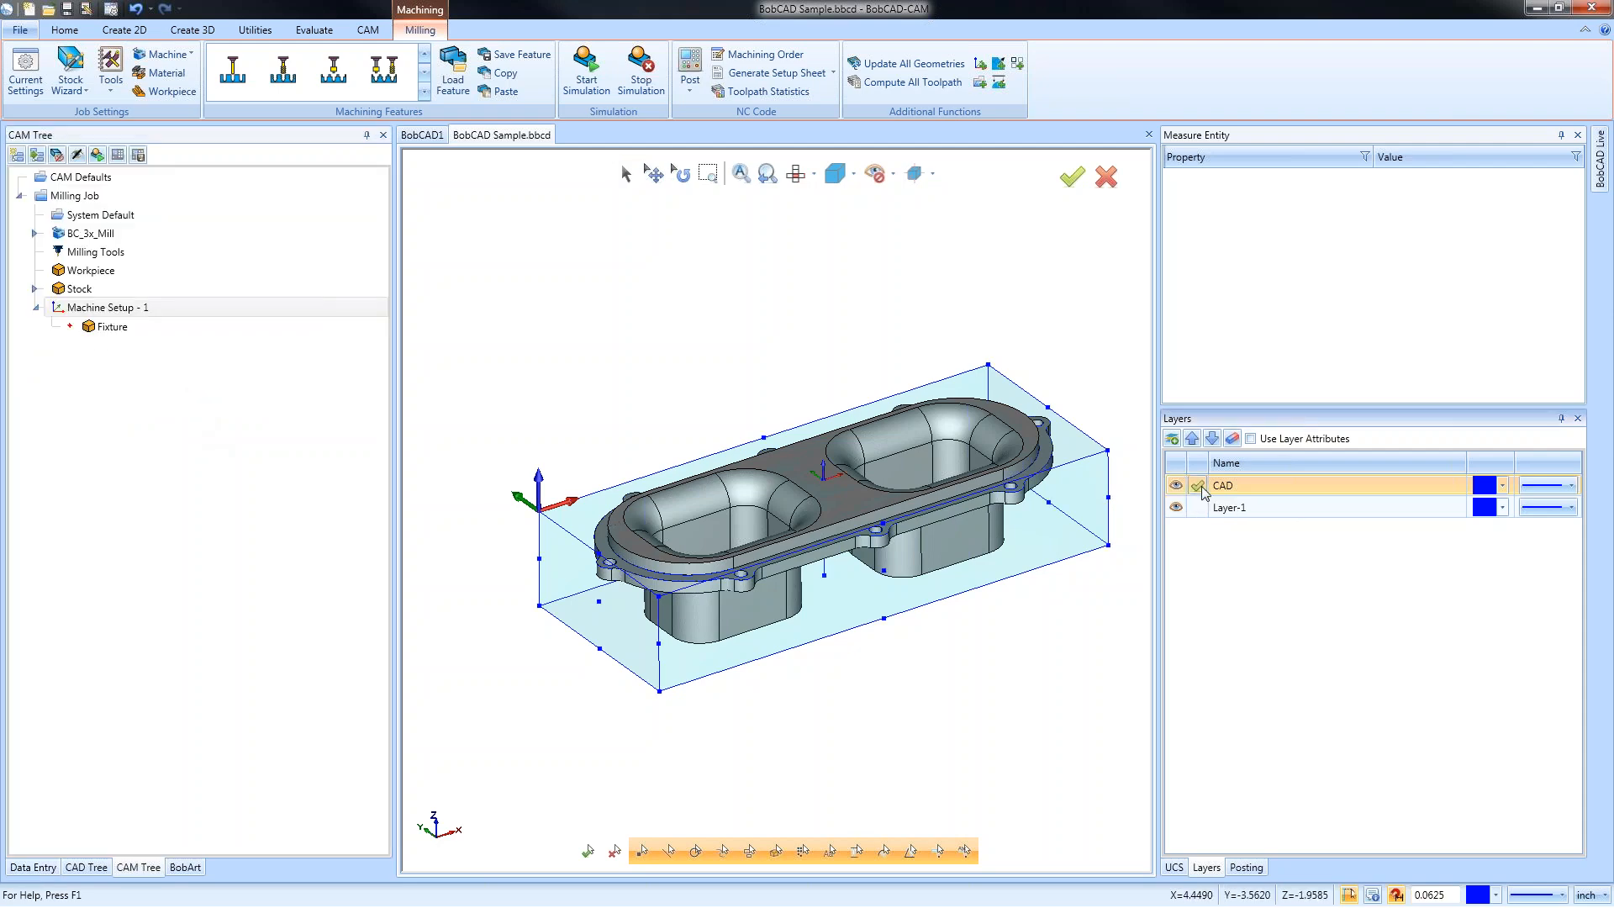
pyautogui.moveTo(937, 588)
pyautogui.mouseDown(button='middle')
pyautogui.moveTo(937, 569)
pyautogui.moveTo(937, 619)
pyautogui.moveTo(937, 601)
pyautogui.mouseUp(button='middle')
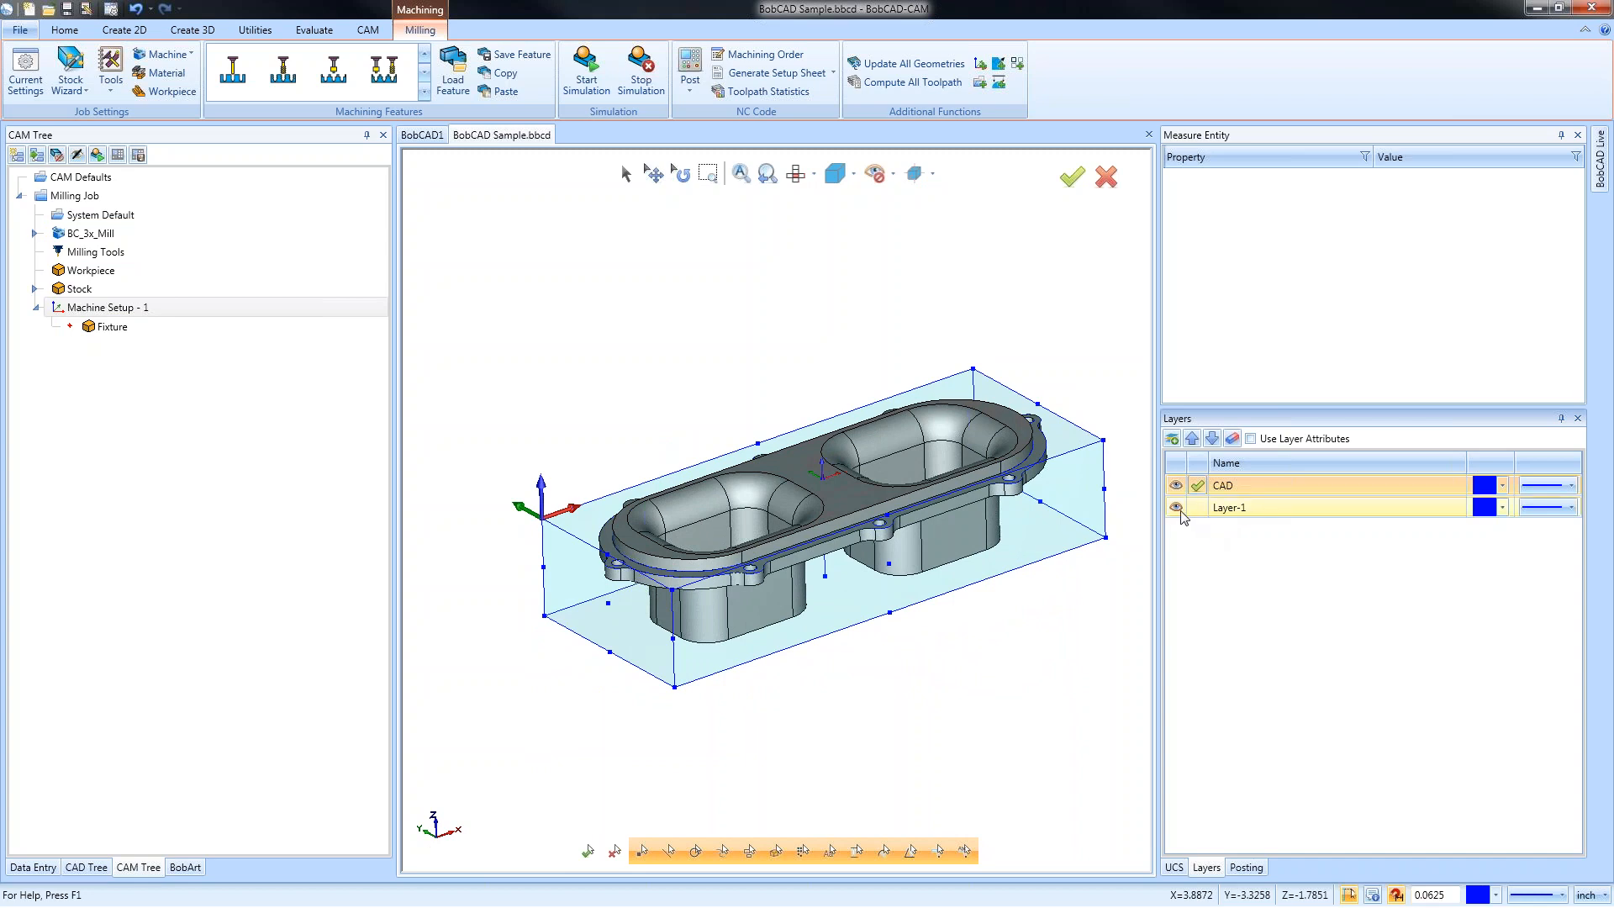
pyautogui.click(1176, 507)
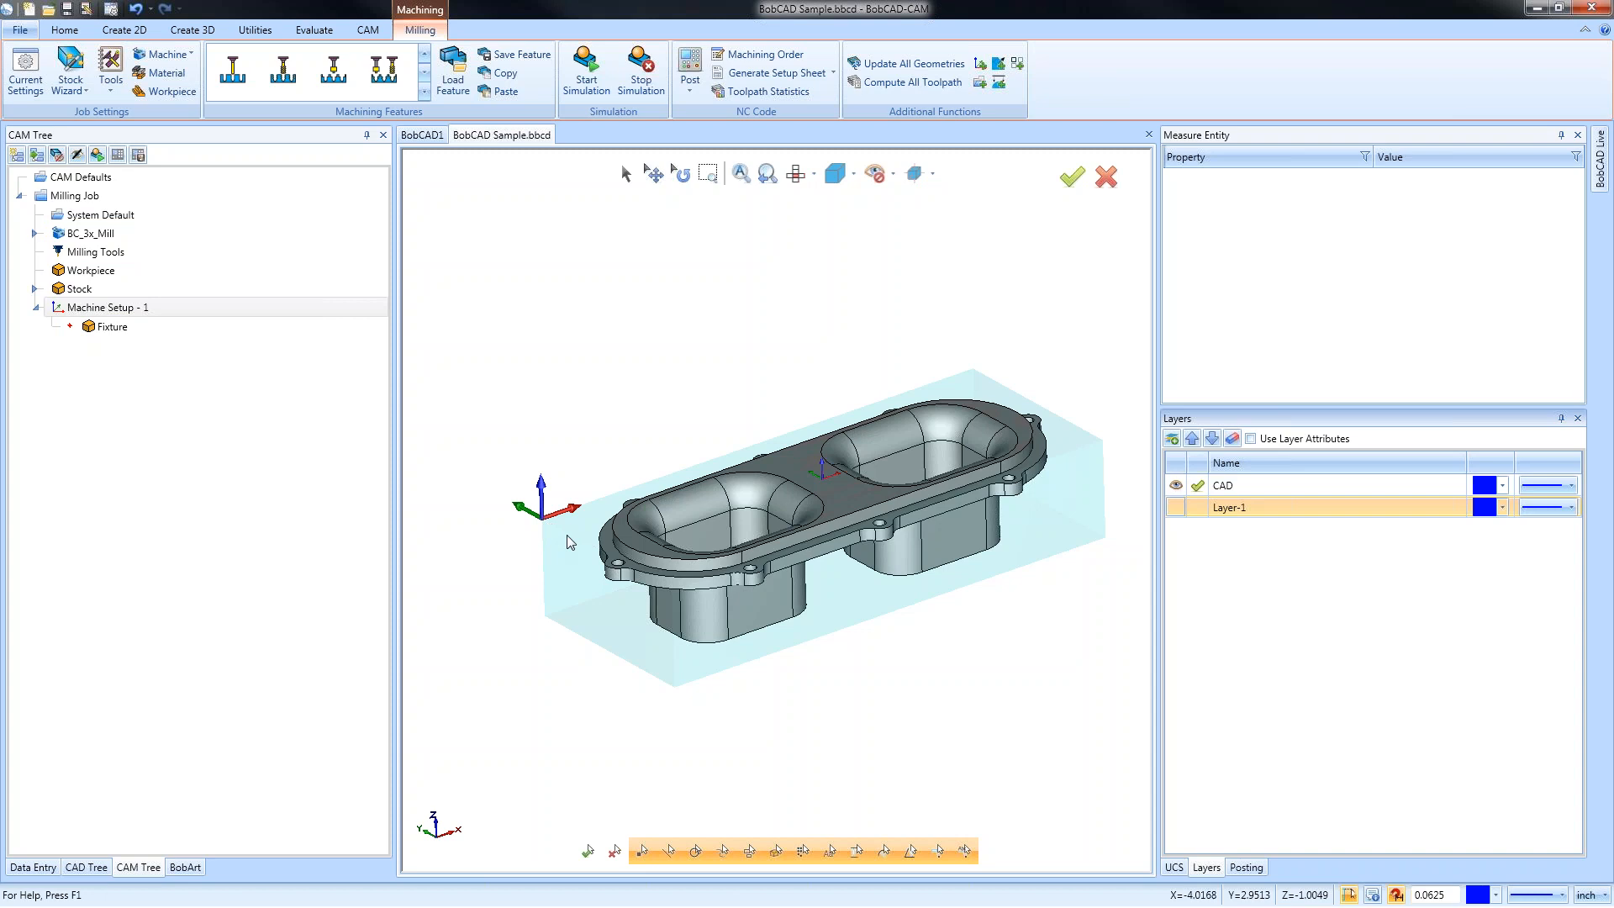
# Show Layer-1 again so the stock's bounding wireframe is displayed around the part
pyautogui.scroll(-3, 893, 623)
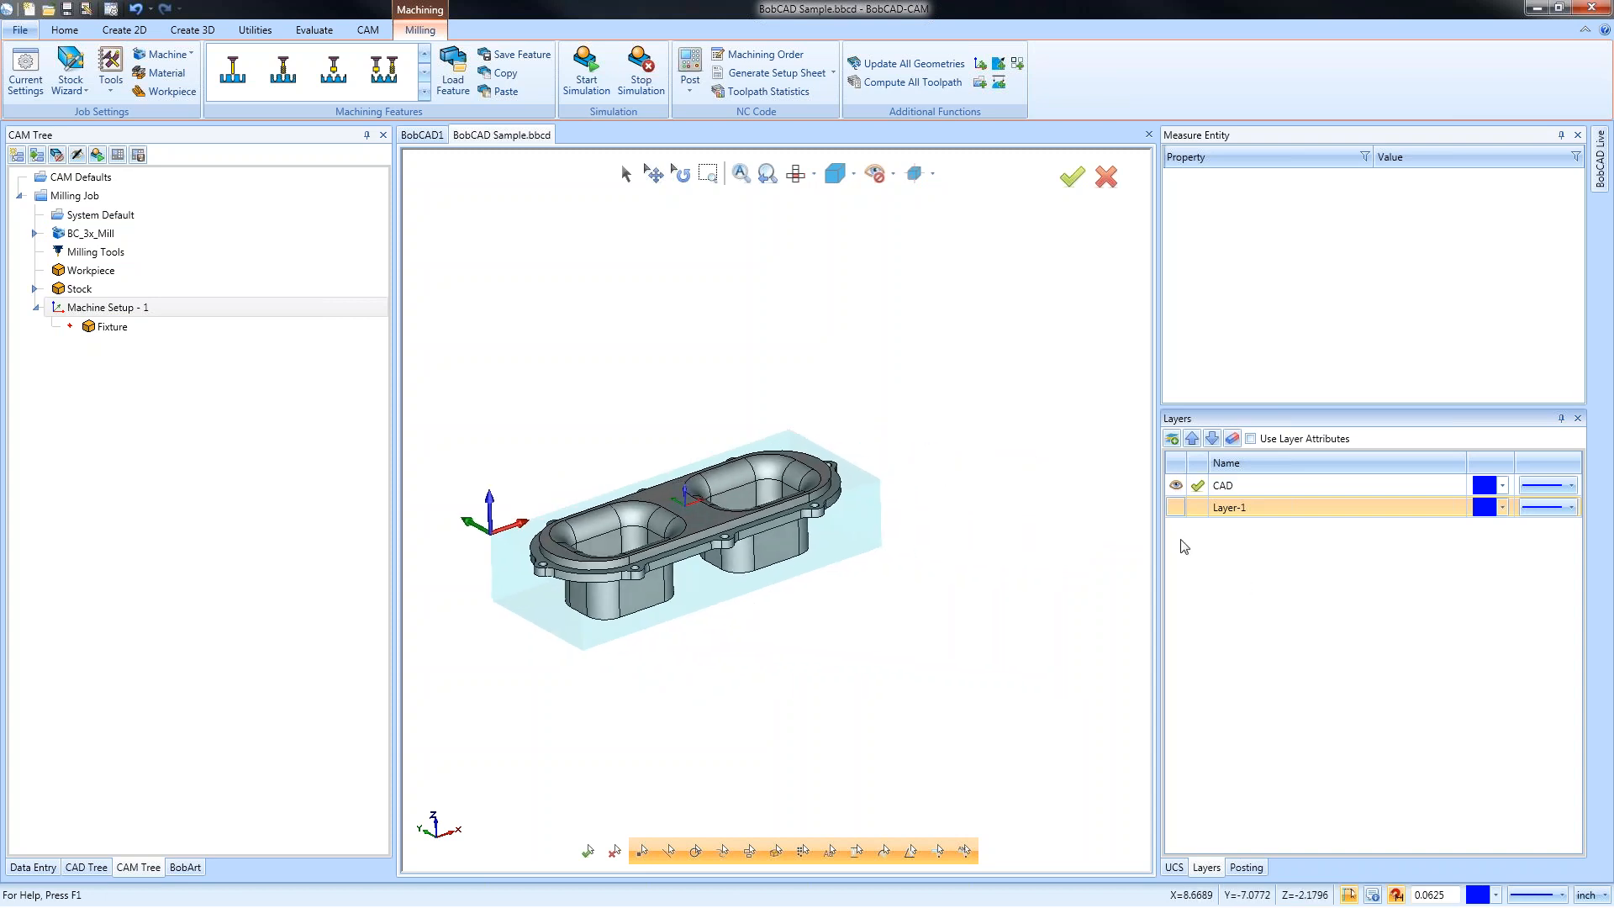
pyautogui.click(1175, 506)
pyautogui.moveTo(849, 553); pyautogui.dragTo(865, 600, button='middle')
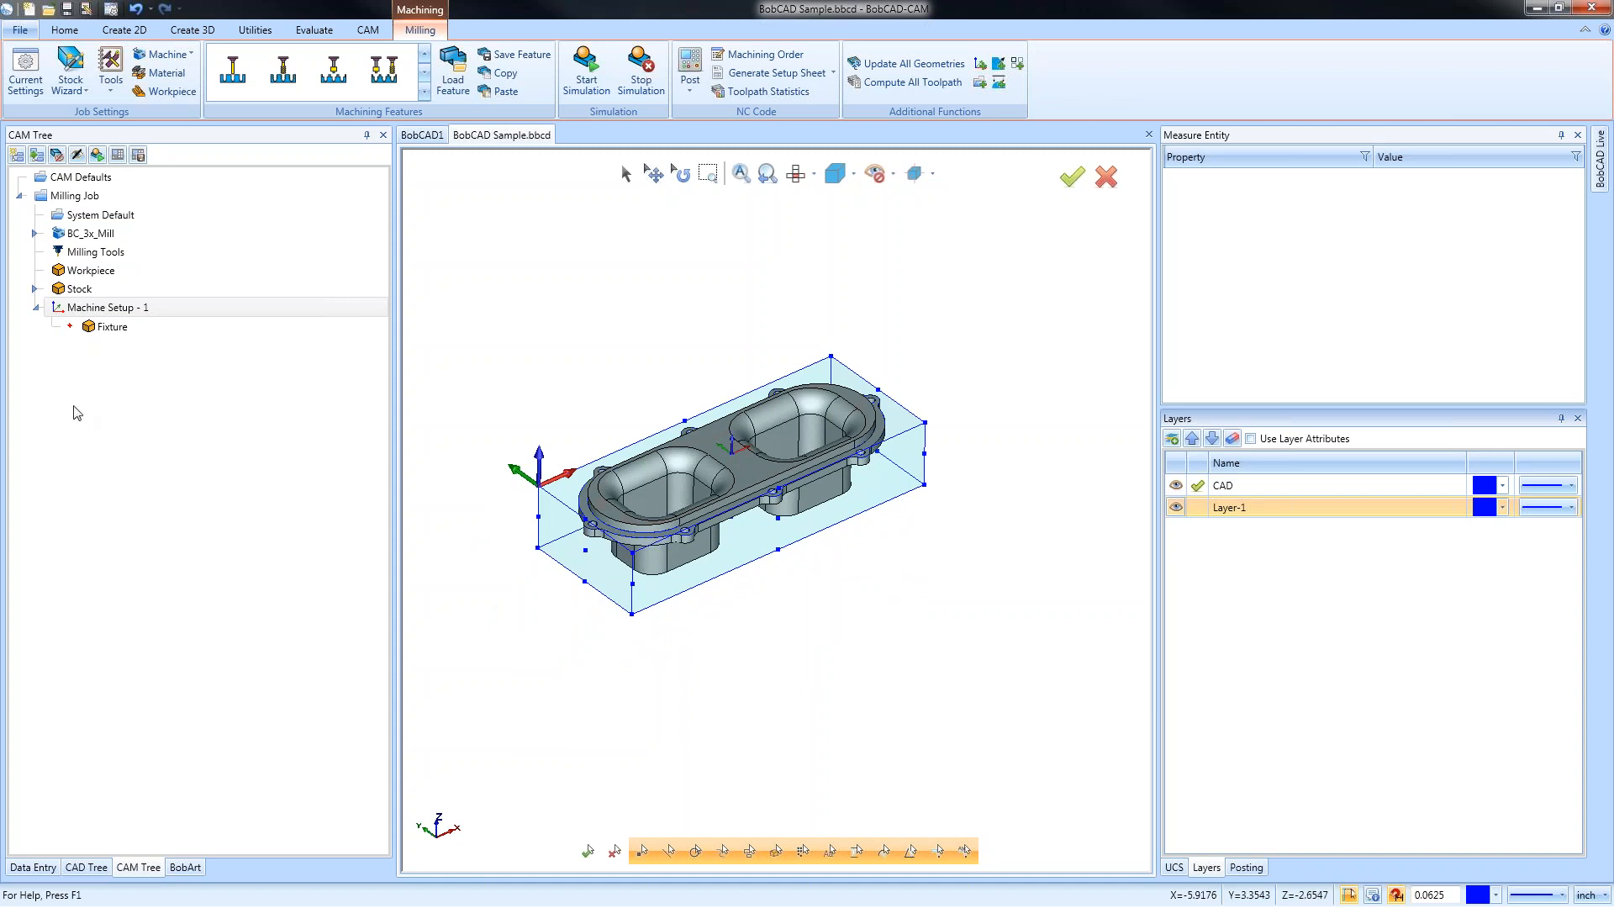
# Select the four top edges of the stock's bounding wireframe for Translate and enable one copy
pyautogui.click(108, 307)
pyautogui.rightClick(549, 354)
pyautogui.click(598, 376)
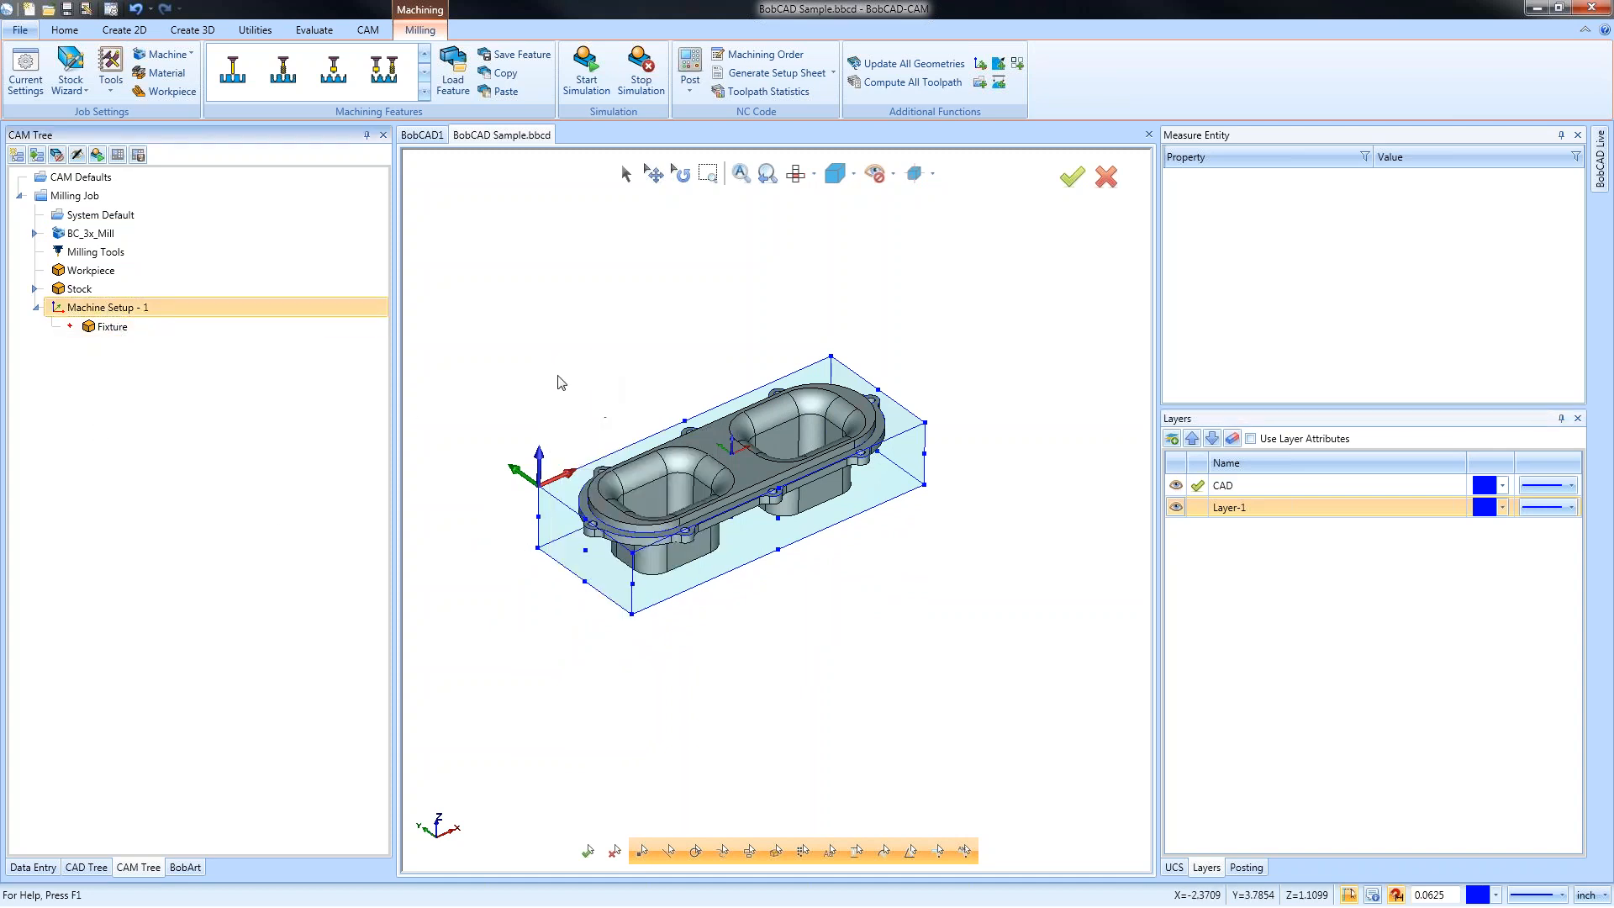
pyautogui.click(254, 30)
pyautogui.click(28, 67)
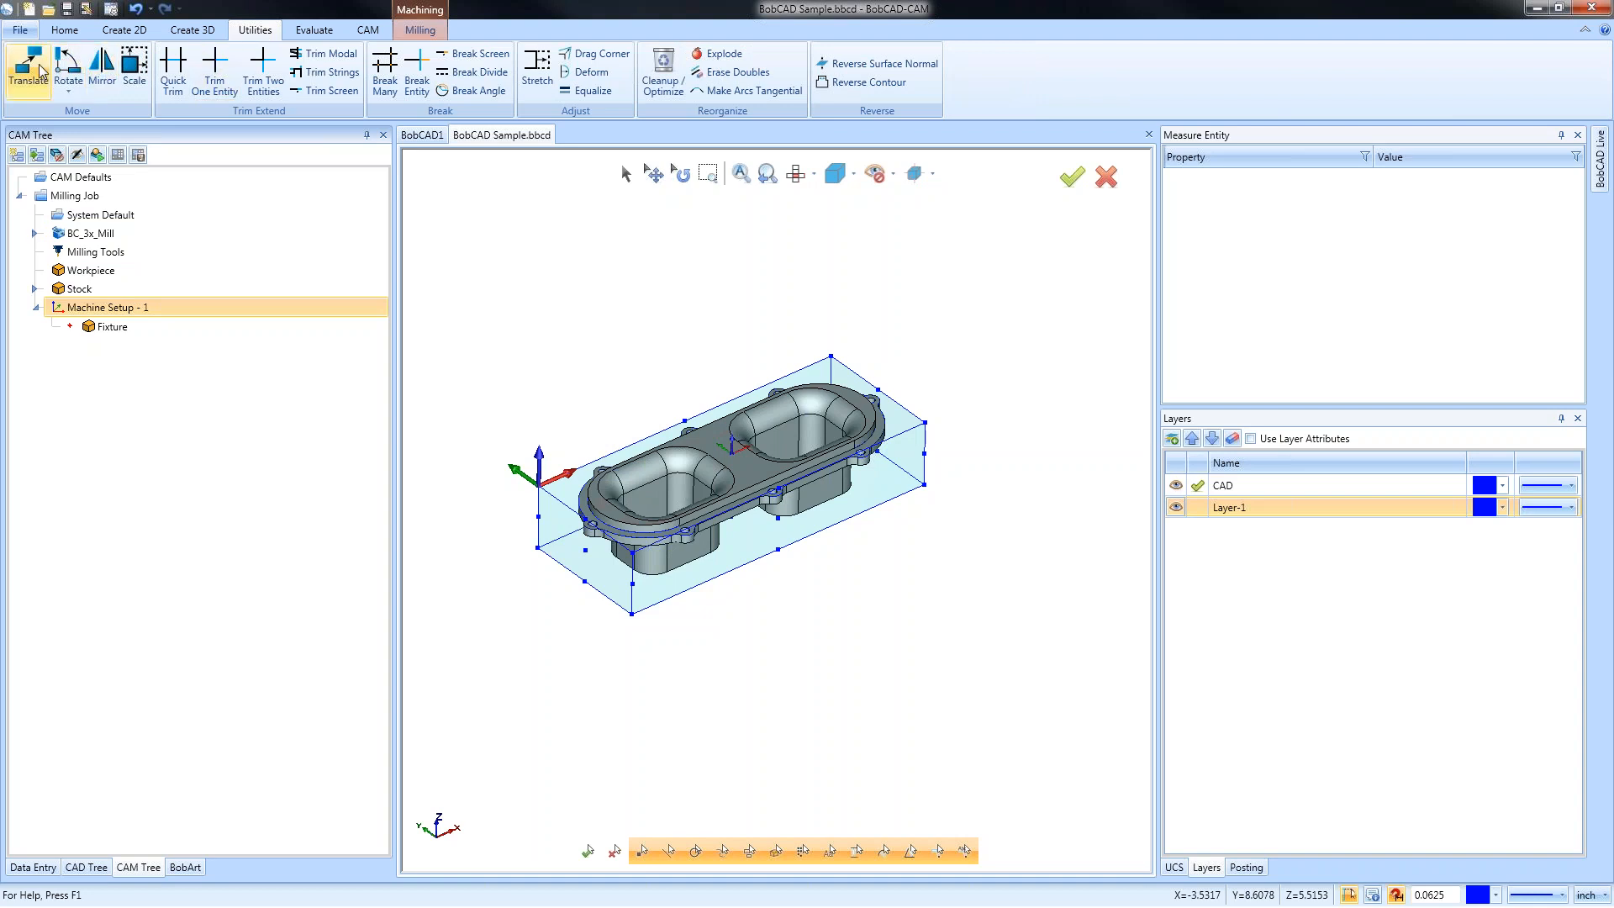
pyautogui.click(572, 471)
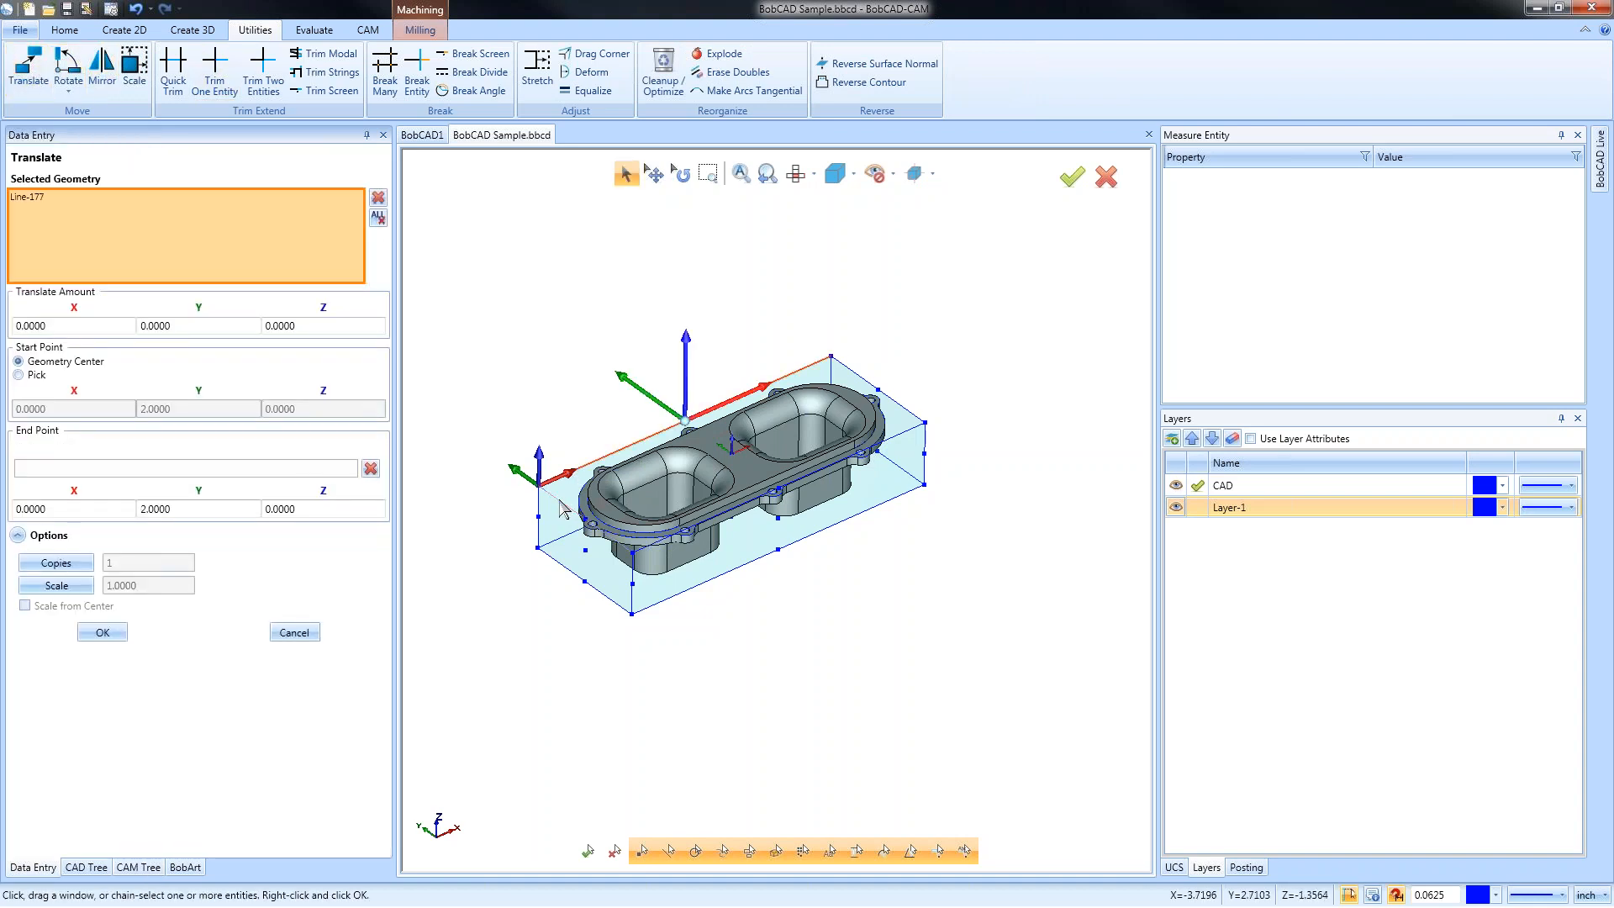
pyautogui.click(566, 507)
pyautogui.click(916, 425)
pyautogui.click(912, 416)
pyautogui.scroll(-3, 936, 515)
pyautogui.click(56, 562)
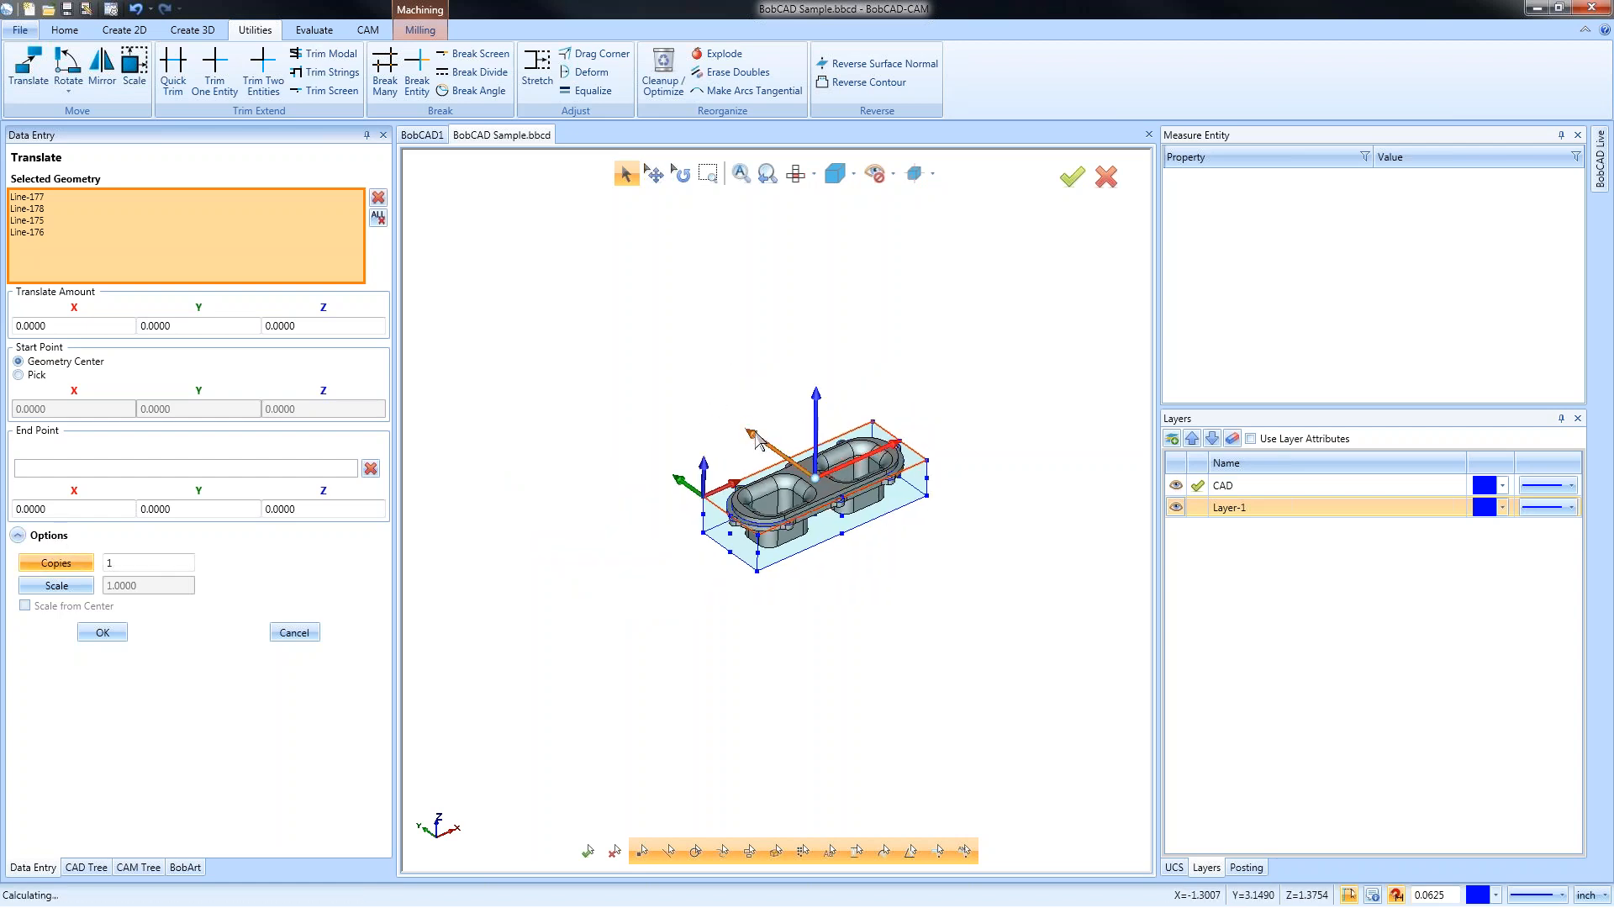
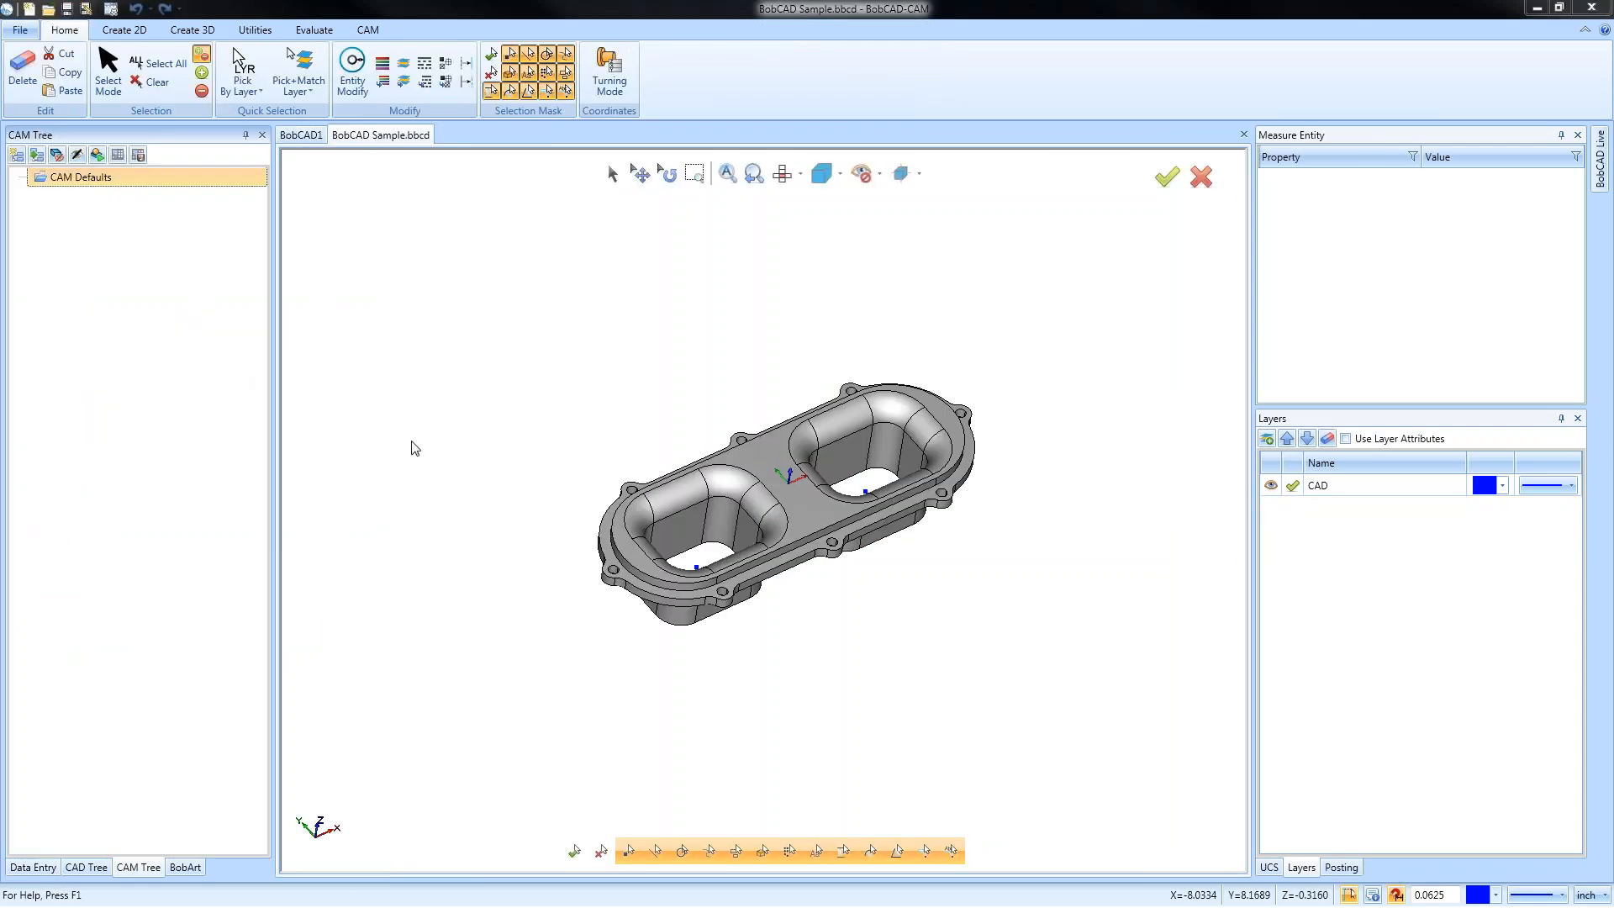
# Create a System Default milling job for the BC_3x_Mill machine through the Stock Wizard and assign the part as the workpiece
pyautogui.rightClick(107, 179)
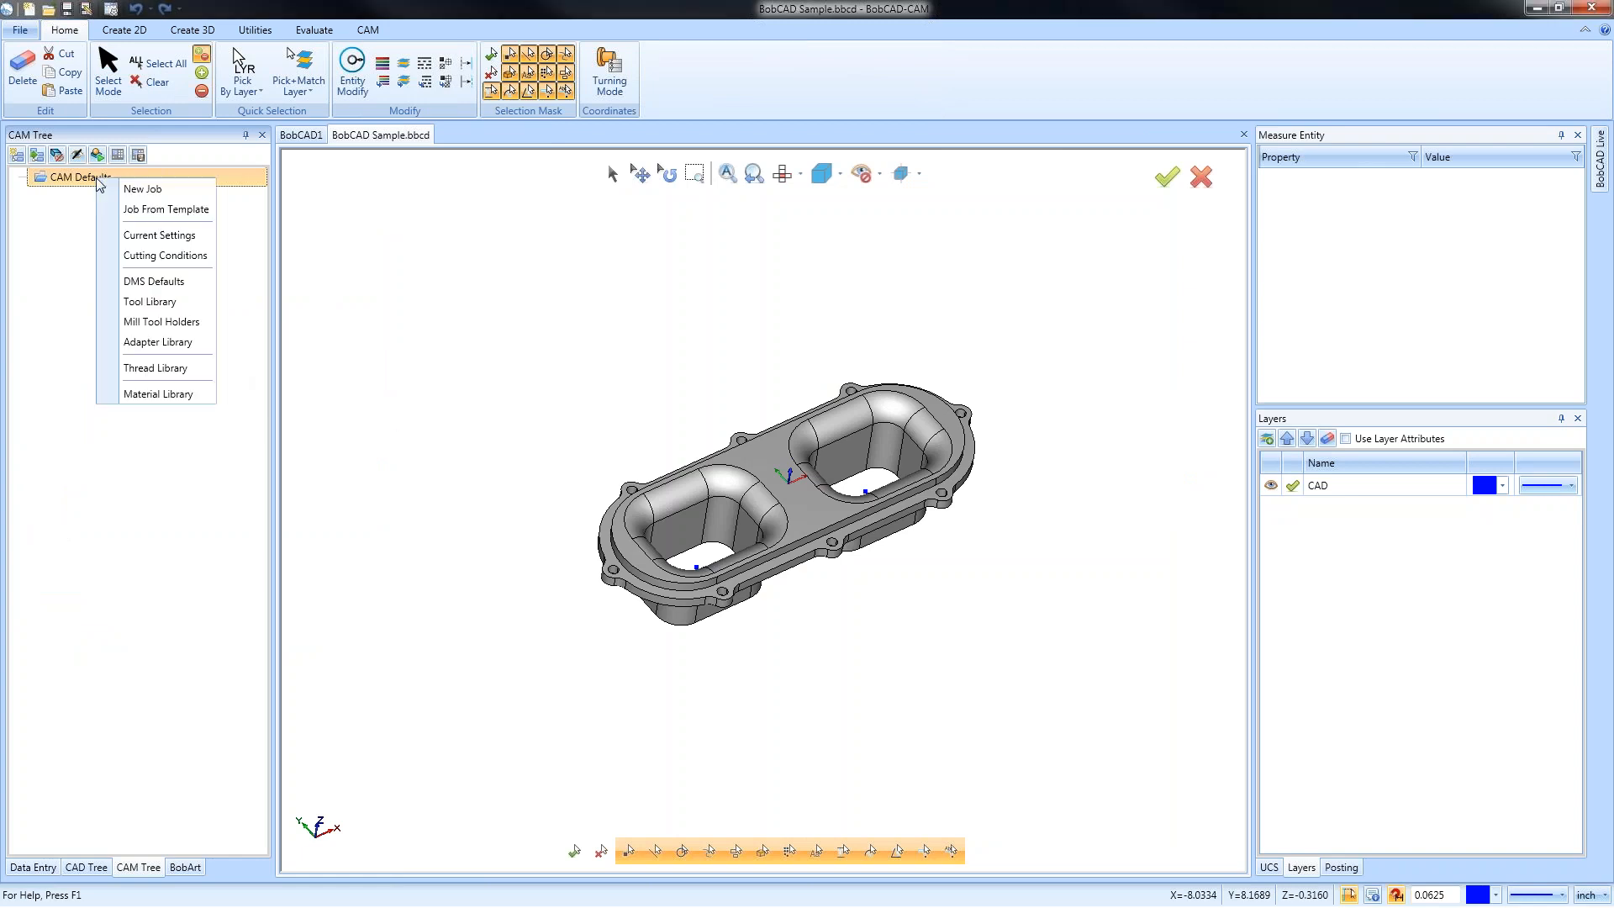
pyautogui.click(172, 187)
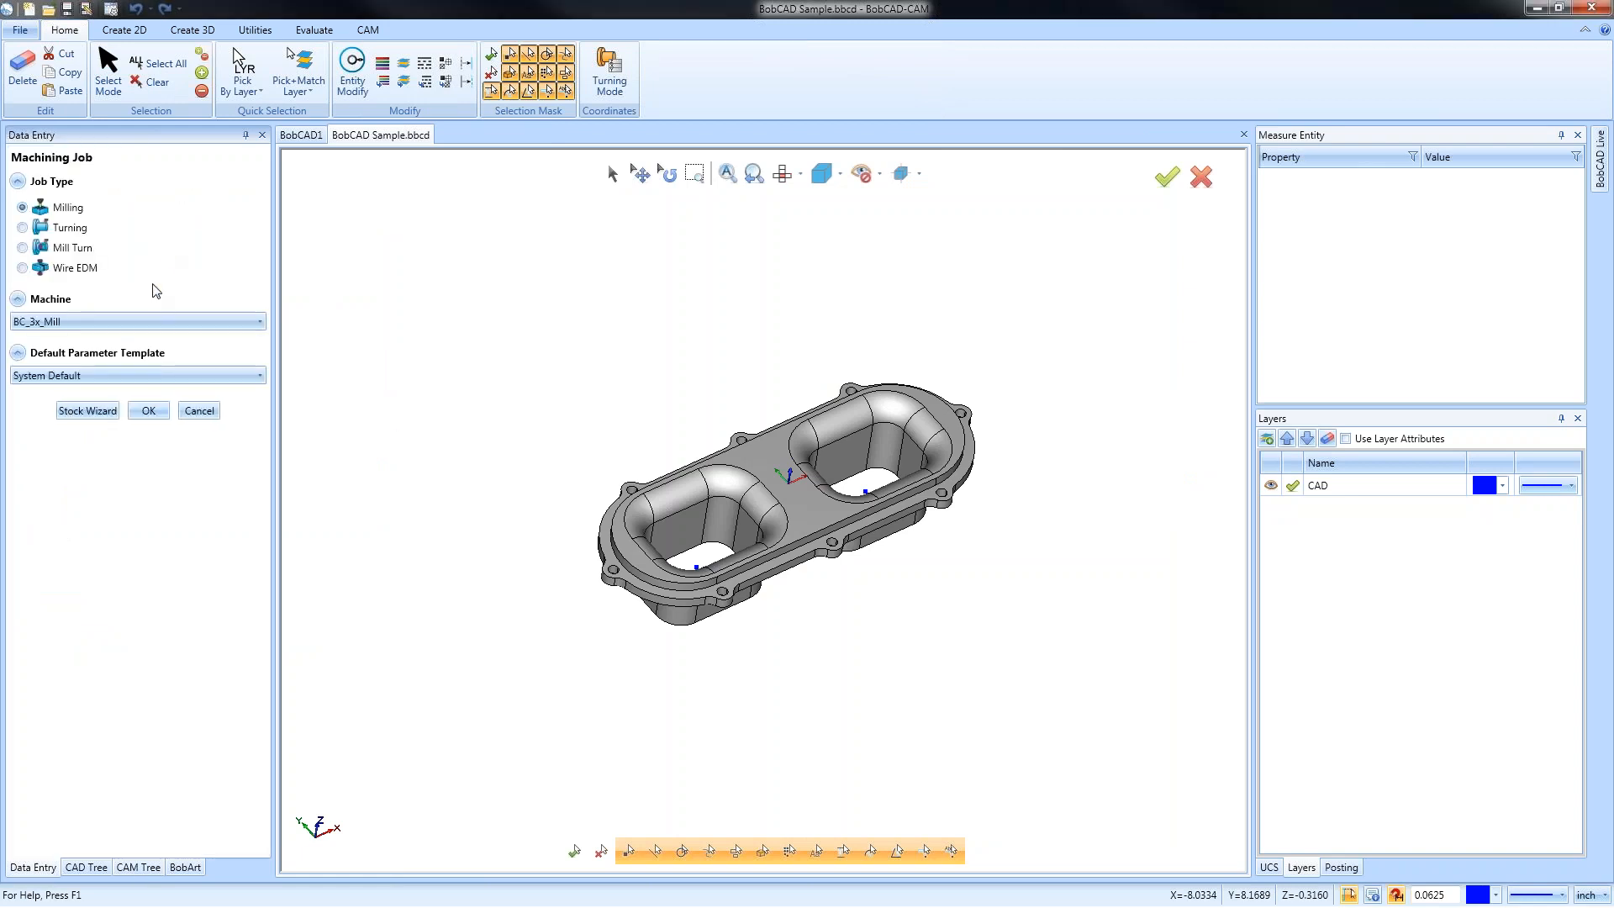
pyautogui.click(91, 411)
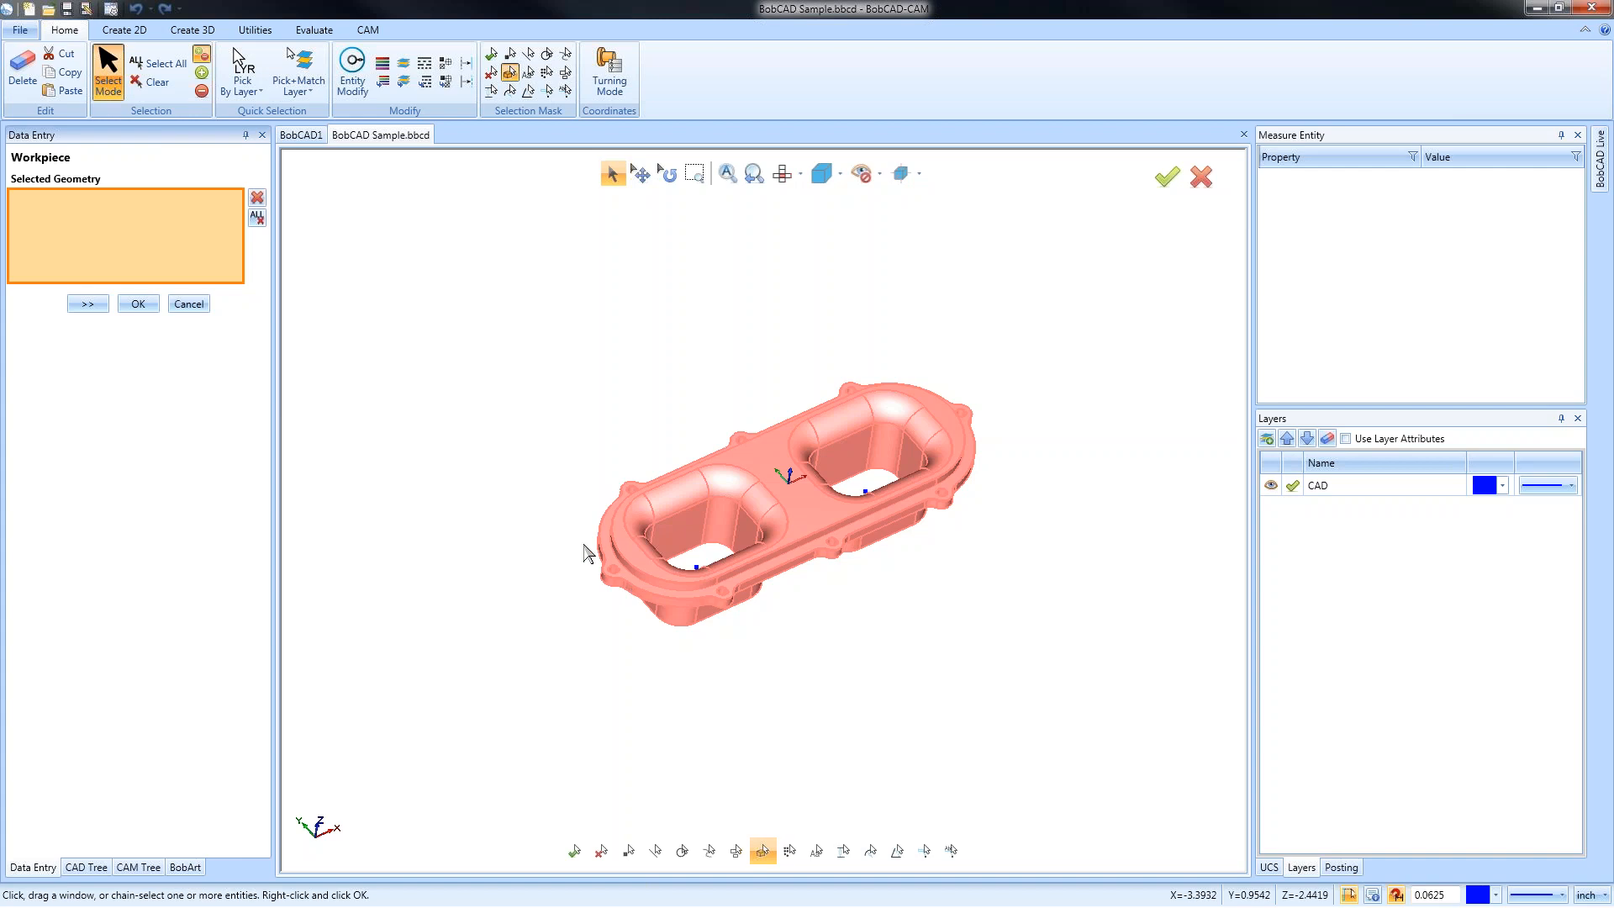
pyautogui.click(88, 303)
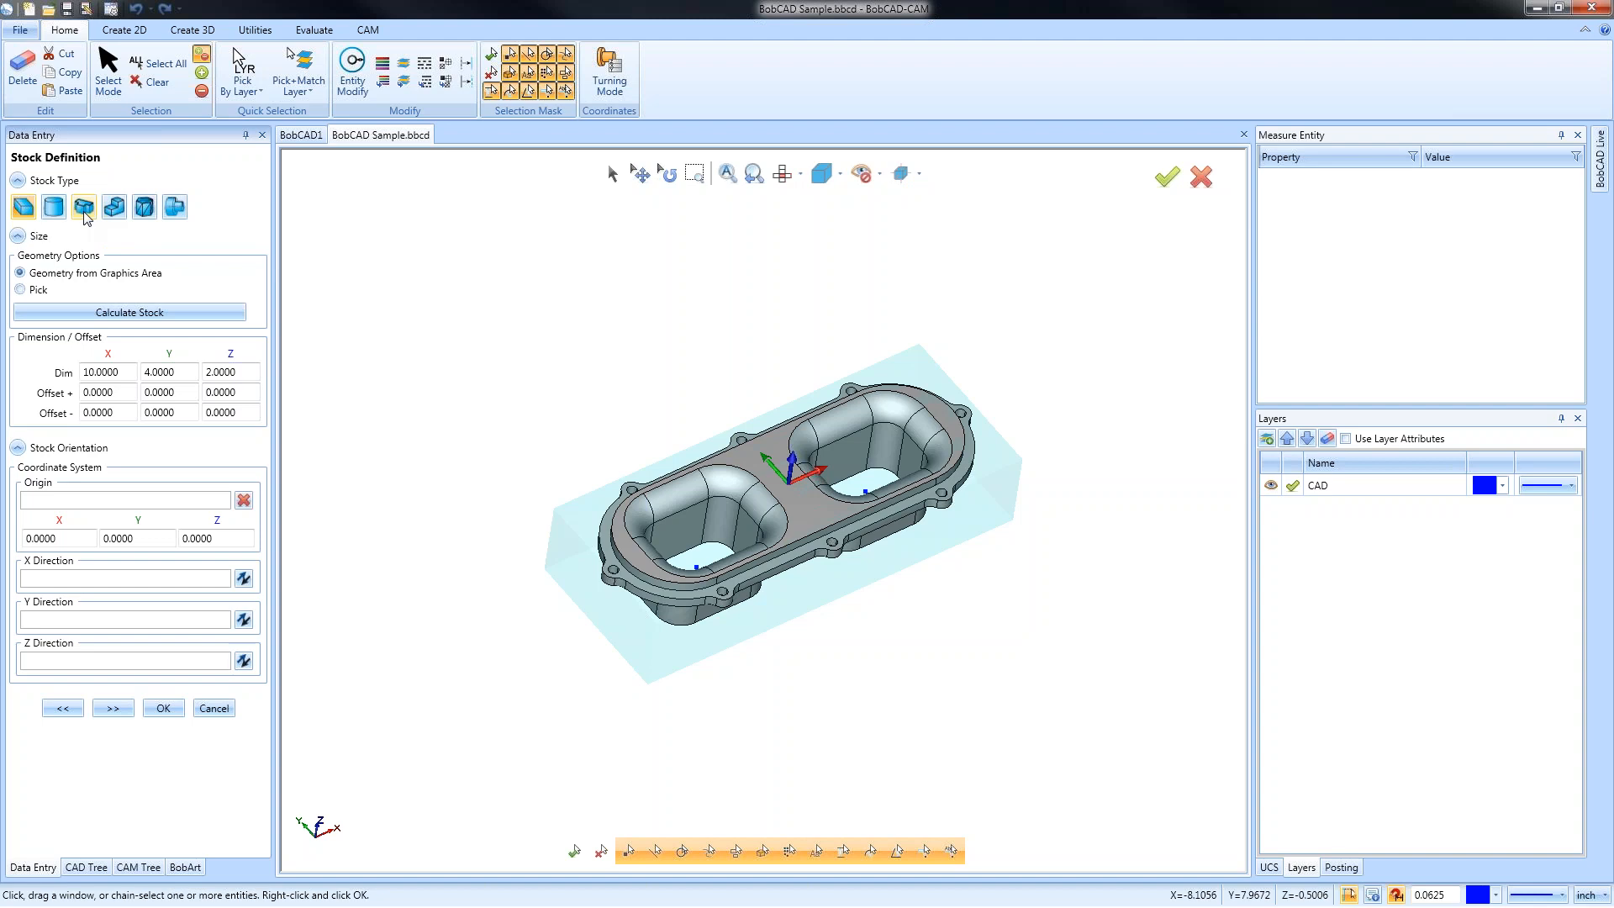
# Accept the rectangular stock and place the Machine Setup - 1 origin at the stock's top corner at X -5, Y 2, Z 0
pyautogui.click(112, 708)
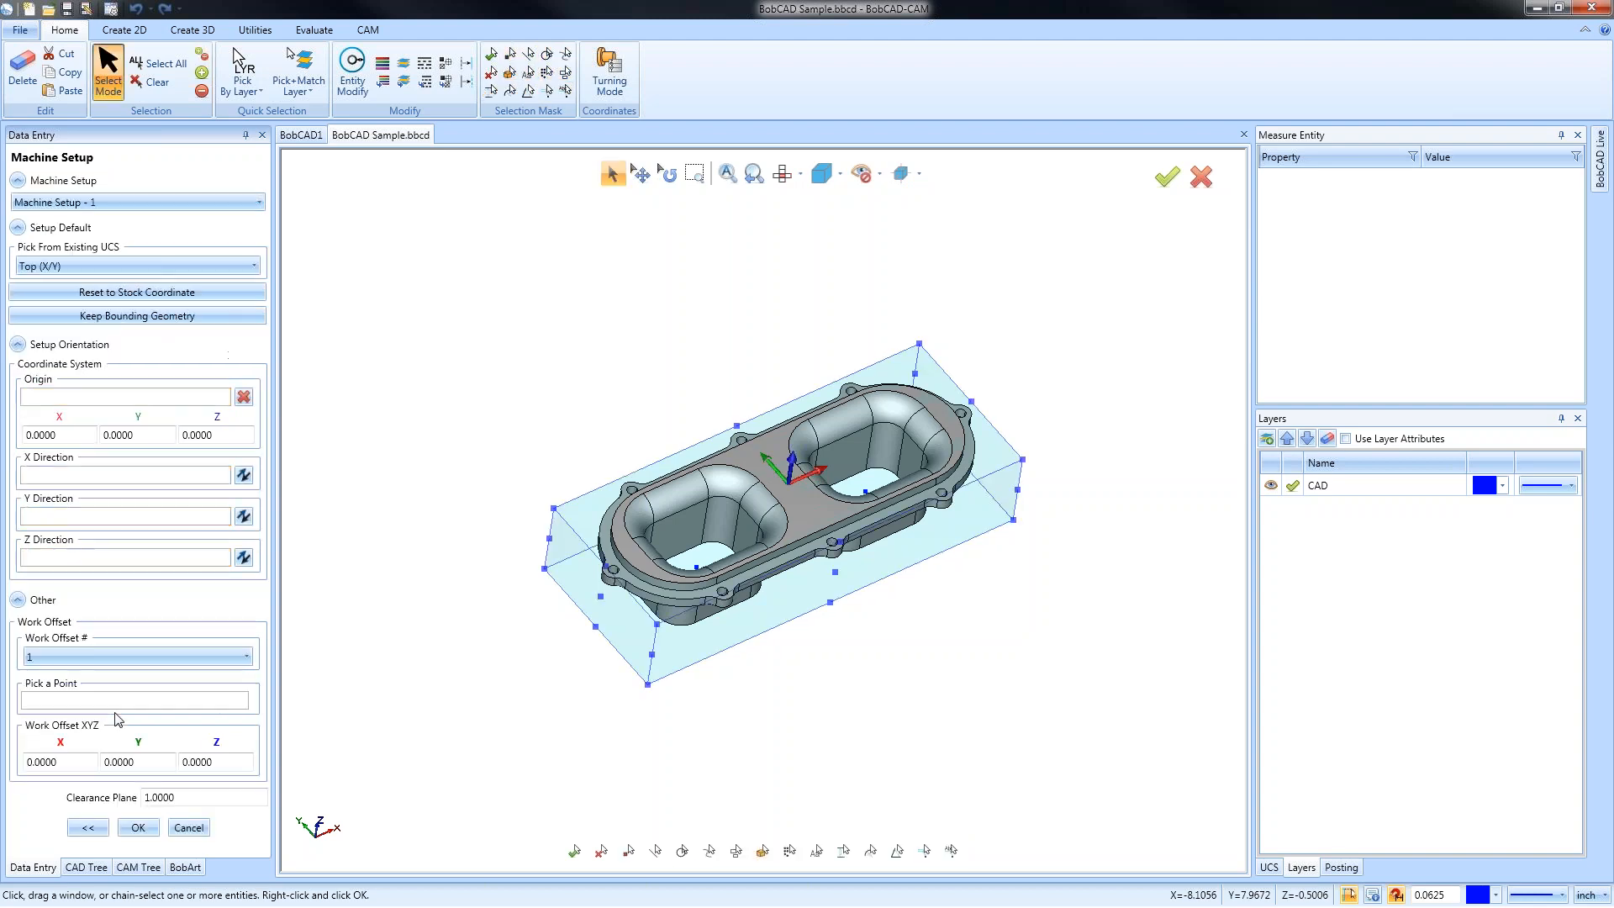
pyautogui.click(59, 397)
pyautogui.click(568, 526)
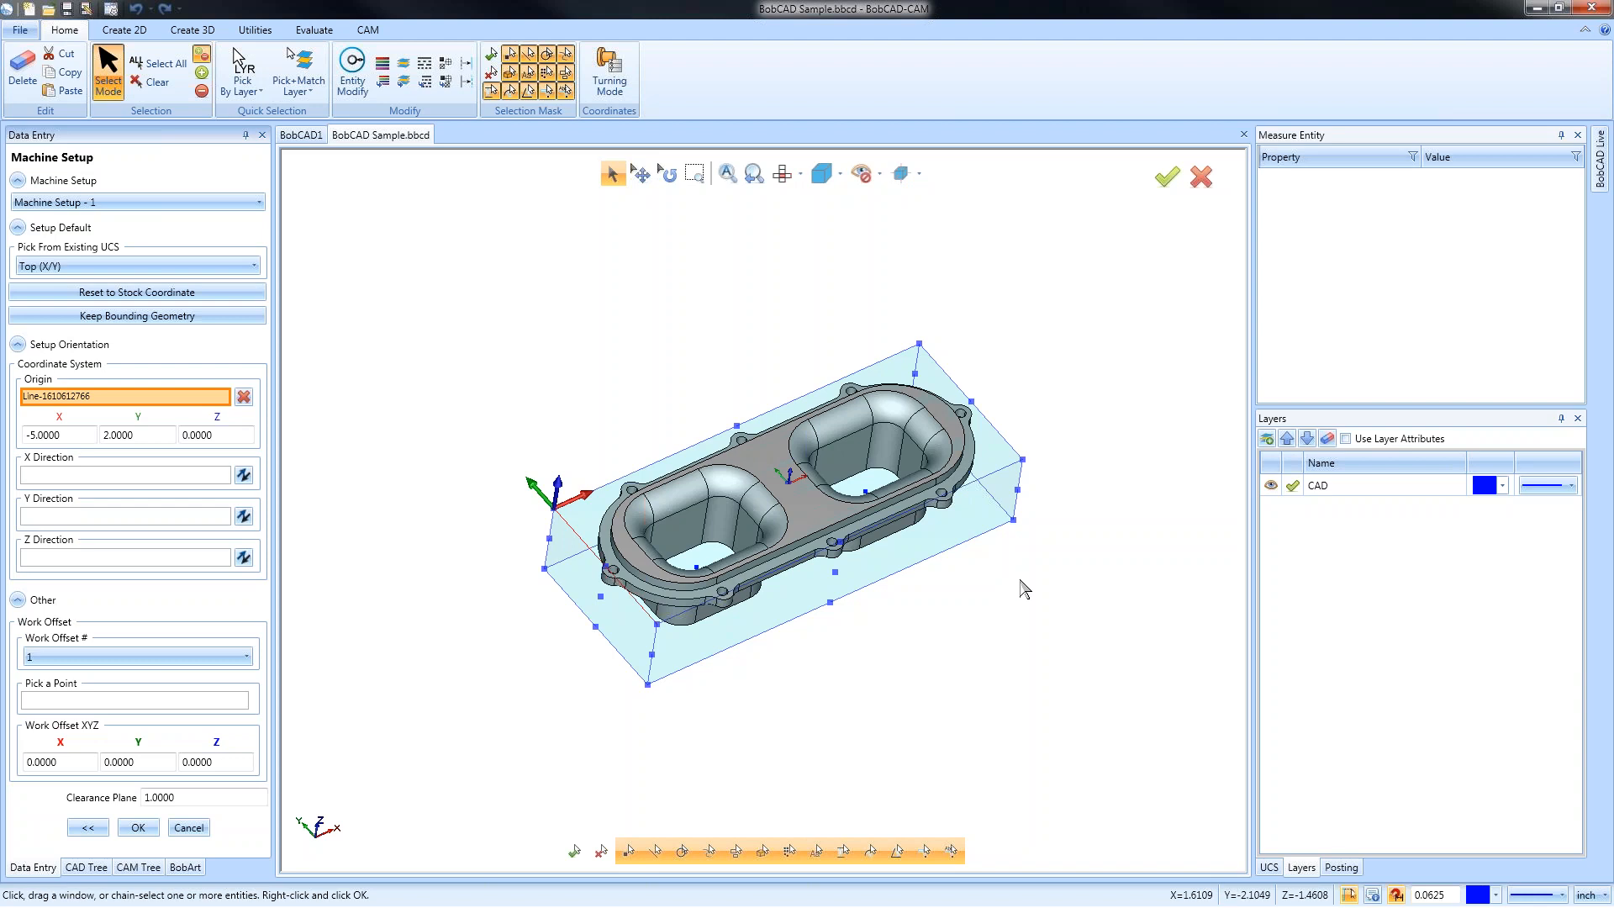
# Add a new active layer and keep the stock's bounding geometry on it as wireframe
pyautogui.rightClick(1295, 519)
pyautogui.click(1318, 530)
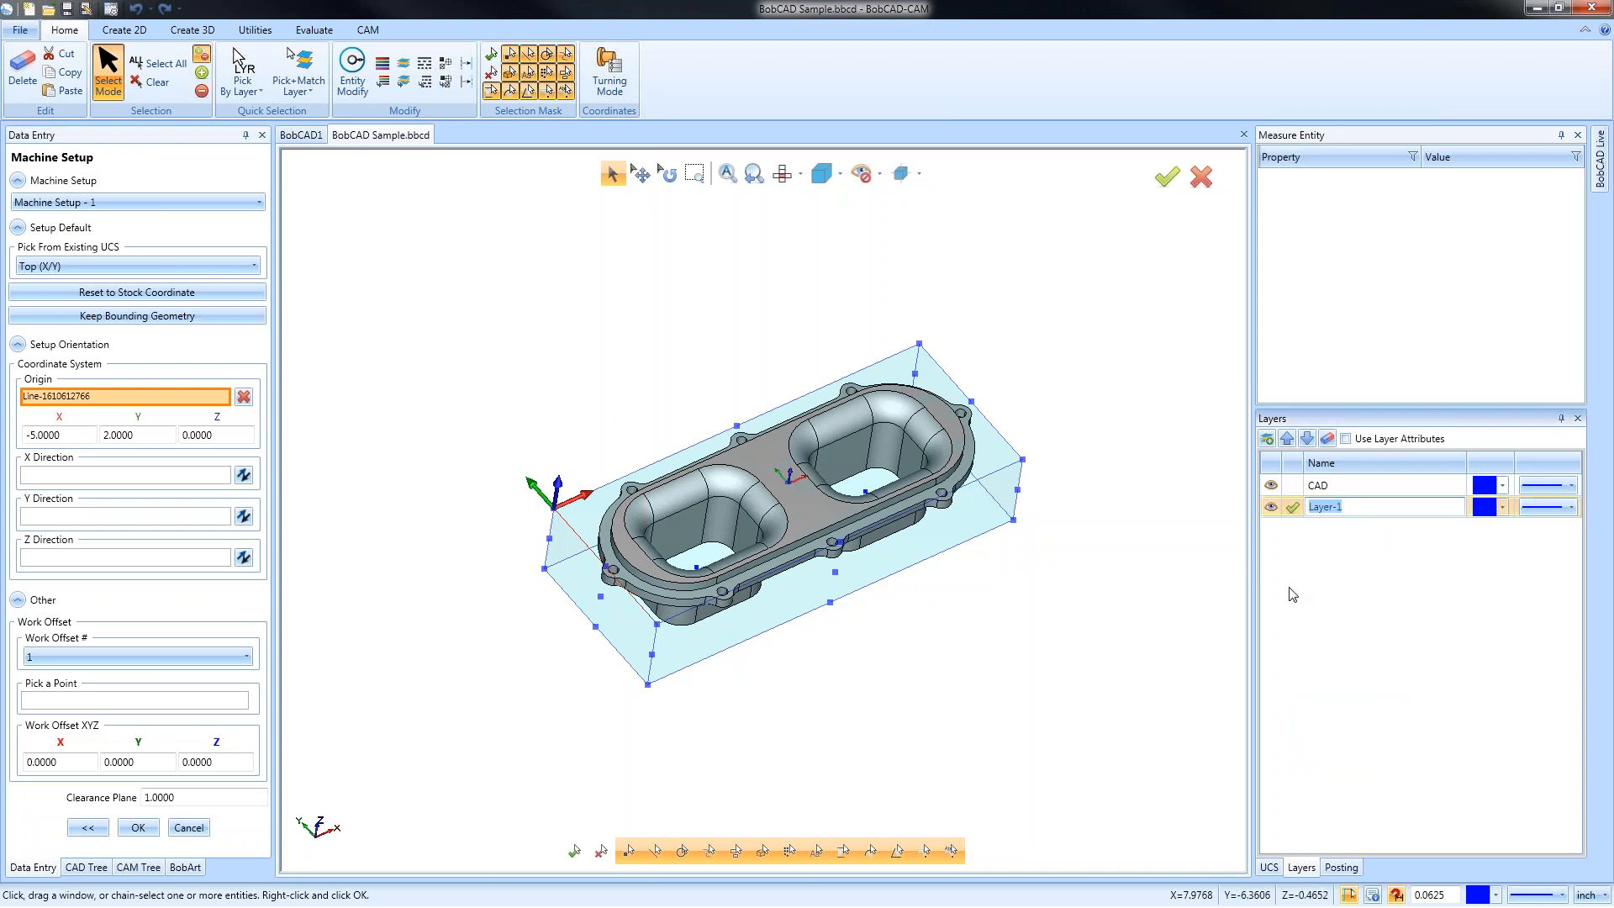
pyautogui.click(183, 322)
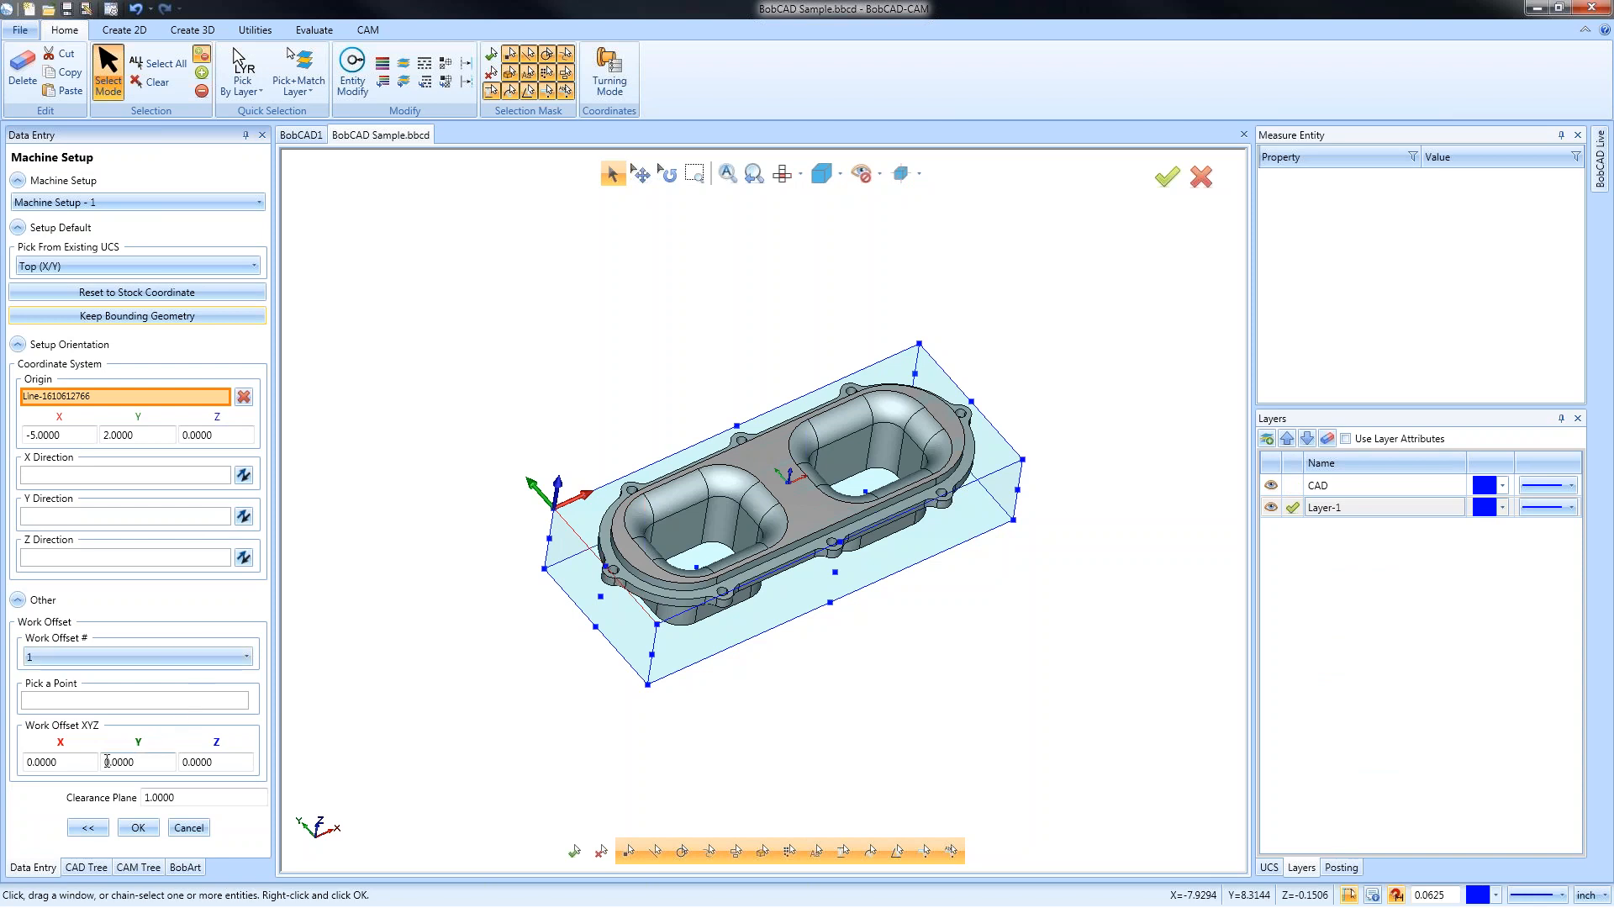
# Set work offset 1 from the point at the centre of the stock's bottom face and accept the machine setup
pyautogui.click(95, 701)
pyautogui.hotkey('ctrl', '2')
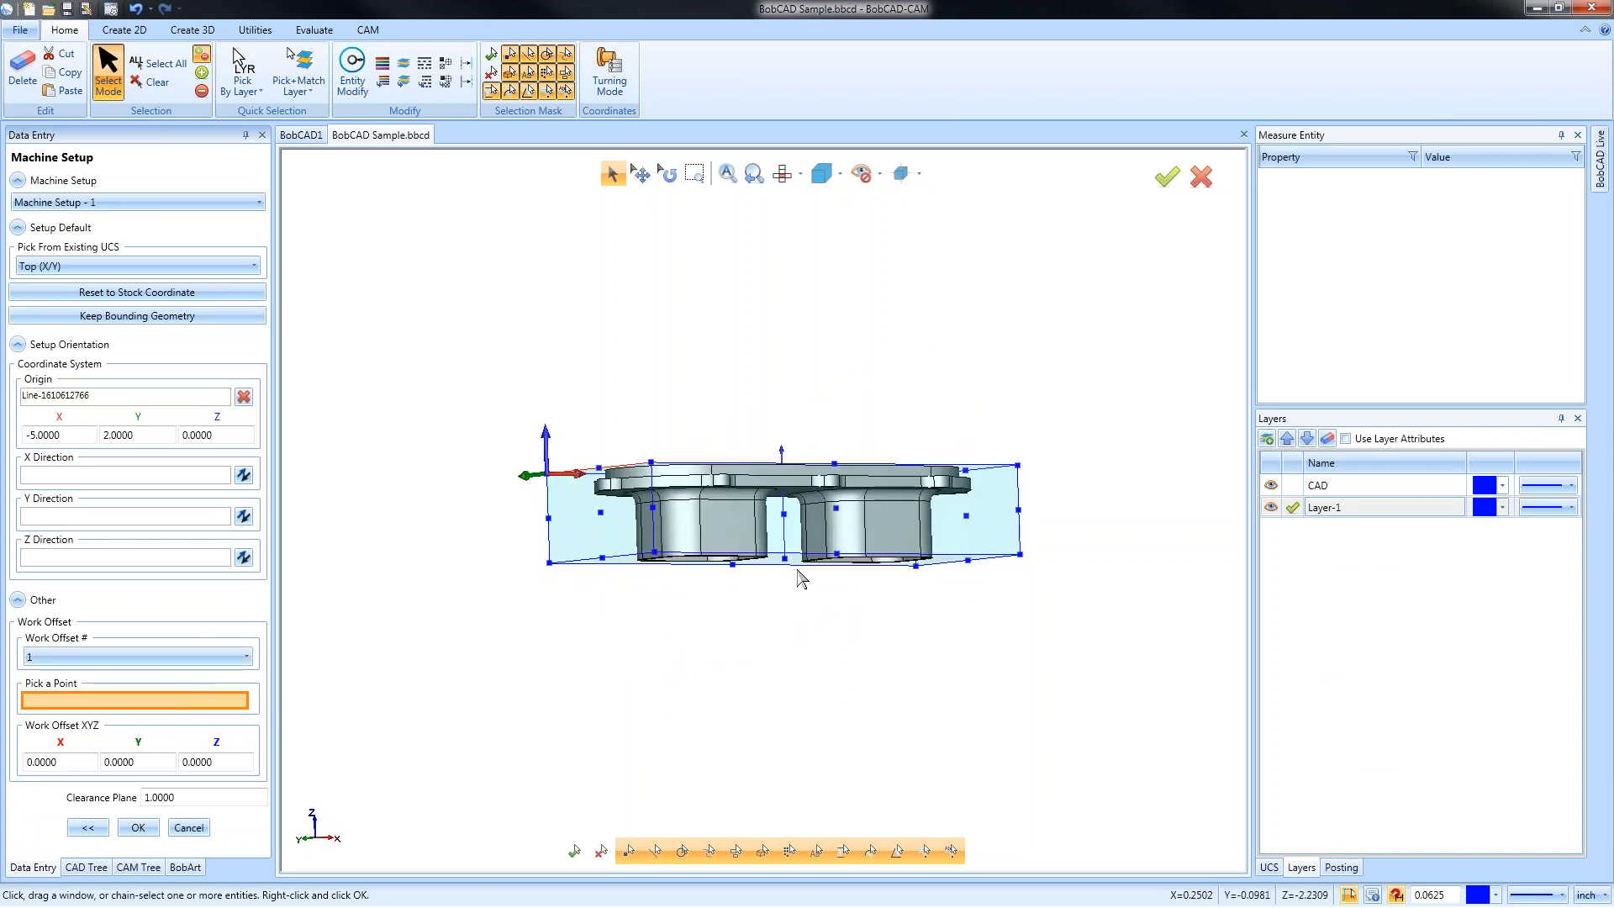
pyautogui.click(786, 560)
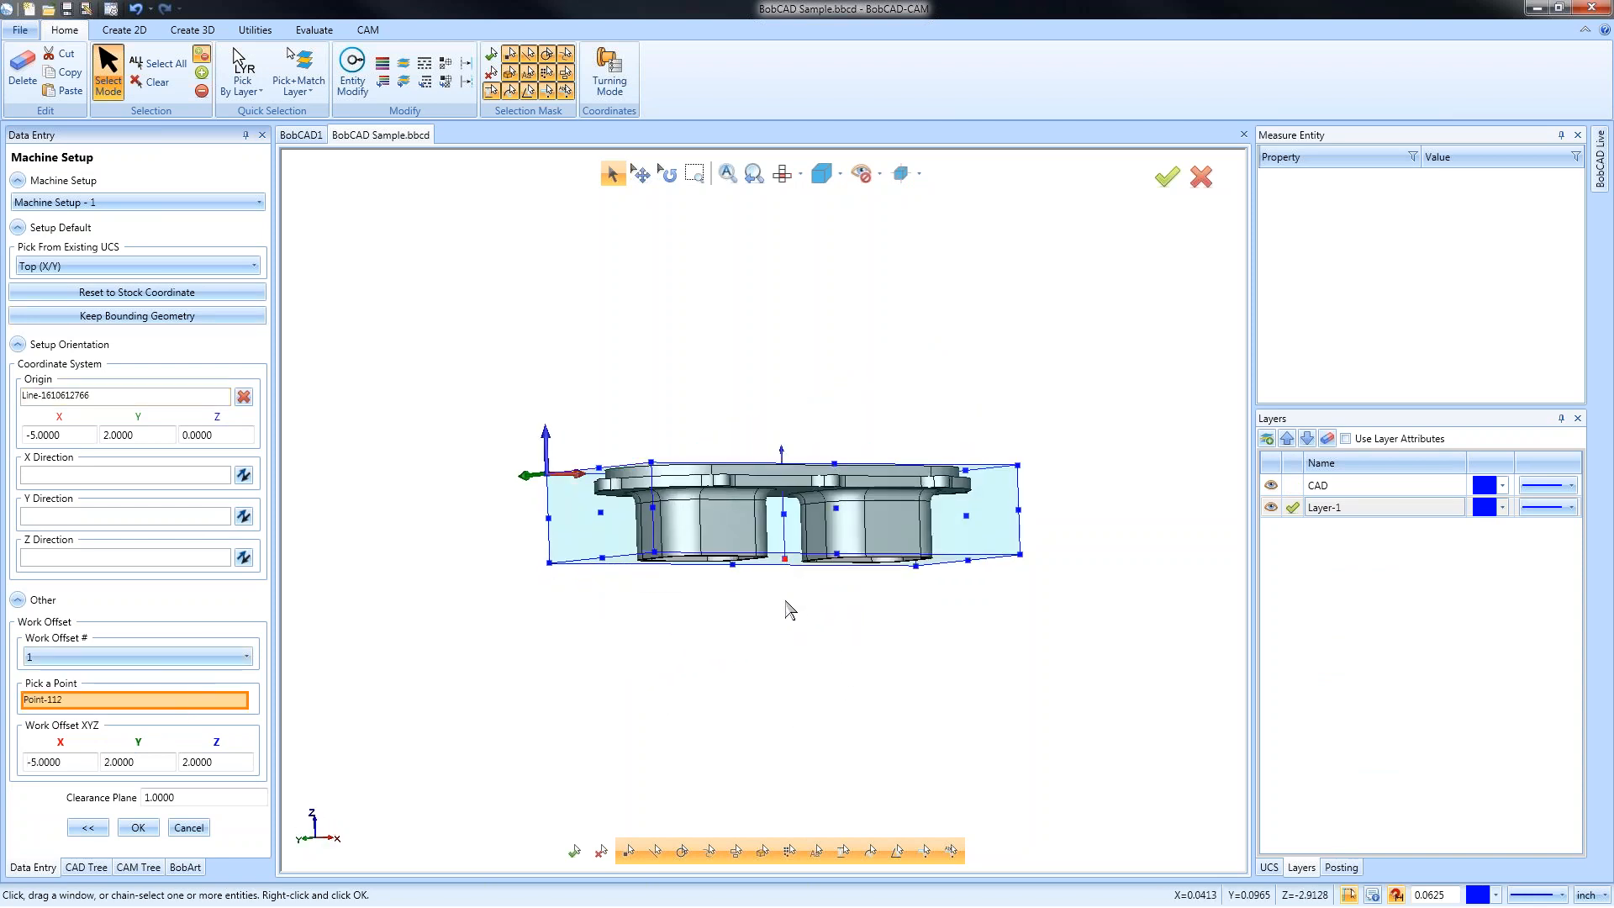
pyautogui.click(139, 829)
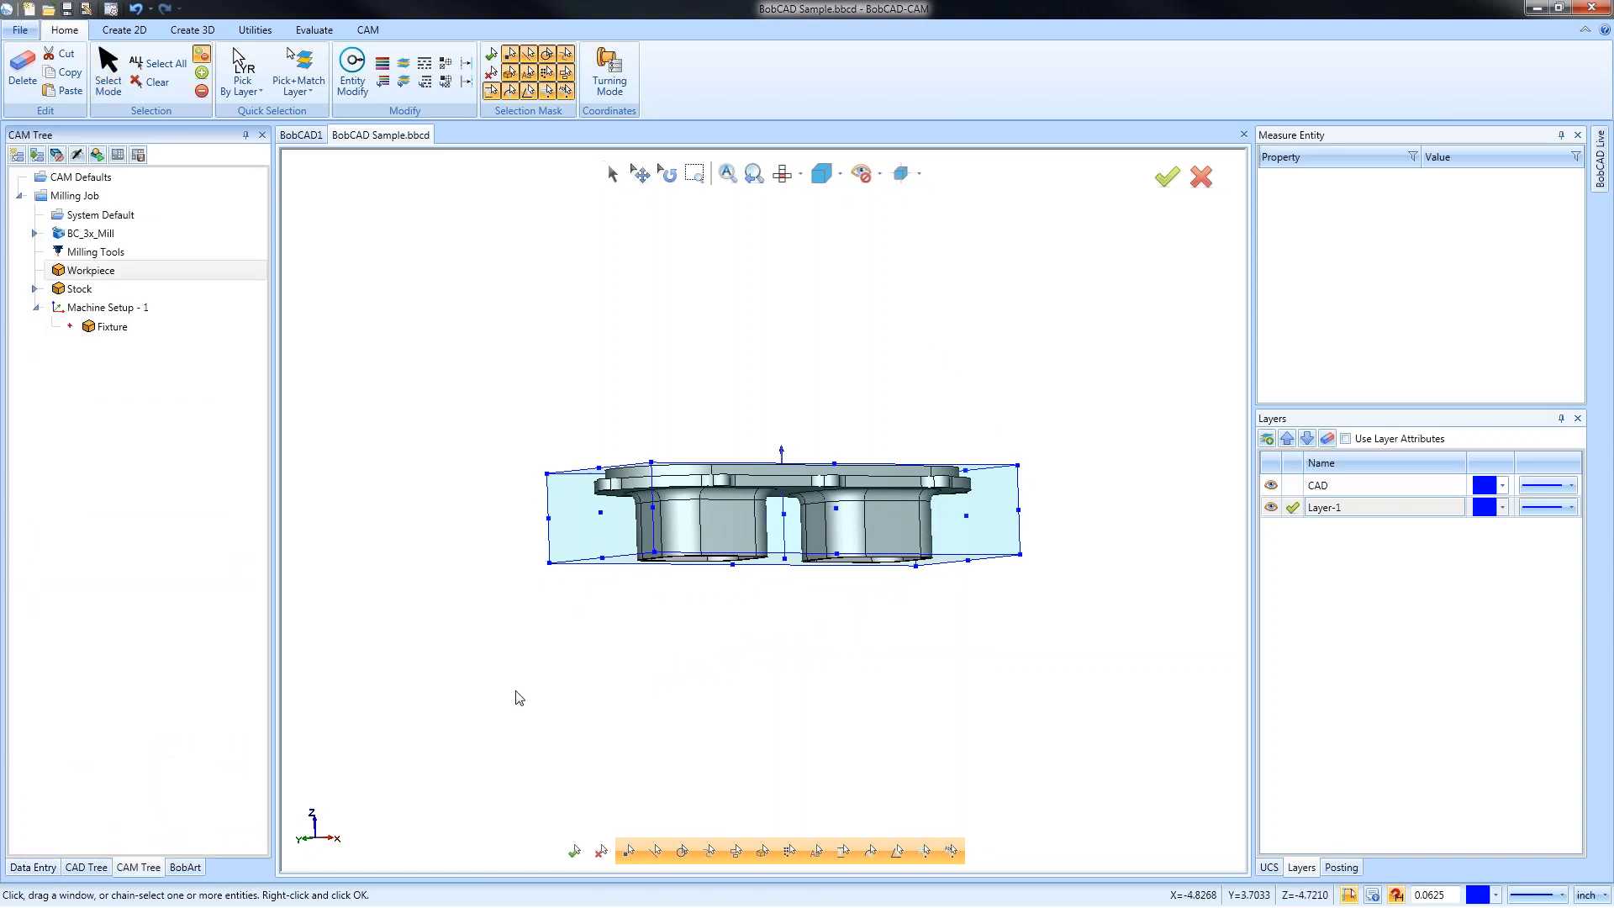
# Make CAD the active layer and hide Layer-1 with its wireframe geometry
pyautogui.click(1292, 486)
pyautogui.click(1270, 507)
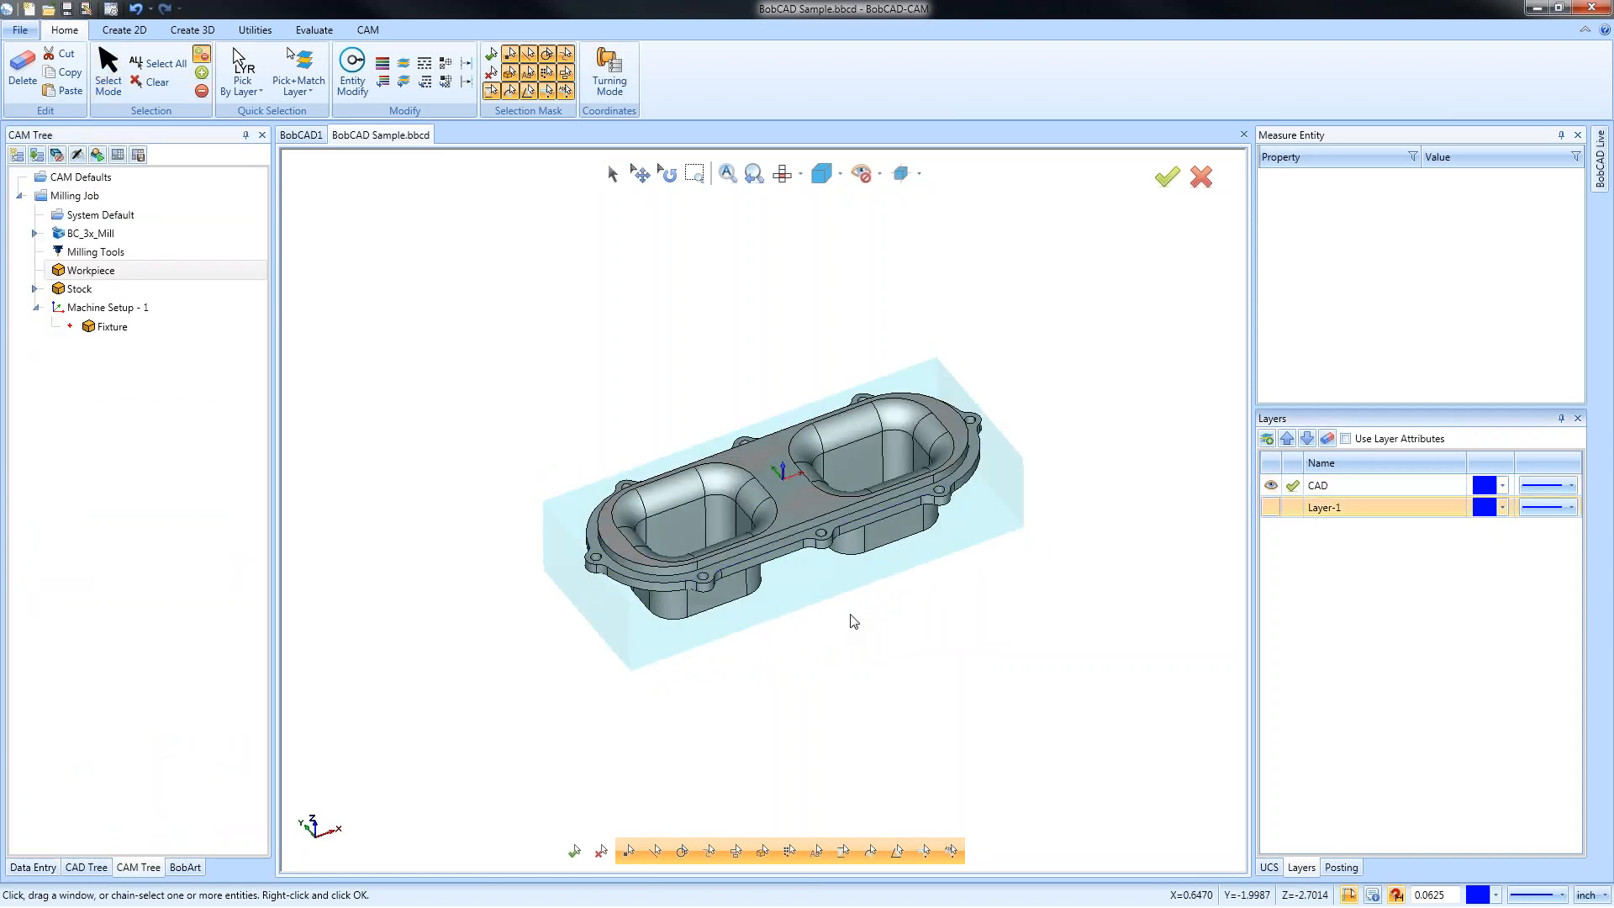
pyautogui.moveTo(793, 617); pyautogui.dragTo(774, 595, button='middle')
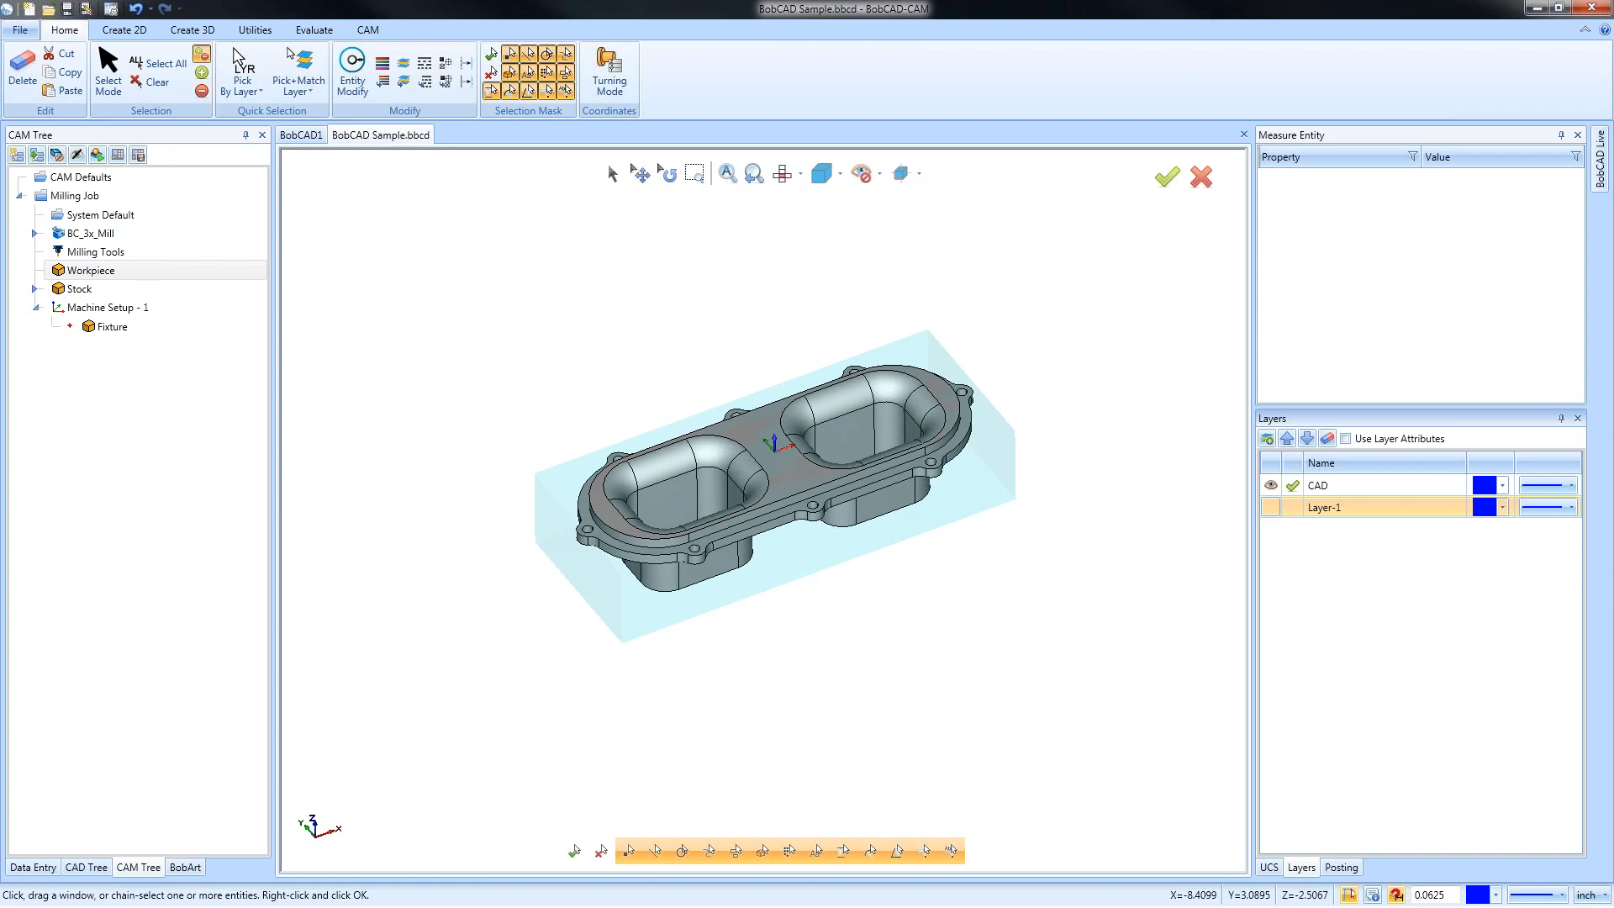
pyautogui.rightClick(71, 196)
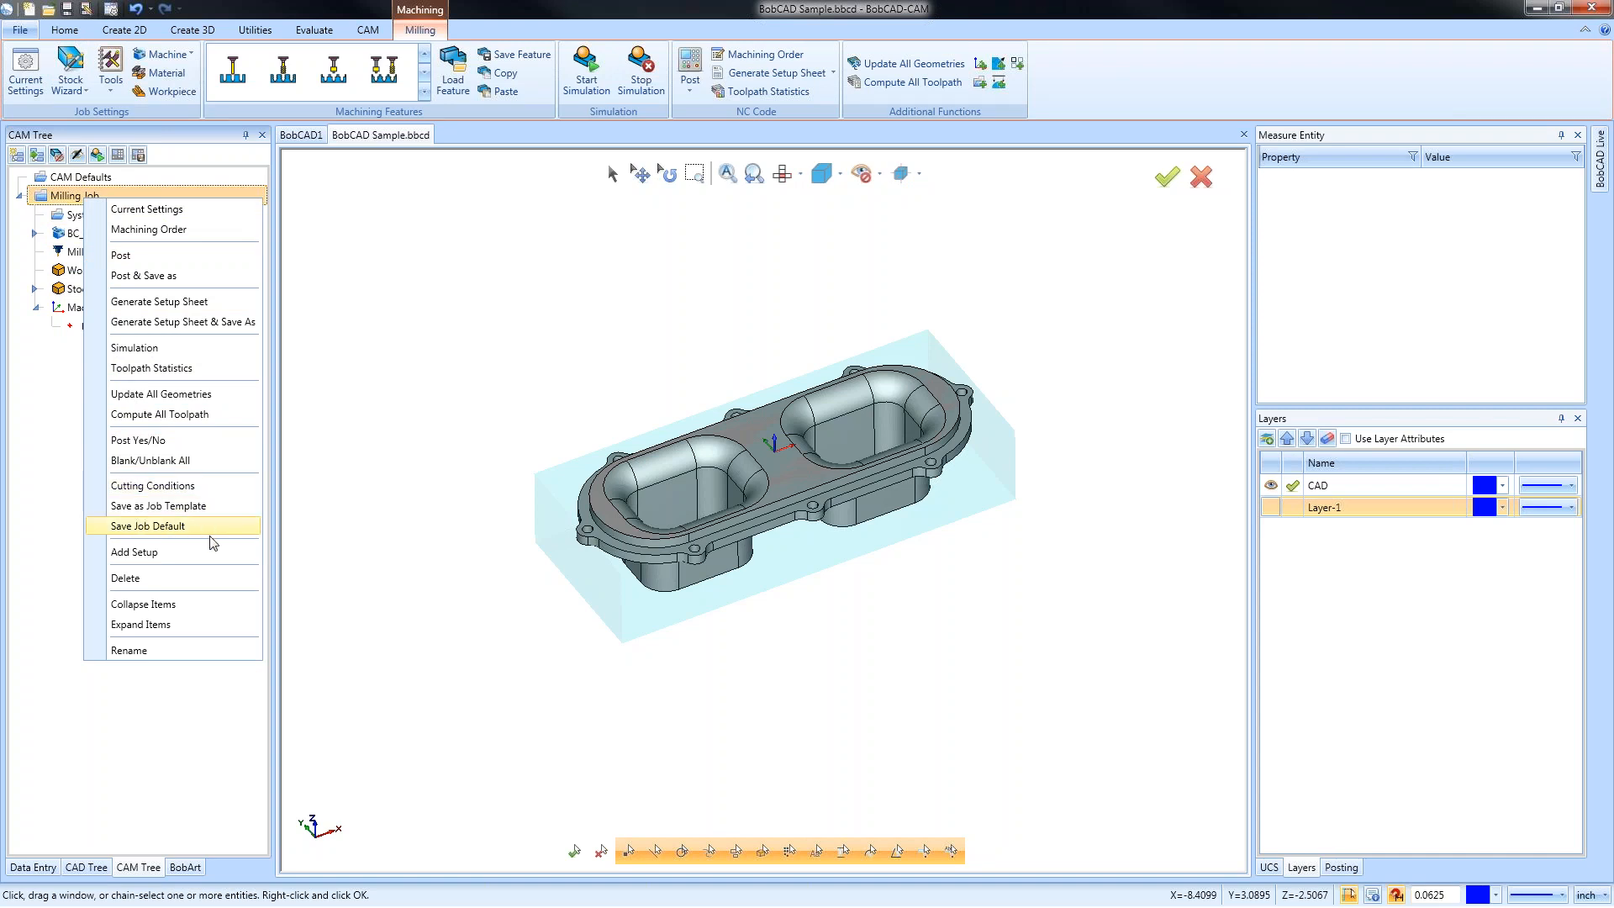
pyautogui.click(59, 367)
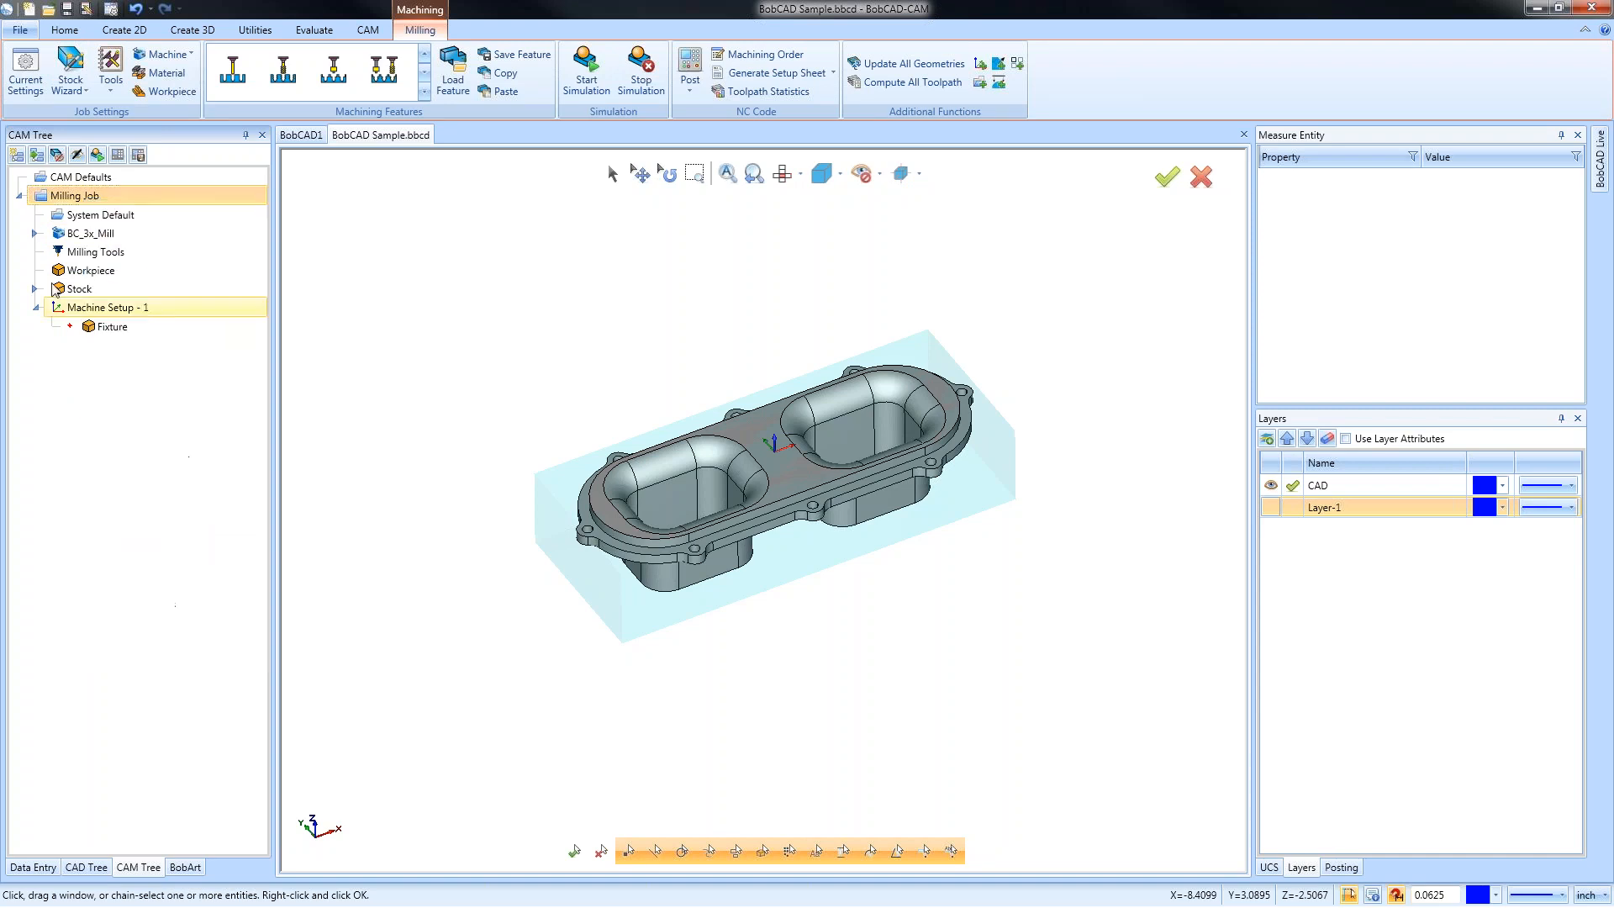
pyautogui.click(19, 195)
pyautogui.rightClick(95, 196)
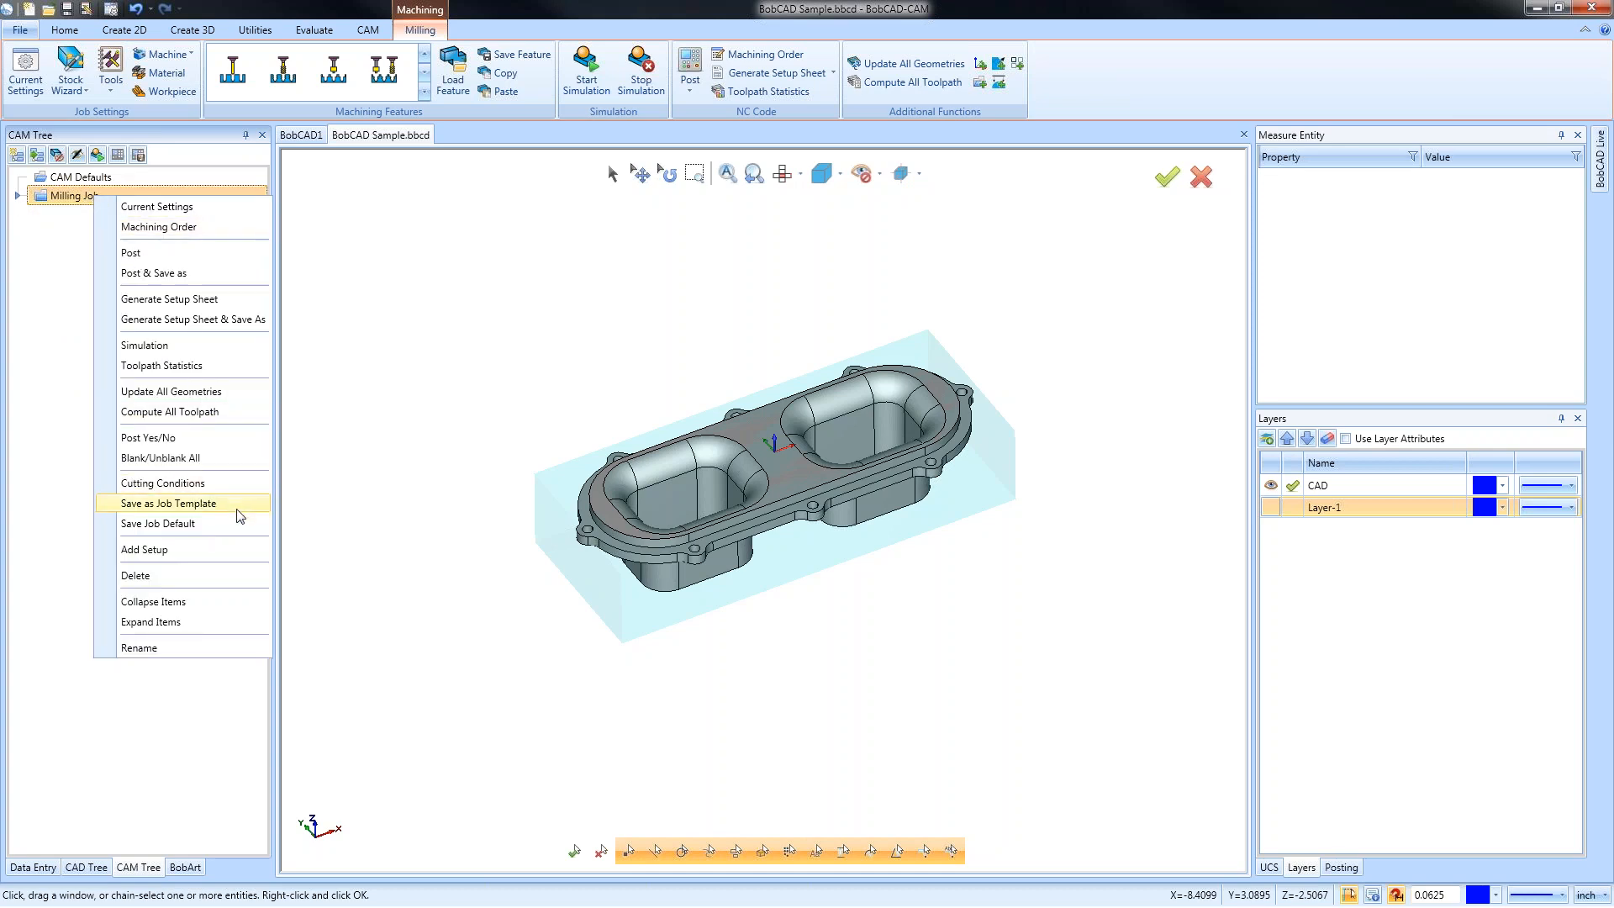
pyautogui.click(61, 374)
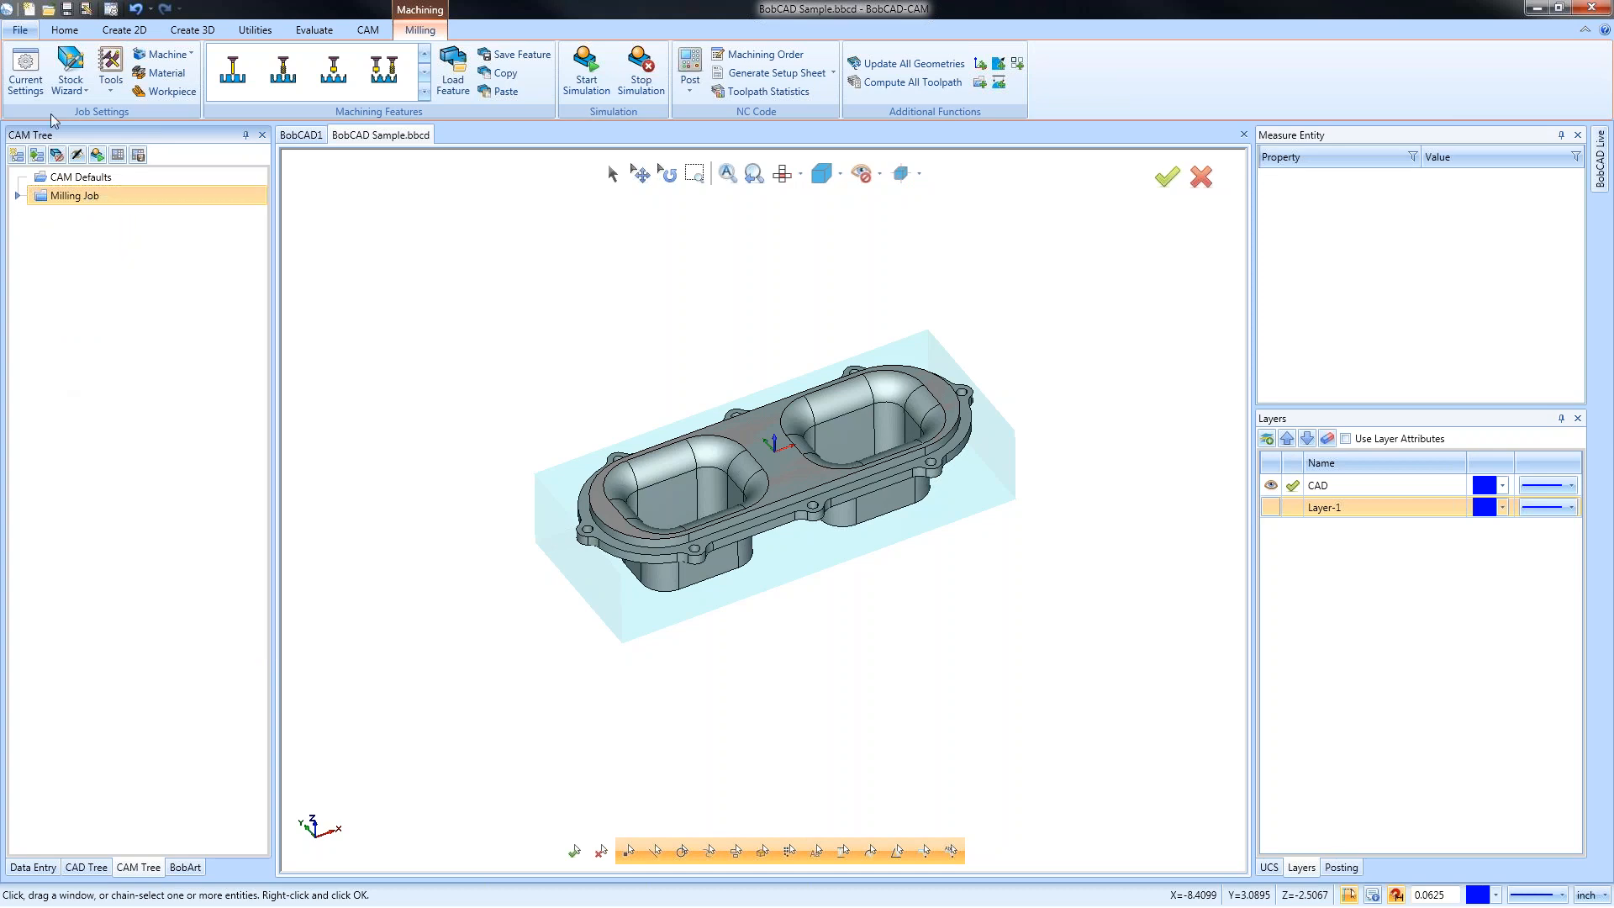
# Load a second milling job from the Window1 job template and expand its contents in the CAM Tree
pyautogui.click(36, 156)
pyautogui.click(117, 321)
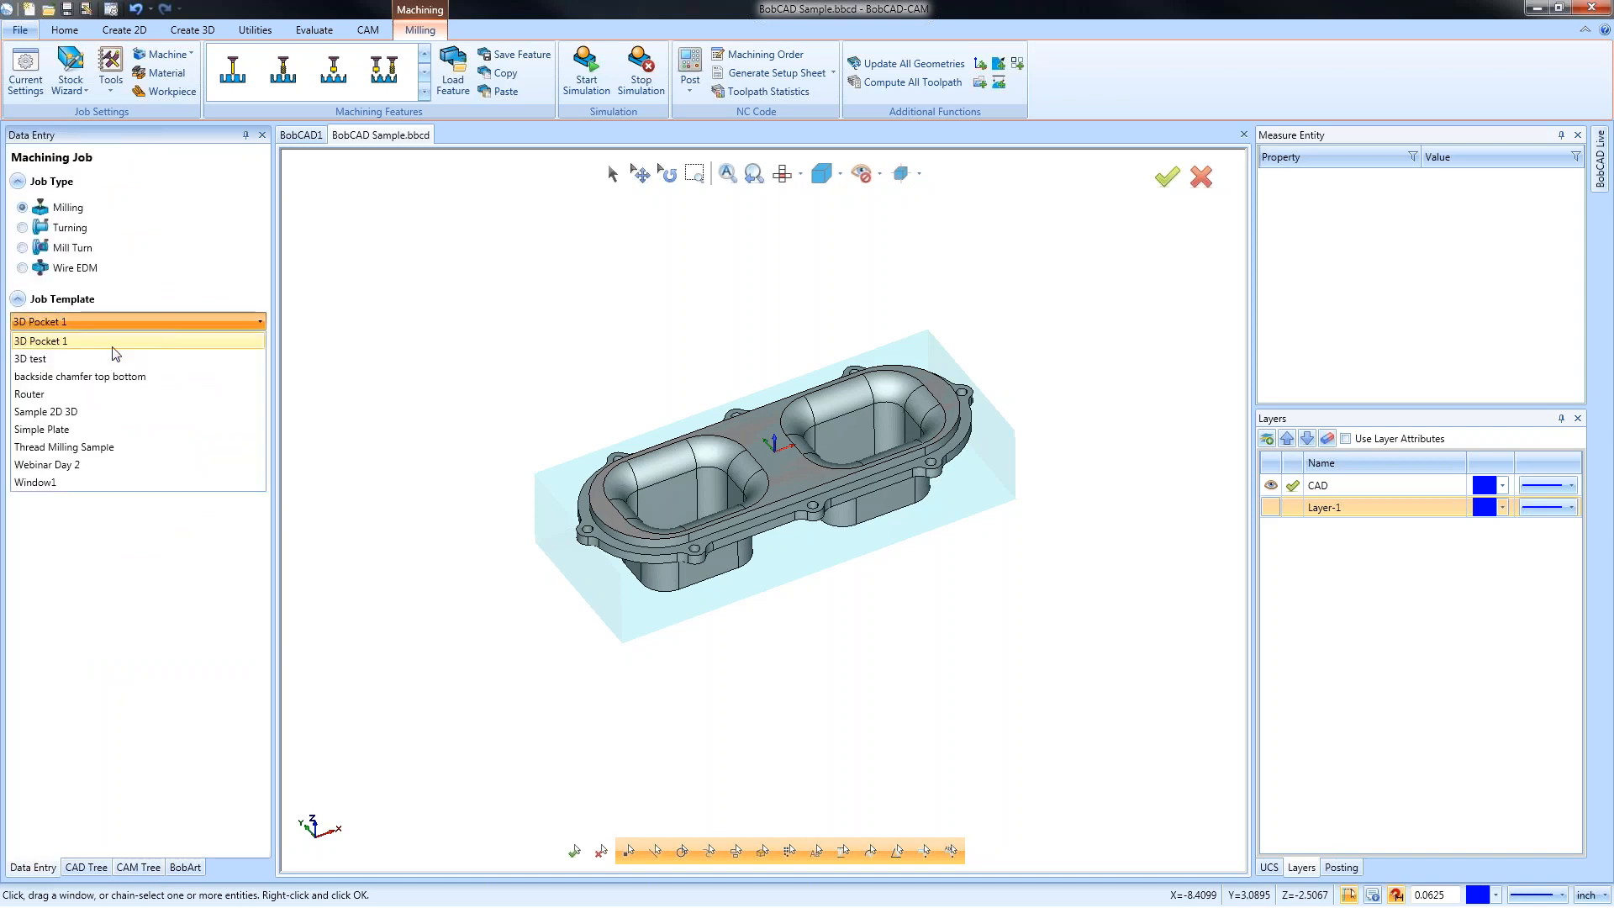
pyautogui.click(113, 485)
pyautogui.click(148, 356)
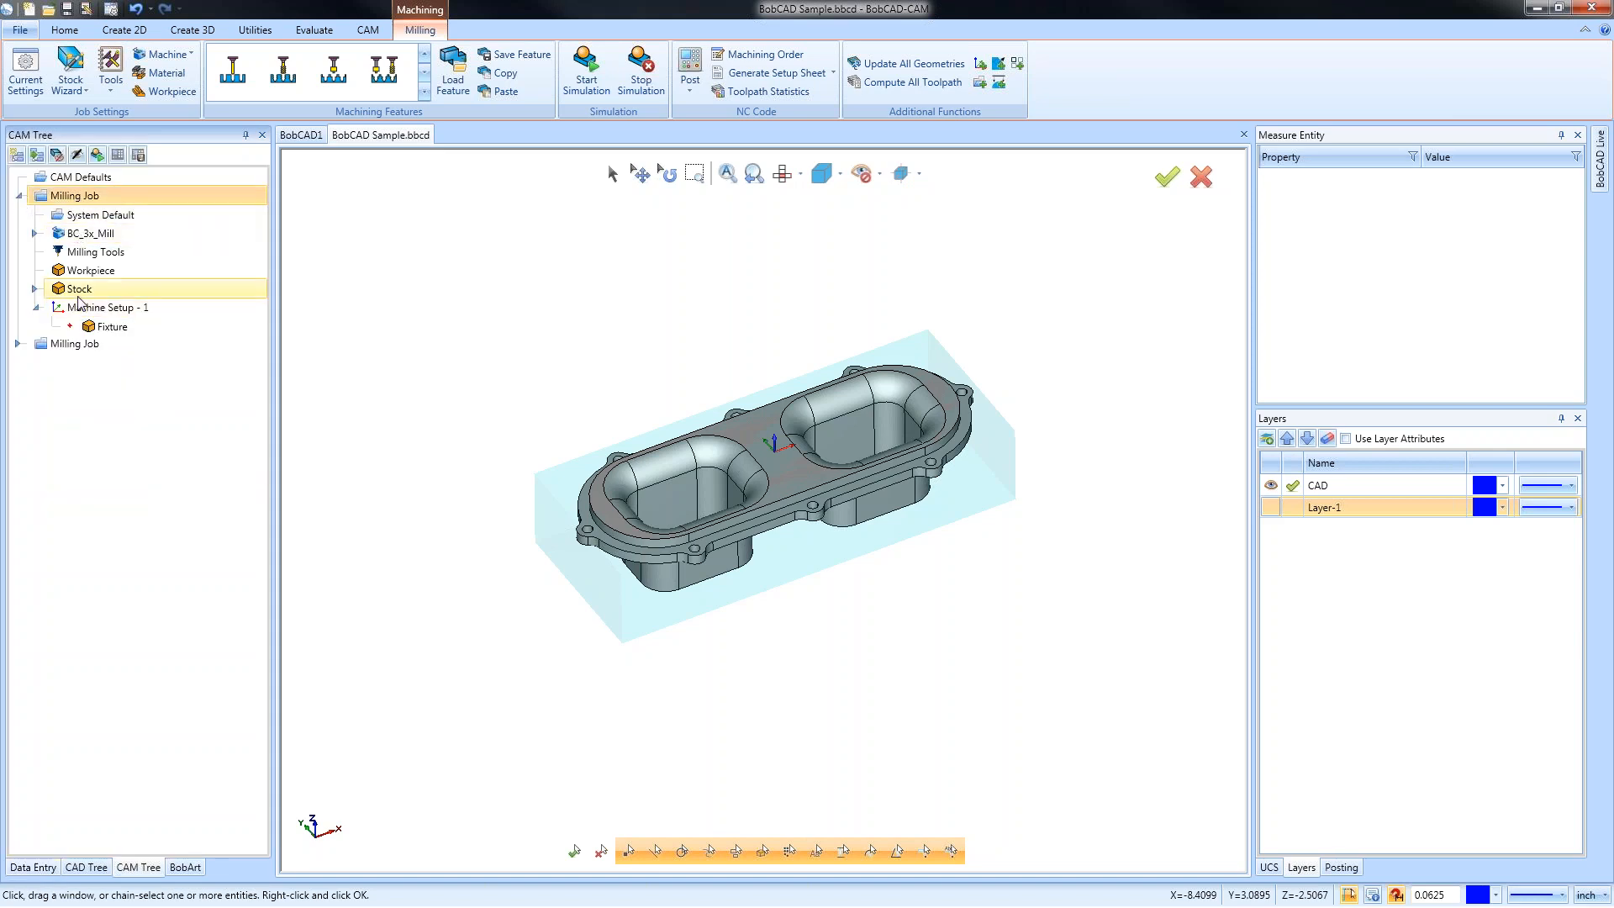
pyautogui.click(18, 345)
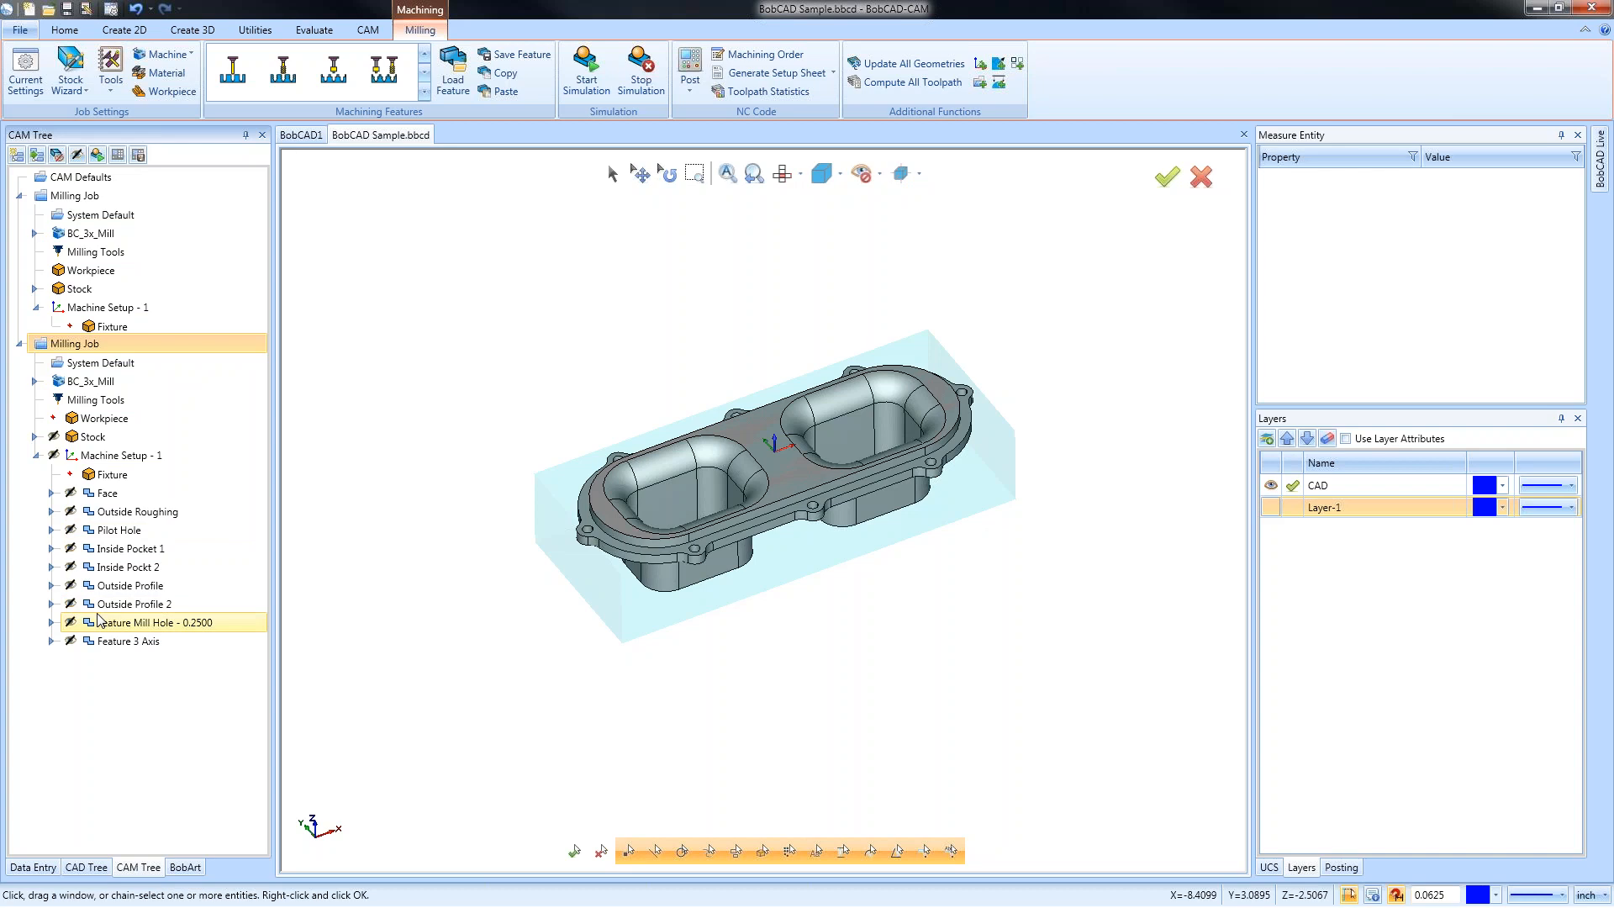
# Delete the second milling job that was loaded from the template
pyautogui.rightClick(90, 344)
pyautogui.click(139, 727)
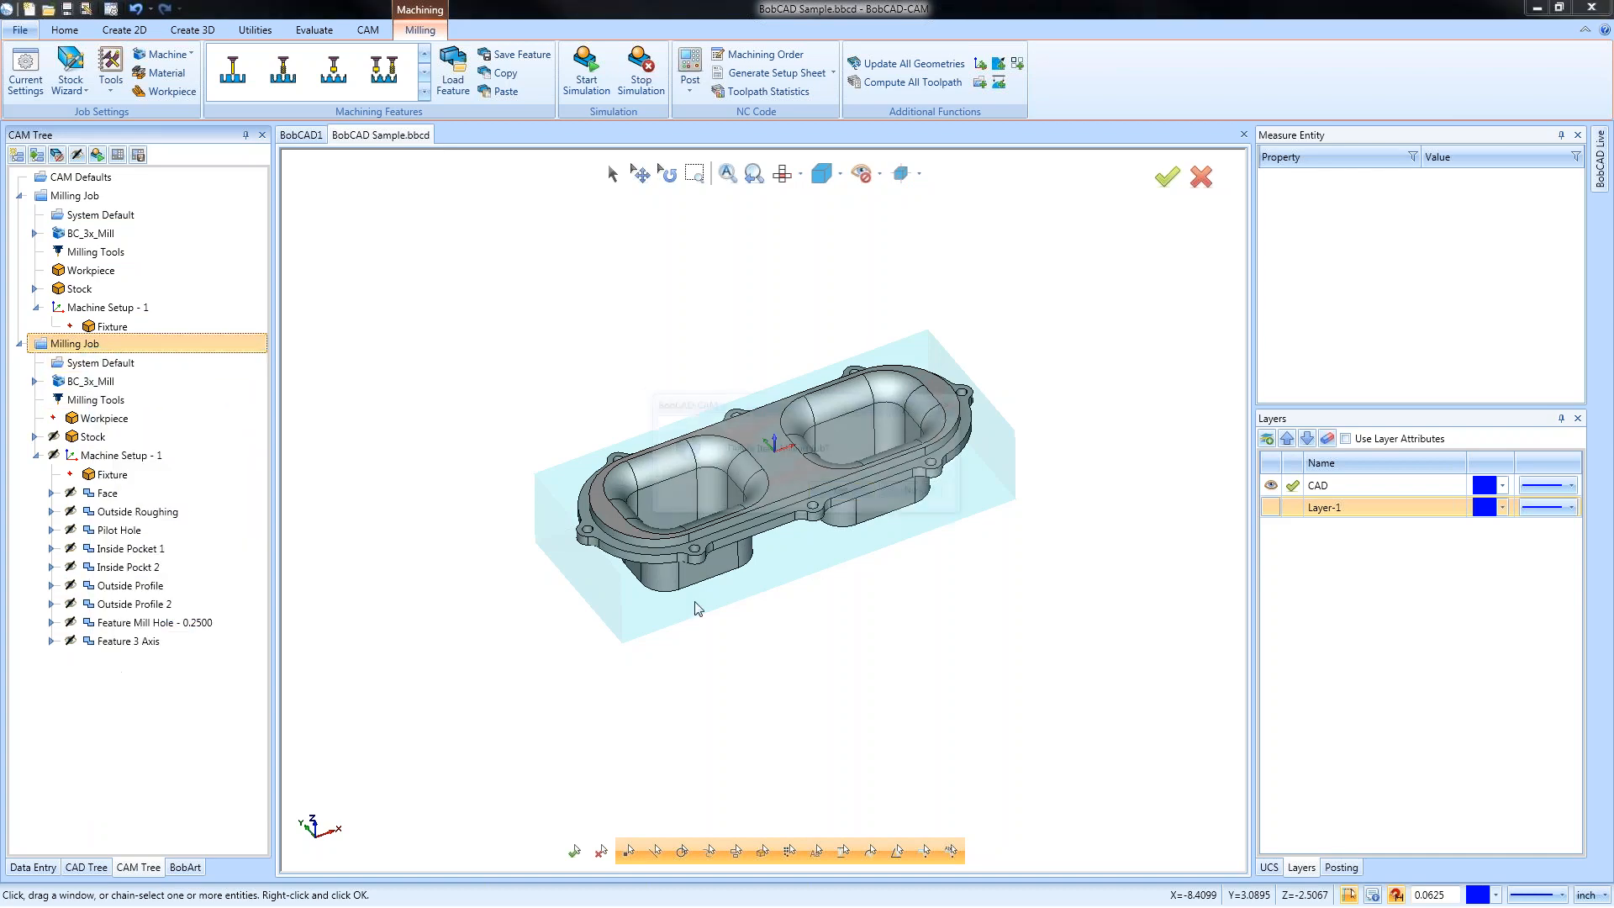
pyautogui.click(838, 494)
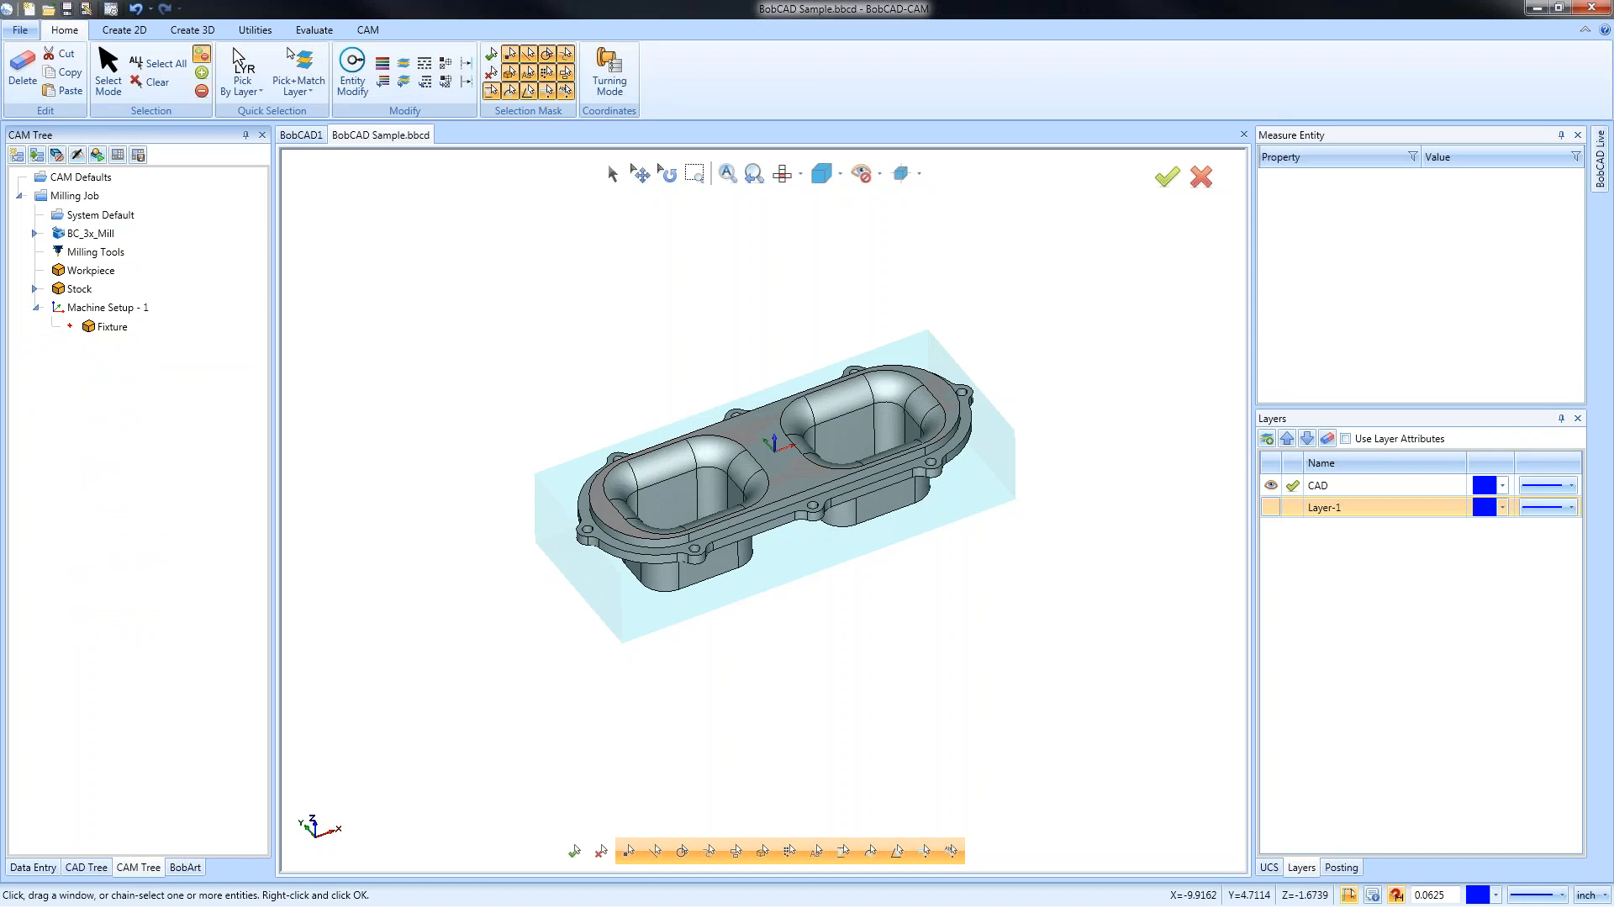
# Lower the stock's transparency so its block is displayed more solidly around the part
pyautogui.click(126, 309)
pyautogui.rightClick(102, 301)
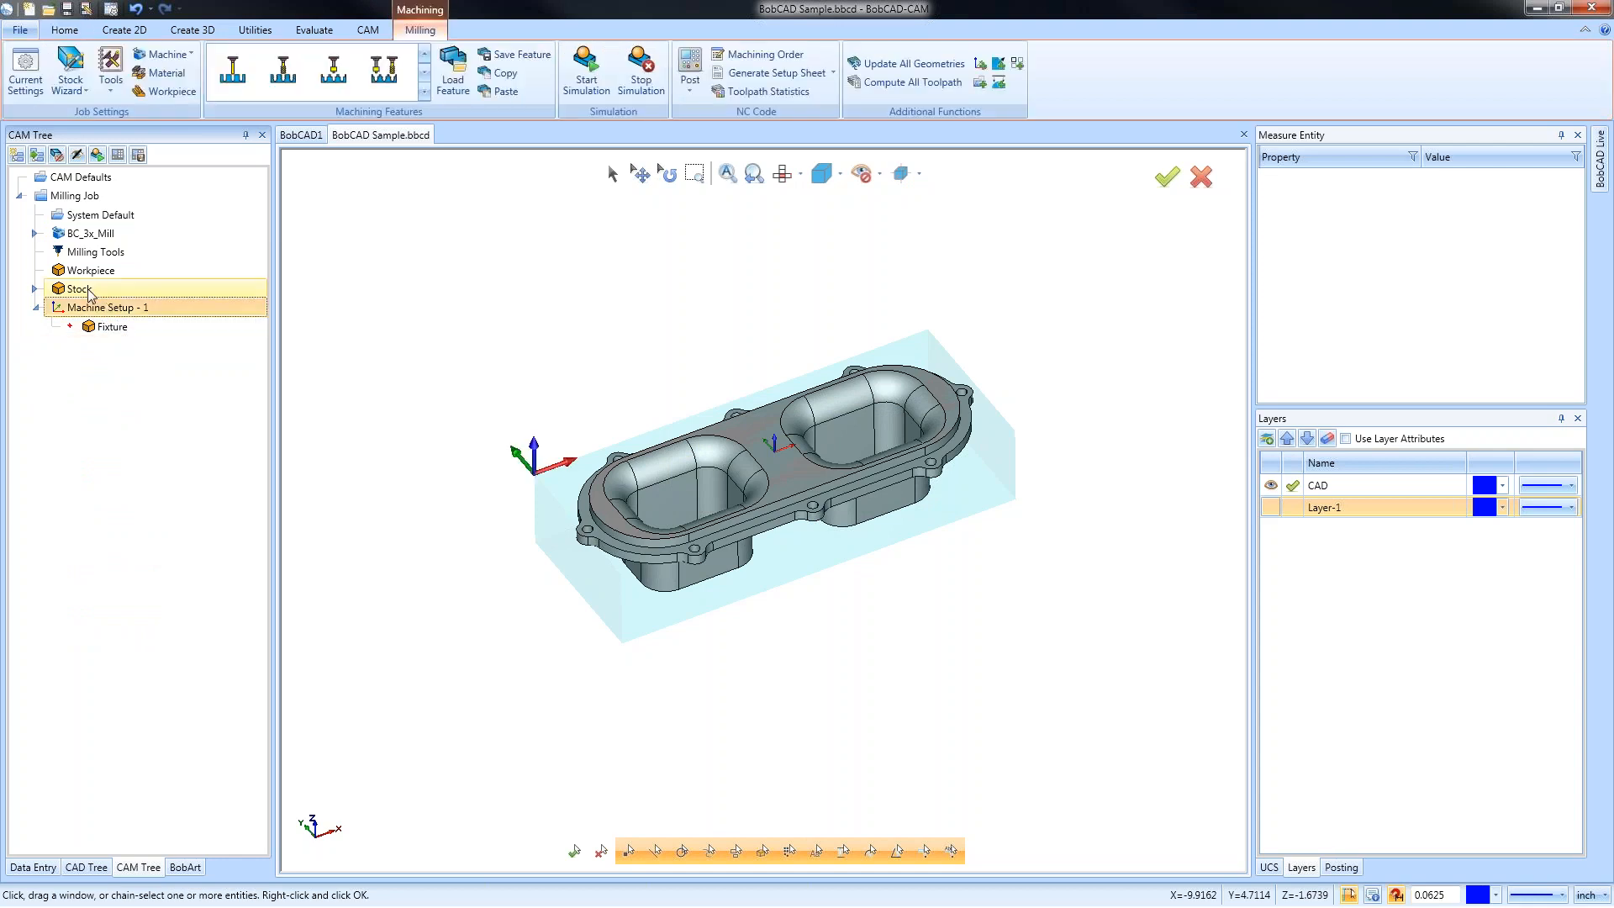
pyautogui.click(163, 346)
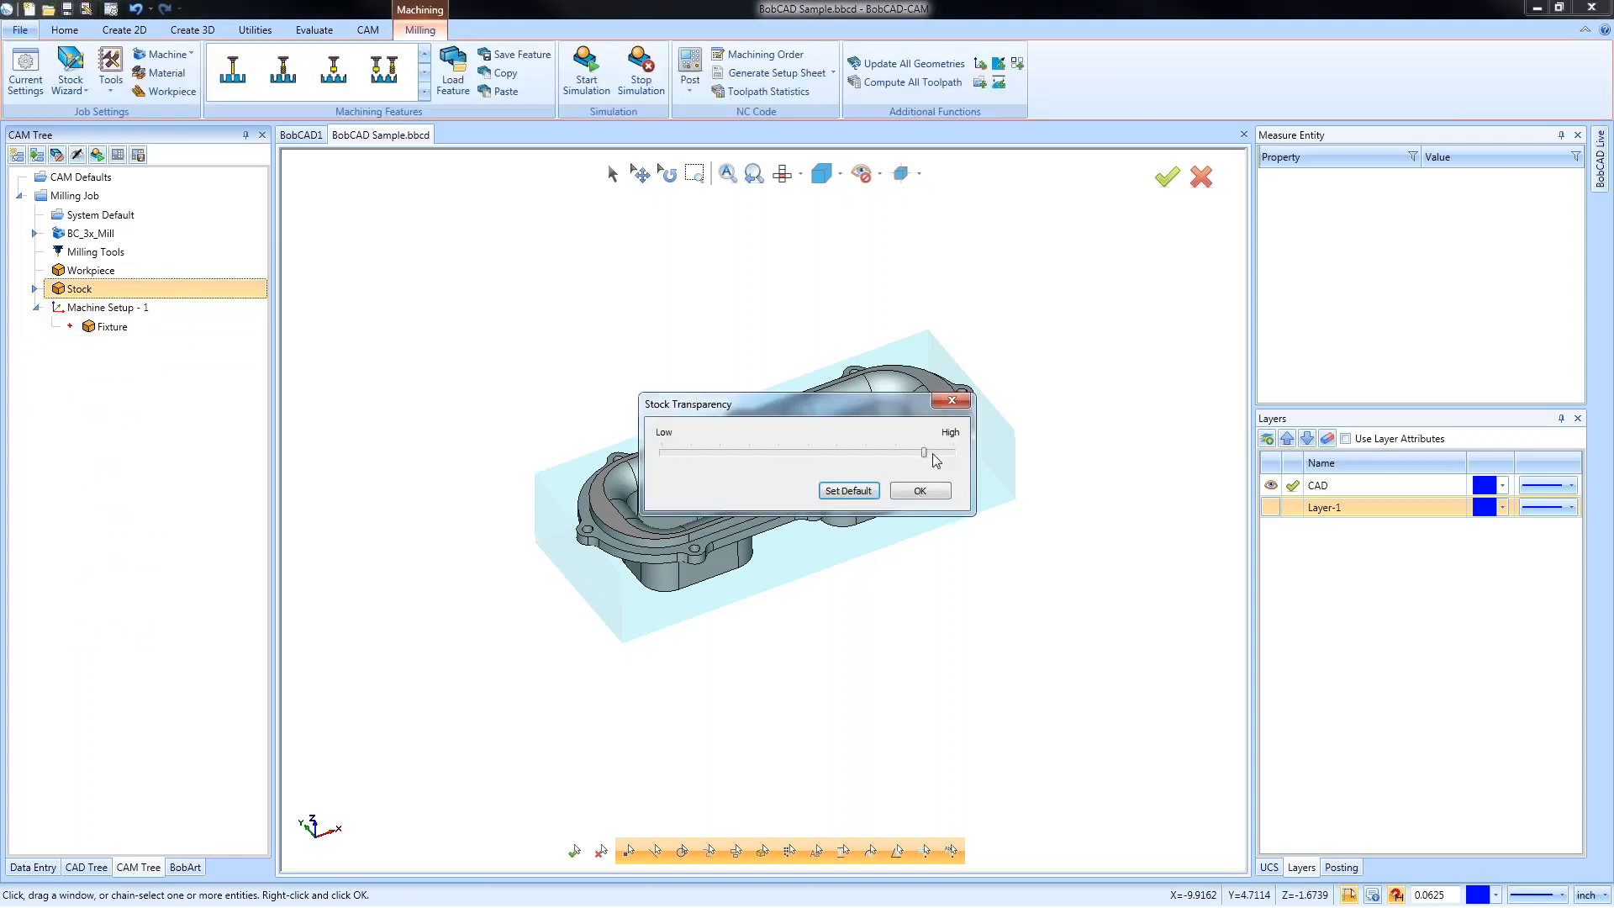
pyautogui.click(921, 491)
pyautogui.moveTo(858, 635)
pyautogui.mouseDown(button='middle')
pyautogui.moveTo(850, 597)
pyautogui.moveTo(793, 583)
pyautogui.moveTo(875, 630)
pyautogui.mouseUp(button='middle')
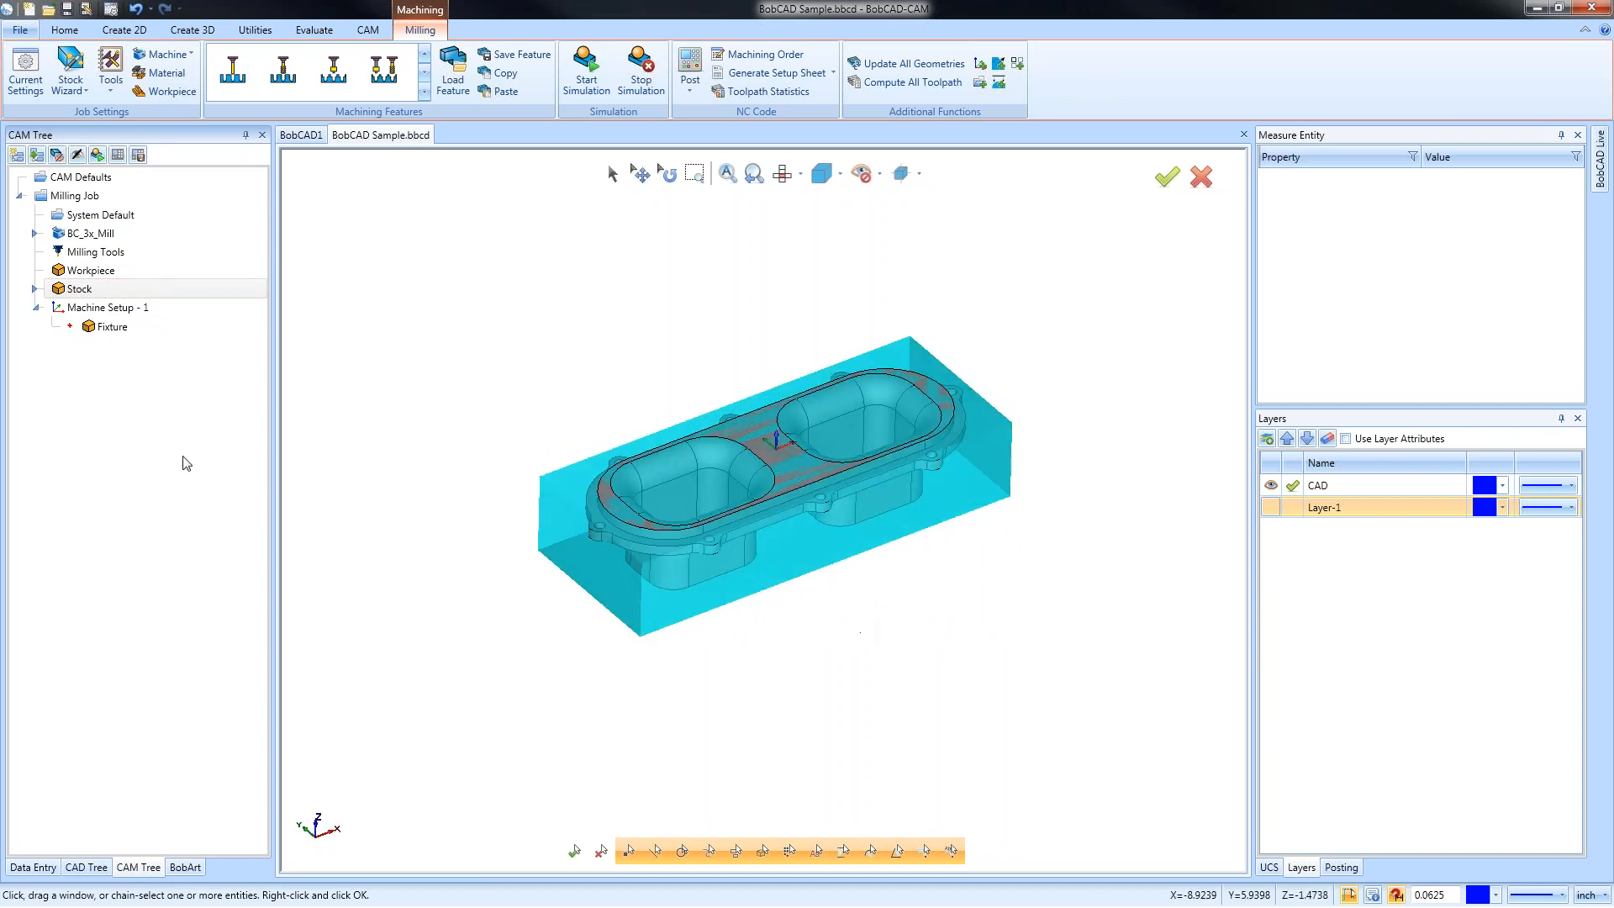
# Reopen the stock definition and set the positive X and Y stock offsets to 1.0000
pyautogui.rightClick(77, 289)
pyautogui.click(157, 300)
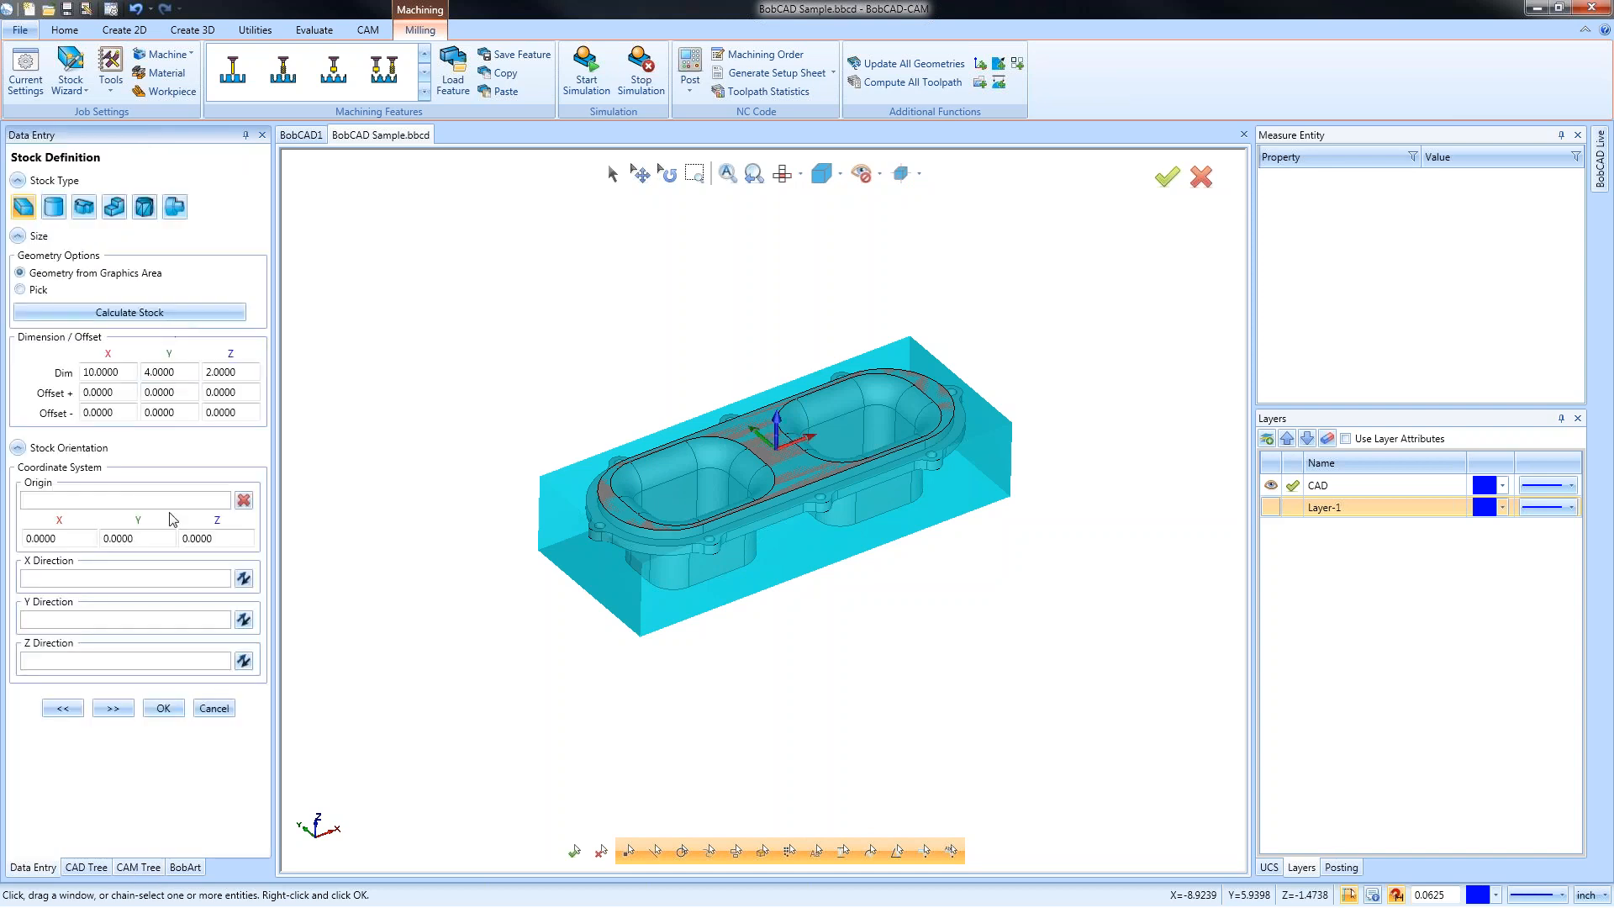
pyautogui.click(123, 397)
pyautogui.write('1')
pyautogui.press('Tab')
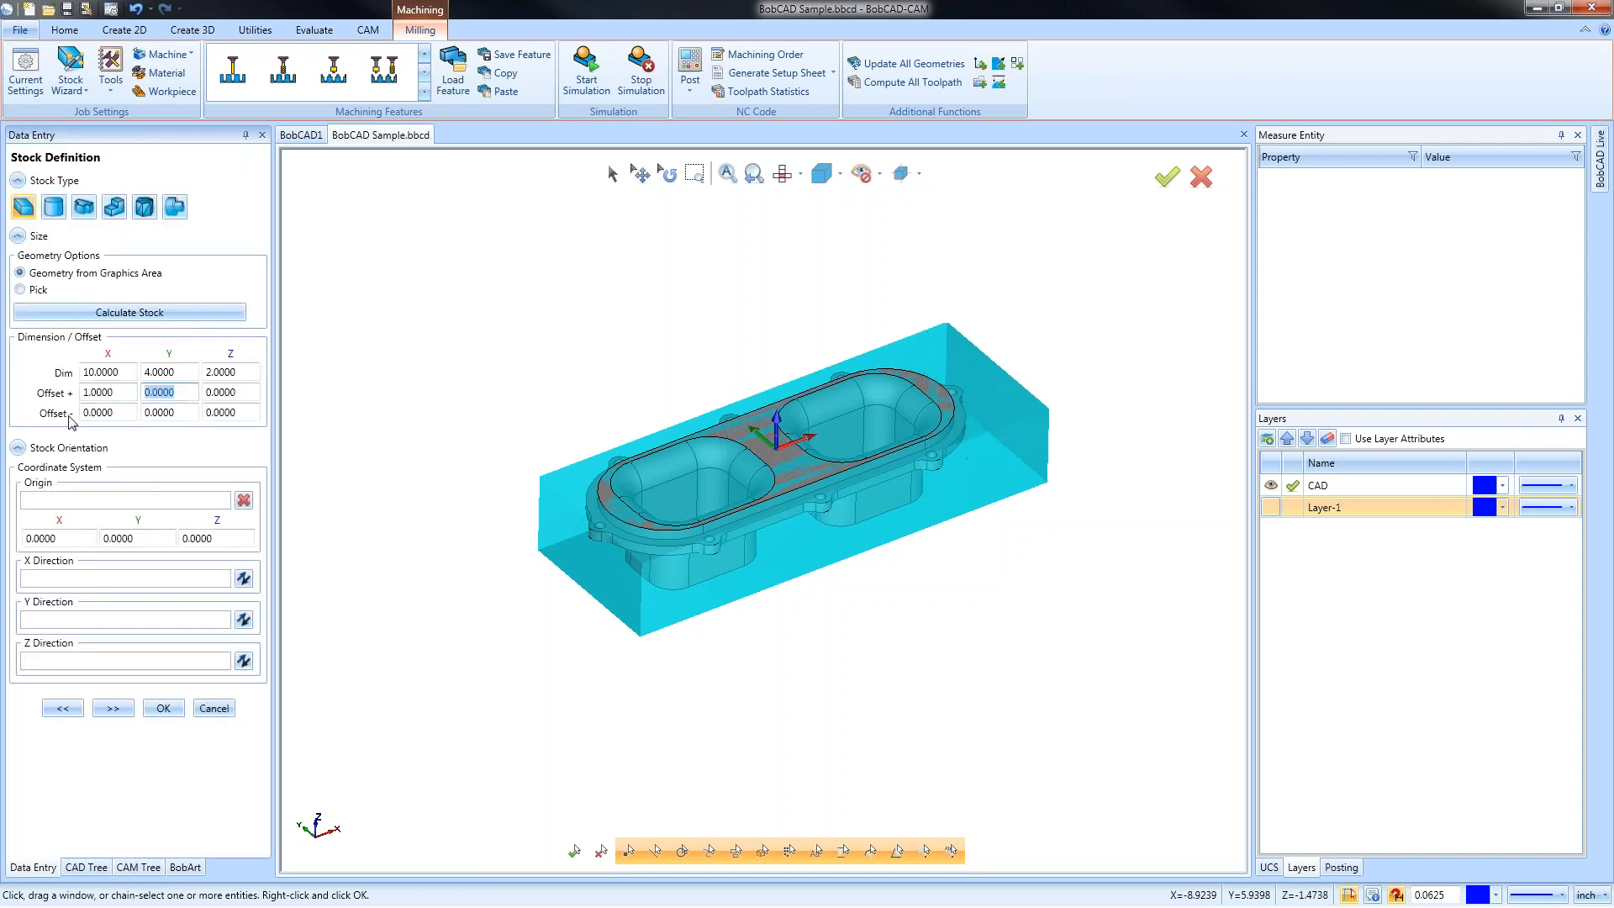
pyautogui.write('1')
pyautogui.press('Tab')
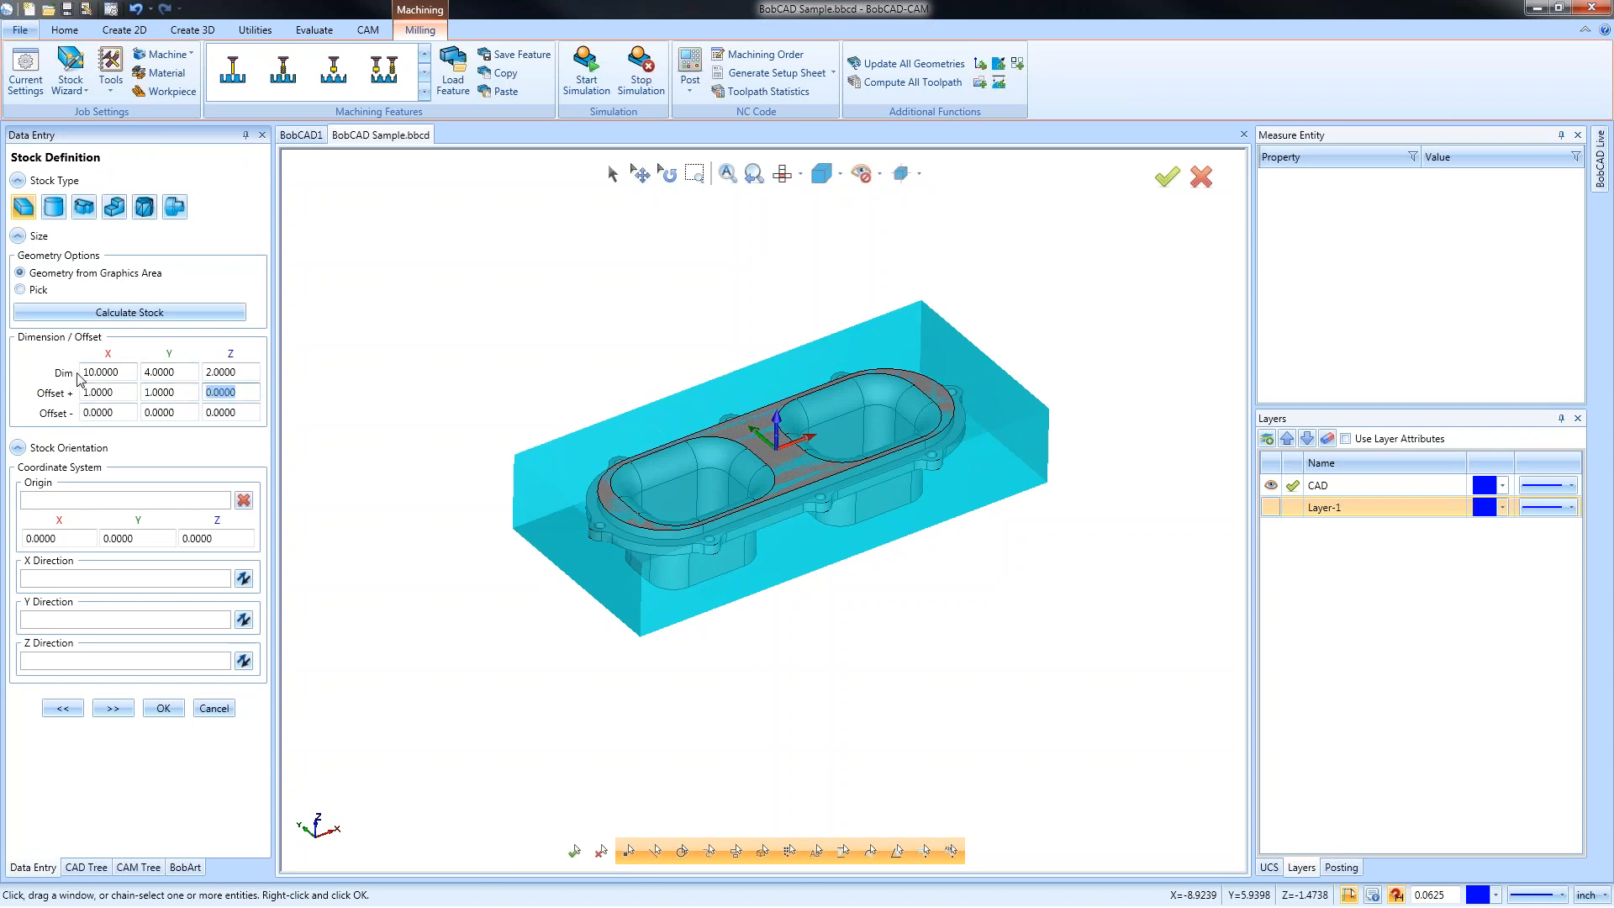
# Reset the positive X and Y stock offsets to 0 and accept the stock definition and Machine Setup - 1
pyautogui.click(97, 392)
pyautogui.write('0')
pyautogui.press('Tab')
pyautogui.write('0')
pyautogui.press('Tab')
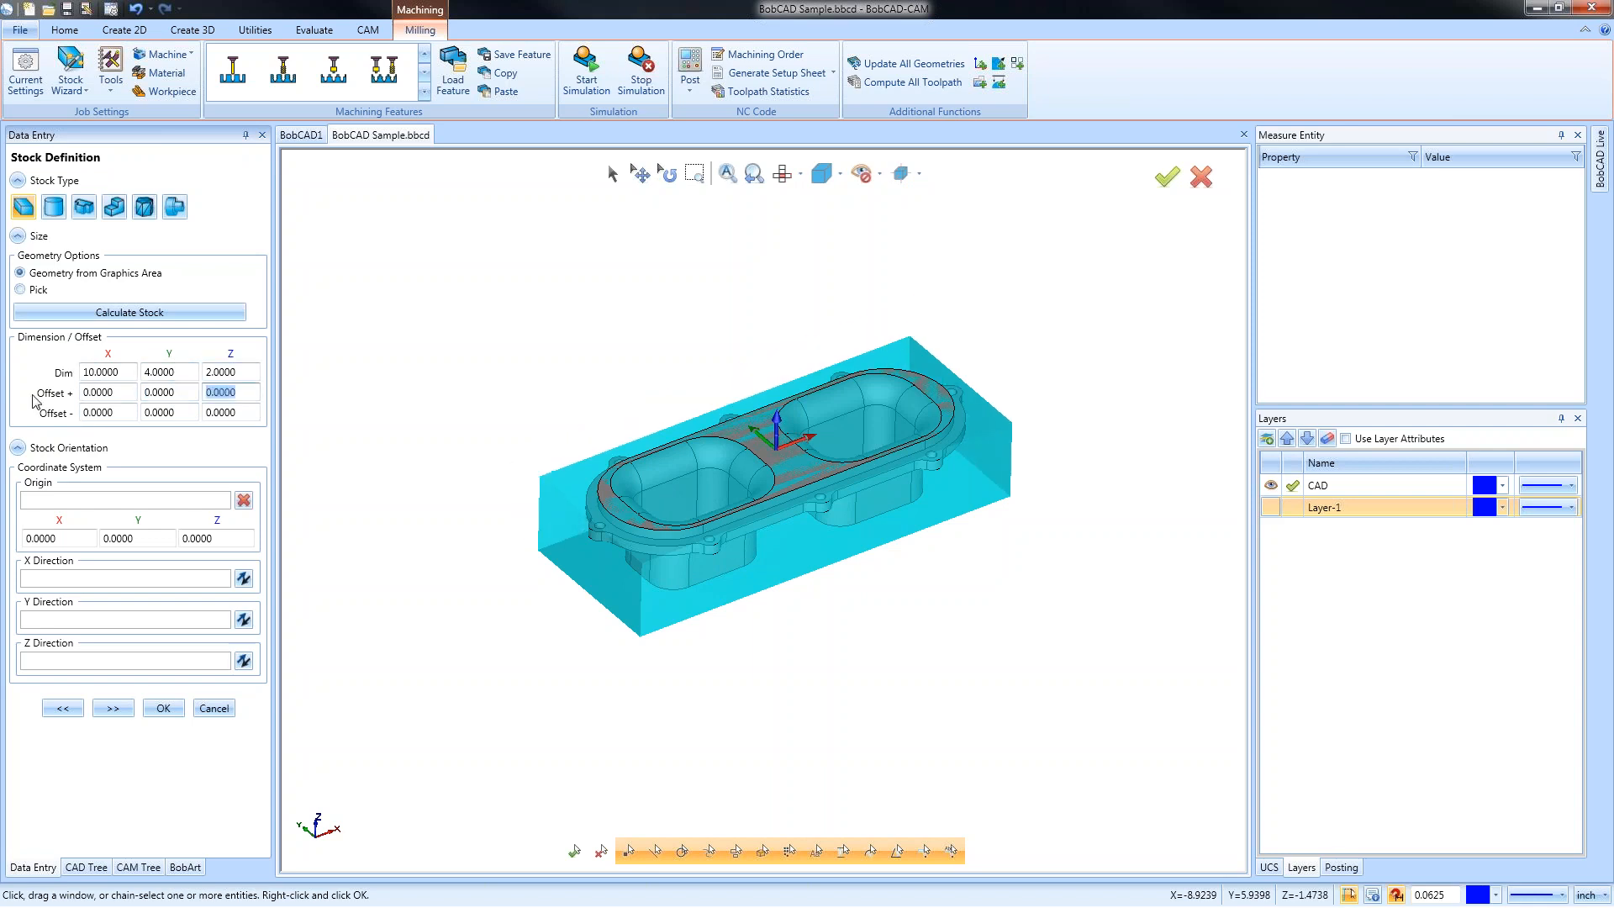
pyautogui.click(164, 710)
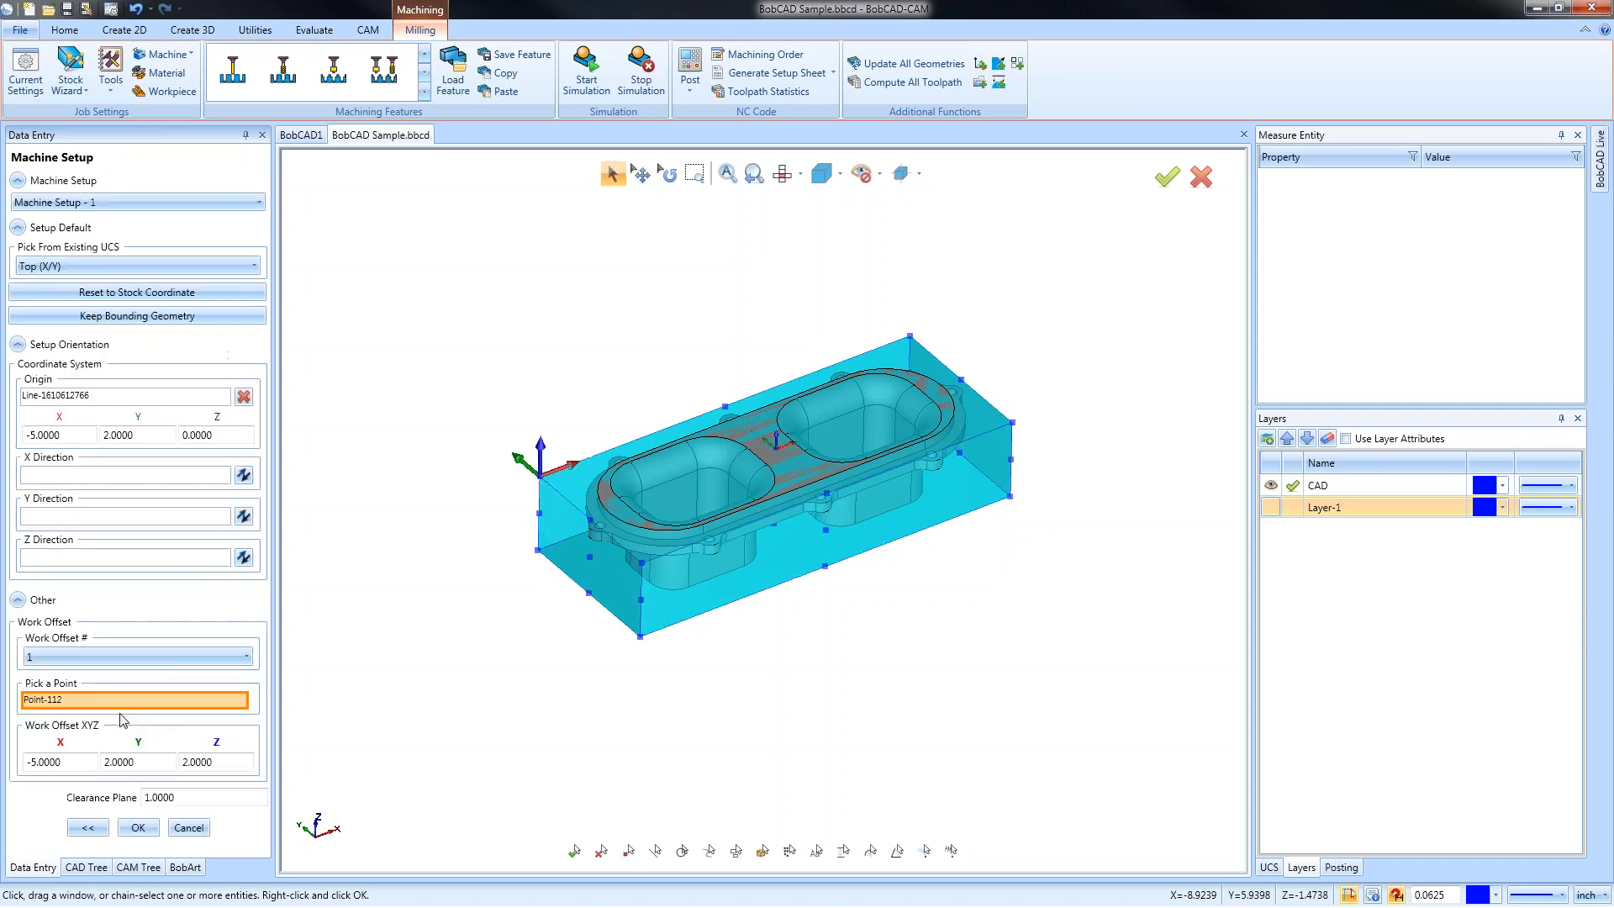
pyautogui.click(138, 828)
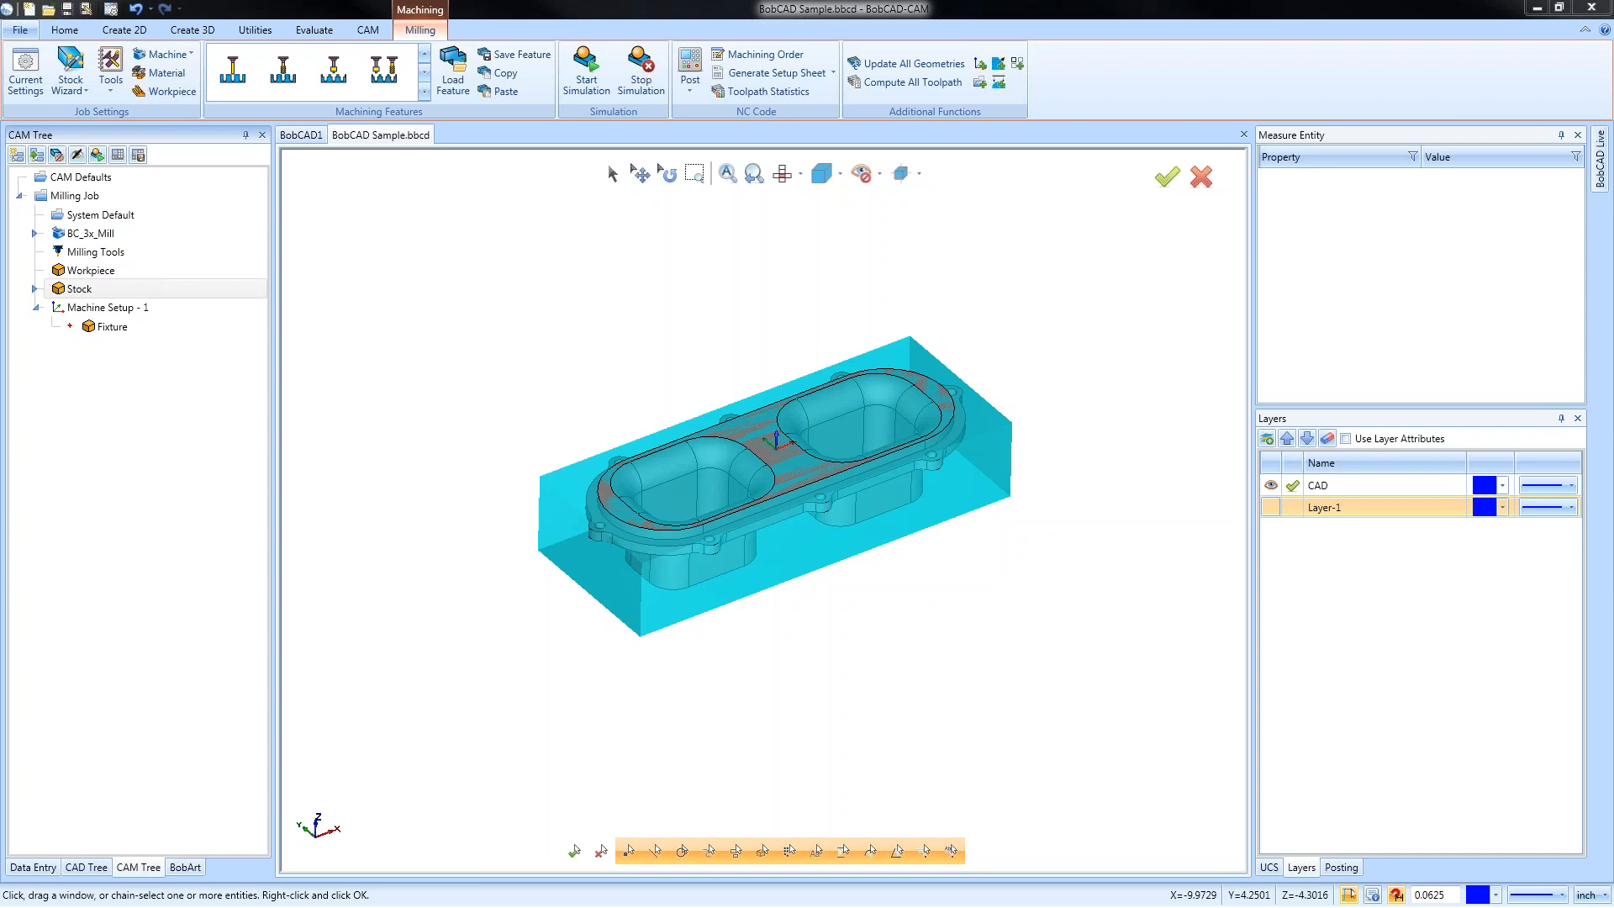
# Reopen the stock definition and set the positive and negative stock offsets in X and Y to 0.1
pyautogui.rightClick(89, 289)
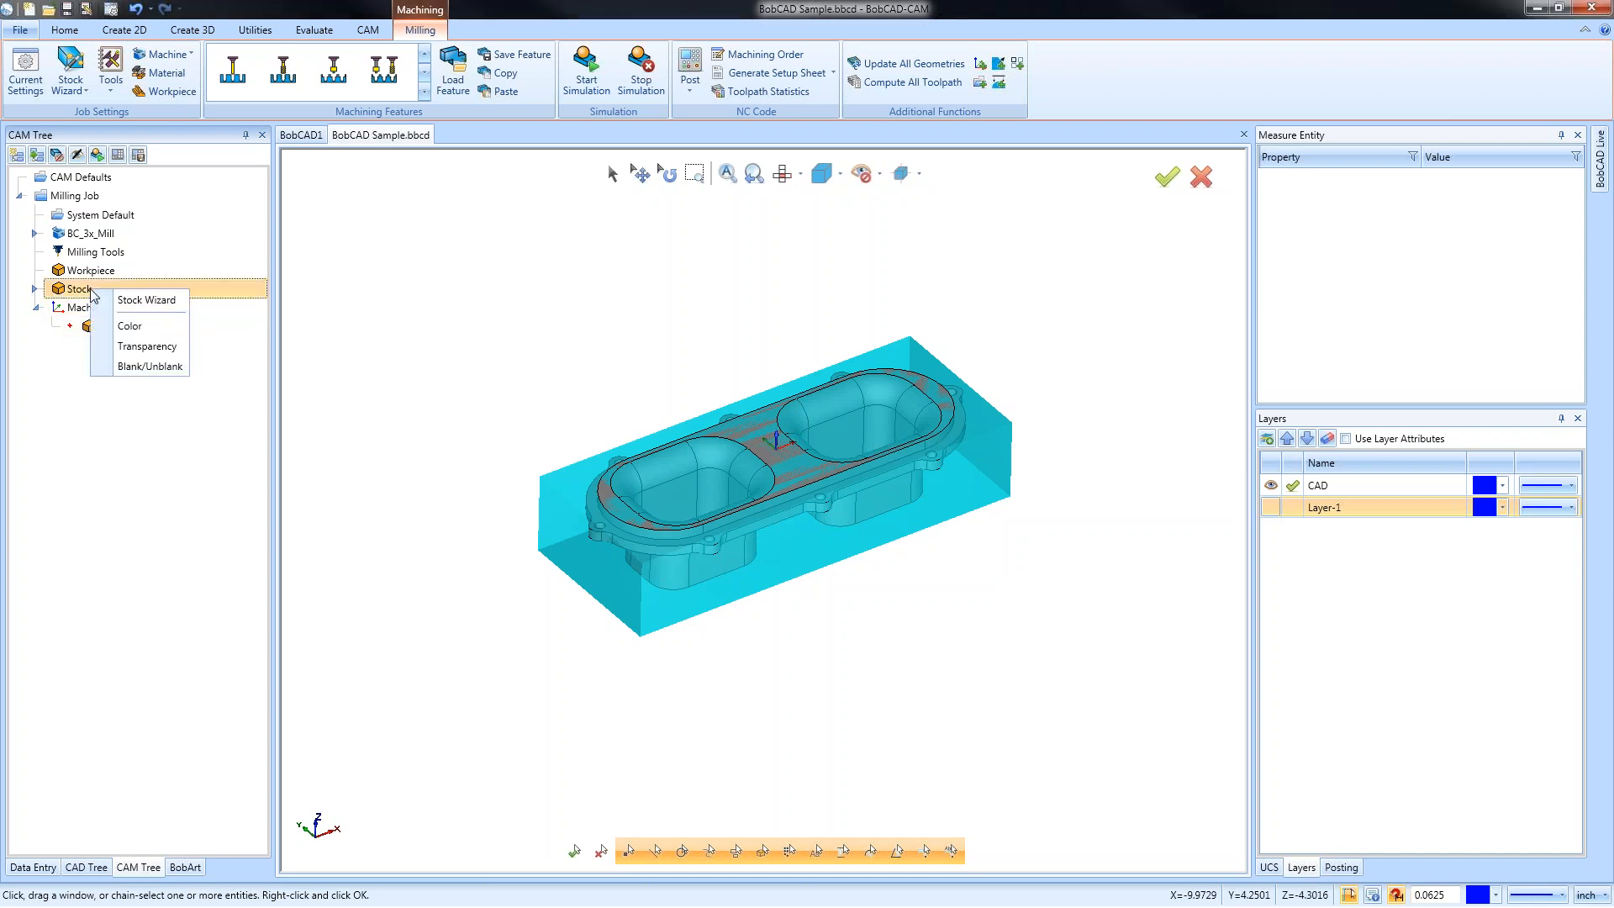
pyautogui.click(146, 300)
pyautogui.doubleClick(105, 392)
pyautogui.write('.1')
pyautogui.press('Tab')
pyautogui.write('.1')
pyautogui.press('Tab')
pyautogui.press('Tab')
pyautogui.press('BackSpace')
pyautogui.write('.1')
pyautogui.press('Tab')
pyautogui.write('.1')
pyautogui.press('Tab')
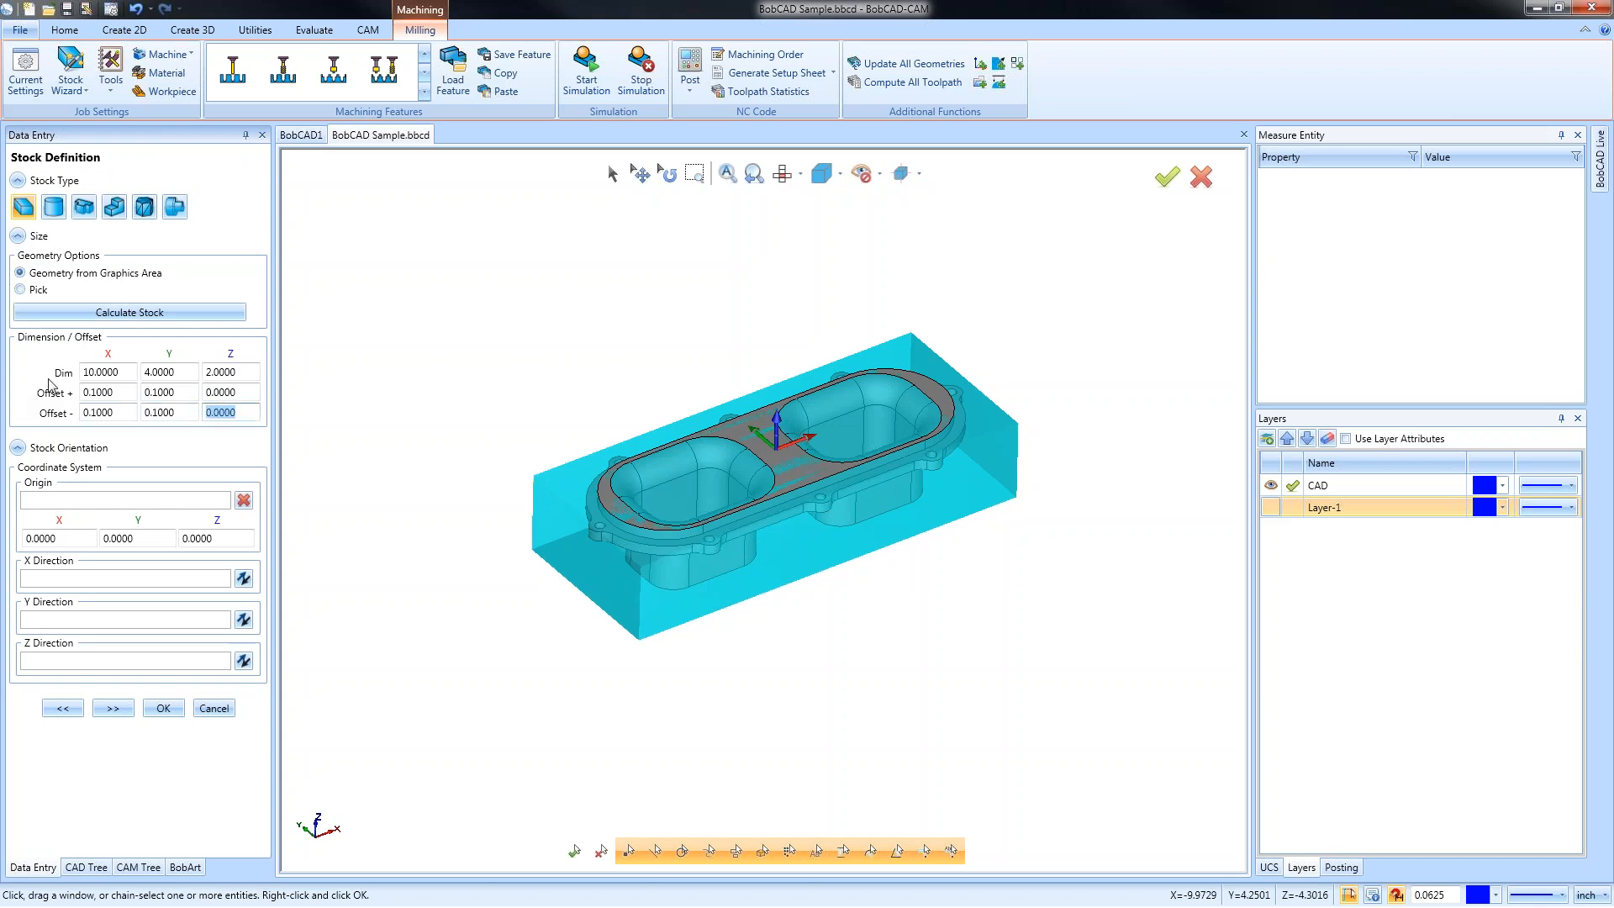
# Set the stock's positive and negative Z offsets to 0.1
pyautogui.doubleClick(225, 392)
pyautogui.write('.1')
pyautogui.press('Tab')
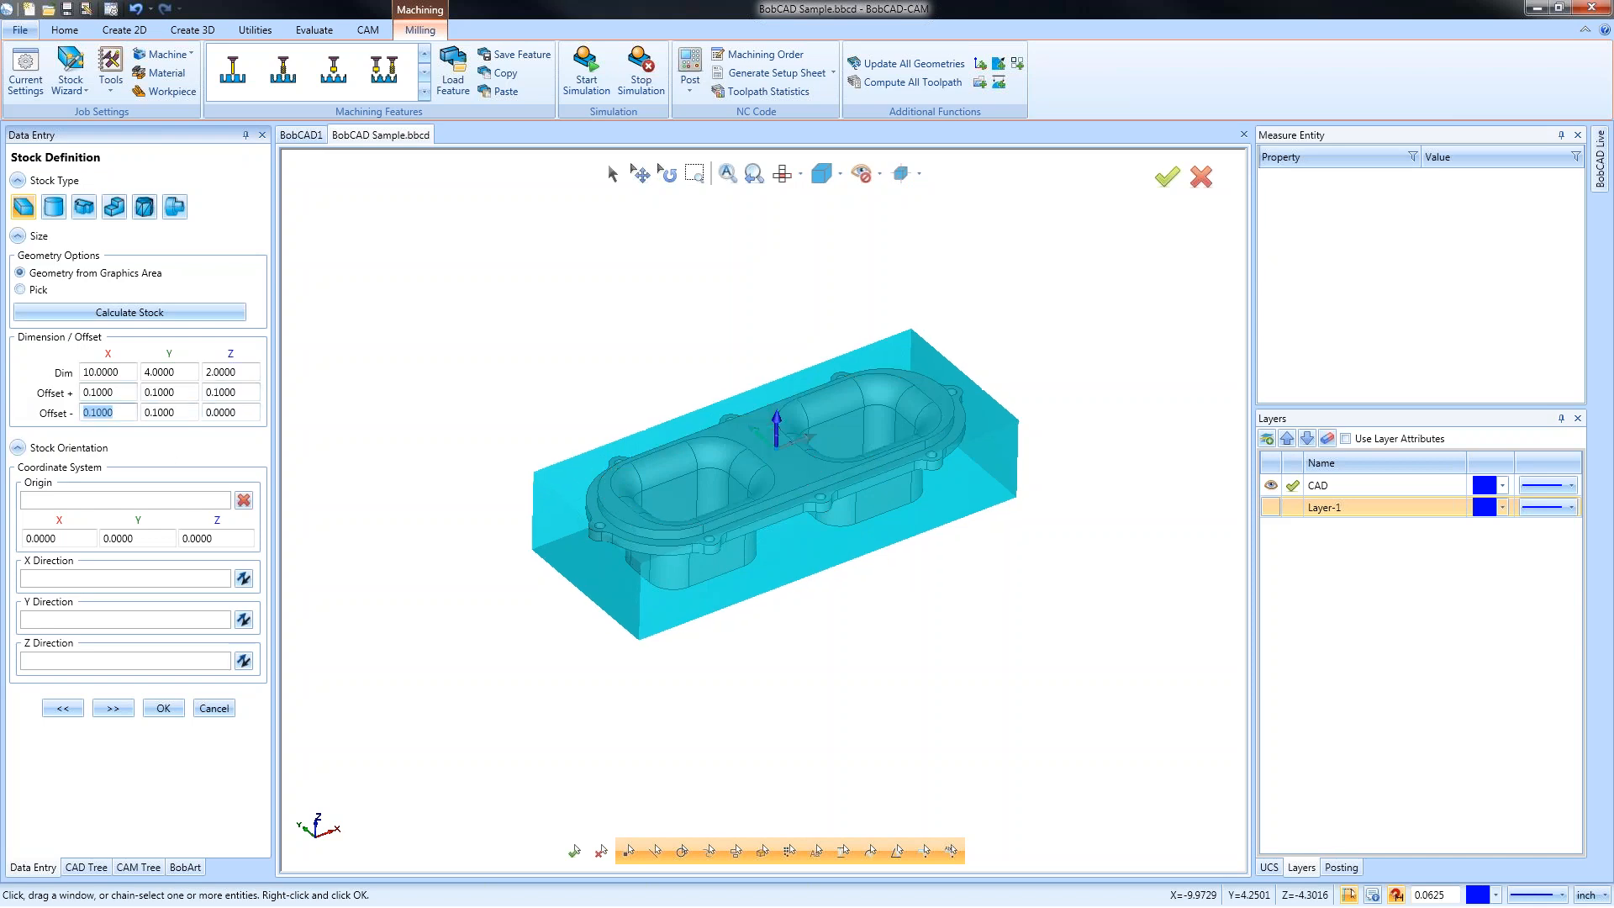
pyautogui.press('Tab')
pyautogui.press('Tab')
pyautogui.write('.1')
pyautogui.press('Tab')
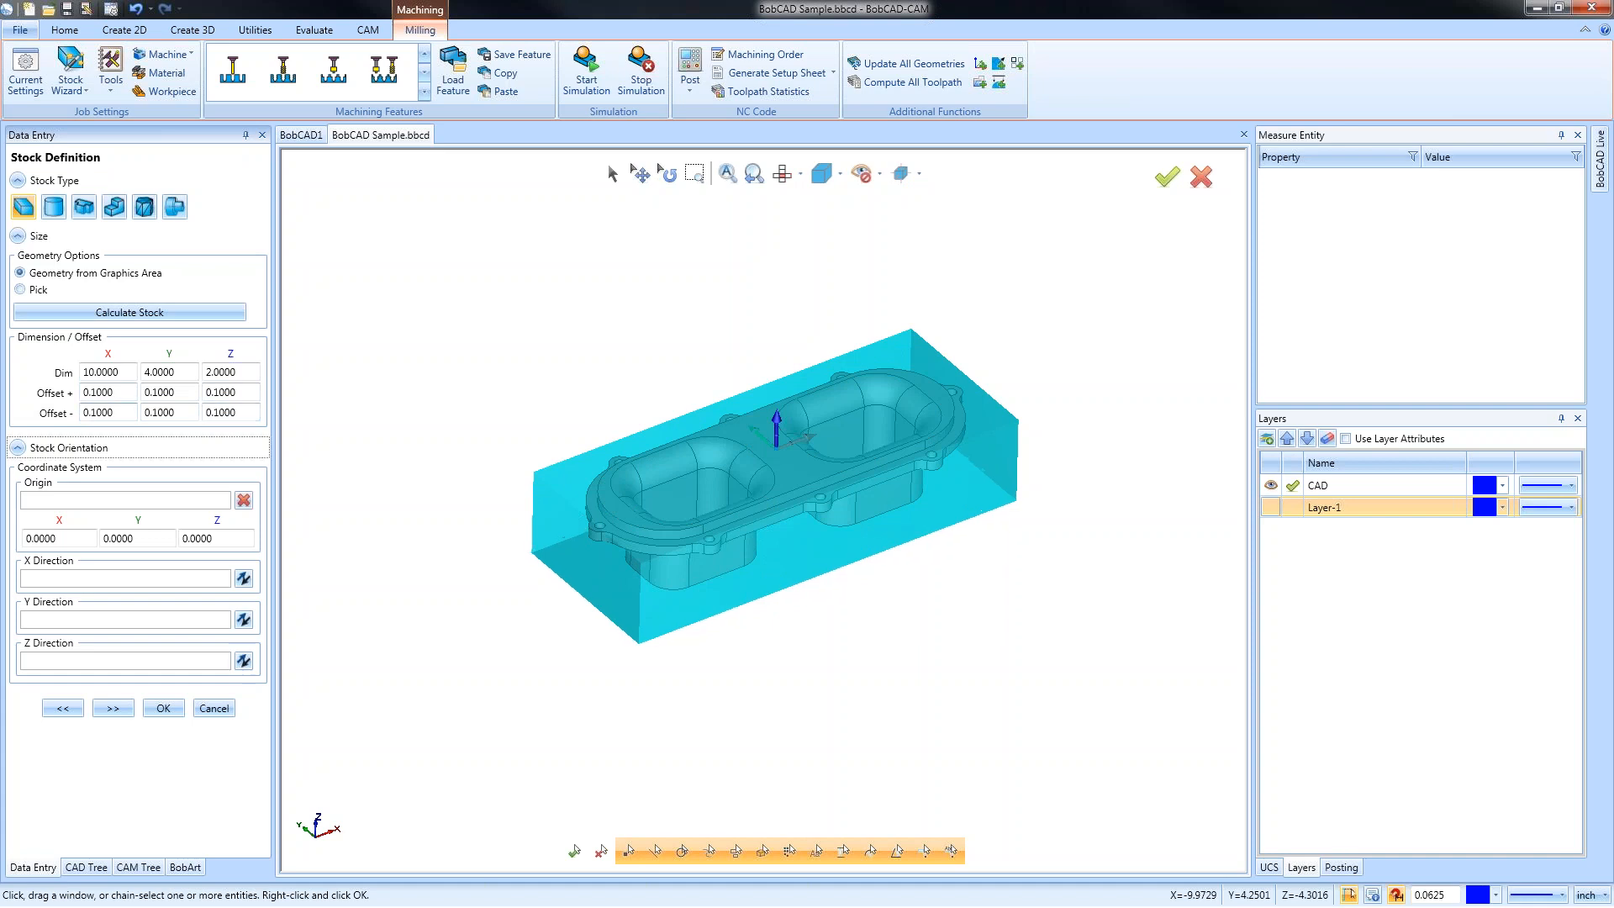
# Reset the stock's positive and negative X, Y and Z offsets to 0 and accept the stock definition
pyautogui.doubleClick(110, 392)
pyautogui.write('0')
pyautogui.press('Tab')
pyautogui.write('0')
pyautogui.press('Tab')
pyautogui.write('0')
pyautogui.press('Tab')
pyautogui.write('0')
pyautogui.press('Tab')
pyautogui.write('0')
pyautogui.press('Tab')
pyautogui.write('0')
pyautogui.press('Tab')
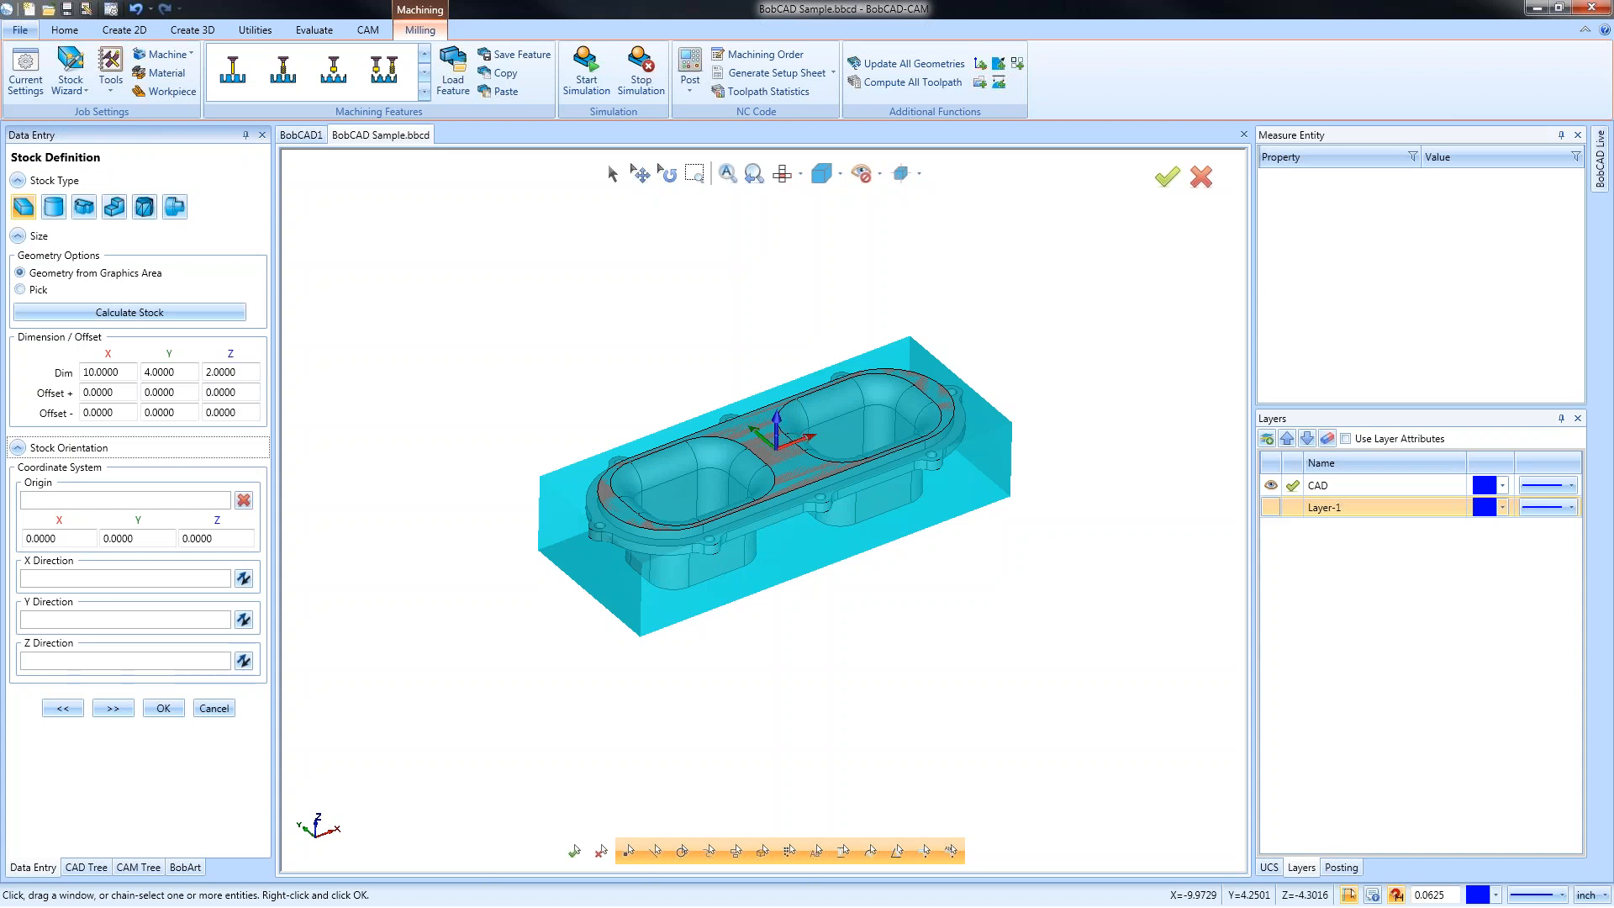
pyautogui.click(163, 710)
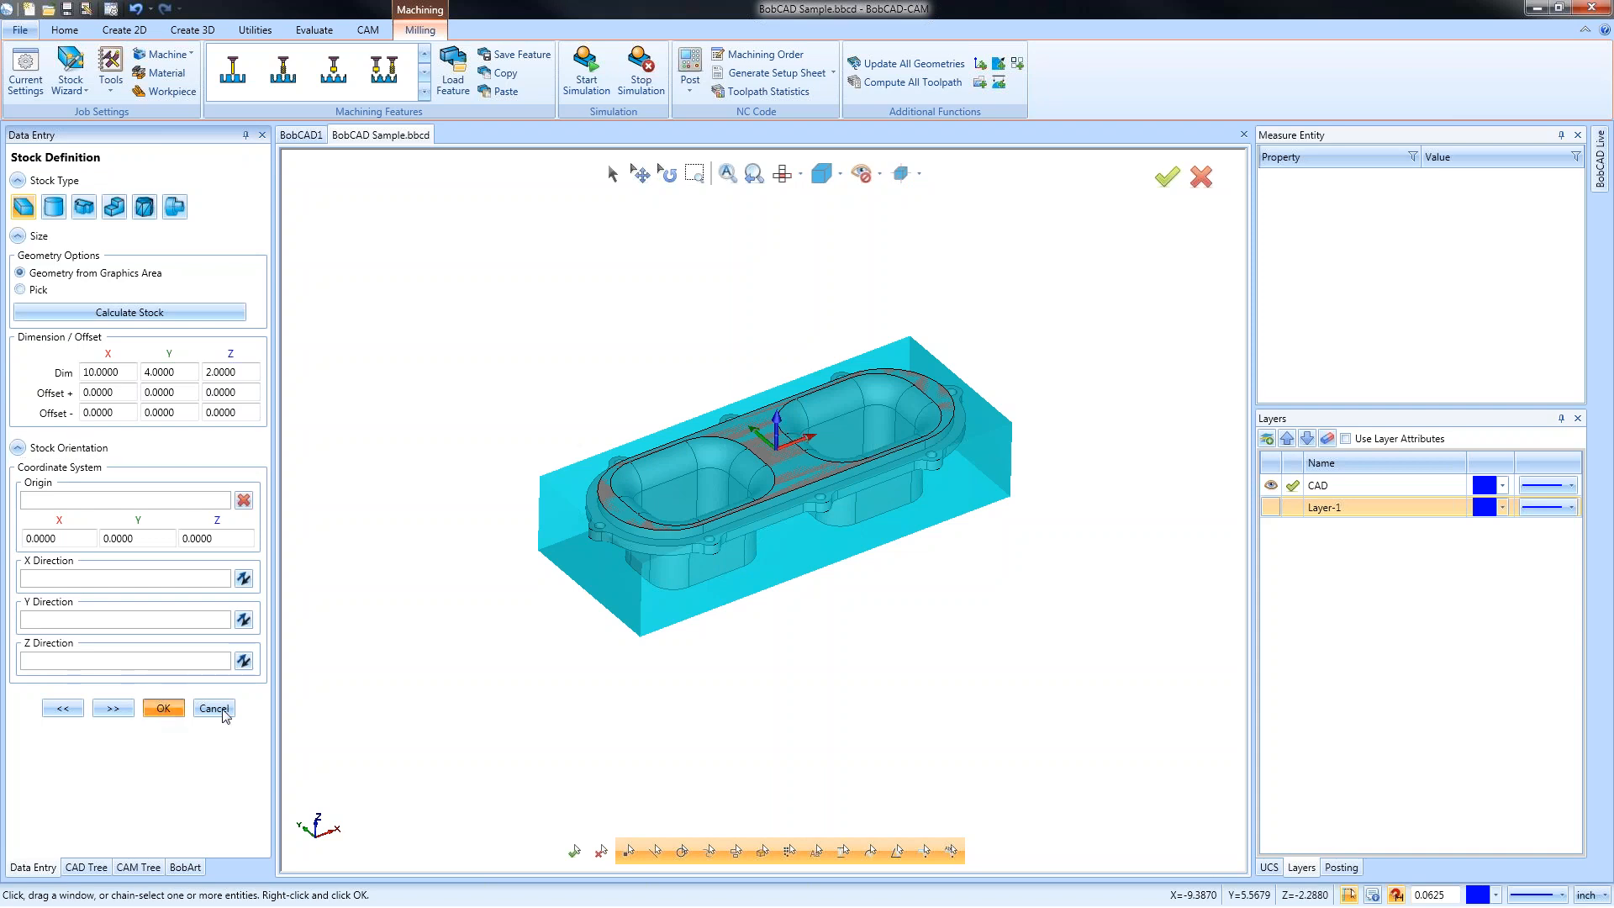
# Add a new UCS with the Snap Point option, placing its origin at the part's X-negative end
pyautogui.click(1270, 866)
pyautogui.rightClick(1325, 567)
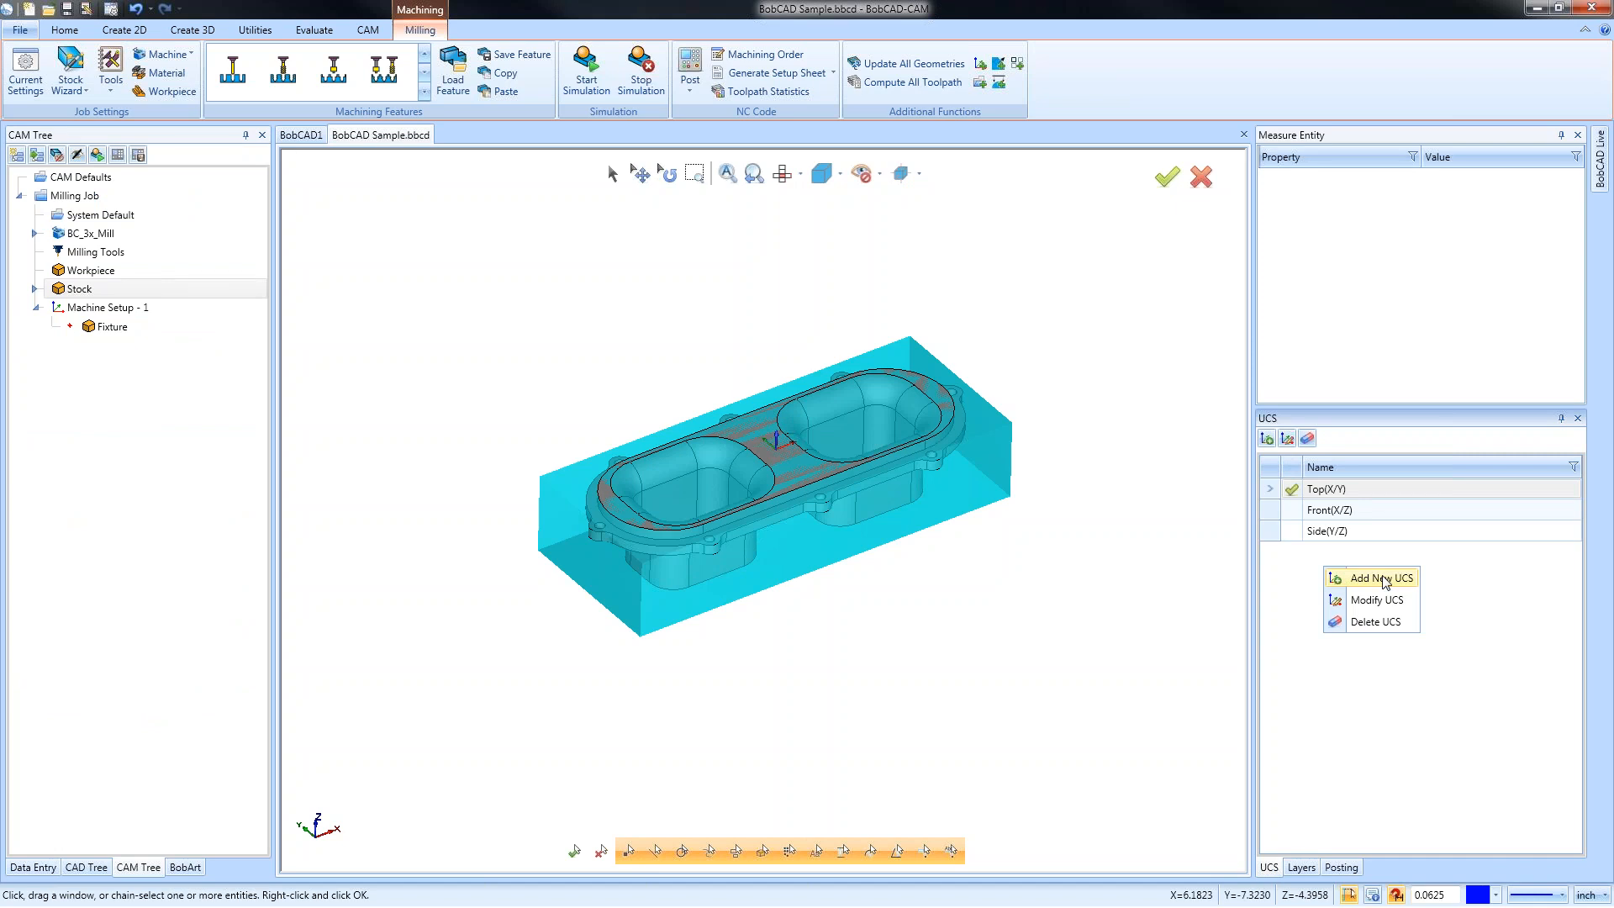
pyautogui.click(1383, 579)
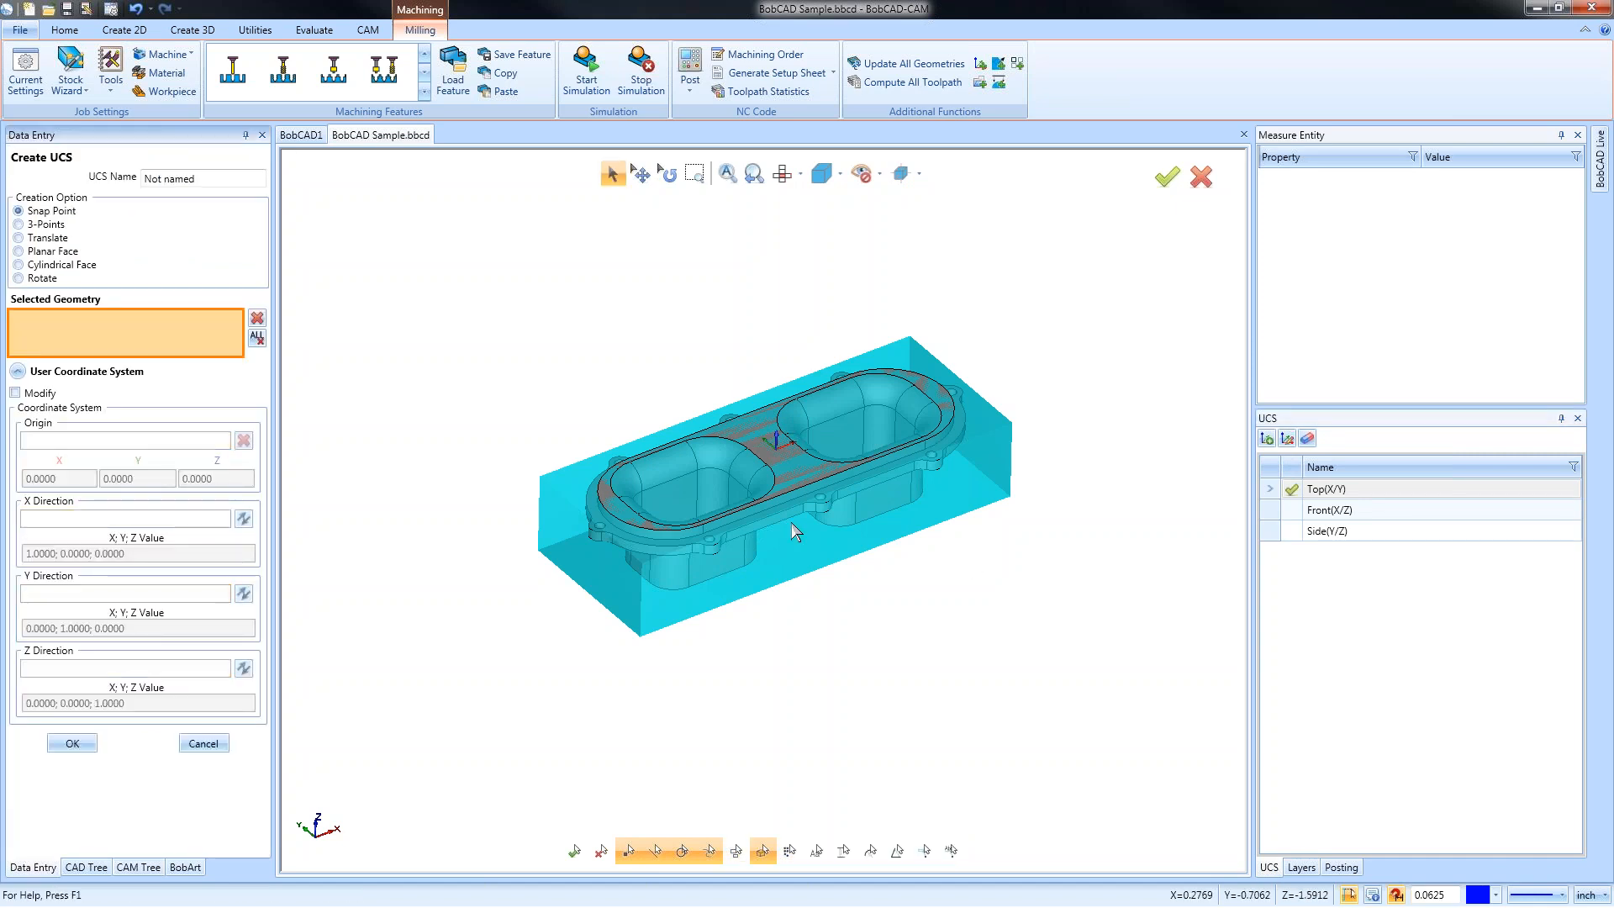
pyautogui.click(602, 533)
pyautogui.click(73, 744)
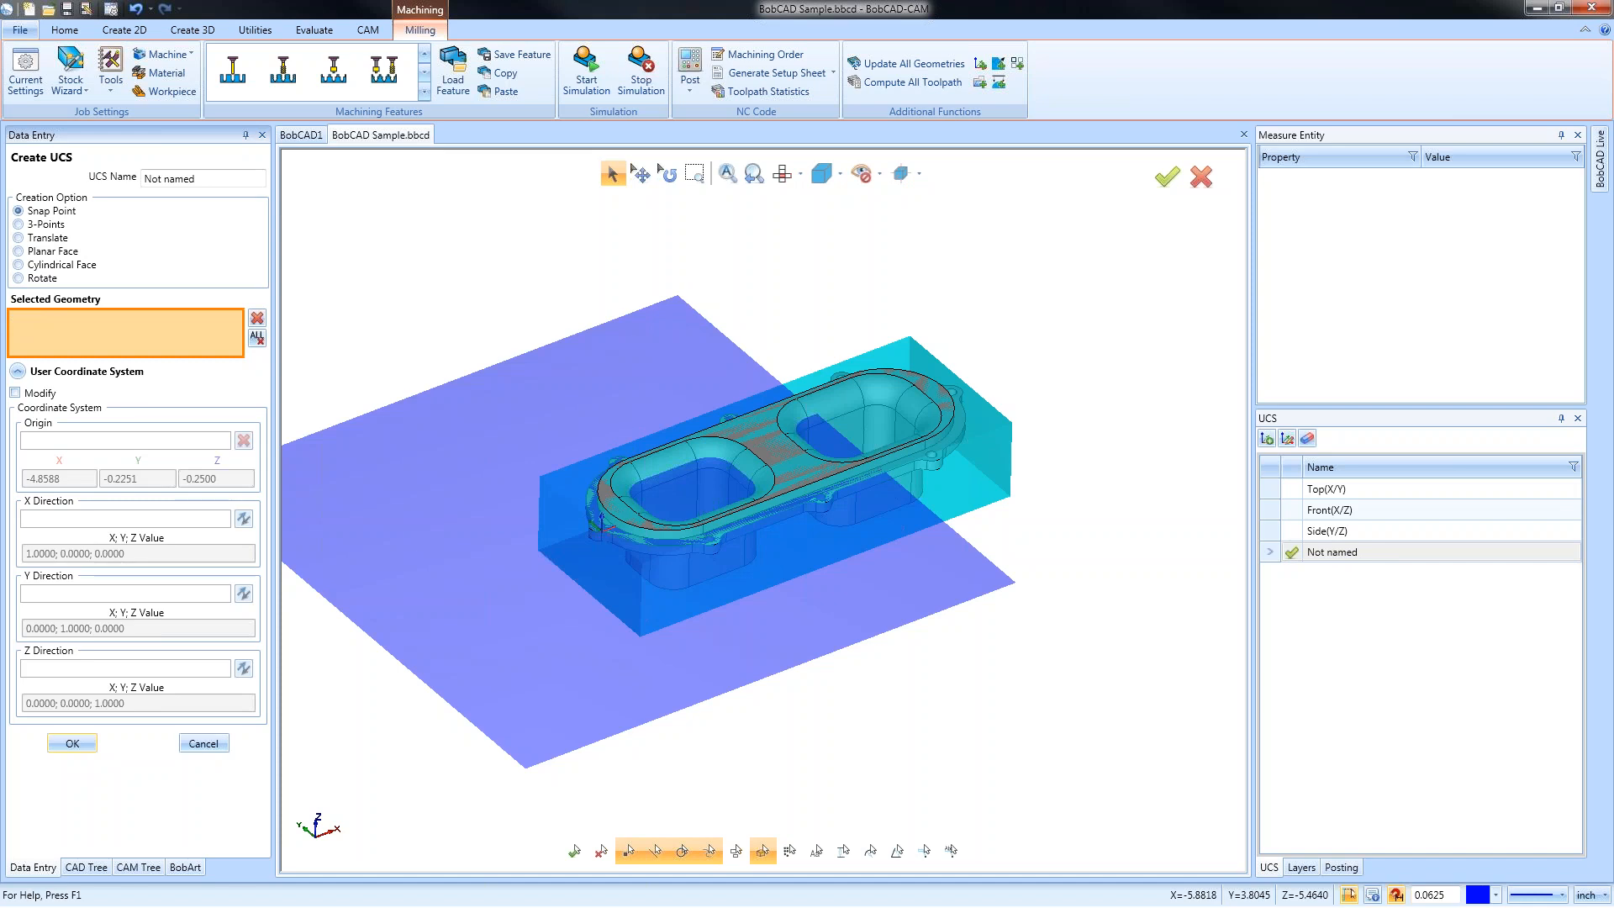
# Add a second UCS with the Translate option, offset 2.0000 in Y from the snap-point UCS
pyautogui.click(1328, 562)
pyautogui.rightClick(1328, 562)
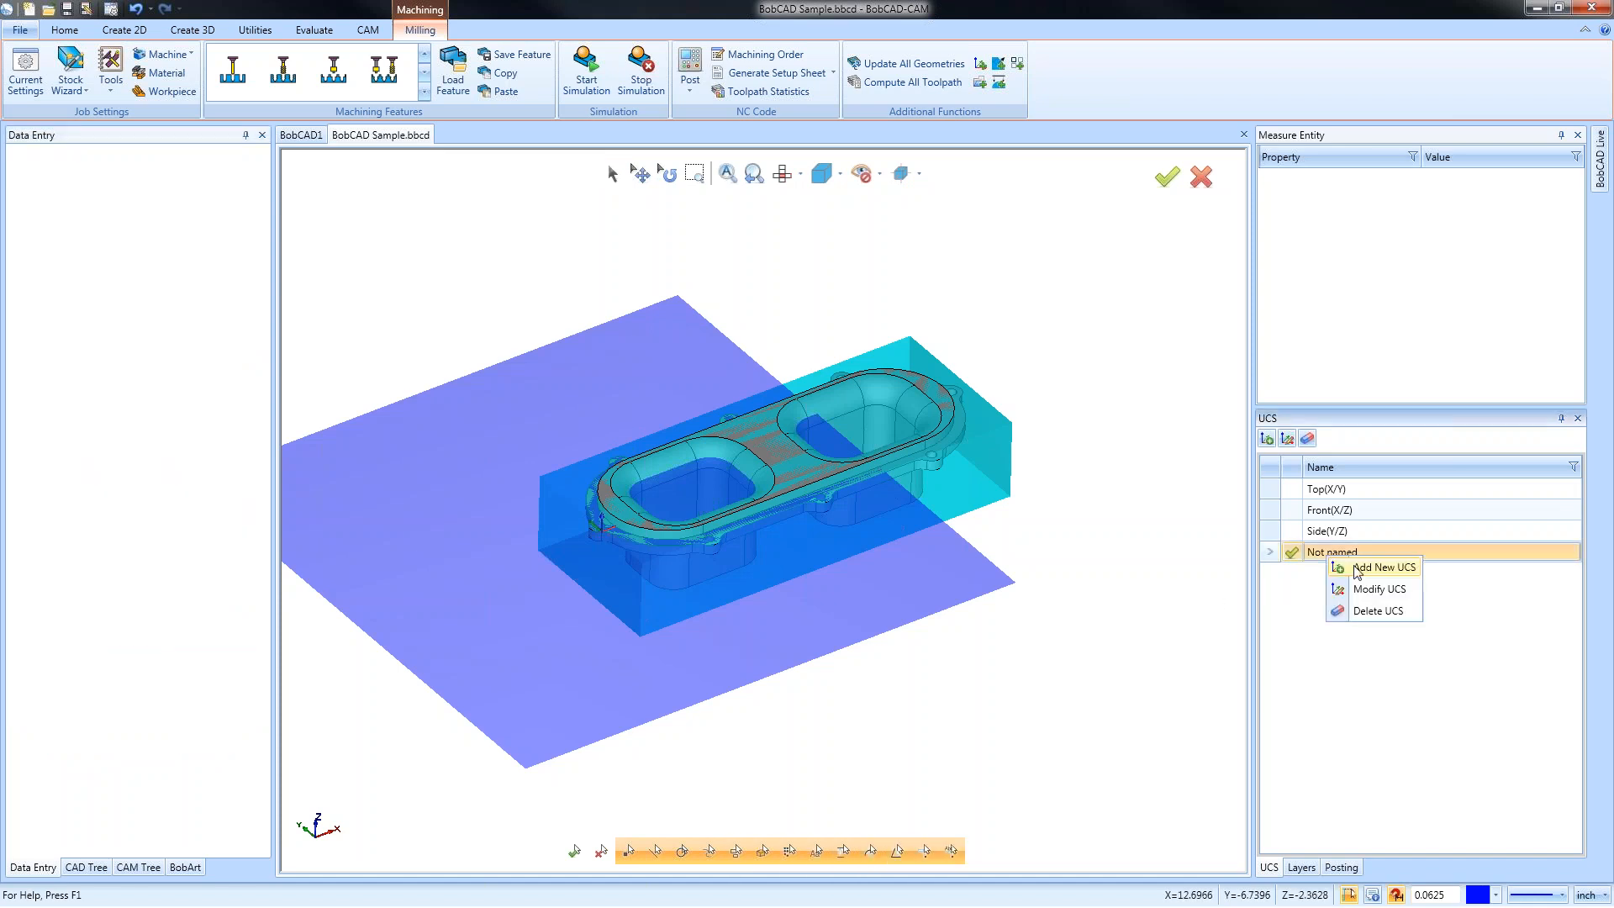
pyautogui.click(1357, 568)
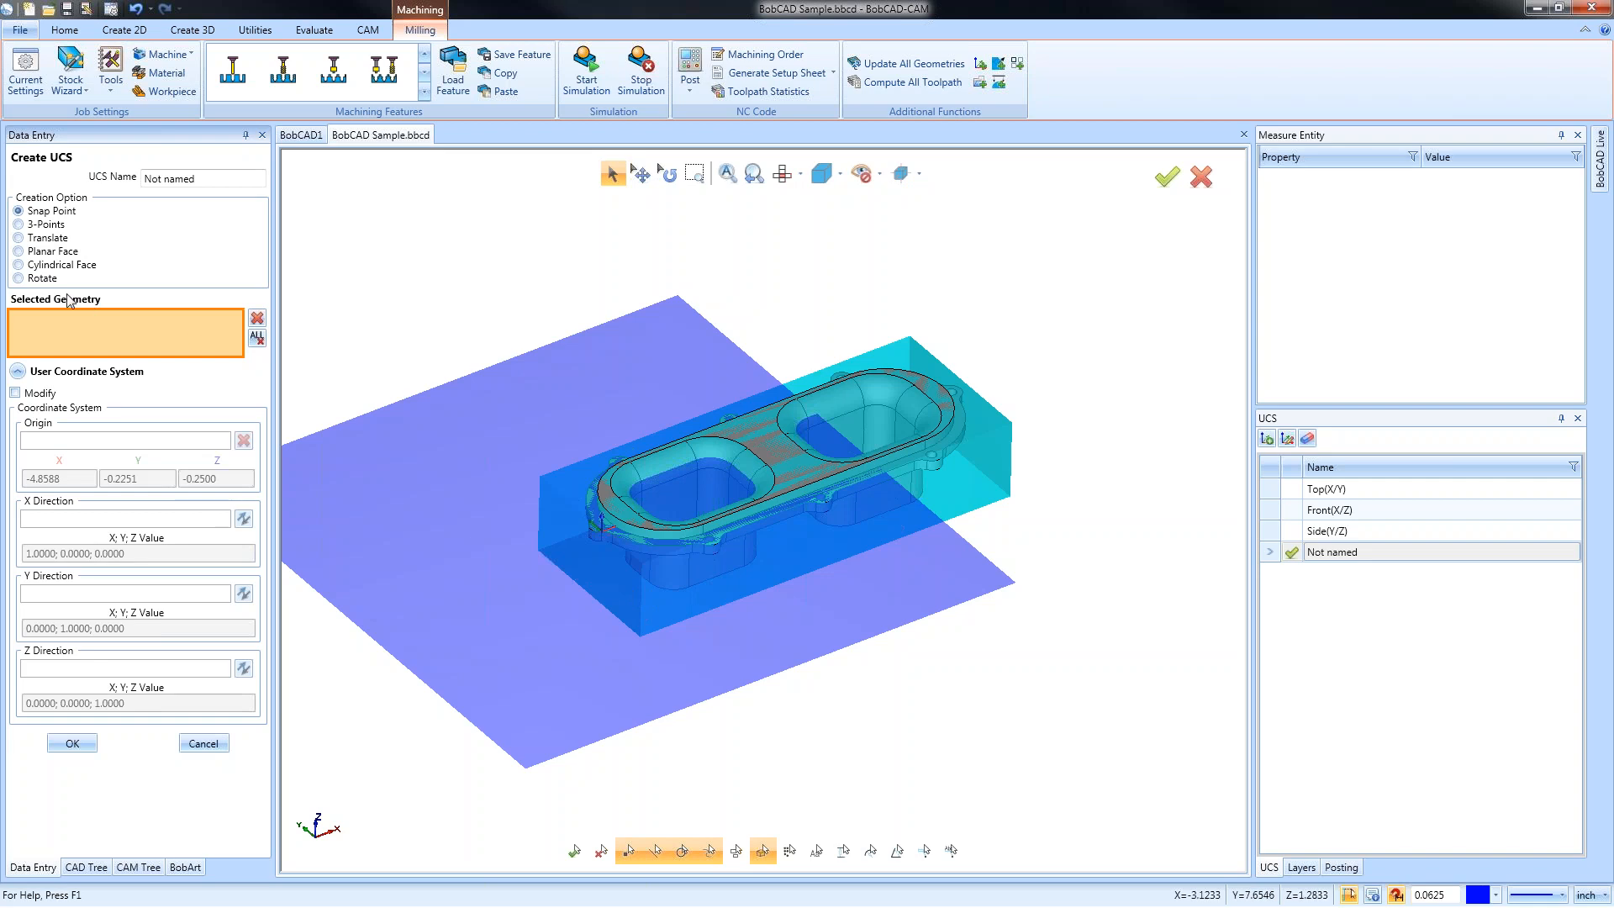
pyautogui.click(22, 239)
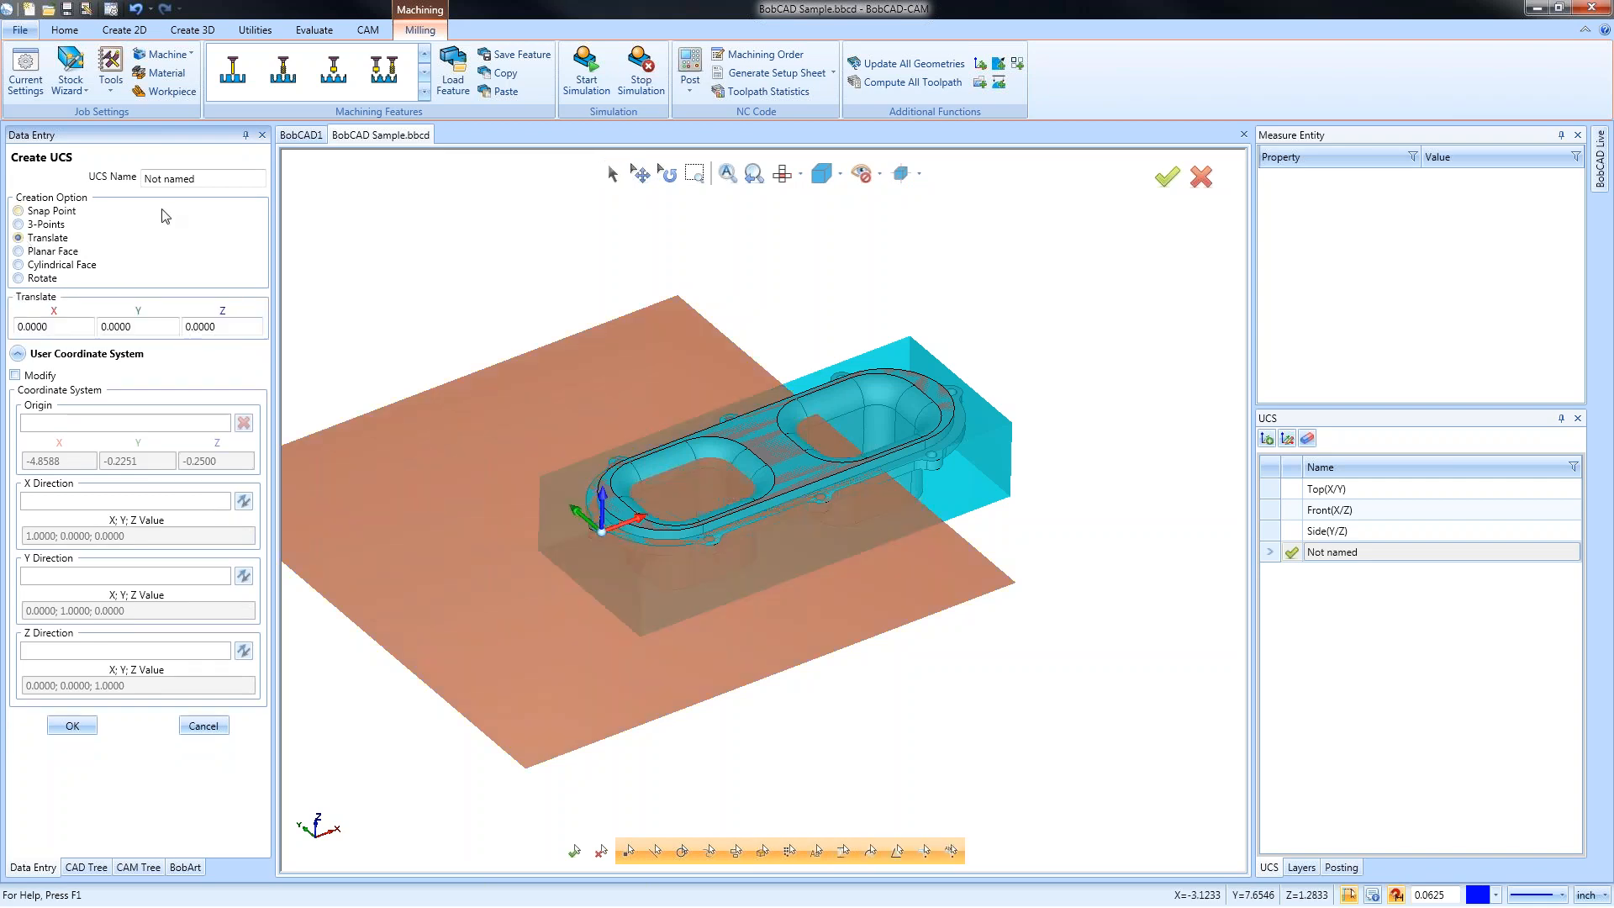
pyautogui.doubleClick(122, 326)
pyautogui.write('2')
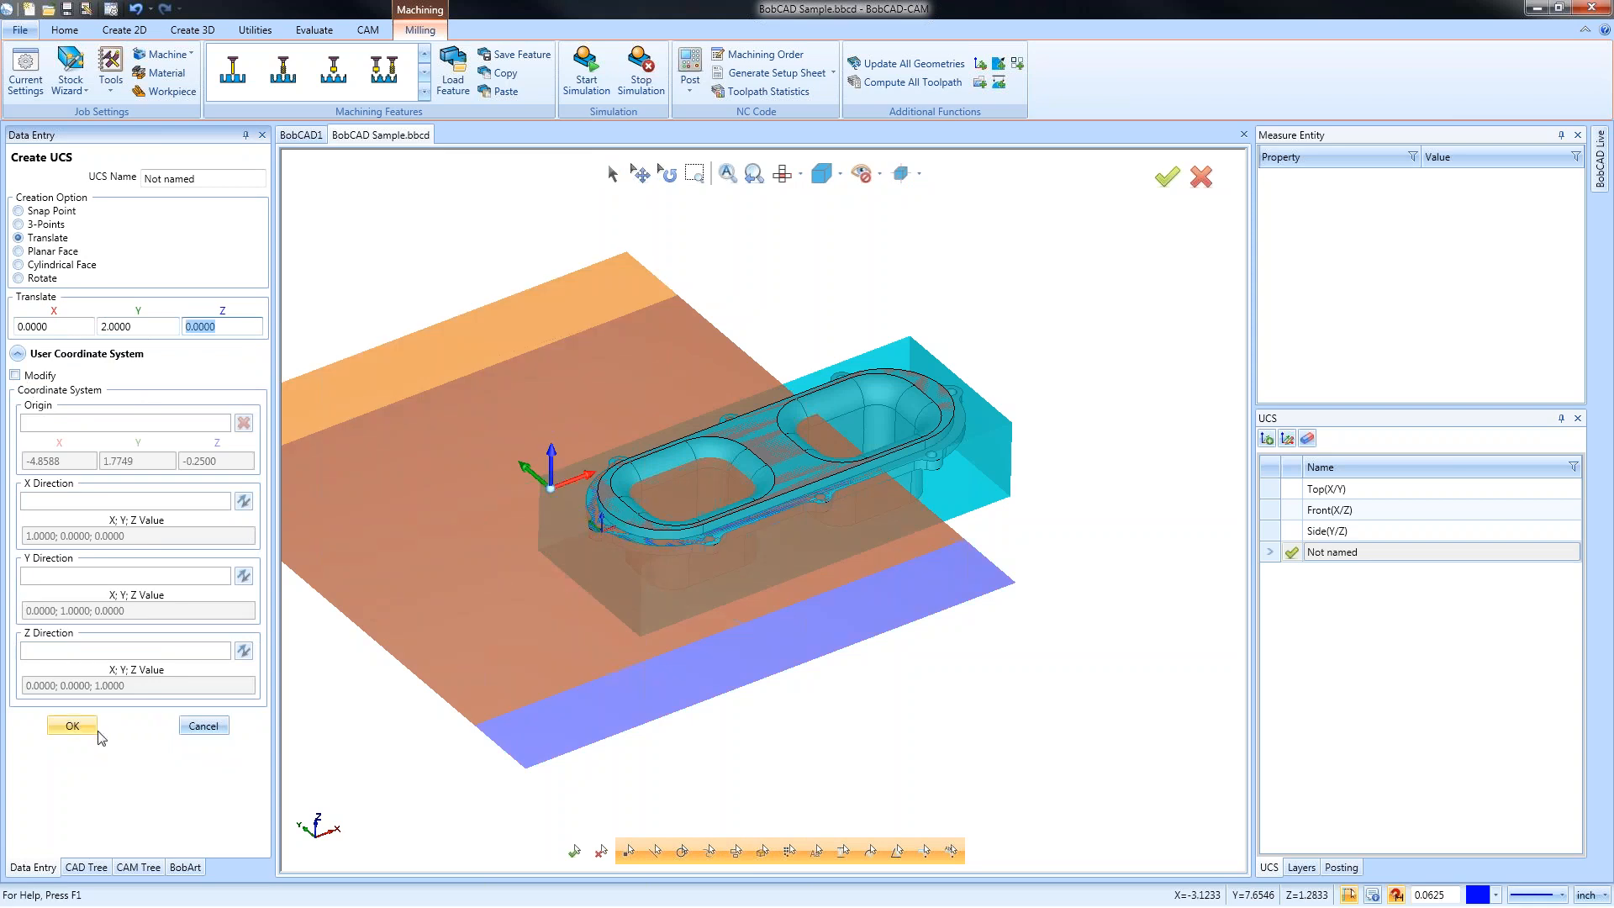
pyautogui.click(72, 725)
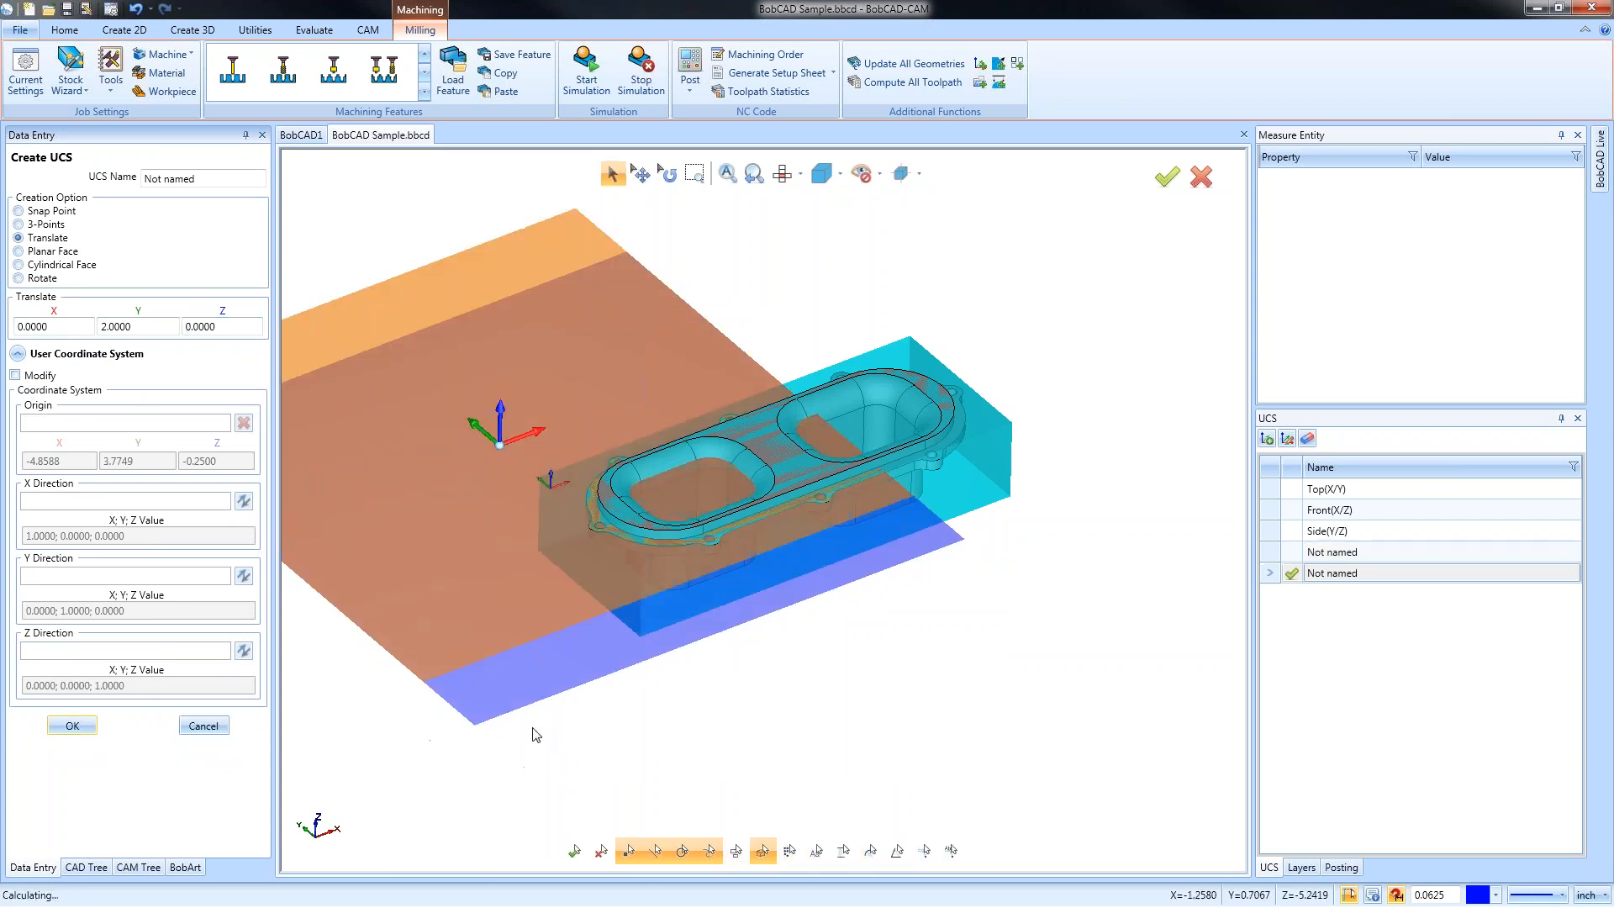
pyautogui.click(203, 725)
# Activate each of the two unnamed UCS entries in turn, delete both, and make Top(X/Y) active again
pyautogui.doubleClick(1340, 557)
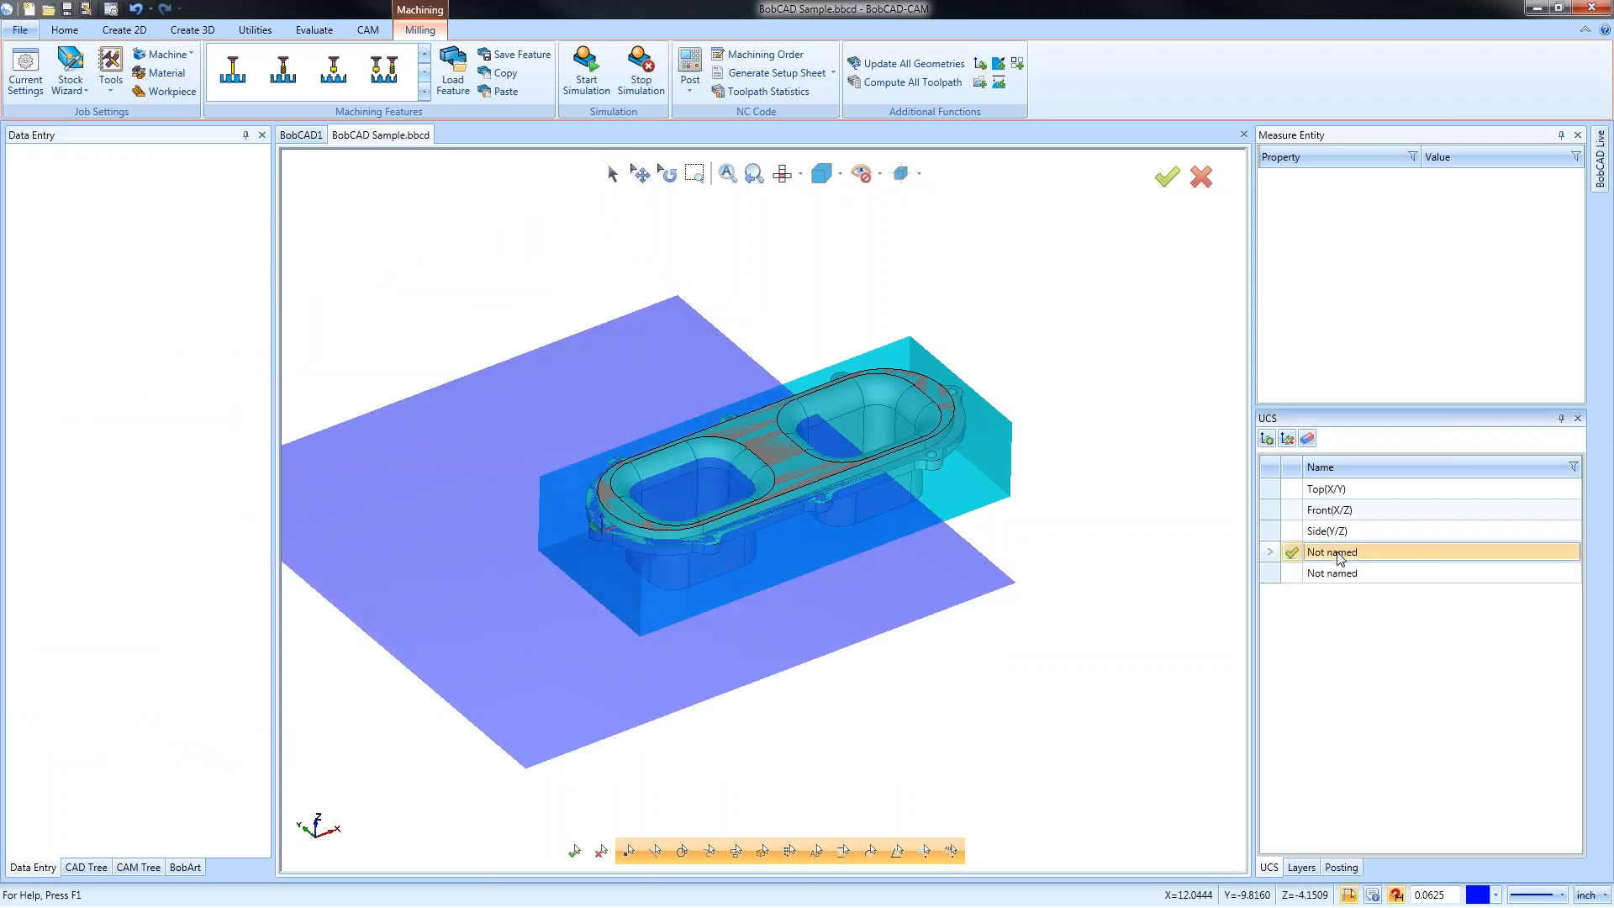
pyautogui.doubleClick(1331, 576)
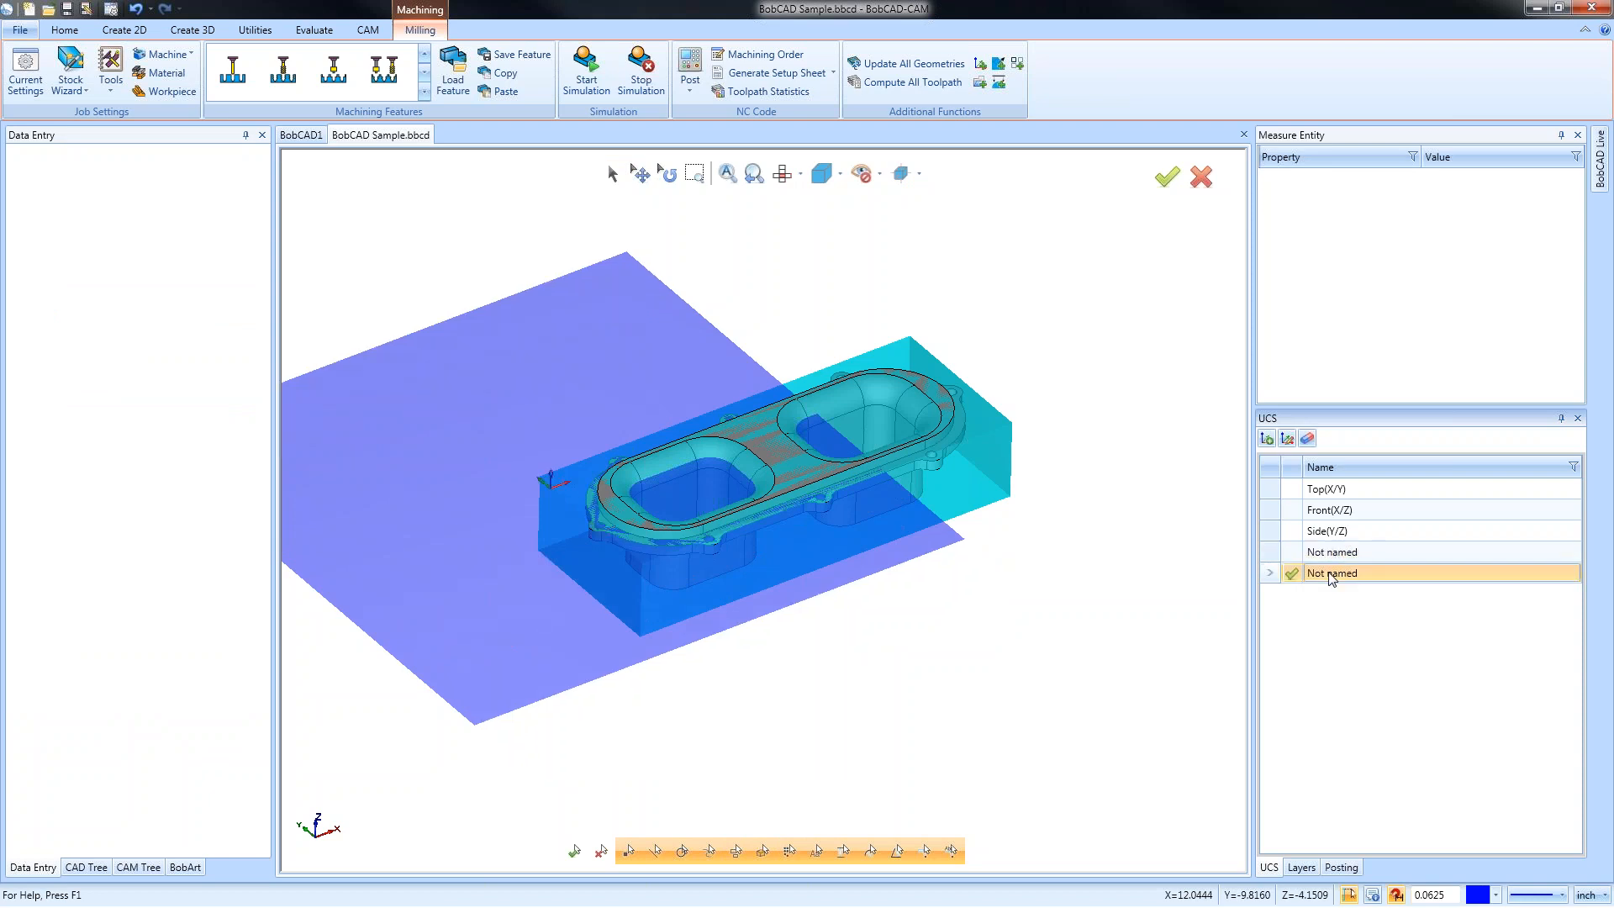
pyautogui.rightClick(1334, 578)
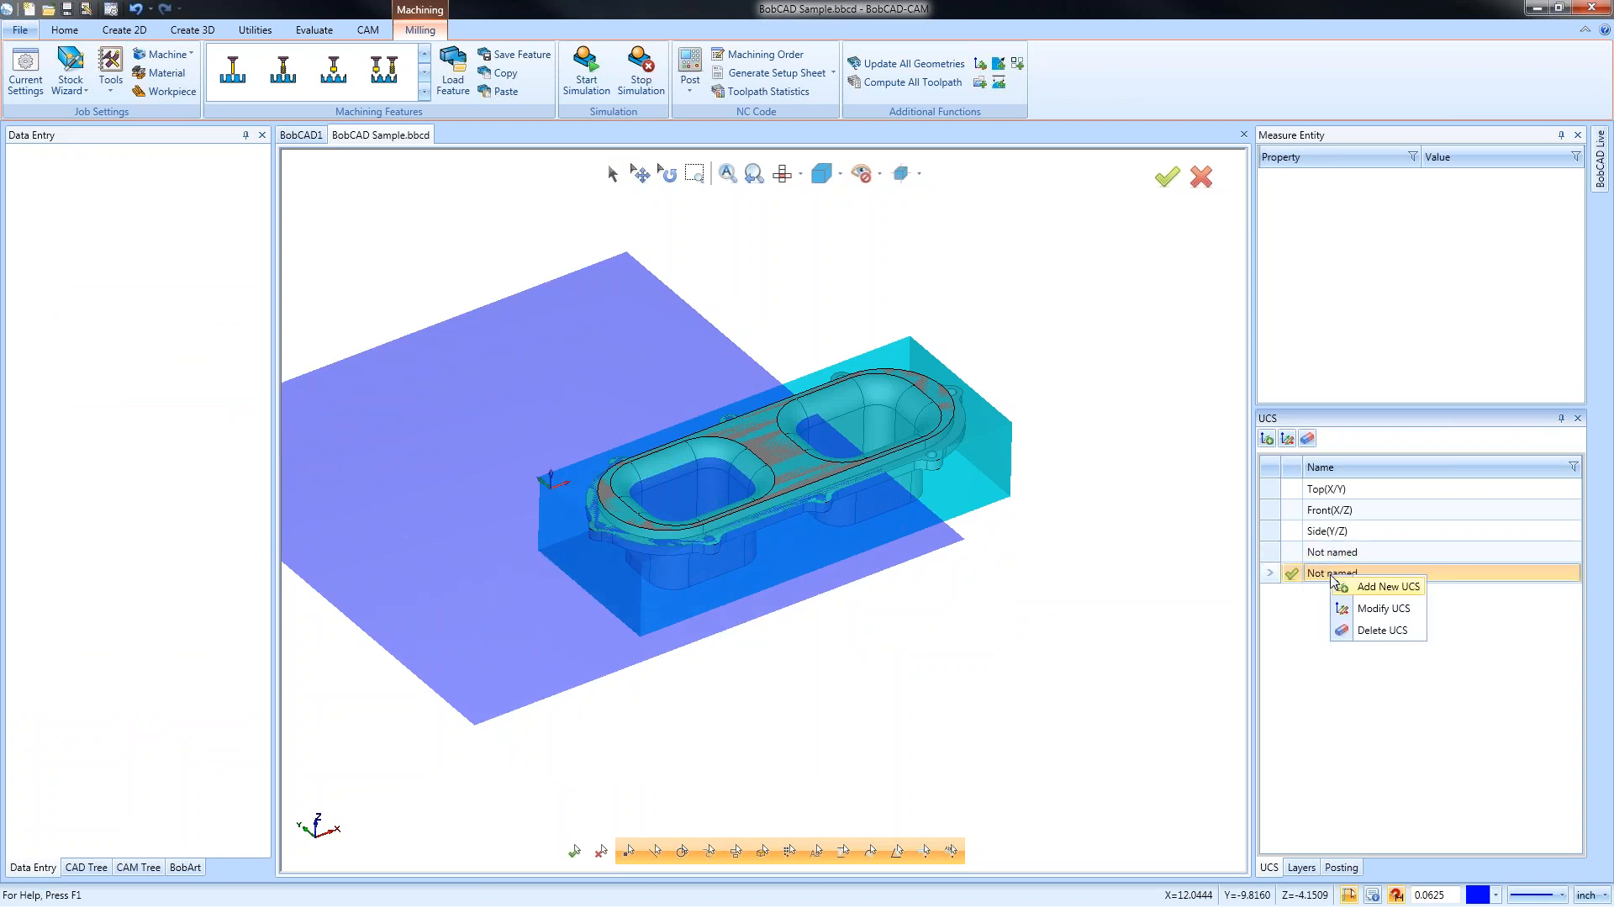
pyautogui.click(1366, 627)
pyautogui.press('Return')
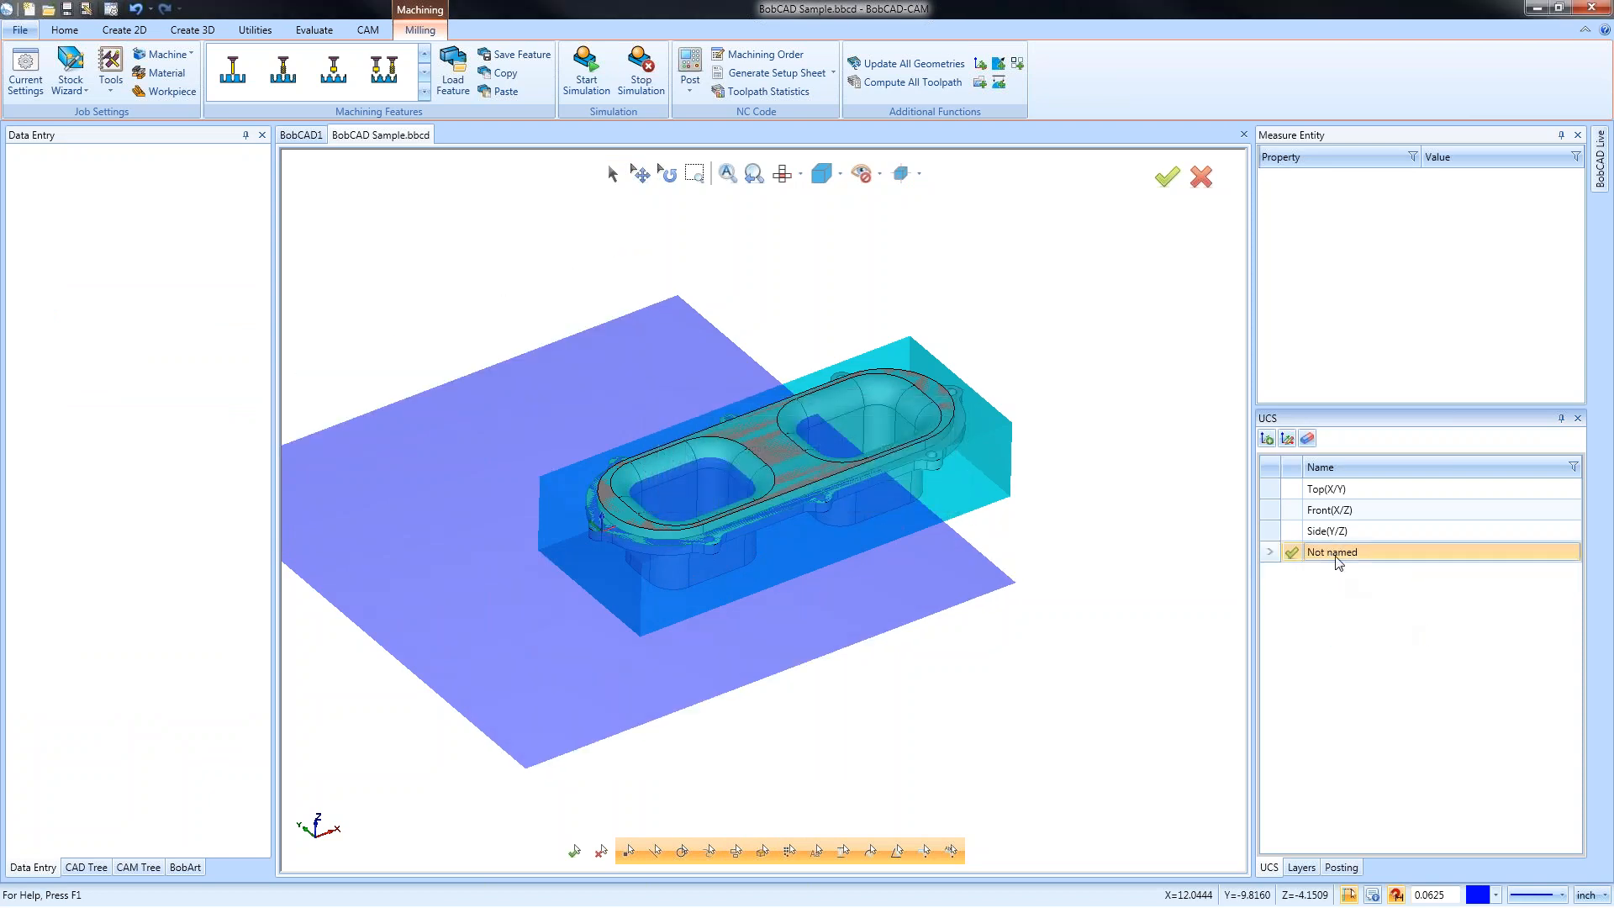
pyautogui.rightClick(1339, 555)
pyautogui.click(1385, 607)
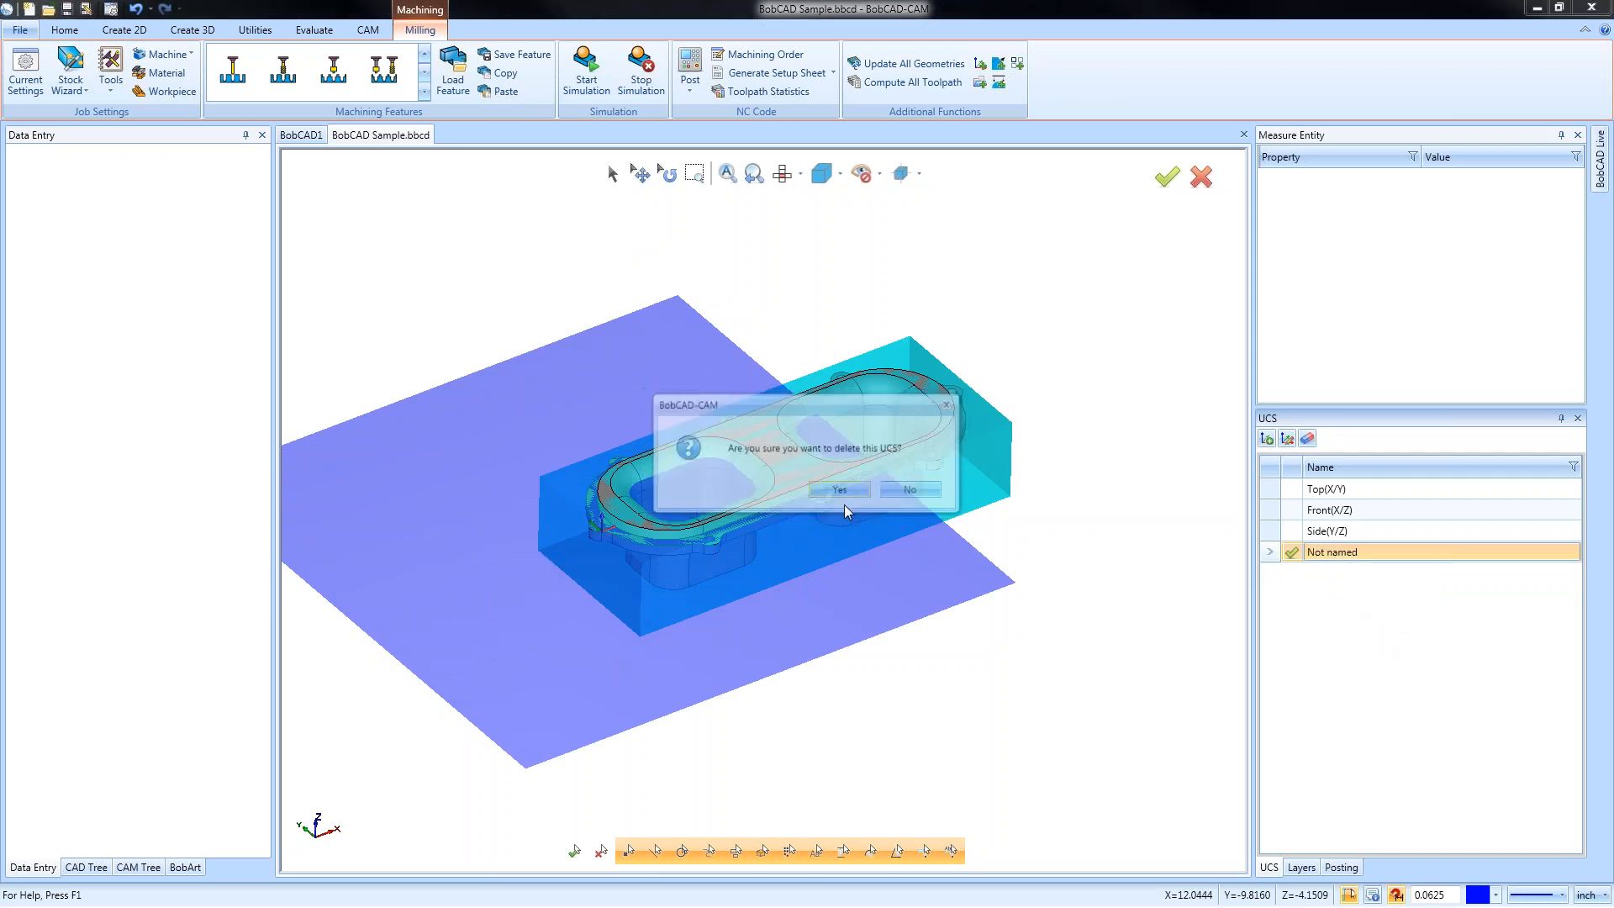
pyautogui.click(839, 498)
pyautogui.doubleClick(1326, 488)
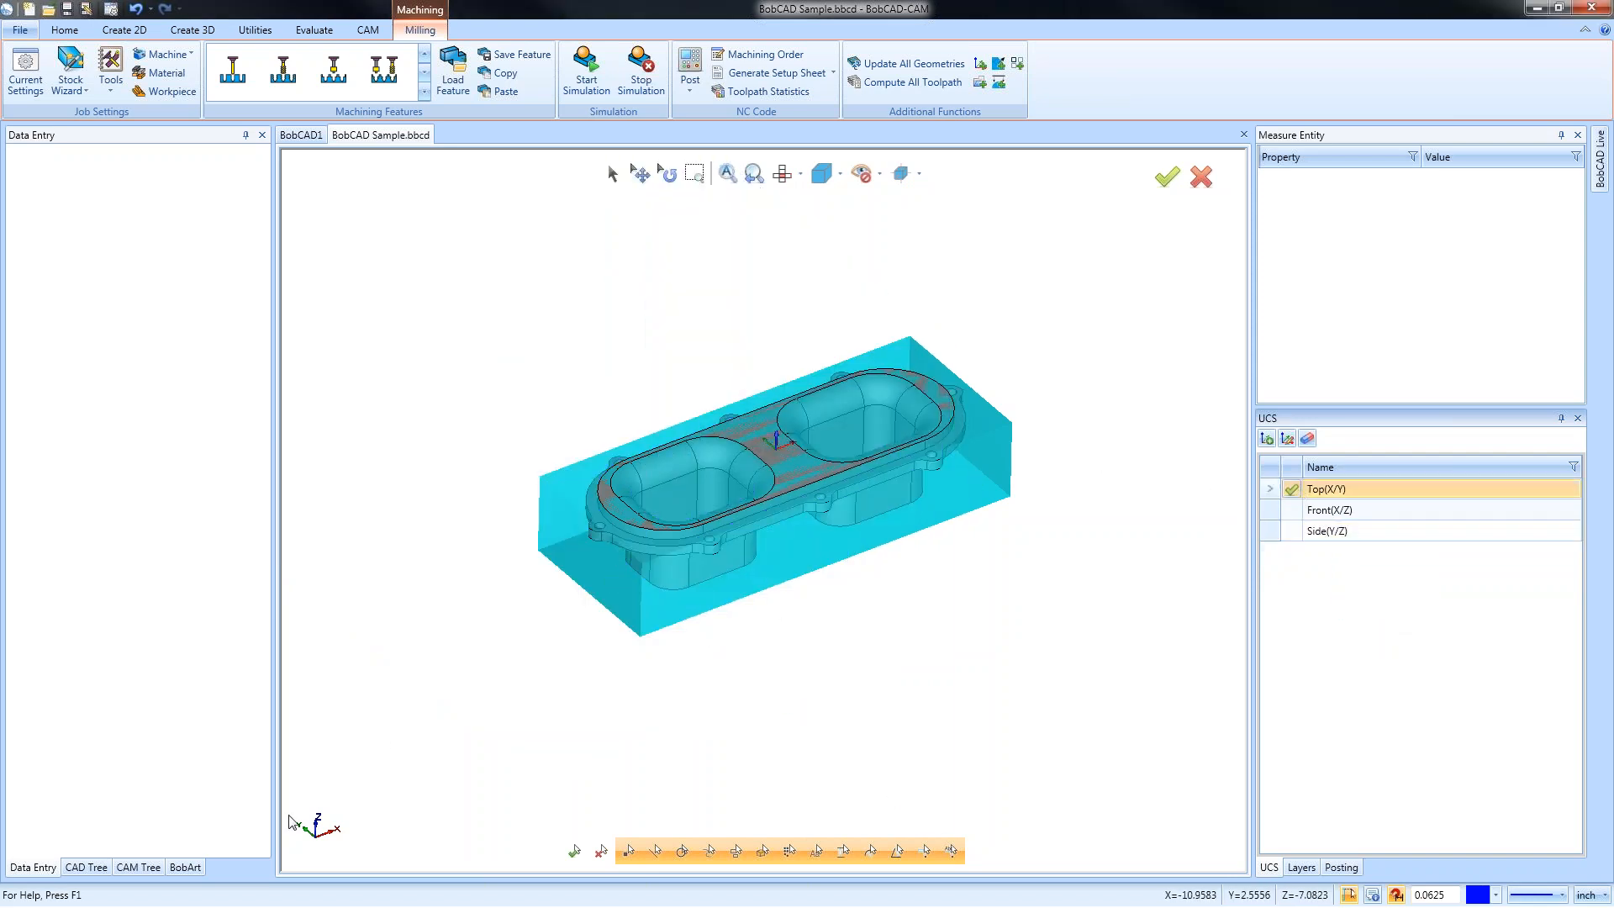
# Raise the stock's transparency close to the High end and accept it
pyautogui.click(139, 867)
pyautogui.rightClick(84, 288)
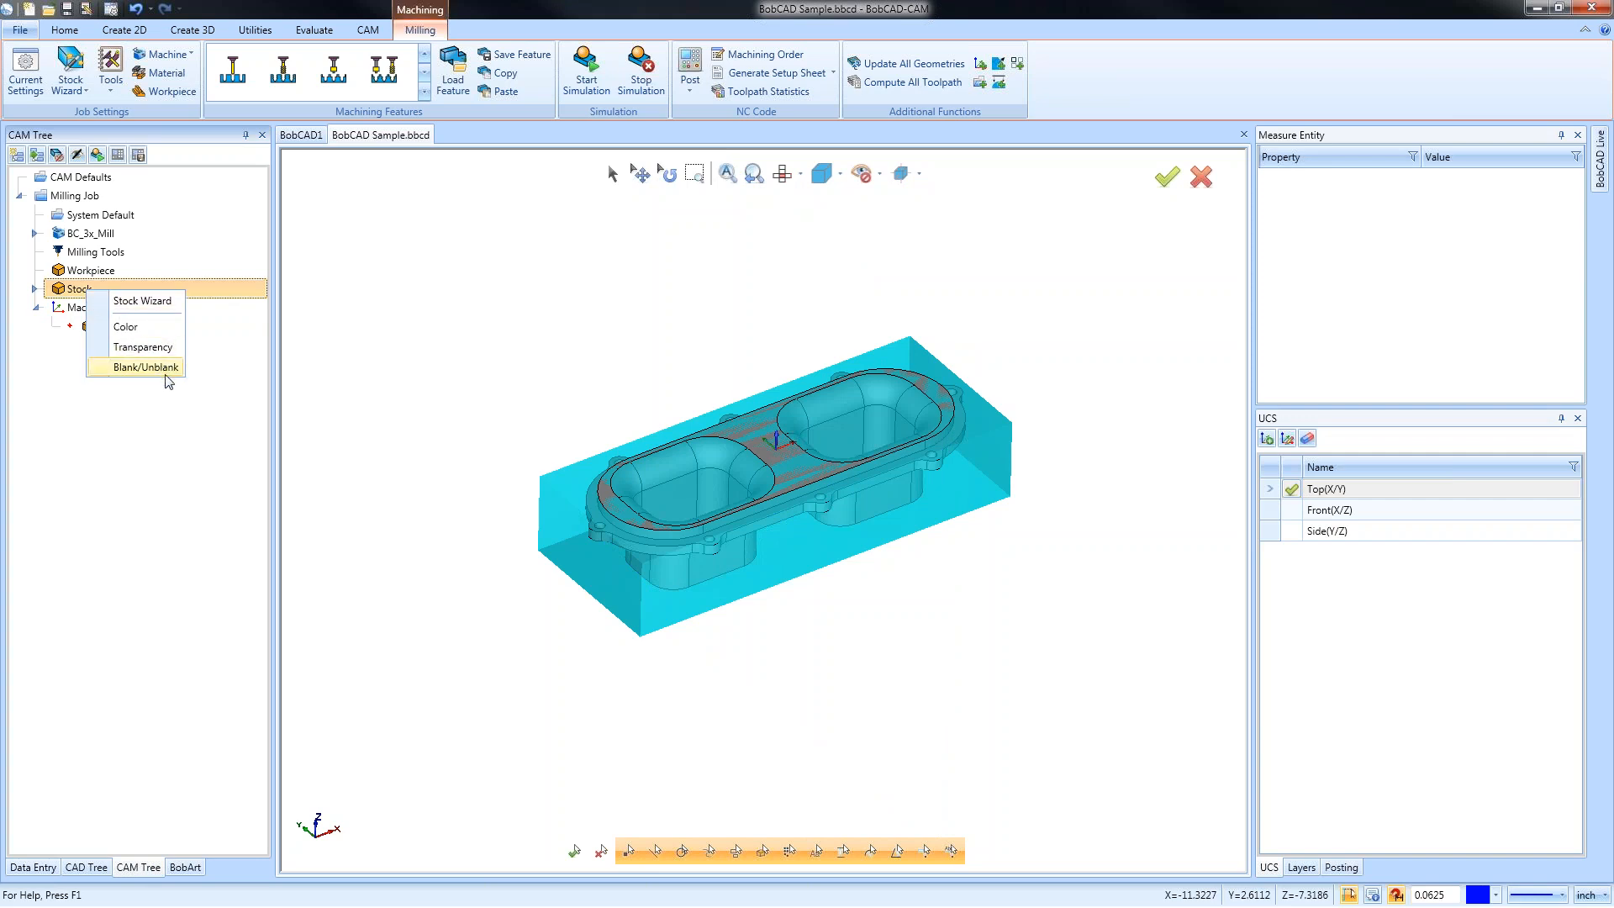
pyautogui.click(159, 346)
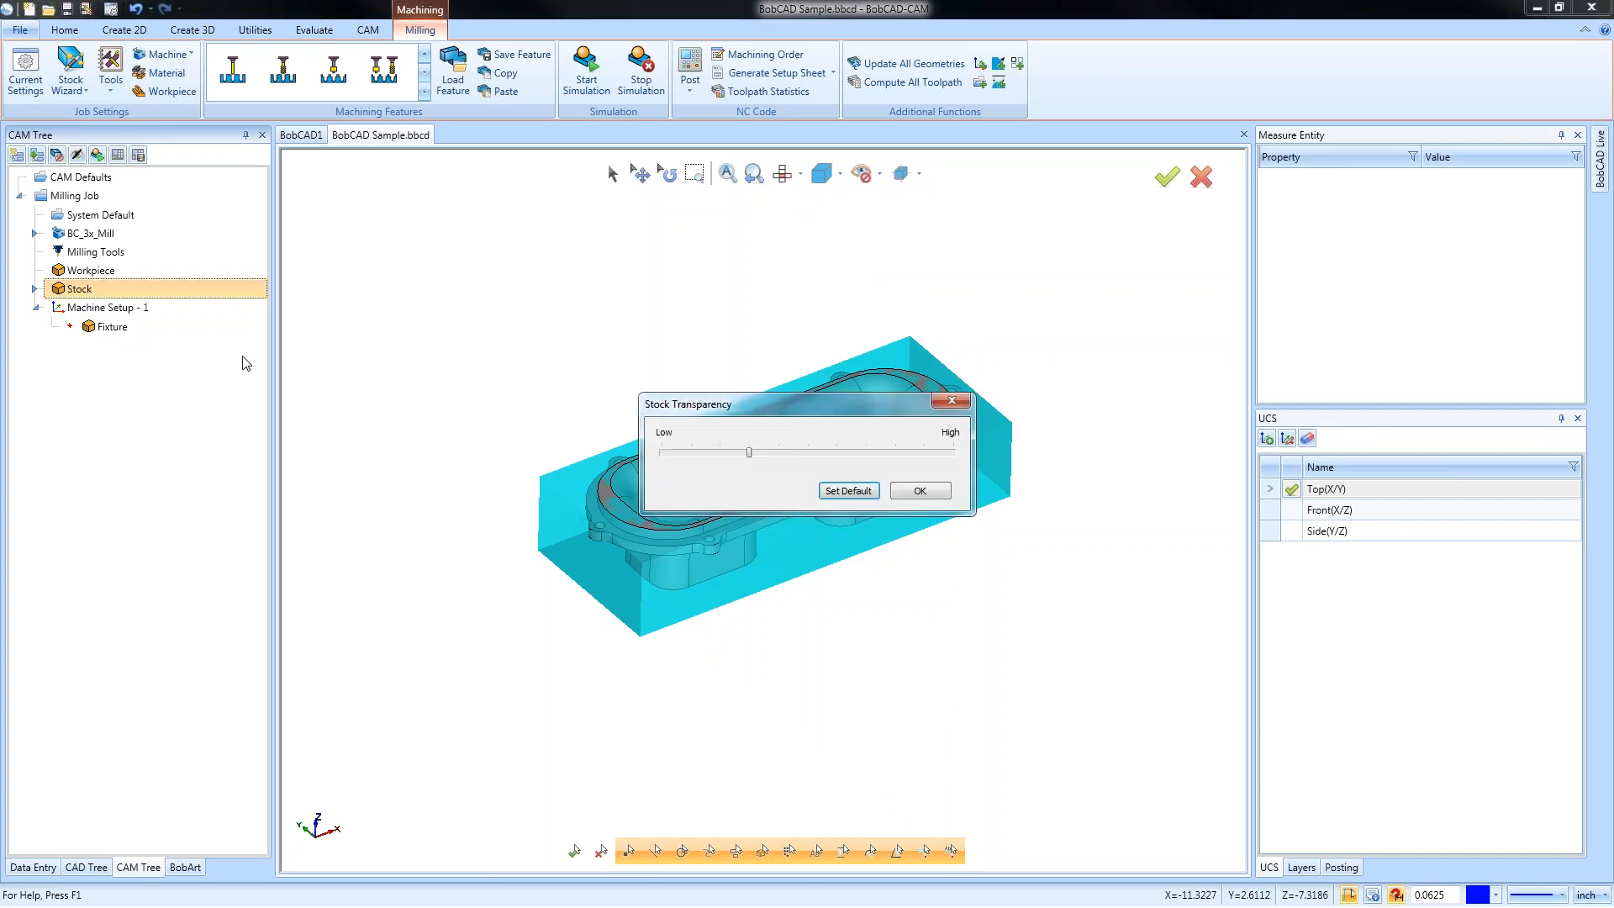
pyautogui.moveTo(768, 452); pyautogui.dragTo(919, 454)
pyautogui.click(920, 490)
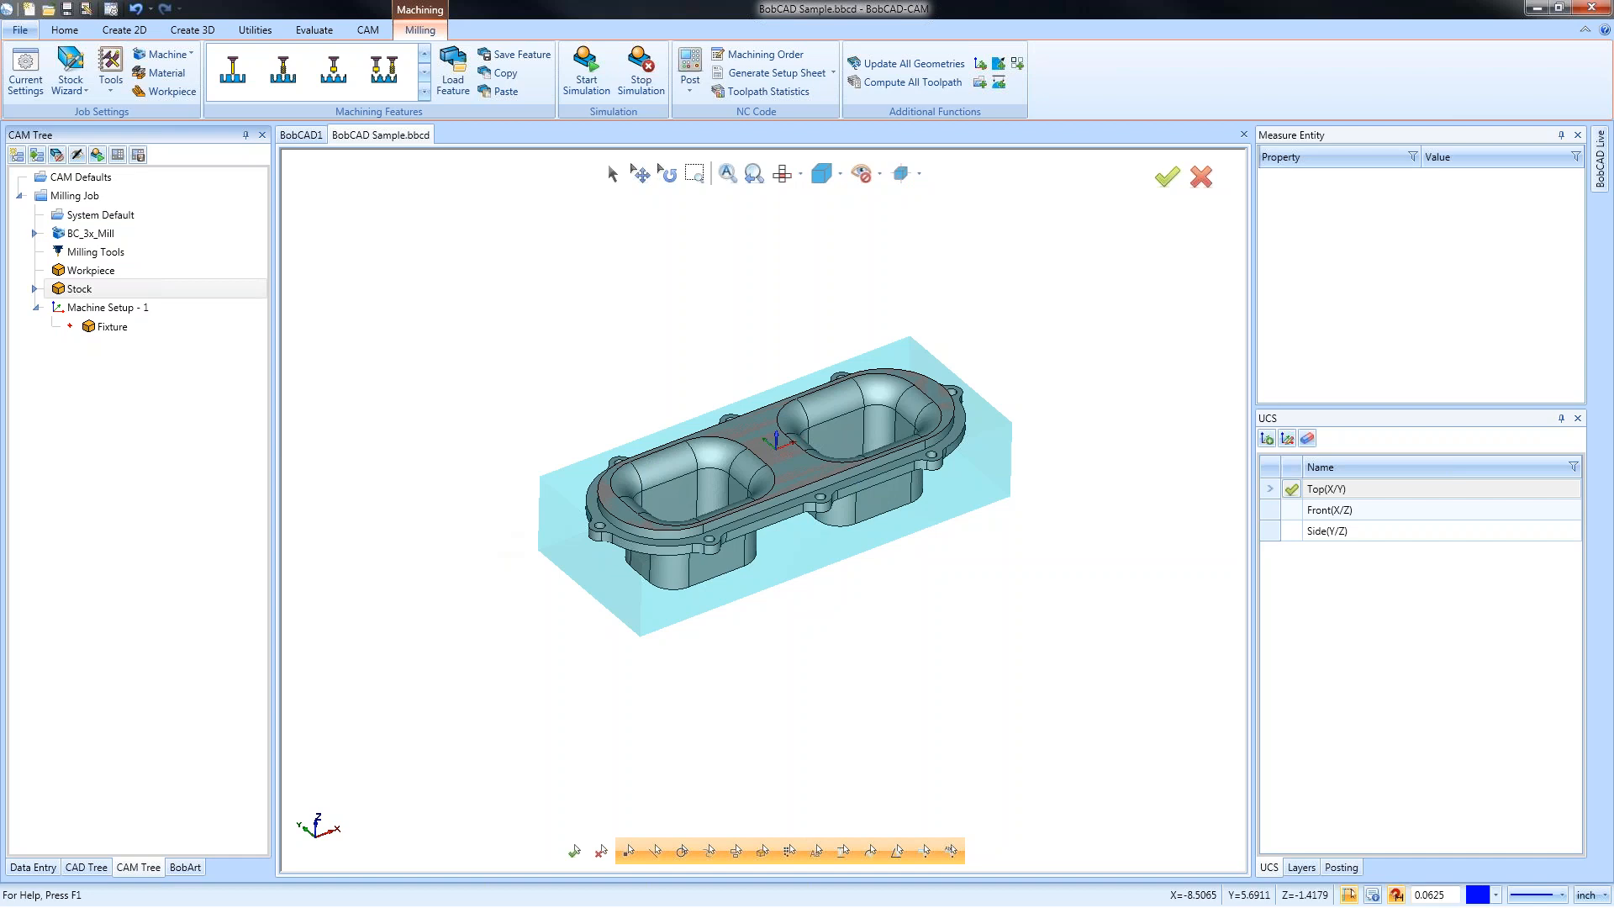
# Add a new UCS from Top(X/Y) using the Translate option with X, Y and Z all at 0
pyautogui.rightClick(1318, 496)
pyautogui.click(1378, 514)
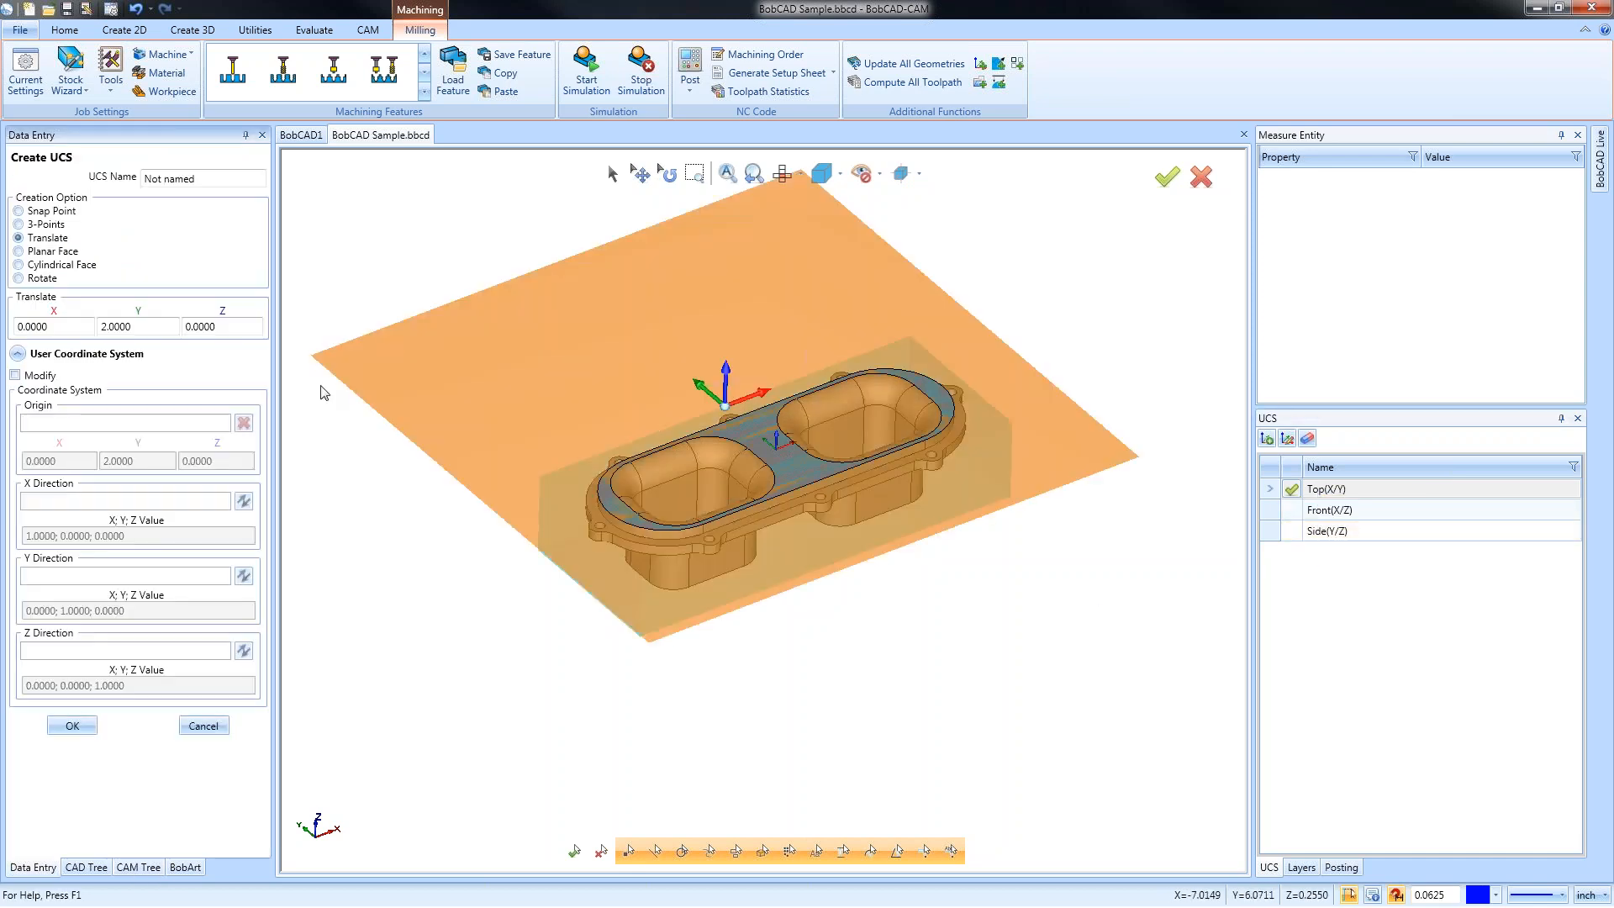
pyautogui.click(79, 326)
pyautogui.press('Tab')
pyautogui.write('0')
pyautogui.press('Tab')
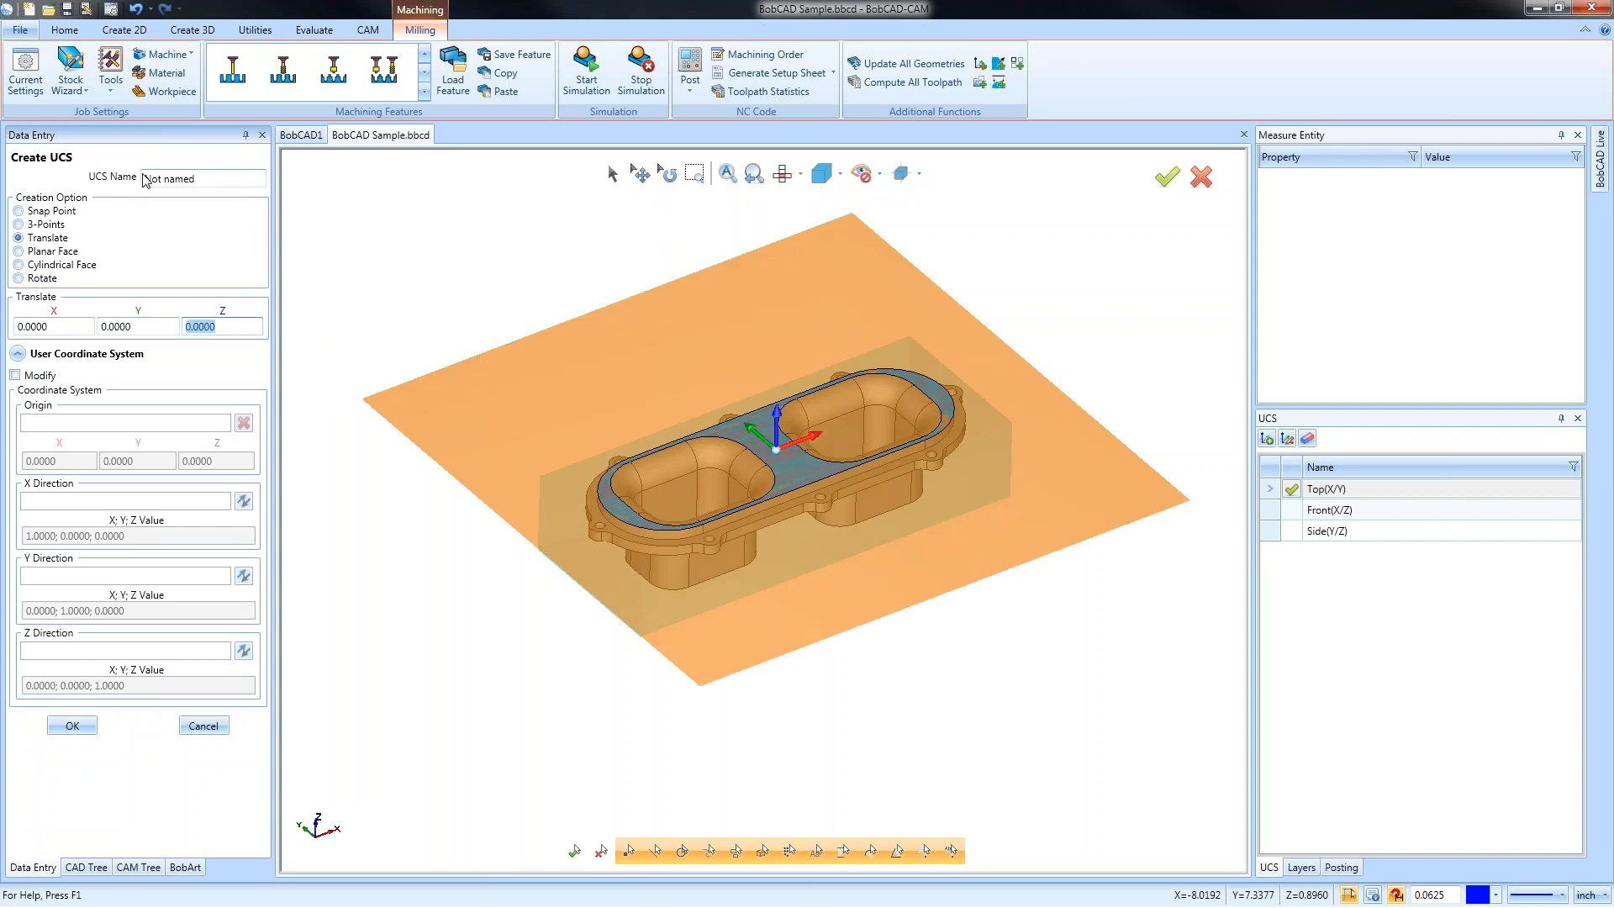
pyautogui.click(84, 733)
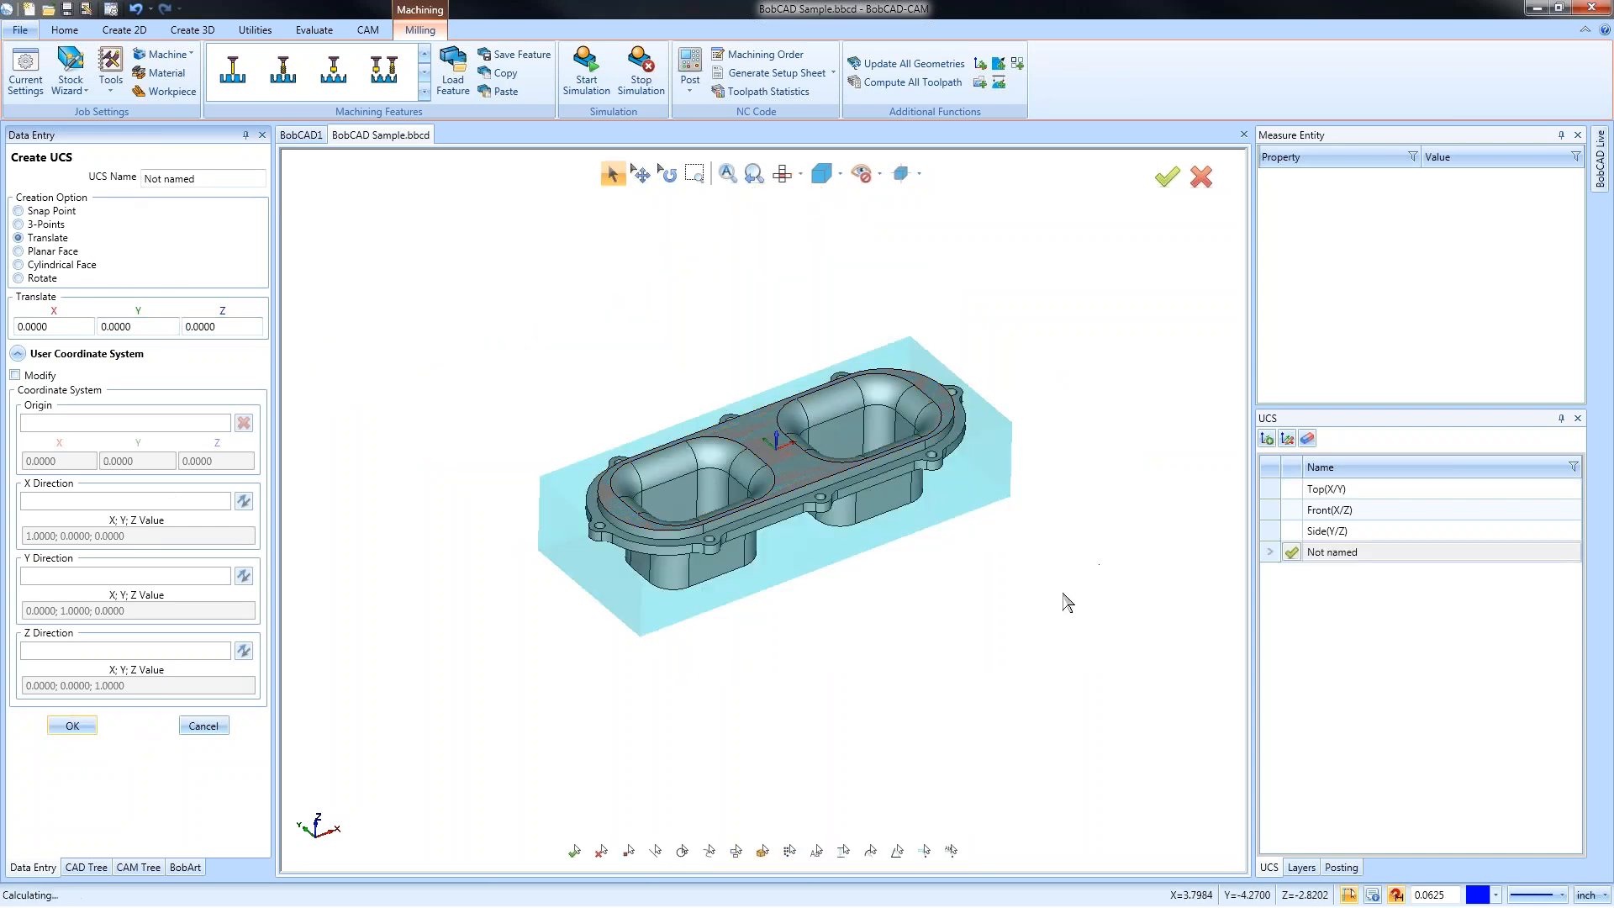
pyautogui.click(204, 726)
# Try rotating the new UCS about Y by 45 and by -45 degrees
pyautogui.rightClick(1348, 565)
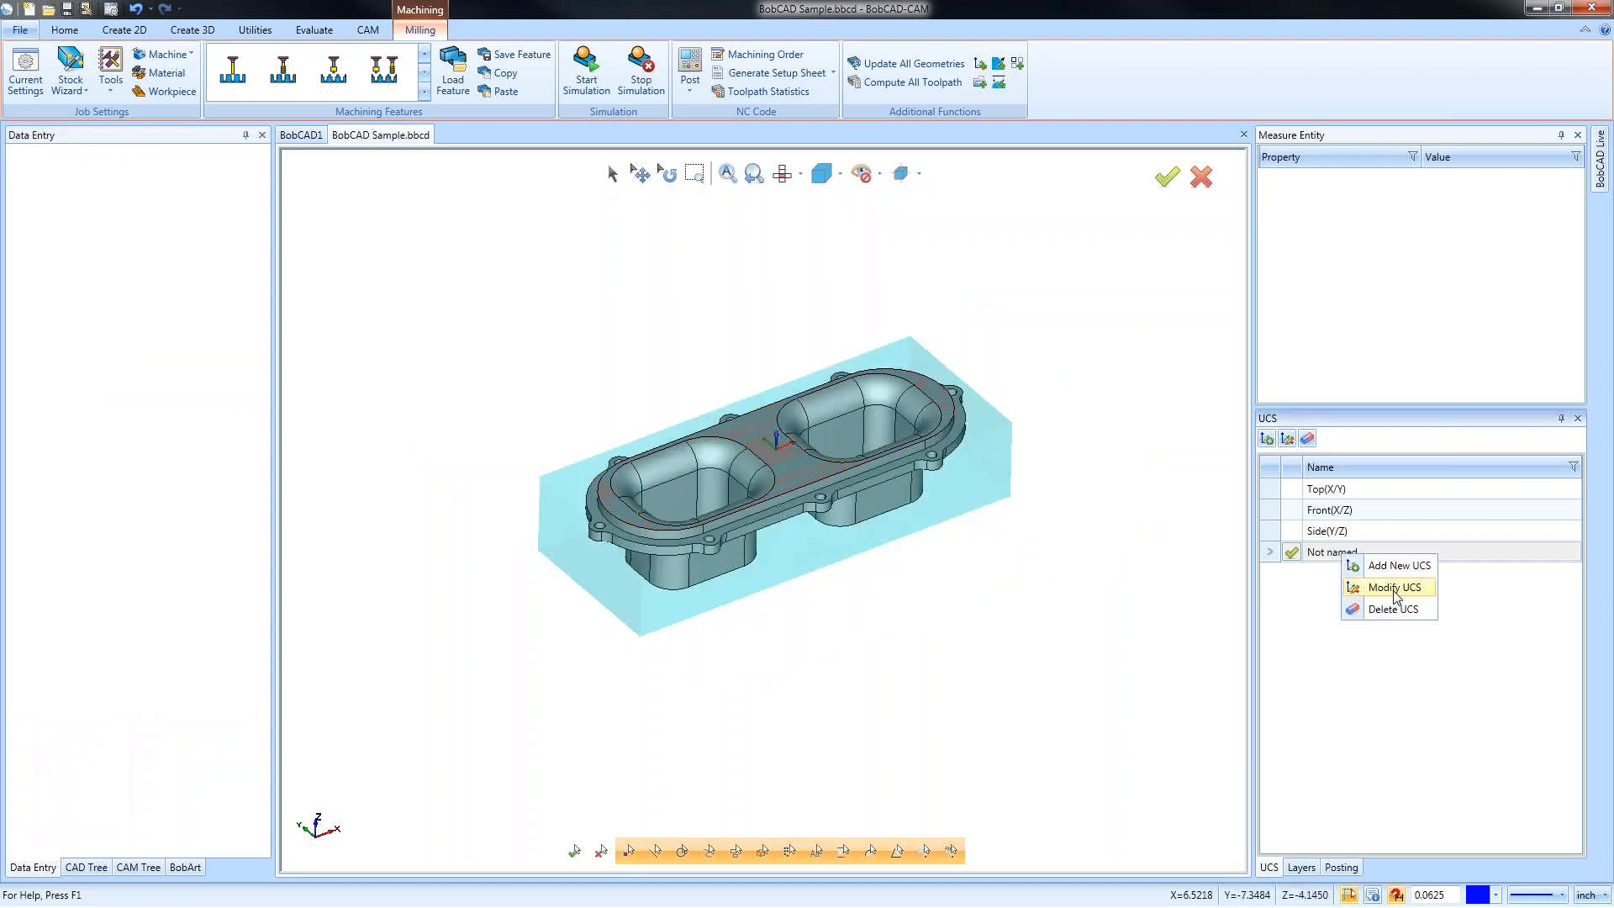
pyautogui.click(1383, 589)
pyautogui.click(19, 279)
pyautogui.doubleClick(142, 328)
pyautogui.write('45')
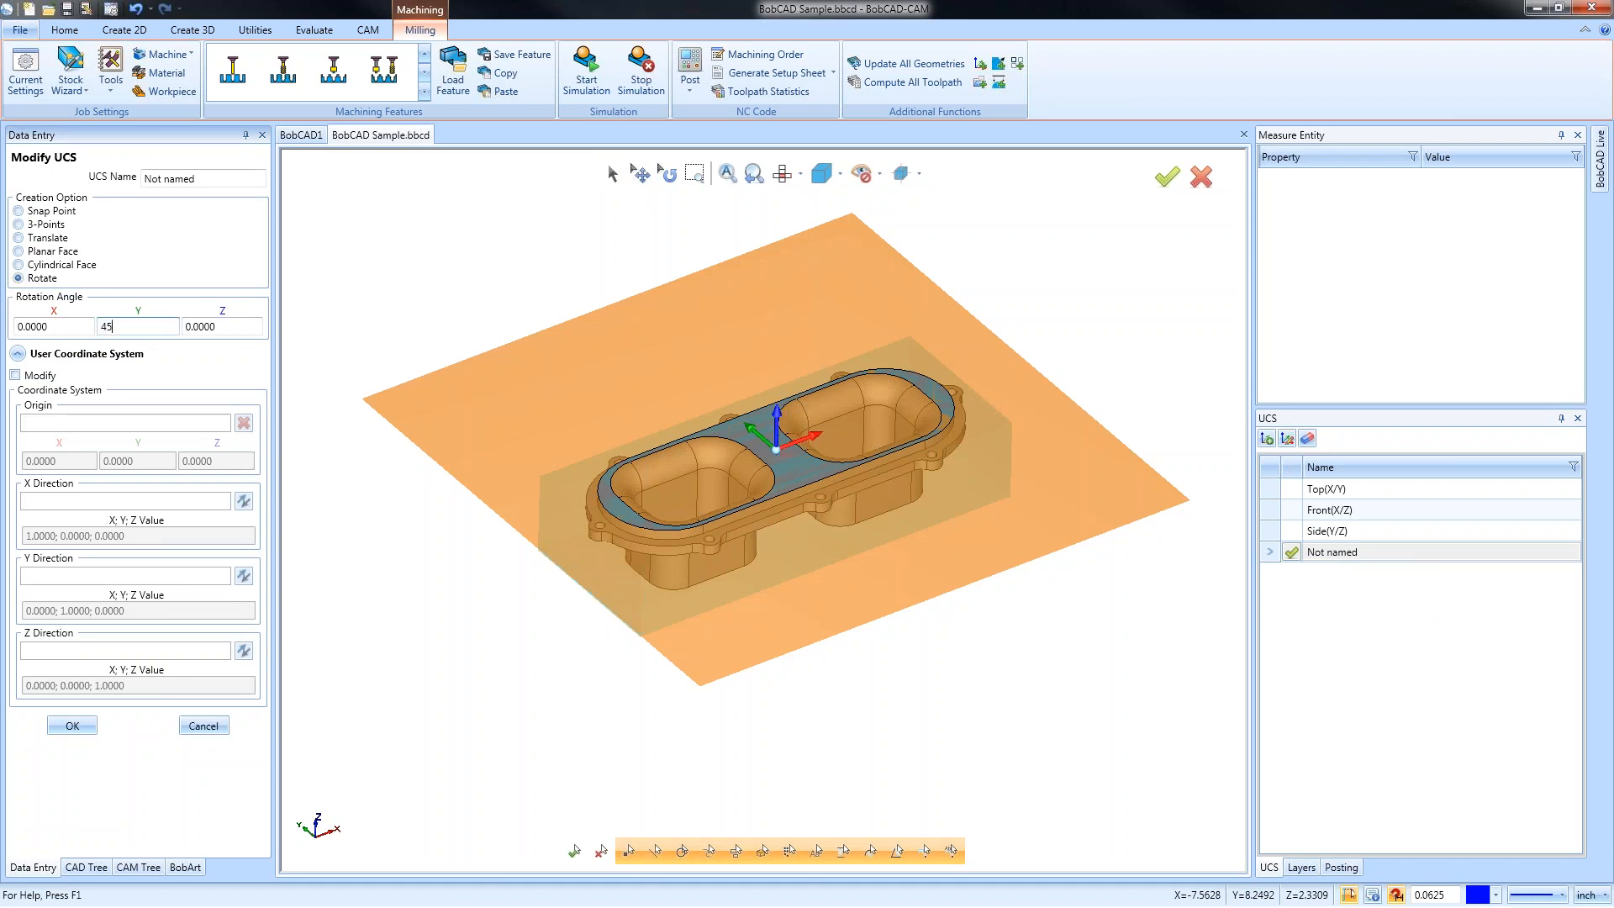
pyautogui.press('Tab')
pyautogui.write('-45')
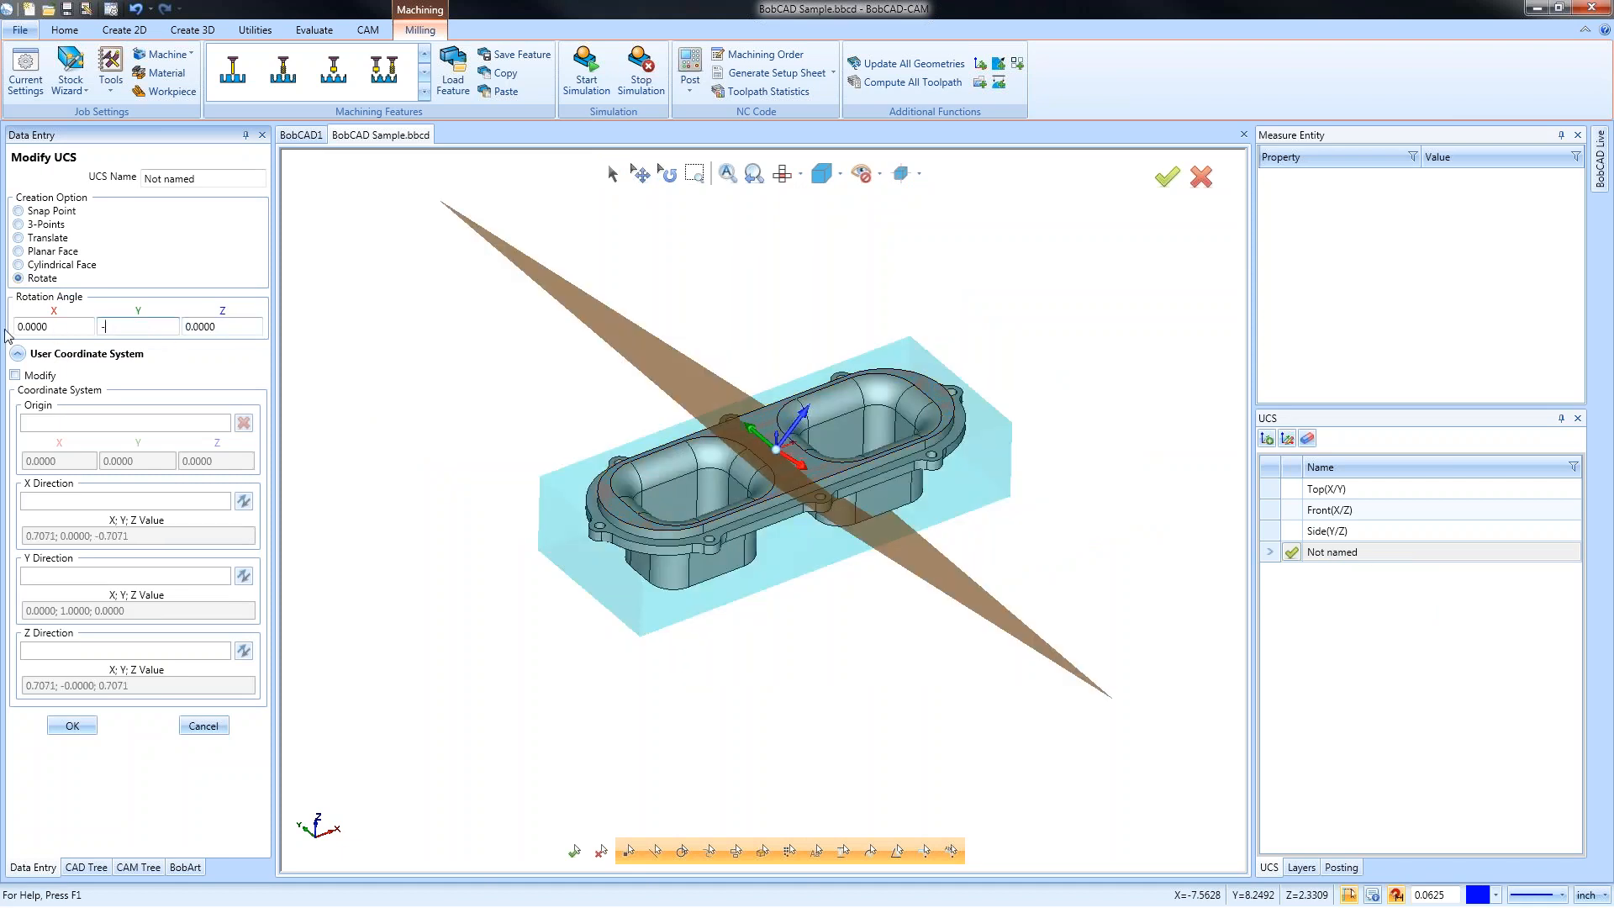
pyautogui.press('Tab')
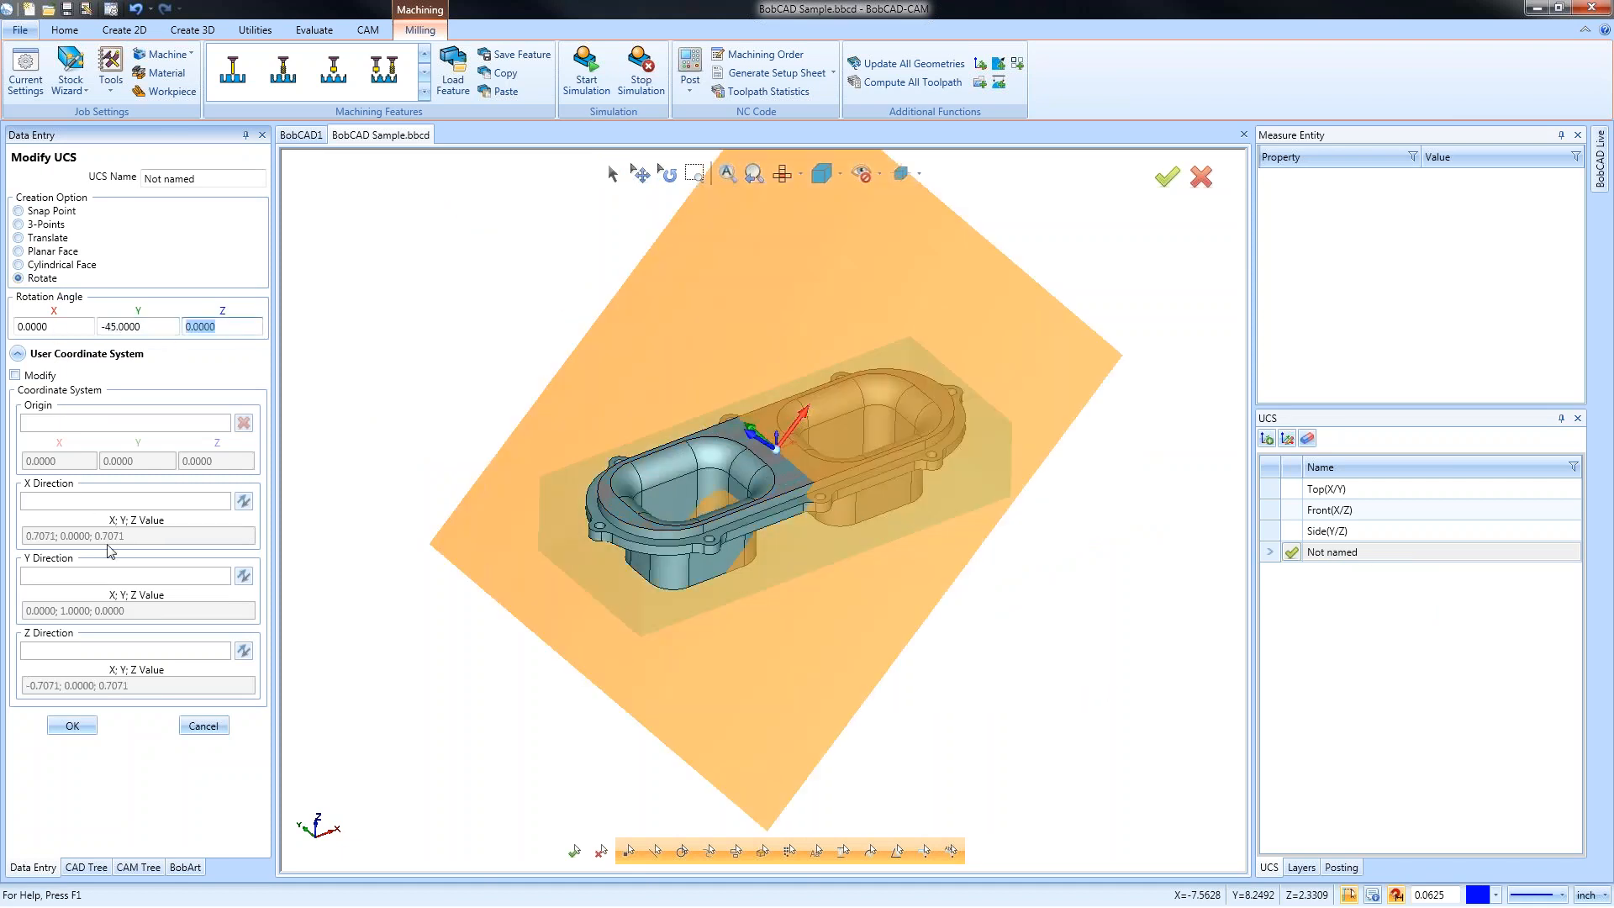
pyautogui.click(204, 726)
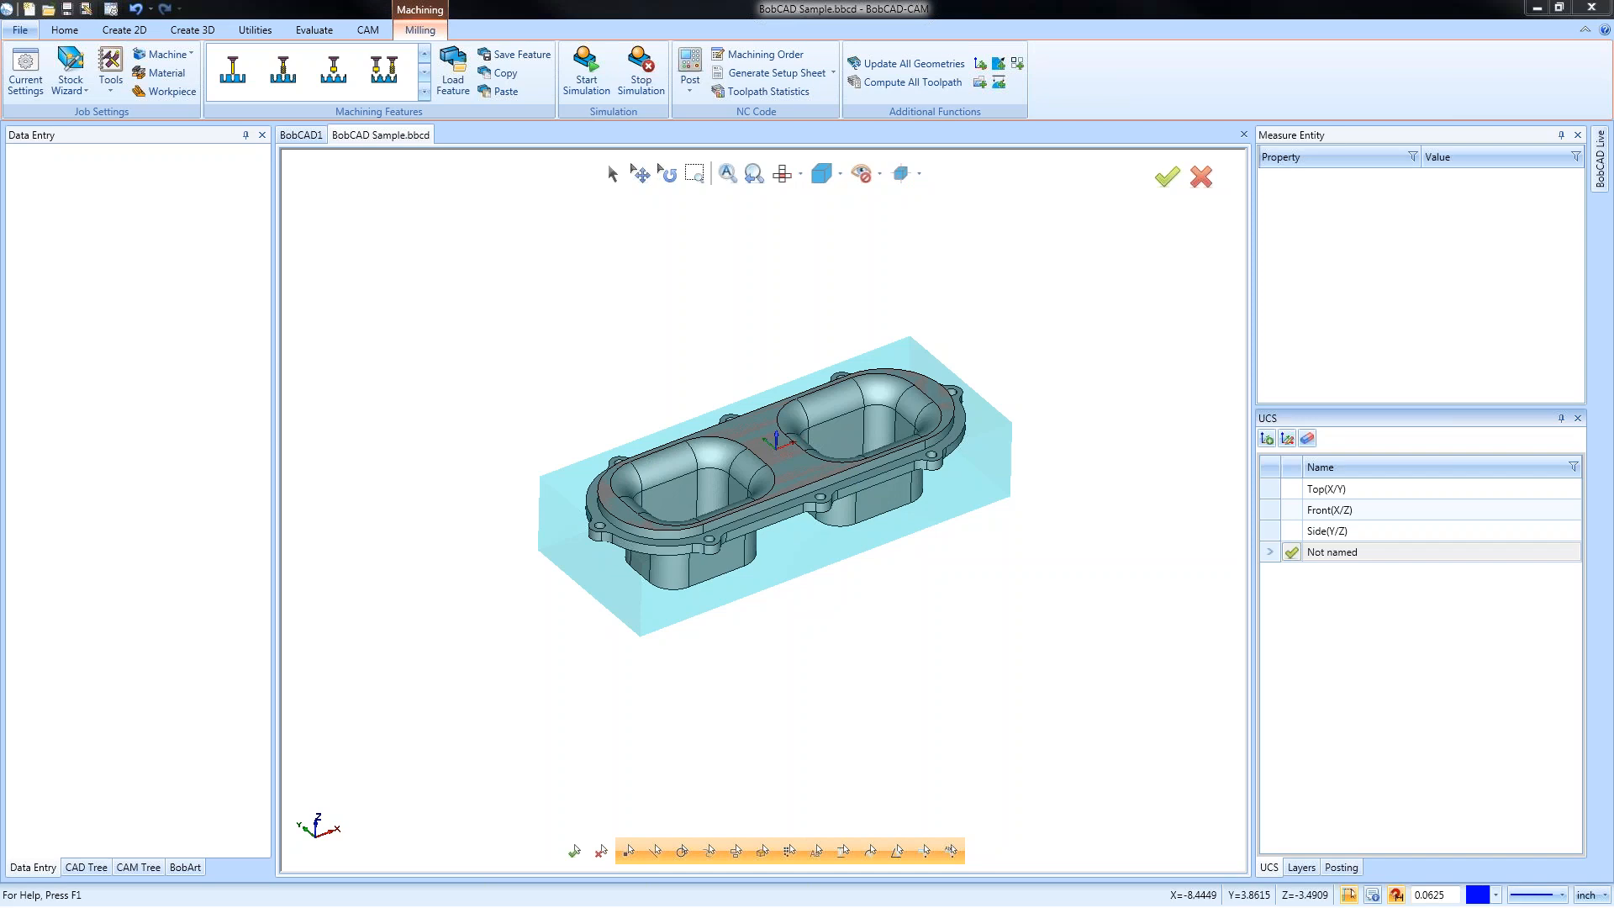
# Add a Mill Facing feature to Machine Setup - 1 and compute its toolpath with the default settings
pyautogui.click(138, 867)
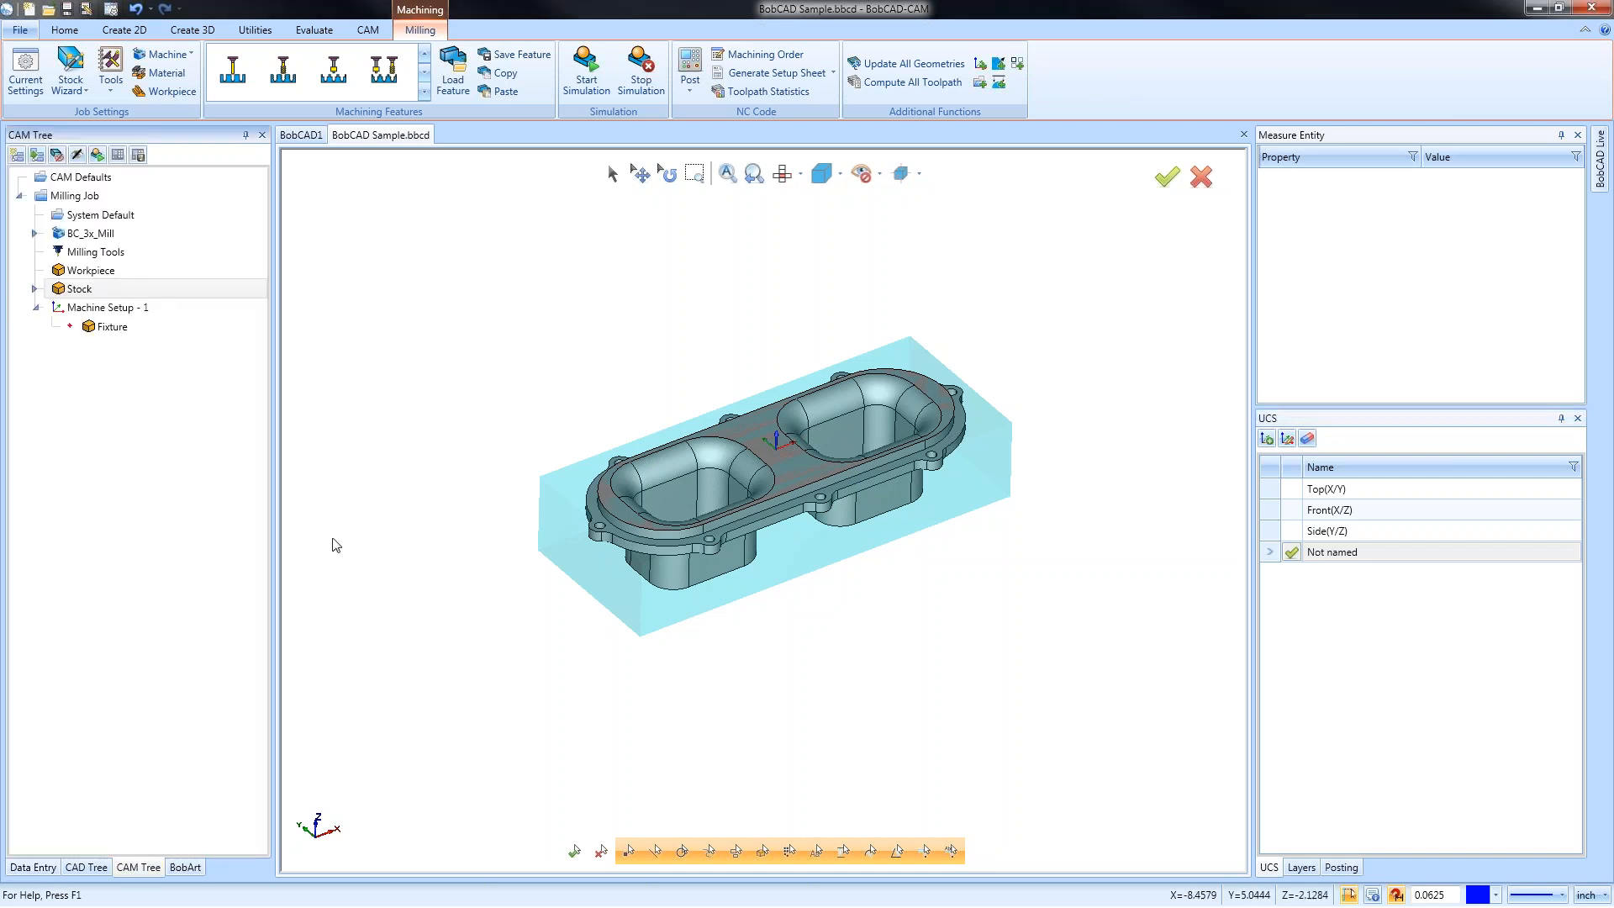
pyautogui.rightClick(110, 313)
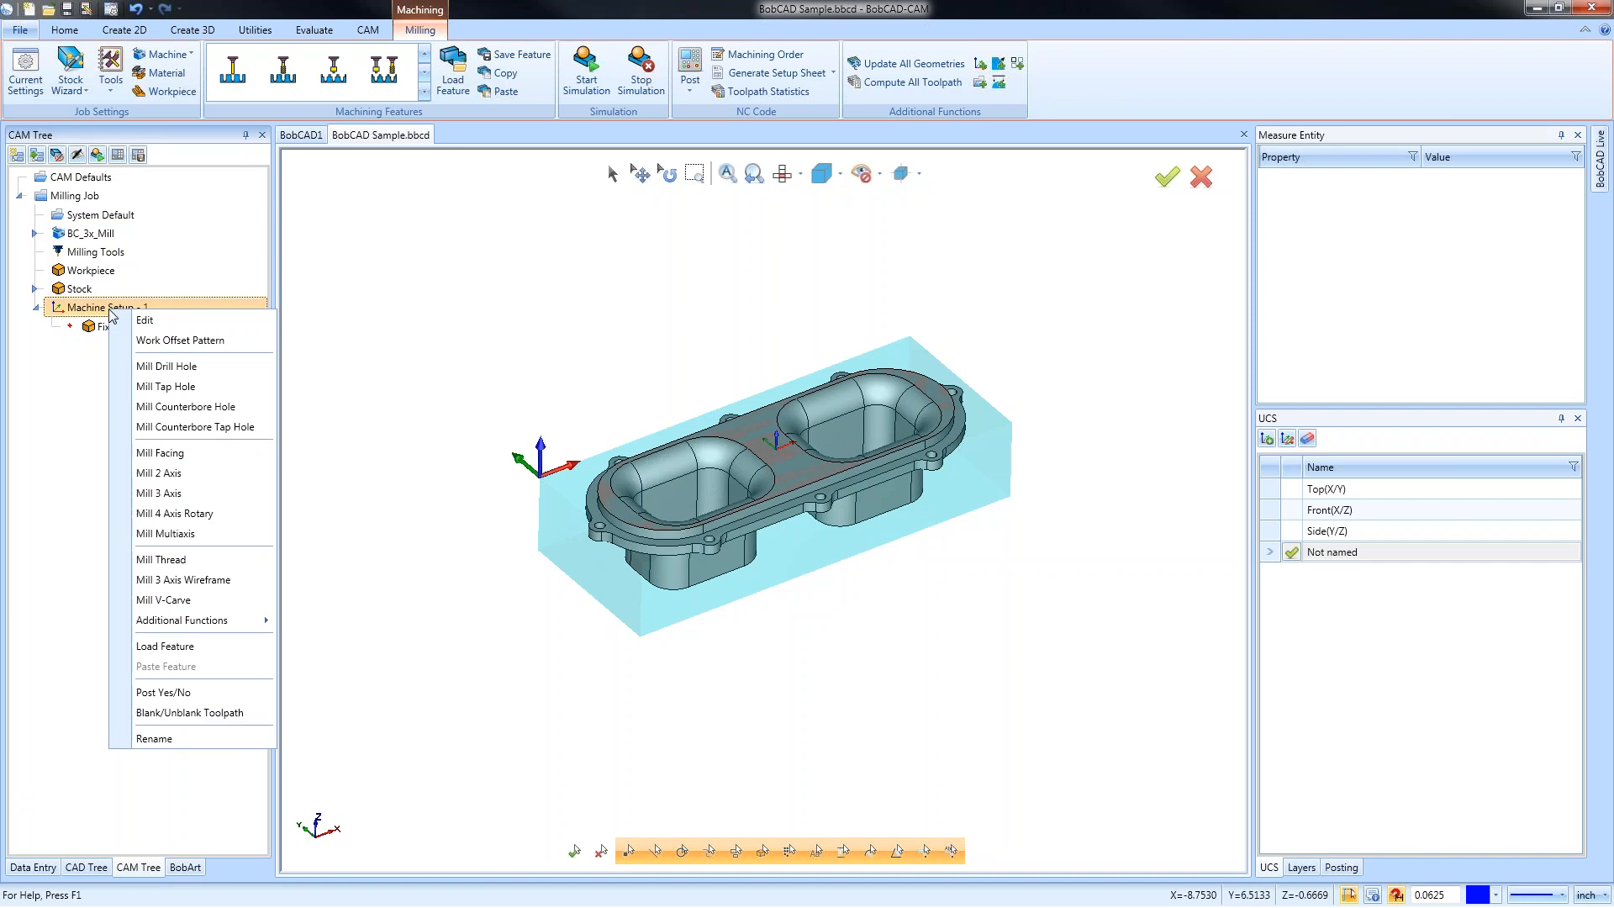
pyautogui.click(201, 464)
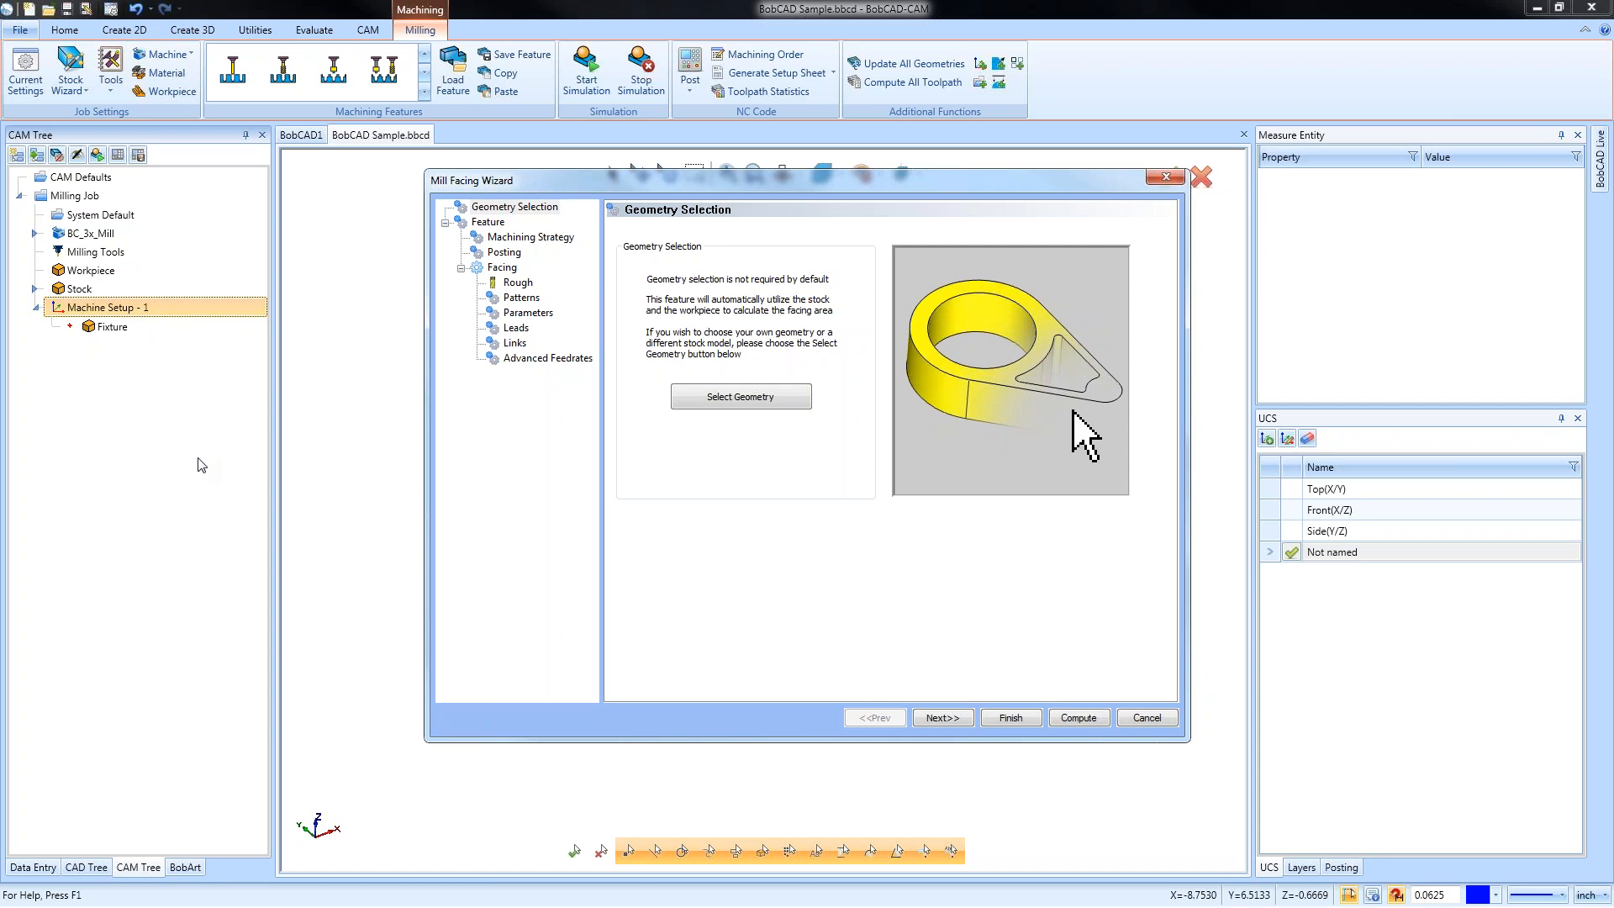
pyautogui.click(1083, 718)
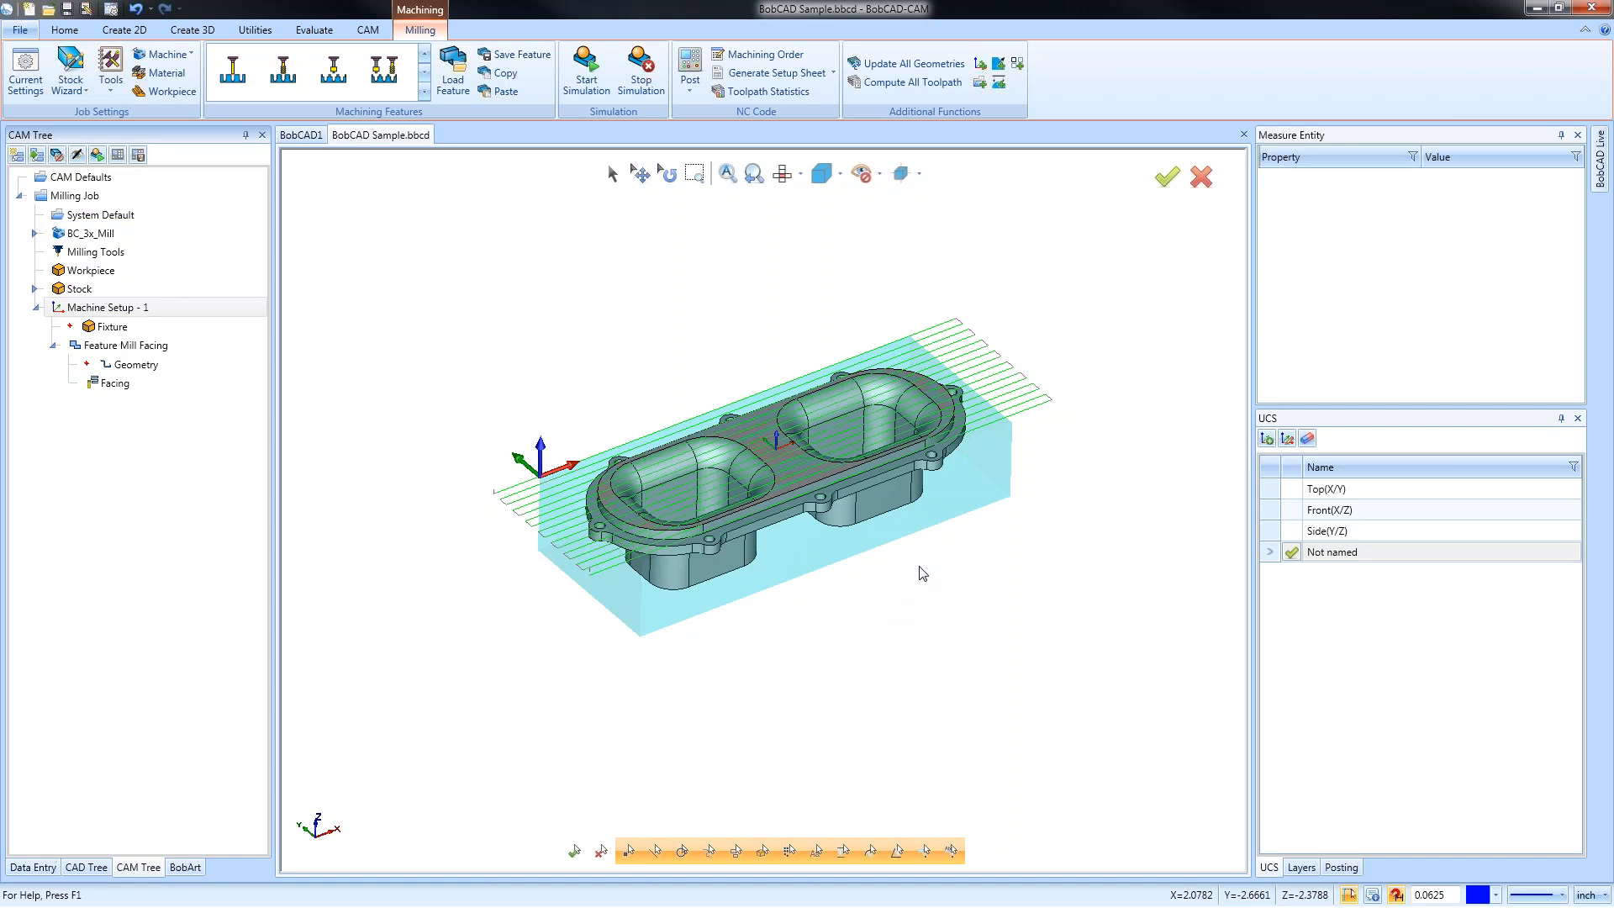
# Backplot the facing toolpath to its end and examine the tool's passes over the stock from several angles
pyautogui.rightClick(108, 385)
pyautogui.click(168, 443)
pyautogui.moveTo(21, 300); pyautogui.dragTo(269, 302)
pyautogui.moveTo(820, 632); pyautogui.dragTo(800, 566, button='middle')
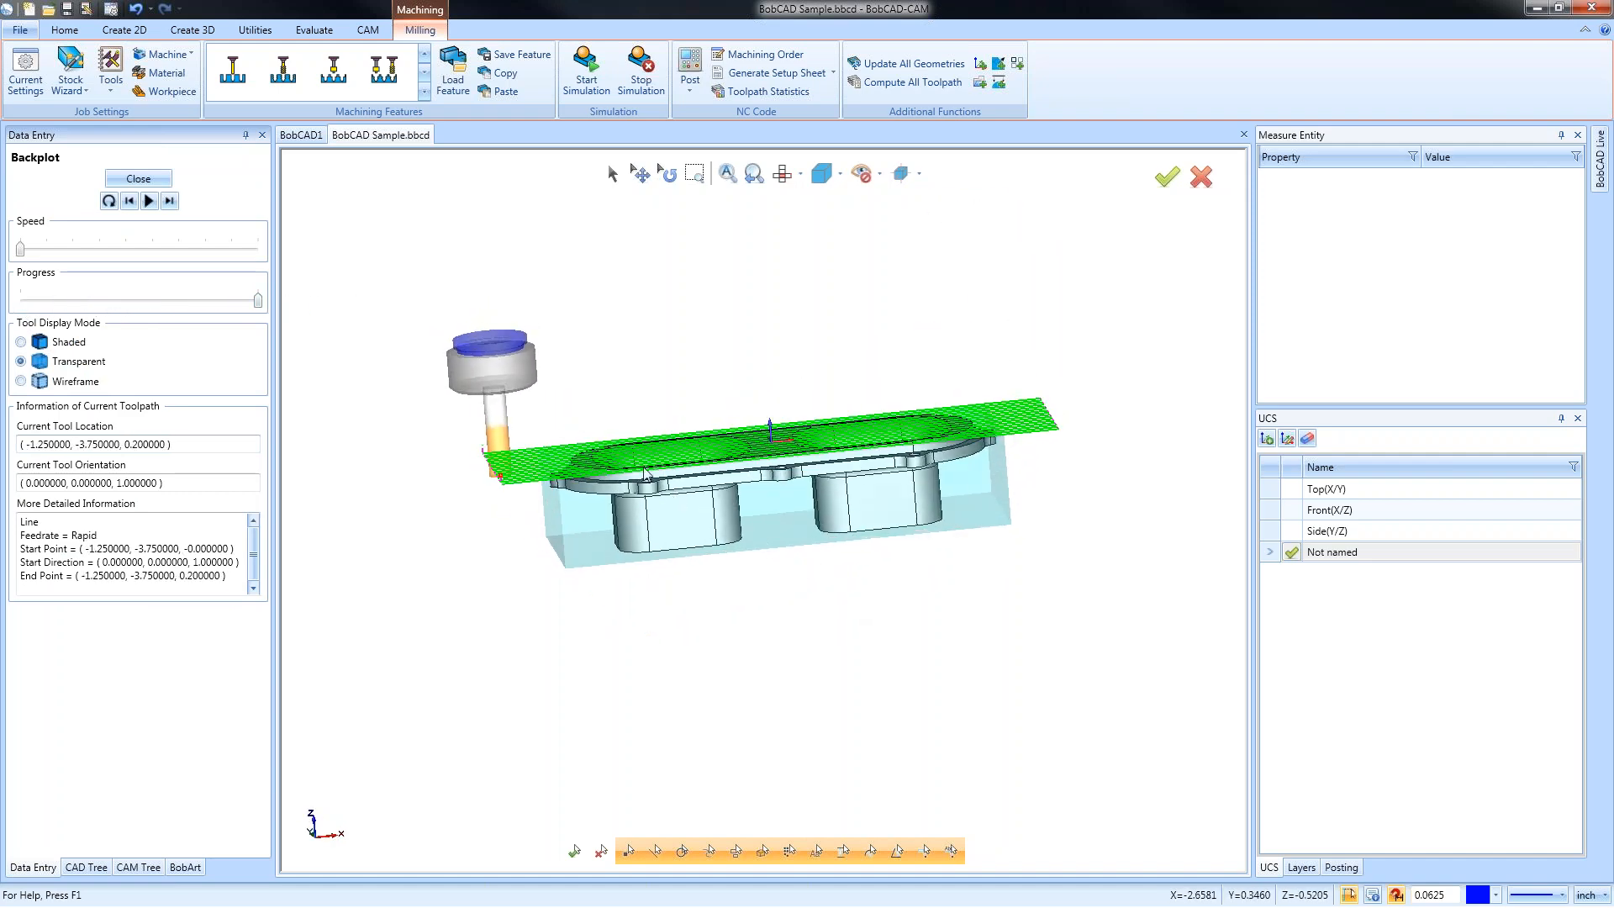
pyautogui.scroll(5, 687, 545)
pyautogui.scroll(-5, 717, 586)
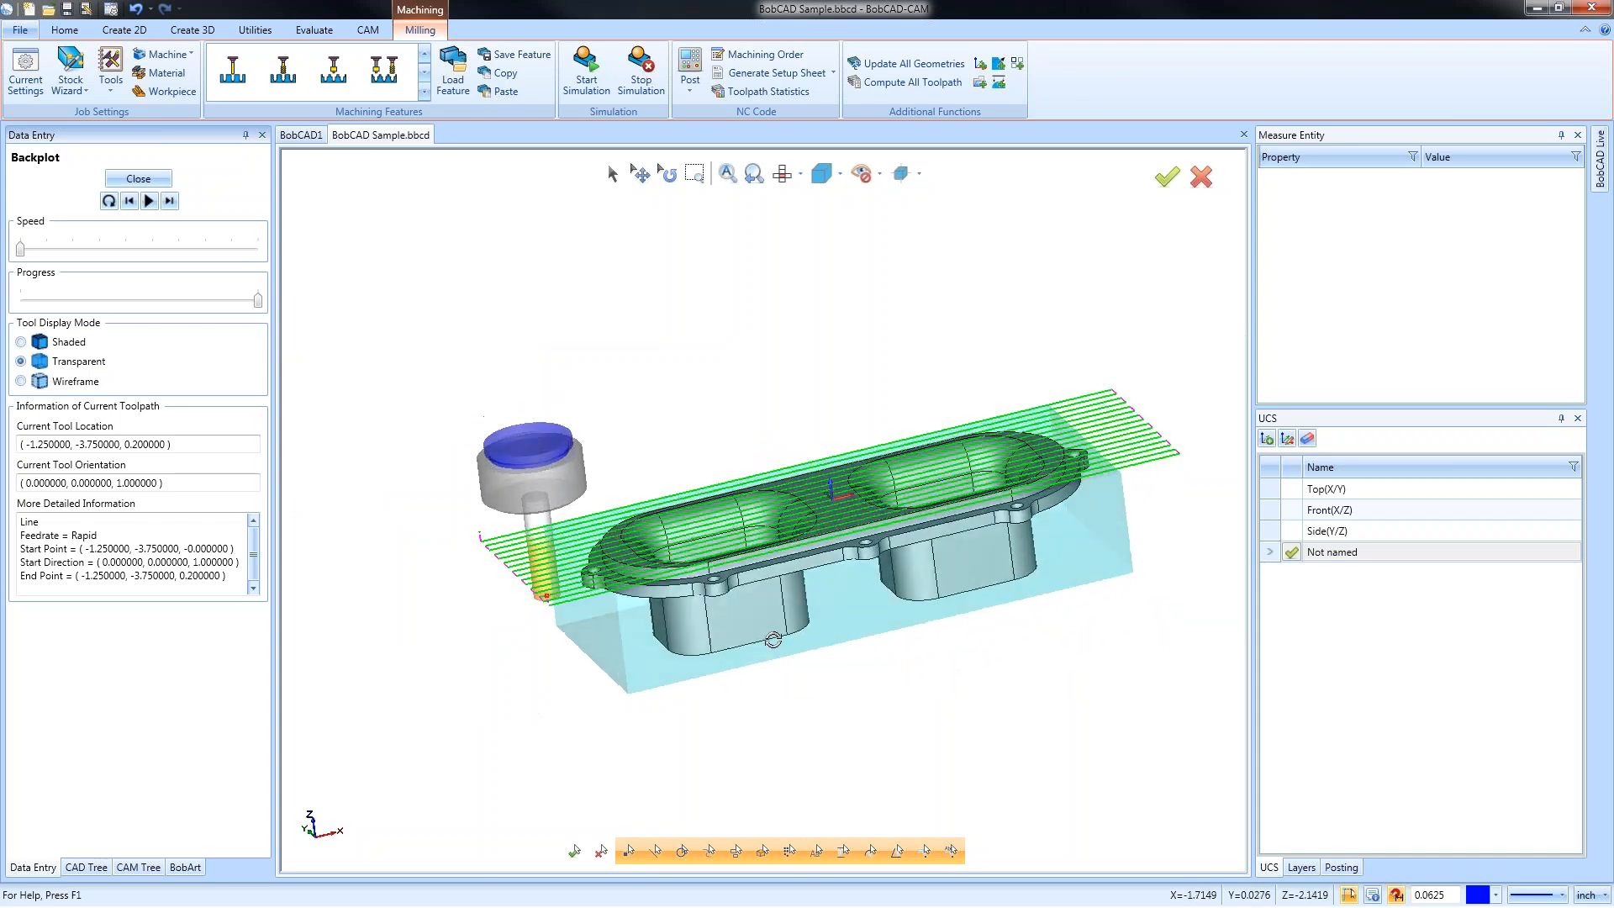
pyautogui.click(138, 178)
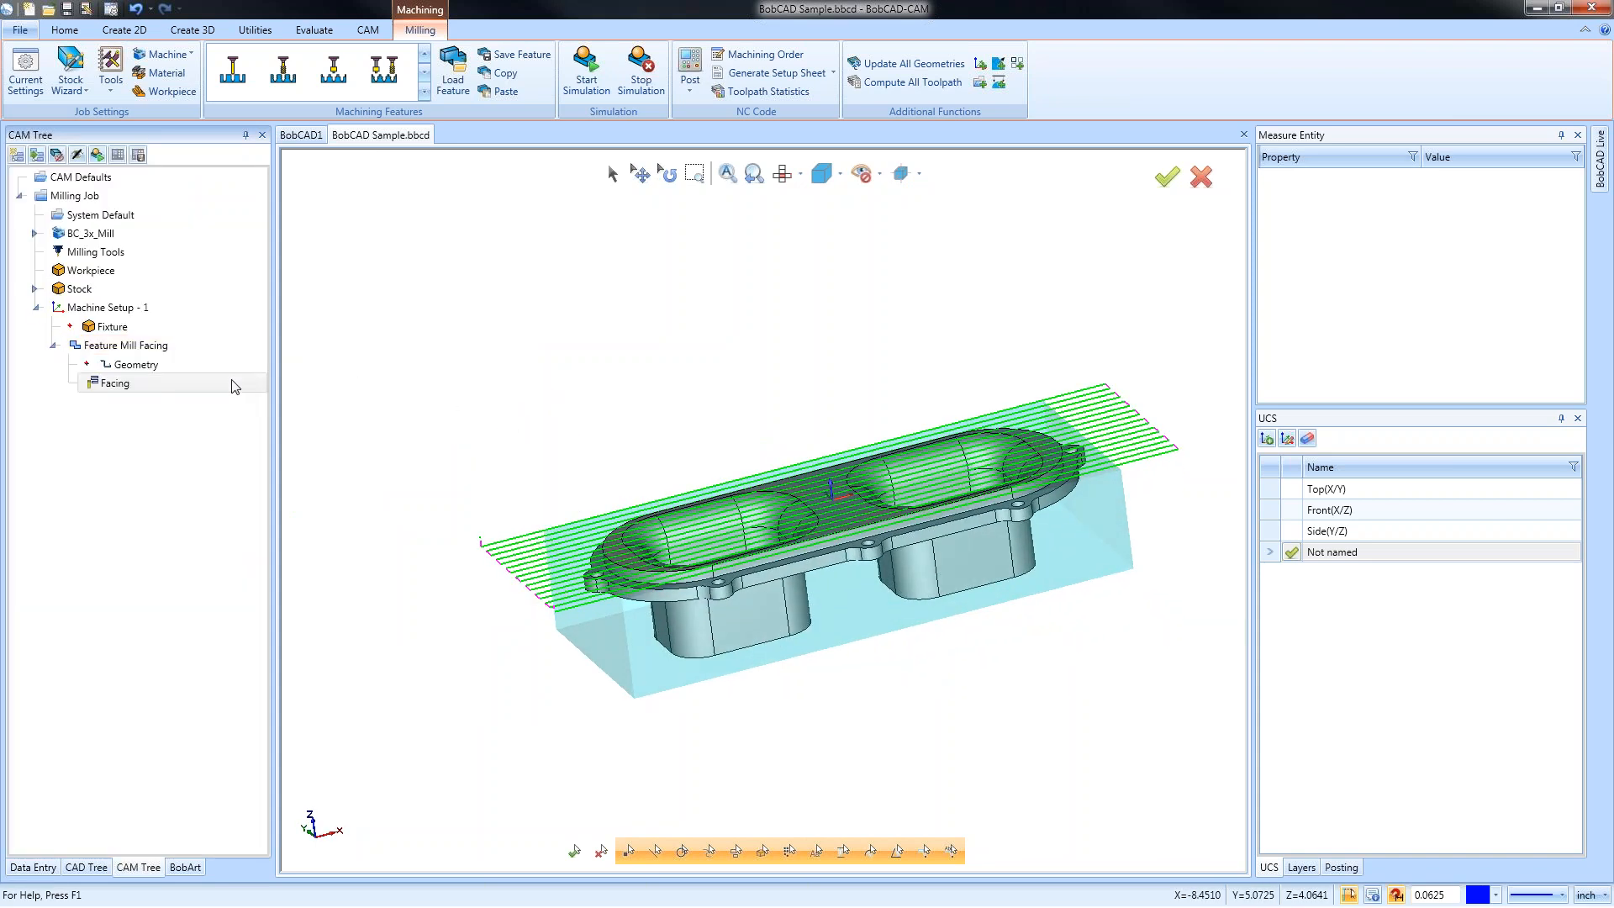
pyautogui.moveTo(803, 427); pyautogui.dragTo(811, 471, button='middle')
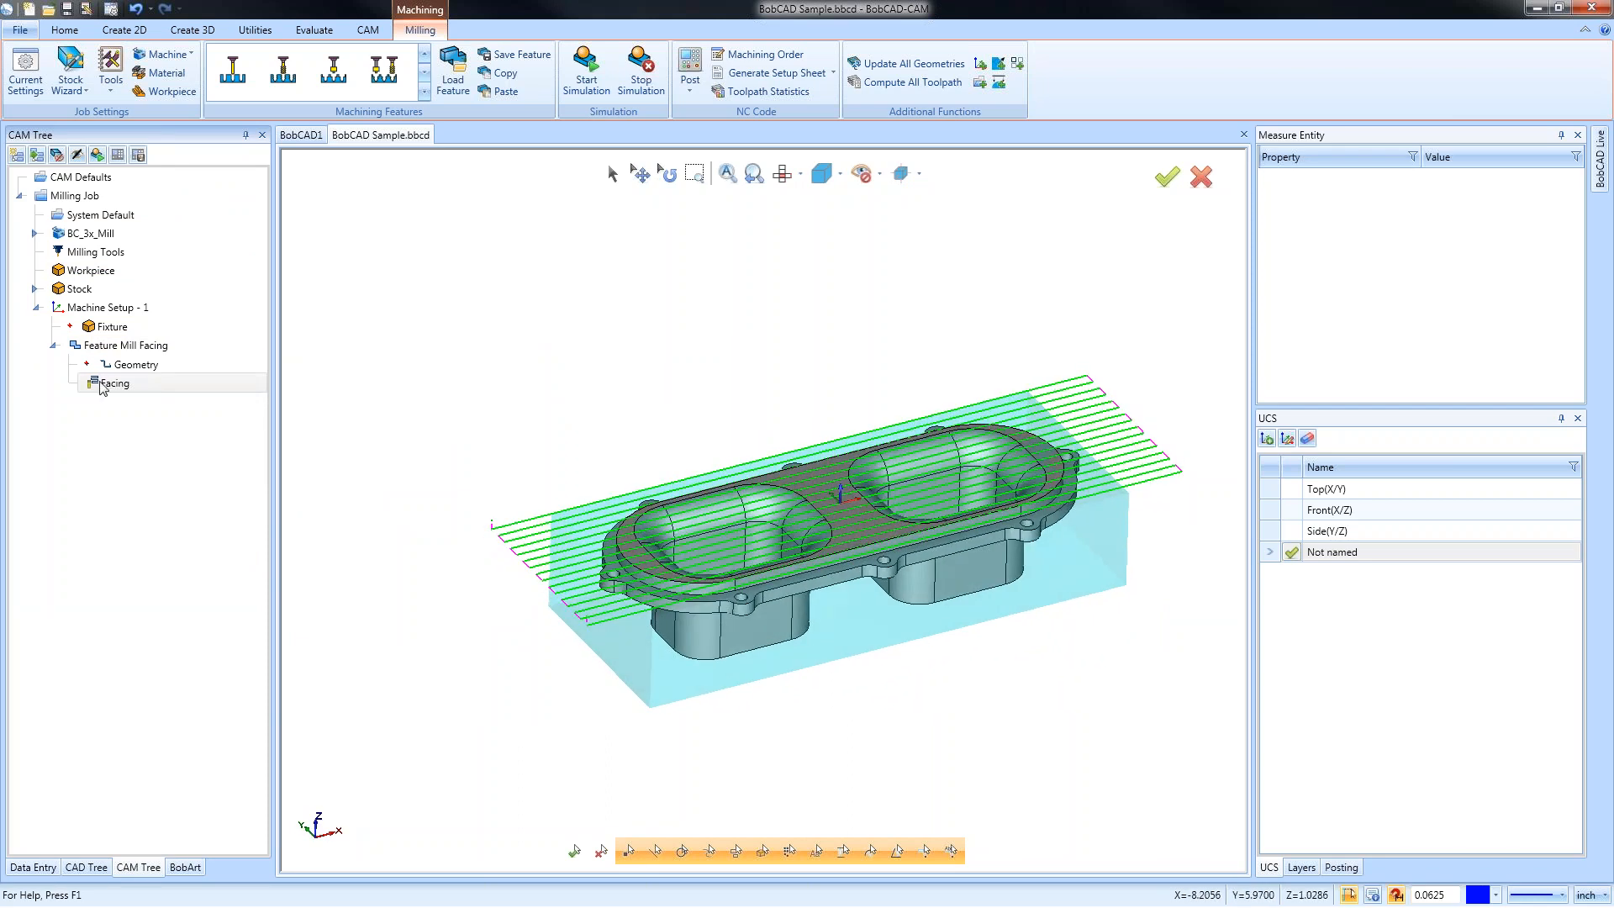
# Blank the Mill Facing feature's toolpath display and collapse the feature in the CAM tree
pyautogui.rightClick(129, 355)
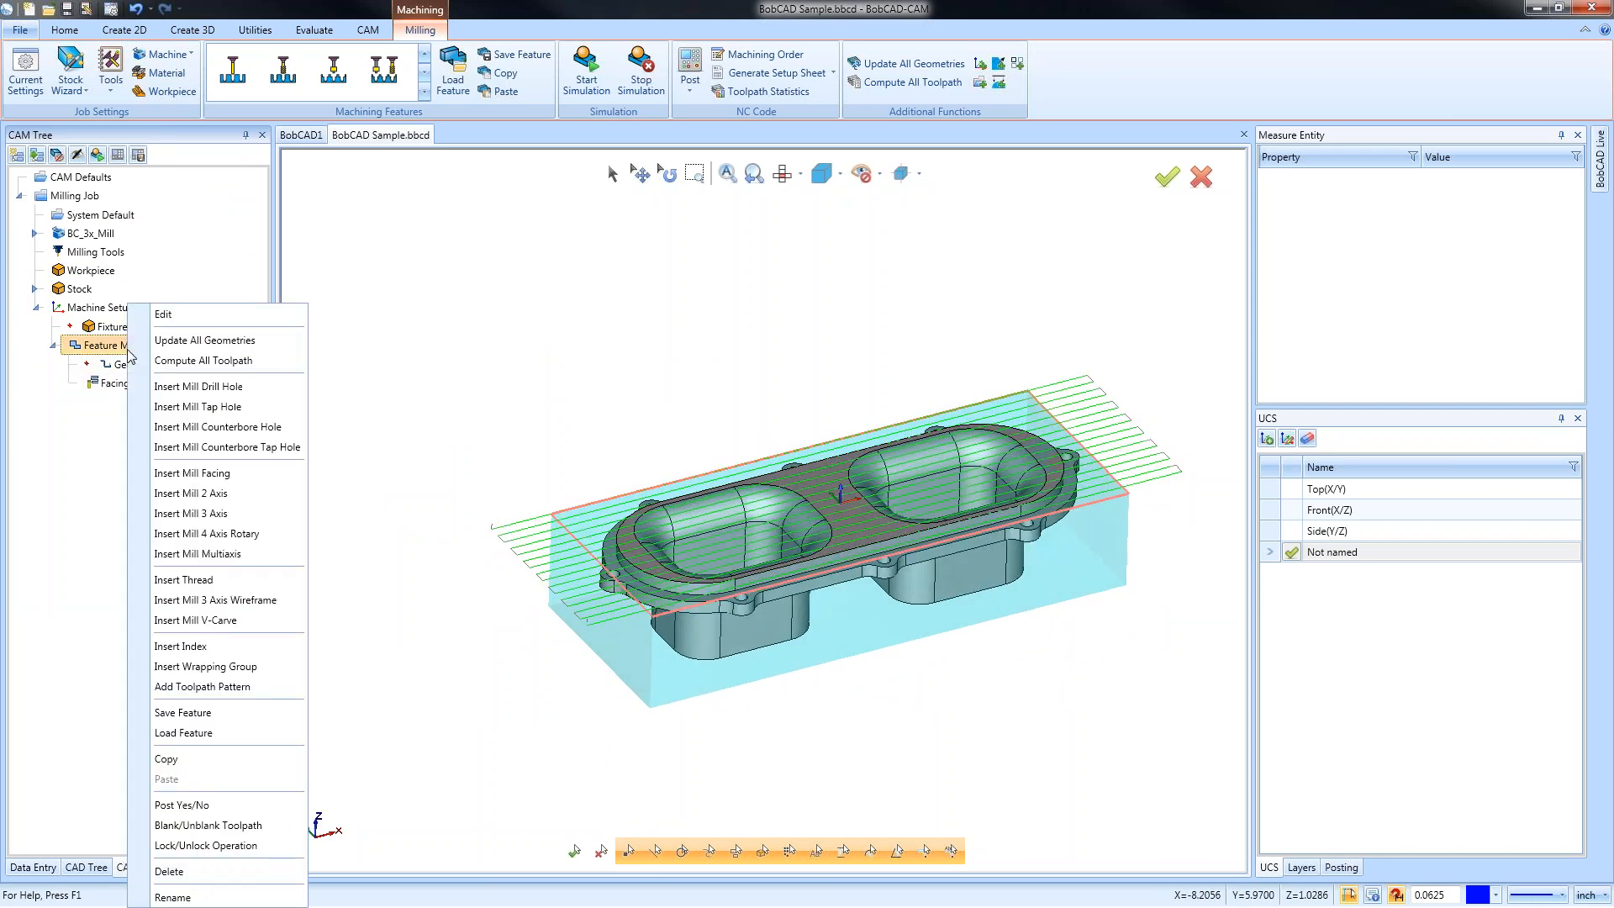
pyautogui.click(232, 828)
pyautogui.moveTo(898, 578); pyautogui.dragTo(833, 514, button='middle')
pyautogui.scroll(2, 798, 496)
pyautogui.click(52, 345)
pyautogui.moveTo(976, 618); pyautogui.dragTo(1031, 620, button='middle')
# Start a Mill 3 Axis feature under Machine Setup - 1 and select all of the part's faces as its geometry
pyautogui.click(126, 310)
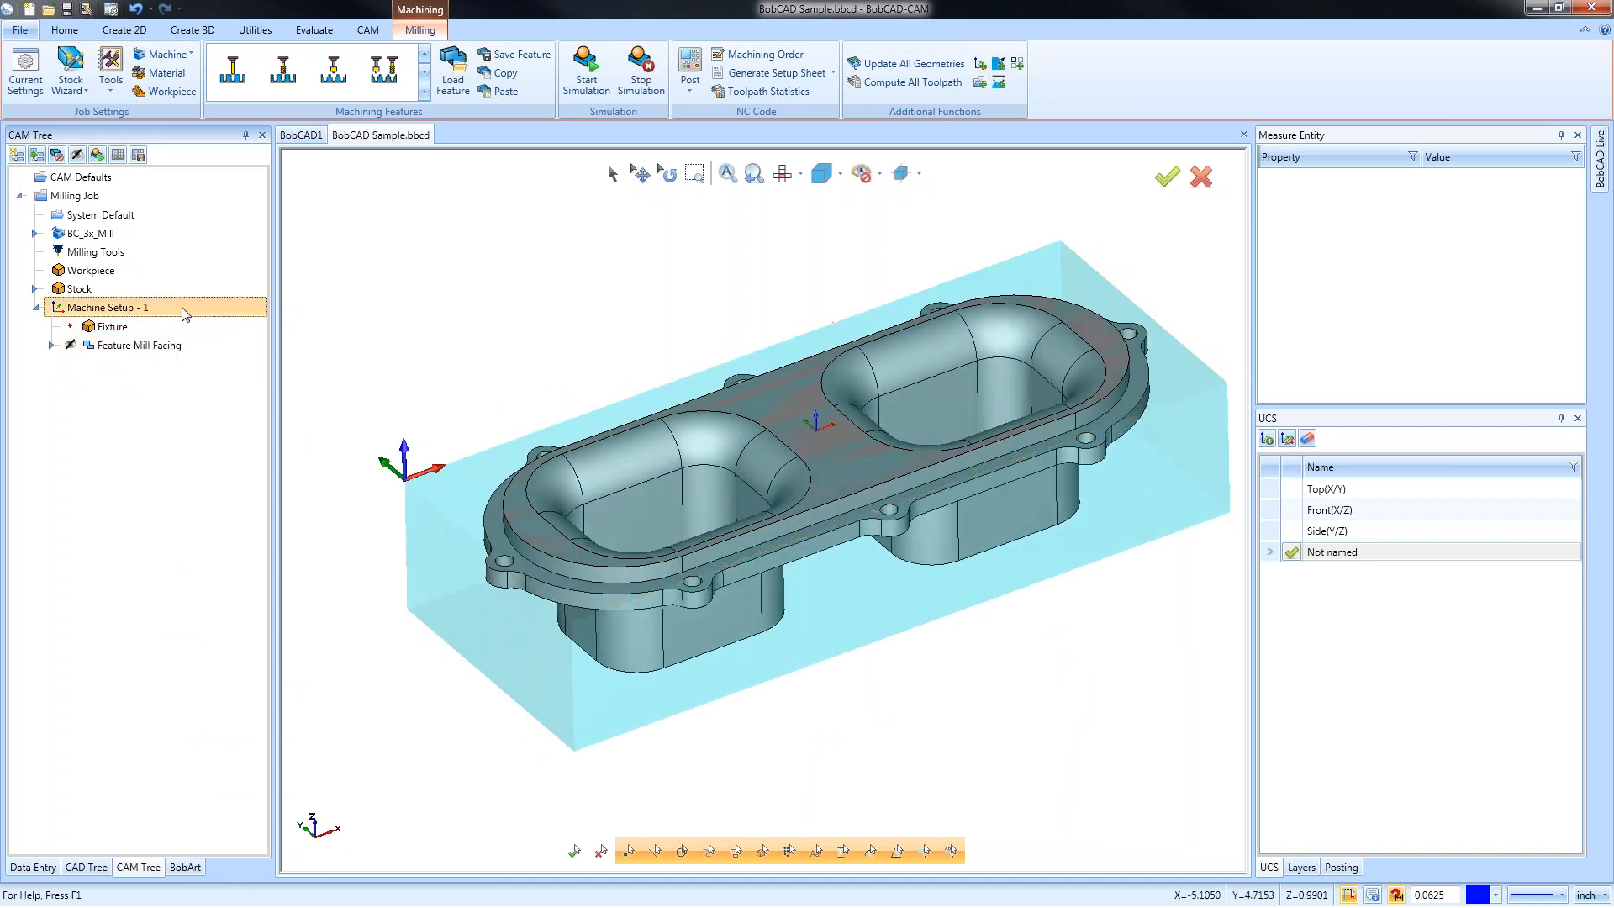
pyautogui.scroll(-2, 703, 443)
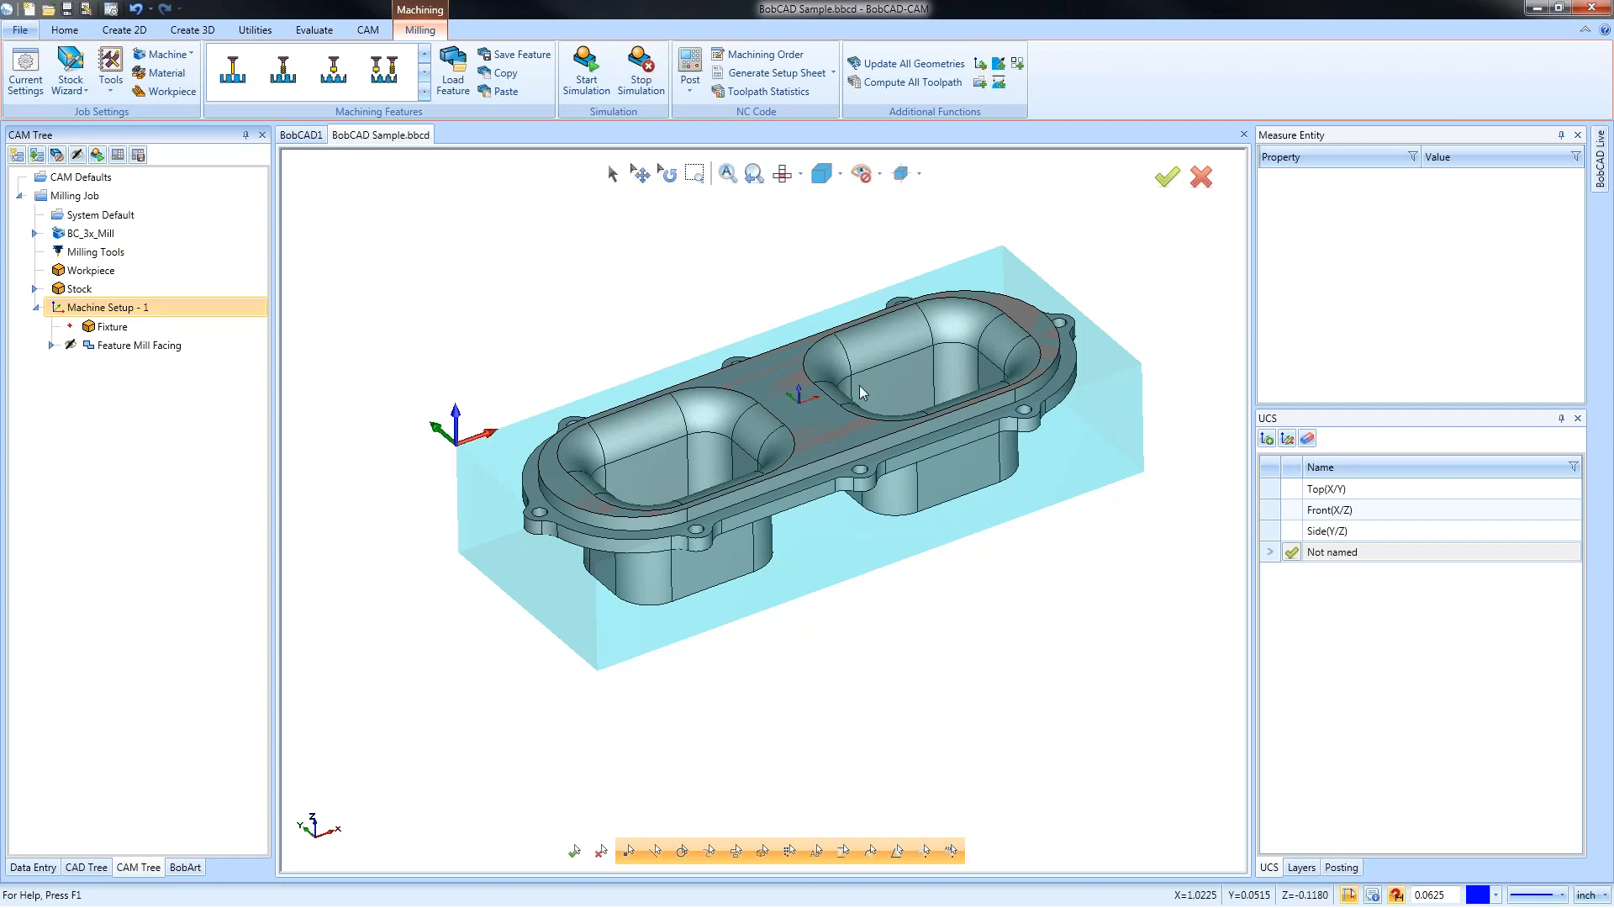
pyautogui.moveTo(904, 626); pyautogui.dragTo(891, 669, button='middle')
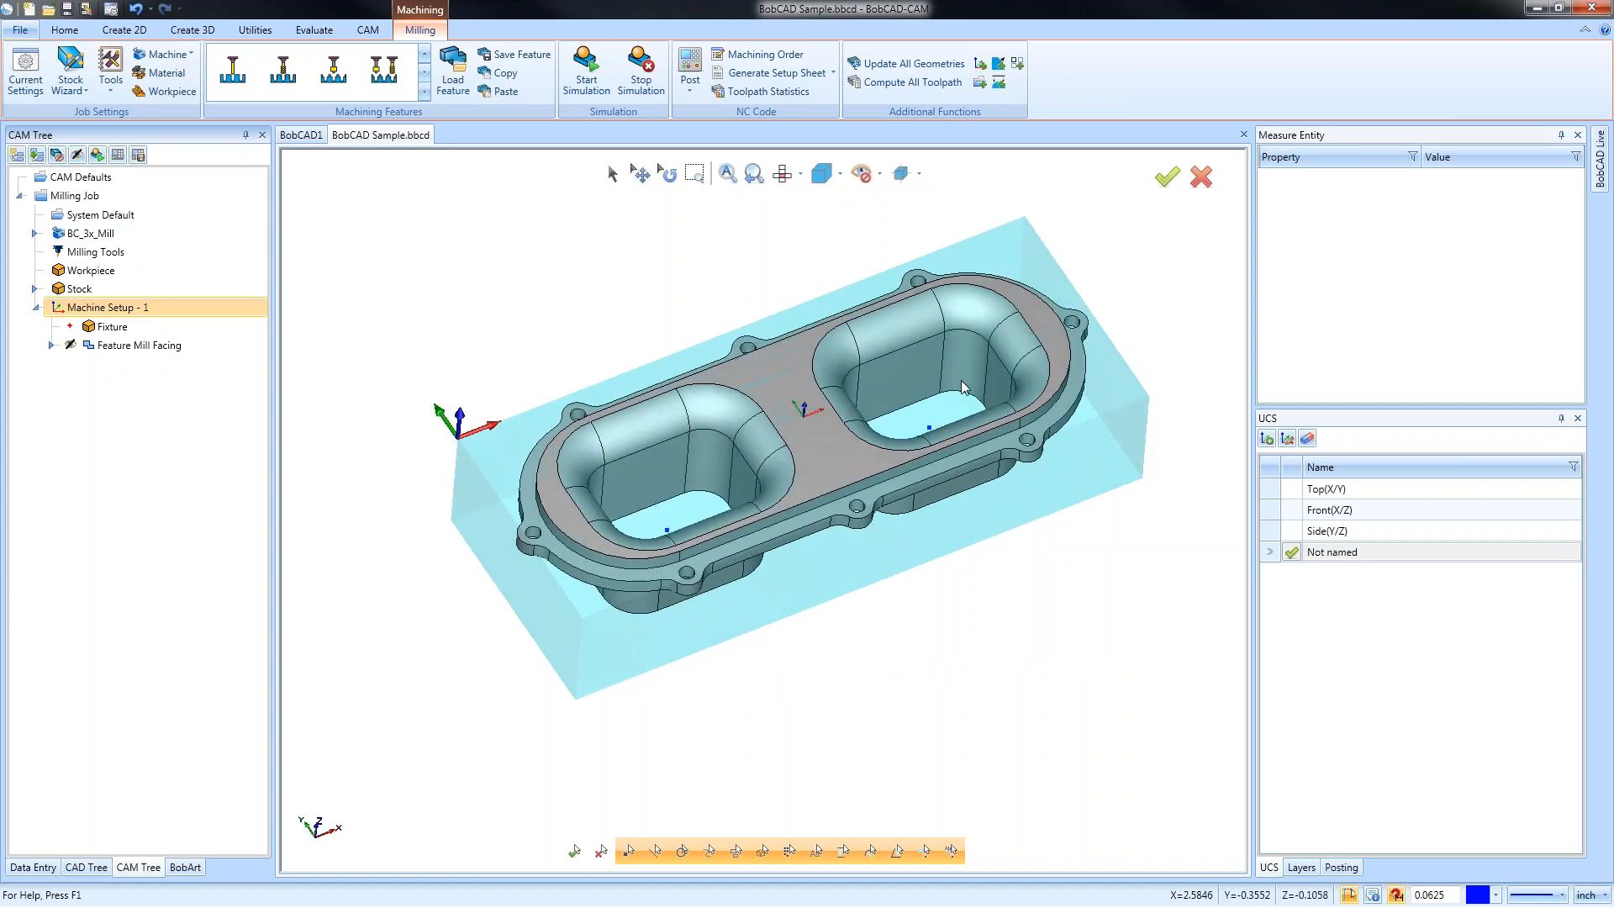
pyautogui.moveTo(783, 644); pyautogui.dragTo(874, 653, button='middle')
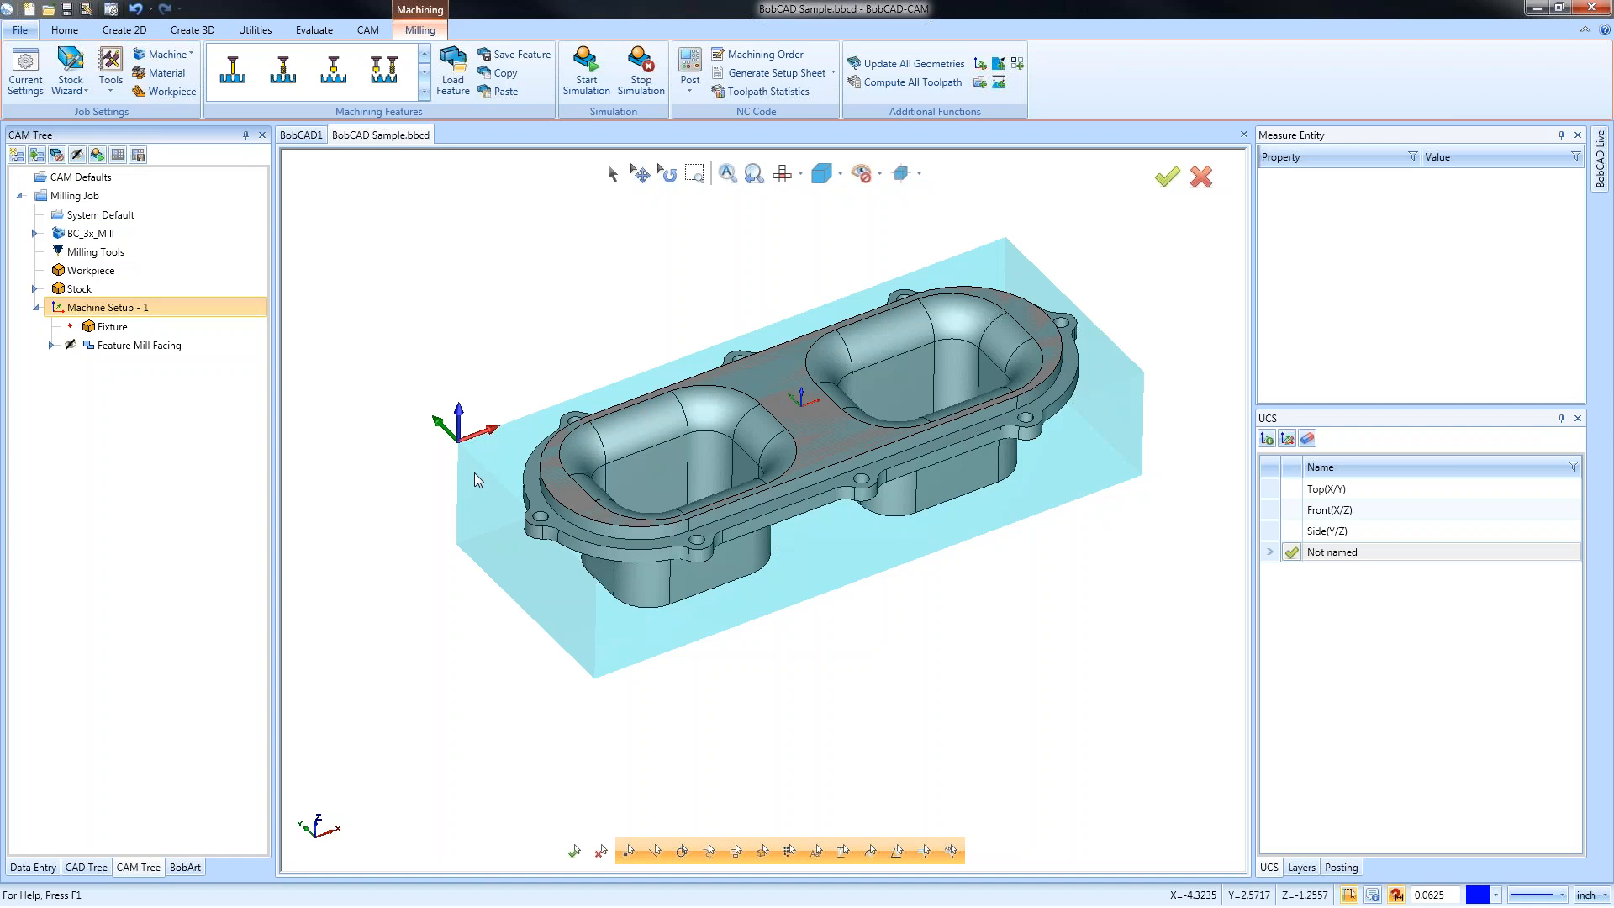
pyautogui.rightClick(139, 313)
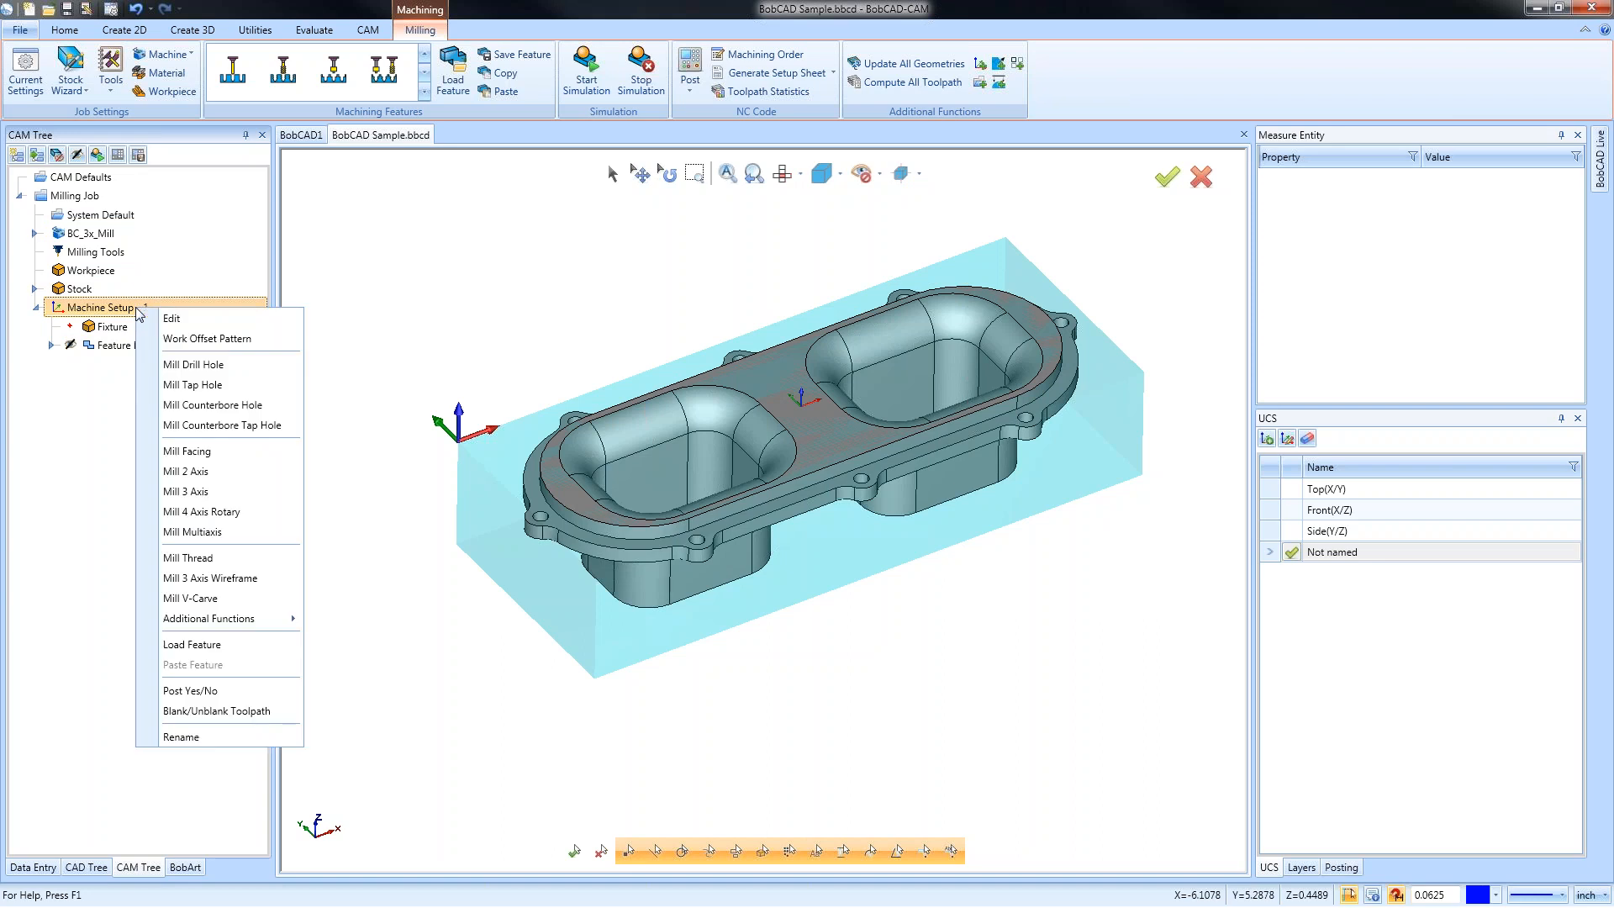
pyautogui.click(223, 492)
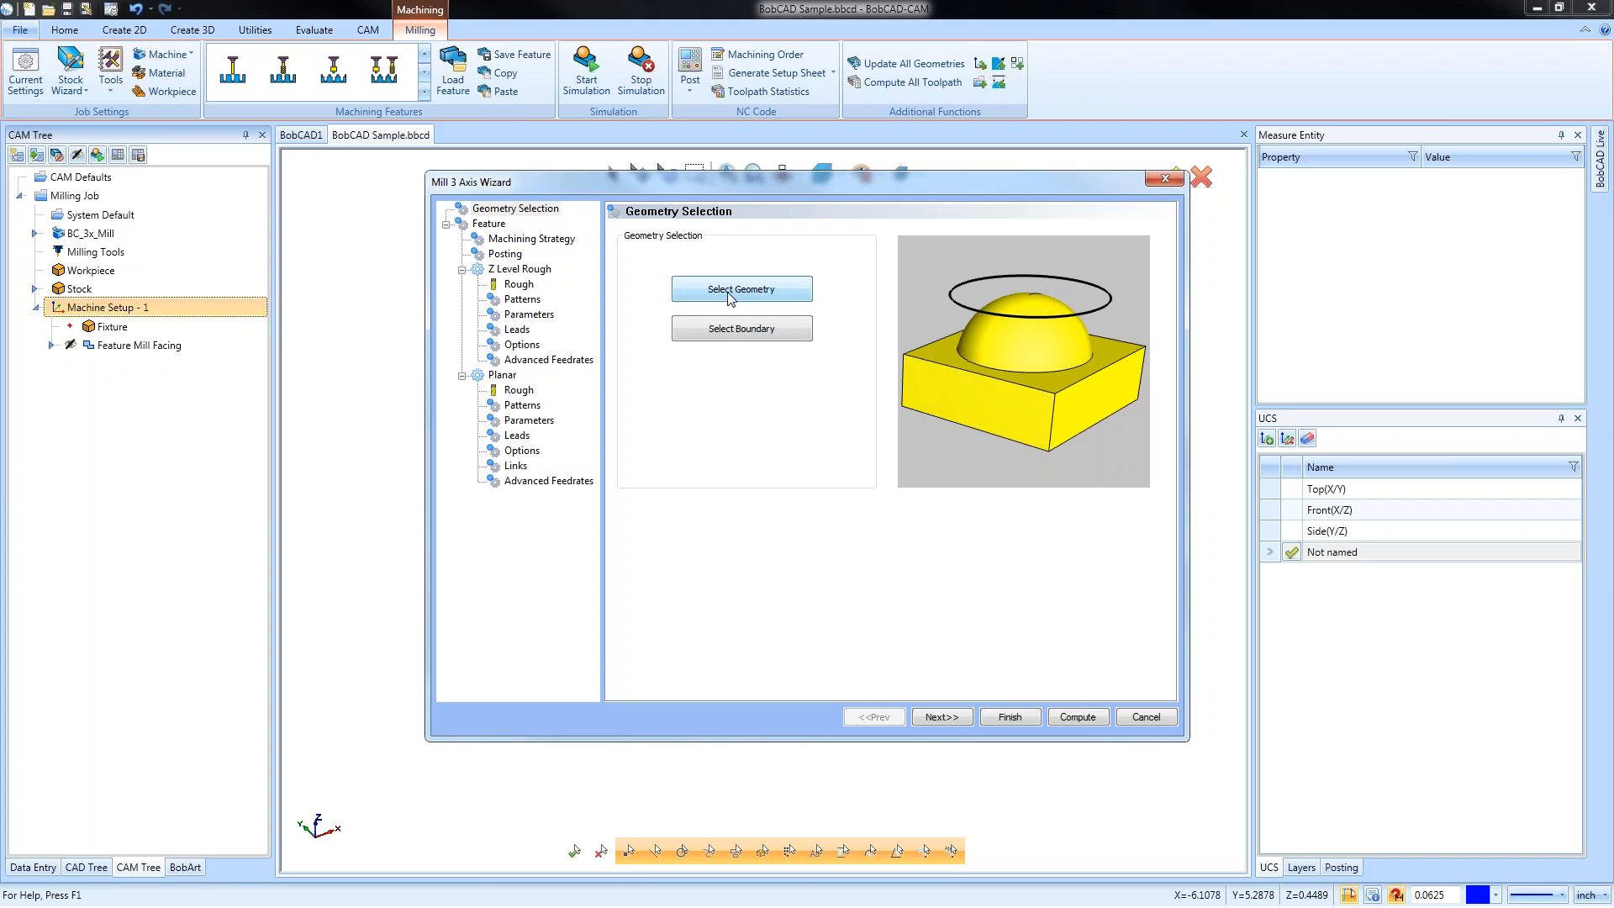
pyautogui.click(729, 298)
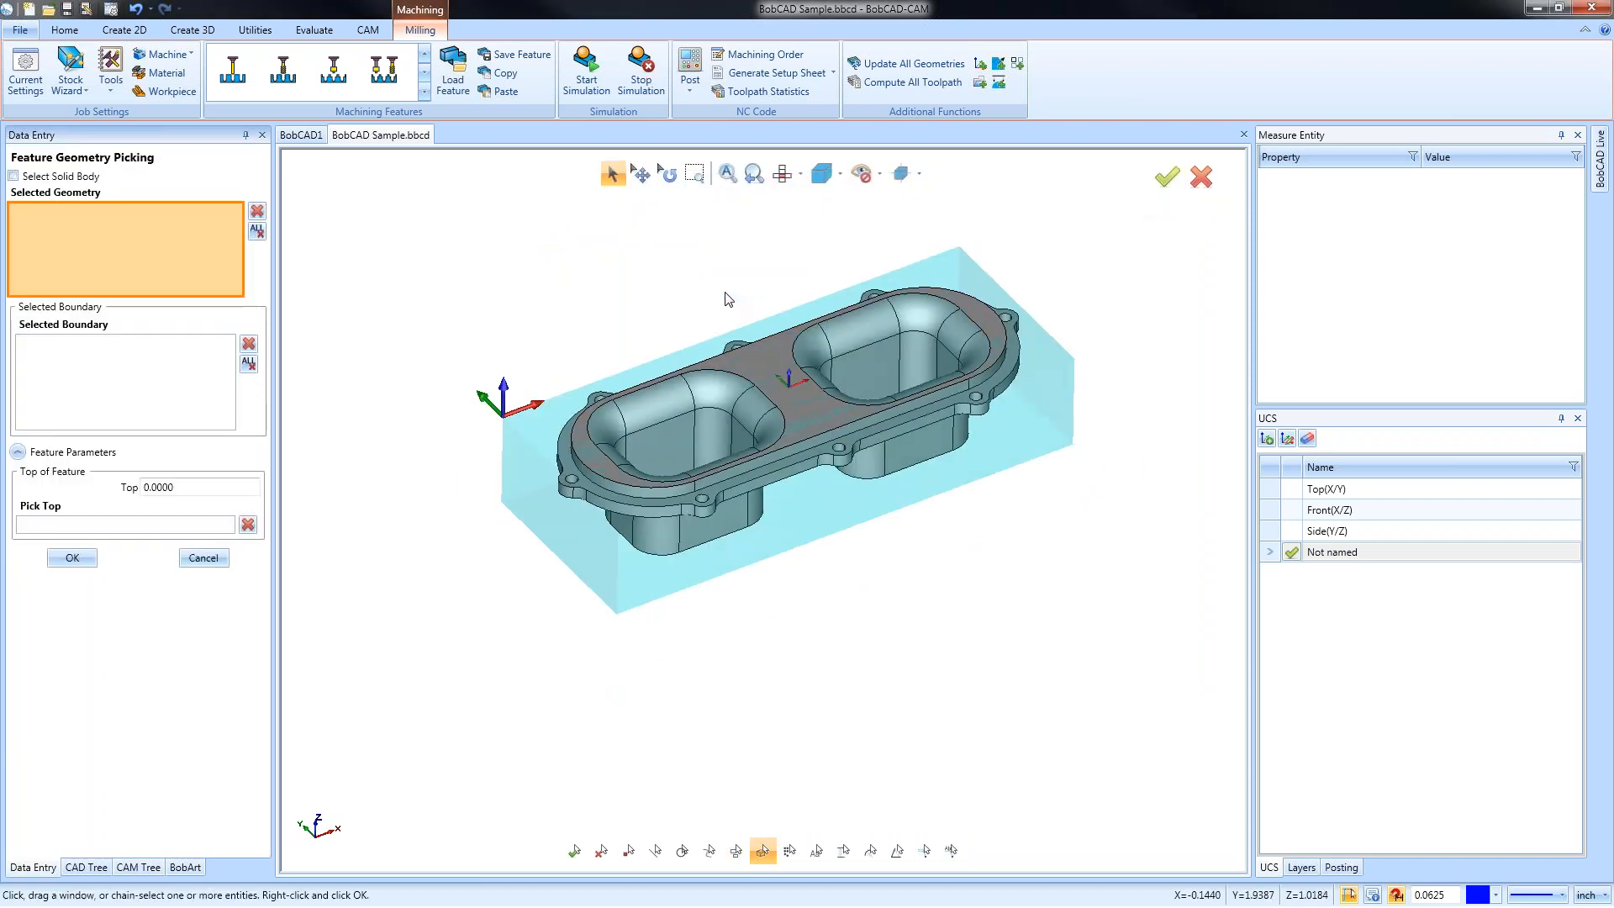
pyautogui.moveTo(1109, 637); pyautogui.dragTo(1128, 686)
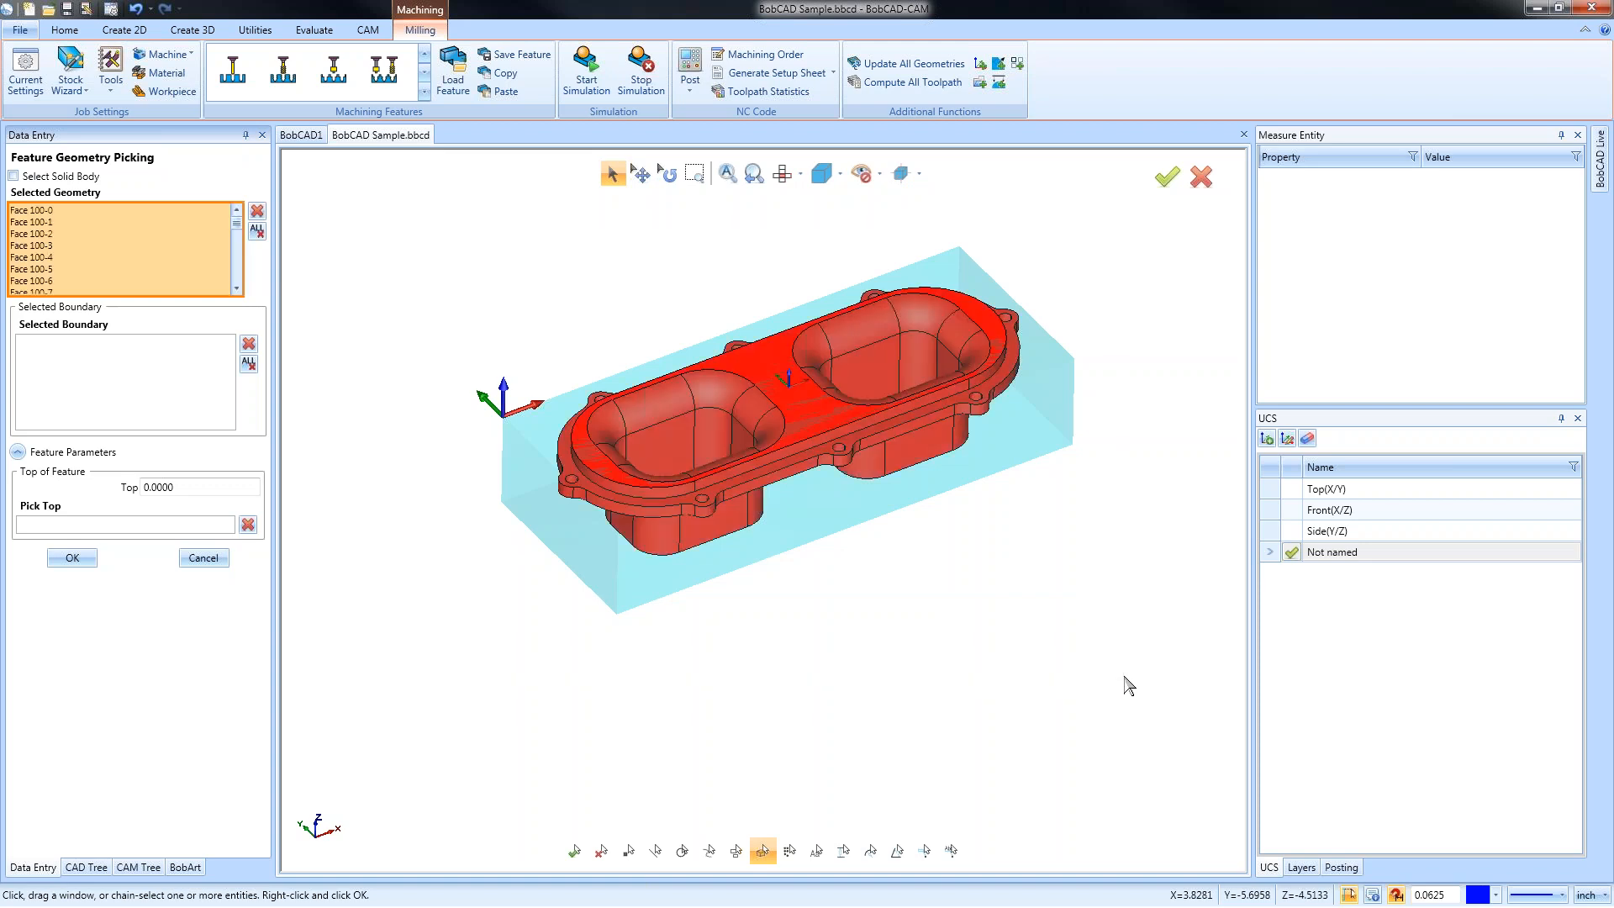
pyautogui.click(72, 557)
# Set the Mill 3 Axis feature's machining strategy to Advanced Rough
pyautogui.click(531, 239)
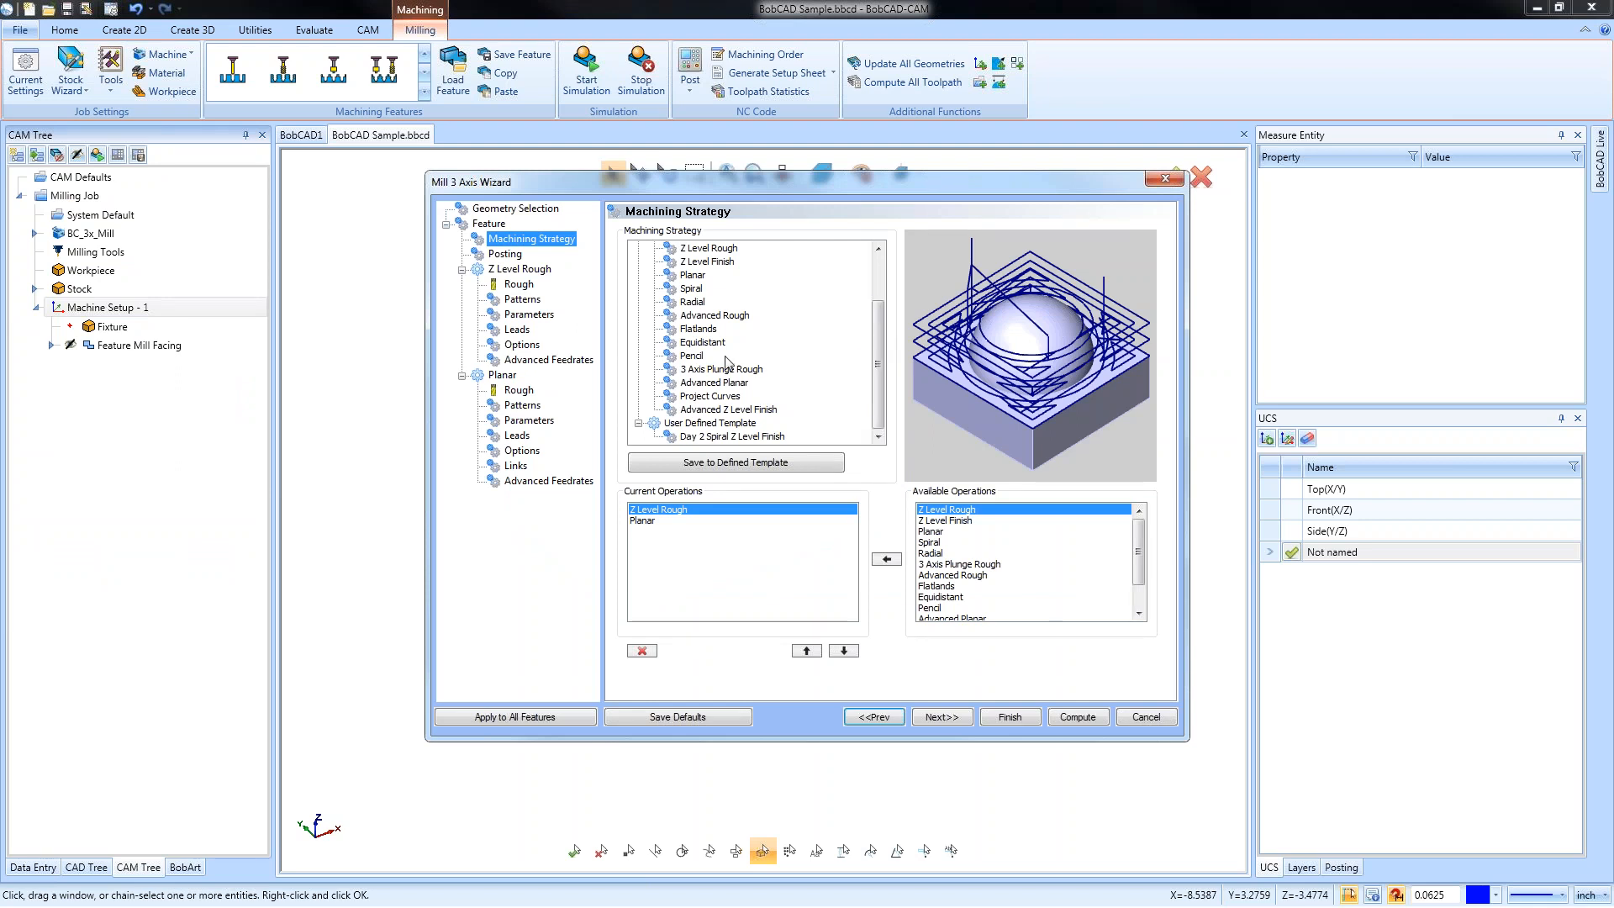
pyautogui.click(715, 382)
pyautogui.click(715, 316)
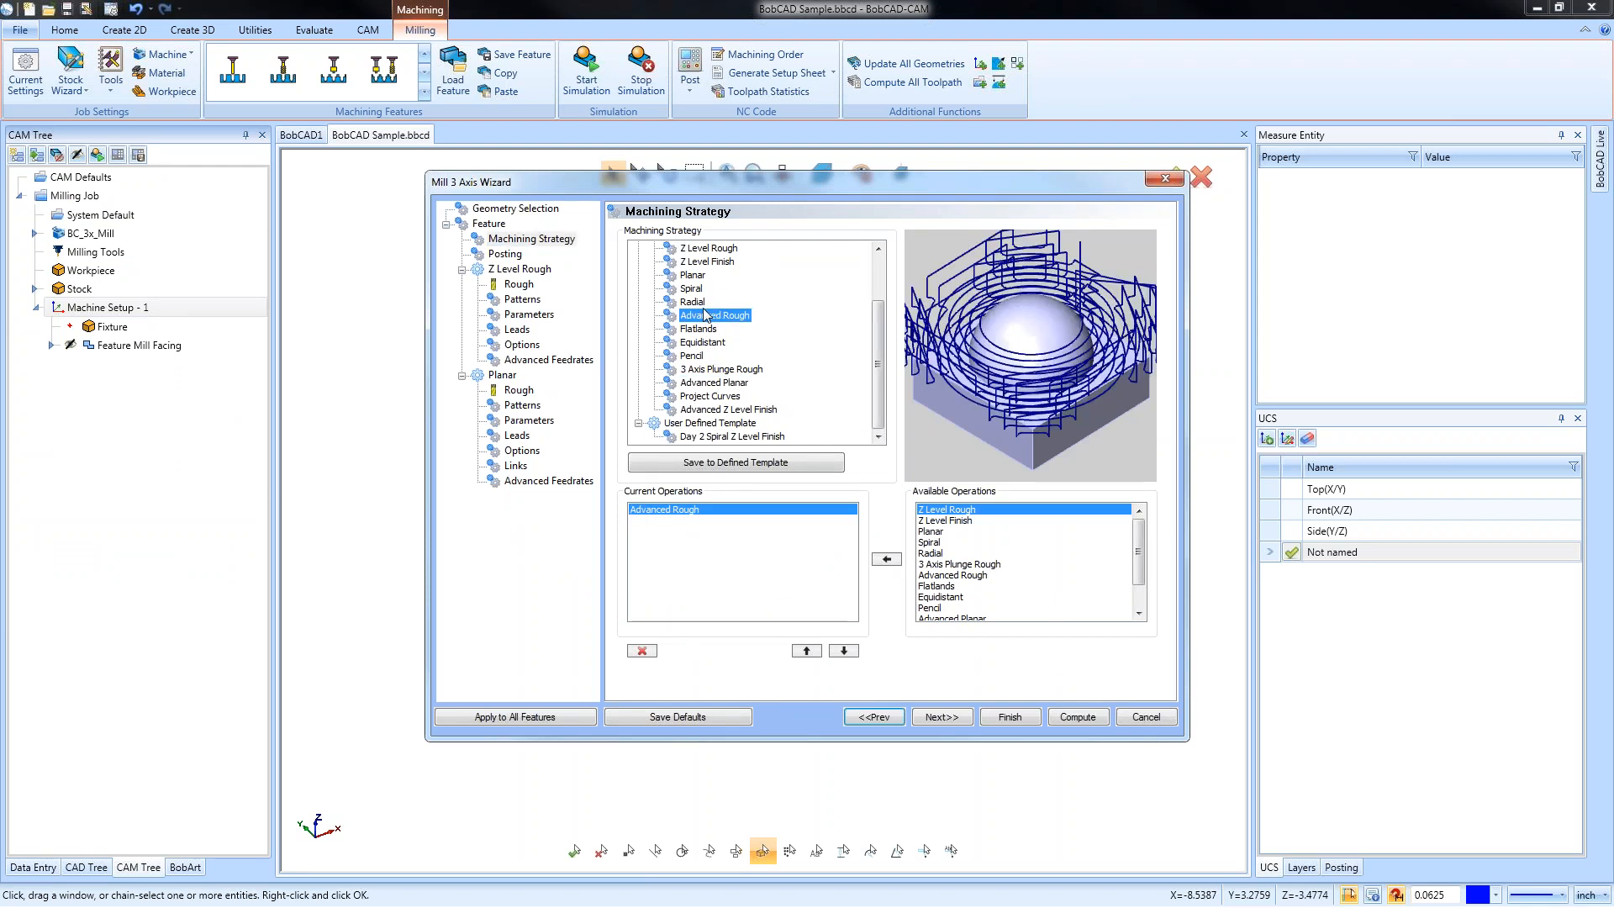
# Set the cut pattern of the Advanced Rough operation to Adaptive Roughing
pyautogui.click(941, 718)
pyautogui.click(519, 284)
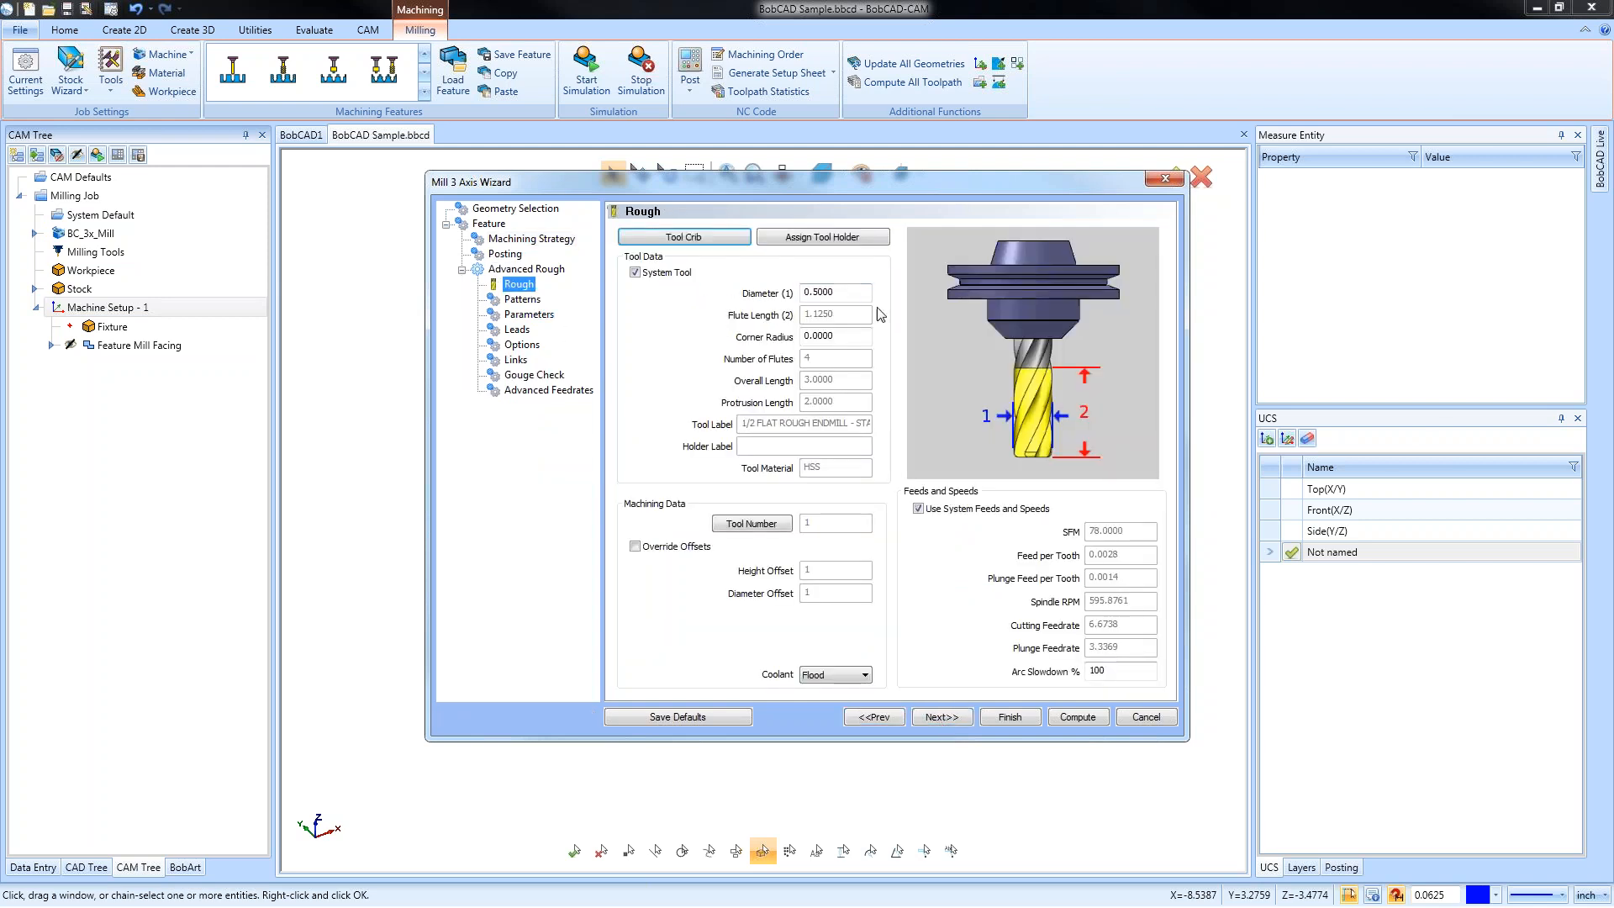
pyautogui.click(530, 305)
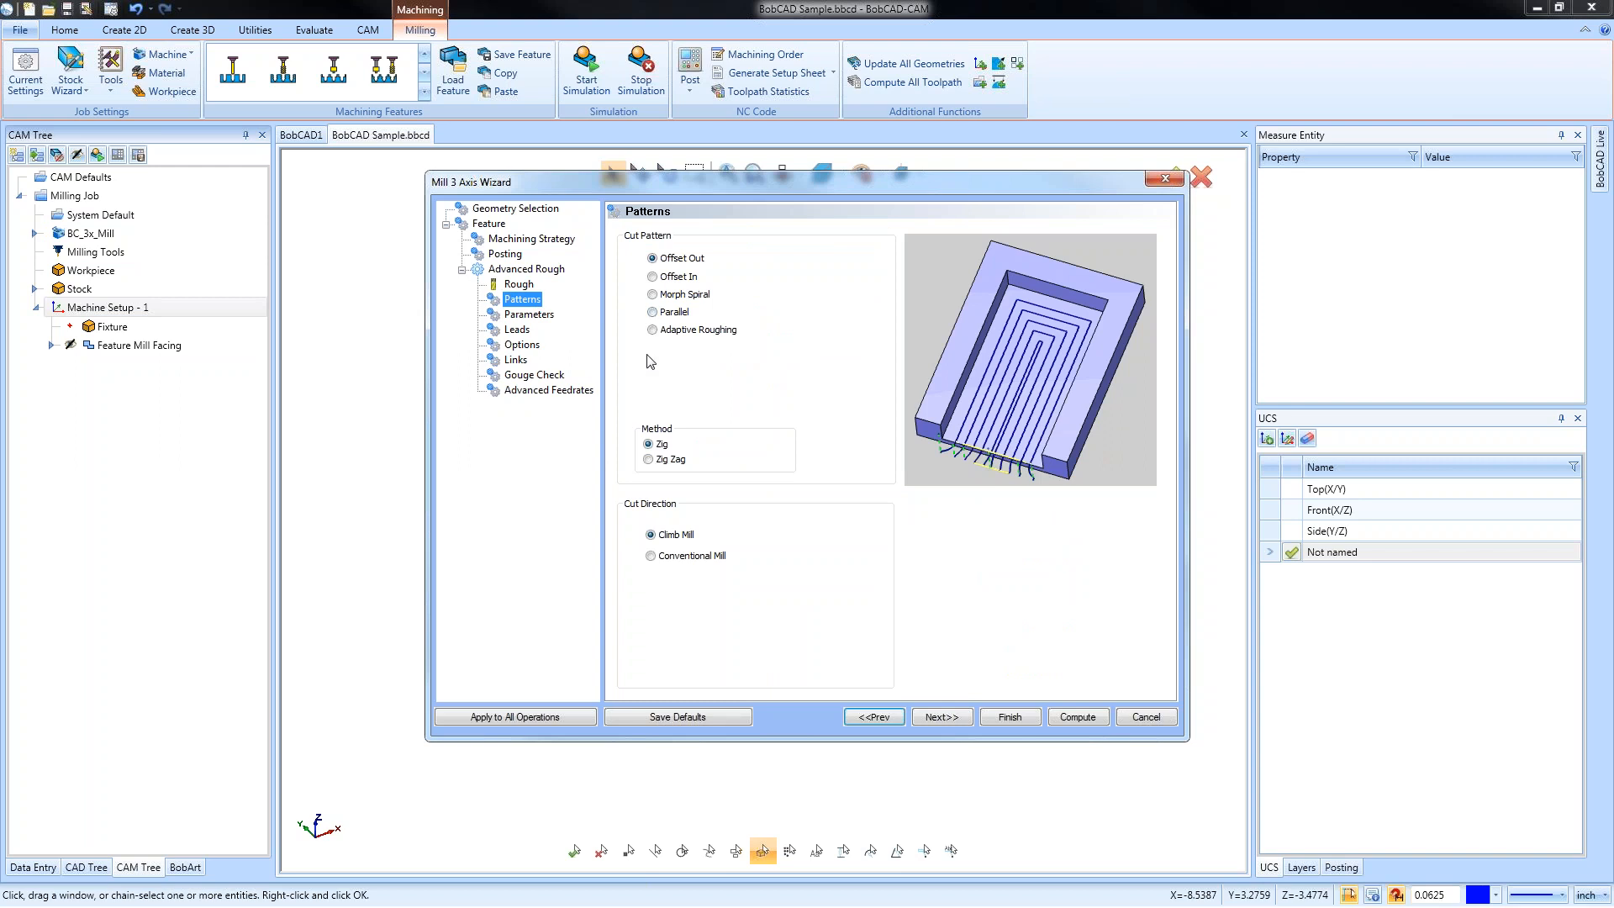
pyautogui.click(653, 329)
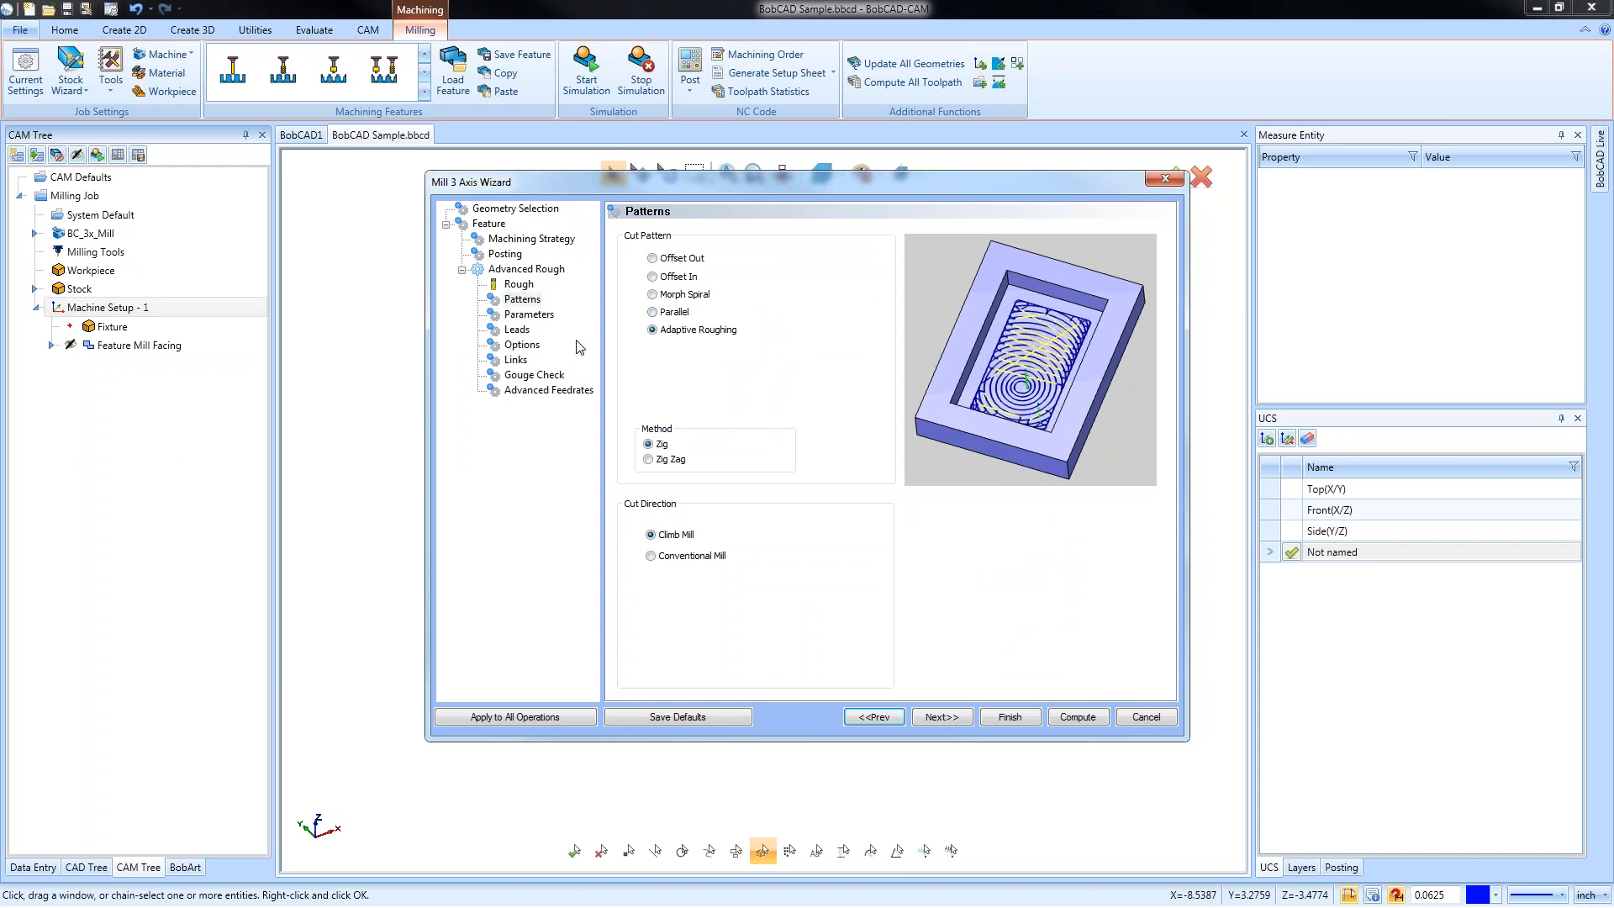
# Set the roughing depth of cut to 0.5, the stepover to 0.2 and the machining tolerance to 0.001
pyautogui.click(529, 314)
pyautogui.press('Tab')
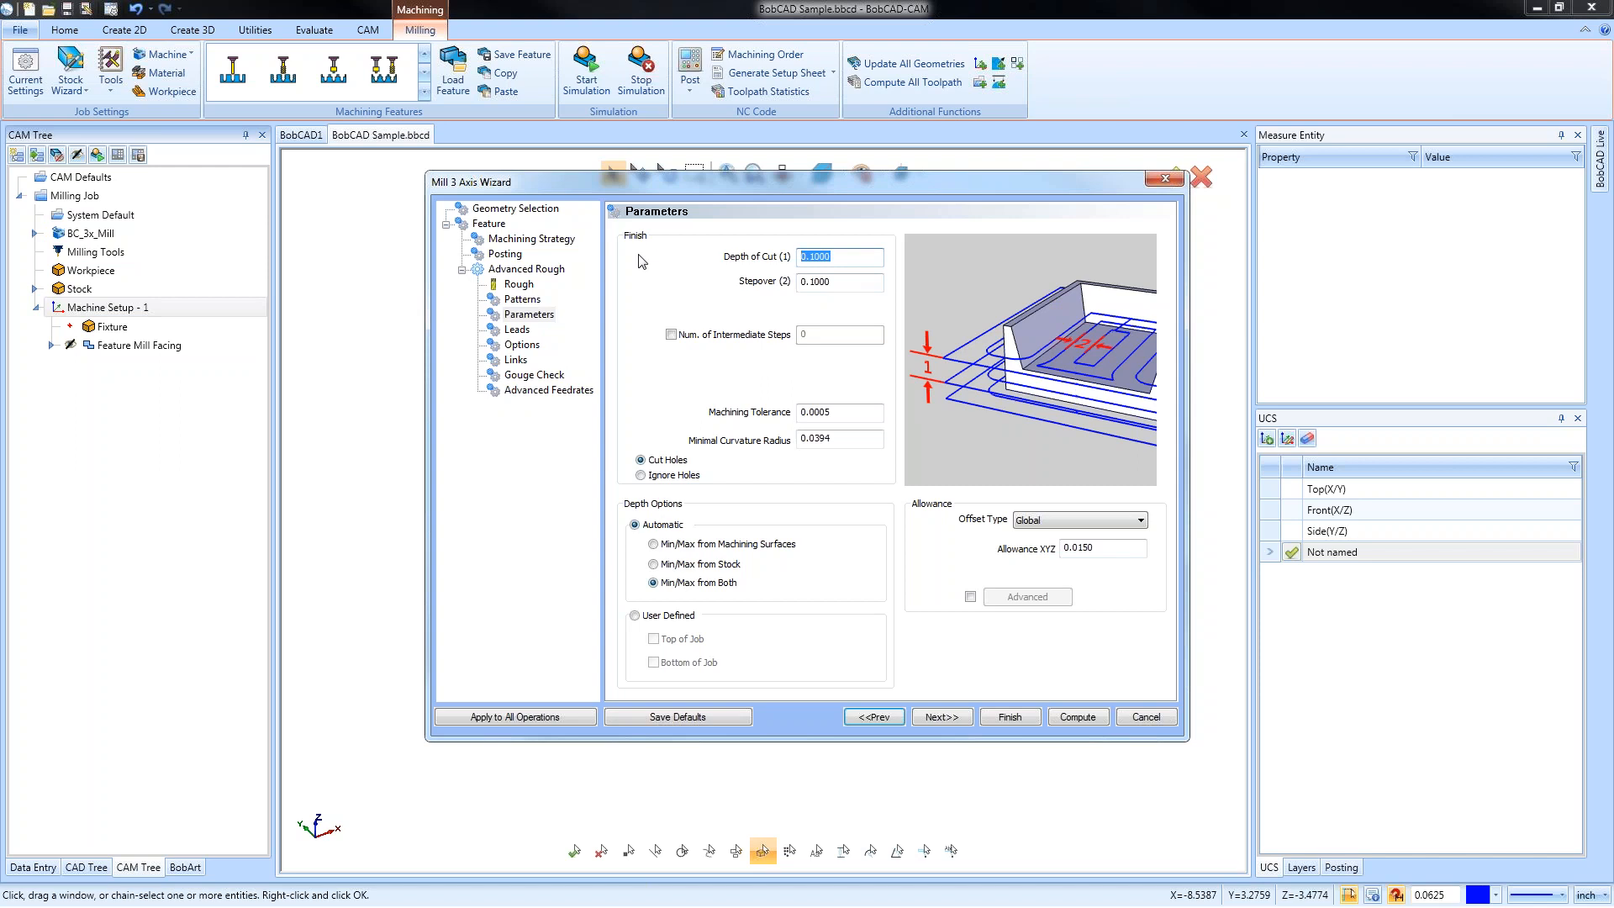
pyautogui.write('0.5')
pyautogui.press('Tab')
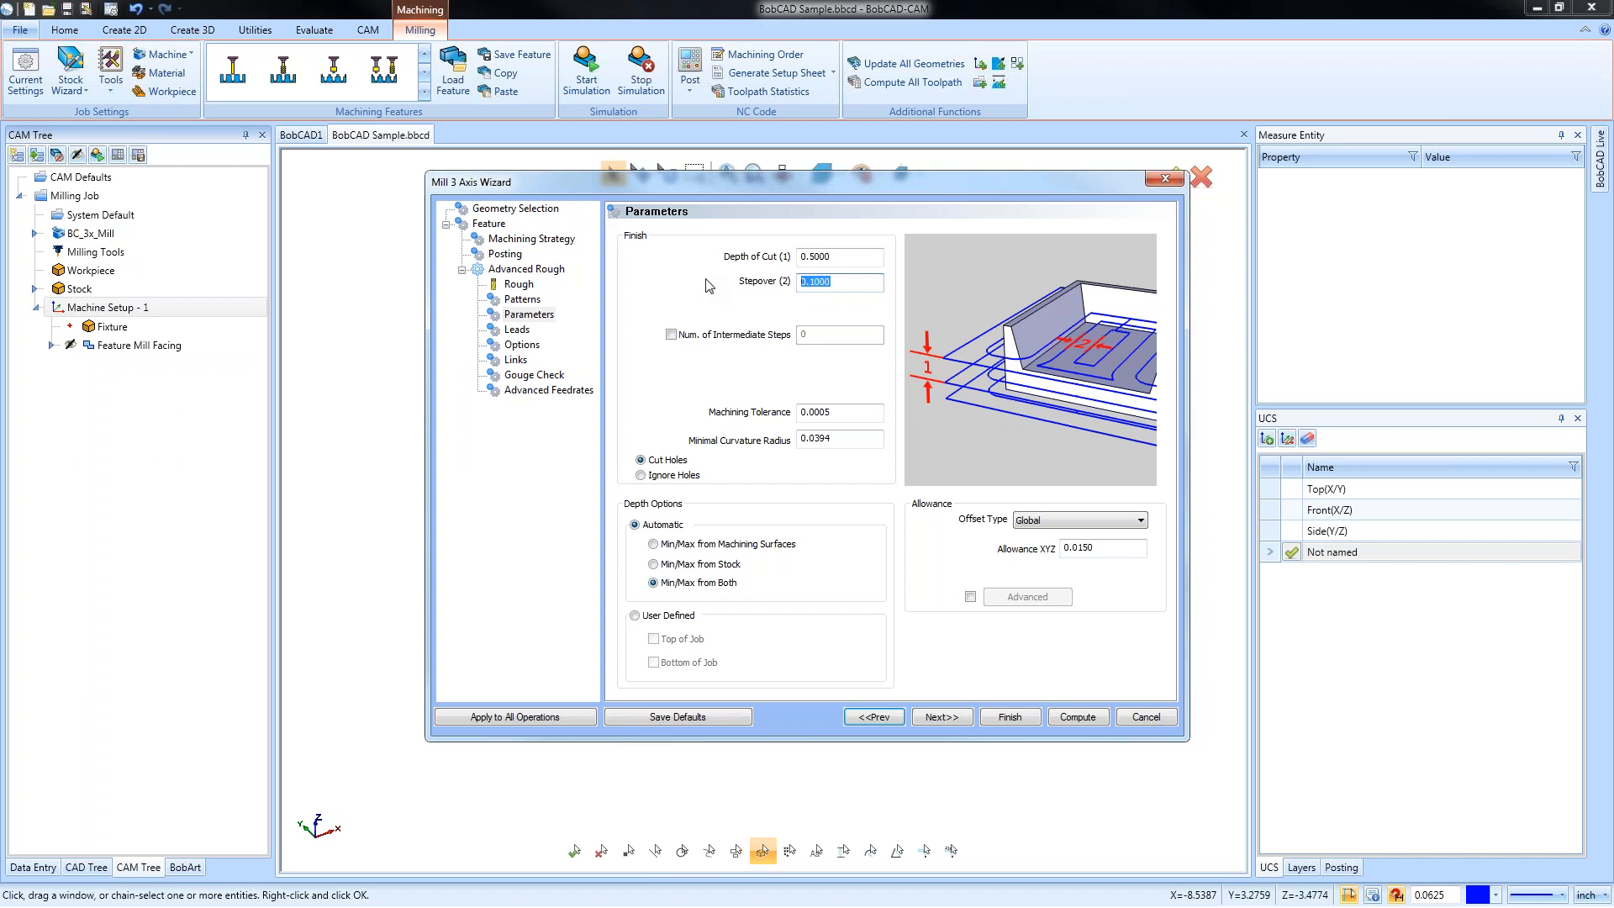
pyautogui.write('.2')
pyautogui.press('Tab')
pyautogui.press('Tab')
pyautogui.write('.001')
pyautogui.press('Tab')
# Switch the allowance offset type to Side and Bottom and the automatic depth to Min/Max from Machining Surfaces
pyautogui.click(1139, 521)
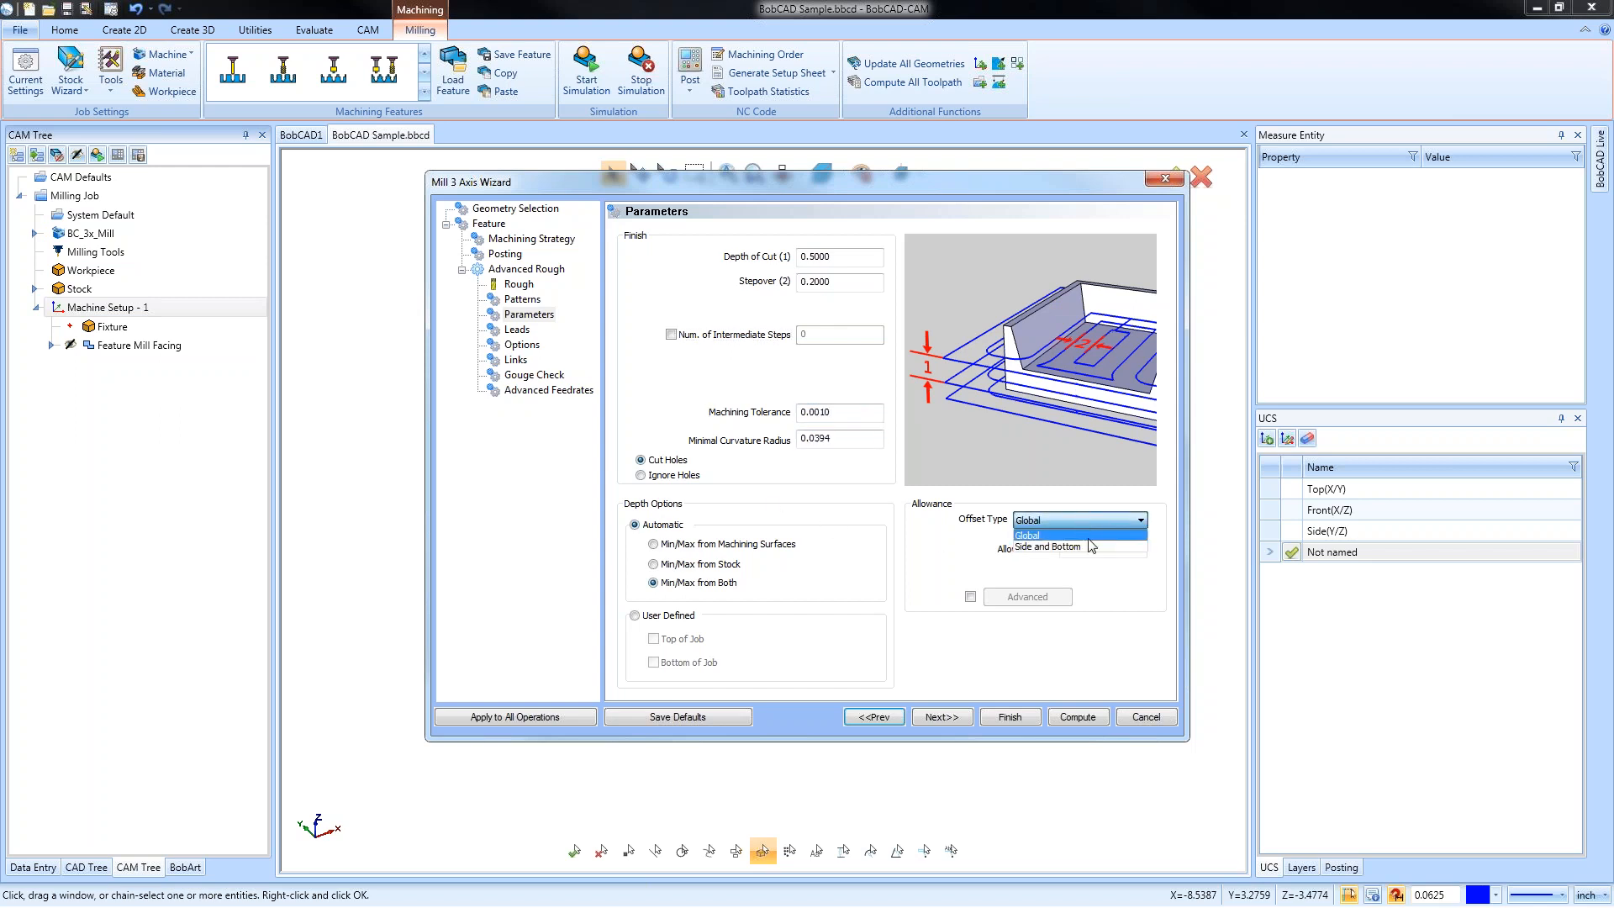
pyautogui.click(1091, 548)
pyautogui.press('Tab')
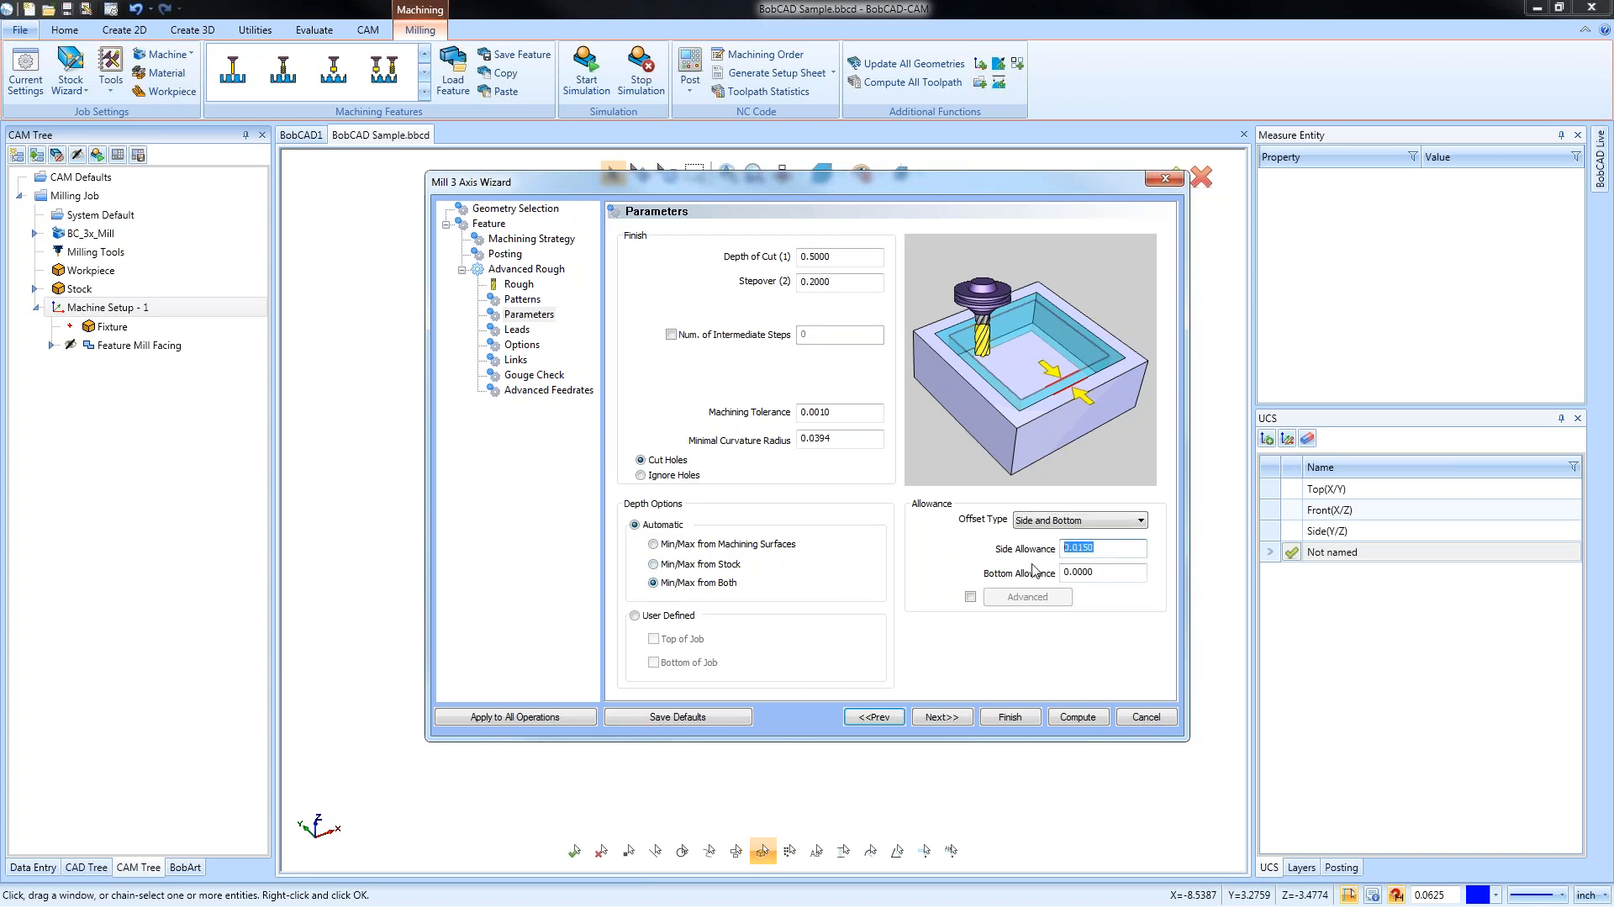
pyautogui.press('Tab')
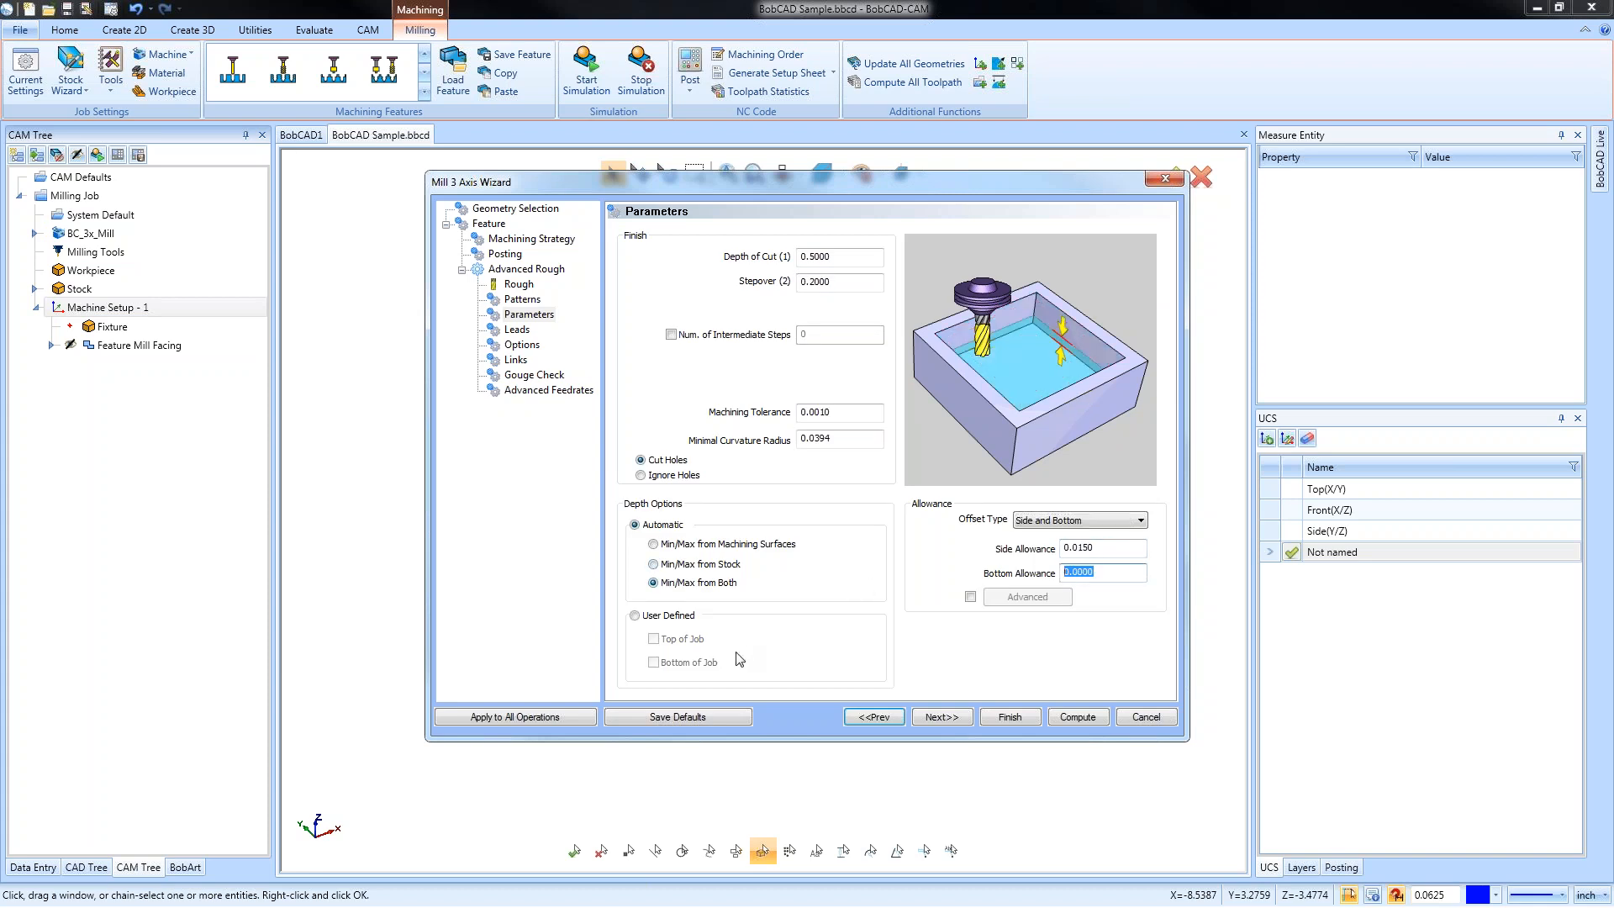
pyautogui.click(654, 544)
# Turn off Center Cutting Tool for the plunge entry and compute the Advanced Rough toolpath
pyautogui.click(517, 330)
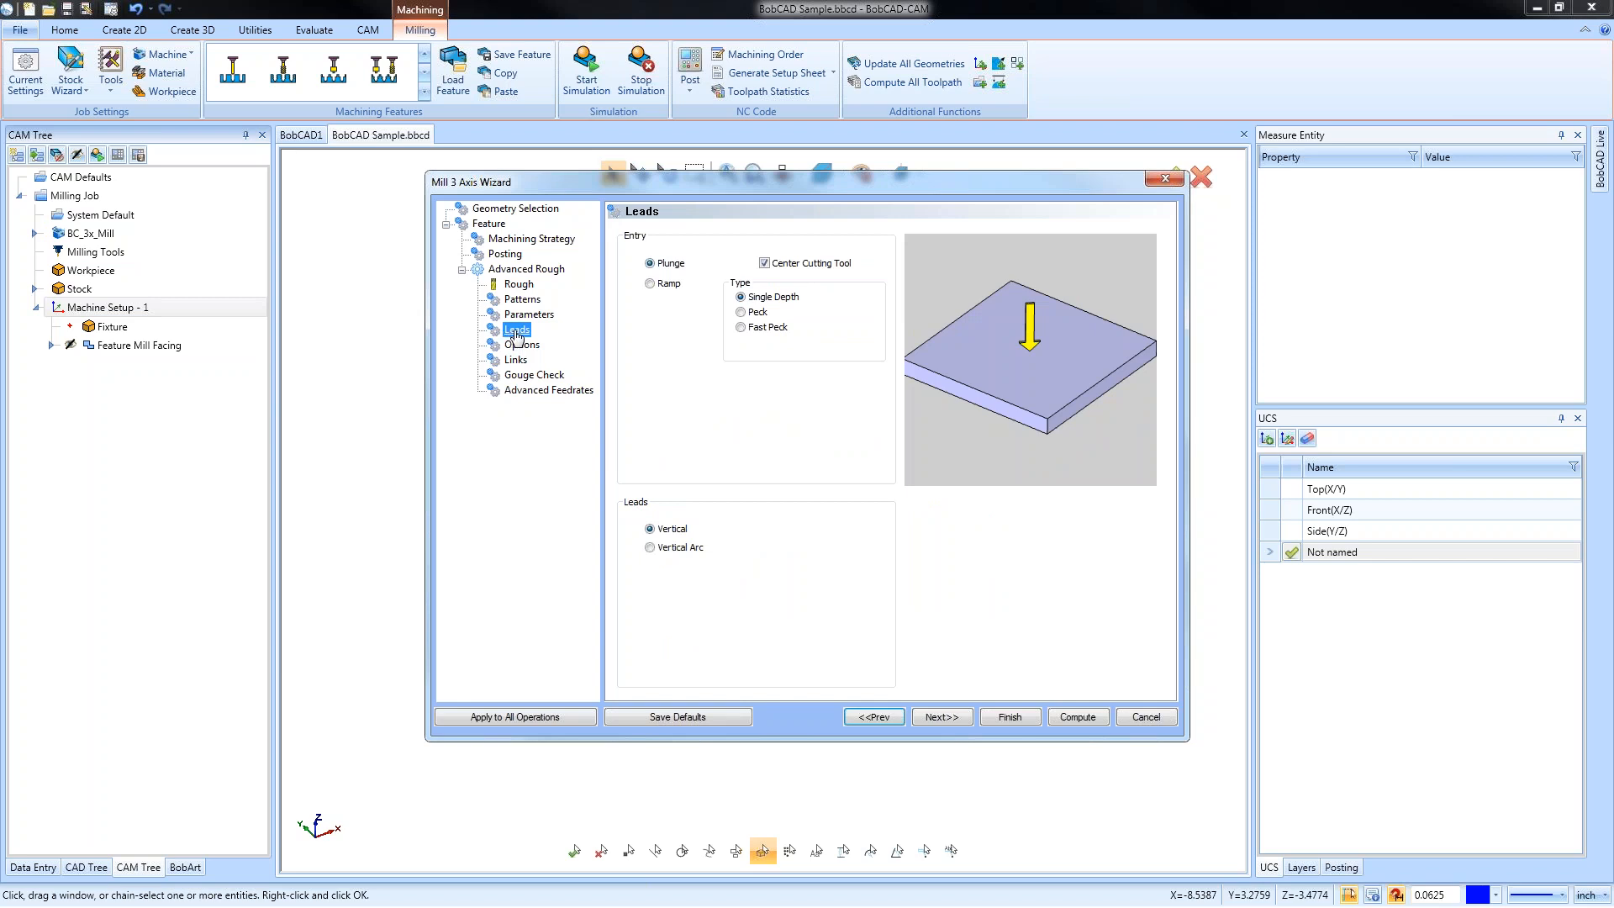
pyautogui.click(765, 264)
pyautogui.click(1080, 719)
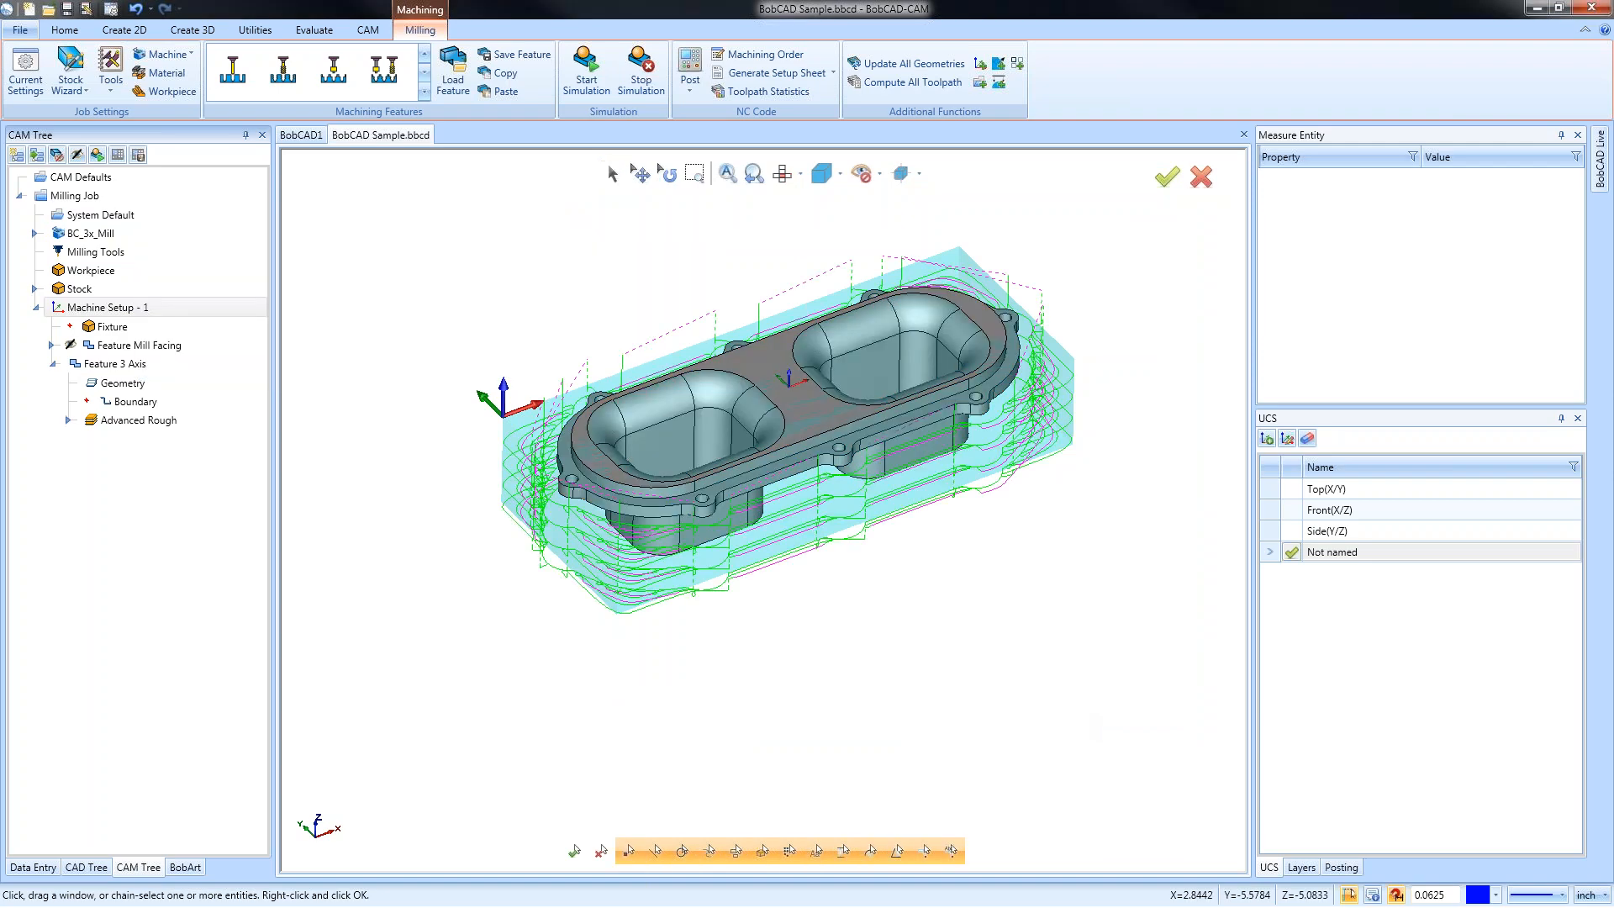
pyautogui.moveTo(796, 515); pyautogui.dragTo(861, 618, button='middle')
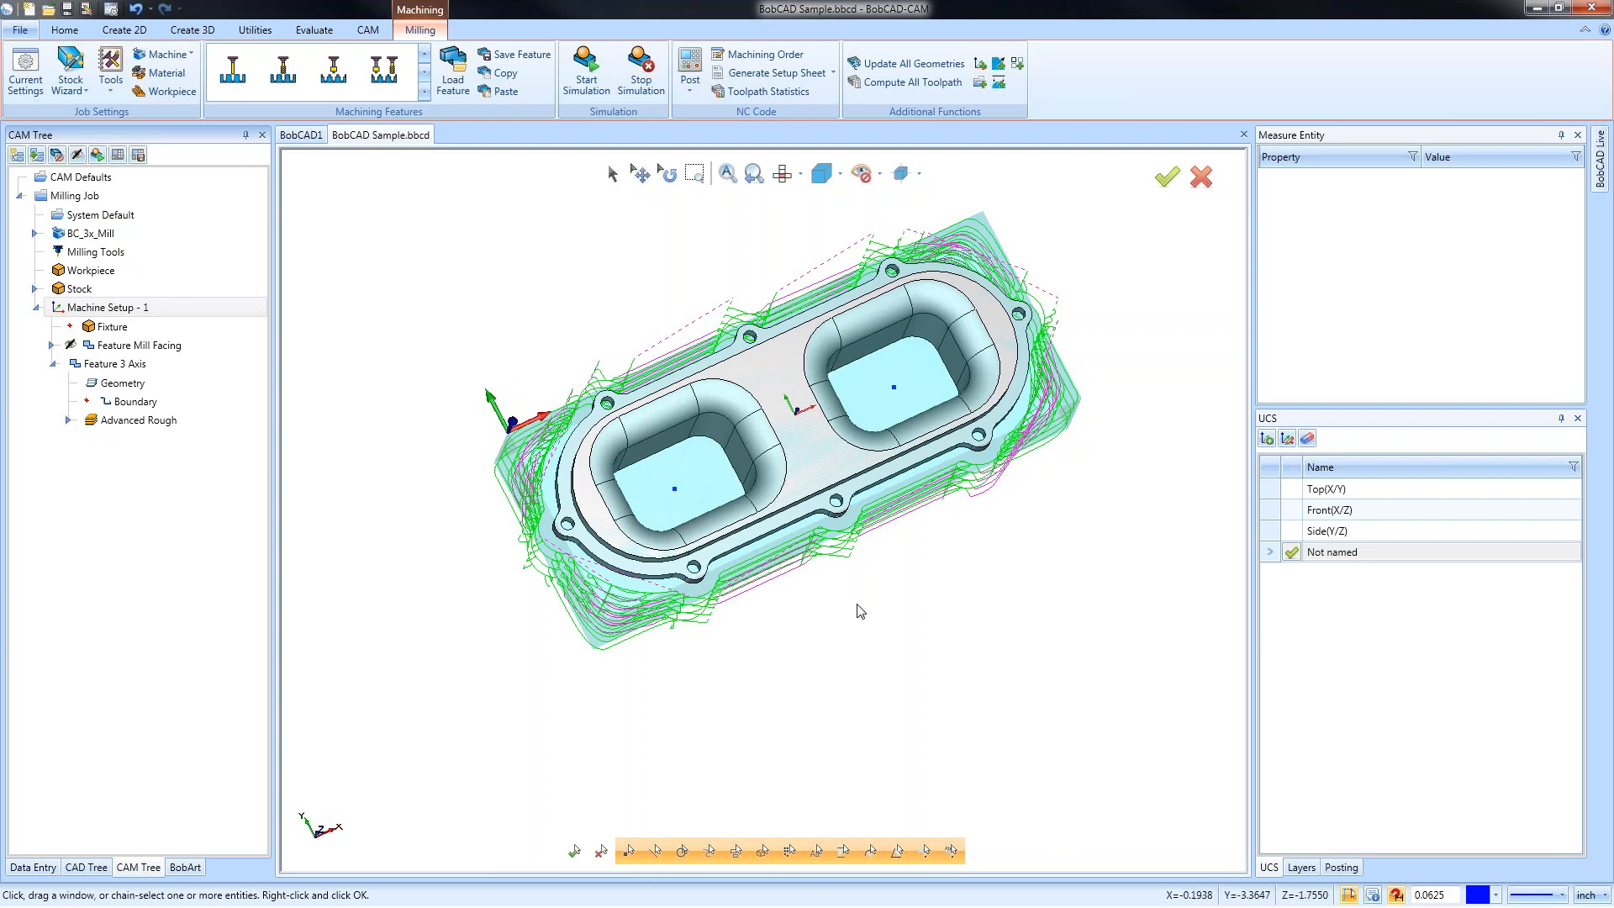
pyautogui.moveTo(866, 589)
pyautogui.mouseDown(button='middle')
pyautogui.moveTo(893, 569)
pyautogui.moveTo(898, 537)
pyautogui.moveTo(879, 547)
pyautogui.moveTo(916, 591)
pyautogui.moveTo(892, 571)
pyautogui.mouseUp(button='middle')
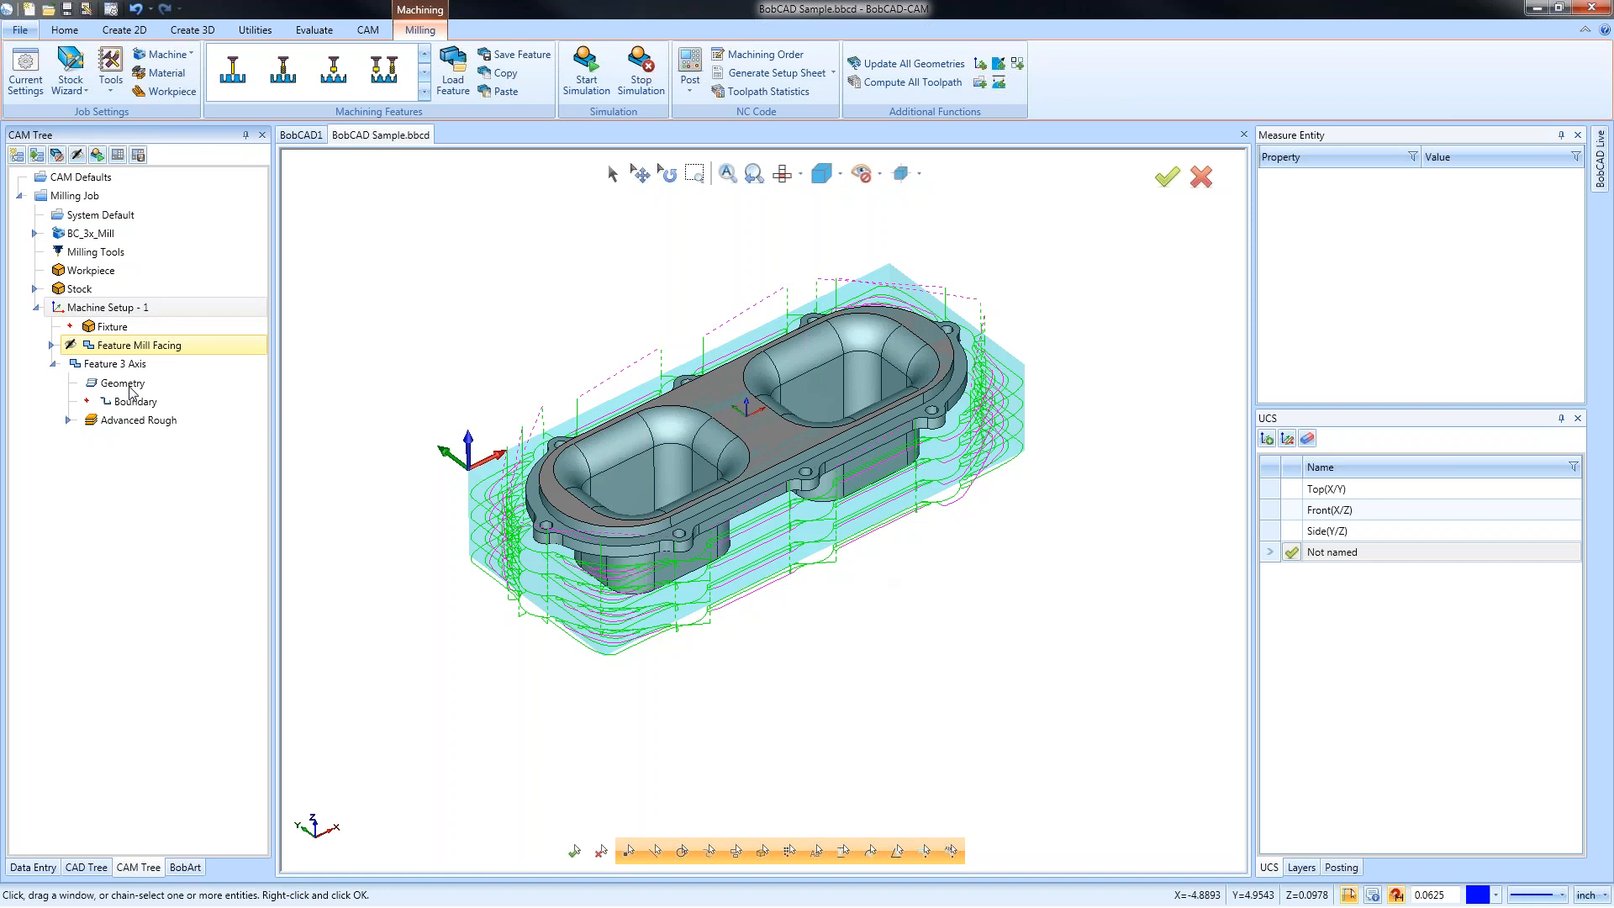
# Review the lead settings of the Advanced Rough operation and close the wizard without changes
pyautogui.rightClick(120, 421)
pyautogui.click(155, 434)
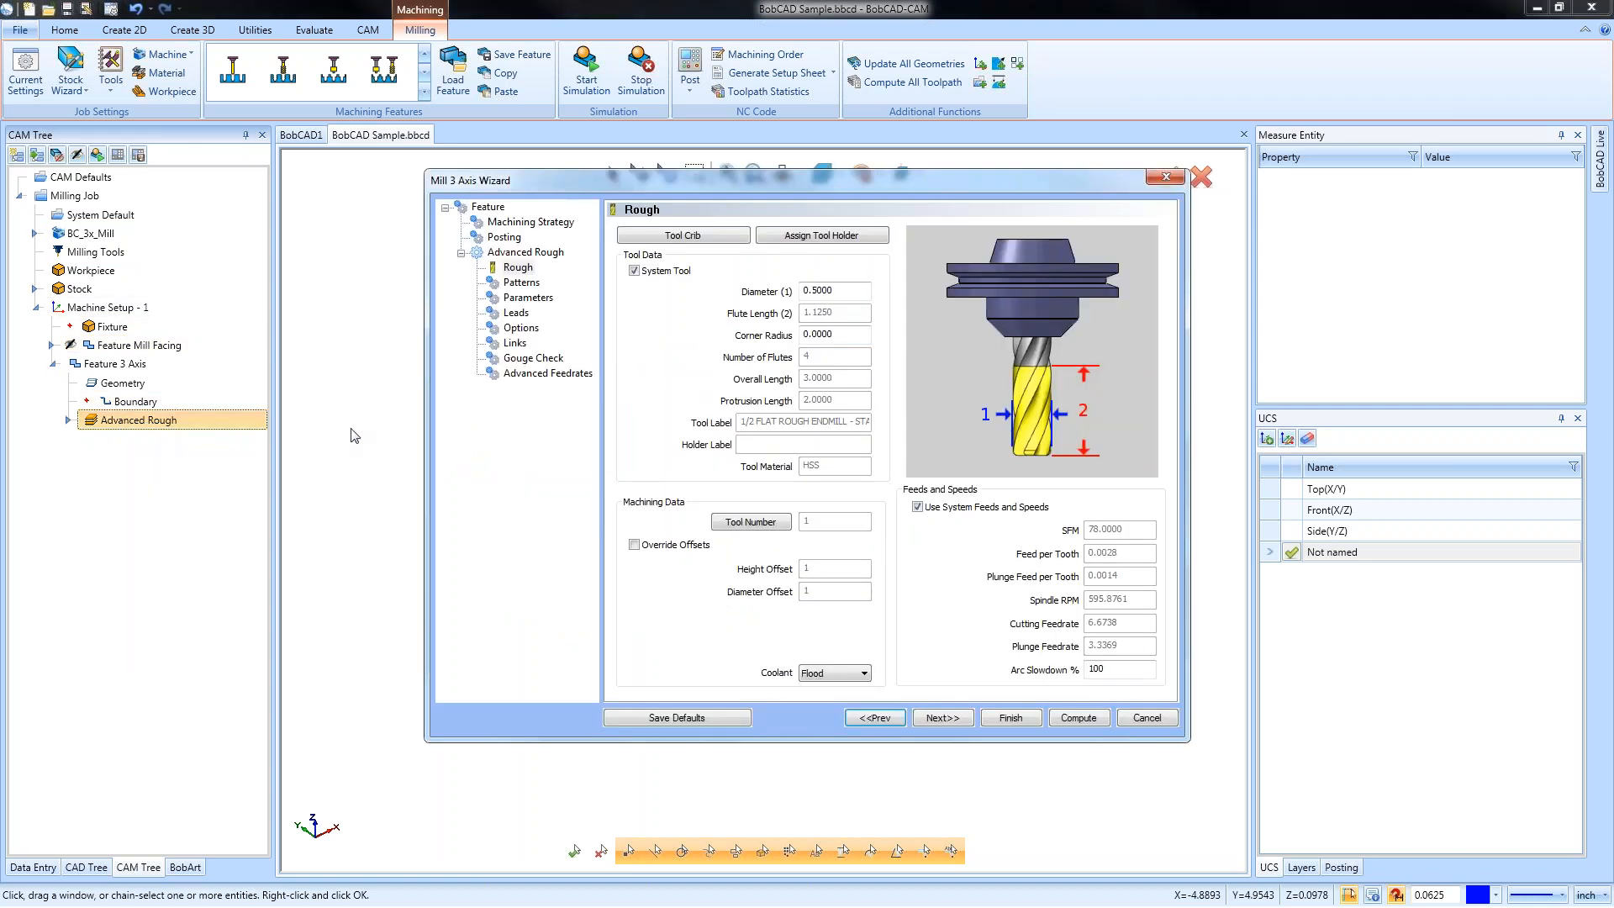
pyautogui.click(517, 313)
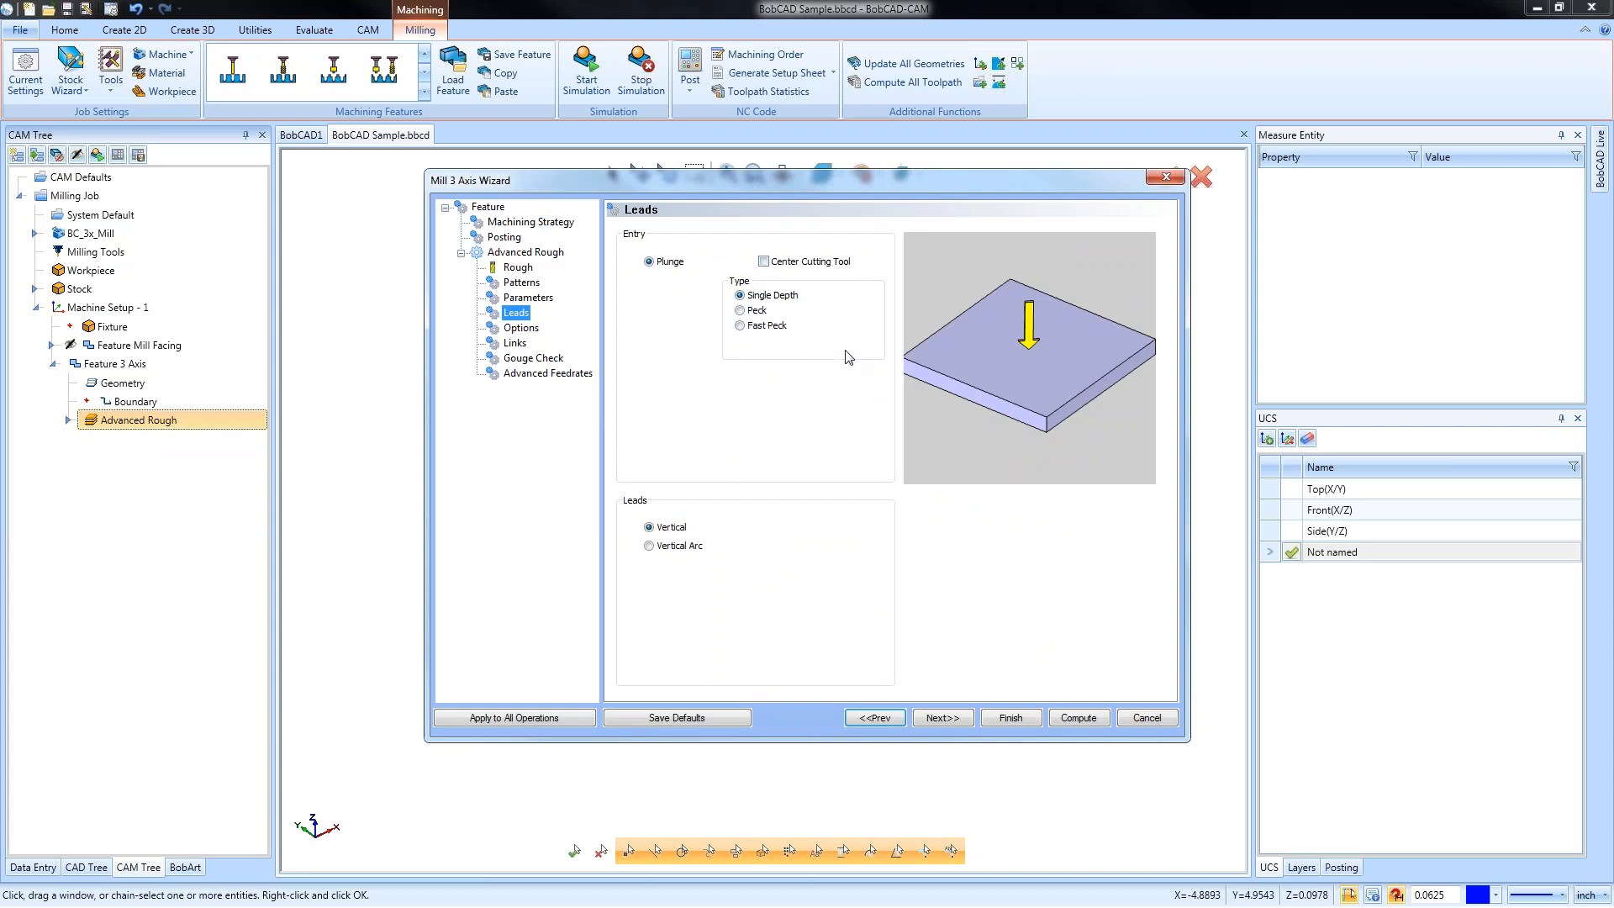
pyautogui.click(1140, 719)
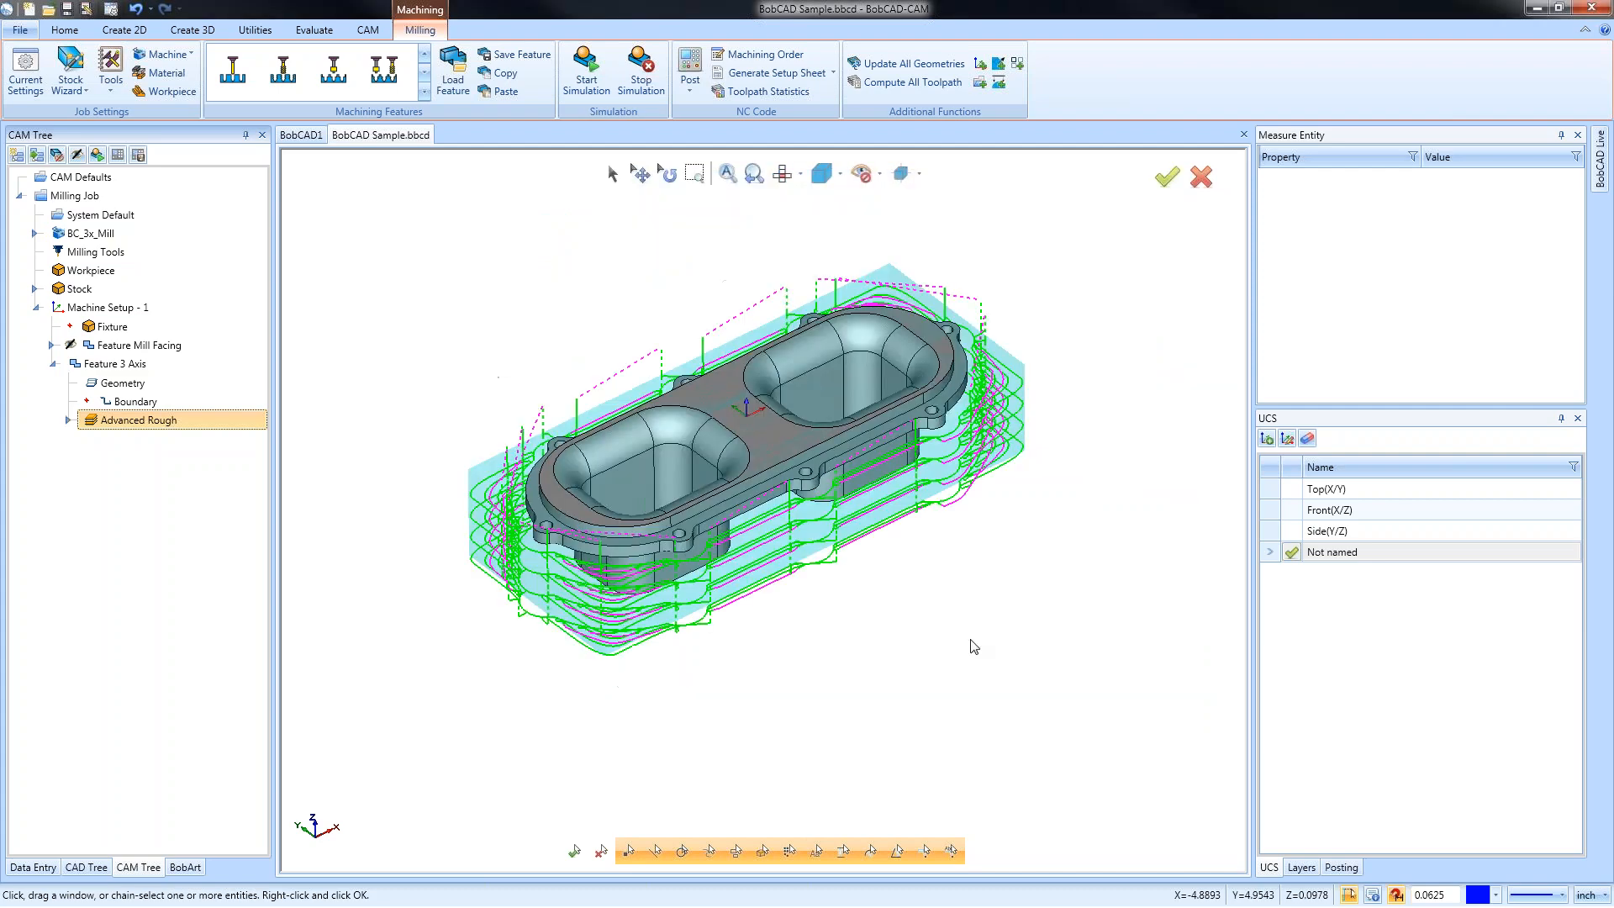
pyautogui.moveTo(866, 503)
pyautogui.mouseDown(button='middle')
pyautogui.moveTo(857, 536)
pyautogui.moveTo(856, 496)
pyautogui.mouseUp(button='middle')
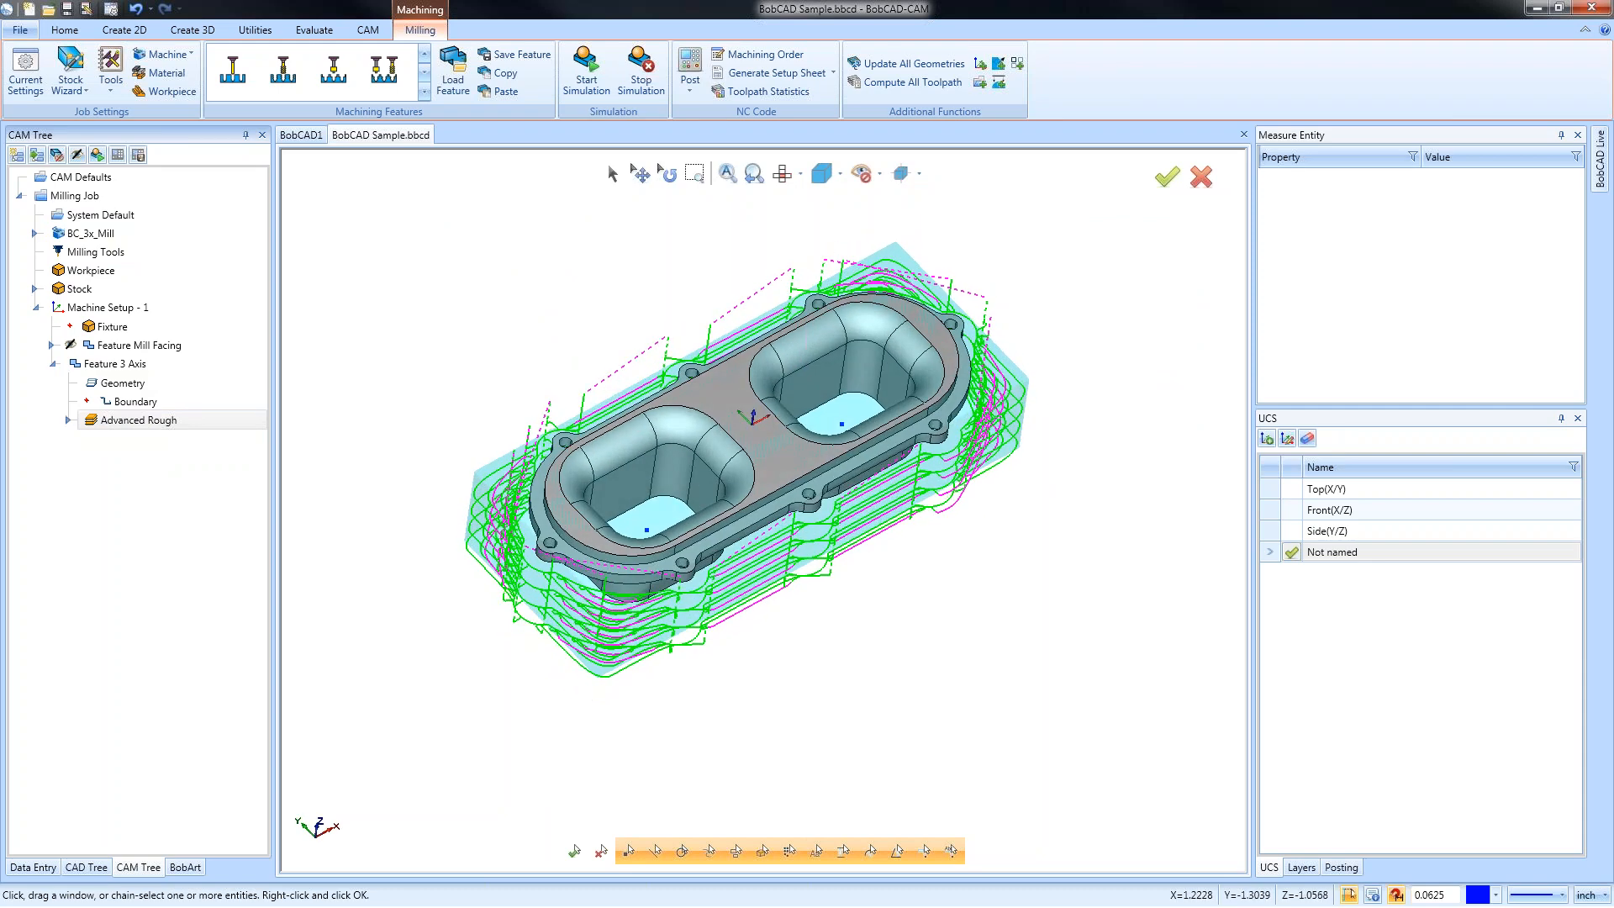
# In the top view, start a rectangle anchored at the midpoint of its right edge with base point X at -3
pyautogui.click(782, 174)
pyautogui.rightClick(539, 250)
pyautogui.click(584, 280)
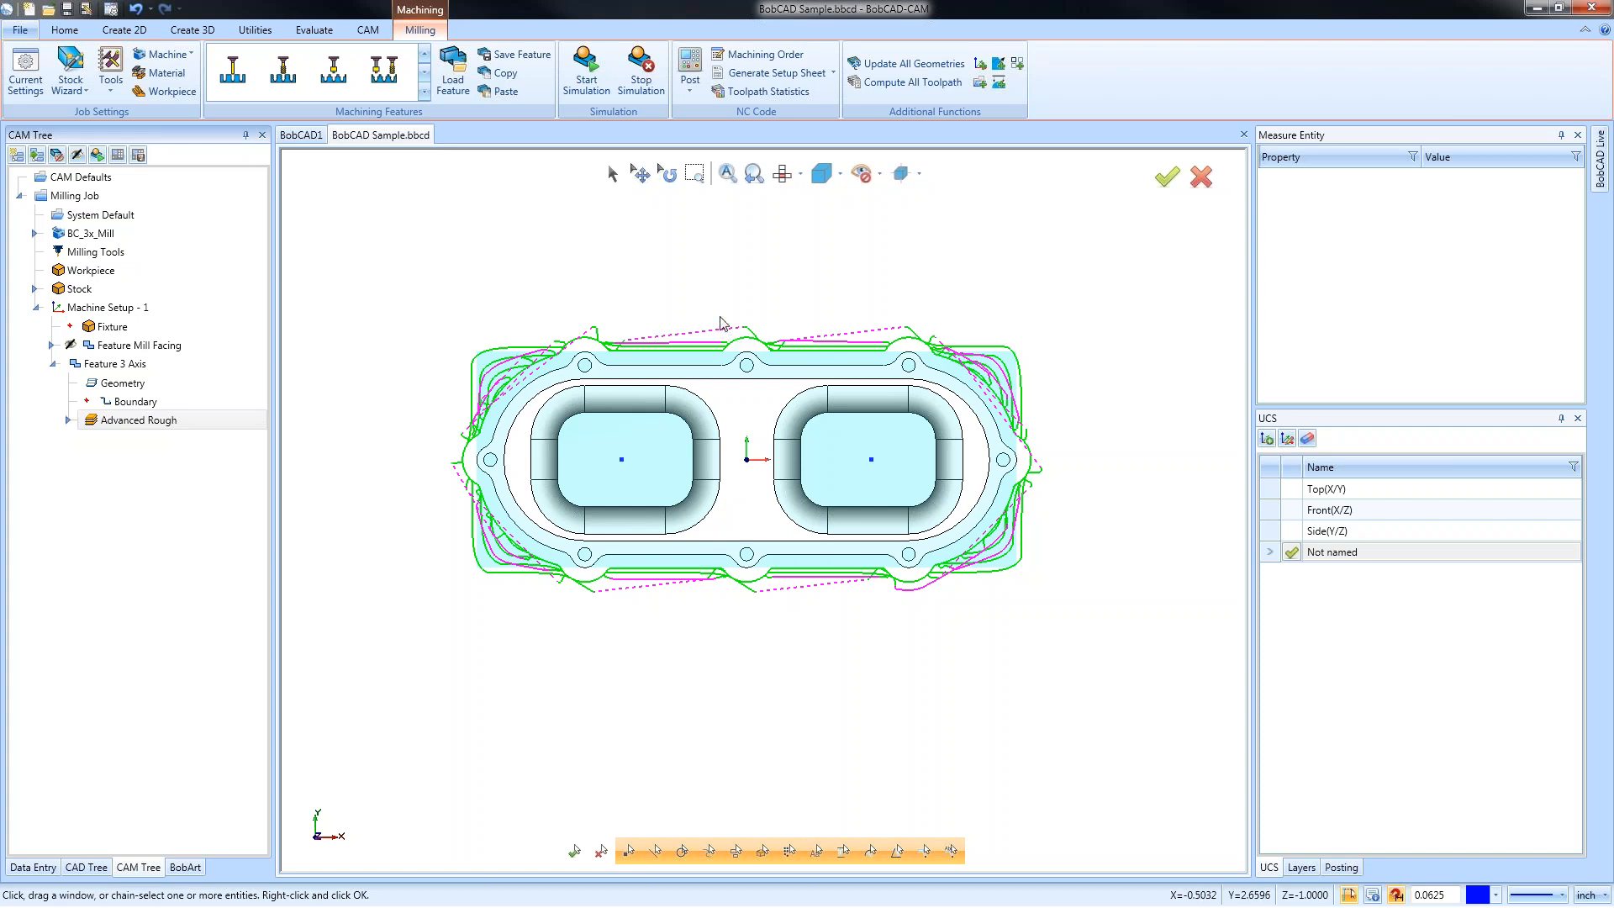
pyautogui.rightClick(689, 251)
pyautogui.click(767, 283)
pyautogui.scroll(-2, 883, 337)
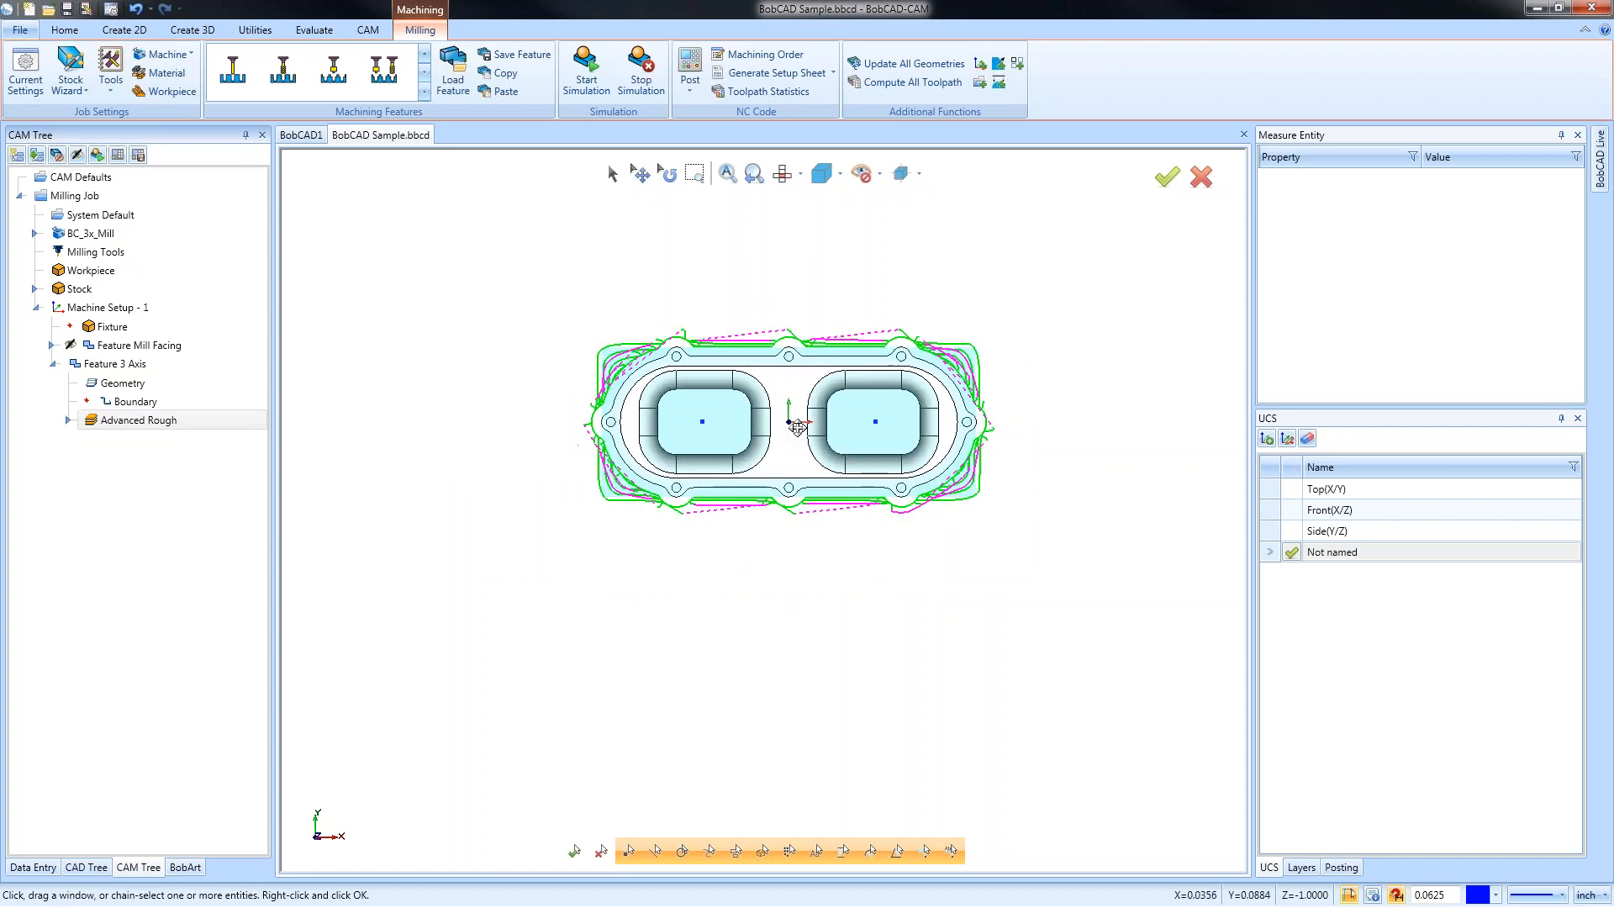
pyautogui.click(124, 29)
pyautogui.click(164, 66)
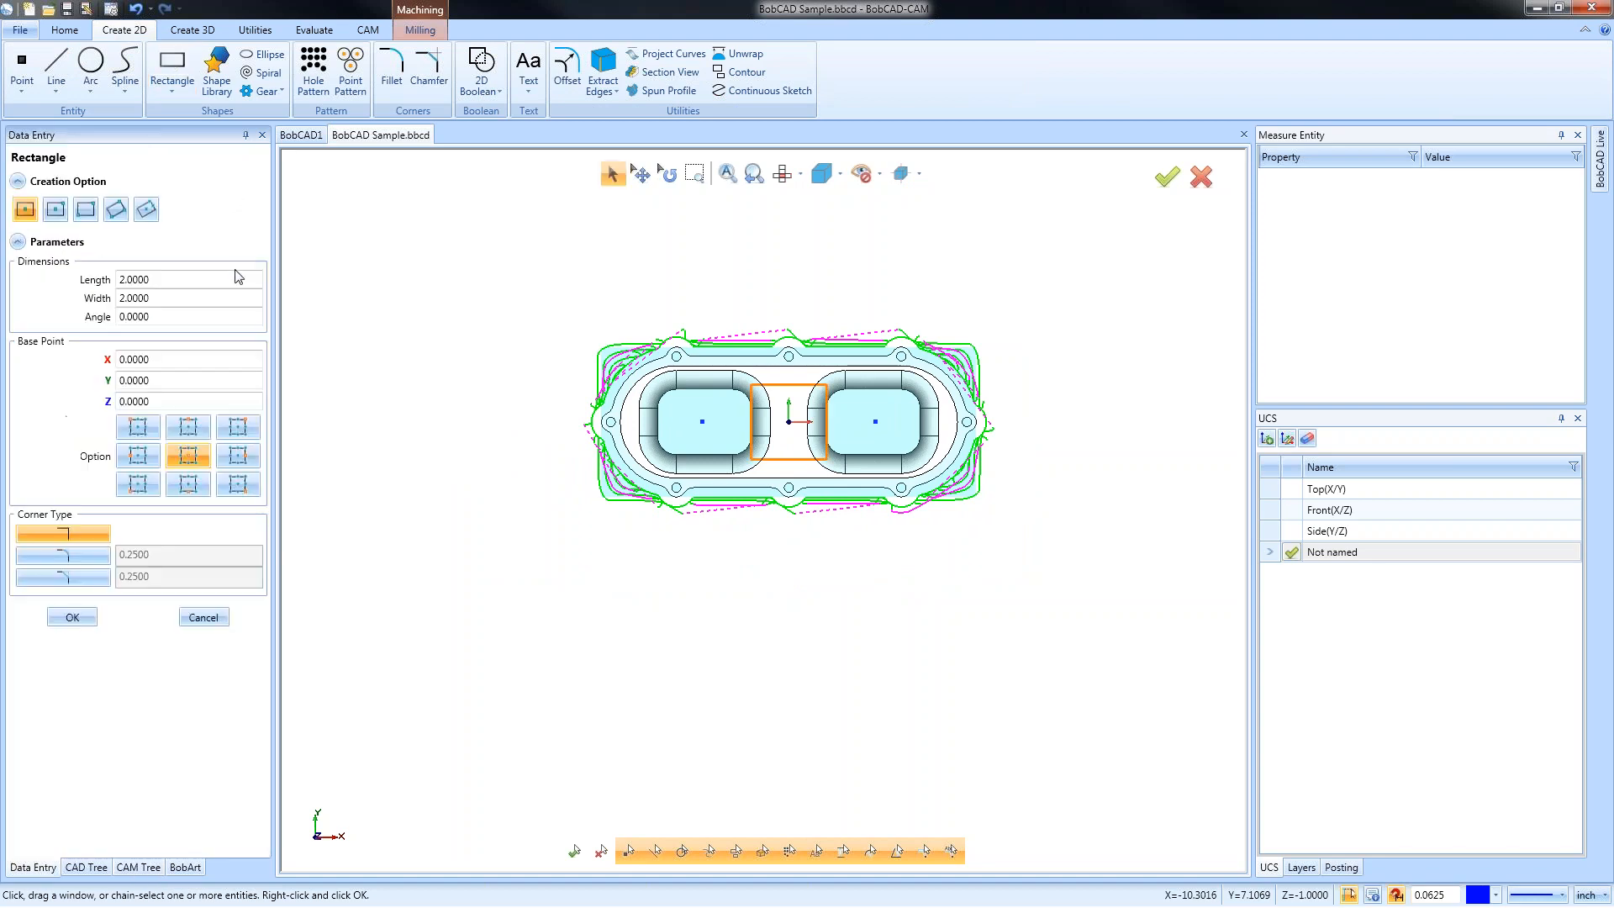
pyautogui.click(233, 459)
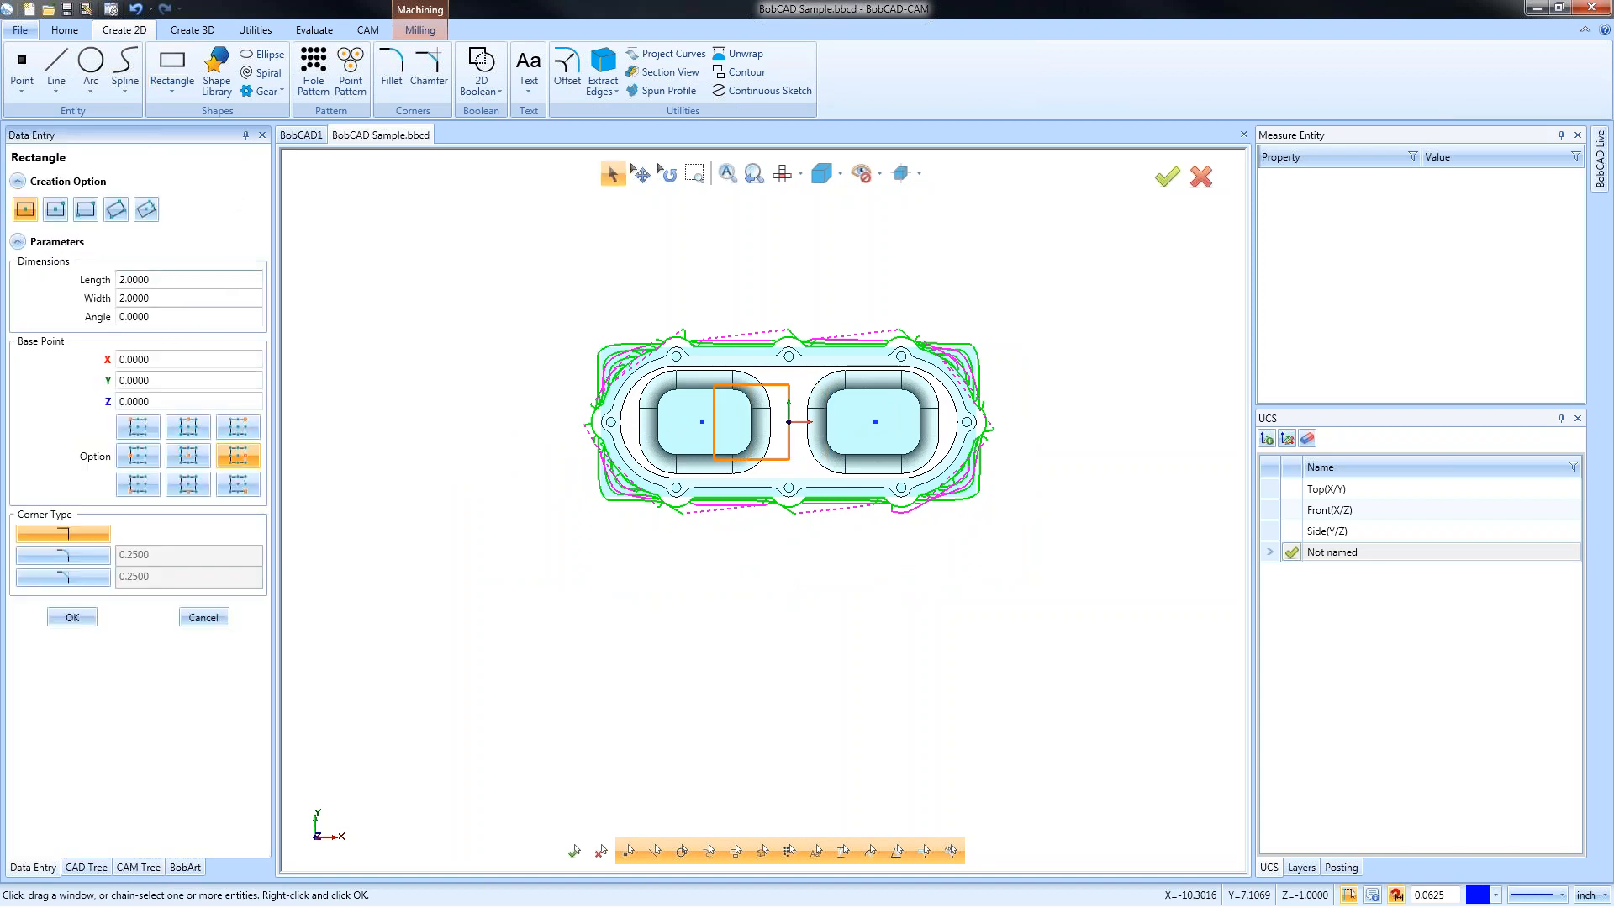
pyautogui.click(133, 360)
pyautogui.write('-3')
pyautogui.press('Tab')
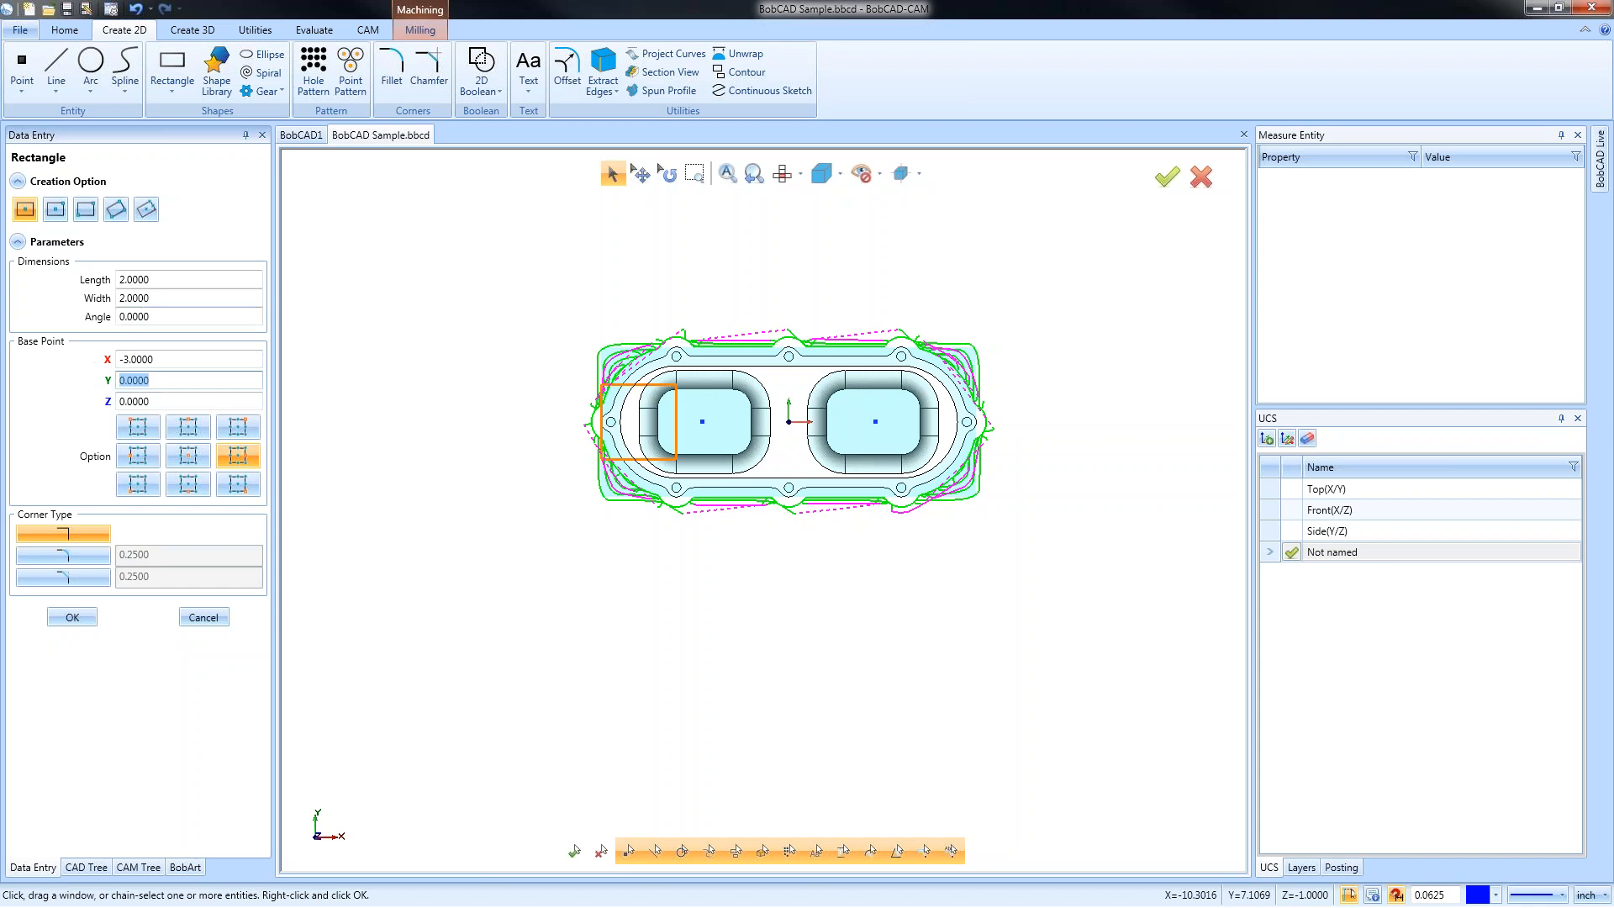
# Set the rectangle's length to 4 and create it
pyautogui.click(162, 280)
pyautogui.write('4')
pyautogui.press('Tab')
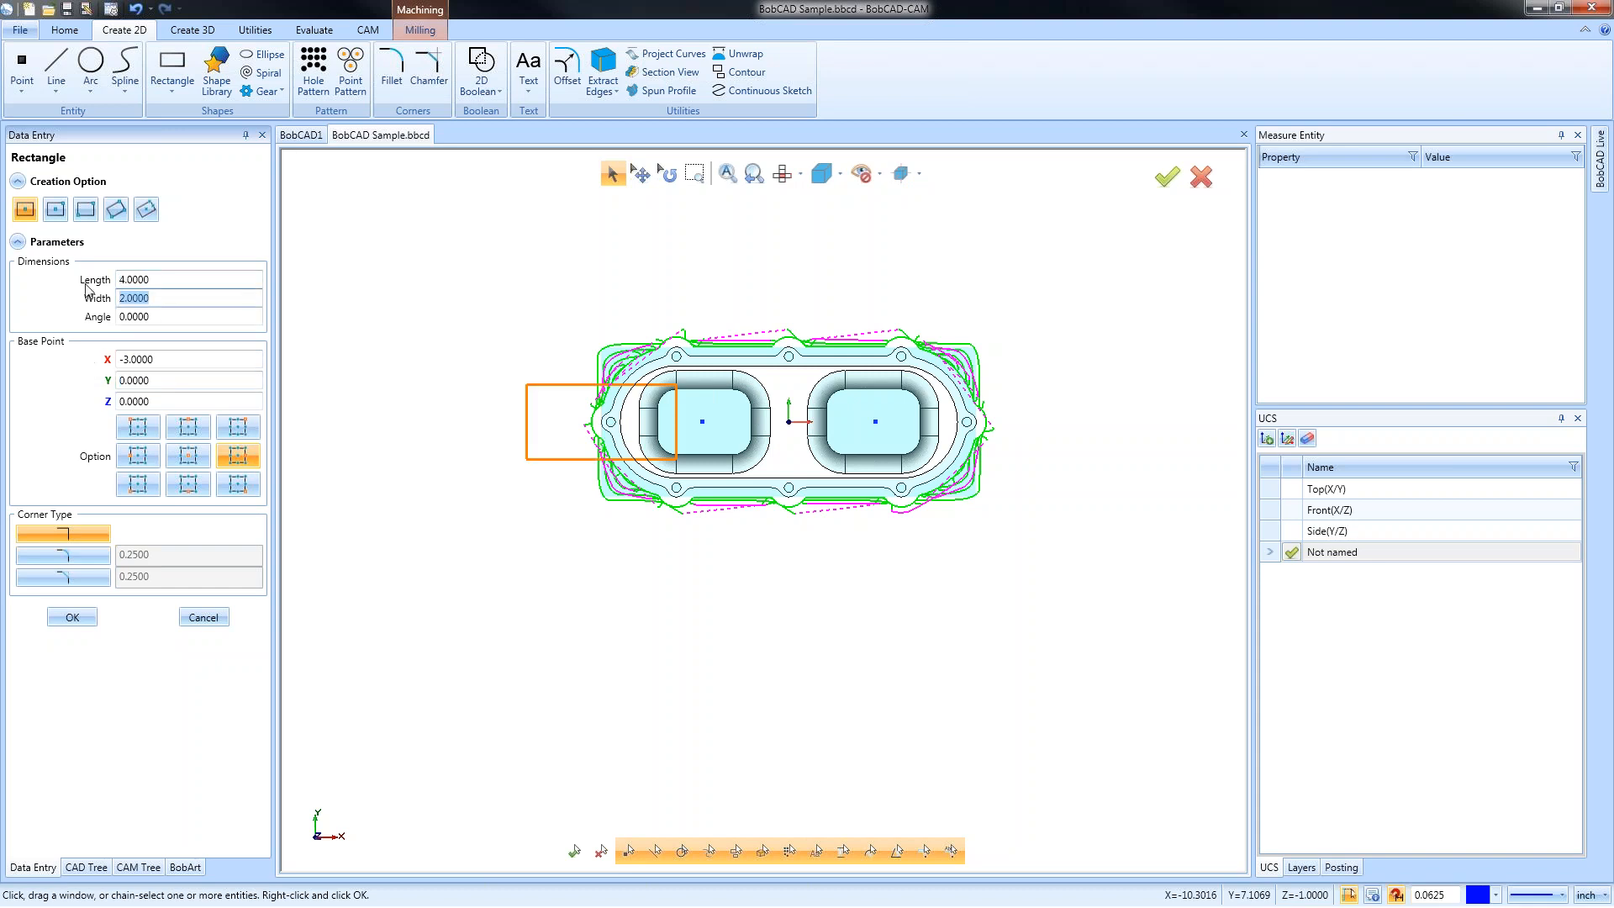
pyautogui.click(72, 618)
pyautogui.click(202, 619)
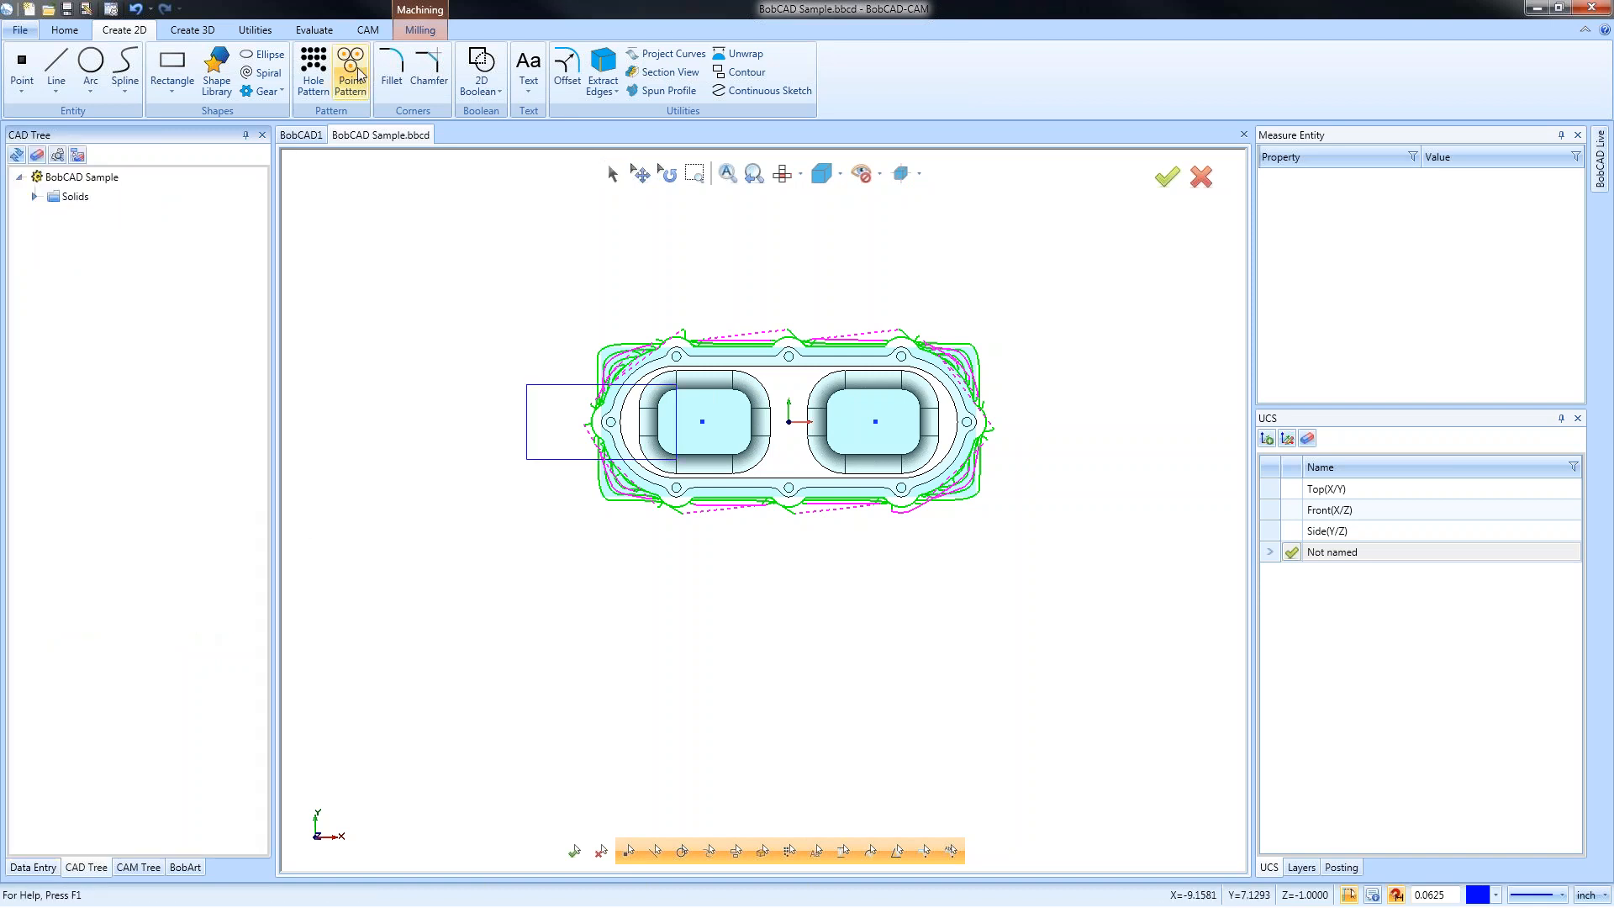
# Mirror the rectangle about the Y-Z plane as a copy to the other end of the part
pyautogui.click(254, 30)
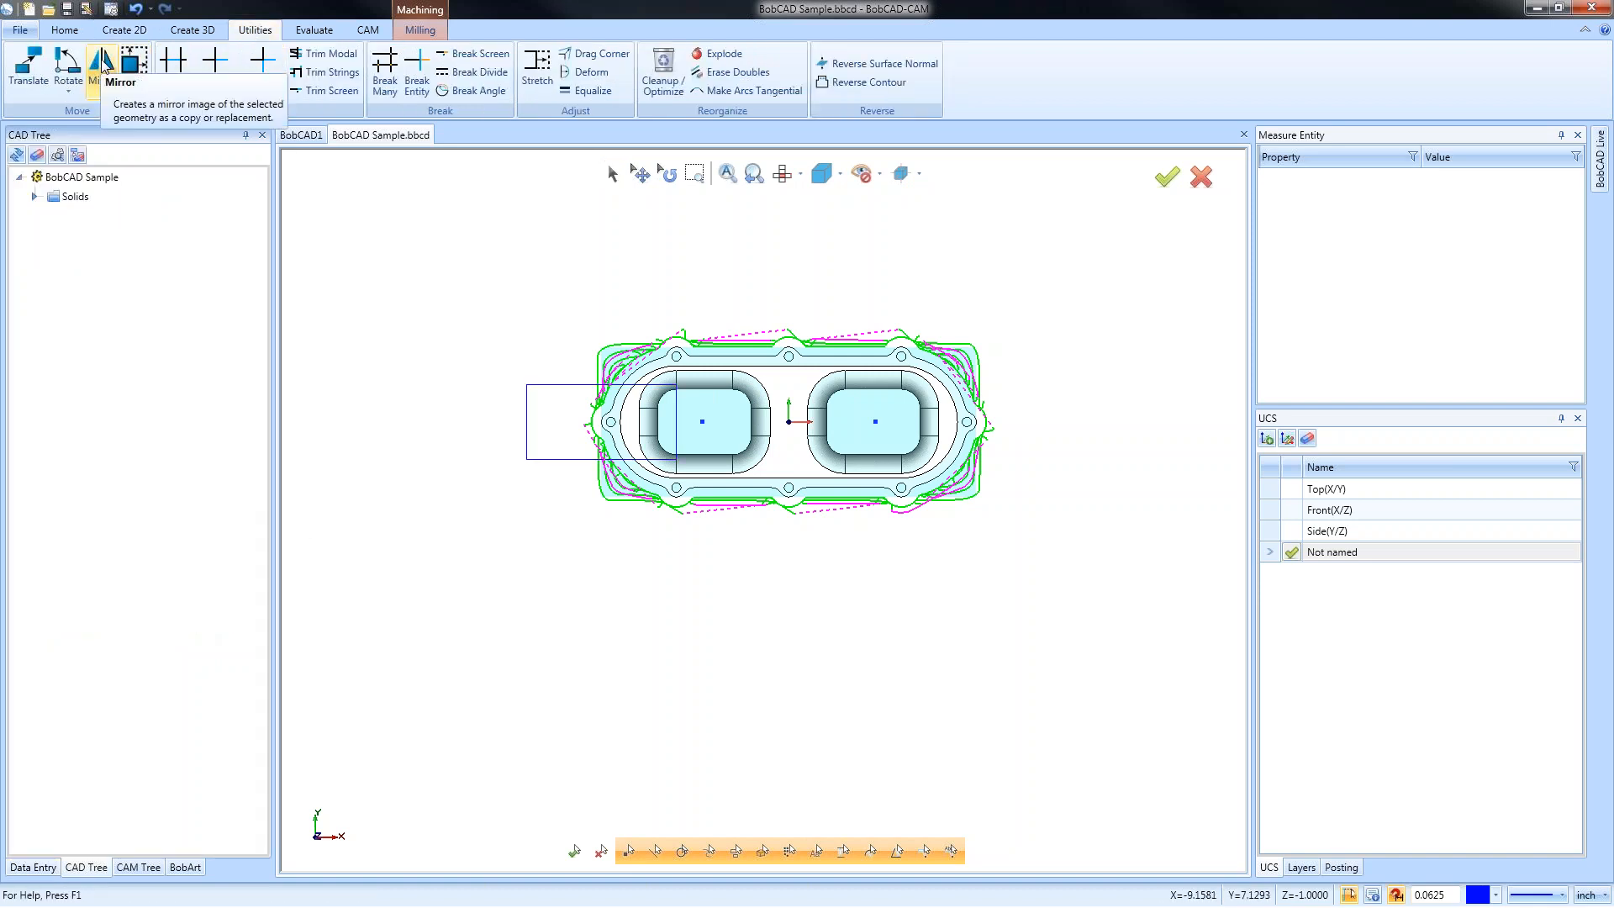
pyautogui.click(102, 72)
pyautogui.click(563, 385)
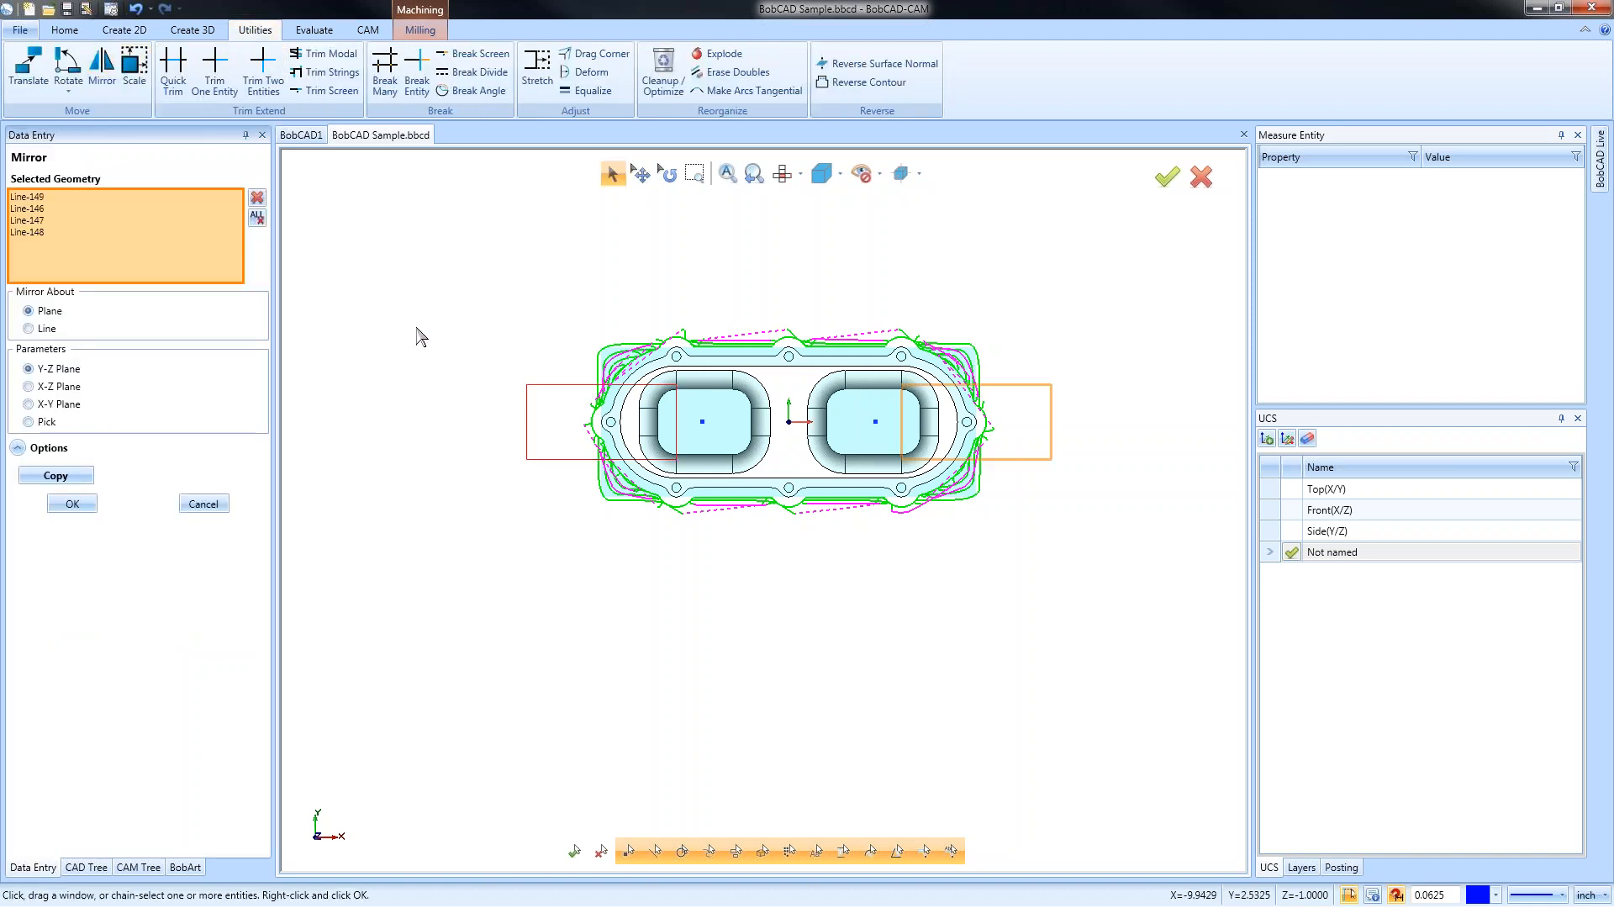
pyautogui.click(55, 475)
pyautogui.click(73, 503)
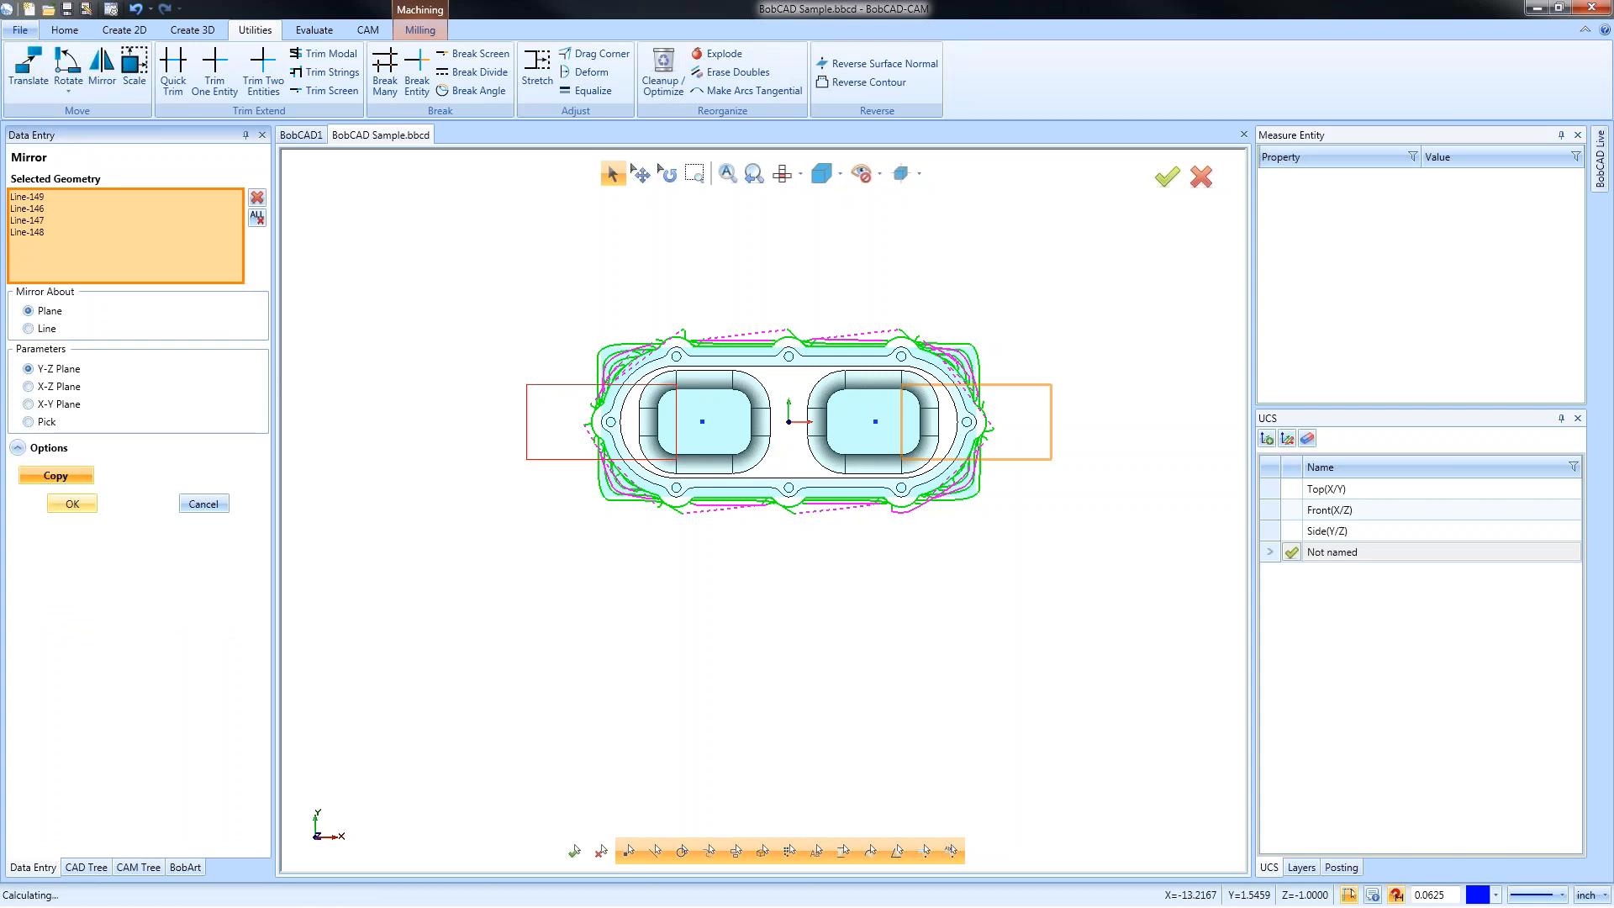
# Extrude both rectangles into capped blocks, 0.5 in the positive direction and 2.5 in the other direction
pyautogui.moveTo(747, 603); pyautogui.dragTo(703, 620, button='middle')
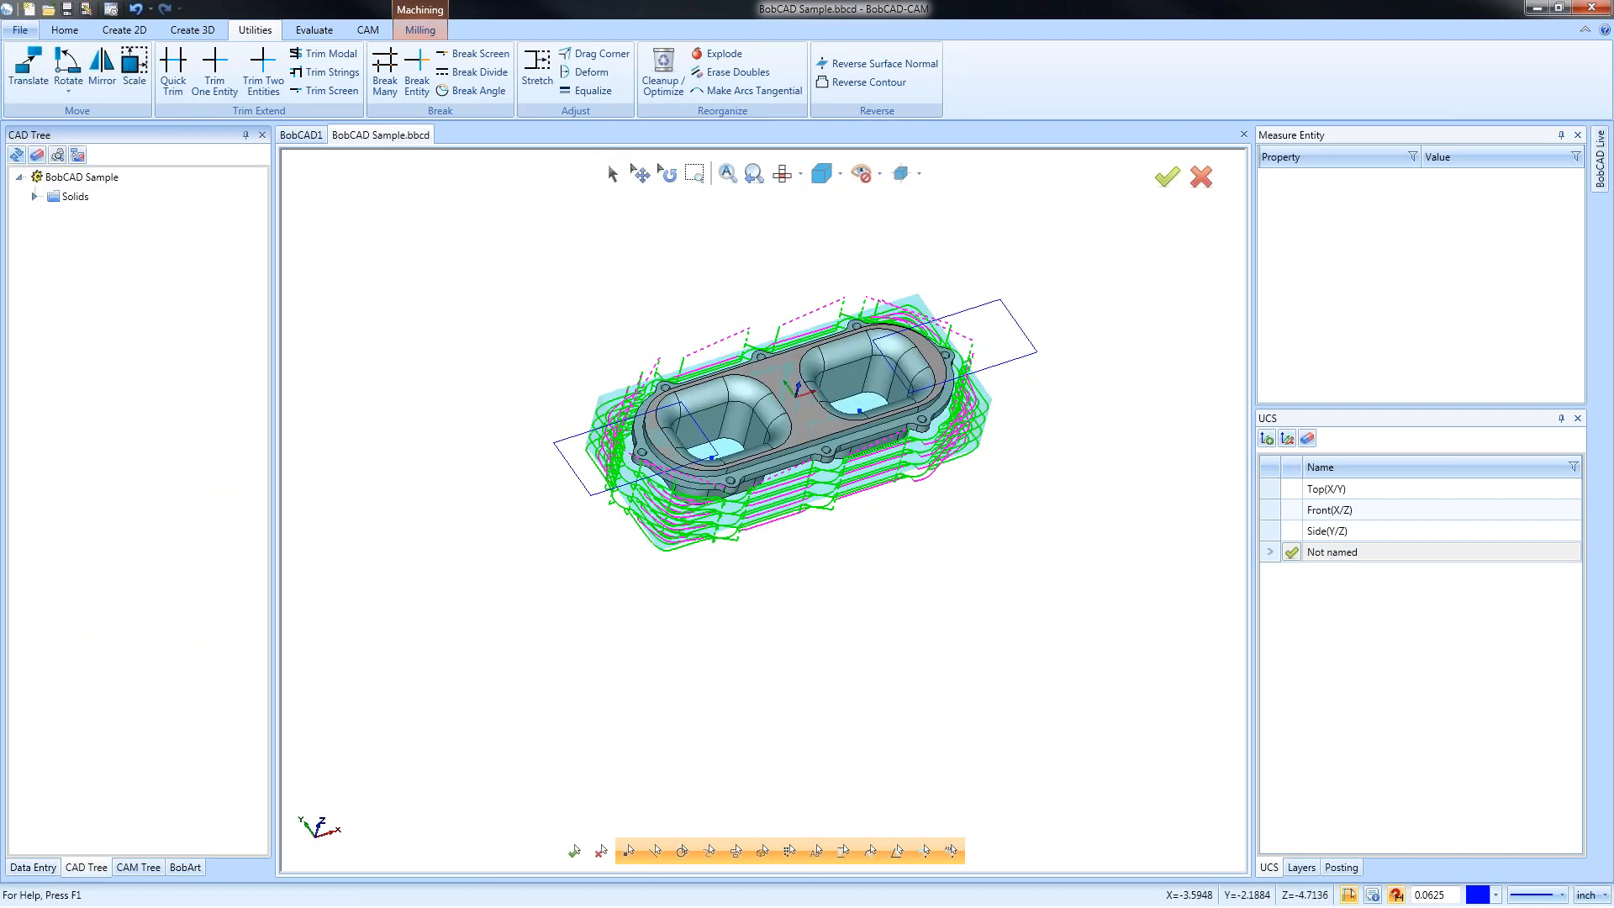
pyautogui.click(193, 29)
pyautogui.click(262, 54)
pyautogui.click(598, 450)
pyautogui.click(937, 319)
pyautogui.moveTo(875, 563); pyautogui.dragTo(766, 477, button='middle')
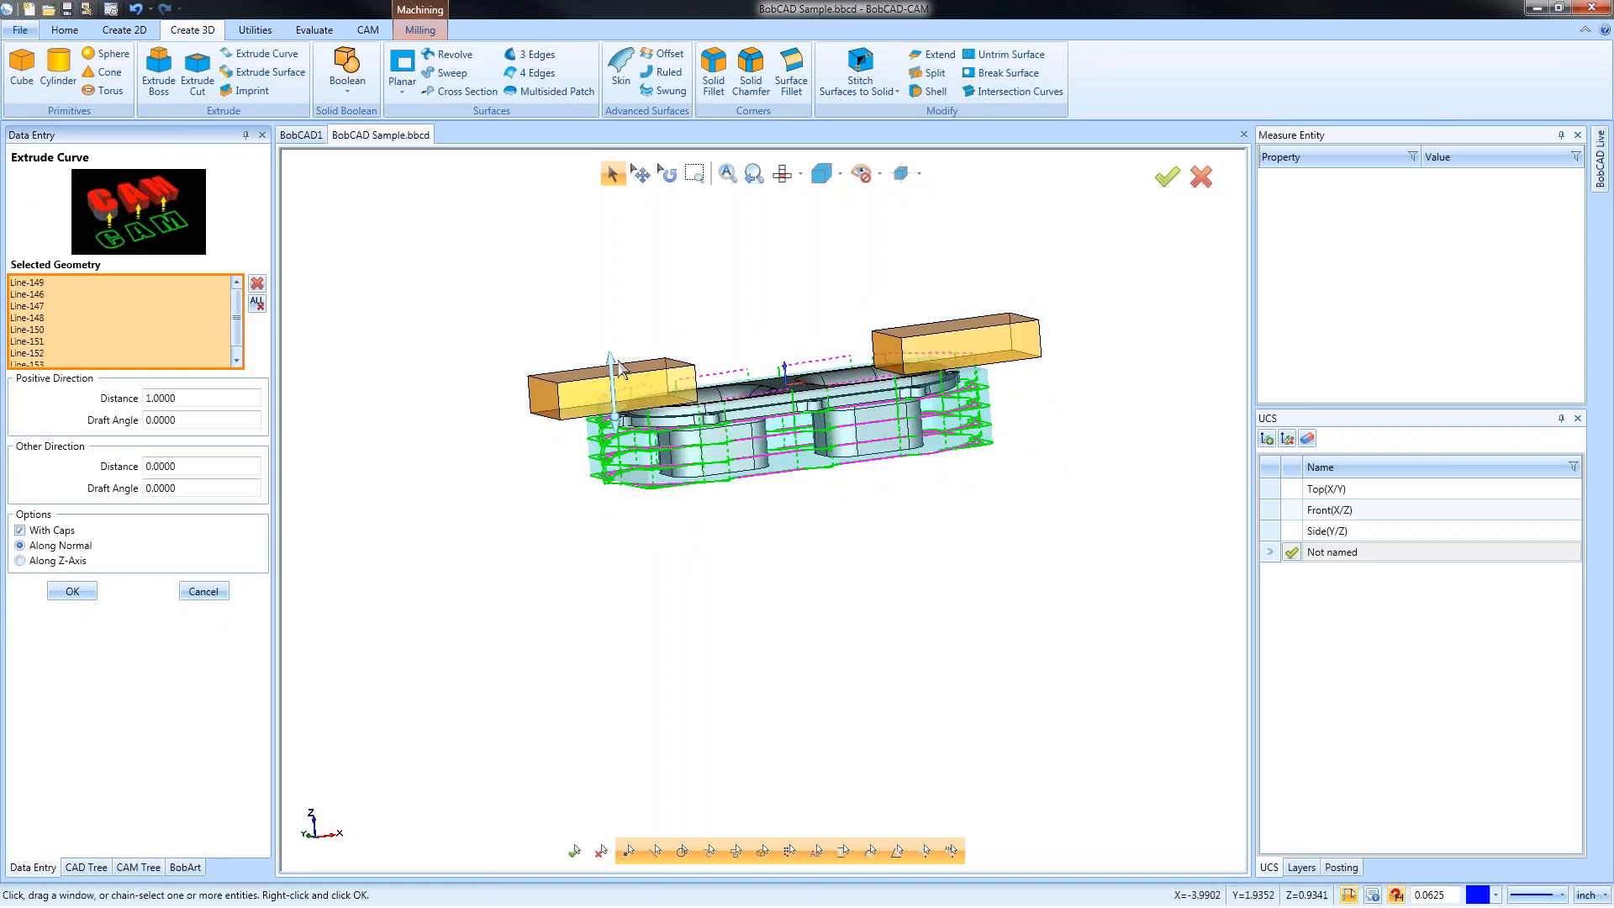
pyautogui.moveTo(611, 361); pyautogui.dragTo(622, 509)
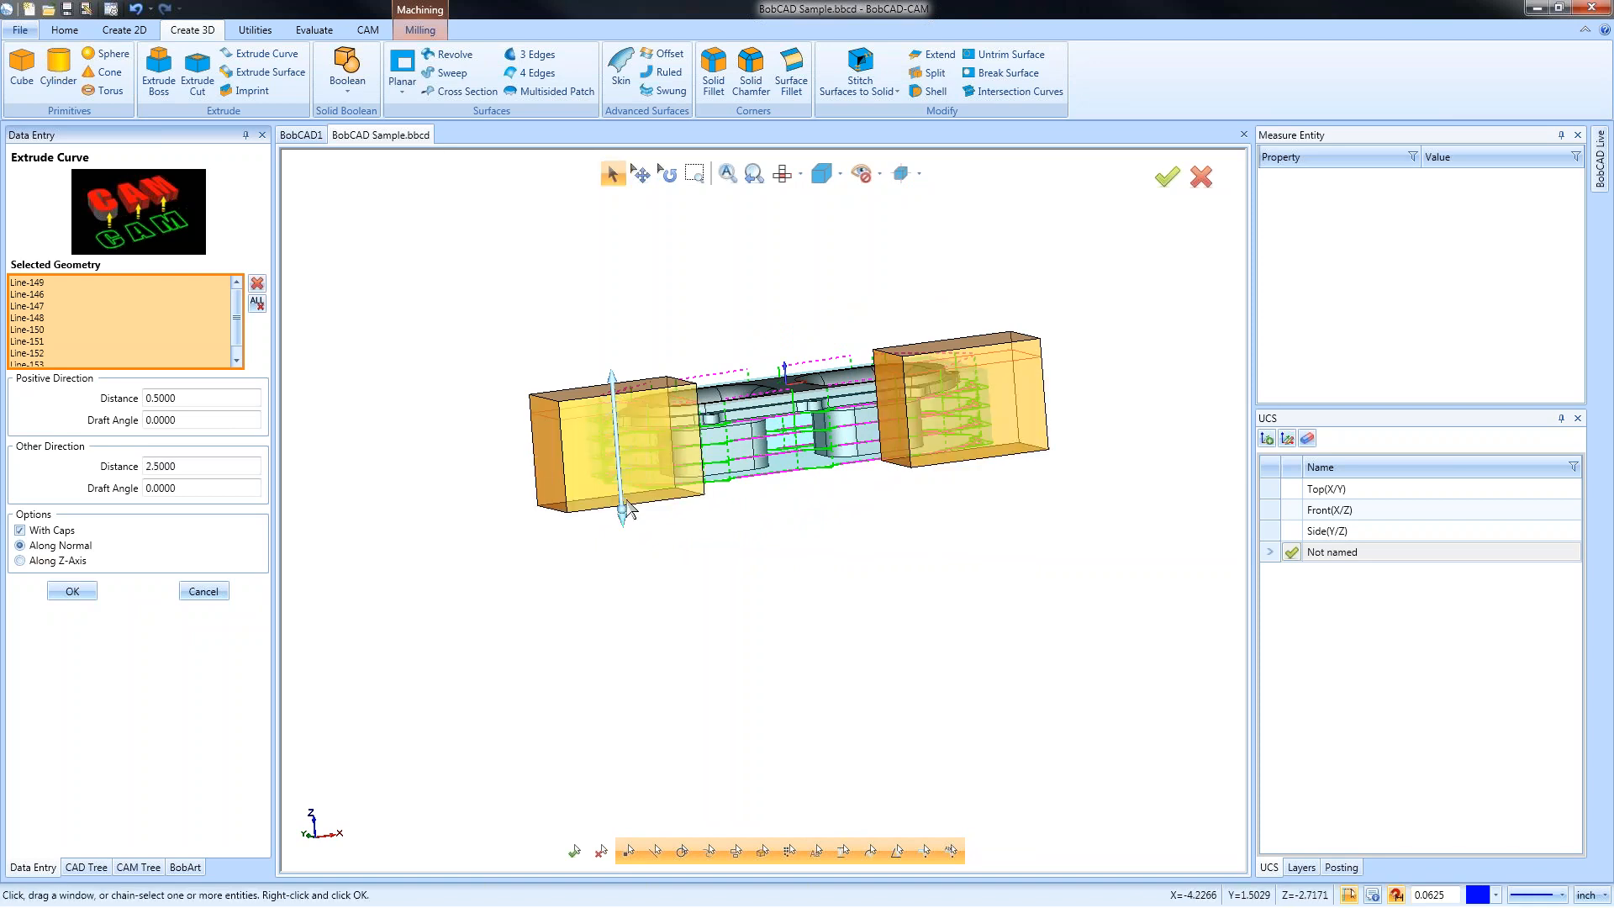
pyautogui.click(76, 595)
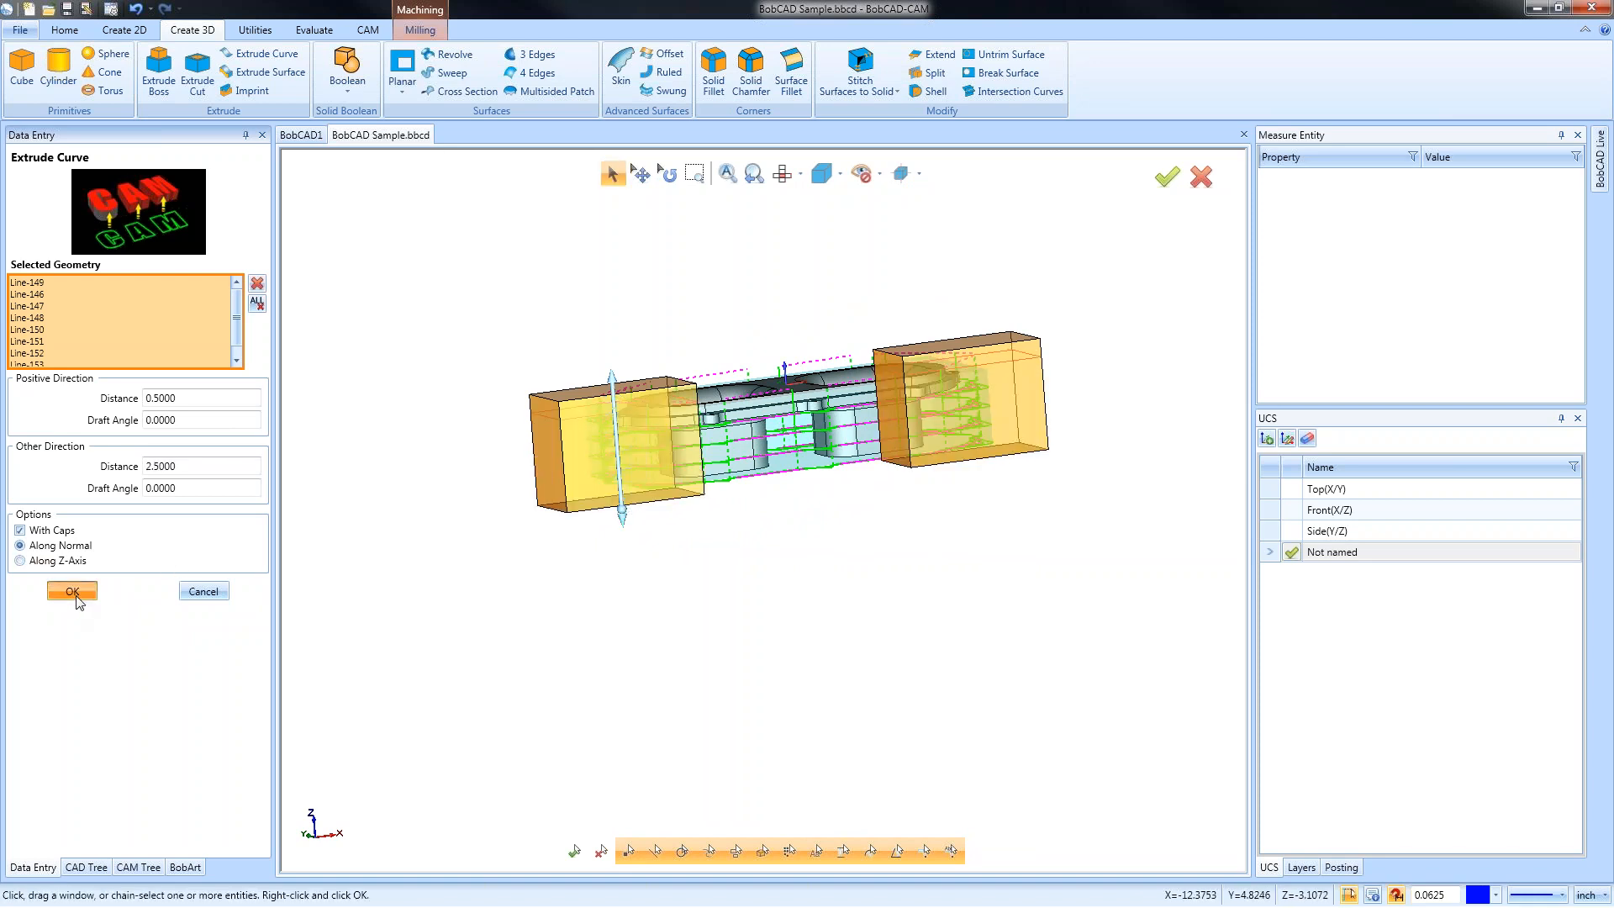
pyautogui.click(207, 595)
# Assign both extruded end blocks as the fixture of Machine Setup - 1
pyautogui.moveTo(751, 482); pyautogui.dragTo(918, 394, button='middle')
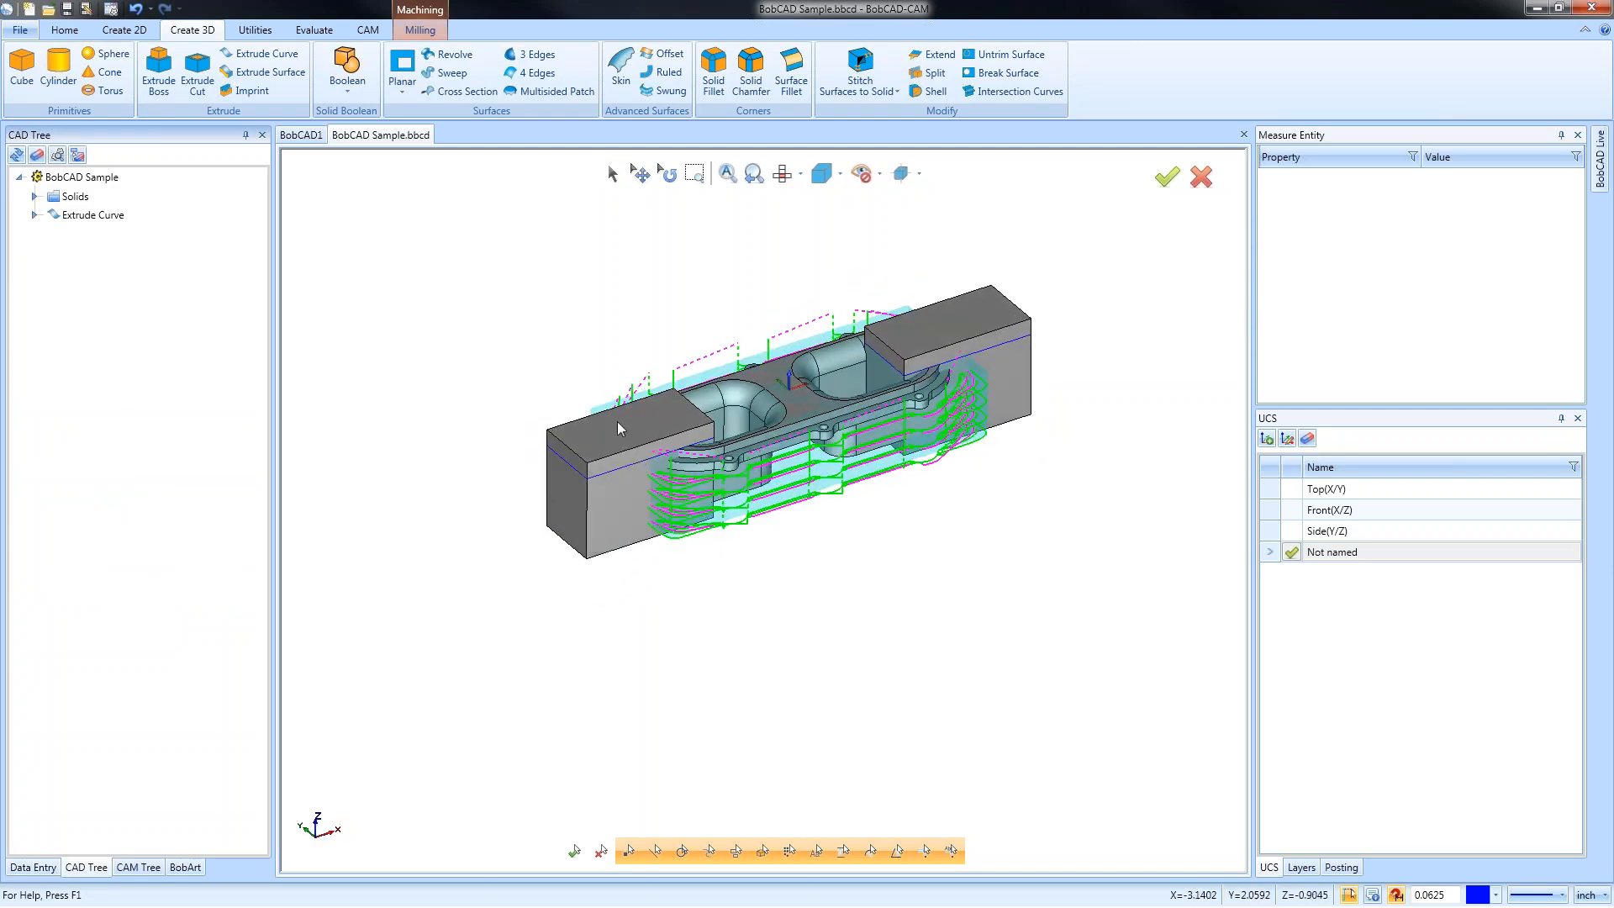
pyautogui.moveTo(966, 494); pyautogui.dragTo(874, 587, button='middle')
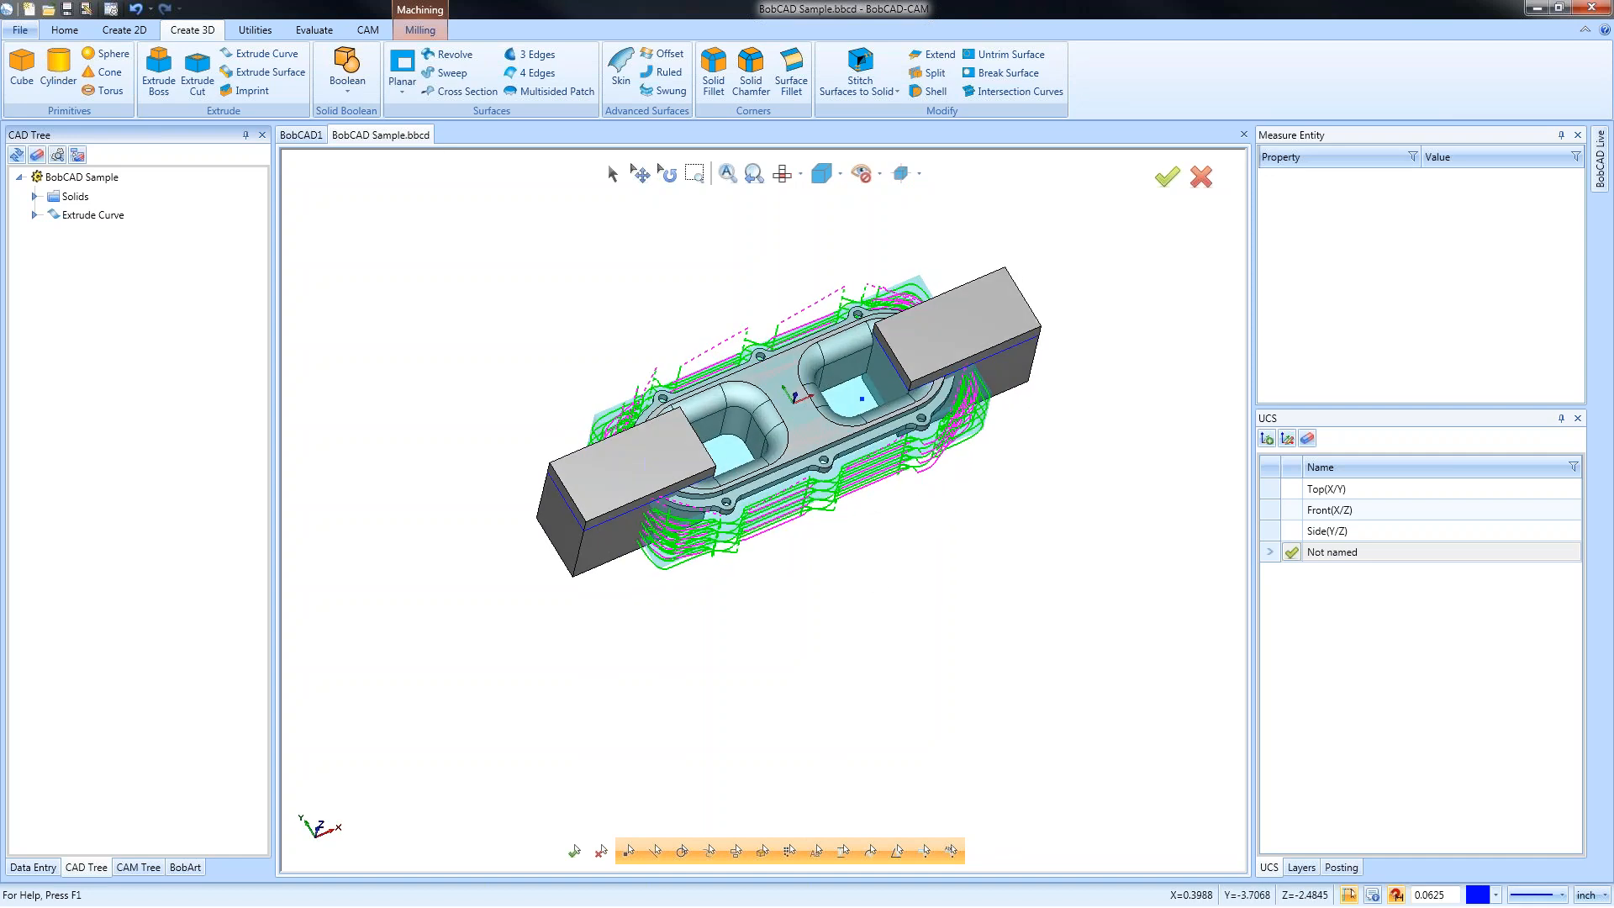
pyautogui.click(138, 867)
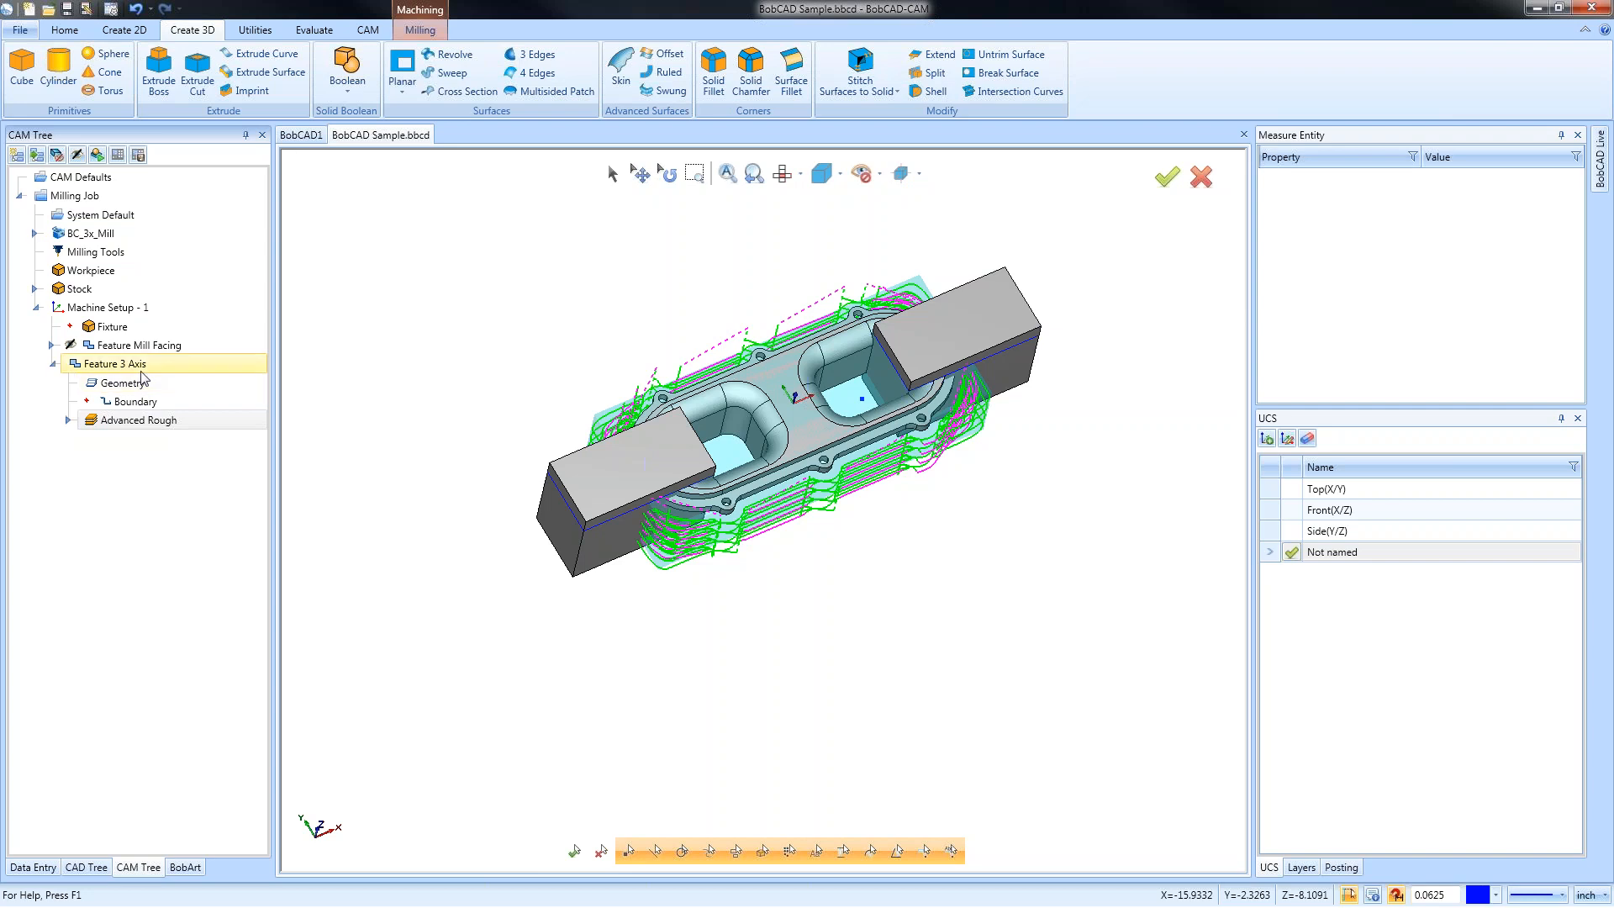
pyautogui.click(107, 328)
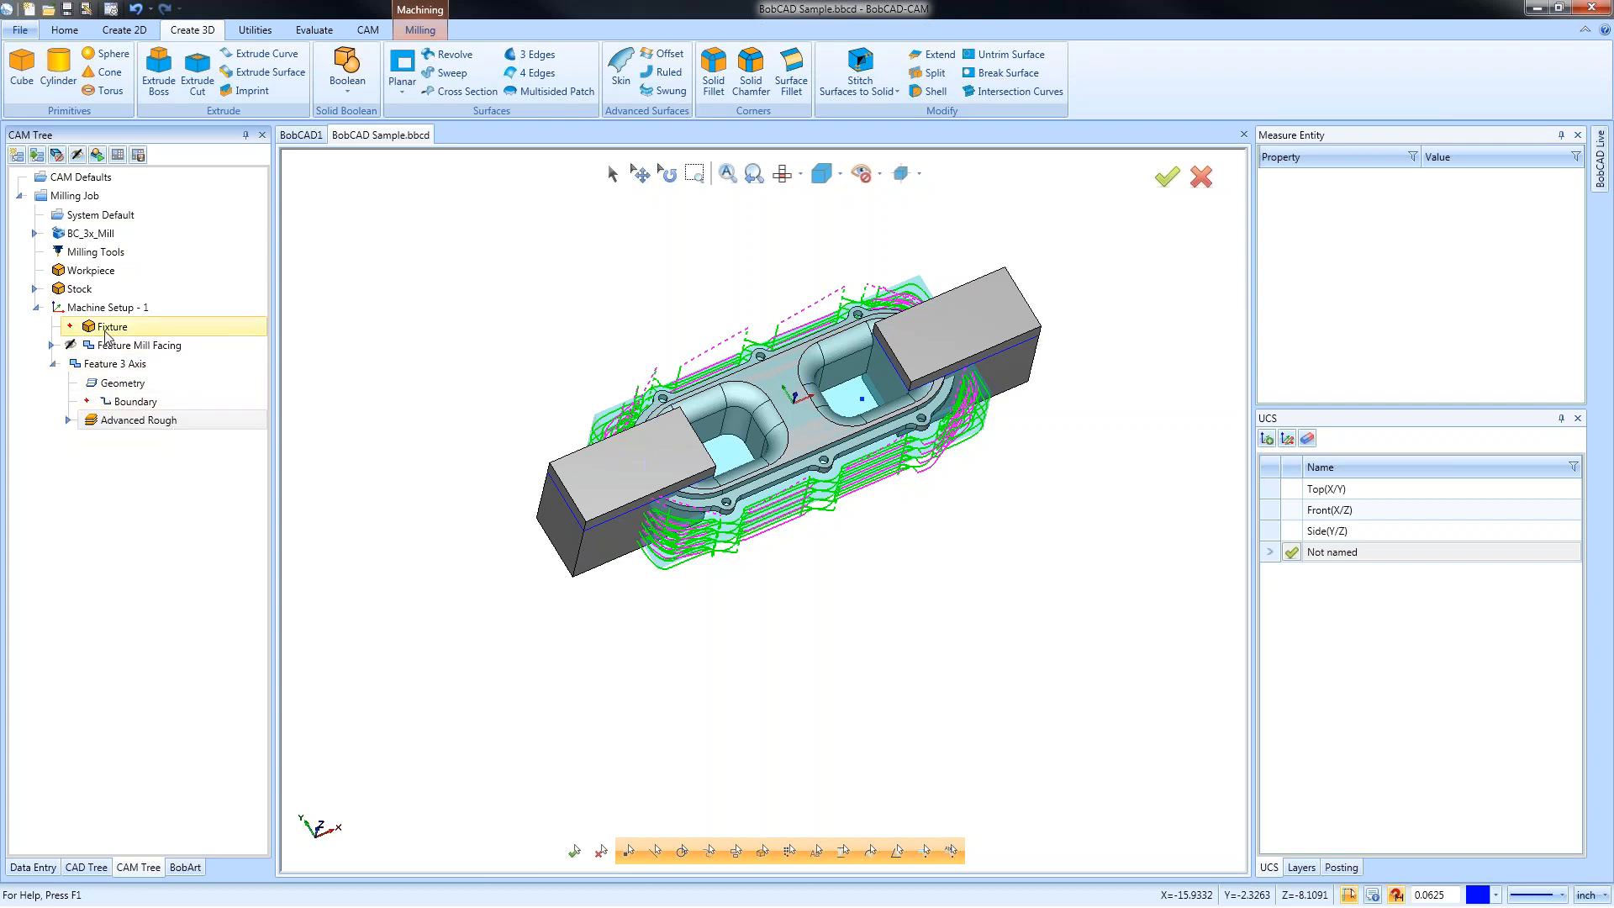
pyautogui.rightClick(107, 334)
pyautogui.click(126, 340)
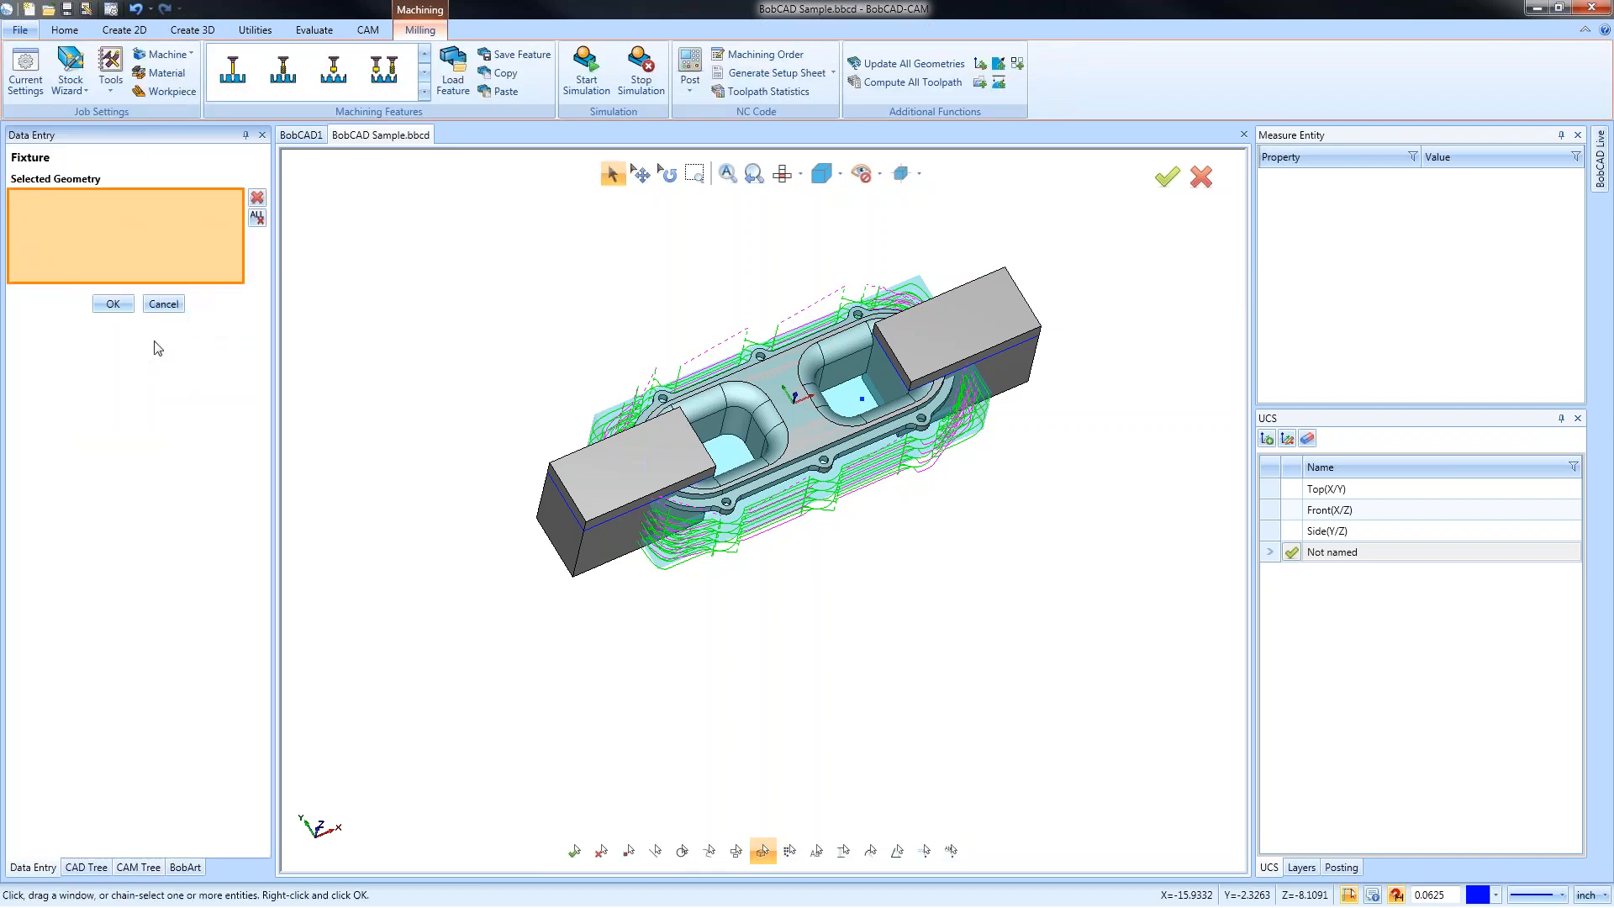
pyautogui.click(559, 479)
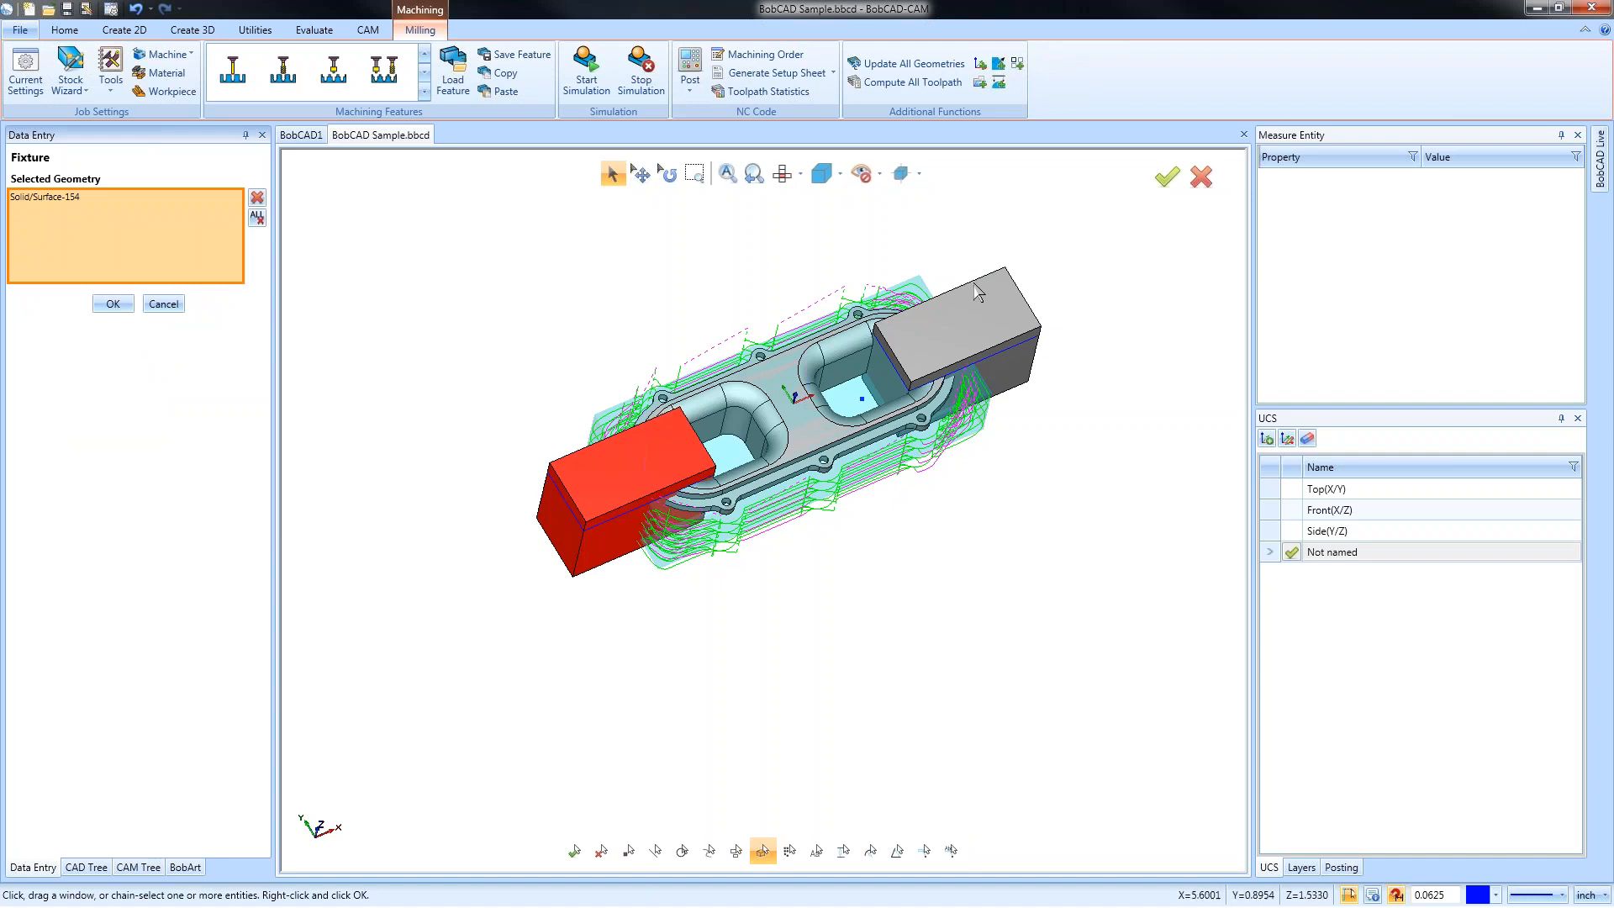
pyautogui.click(933, 337)
pyautogui.click(113, 303)
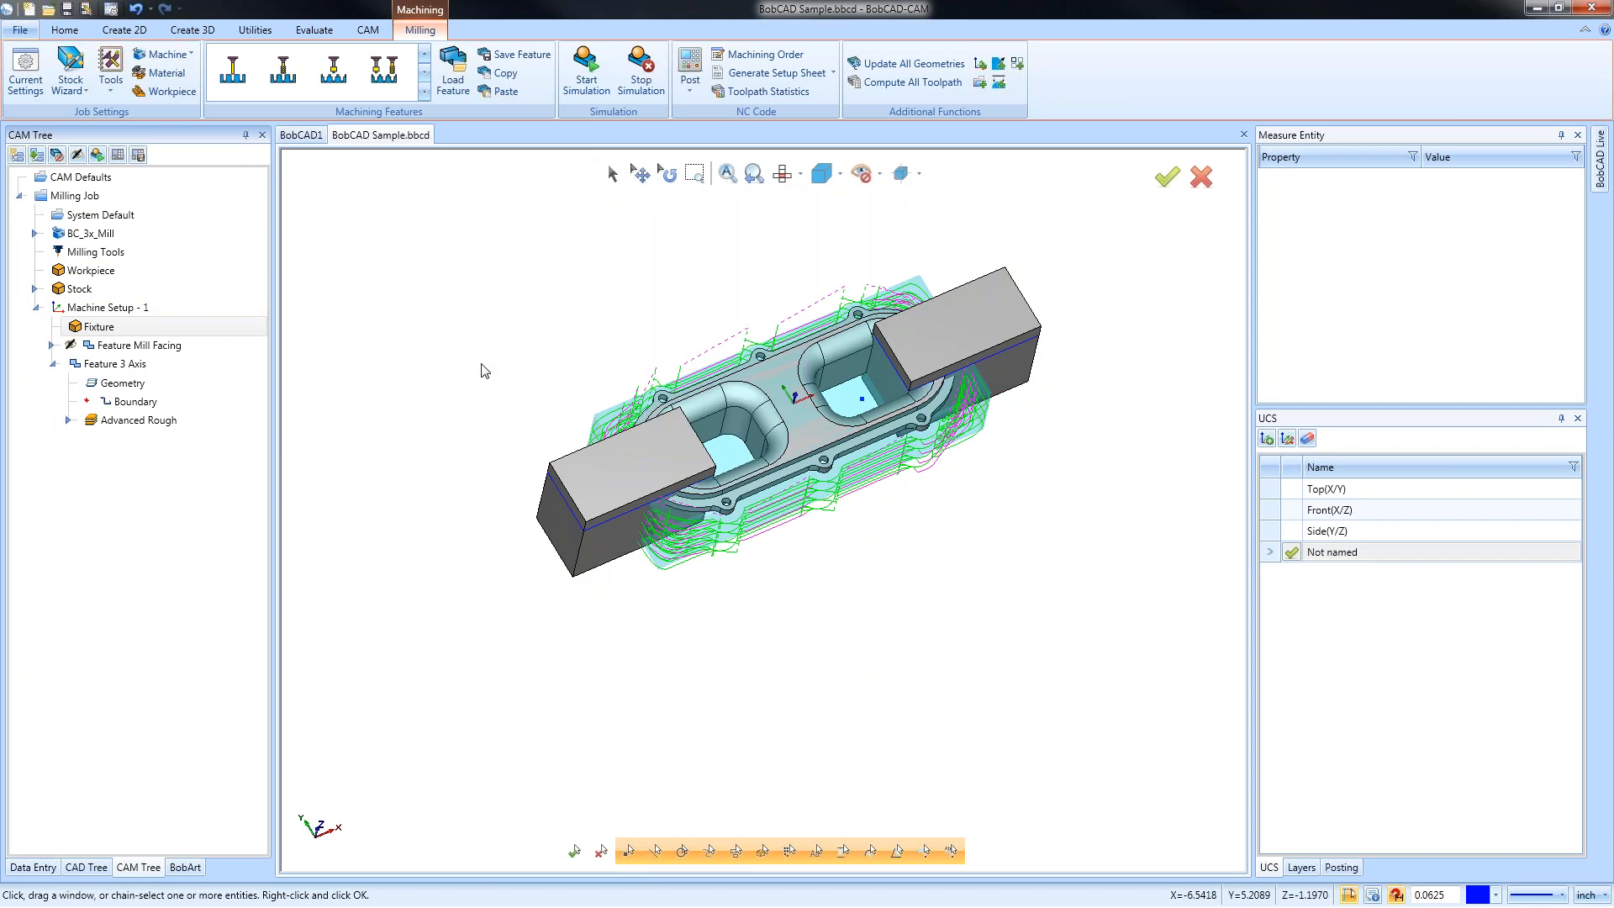
pyautogui.click(100, 328)
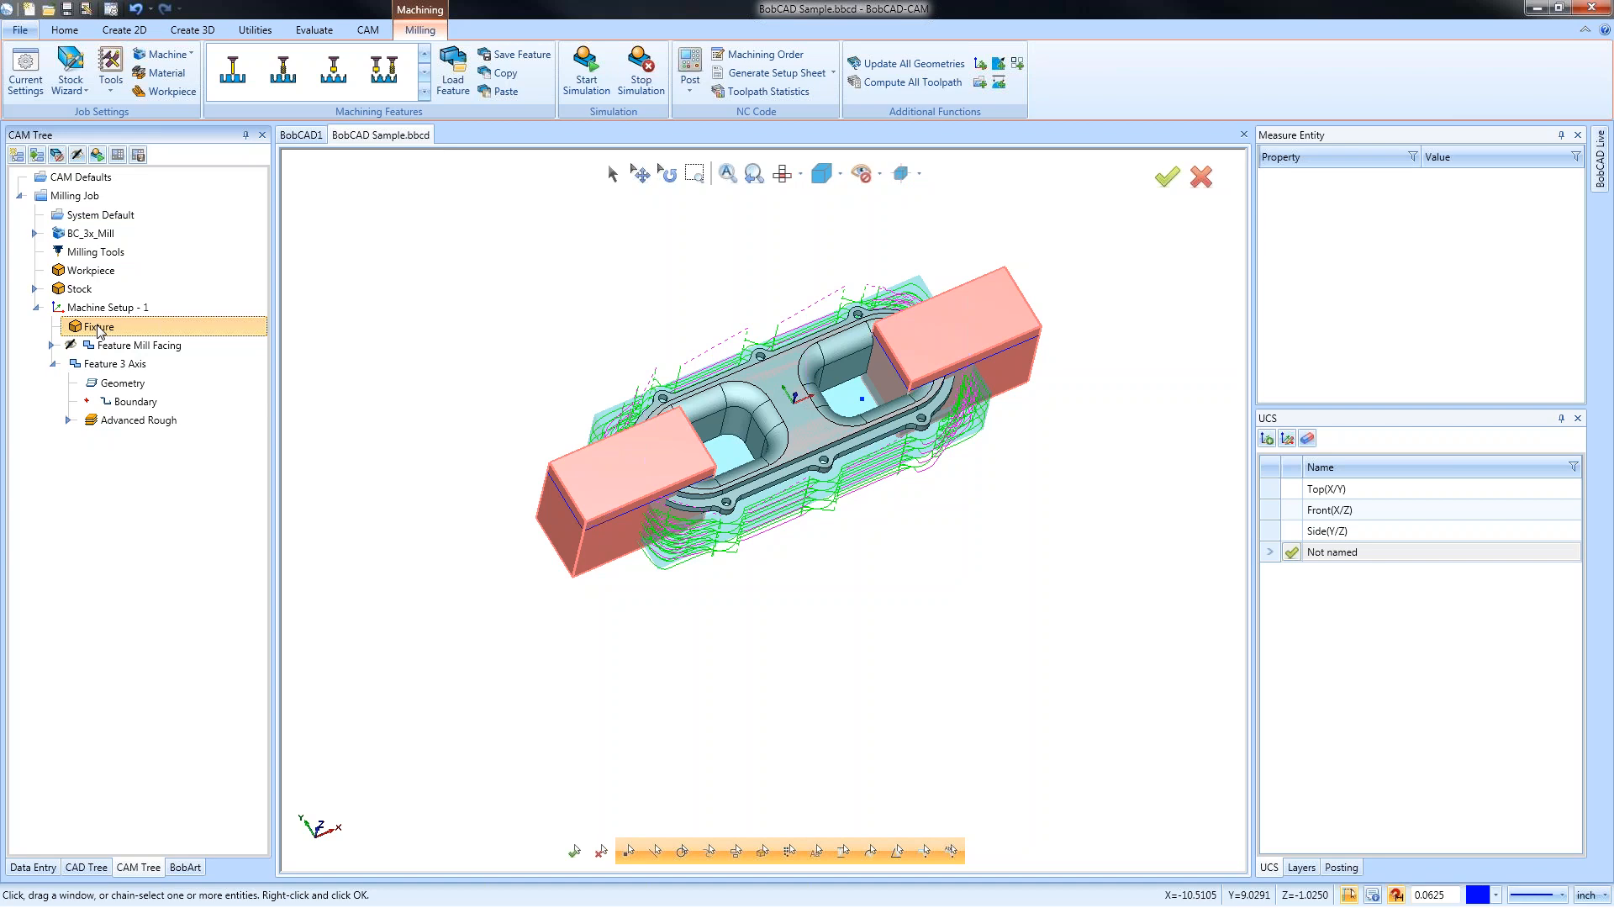
# Edit the 3 Axis feature's Advanced Rough parameters to enable advanced allowances and use the setup fixture
pyautogui.click(114, 364)
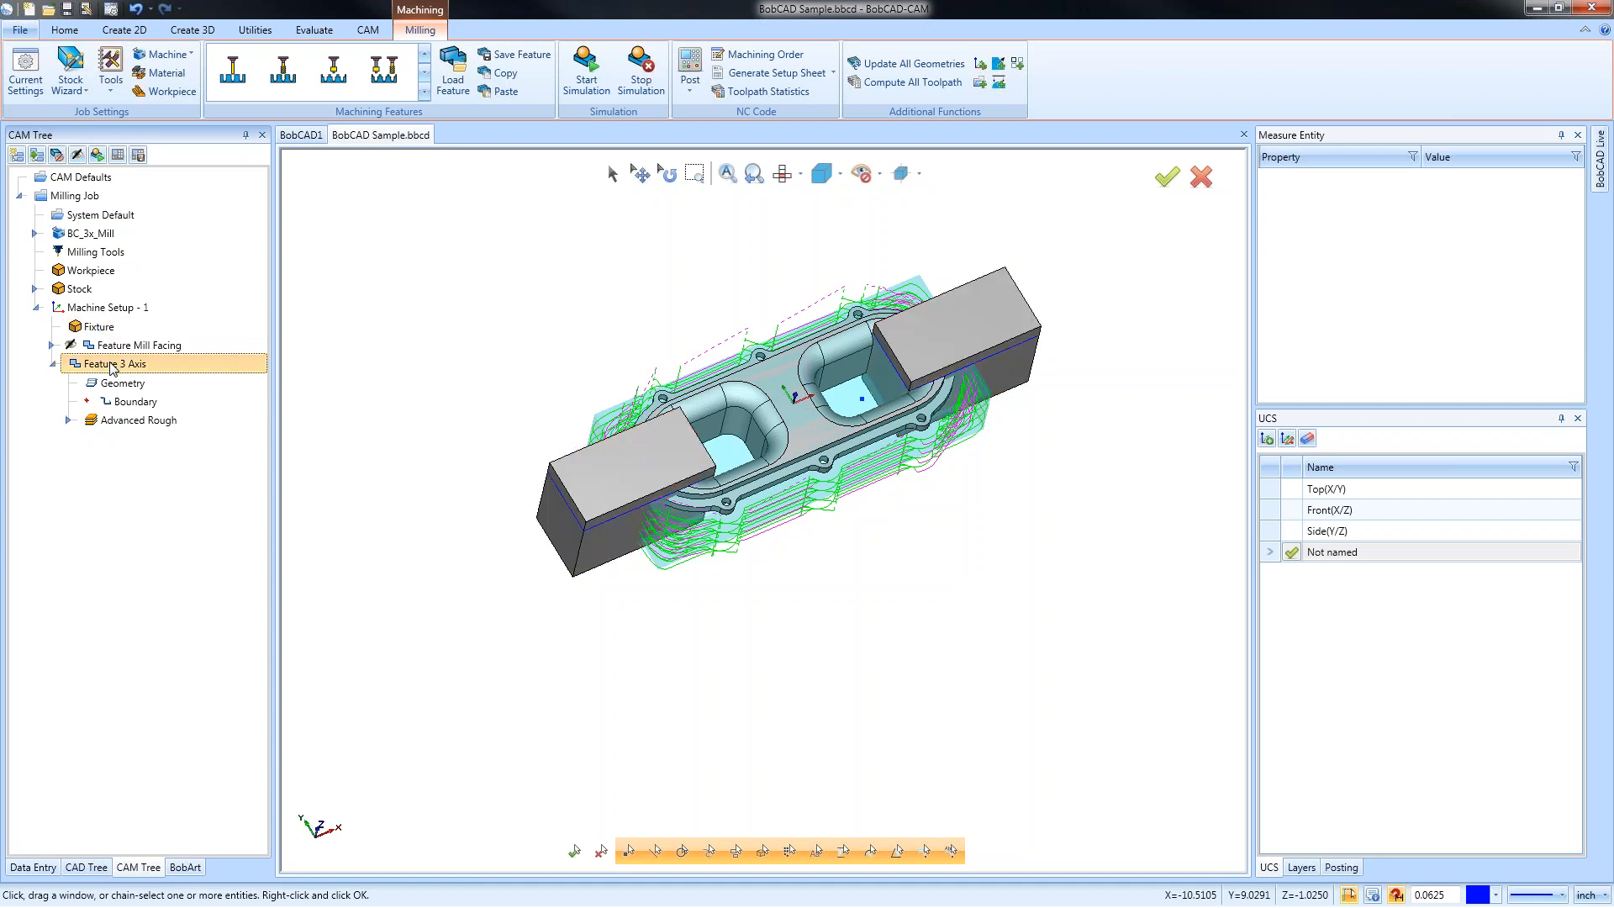
pyautogui.rightClick(113, 364)
pyautogui.click(147, 314)
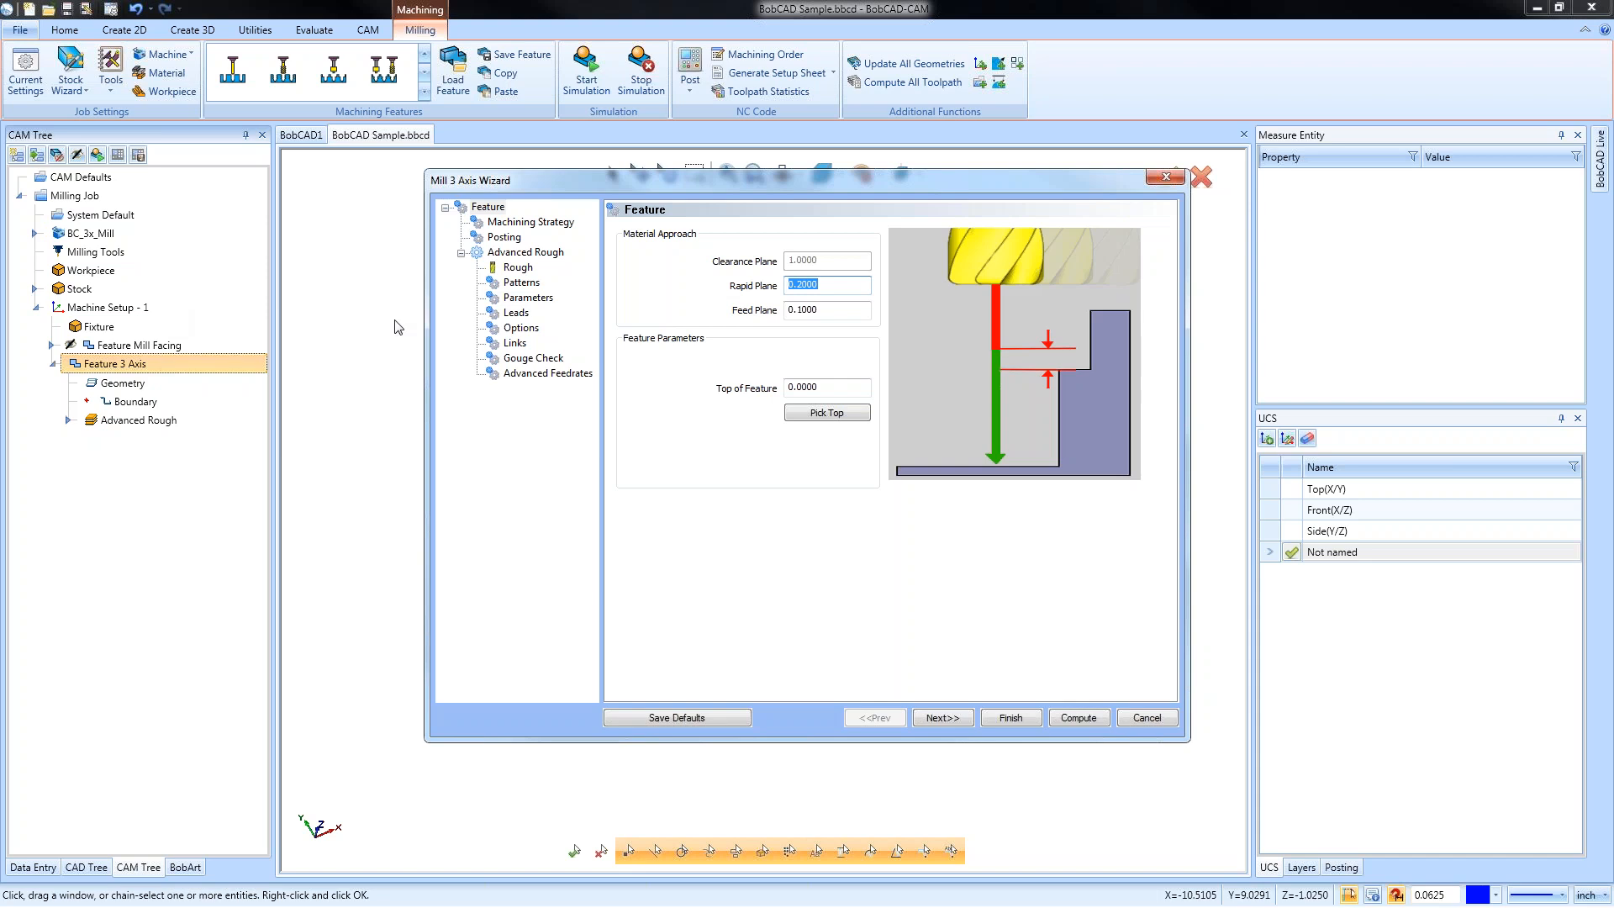
pyautogui.click(528, 297)
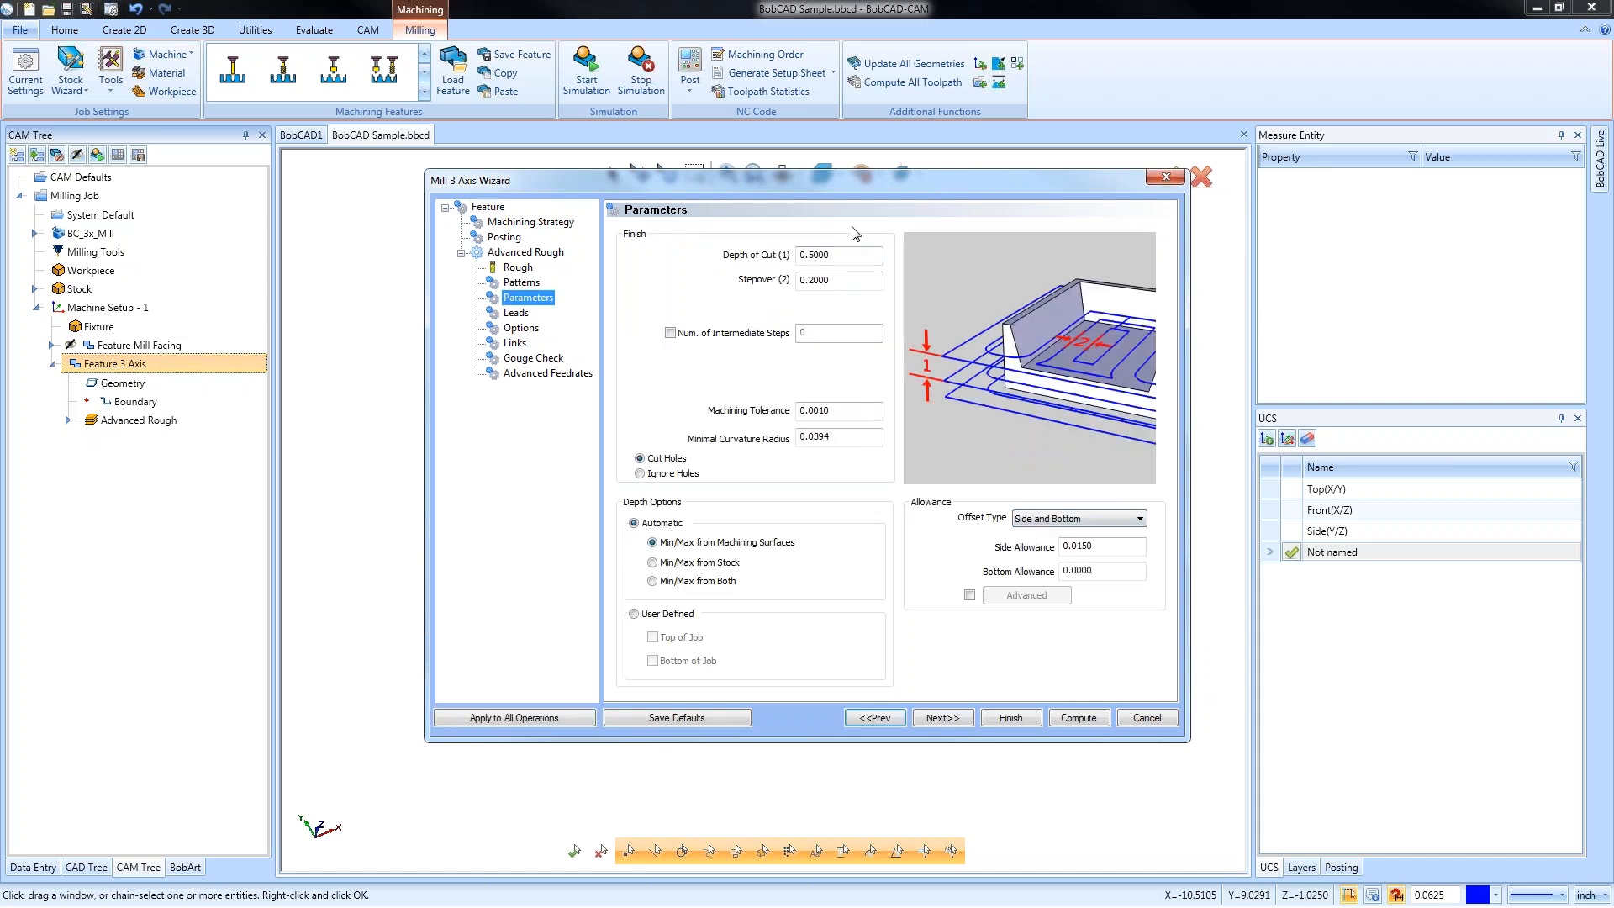
pyautogui.moveTo(861, 183); pyautogui.dragTo(805, 188)
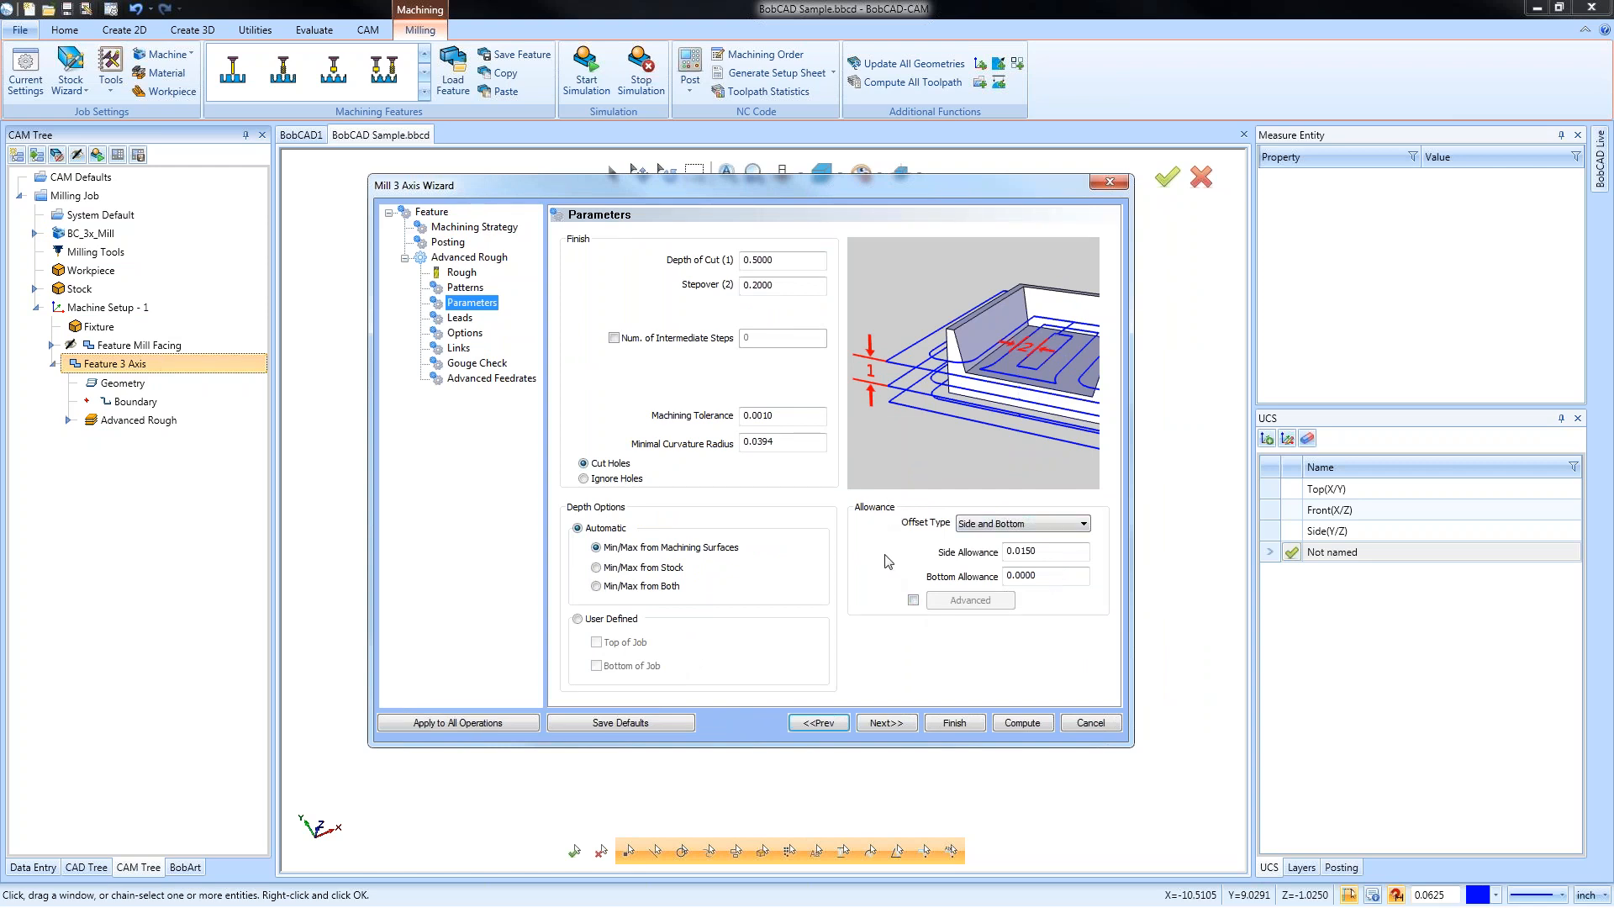
pyautogui.click(913, 602)
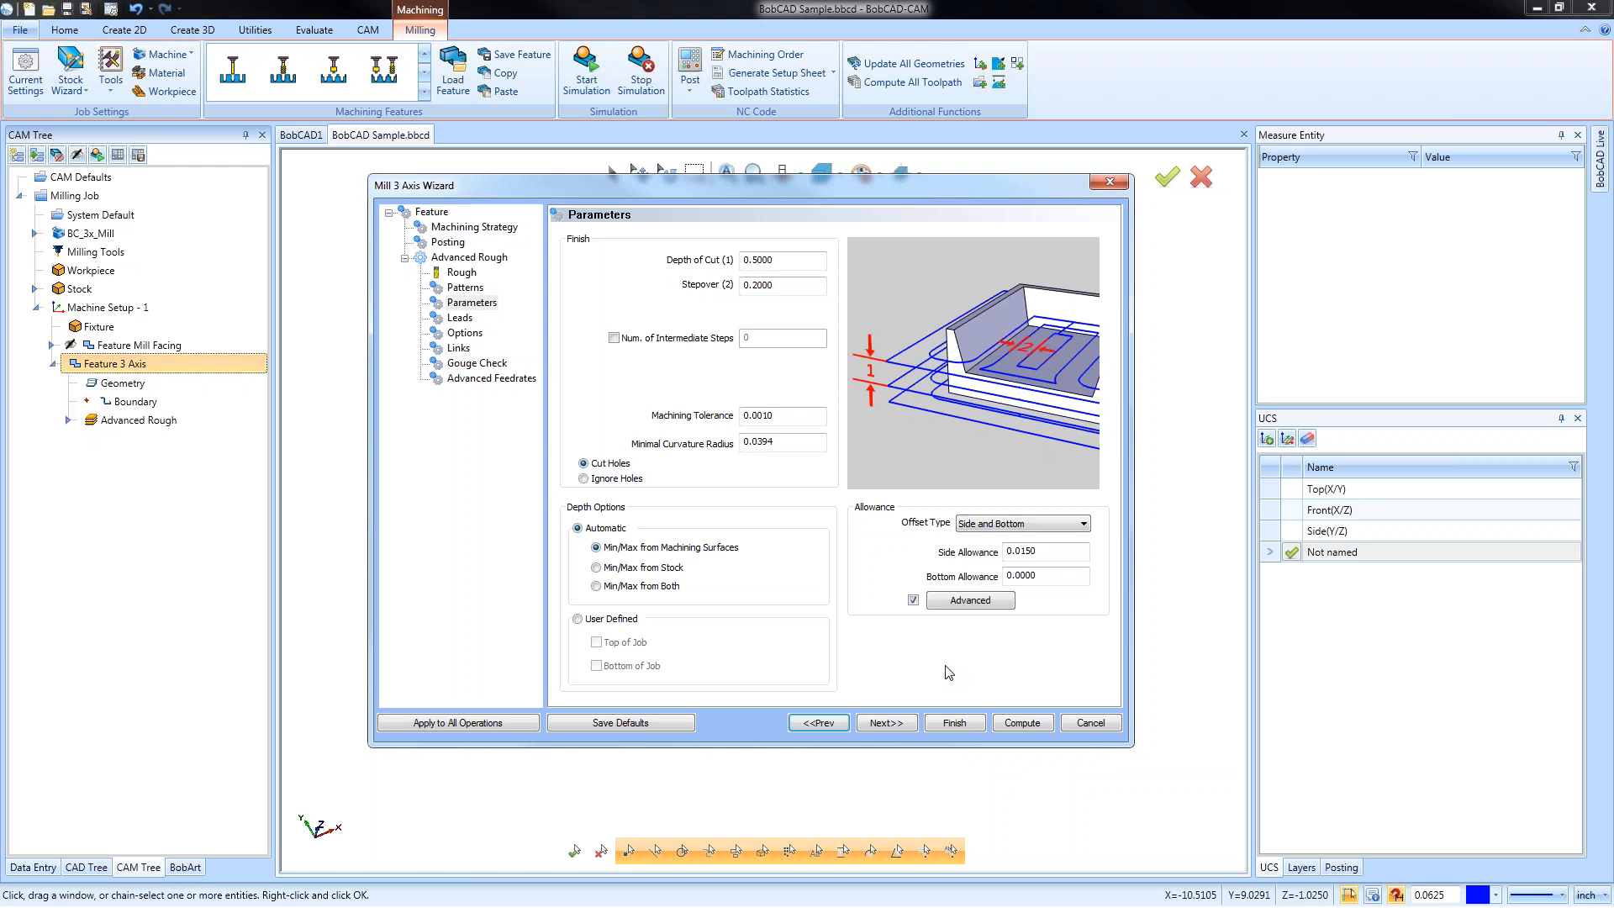
pyautogui.click(971, 600)
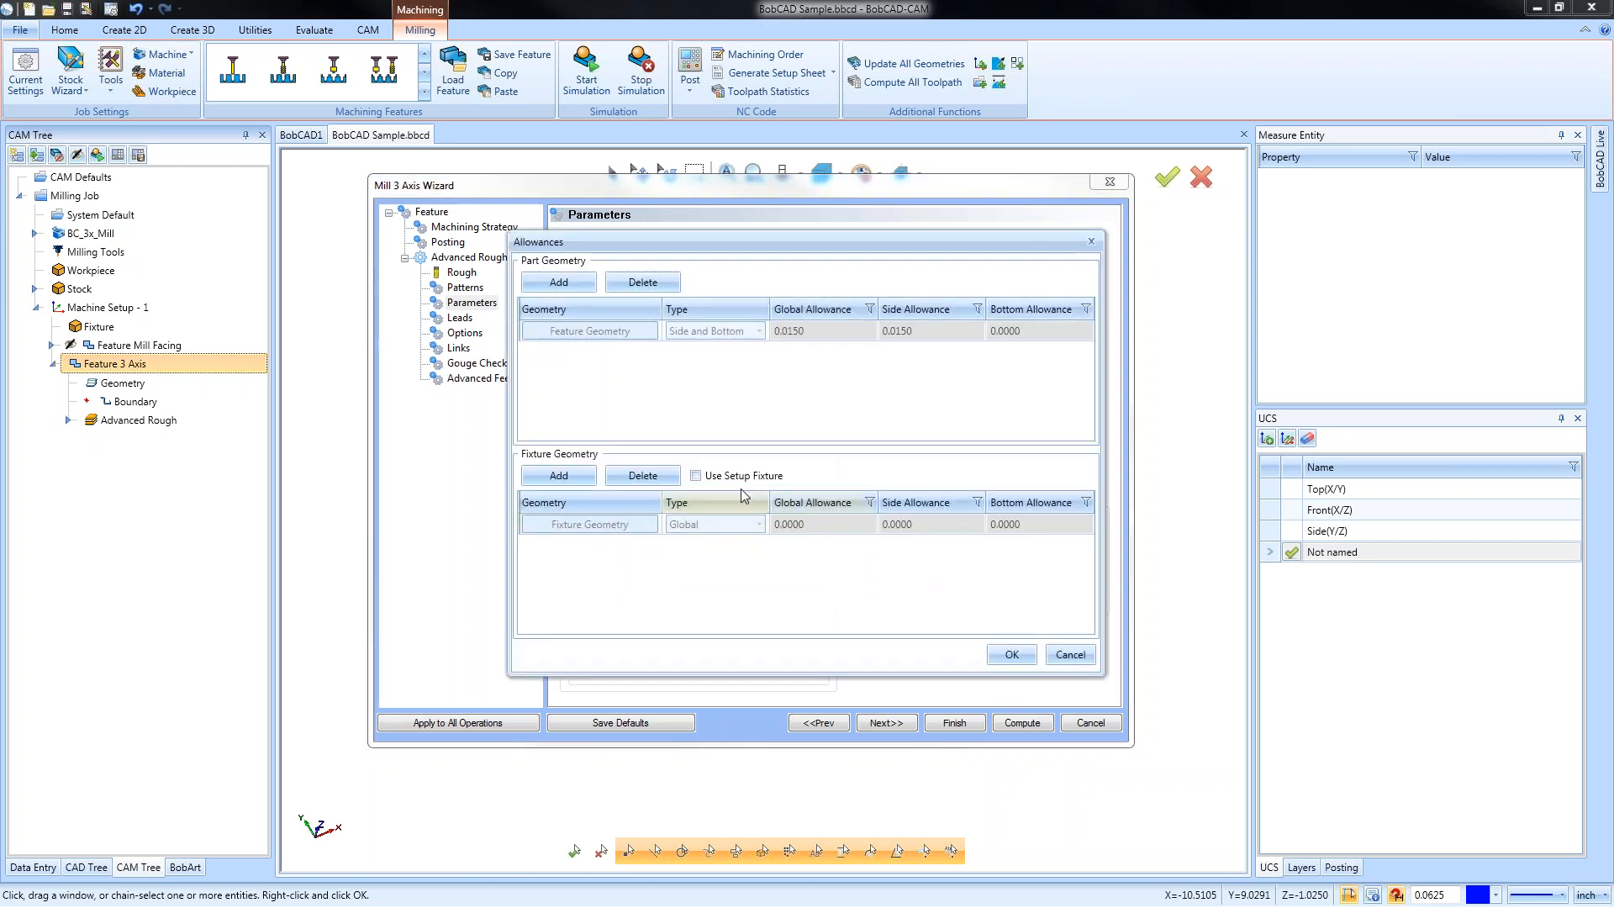
pyautogui.click(695, 476)
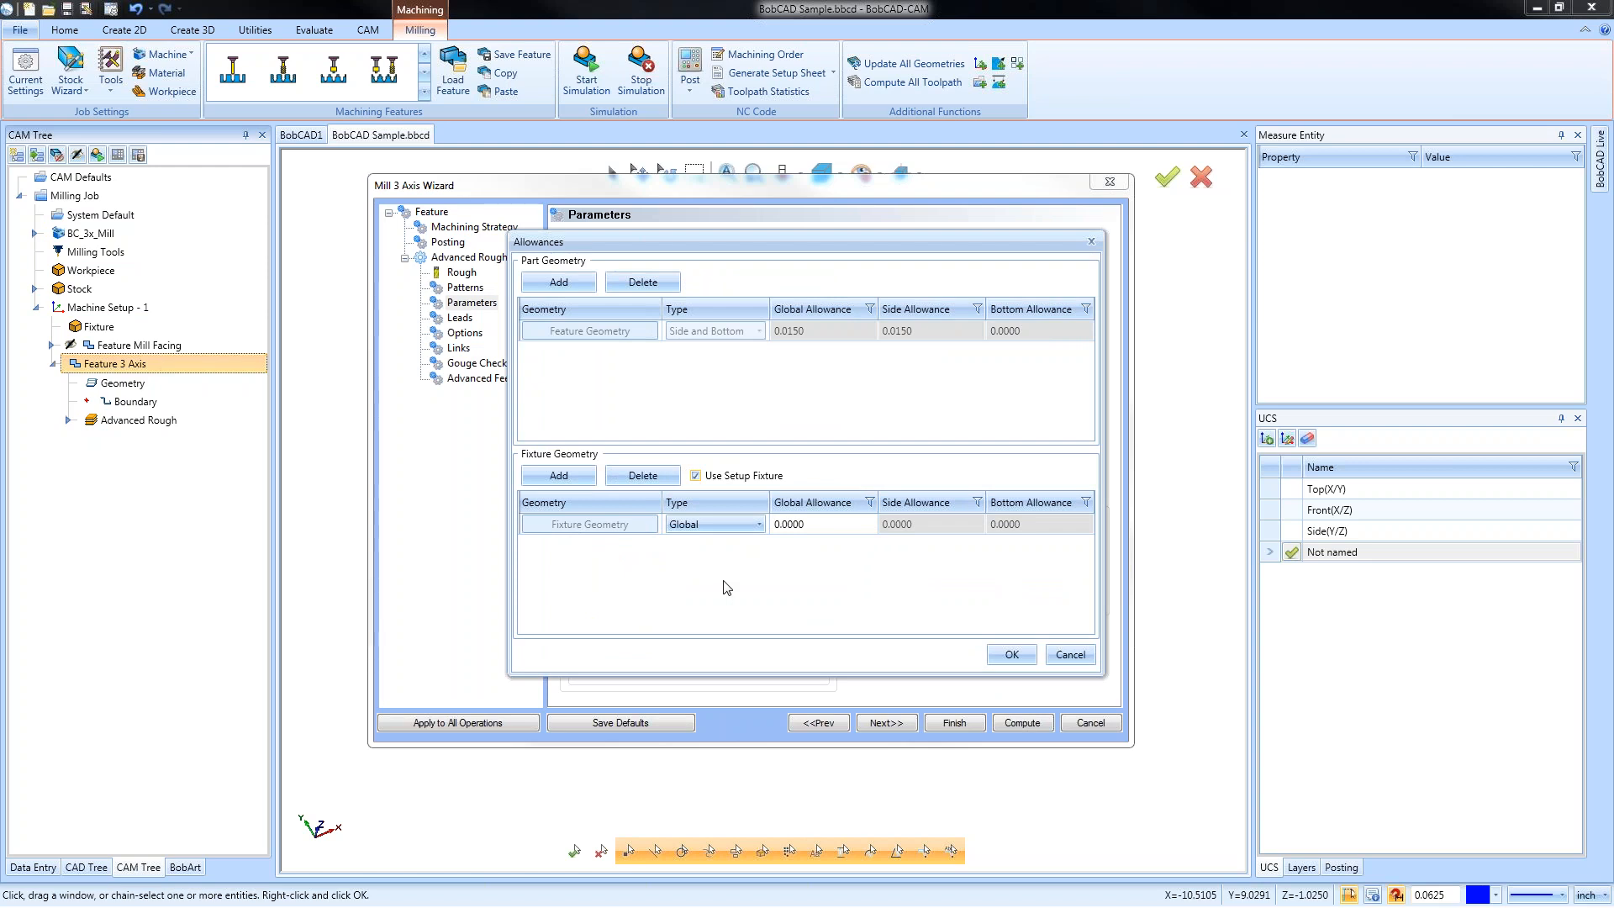
# Set the fixture geometry's global allowance to 0.25 and compute the toolpath
pyautogui.click(826, 527)
pyautogui.click(826, 528)
pyautogui.write('25')
pyautogui.press('Return')
pyautogui.click(819, 528)
pyautogui.write('.25')
pyautogui.press('Return')
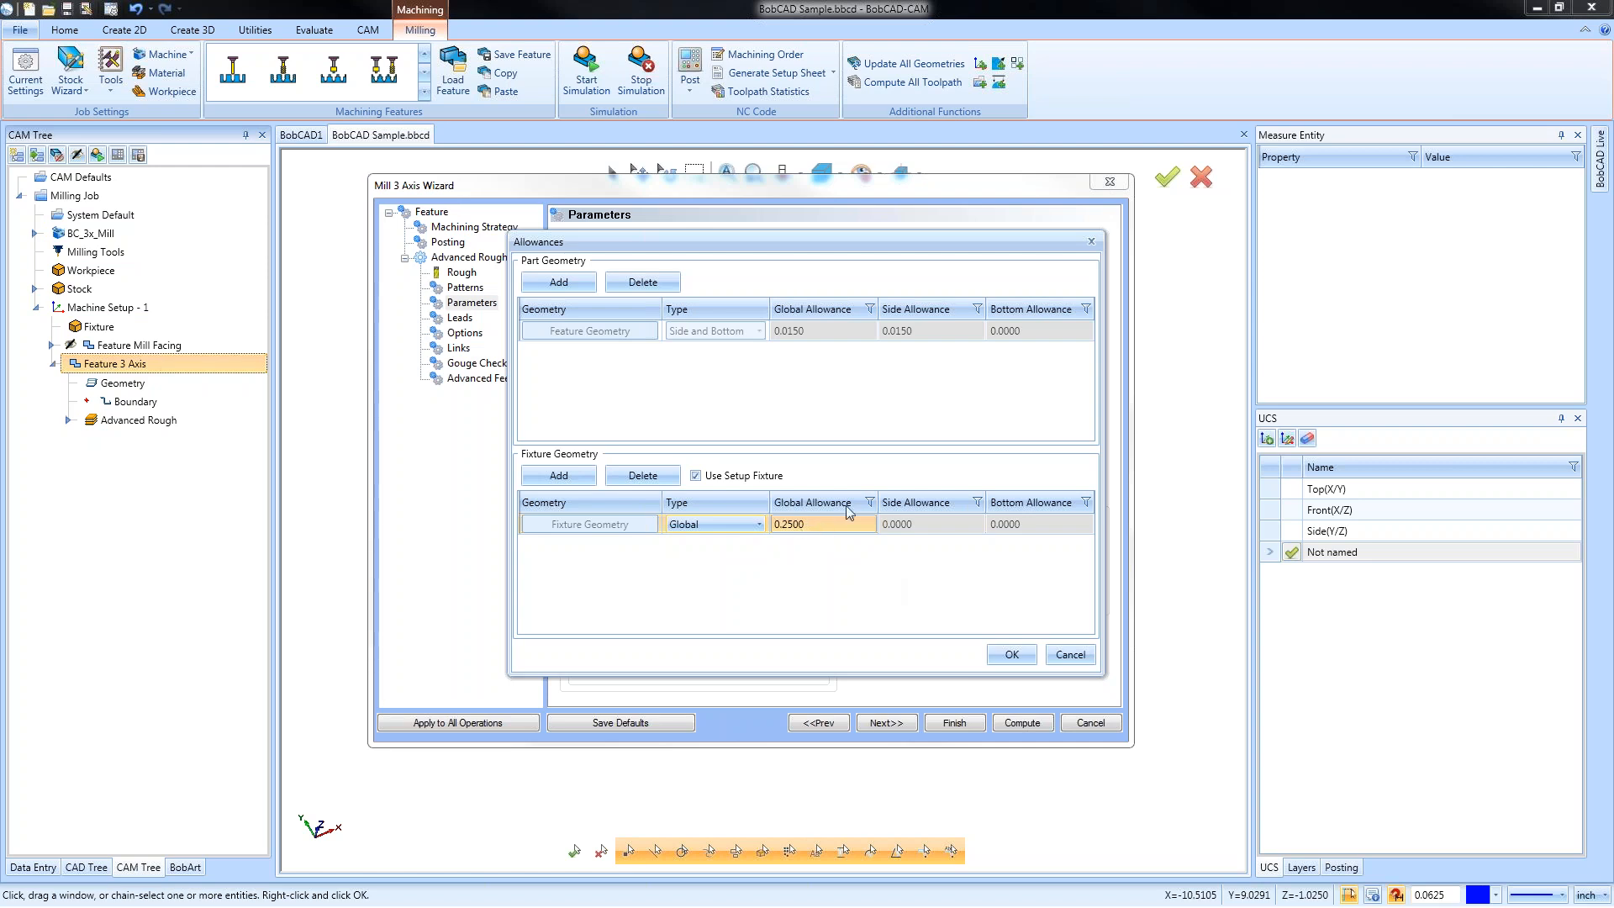
pyautogui.click(1012, 655)
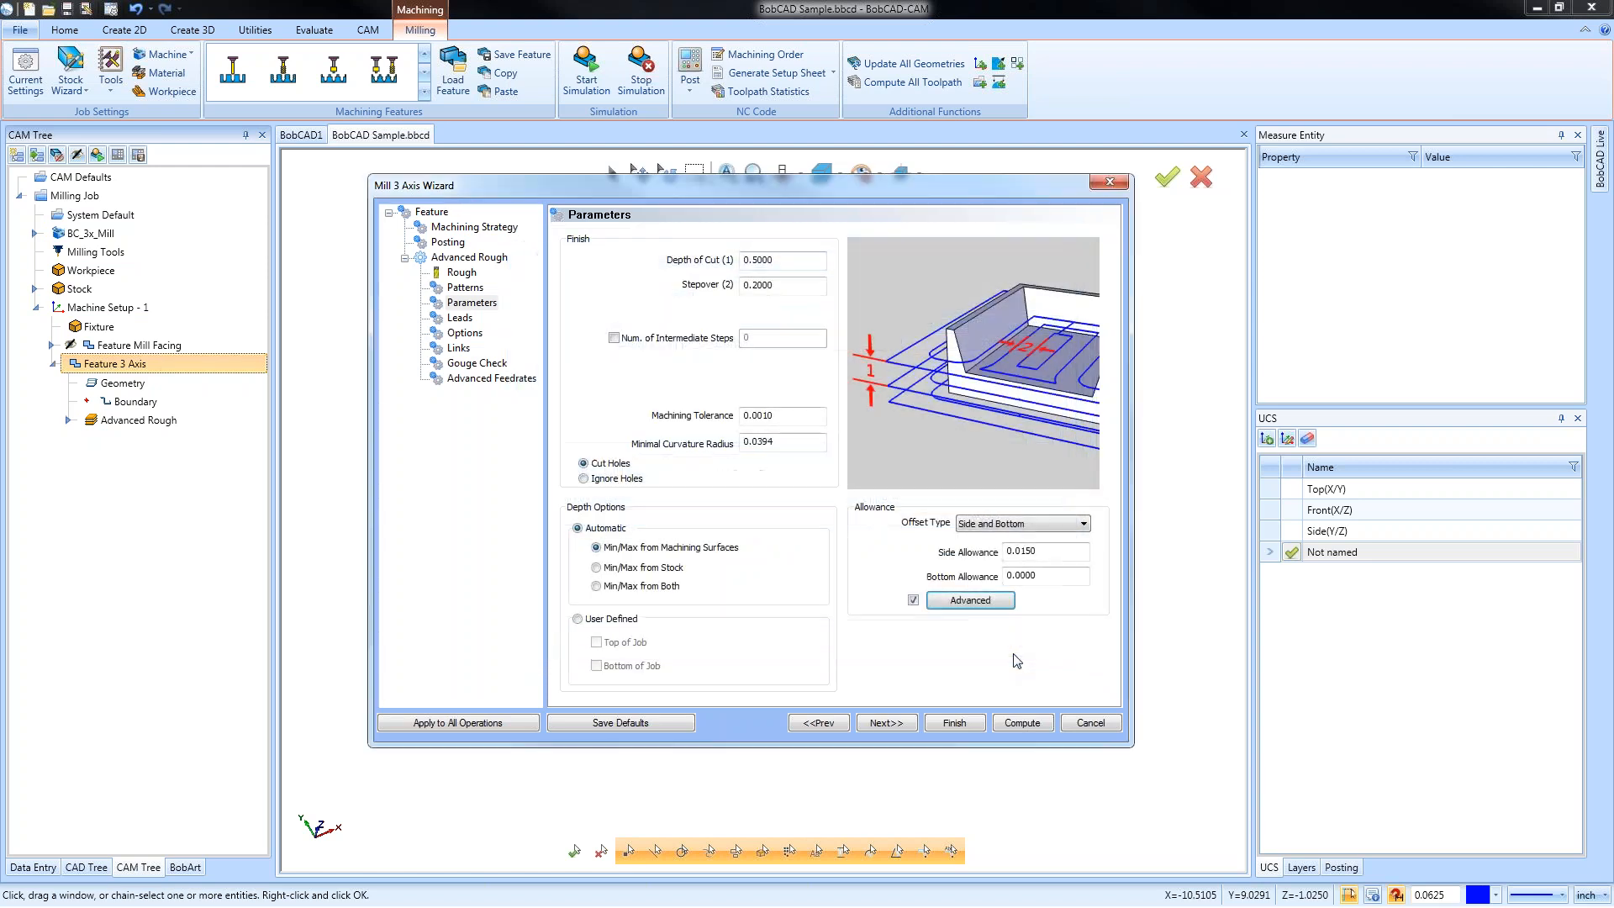
pyautogui.click(1022, 723)
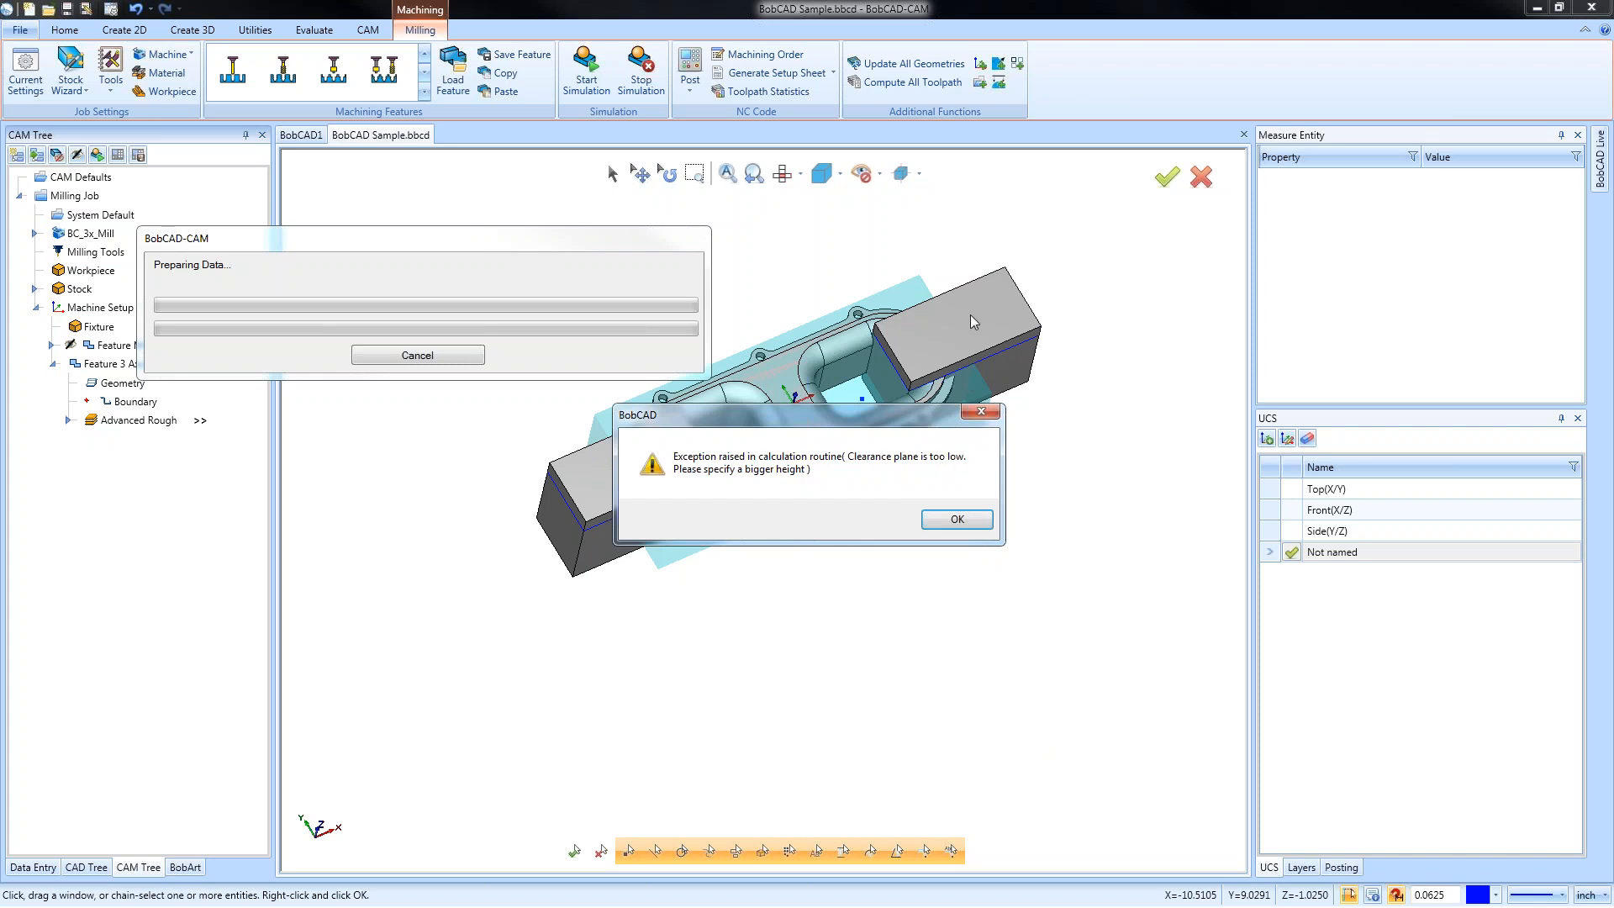
# Edit the Advanced Rough operation to set the feature's rapid plane to 1
pyautogui.click(958, 519)
pyautogui.rightClick(139, 421)
pyautogui.click(168, 436)
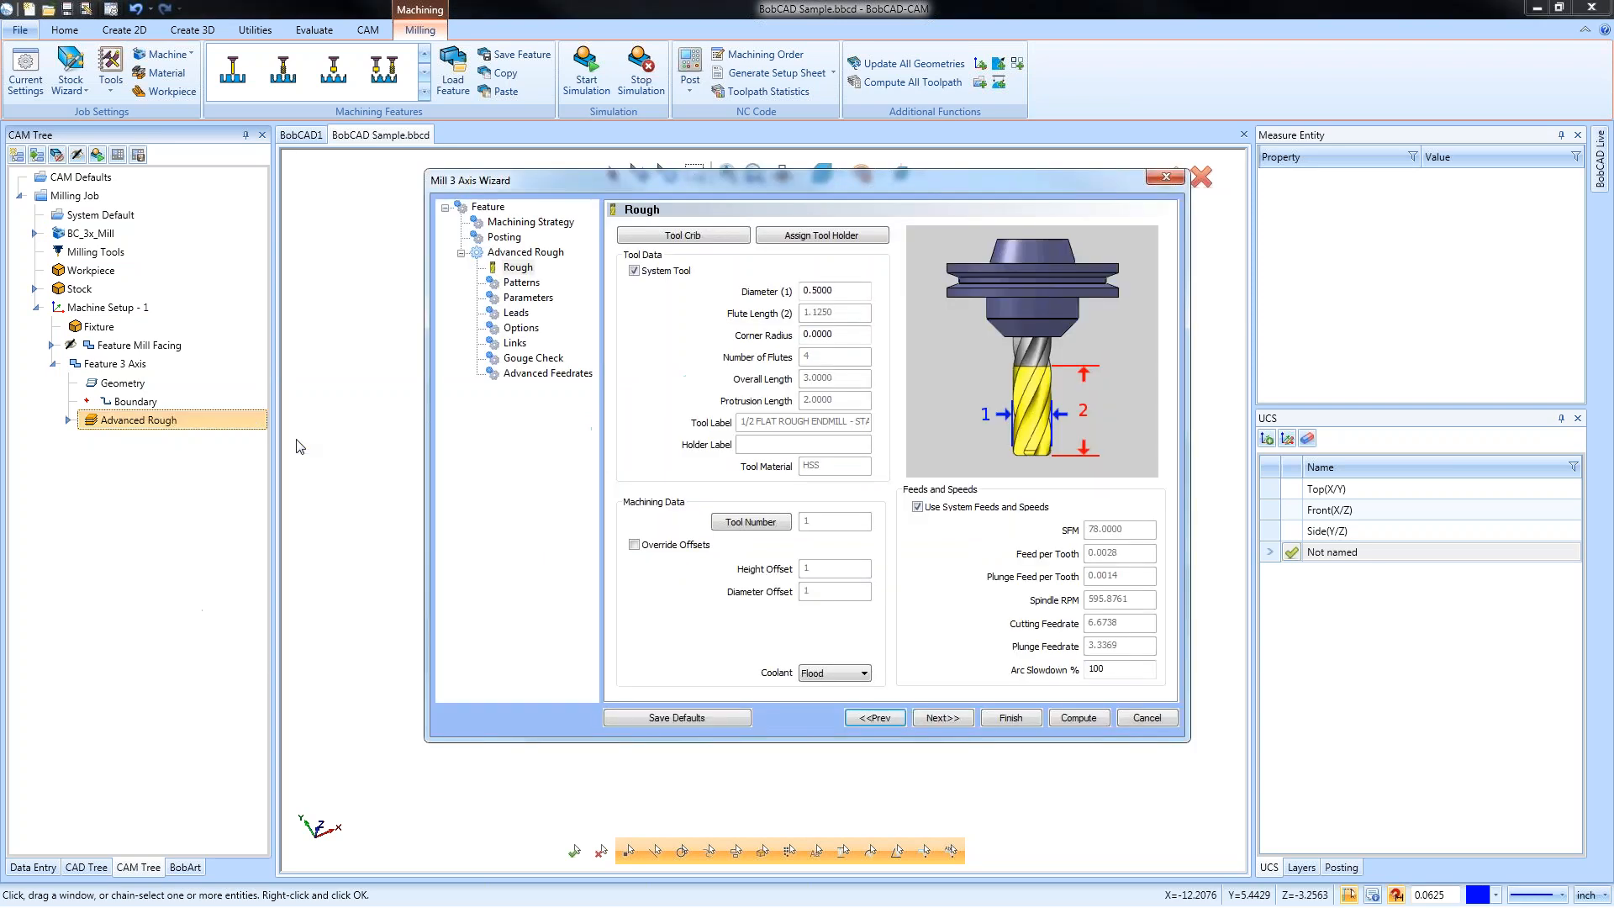
pyautogui.click(488, 207)
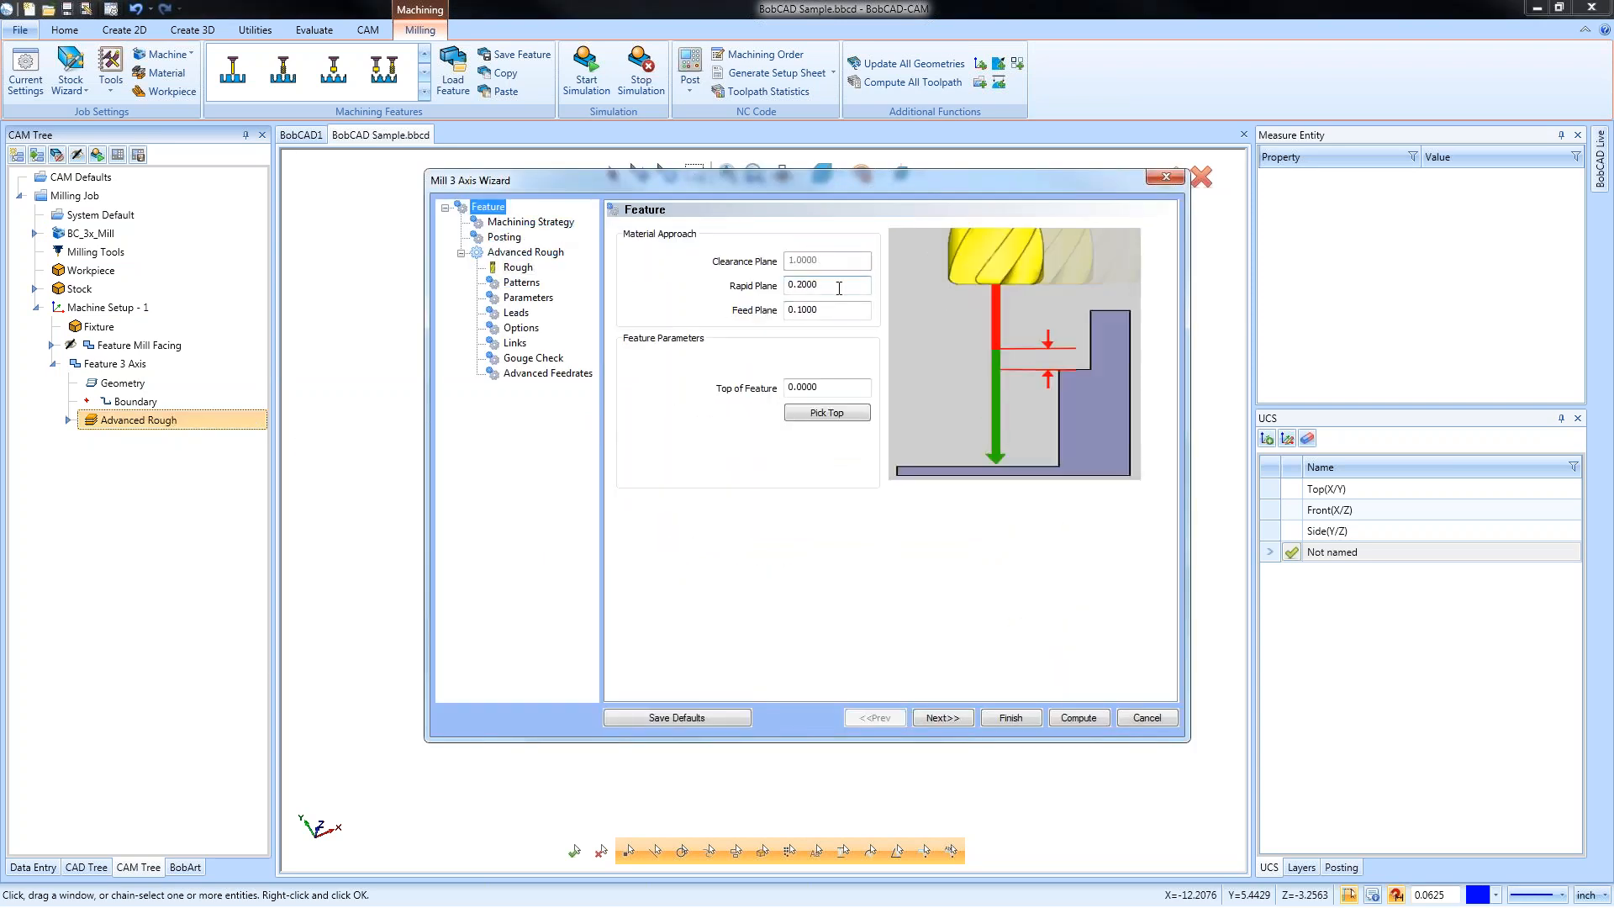
pyautogui.doubleClick(837, 287)
pyautogui.write('1')
pyautogui.press('Tab')
pyautogui.click(1012, 717)
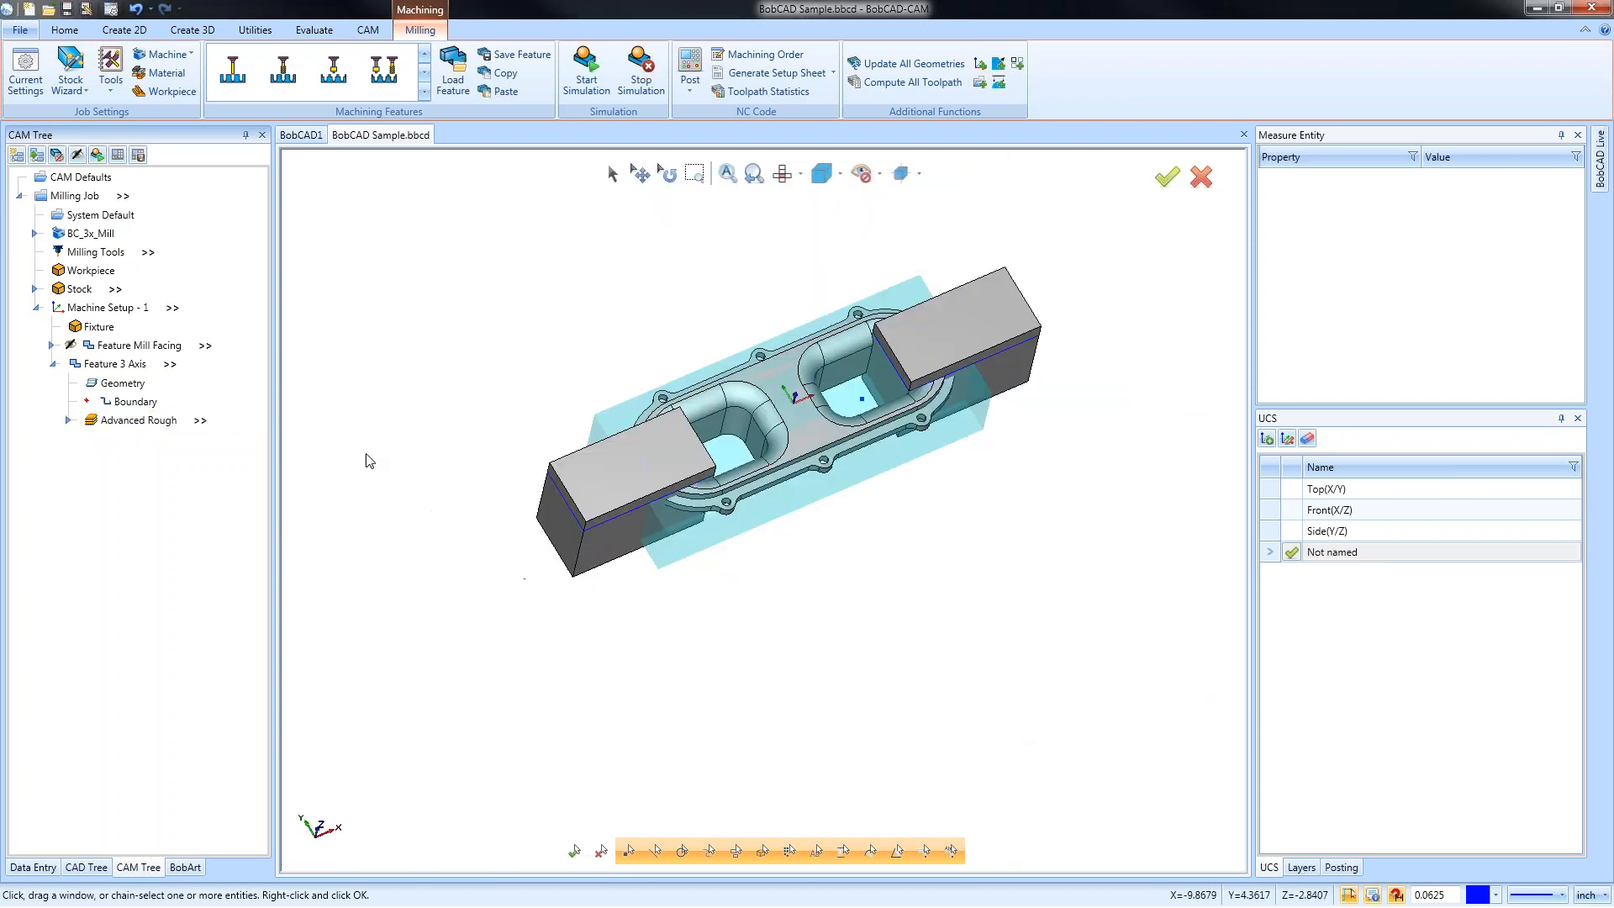
# Set the clearance of Machine Setup - 1 to 5 and apply it
pyautogui.click(175, 309)
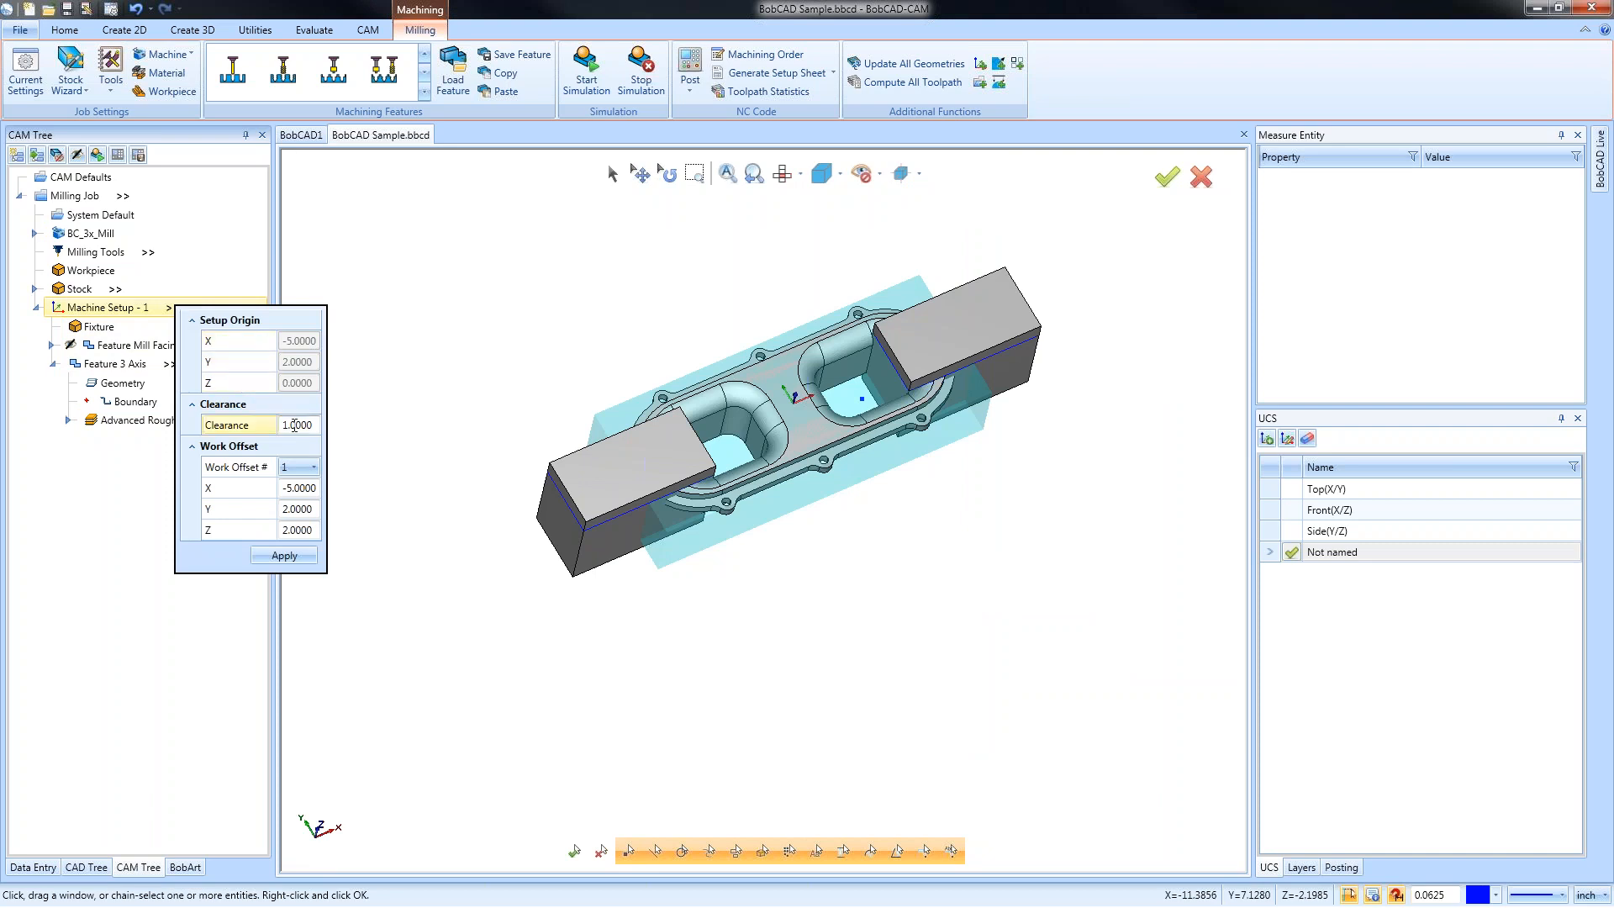
pyautogui.click(313, 426)
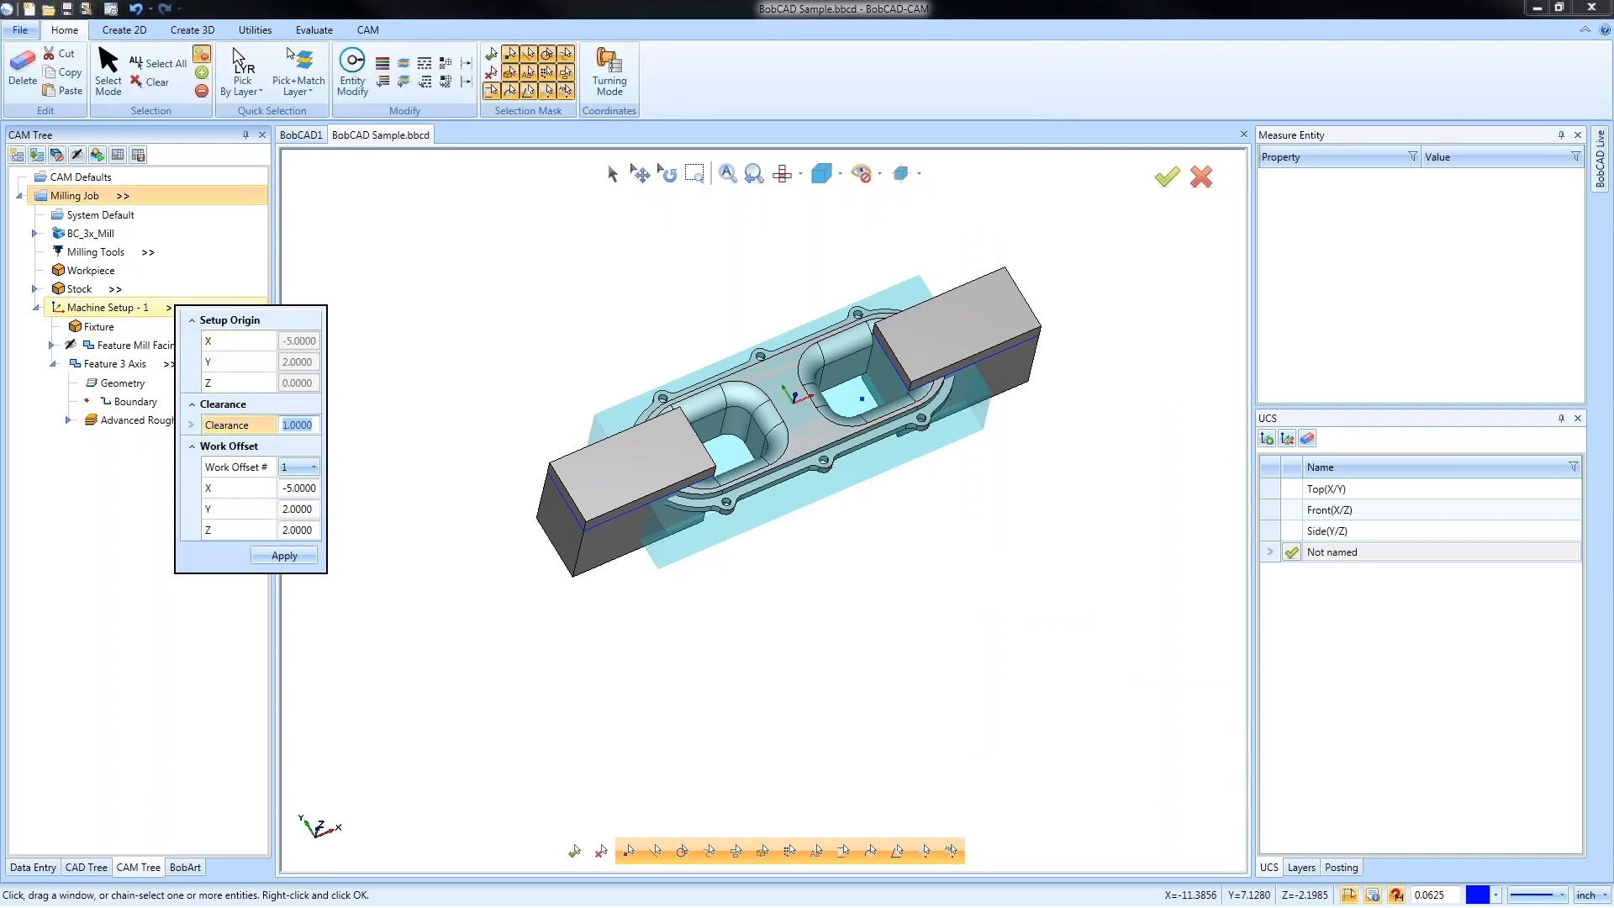
pyautogui.click(314, 425)
pyautogui.press('BackSpace')
pyautogui.press('BackSpace')
pyautogui.press('BackSpace')
pyautogui.press('BackSpace')
pyautogui.press('BackSpace')
pyautogui.write('5')
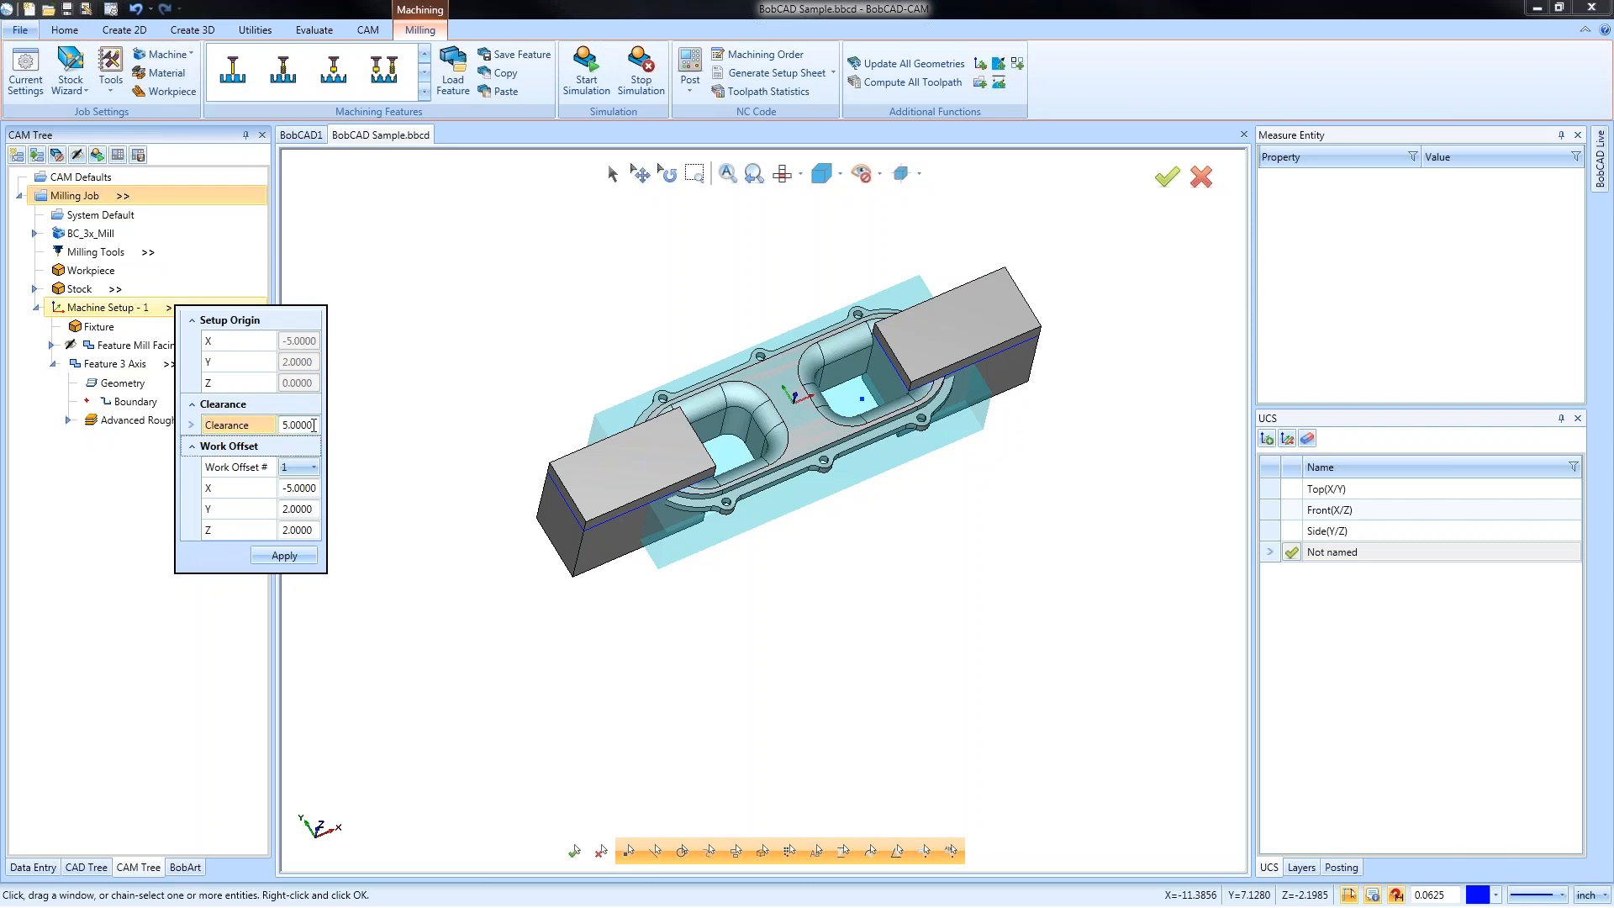
pyautogui.click(285, 557)
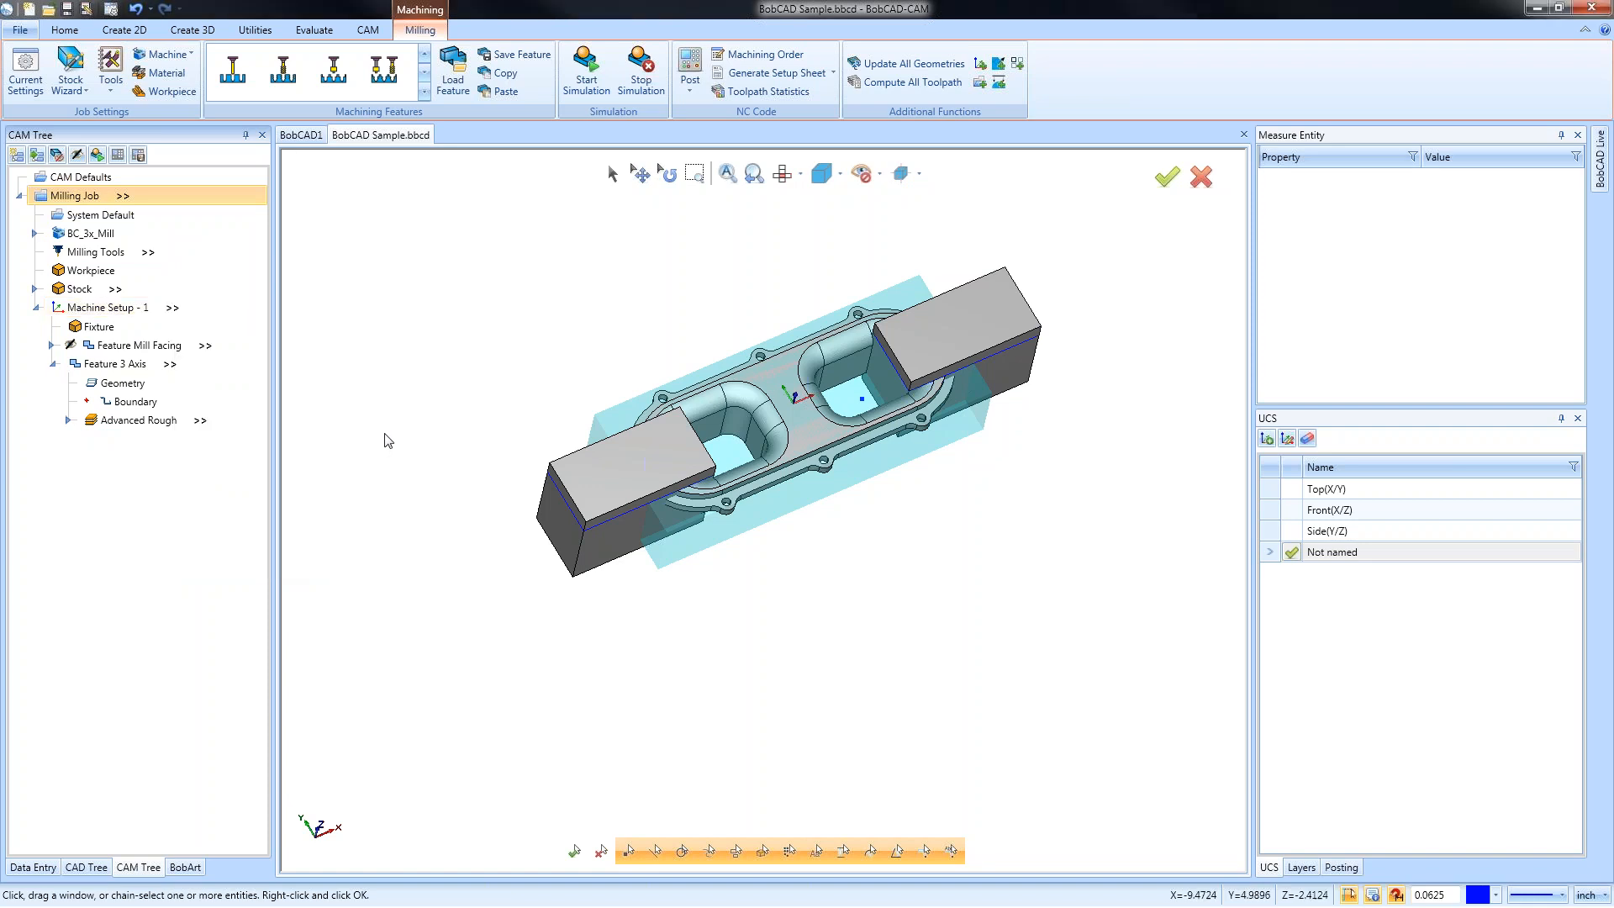
# Recompute the Advanced Rough toolpath and examine how it runs around the fixture blocks
pyautogui.rightClick(150, 420)
pyautogui.click(212, 454)
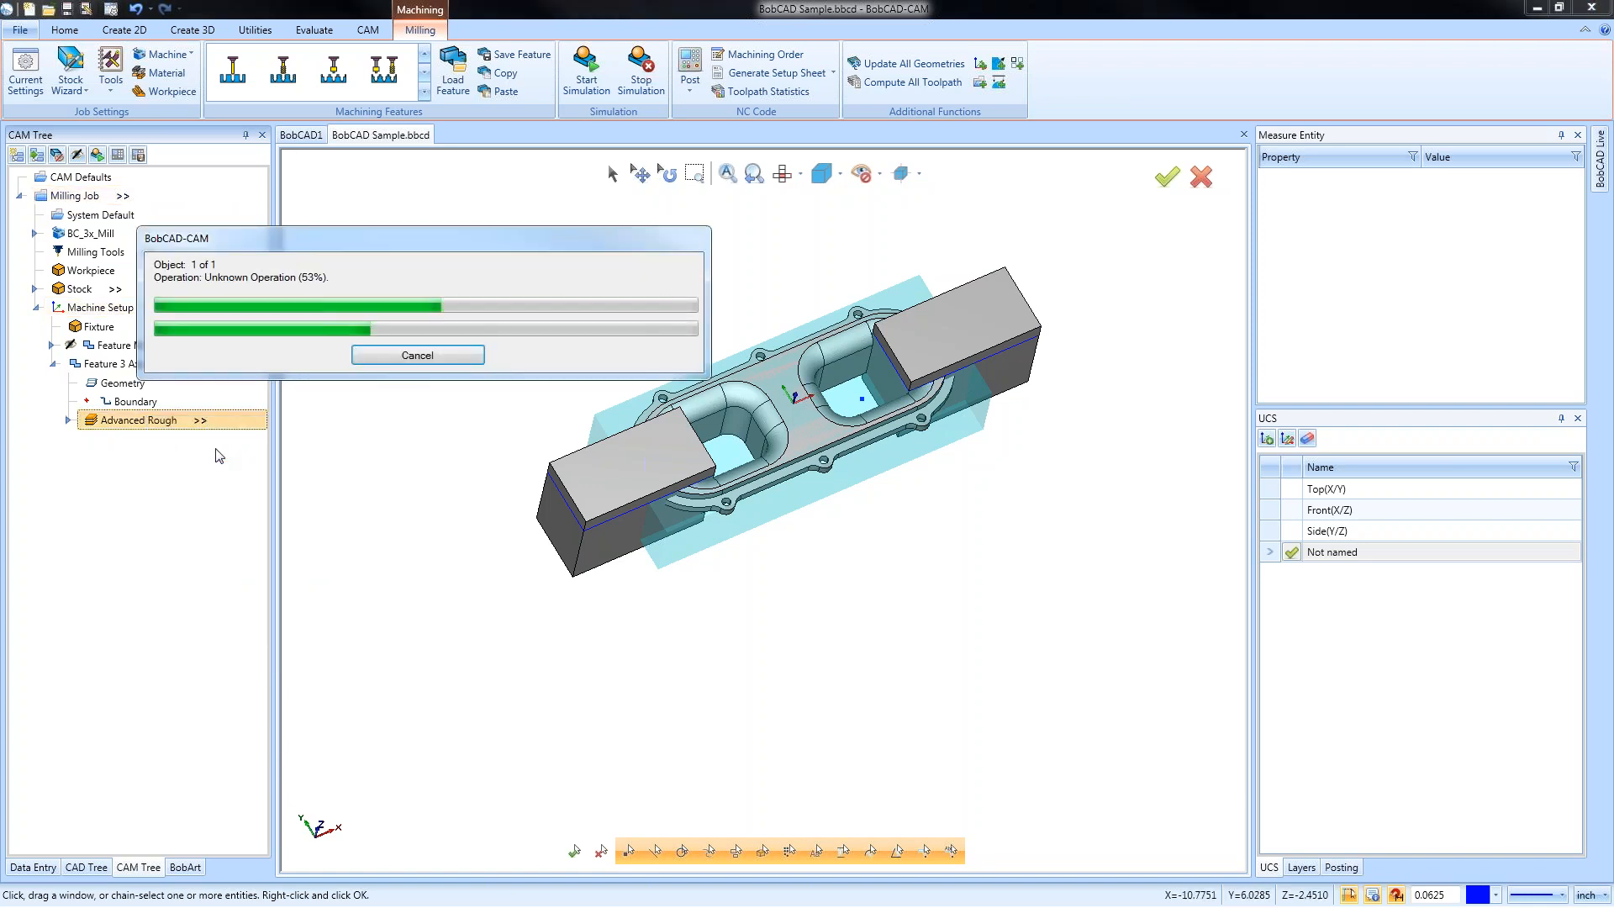
pyautogui.moveTo(586, 596); pyautogui.dragTo(706, 631, button='middle')
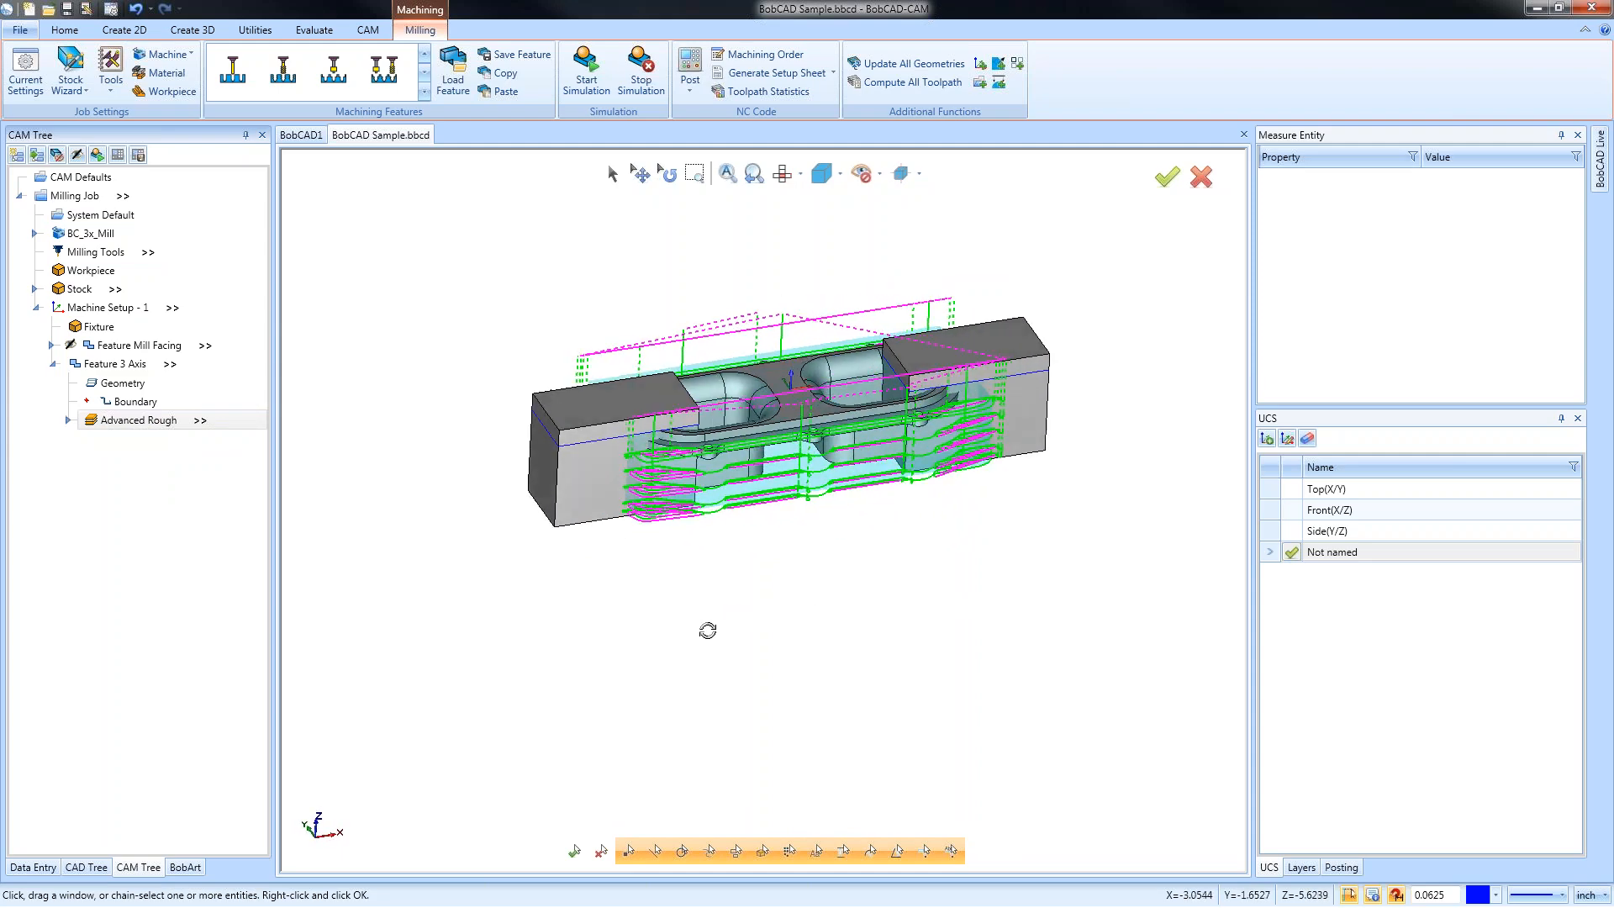
pyautogui.scroll(2, 799, 548)
pyautogui.moveTo(799, 547); pyautogui.dragTo(805, 638, button='middle')
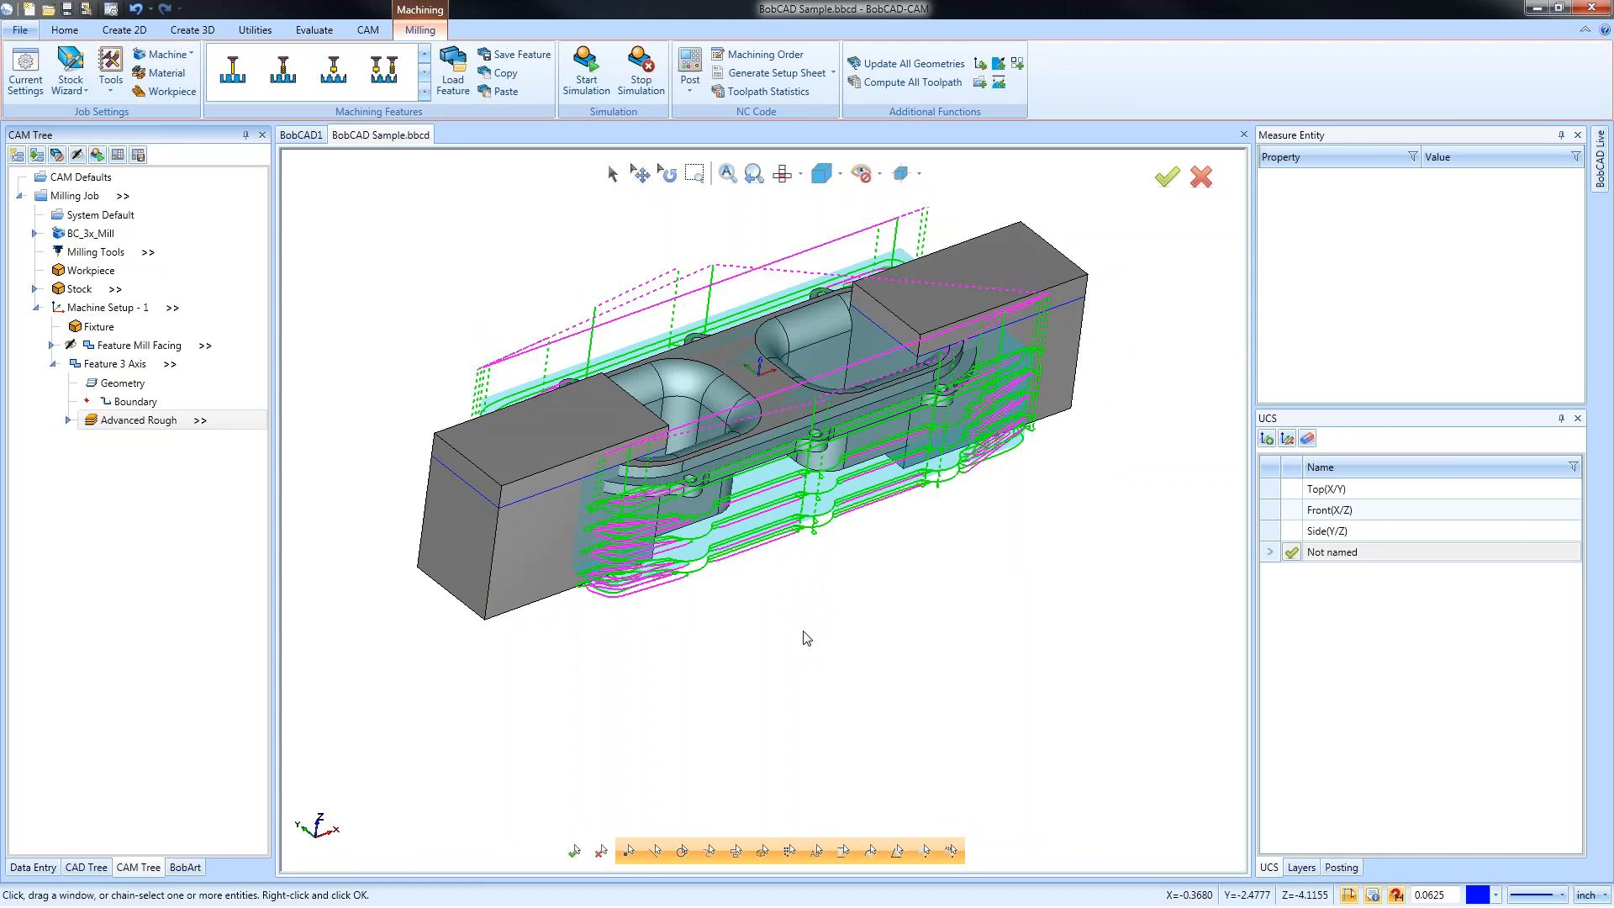
pyautogui.moveTo(941, 605)
pyautogui.mouseDown(button='middle')
pyautogui.moveTo(936, 577)
pyautogui.moveTo(937, 606)
pyautogui.mouseUp(button='middle')
# Delete the two solid end blocks and remove the fixture assignment from Machine Setup - 1
pyautogui.click(1301, 866)
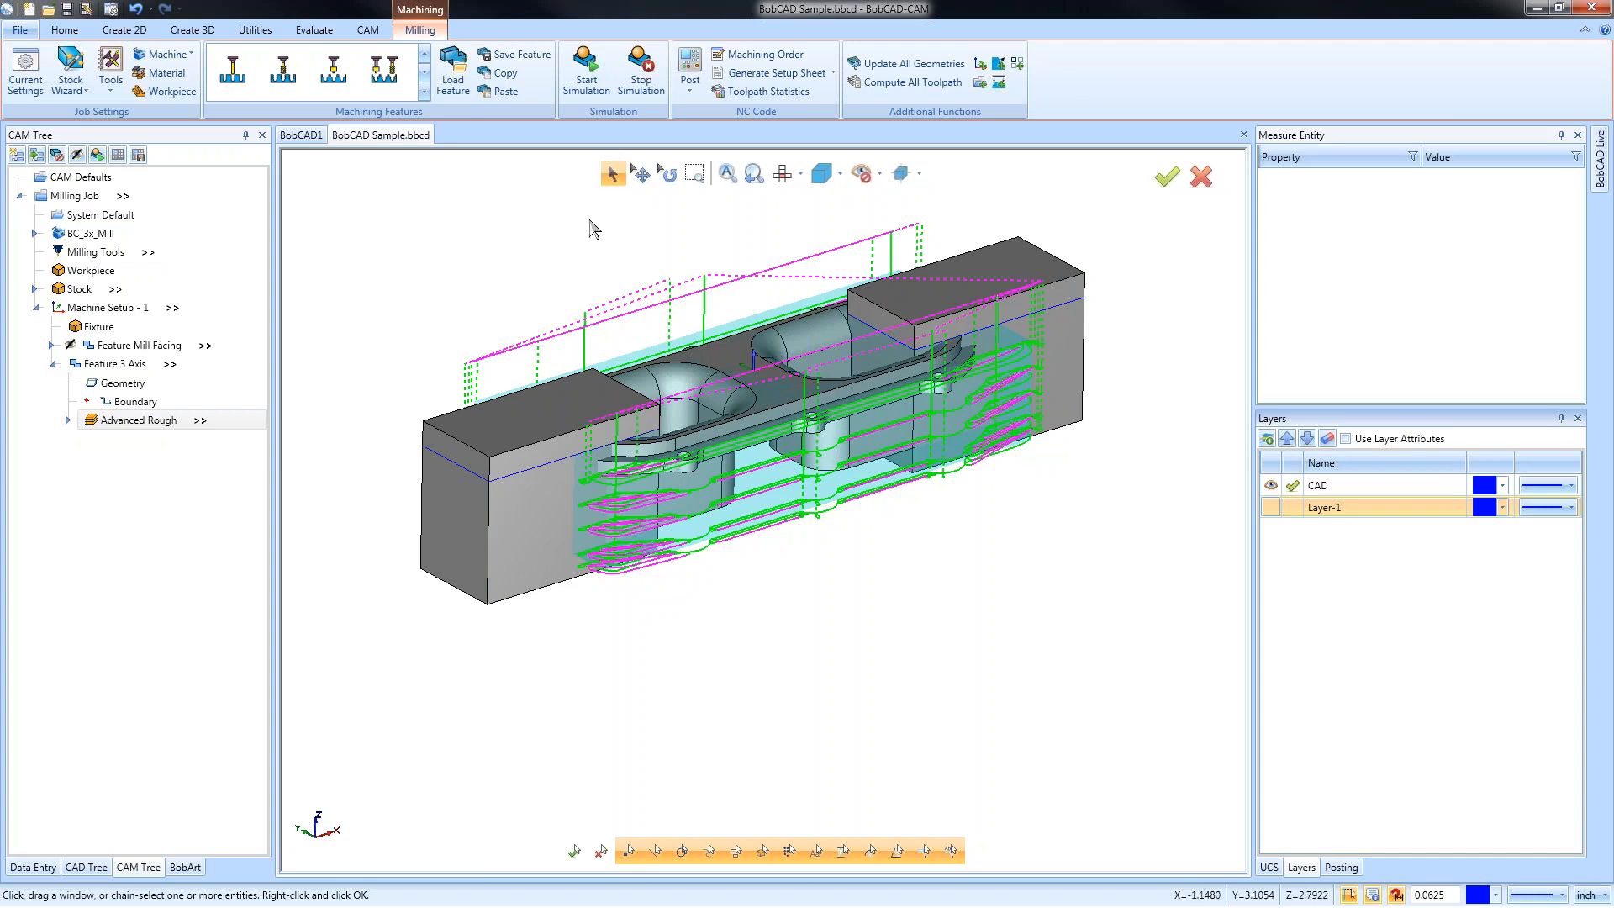
pyautogui.click(521, 488)
pyautogui.click(956, 262)
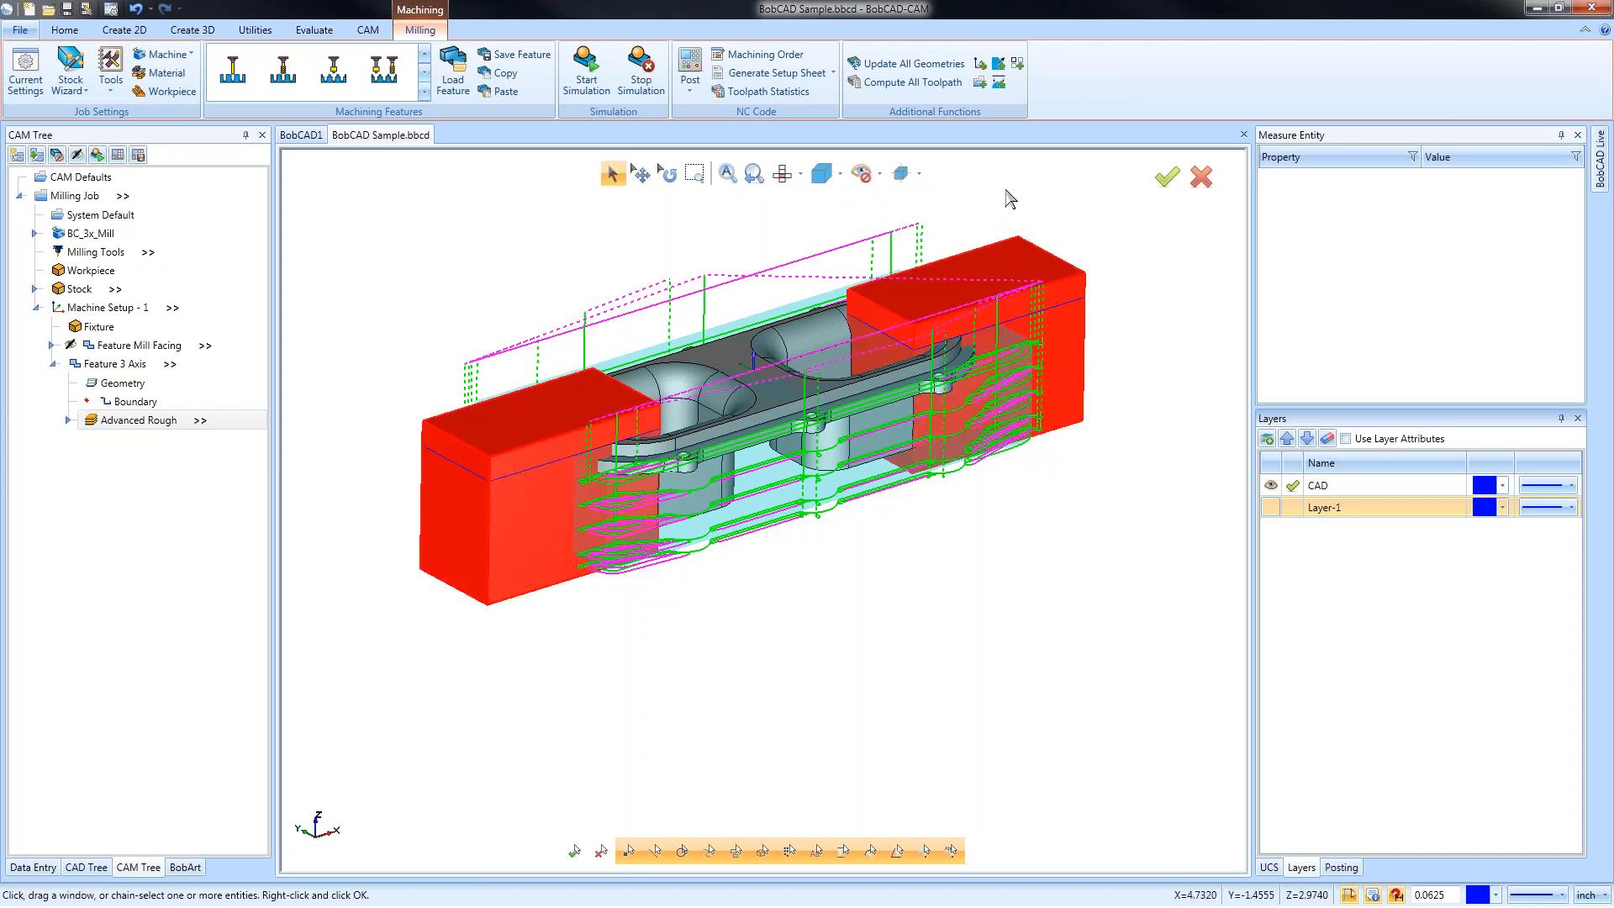
pyautogui.press('Delete')
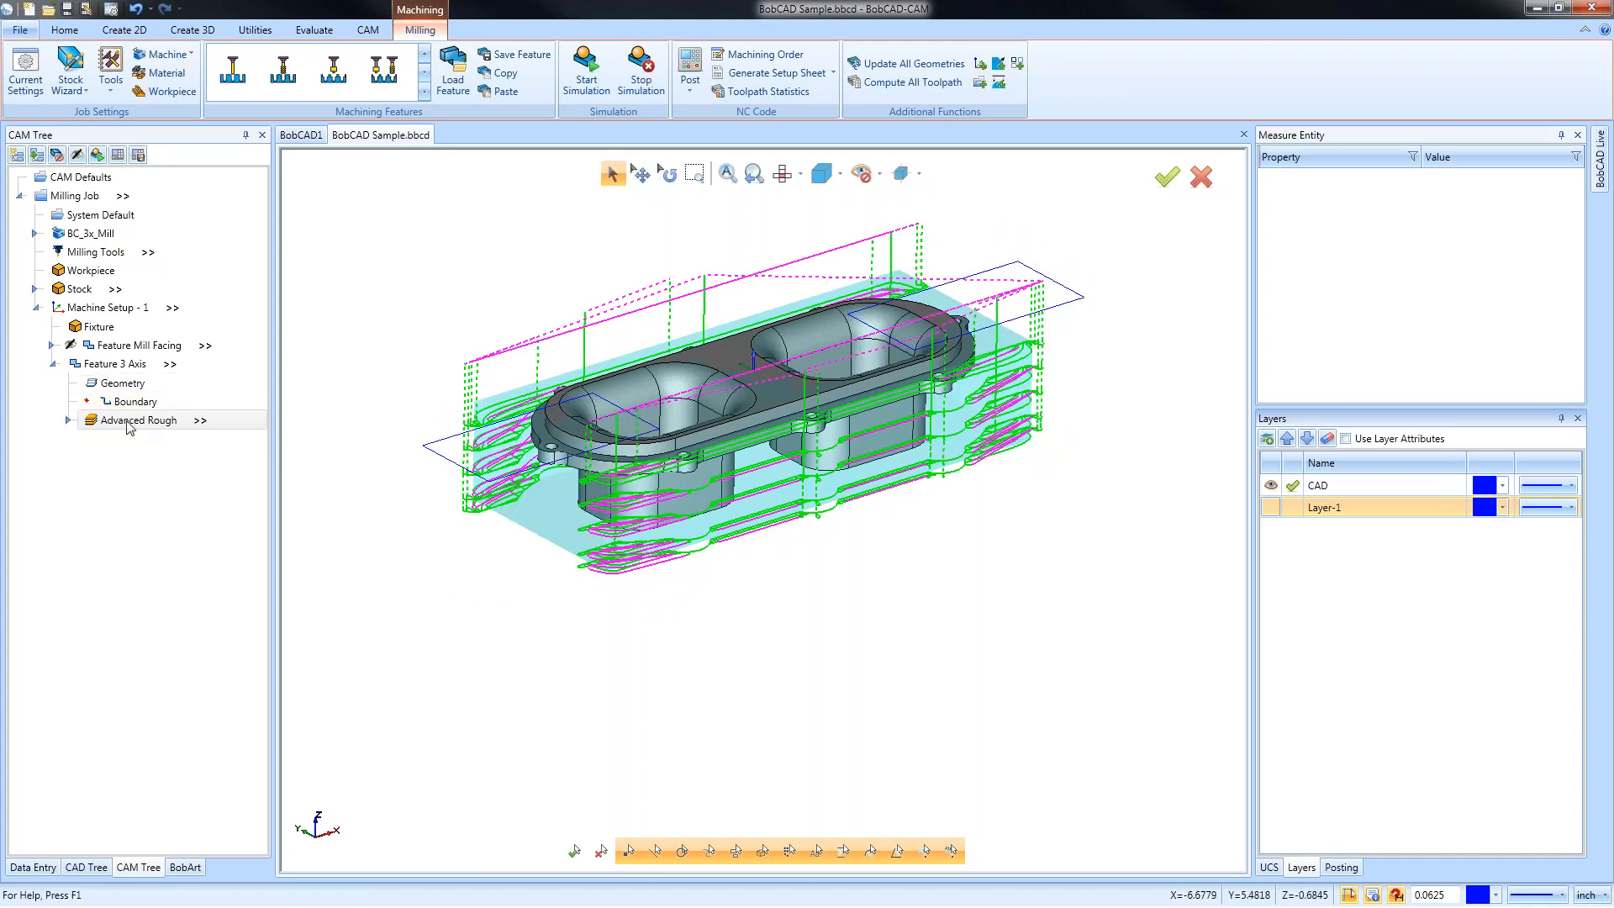
pyautogui.rightClick(130, 425)
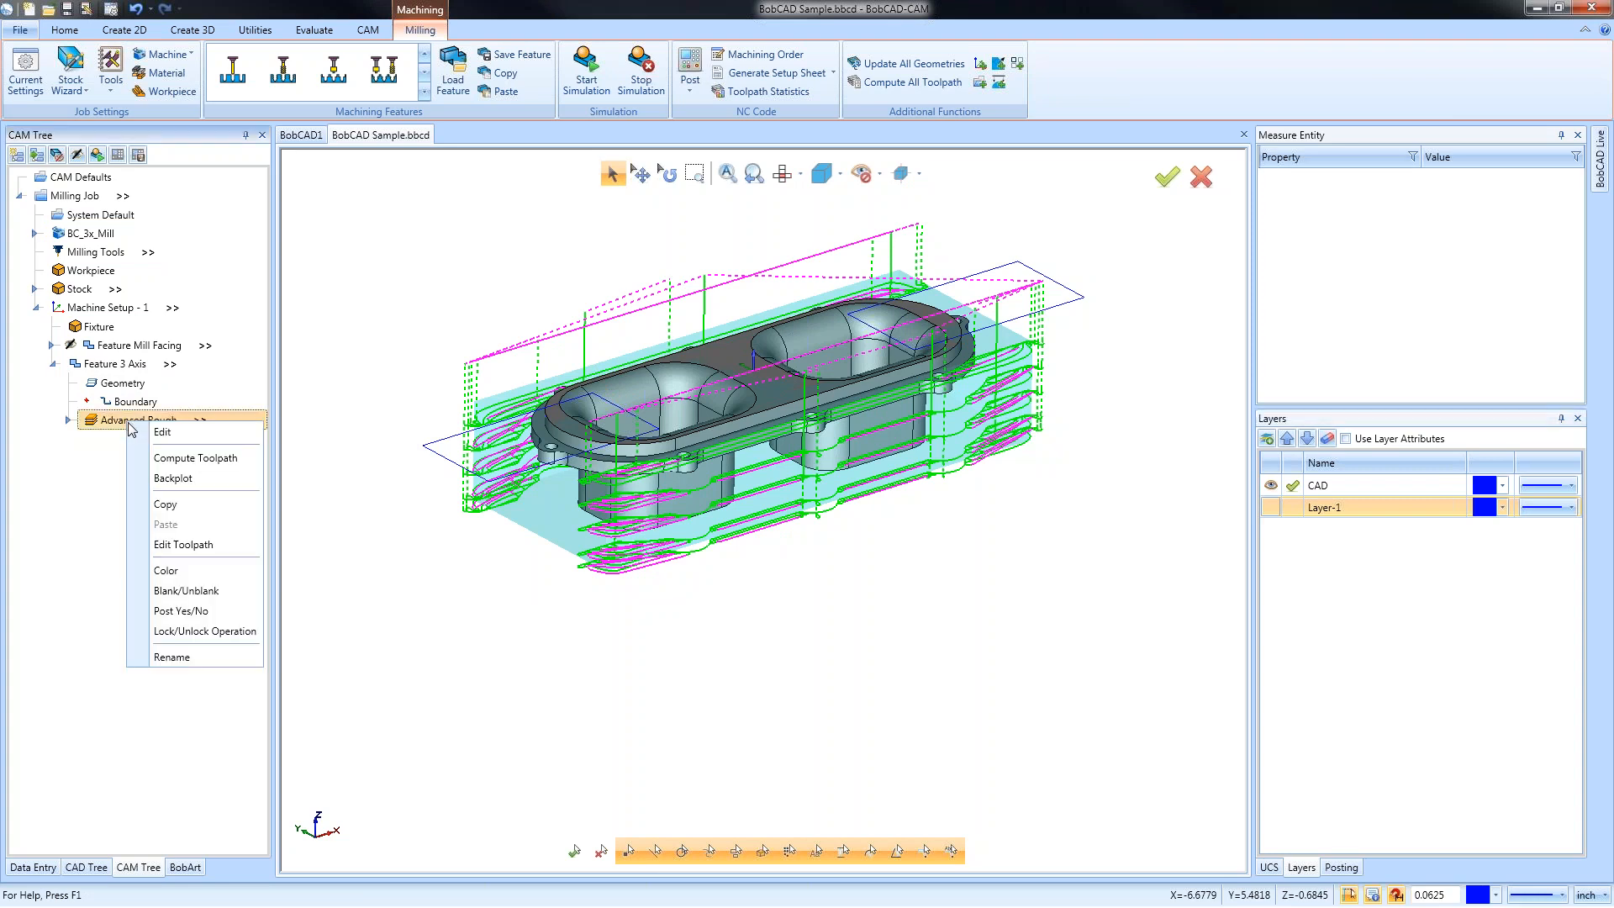
pyautogui.click(171, 433)
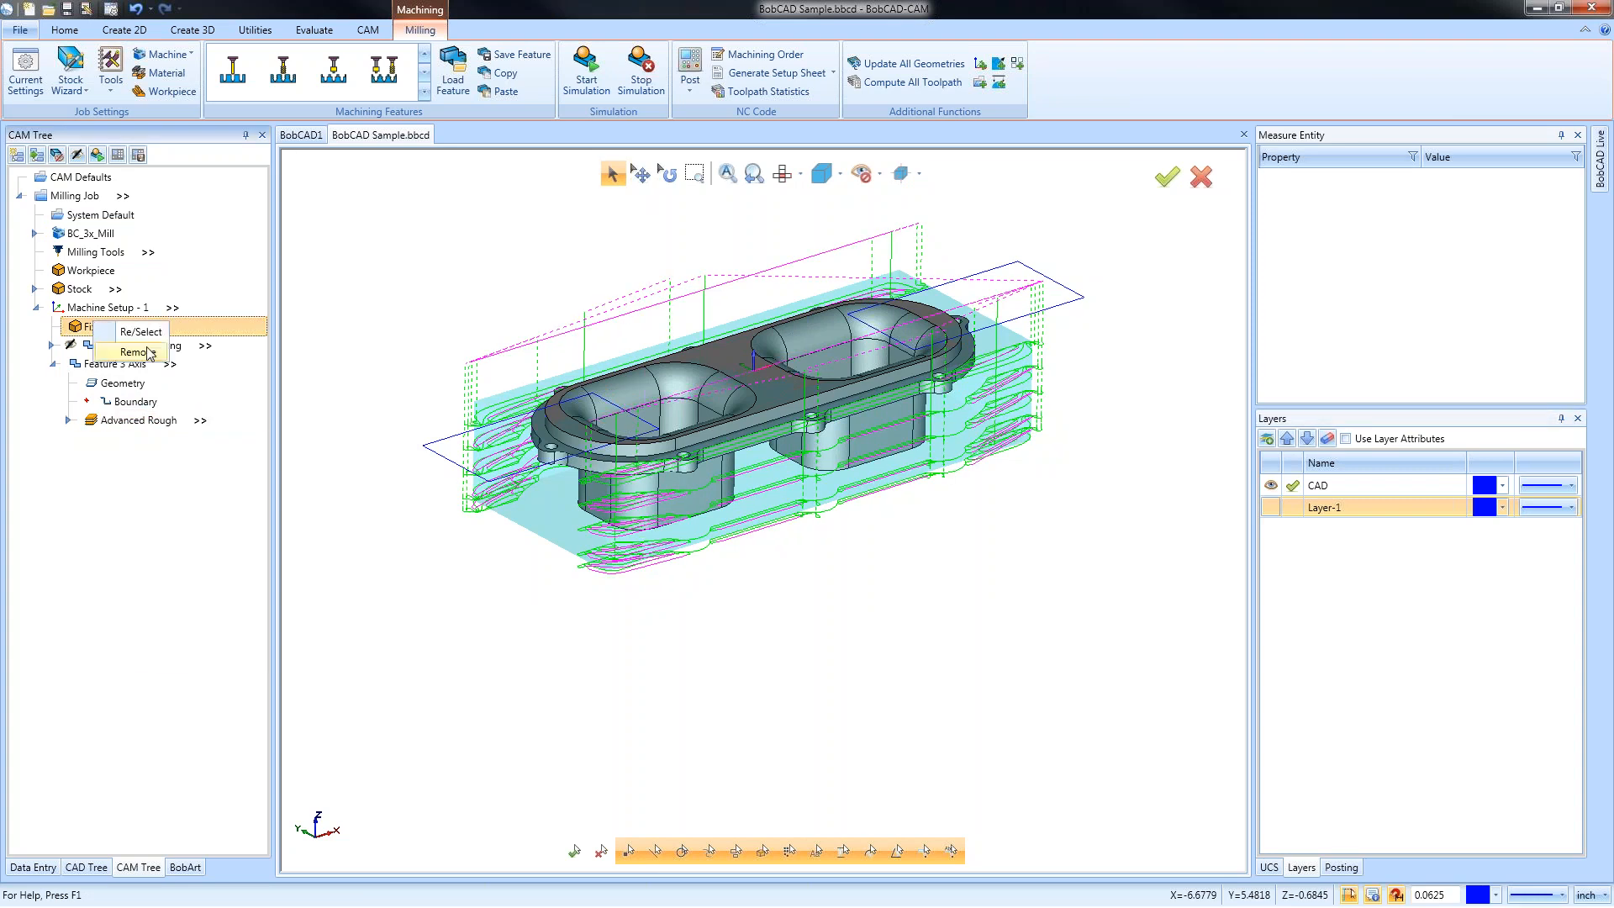
# Edit the Advanced Rough operation's parameters to disable the advanced allowance
pyautogui.rightClick(116, 425)
pyautogui.click(126, 432)
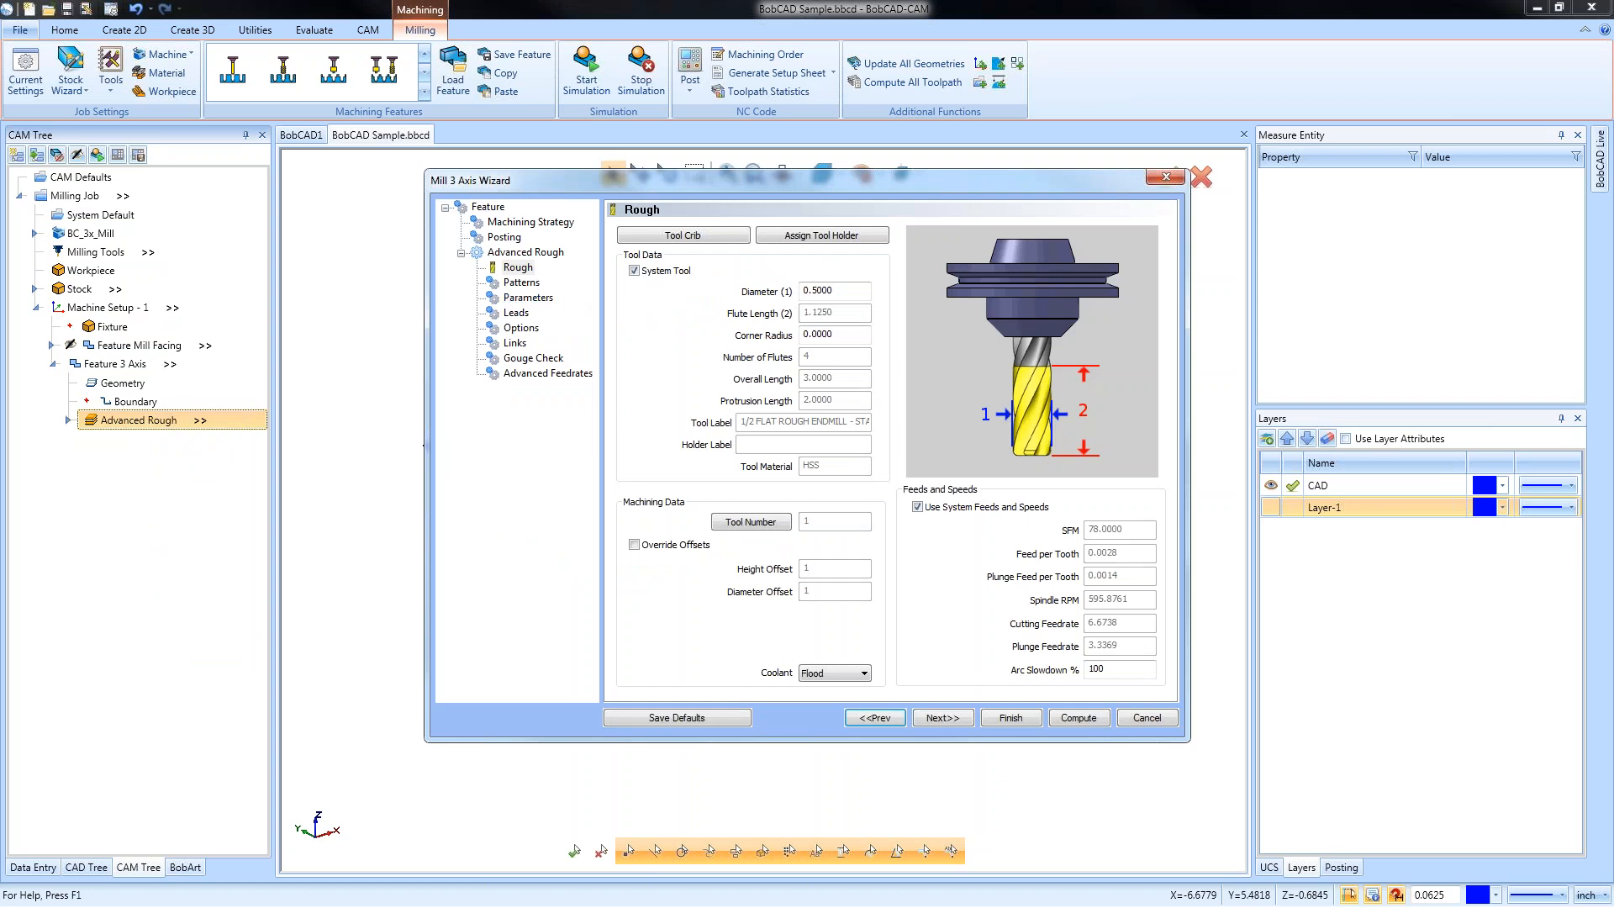
pyautogui.click(522, 282)
pyautogui.click(528, 298)
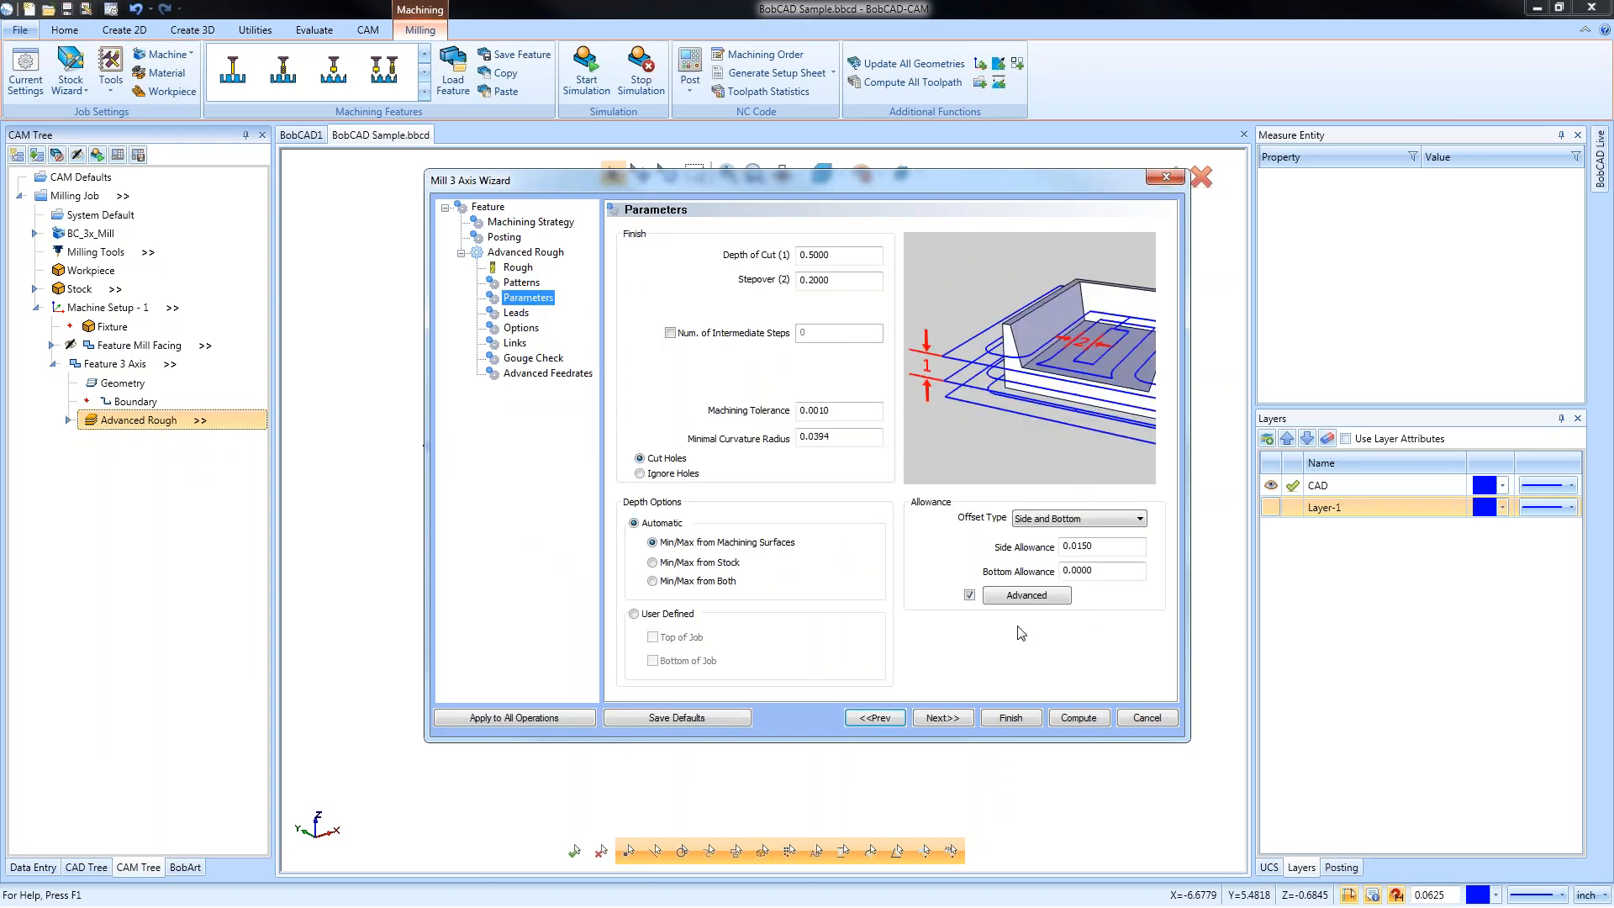
pyautogui.click(970, 595)
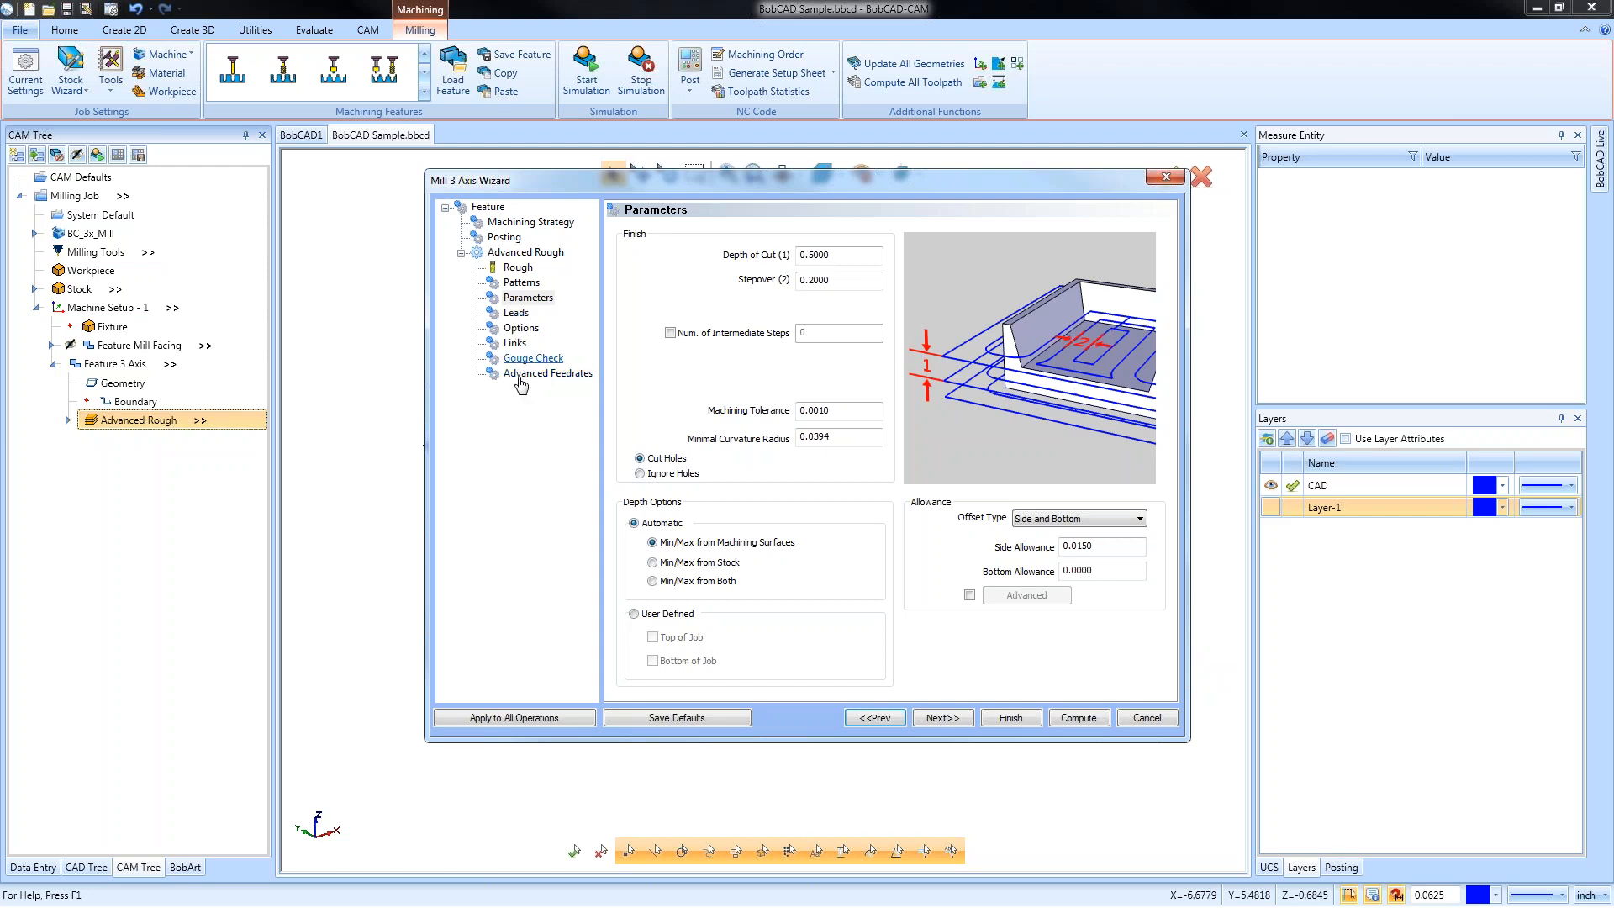
# Turn off Rapid Retract for Large Gap, enable Convert Rapid to Feed, and finish editing the Advanced Rough operation
pyautogui.click(514, 343)
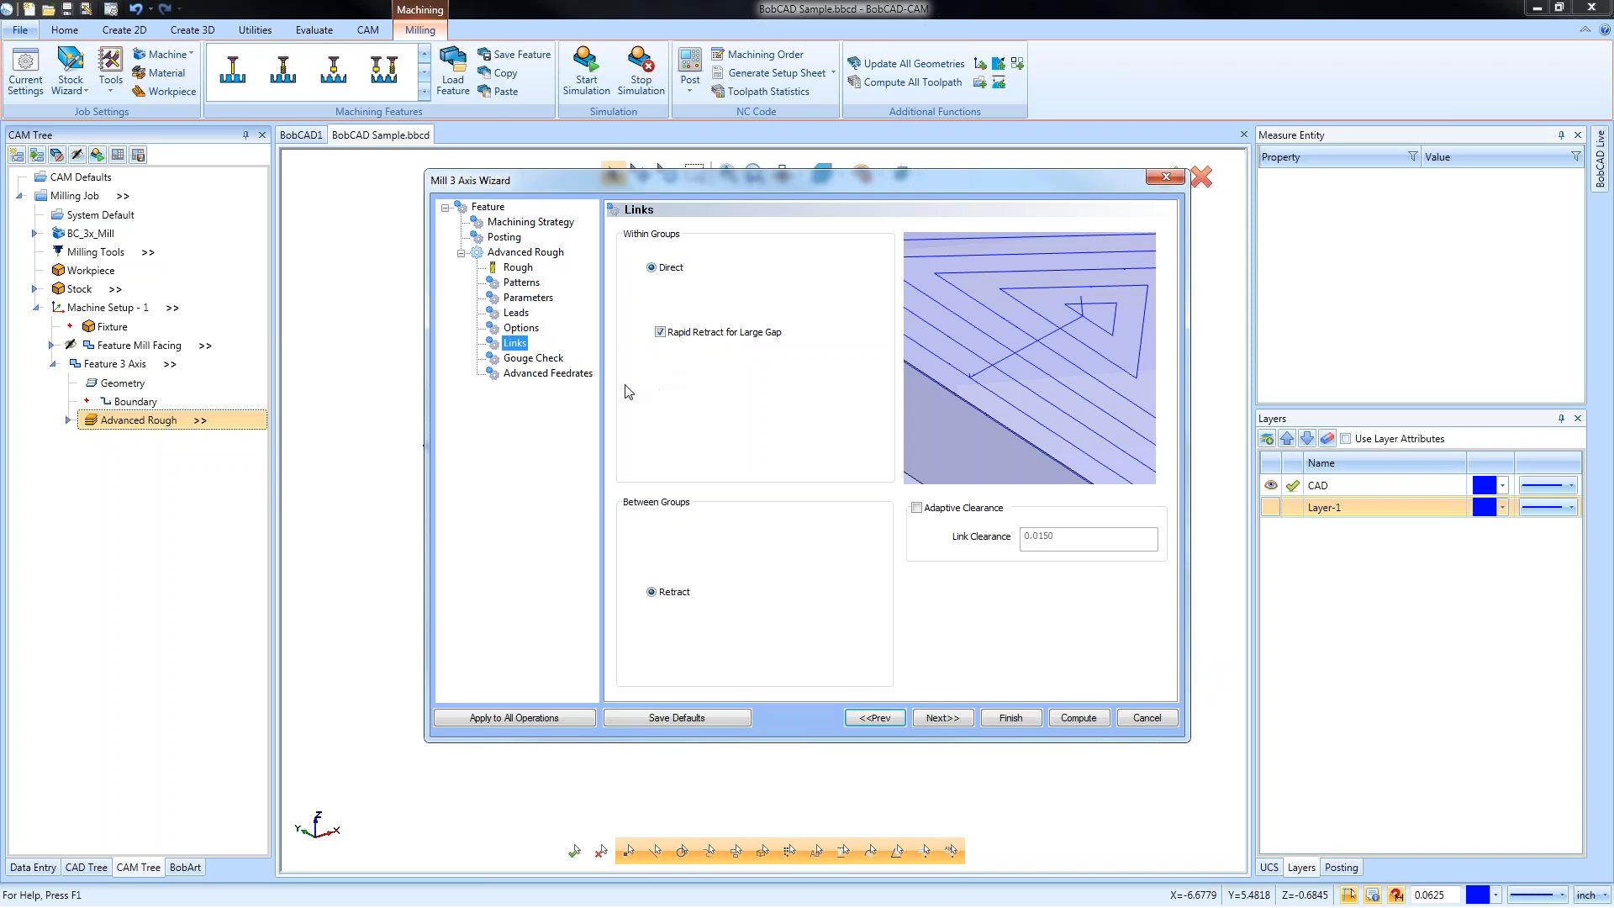
pyautogui.click(660, 331)
pyautogui.click(547, 373)
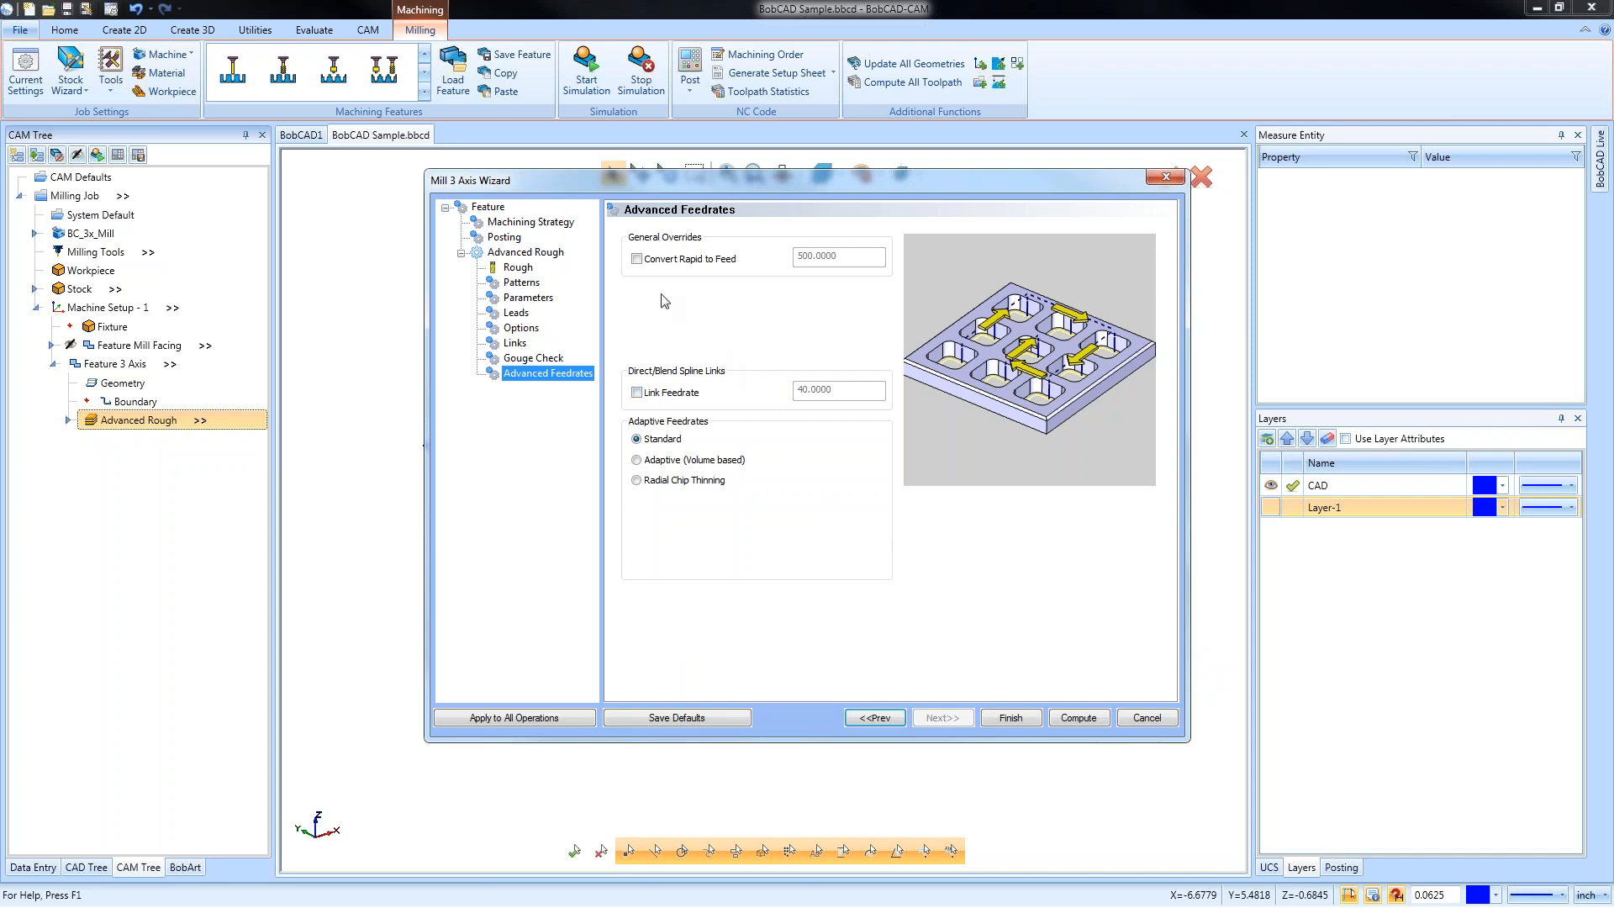
pyautogui.click(637, 259)
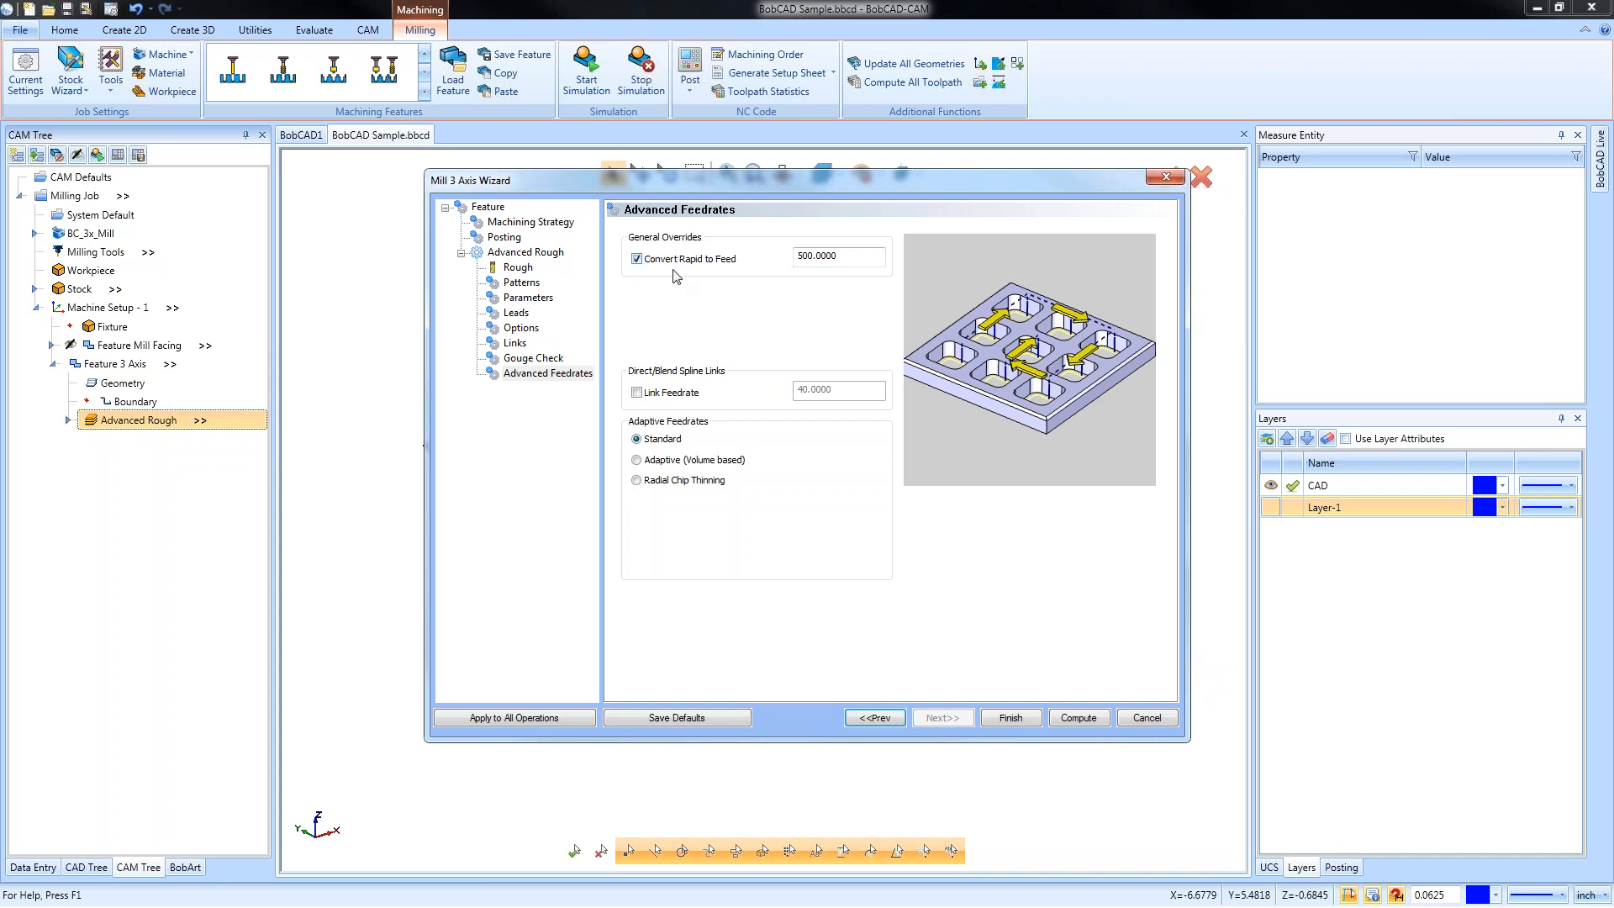
pyautogui.doubleClick(841, 255)
pyautogui.click(841, 256)
pyautogui.doubleClick(841, 255)
pyautogui.click(1011, 719)
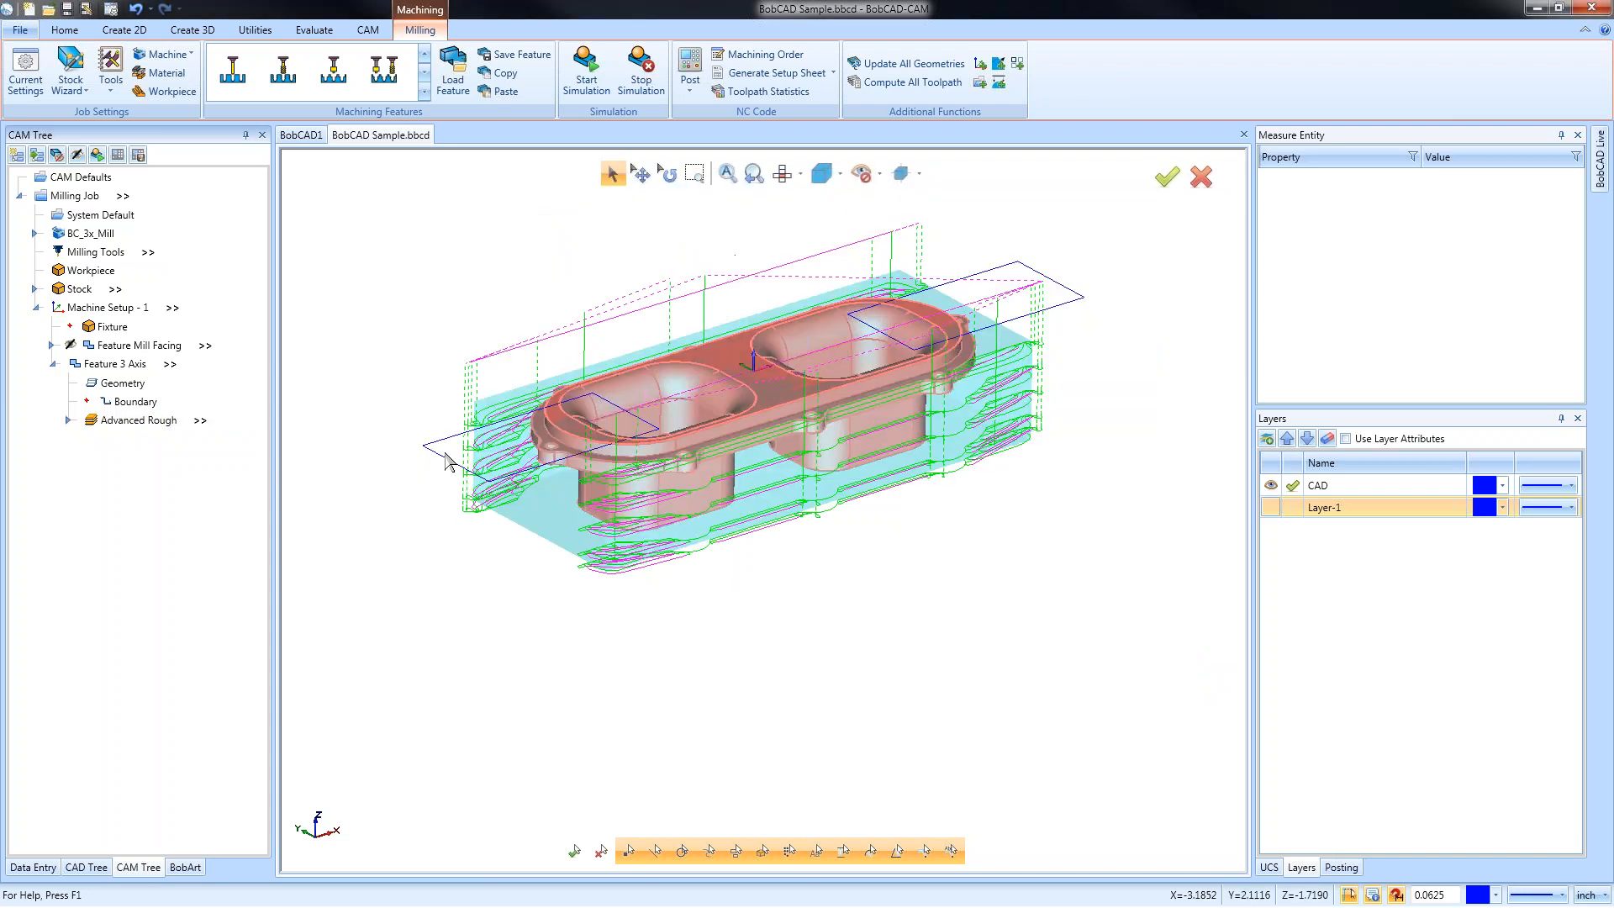
# Simulate the machining through the Advanced Rough operation and examine the remaining stock
pyautogui.click(586, 69)
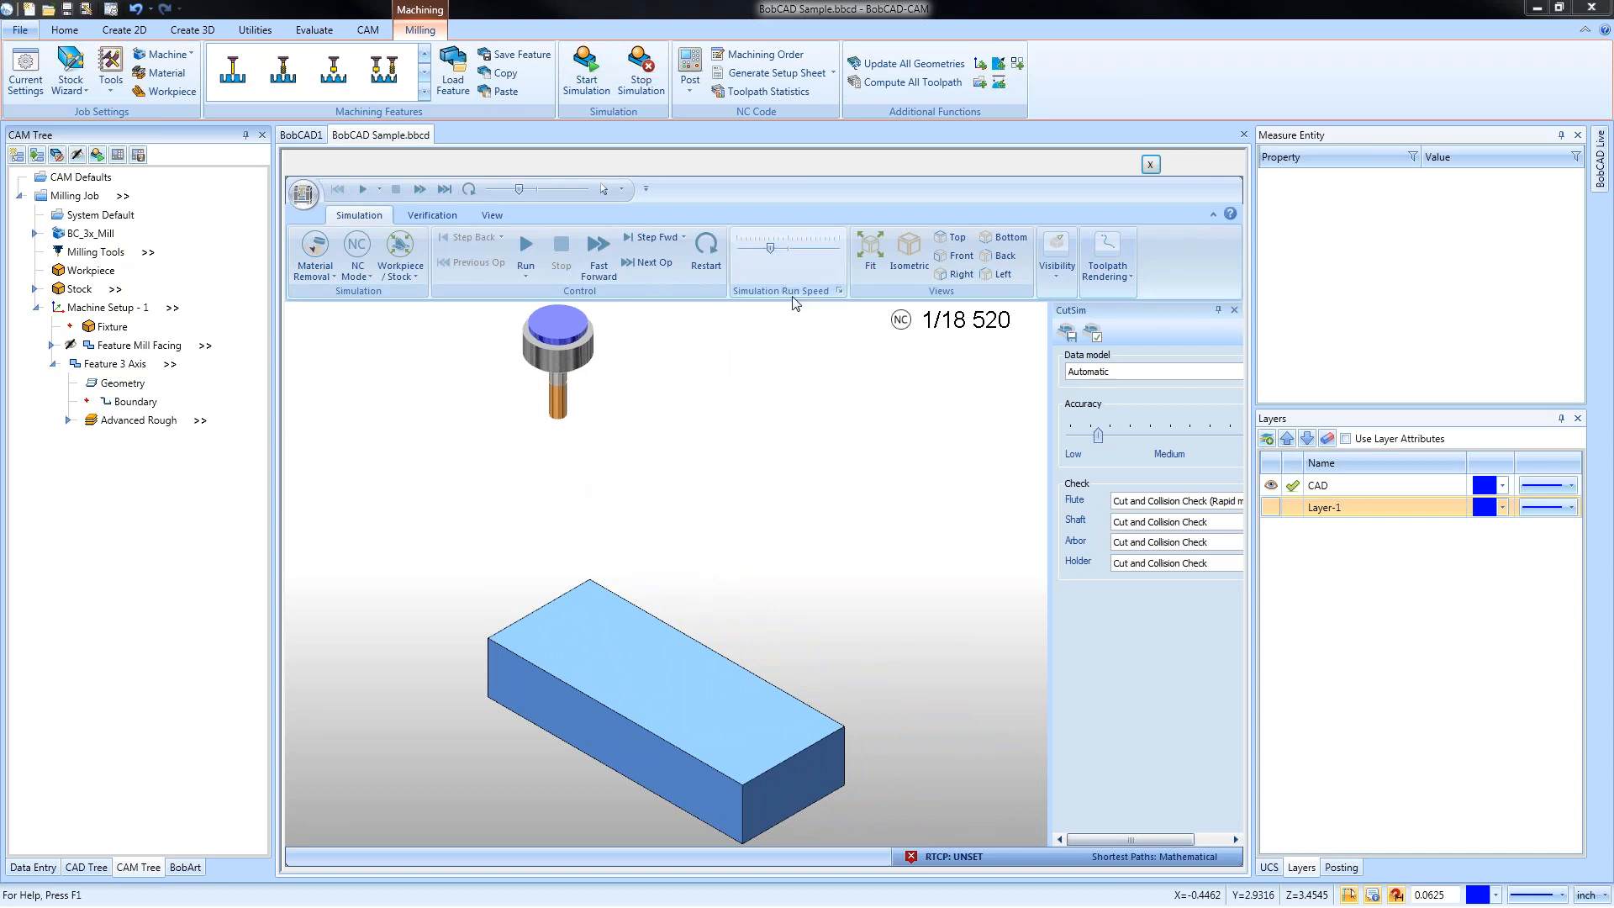
pyautogui.click(647, 262)
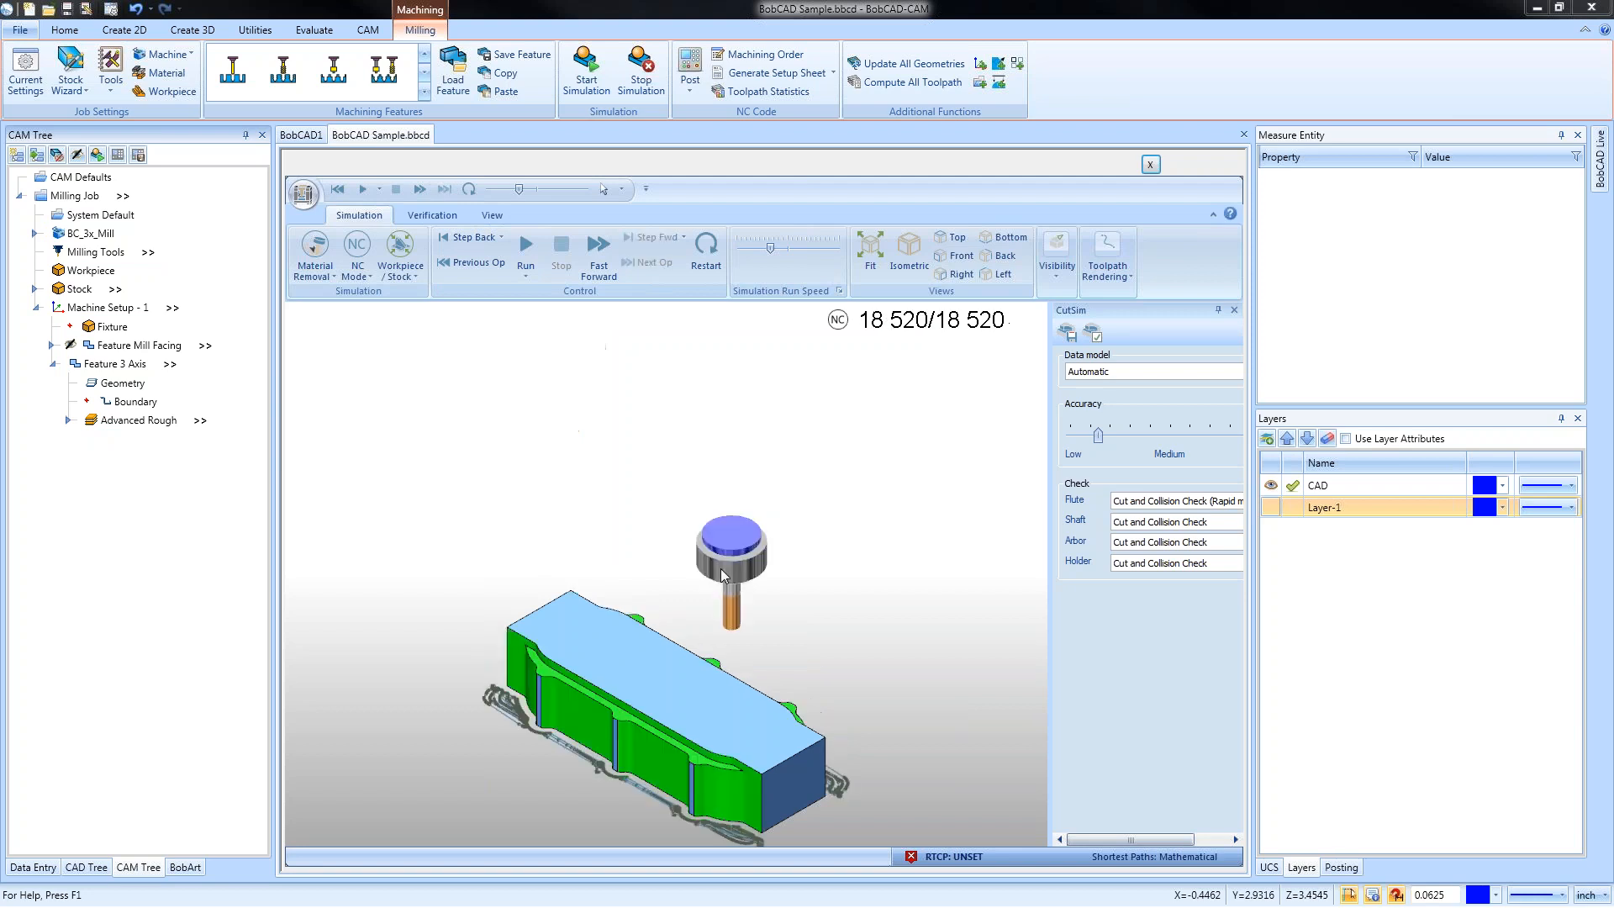
pyautogui.scroll(-3, 799, 369)
pyautogui.scroll(2, 770, 586)
pyautogui.moveTo(735, 645)
pyautogui.mouseDown(button='middle')
pyautogui.moveTo(745, 613)
pyautogui.moveTo(744, 642)
pyautogui.mouseUp(button='middle')
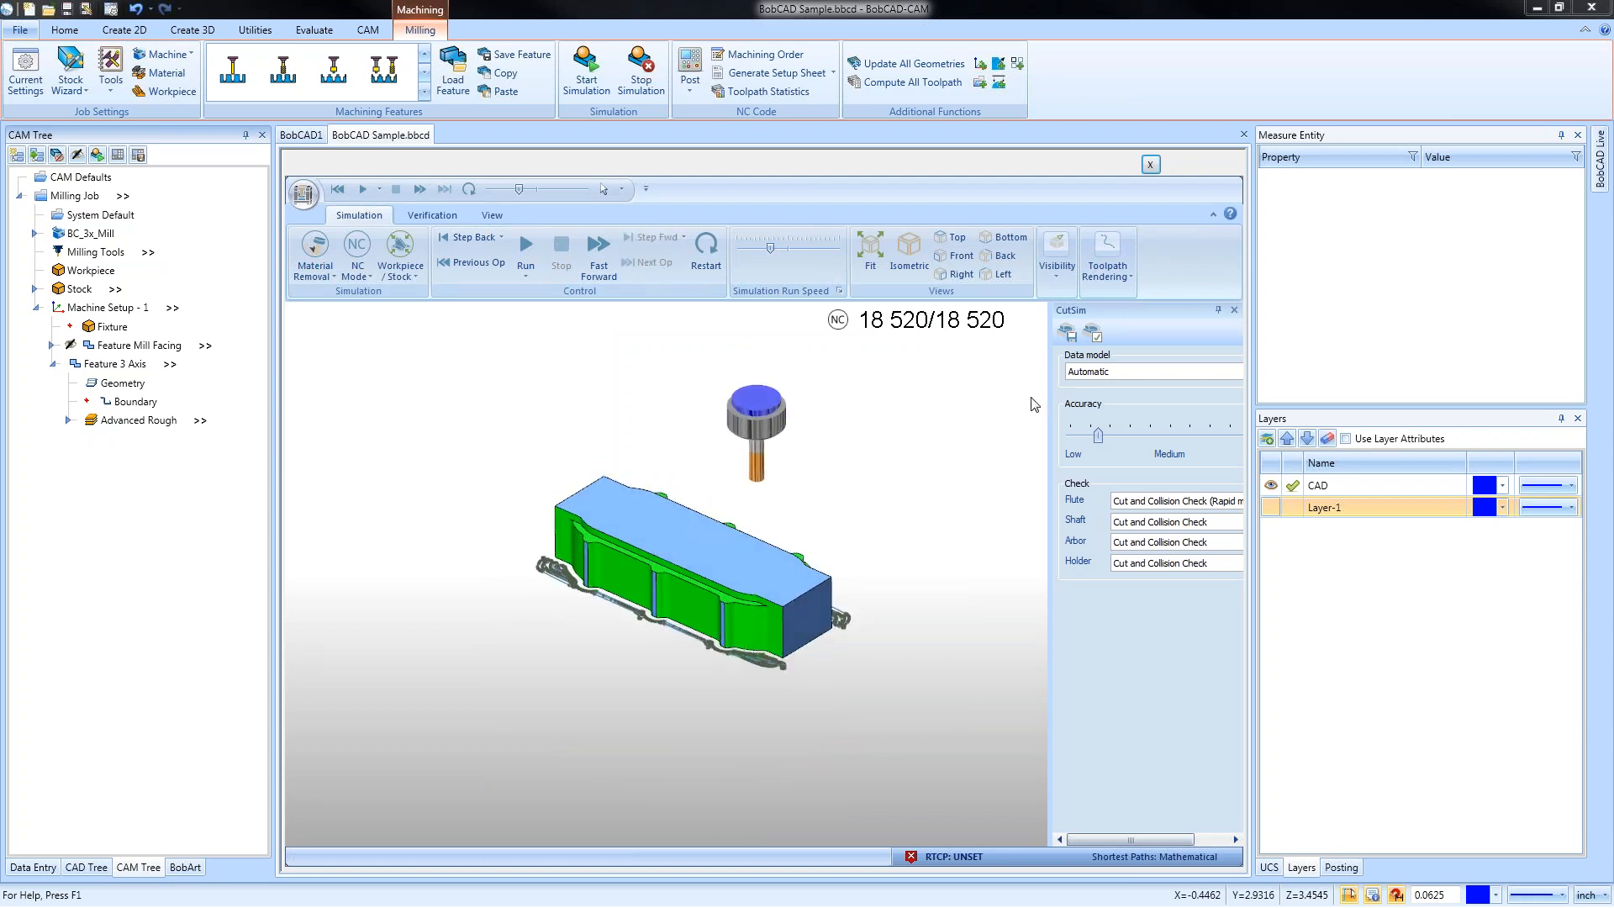
# Save the simulated stock as stock.stl in the Desktop folder 2020 Webinars\Day 2 with custom resolution .001, and close the simulation
pyautogui.click(1067, 334)
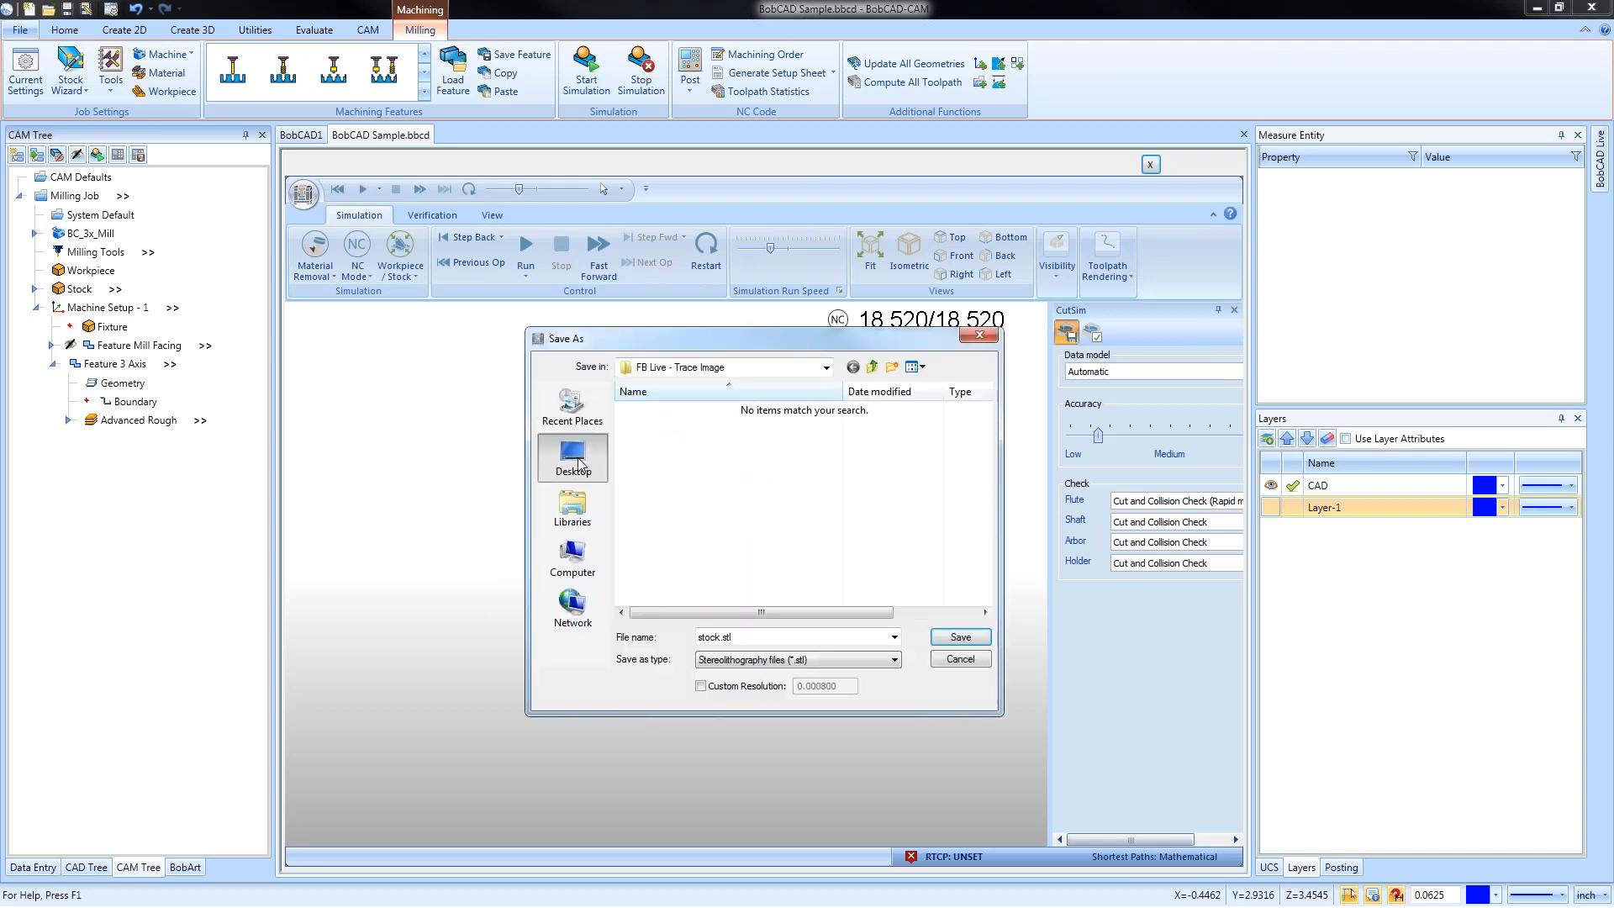
pyautogui.click(573, 458)
pyautogui.doubleClick(664, 485)
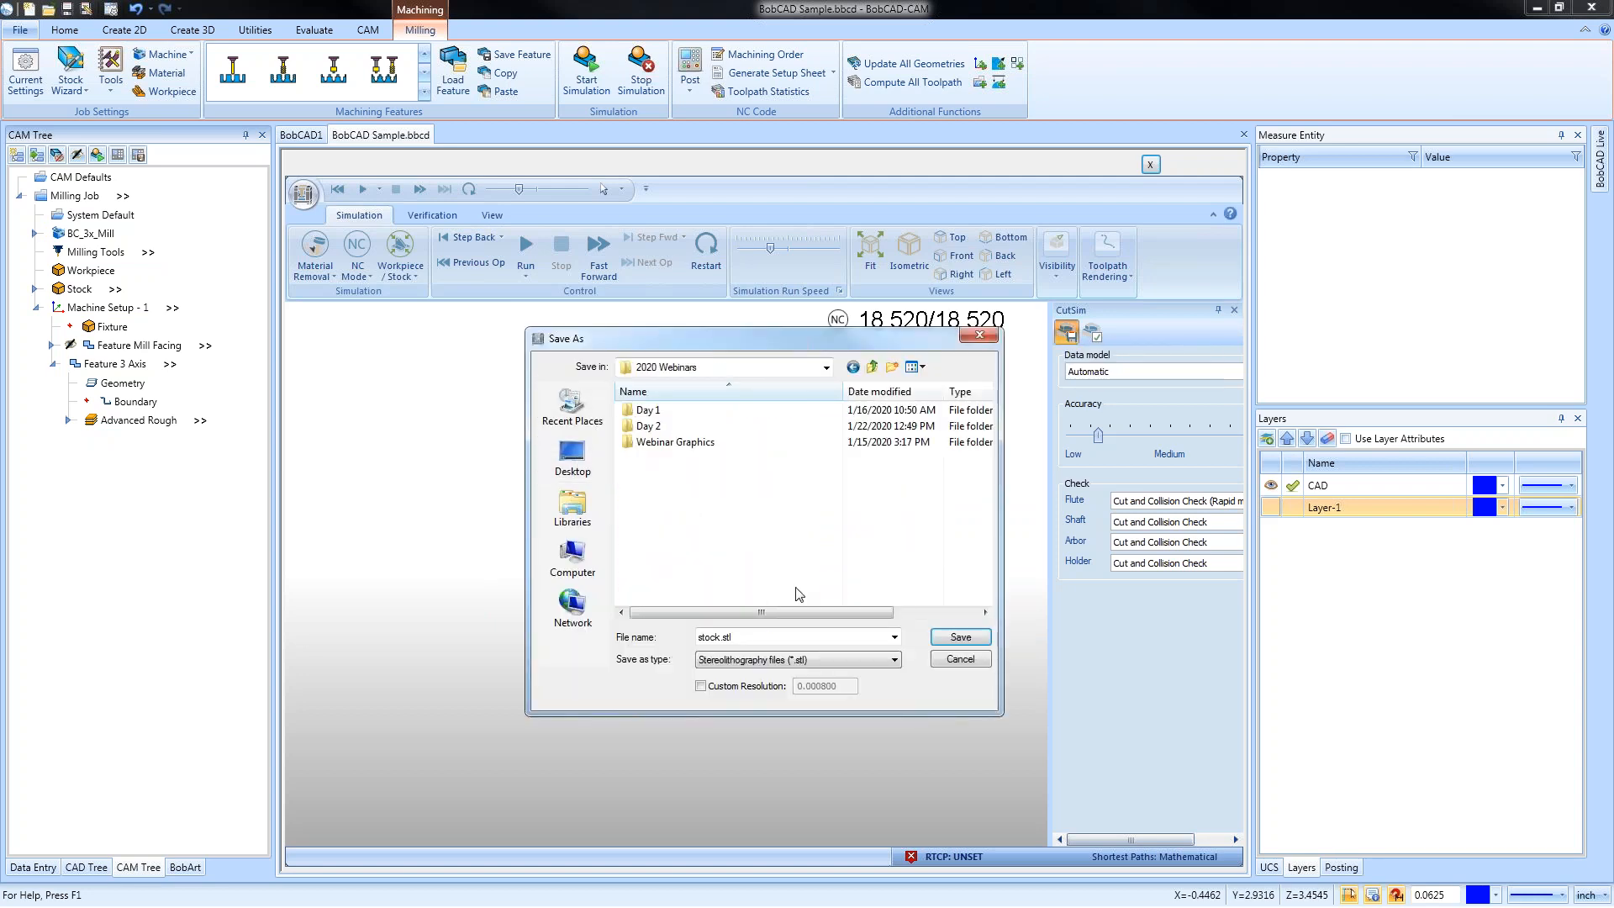
pyautogui.doubleClick(673, 425)
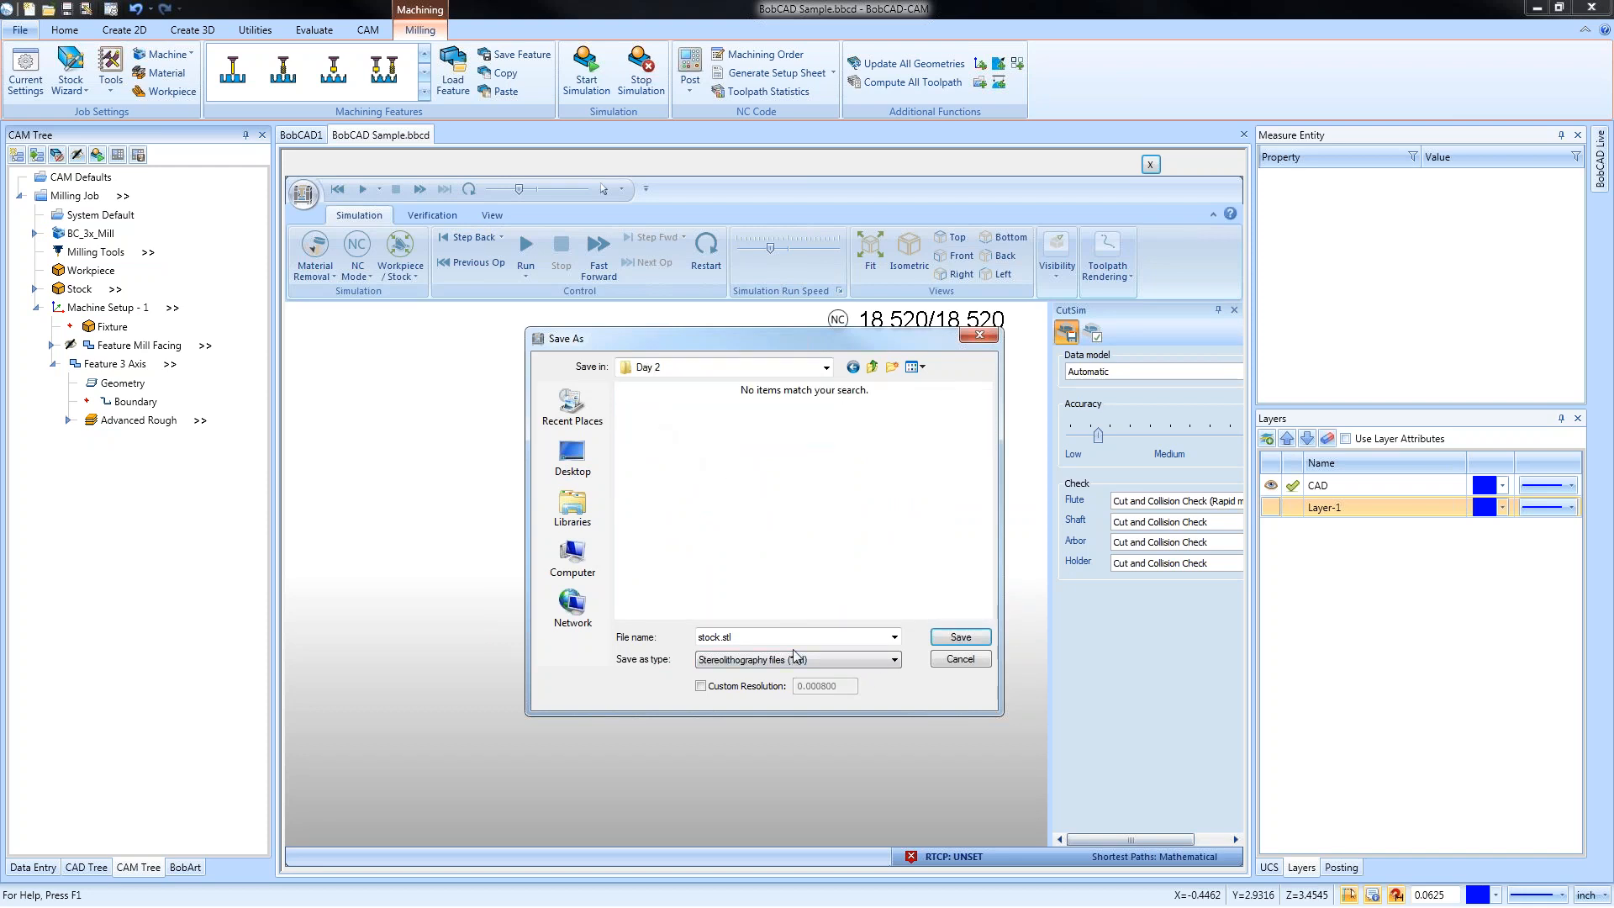
pyautogui.click(700, 685)
pyautogui.moveTo(853, 685); pyautogui.dragTo(799, 685)
pyautogui.write('.001')
pyautogui.click(961, 637)
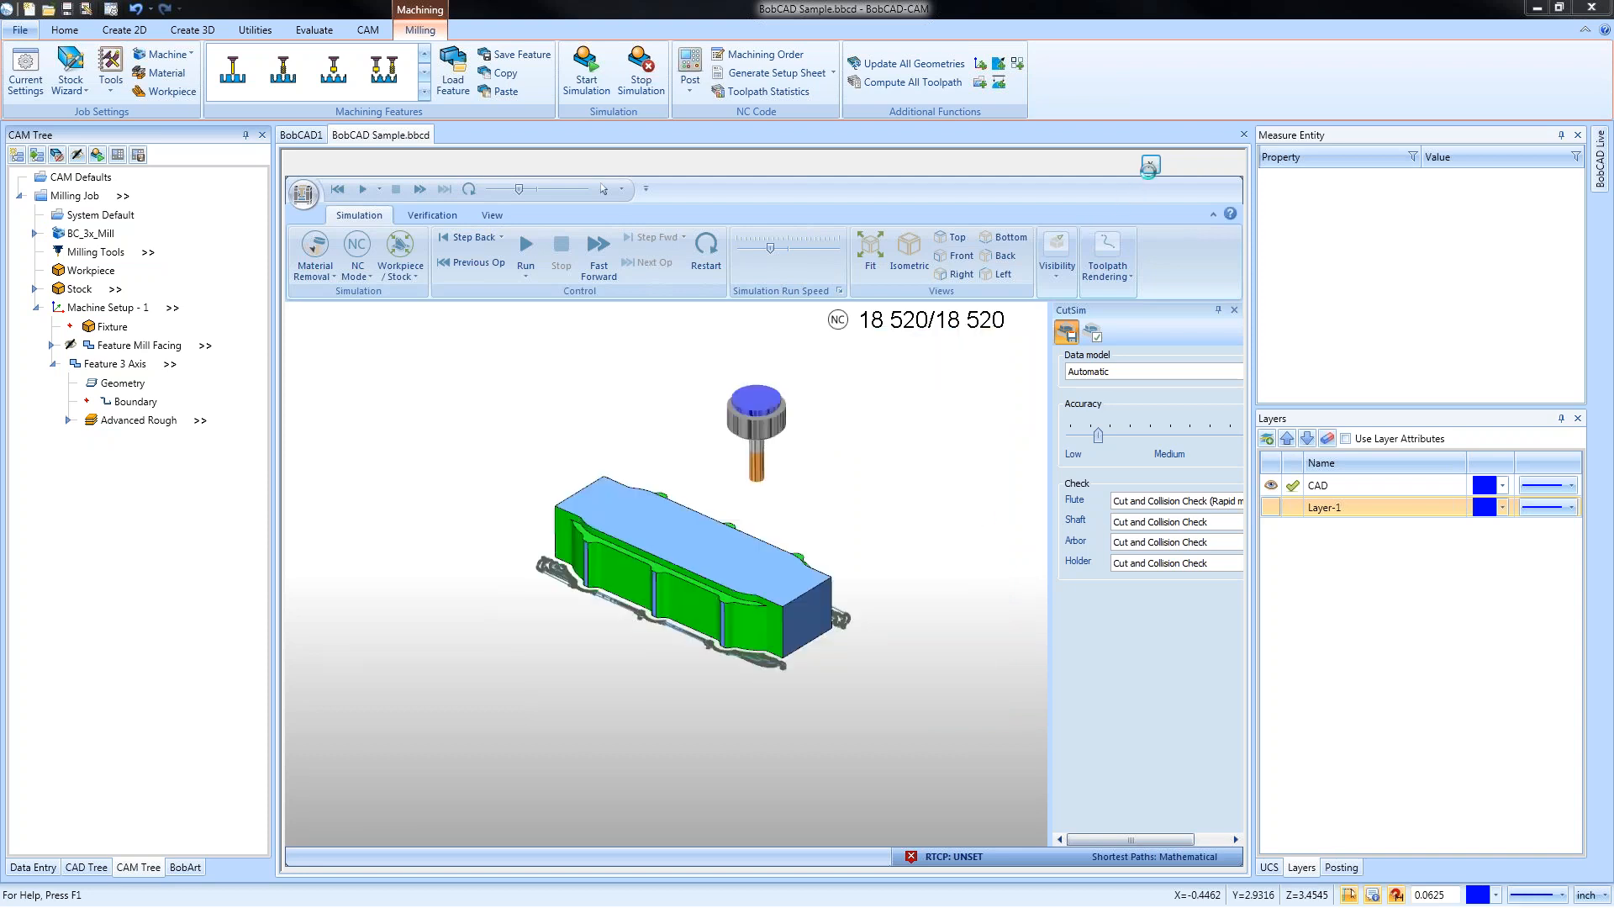
pyautogui.click(1149, 167)
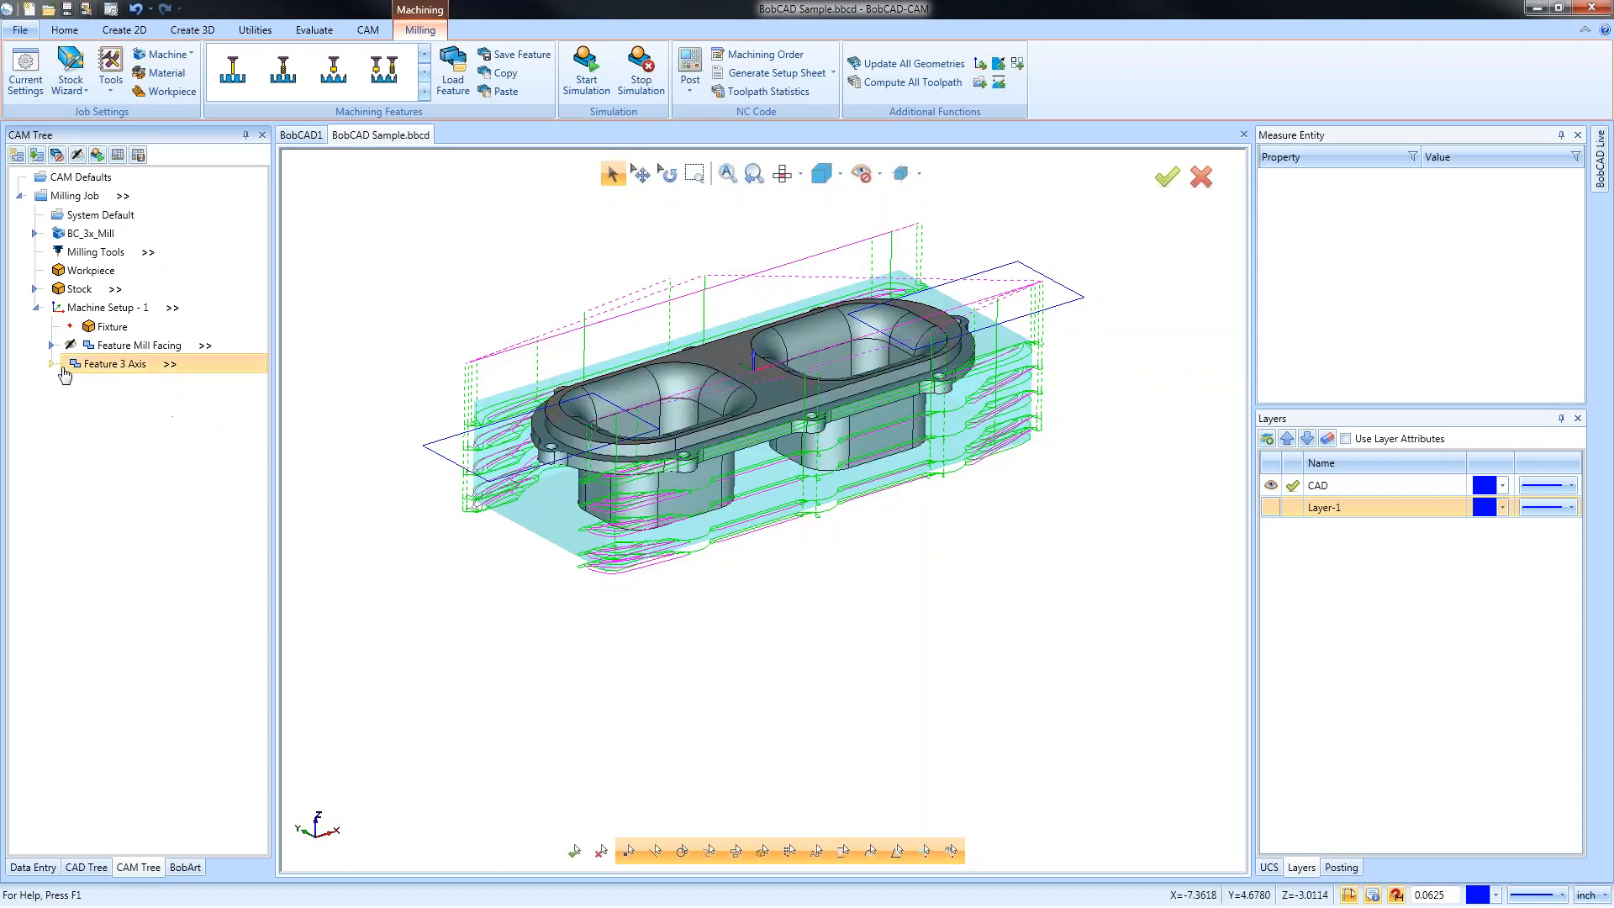
# Duplicate Feature 3 Axis below the original and assign all faces of the part as the copy's geometry
pyautogui.rightClick(94, 366)
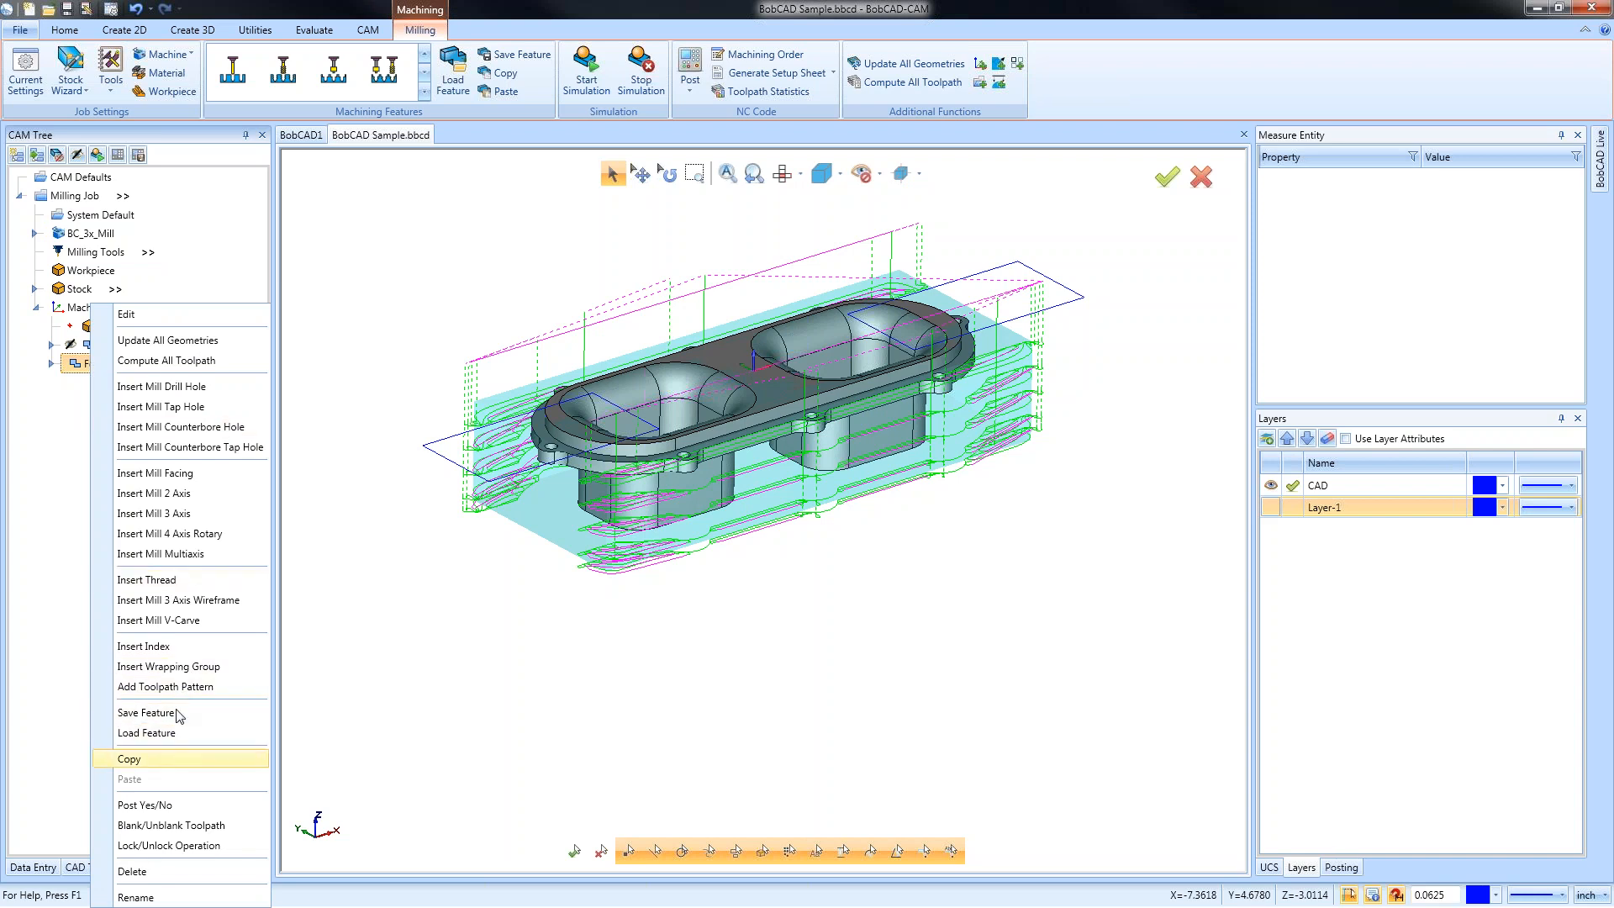
pyautogui.click(180, 758)
pyautogui.rightClick(94, 367)
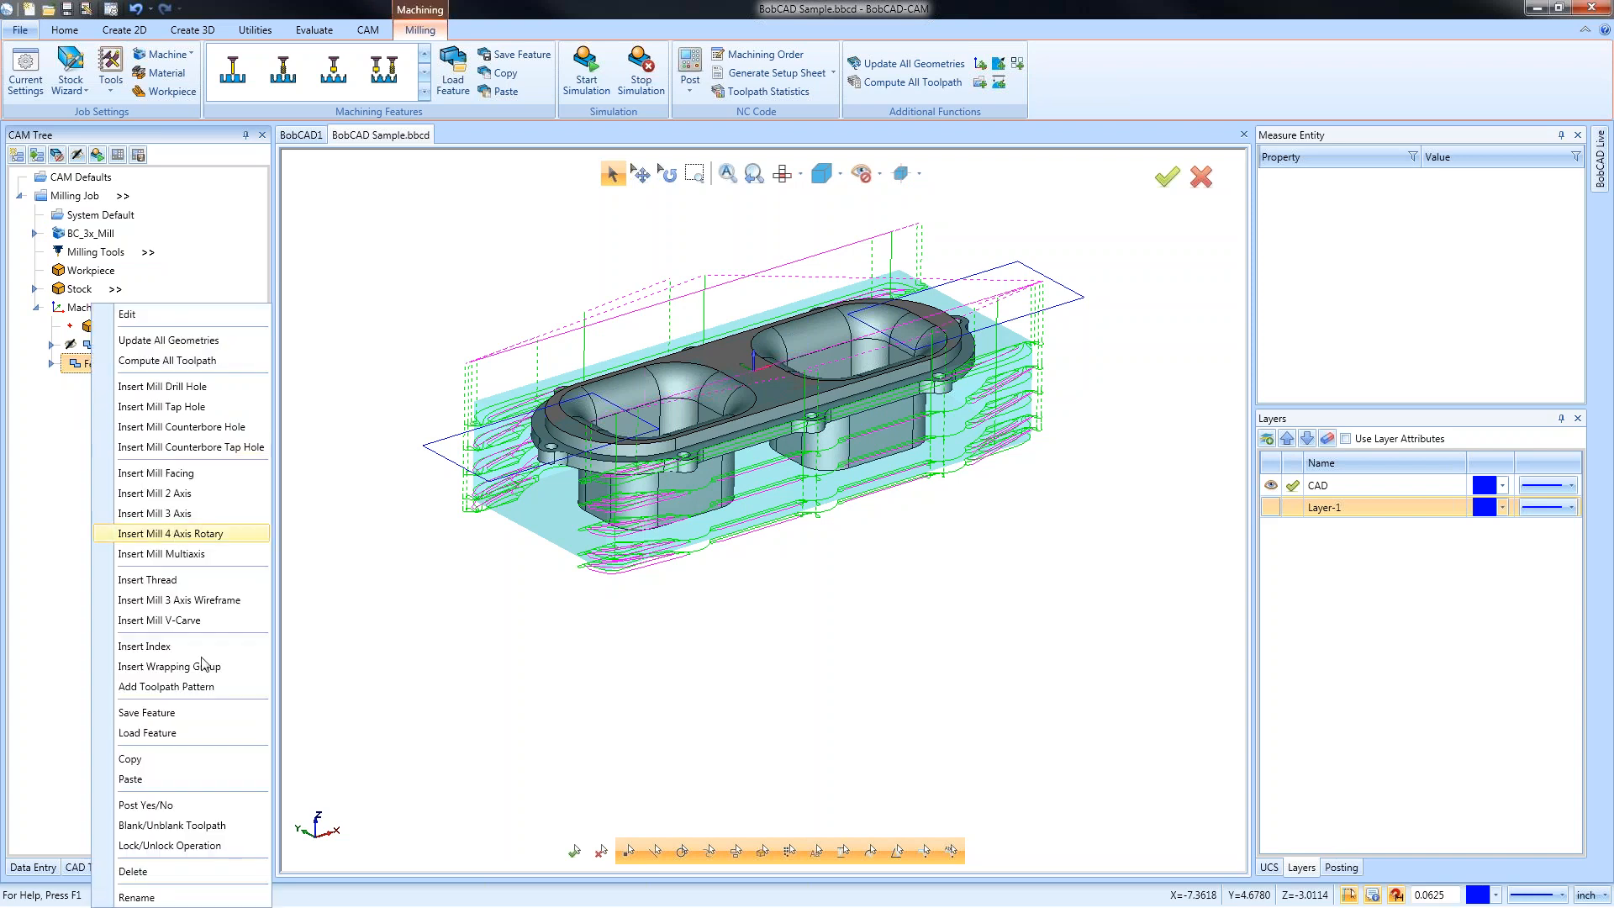
pyautogui.click(159, 780)
pyautogui.rightClick(124, 404)
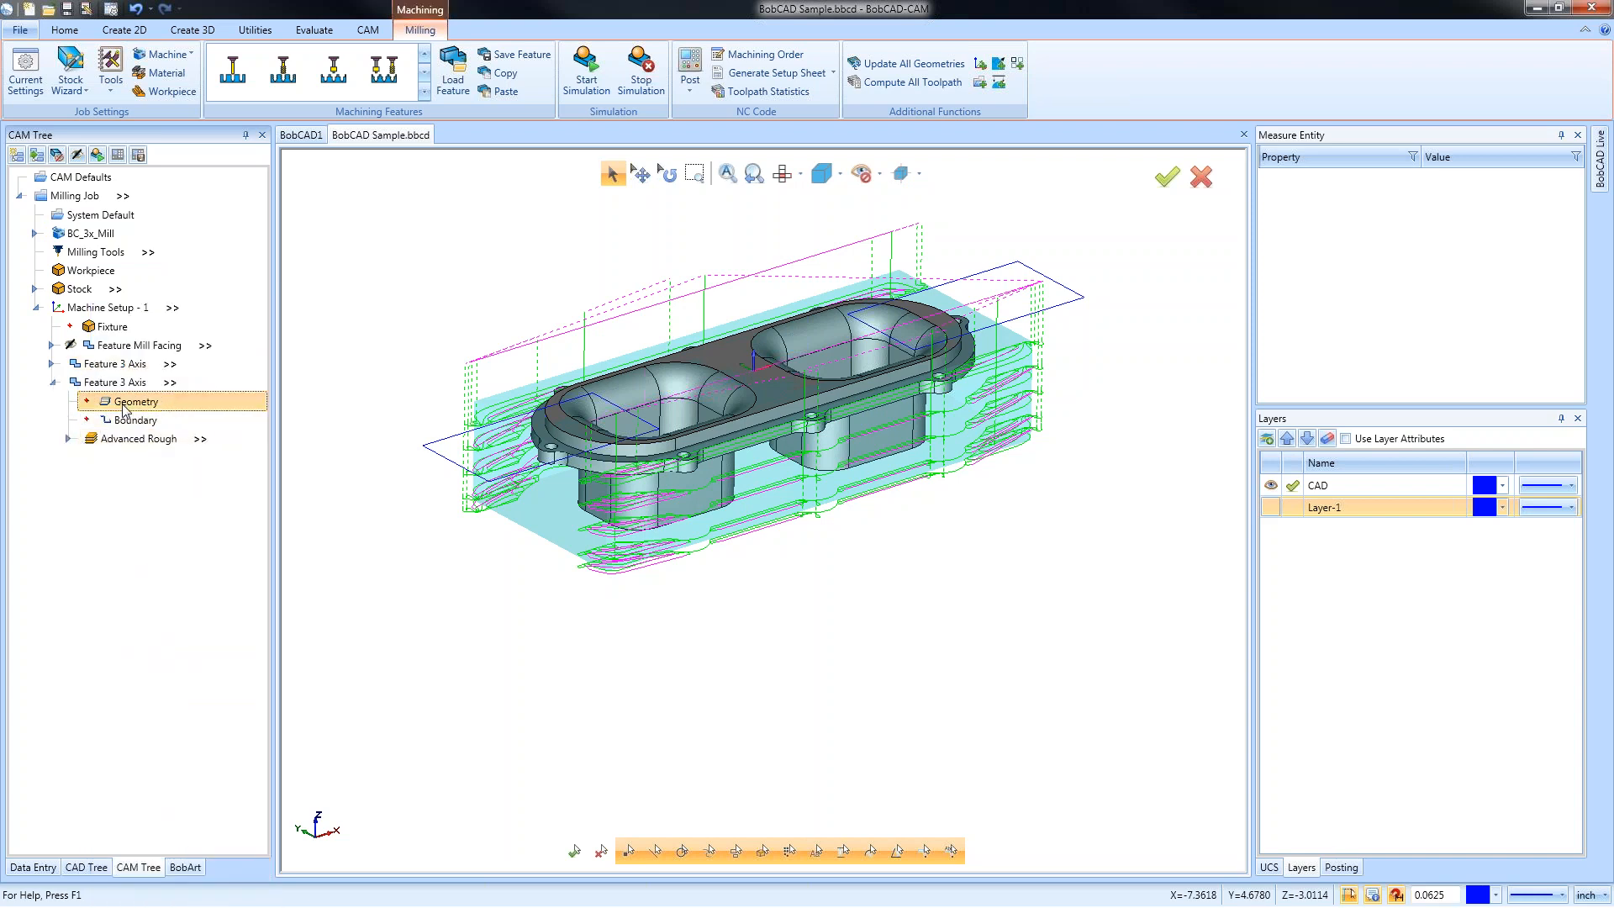
pyautogui.click(179, 420)
pyautogui.scroll(-1, 652, 566)
pyautogui.moveTo(446, 262); pyautogui.dragTo(1068, 705)
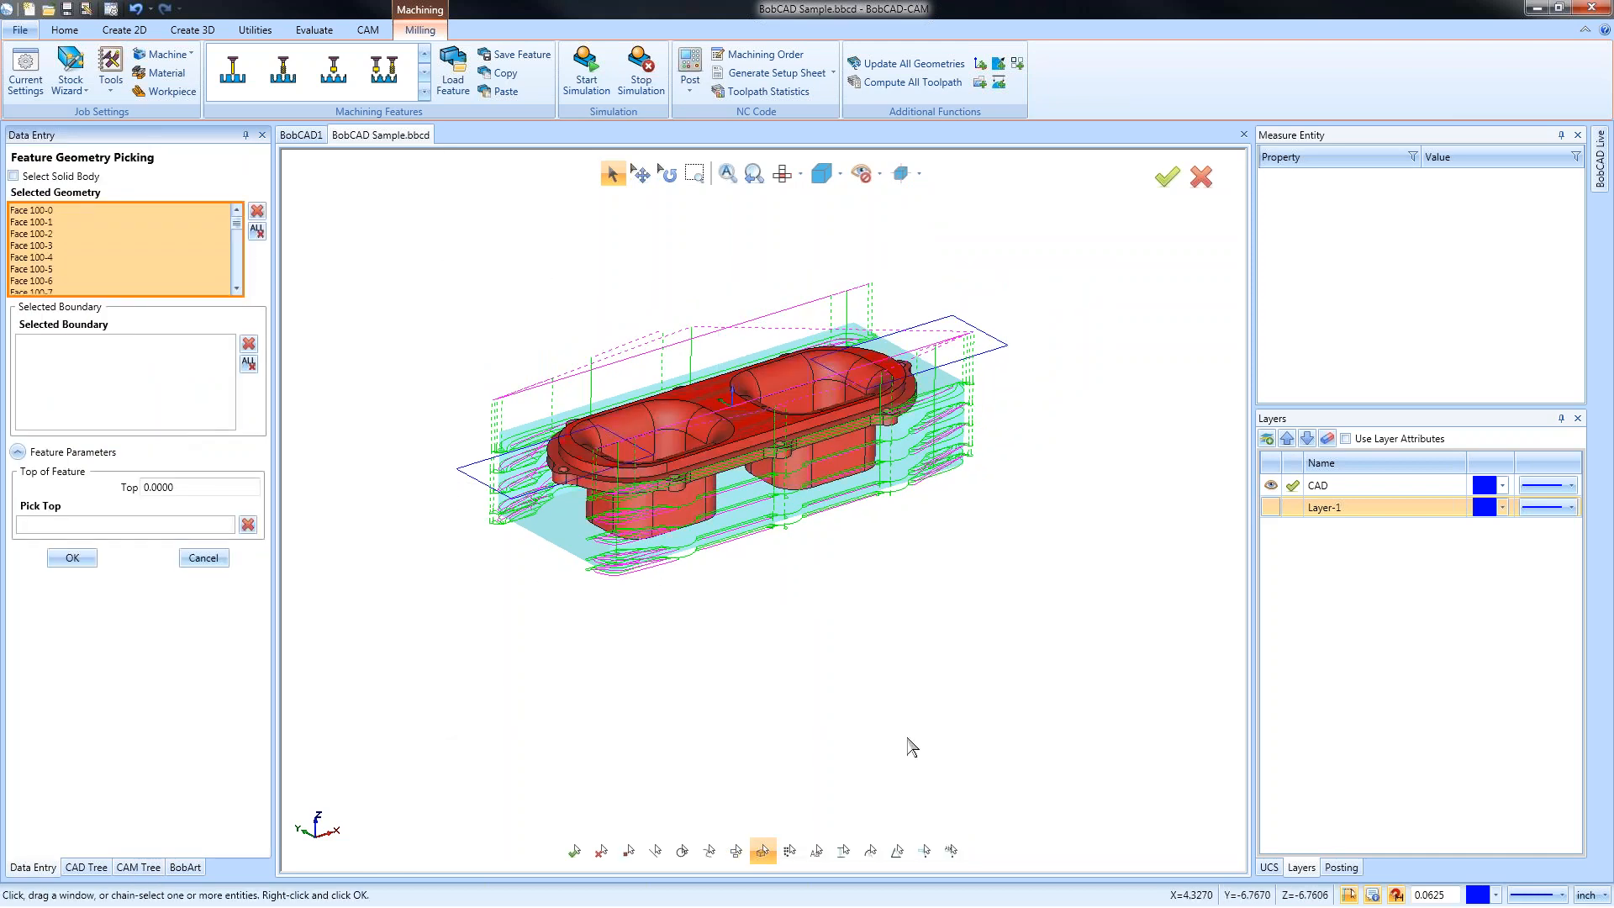
pyautogui.click(69, 560)
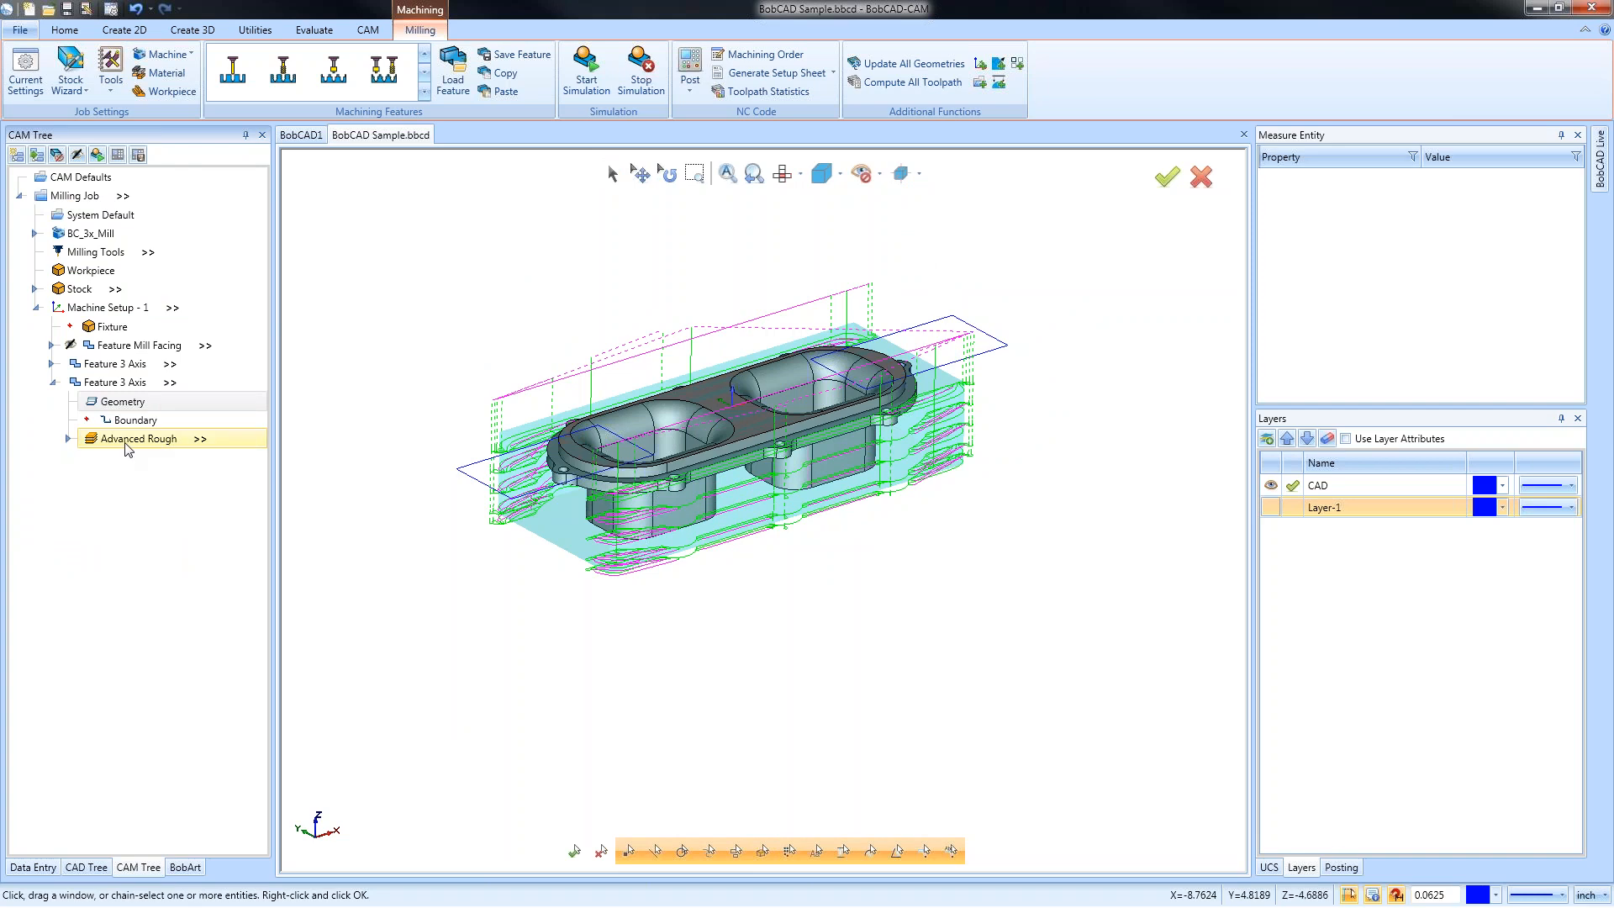
# Set the copied Advanced Rough operation's stock to the STL file stock.stl from the Day 2 folder
pyautogui.click(67, 438)
pyautogui.click(172, 496)
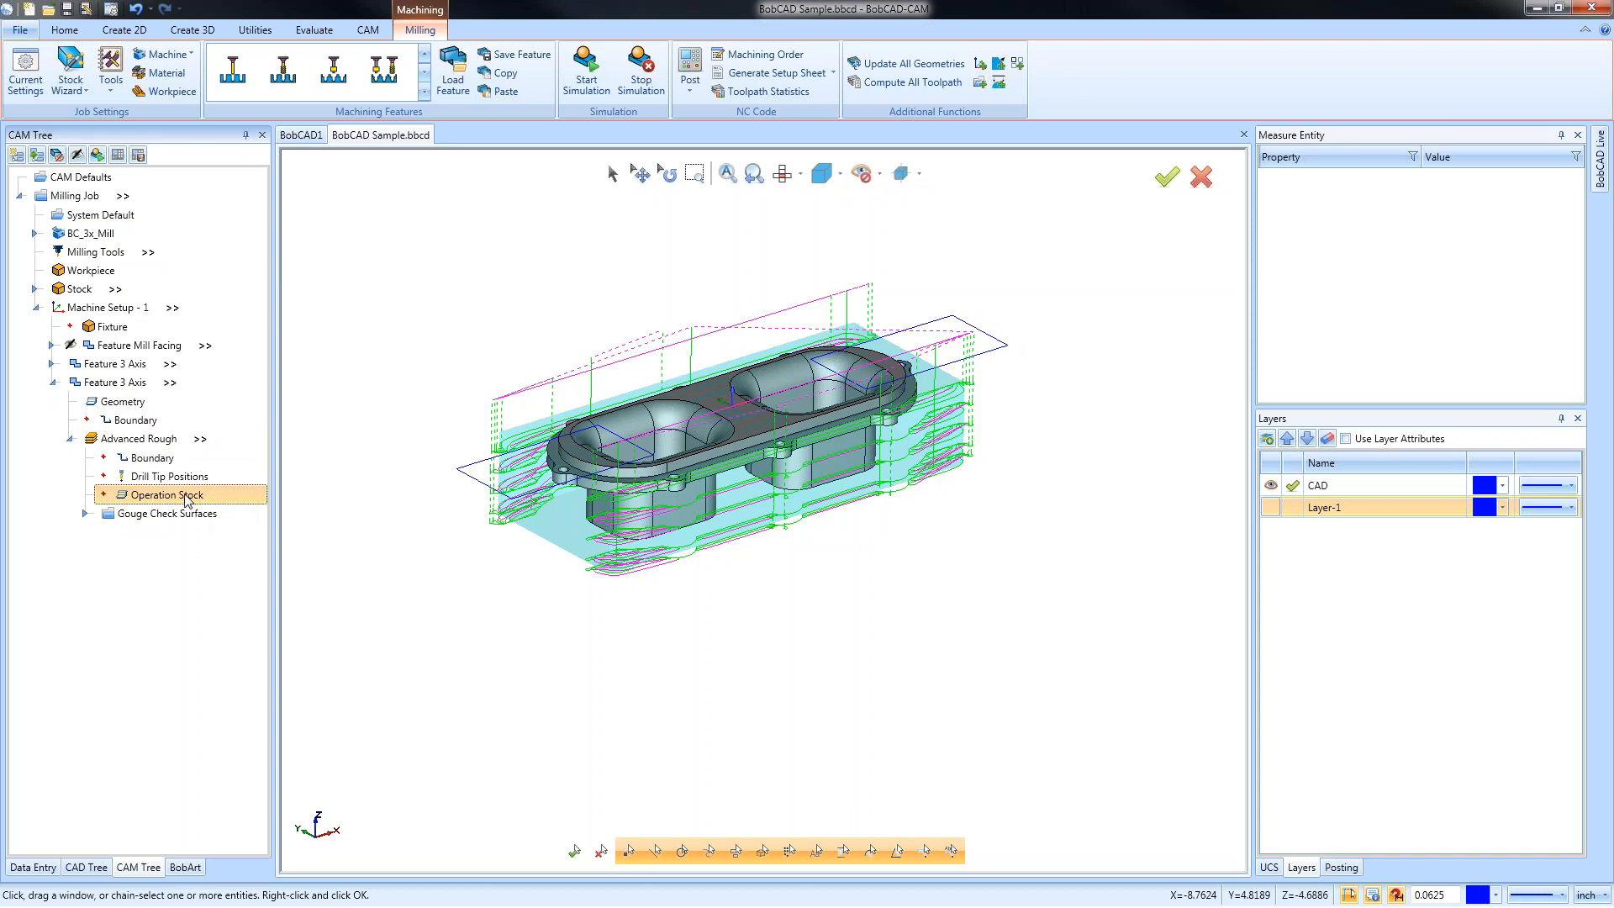
pyautogui.rightClick(186, 501)
pyautogui.click(225, 507)
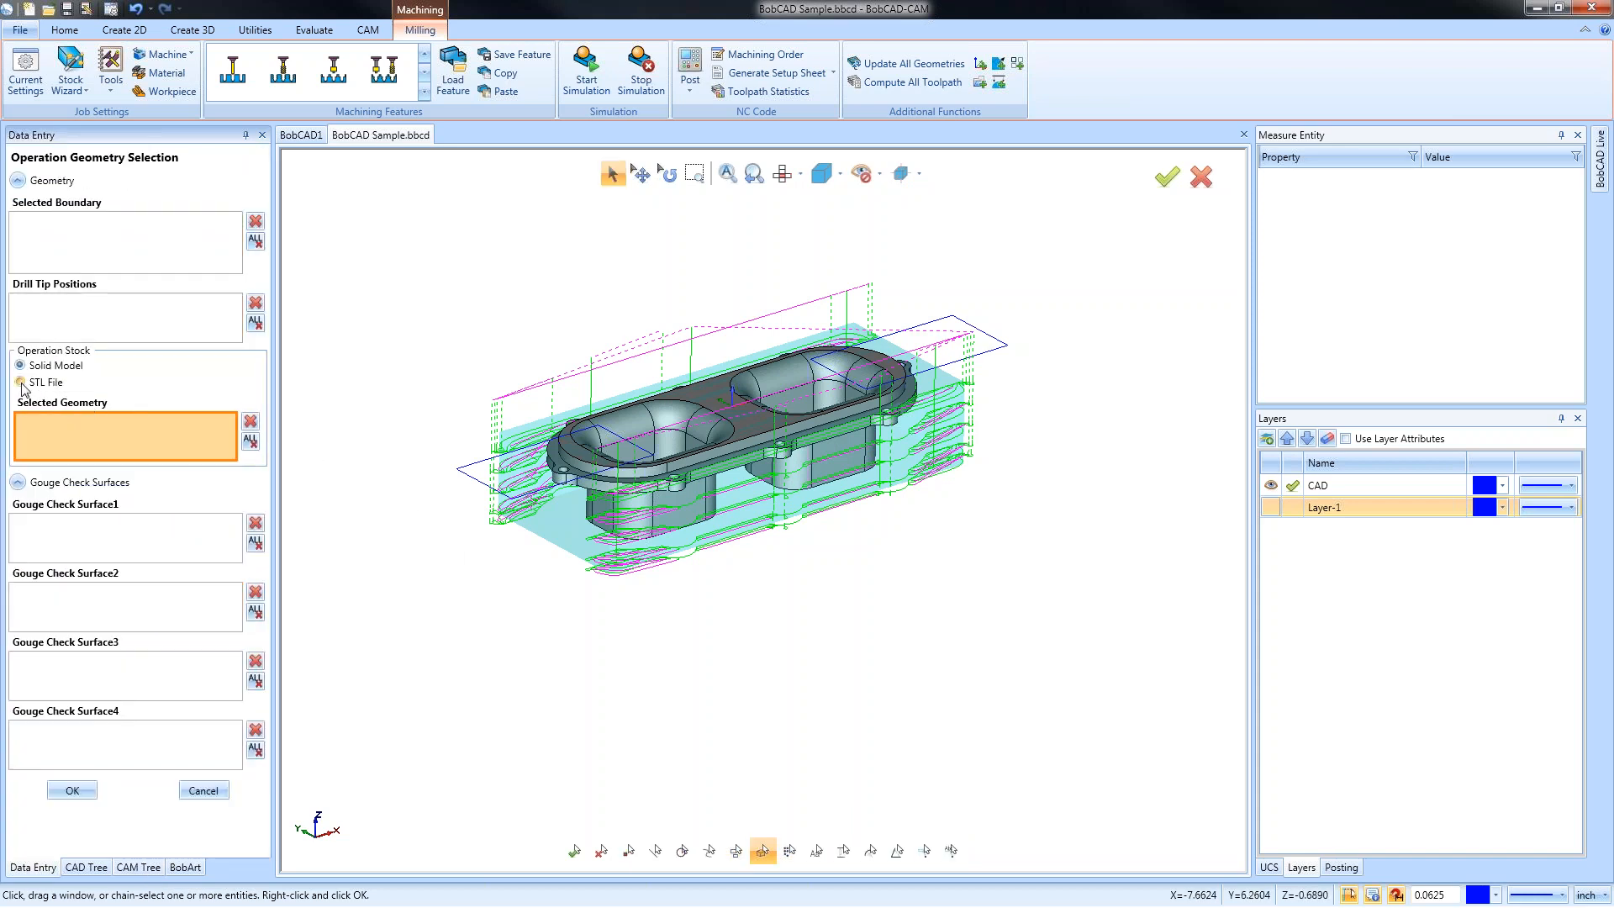
pyautogui.click(20, 381)
pyautogui.click(133, 441)
pyautogui.click(725, 395)
pyautogui.click(1332, 751)
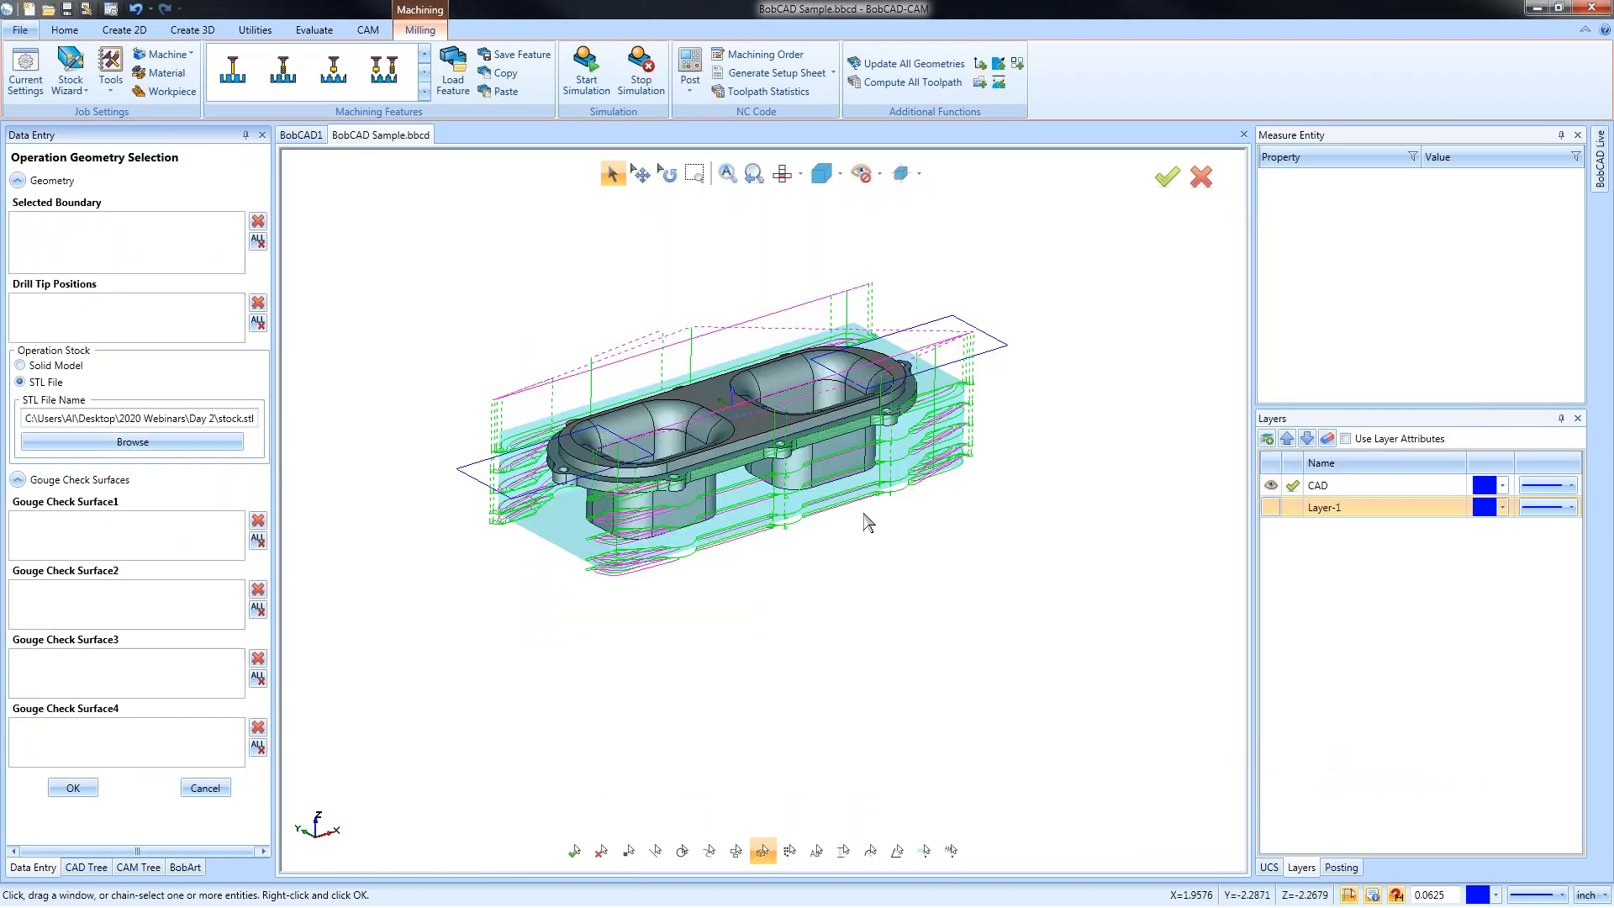
pyautogui.click(73, 788)
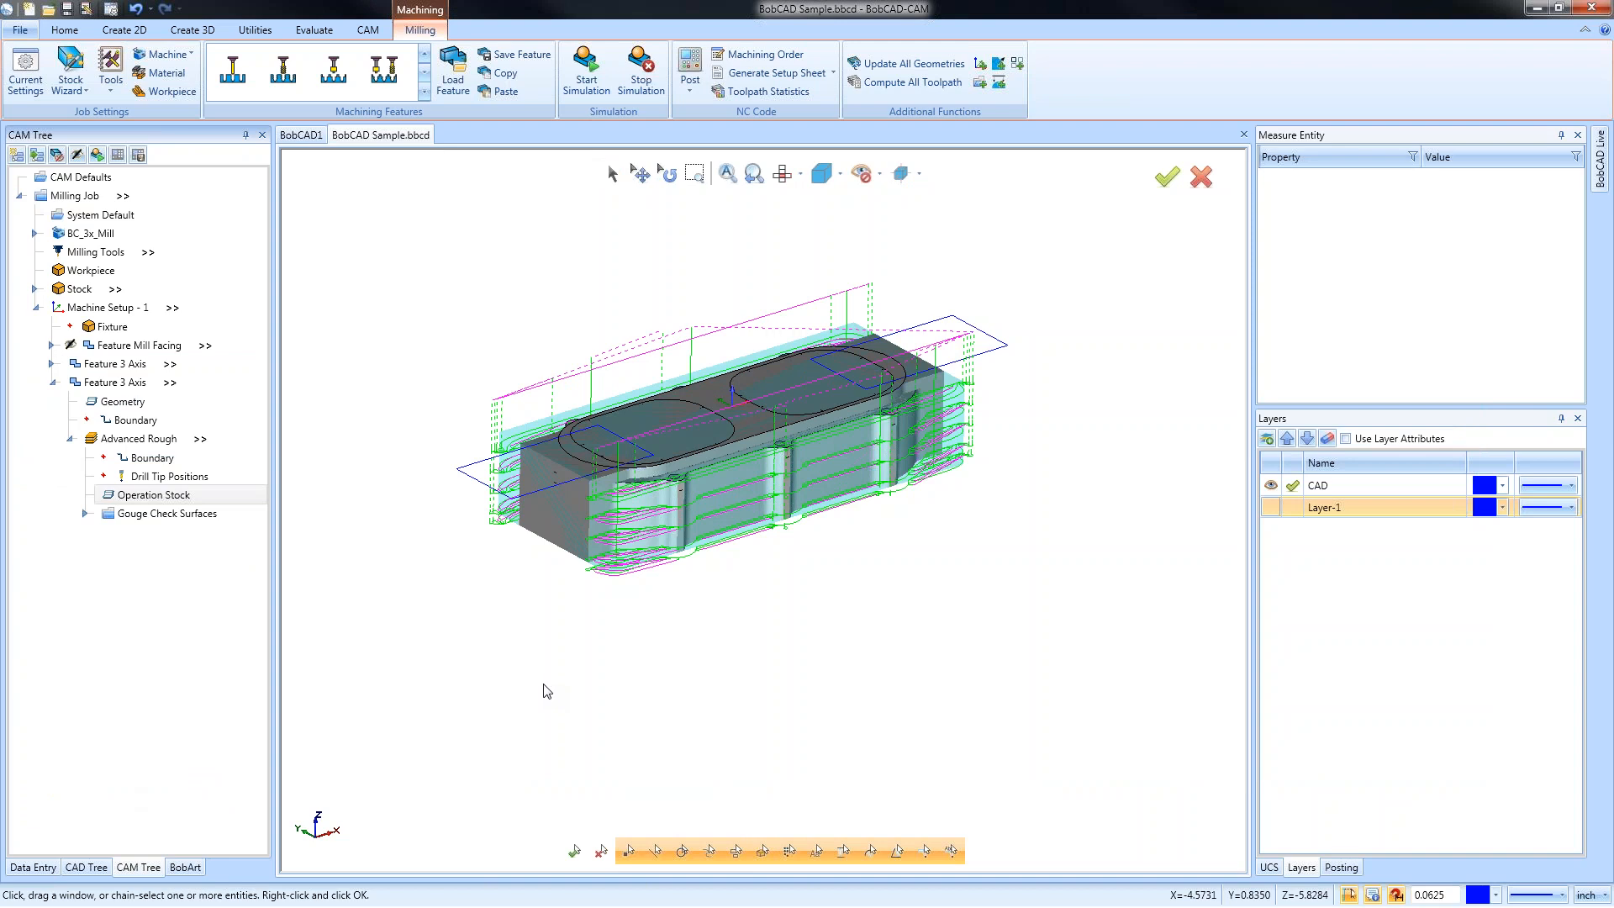
# Compute the copied Advanced Rough toolpath and hide the first feature's Advanced Rough toolpath to inspect the new one alone
pyautogui.rightClick(136, 439)
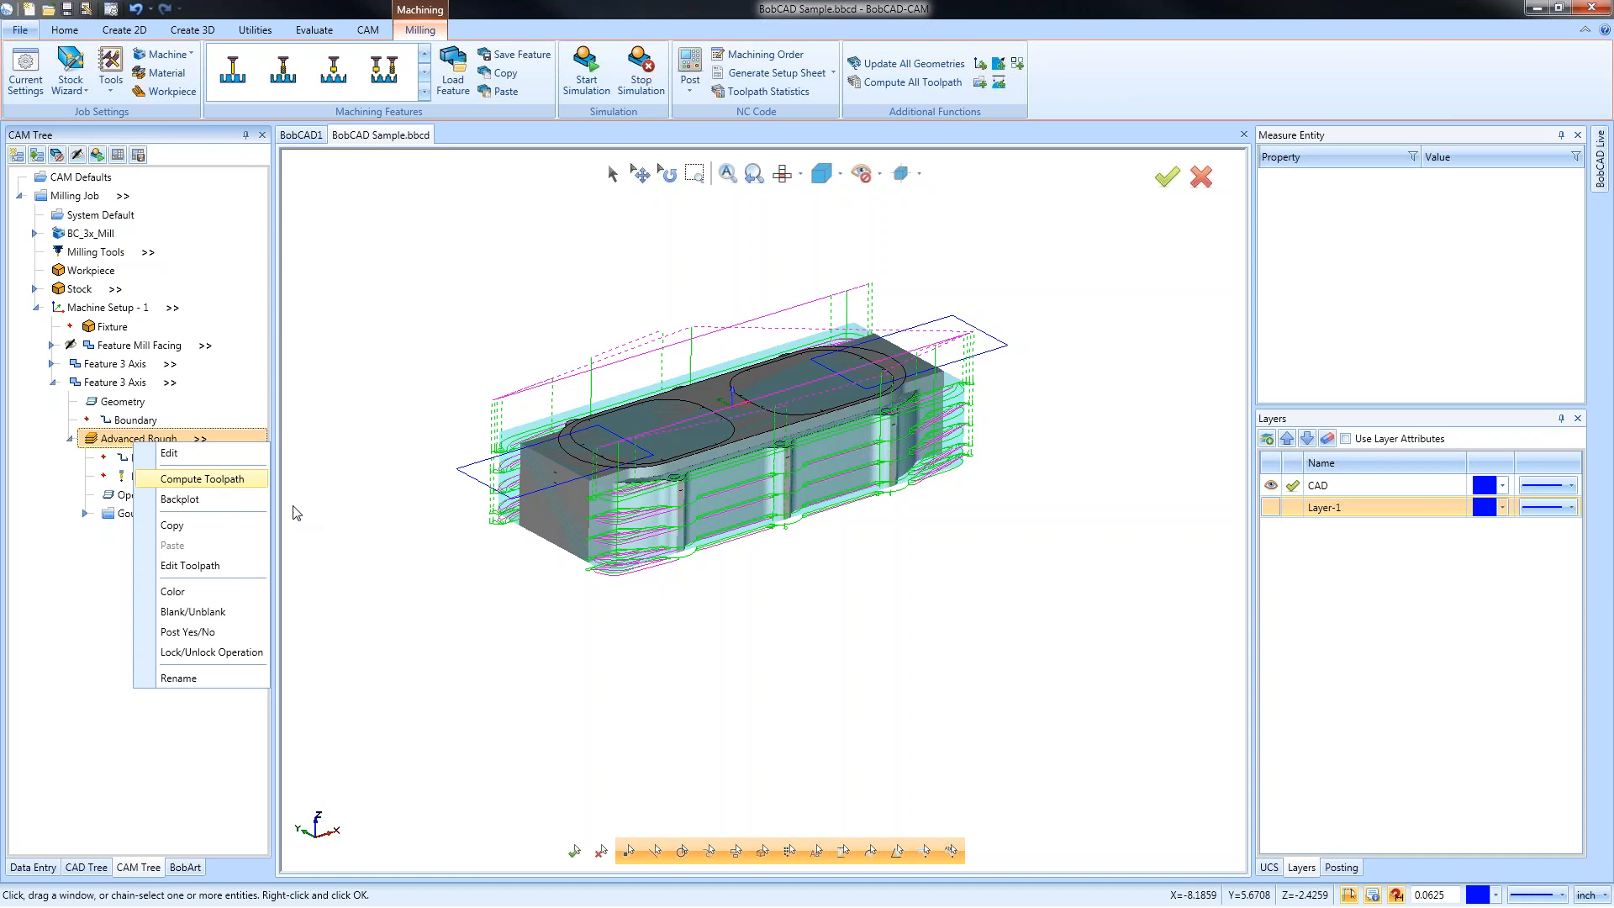
pyautogui.press('Return')
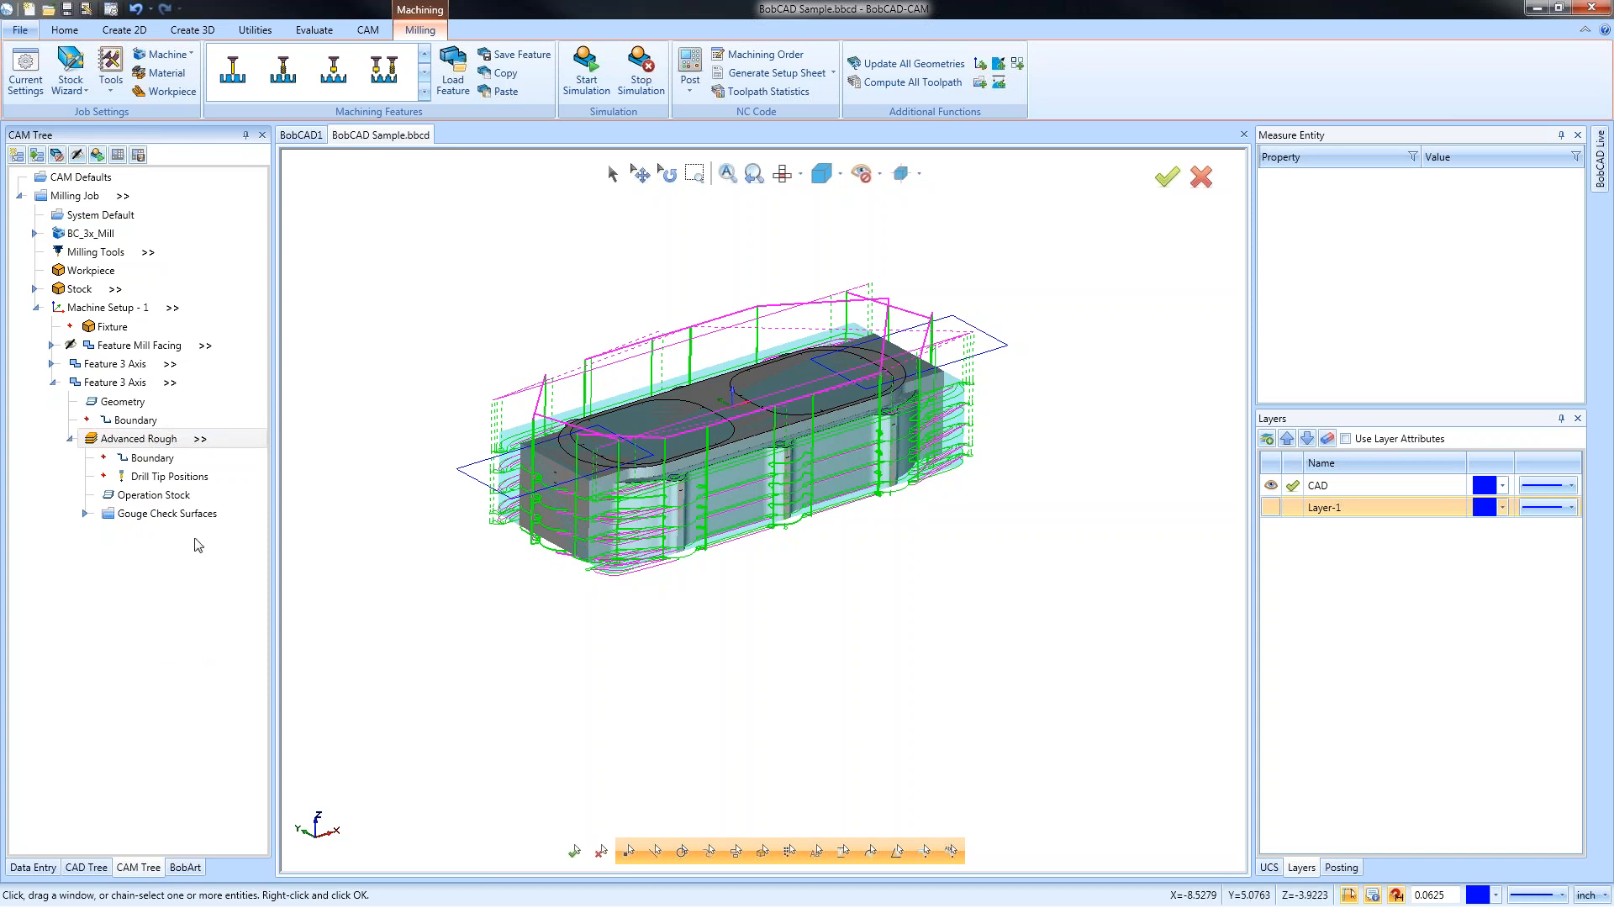
pyautogui.doubleClick(122, 364)
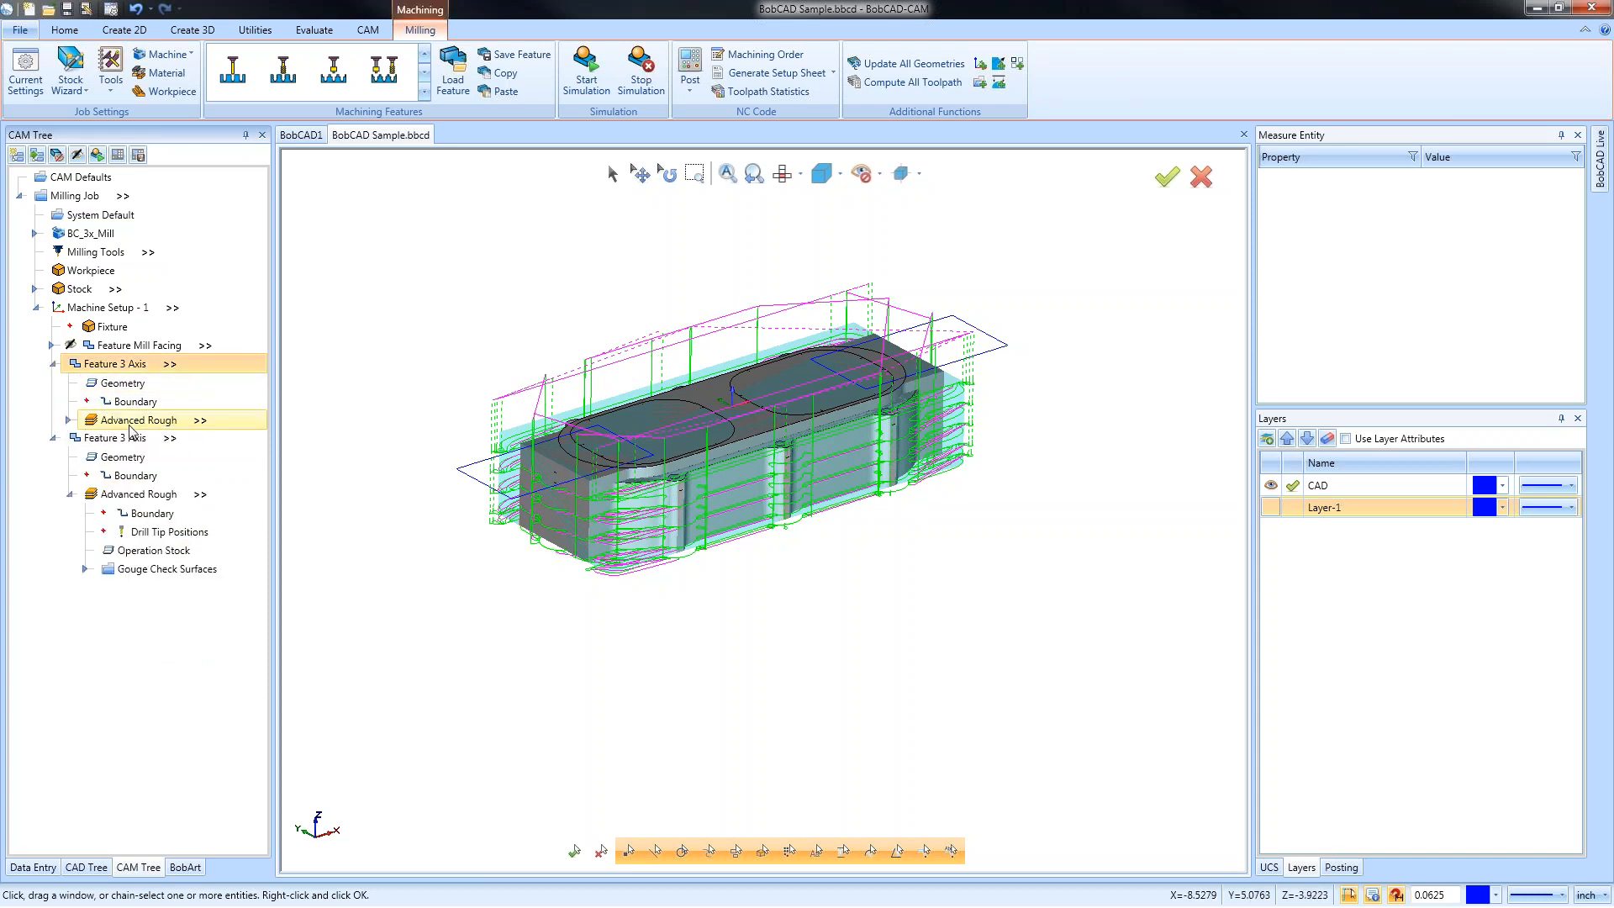
pyautogui.rightClick(122, 423)
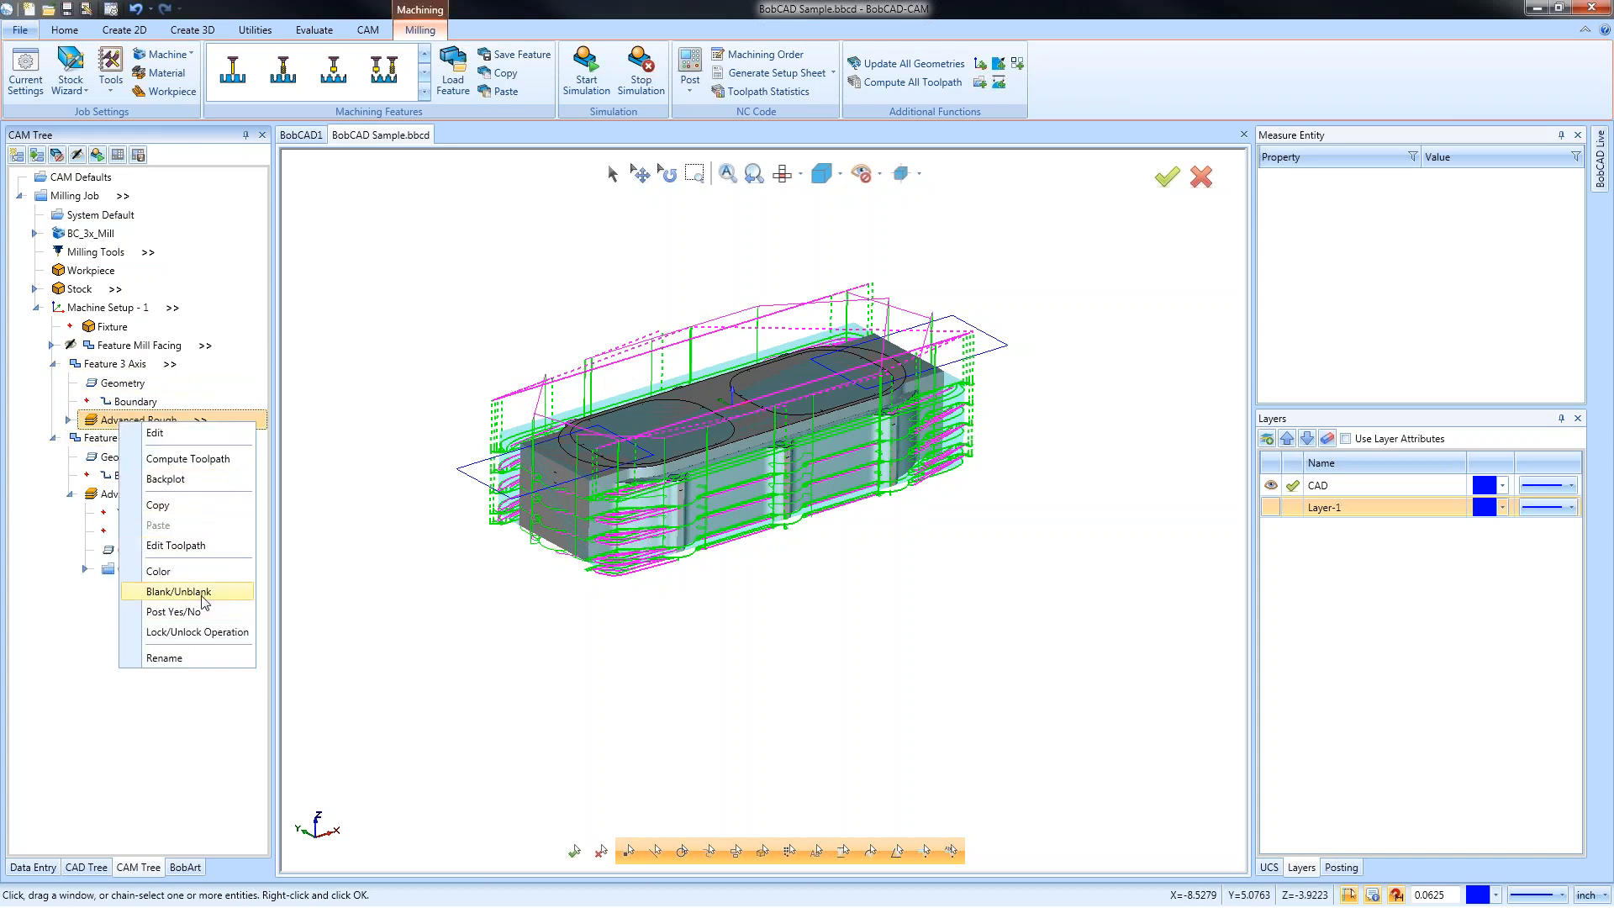
pyautogui.click(178, 592)
pyautogui.doubleClick(116, 363)
pyautogui.click(139, 438)
pyautogui.moveTo(758, 581); pyautogui.dragTo(822, 526, button='middle')
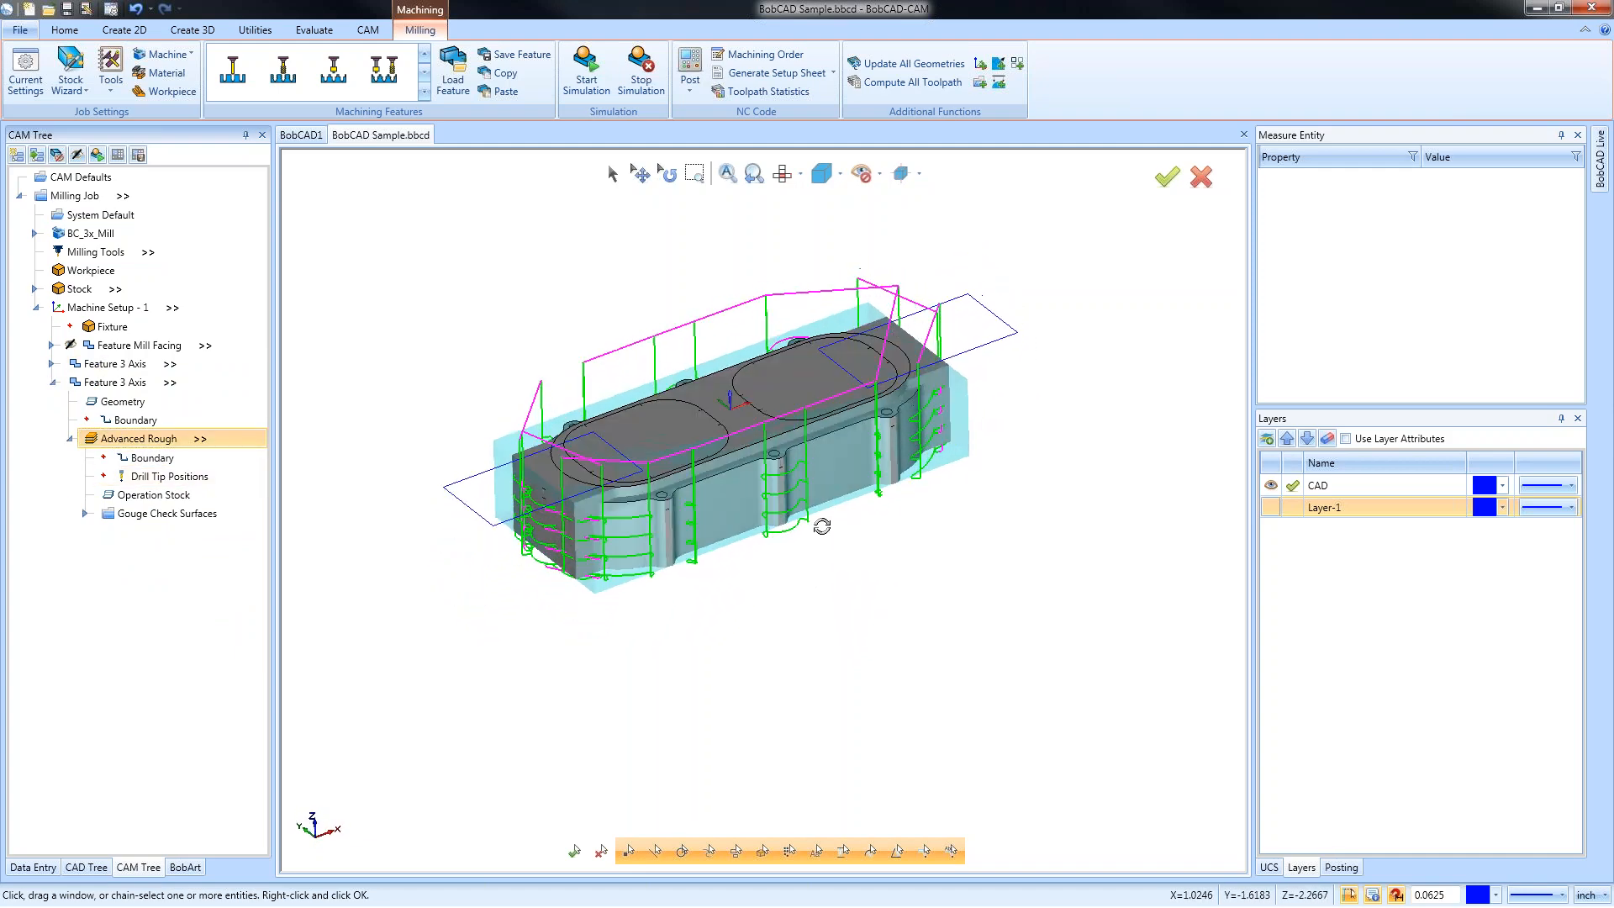
# Review the copied Advanced Rough operation's patterns, parameters, leads and options, including the Rest Roughing settings
pyautogui.rightClick(154, 438)
pyautogui.click(187, 447)
pyautogui.click(522, 283)
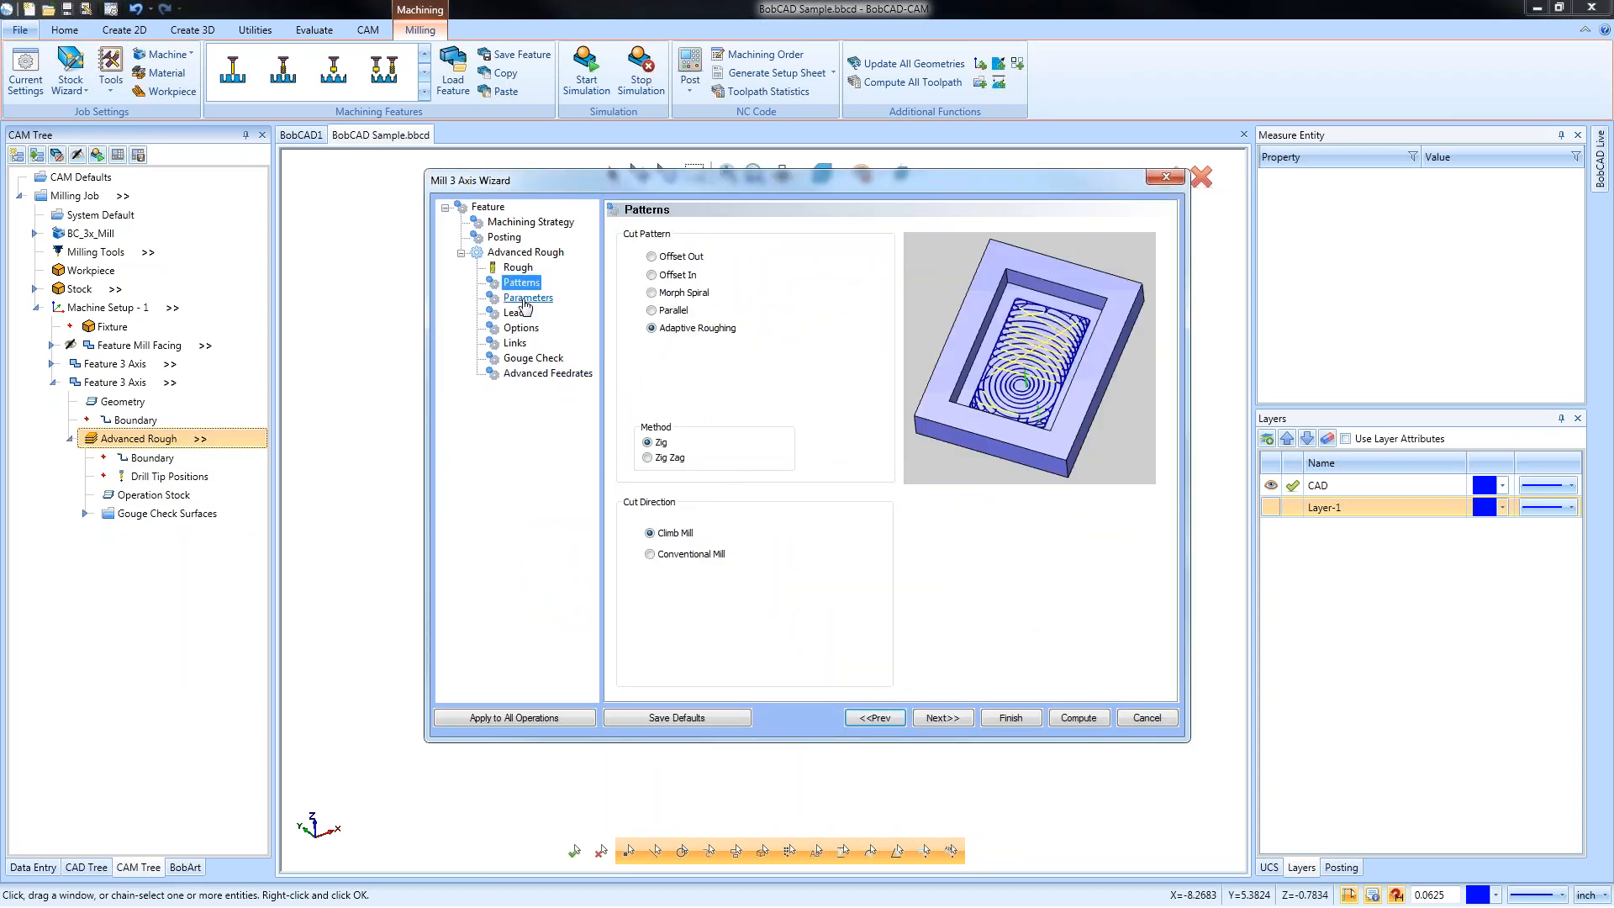
pyautogui.click(525, 300)
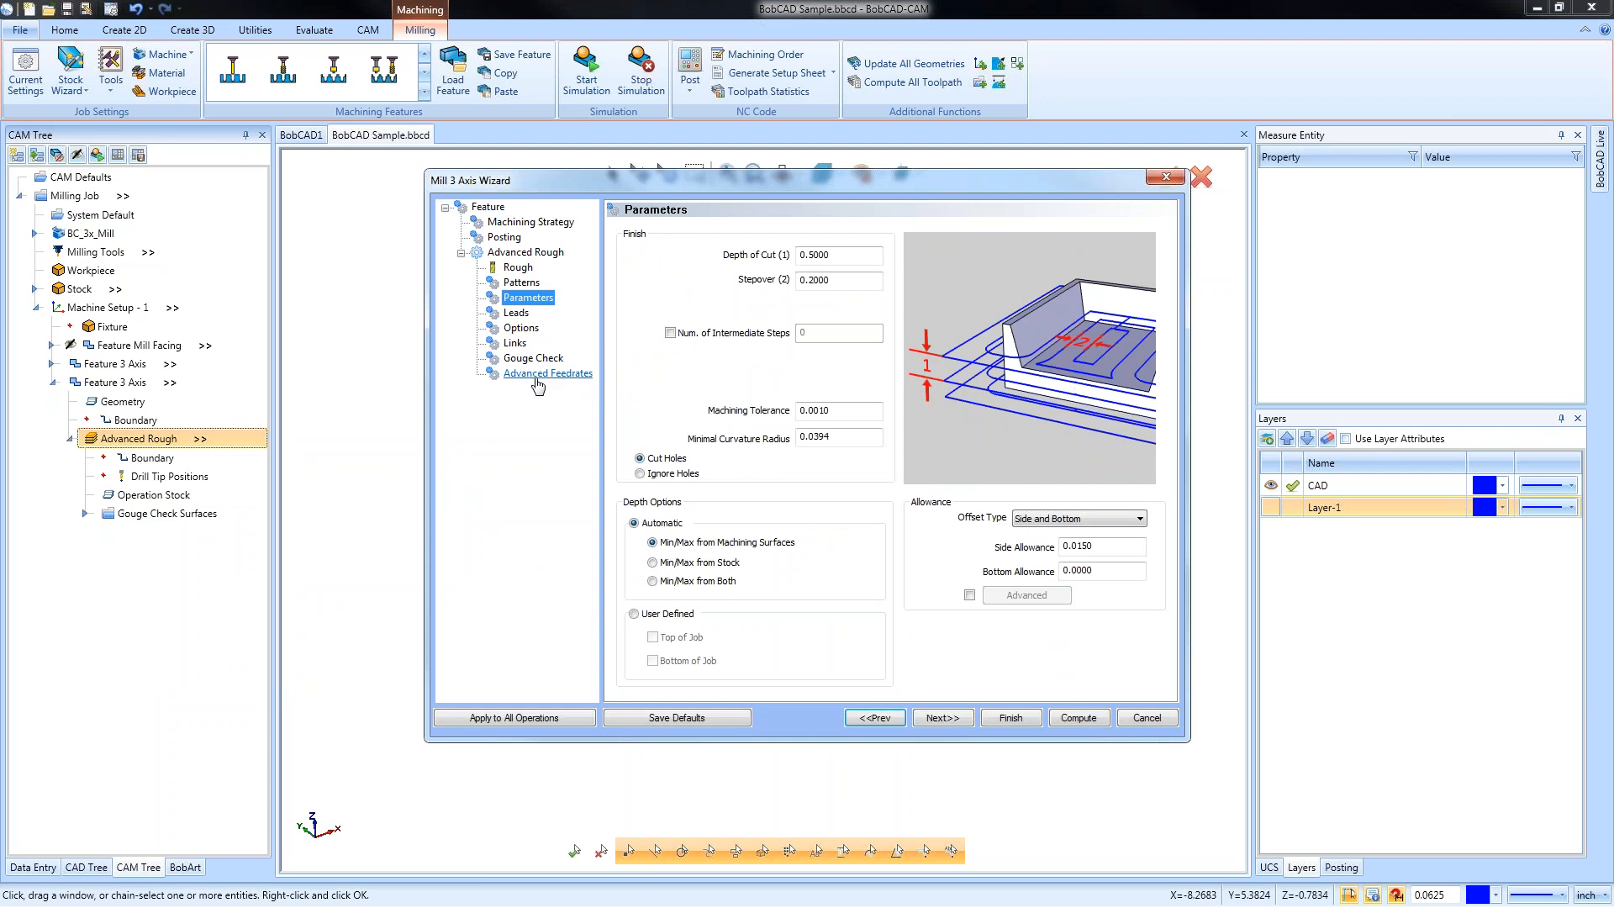
pyautogui.click(520, 314)
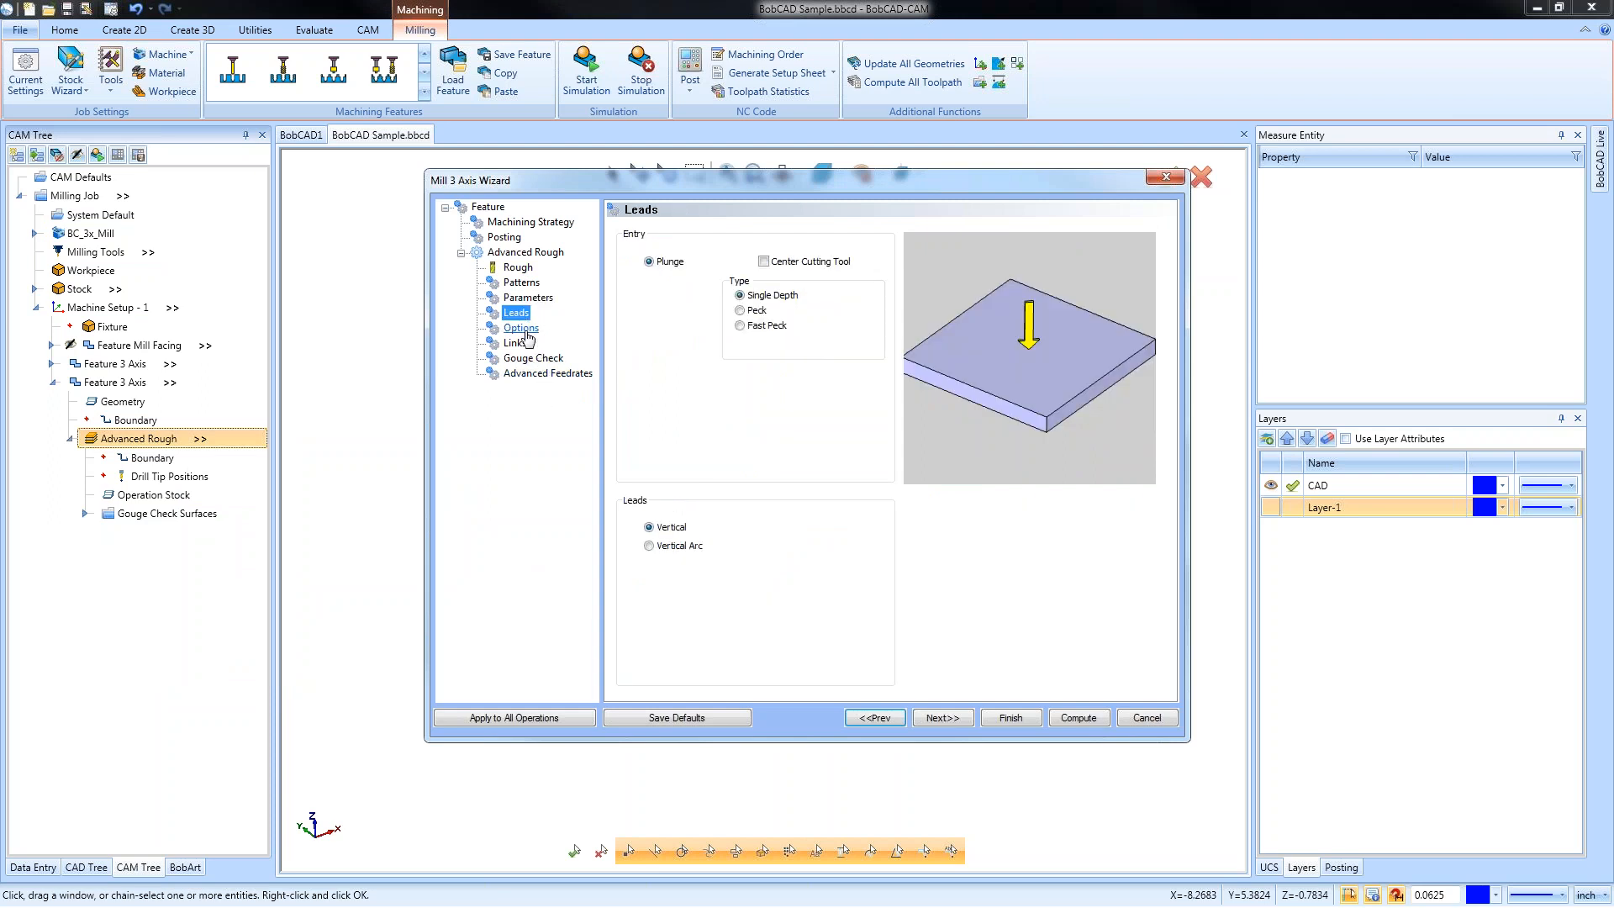
pyautogui.click(521, 330)
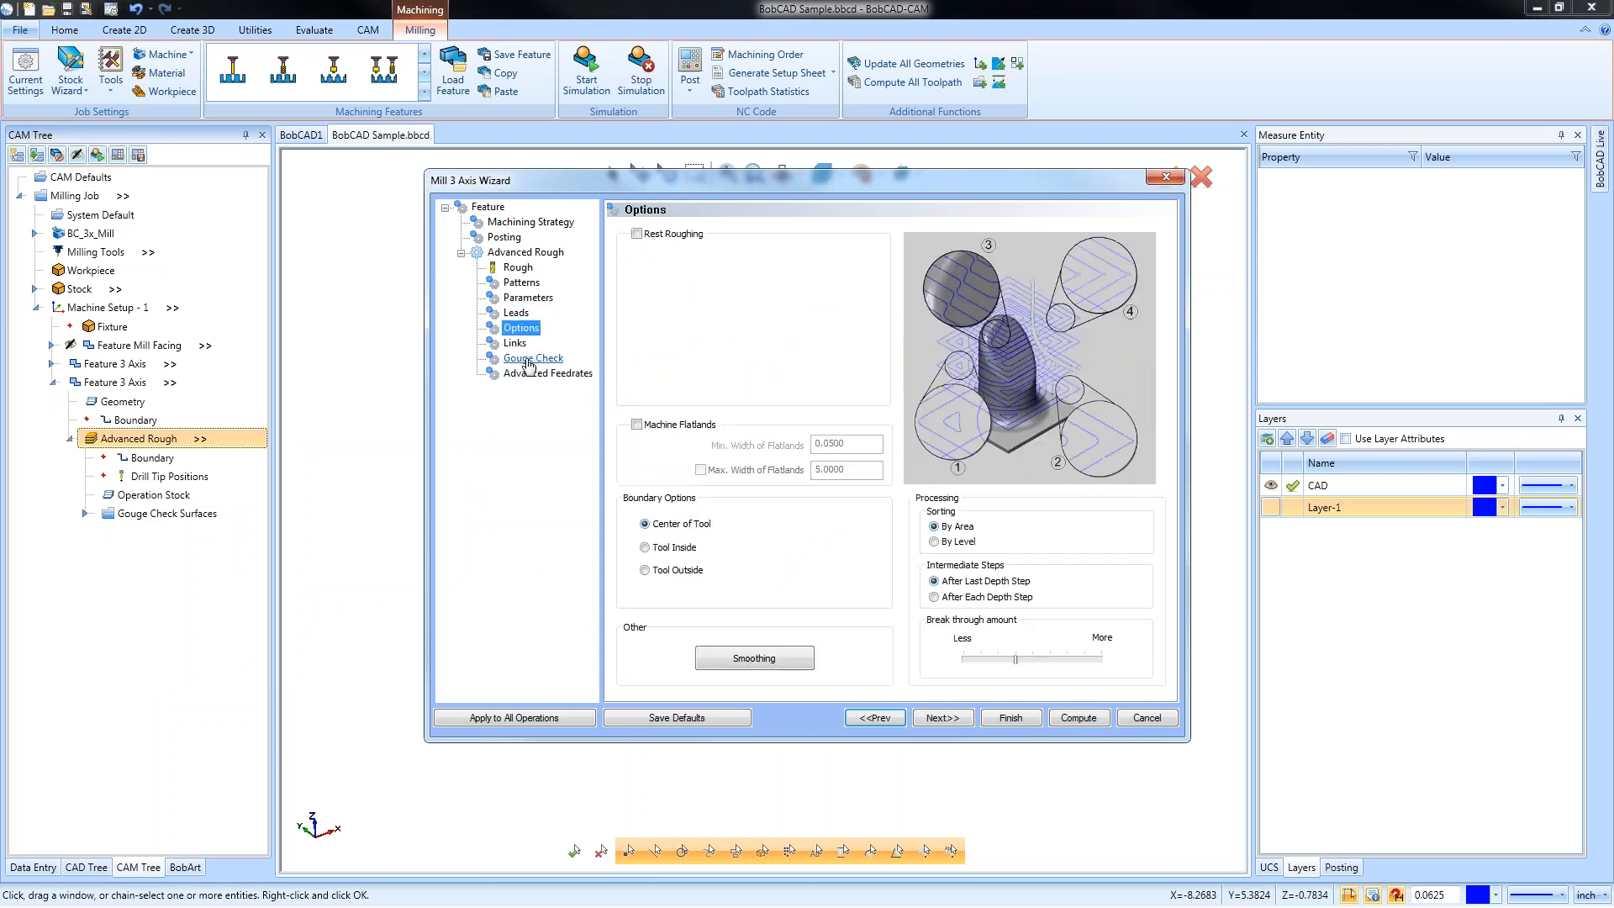
pyautogui.click(637, 235)
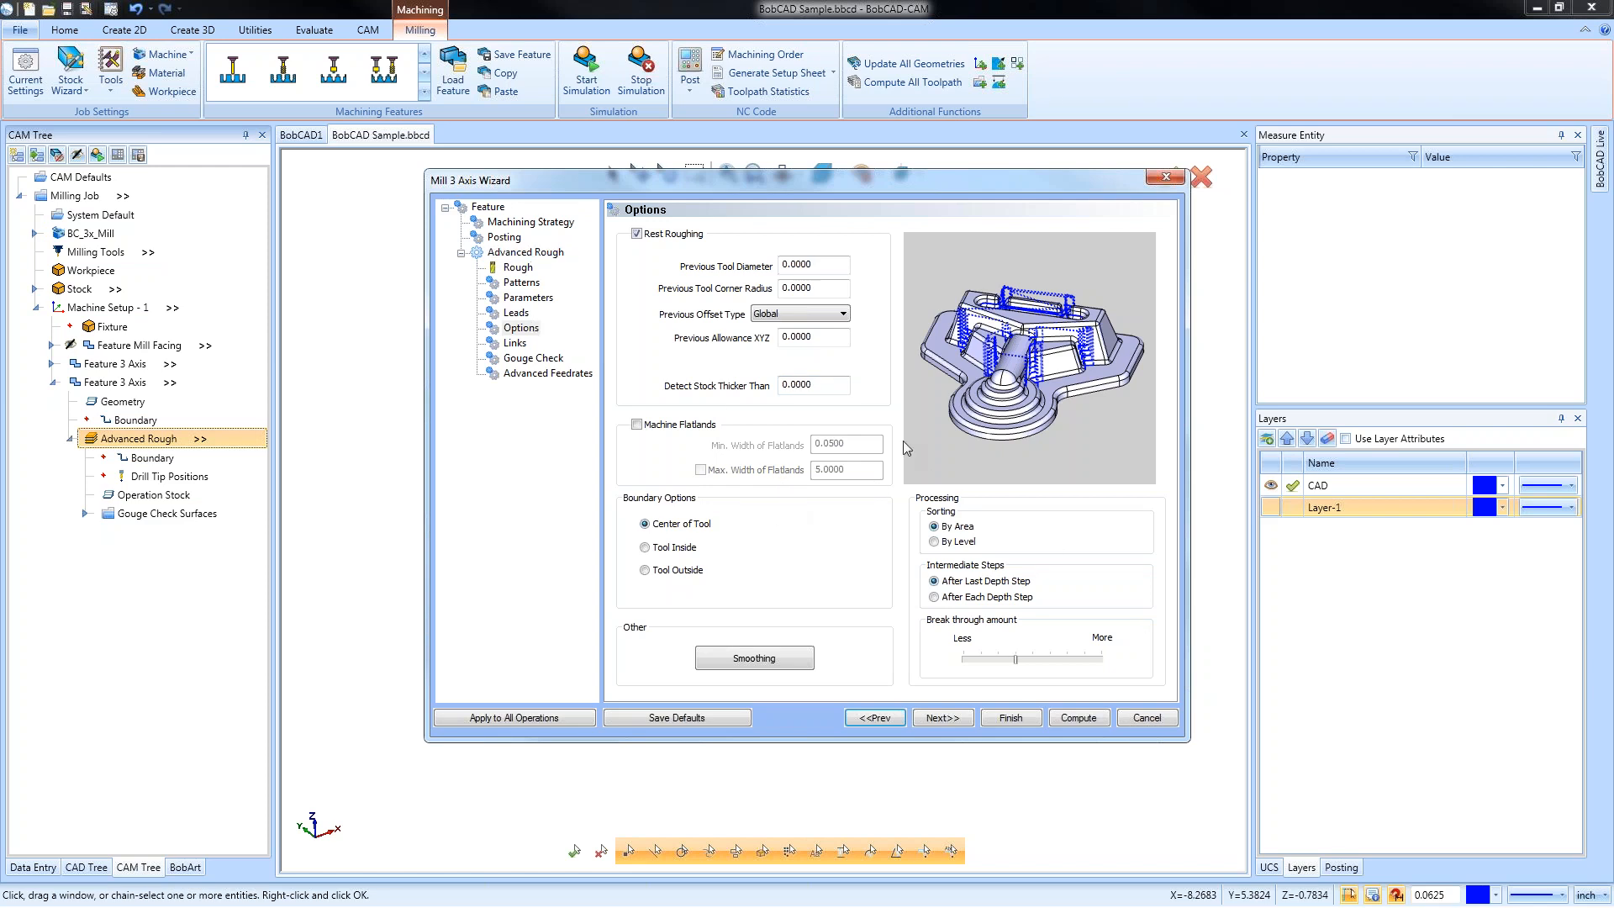
pyautogui.click(636, 234)
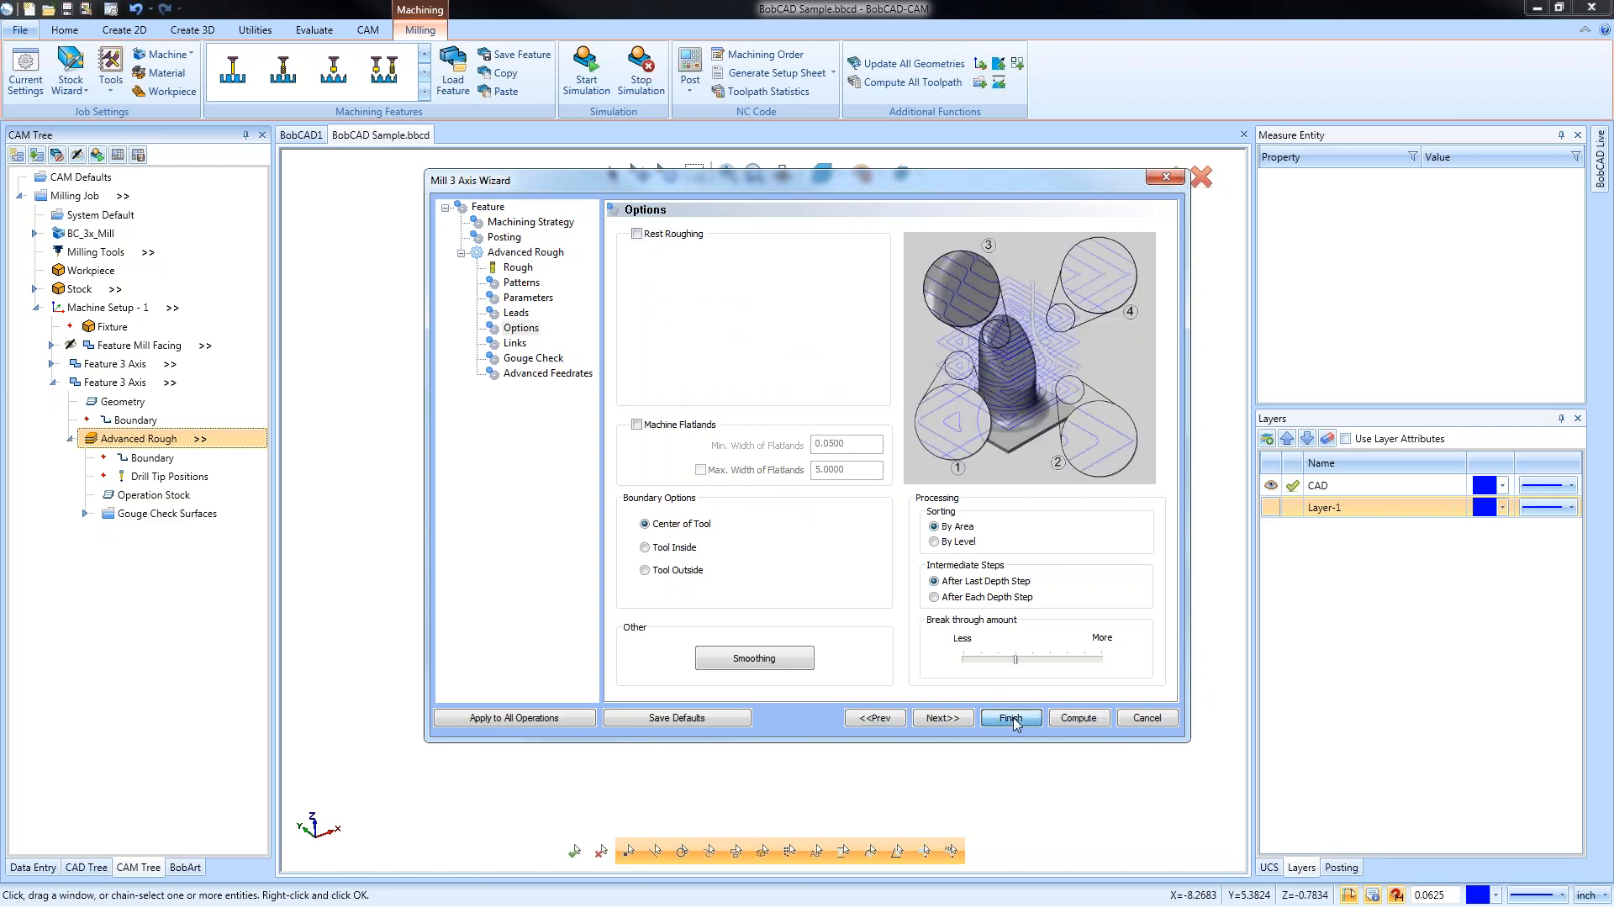
# Close the operation settings and examine the copied roughing toolpath around the screw bosses and along the part's sides
pyautogui.click(1011, 718)
pyautogui.moveTo(869, 530); pyautogui.dragTo(864, 596, button='middle')
pyautogui.scroll(7, 774, 517)
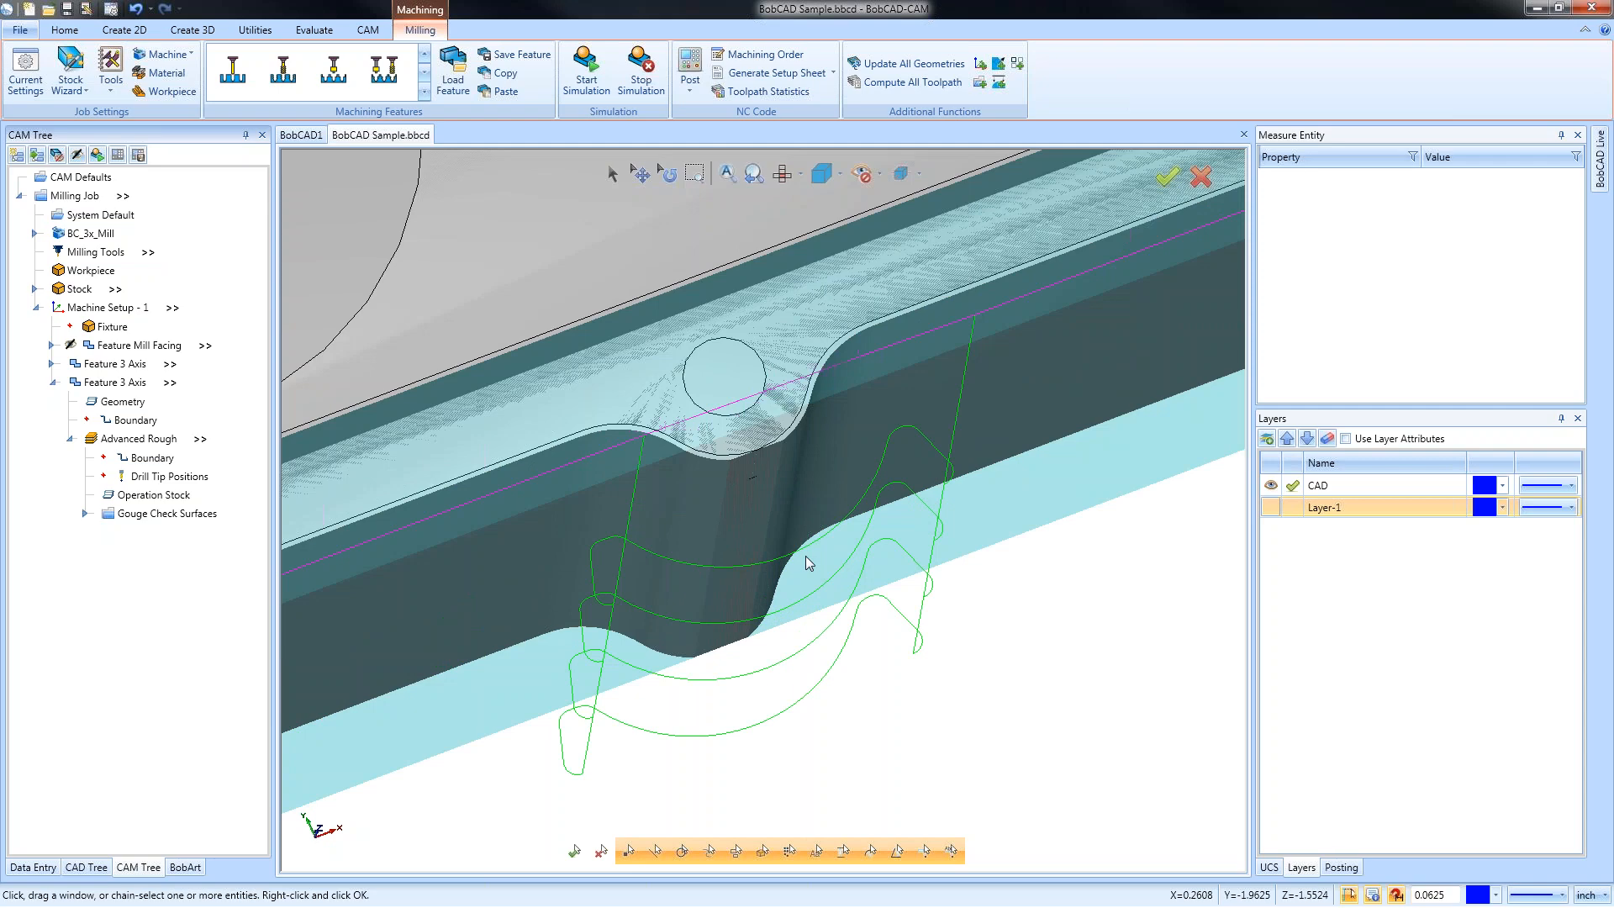
pyautogui.scroll(-3, 813, 509)
pyautogui.scroll(-2, 811, 510)
pyautogui.moveTo(814, 510)
pyautogui.mouseDown(button='middle')
pyautogui.moveTo(803, 544)
pyautogui.moveTo(832, 523)
pyautogui.mouseUp(button='middle')
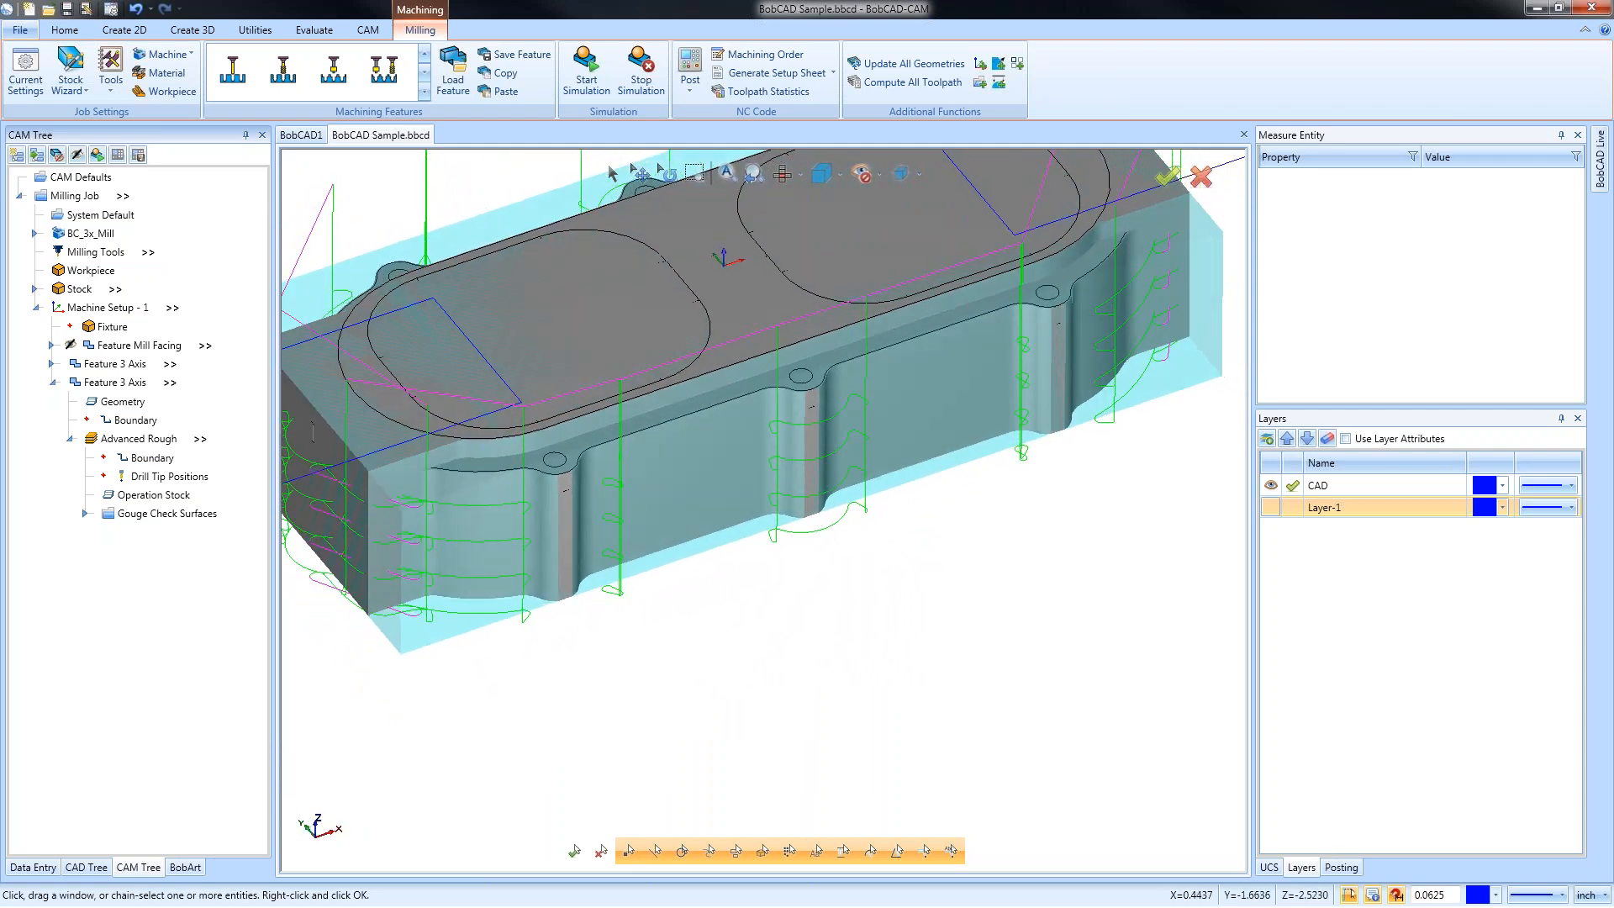
pyautogui.scroll(-2, 833, 523)
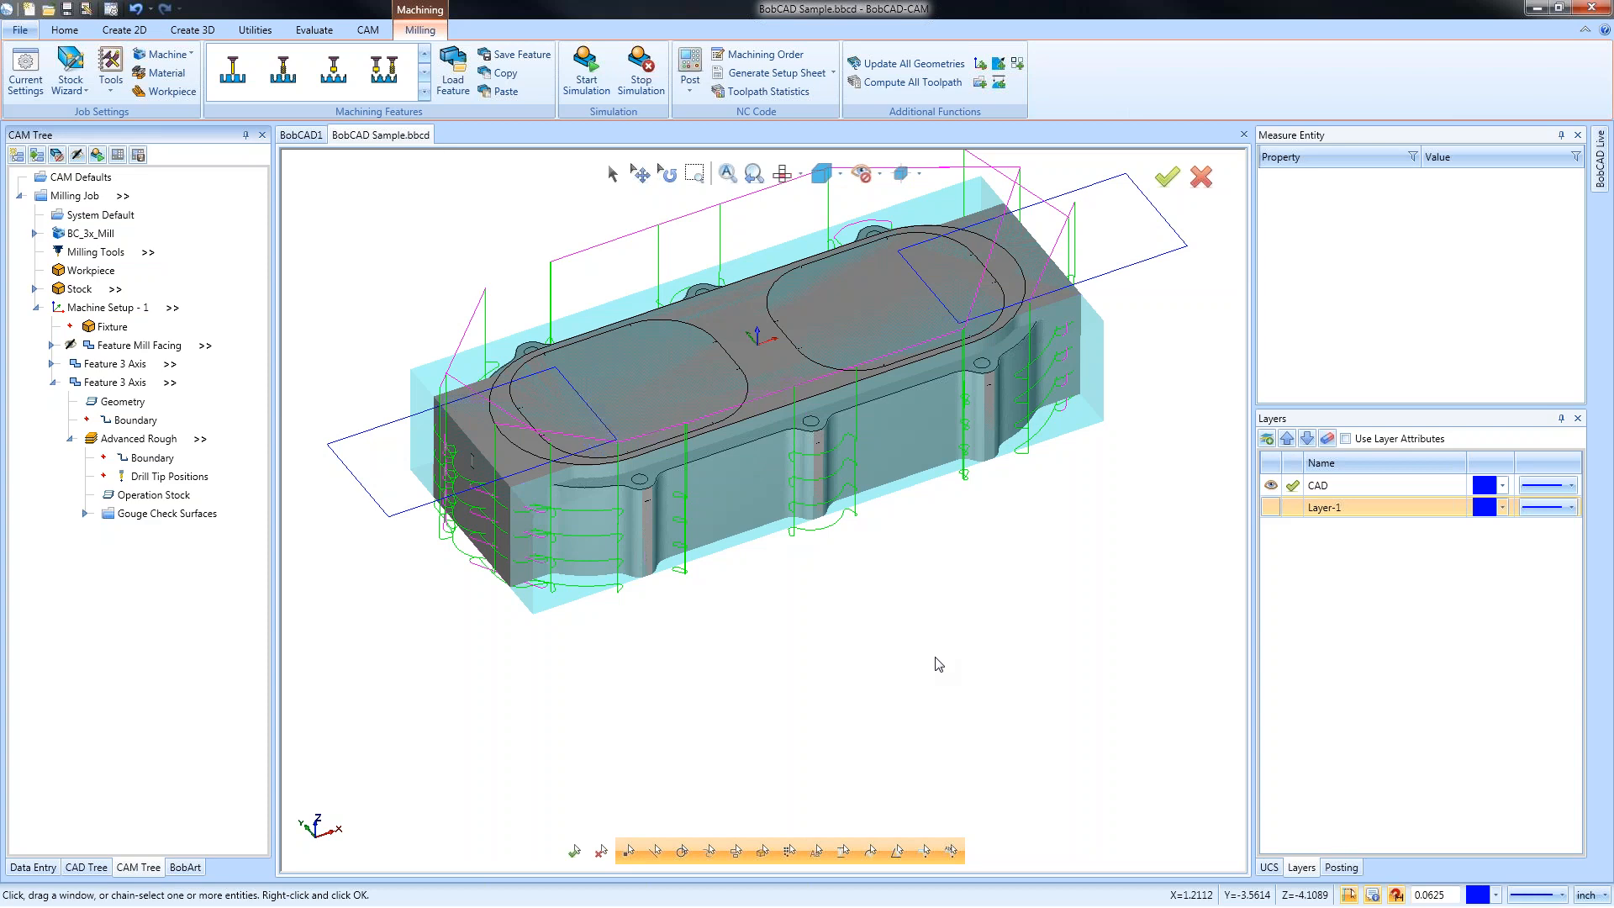
# Review the tool and Leads settings of the first 3-axis feature's Advanced Rough operation and close them without changes
pyautogui.click(53, 383)
pyautogui.click(50, 345)
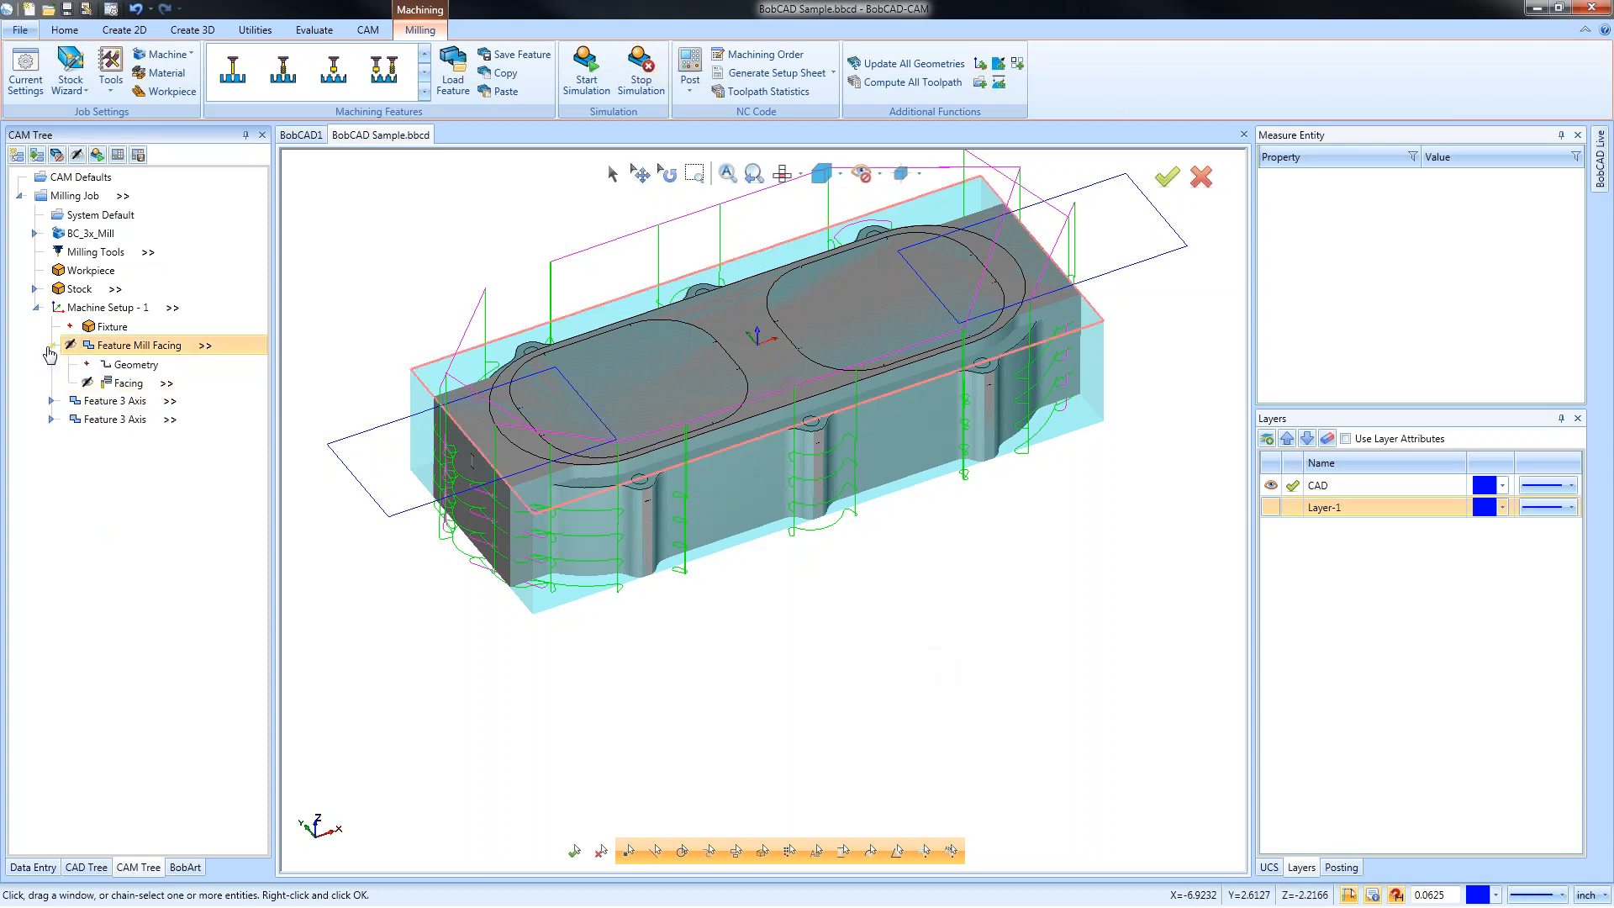
pyautogui.click(152, 347)
pyautogui.click(50, 345)
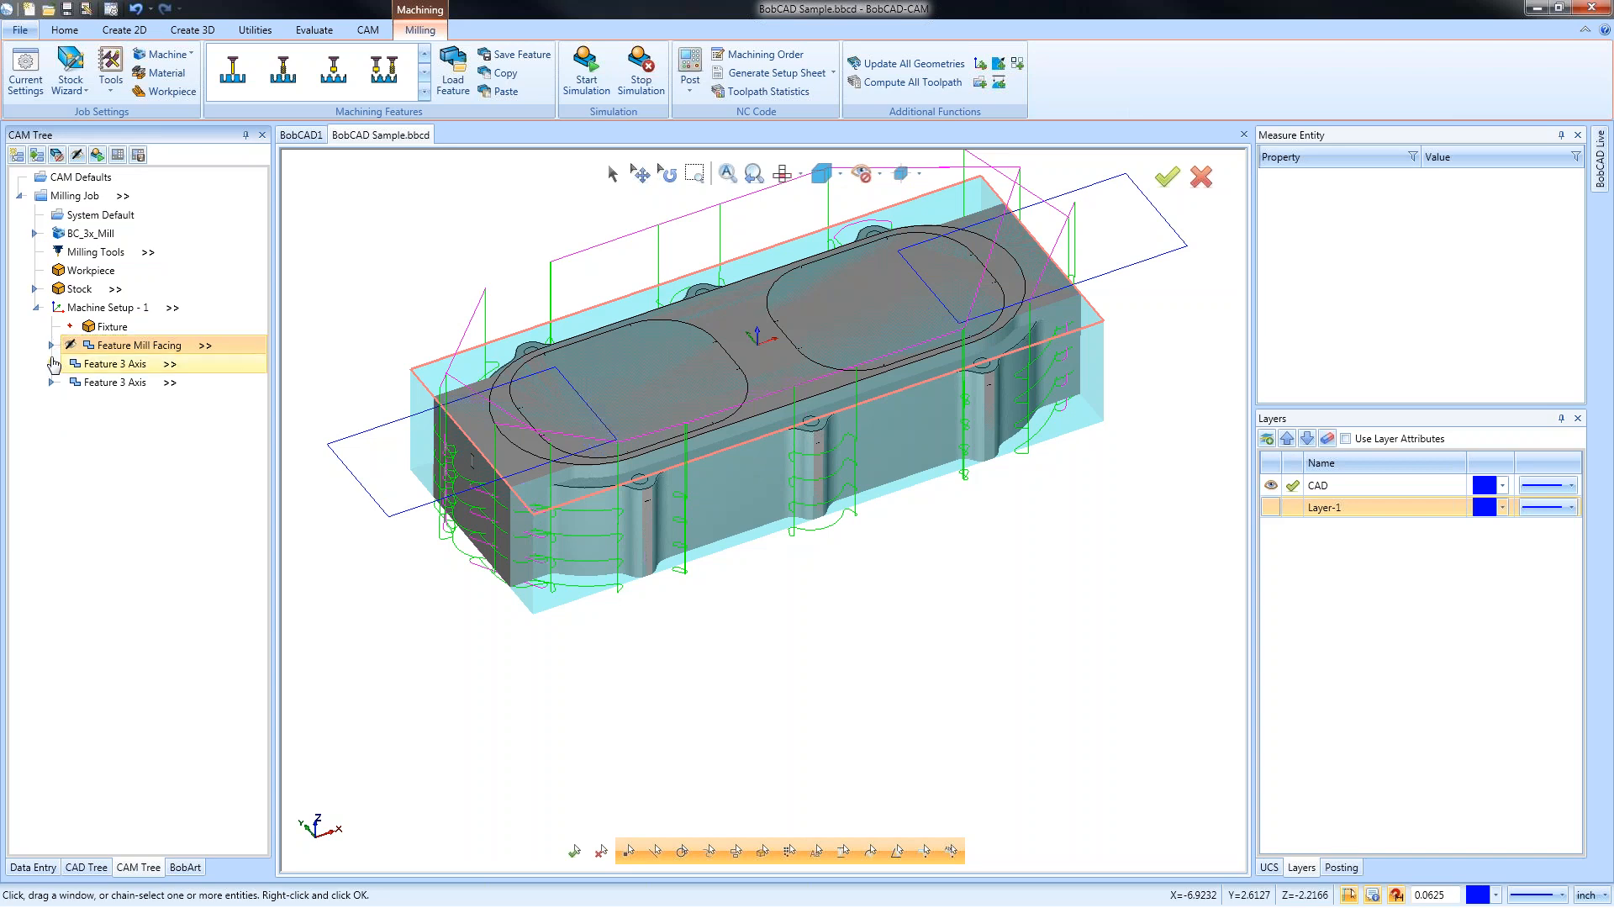
pyautogui.click(53, 365)
pyautogui.rightClick(198, 420)
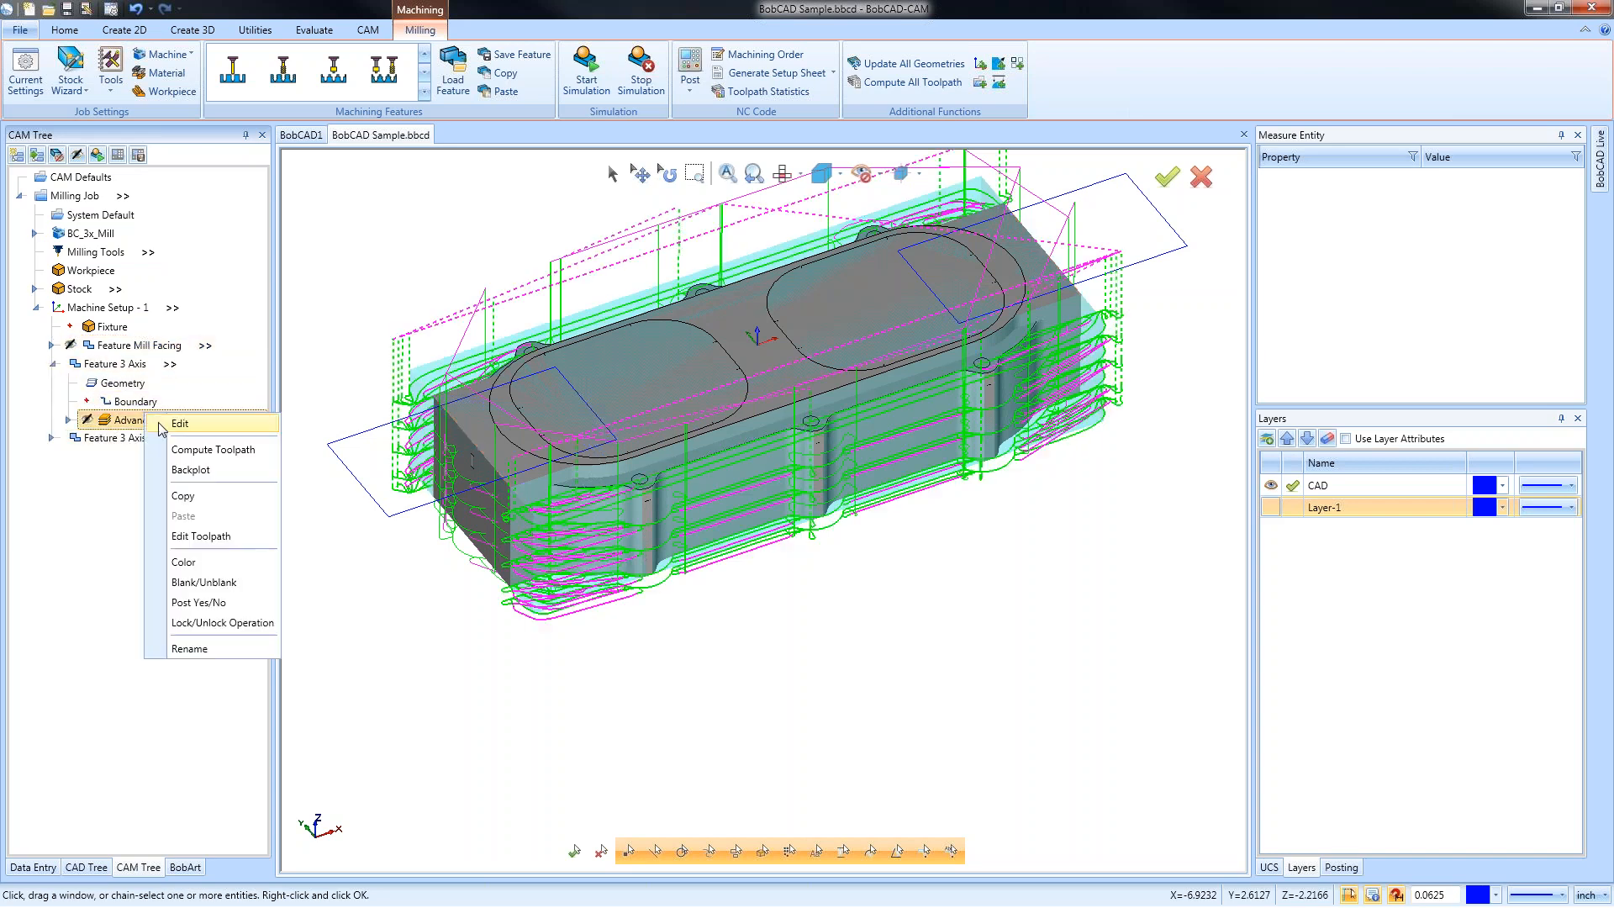
pyautogui.click(236, 422)
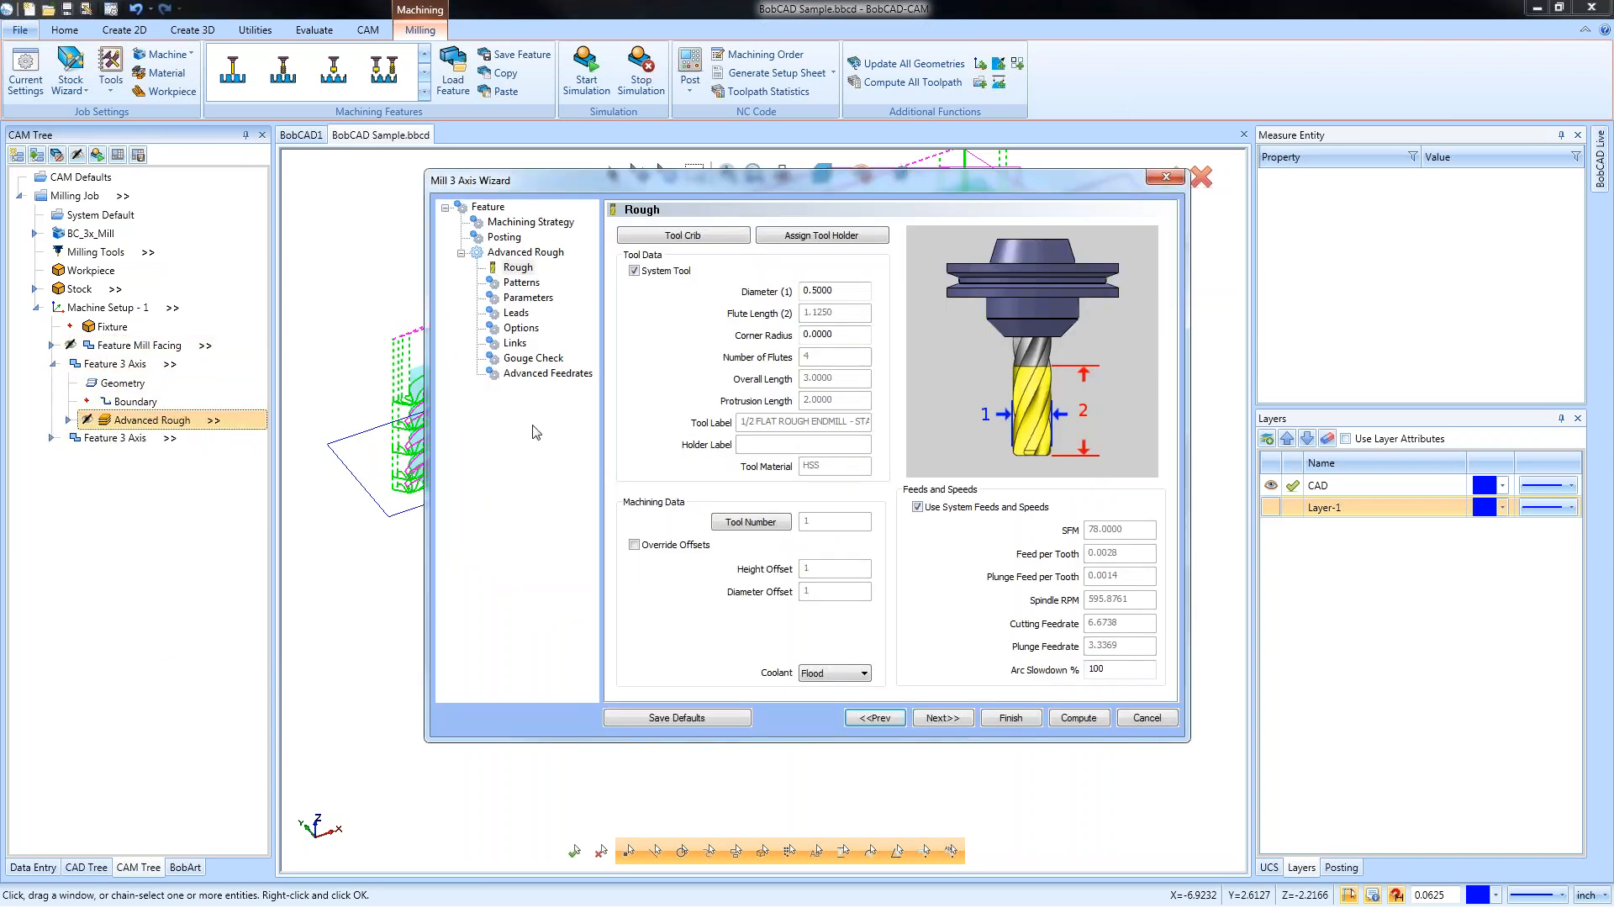
pyautogui.click(516, 313)
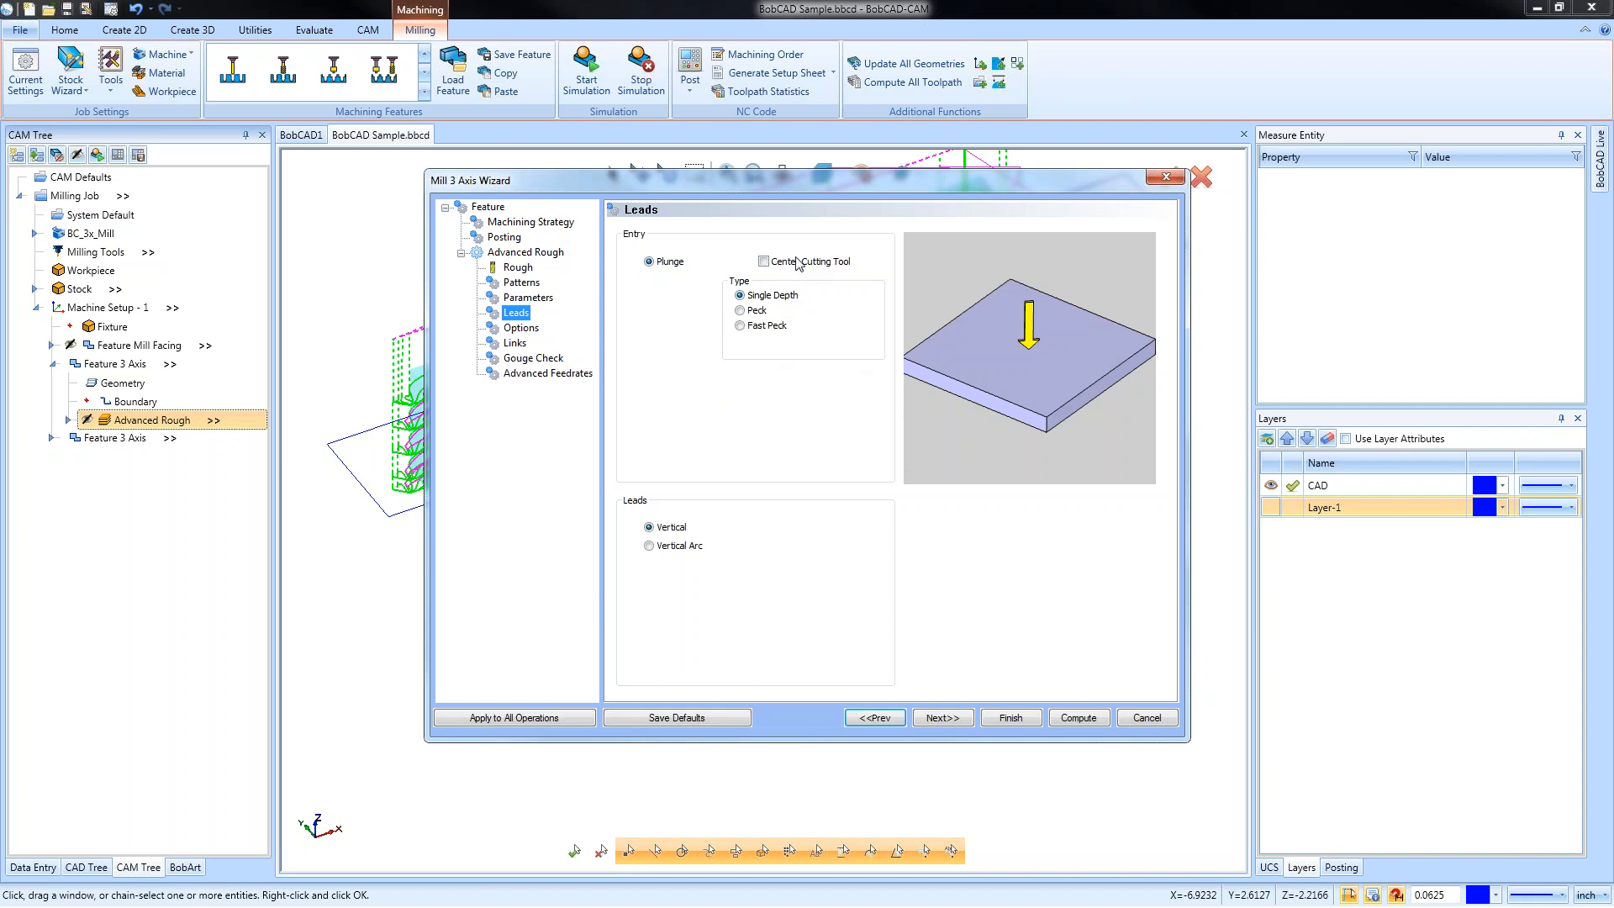
pyautogui.moveTo(759, 188); pyautogui.dragTo(752, 230)
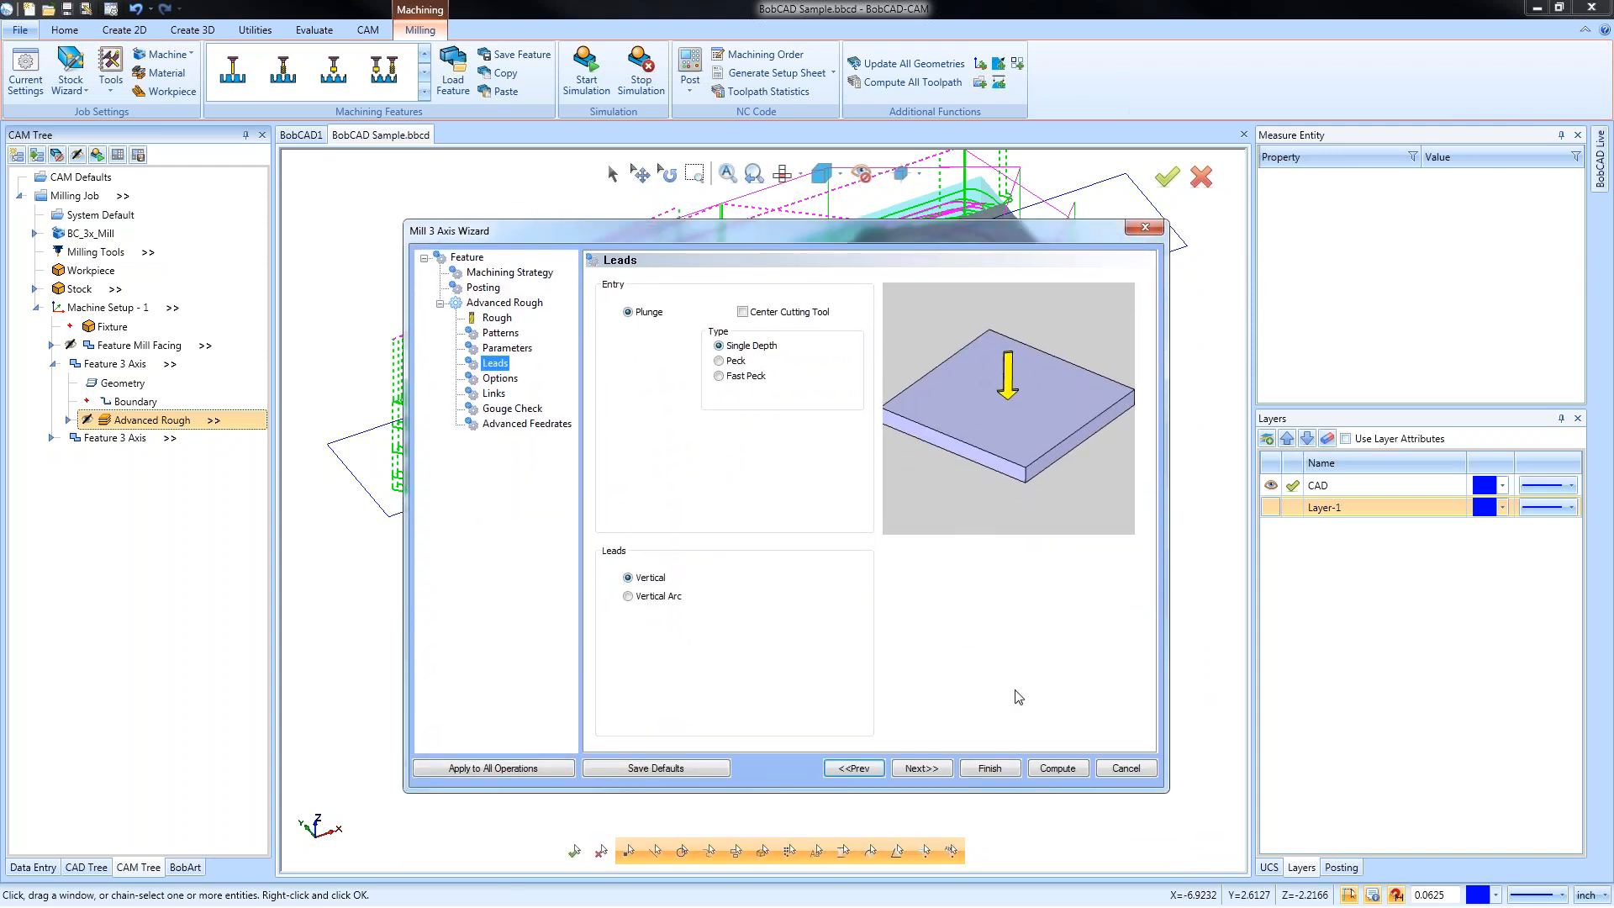
pyautogui.click(1112, 768)
pyautogui.click(53, 364)
# Examine the advanced part and fixture allowances of the copied Advanced Rough operation, including Use Setup Fixture, and discard any changes
pyautogui.click(52, 383)
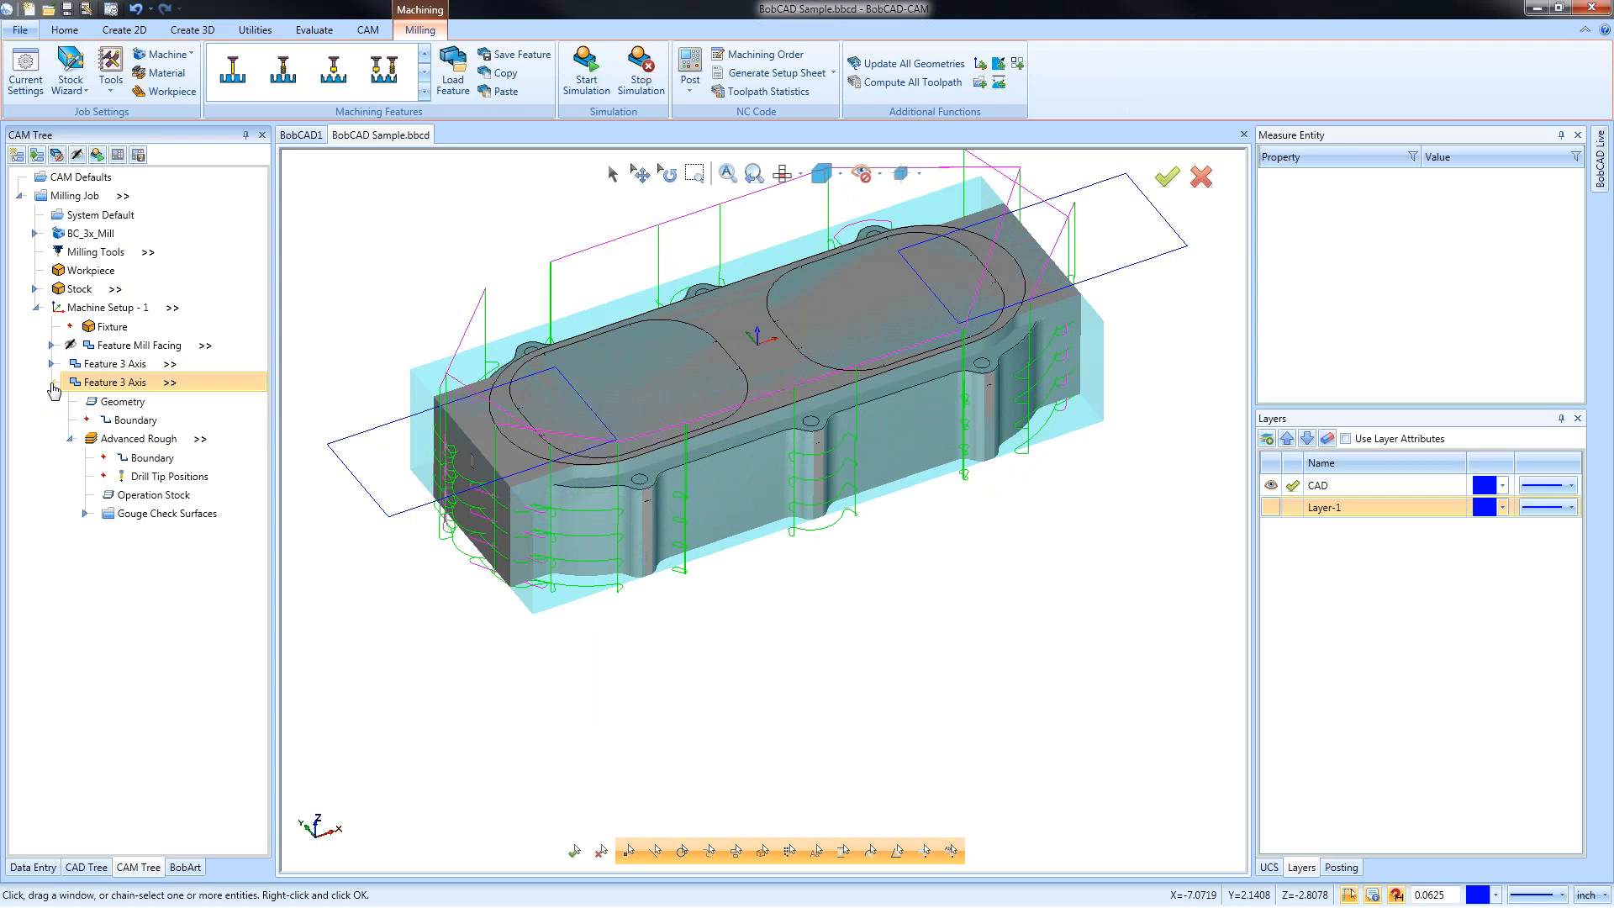
pyautogui.click(116, 330)
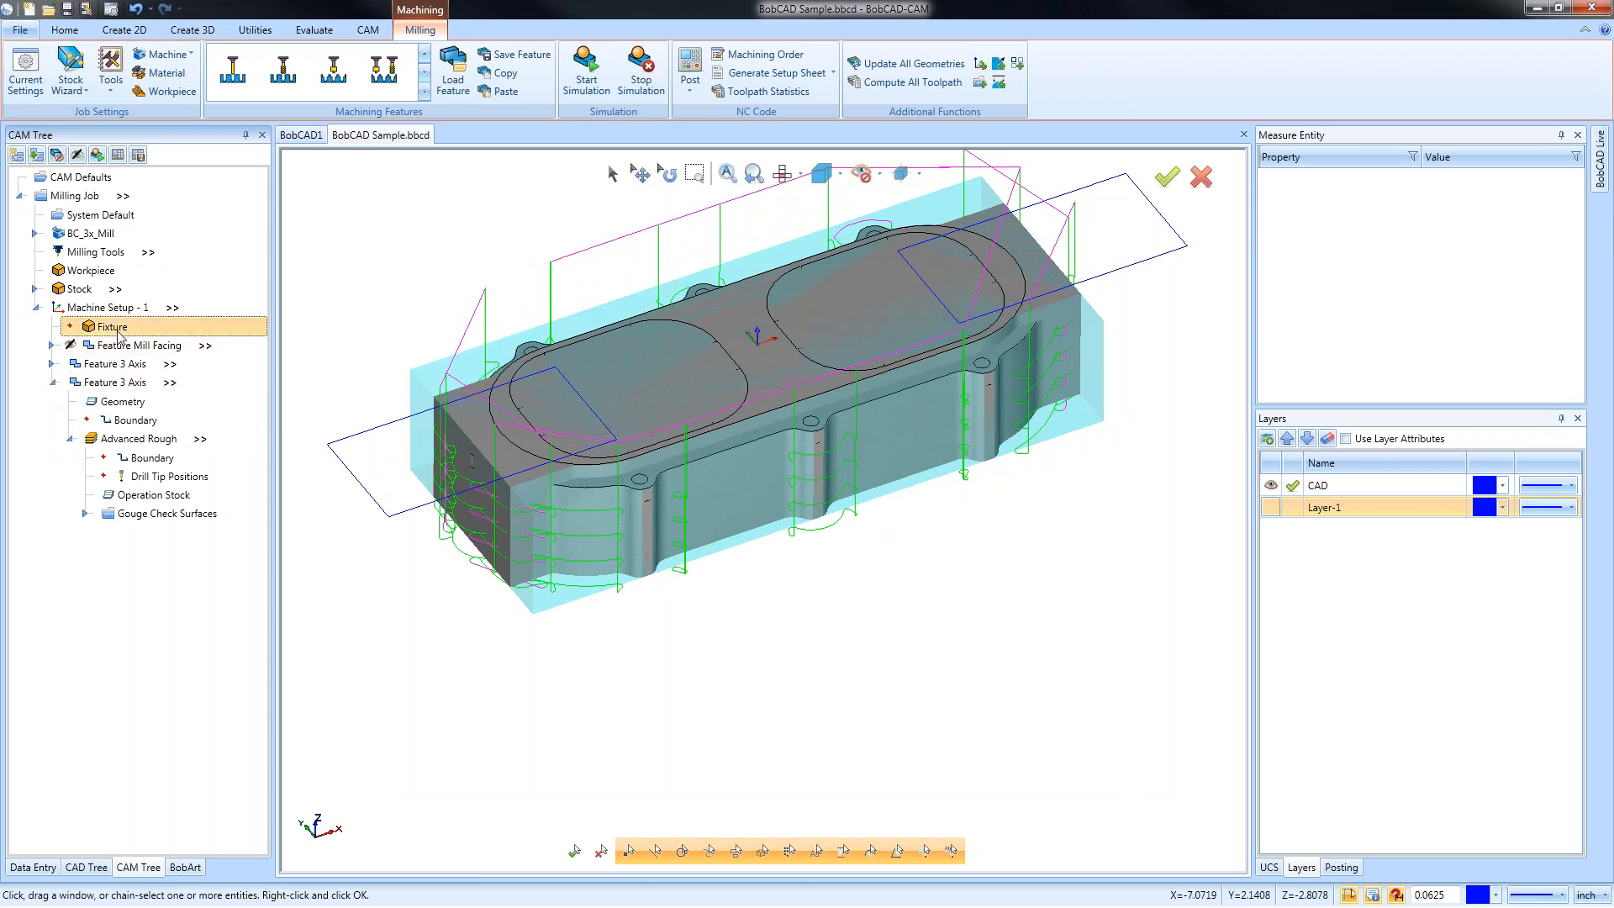
pyautogui.rightClick(138, 438)
pyautogui.click(568, 476)
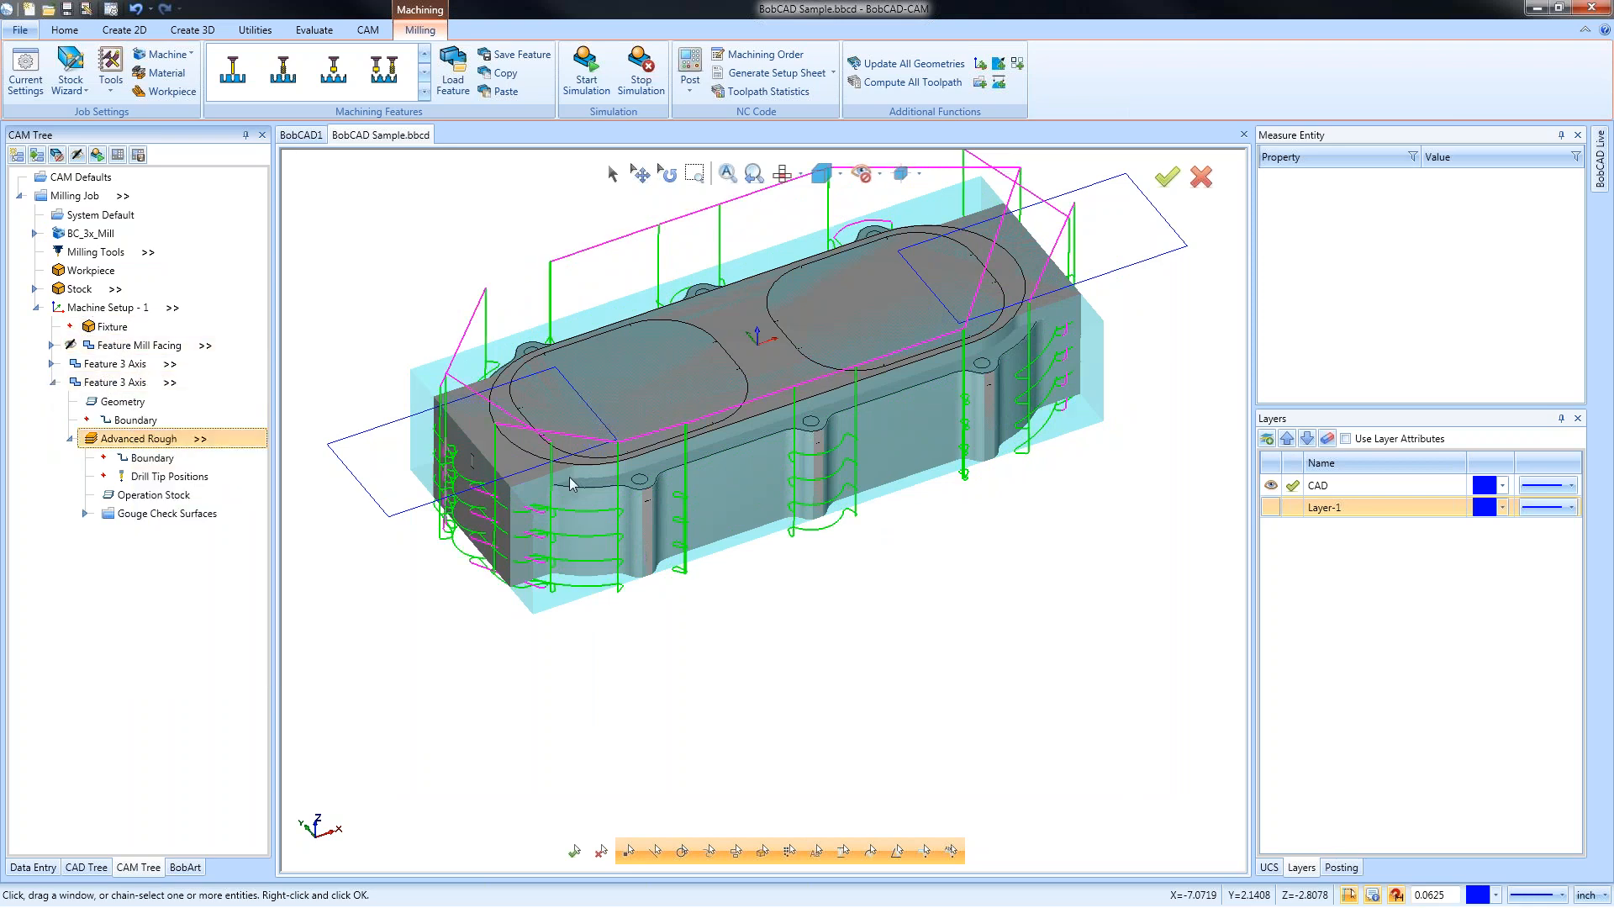
pyautogui.click(528, 296)
pyautogui.click(971, 595)
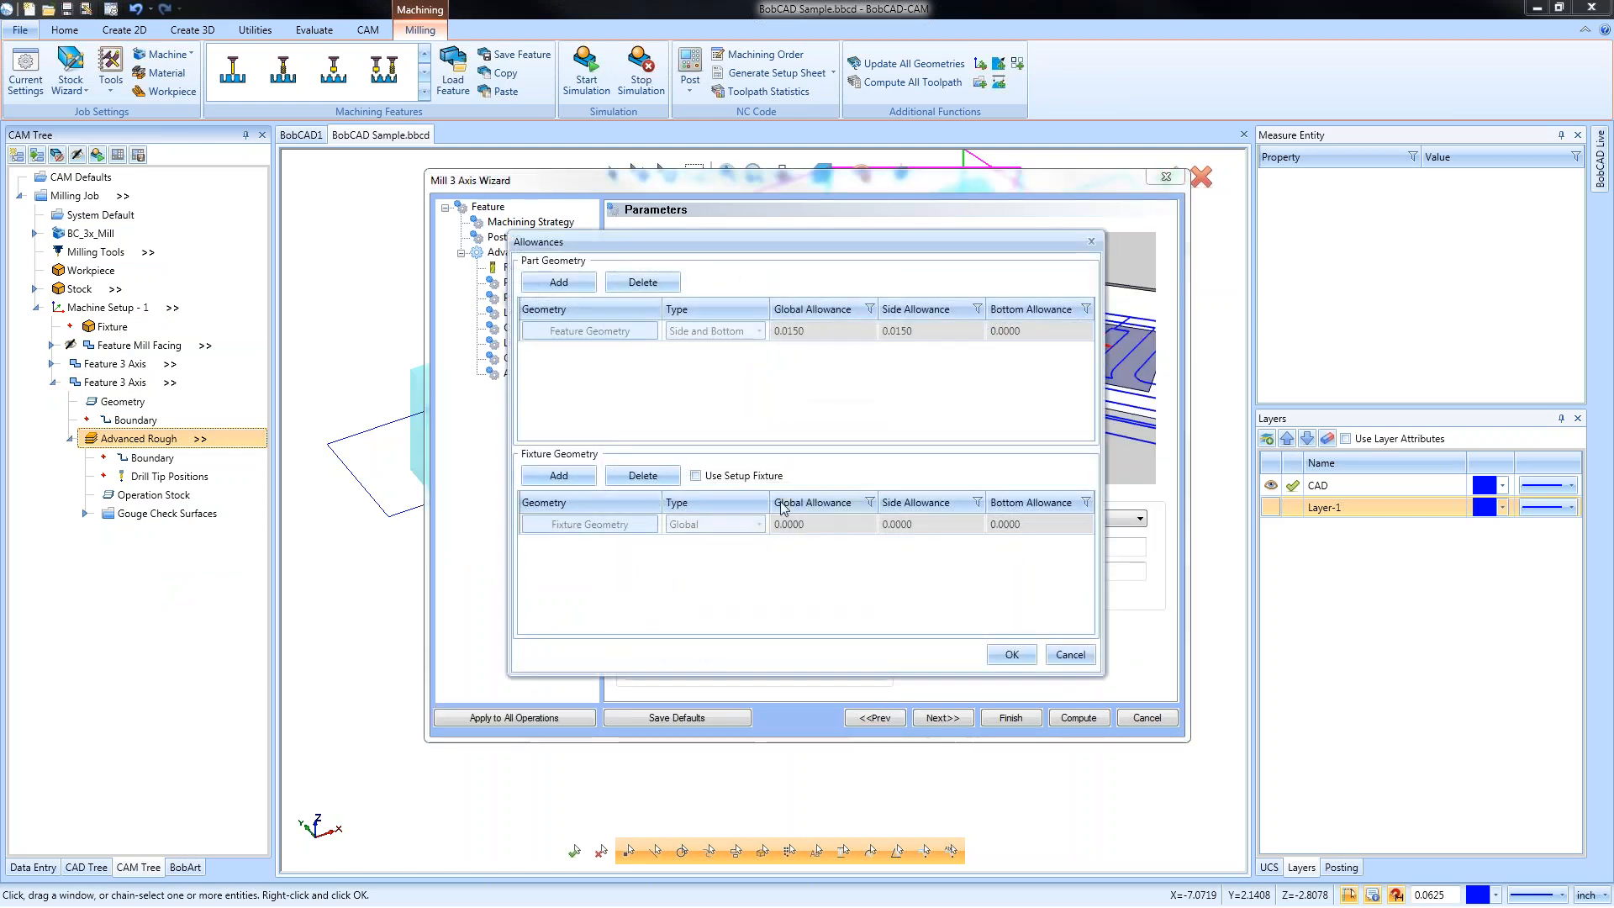
pyautogui.click(696, 476)
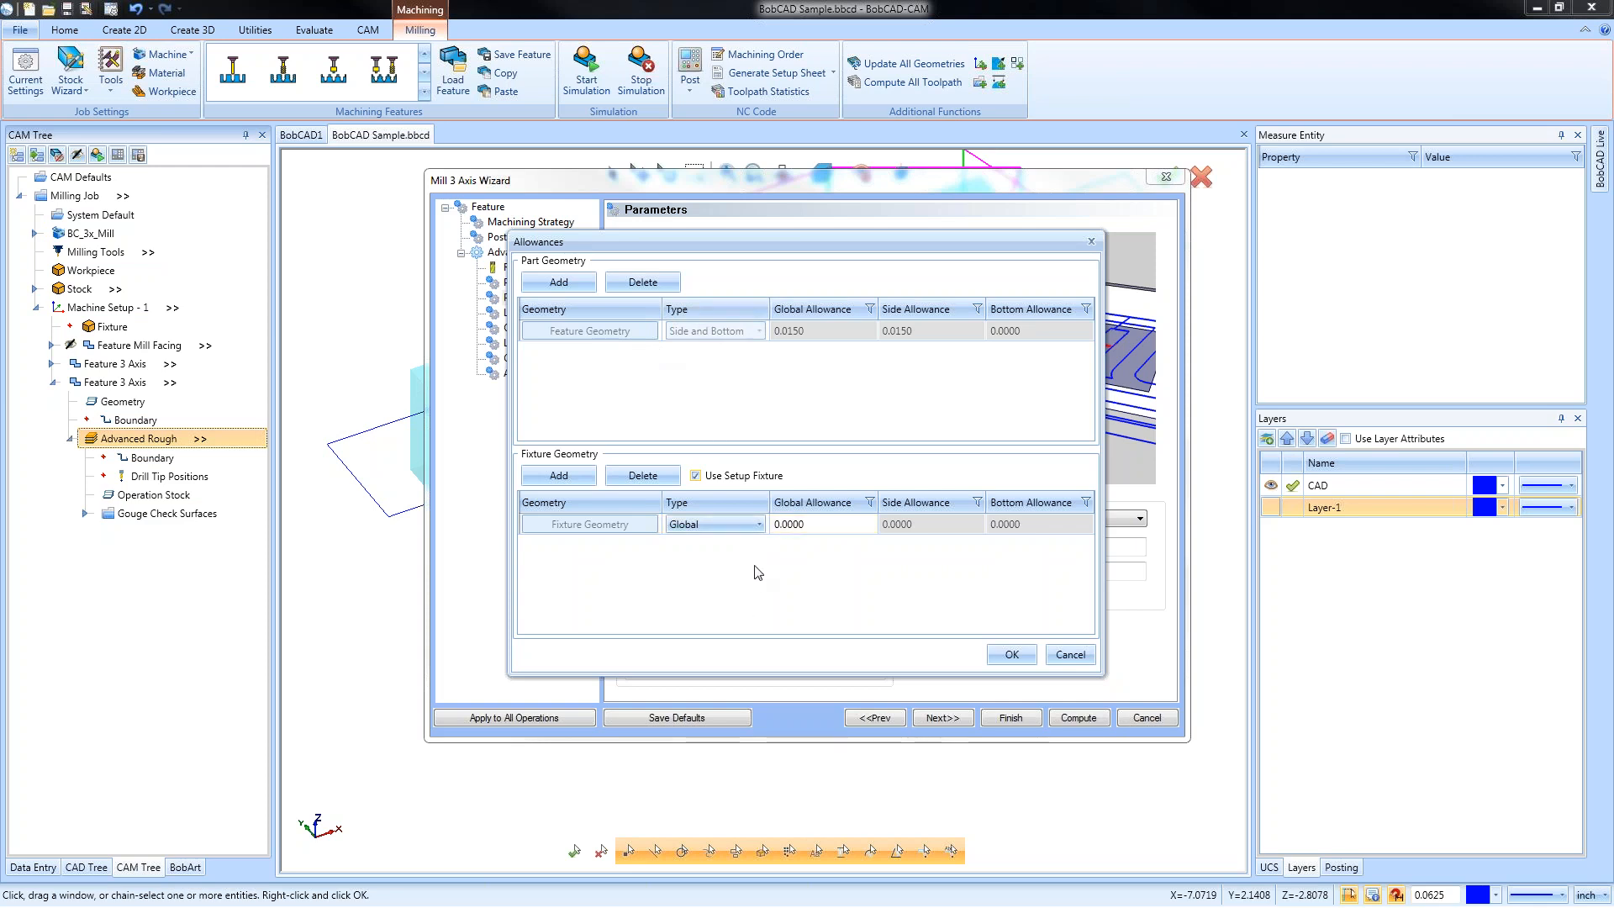
pyautogui.click(1070, 655)
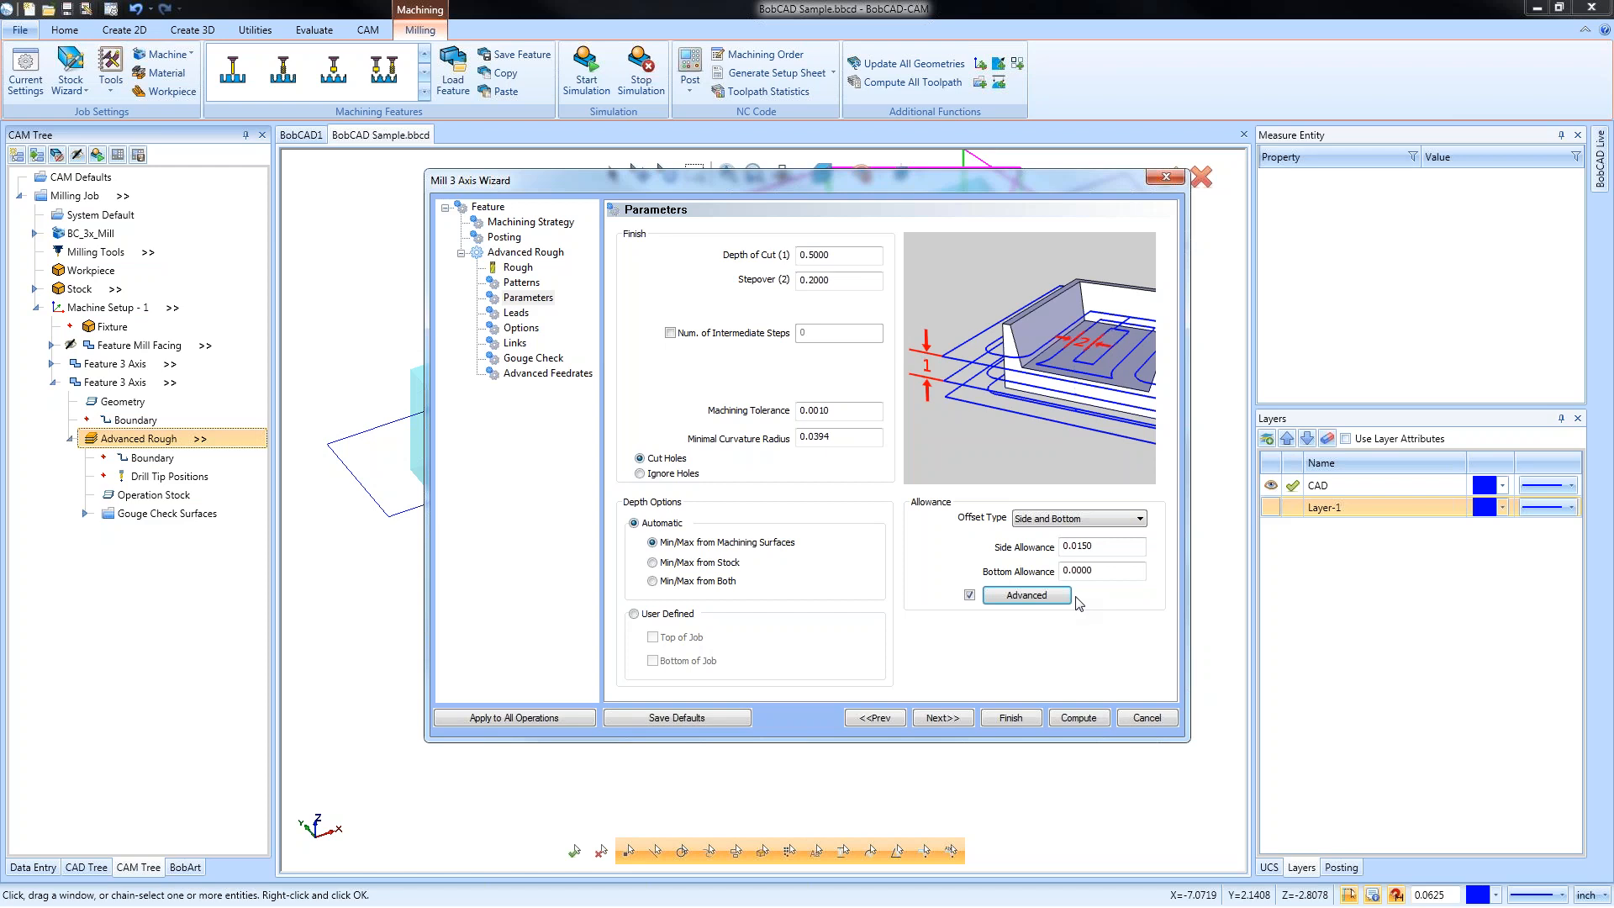
pyautogui.click(1149, 717)
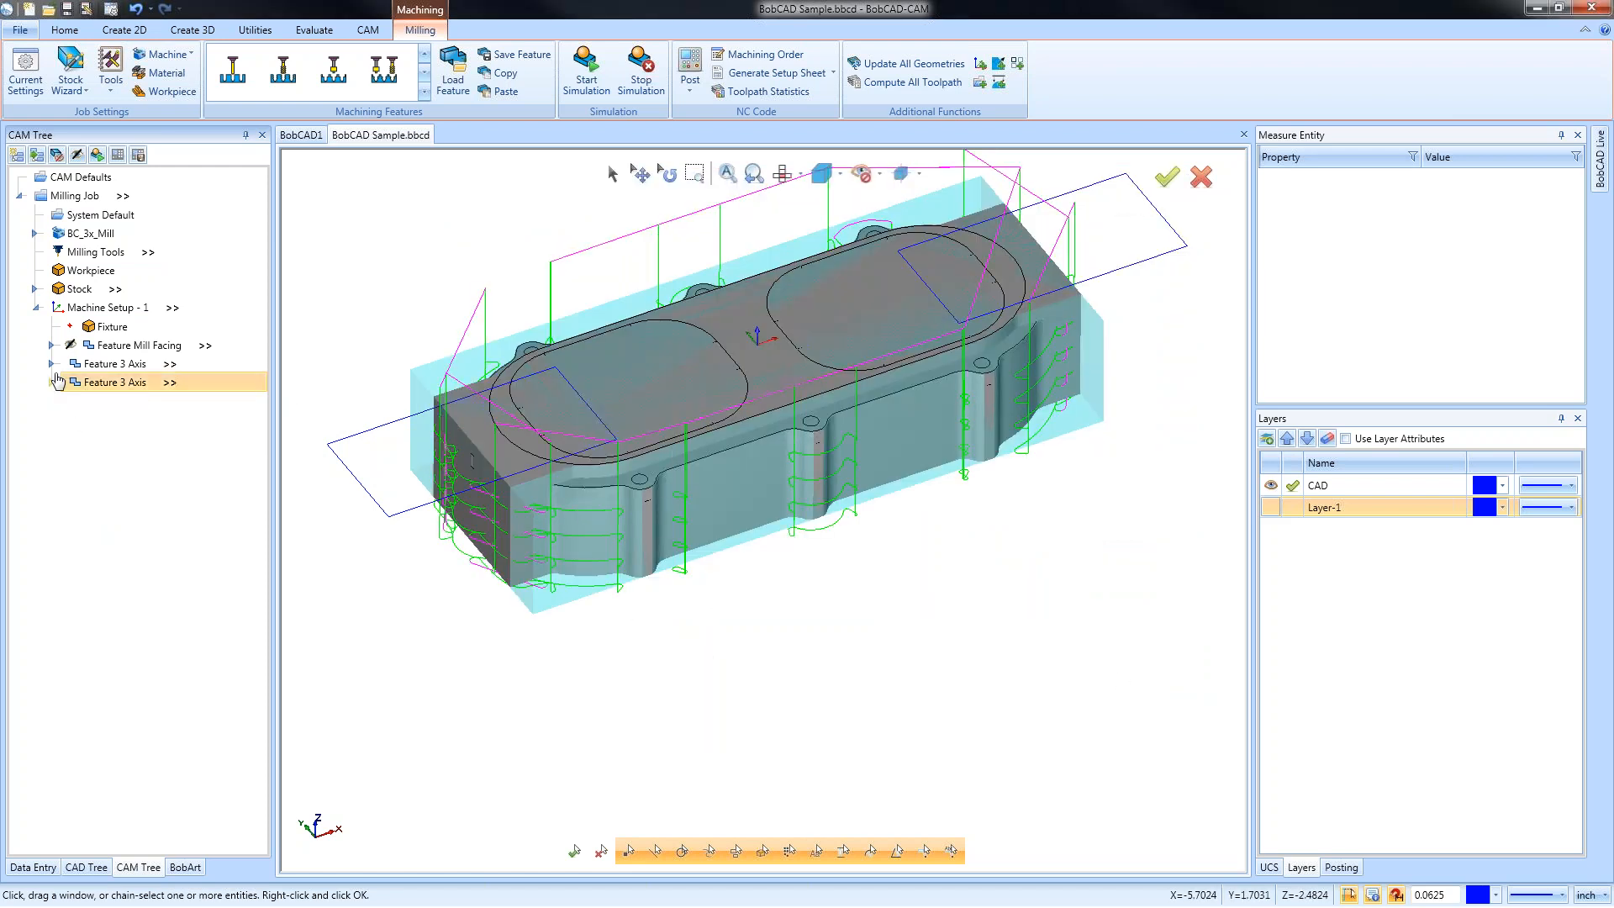
# Make Layer-1 visible and undo a trial deletion of the part model
pyautogui.click(613, 174)
pyautogui.click(478, 425)
pyautogui.press('Delete')
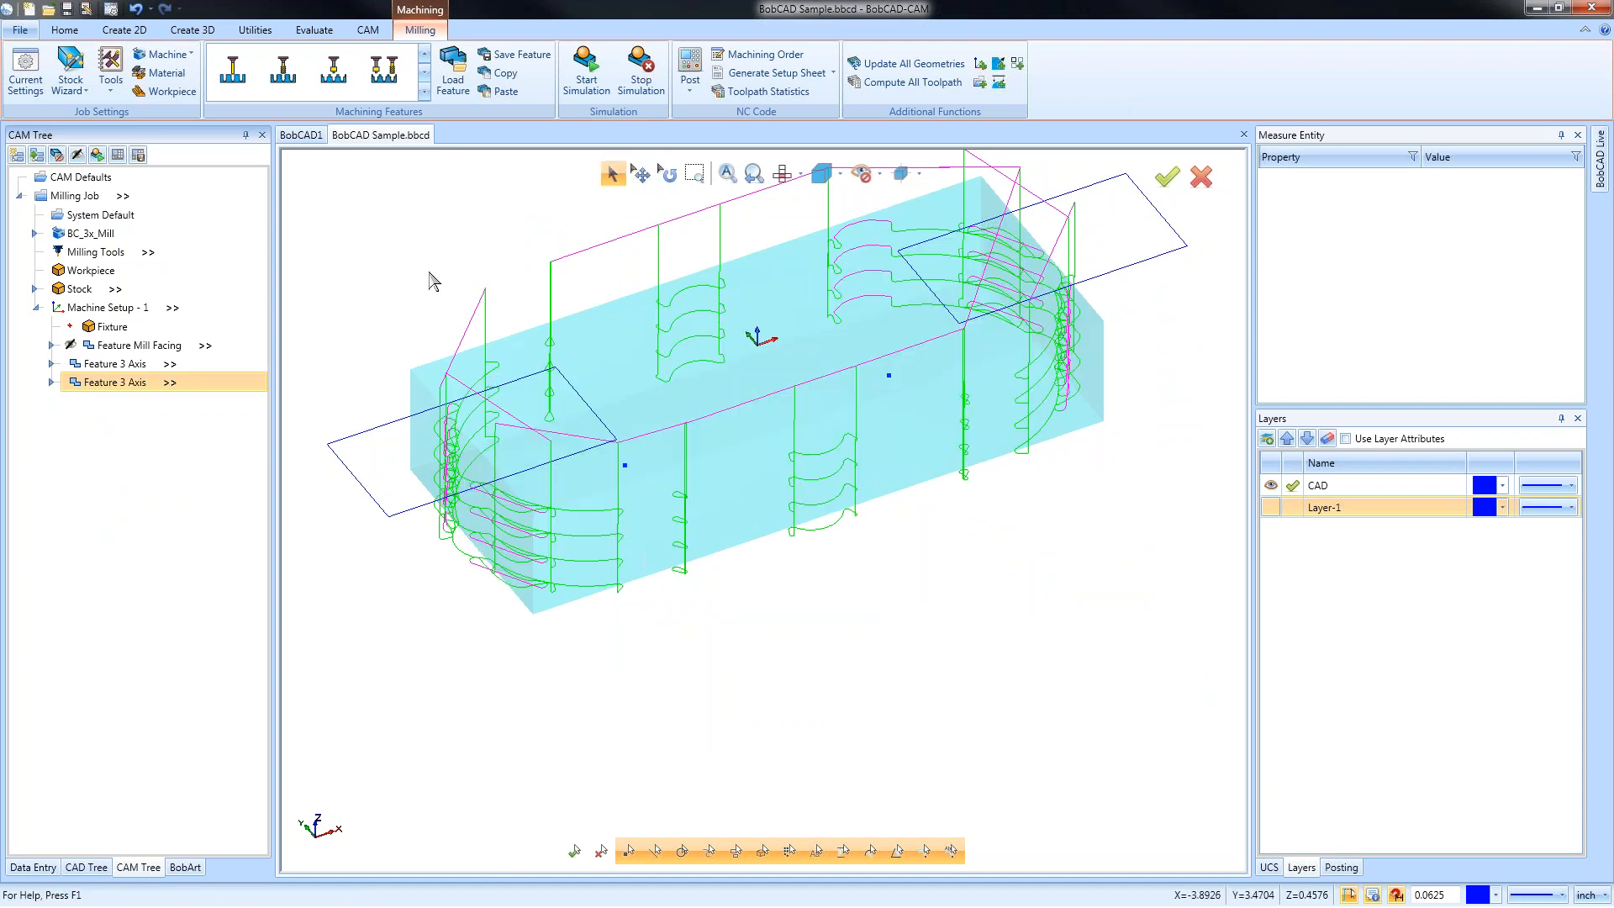
pyautogui.click(1266, 510)
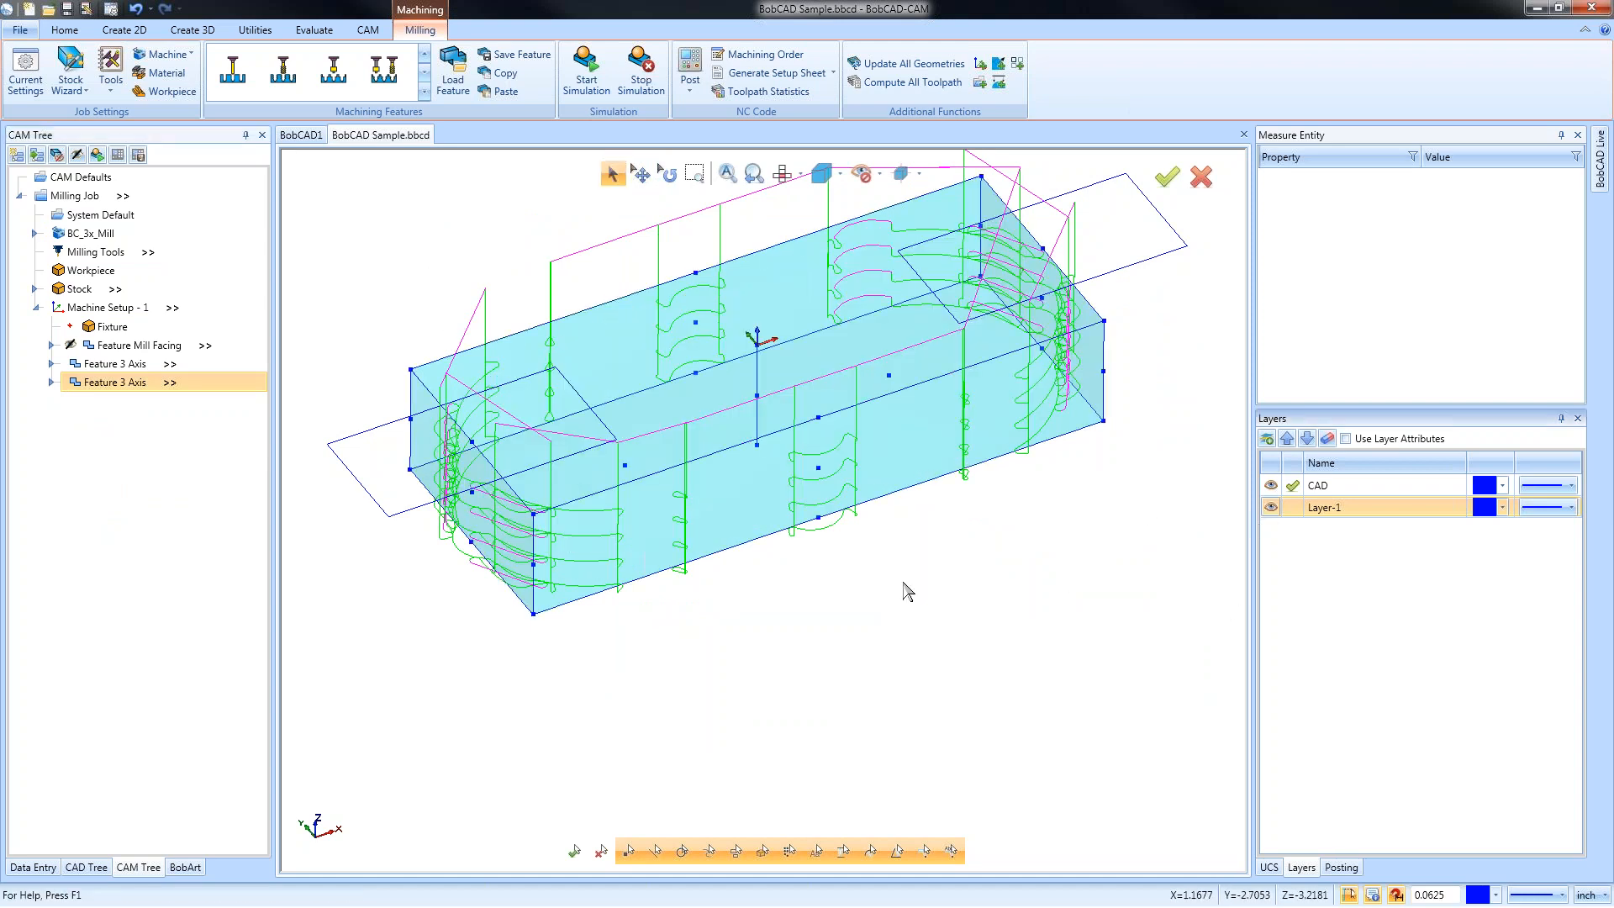
pyautogui.hotkey('ctrl', 'z')
pyautogui.moveTo(898, 551); pyautogui.dragTo(898, 586, button='middle')
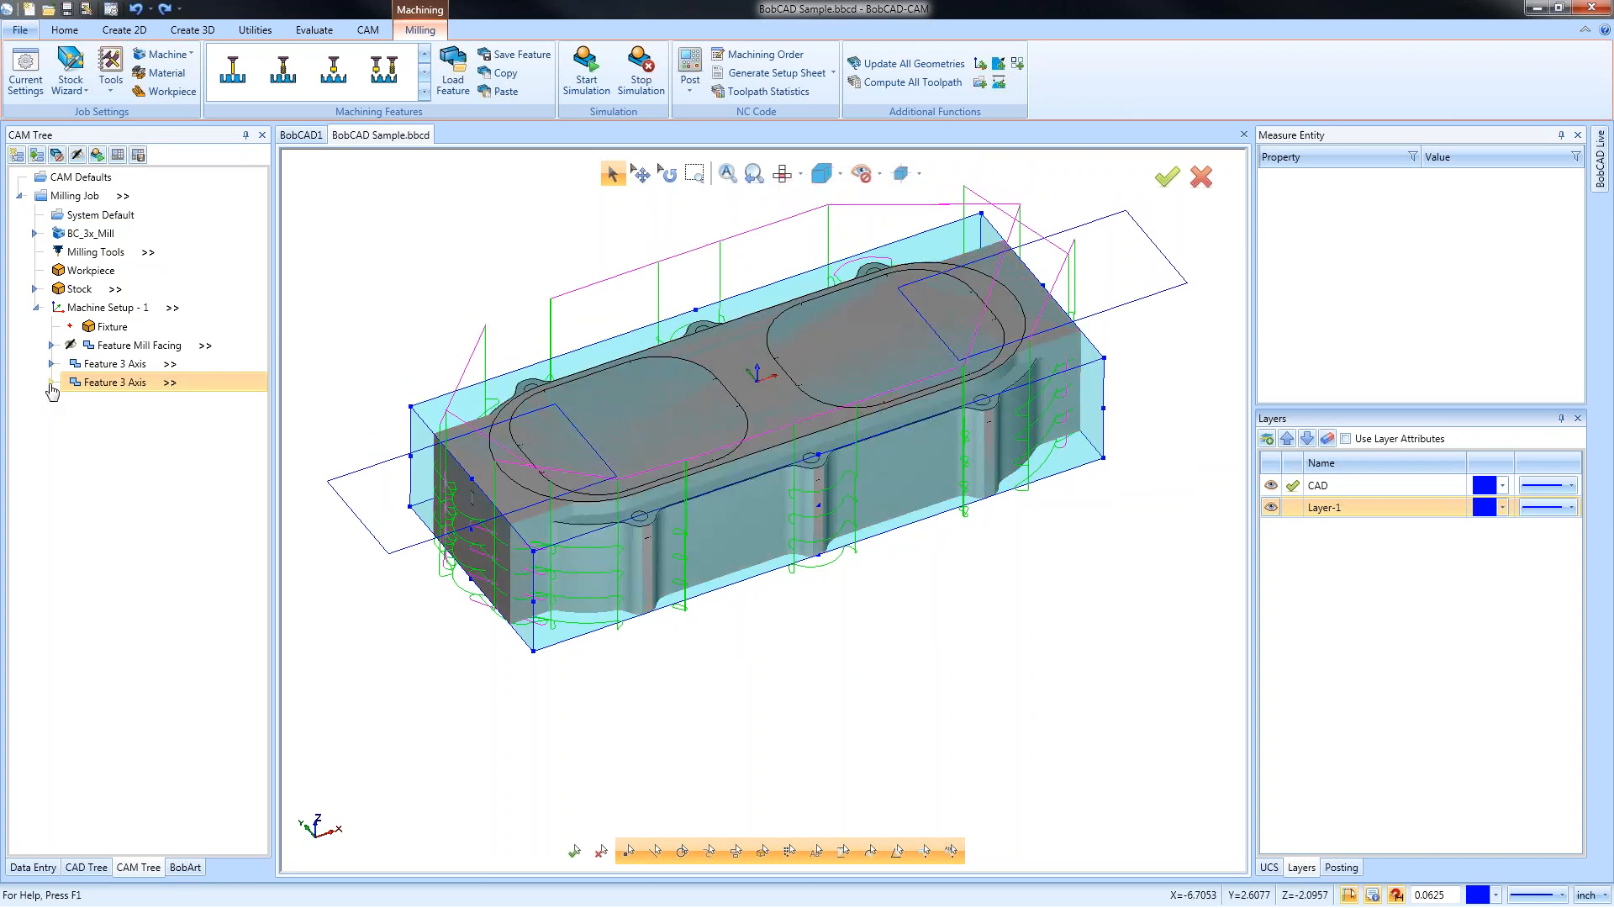
# Clear the operation stock from the copied Advanced Rough operation and recompute its toolpath
pyautogui.click(52, 382)
pyautogui.rightClick(145, 500)
pyautogui.click(190, 539)
pyautogui.rightClick(139, 438)
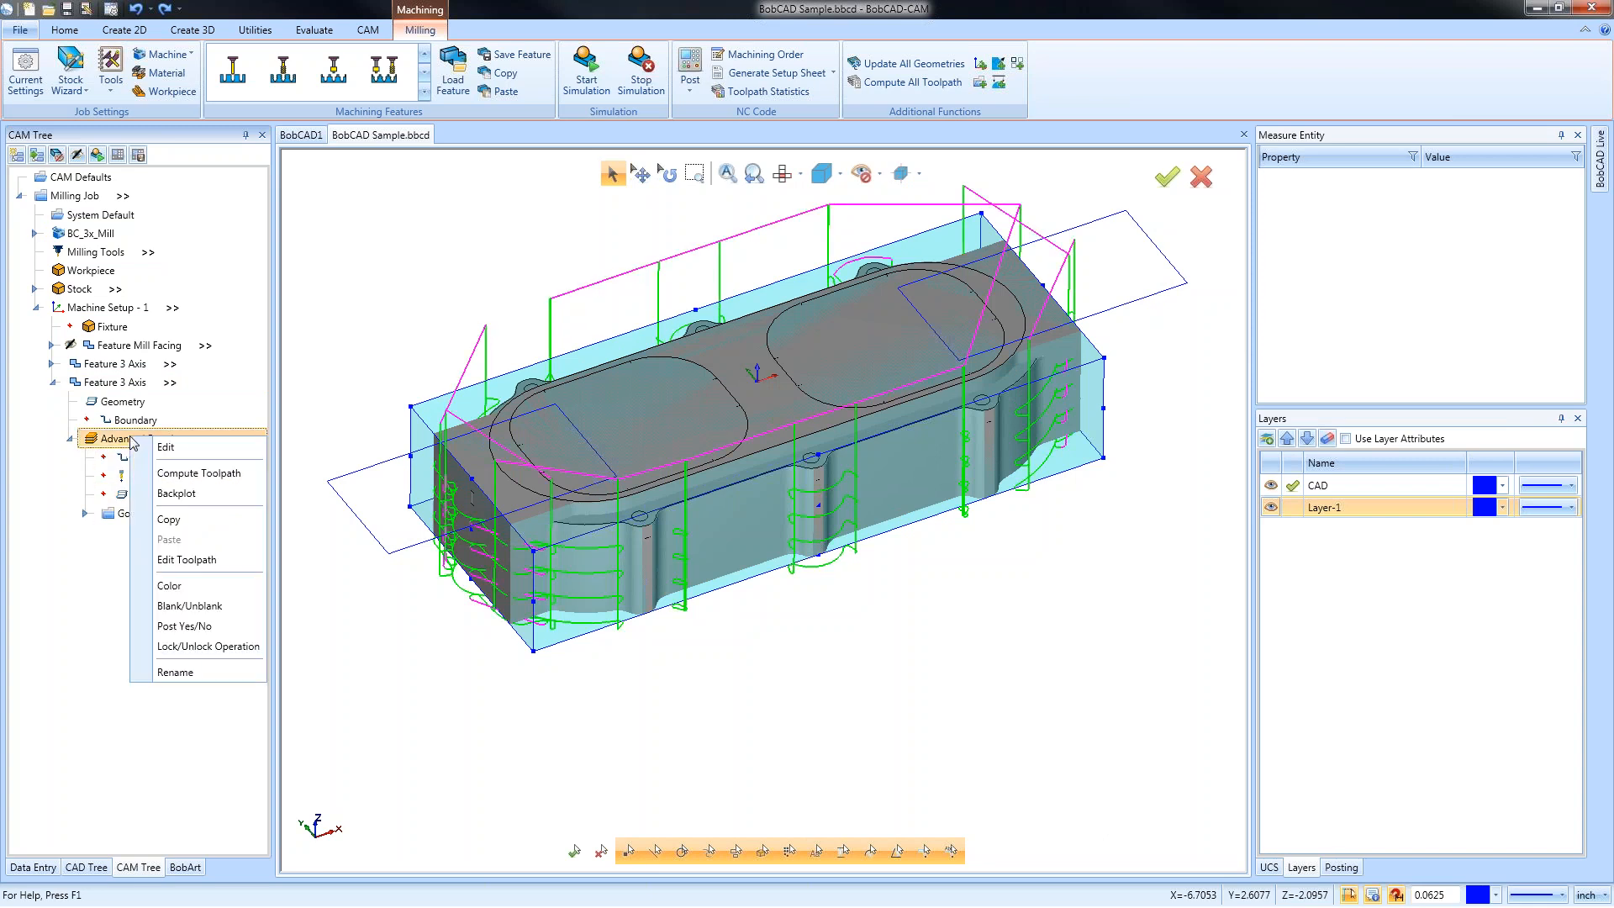
pyautogui.click(212, 472)
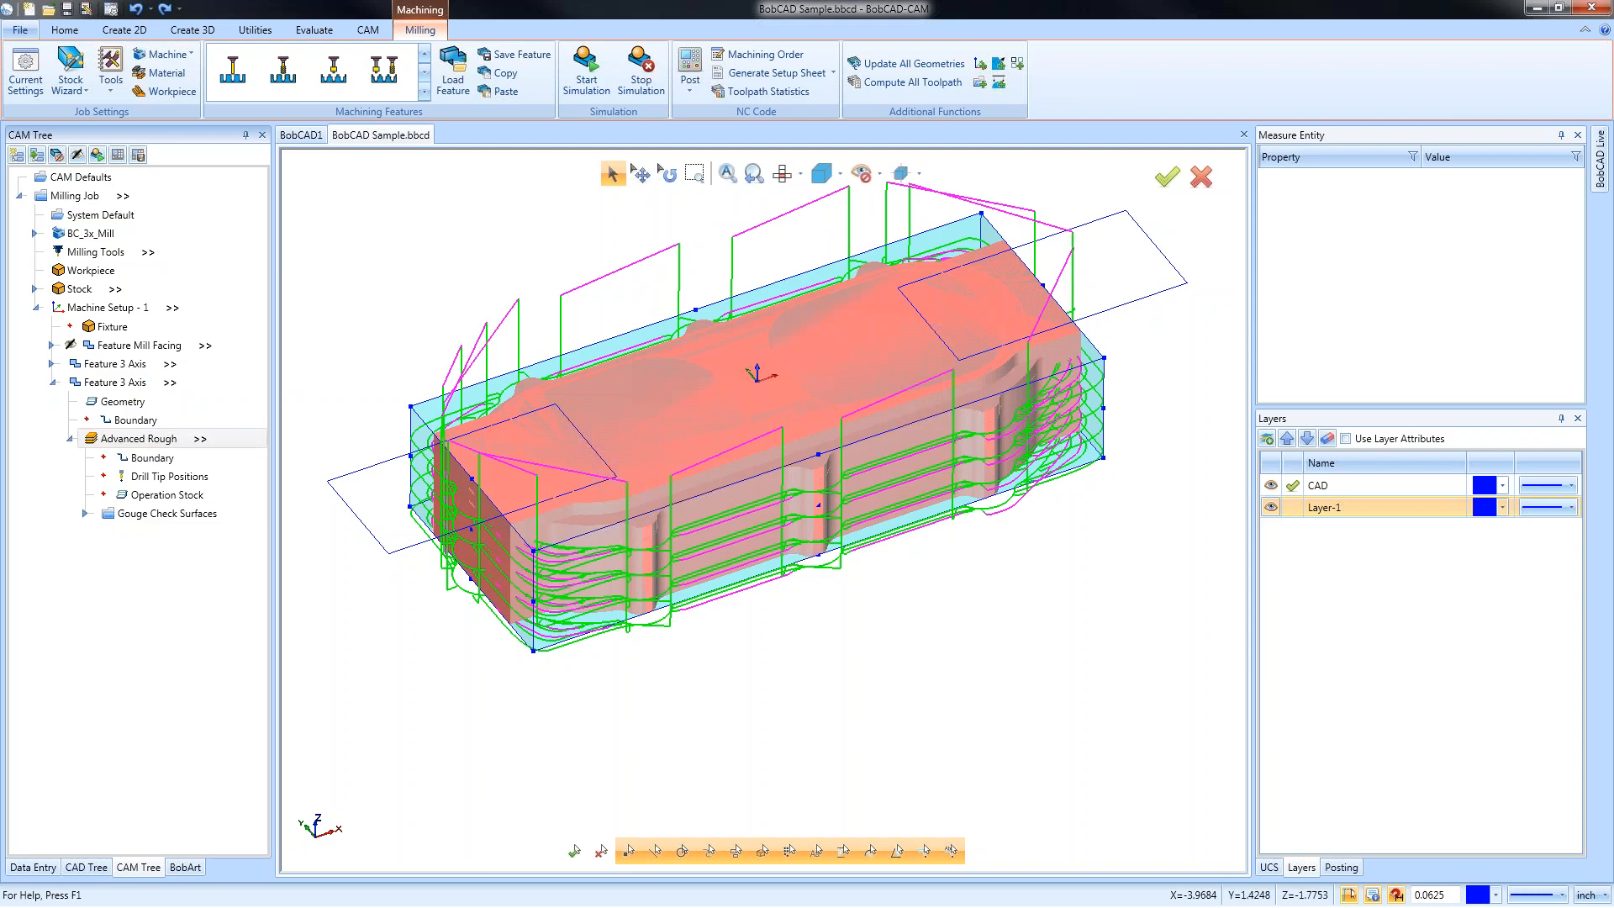
pyautogui.moveTo(889, 503)
pyautogui.mouseDown(button='middle')
pyautogui.moveTo(900, 554)
pyautogui.moveTo(883, 492)
pyautogui.mouseUp(button='middle')
pyautogui.rightClick(322, 233)
pyautogui.click(370, 263)
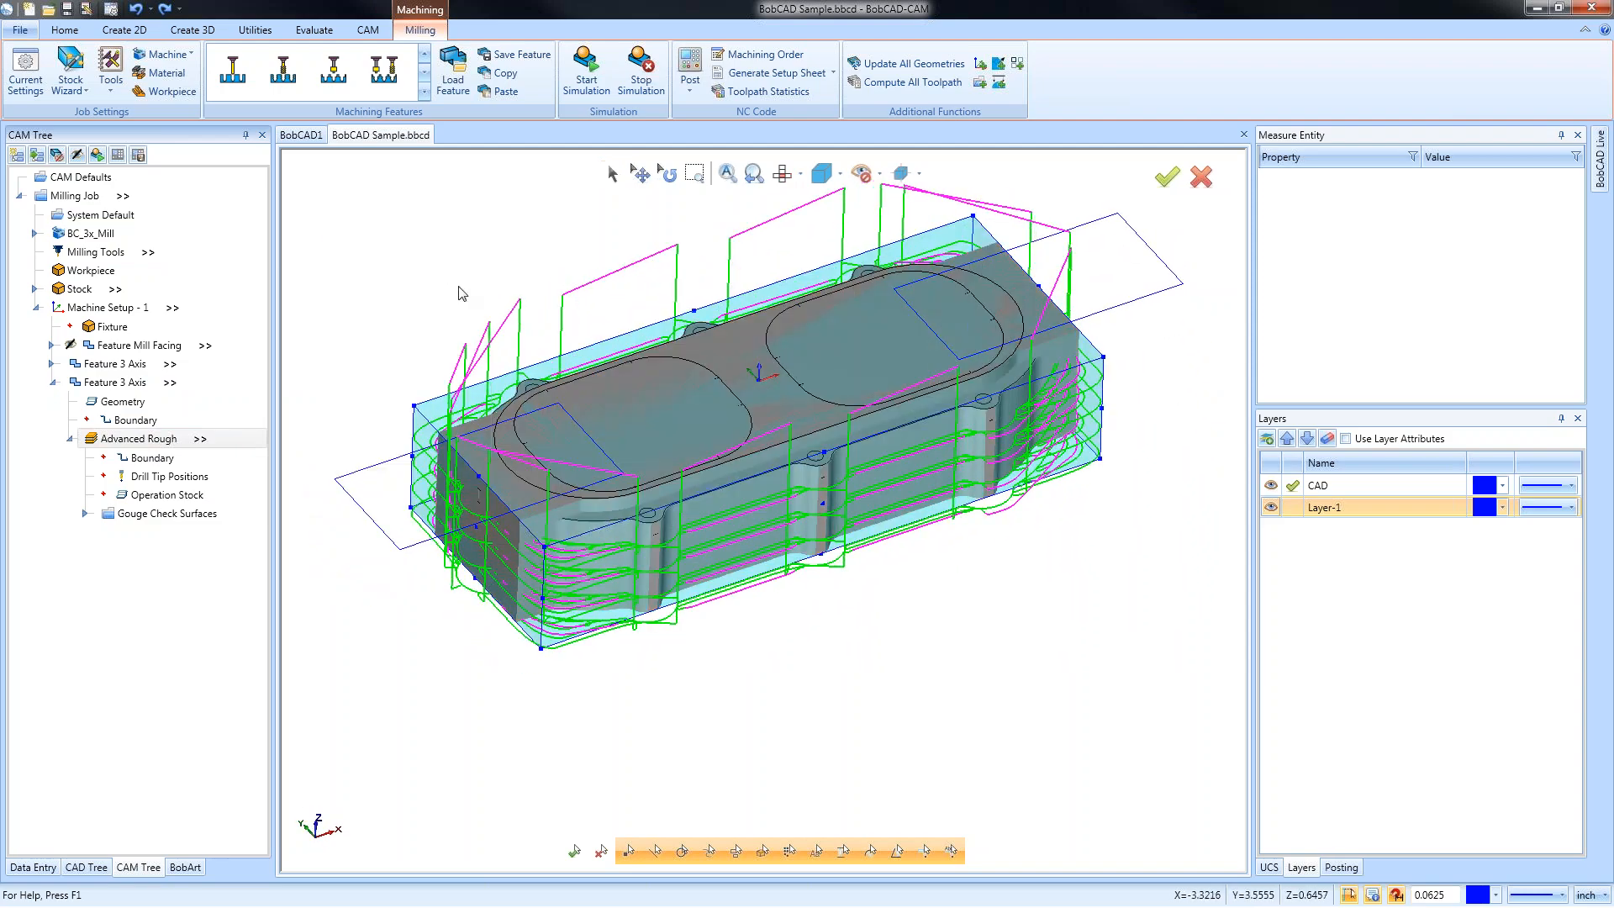
# Try removing the part model to leave only the stock and toolpath, and undo the removal
pyautogui.click(612, 173)
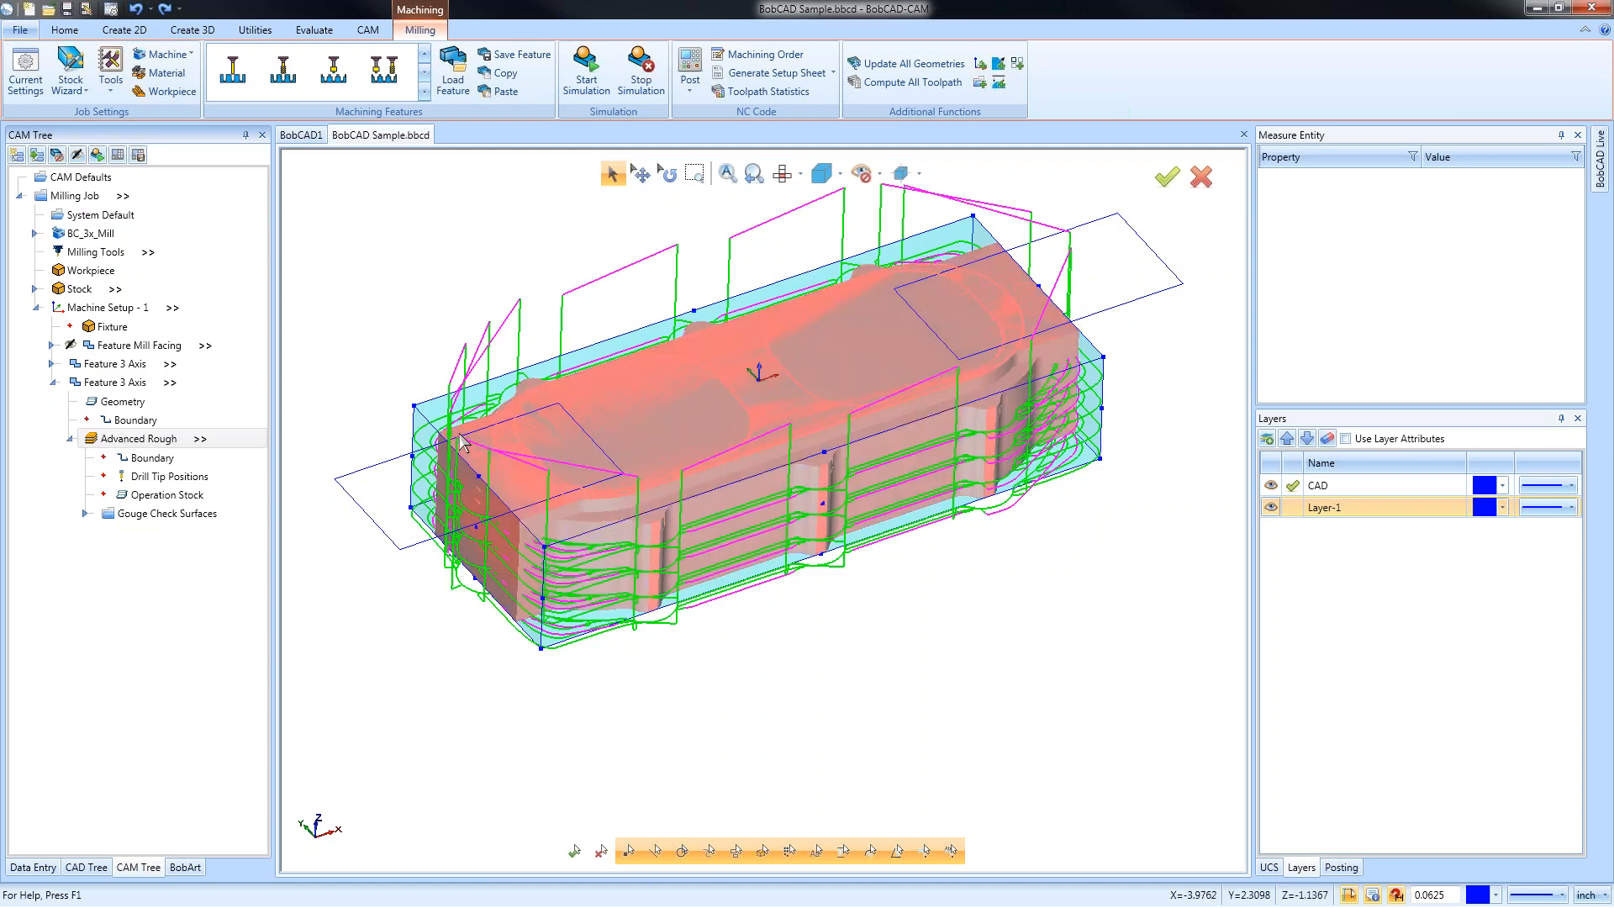
pyautogui.hotkey('ctrl', 'b')
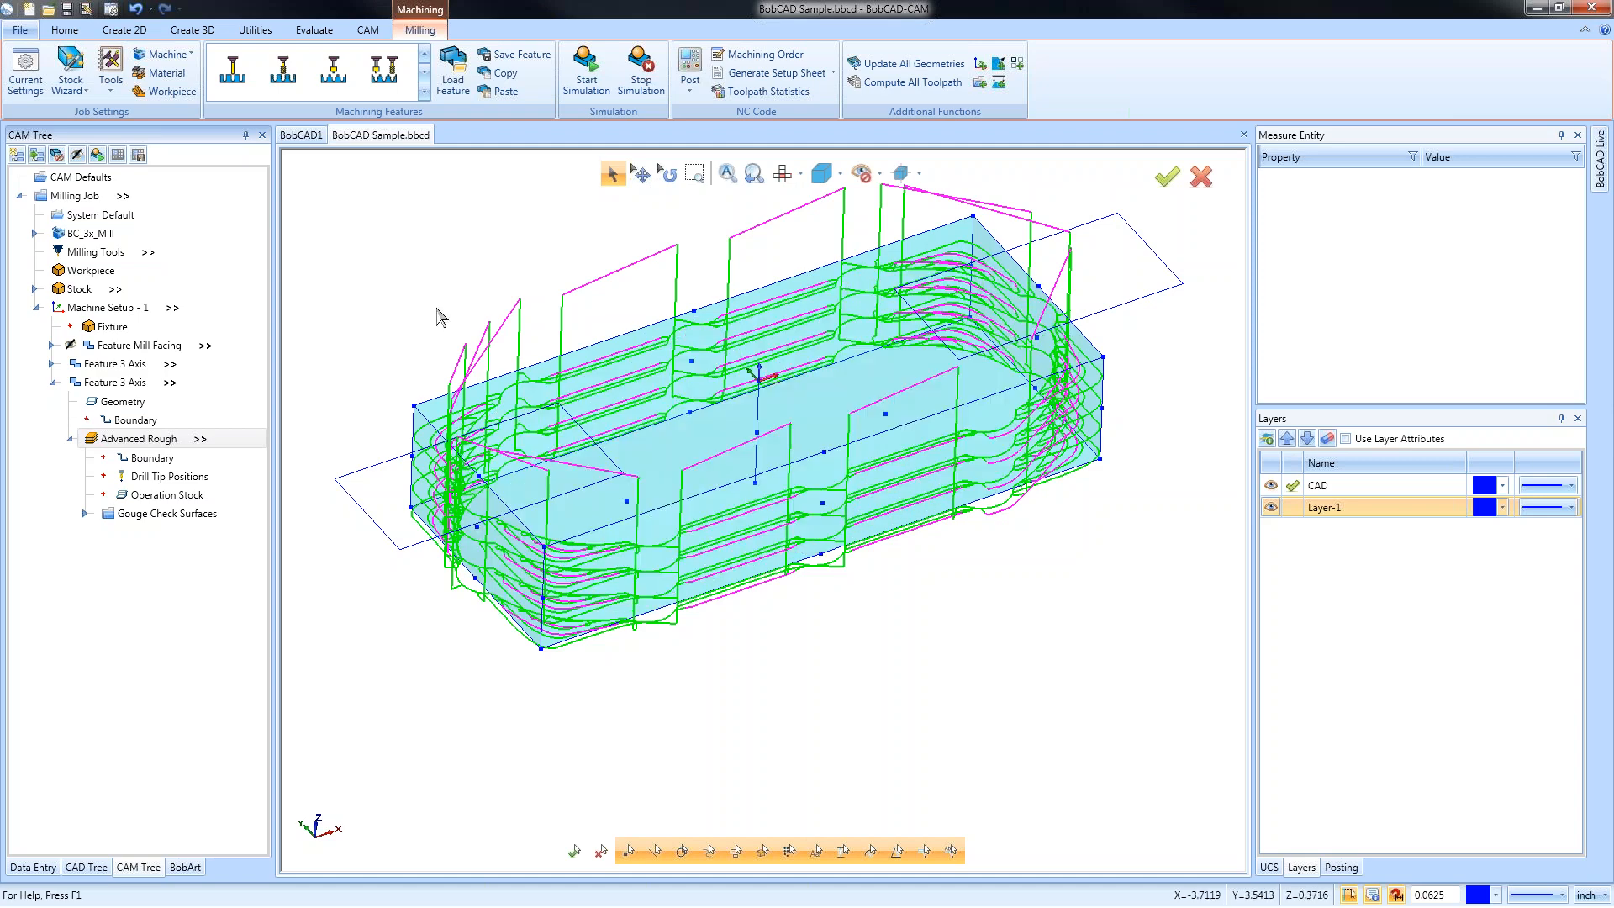
pyautogui.hotkey('ctrl', 'z')
pyautogui.moveTo(808, 330); pyautogui.dragTo(815, 490, button='middle')
pyautogui.moveTo(787, 577); pyautogui.dragTo(798, 471, button='middle')
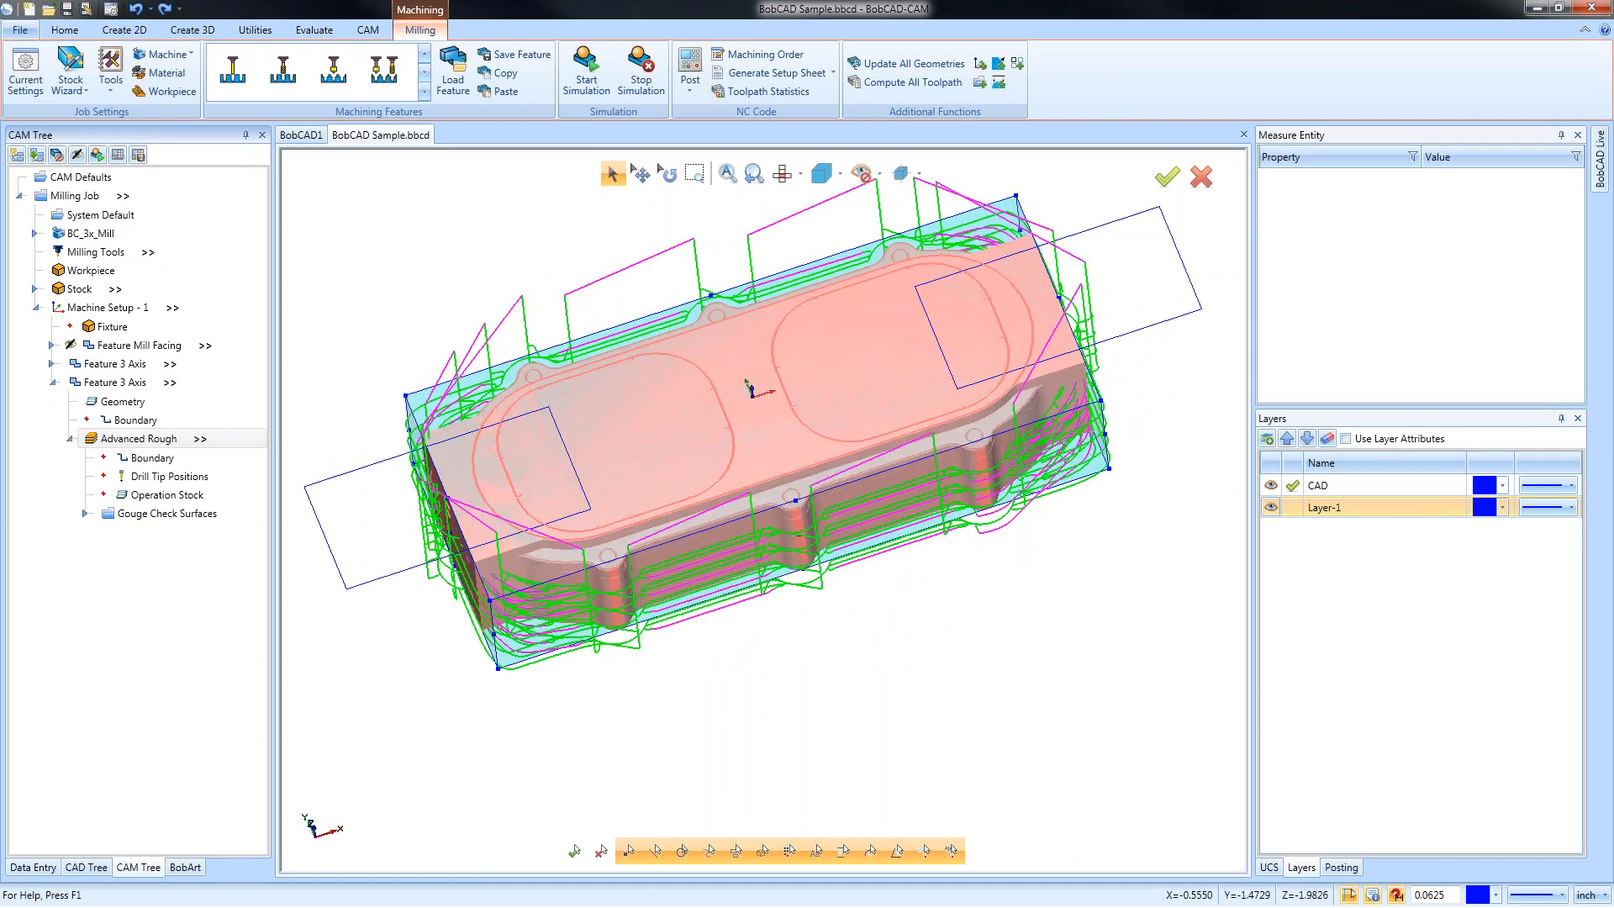
# Try to reopen the saved BobCAD Sample file from the recent documents
pyautogui.click(301, 134)
pyautogui.click(381, 134)
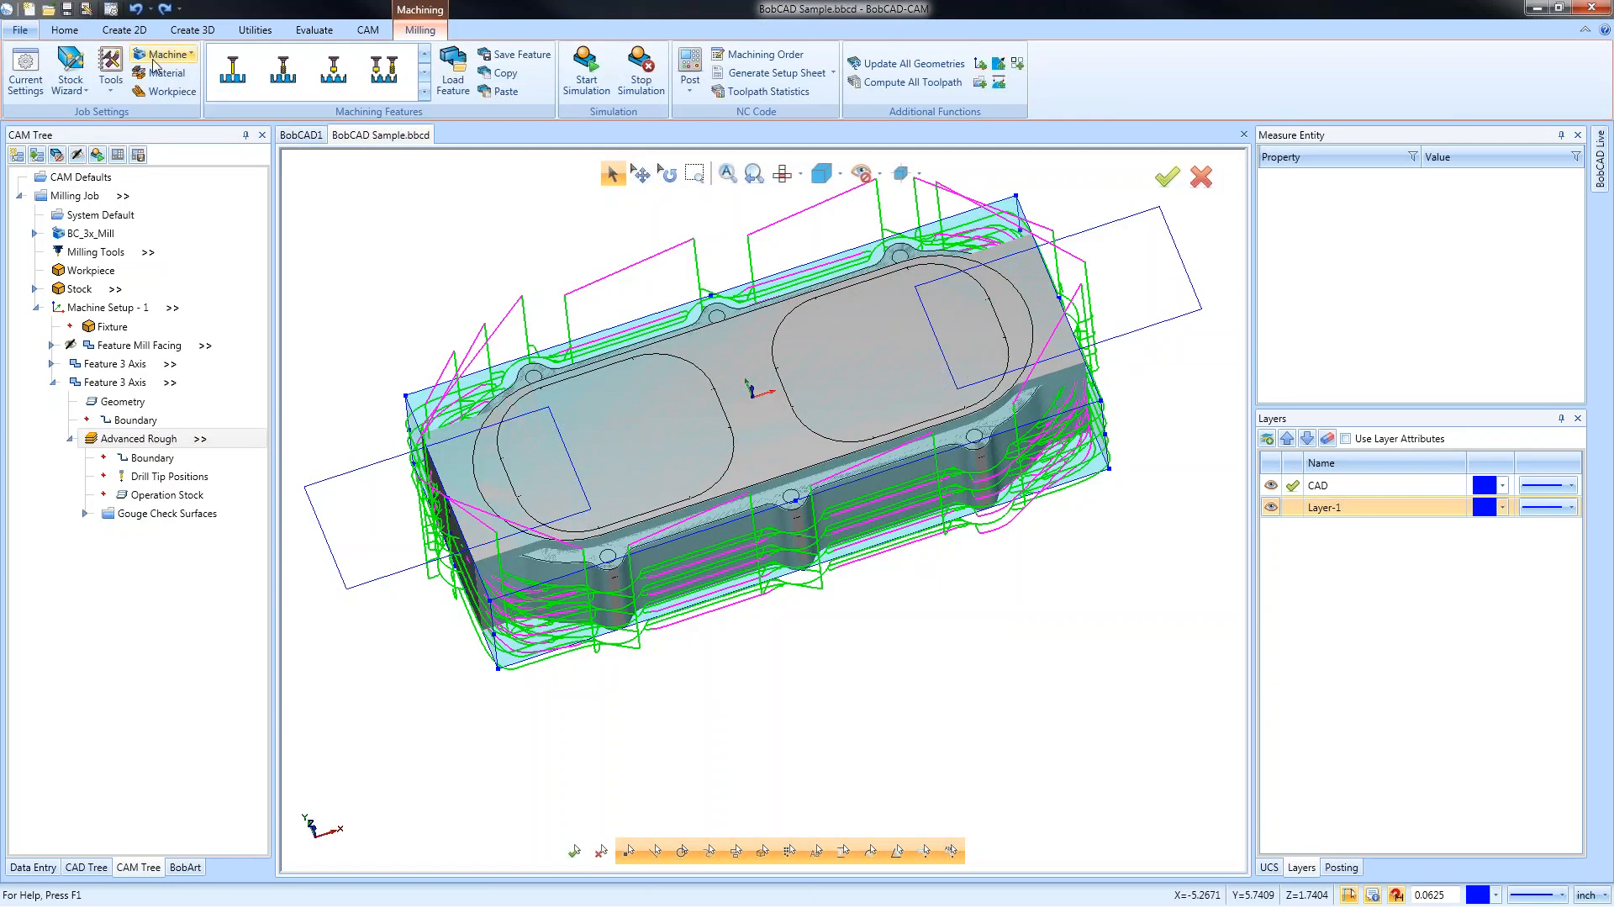
pyautogui.click(21, 30)
pyautogui.click(337, 92)
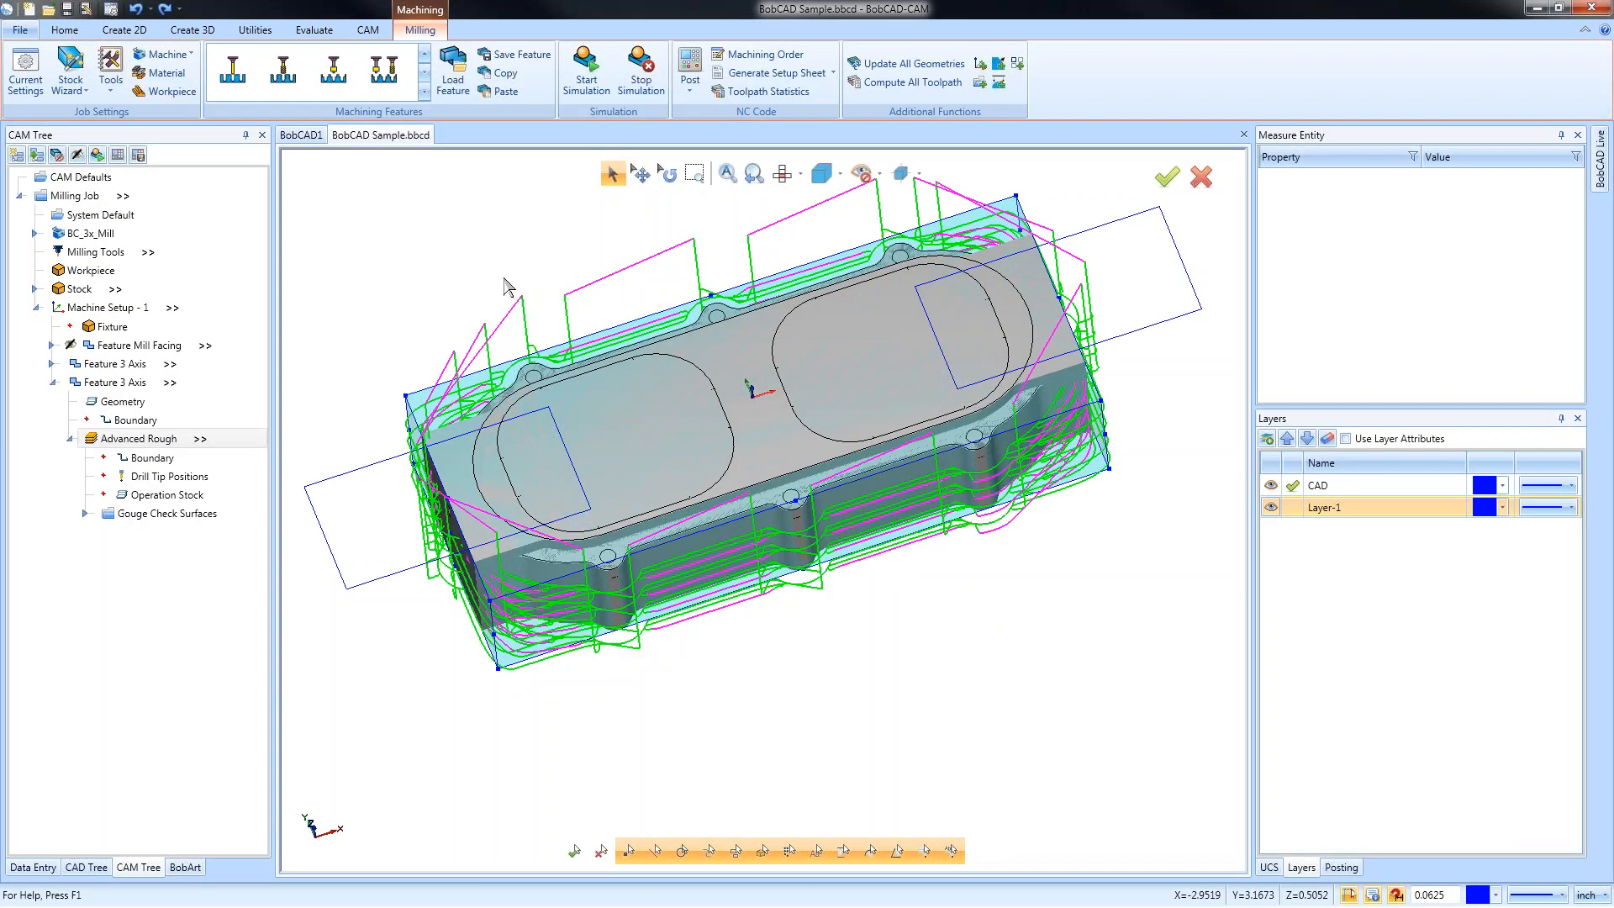
pyautogui.rightClick(425, 257)
pyautogui.click(503, 288)
# Save the current file as BobCAD Sample 2.bbcd in the Day 2 folder
pyautogui.click(86, 9)
pyautogui.click(747, 675)
pyautogui.write('2.bbcd')
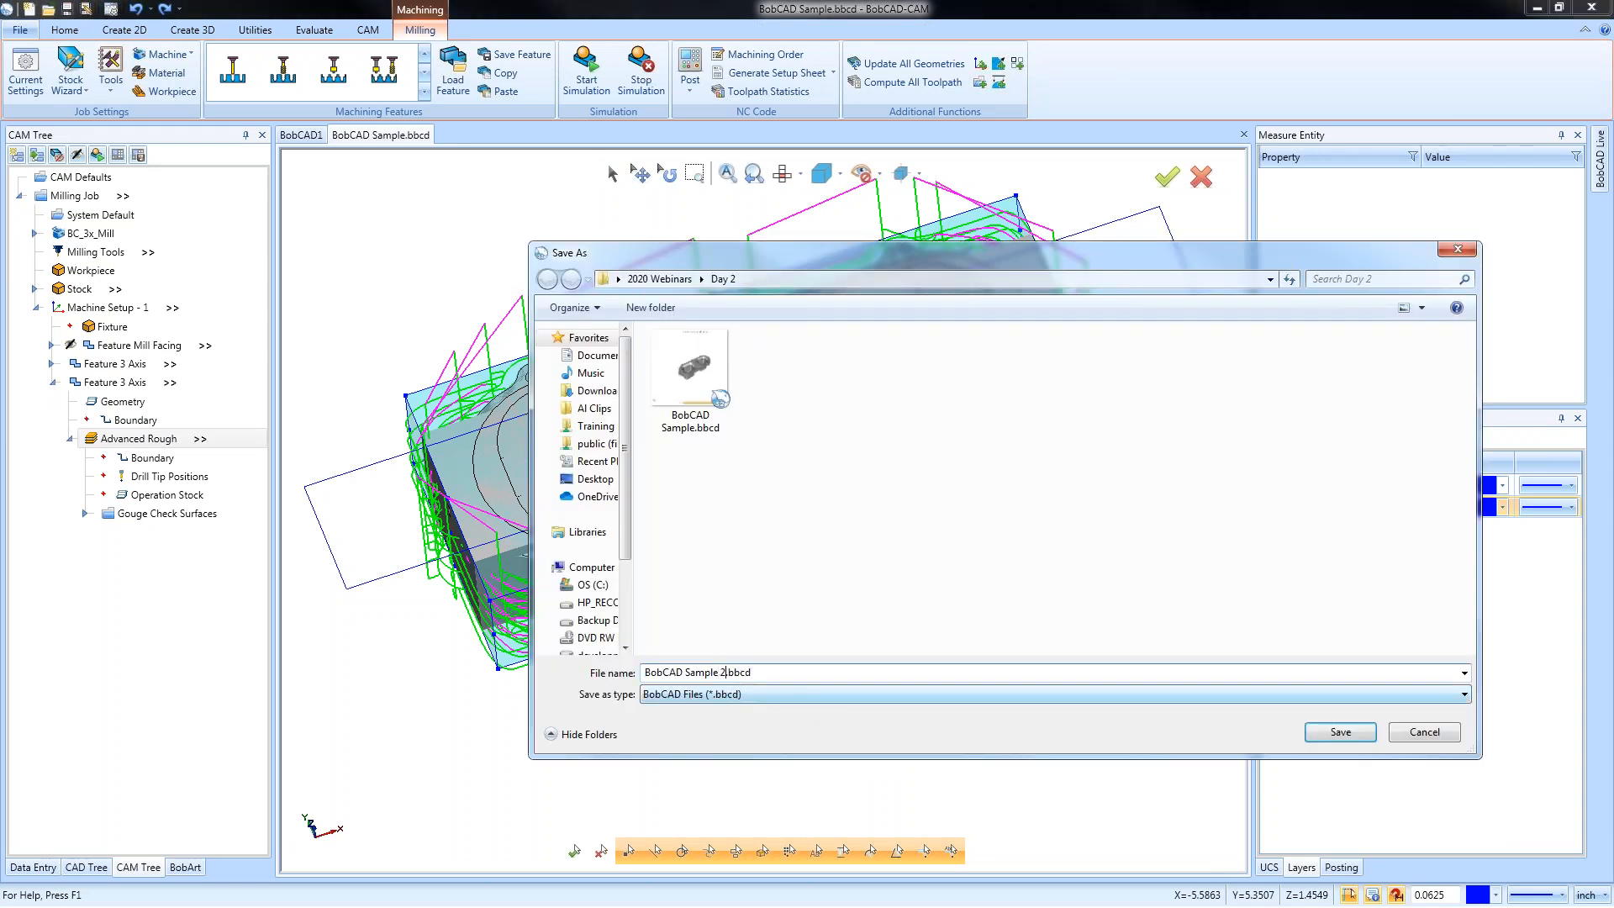
pyautogui.click(1339, 731)
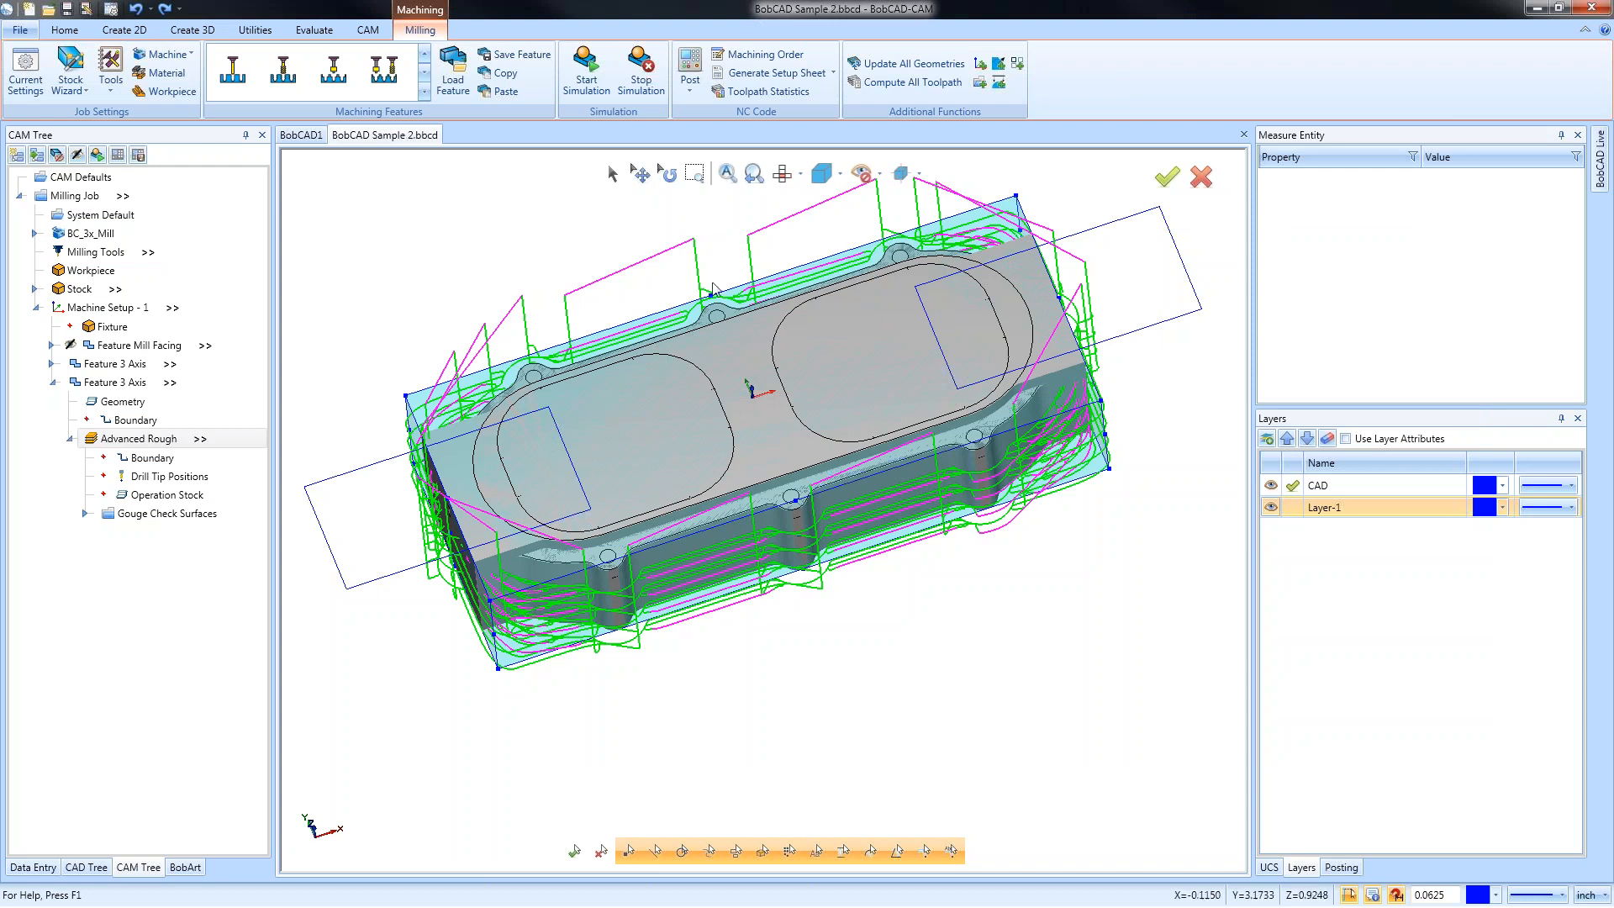
# Delete the part model from BobCAD Sample 2
pyautogui.click(613, 175)
pyautogui.click(631, 462)
pyautogui.press('Delete')
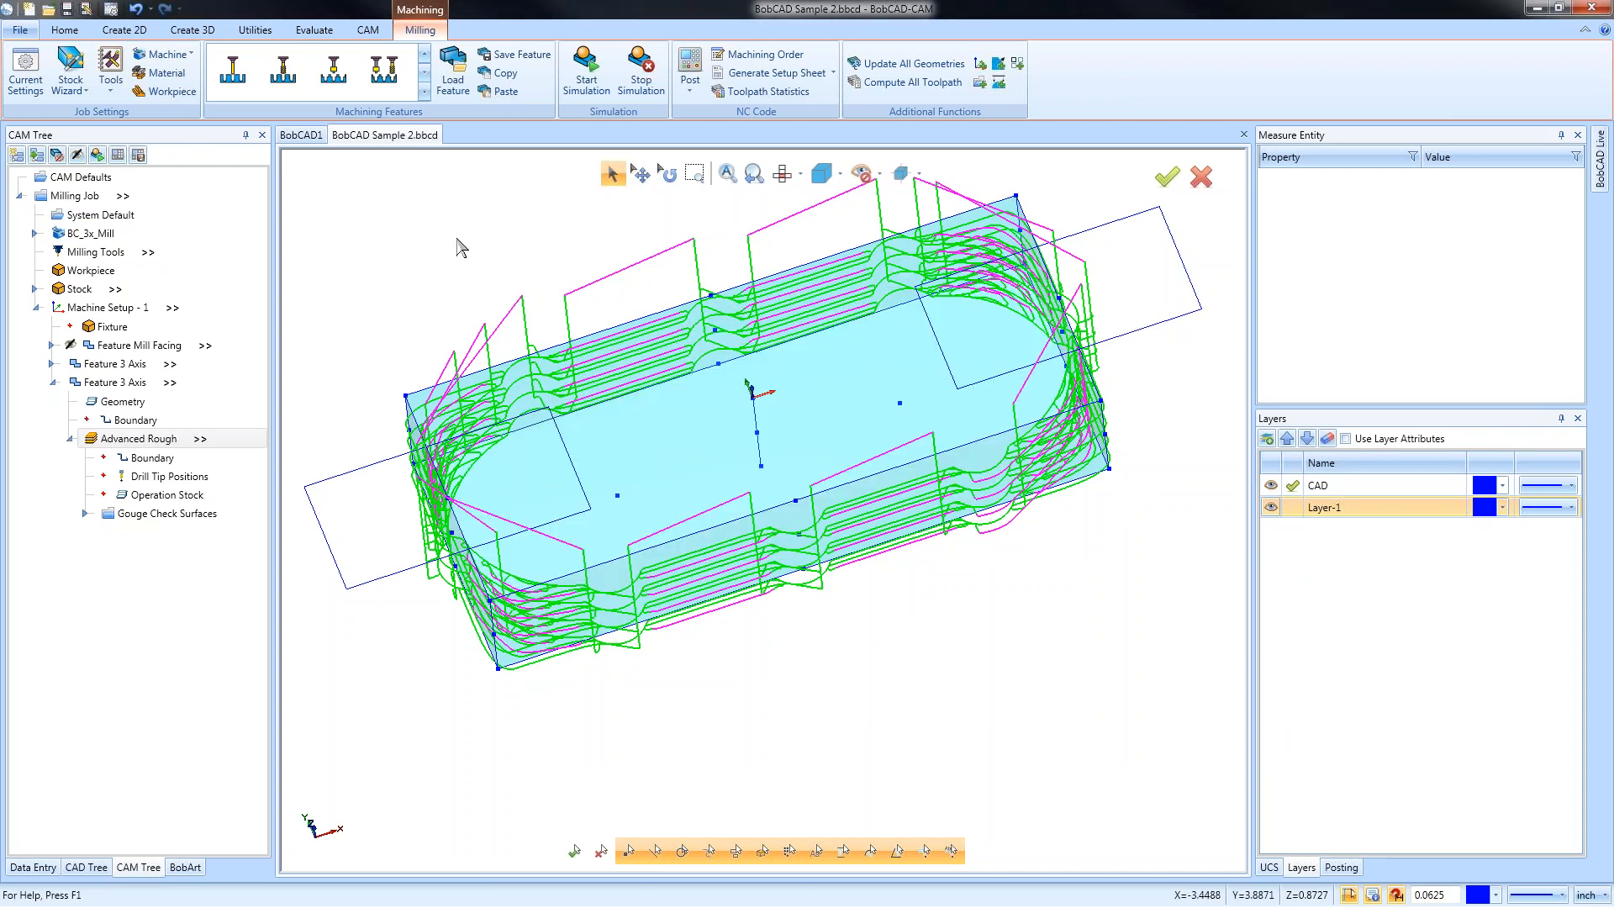
# Copy the part model from the original BobCAD Sample.bbcd file and return to BobCAD Sample 2.bbcd
pyautogui.click(20, 30)
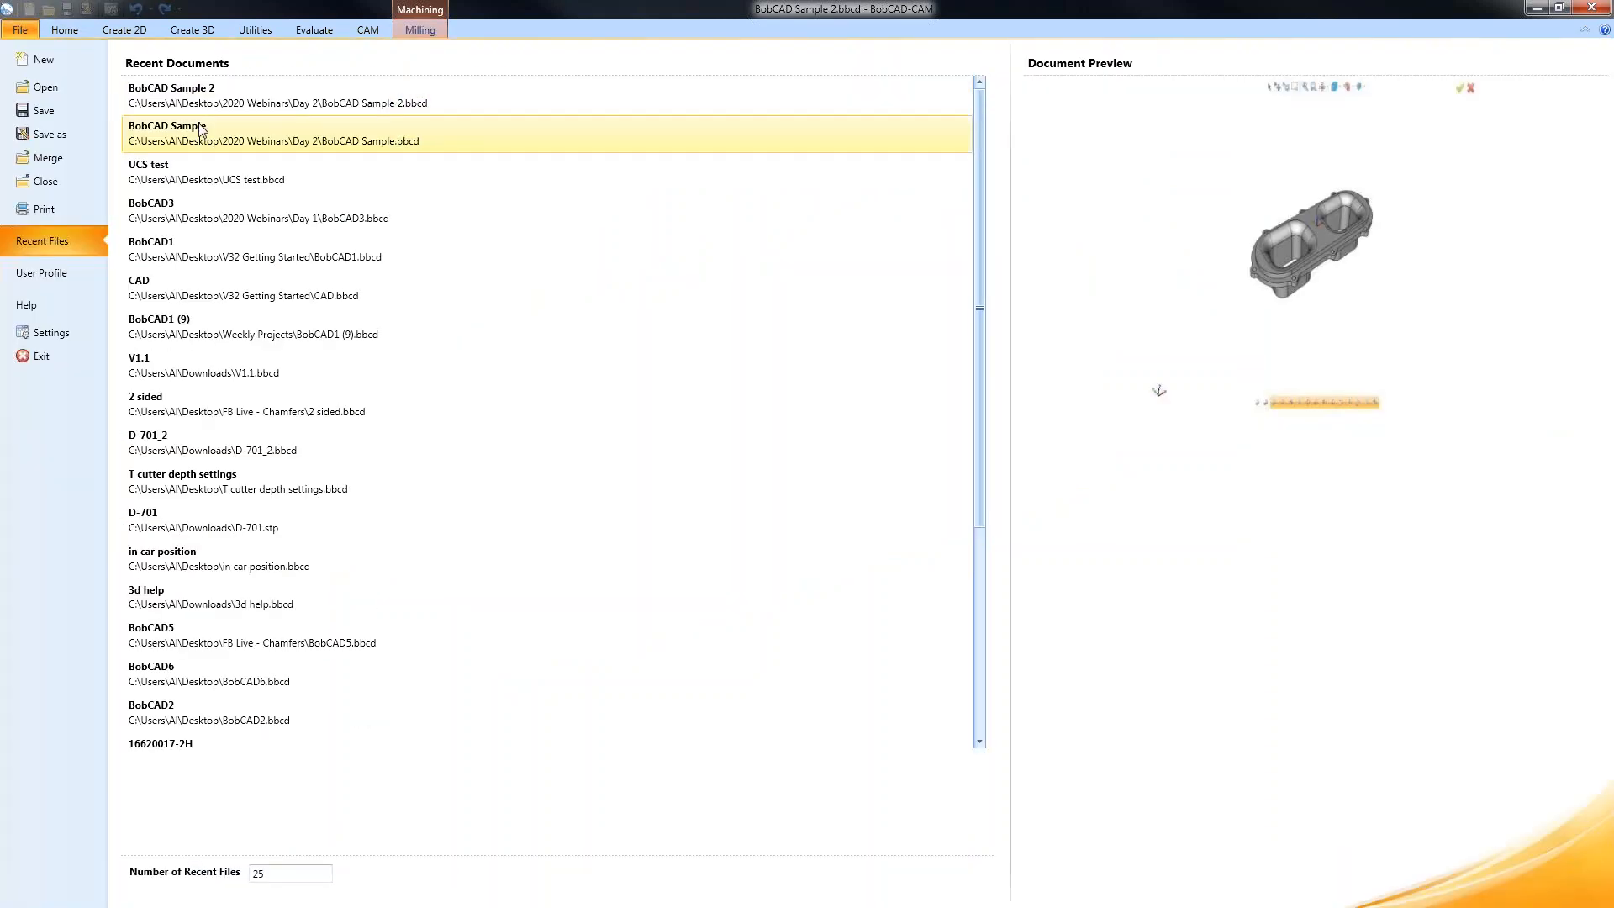
pyautogui.click(202, 132)
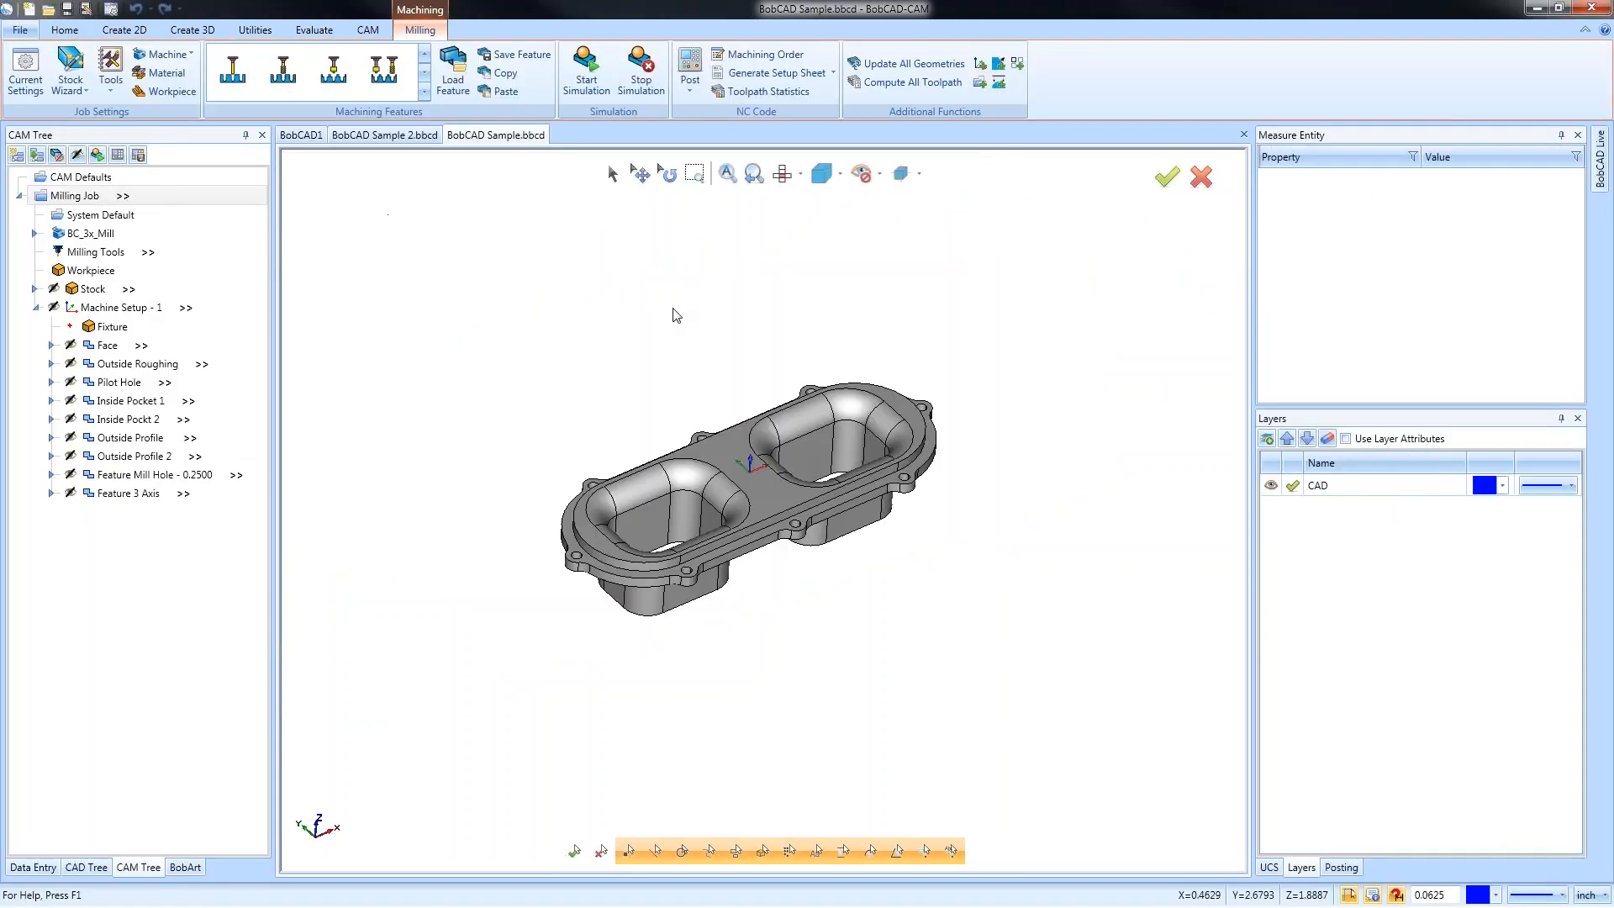
pyautogui.click(711, 439)
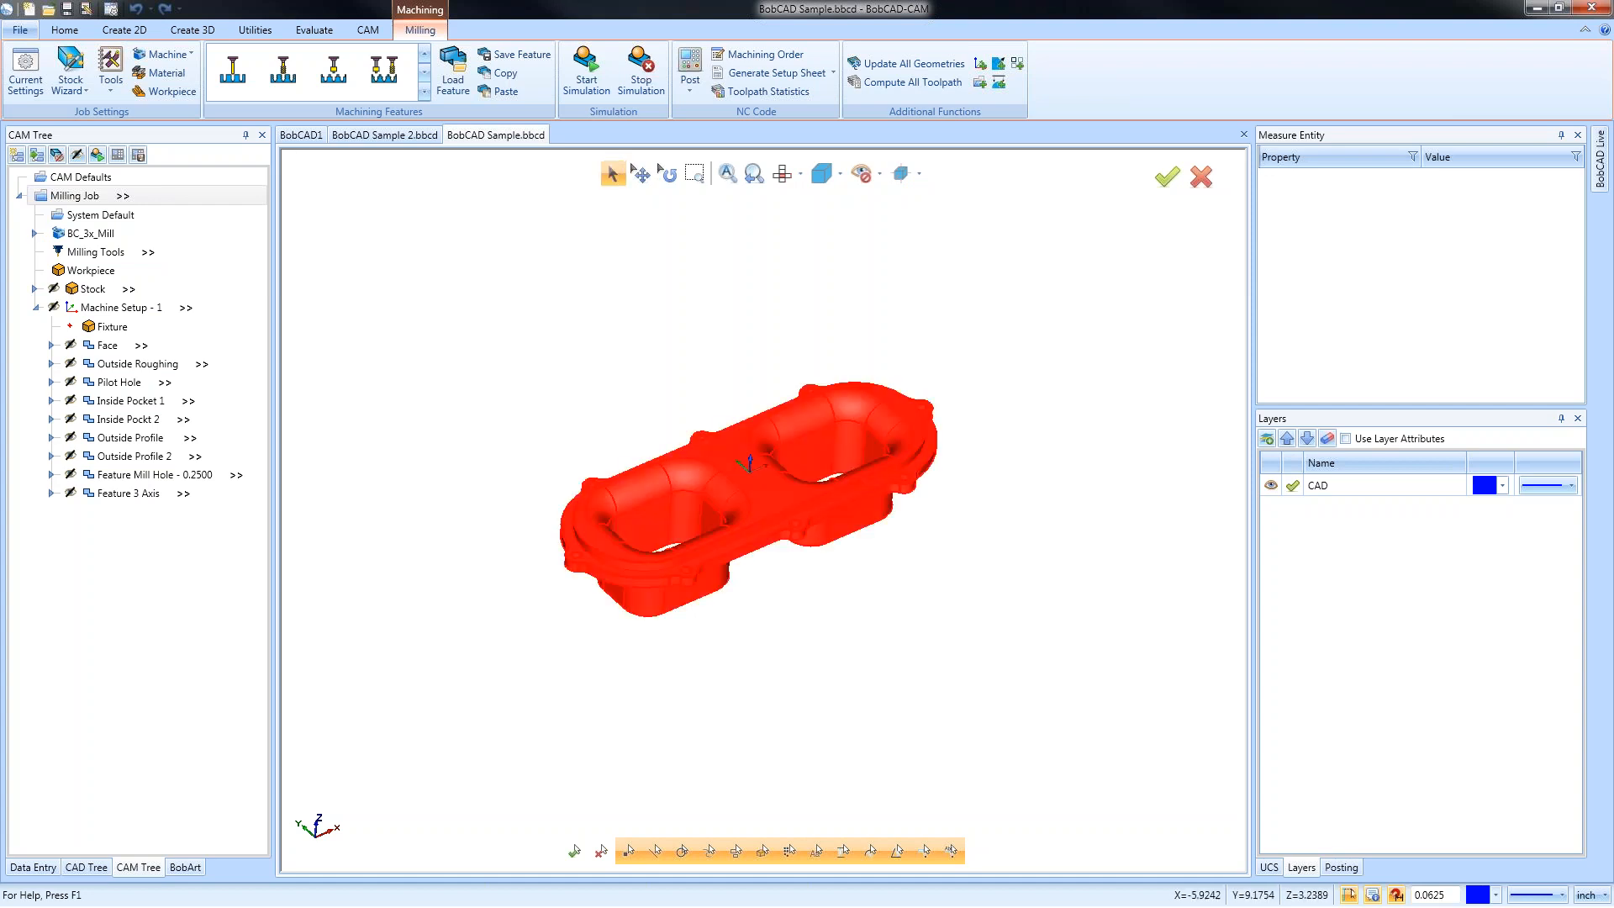
pyautogui.click(64, 30)
pyautogui.rightClick(432, 311)
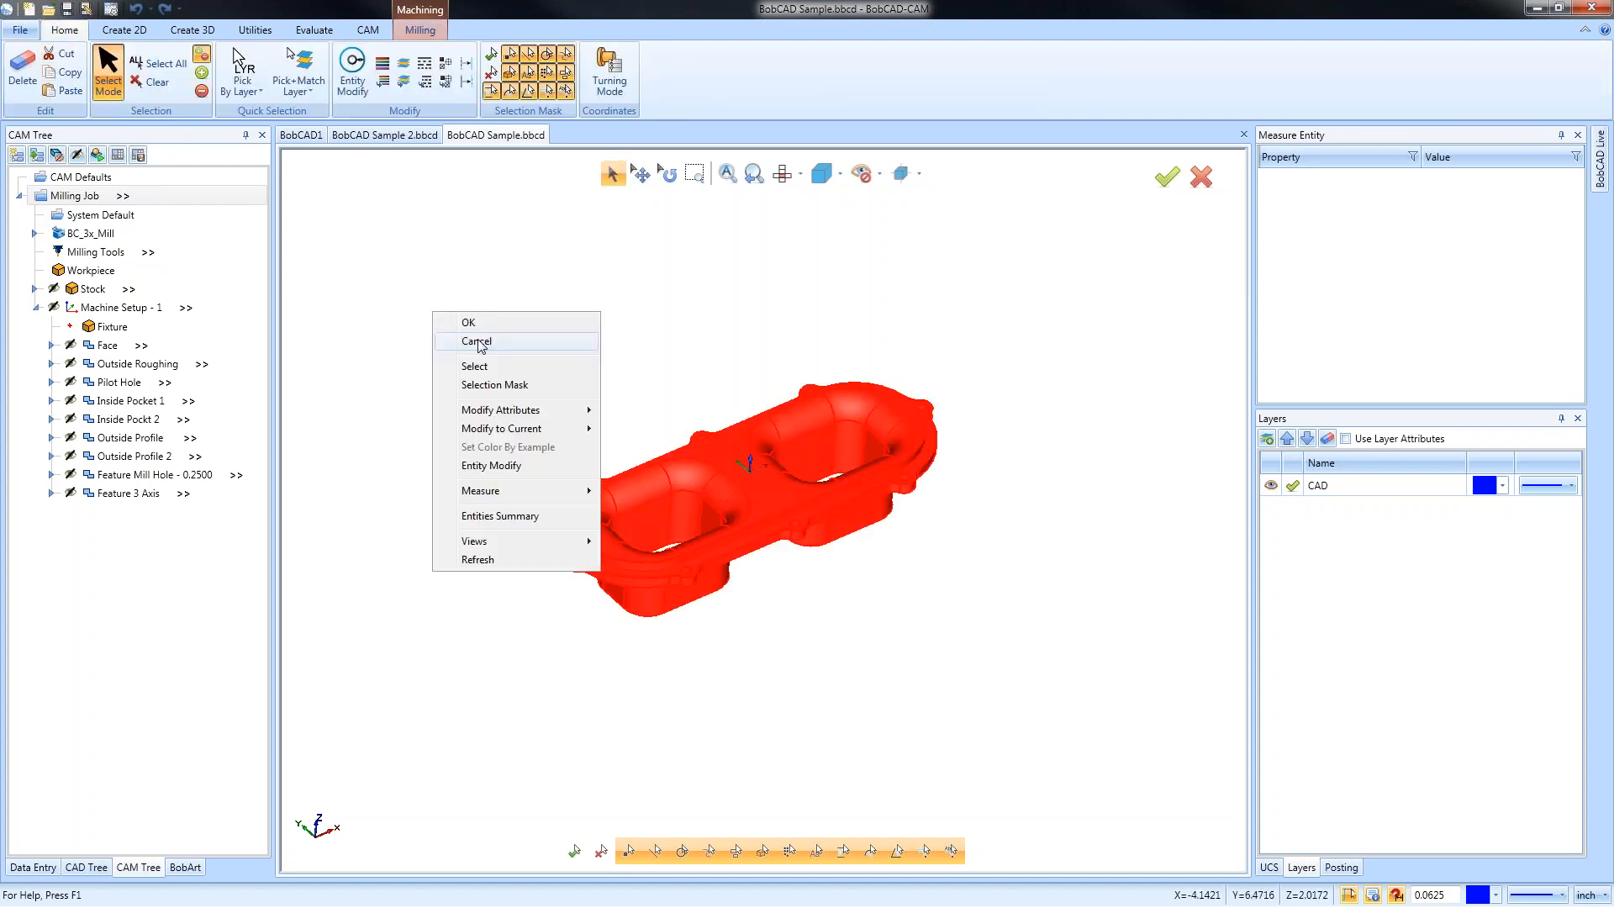
pyautogui.click(477, 341)
pyautogui.click(398, 142)
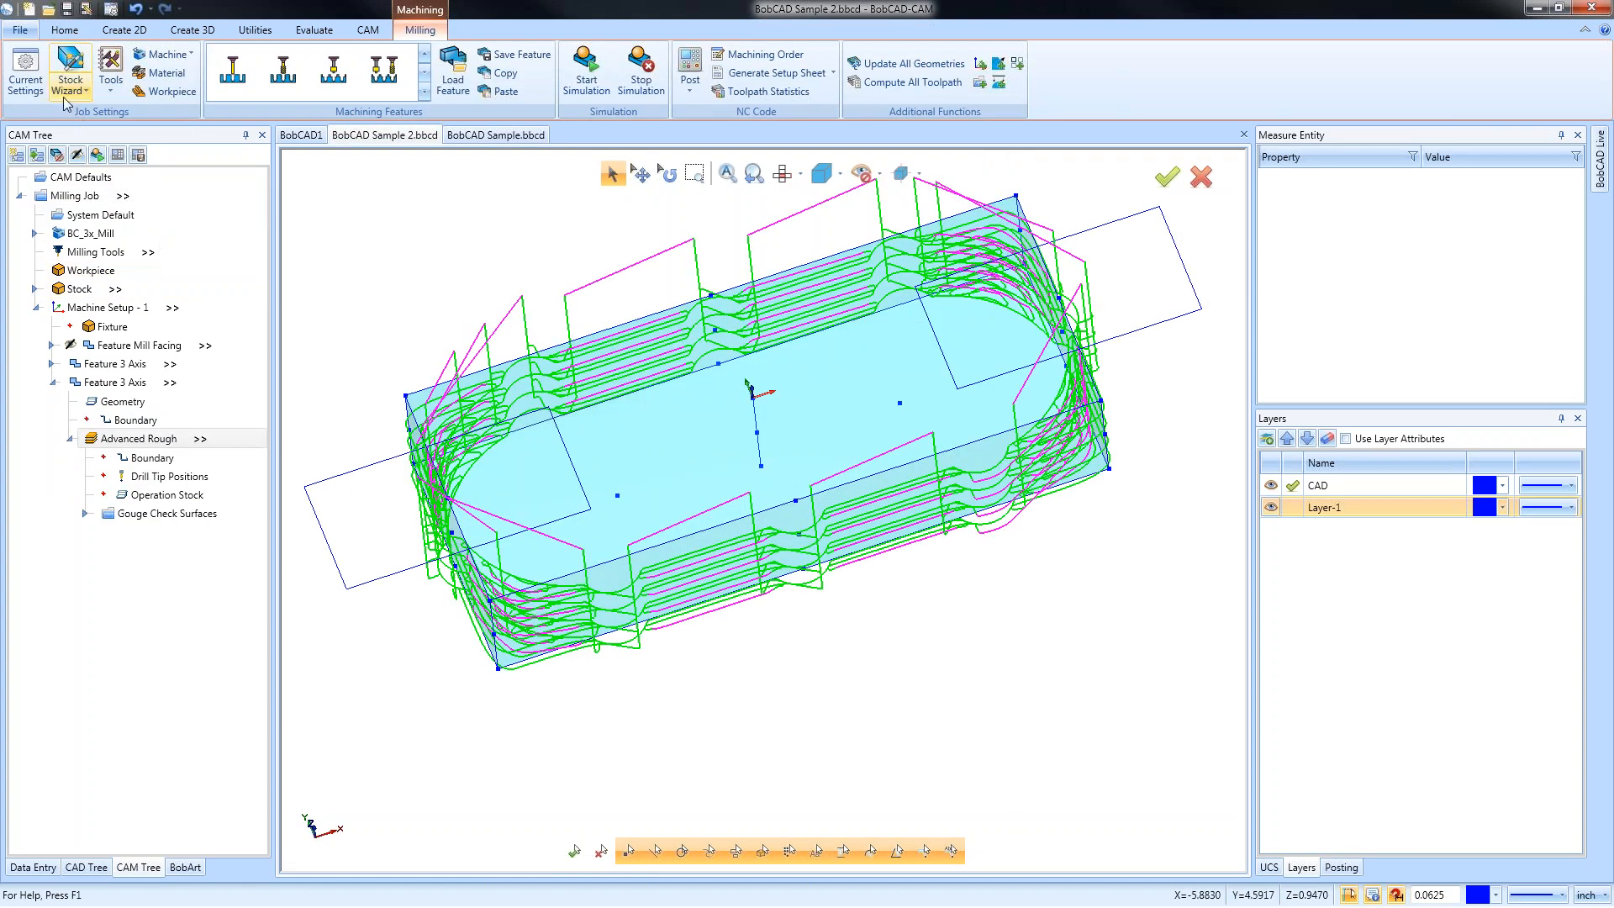
# Paste the copied part model into BobCAD Sample 2
pyautogui.click(52, 34)
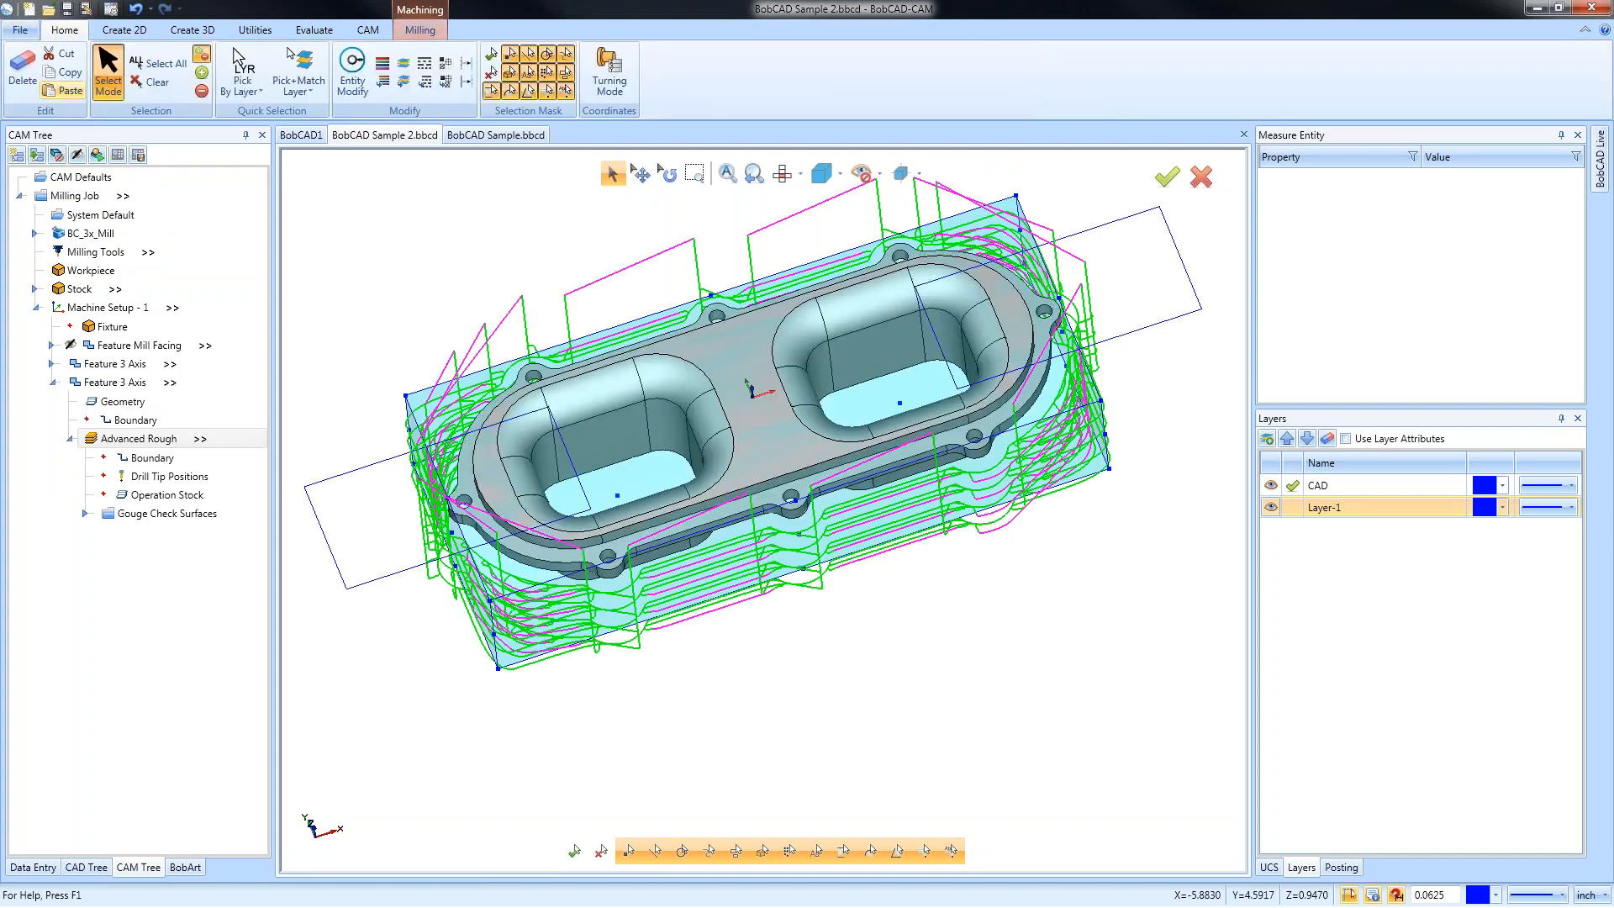
pyautogui.moveTo(791, 622); pyautogui.dragTo(820, 565, button='middle')
pyautogui.rightClick(398, 258)
pyautogui.click(462, 288)
# Collapse the last Feature 3 Axis and blank all toolpaths under Machine Setup - 1
pyautogui.click(115, 382)
pyautogui.click(52, 383)
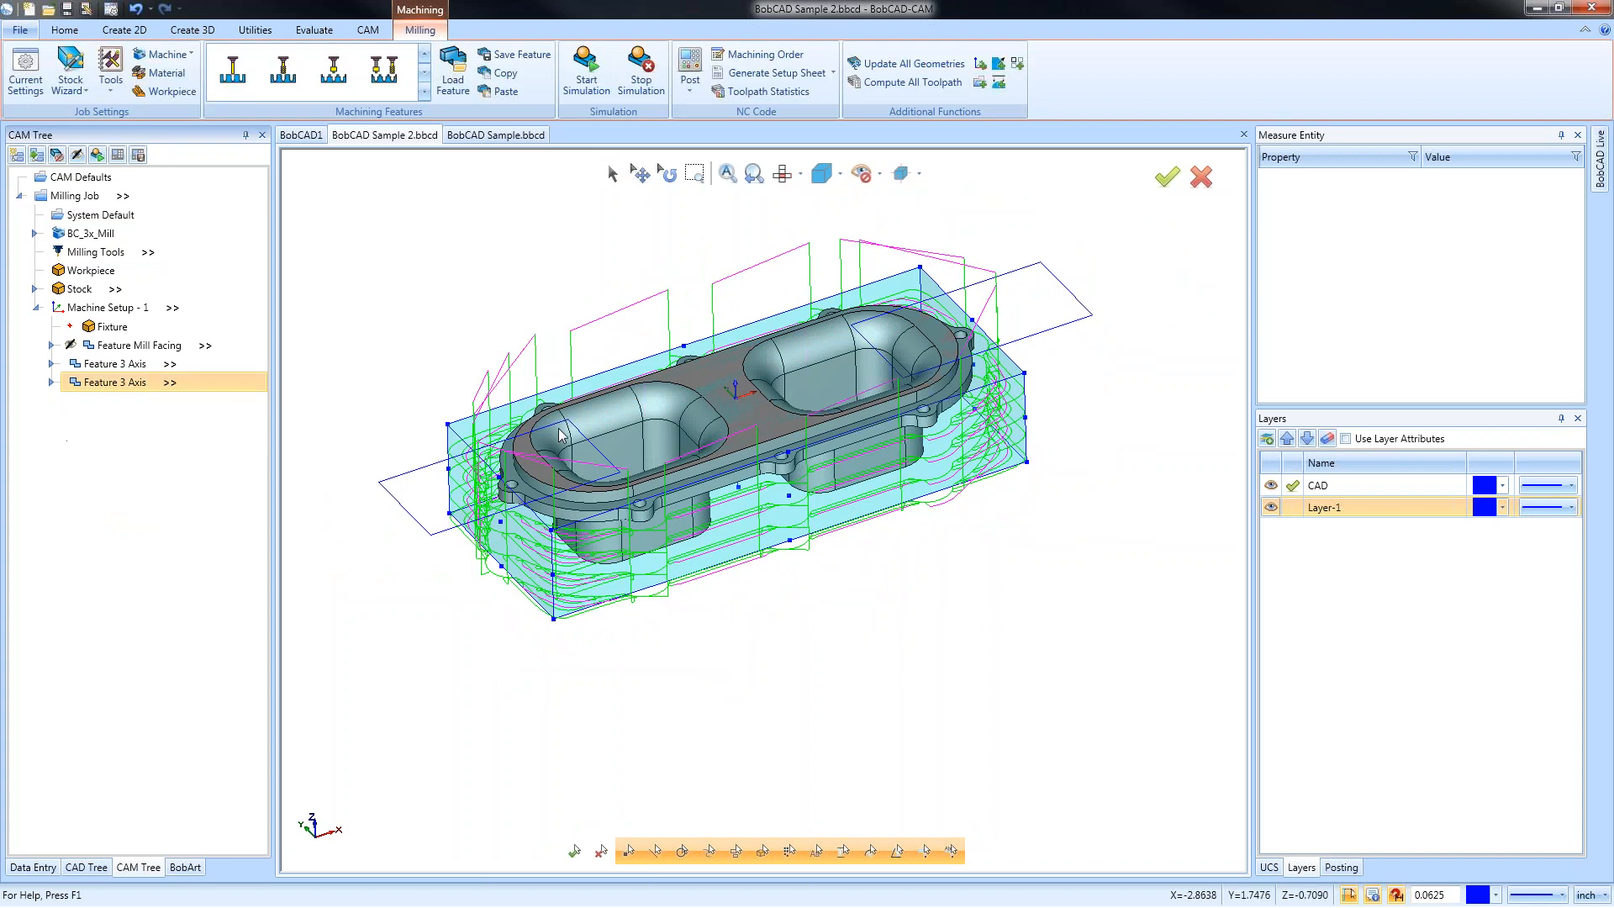
pyautogui.rightClick(122, 313)
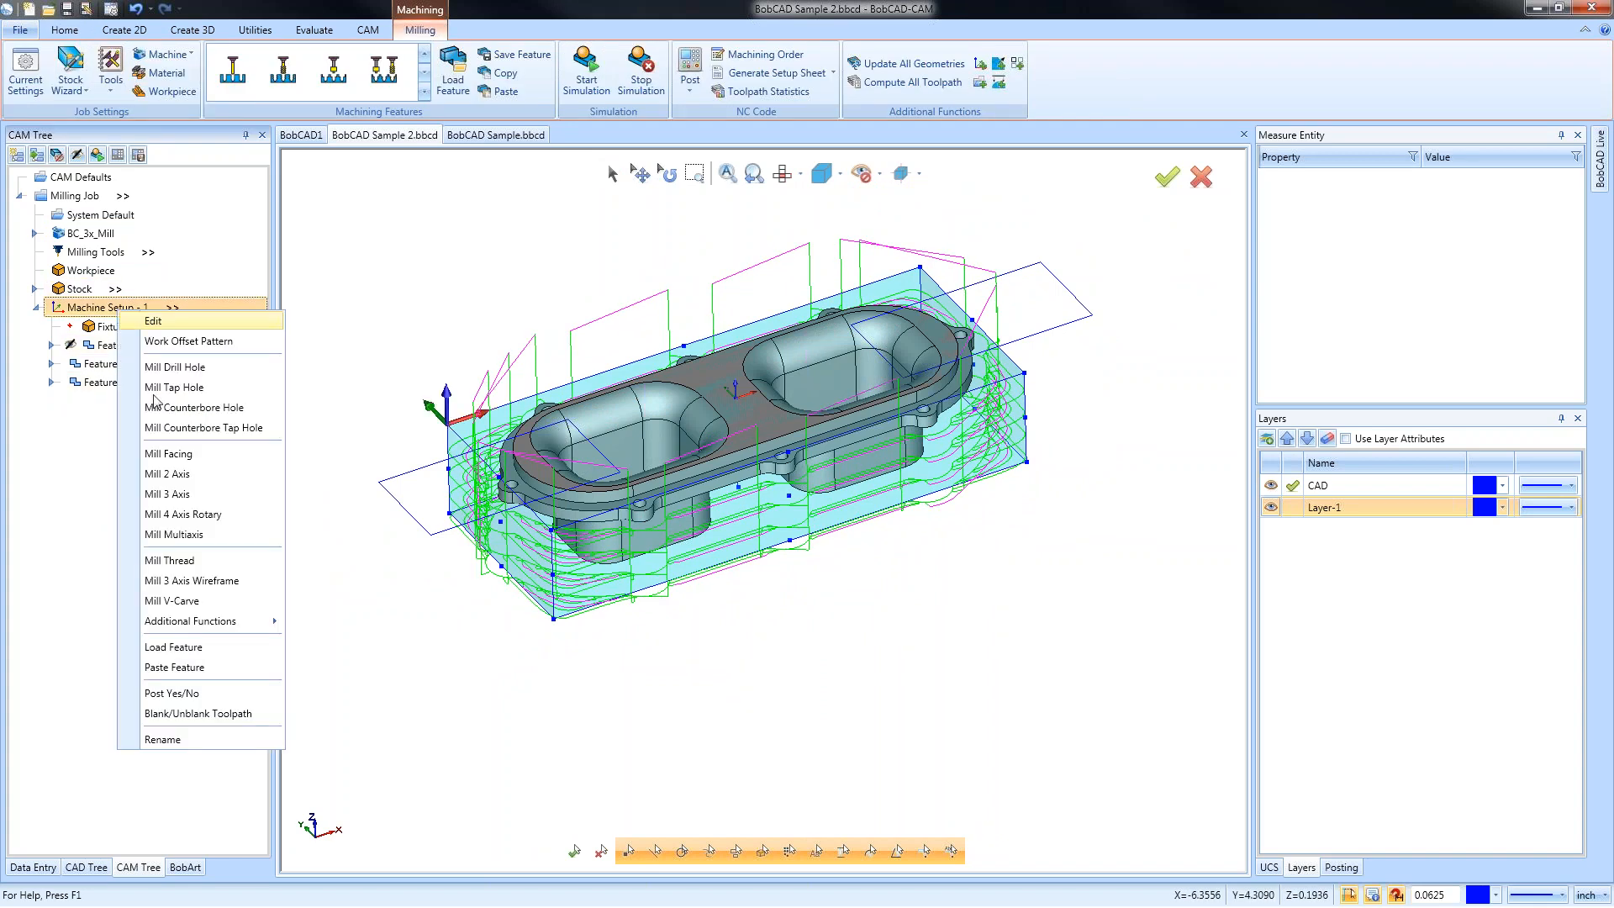
pyautogui.click(242, 717)
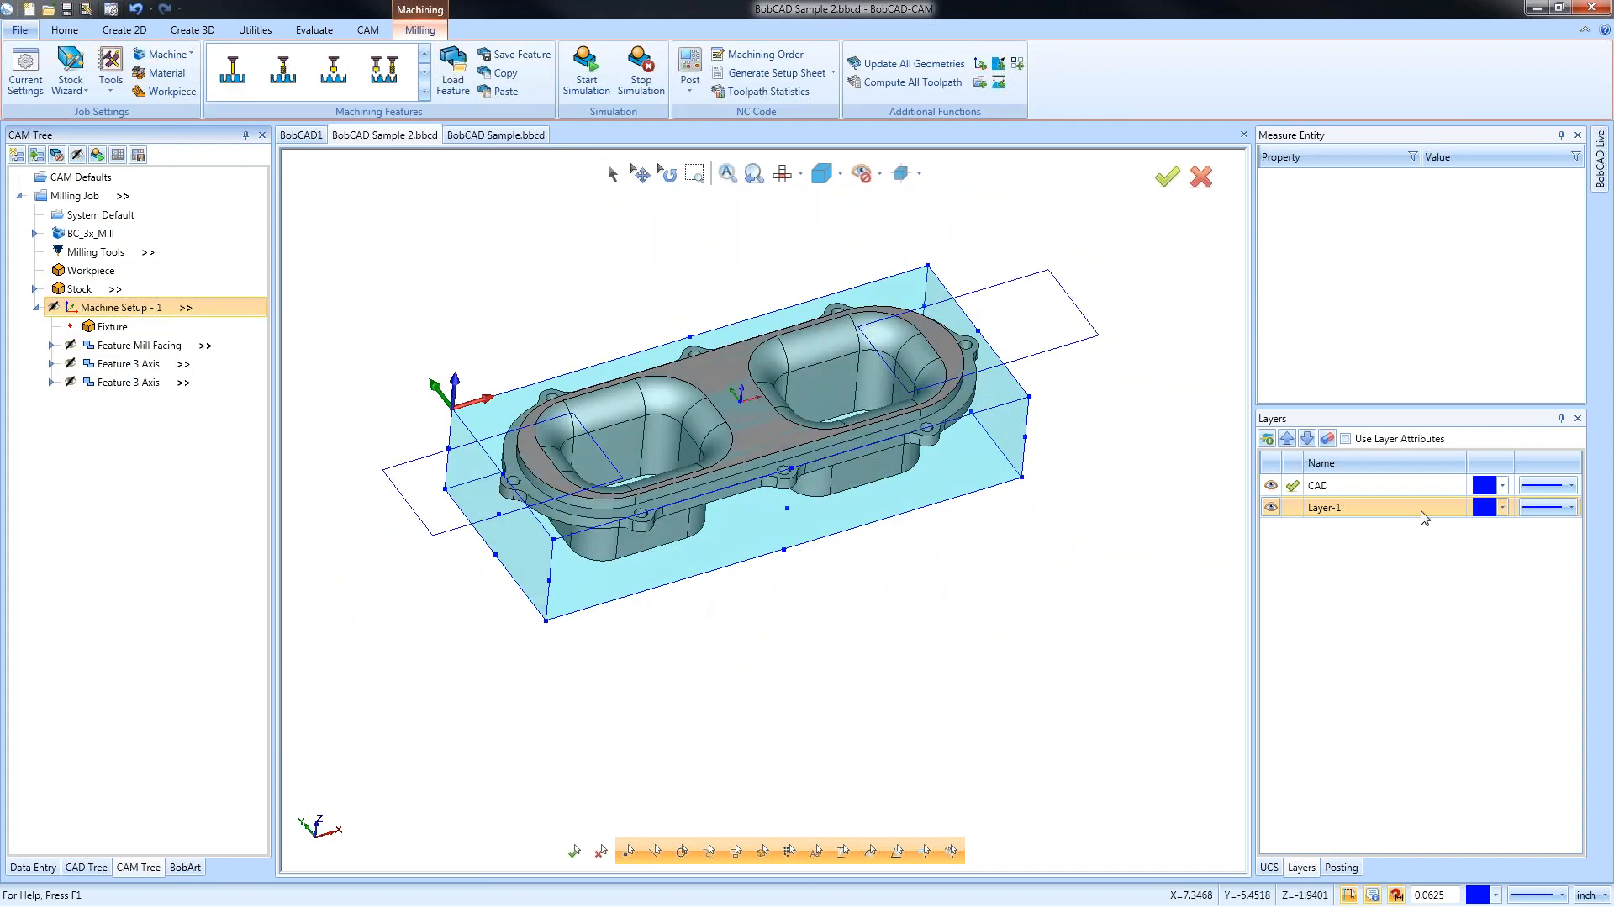
# Hide Layer-1 and clear the remaining rectangular outline from around the part
pyautogui.click(1270, 507)
pyautogui.click(613, 174)
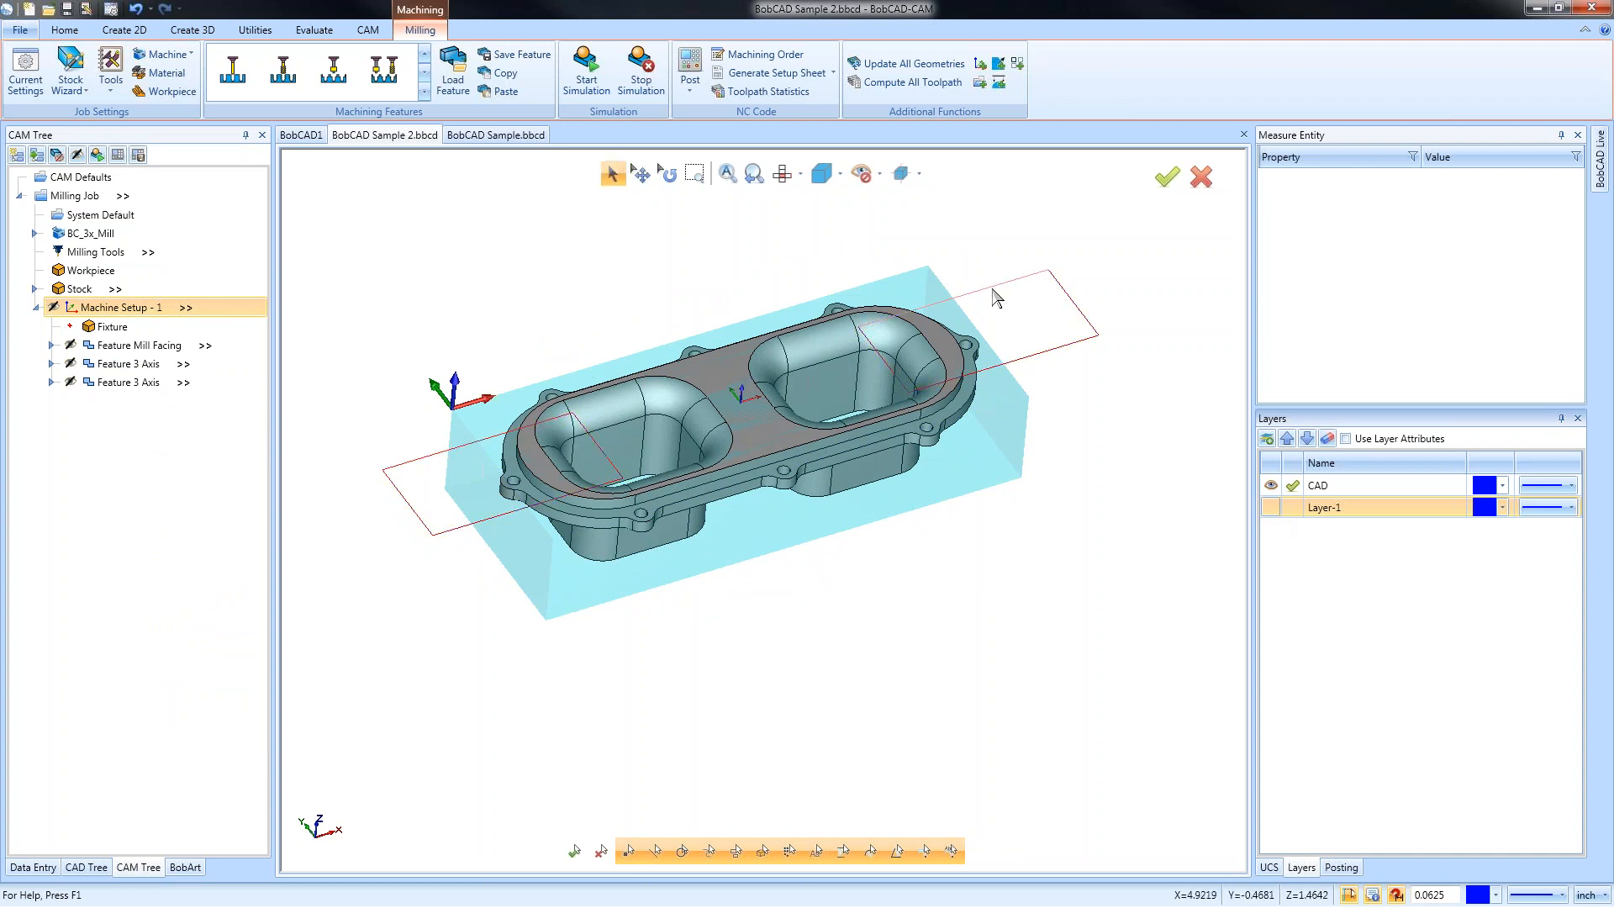
pyautogui.click(1021, 244)
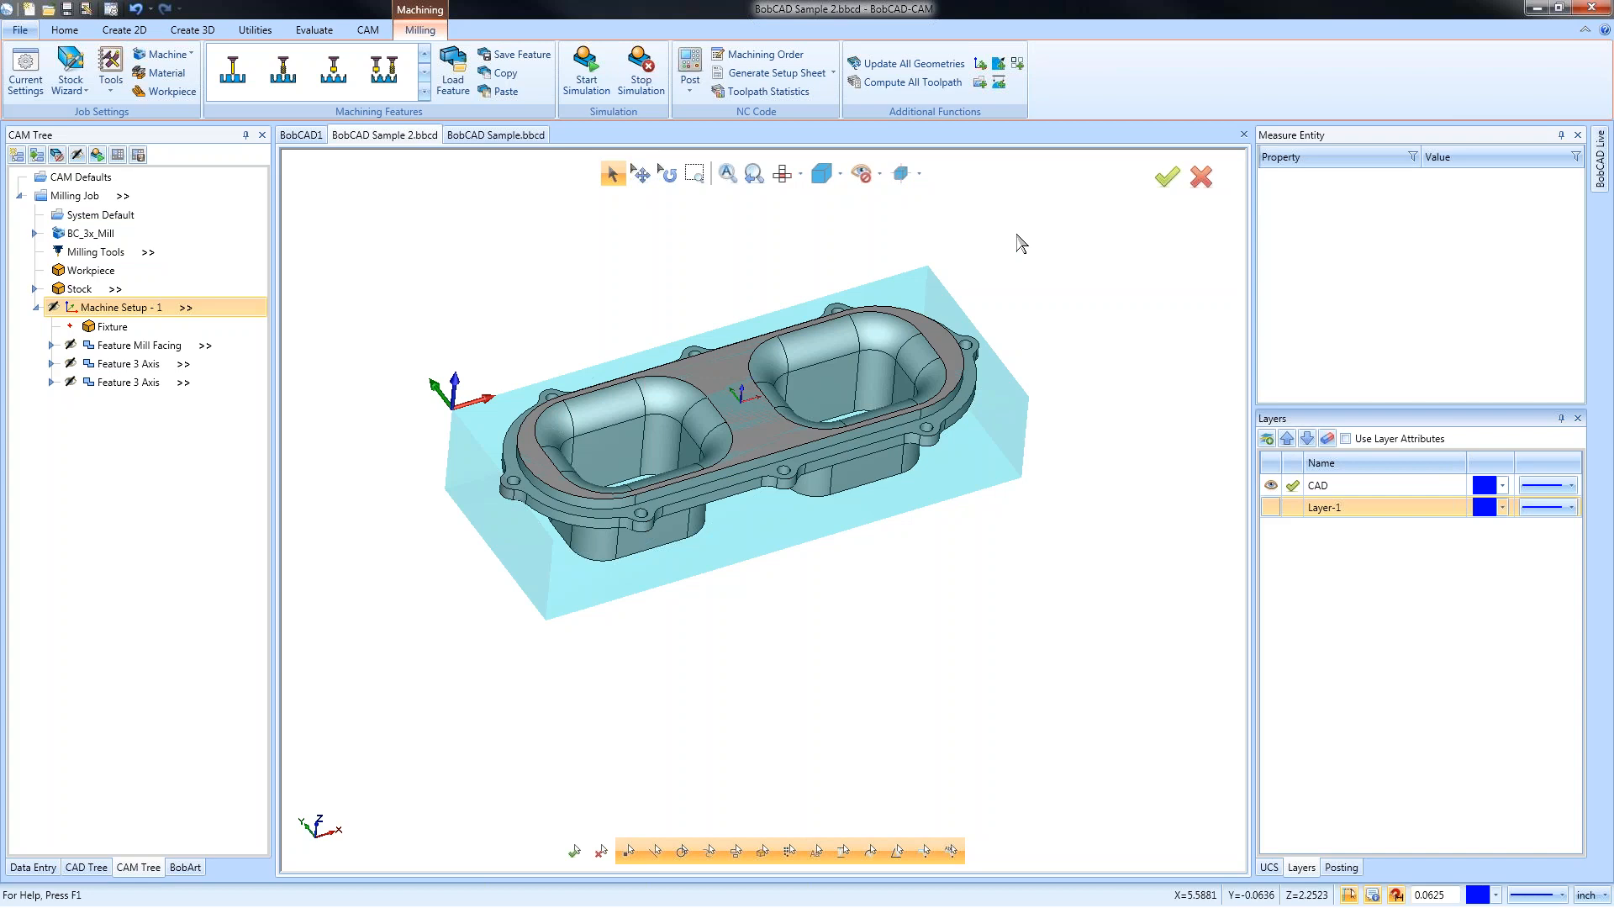
# Start a Mill Drill Hole feature under Machine Setup - 1 and pick the two points inside the pockets as its geometry
pyautogui.moveTo(895, 474); pyautogui.dragTo(943, 504, button='middle')
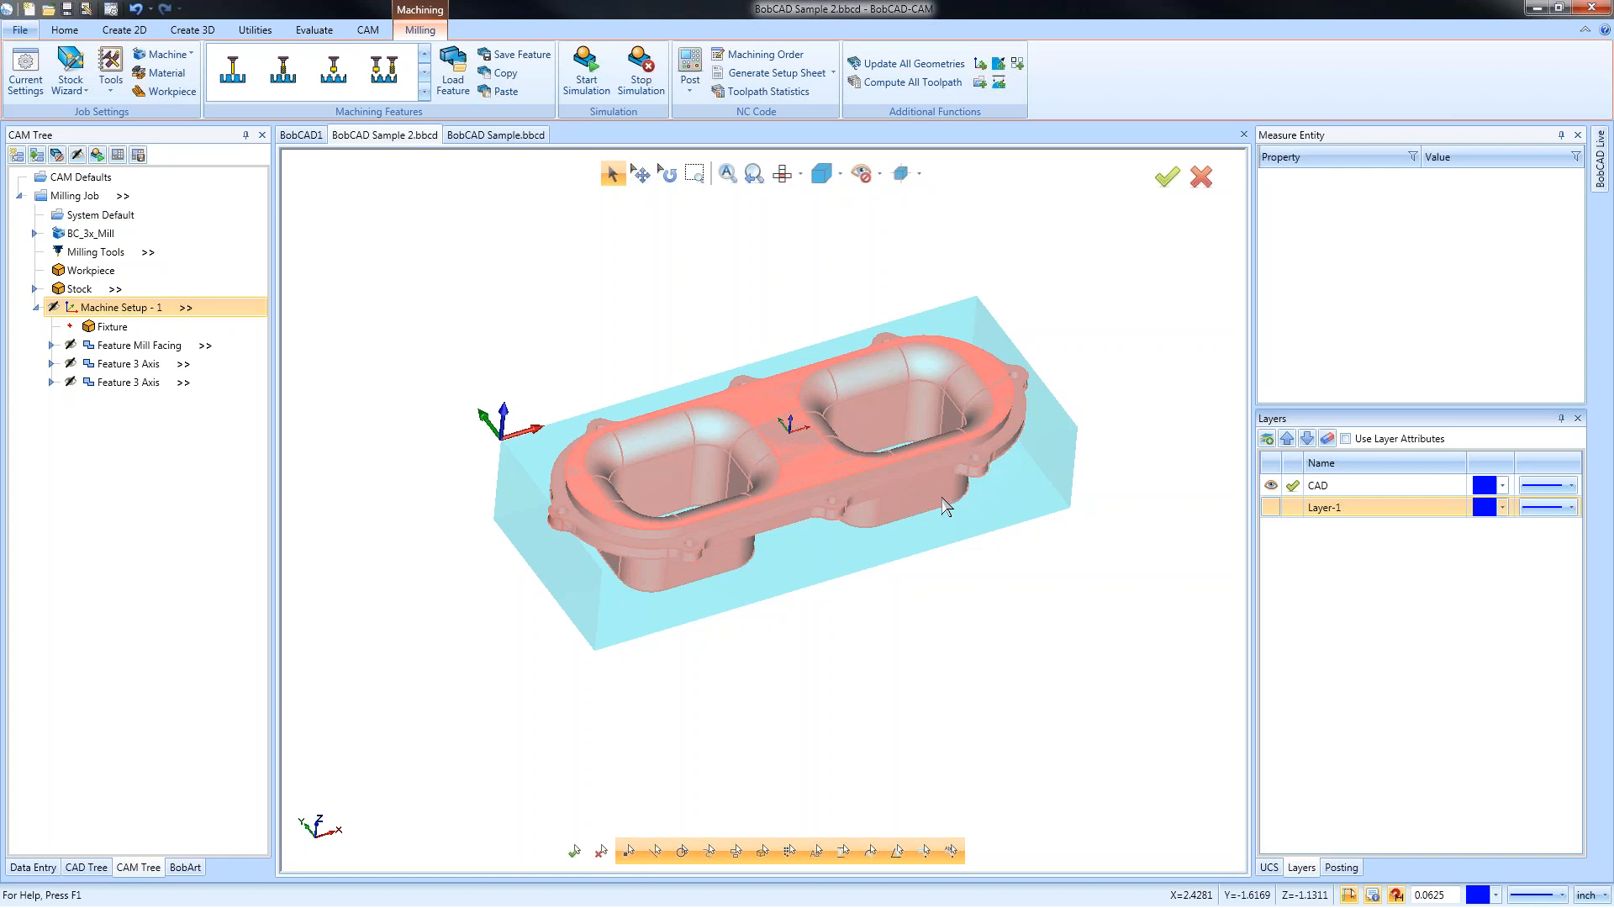
pyautogui.rightClick(542, 290)
pyautogui.click(608, 164)
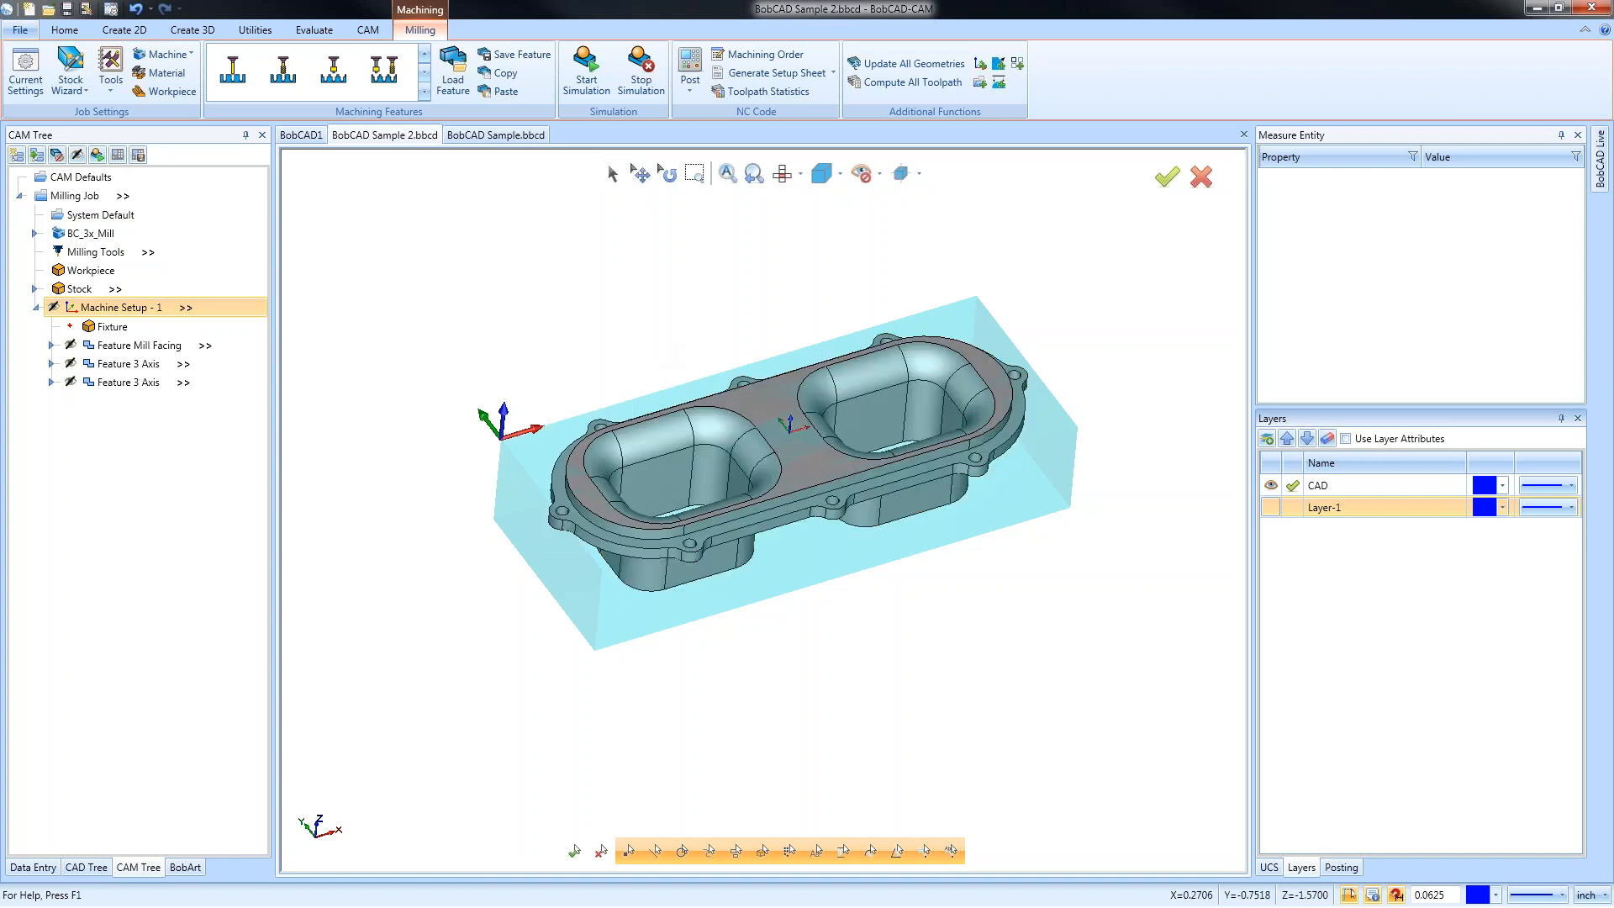
pyautogui.moveTo(608, 164); pyautogui.dragTo(825, 566, button='middle')
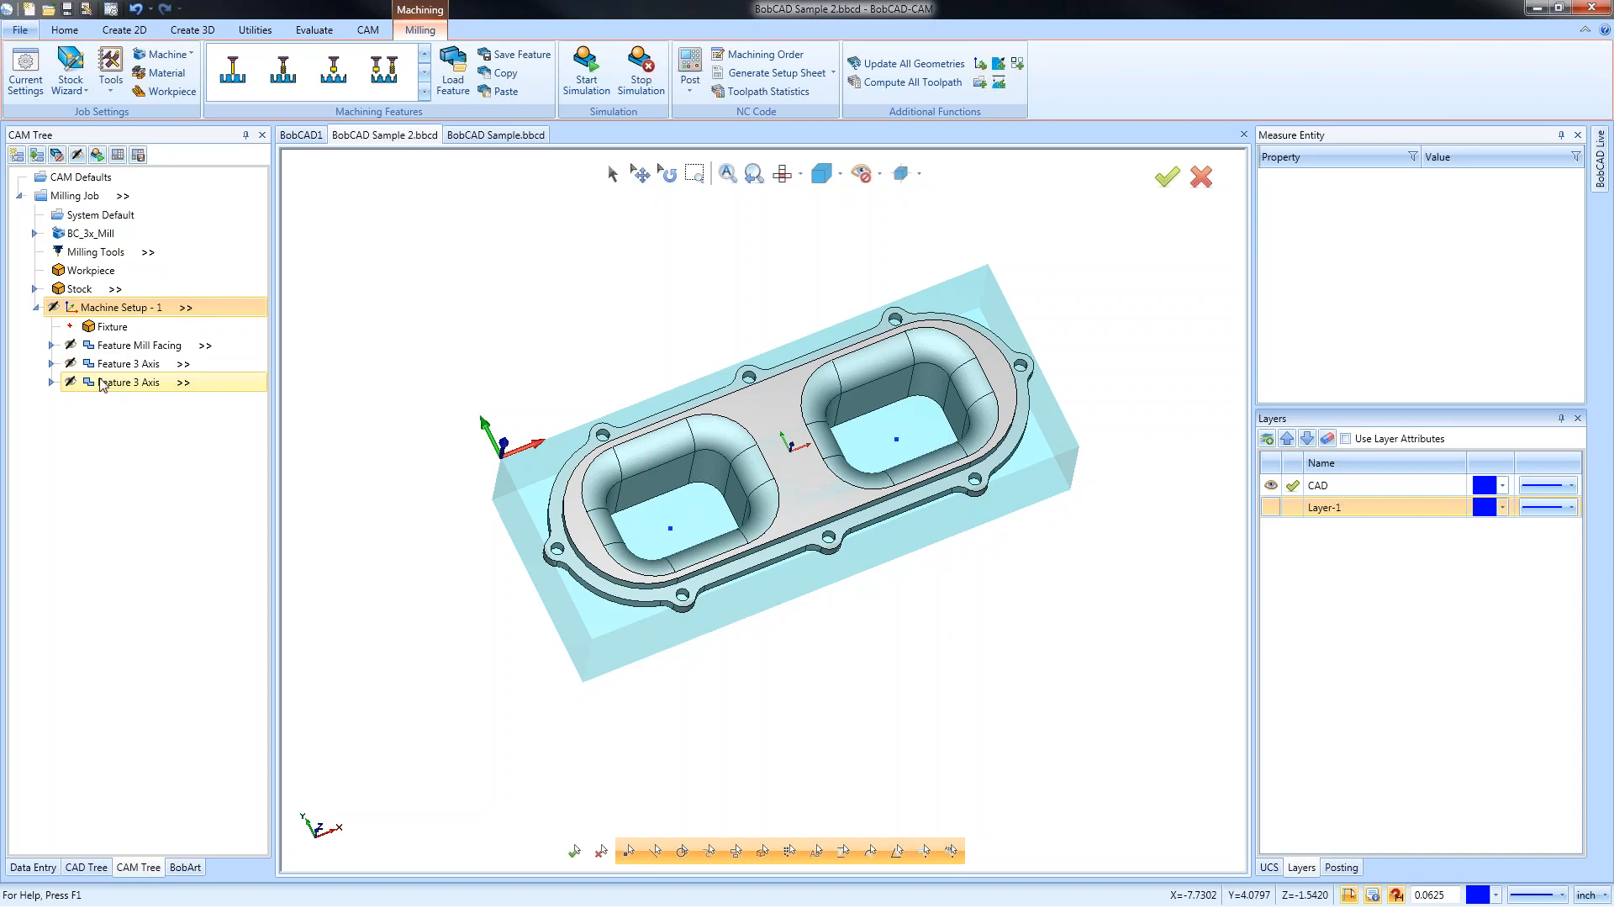
pyautogui.moveTo(972, 713); pyautogui.dragTo(839, 612, button='middle')
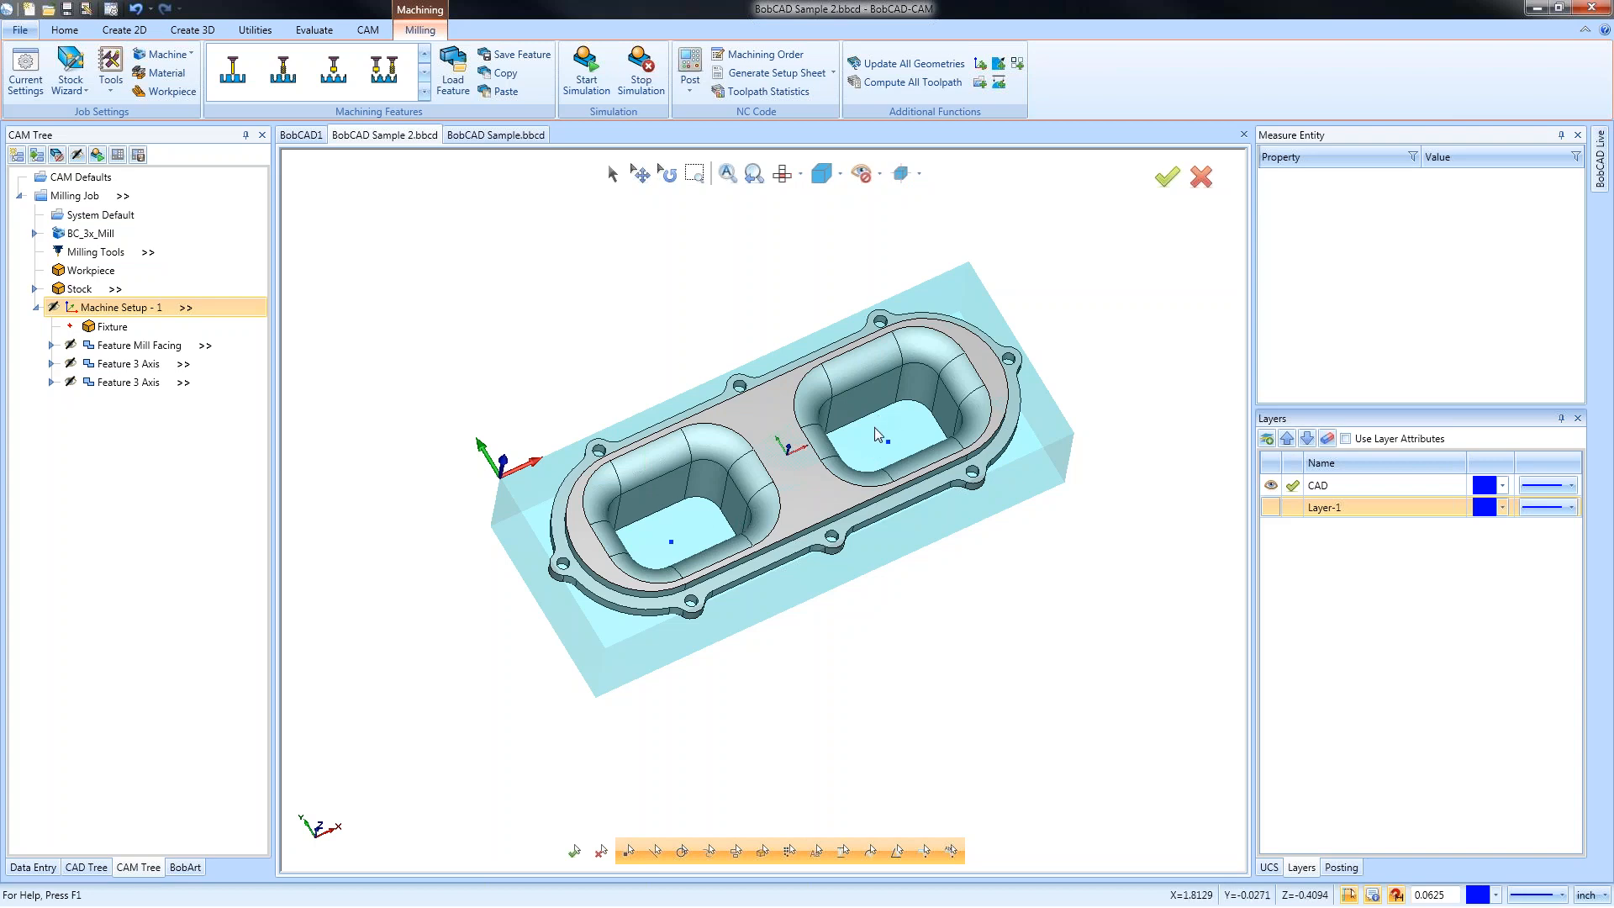
pyautogui.moveTo(853, 597)
pyautogui.mouseDown(button='middle')
pyautogui.moveTo(855, 628)
pyautogui.moveTo(859, 614)
pyautogui.mouseUp(button='middle')
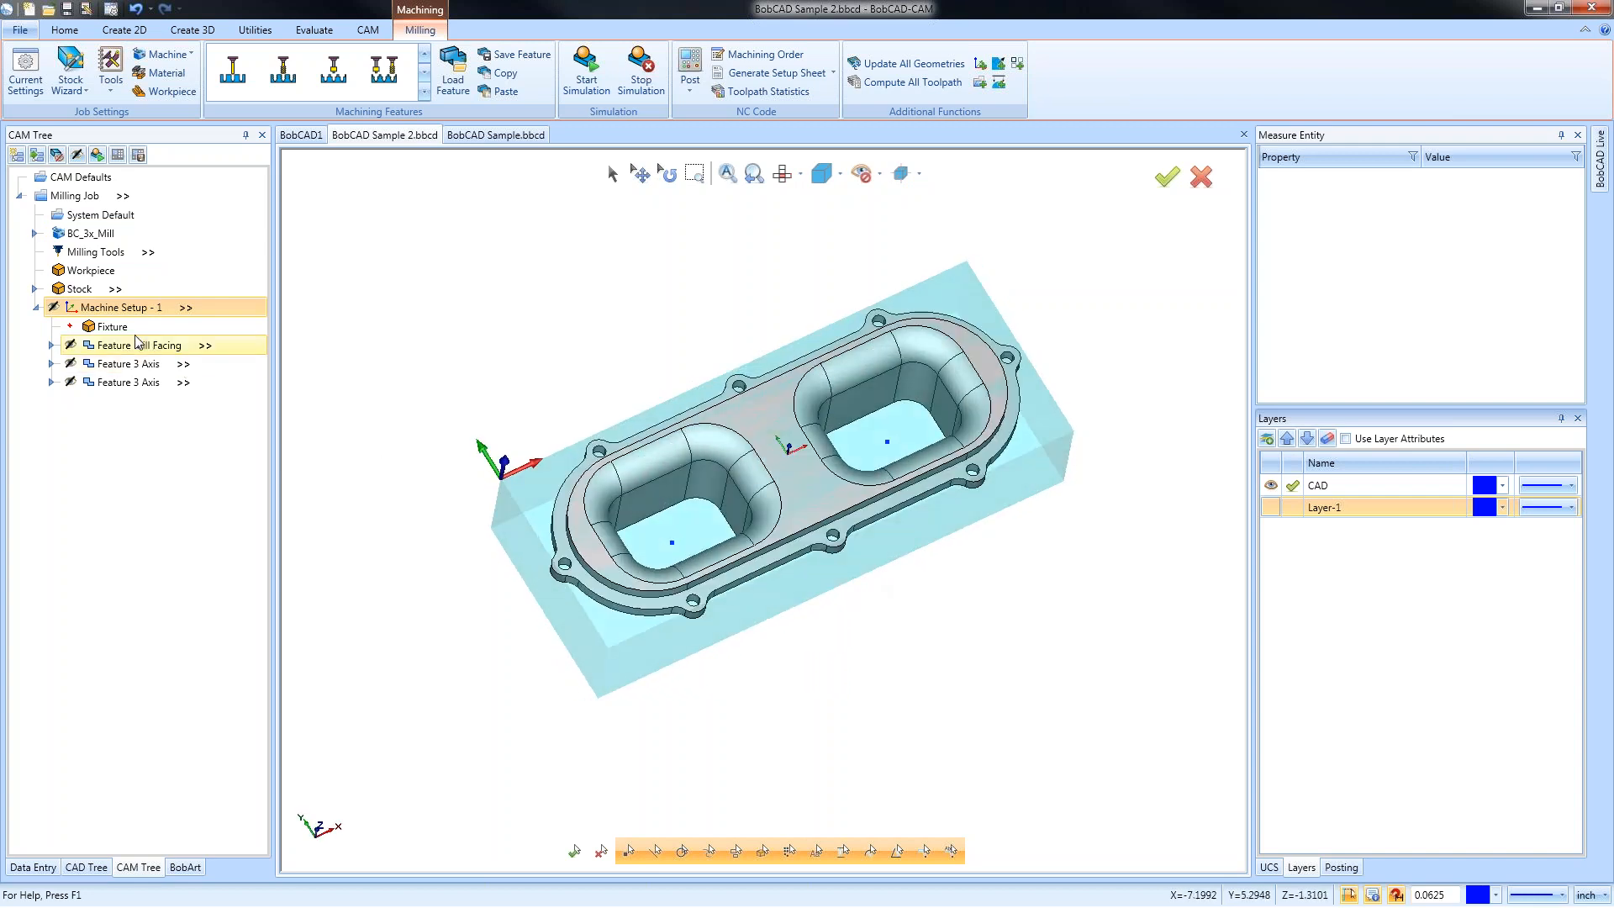
pyautogui.rightClick(119, 308)
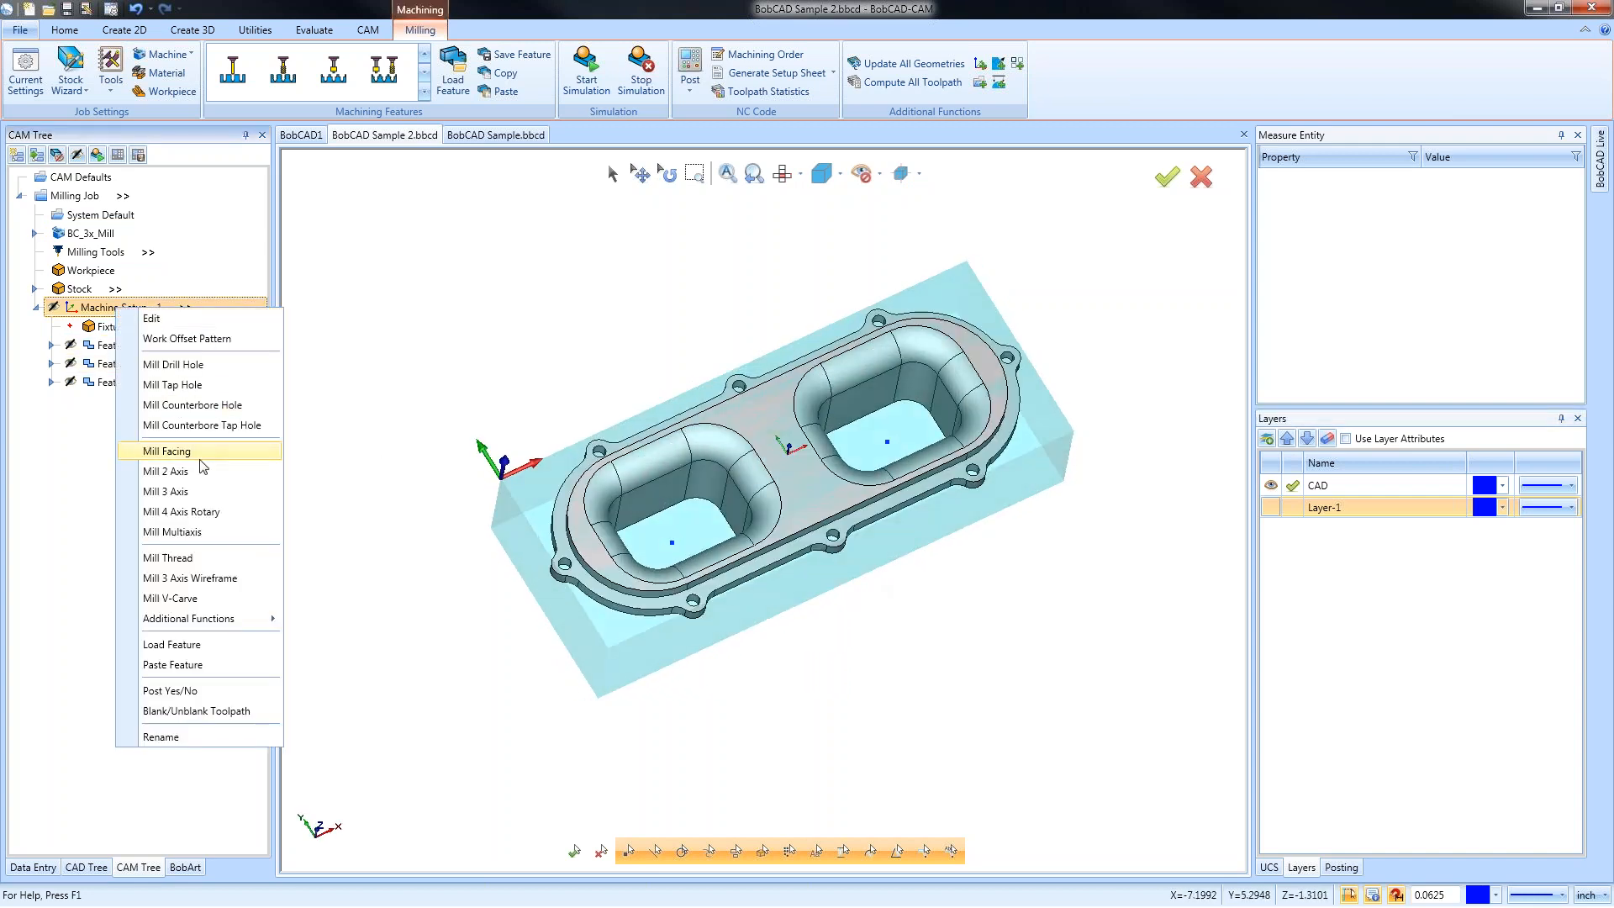
pyautogui.click(173, 364)
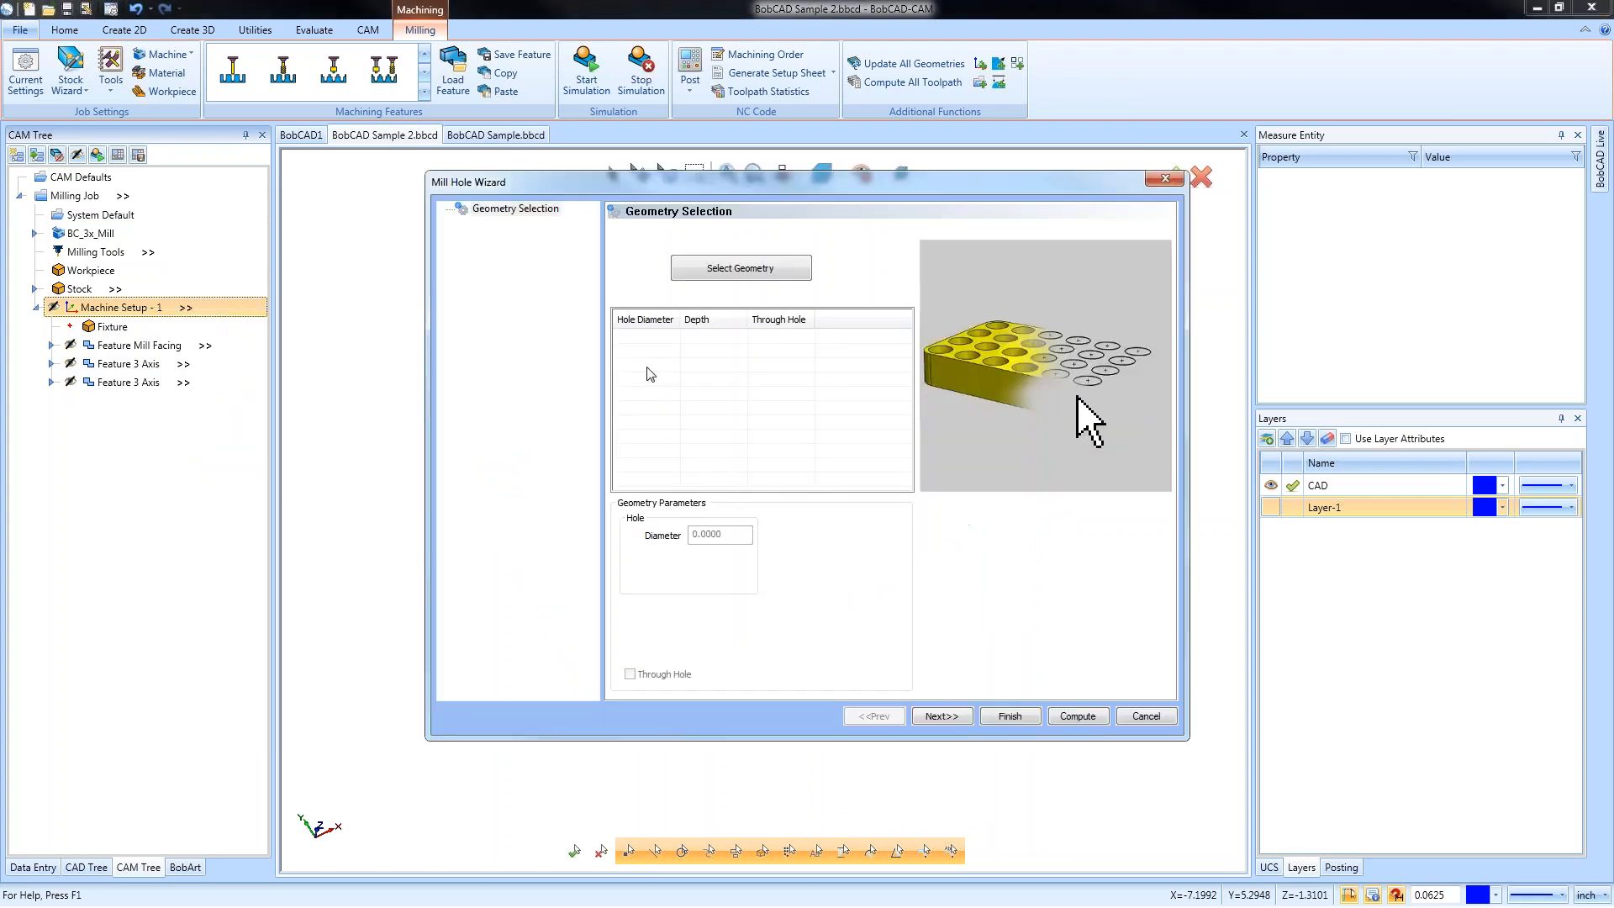
pyautogui.click(751, 274)
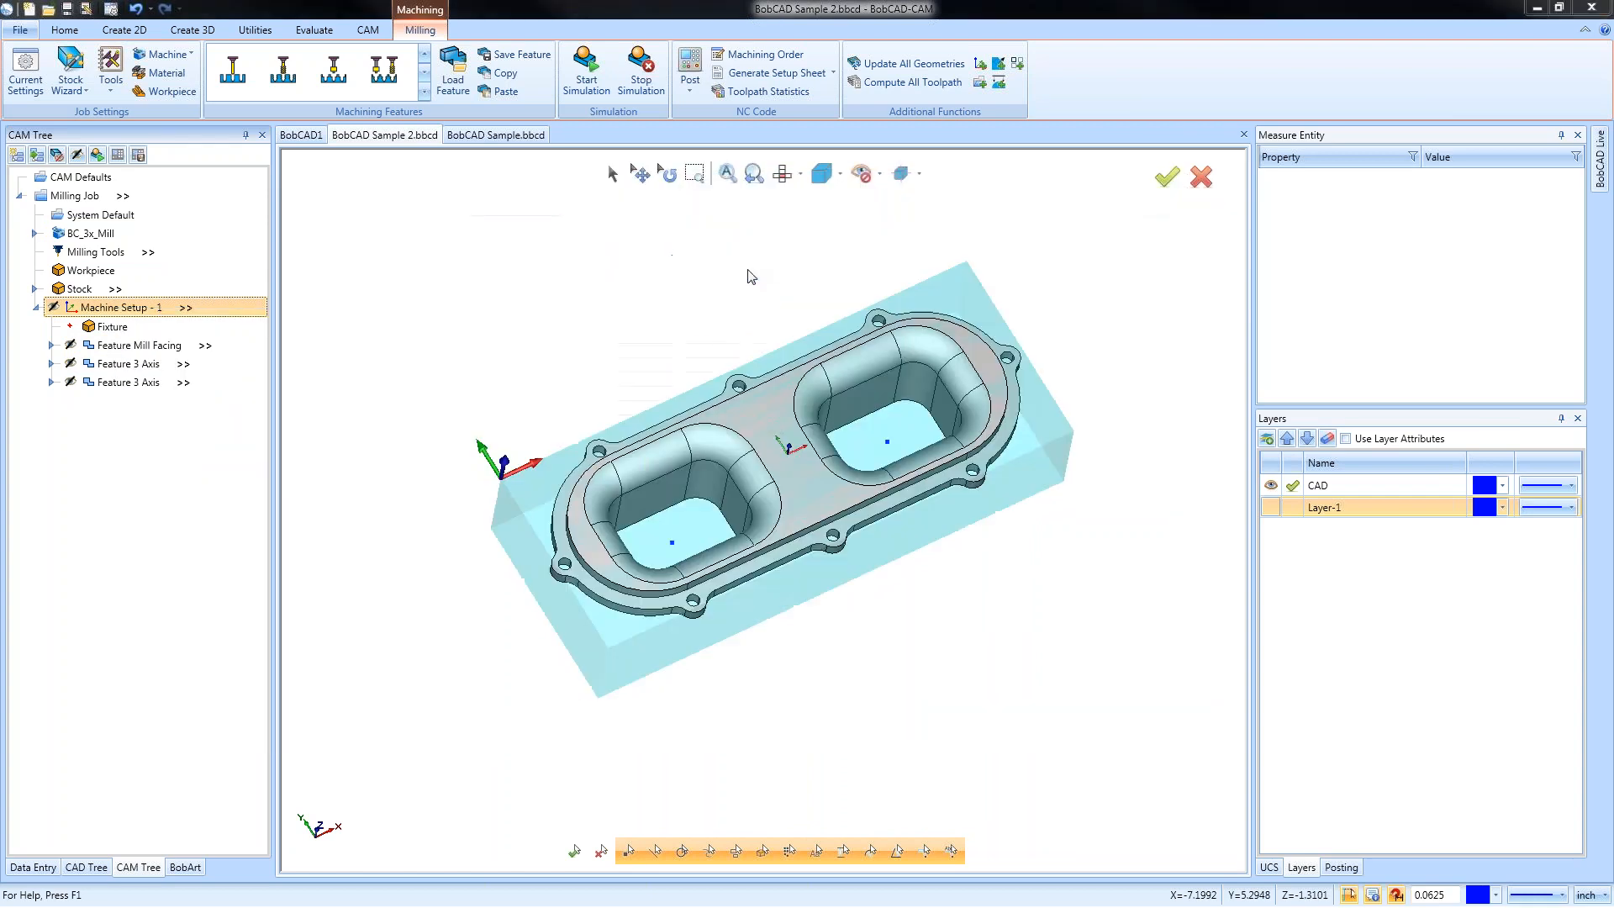
pyautogui.click(672, 542)
pyautogui.click(890, 445)
# Use the picked points as the hole bottoms, accept the selection, and set the hole diameter to 0.75
pyautogui.moveTo(850, 628); pyautogui.dragTo(850, 631, button='middle')
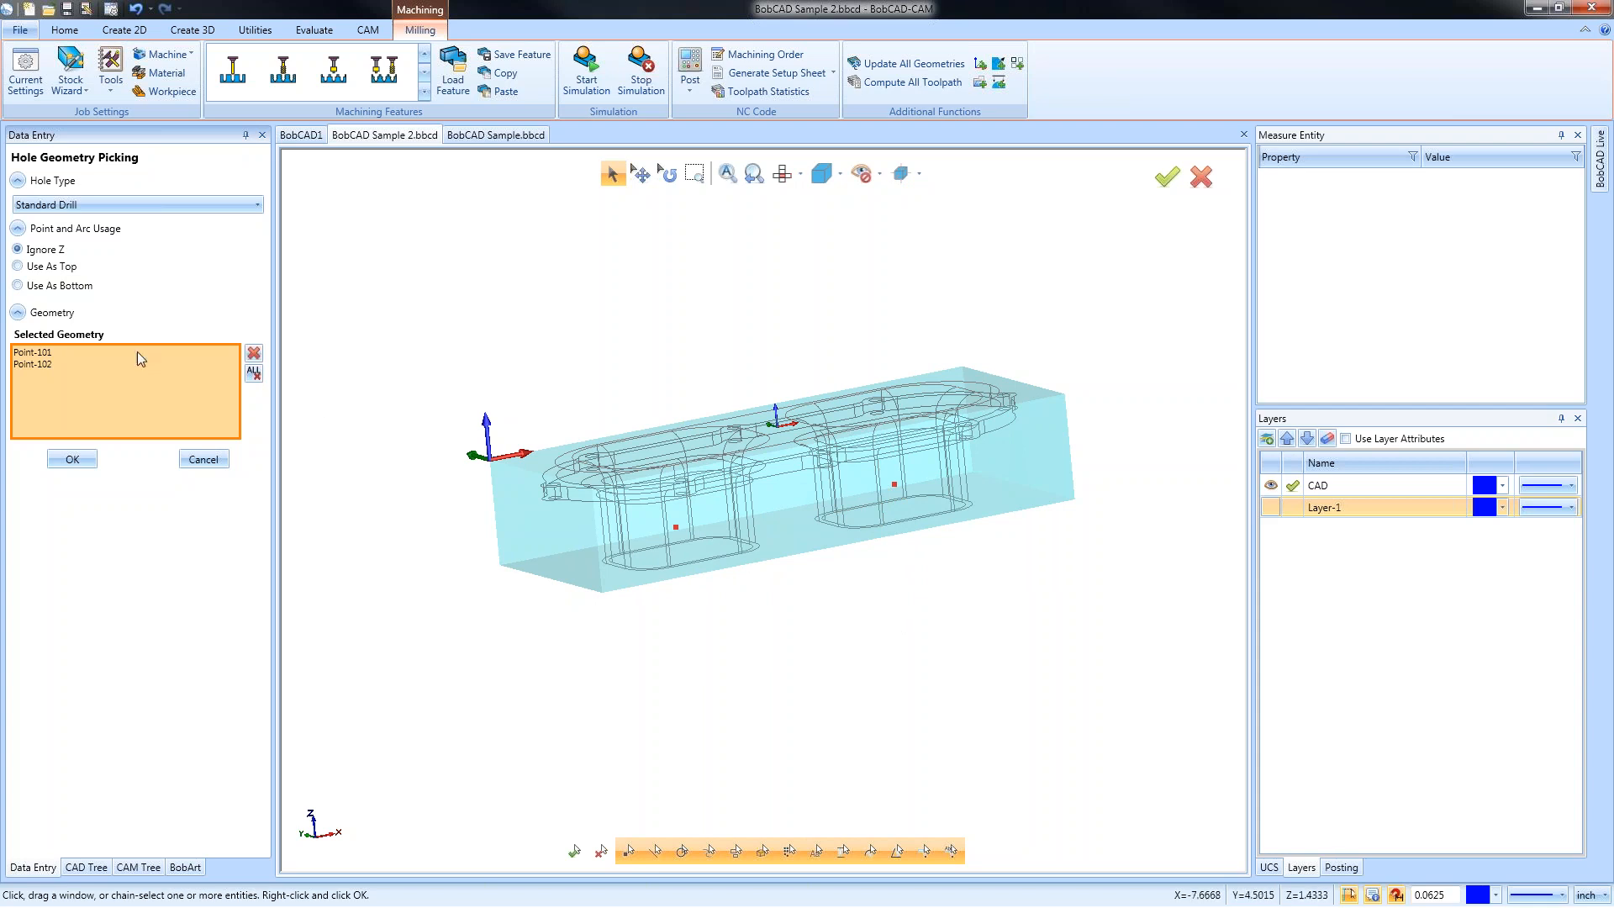
pyautogui.click(23, 287)
pyautogui.click(72, 459)
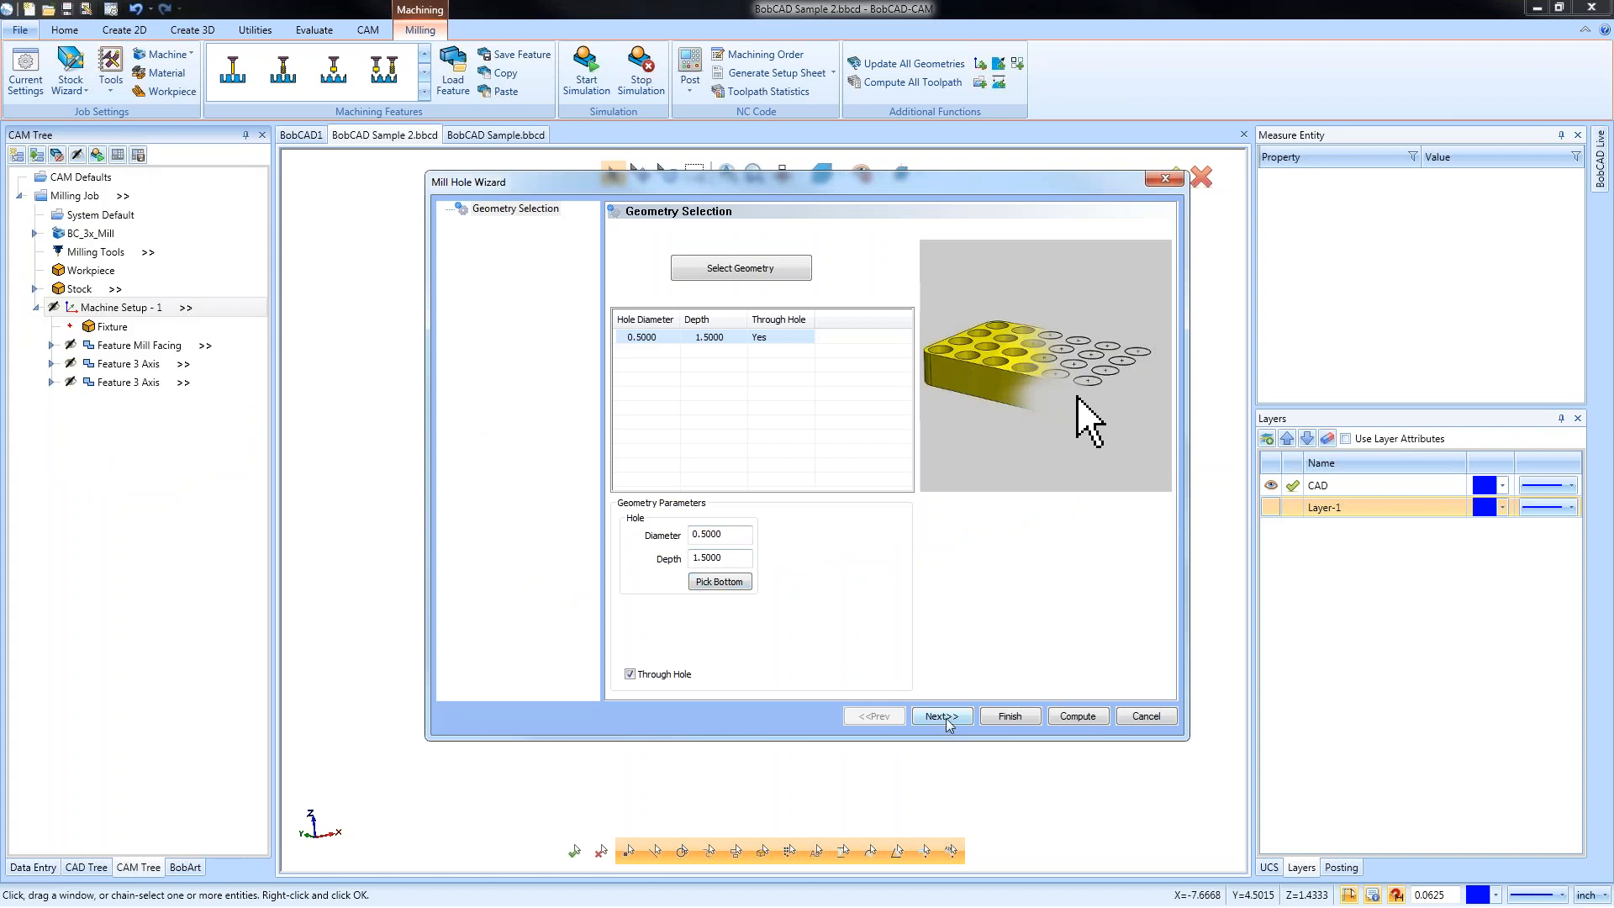
pyautogui.moveTo(738, 534); pyautogui.dragTo(618, 557)
pyautogui.write('0.75')
pyautogui.press('Tab')
pyautogui.click(945, 719)
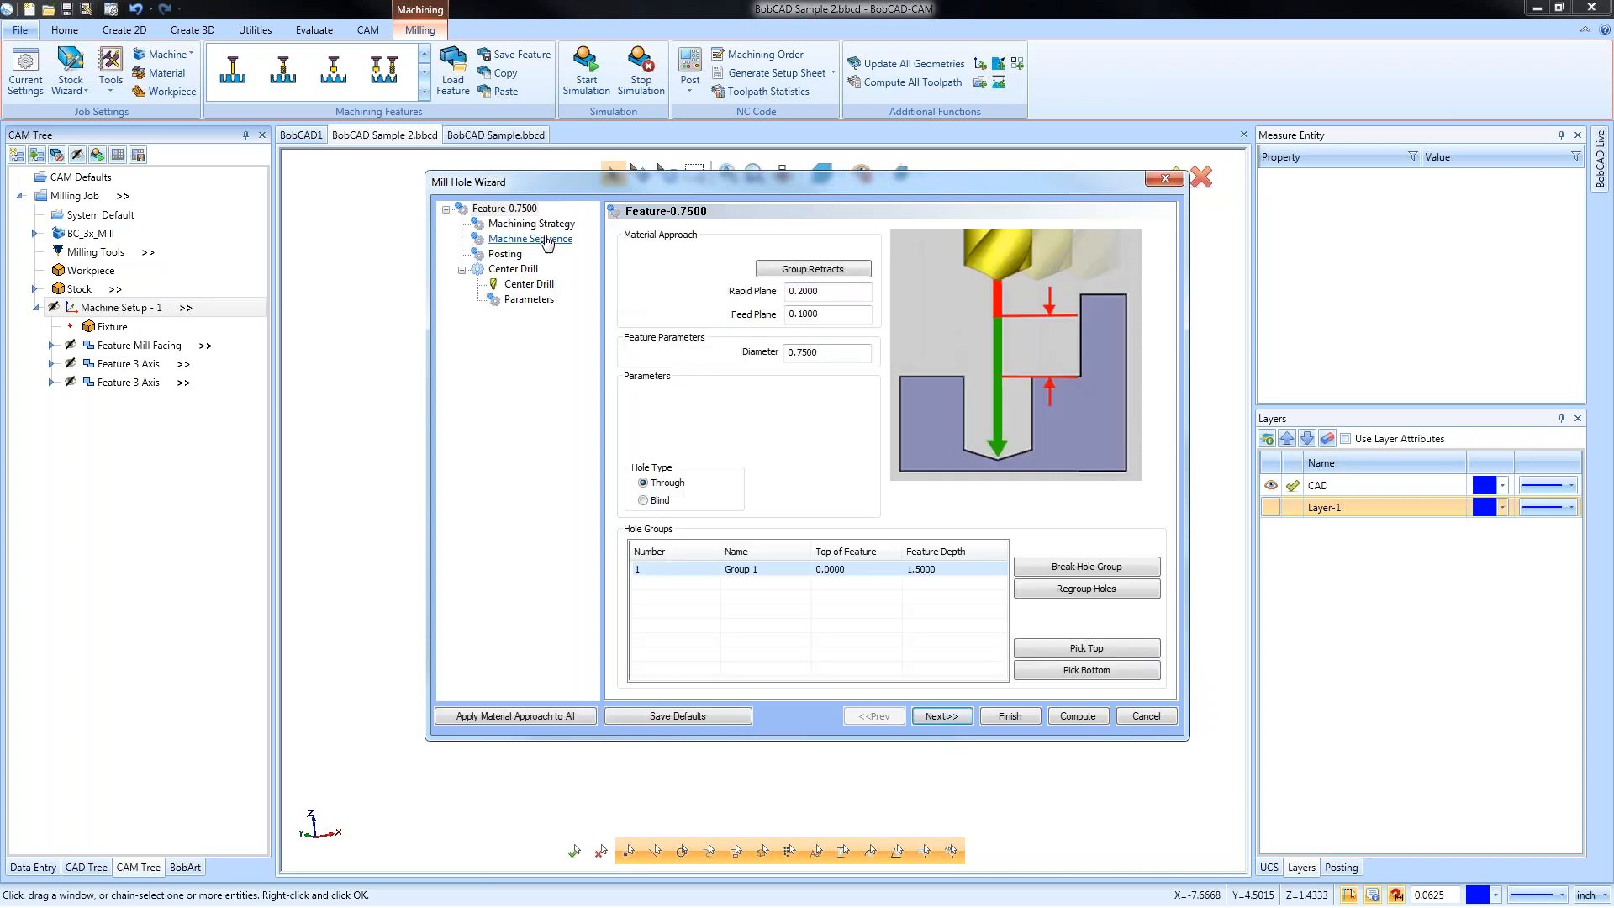
# Apply the default Hole strategy, review the center drill and drill tools, and compute the hole feature
pyautogui.click(530, 223)
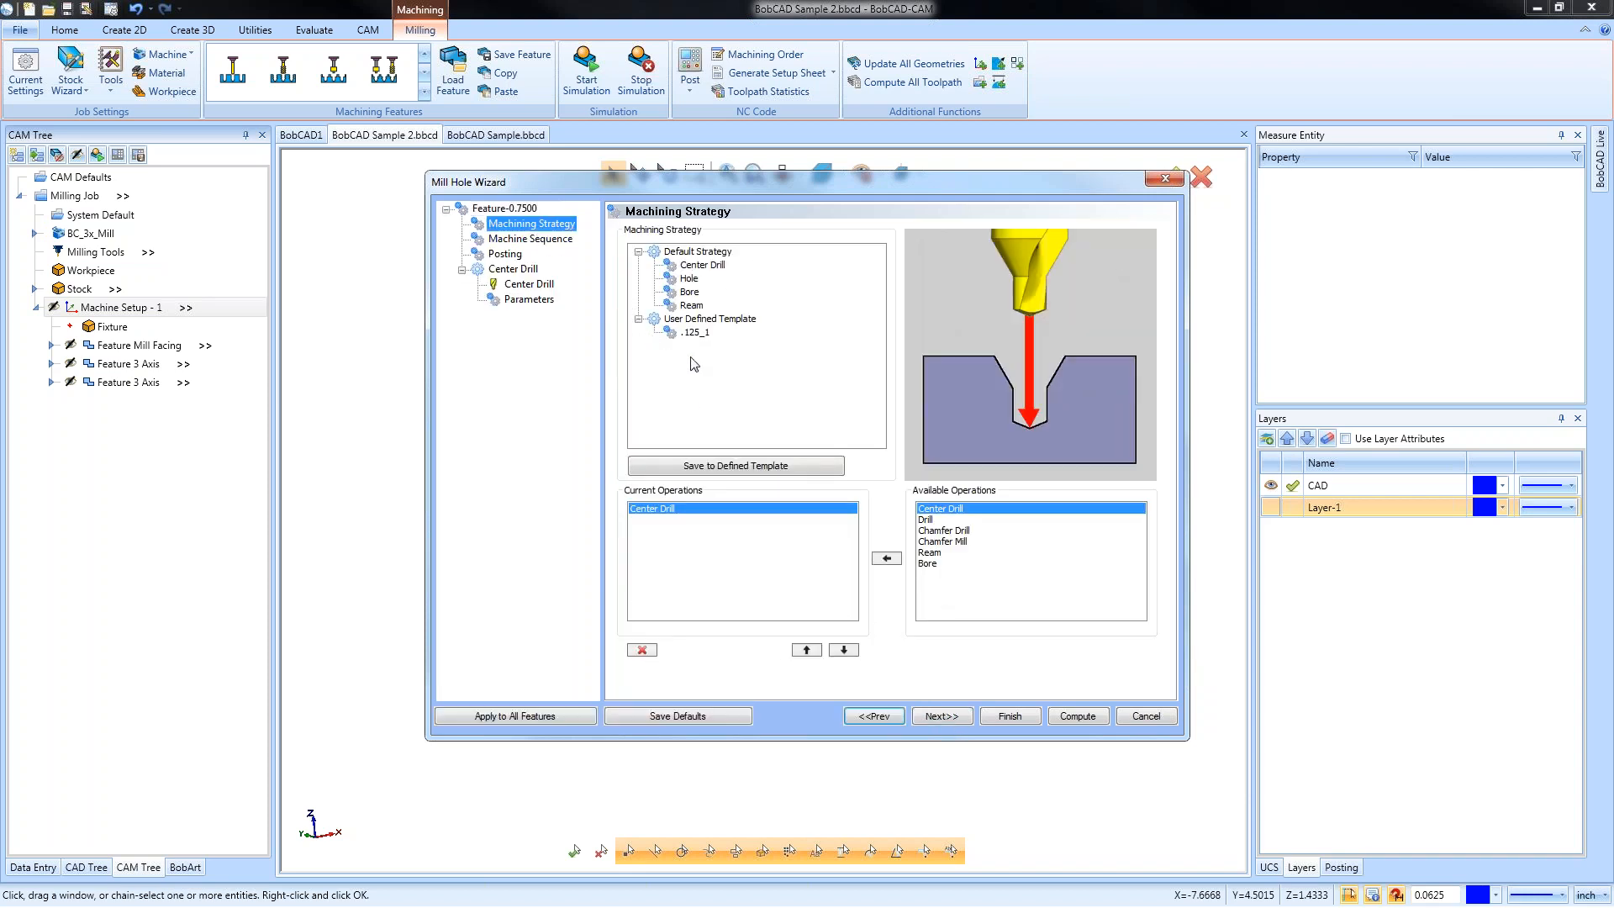
pyautogui.click(690, 279)
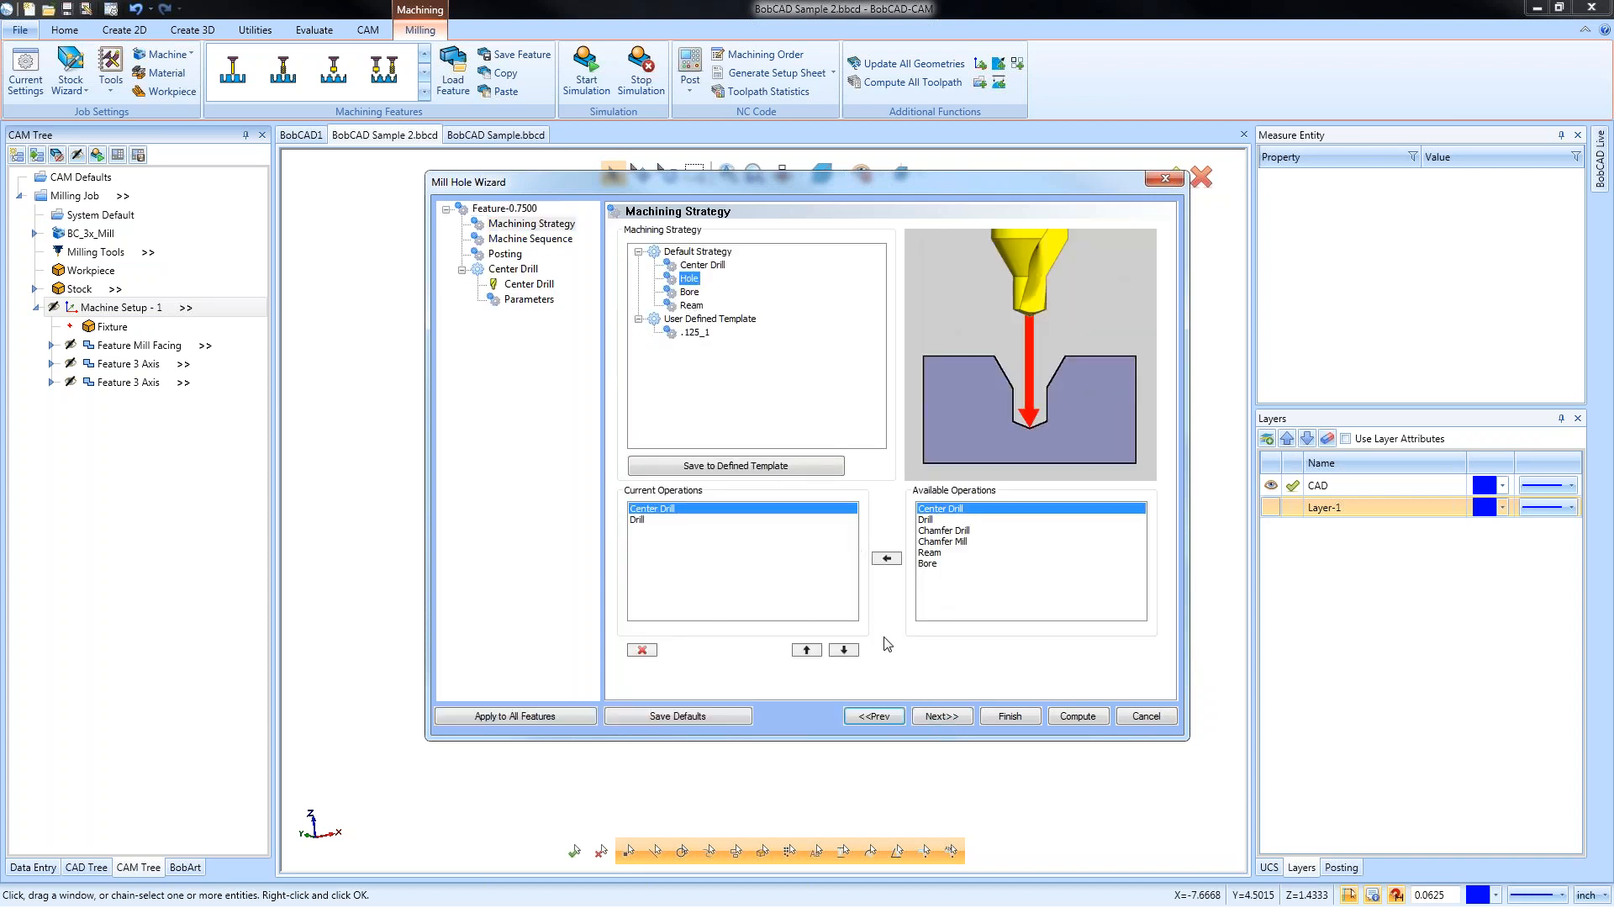
pyautogui.click(941, 717)
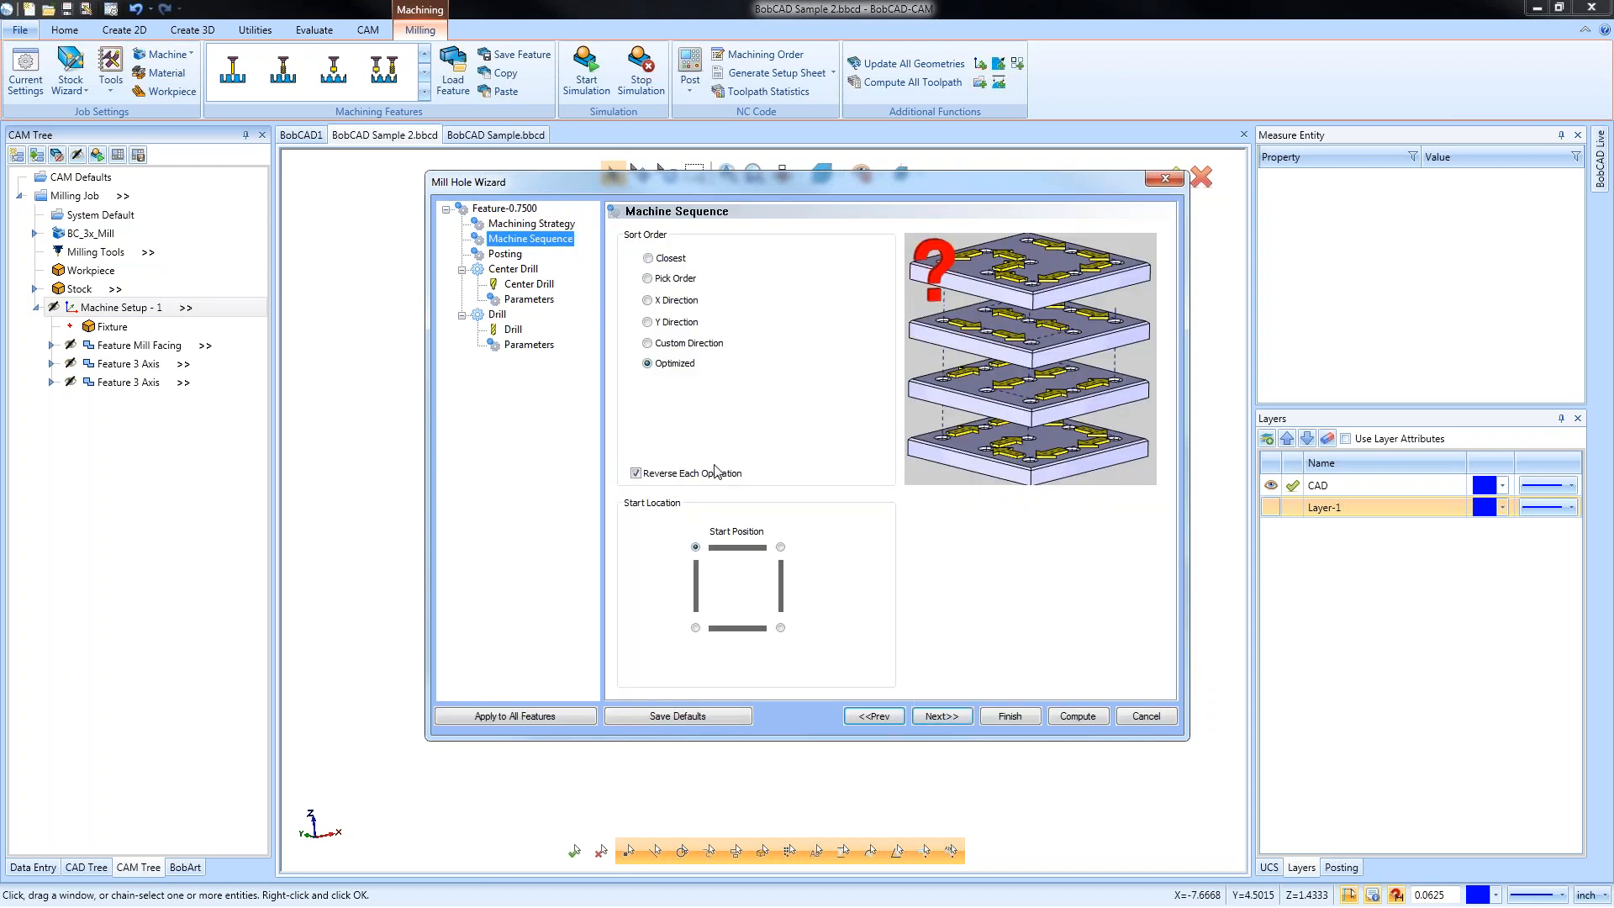
pyautogui.click(529, 284)
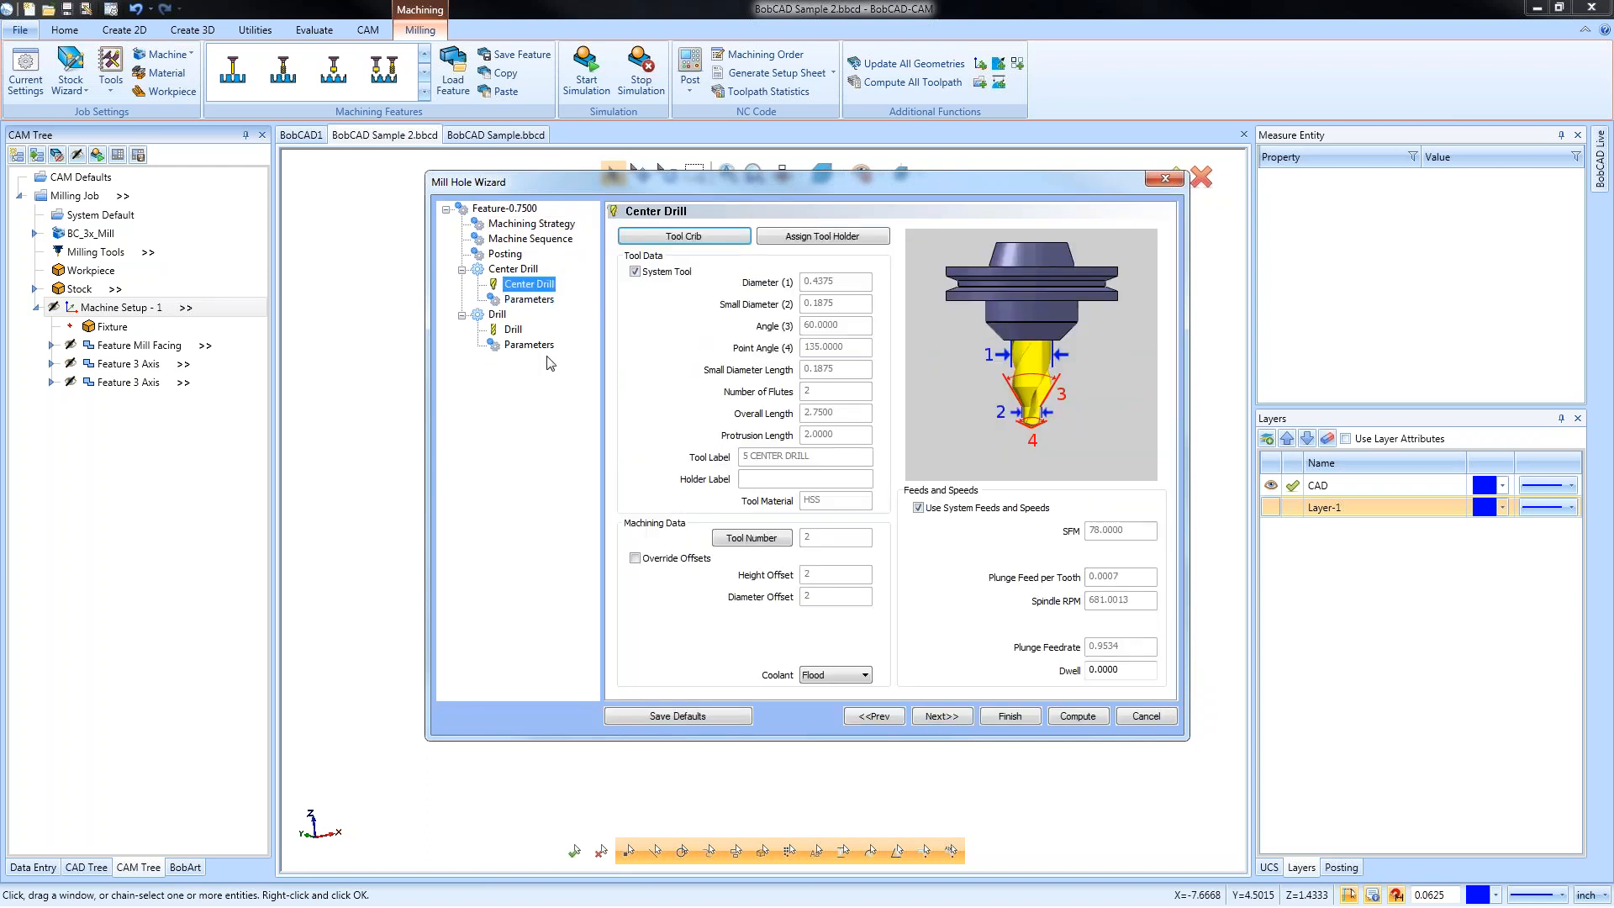
pyautogui.click(514, 329)
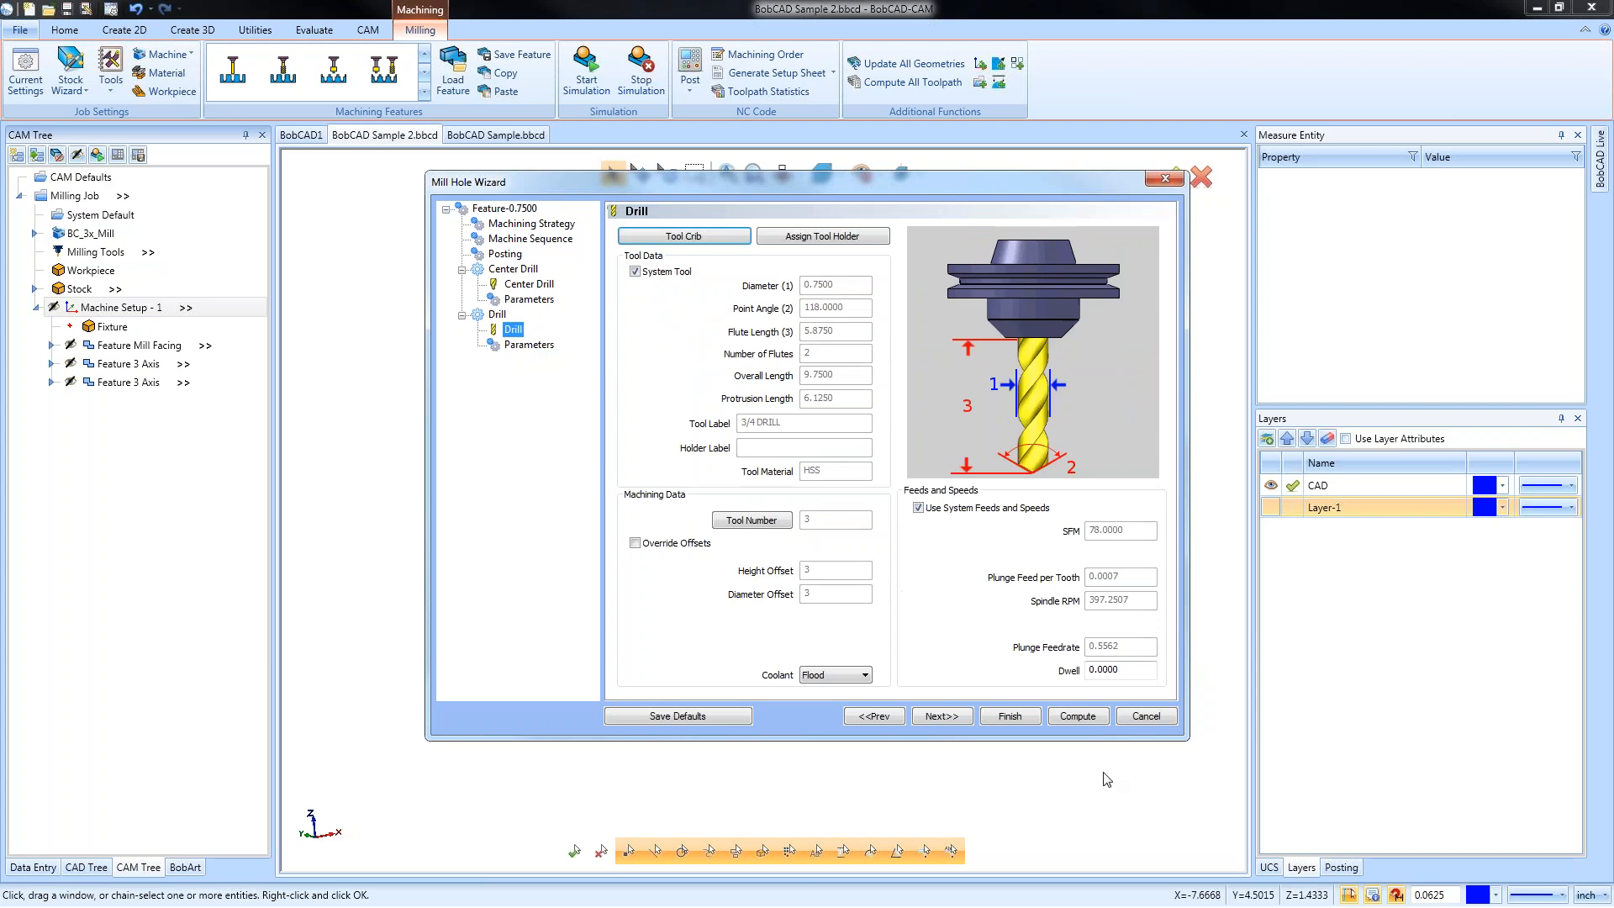
pyautogui.click(1088, 719)
# Backplot the Center Drill operation through to its end and close the backplot
pyautogui.moveTo(784, 521)
pyautogui.mouseDown(button='middle')
pyautogui.moveTo(842, 531)
pyautogui.moveTo(830, 519)
pyautogui.moveTo(810, 541)
pyautogui.moveTo(803, 523)
pyautogui.mouseUp(button='middle')
pyautogui.scroll(-2, 807, 503)
pyautogui.rightClick(114, 458)
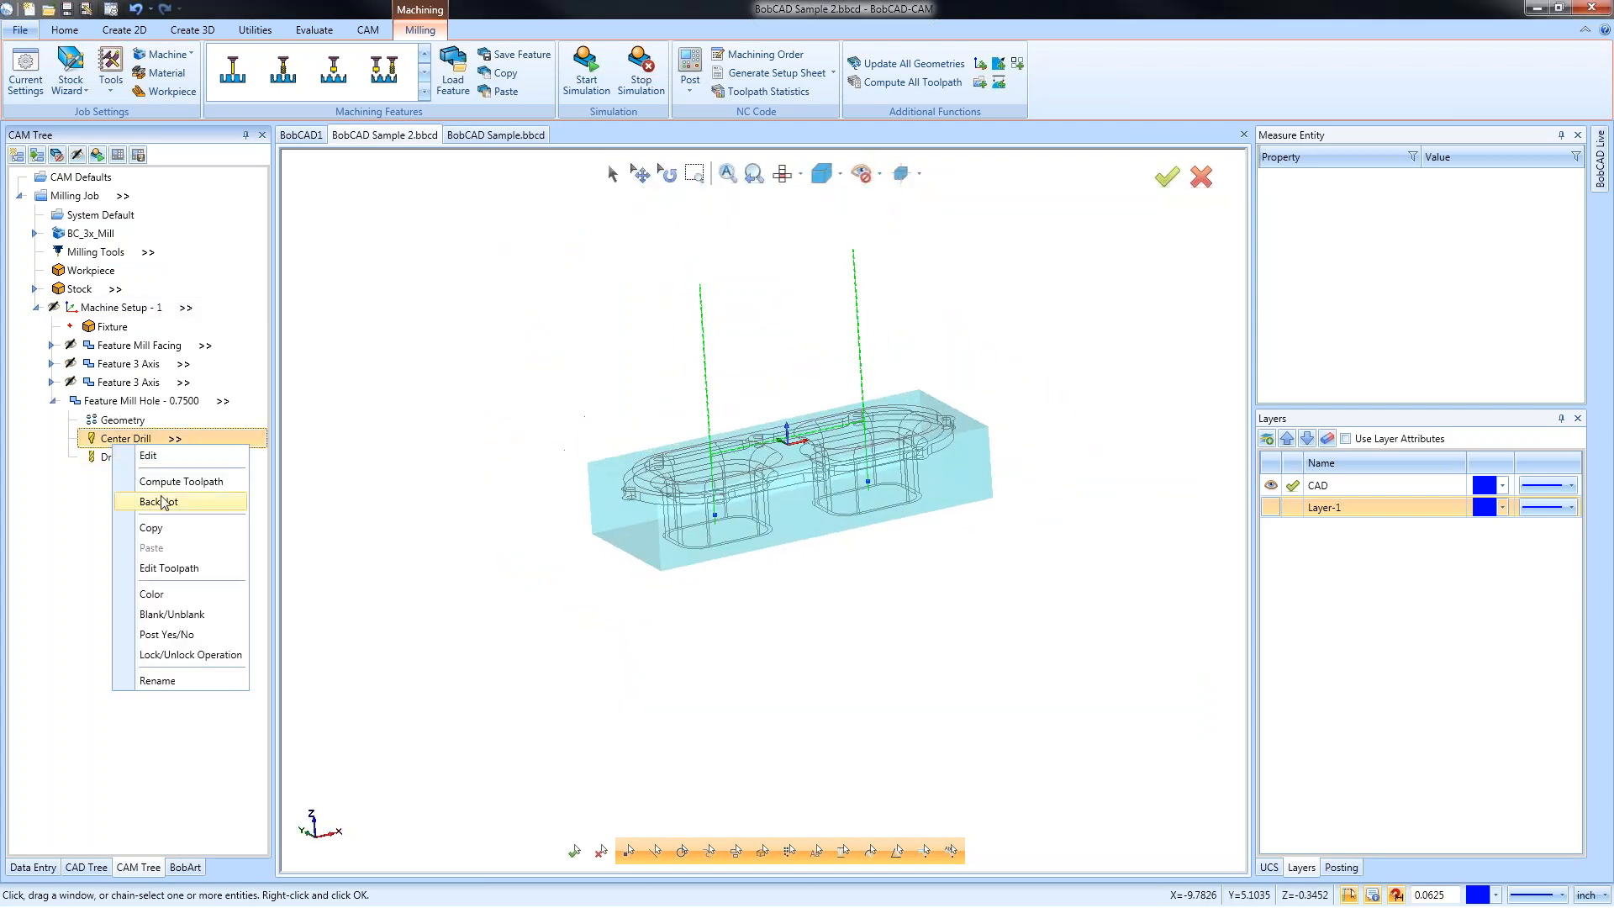
pyautogui.click(159, 497)
pyautogui.click(170, 202)
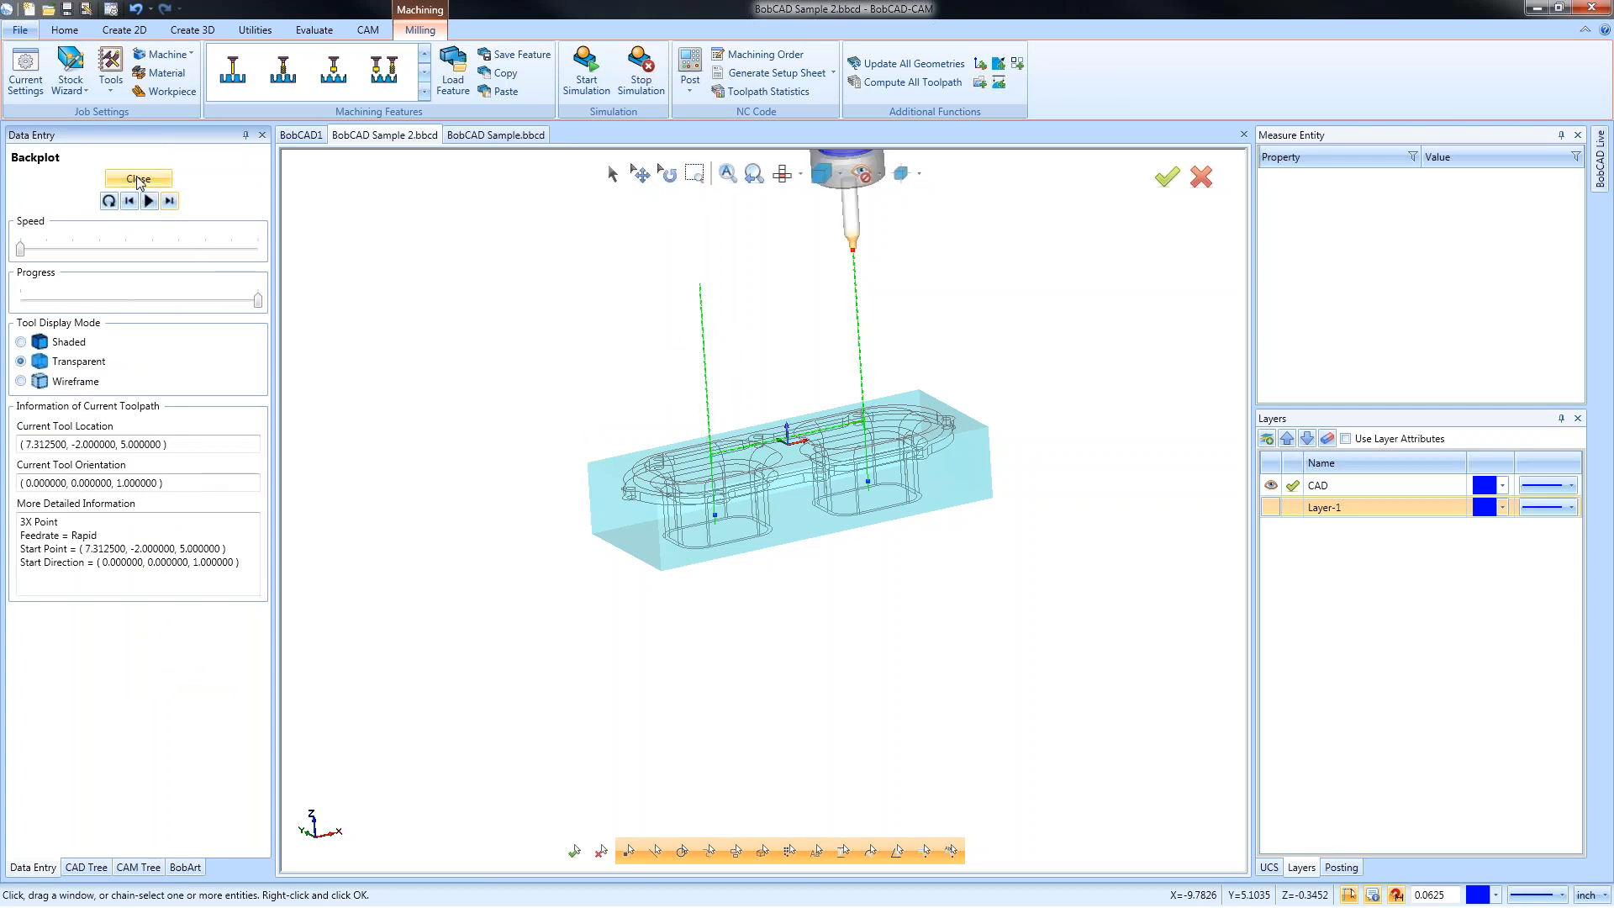
pyautogui.click(139, 179)
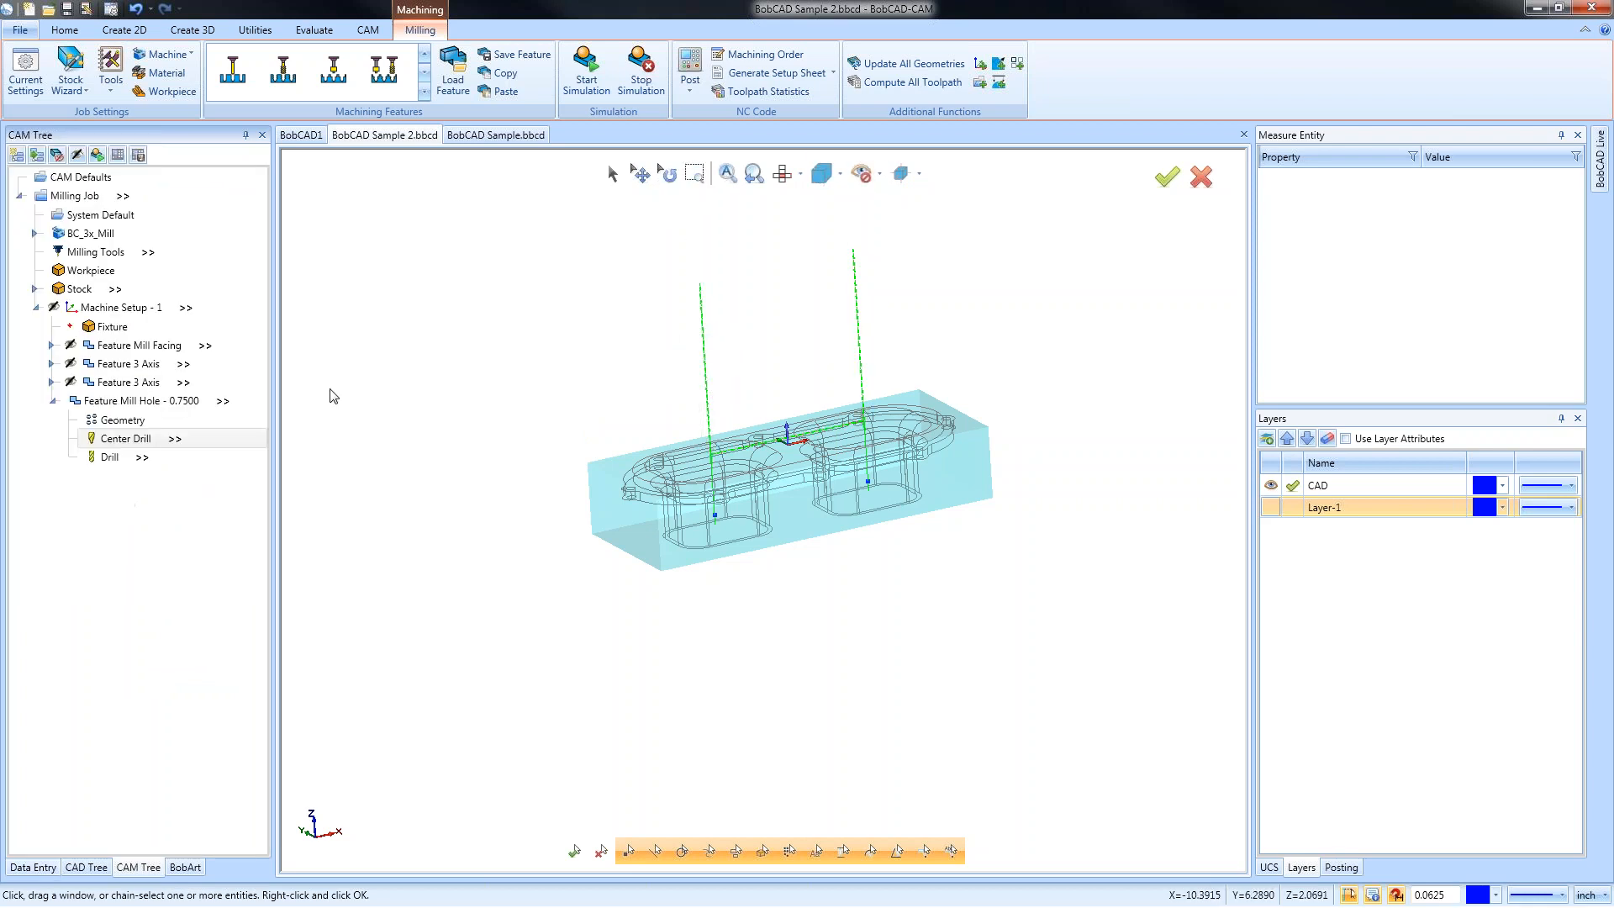
# Set the clearance of Machine Setup - 1 to 1 and recompute the hole feature's toolpaths
pyautogui.click(189, 309)
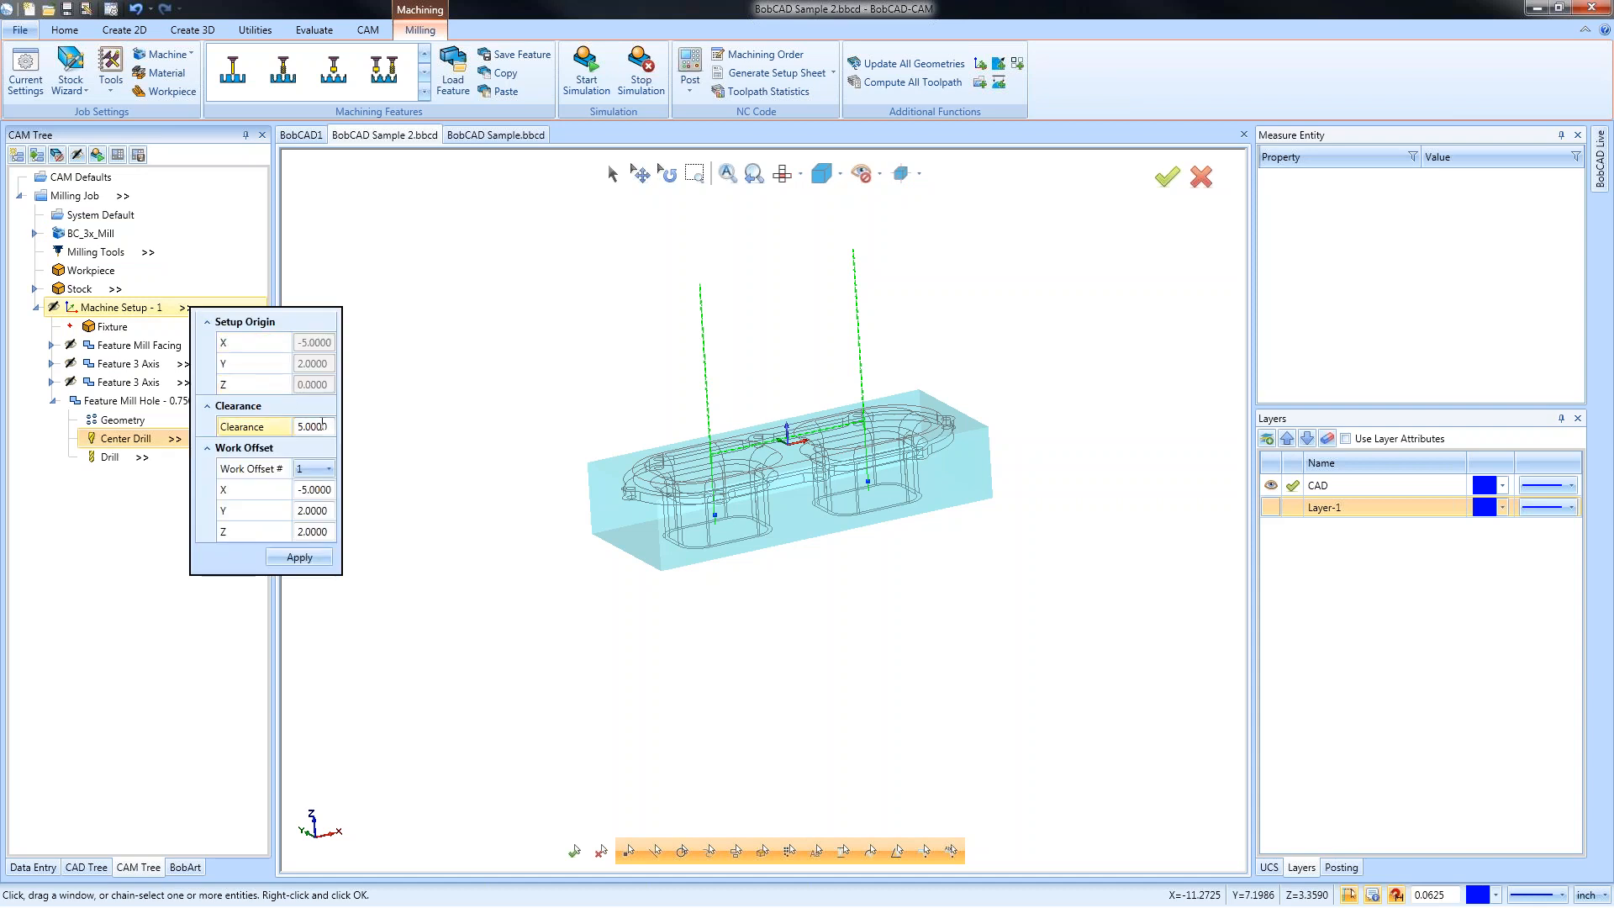
pyautogui.write('1')
pyautogui.click(299, 557)
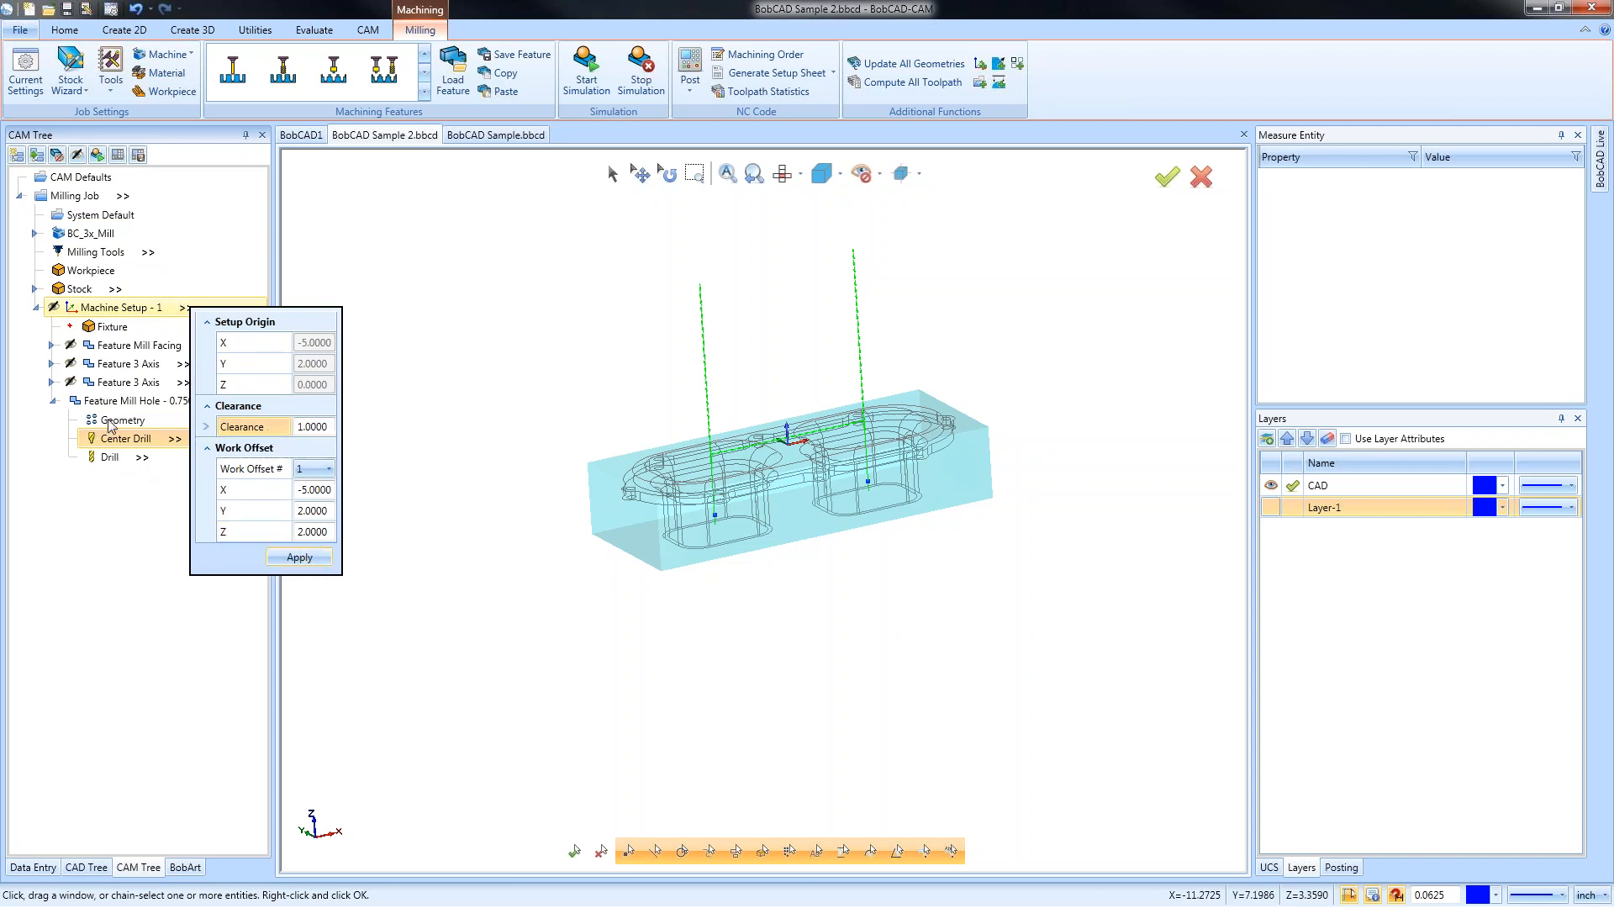
pyautogui.rightClick(130, 401)
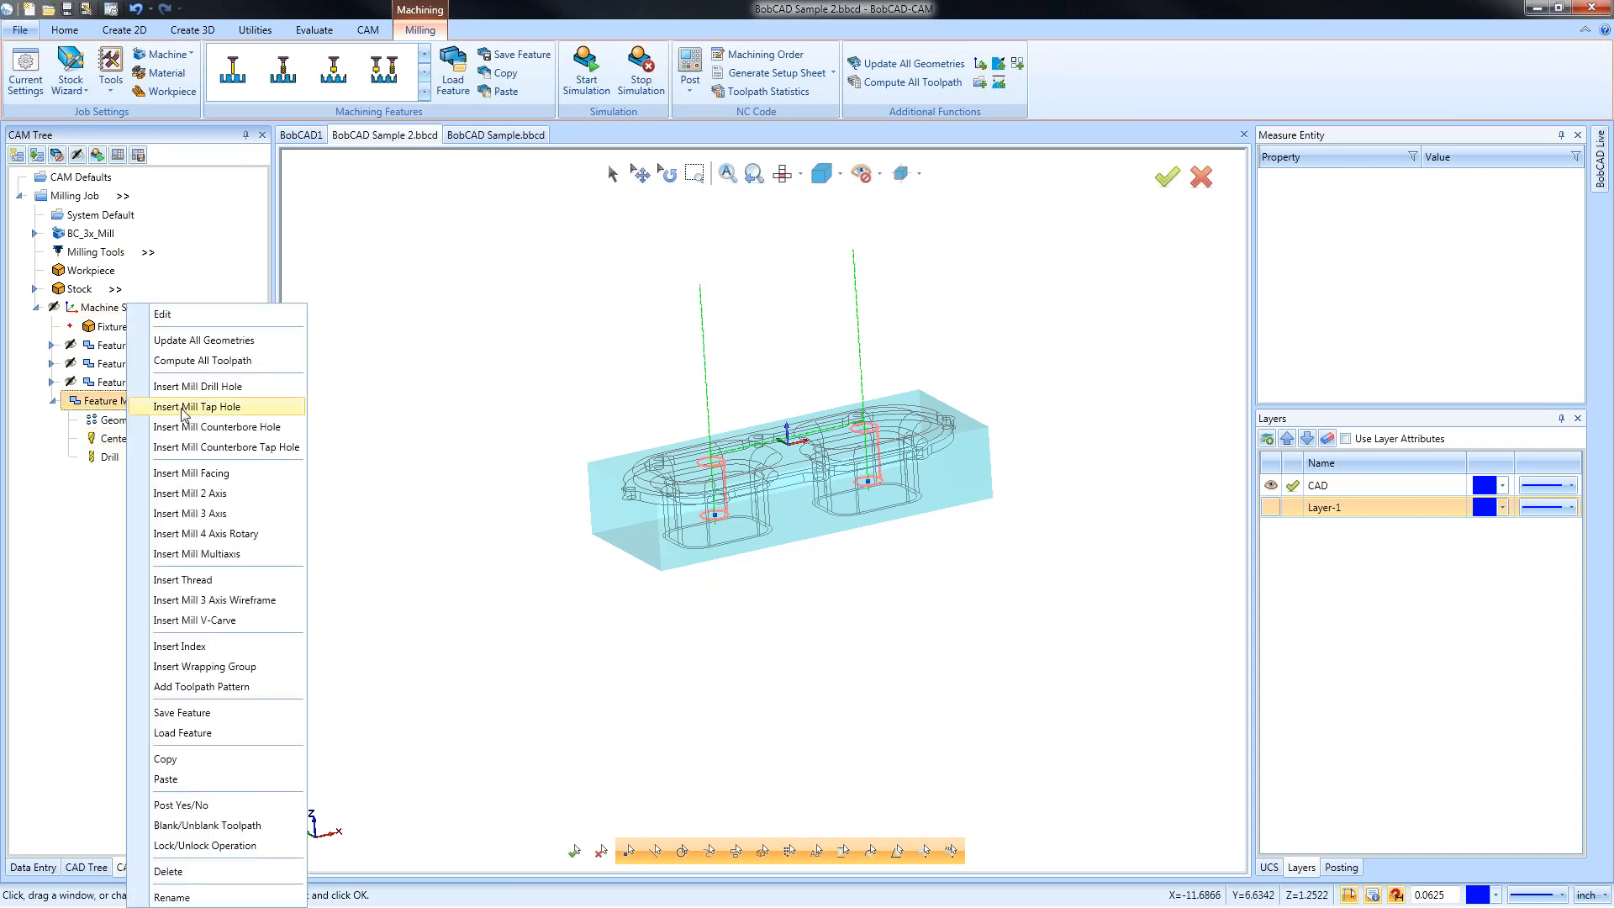
pyautogui.click(225, 360)
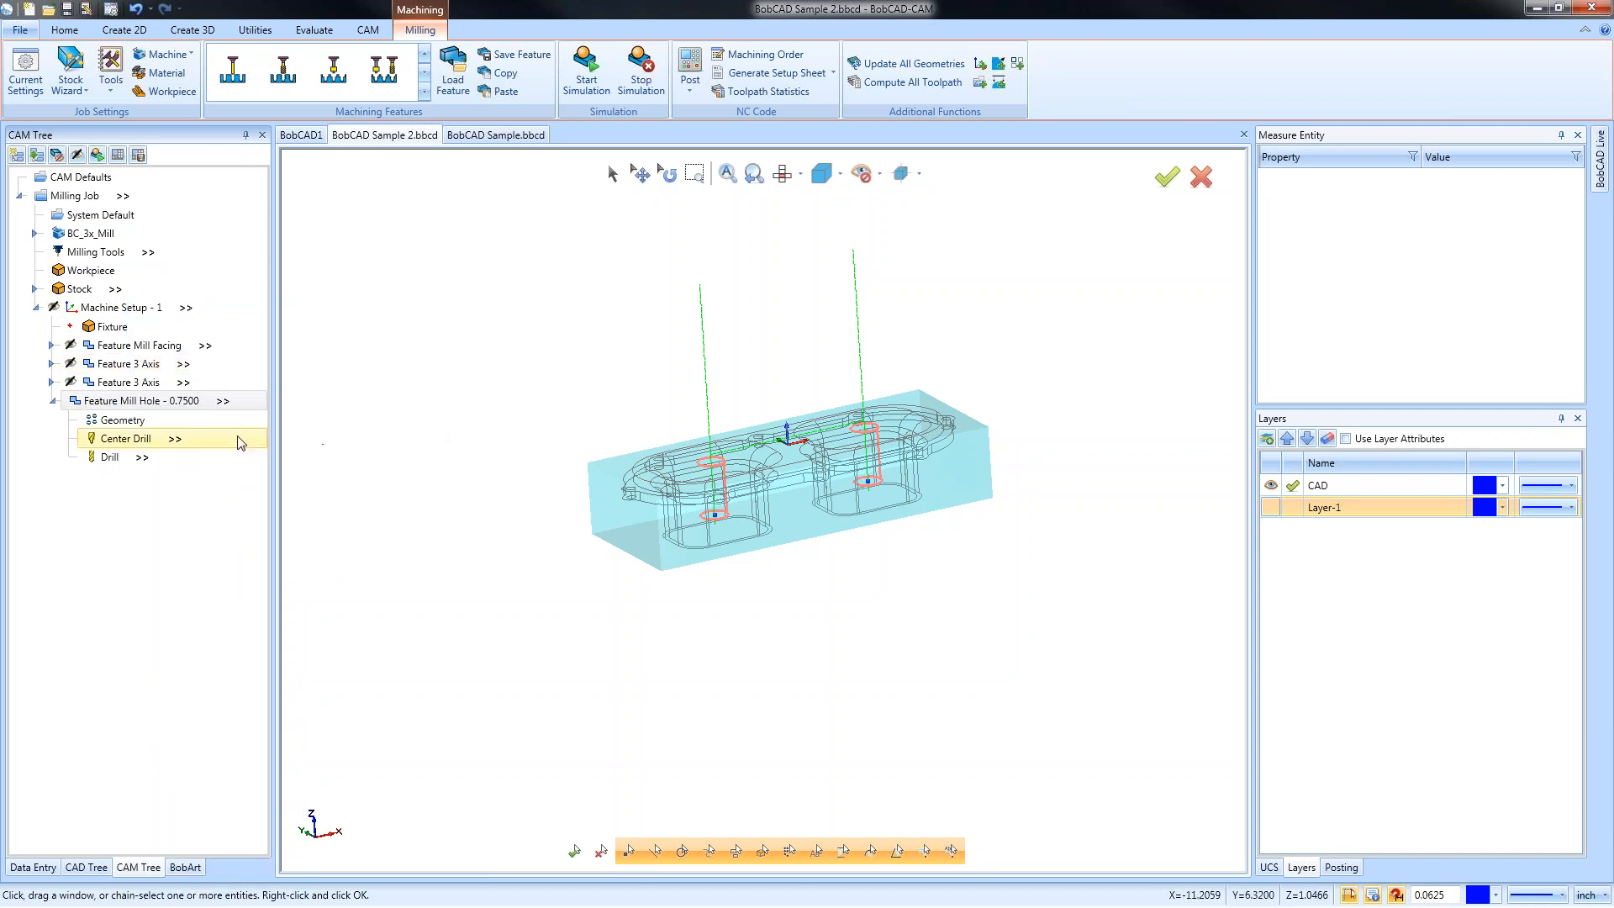
pyautogui.click(115, 440)
pyautogui.rightClick(115, 443)
pyautogui.click(190, 482)
# Edit the mill hole feature to set its group retract plane height to 1 and recompute it
pyautogui.rightClick(121, 401)
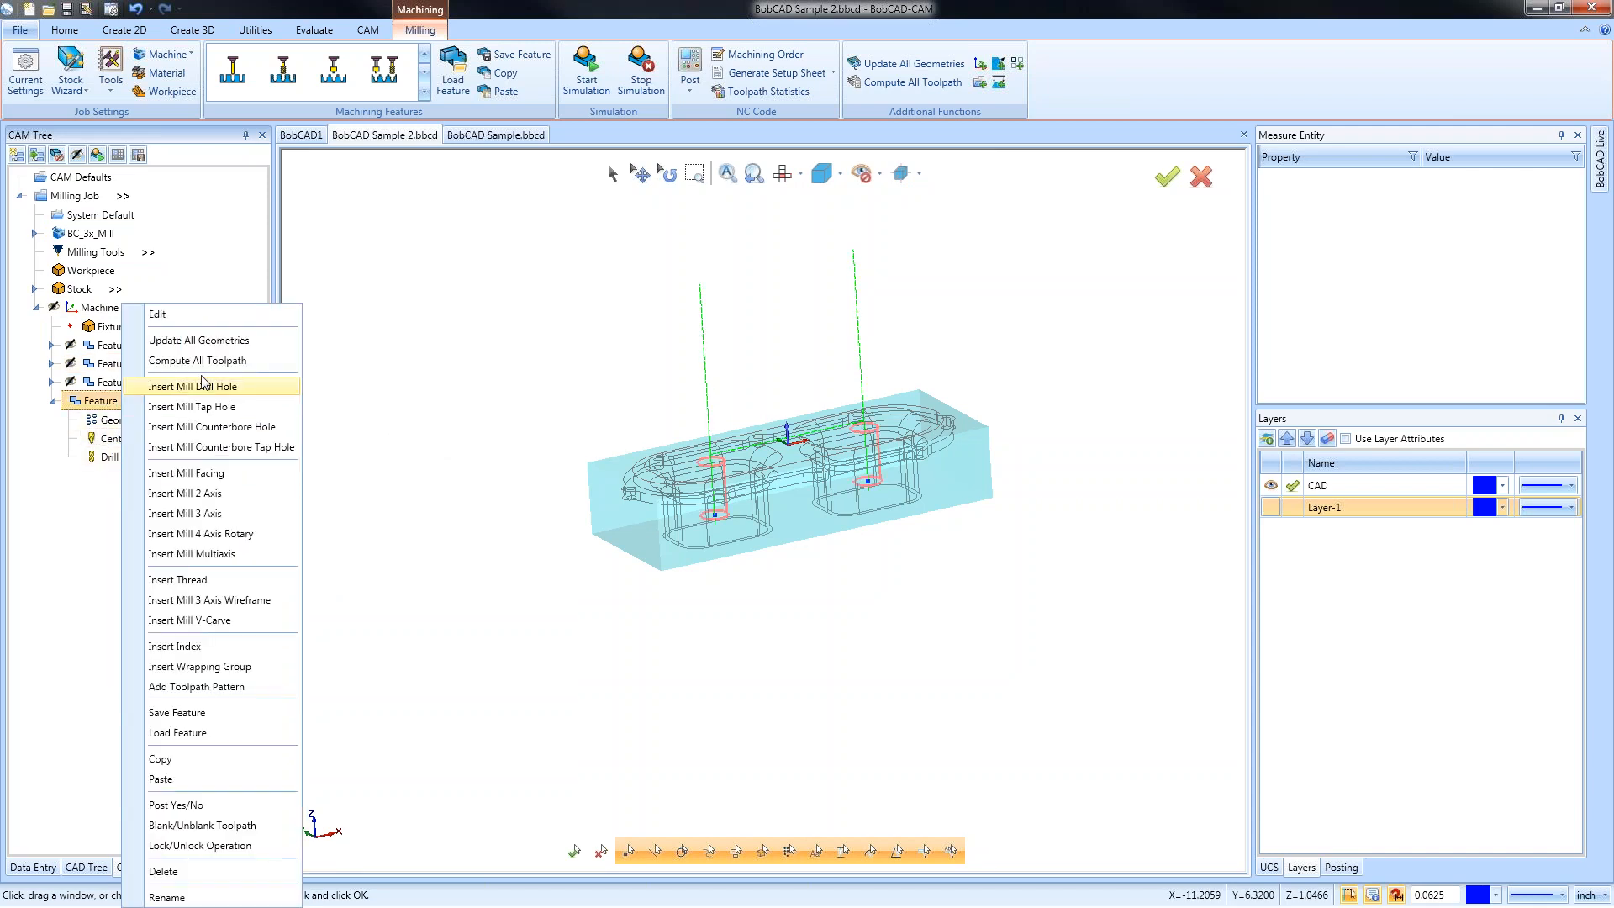
pyautogui.click(178, 316)
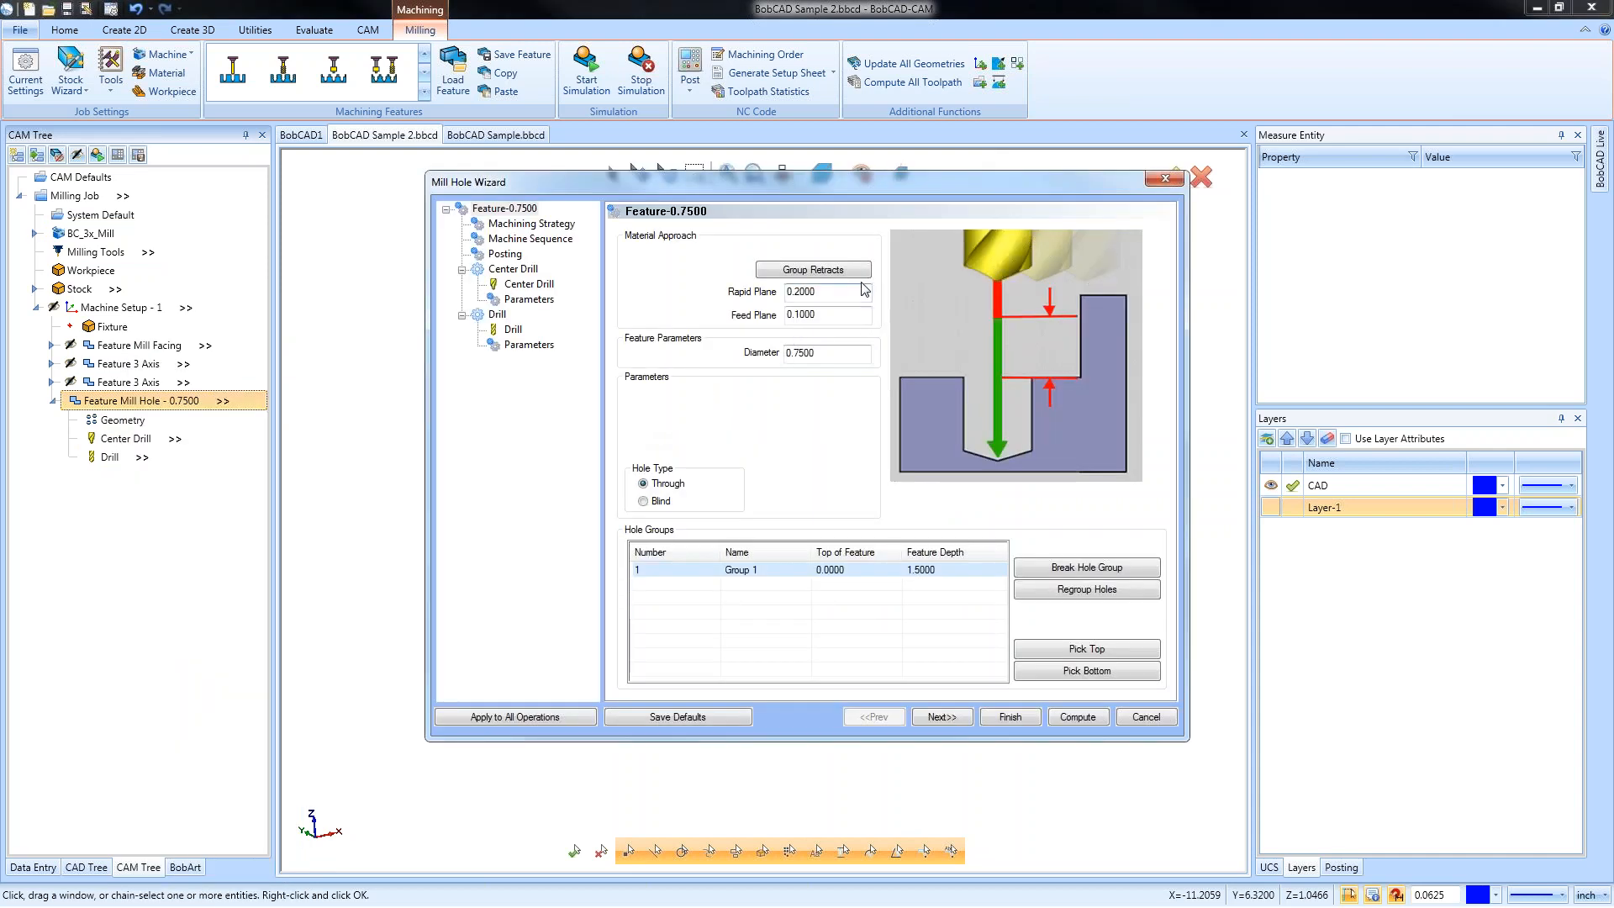
pyautogui.click(858, 271)
pyautogui.doubleClick(740, 358)
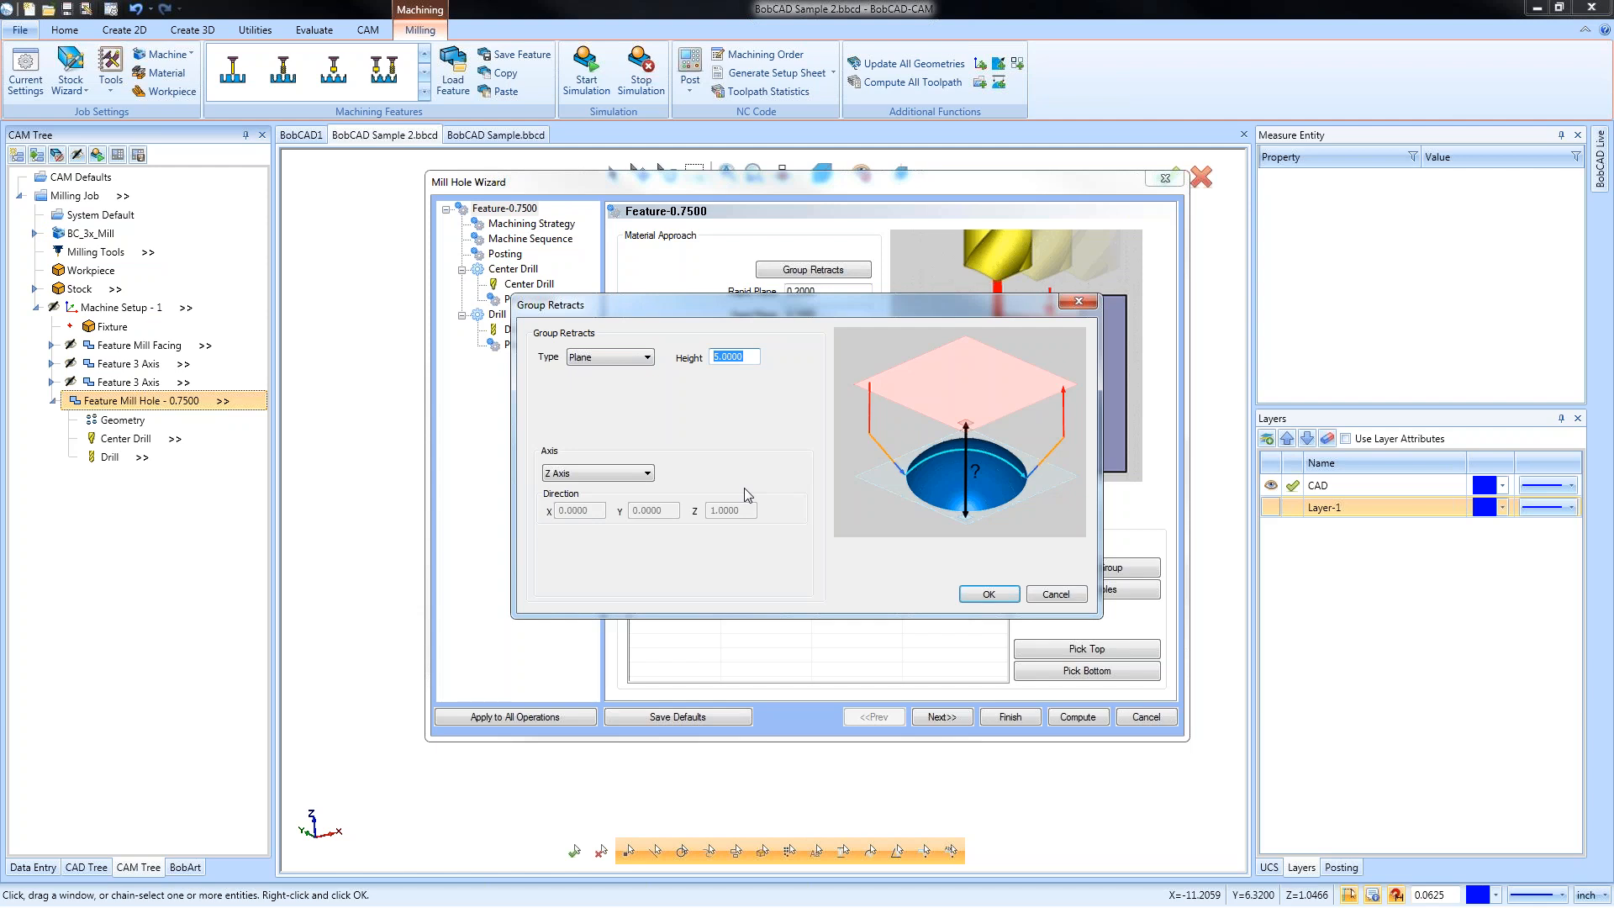
pyautogui.write('1')
pyautogui.press('Tab')
pyautogui.click(988, 595)
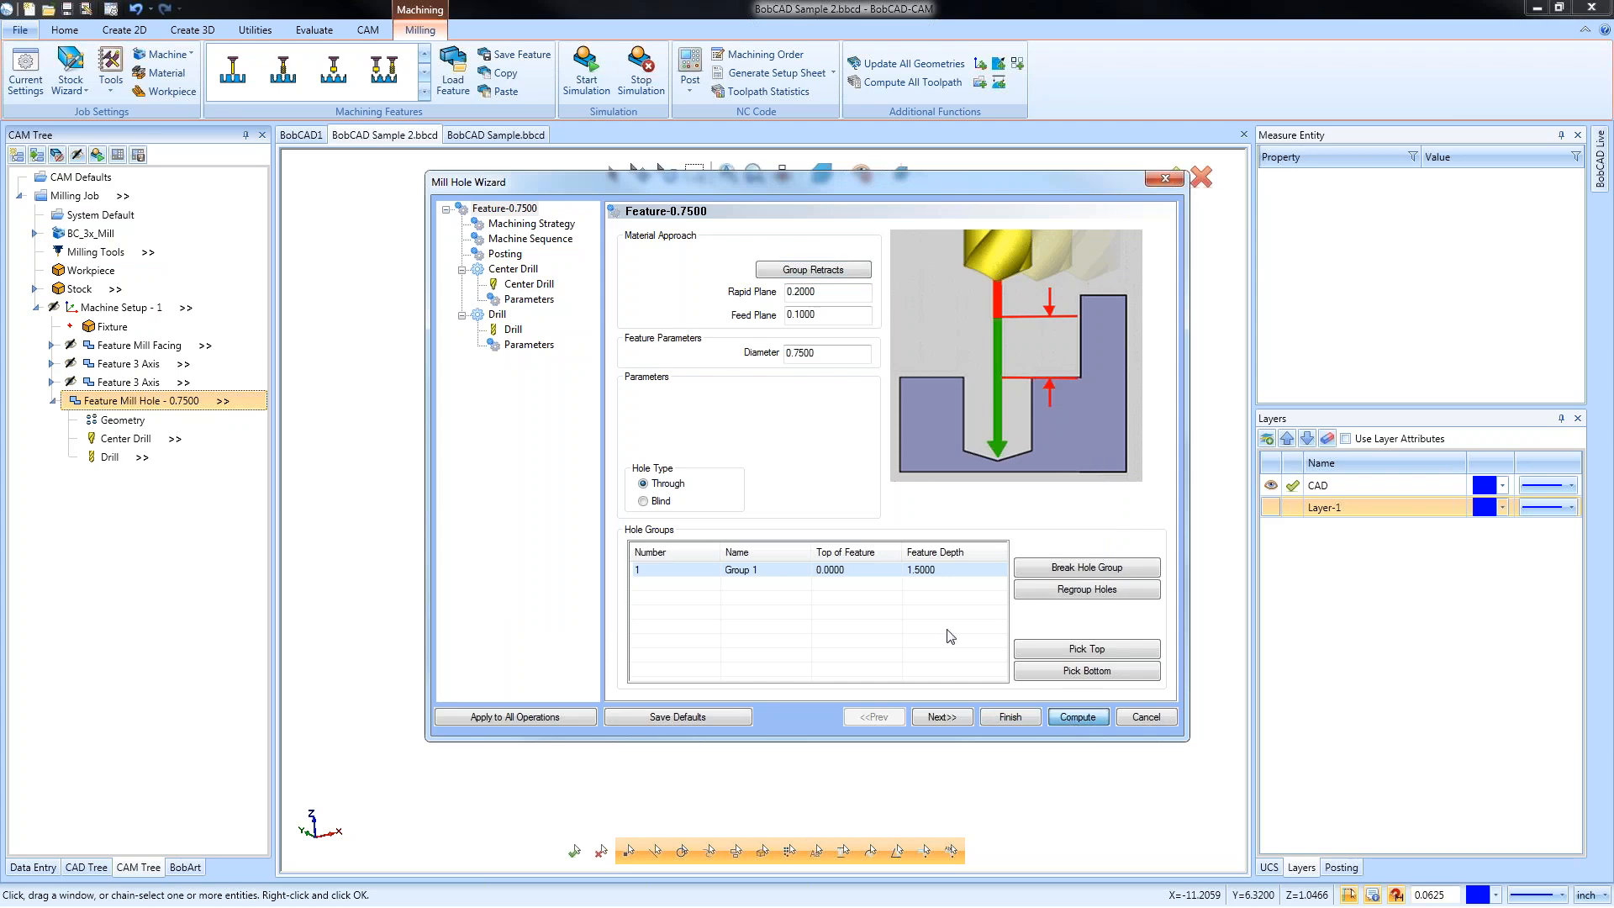
pyautogui.click(1070, 719)
# Examine the Center Drill and Drill toolpaths of the mill hole feature on the part
pyautogui.click(122, 442)
pyautogui.click(110, 461)
pyautogui.moveTo(700, 491)
pyautogui.mouseDown(button='middle')
pyautogui.moveTo(820, 580)
pyautogui.moveTo(849, 569)
pyautogui.moveTo(851, 505)
pyautogui.moveTo(825, 627)
pyautogui.moveTo(836, 605)
pyautogui.moveTo(703, 533)
pyautogui.mouseUp(button='middle')
pyautogui.hotkey('ctrl', 'w')
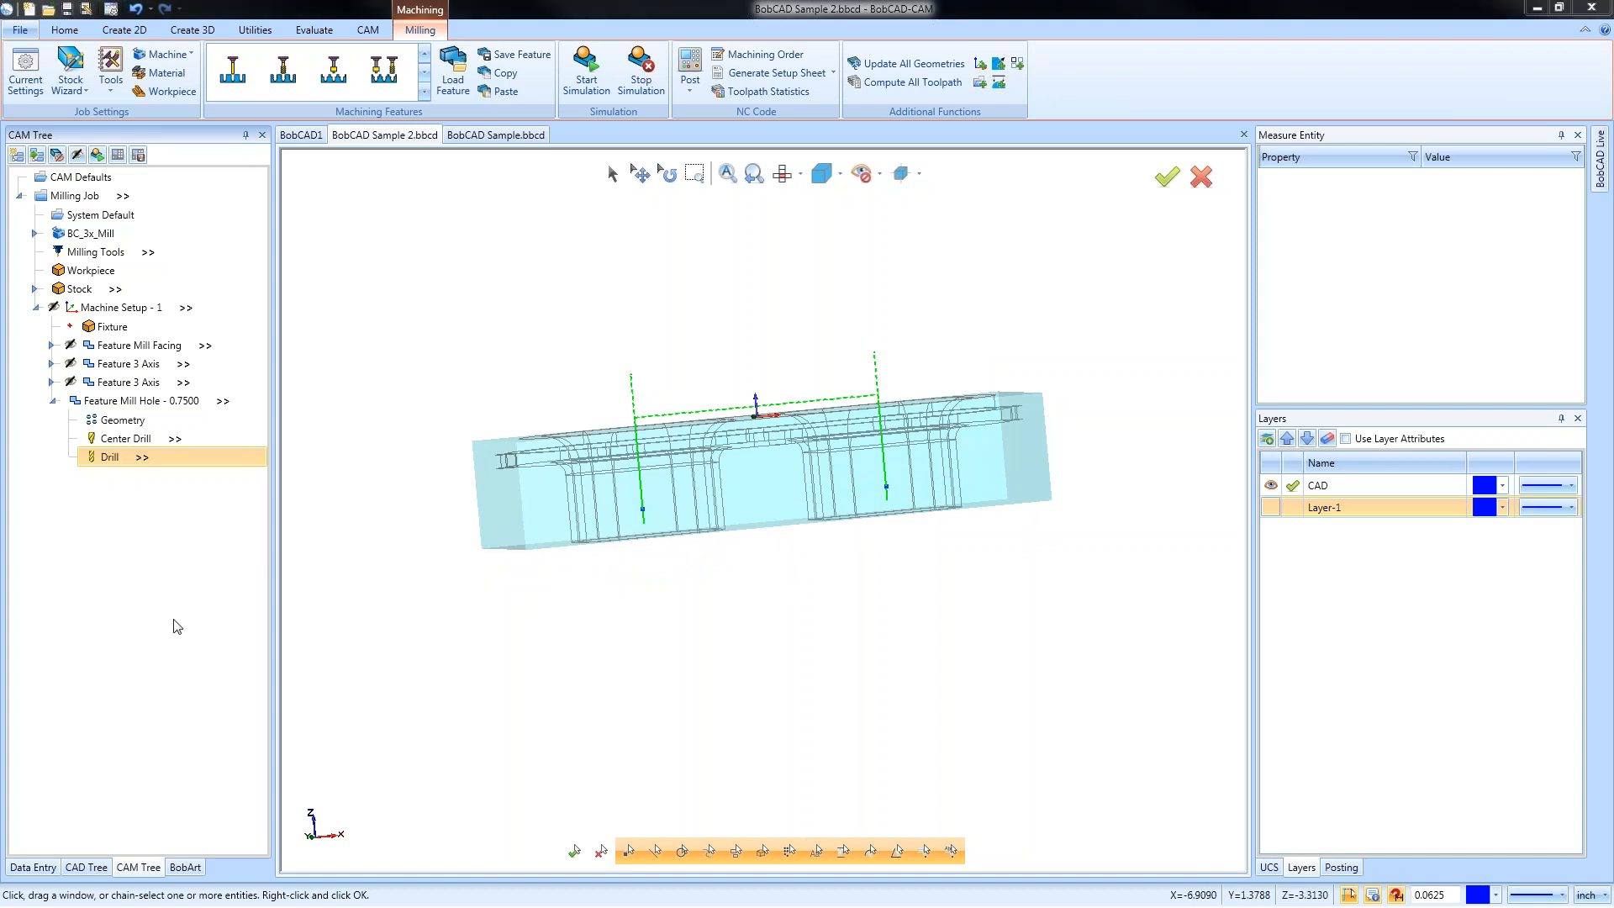
pyautogui.moveTo(801, 530); pyautogui.dragTo(793, 592, button='middle')
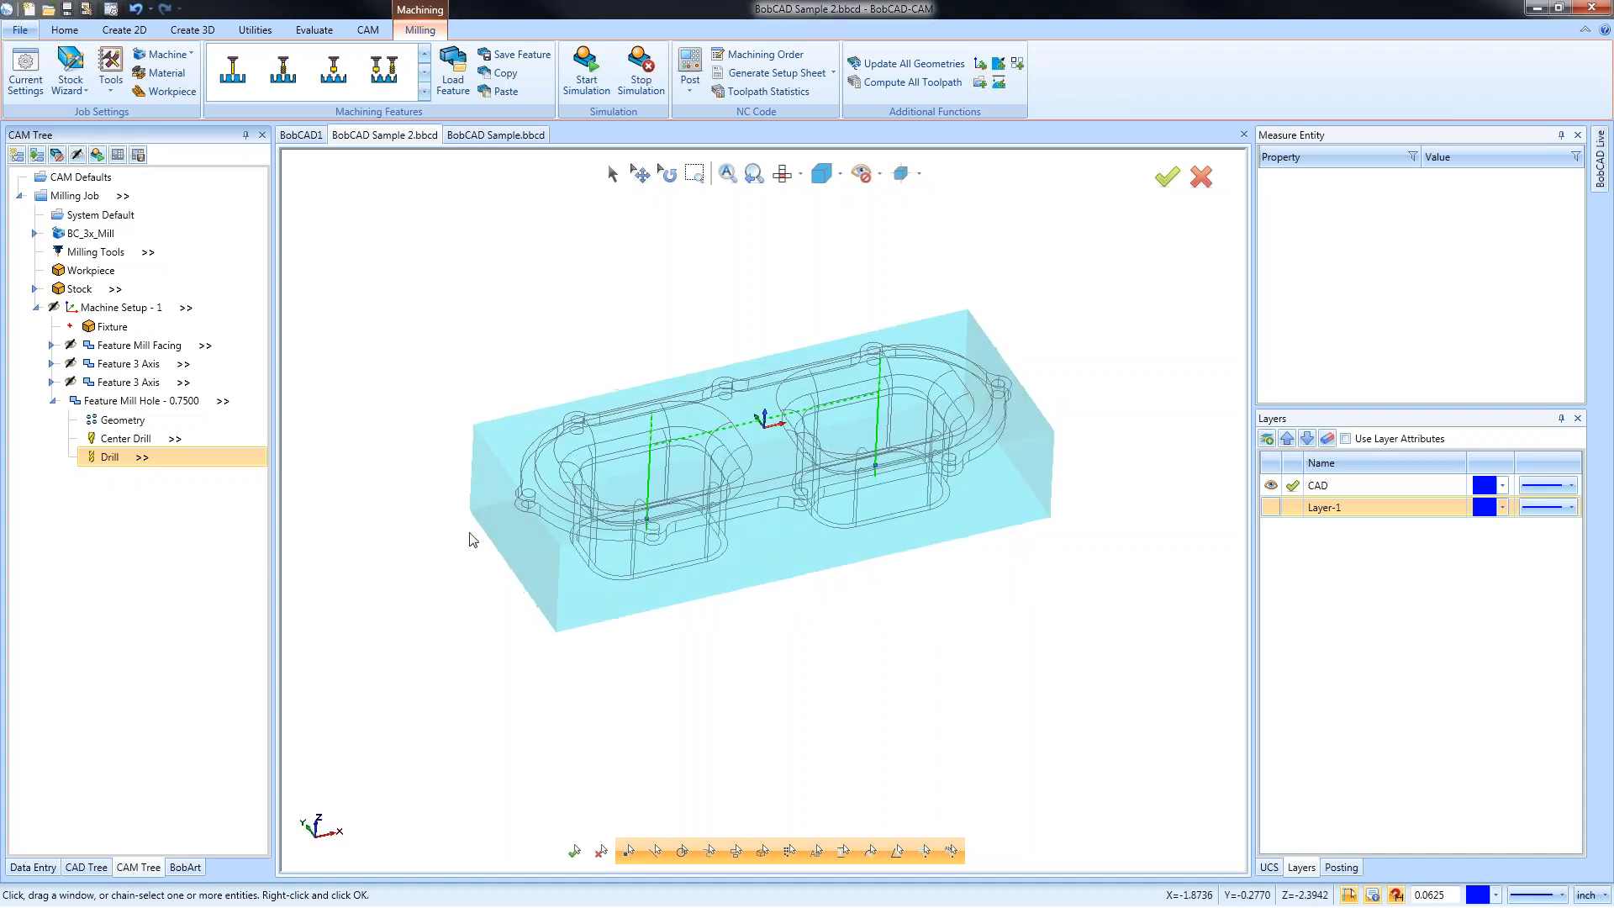
# Insert a Mill 2 Axis feature using the Pocketing strategy, with Pocket as its only operation
pyautogui.click(53, 401)
pyautogui.rightClick(119, 407)
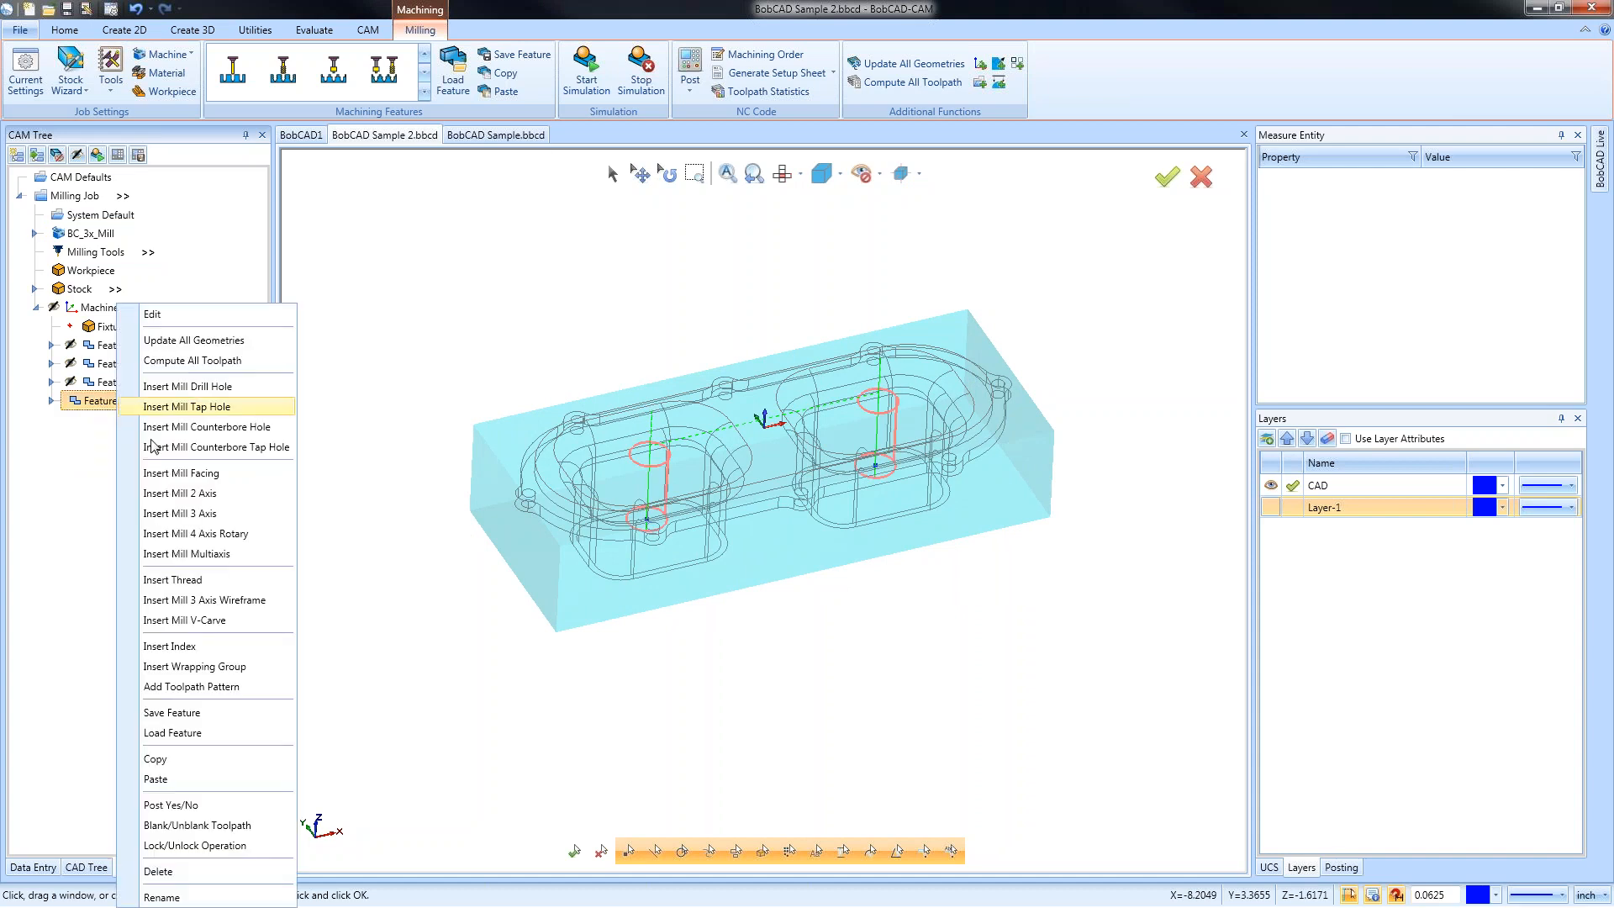
pyautogui.click(249, 494)
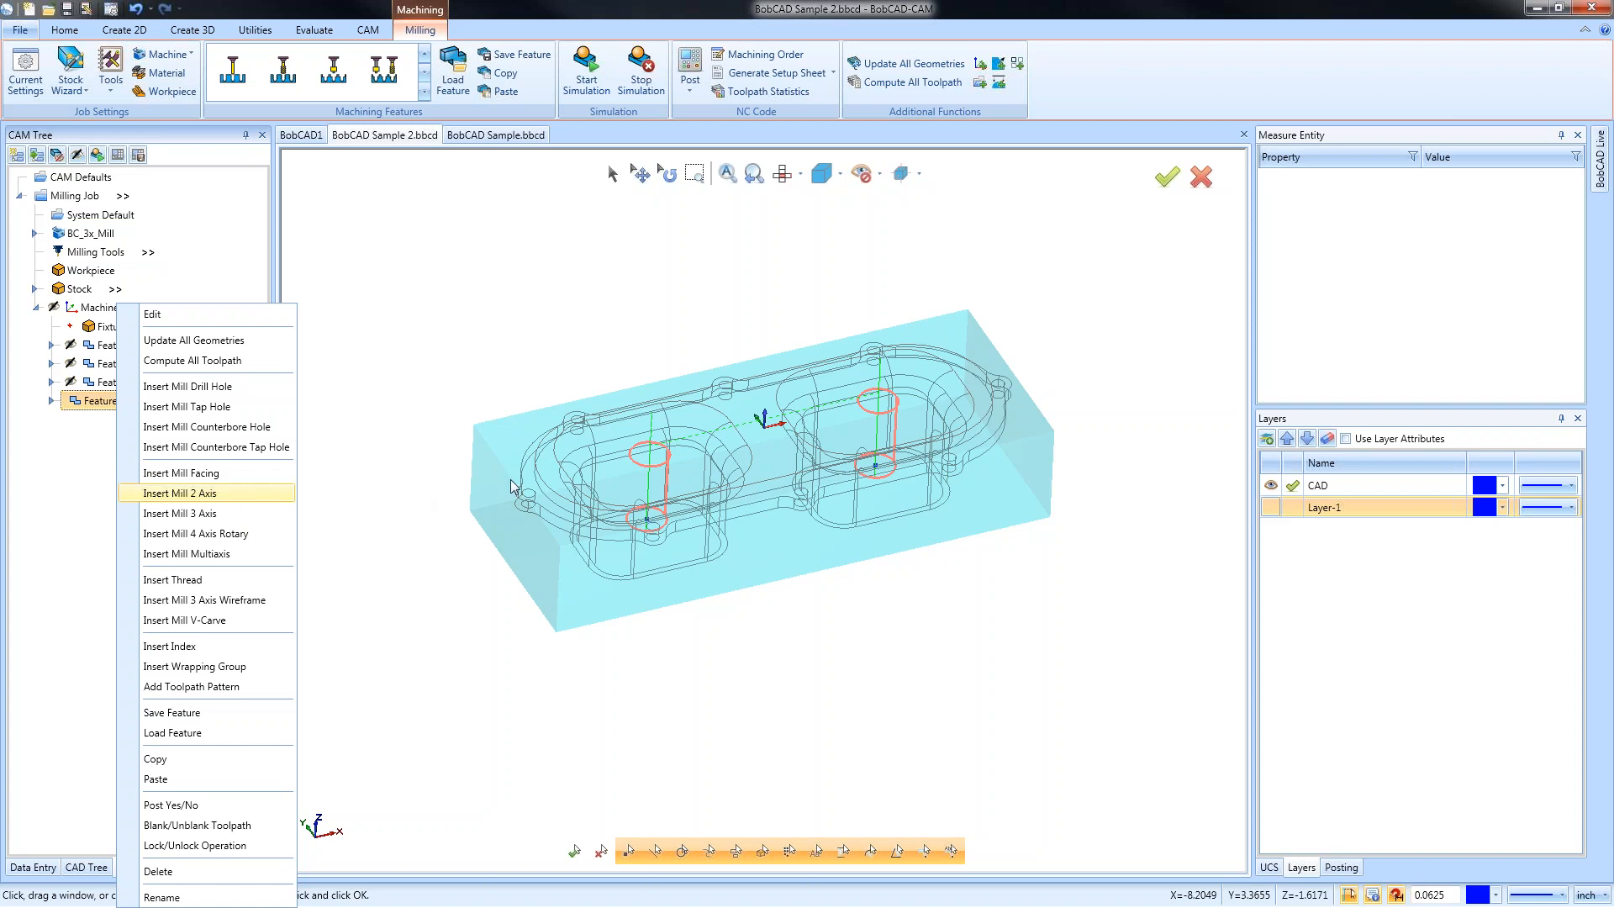
pyautogui.click(553, 239)
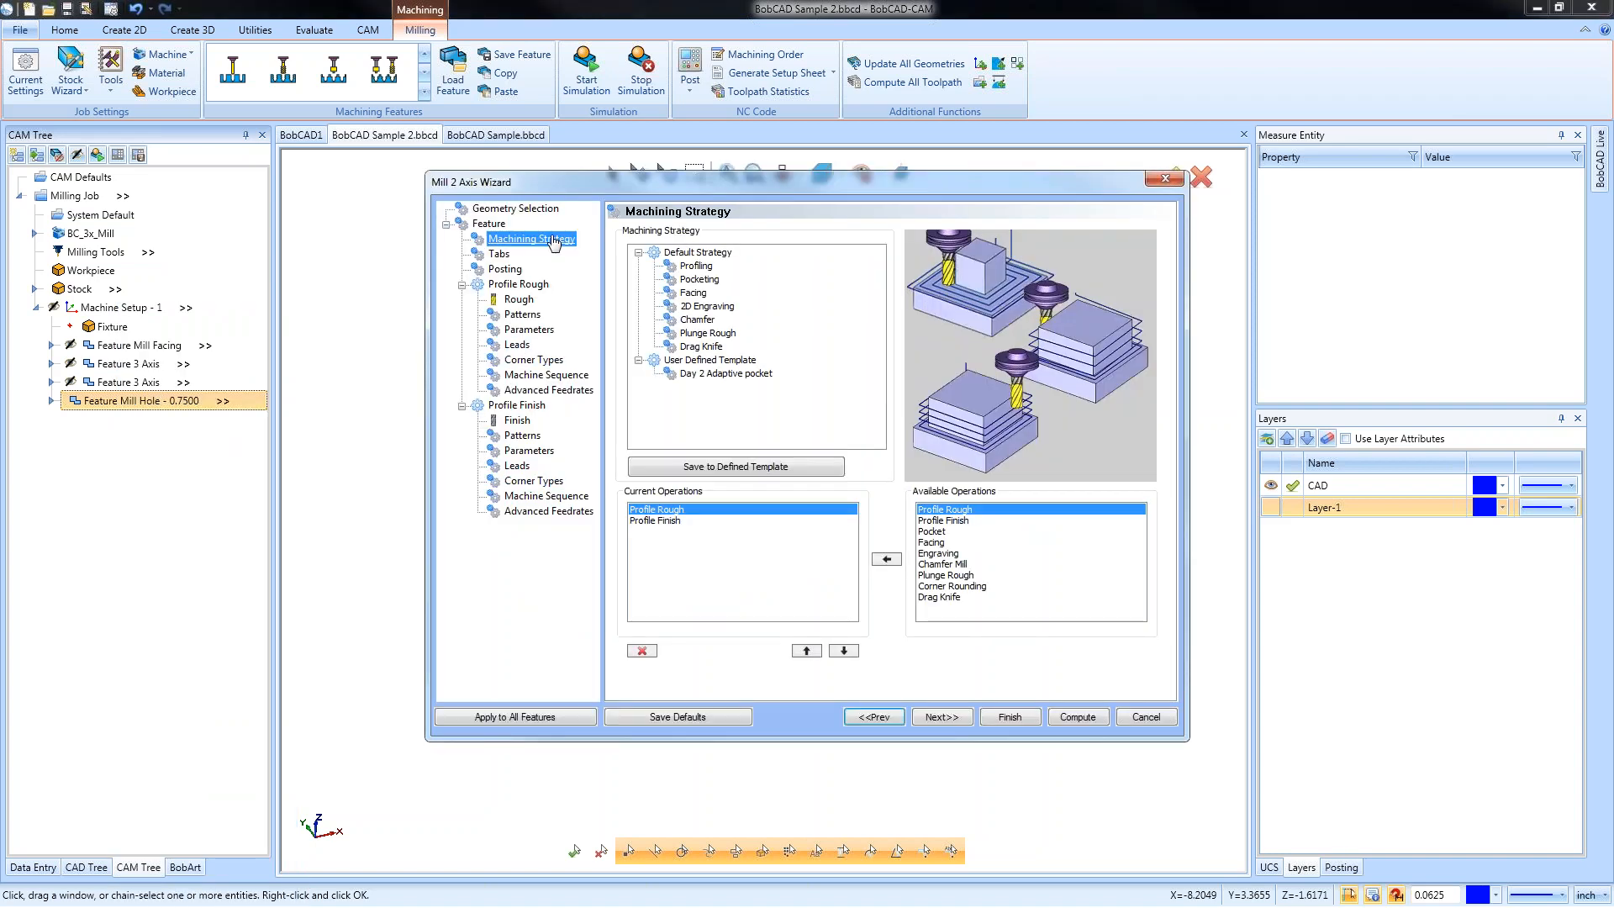
pyautogui.click(711, 283)
pyautogui.click(668, 521)
pyautogui.click(641, 650)
pyautogui.click(942, 716)
# Set the Pocket operation's pattern to Advanced Pocket with Offset Pocket Out and finish the feature
pyautogui.click(519, 299)
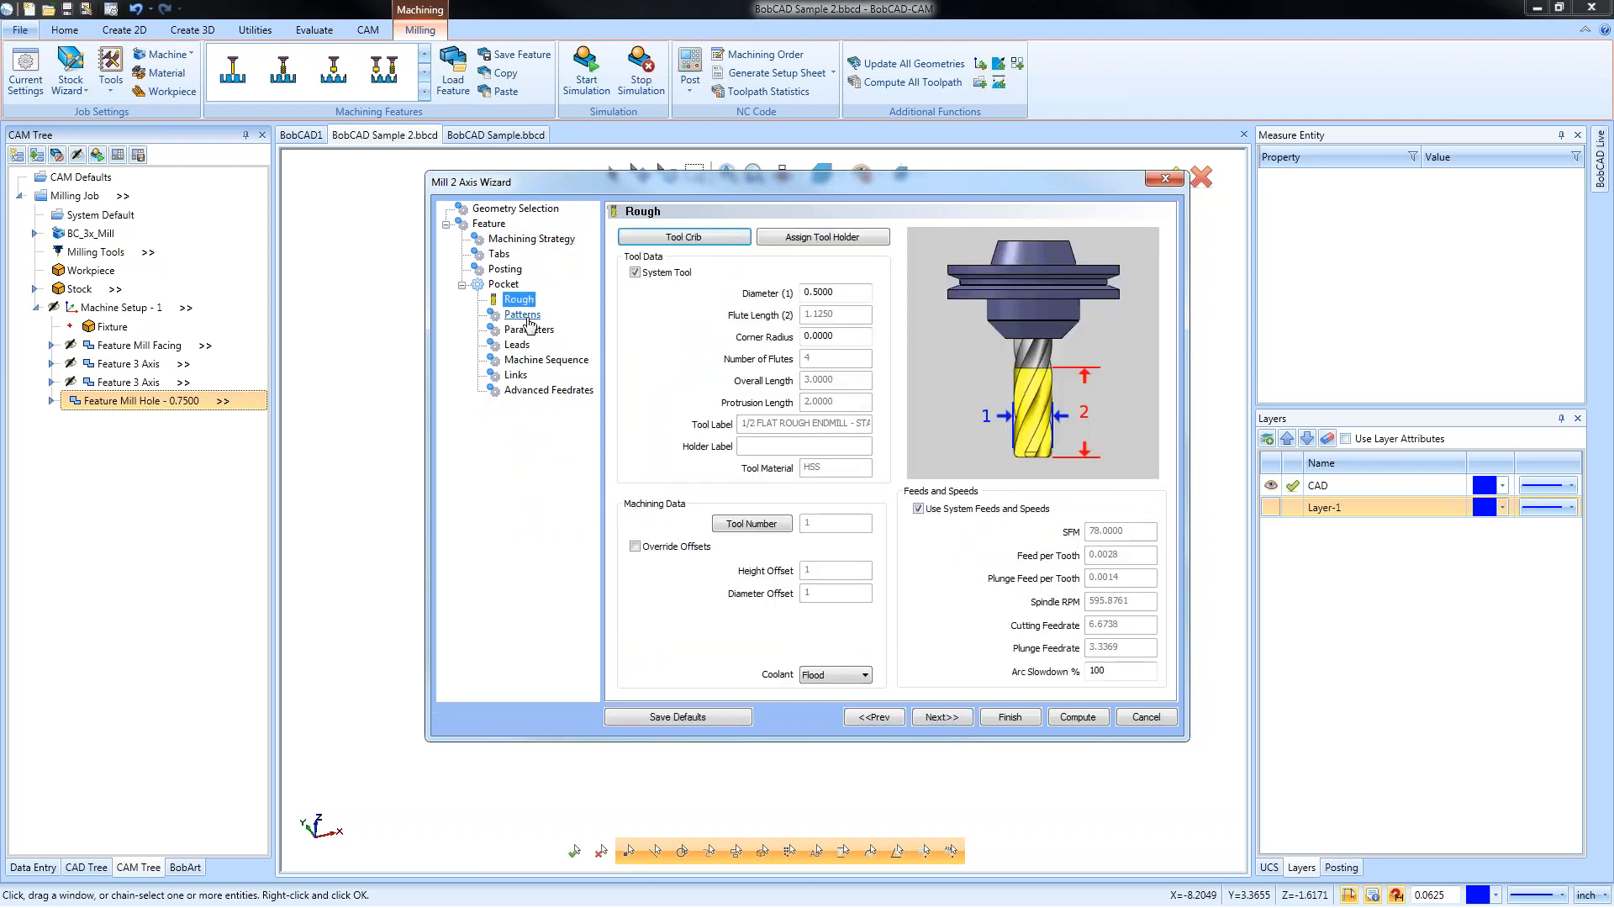
pyautogui.click(524, 316)
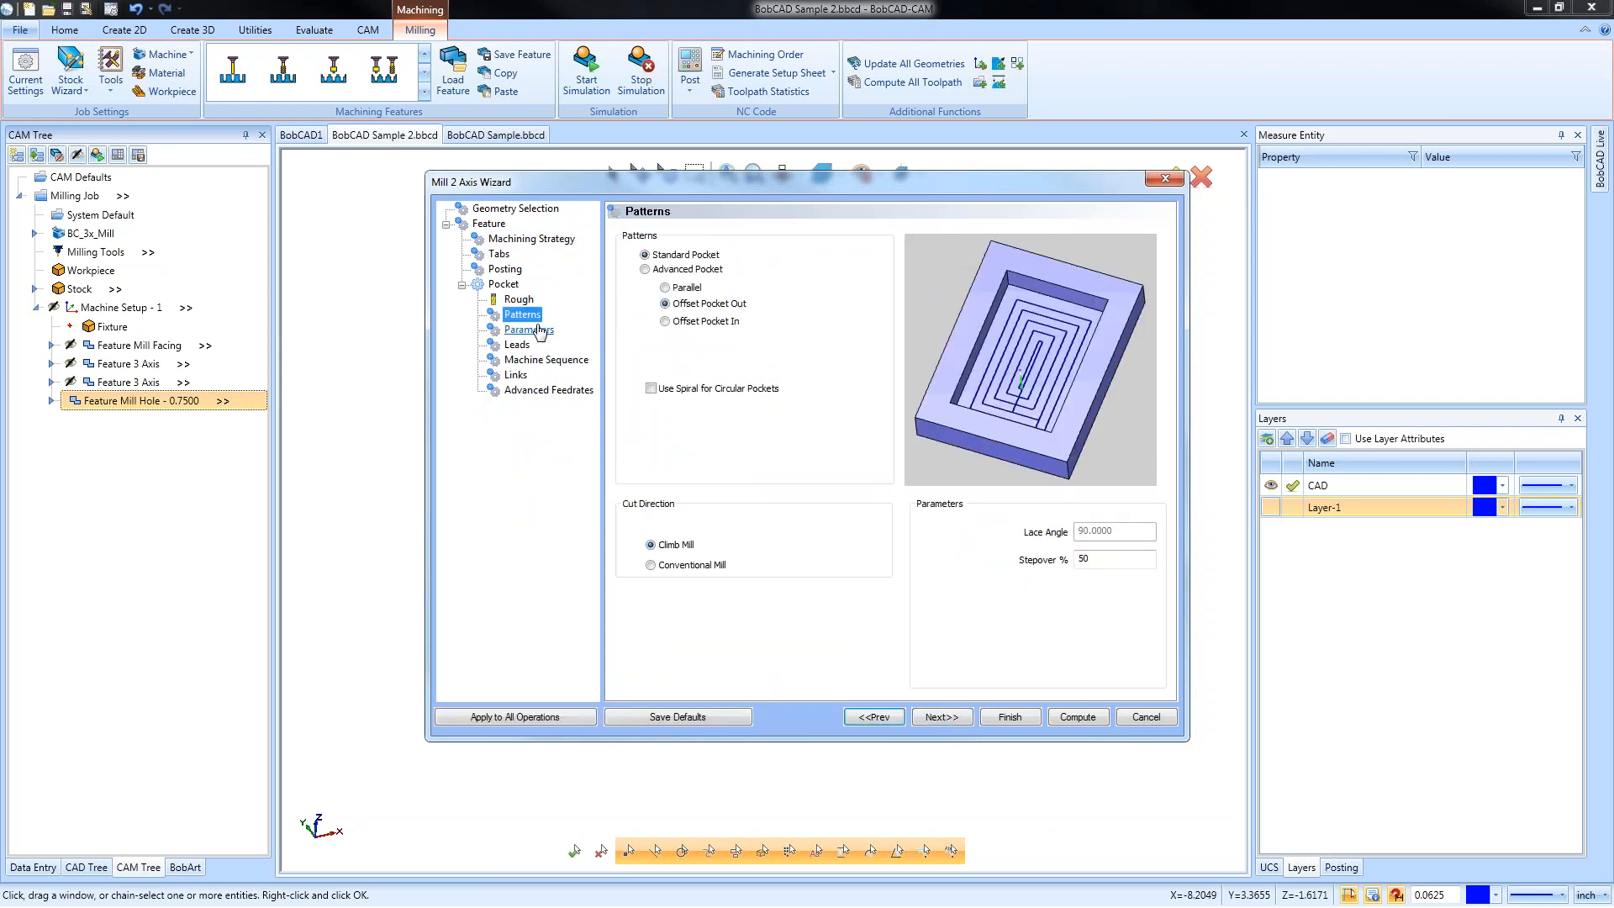
pyautogui.click(646, 270)
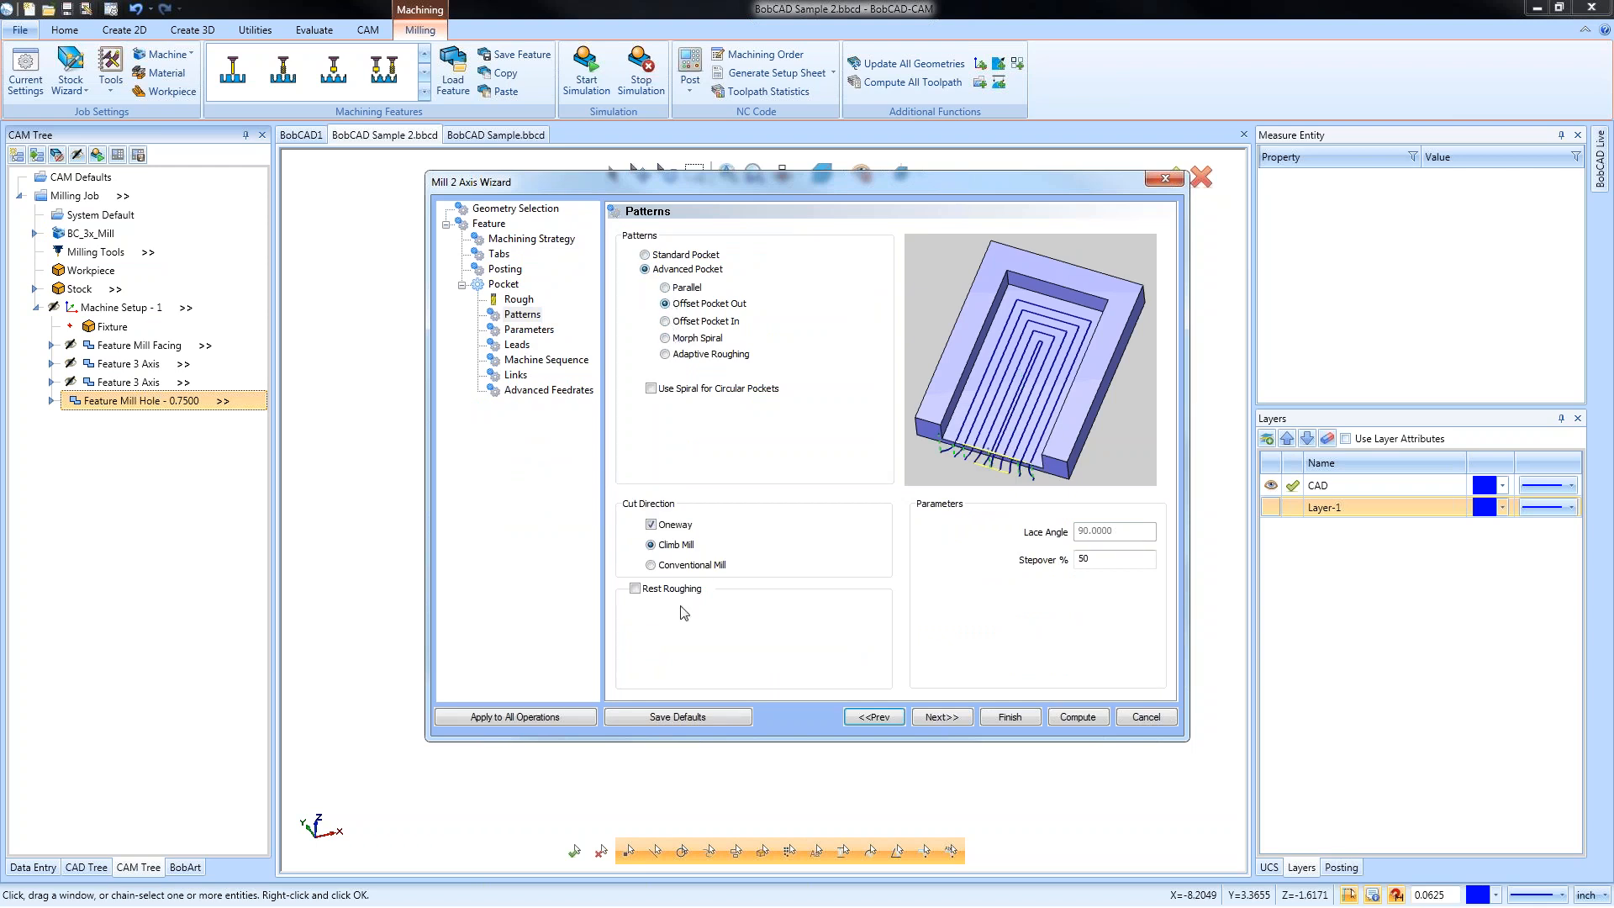
pyautogui.click(1009, 717)
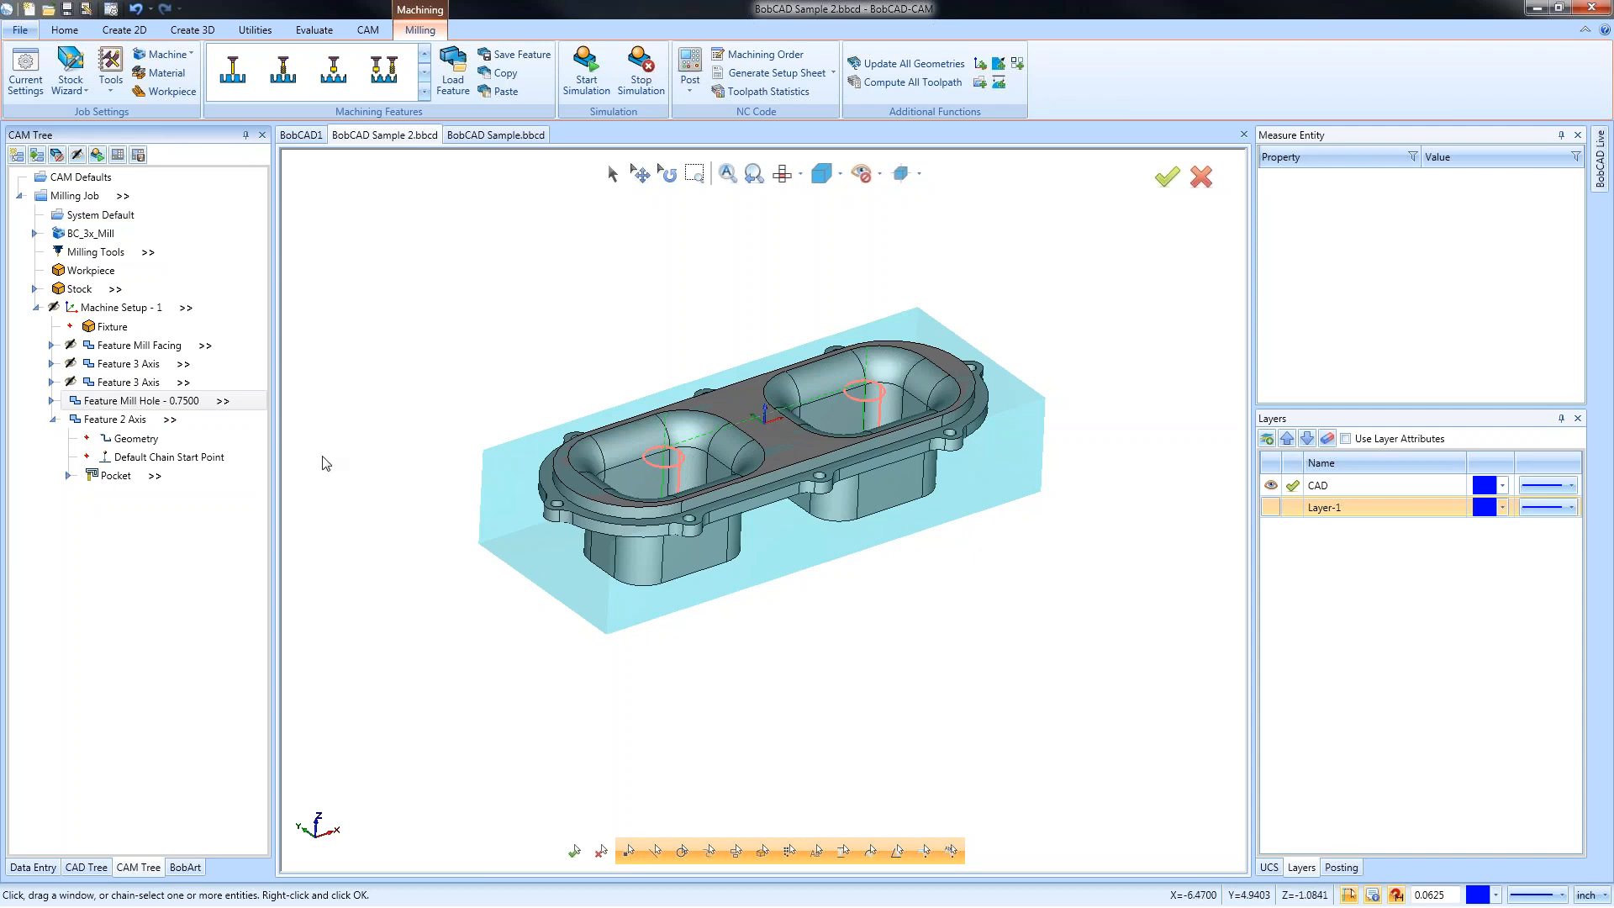
# Reselect the 2 axis feature's geometry as the Constant Z edge chain inside the left pocket
pyautogui.rightClick(128, 448)
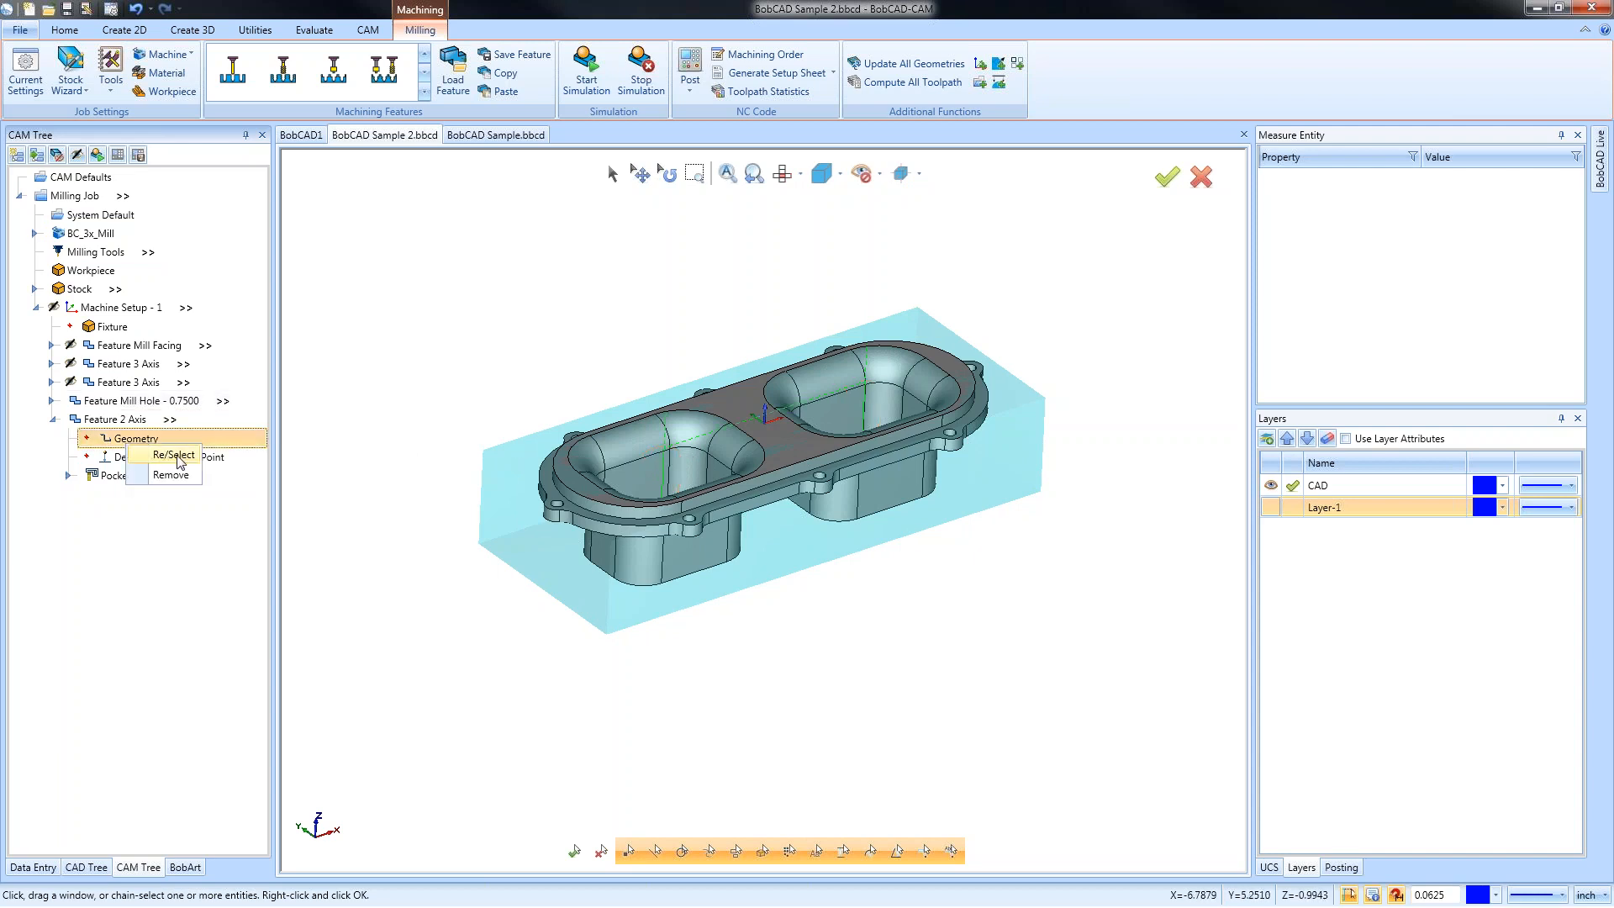
pyautogui.click(177, 455)
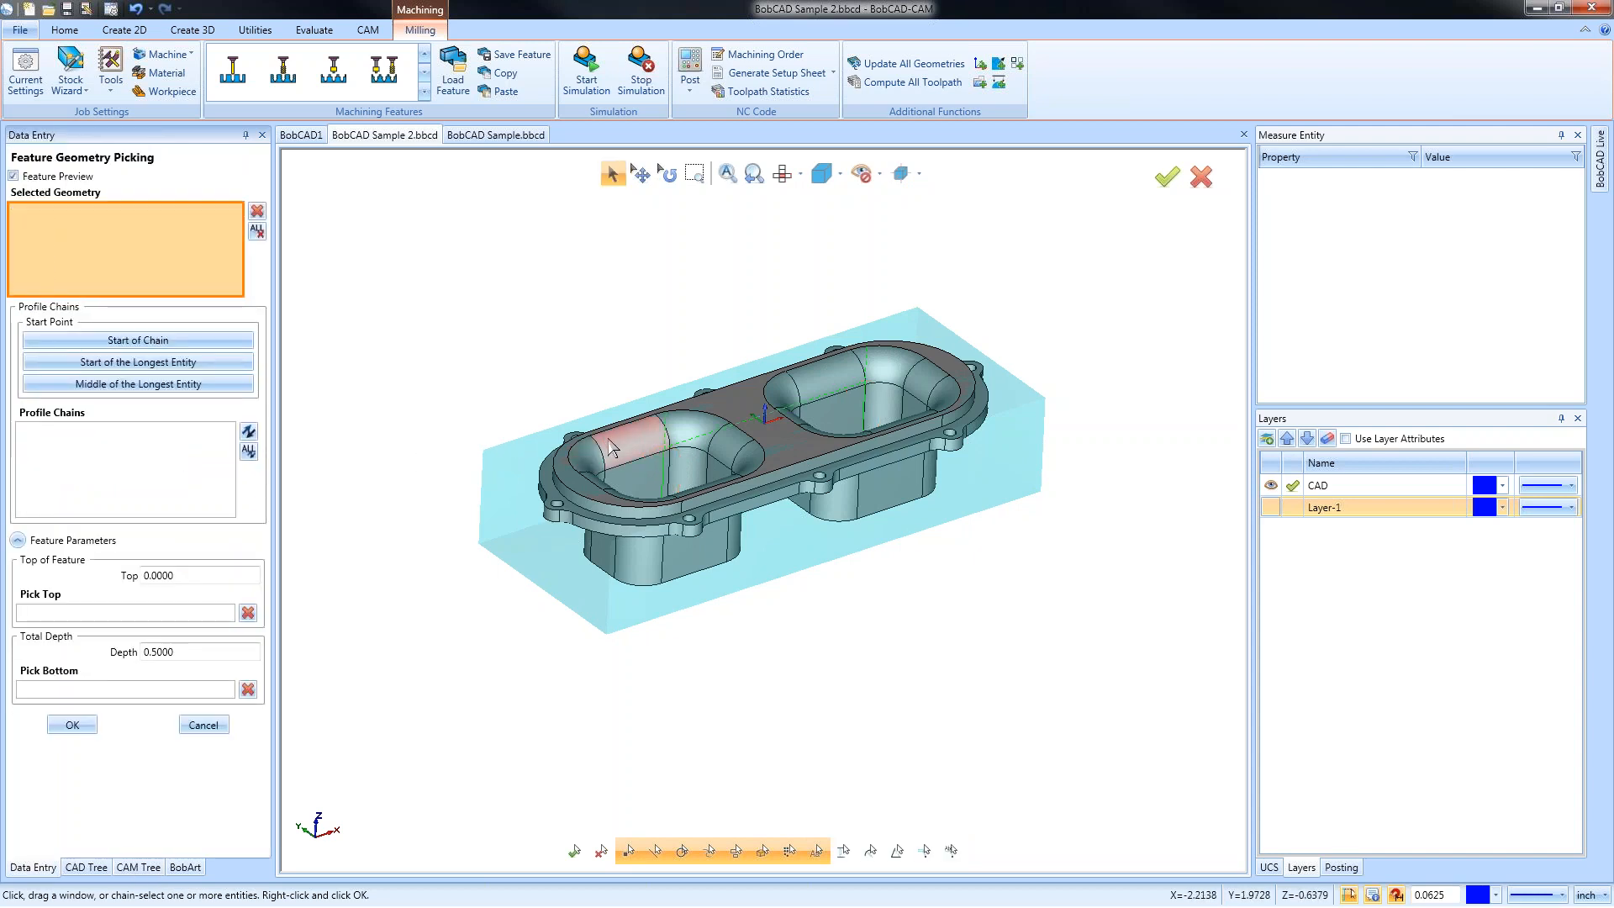
pyautogui.rightClick(628, 462)
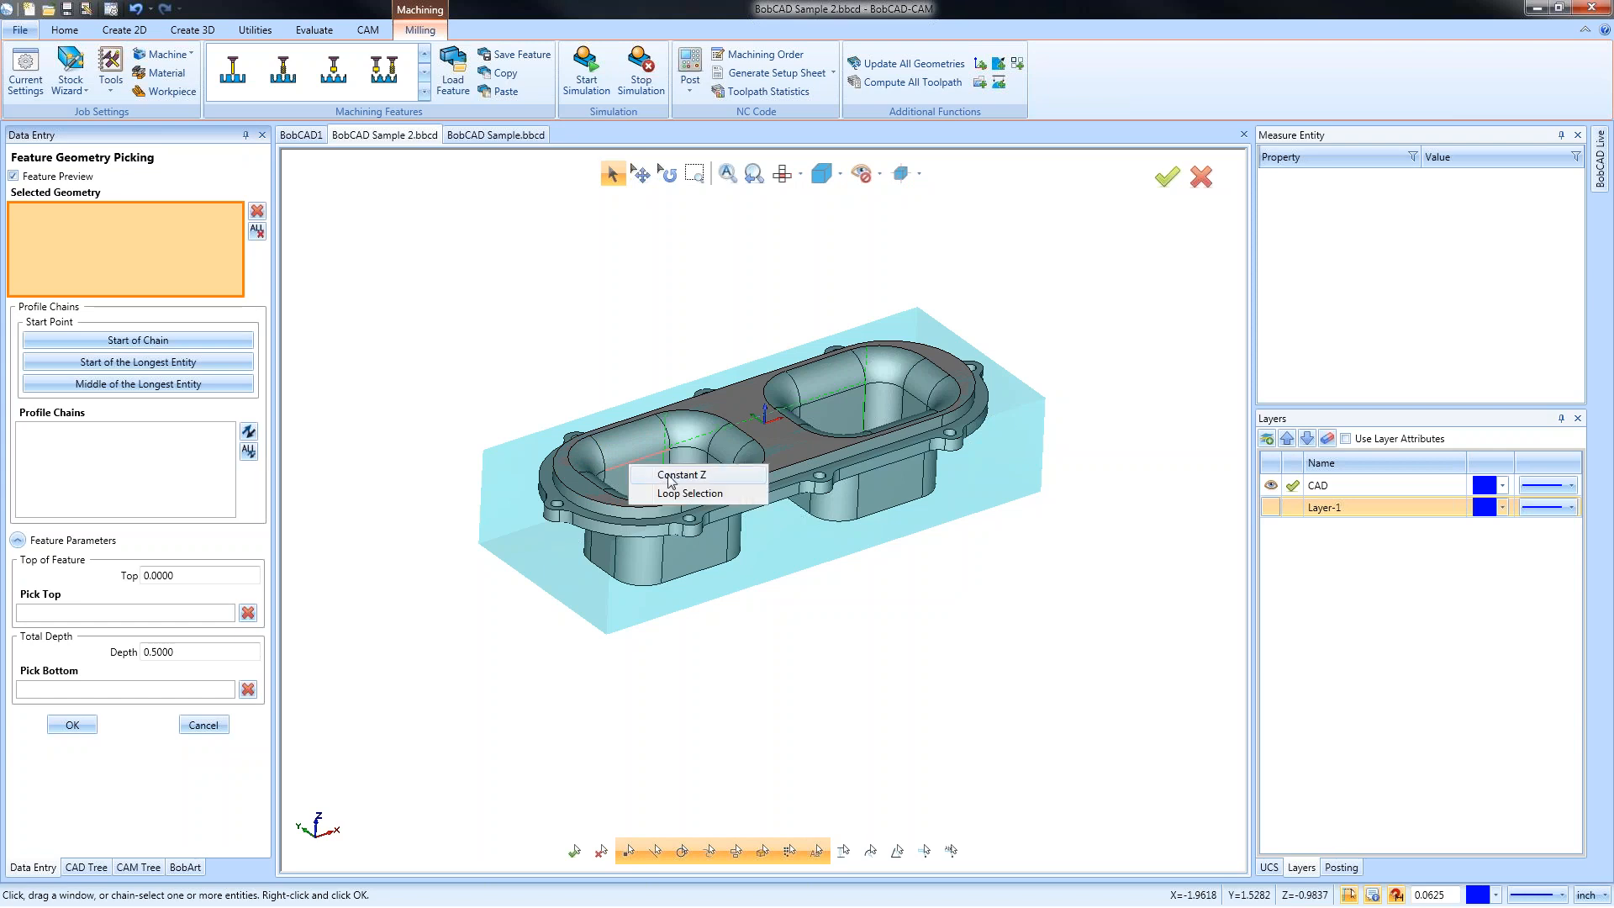
pyautogui.click(671, 476)
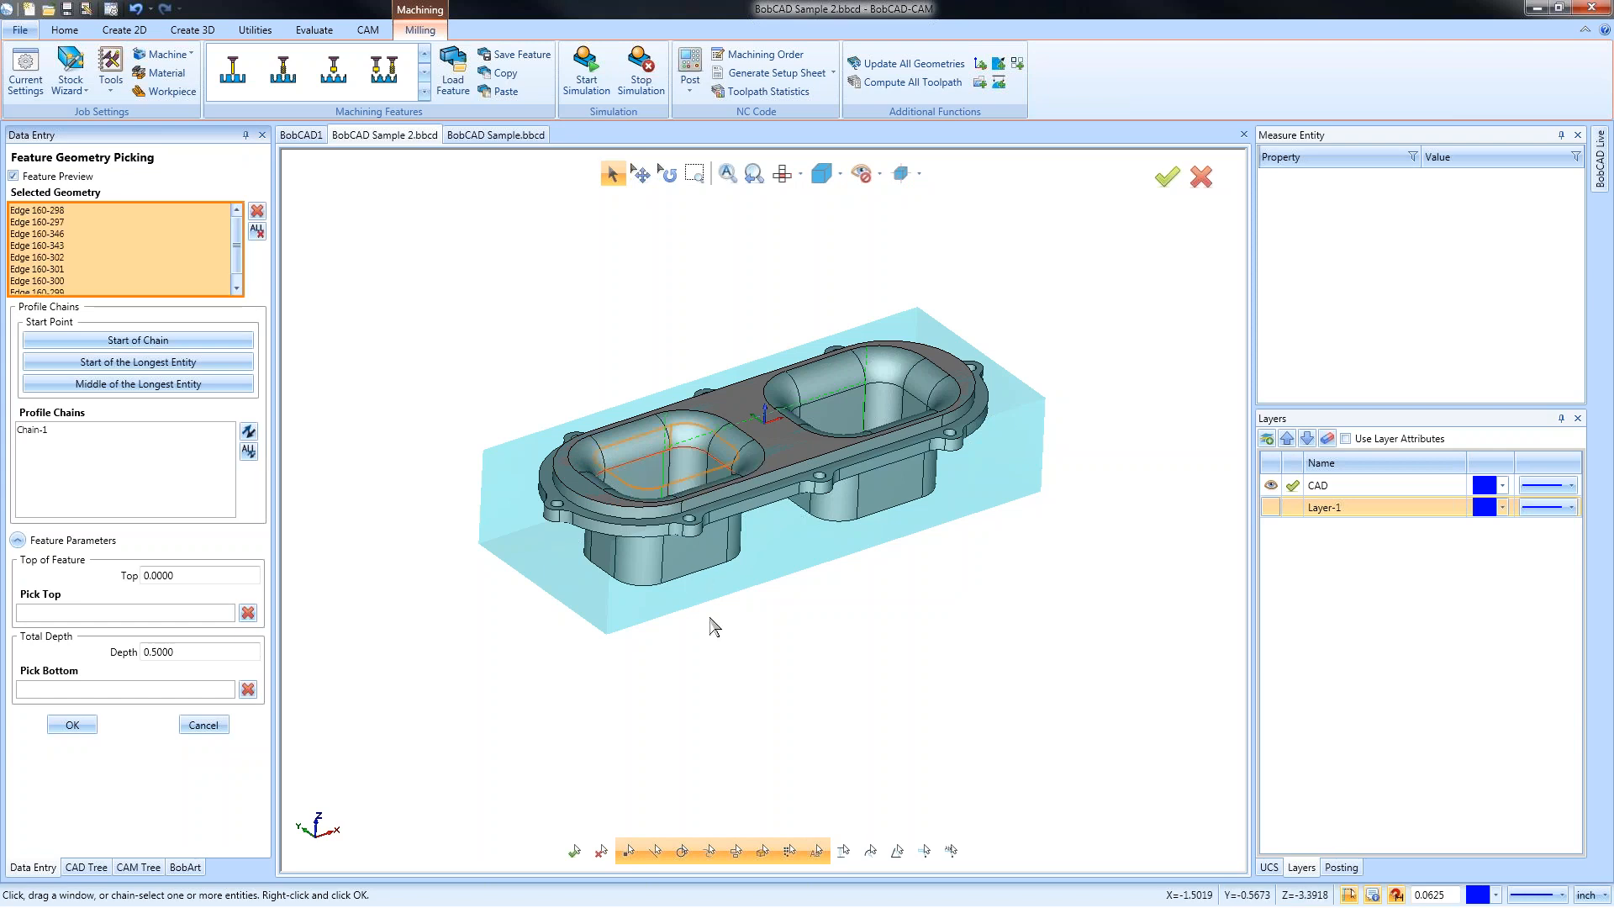
pyautogui.click(28, 432)
pyautogui.moveTo(875, 672); pyautogui.dragTo(878, 639, button='middle')
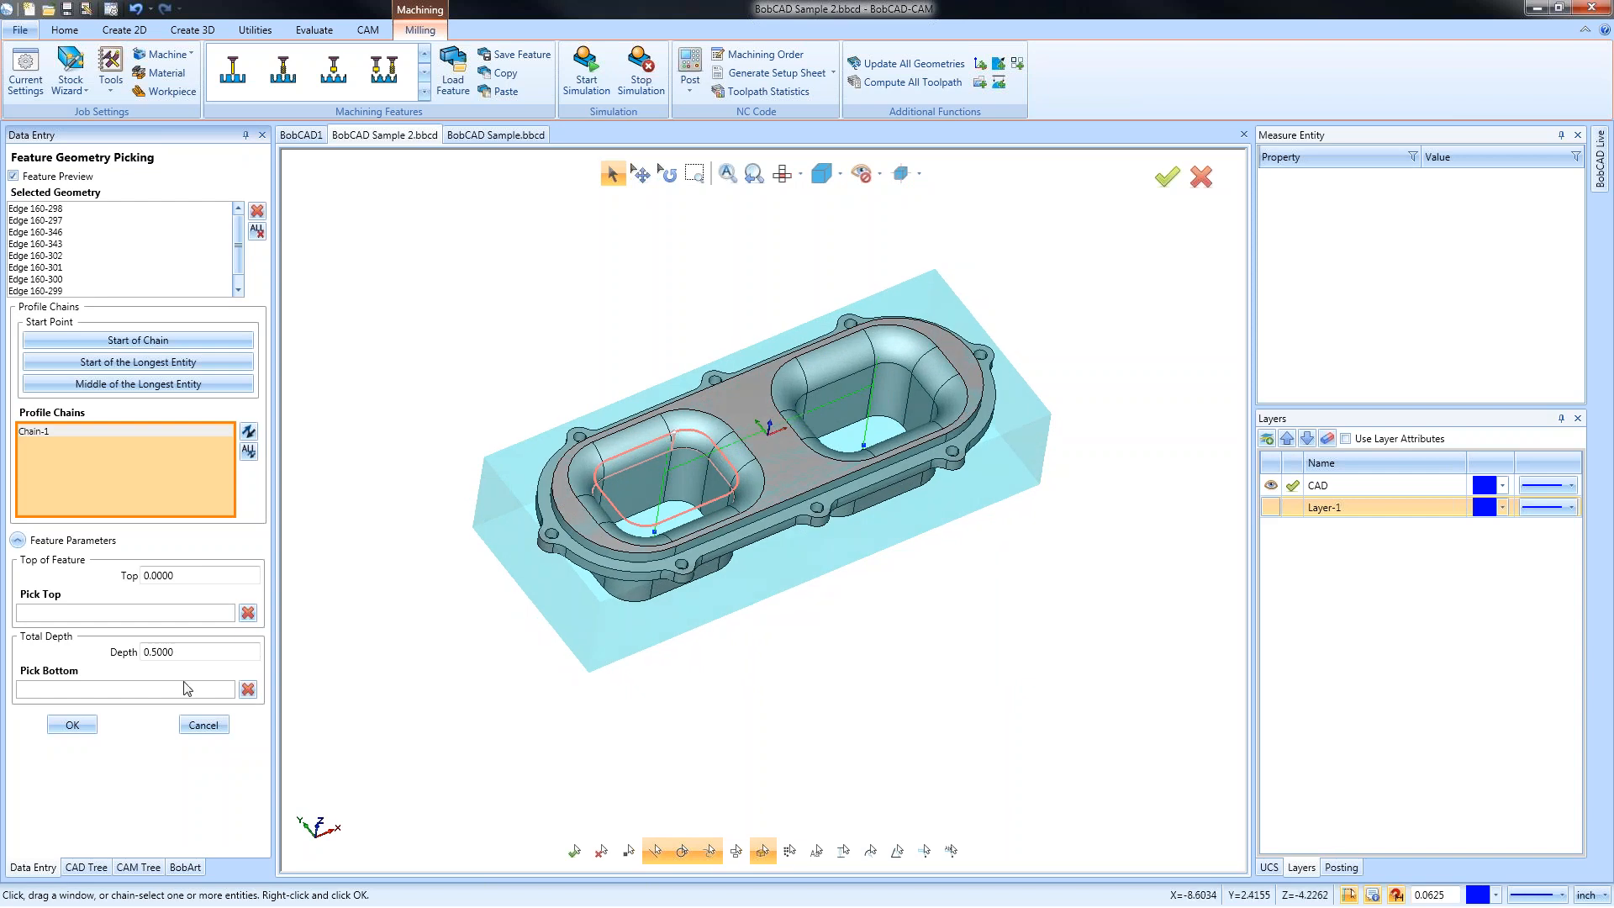
# Set the feature's total depth to 1 and accept the geometry selection
pyautogui.moveTo(183, 651); pyautogui.dragTo(89, 652)
pyautogui.write('1')
pyautogui.press('Tab')
pyautogui.click(75, 727)
pyautogui.moveTo(849, 706); pyautogui.dragTo(878, 626, button='middle')
# Assign the drilled hole point in the left pocket as the Pocket operation's drill tip position
pyautogui.click(67, 476)
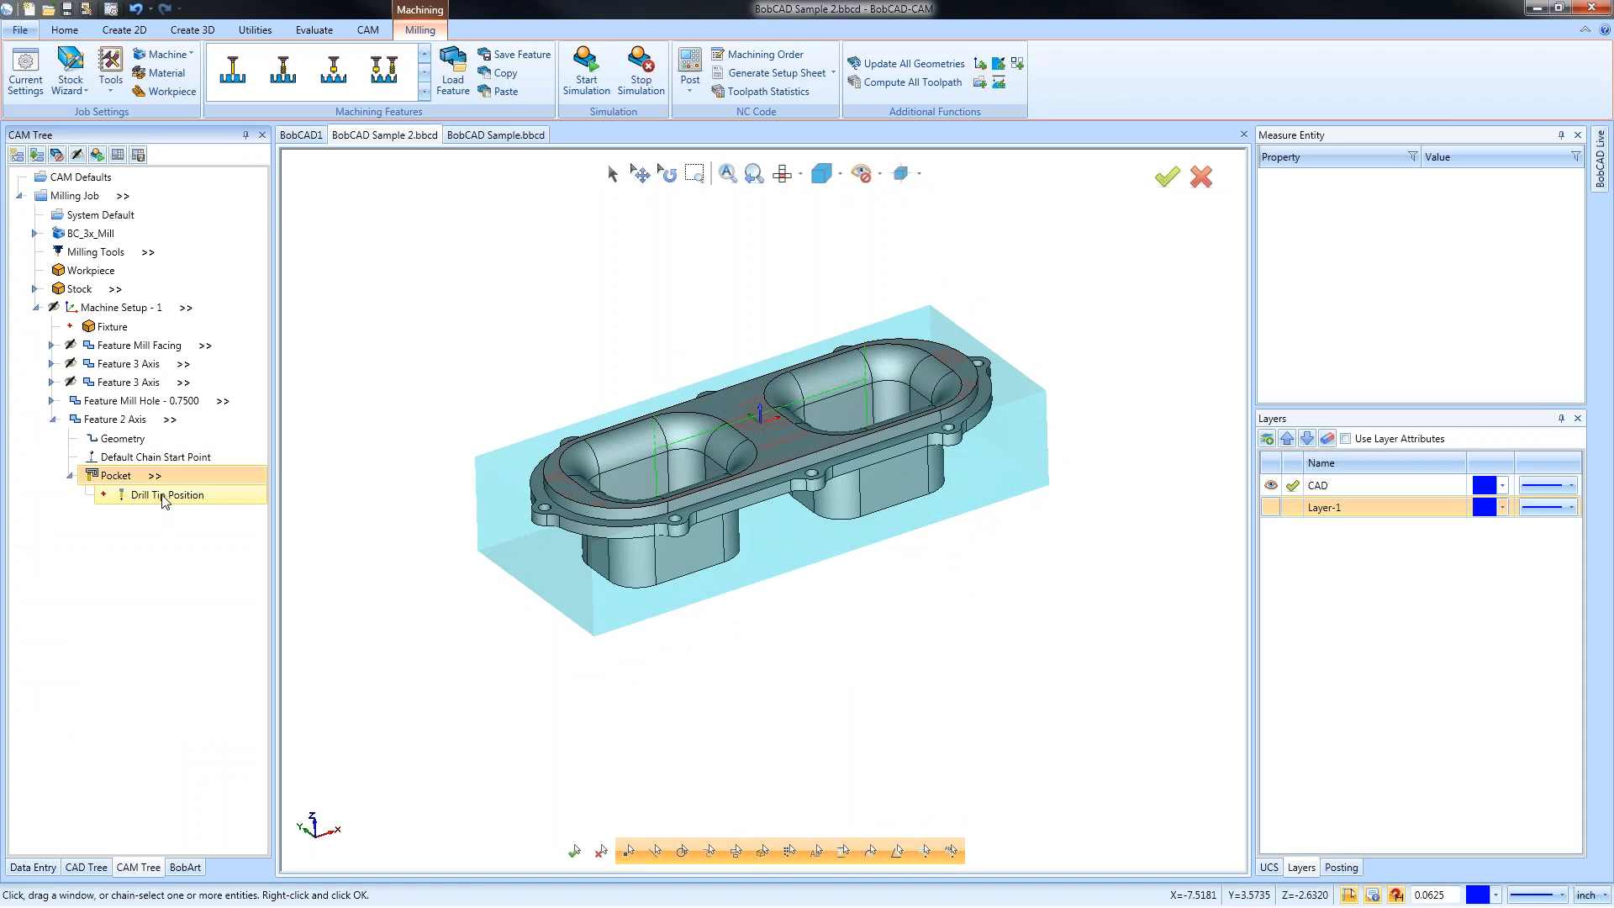
pyautogui.moveTo(901, 655); pyautogui.dragTo(842, 488, button='middle')
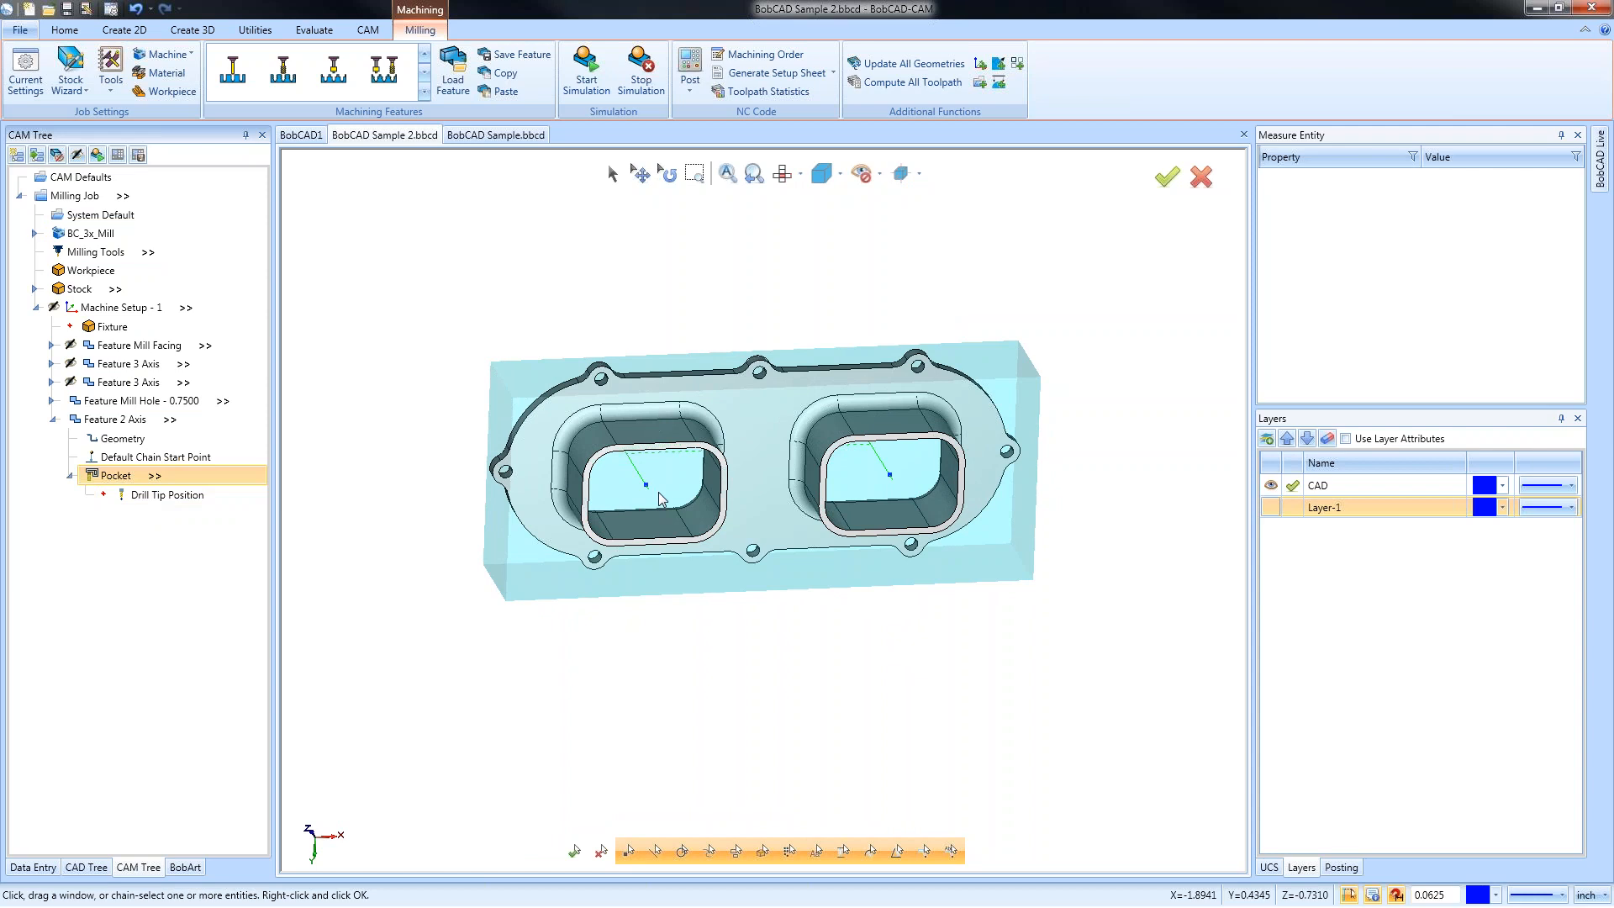
pyautogui.click(169, 495)
pyautogui.rightClick(176, 505)
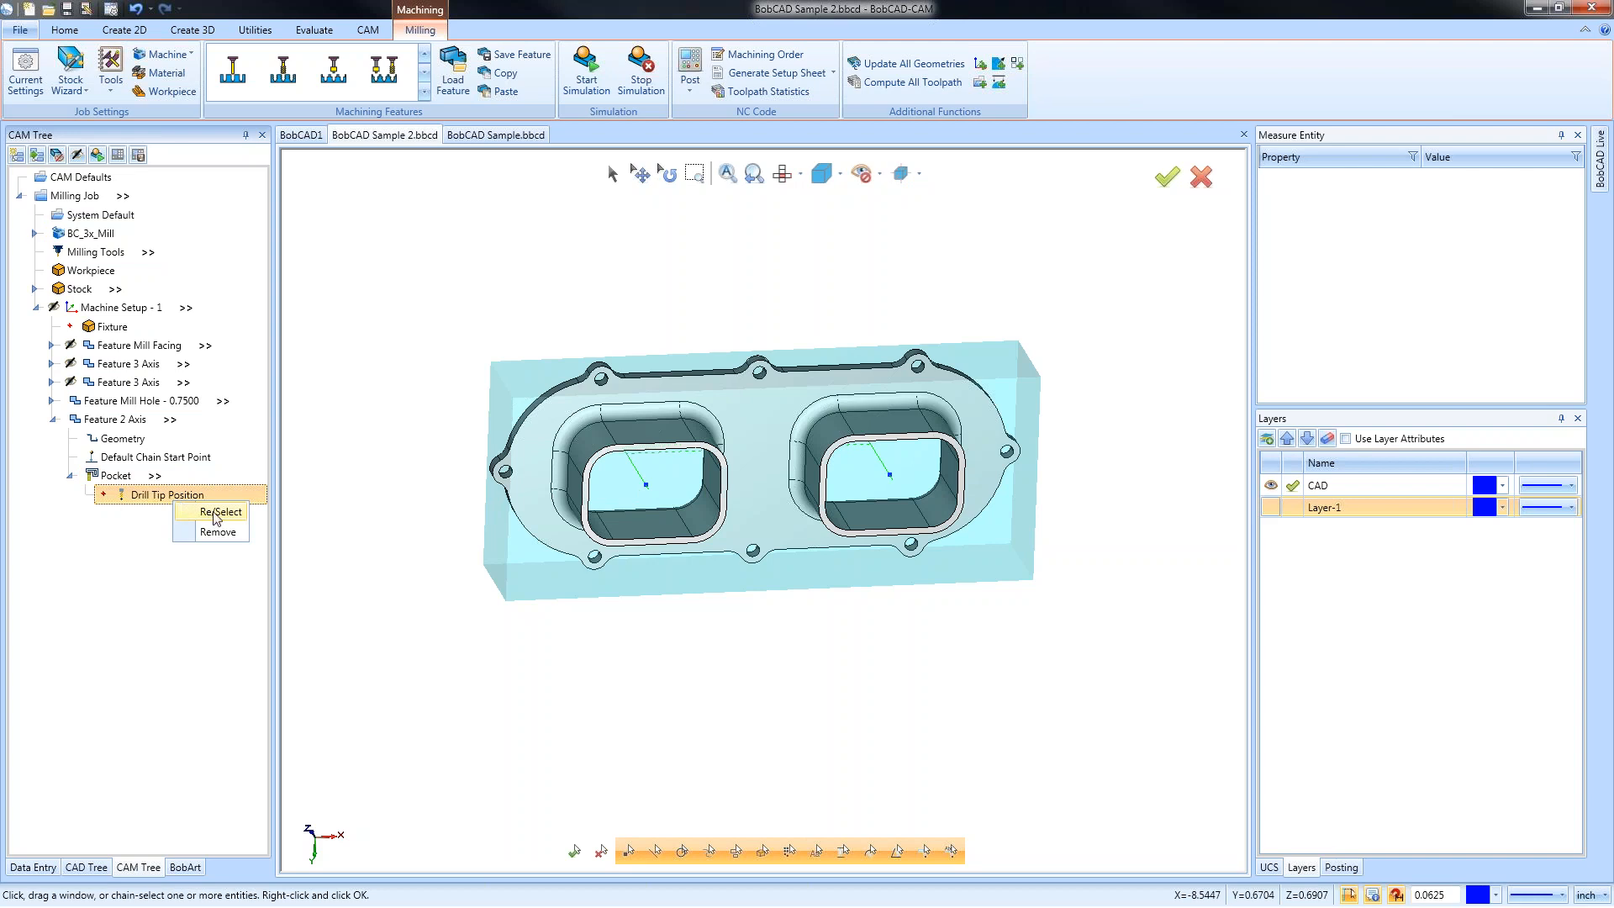
pyautogui.click(215, 514)
pyautogui.click(646, 485)
pyautogui.click(113, 227)
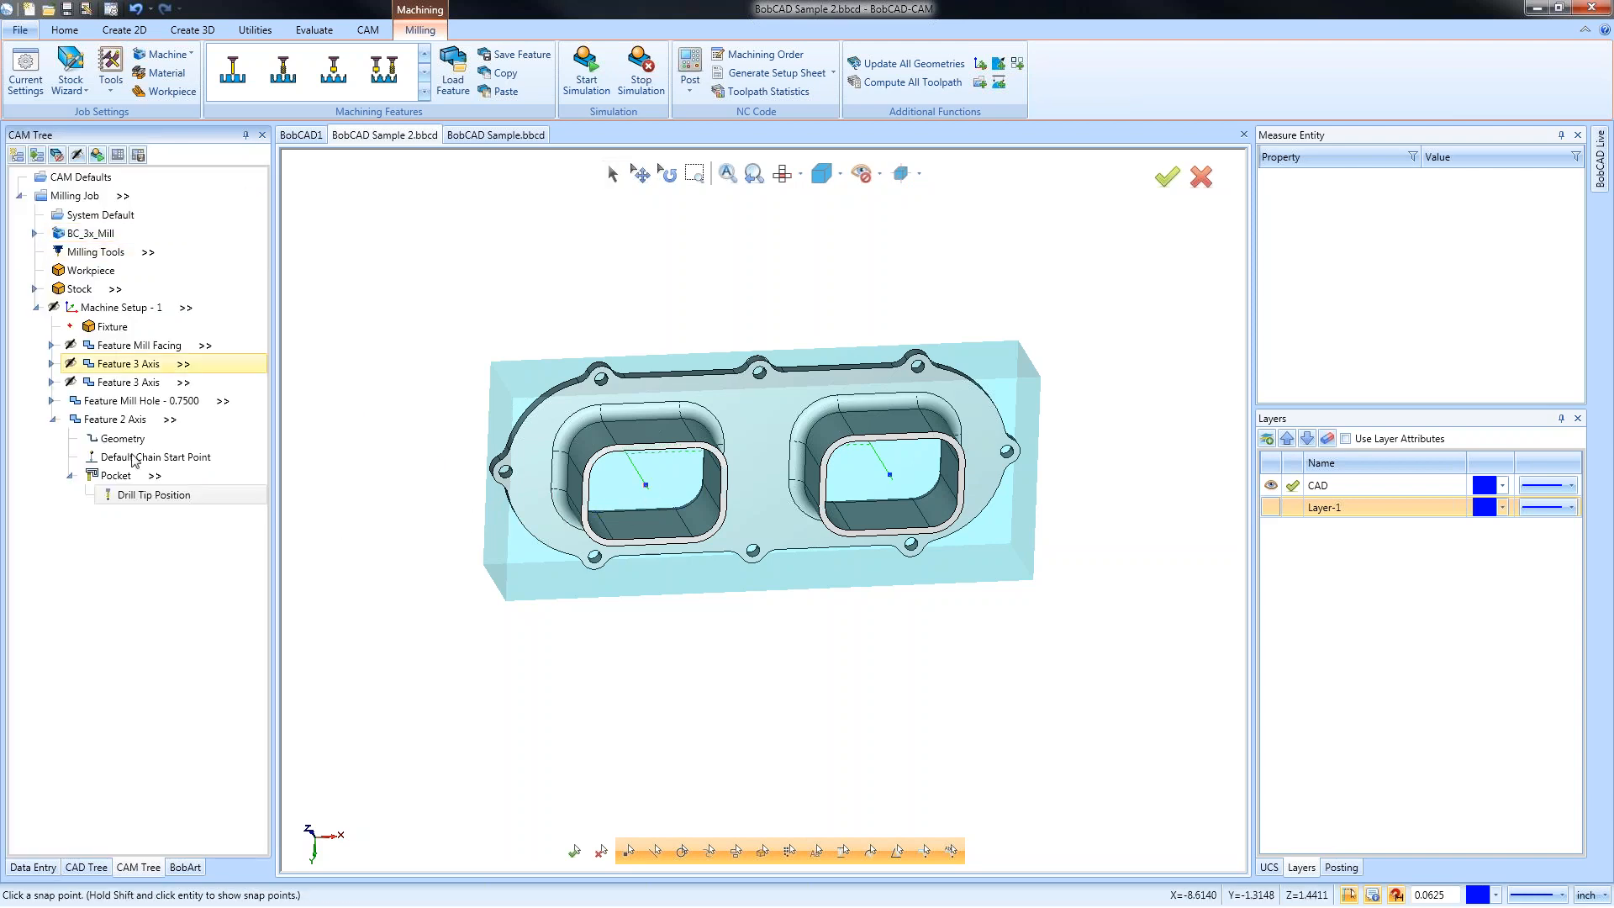
# Compute the Pocket operation's toolpath and inspect its entry at the drilled point in the left pocket
pyautogui.rightClick(112, 476)
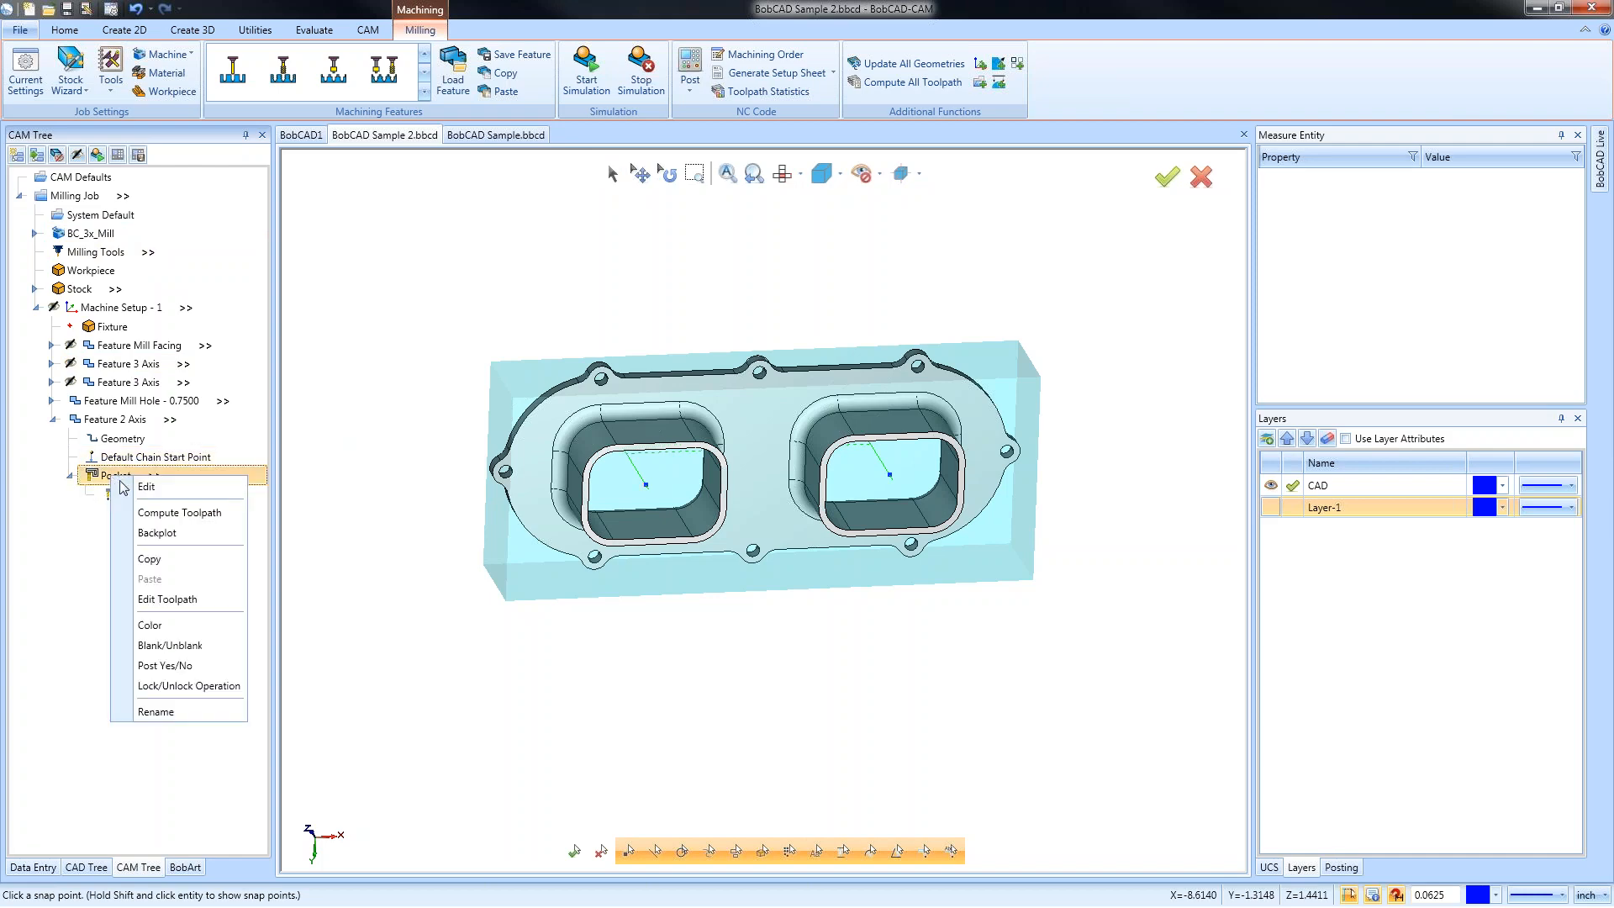
pyautogui.click(194, 513)
pyautogui.moveTo(790, 547)
pyautogui.mouseDown(button='middle')
pyautogui.moveTo(821, 511)
pyautogui.moveTo(861, 638)
pyautogui.mouseUp(button='middle')
pyautogui.scroll(4, 644, 517)
pyautogui.scroll(3, 644, 516)
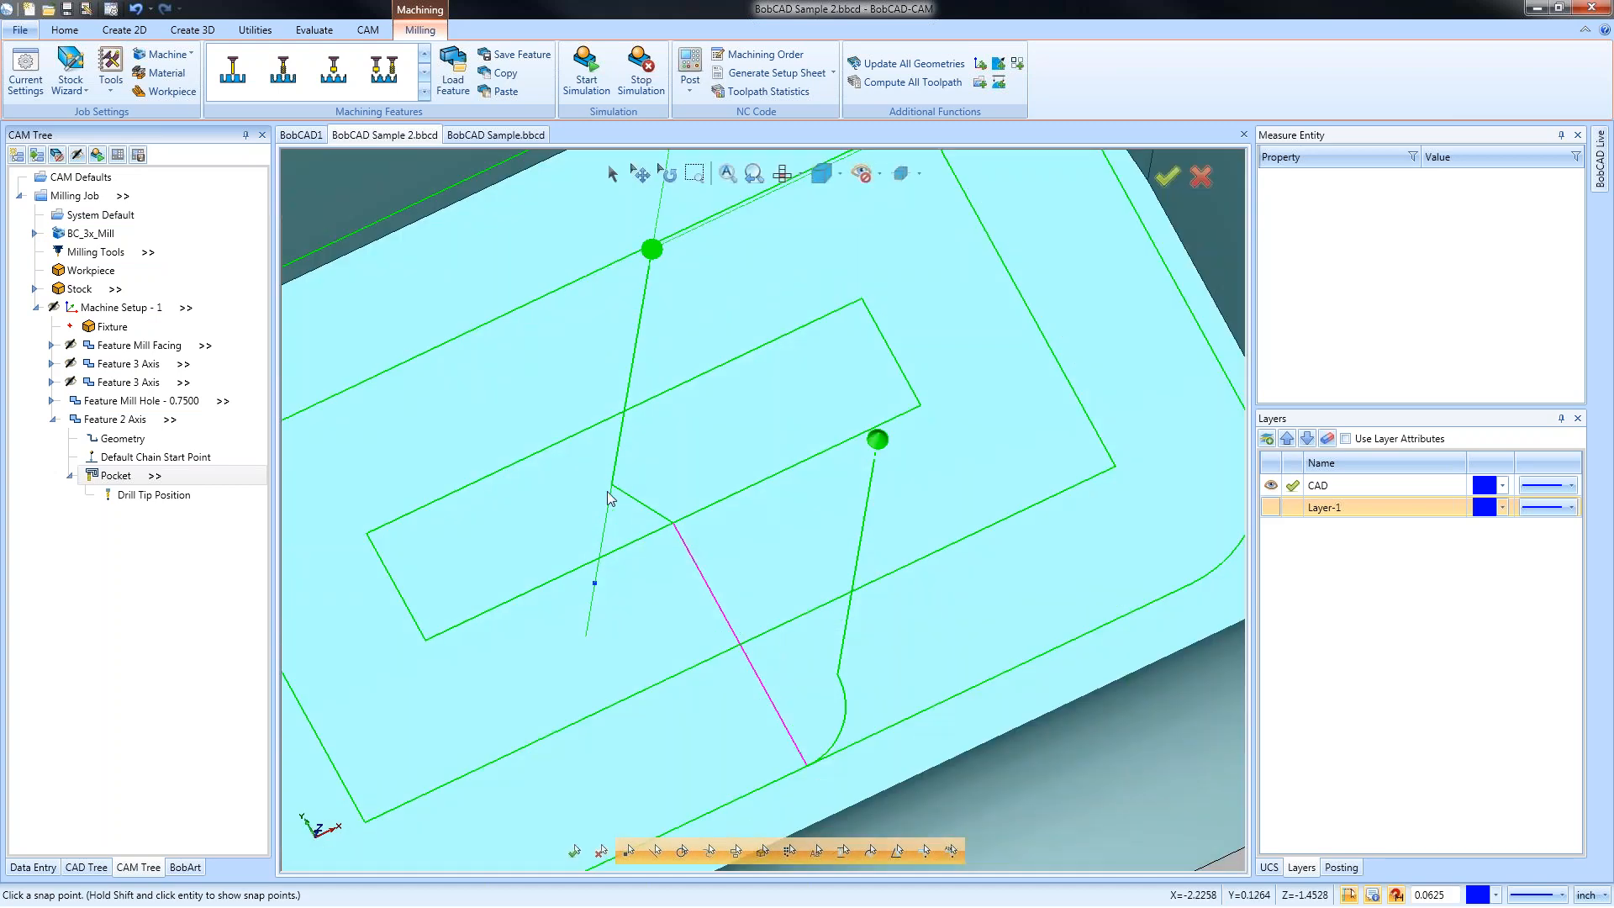
pyautogui.scroll(-7, 732, 630)
pyautogui.moveTo(794, 700); pyautogui.dragTo(831, 645, button='middle')
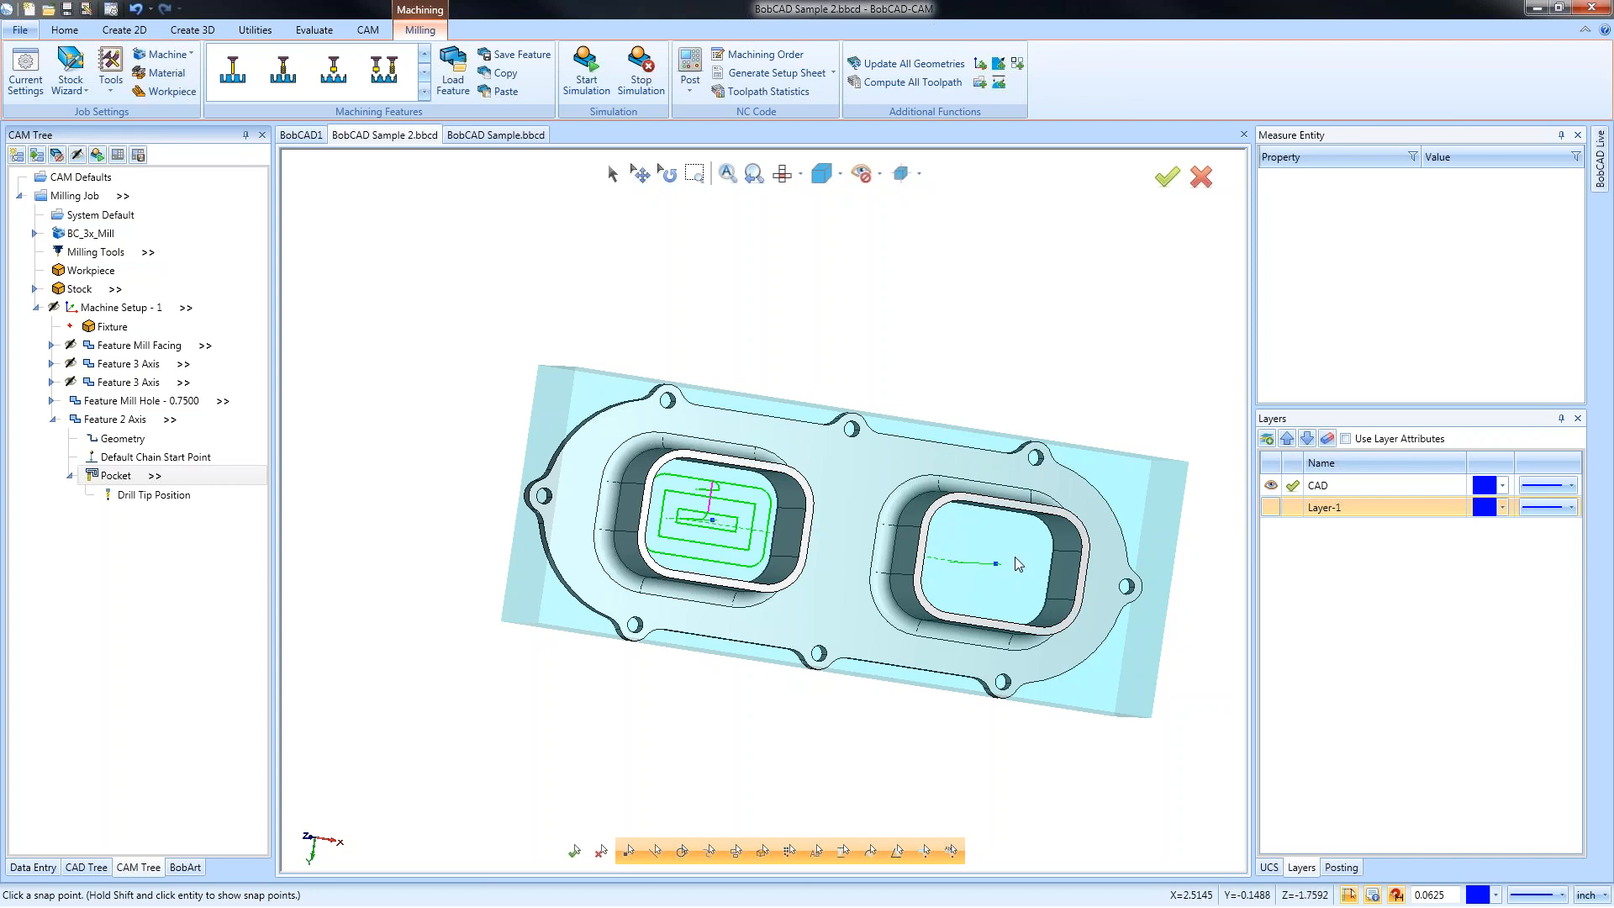
pyautogui.moveTo(874, 601); pyautogui.dragTo(746, 638, button='middle')
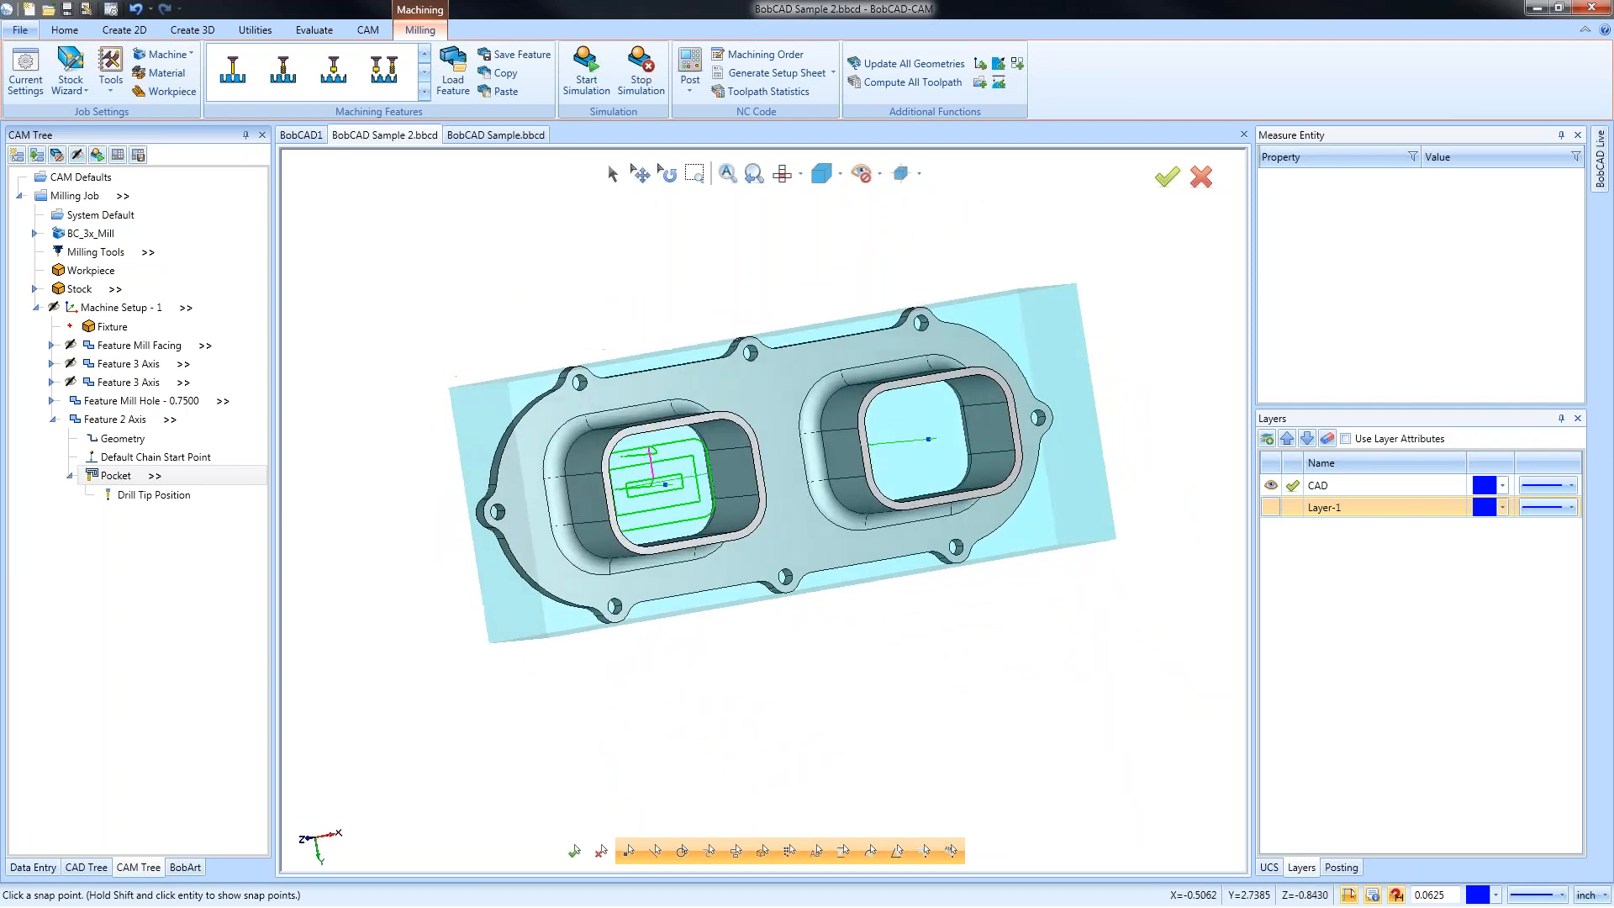
# Remove the drill tip position from the Pocket operation
pyautogui.rightClick(111, 477)
pyautogui.click(84, 522)
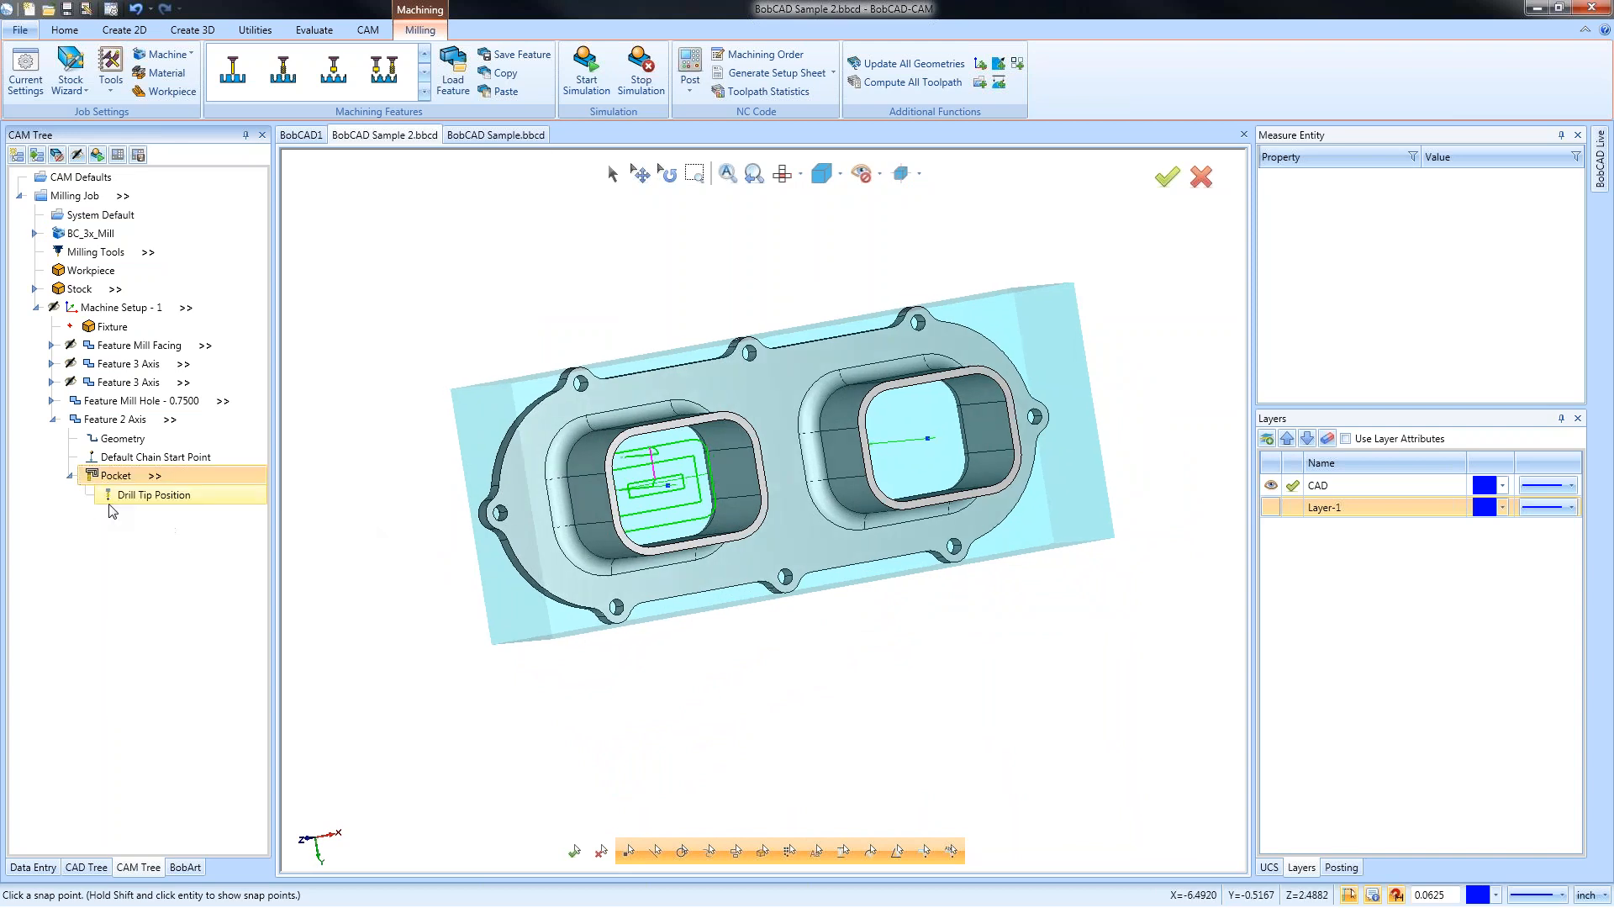
pyautogui.rightClick(130, 501)
pyautogui.click(158, 521)
# Copy the Pocket operation and paste it twice in the 2 axis feature
pyautogui.rightClick(124, 478)
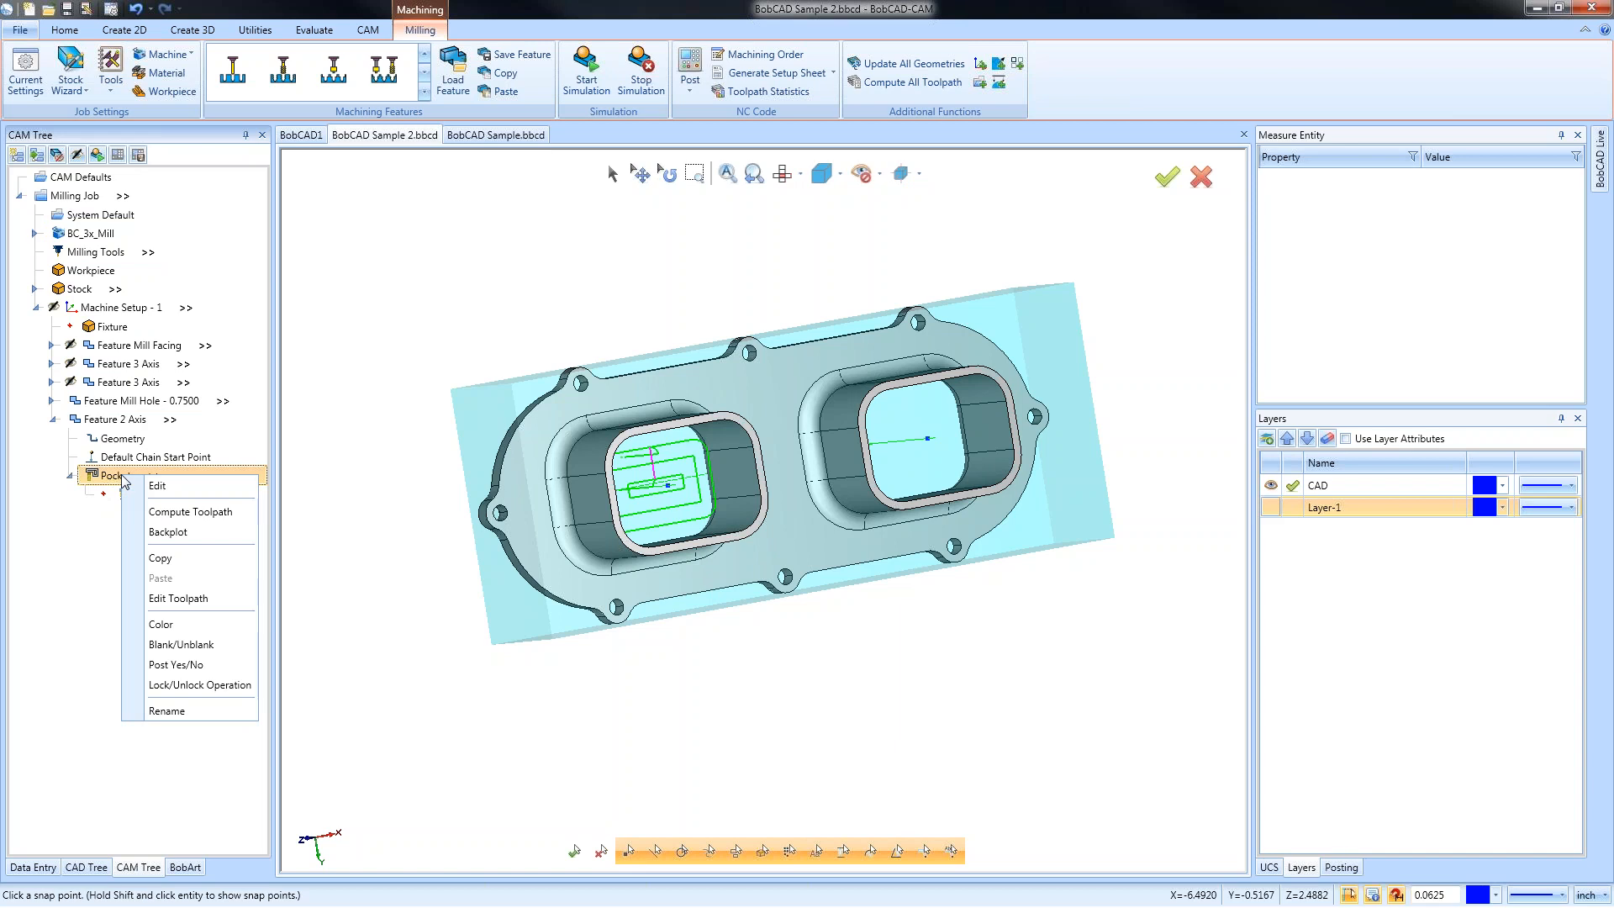
pyautogui.click(161, 557)
pyautogui.rightClick(118, 476)
pyautogui.click(164, 578)
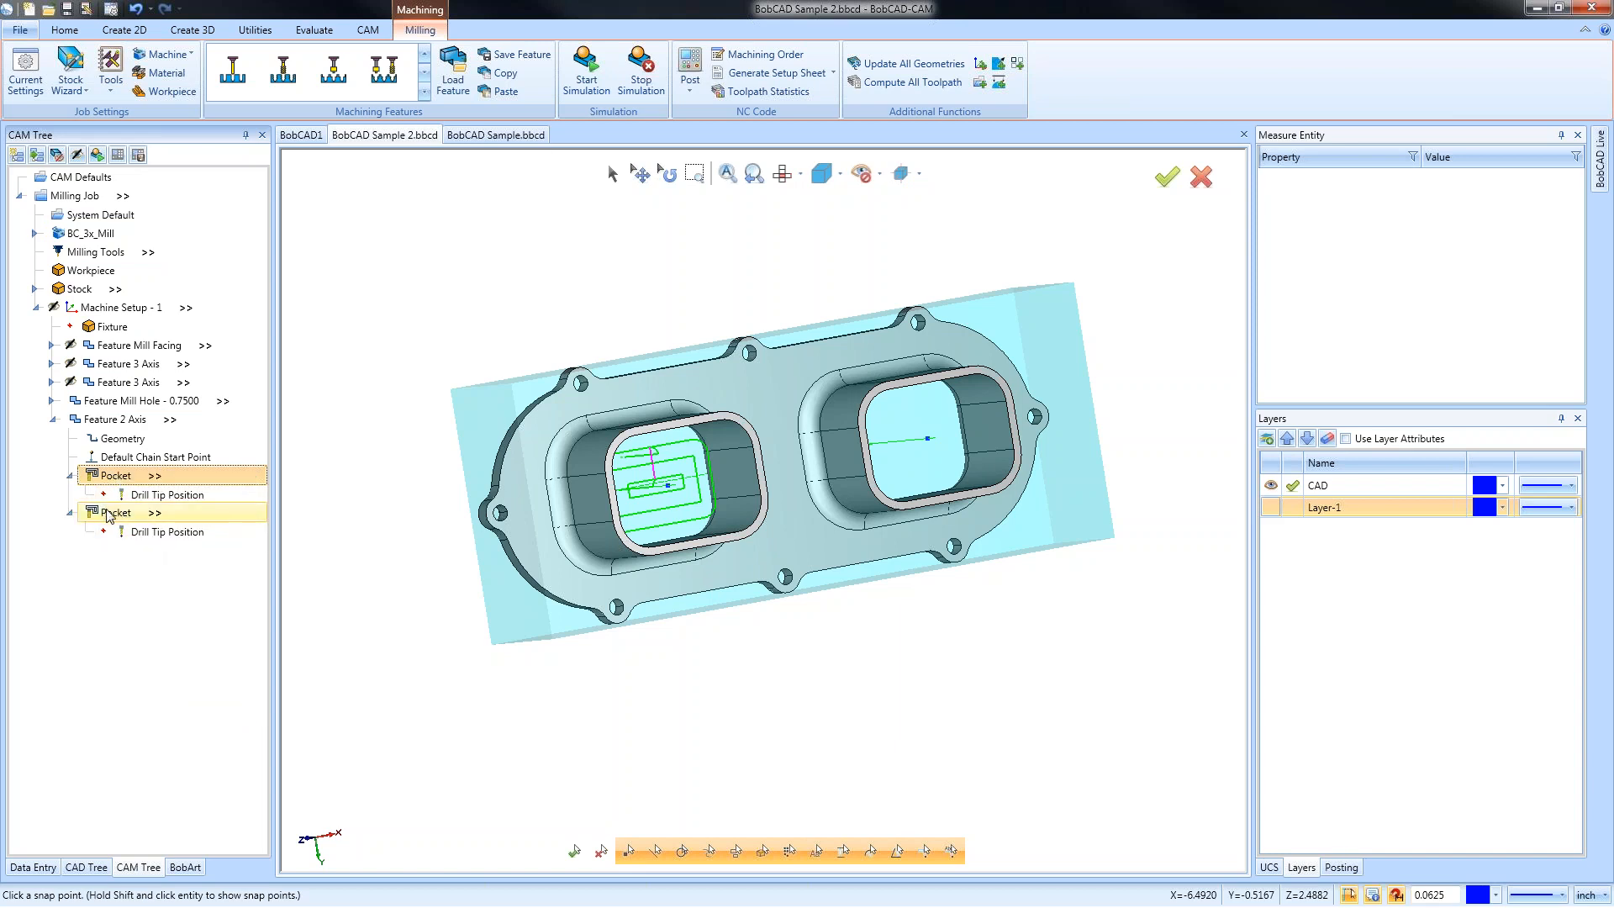
pyautogui.rightClick(107, 513)
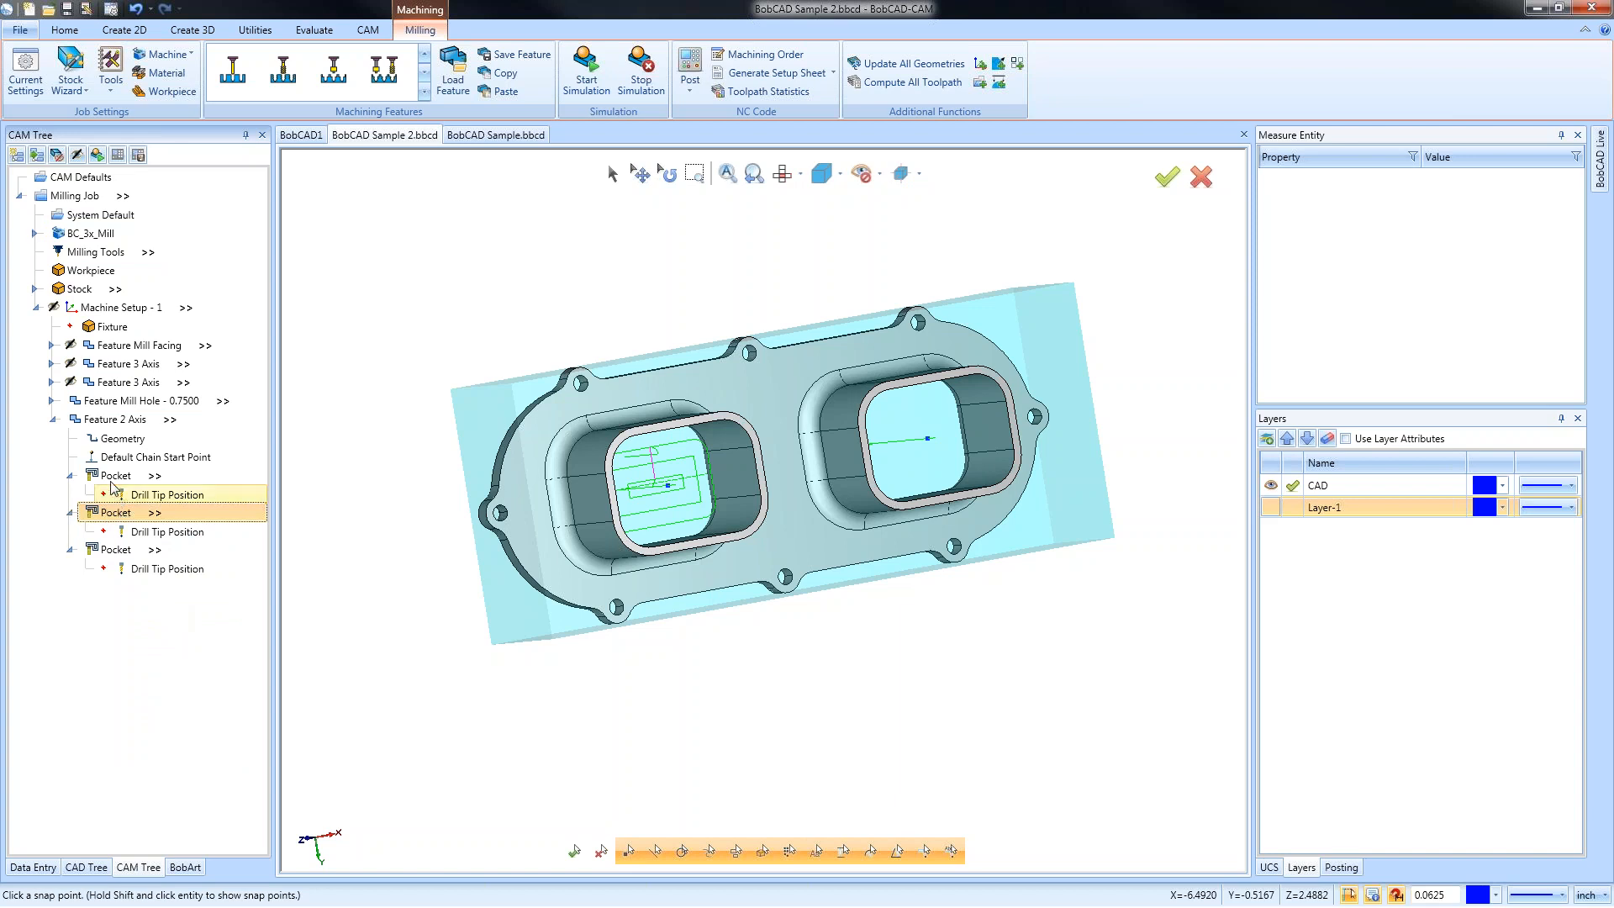
pyautogui.click(111, 551)
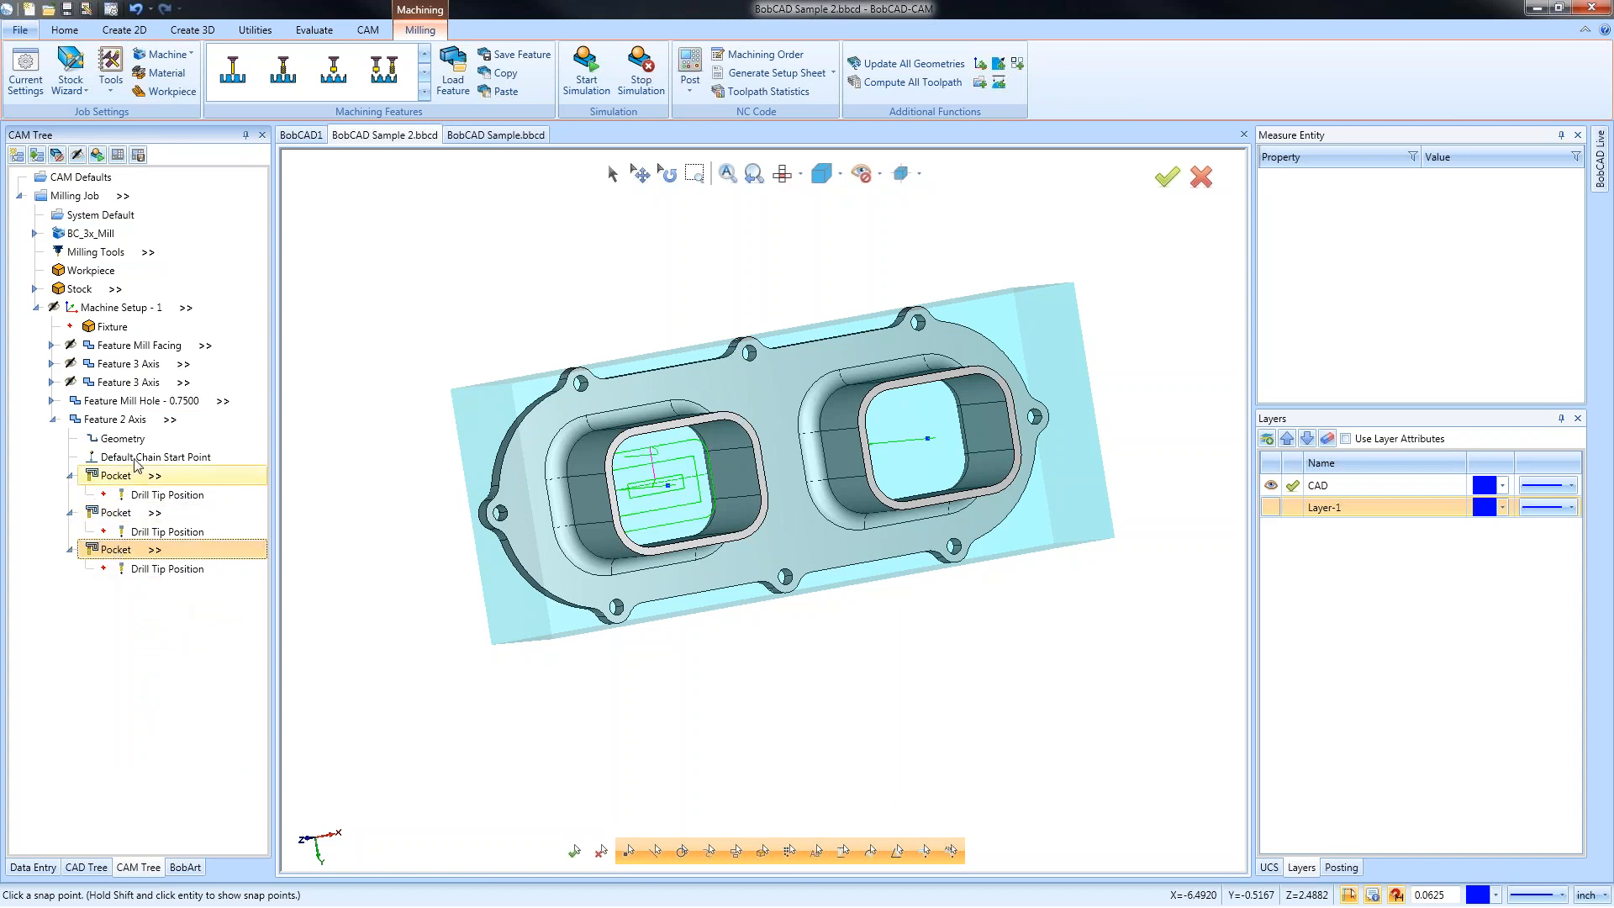
# Edit the 2 axis feature's operations and set the Pocket 1 pattern to Morph Spiral
pyautogui.click(126, 421)
pyautogui.click(114, 513)
pyautogui.rightClick(103, 522)
pyautogui.click(151, 528)
pyautogui.click(522, 297)
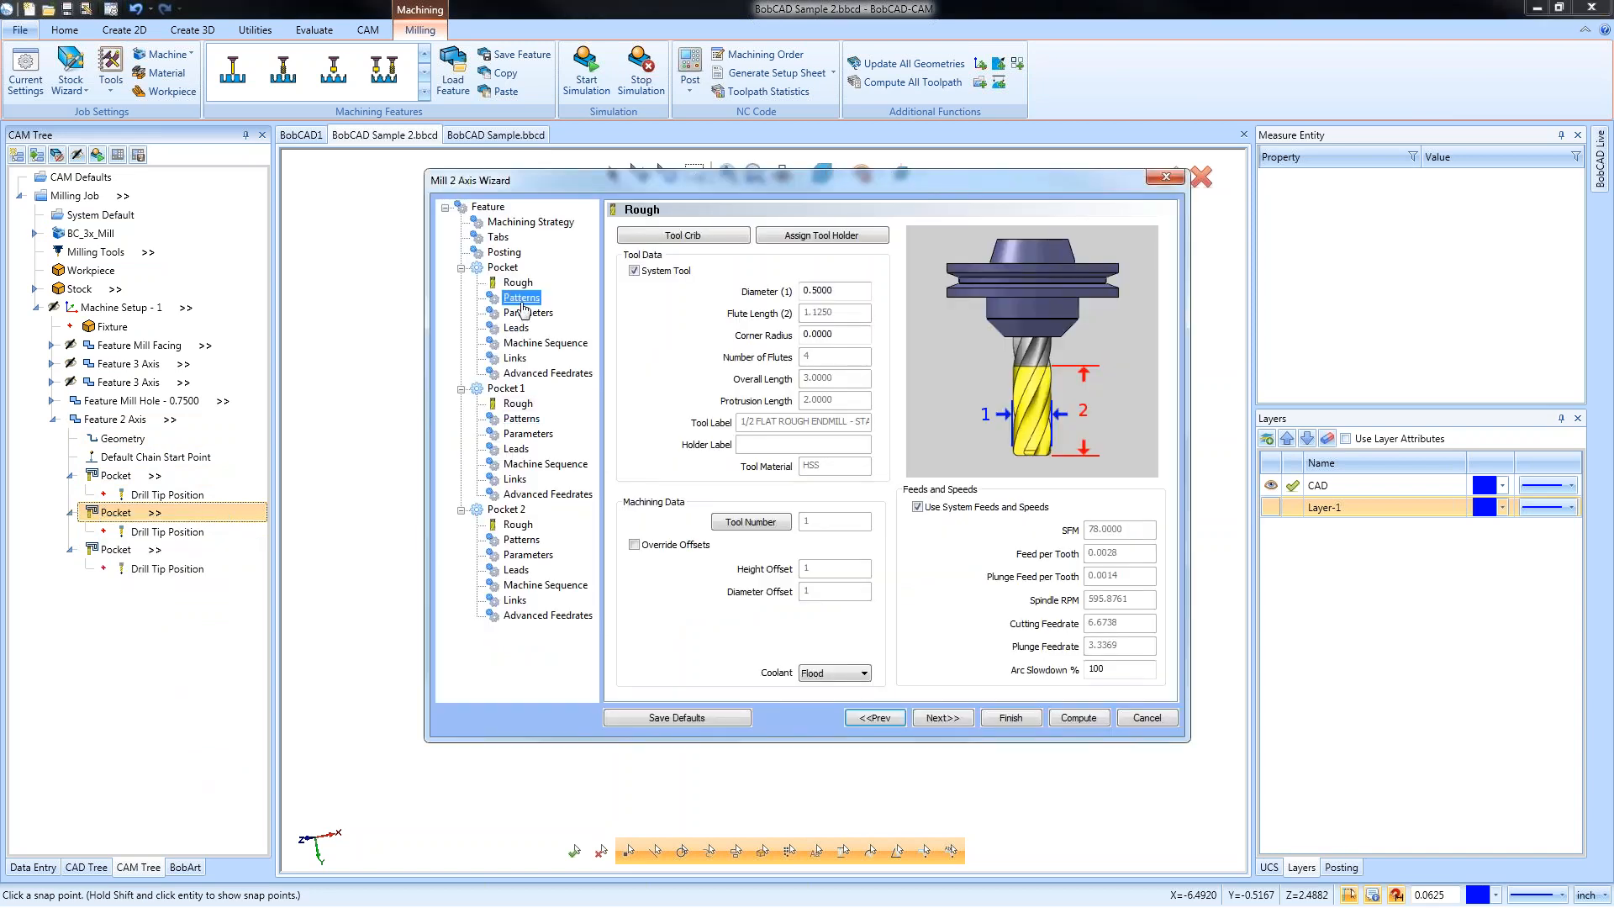
pyautogui.click(525, 434)
pyautogui.click(522, 418)
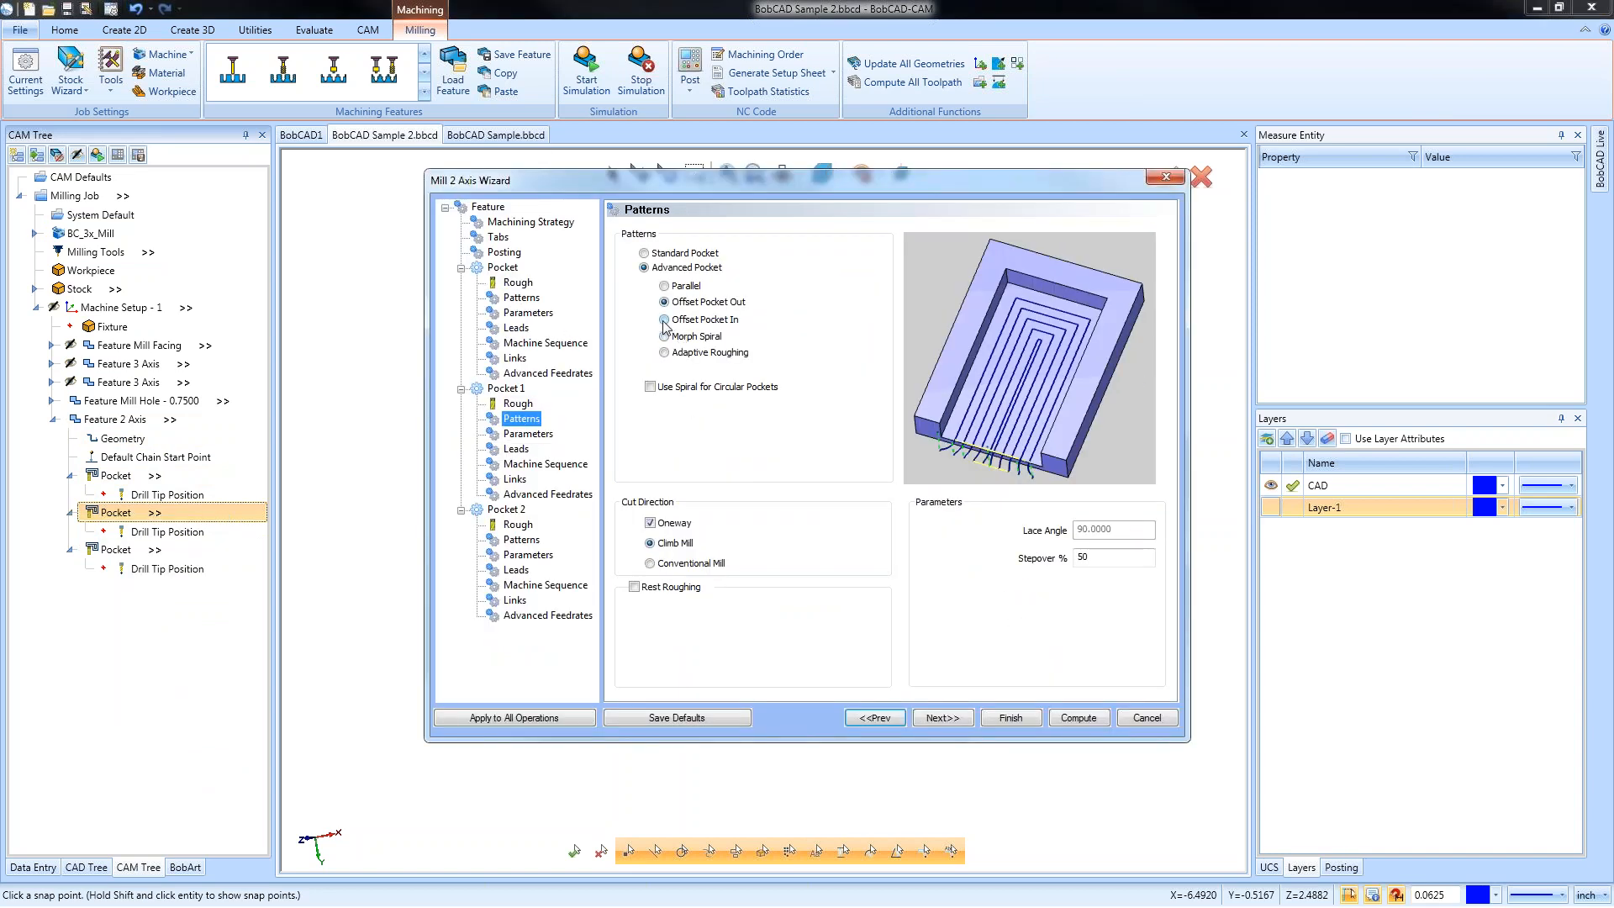
pyautogui.click(665, 336)
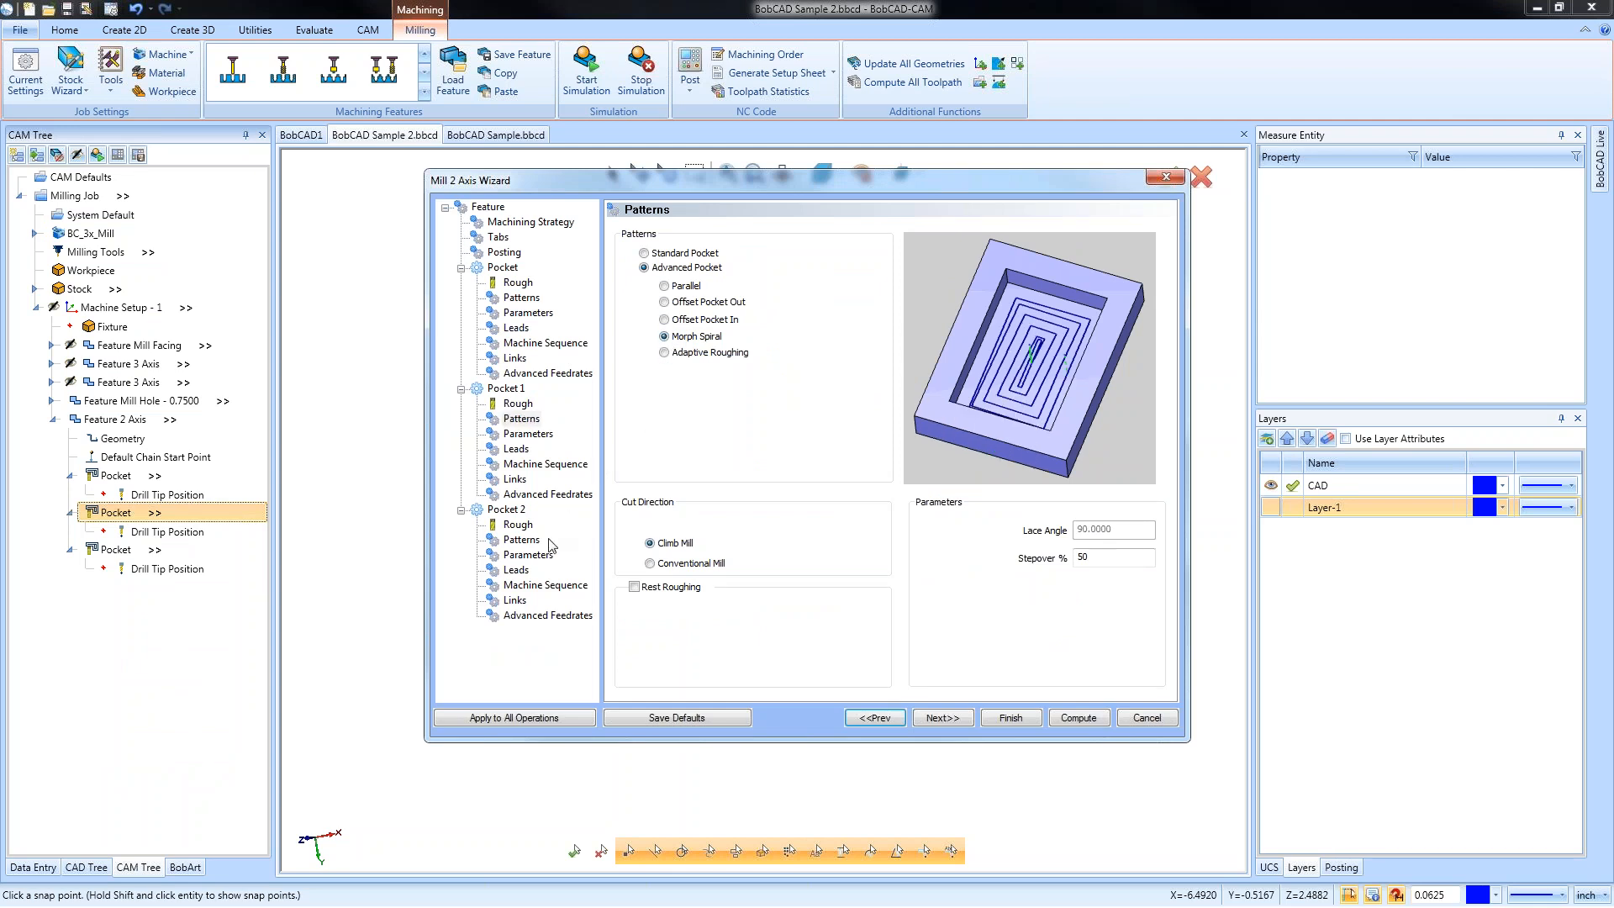
# Set the Pocket 2 pattern to Adaptive Roughing and finish editing the feature
pyautogui.click(528, 555)
pyautogui.click(521, 540)
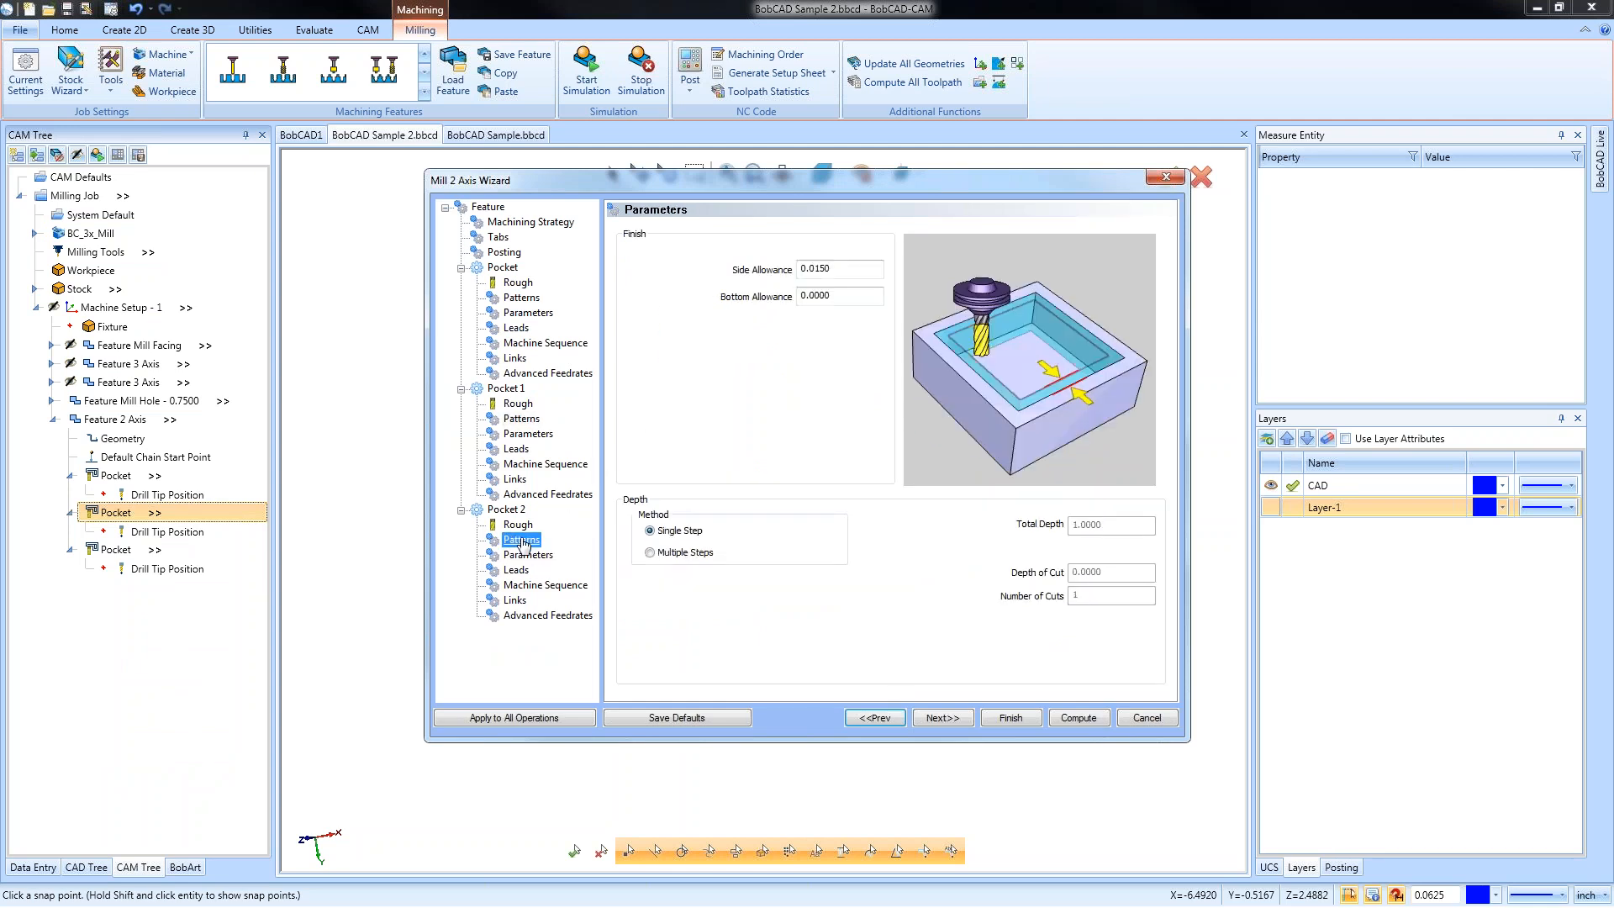
pyautogui.click(664, 352)
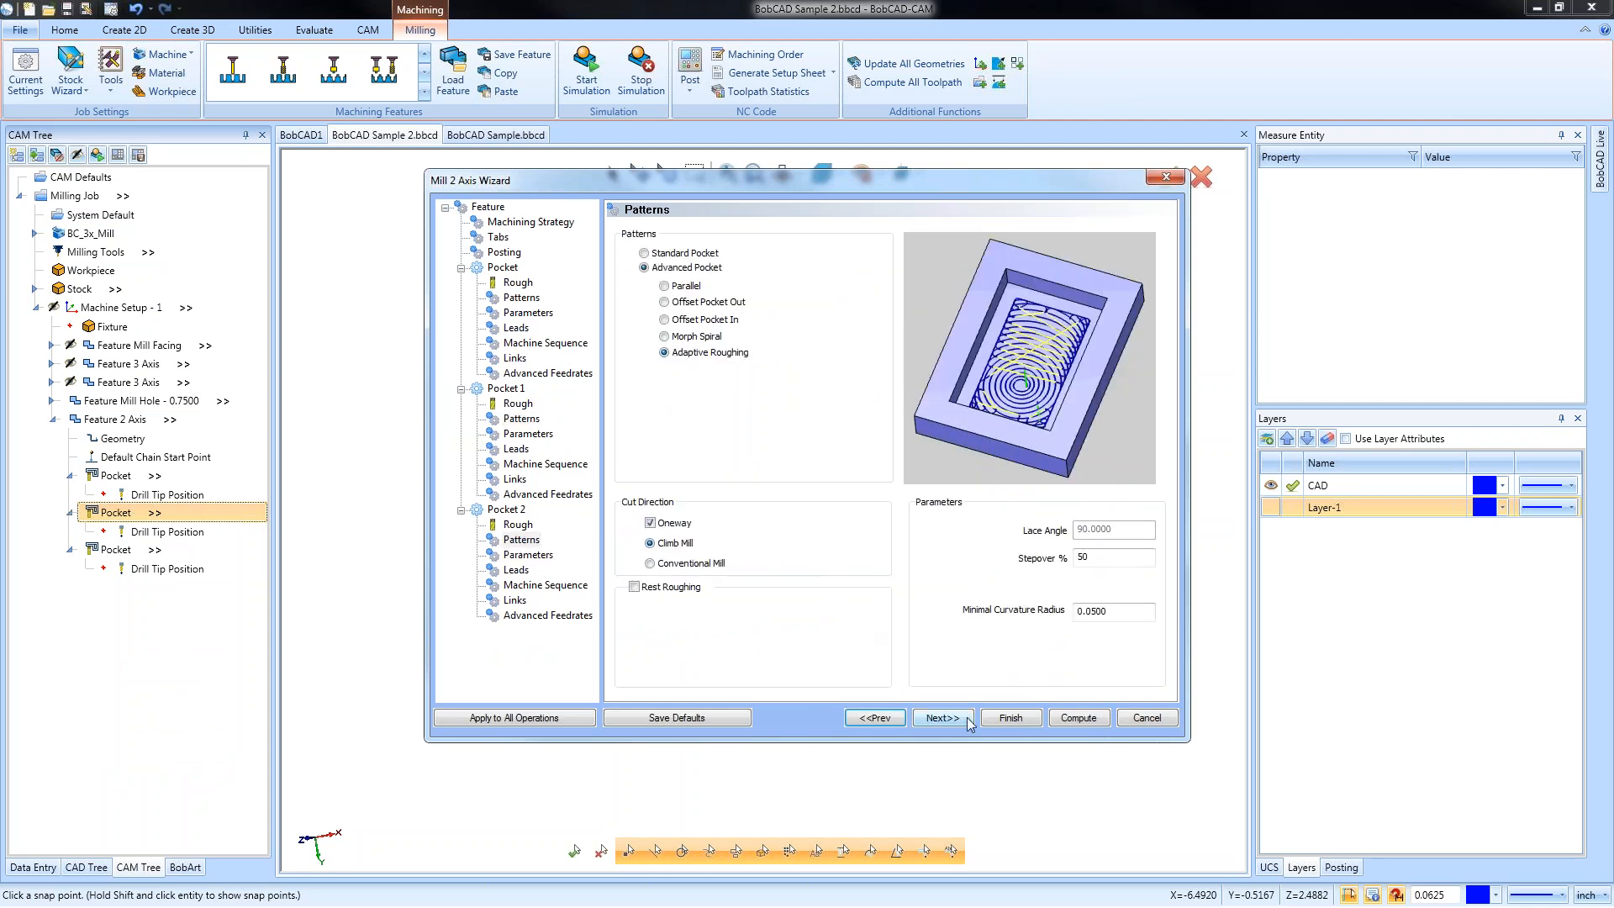
pyautogui.click(1012, 718)
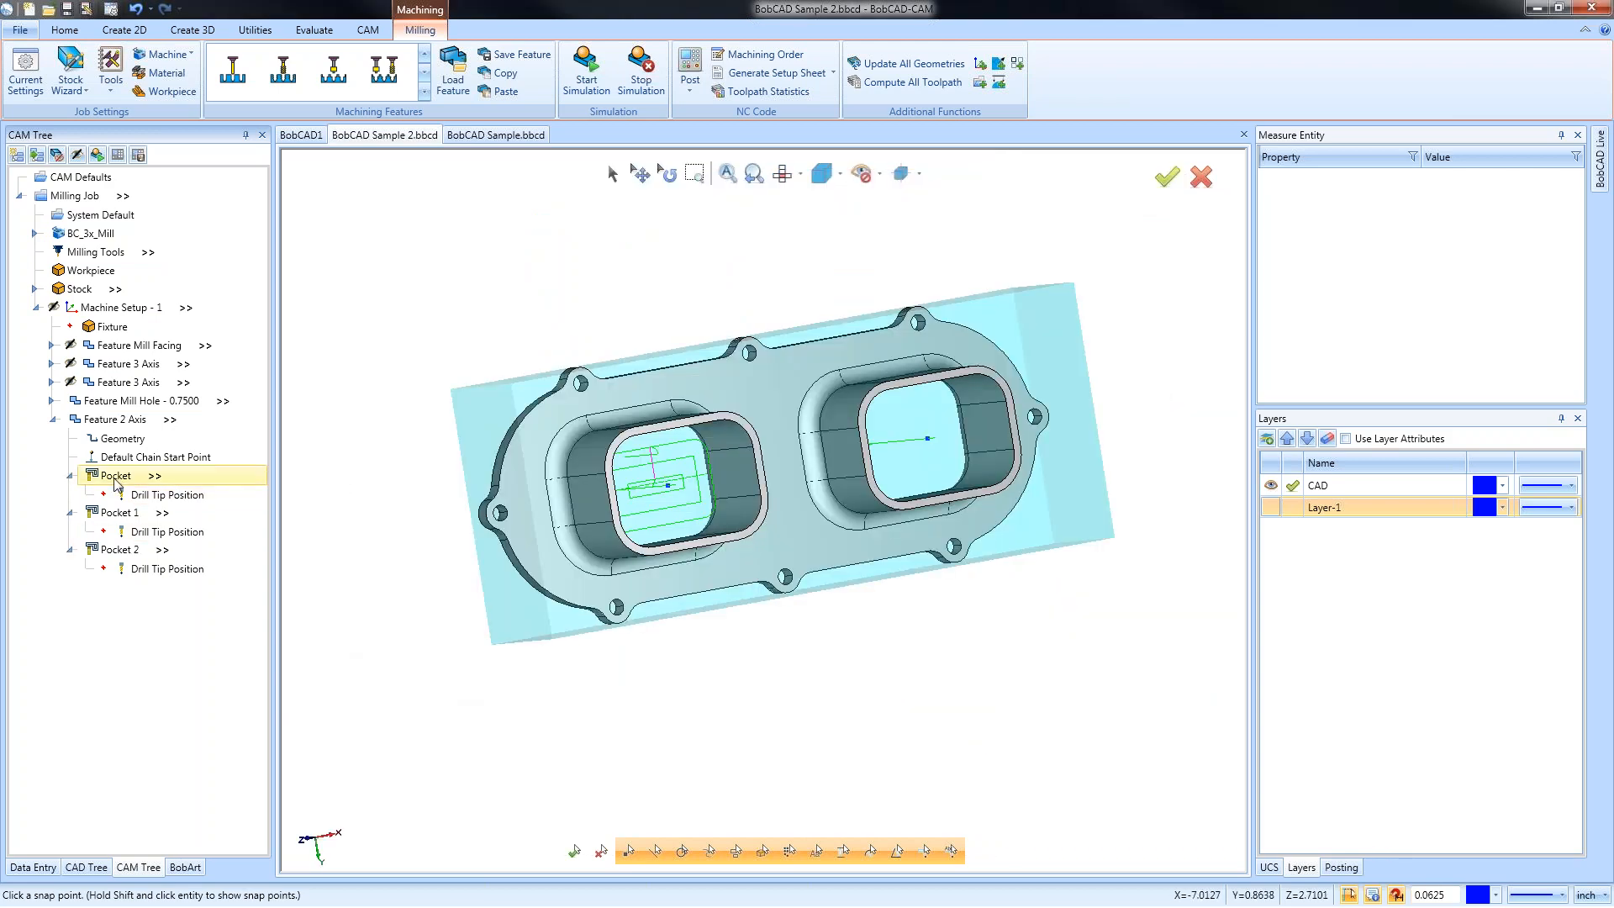
# Compute the toolpaths of the Pocket 1 and Pocket 2 operations
pyautogui.click(119, 513)
pyautogui.rightClick(119, 513)
pyautogui.click(173, 538)
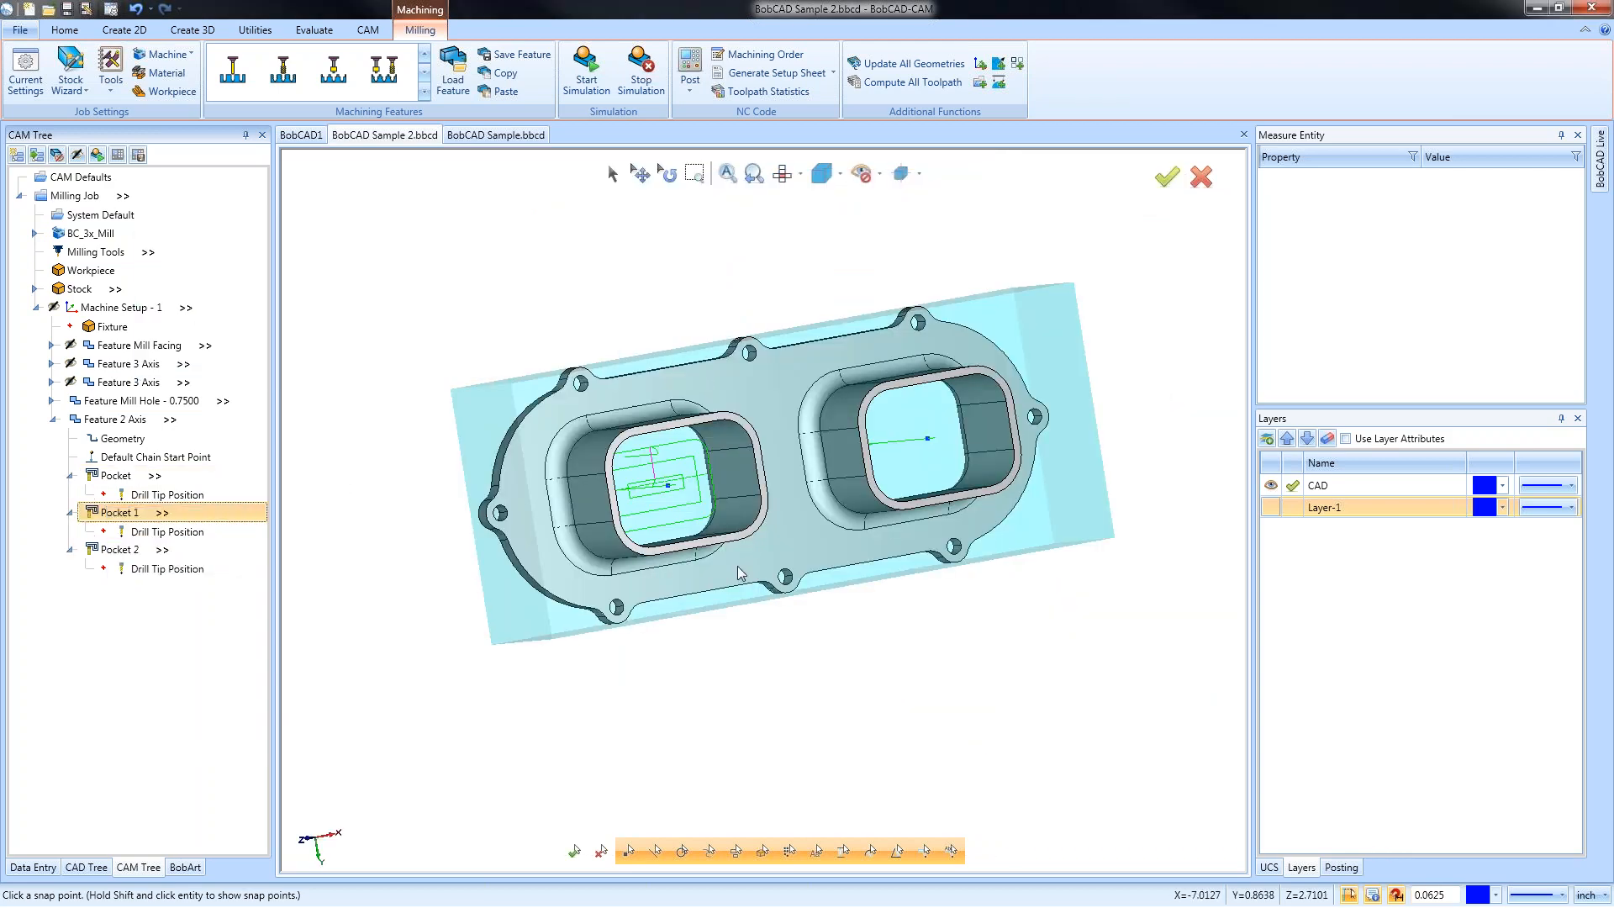
pyautogui.moveTo(738, 573); pyautogui.dragTo(820, 639, button='middle')
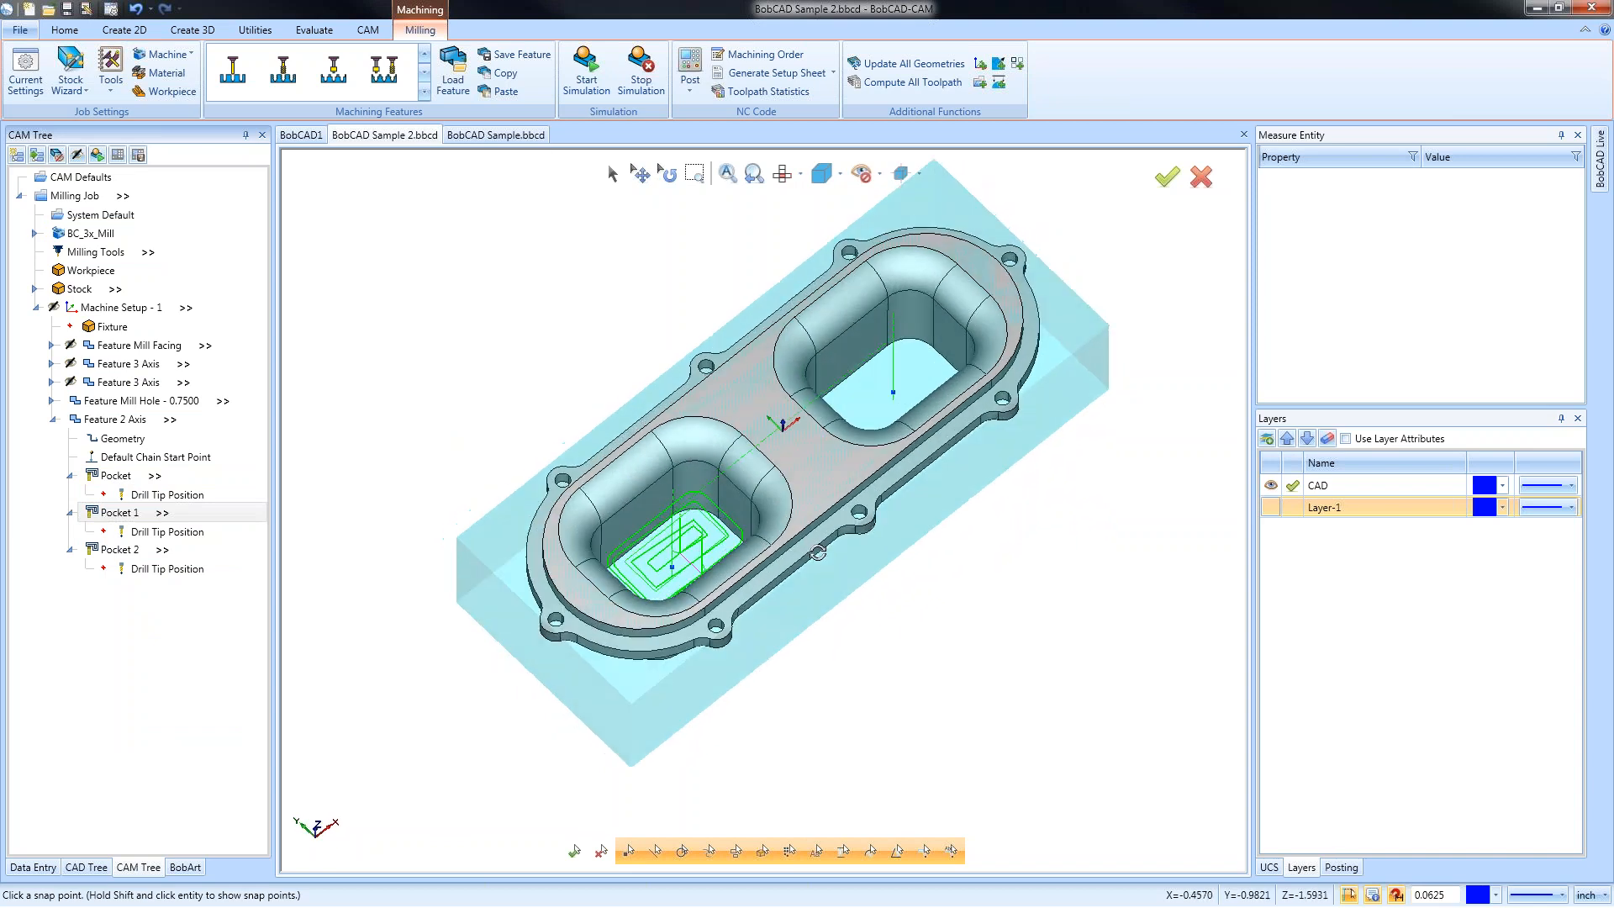
pyautogui.click(112, 549)
pyautogui.rightClick(111, 550)
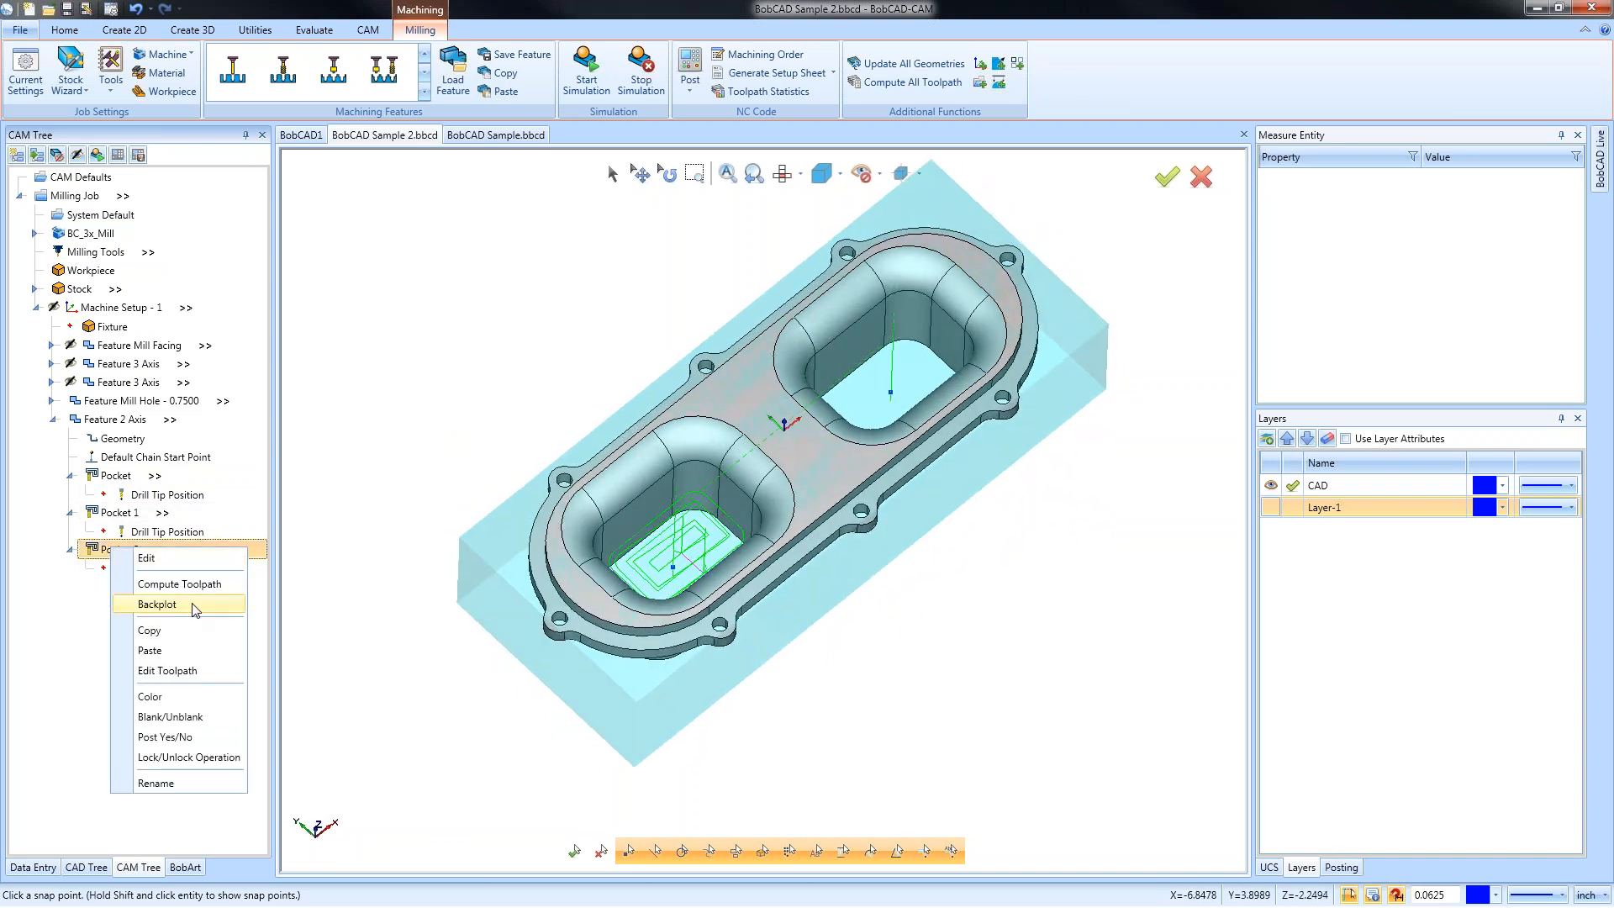
pyautogui.click(179, 584)
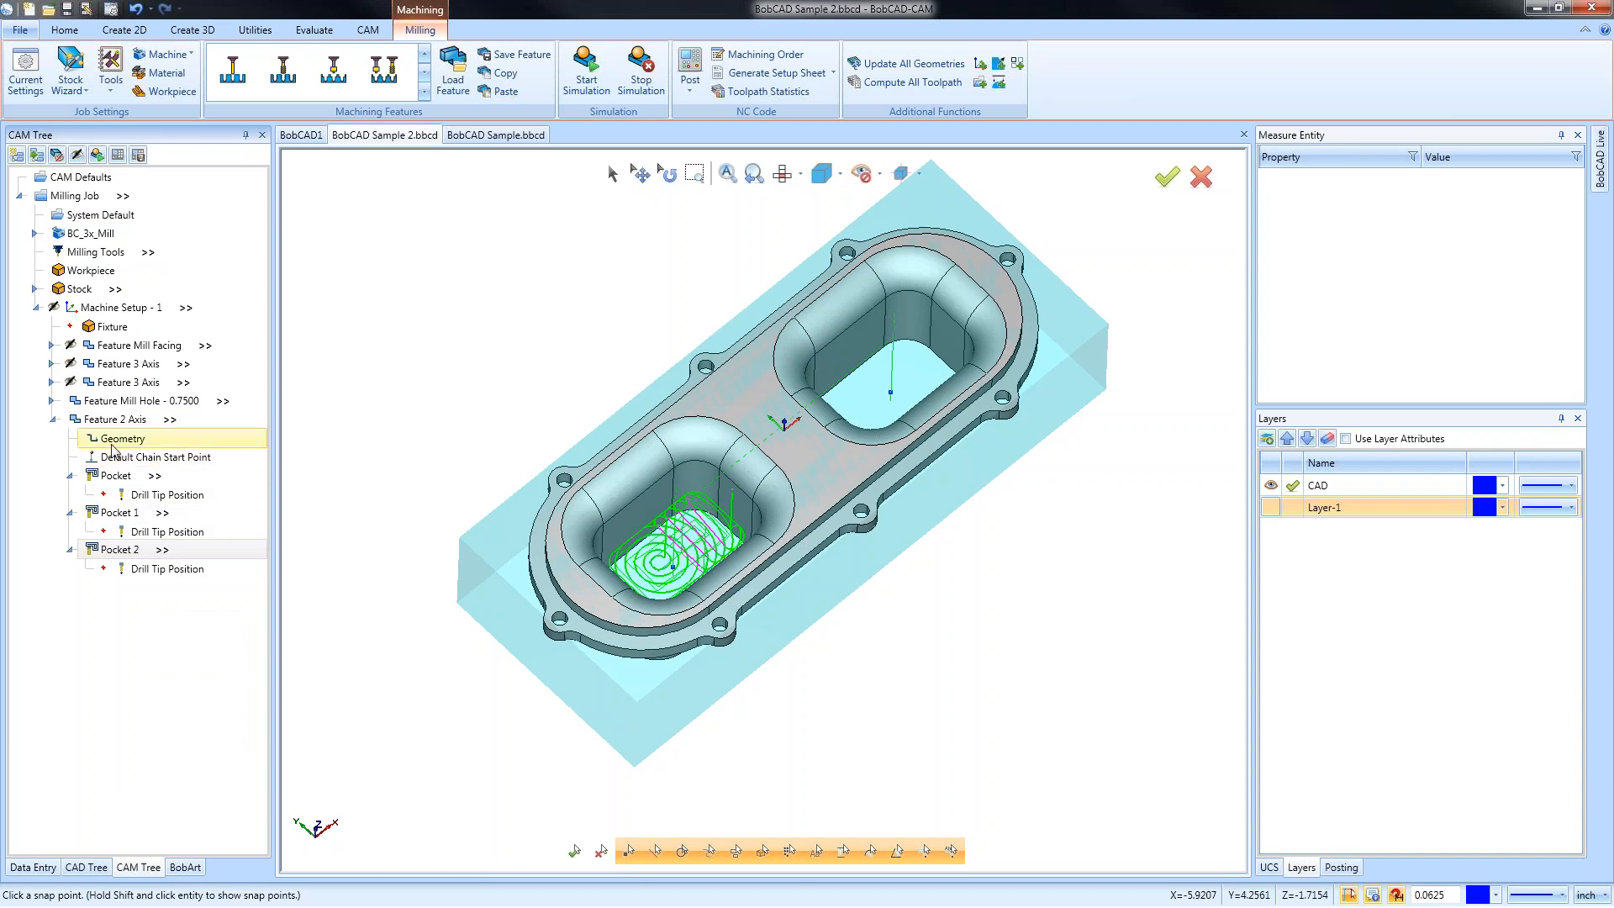
# Blank all the toolpaths of Machine Setup - 1
pyautogui.rightClick(120, 307)
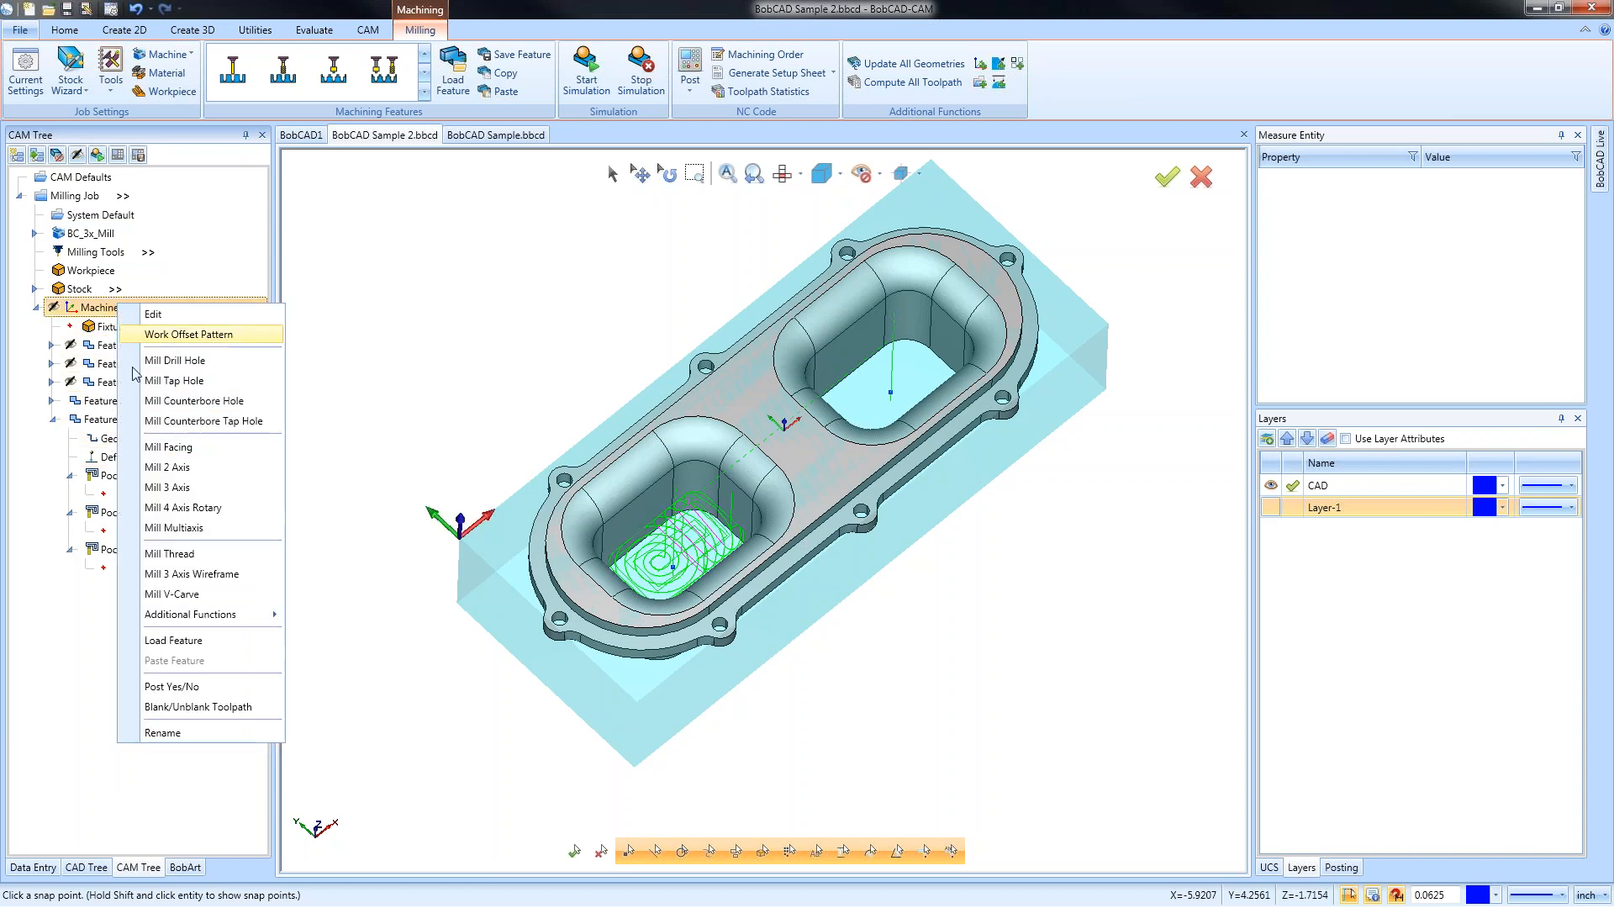
pyautogui.click(218, 687)
pyautogui.rightClick(133, 309)
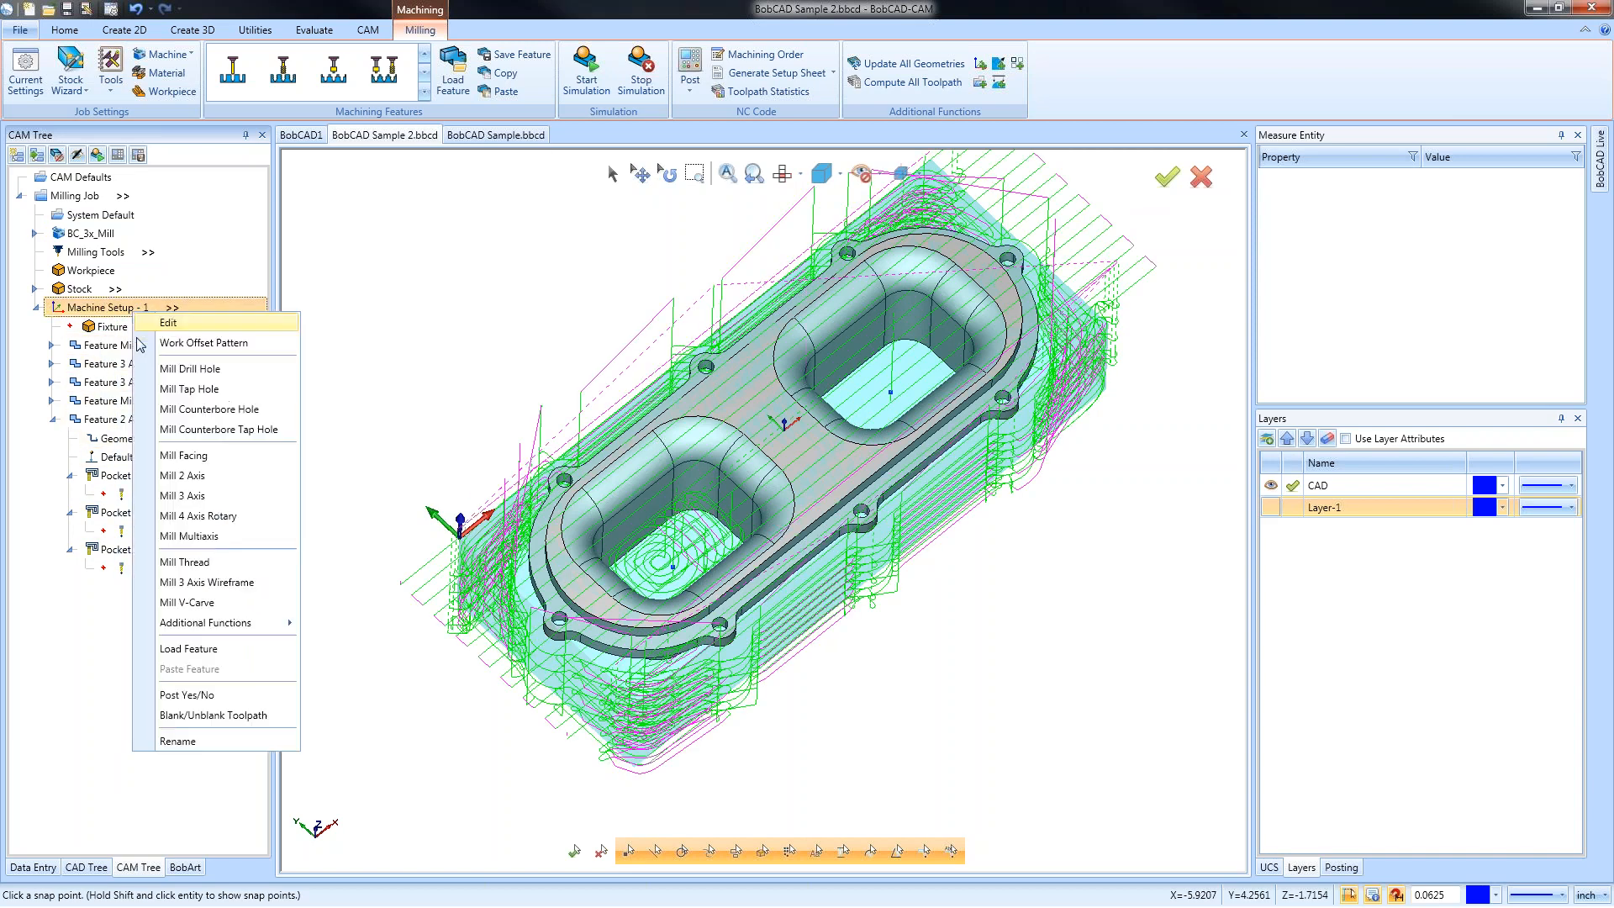
pyautogui.click(226, 715)
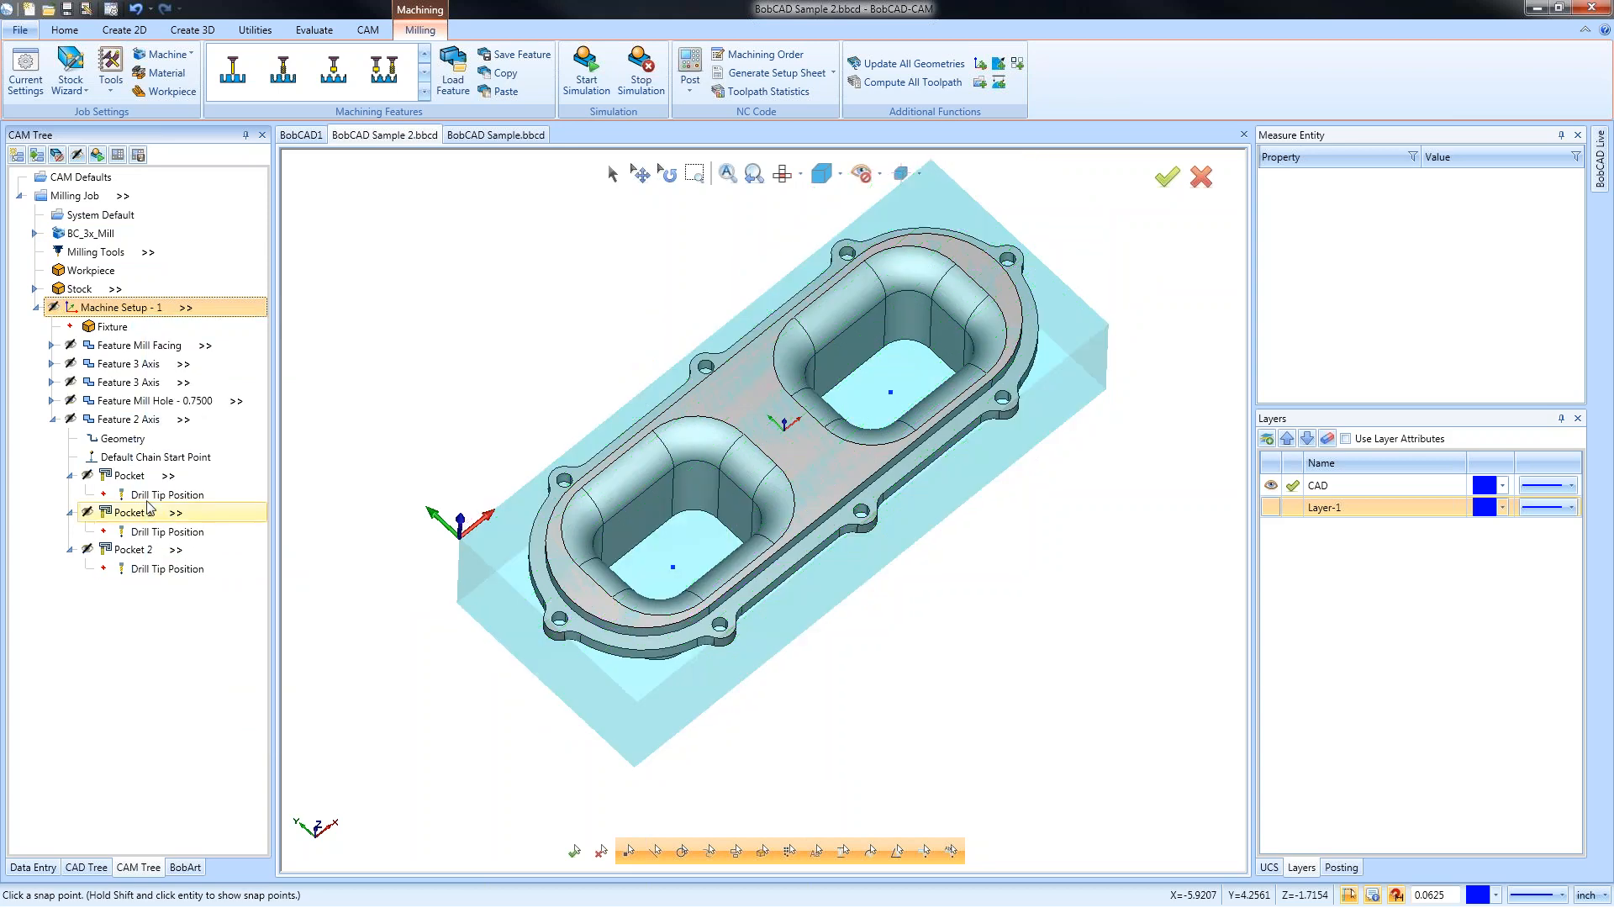
# View the Pocket, Pocket 1 and Pocket 2 toolpaths one at a time to compare their patterns
pyautogui.click(160, 479)
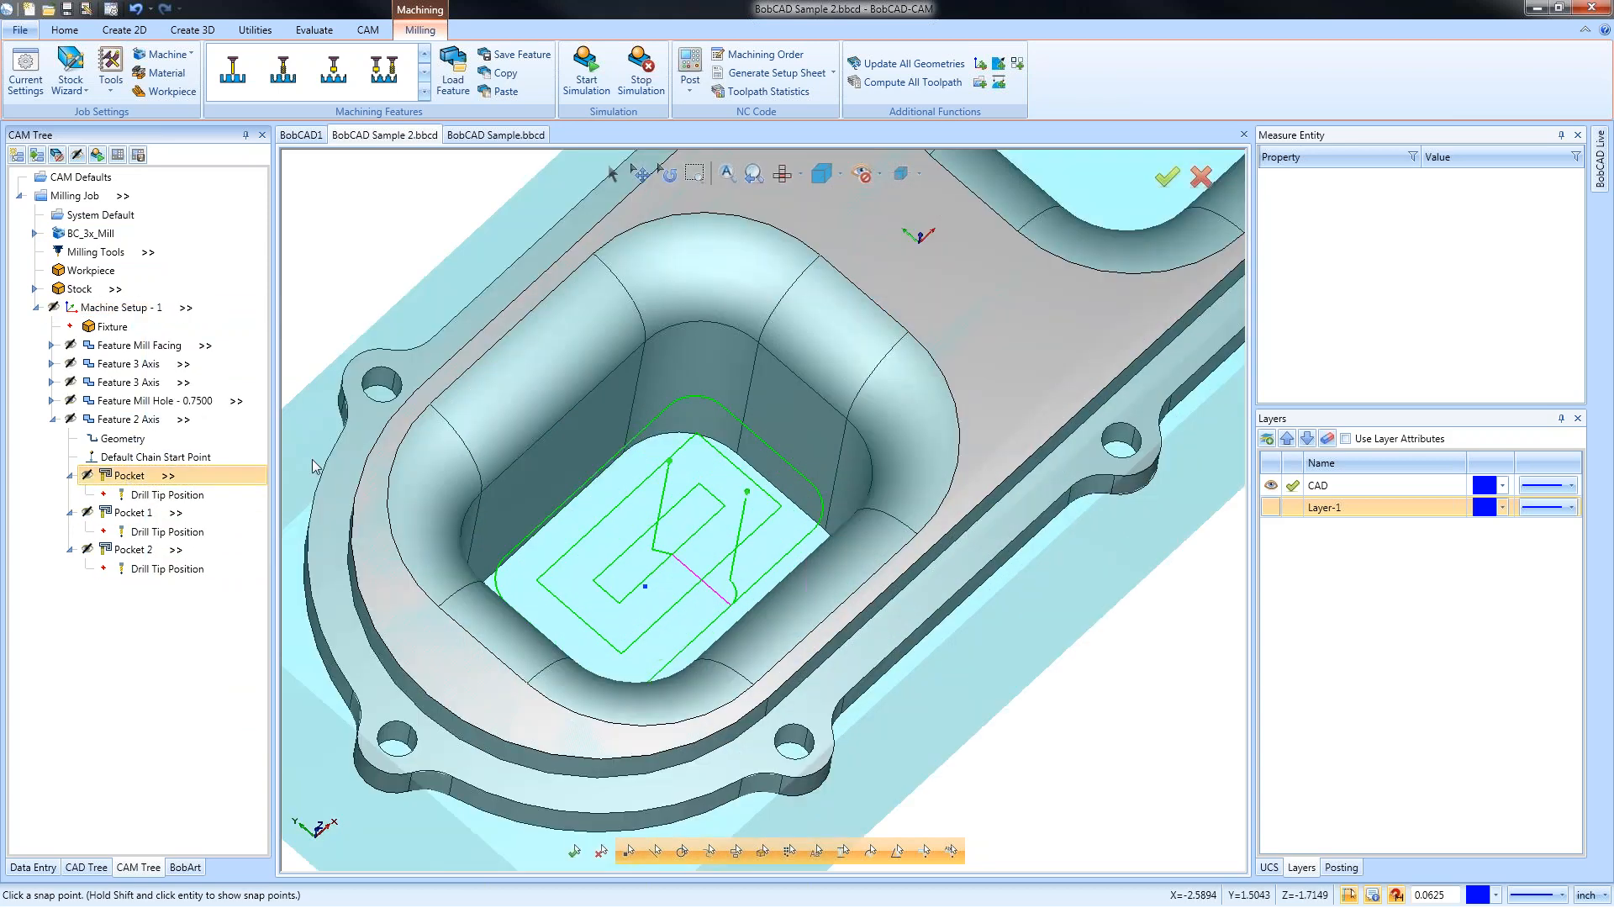
pyautogui.click(134, 513)
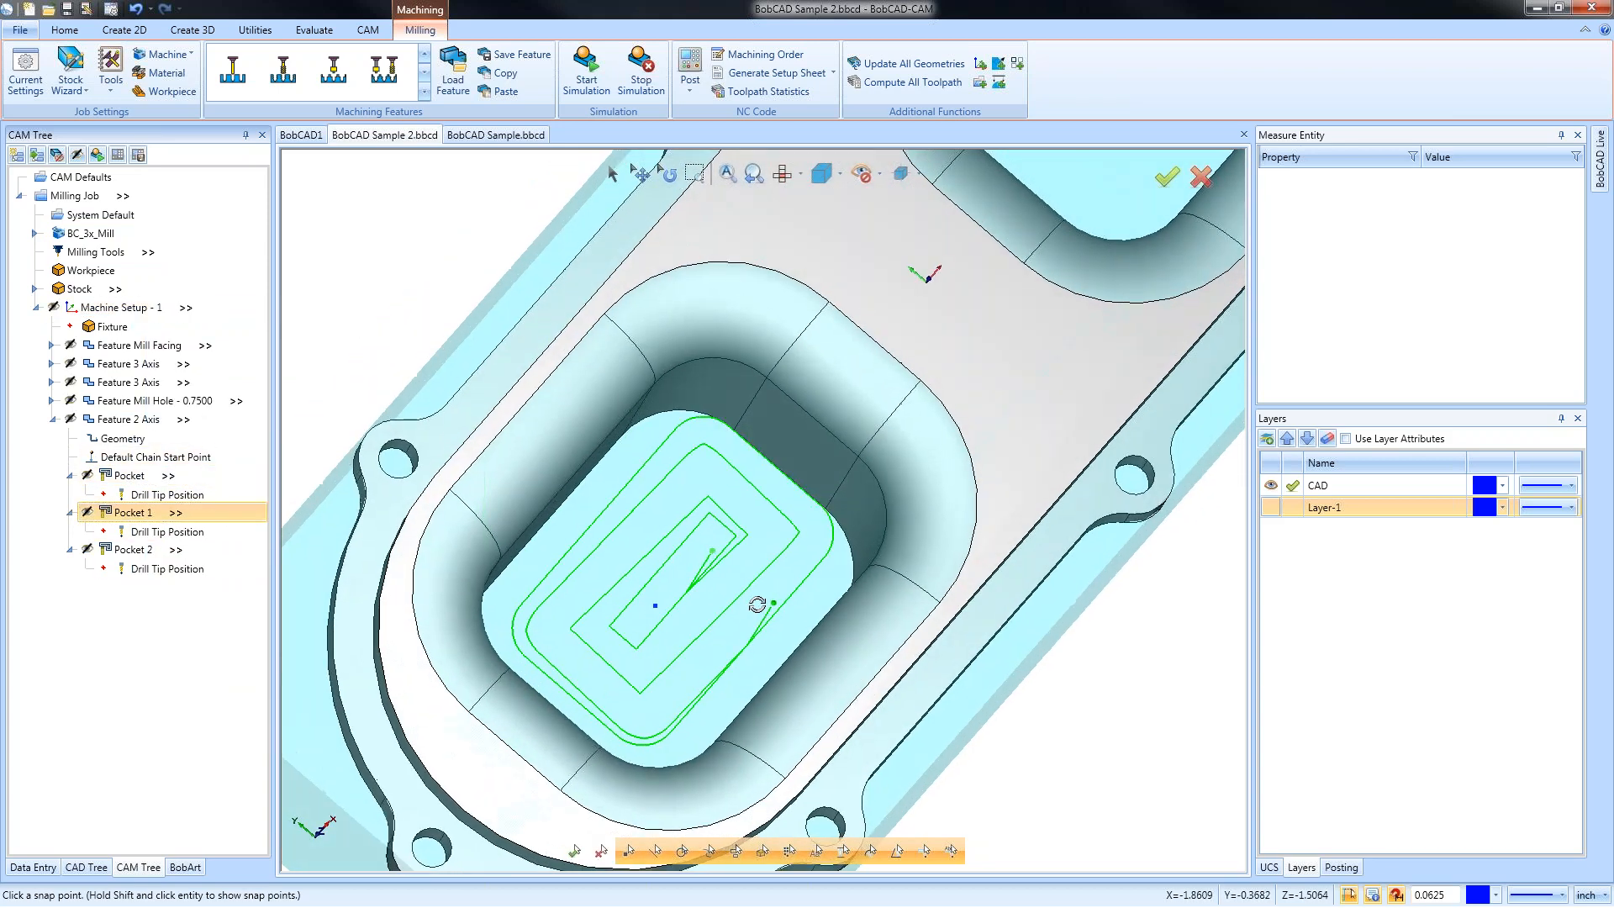
pyautogui.click(133, 550)
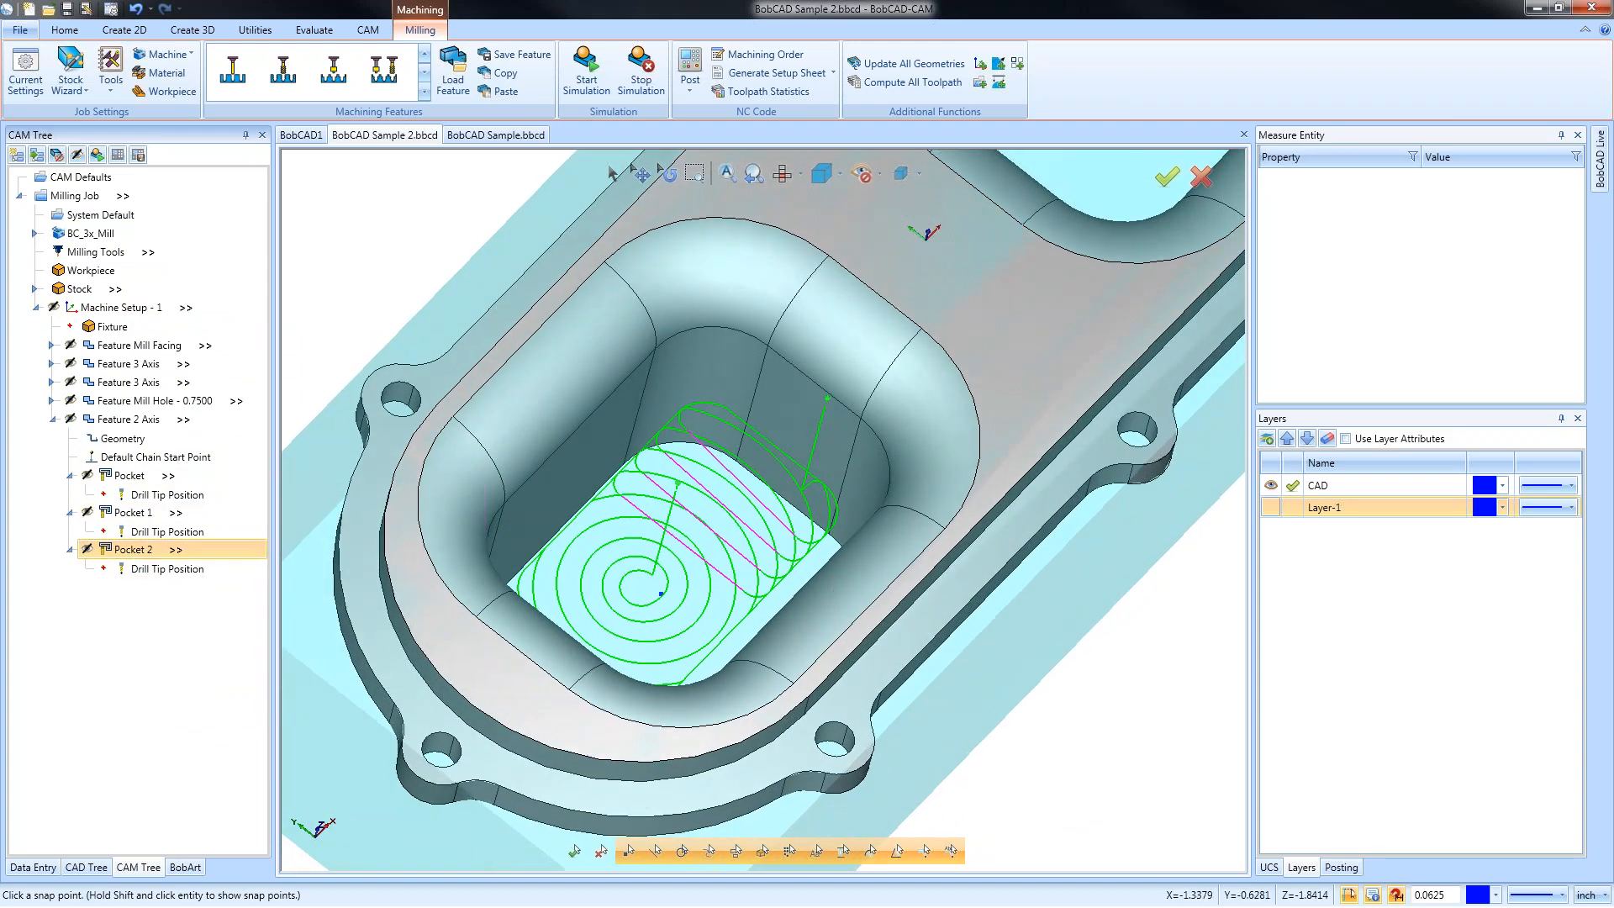
# Assign the point at the center of the lower pocket's floor as the Pocket operation's drill tip position
pyautogui.rightClick(150, 496)
pyautogui.click(190, 509)
pyautogui.click(661, 596)
pyautogui.click(661, 596)
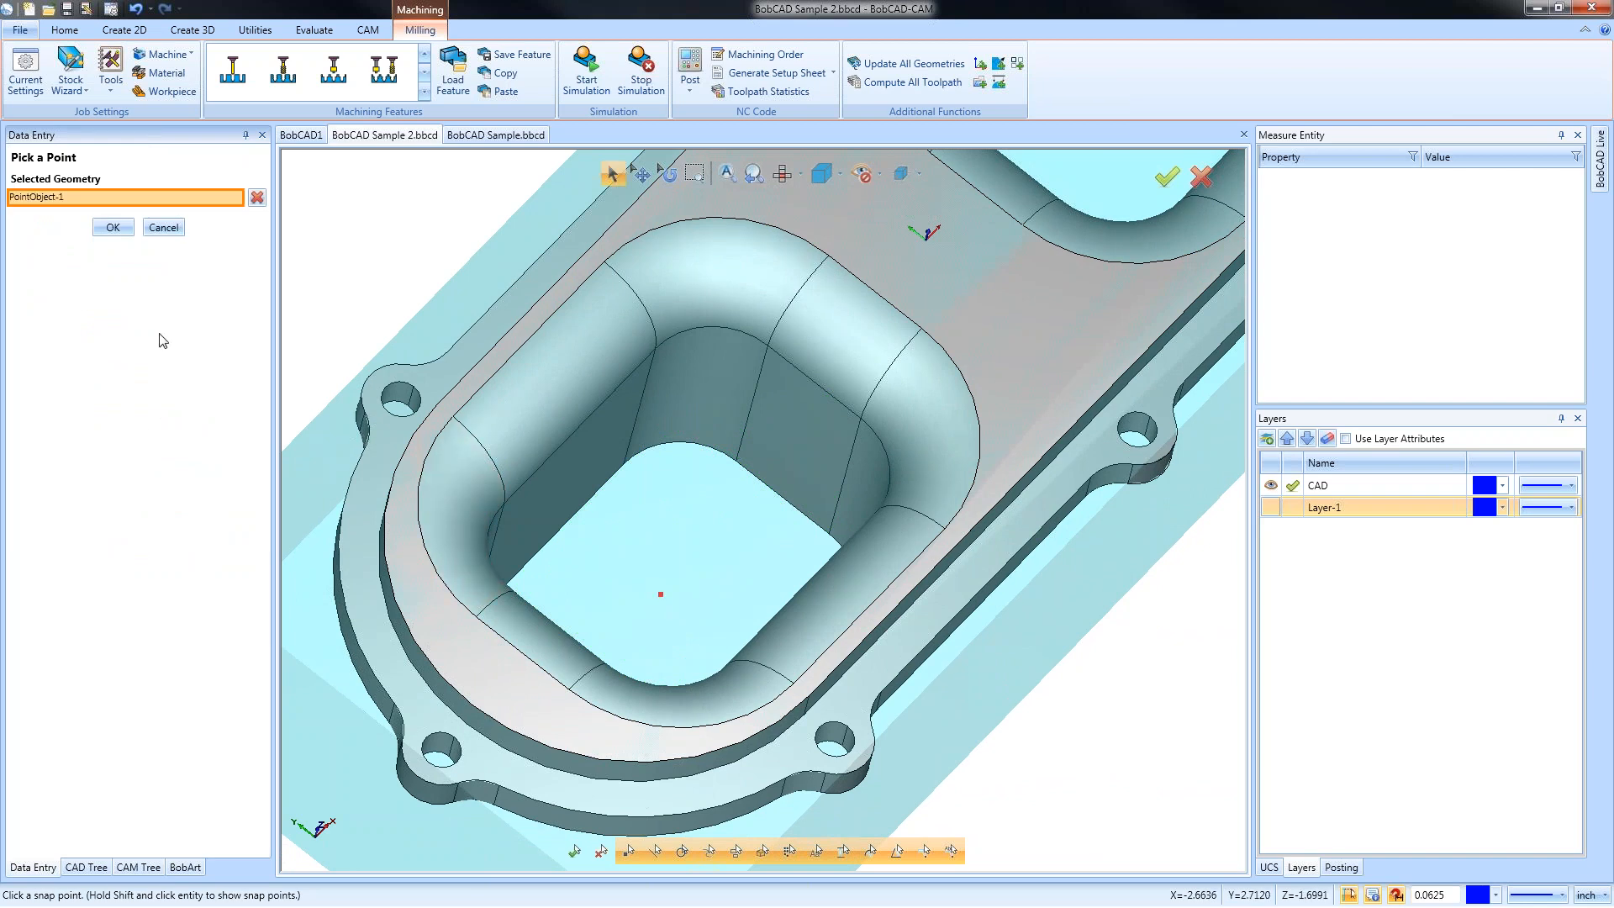
pyautogui.click(112, 227)
# Assign the same pocket-floor point as the drill tip position of the Pocket 1 operation
pyautogui.rightClick(139, 526)
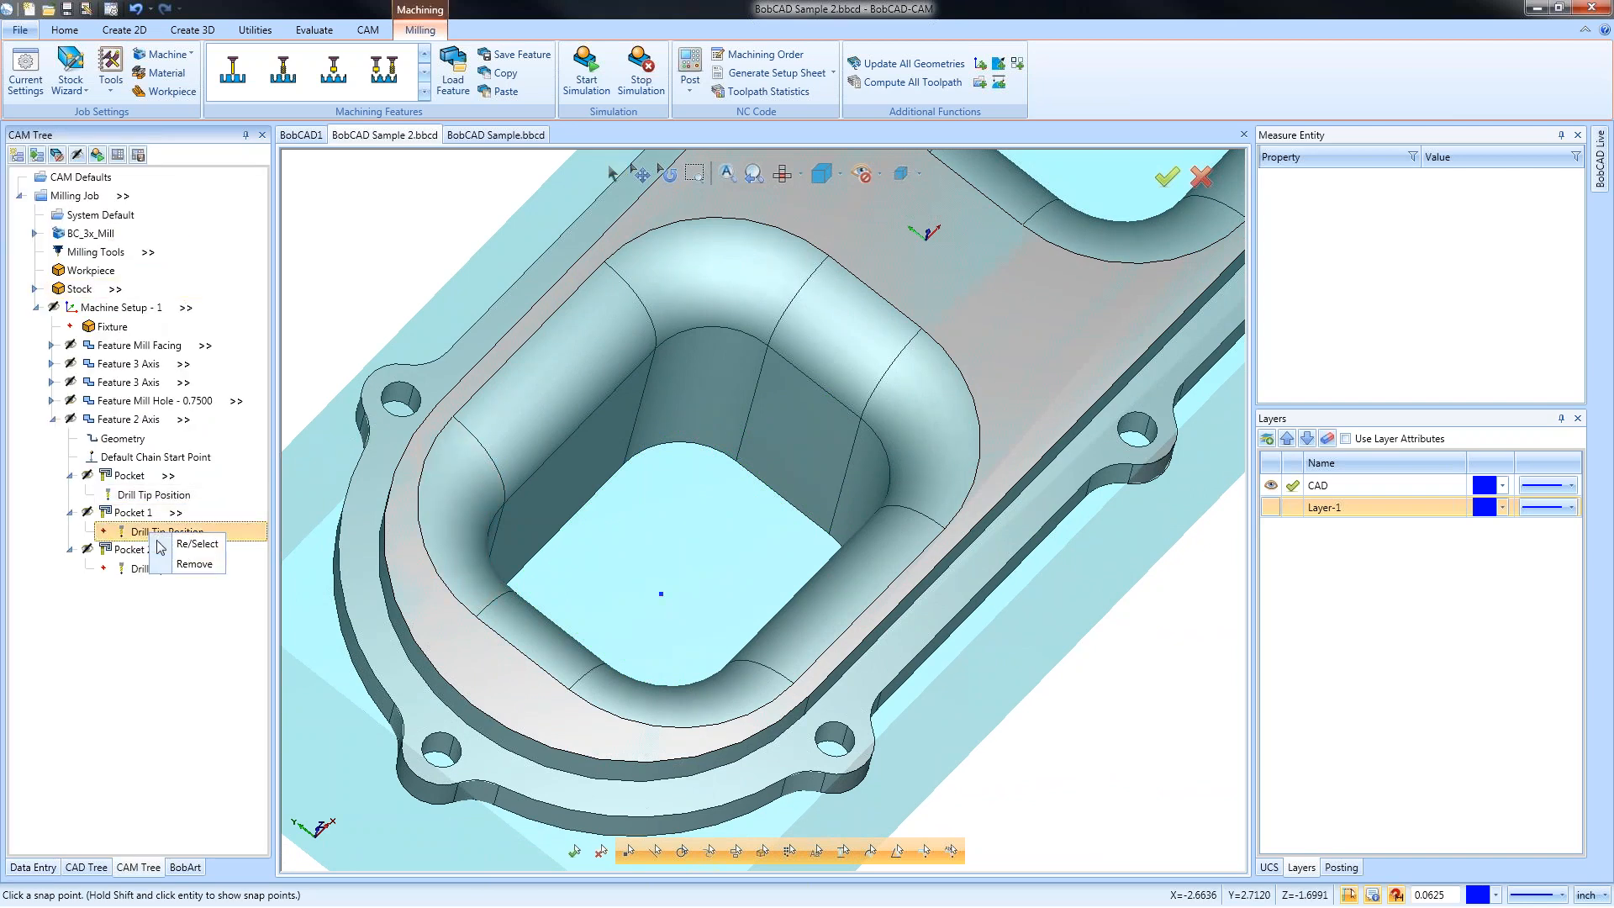
pyautogui.click(181, 540)
pyautogui.click(662, 595)
pyautogui.click(661, 595)
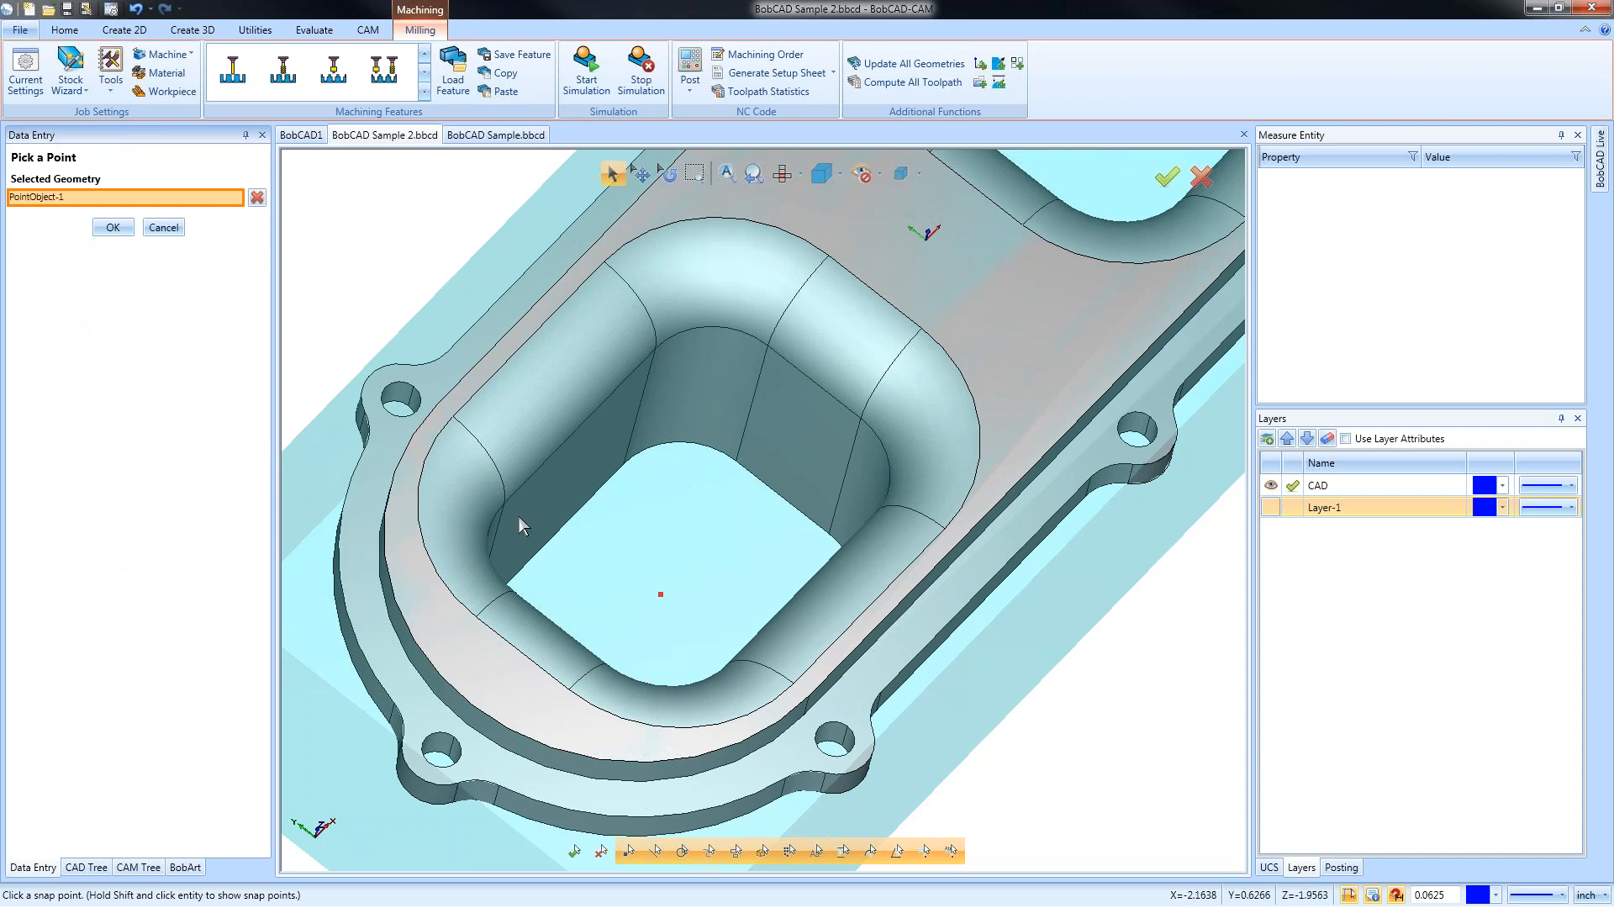
pyautogui.click(113, 227)
# Assign the same pocket-floor point as the drill tip position of the Pocket 2 operation
pyautogui.rightClick(140, 569)
pyautogui.click(180, 582)
pyautogui.click(662, 596)
pyautogui.click(113, 228)
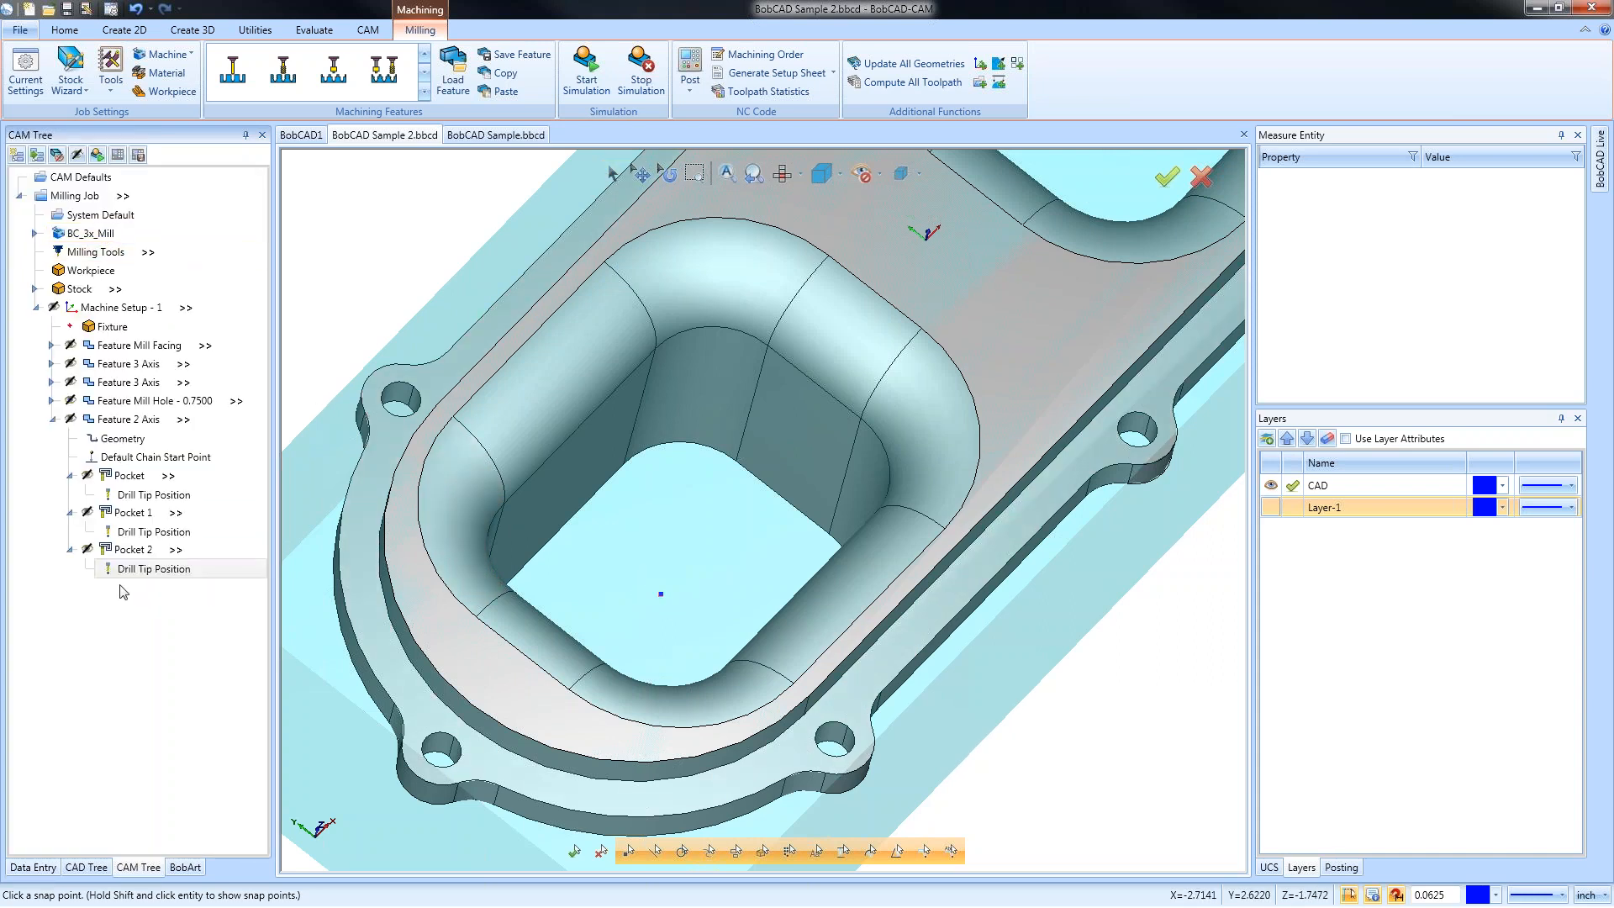
# Recompute the toolpaths of the Pocket 2, Pocket 1 and Pocket operations
pyautogui.rightClick(127, 554)
pyautogui.click(197, 588)
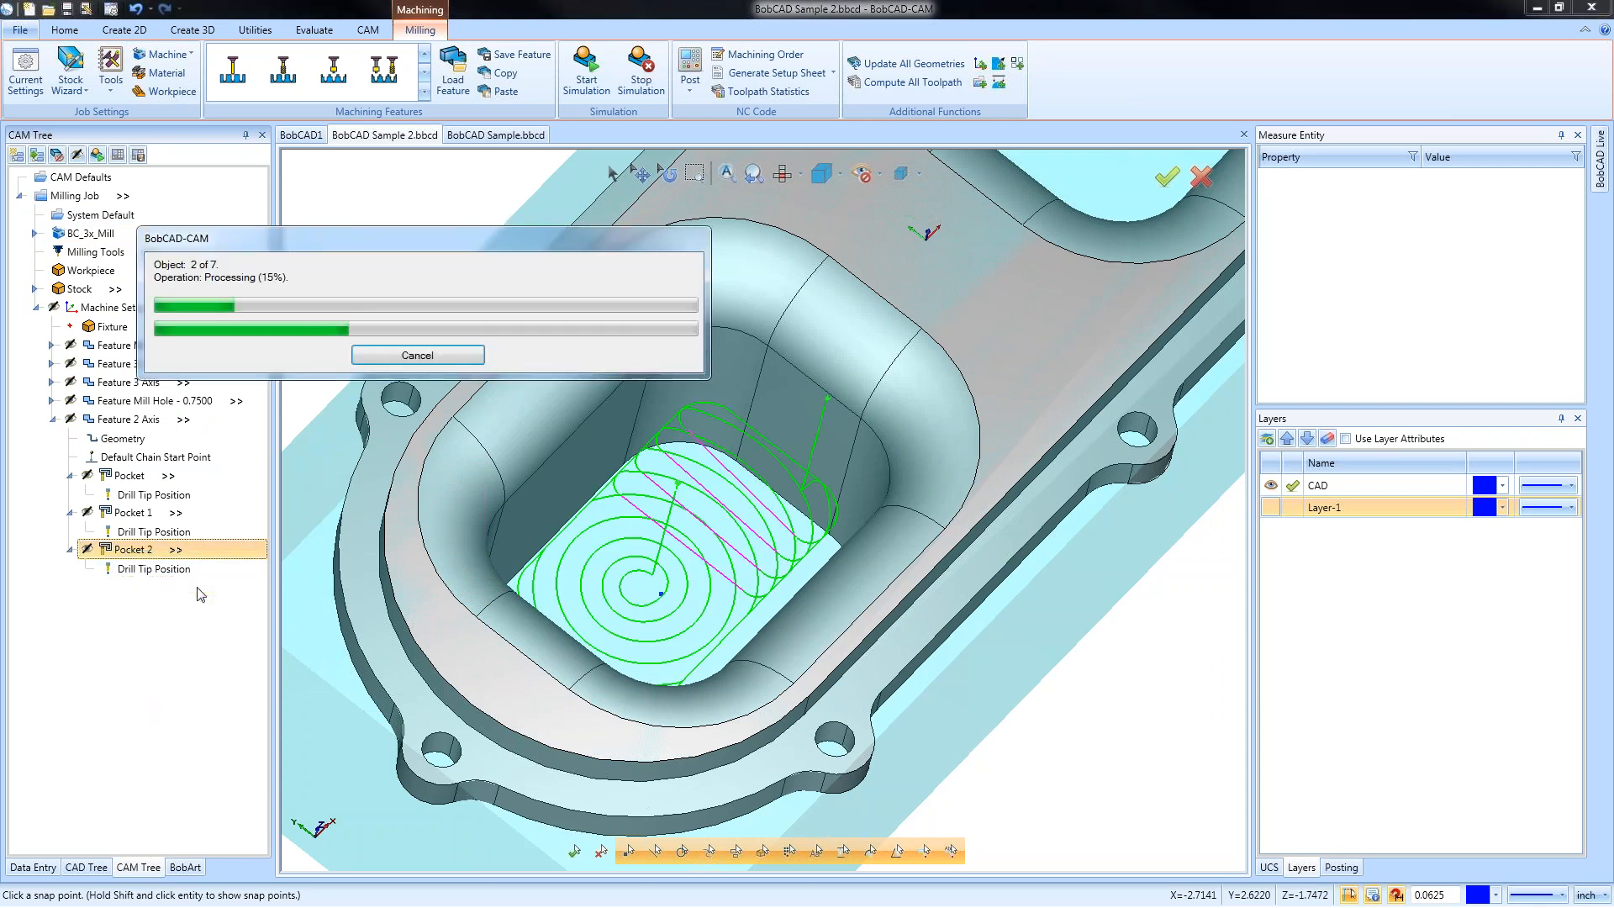
pyautogui.rightClick(129, 512)
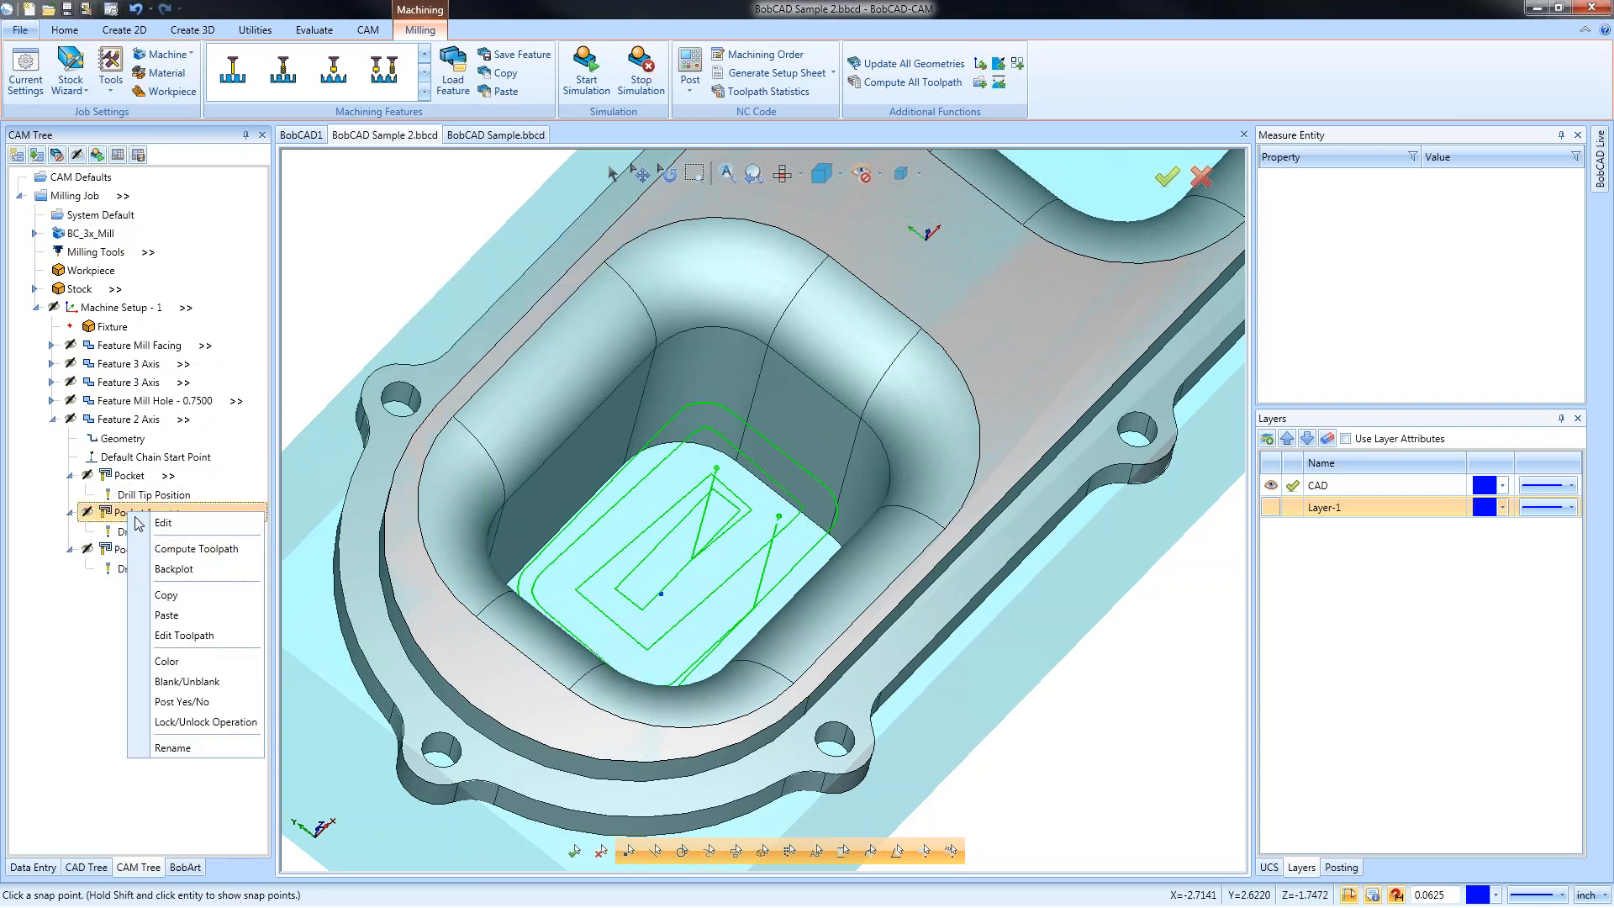
pyautogui.click(207, 549)
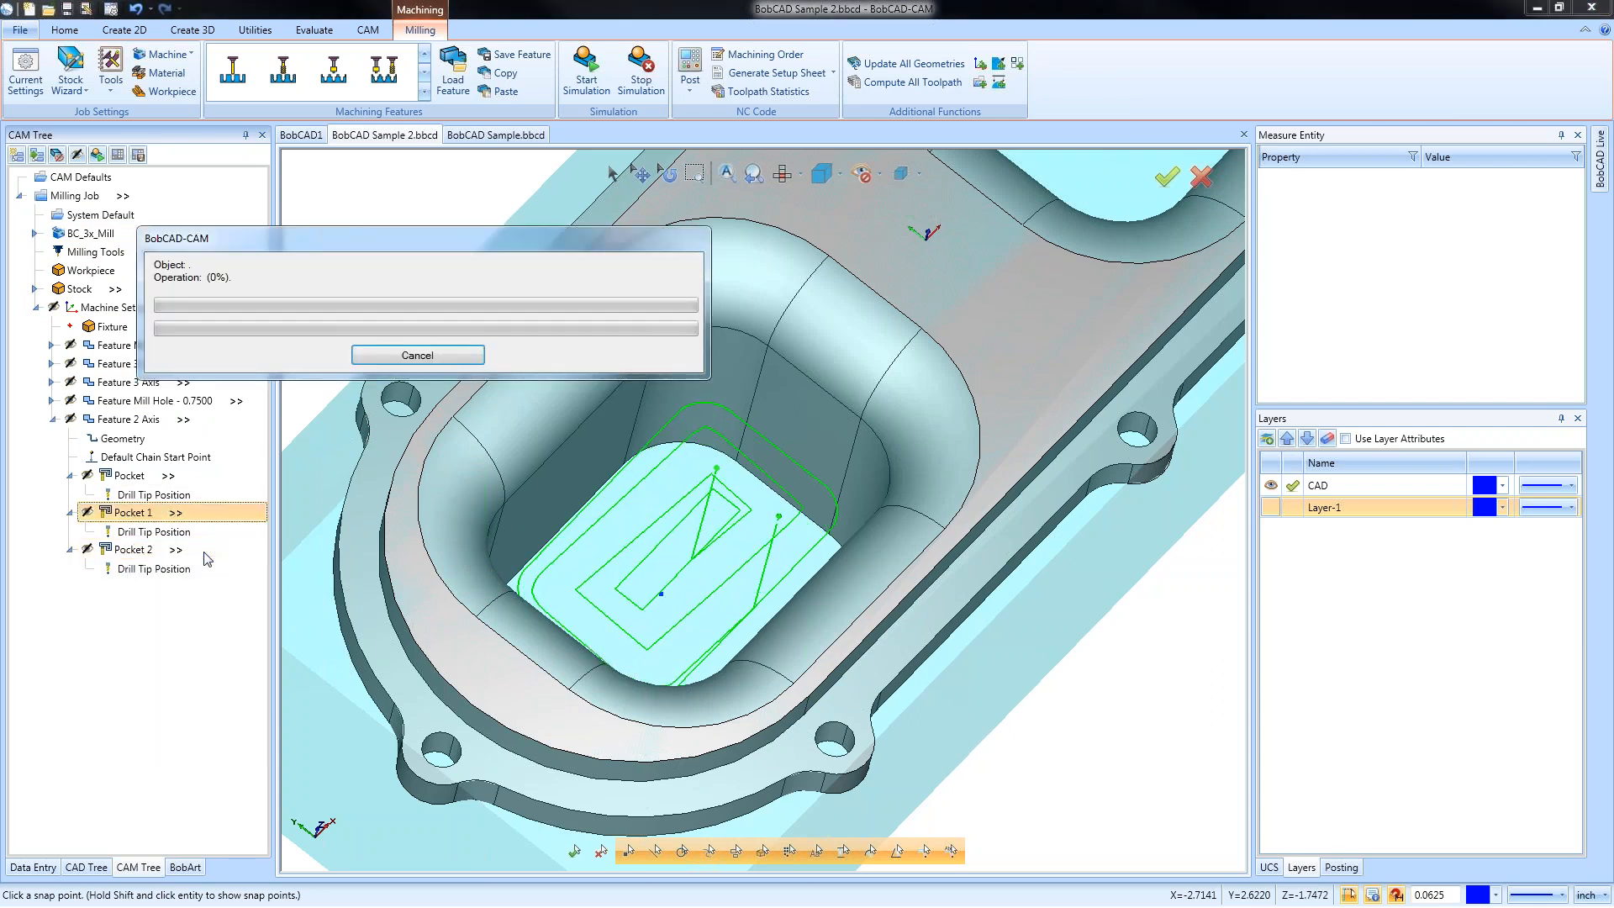
pyautogui.rightClick(132, 477)
pyautogui.click(220, 509)
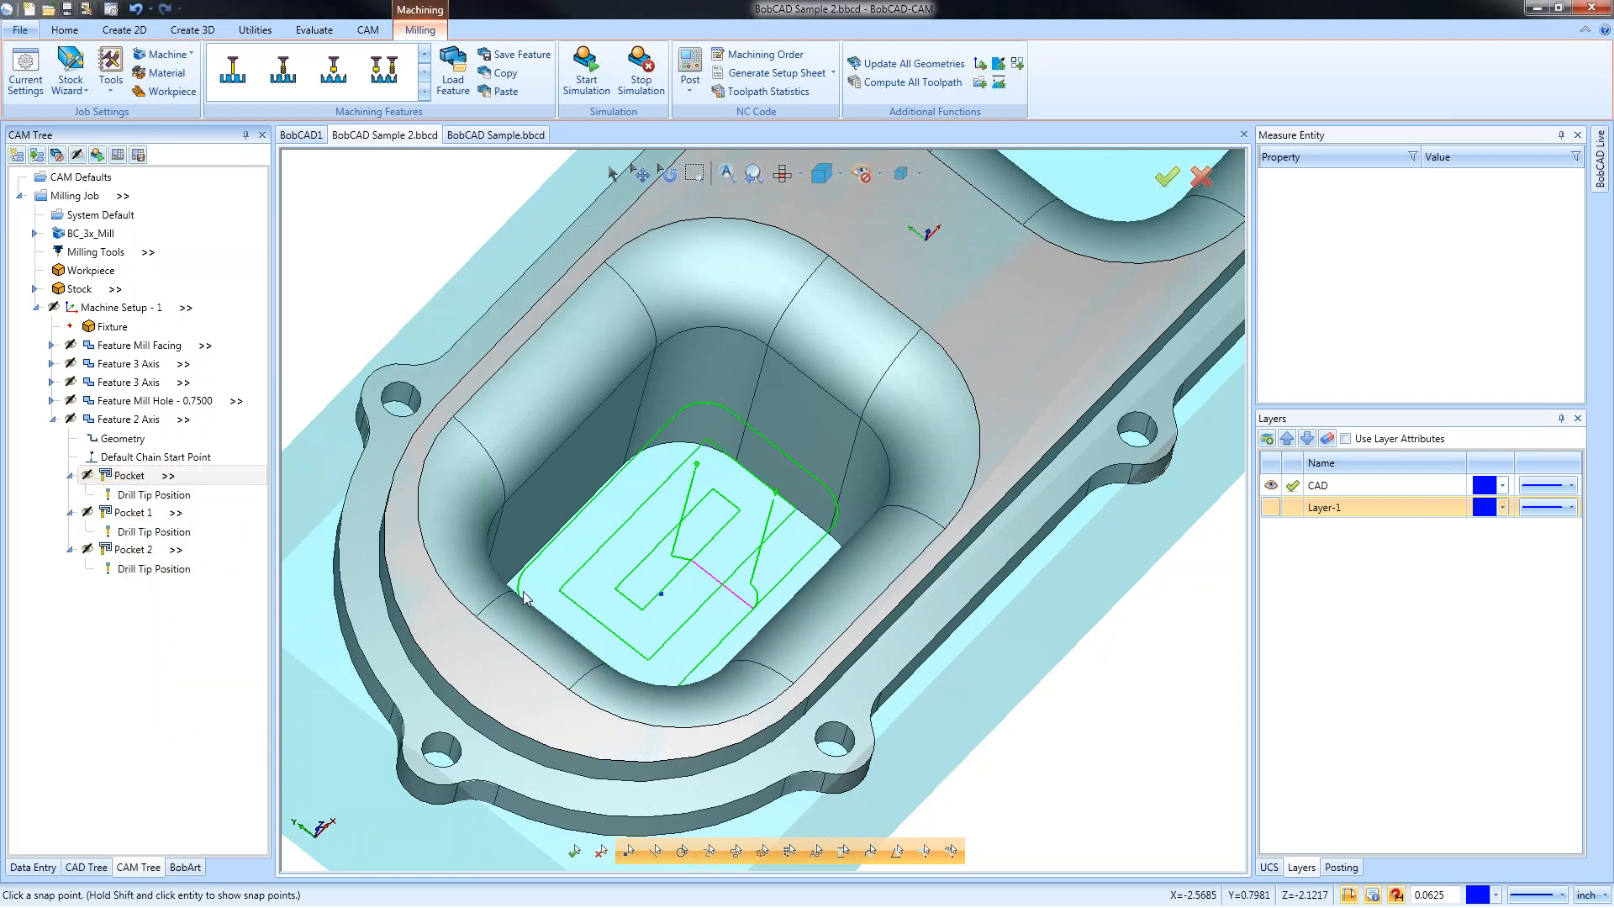
# Compare the recomputed Pocket, Pocket 1 and Pocket 2 toolpaths and where each enters the part
pyautogui.click(134, 478)
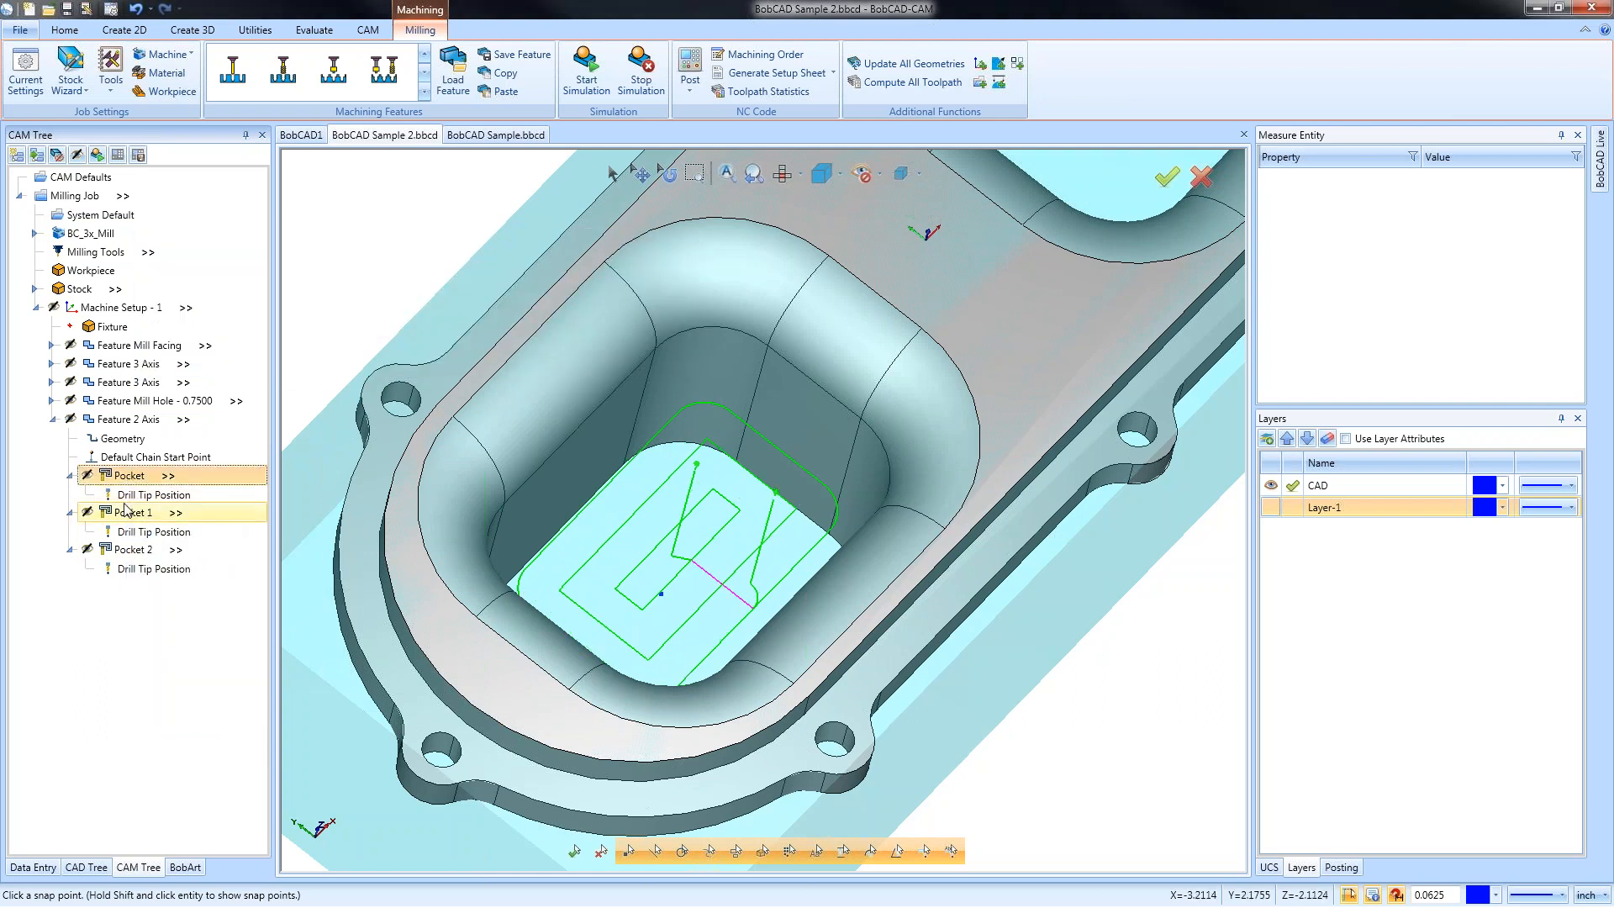
pyautogui.click(126, 514)
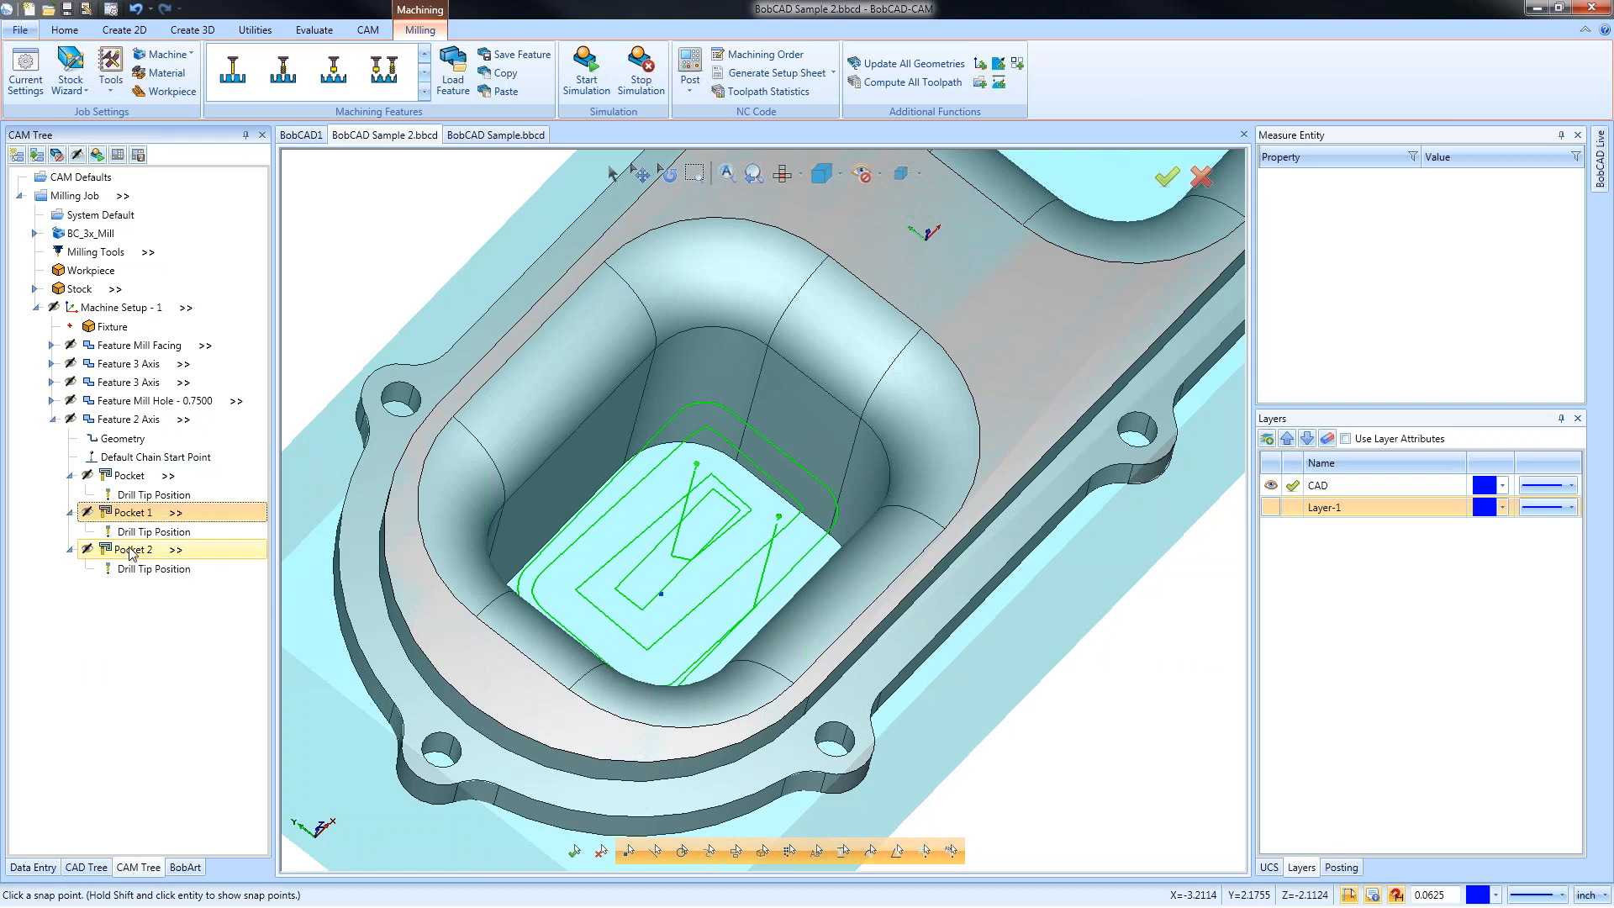
pyautogui.click(130, 551)
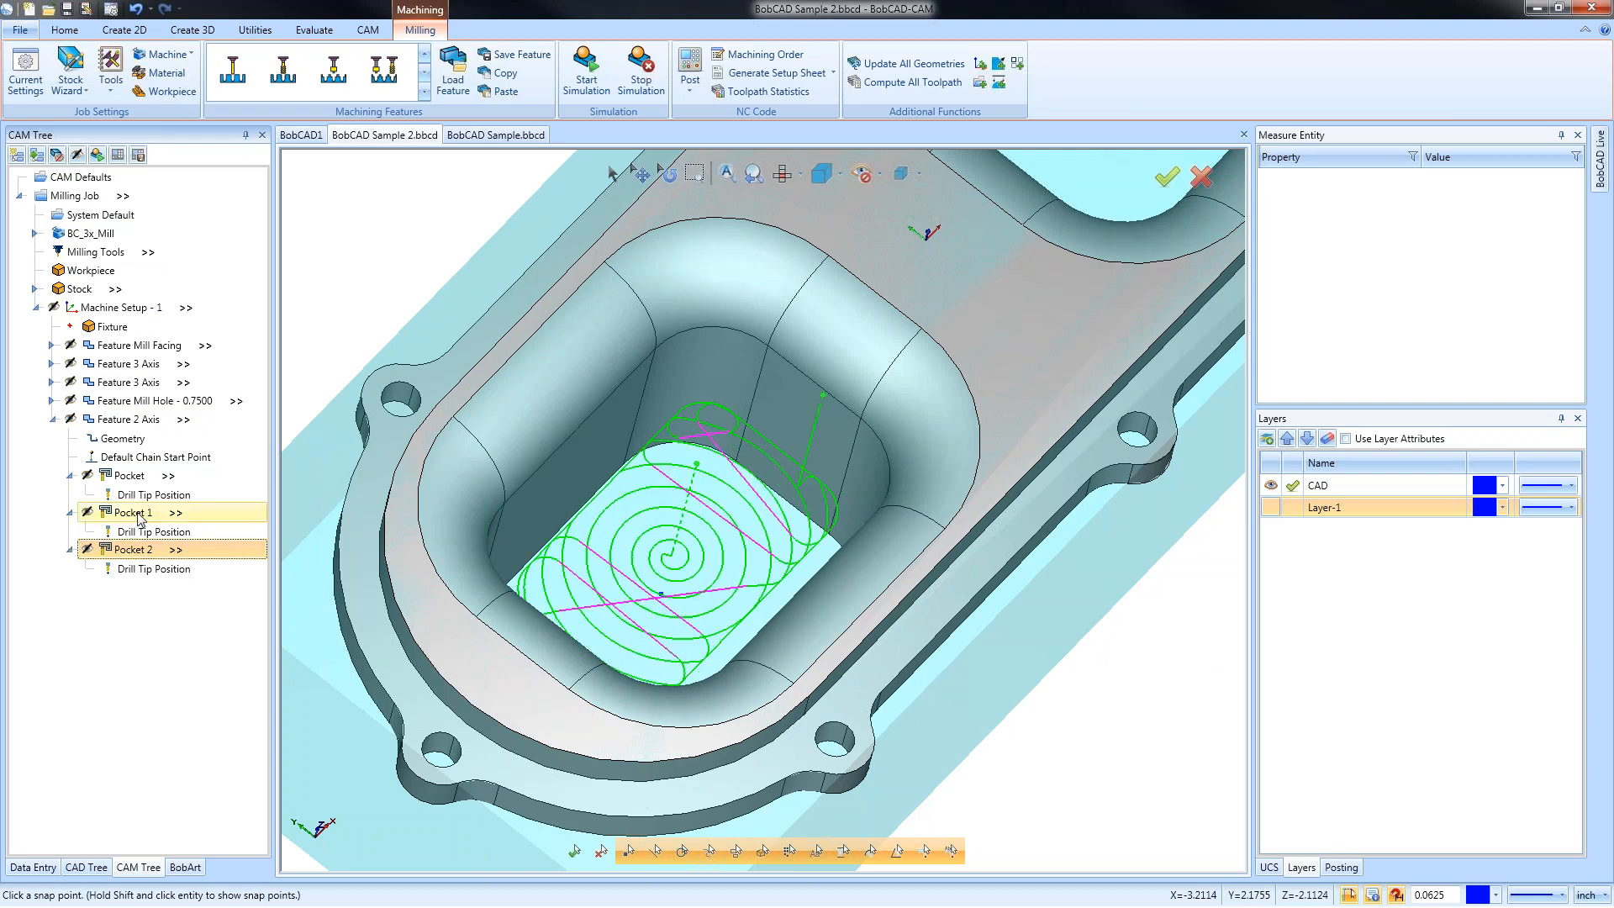
pyautogui.click(139, 516)
pyautogui.click(138, 478)
pyautogui.click(141, 514)
pyautogui.click(139, 482)
pyautogui.click(143, 516)
pyautogui.click(140, 479)
# Delete the Pocket 1 and Pocket operations from the 2 axis feature, keeping only Pocket 2
pyautogui.click(148, 514)
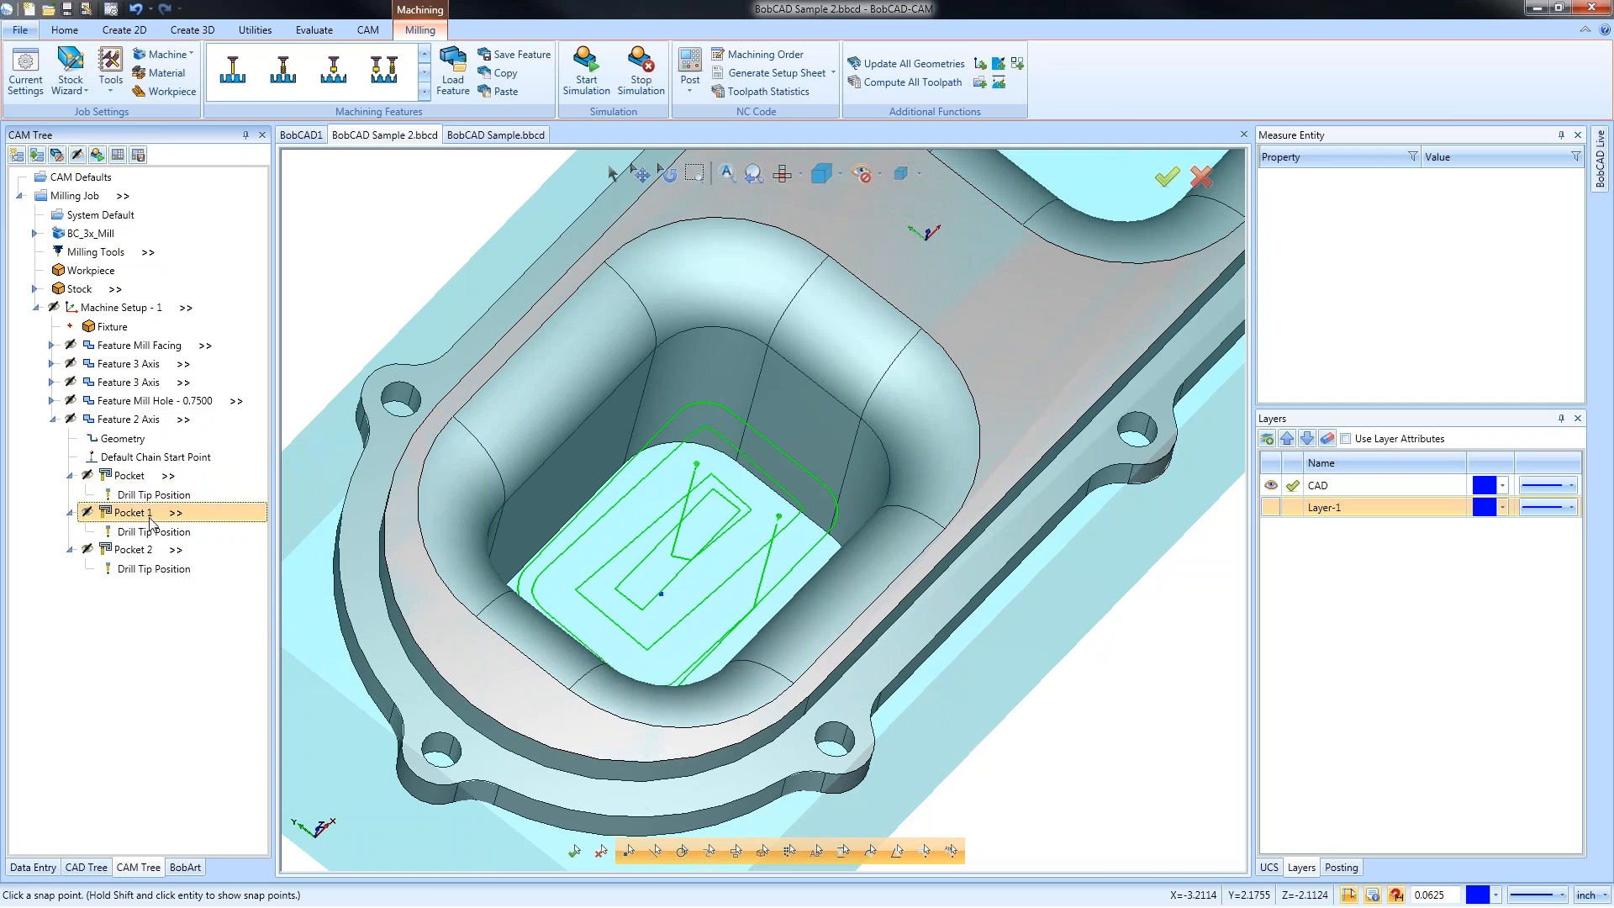
pyautogui.press('Delete')
pyautogui.click(828, 490)
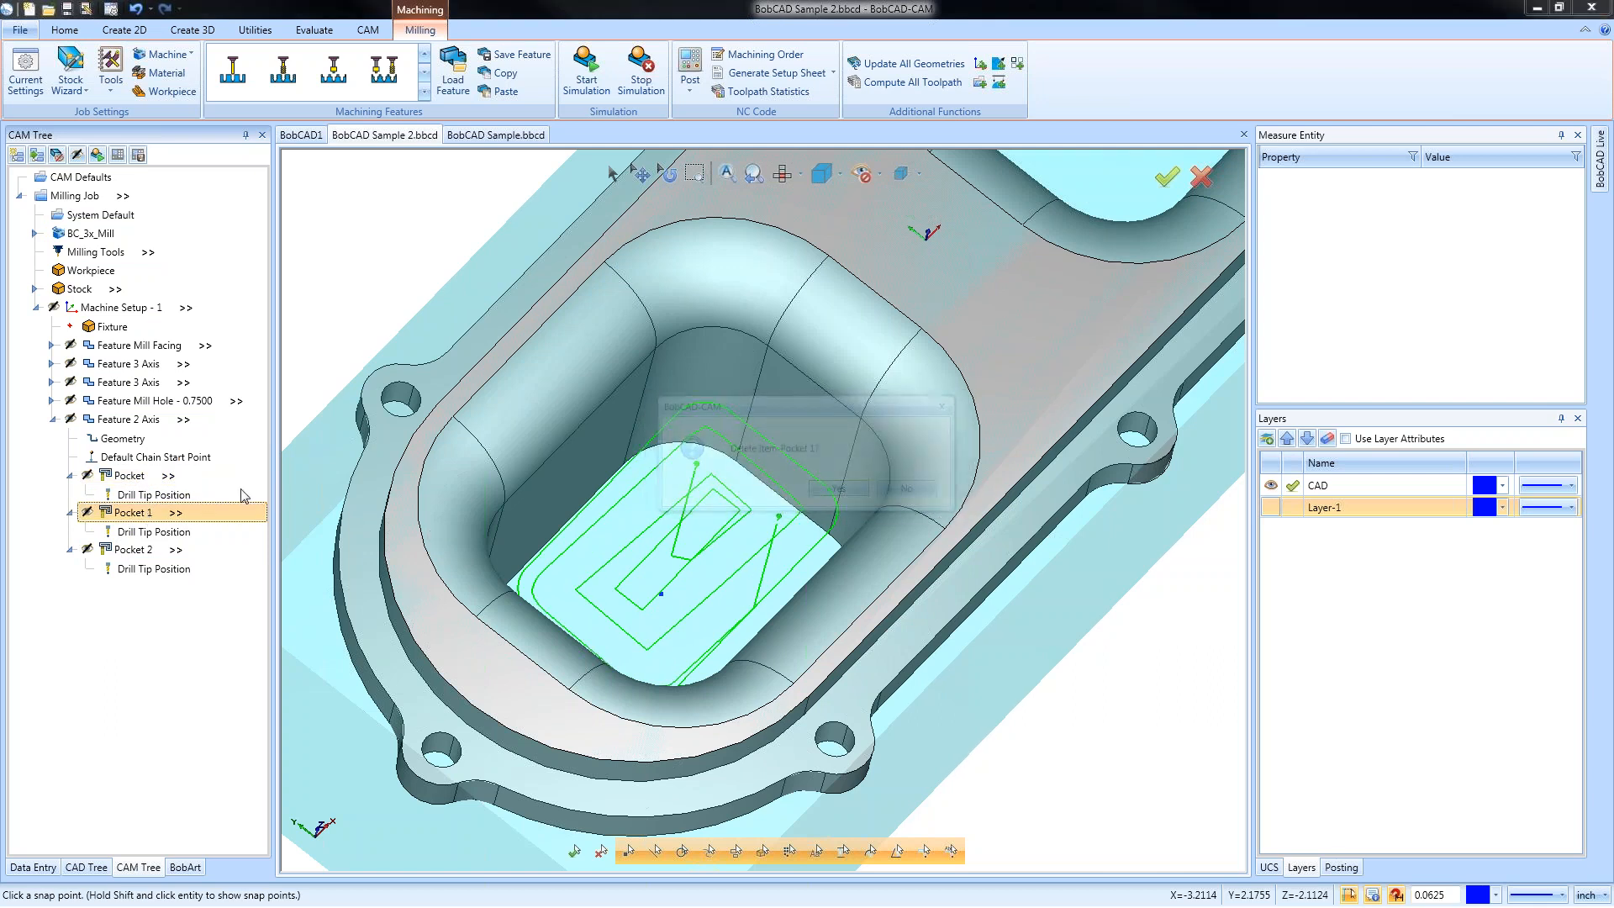
pyautogui.click(135, 475)
pyautogui.press('Delete')
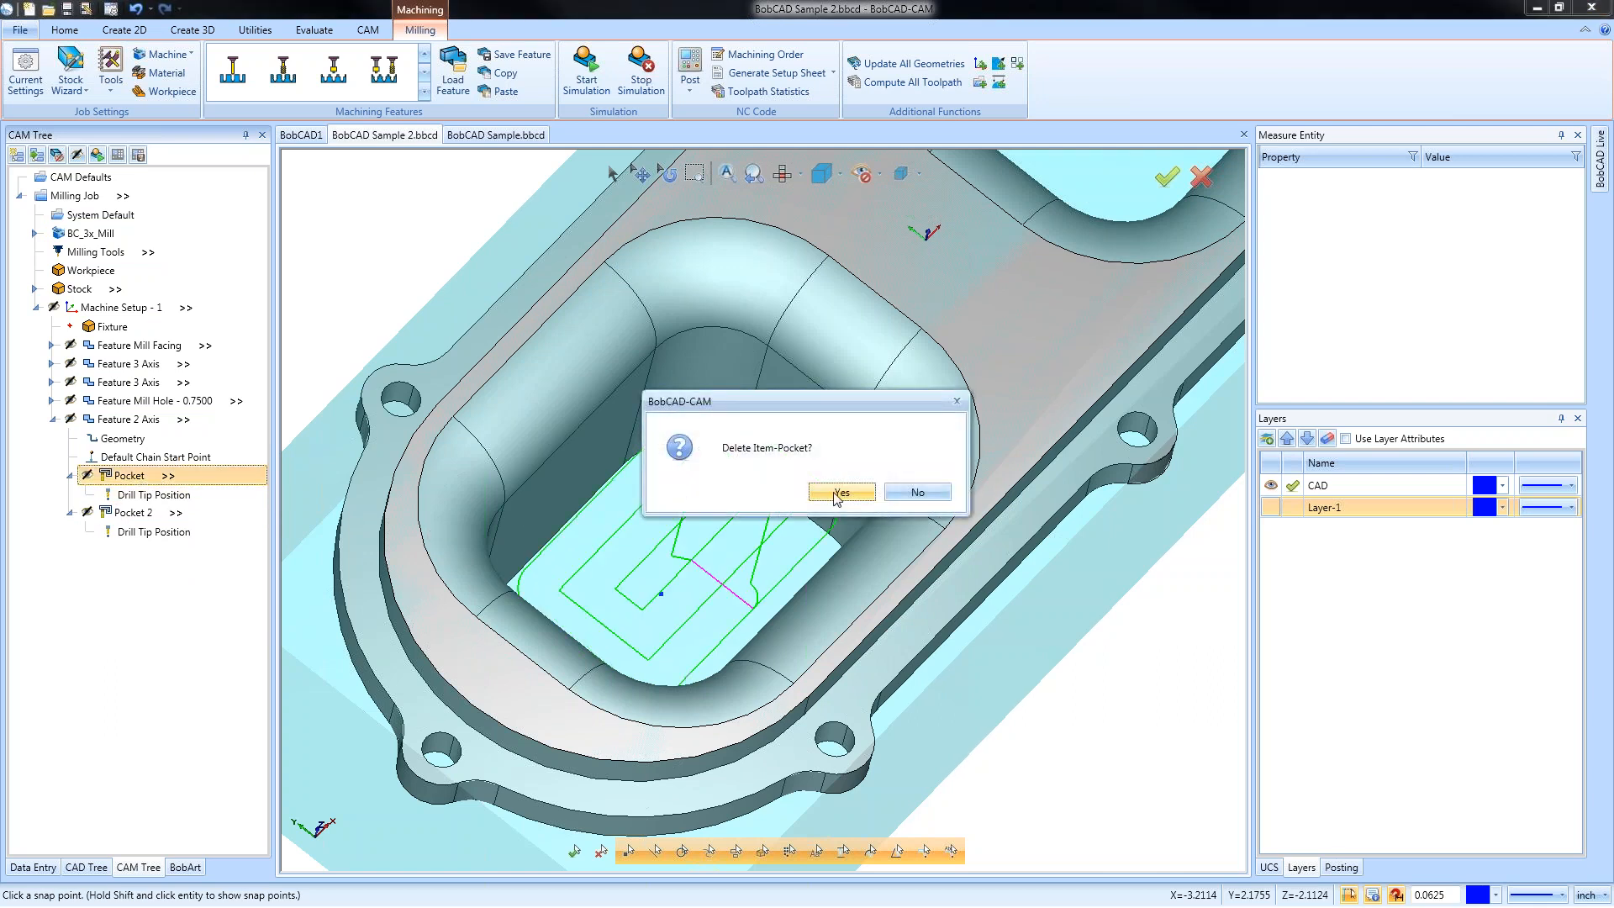
pyautogui.click(834, 492)
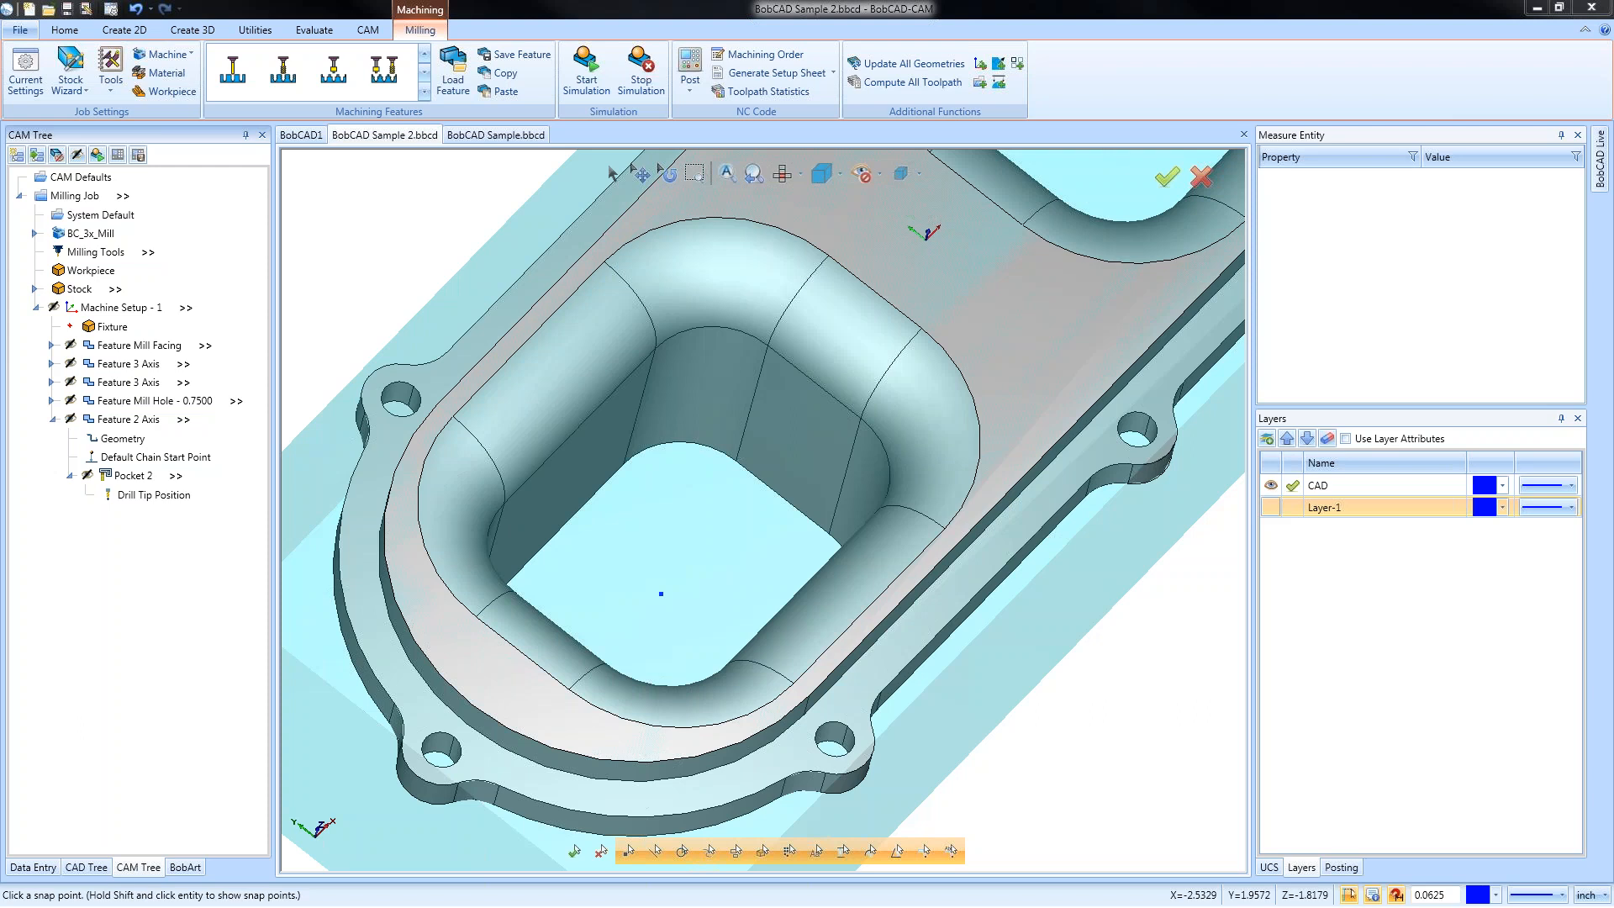
# Examine the drill tip position entries of Pocket 2 and of the first 3 axis feature's Advanced Rough operation and toolpath
pyautogui.click(153, 501)
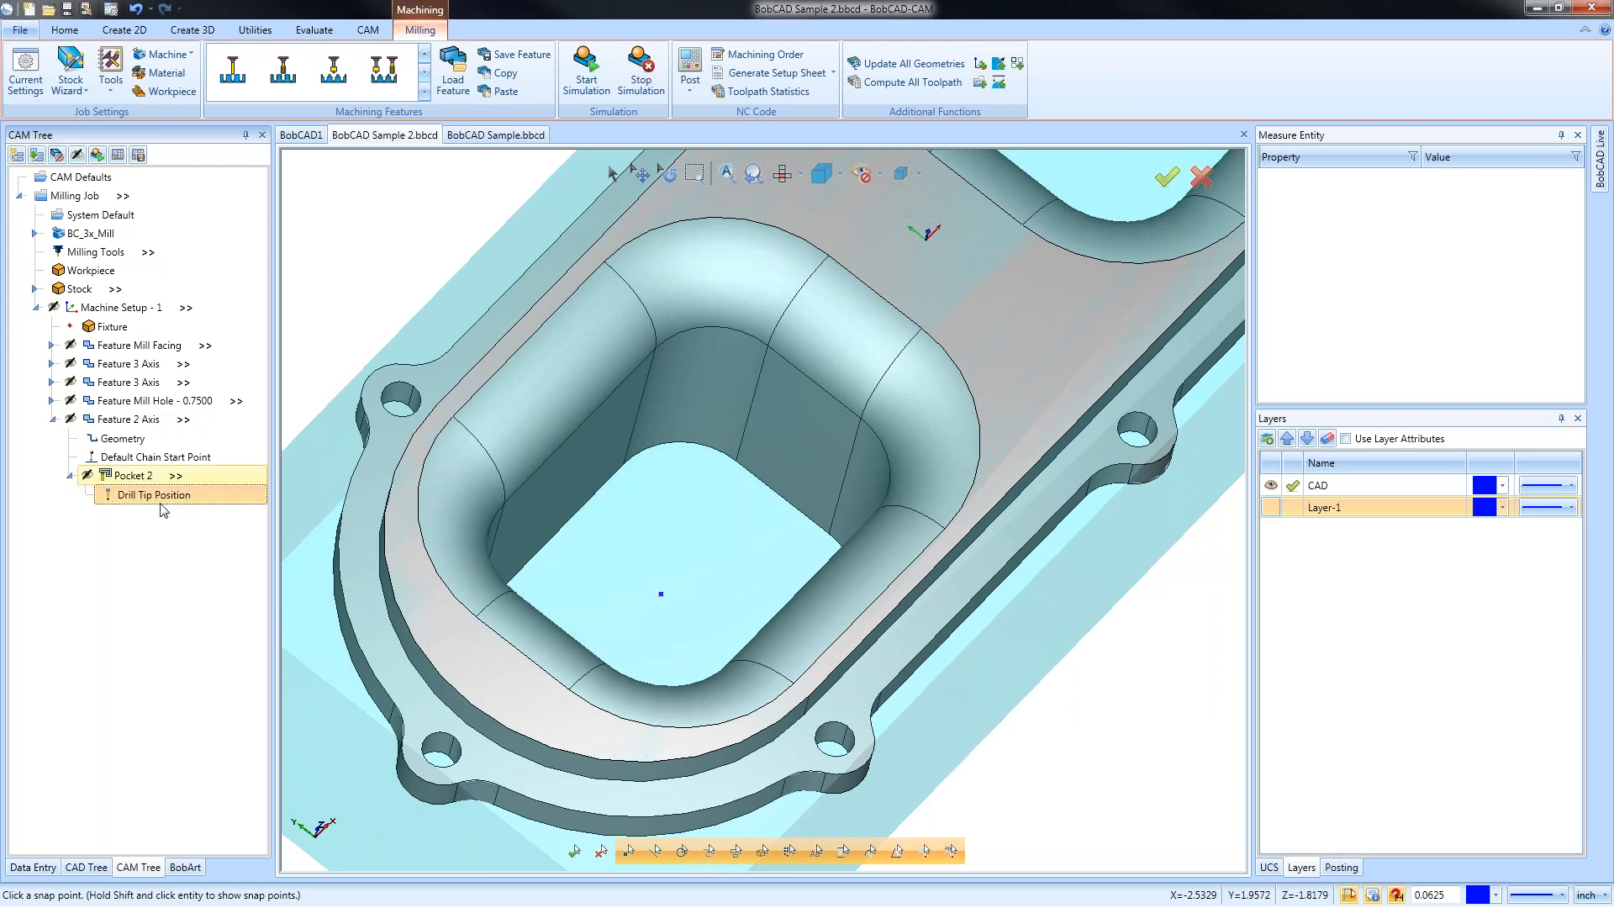
pyautogui.click(52, 365)
pyautogui.click(69, 419)
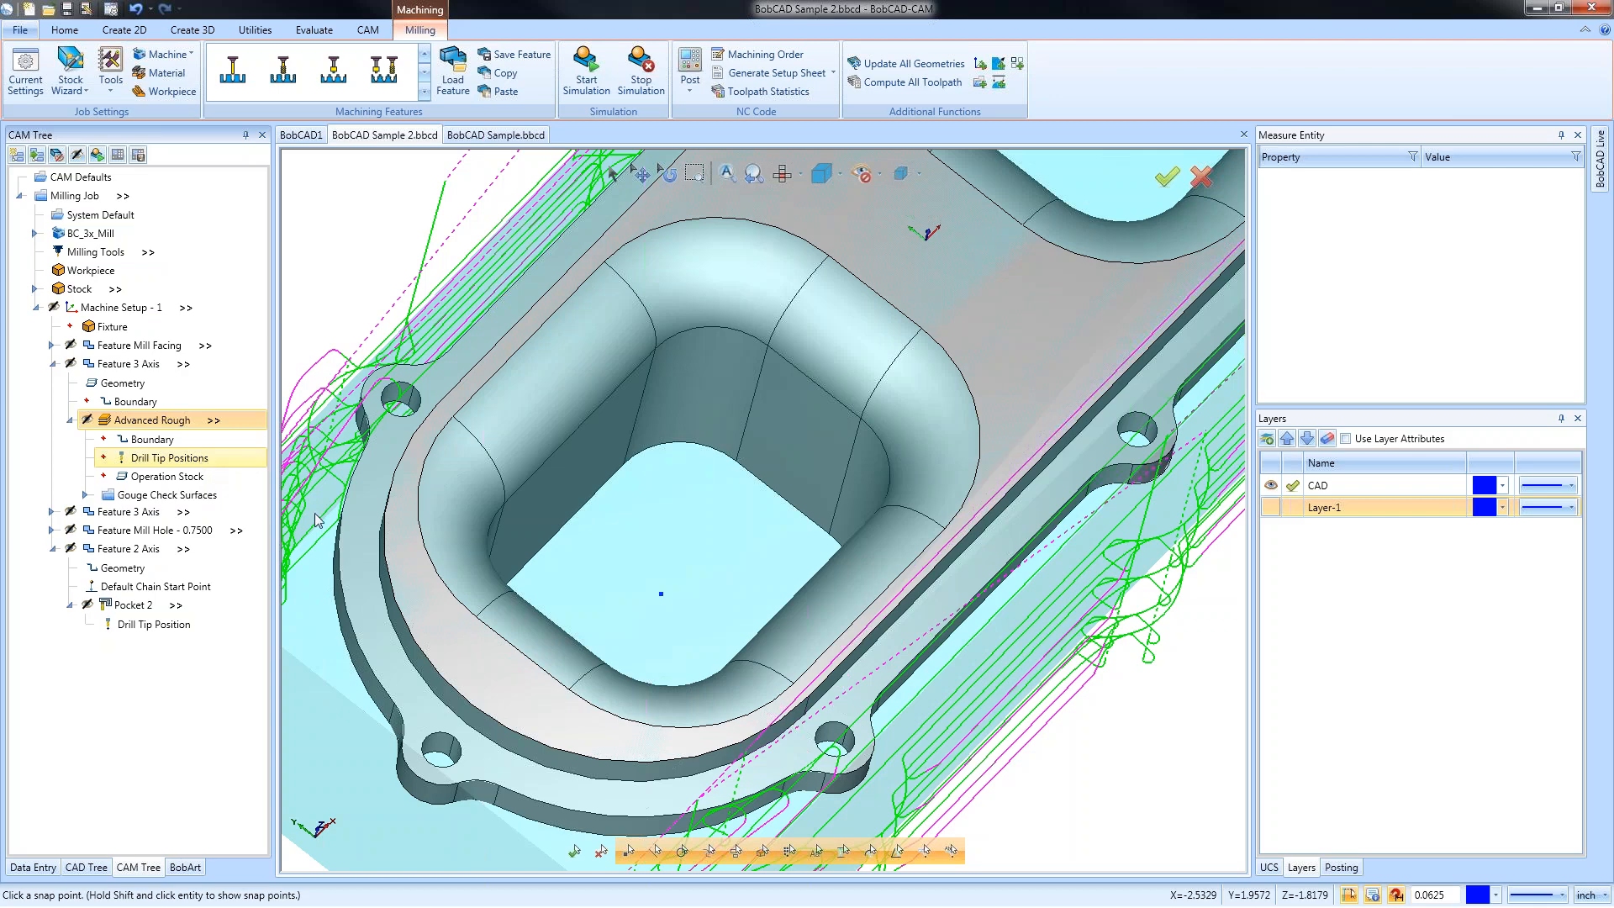
pyautogui.scroll(-5, 682, 526)
pyautogui.scroll(3, 683, 526)
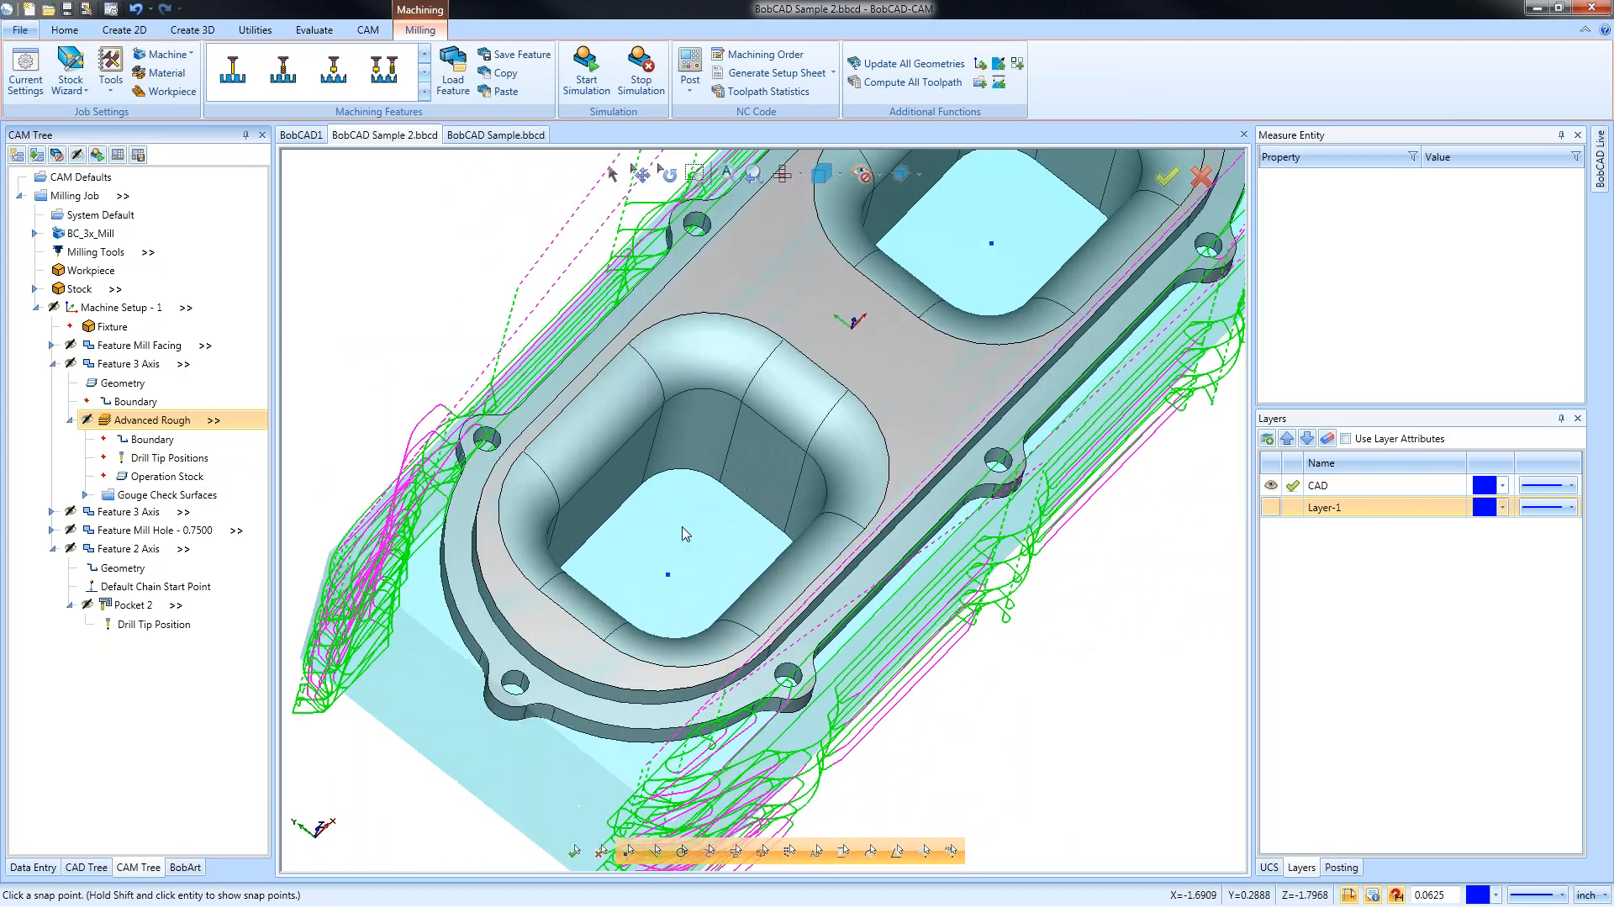
pyautogui.scroll(-3, 683, 526)
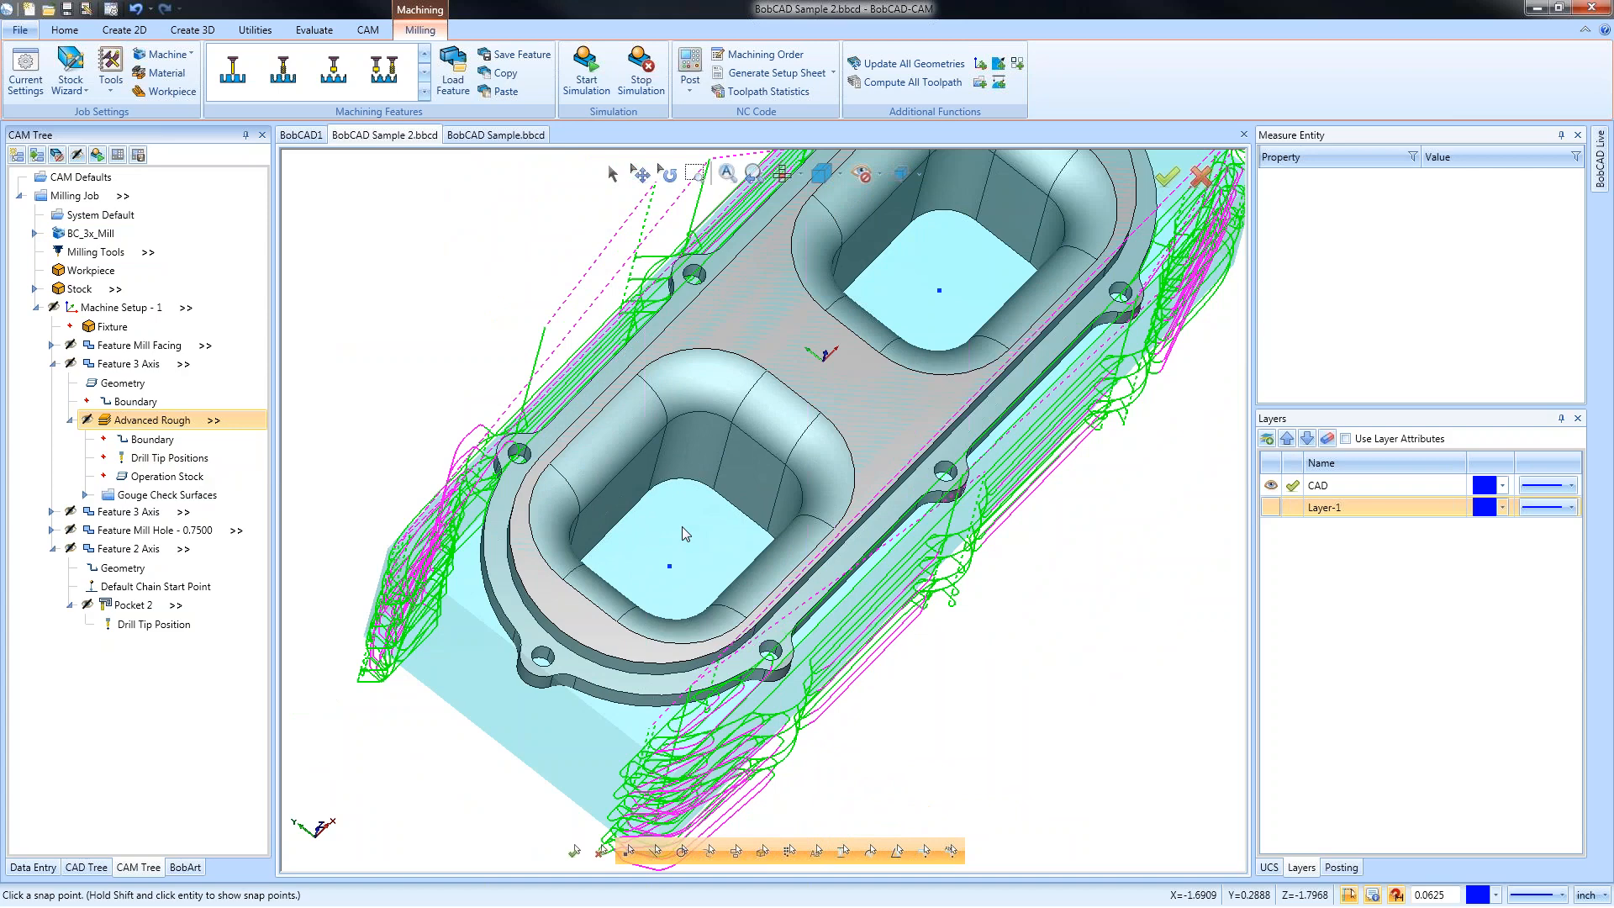
pyautogui.scroll(3, 682, 527)
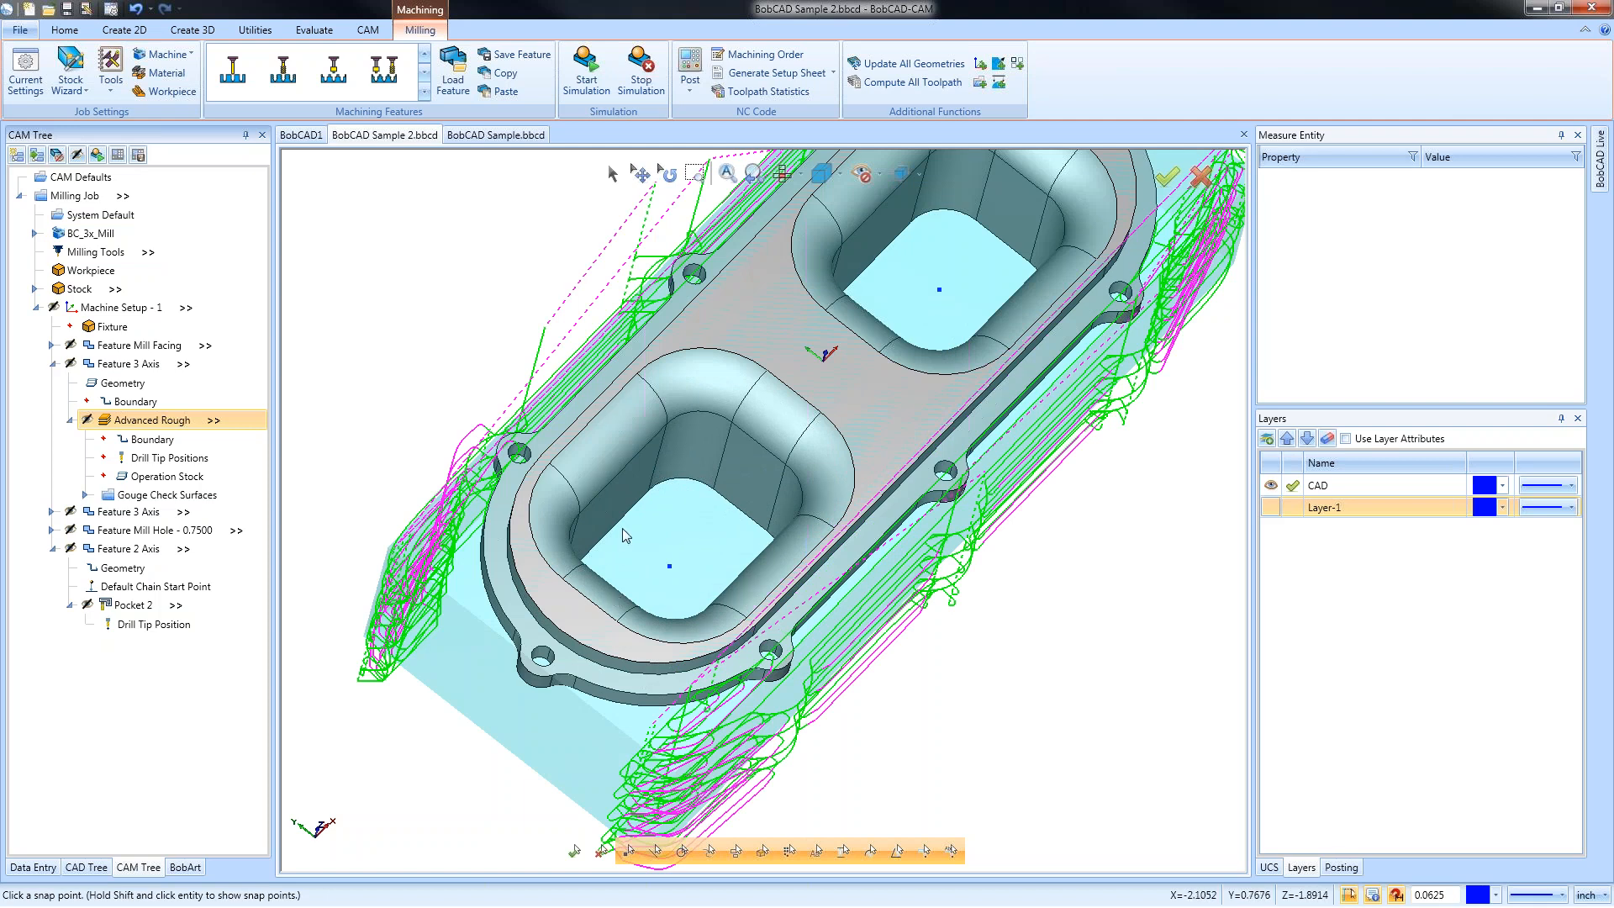
pyautogui.click(51, 364)
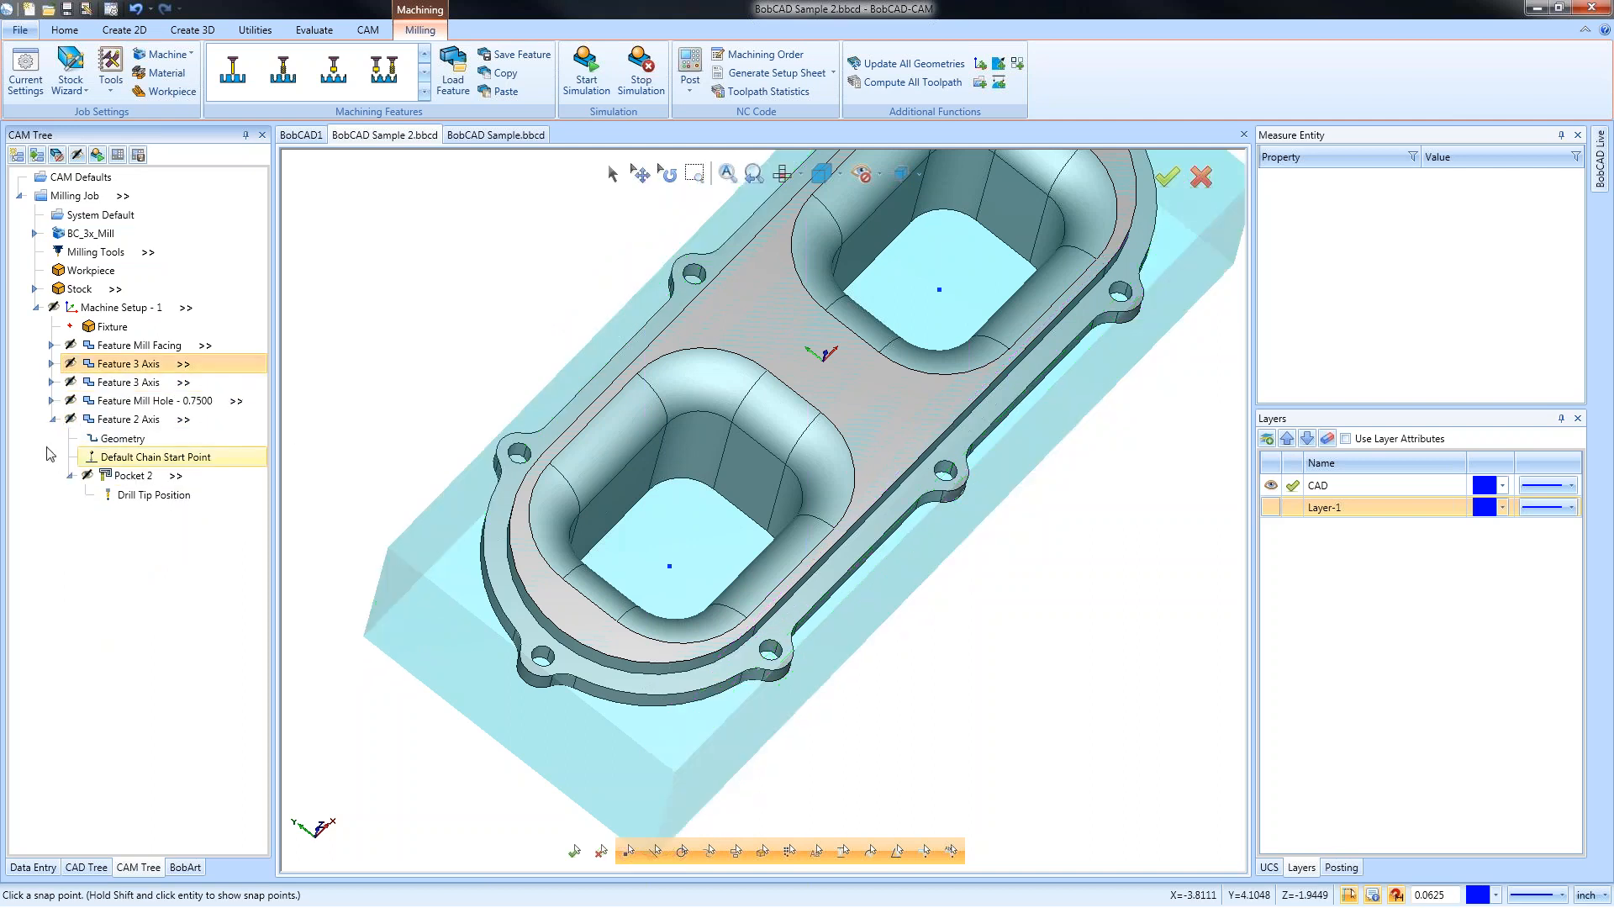
pyautogui.click(51, 418)
# Turn off system feeds and speeds for the Facing operation and apply a spindle speed of 1800 RPM and a cutting feedrate of 25
pyautogui.click(206, 346)
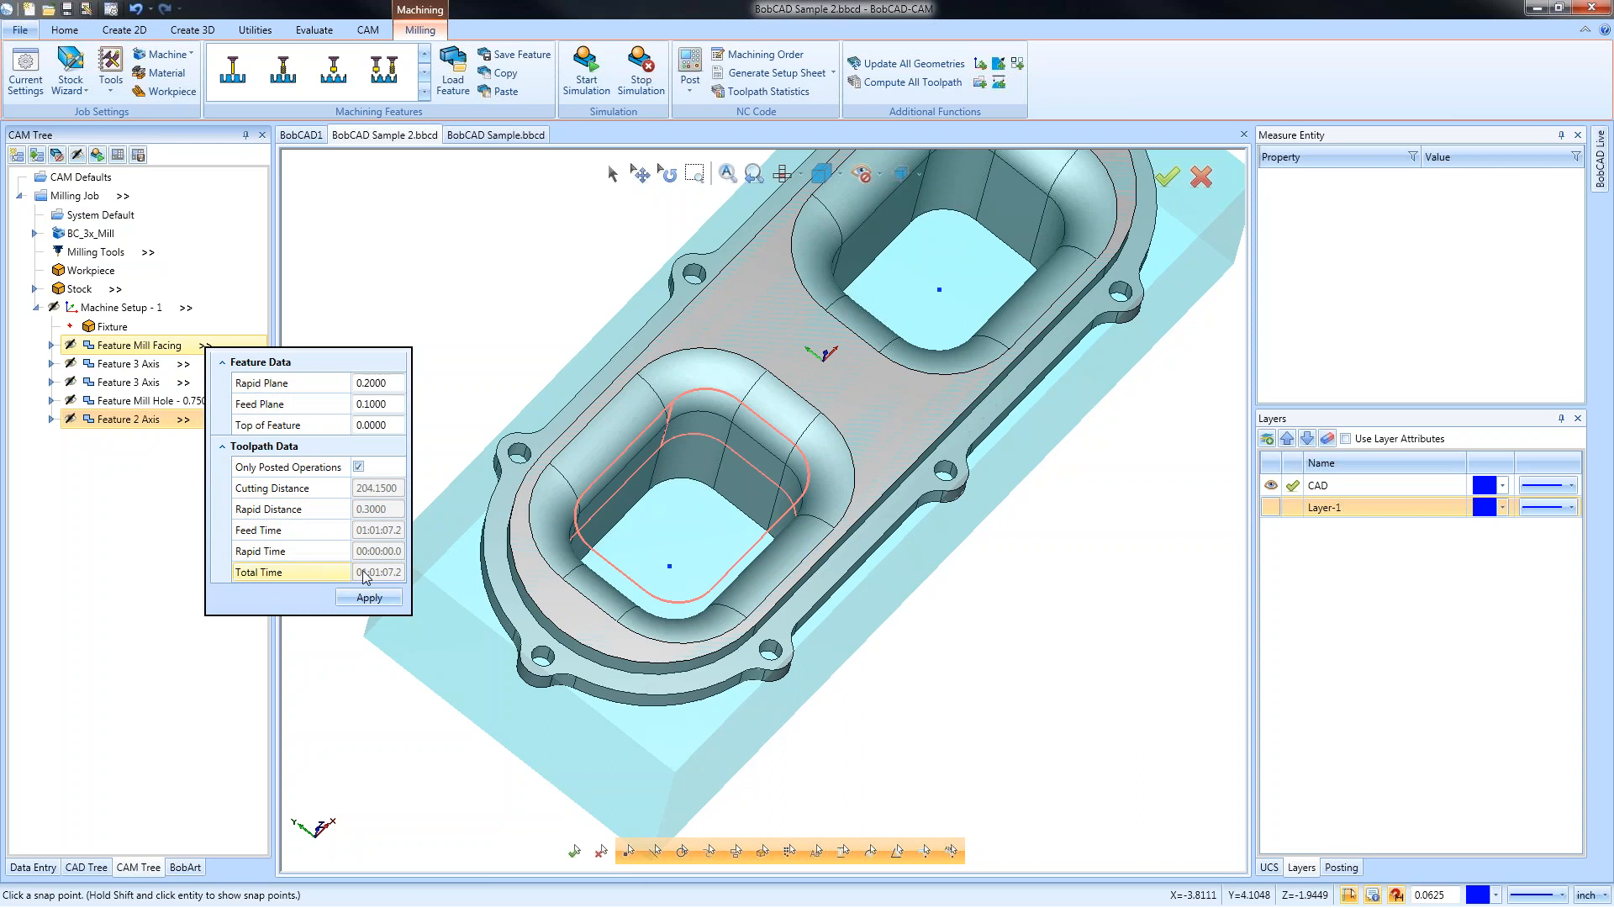
pyautogui.click(51, 346)
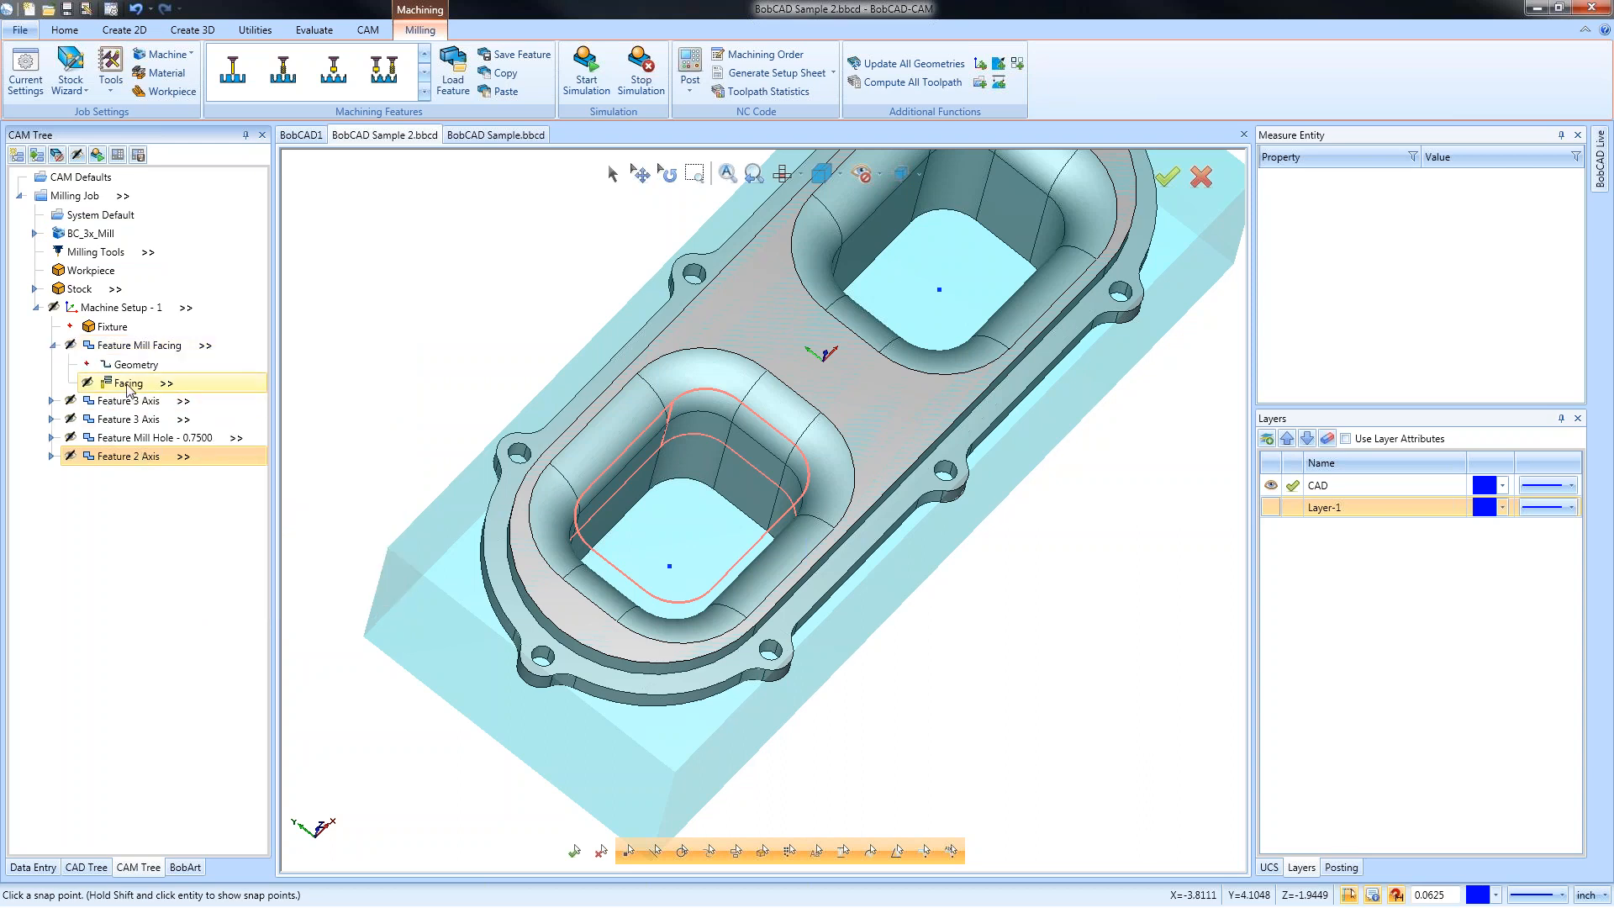
pyautogui.moveTo(167, 389)
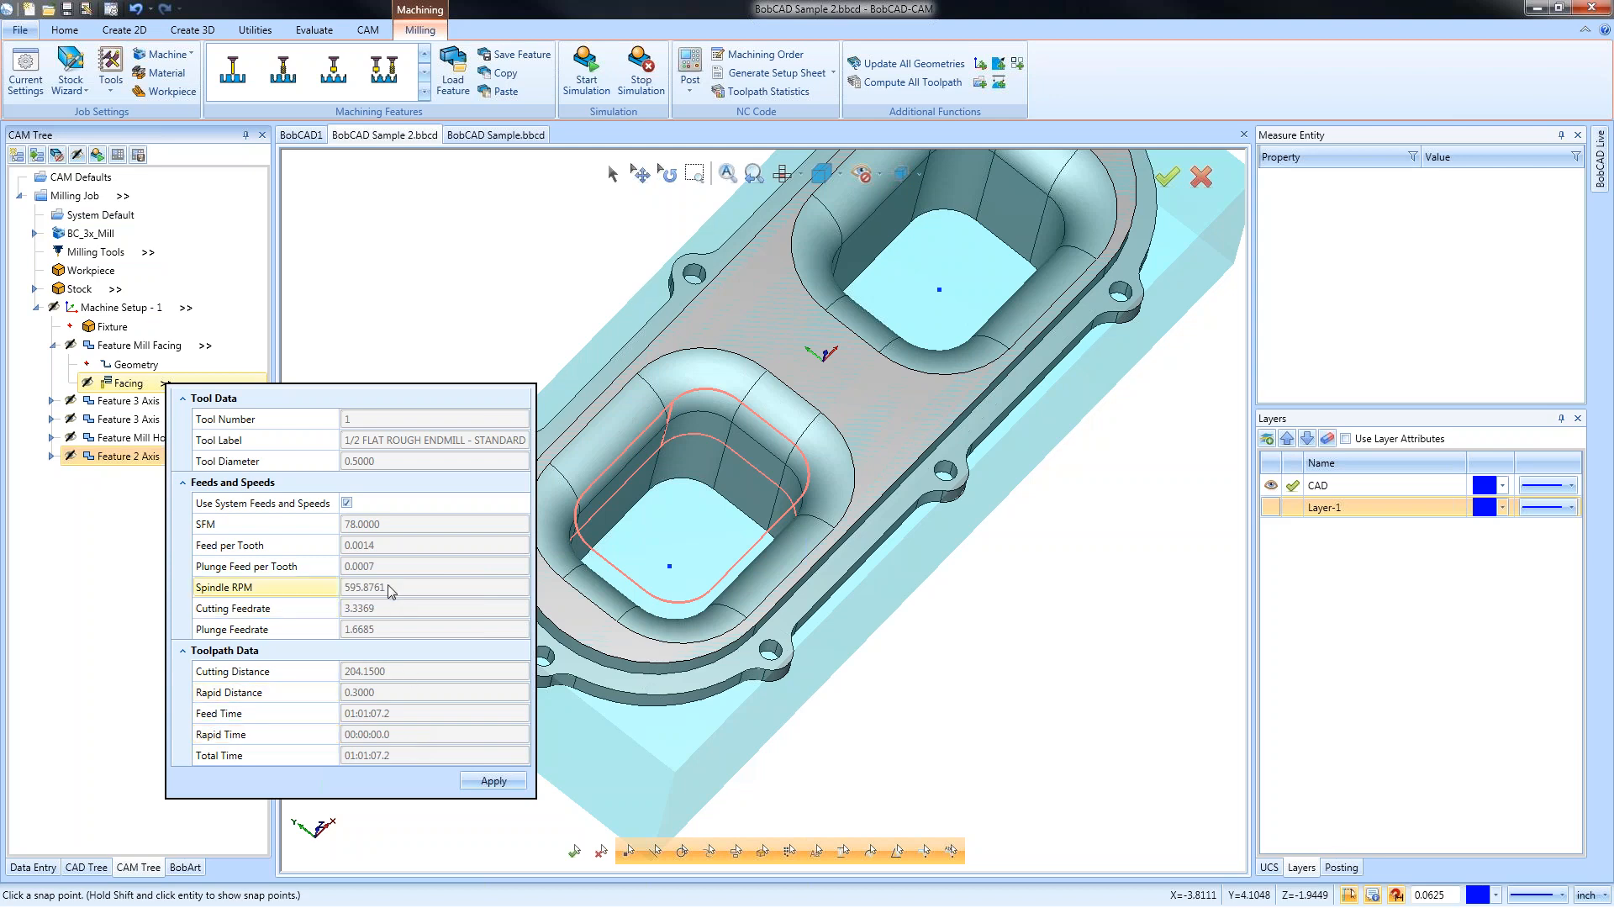
pyautogui.click(347, 503)
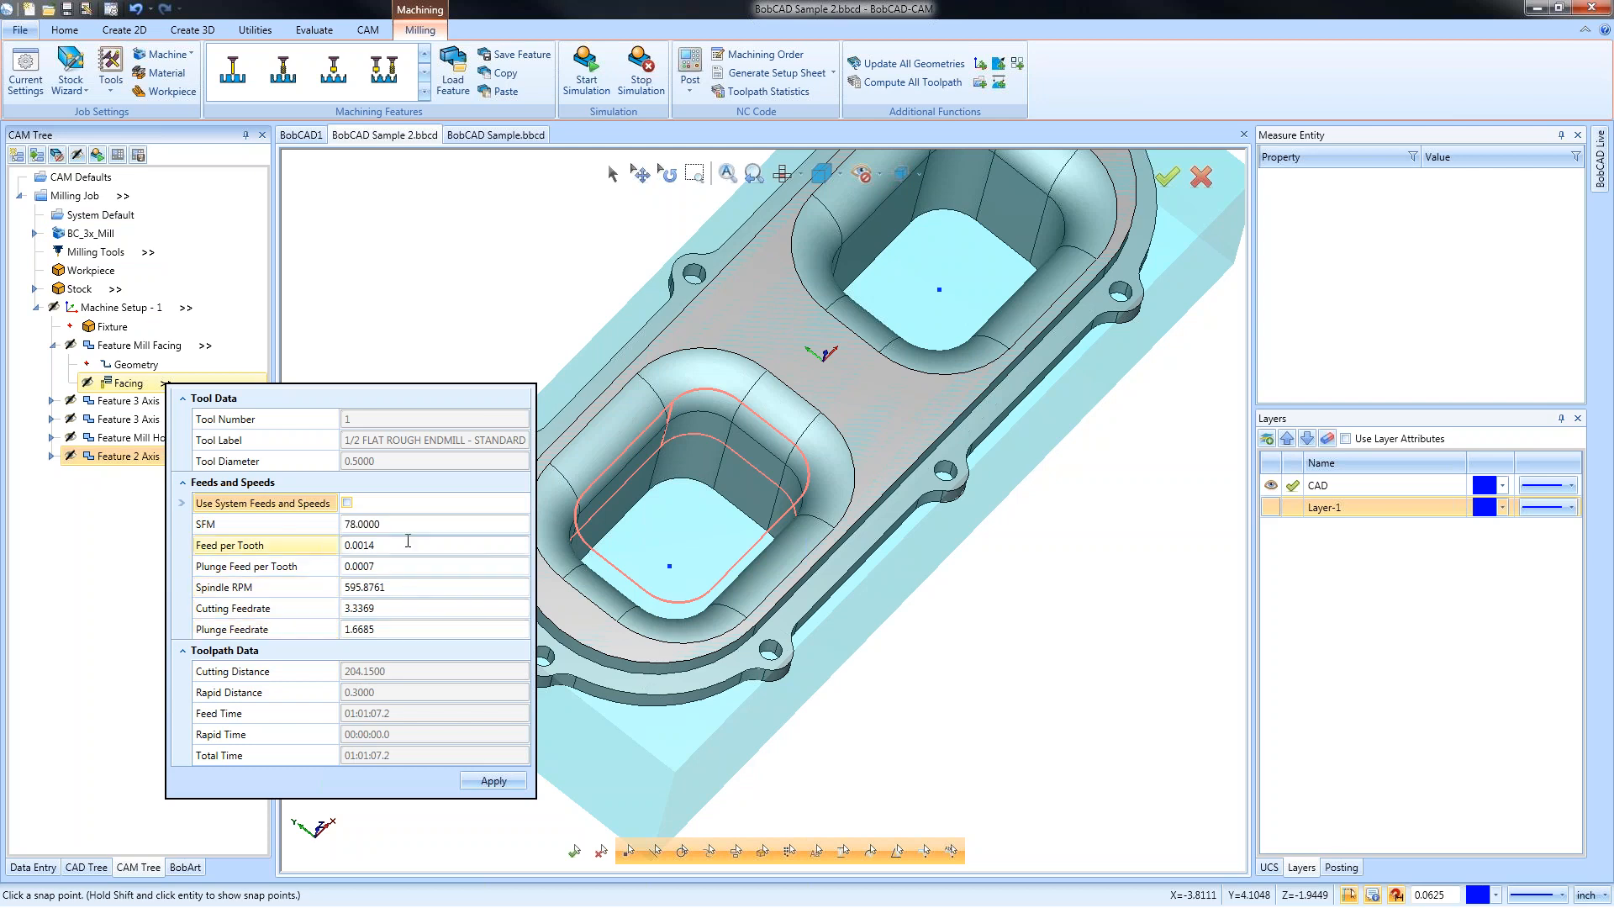
pyautogui.click(409, 587)
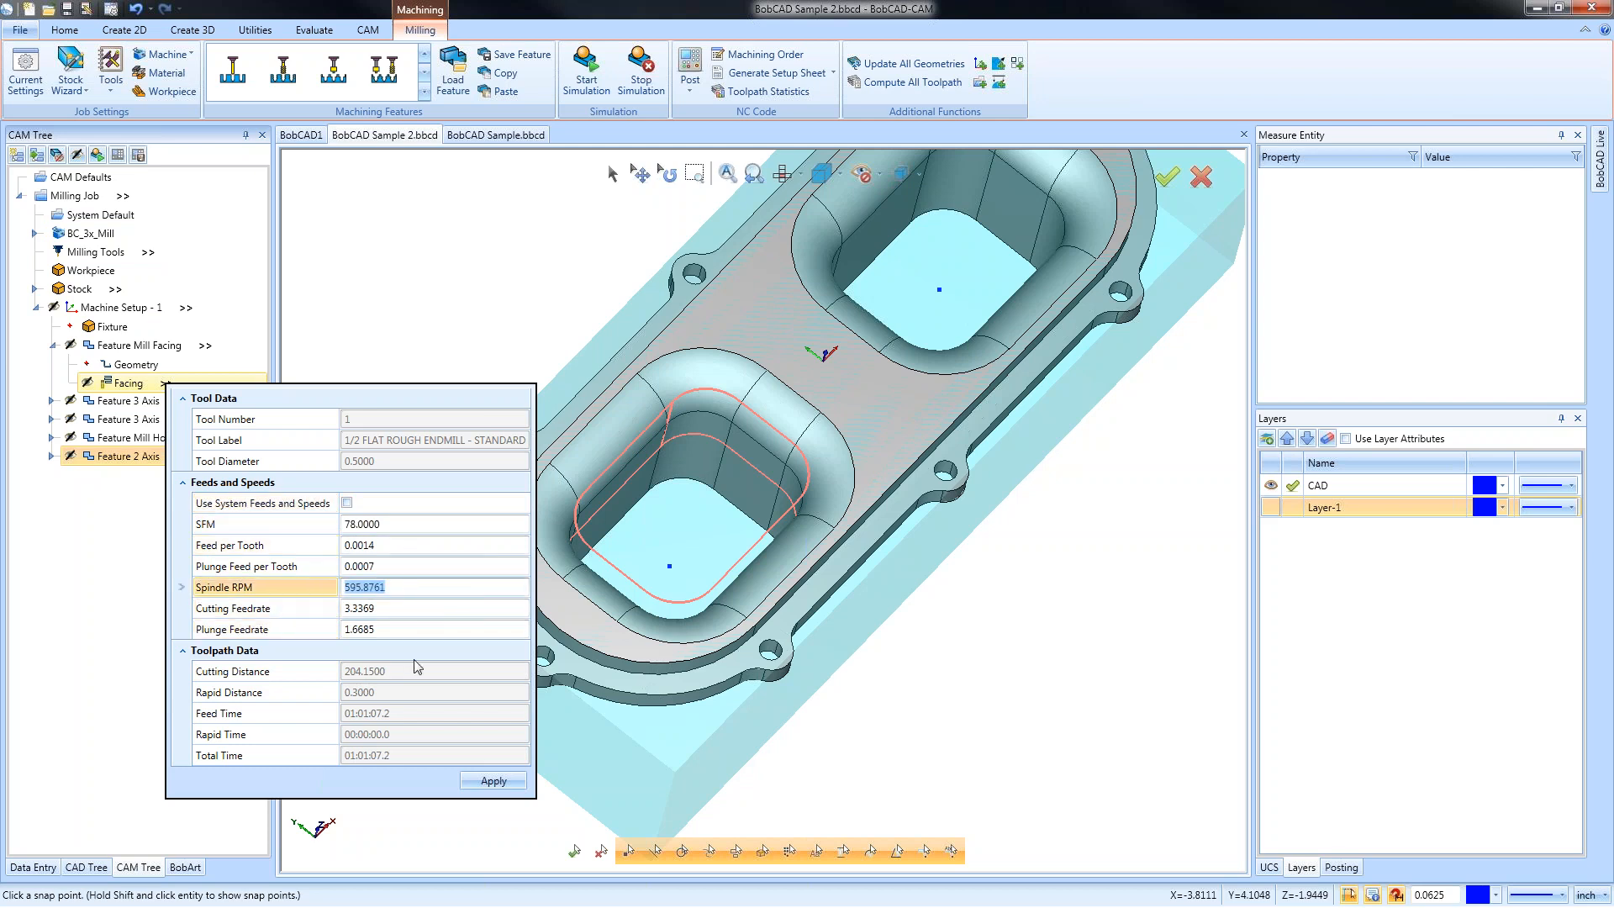
pyautogui.write('1800')
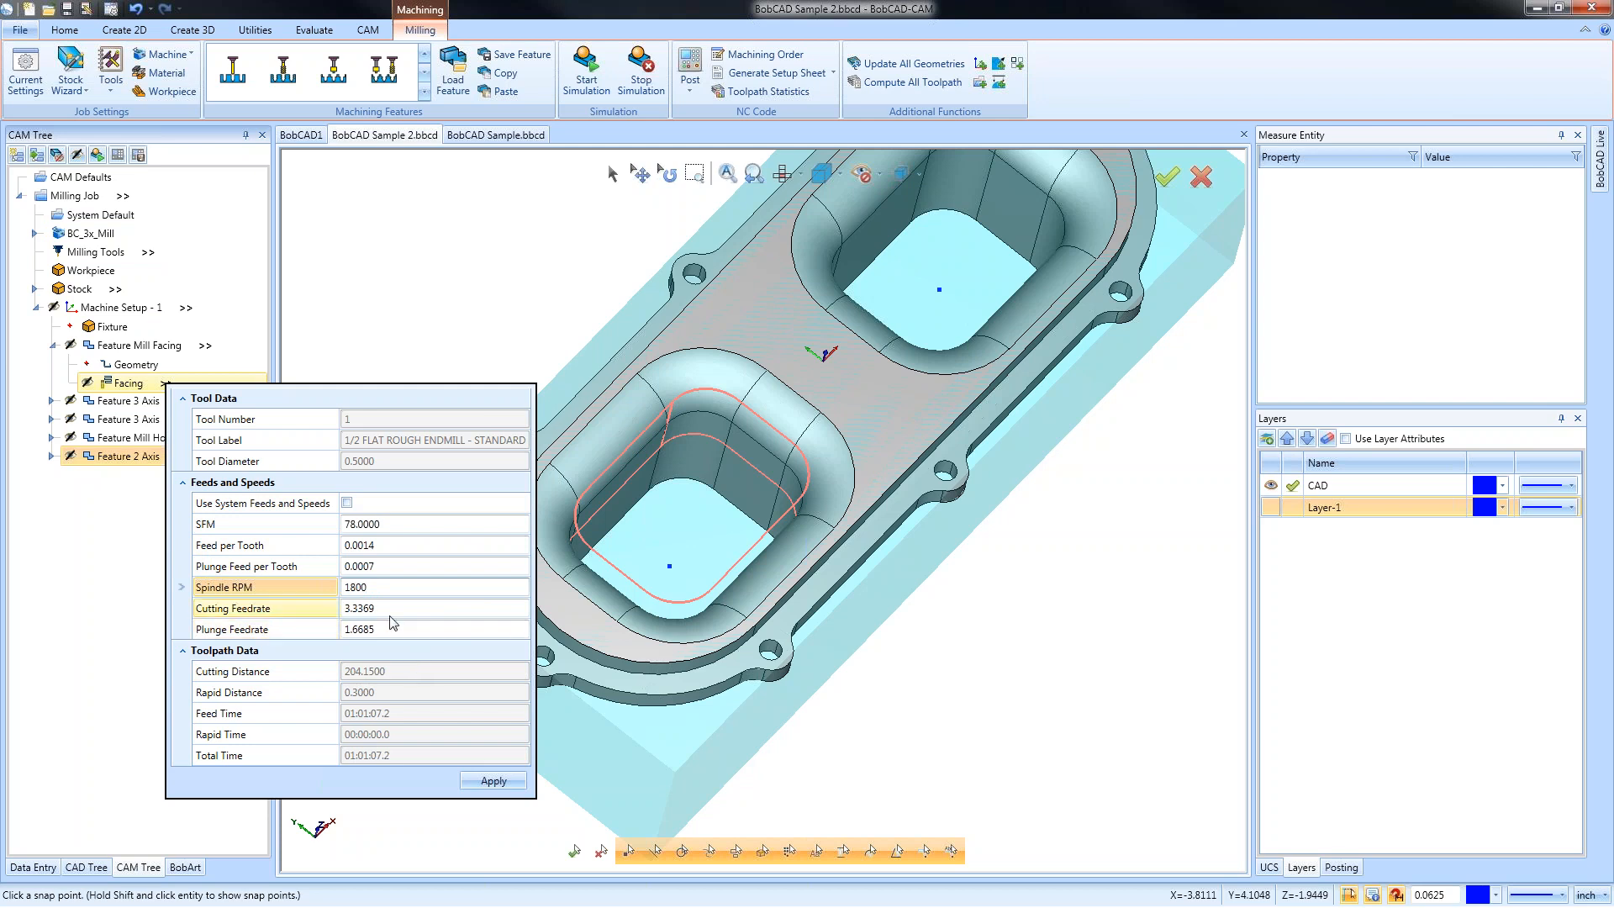
pyautogui.click(256, 608)
pyautogui.write('25')
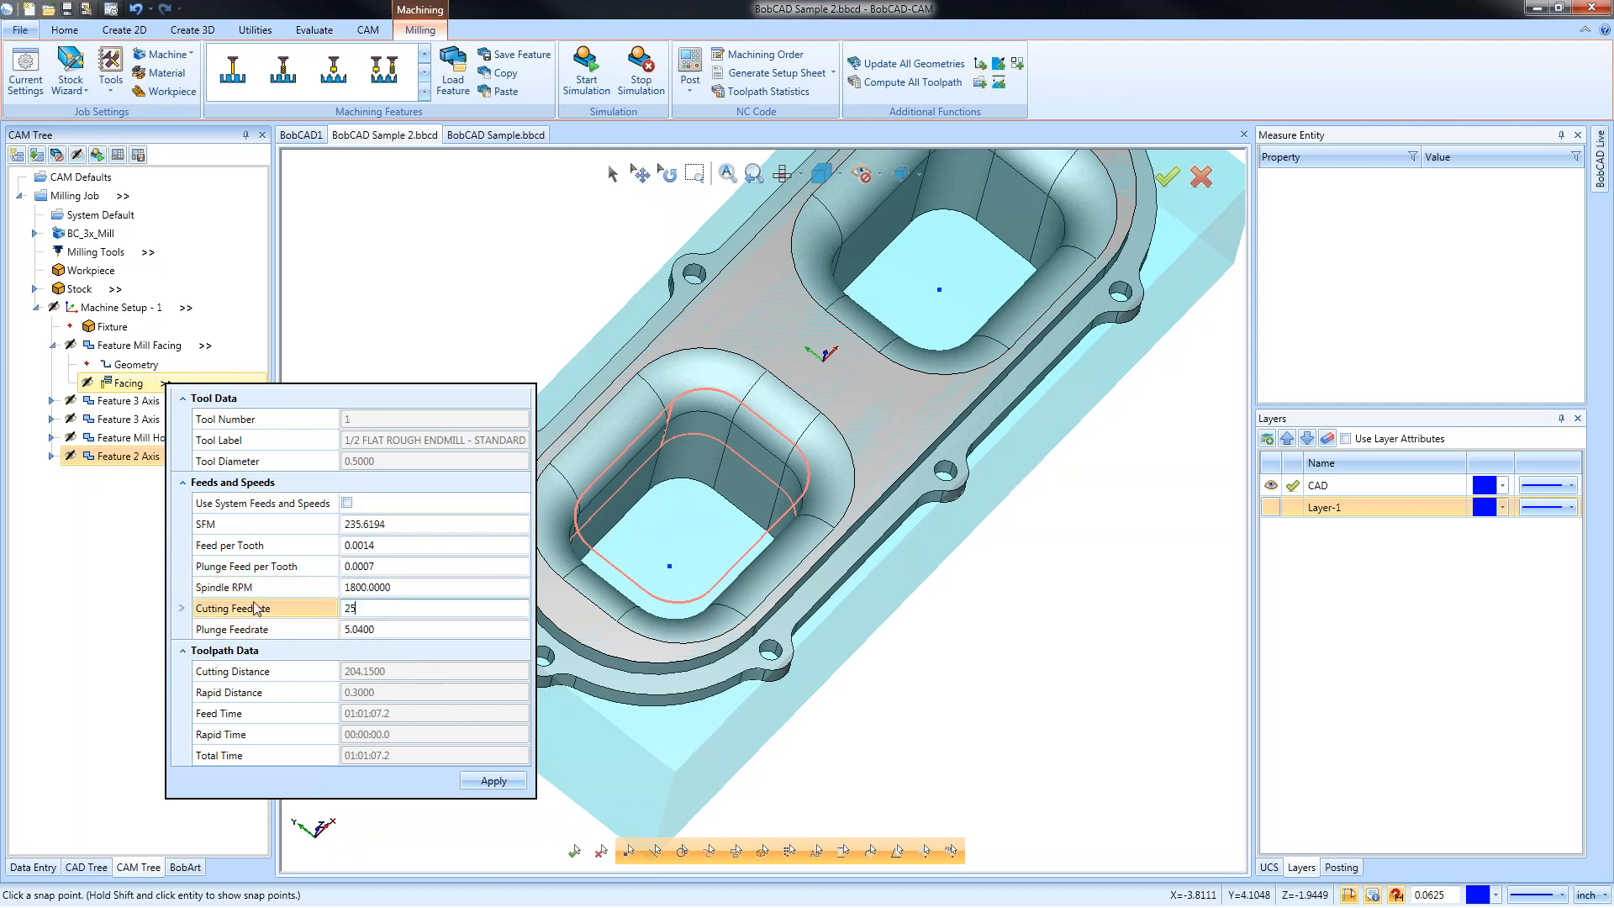
pyautogui.click(494, 781)
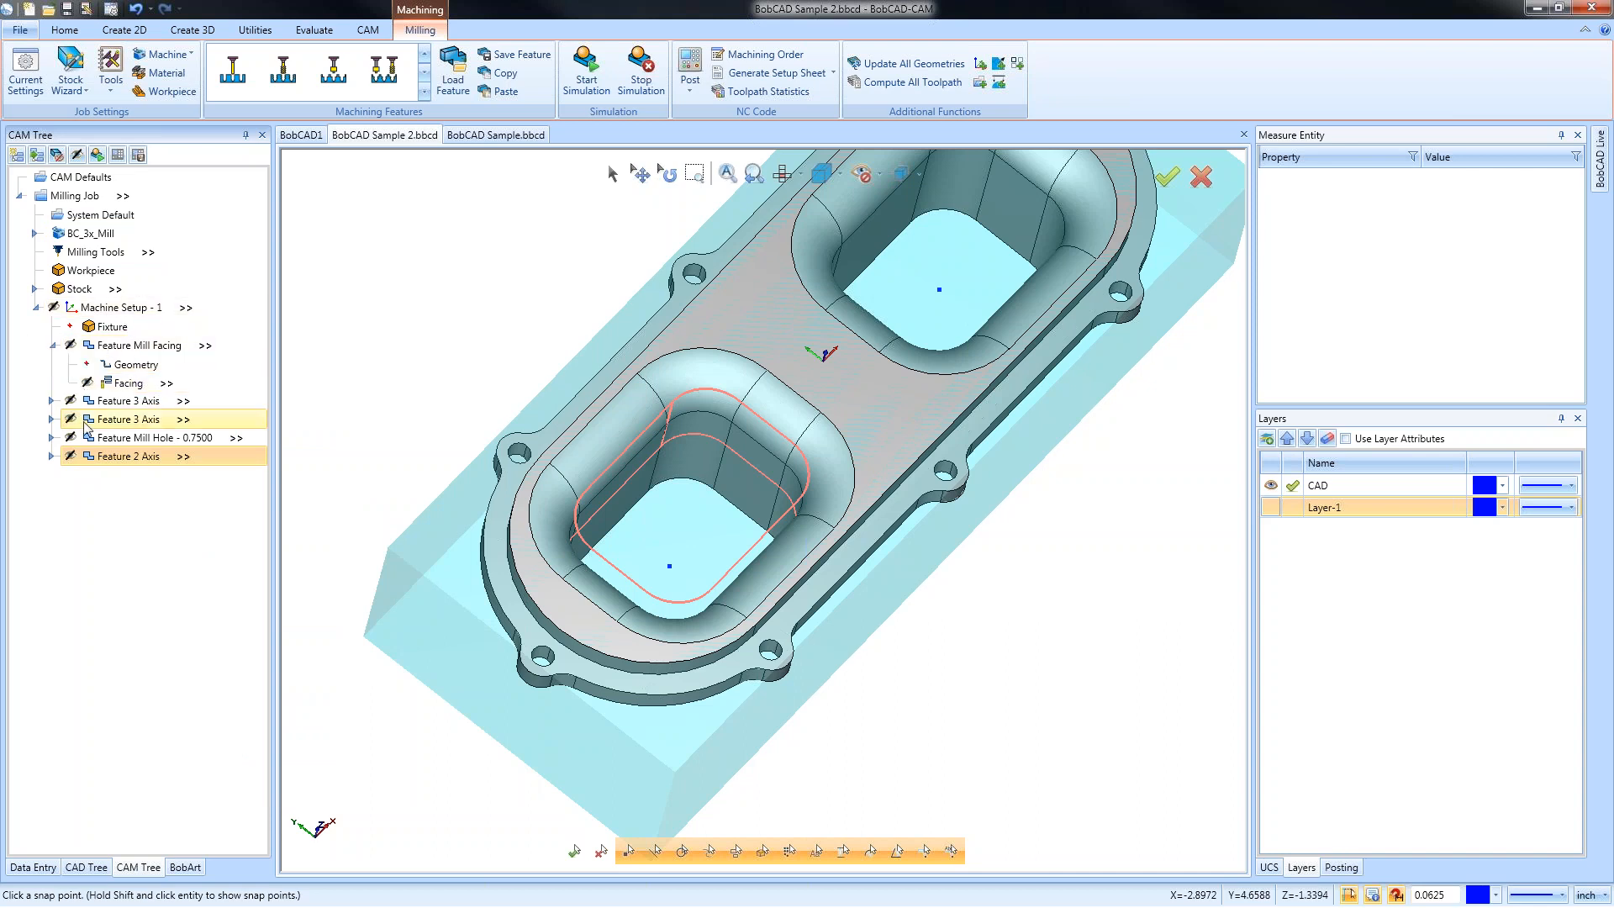
# Review the Pocket 2 operation and the 0.7500 mill hole feature's geometry and drilling operations in the job
pyautogui.click(53, 352)
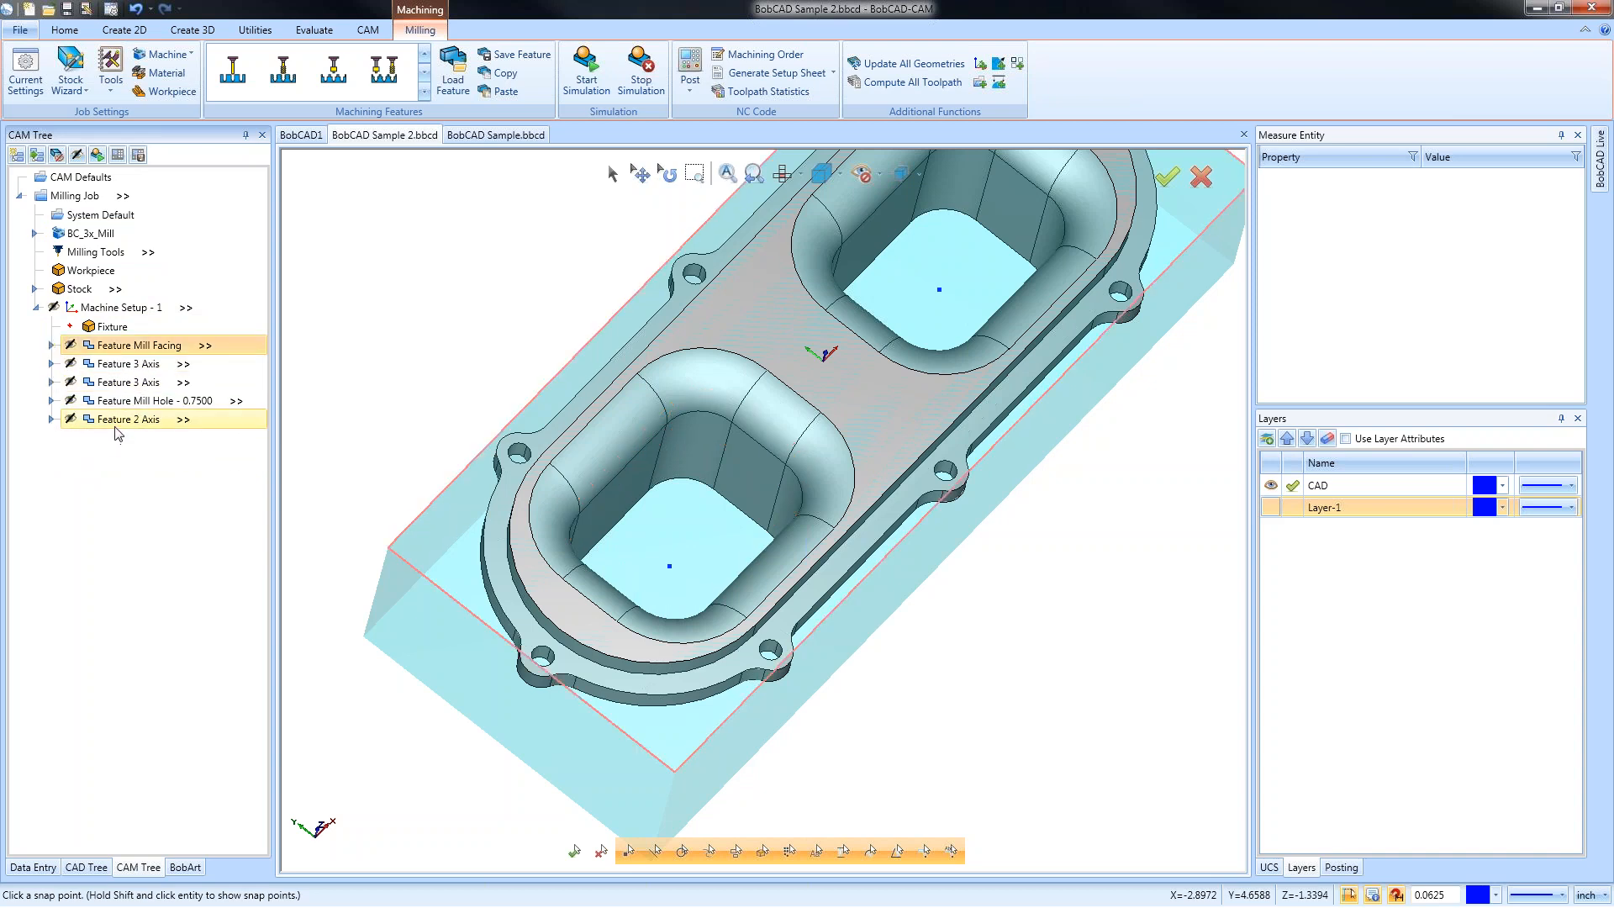
pyautogui.click(118, 423)
pyautogui.click(51, 419)
pyautogui.click(133, 475)
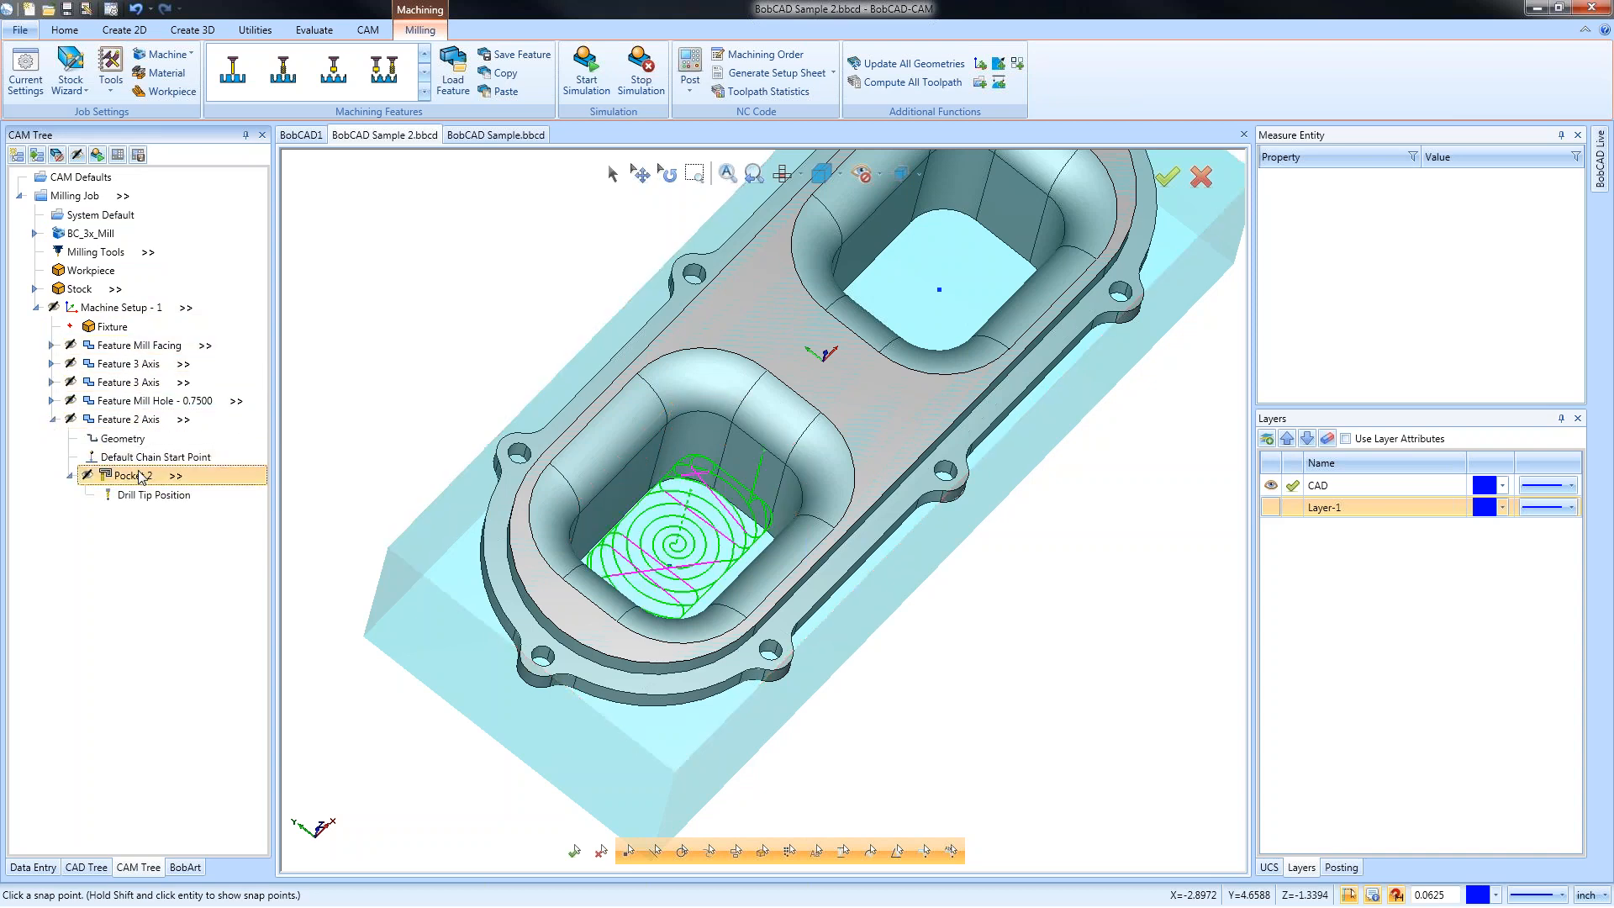
pyautogui.click(151, 400)
pyautogui.click(52, 400)
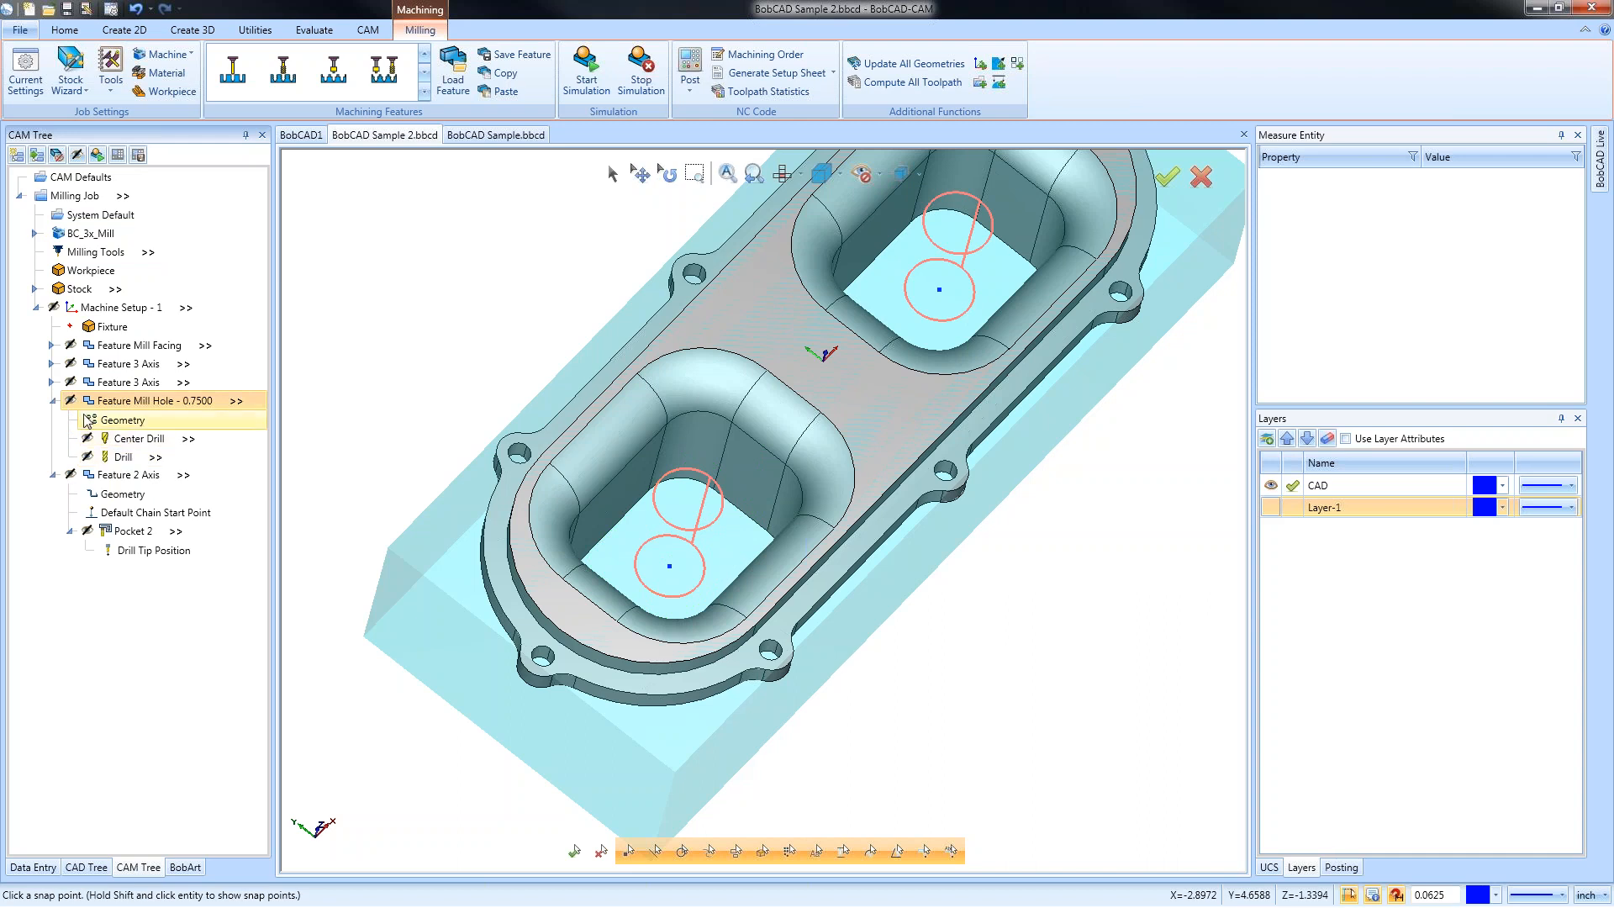
pyautogui.click(51, 400)
pyautogui.click(126, 419)
pyautogui.click(51, 418)
pyautogui.scroll(-1, 562, 492)
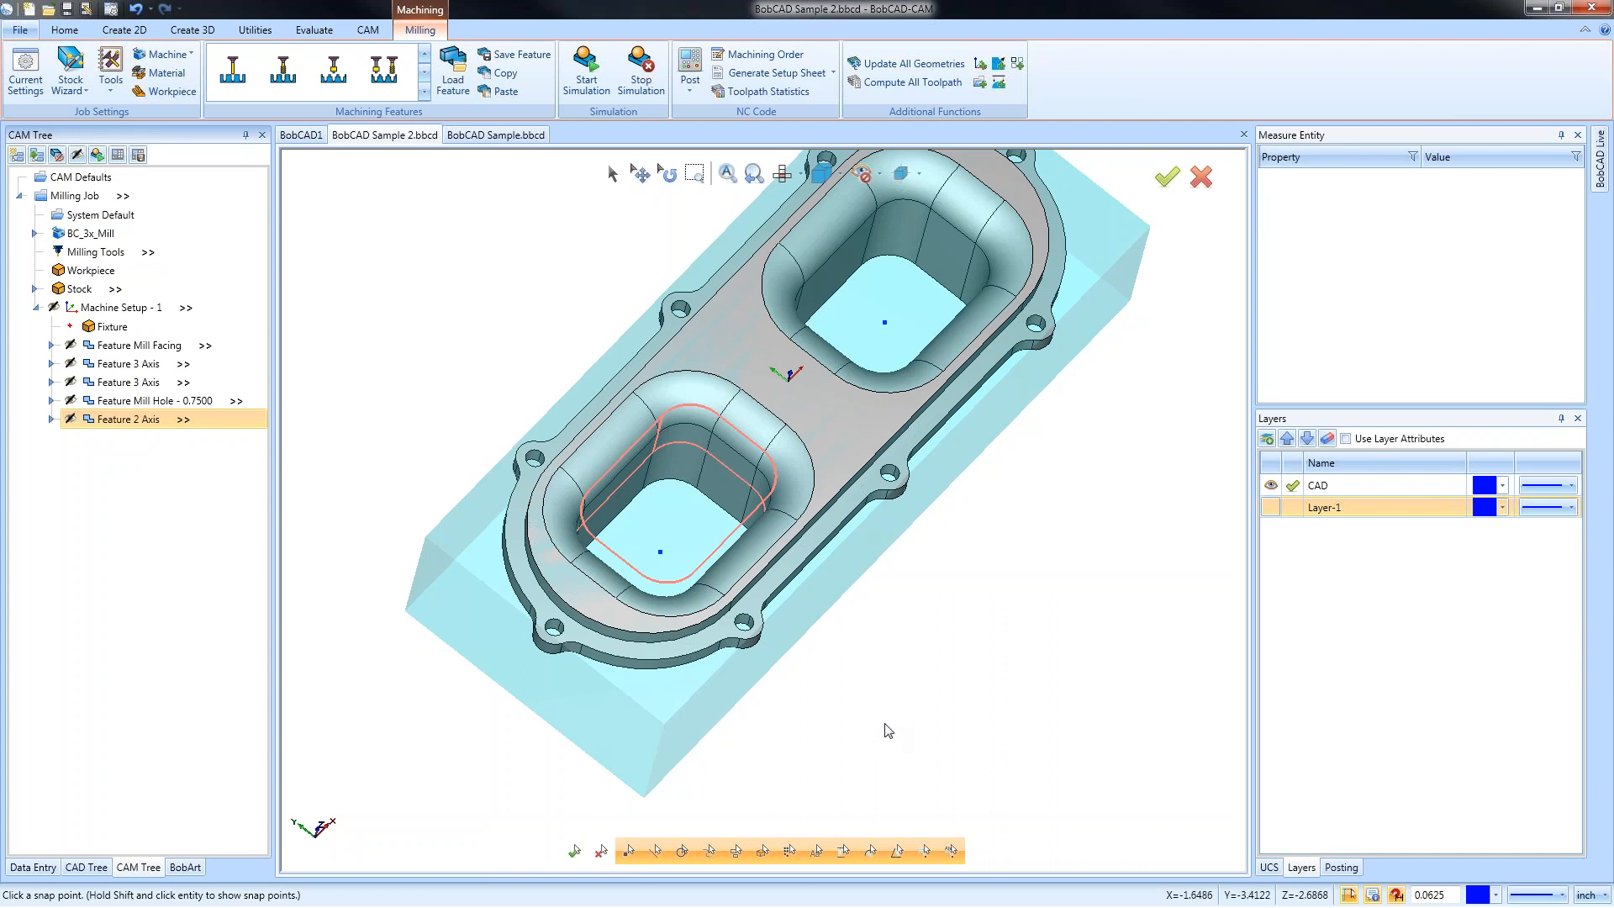
# Start a Mill 2 Axis feature in Machine Setup - 1 and select the raised top face's outer profile with Constant Z
pyautogui.click(782, 180)
pyautogui.moveTo(775, 628); pyautogui.dragTo(811, 663, button='middle')
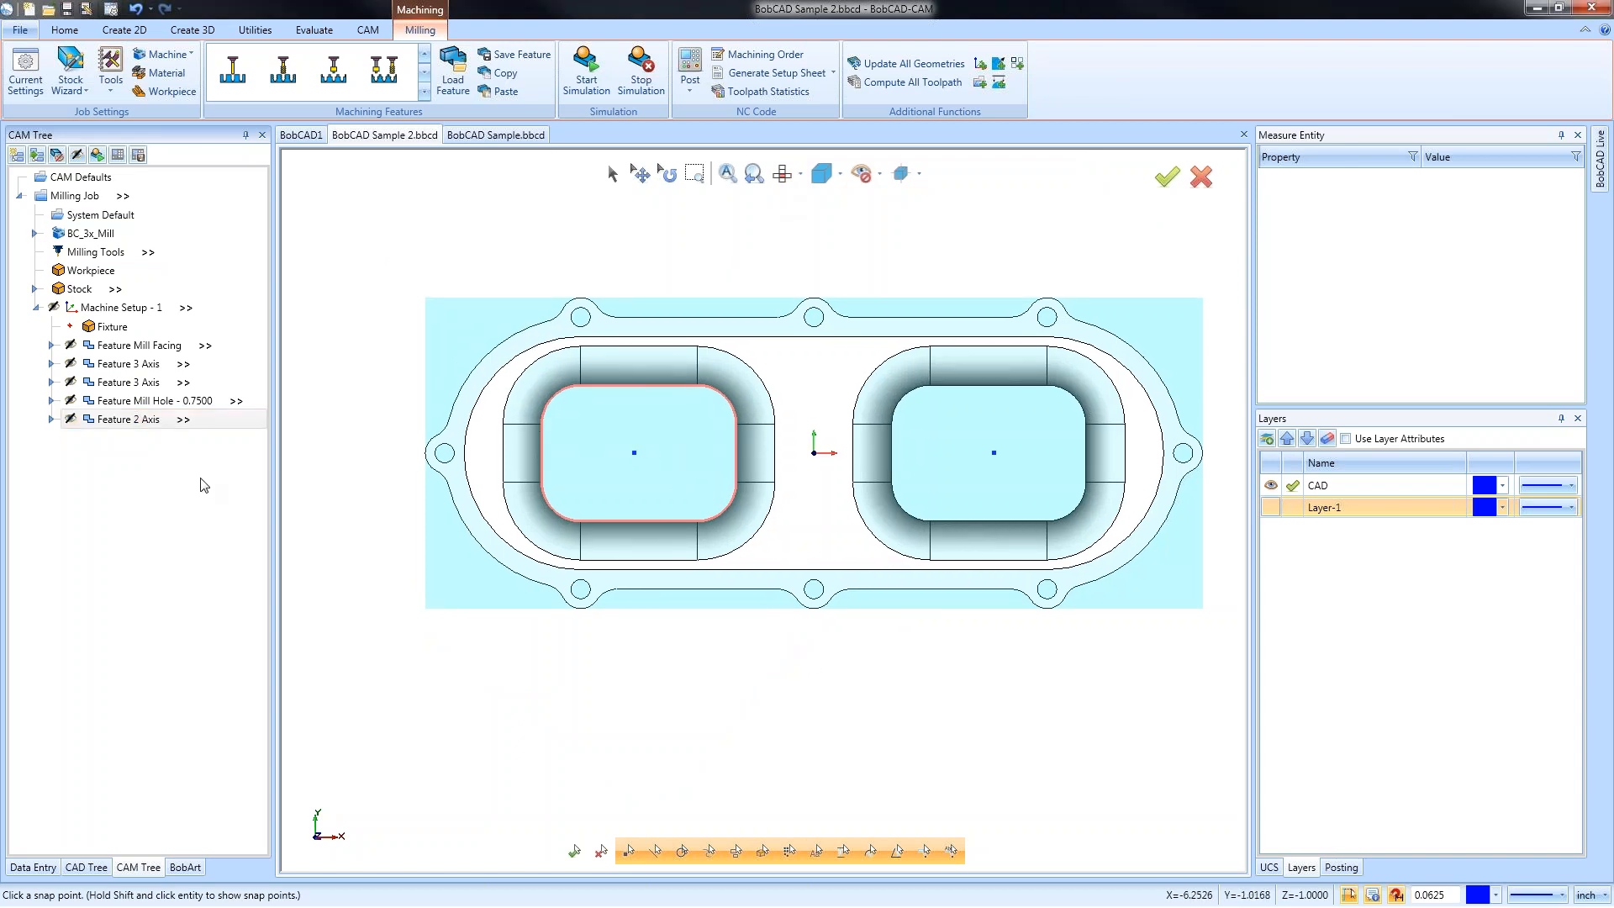
pyautogui.rightClick(131, 311)
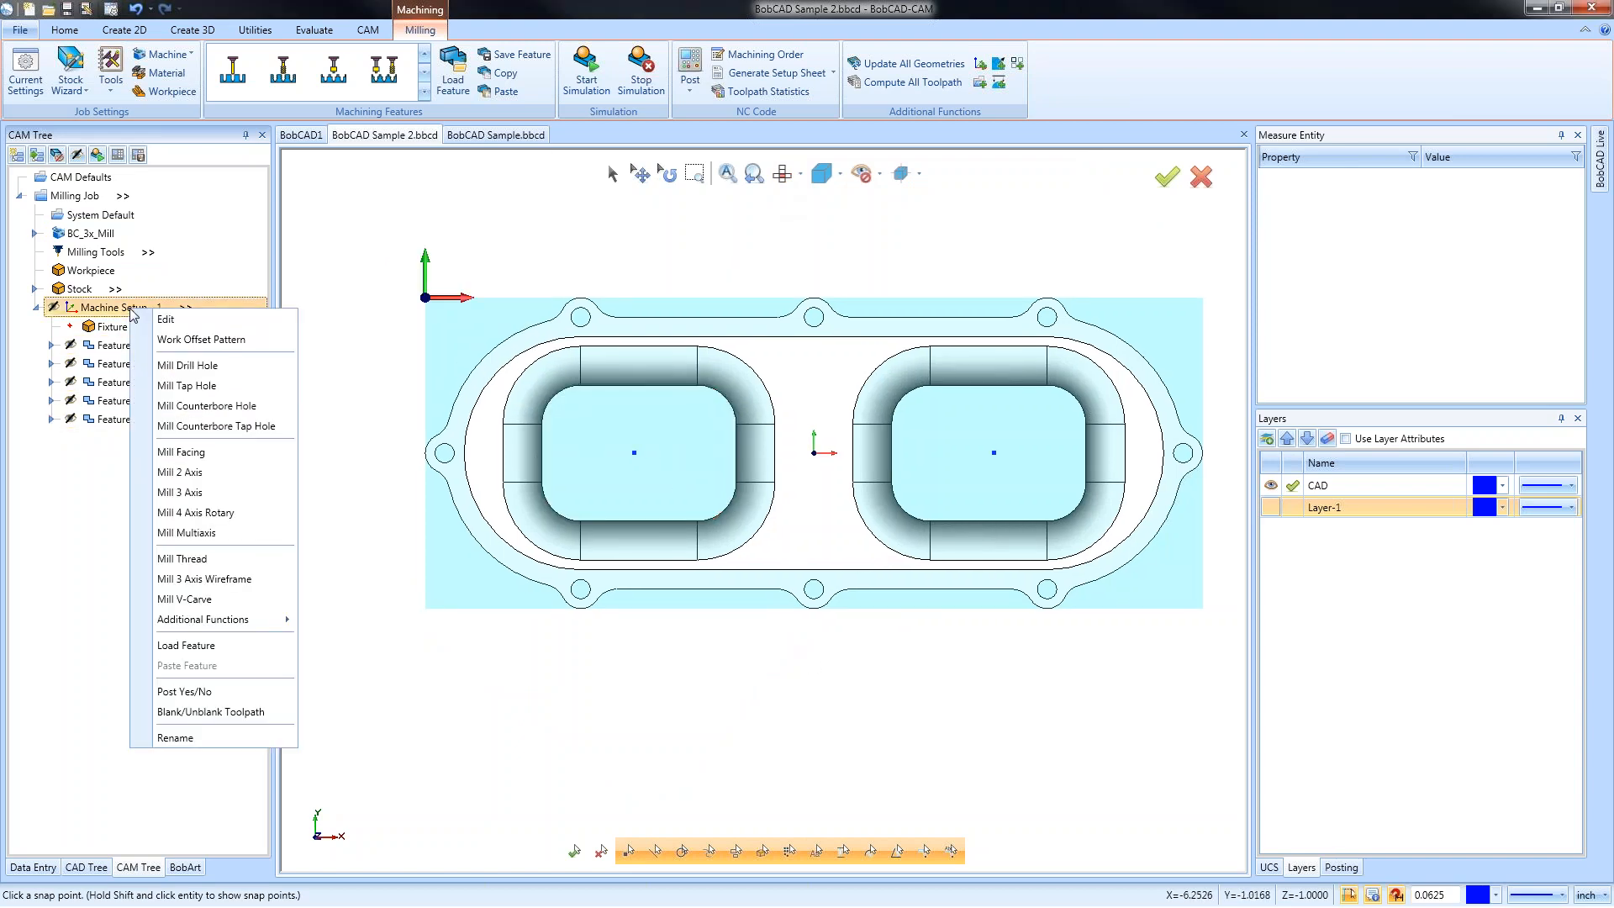
pyautogui.click(245, 478)
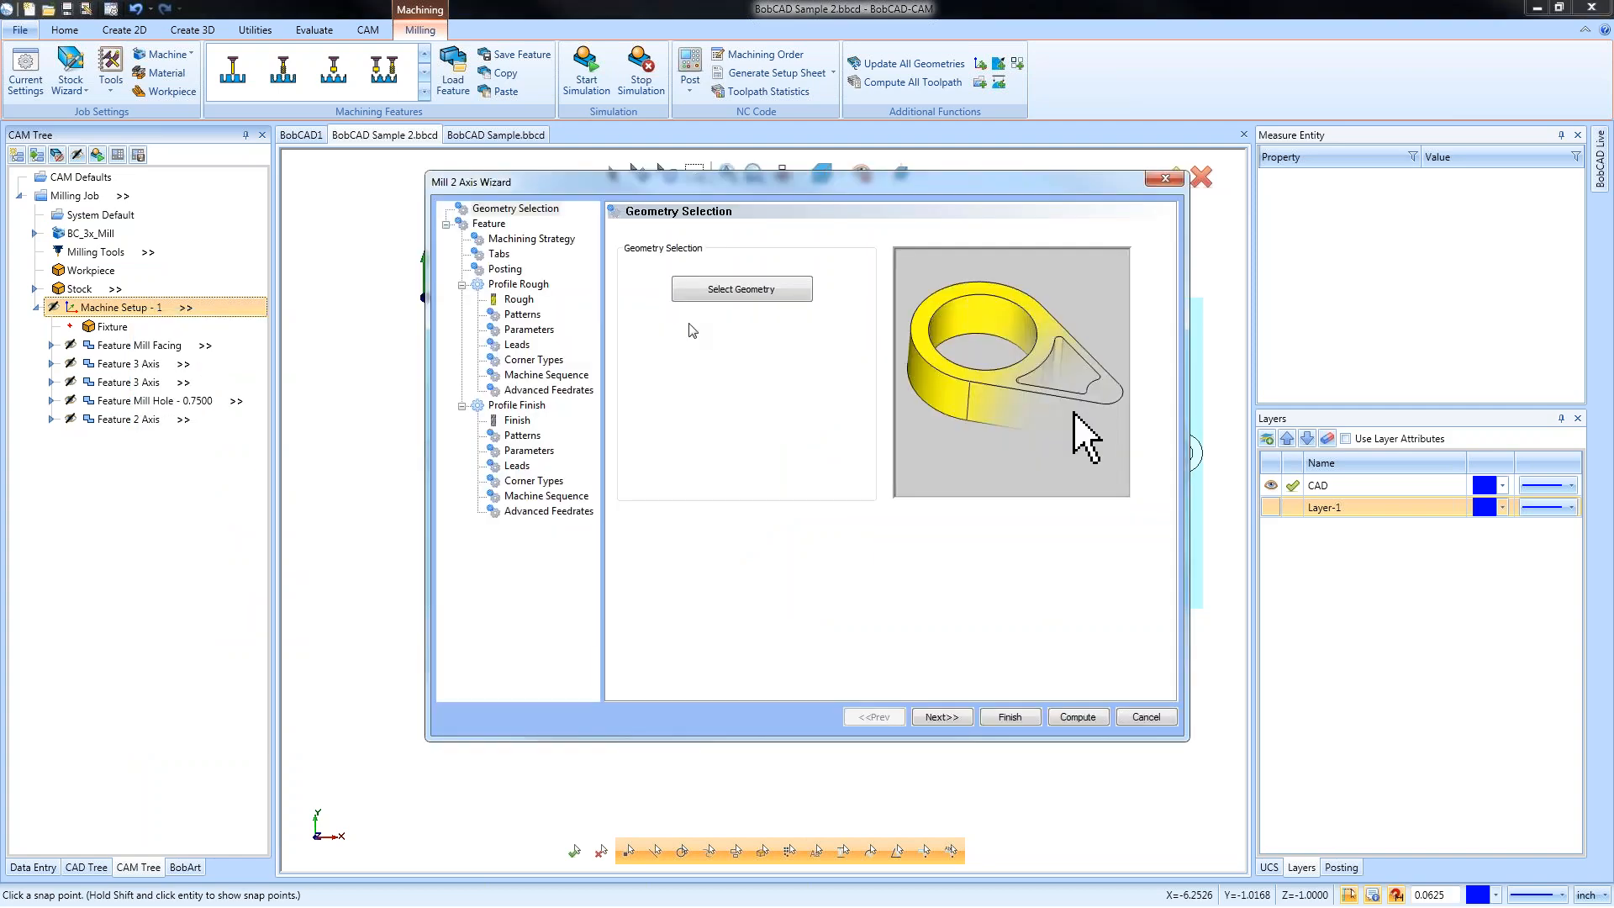
pyautogui.click(719, 293)
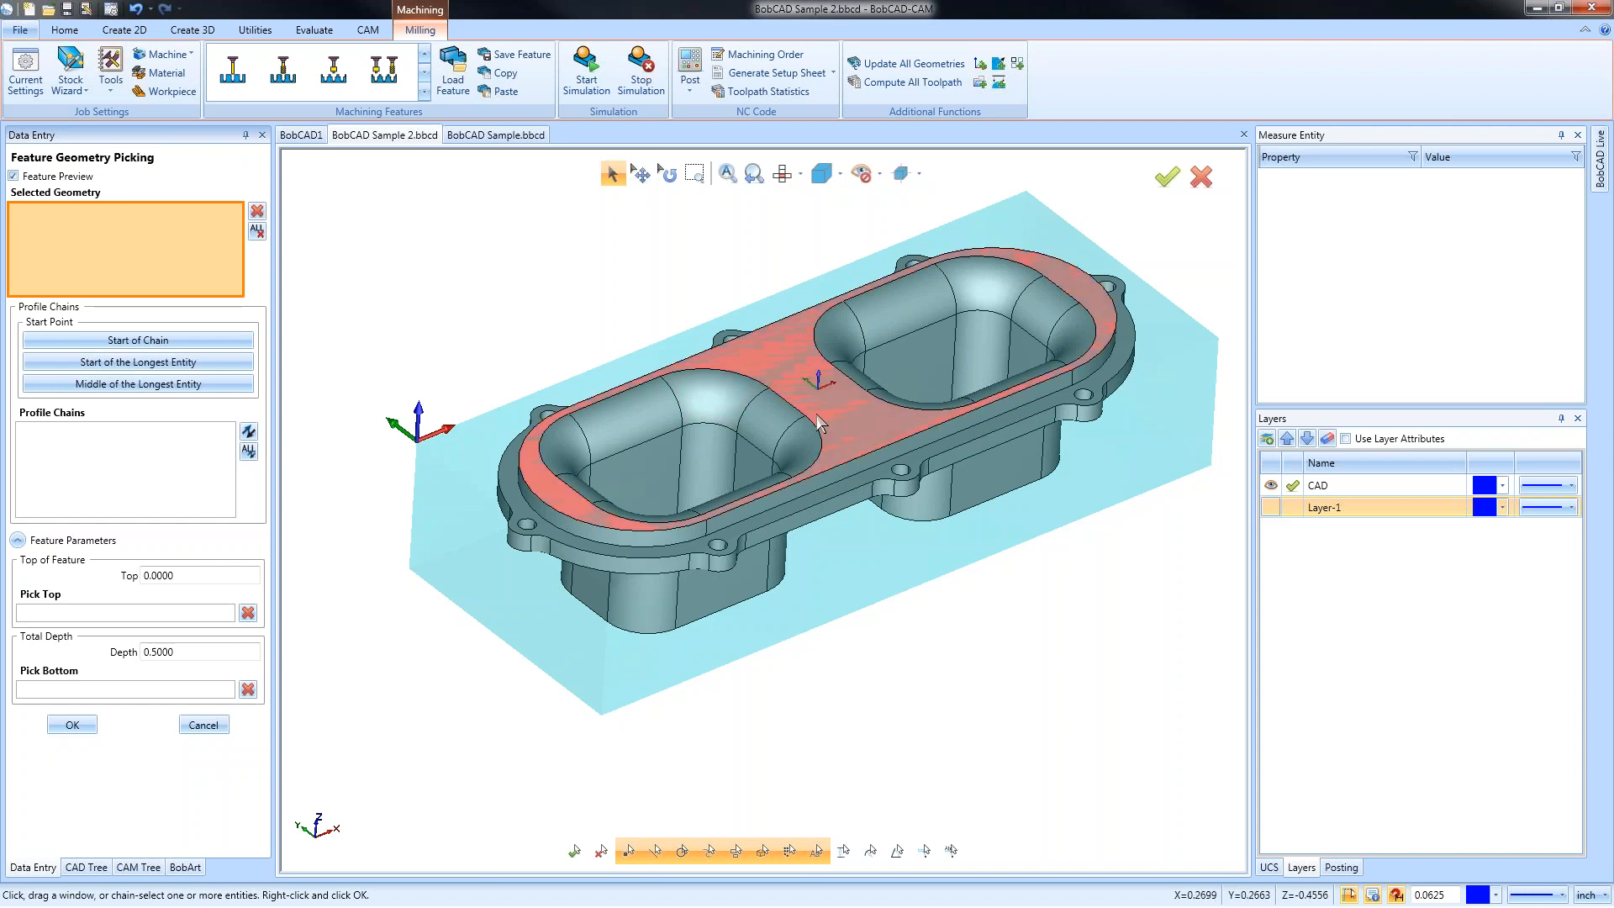
pyautogui.click(783, 174)
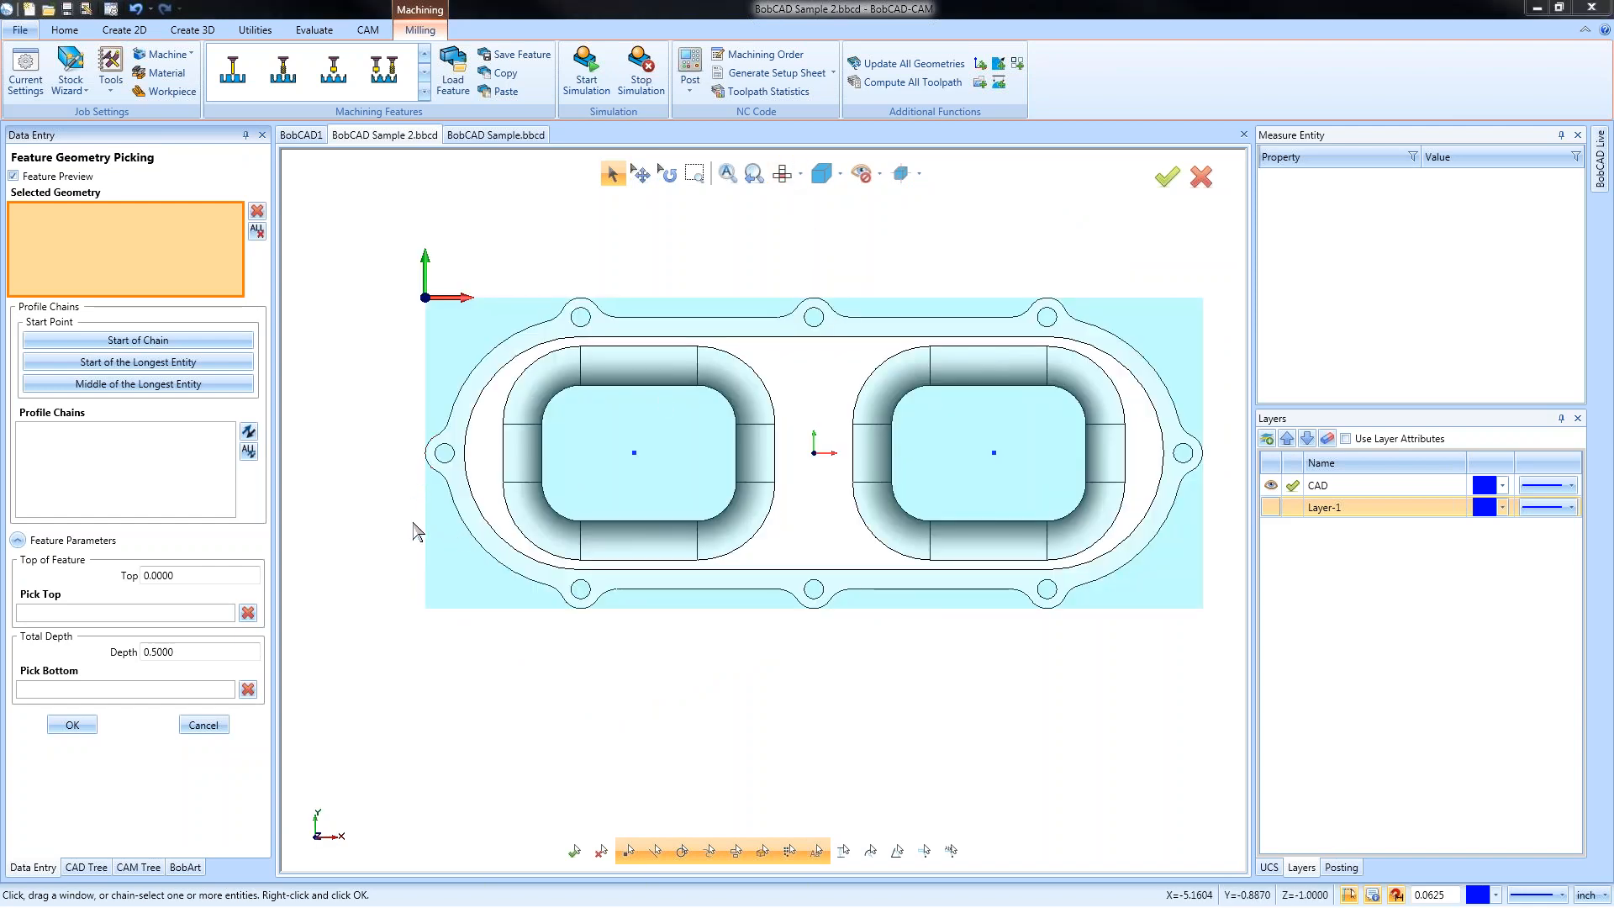
pyautogui.rightClick(464, 454)
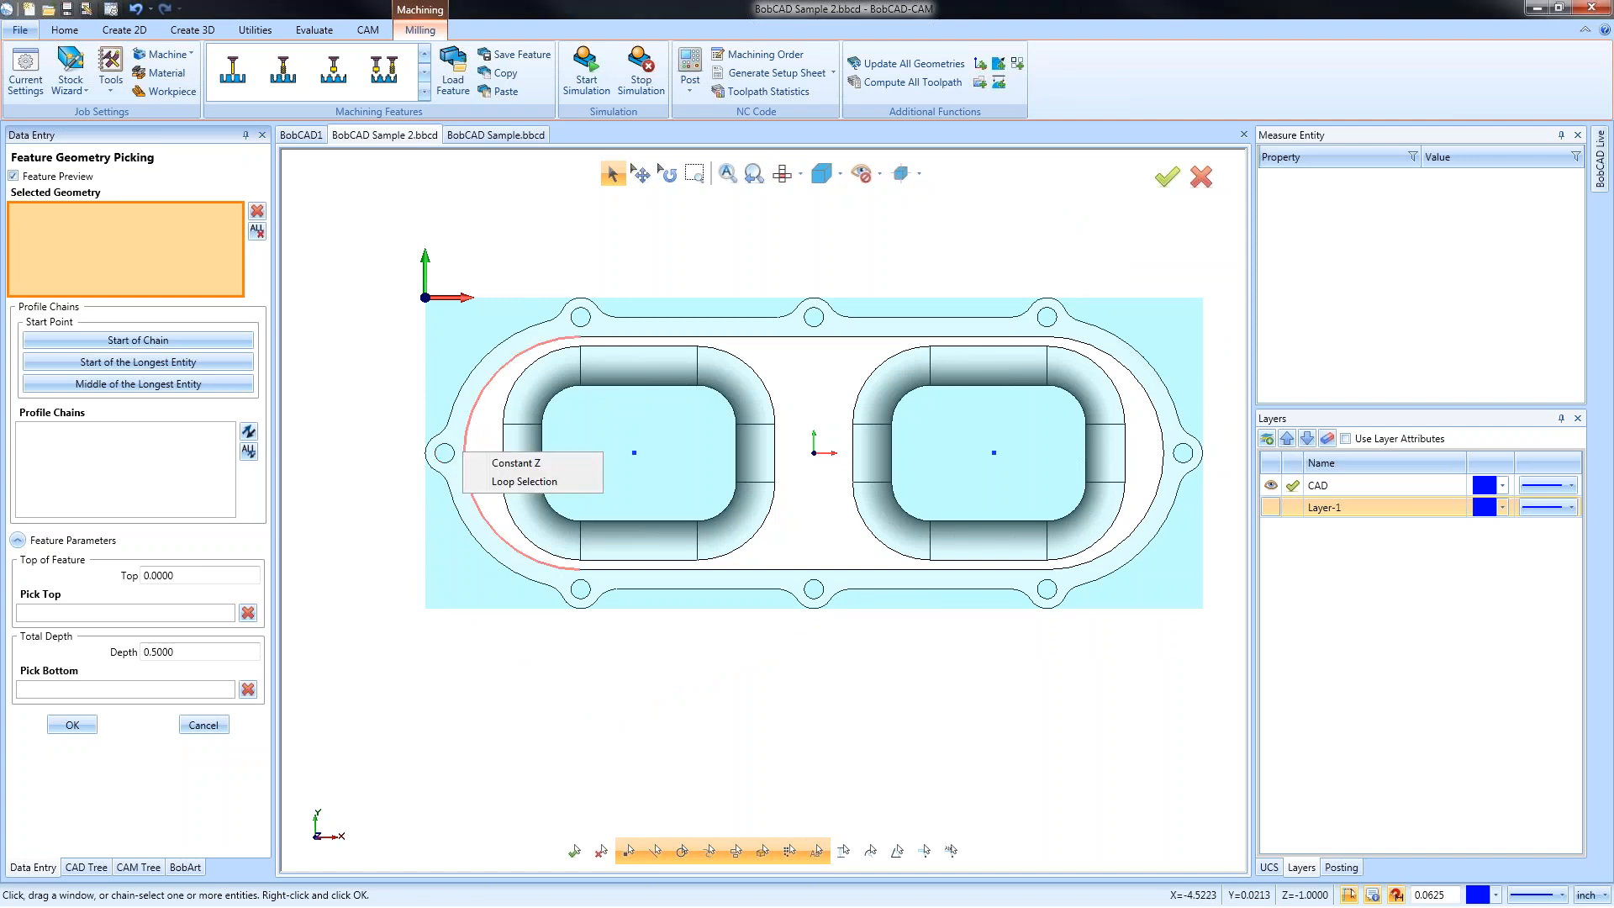
pyautogui.click(528, 464)
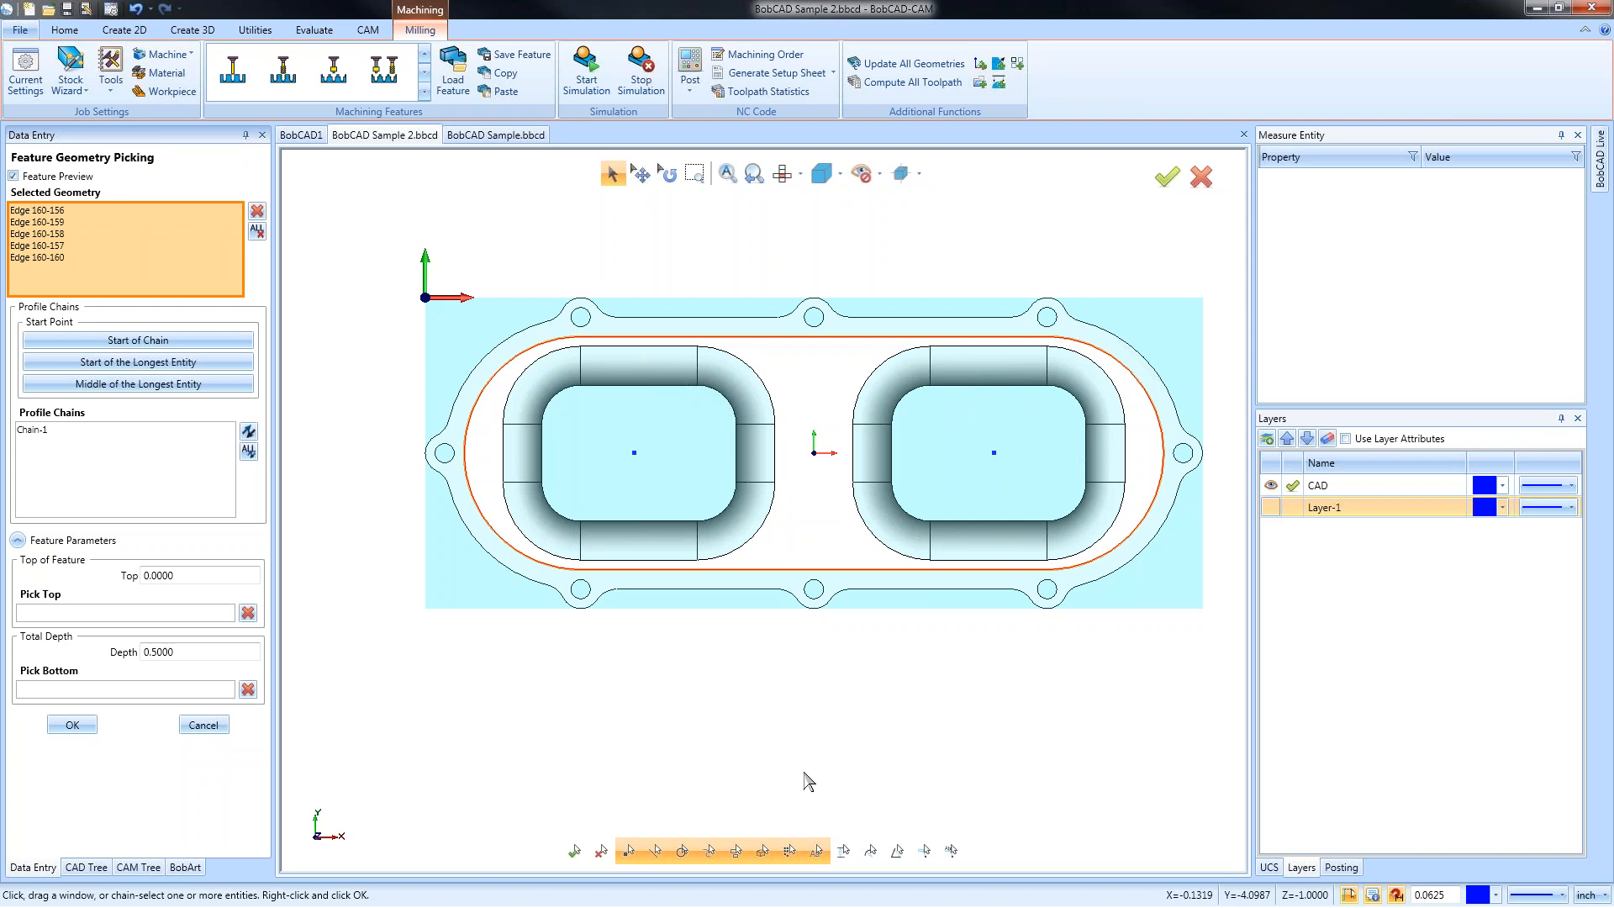
# Check which segment of the raised face's outline each of the selected edges represents
pyautogui.click(59, 258)
pyautogui.click(59, 245)
pyautogui.click(56, 234)
pyautogui.click(59, 222)
pyautogui.click(62, 211)
pyautogui.click(63, 223)
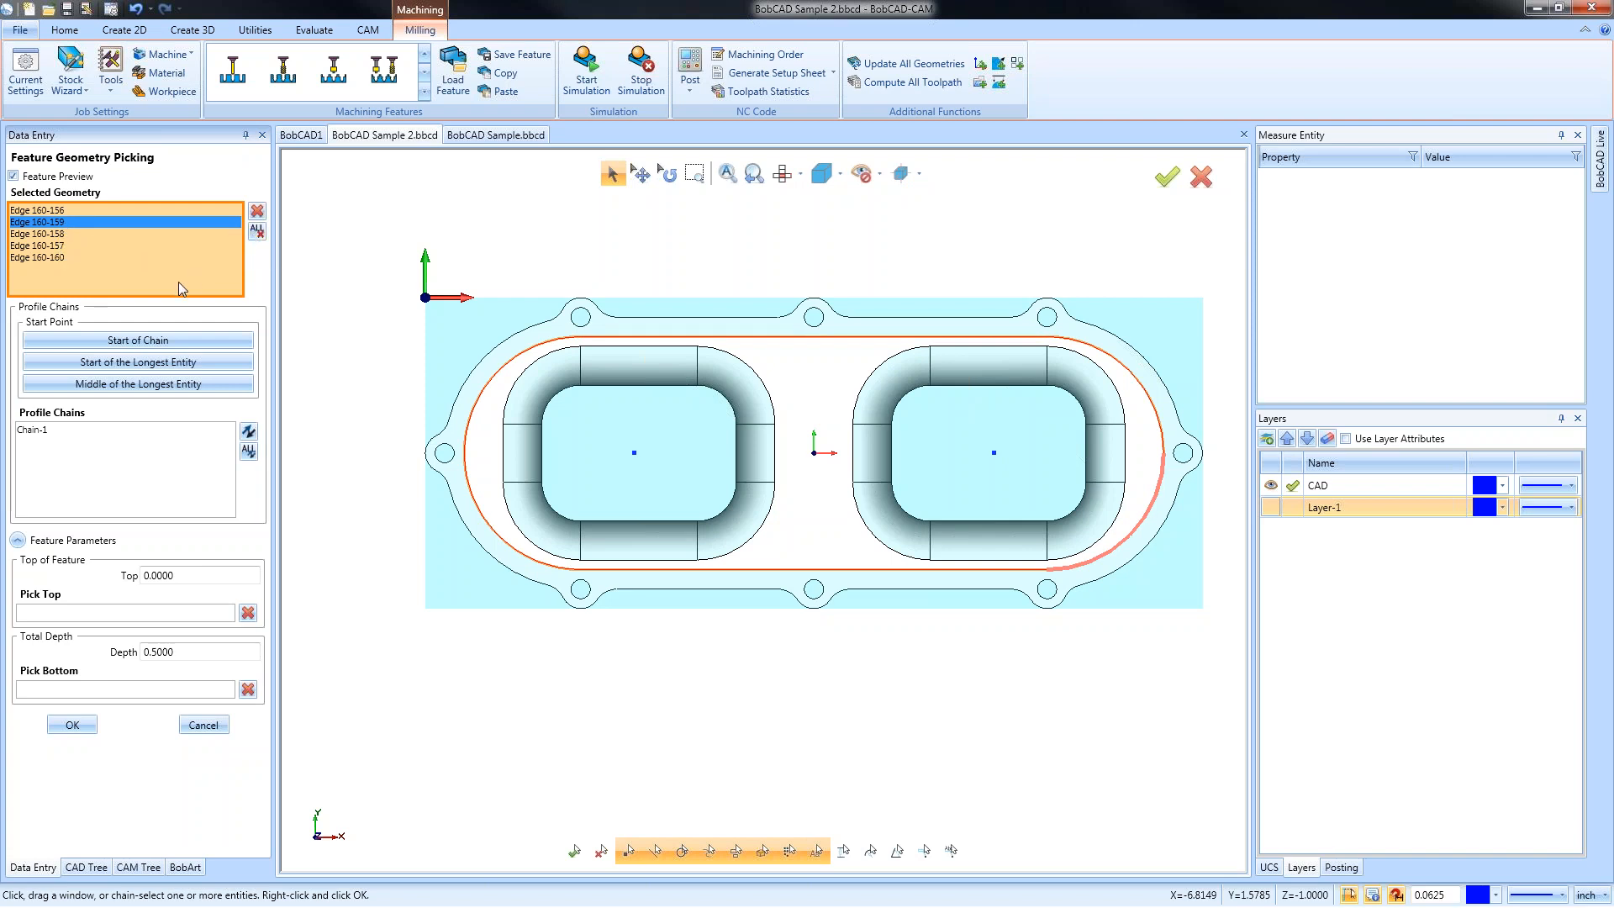
# Place the start point of profile chain Chain-1 on the arc at the outline's negative X end
pyautogui.click(87, 454)
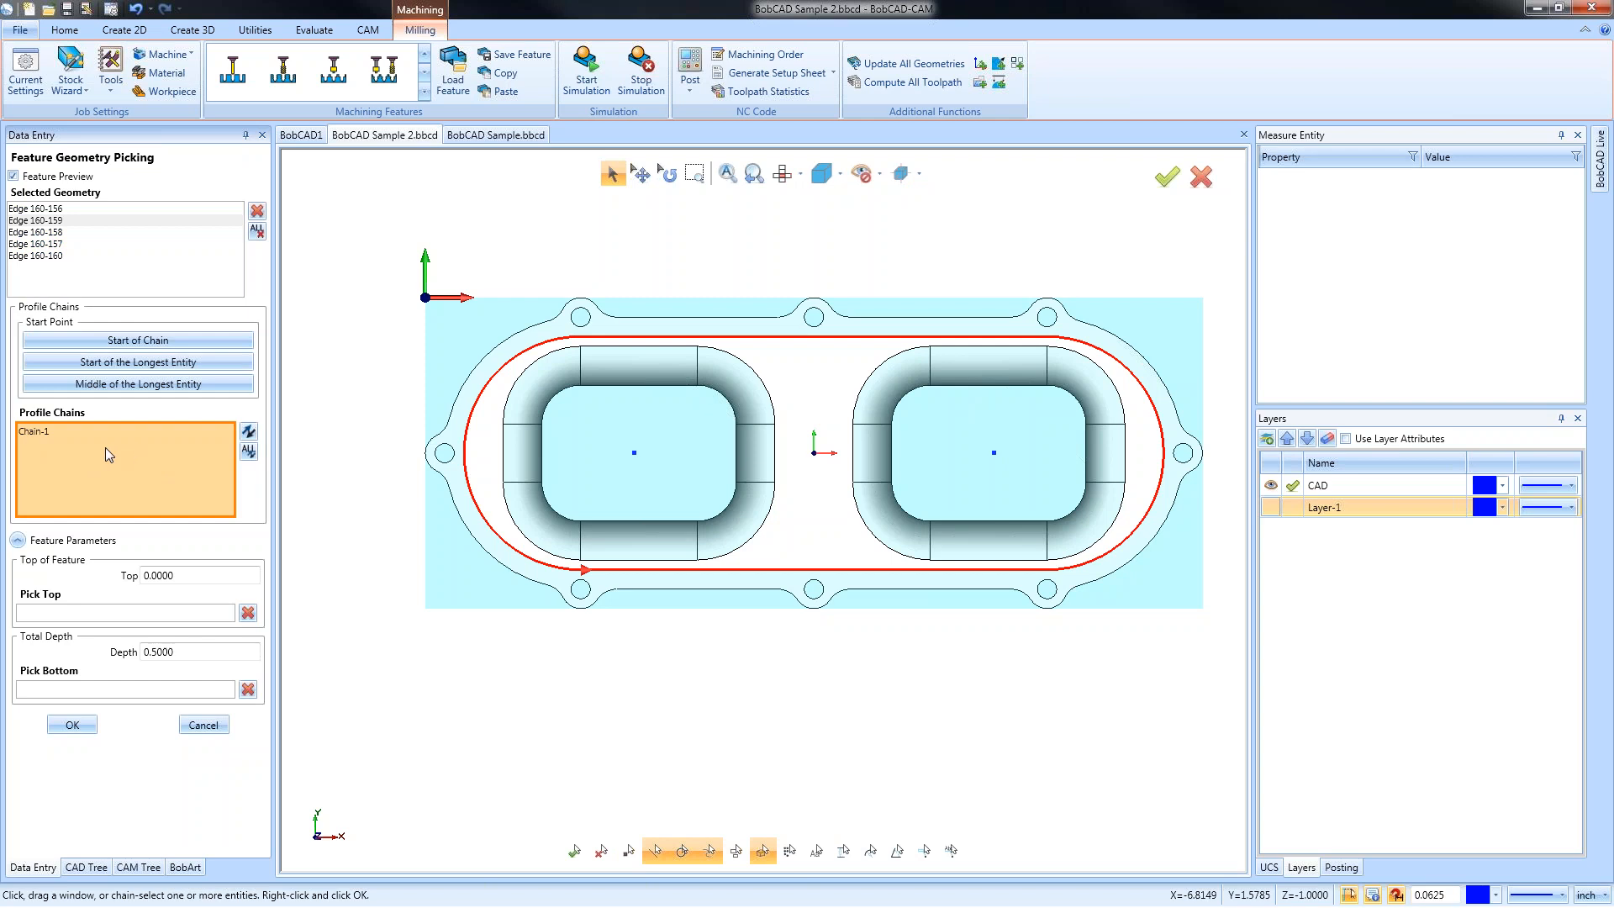
pyautogui.click(37, 430)
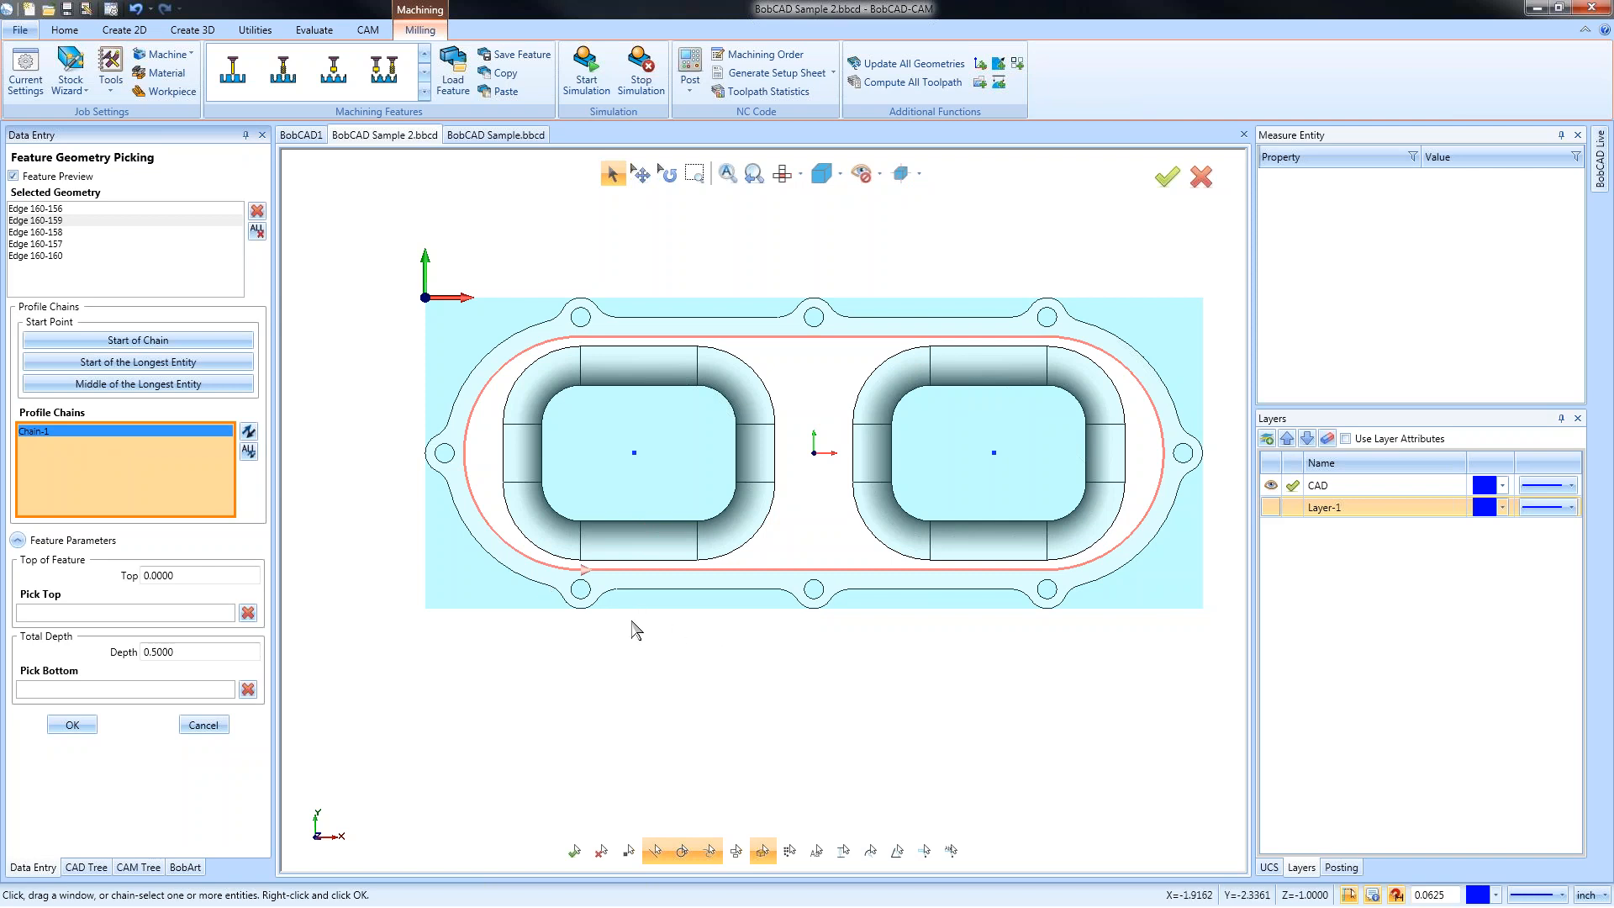
pyautogui.scroll(5, 584, 591)
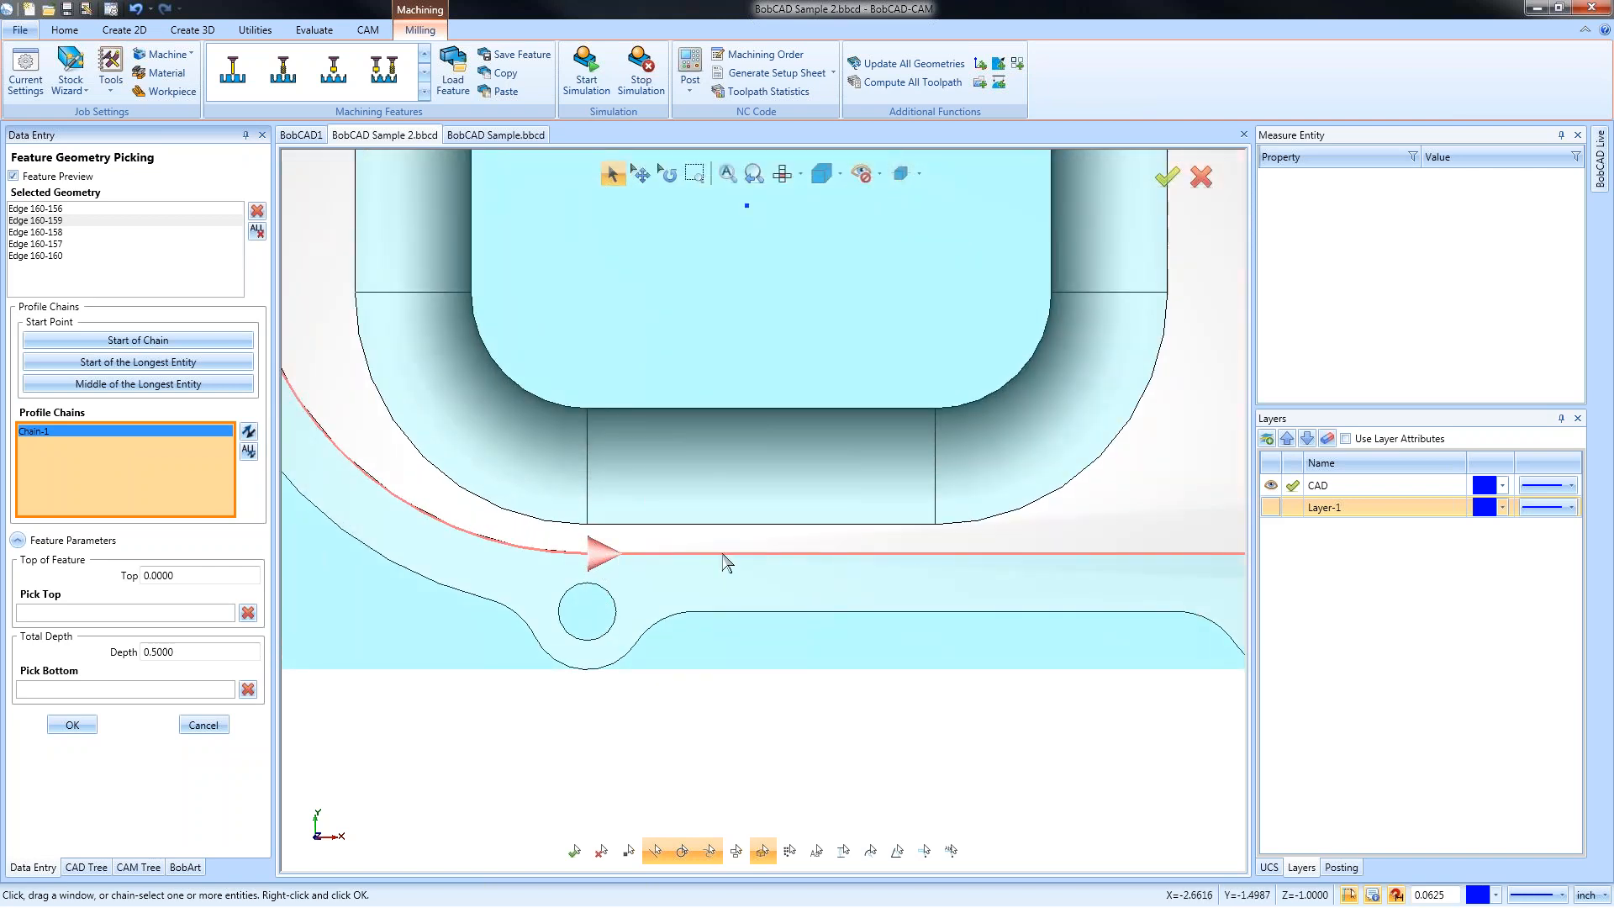
pyautogui.scroll(-1, 837, 605)
pyautogui.scroll(-2, 836, 605)
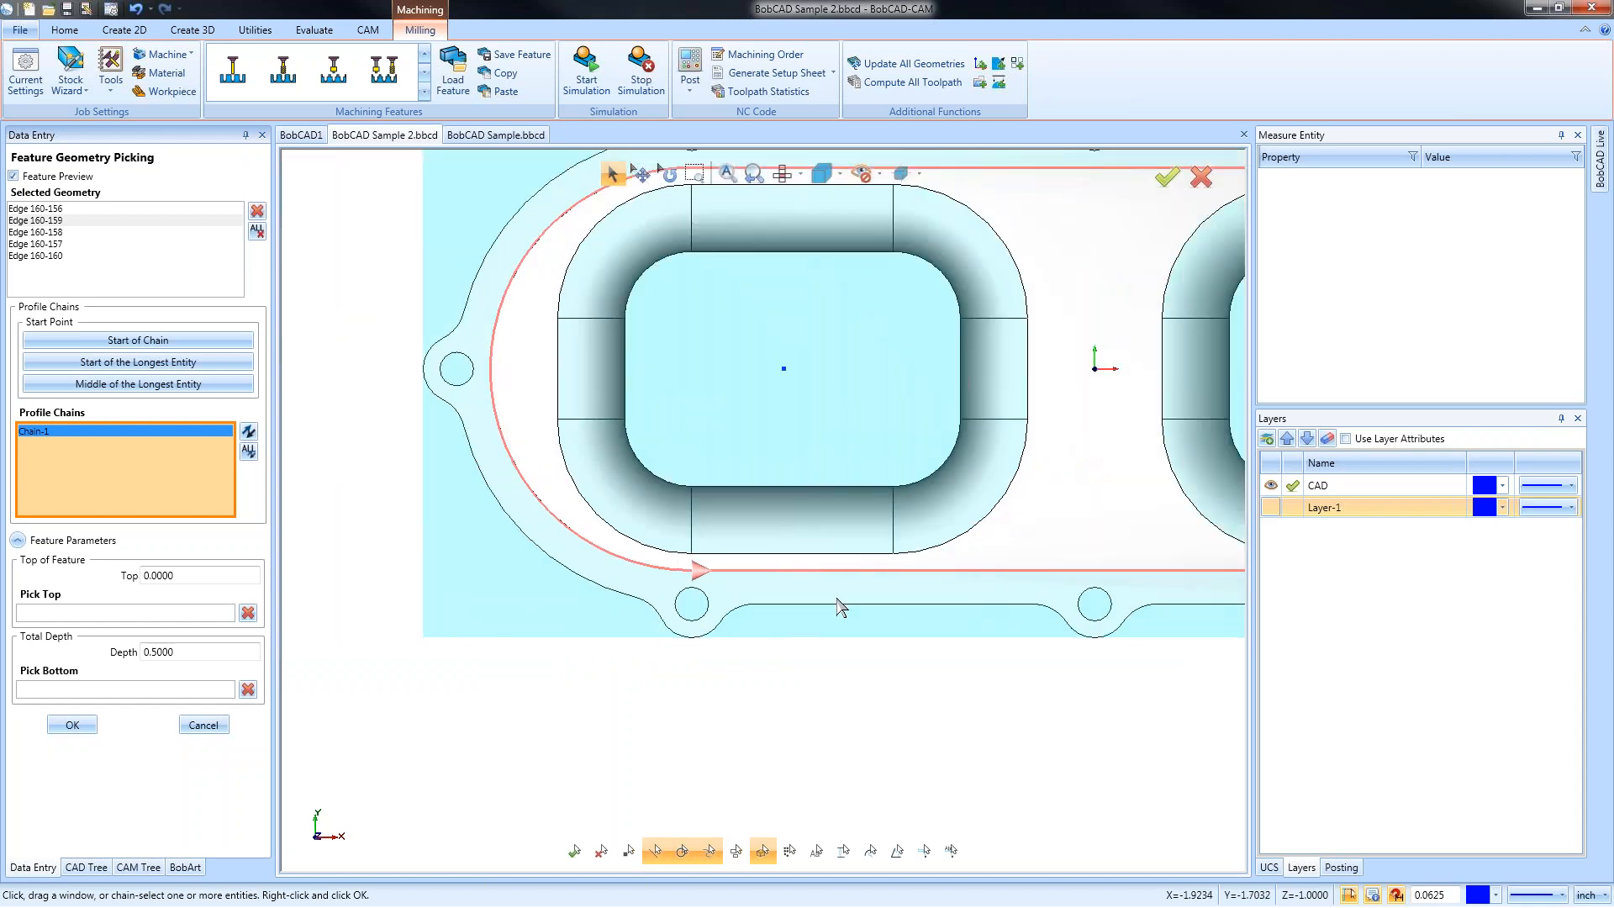
pyautogui.click(493, 377)
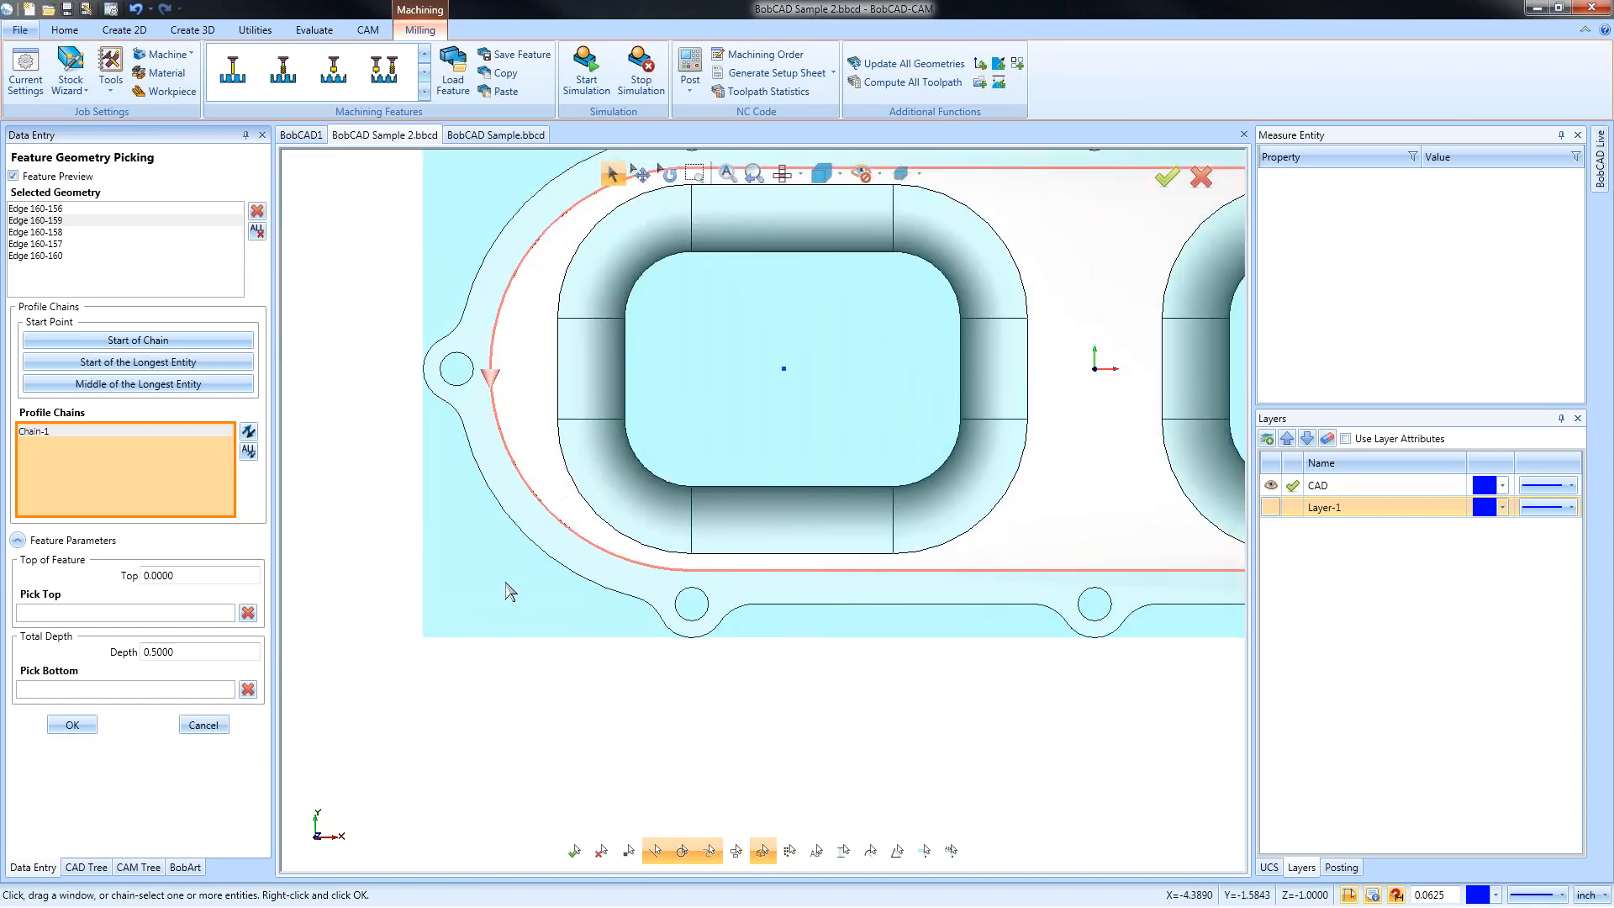
pyautogui.click(541, 504)
pyautogui.scroll(-5, 783, 565)
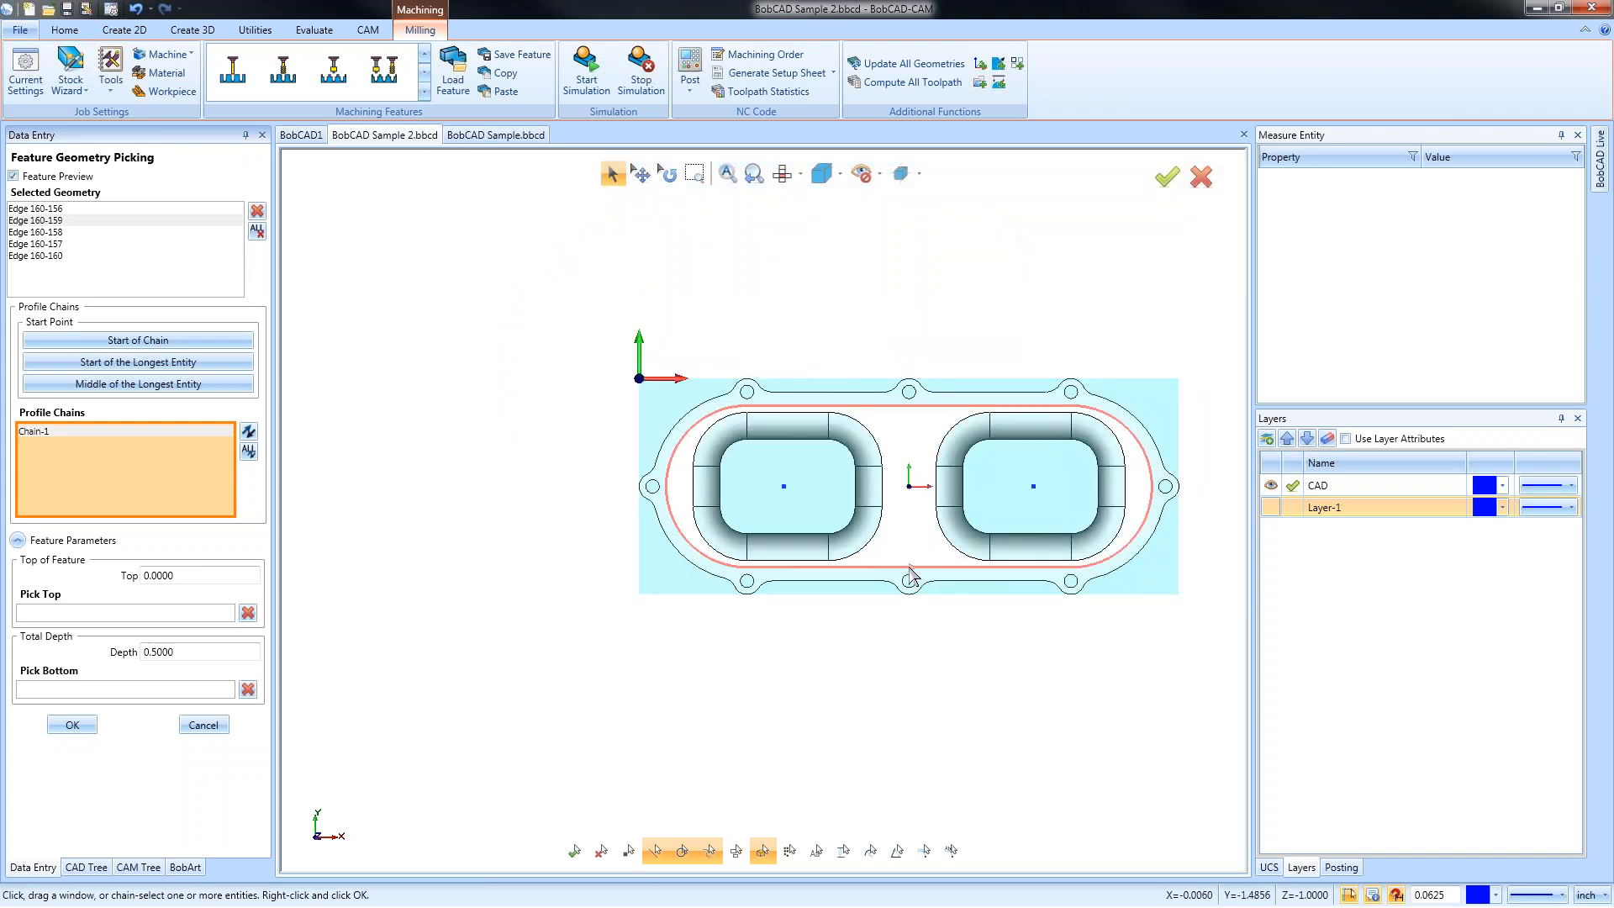
pyautogui.click(1019, 569)
pyautogui.click(667, 493)
pyautogui.click(670, 495)
# Pick the feature's bottom depth from the lower flange around the raised face and accept the geometry
pyautogui.click(123, 691)
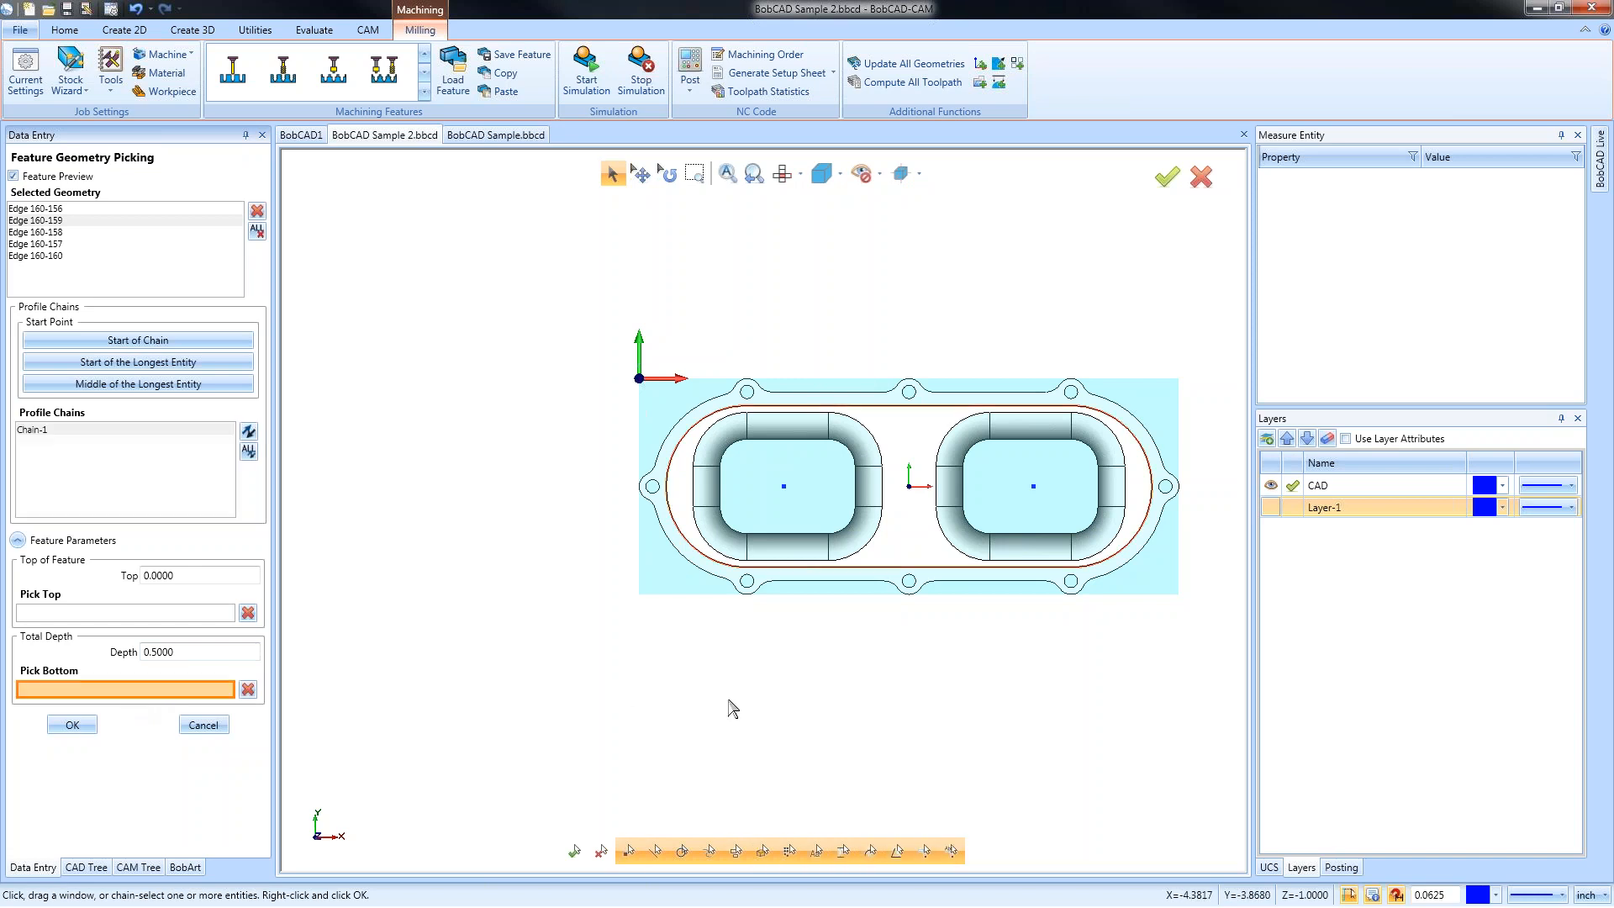
pyautogui.scroll(5, 718, 585)
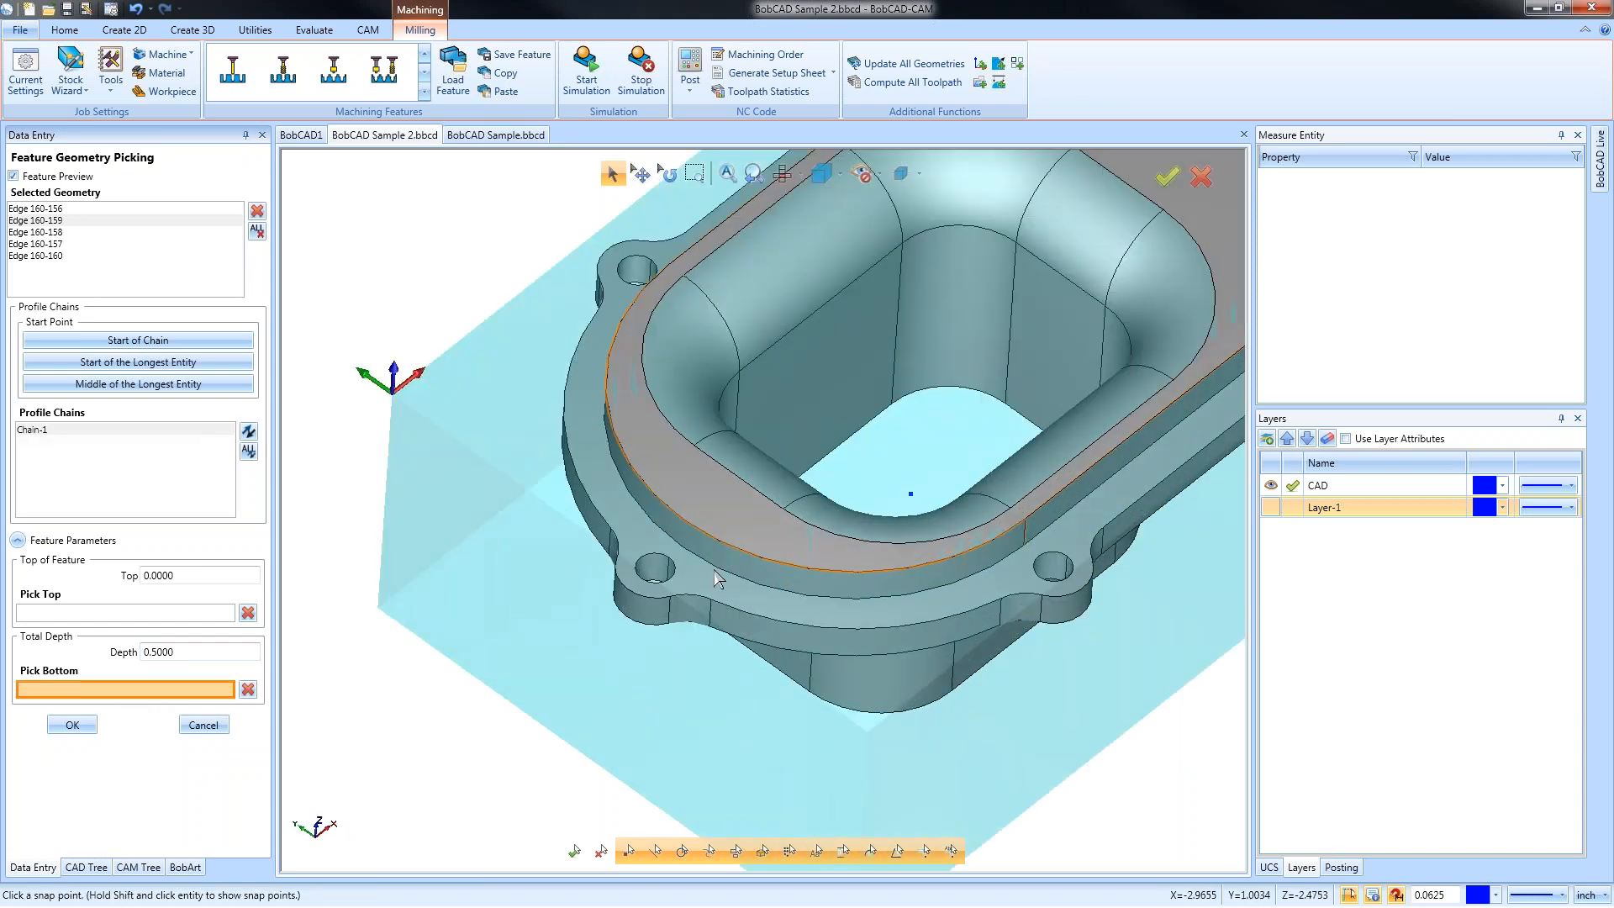
pyautogui.click(713, 566)
pyautogui.click(72, 726)
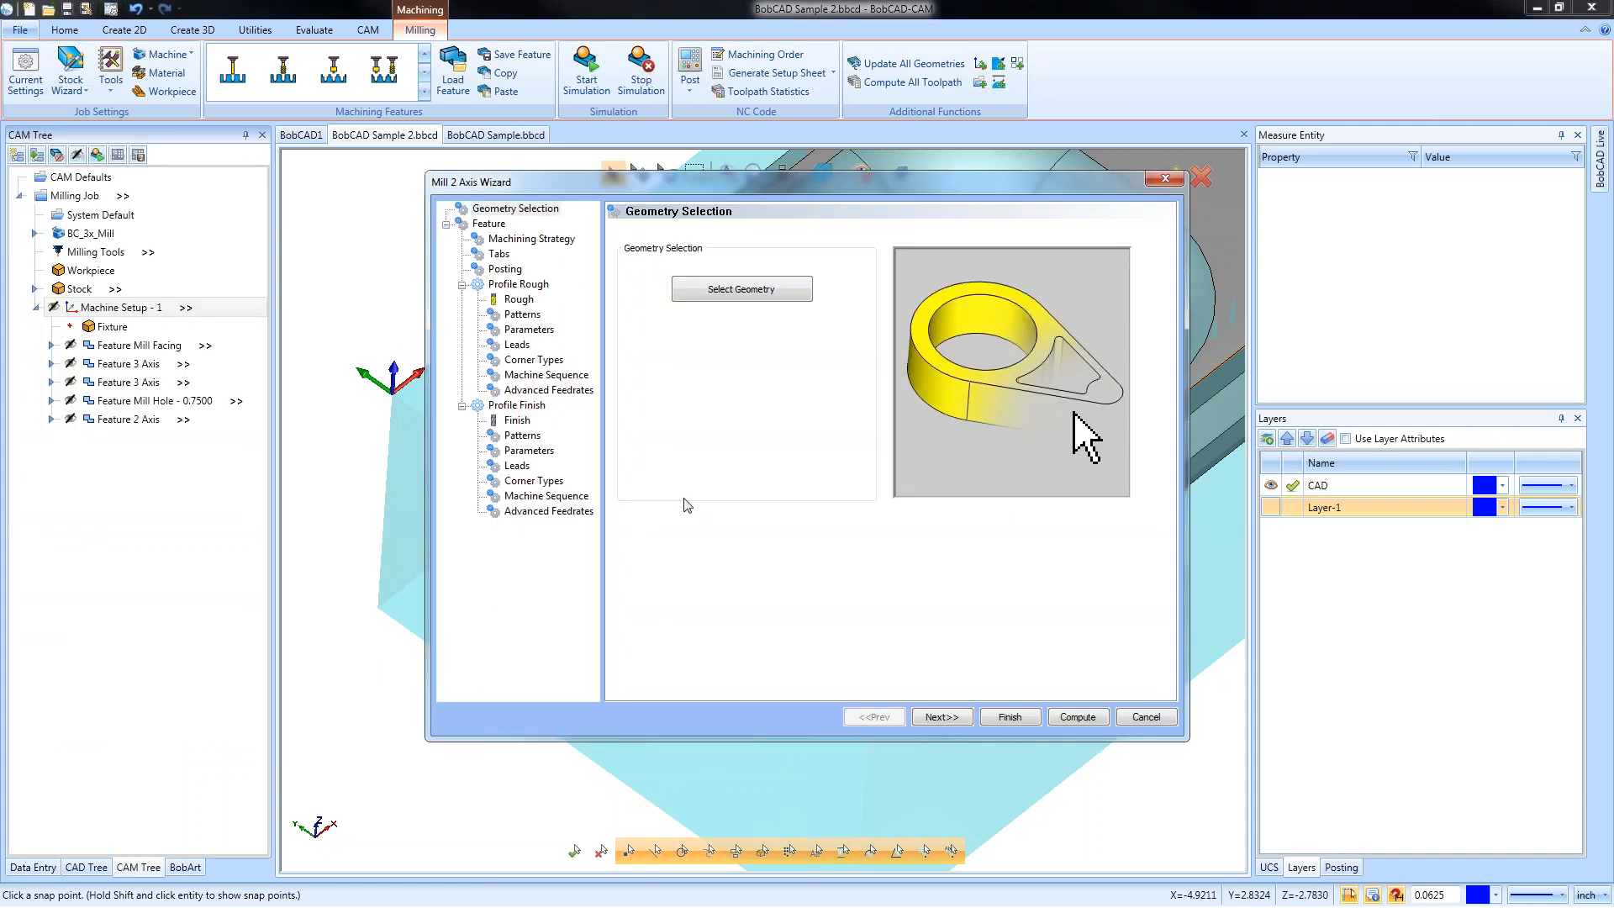
# Remove the Profile Finish operation from the machining strategy, keeping only Profile Rough
pyautogui.click(542, 239)
pyautogui.click(664, 520)
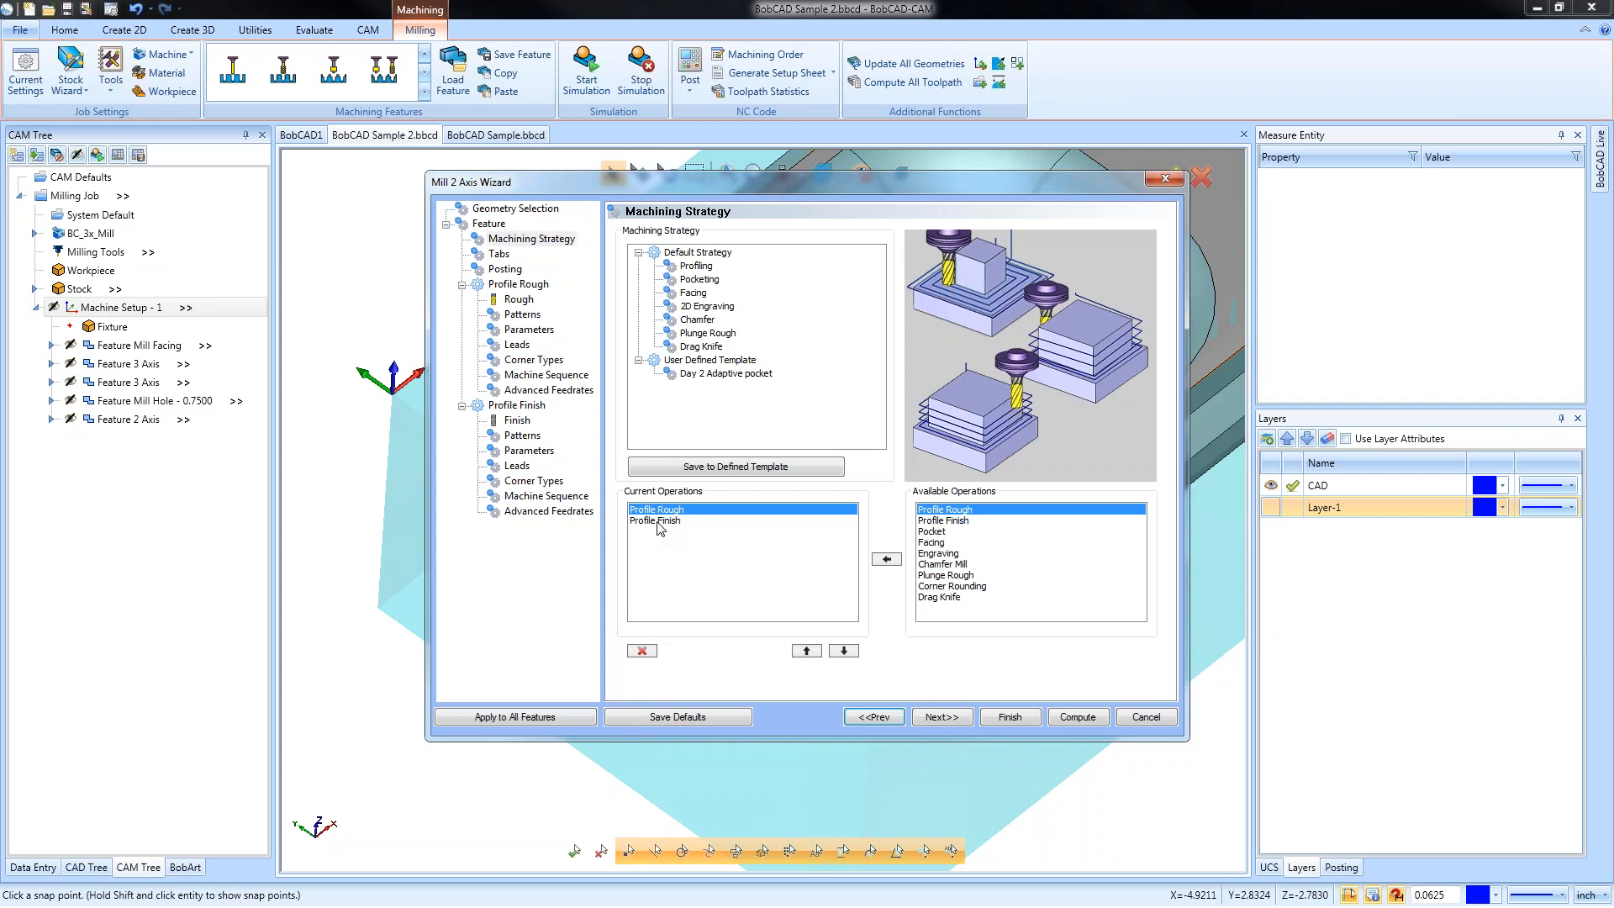
pyautogui.click(642, 650)
pyautogui.click(939, 717)
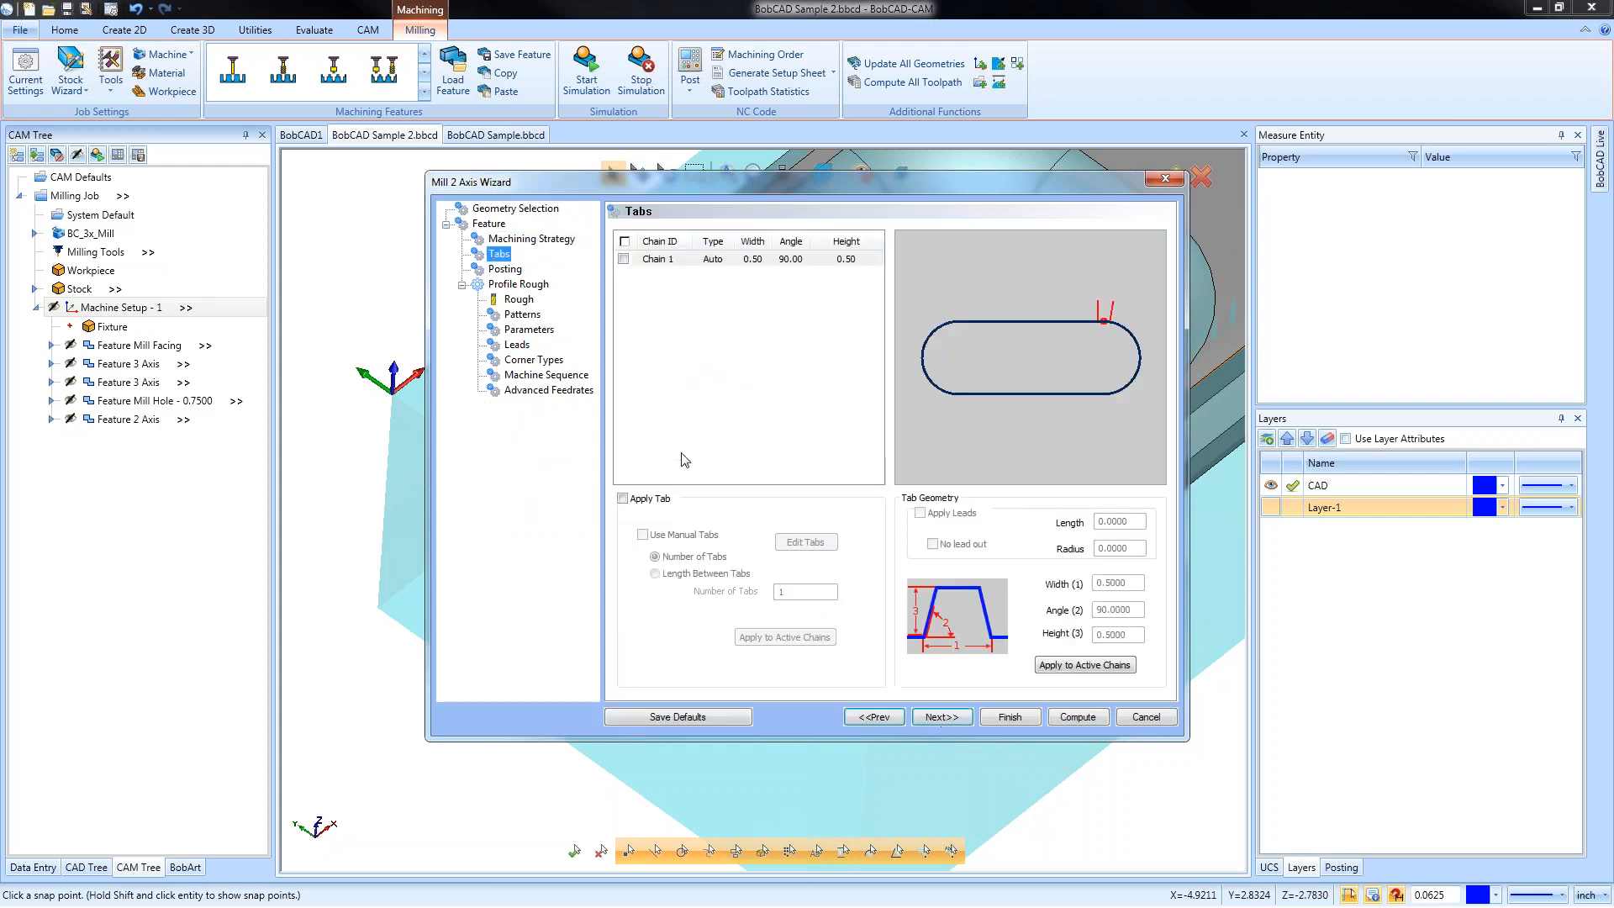
# Give the Profile Rough operation right-angle lead-ins and compute the toolpath
pyautogui.click(524, 304)
pyautogui.click(517, 345)
pyautogui.click(628, 577)
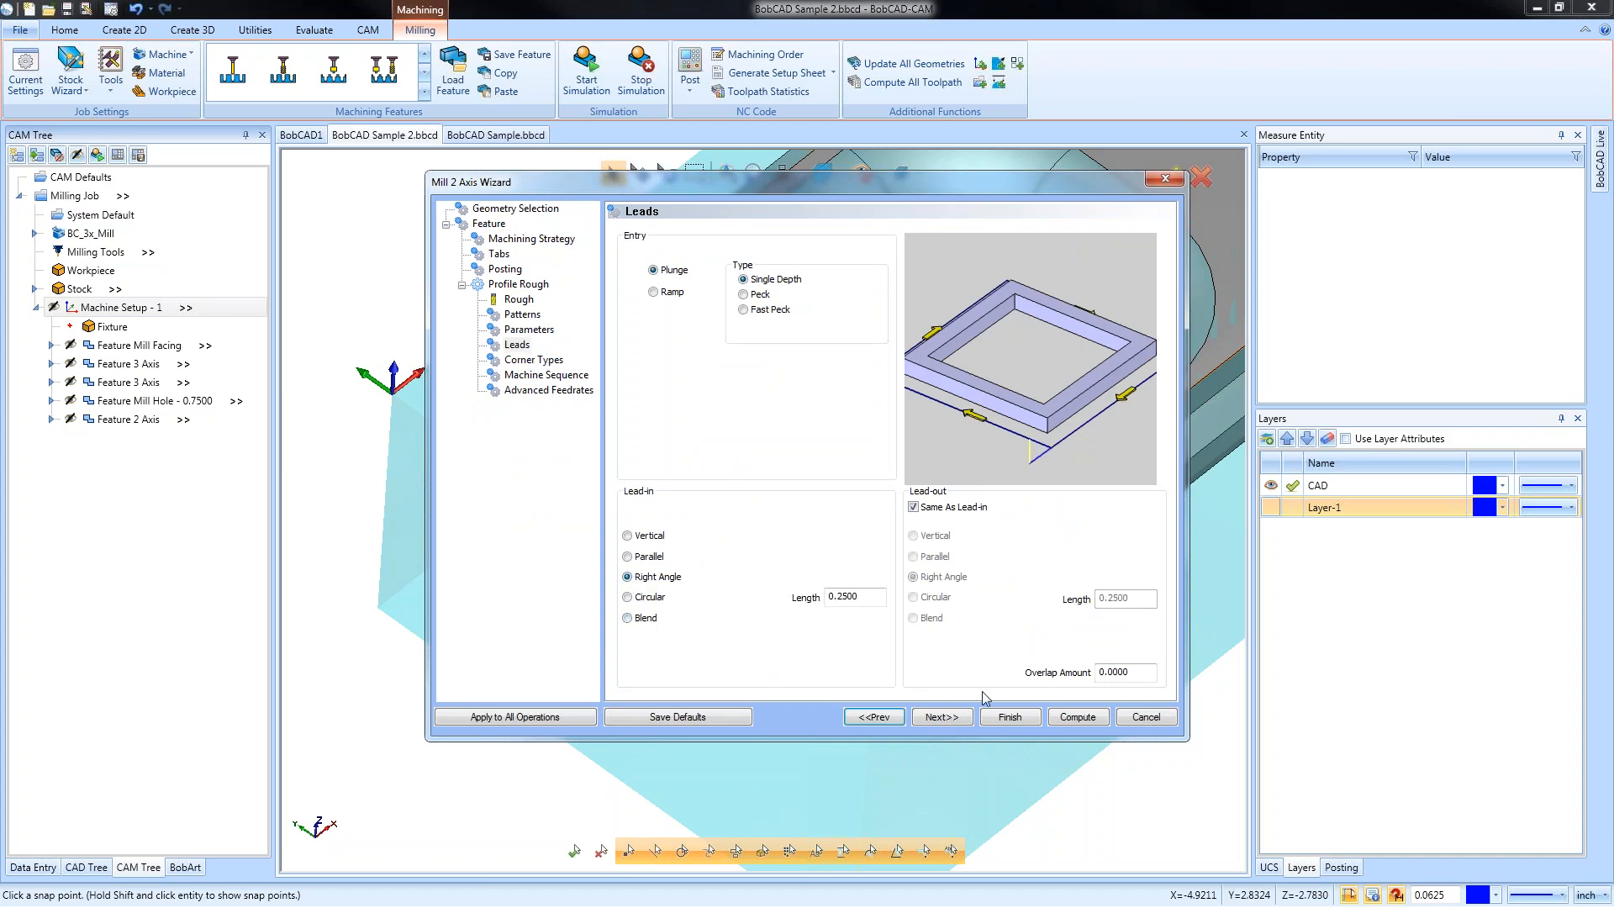
pyautogui.click(1070, 721)
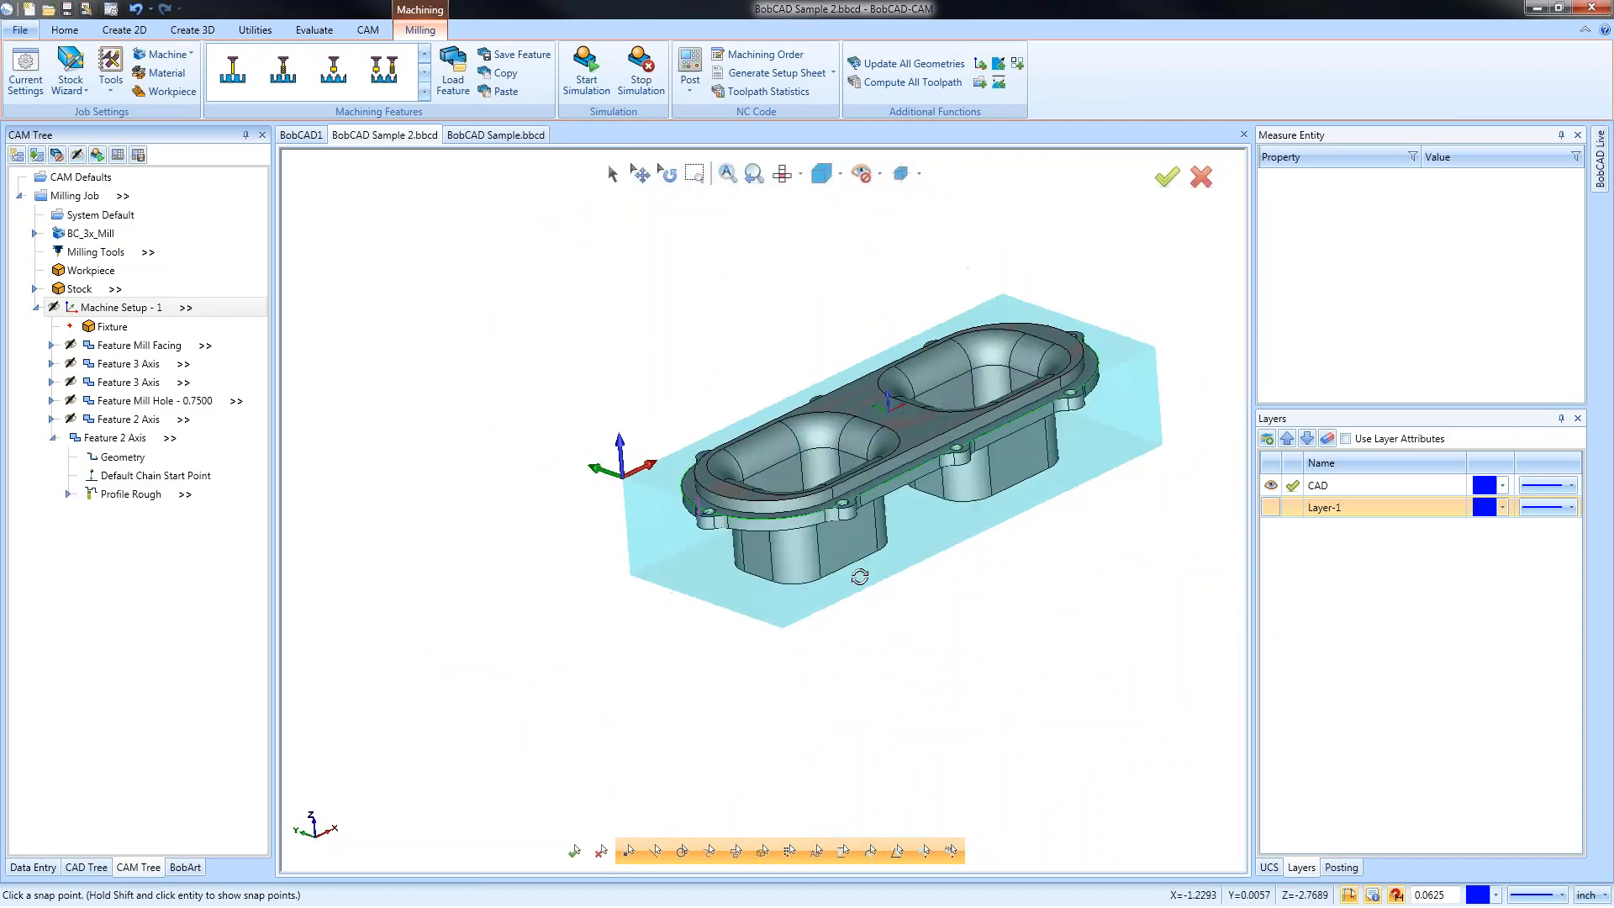
# Reverse the direction of the new 2 axis feature's default chain start point and recompute the Profile Rough toolpath
pyautogui.click(134, 476)
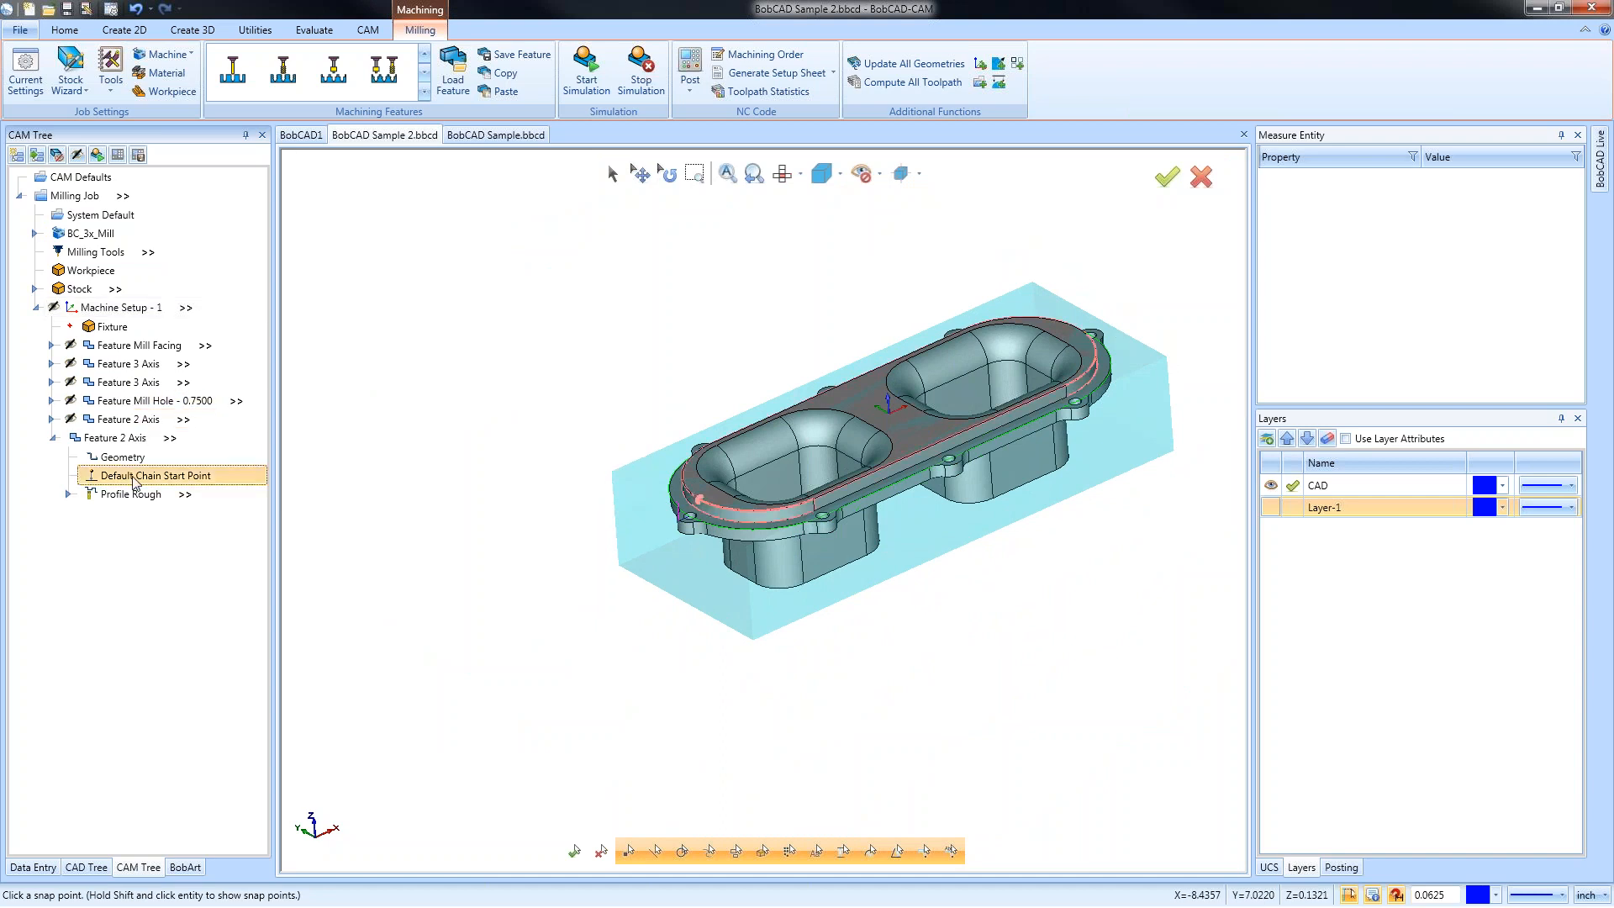
pyautogui.scroll(1, 701, 501)
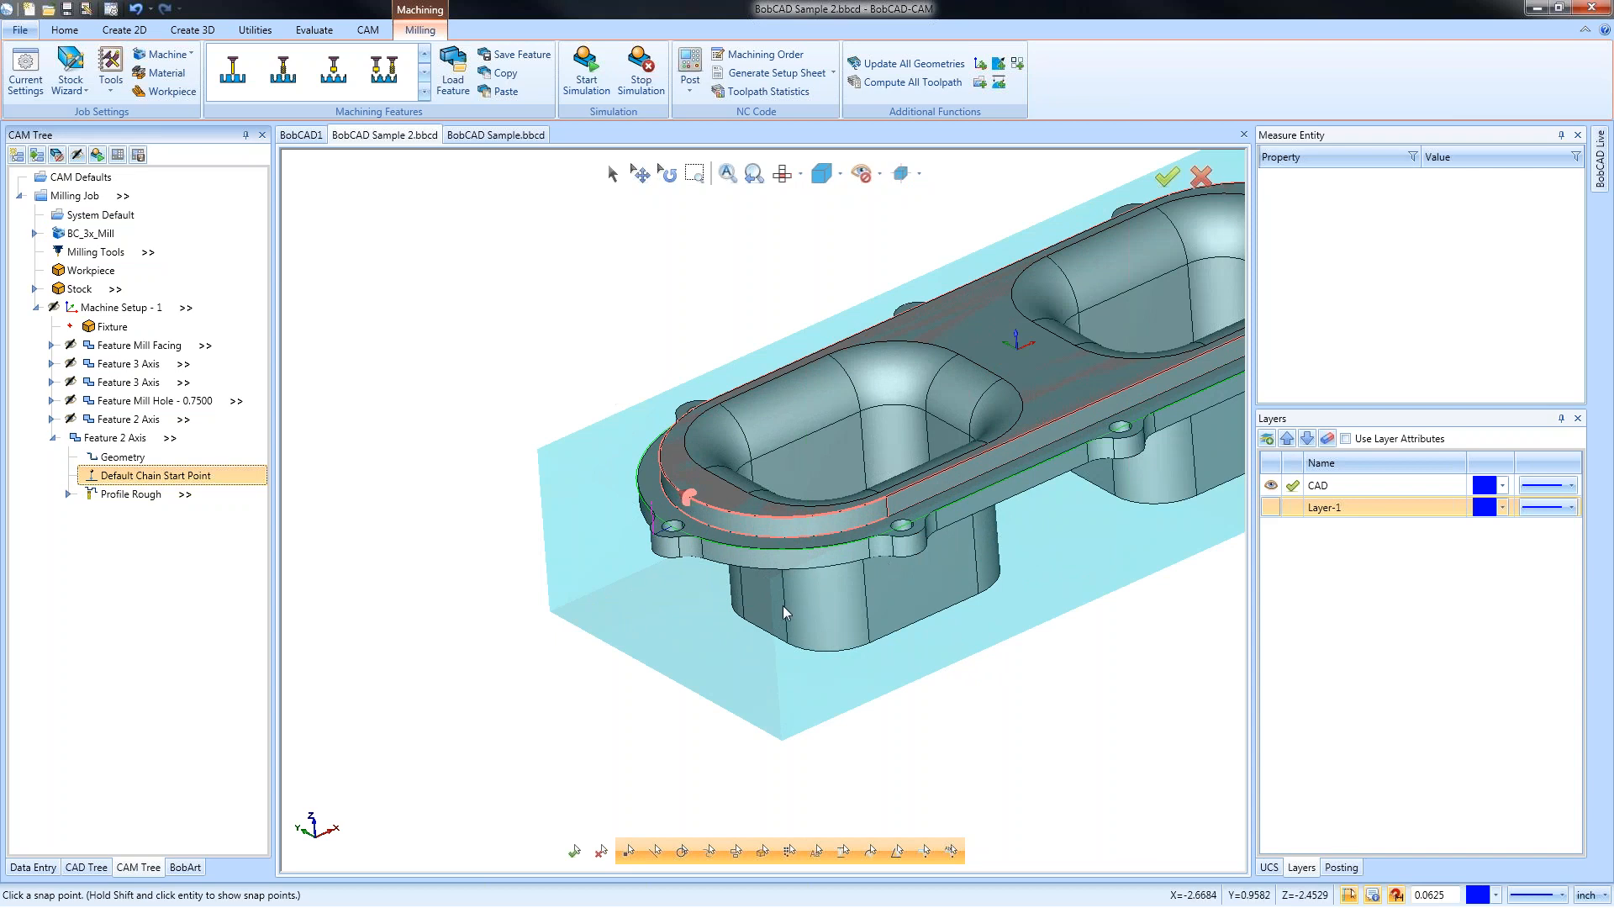
pyautogui.rightClick(182, 476)
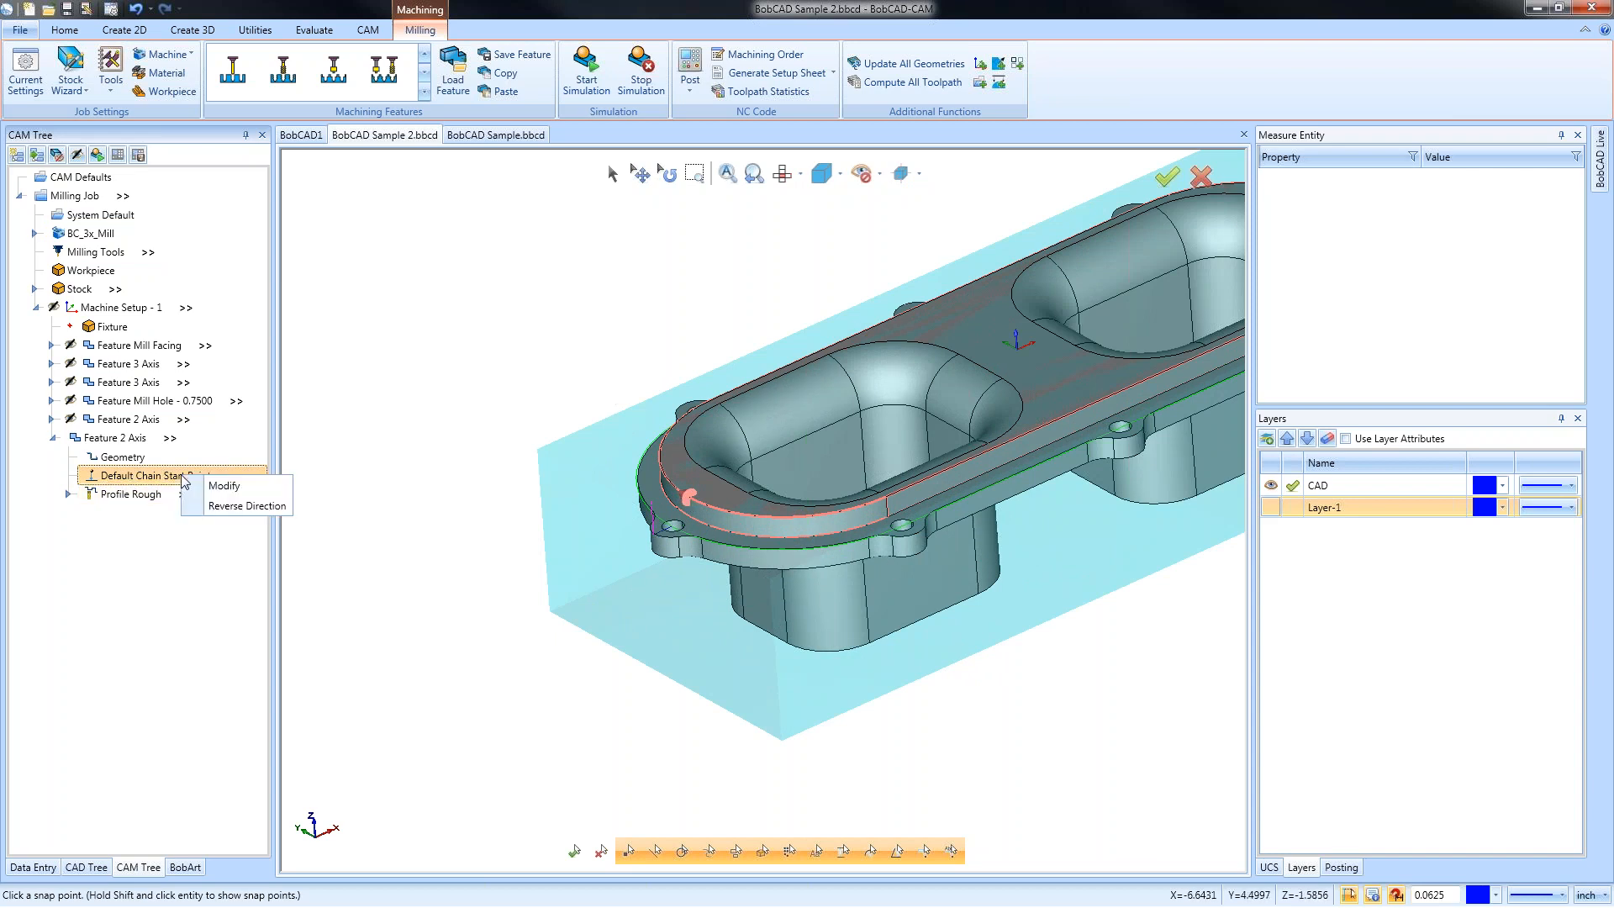
pyautogui.click(252, 506)
pyautogui.rightClick(139, 496)
pyautogui.click(216, 533)
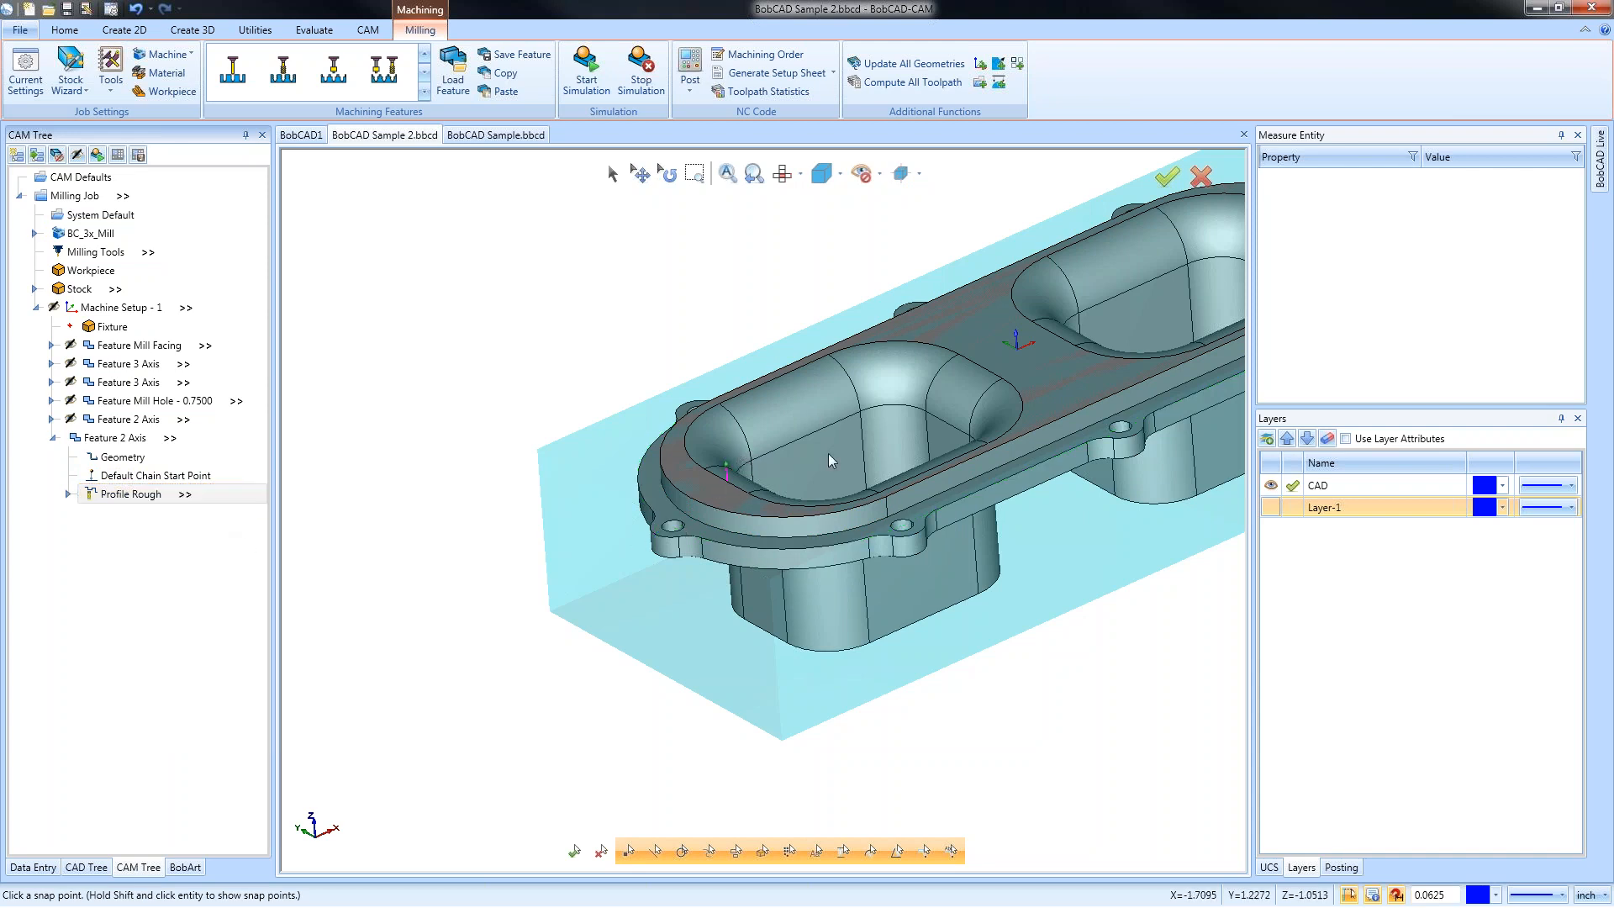
# Set the Profile Rough operation's system compensation to Right and recompute the toolpath
pyautogui.rightClick(135, 497)
pyautogui.click(186, 506)
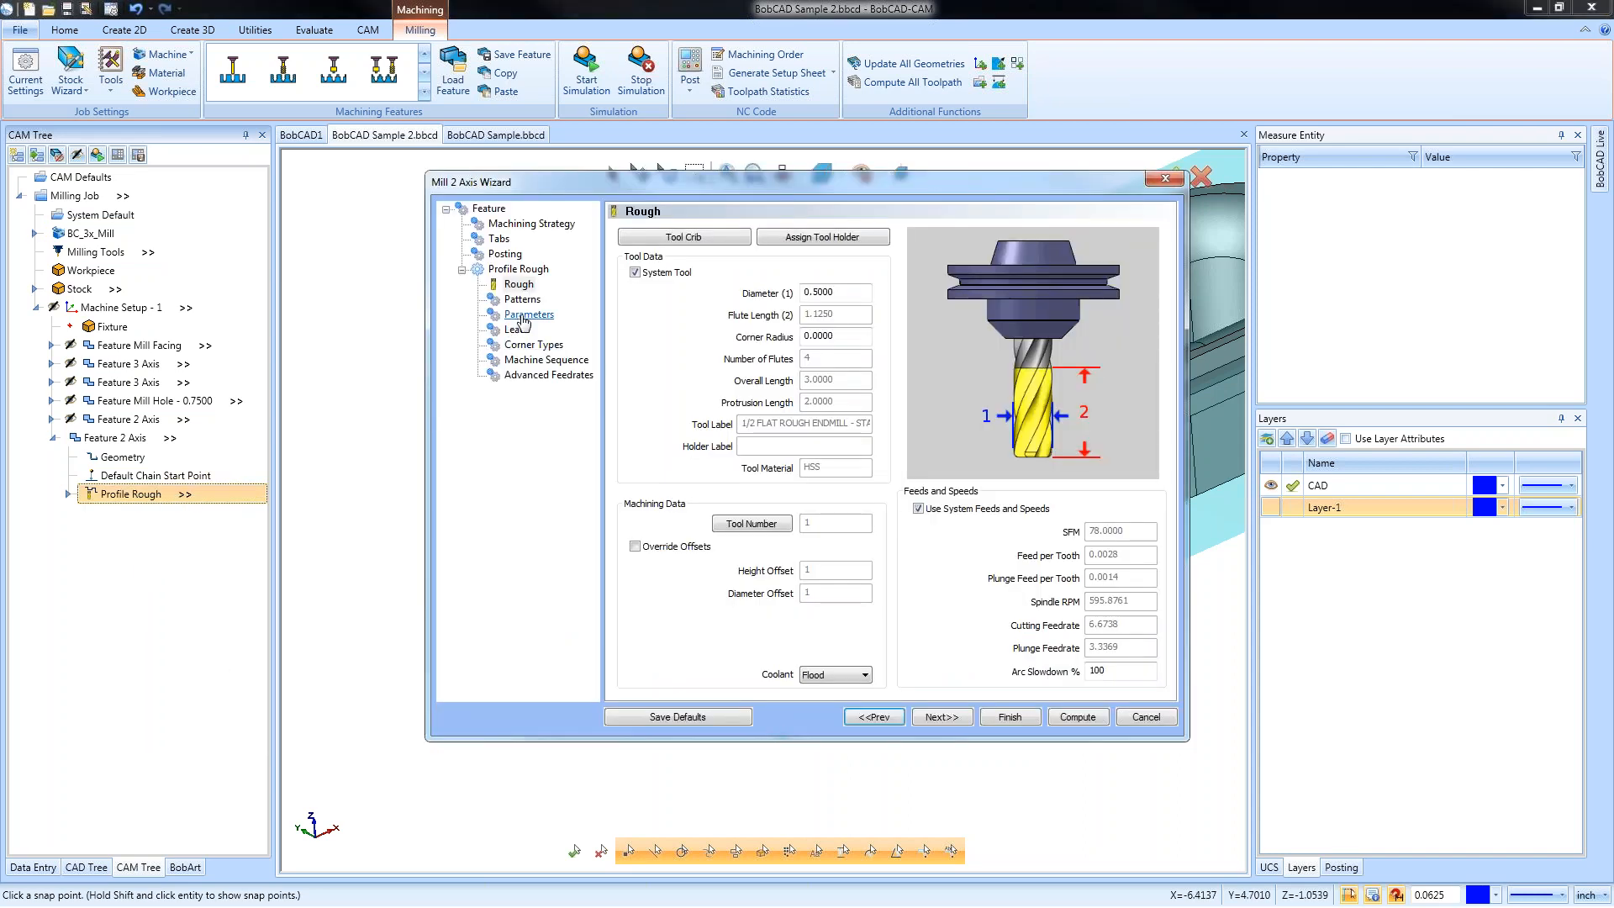
pyautogui.click(522, 299)
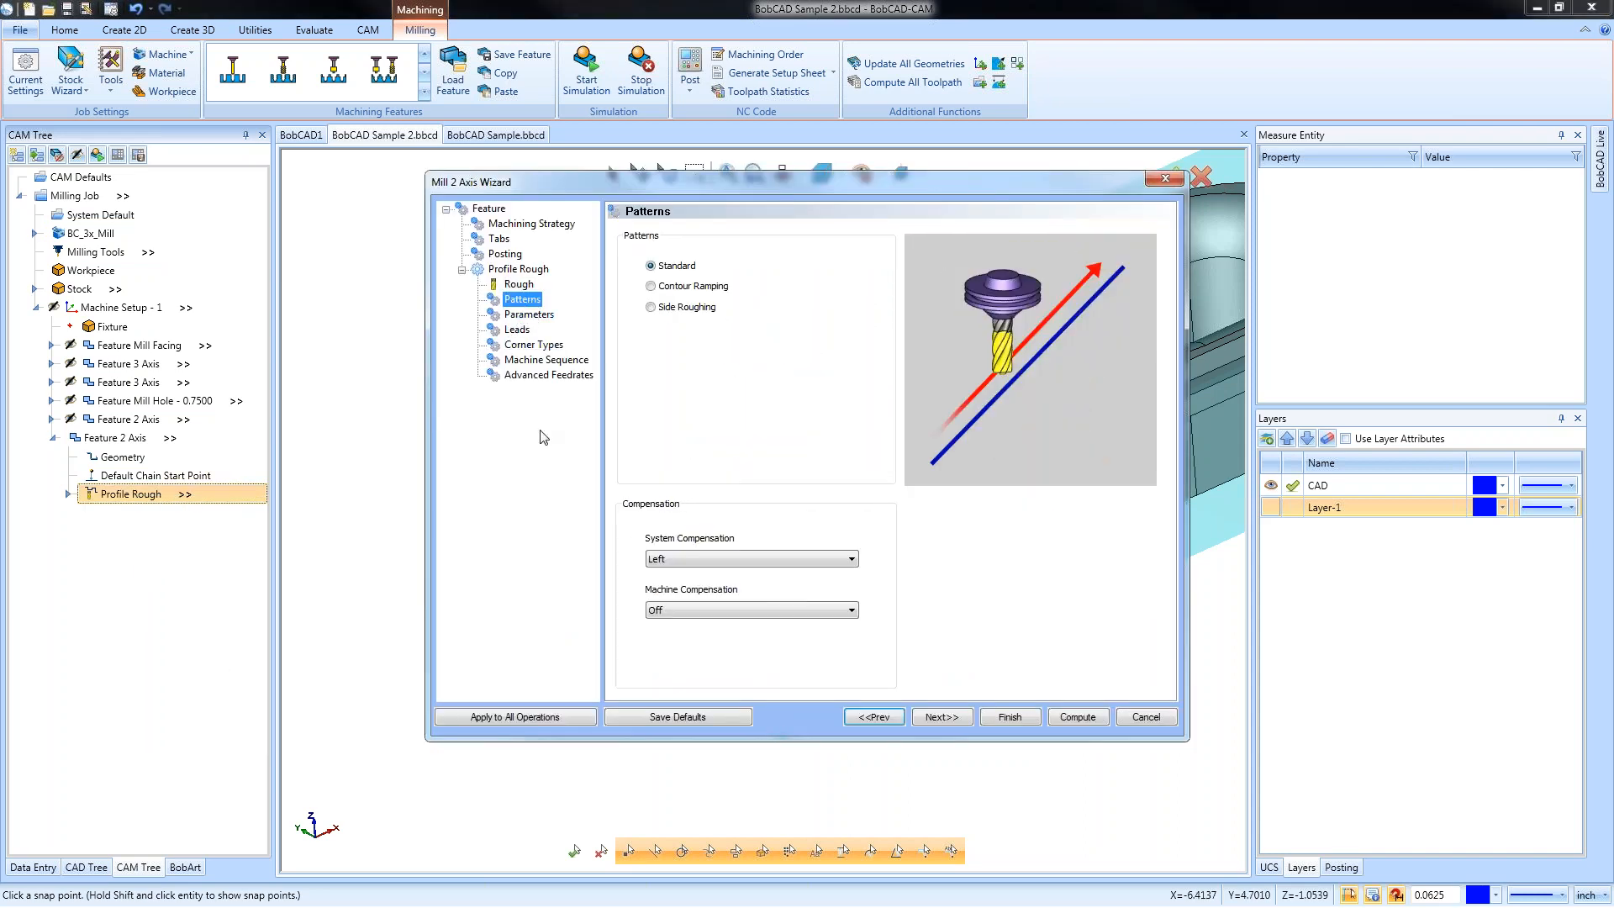
pyautogui.click(803, 557)
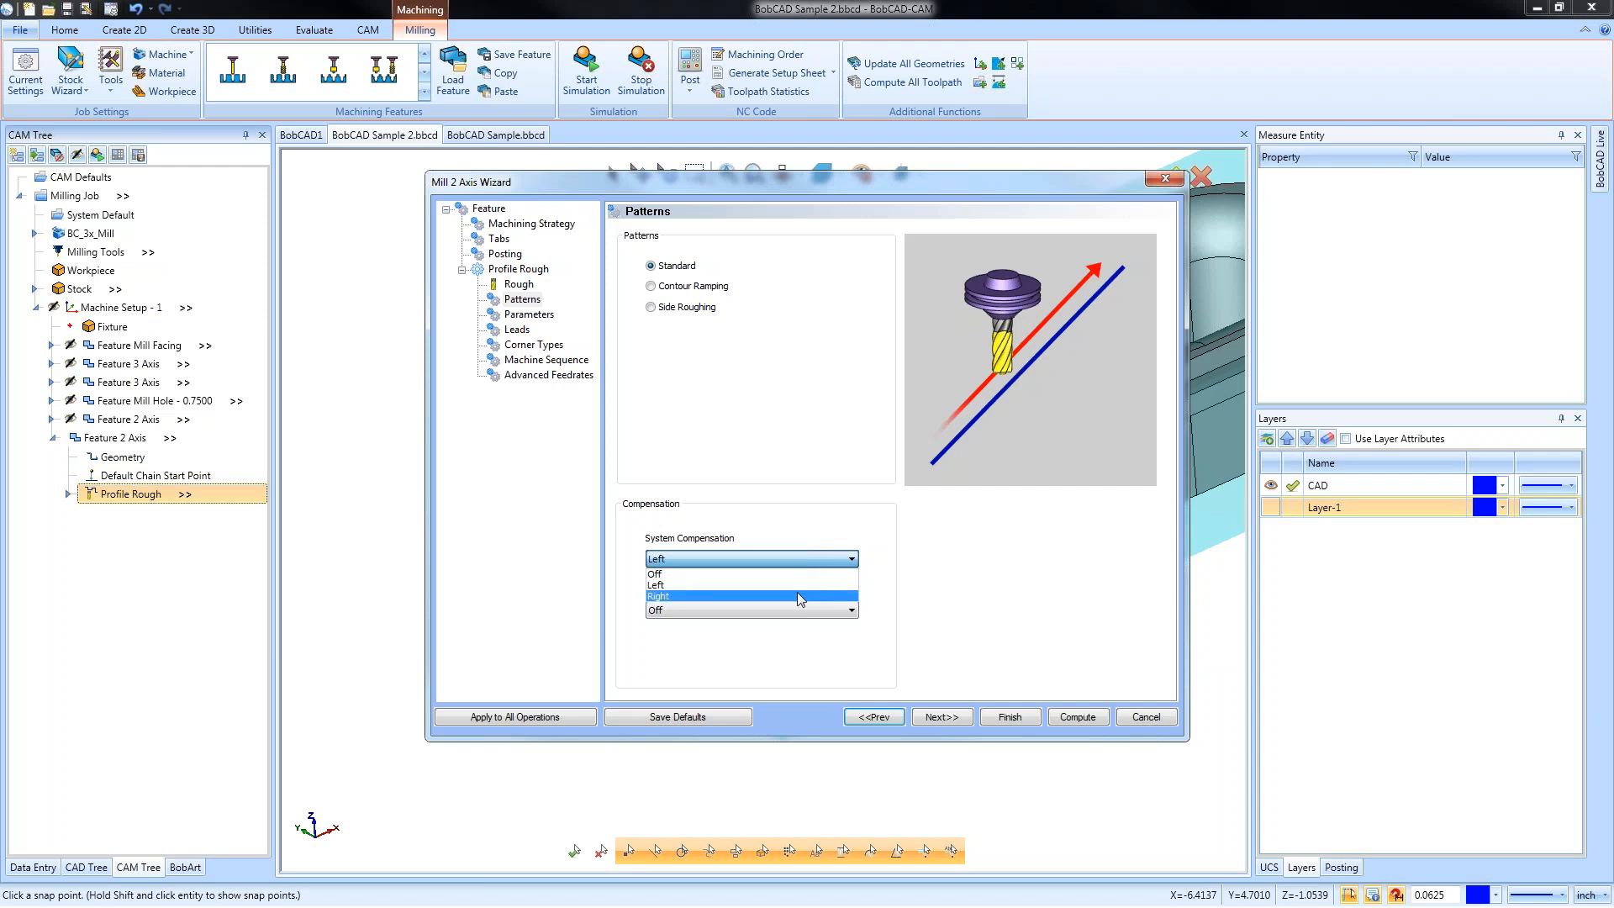
pyautogui.click(797, 596)
pyautogui.click(1073, 722)
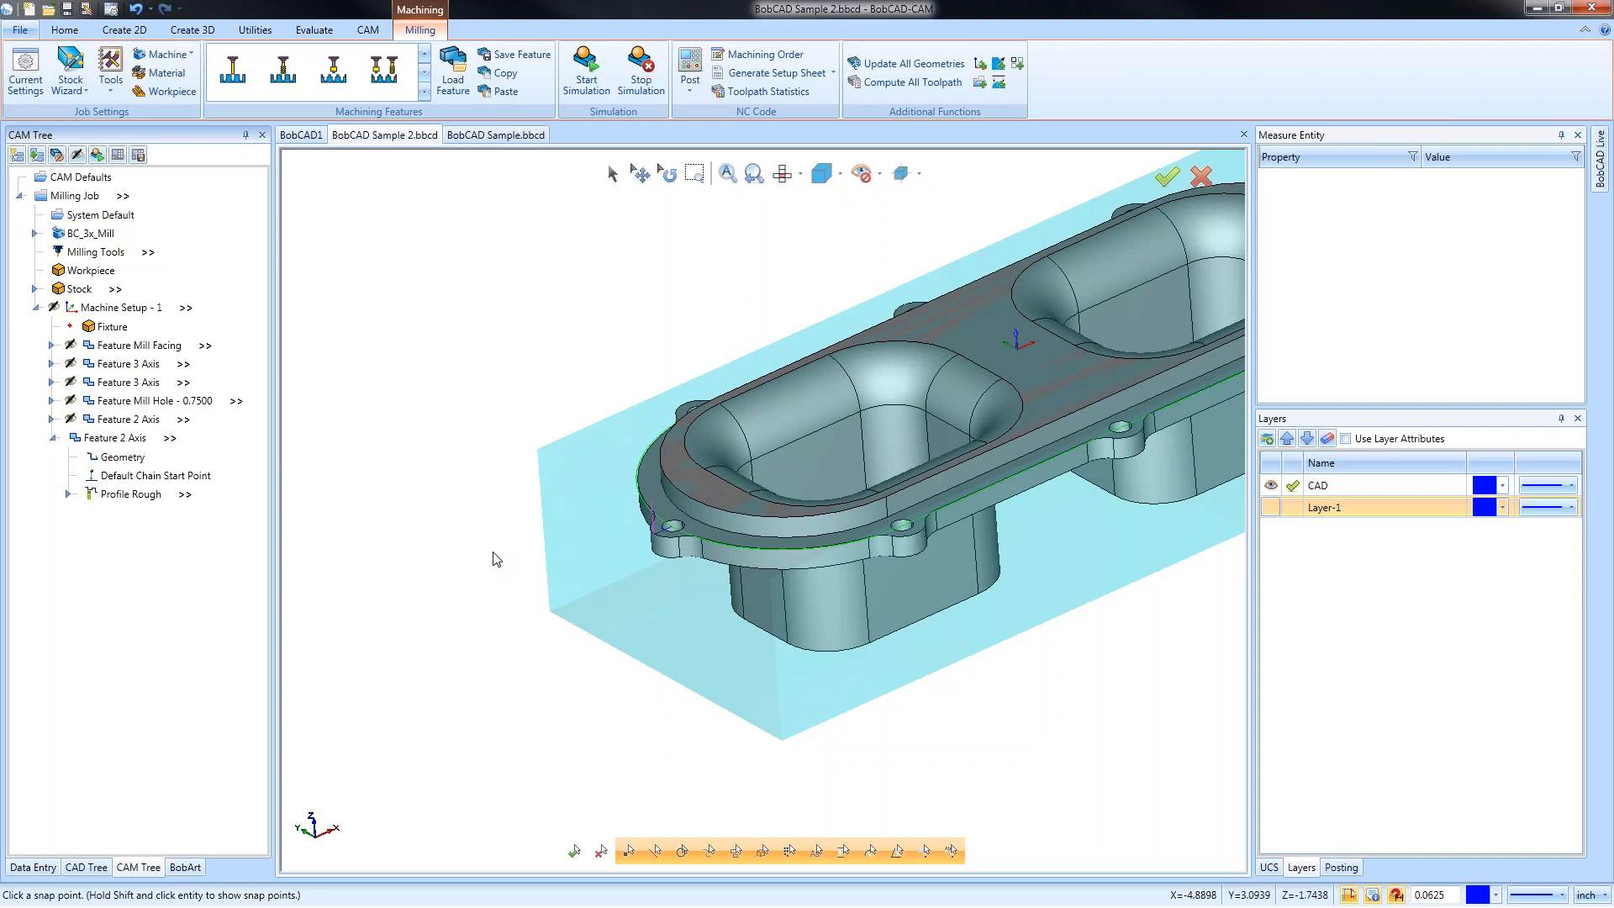
# Save the Profile Rough operation's settings with Right system compensation as defaults in the existing Router template and finish the wizard
pyautogui.rightClick(139, 494)
pyautogui.click(205, 501)
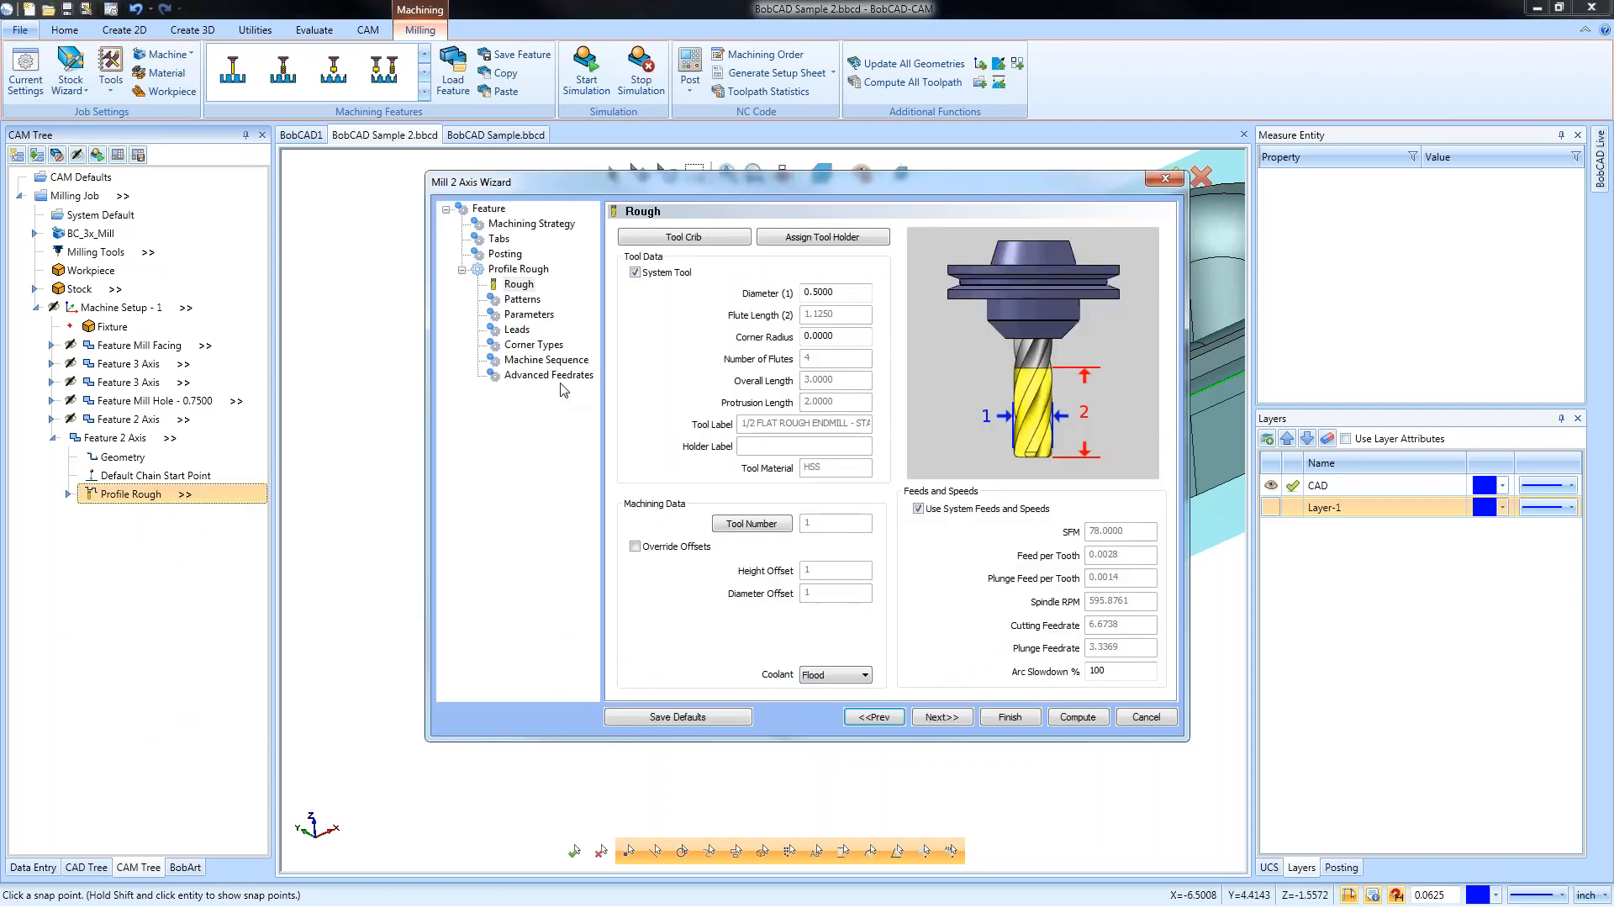
pyautogui.click(522, 300)
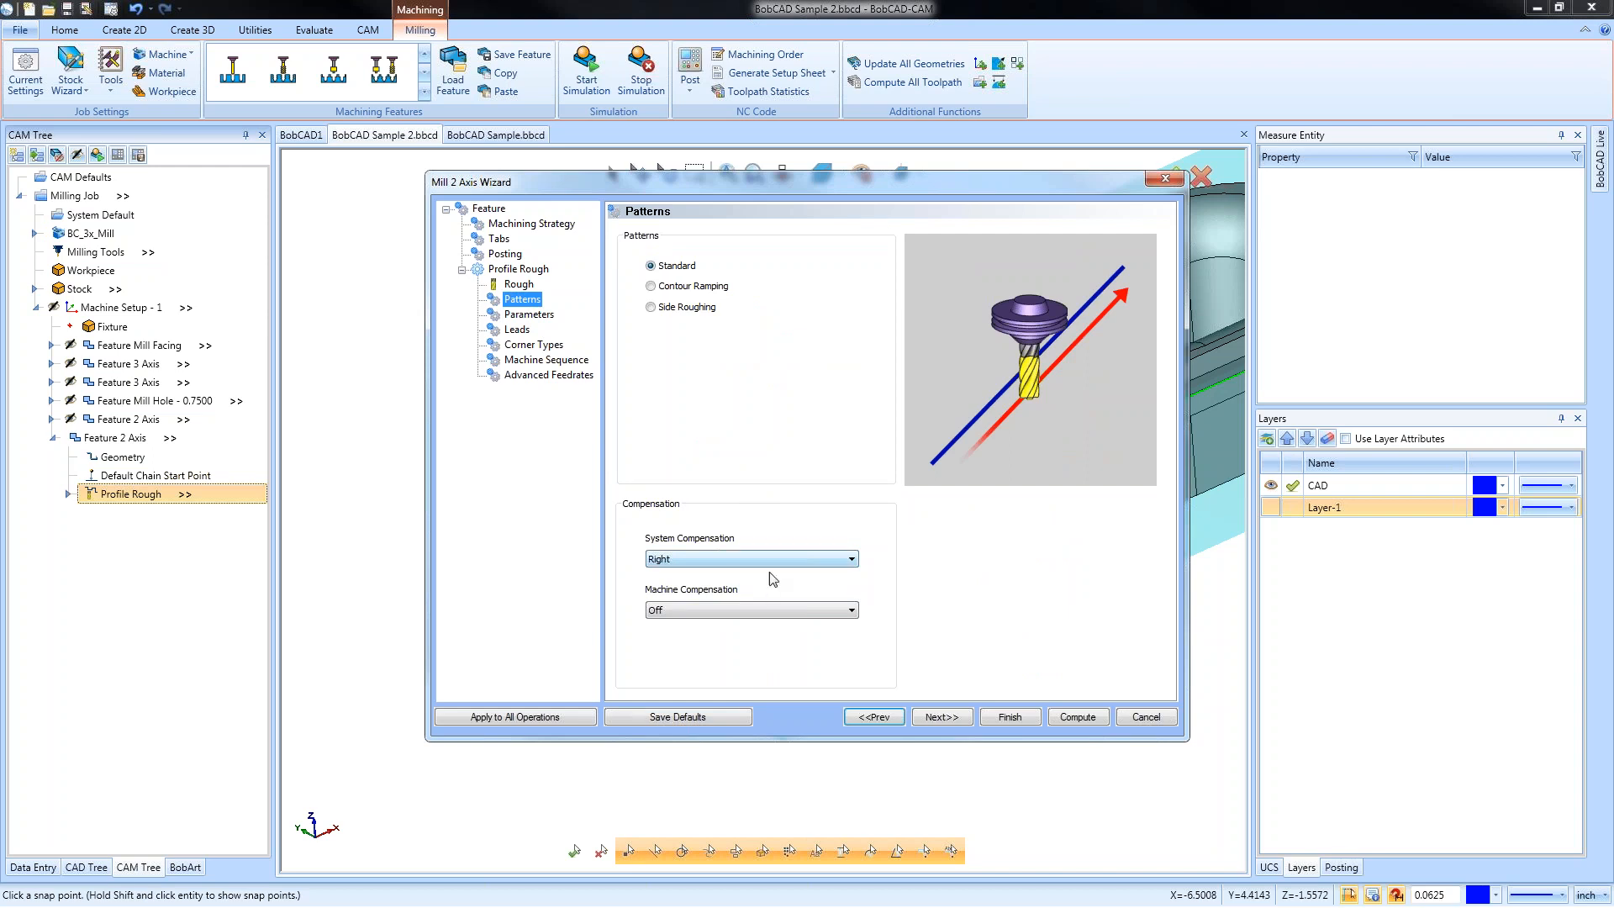
pyautogui.click(706, 717)
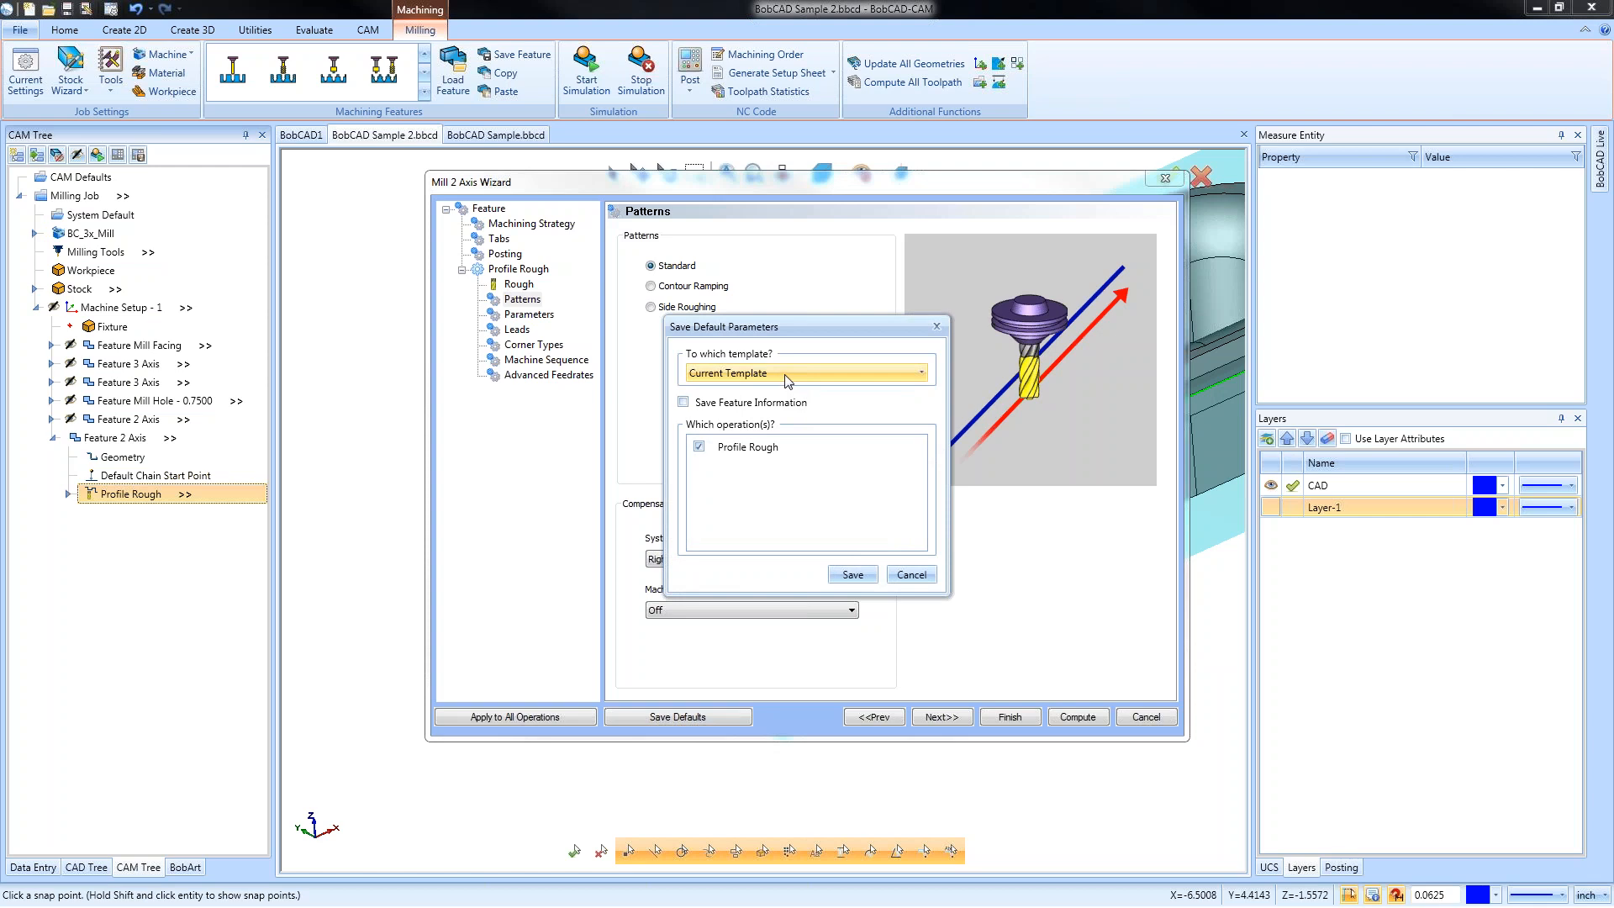
pyautogui.click(787, 374)
pyautogui.click(814, 420)
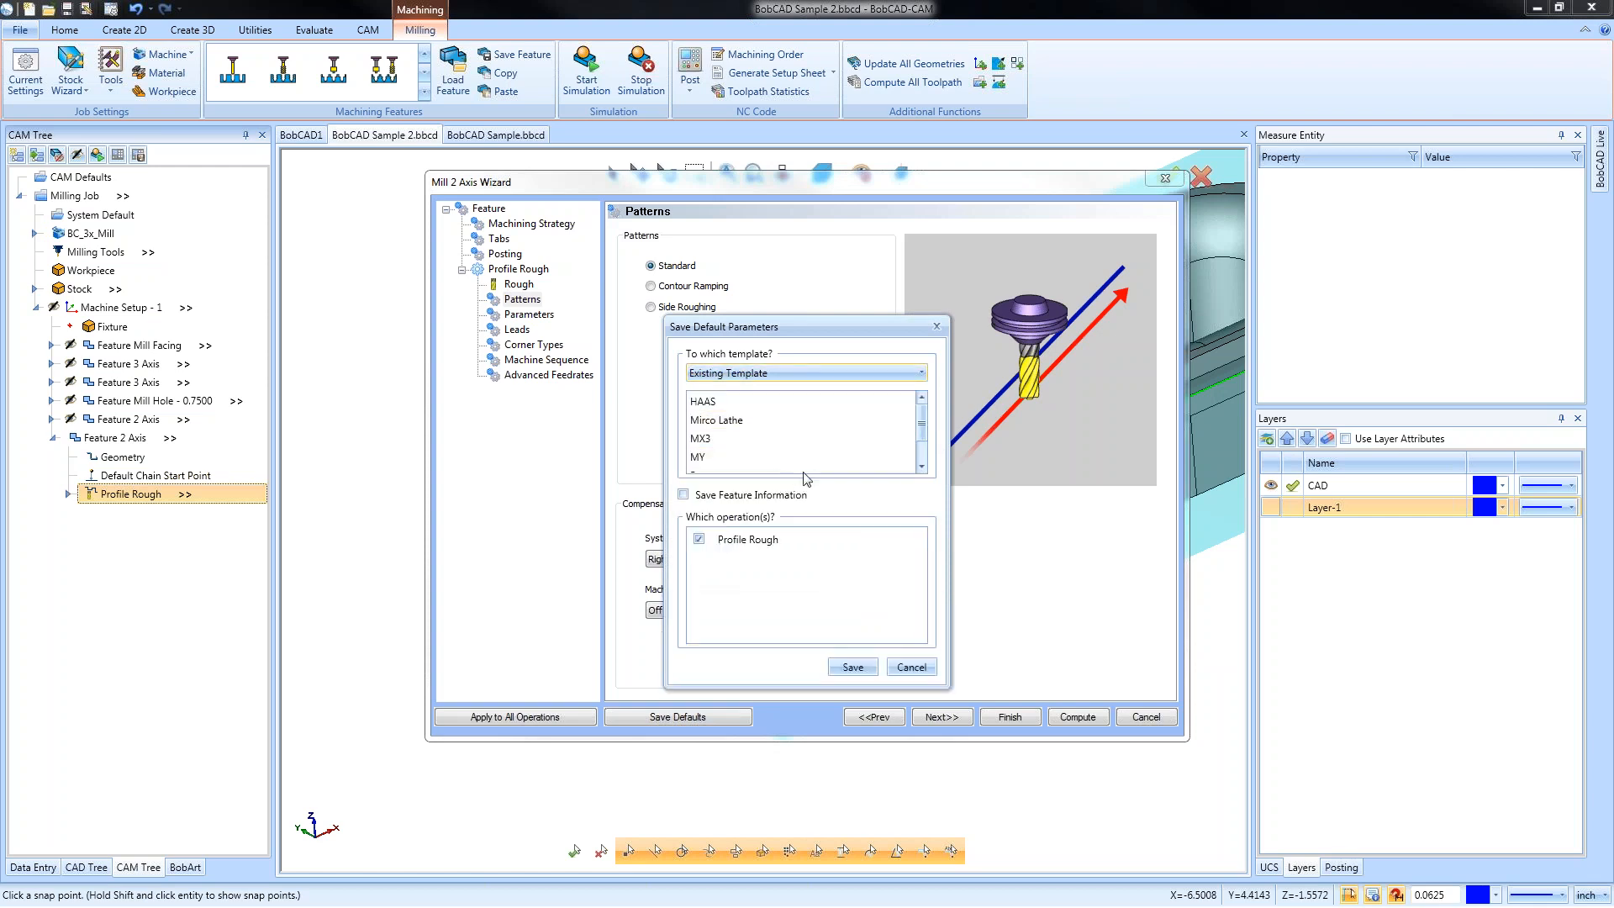
pyautogui.moveTo(925, 423); pyautogui.dragTo(925, 442)
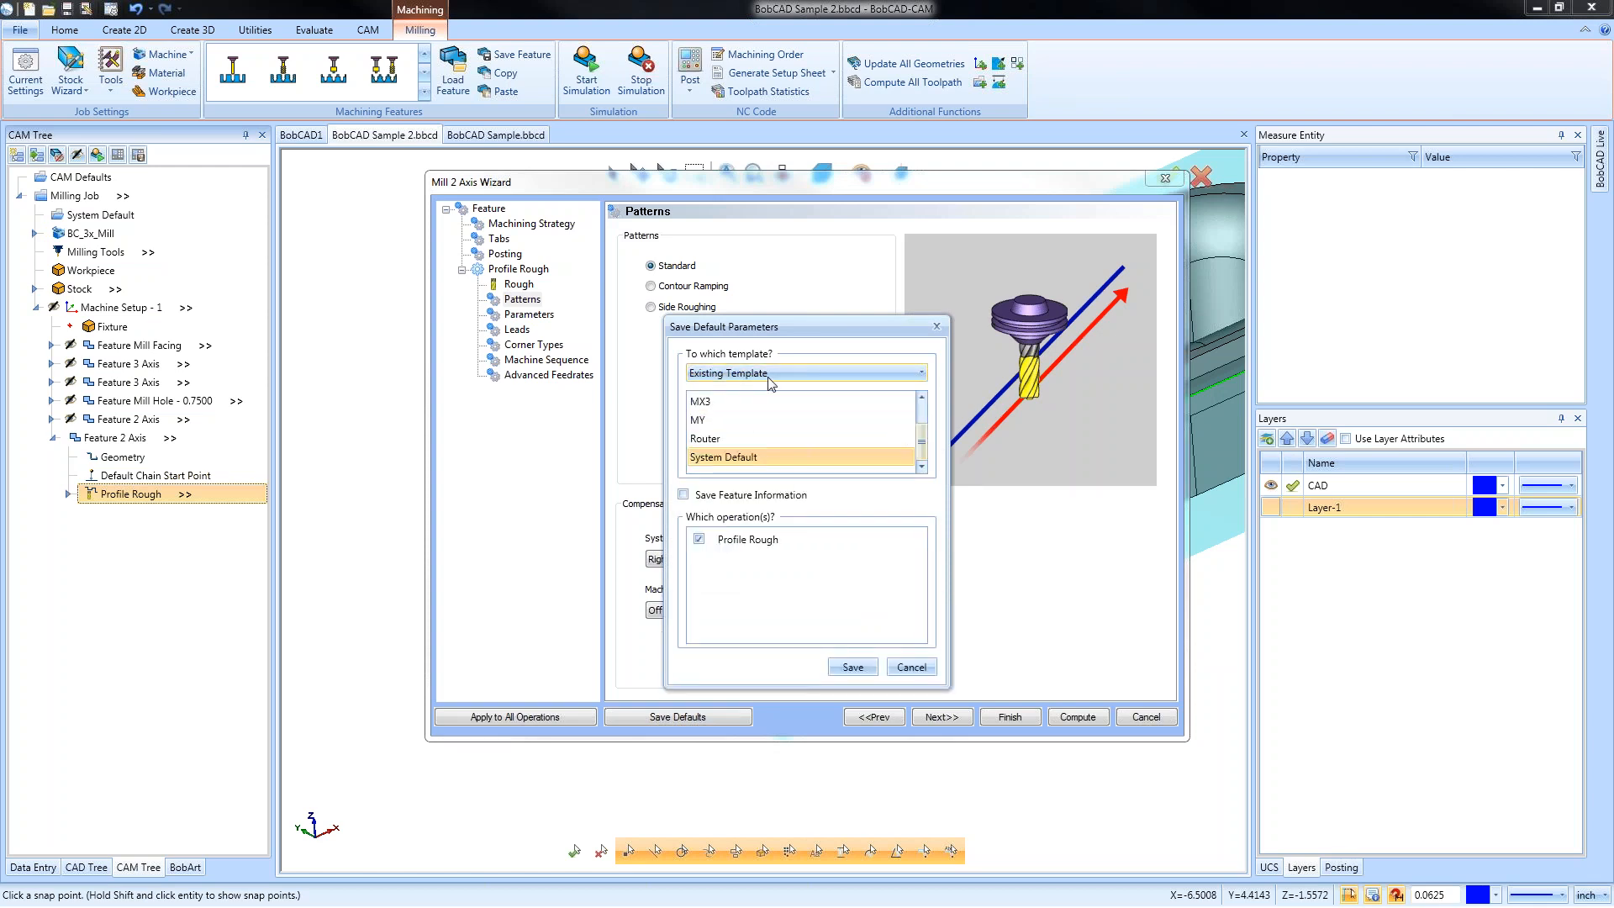
pyautogui.click(708, 441)
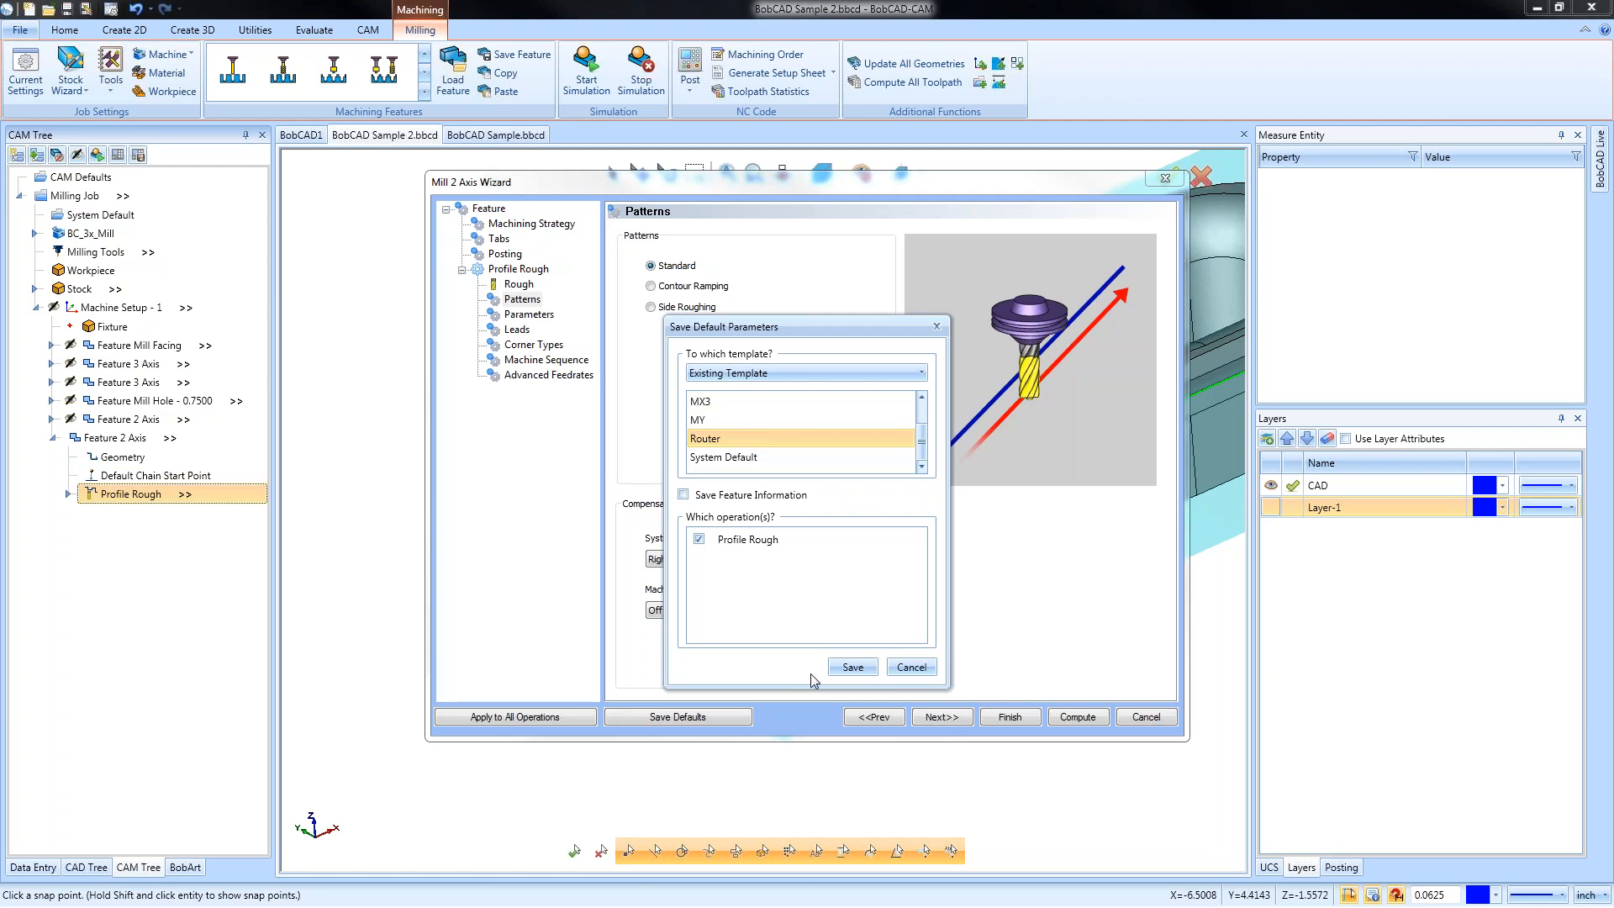
pyautogui.click(852, 667)
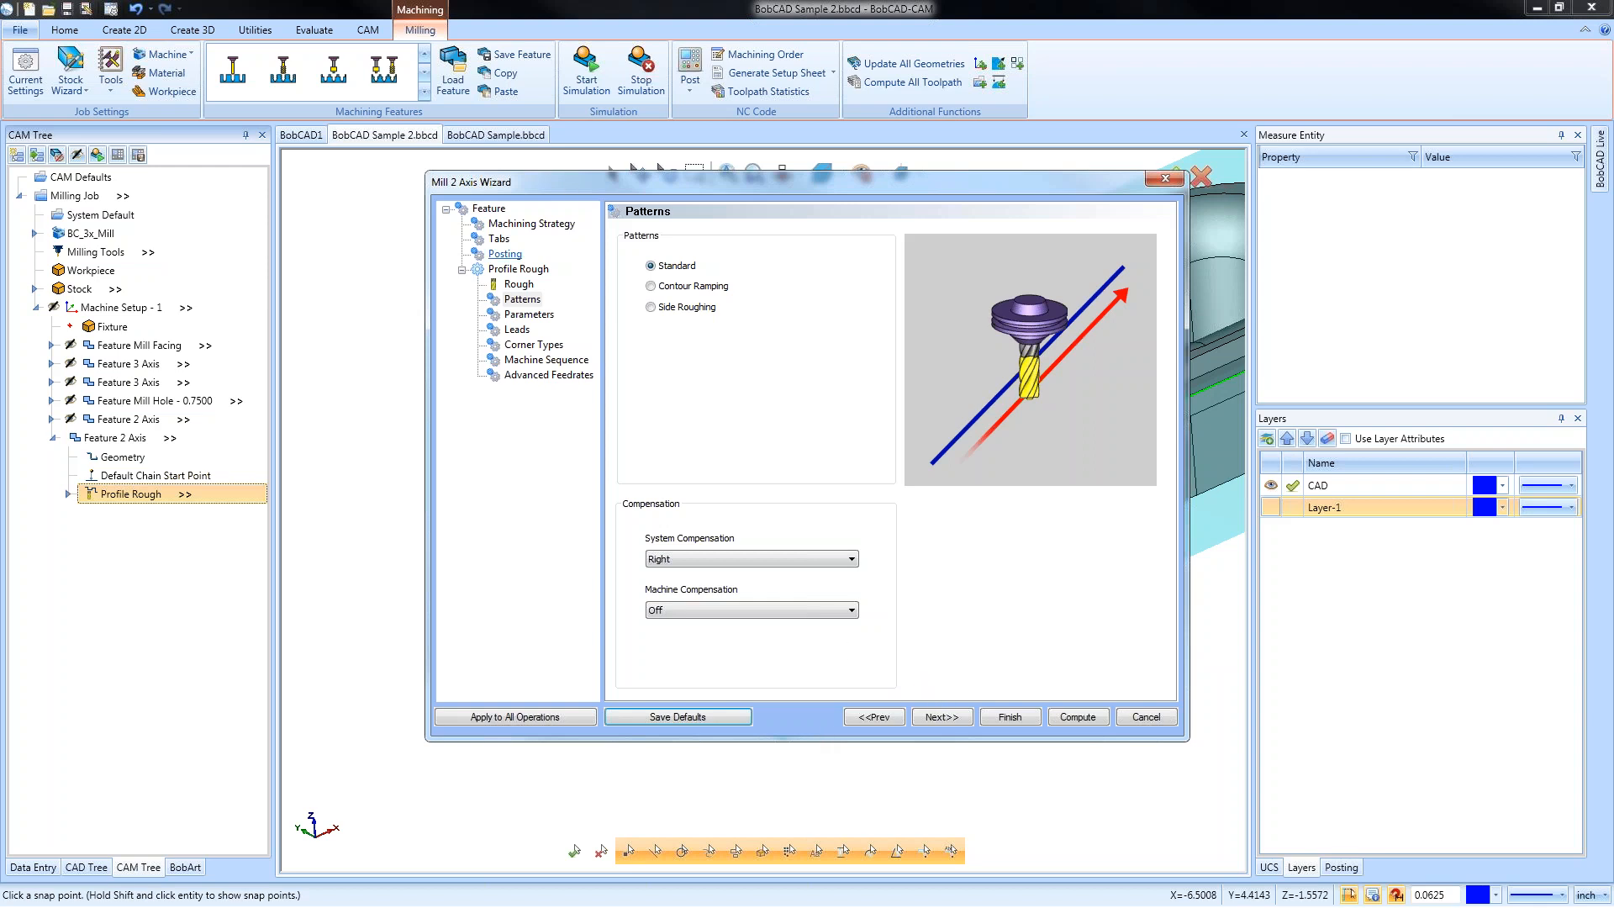
pyautogui.click(1003, 719)
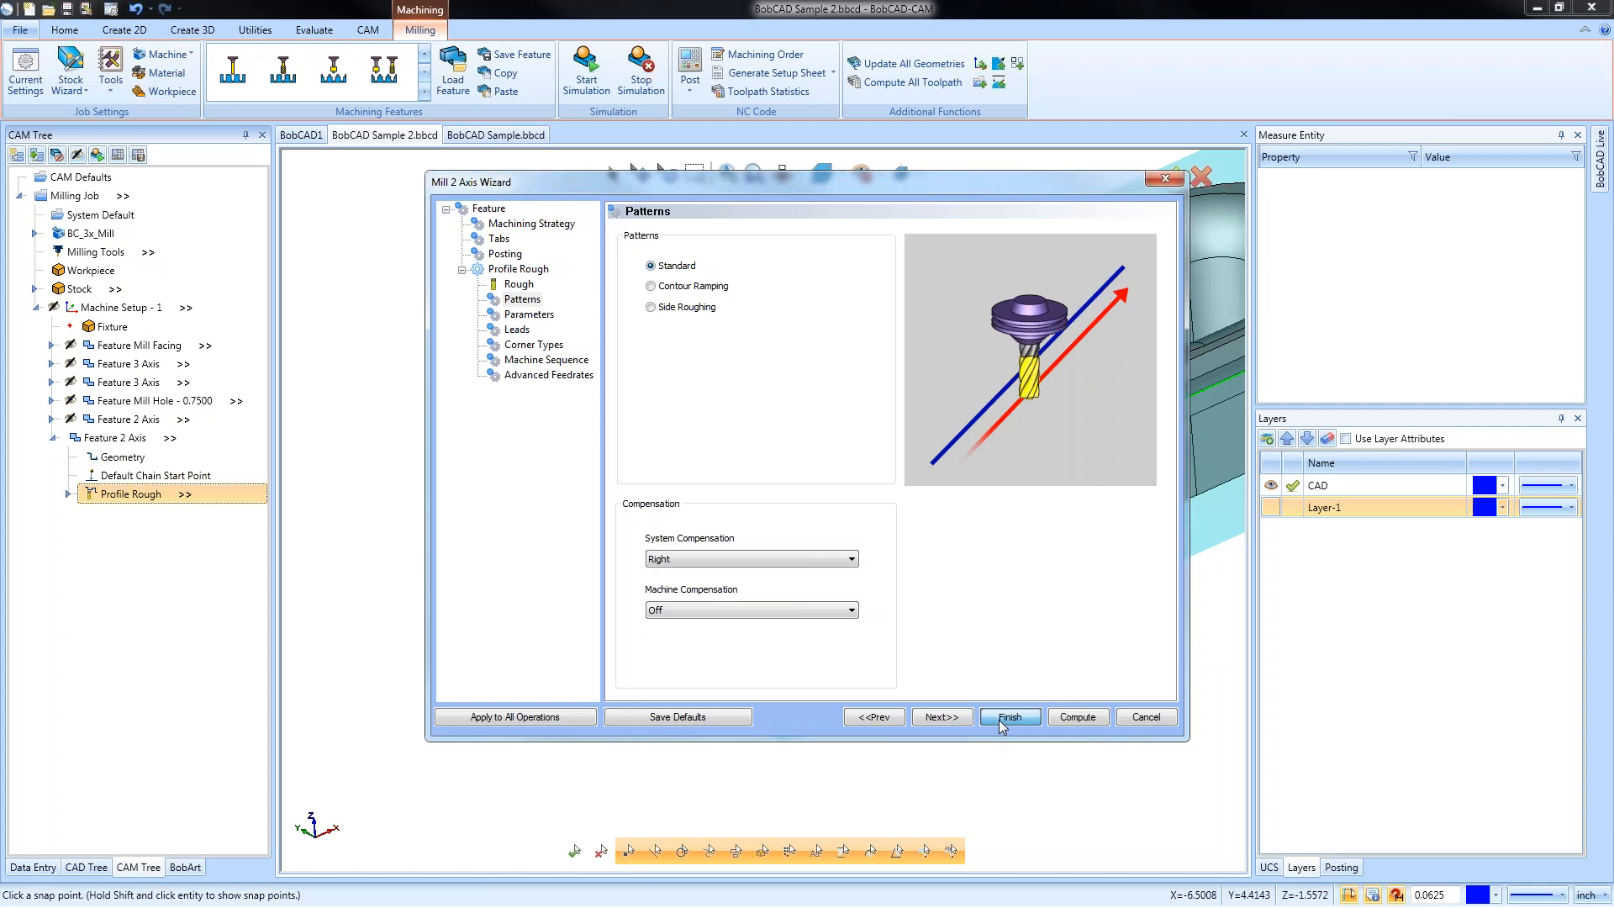
pyautogui.click(1009, 717)
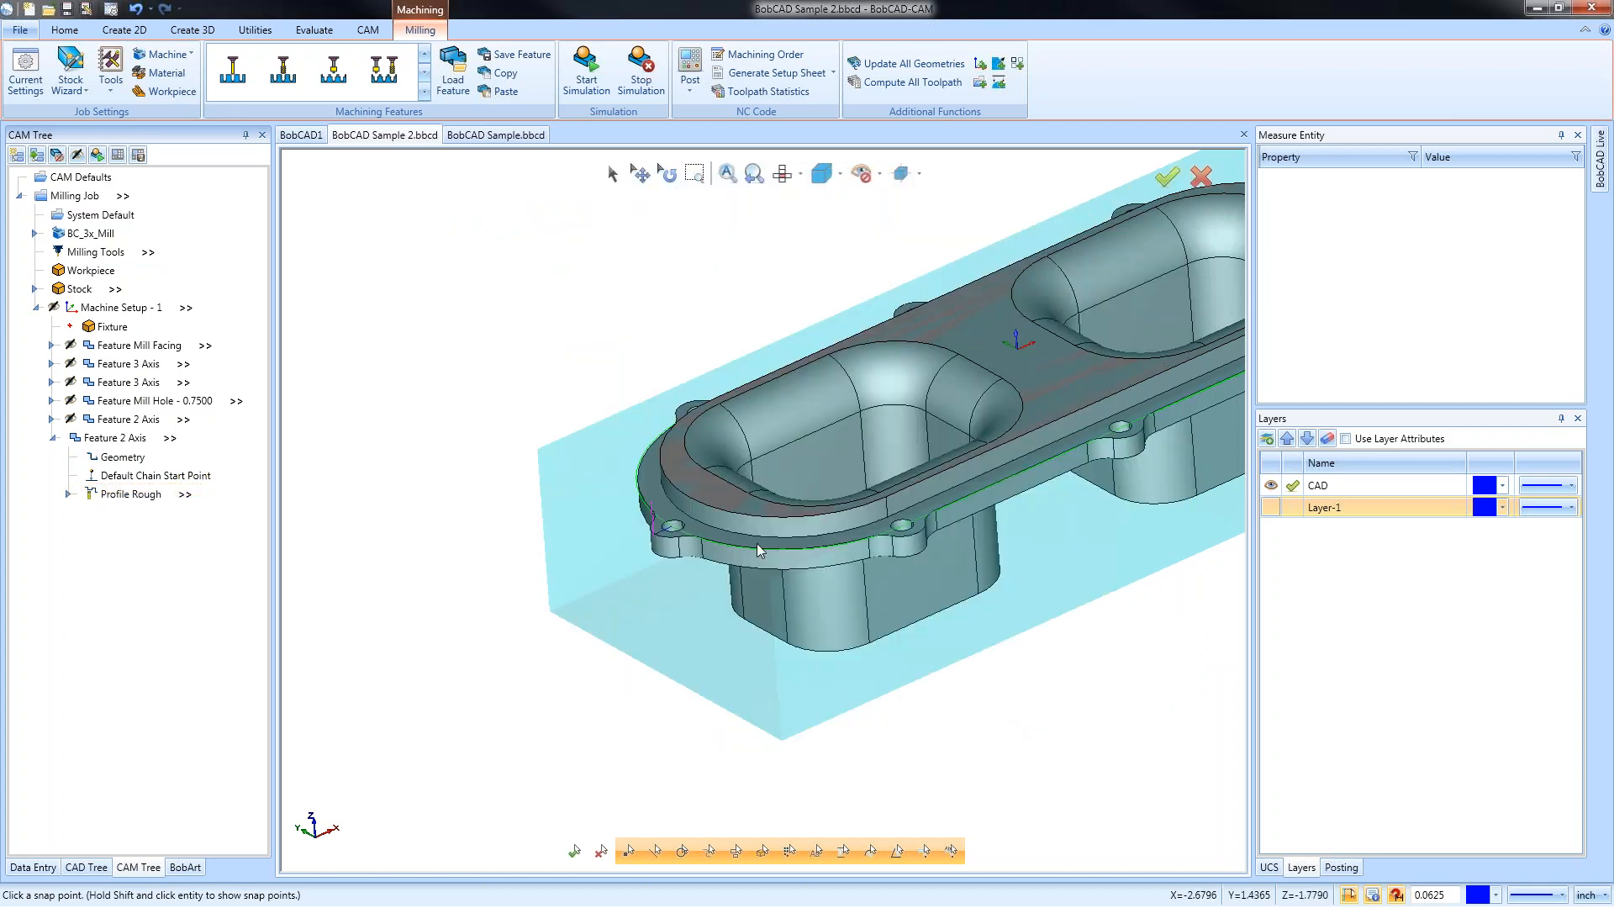
# Collapse the last 2 axis feature in the CAM tree
pyautogui.moveTo(883, 597); pyautogui.dragTo(953, 602, button='middle')
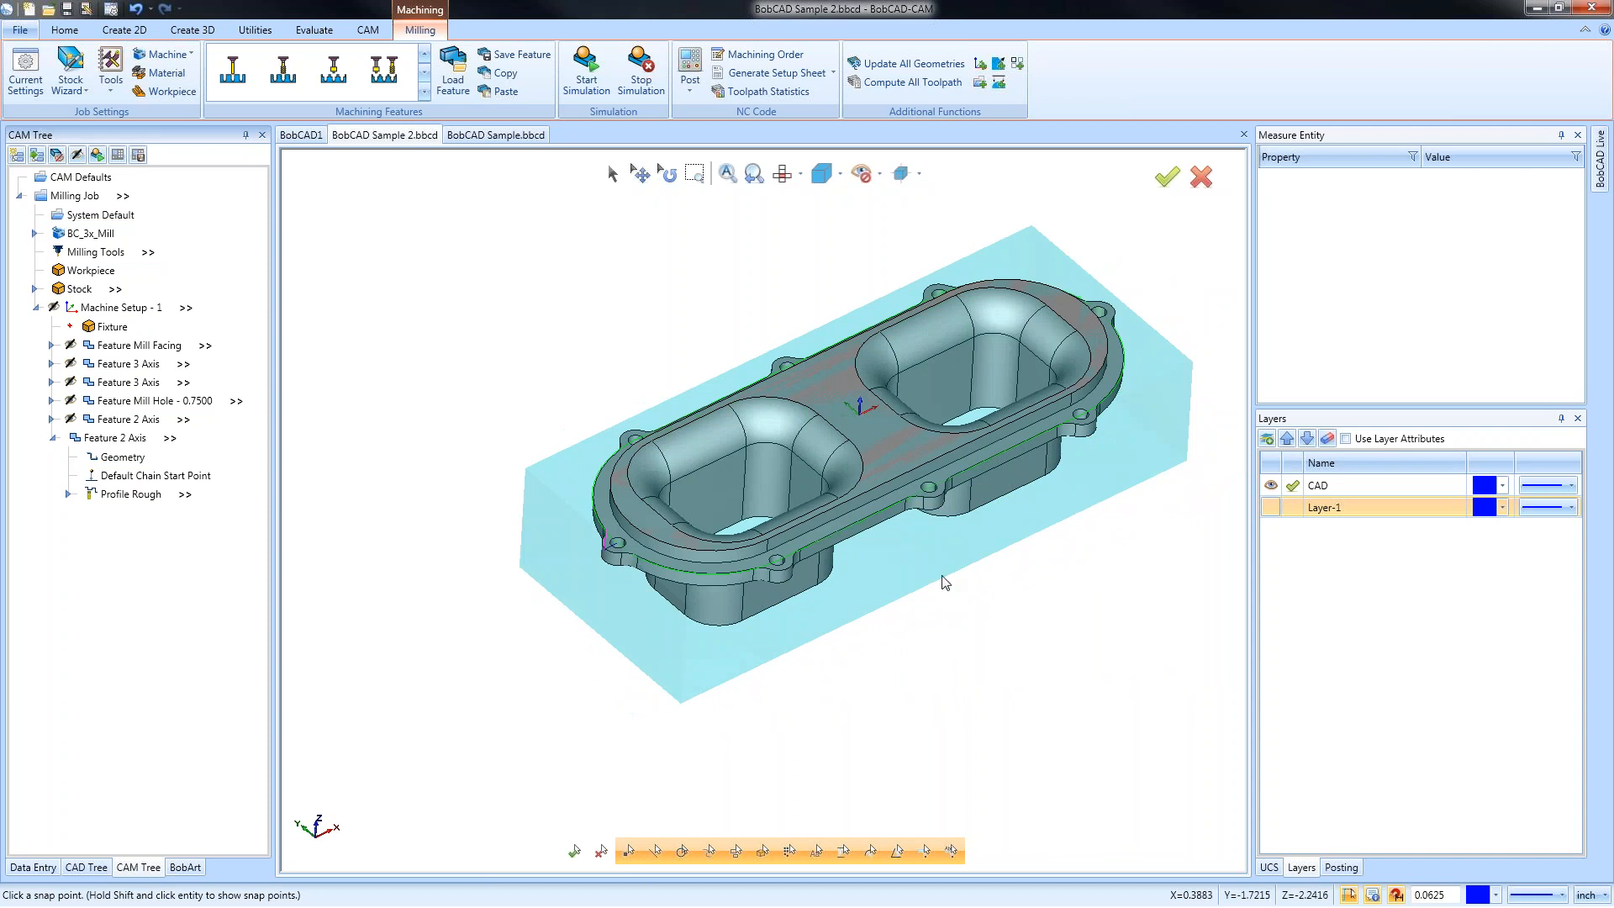
pyautogui.moveTo(930, 580)
pyautogui.mouseDown(button='middle')
pyautogui.moveTo(917, 604)
pyautogui.moveTo(904, 594)
pyautogui.mouseUp(button='middle')
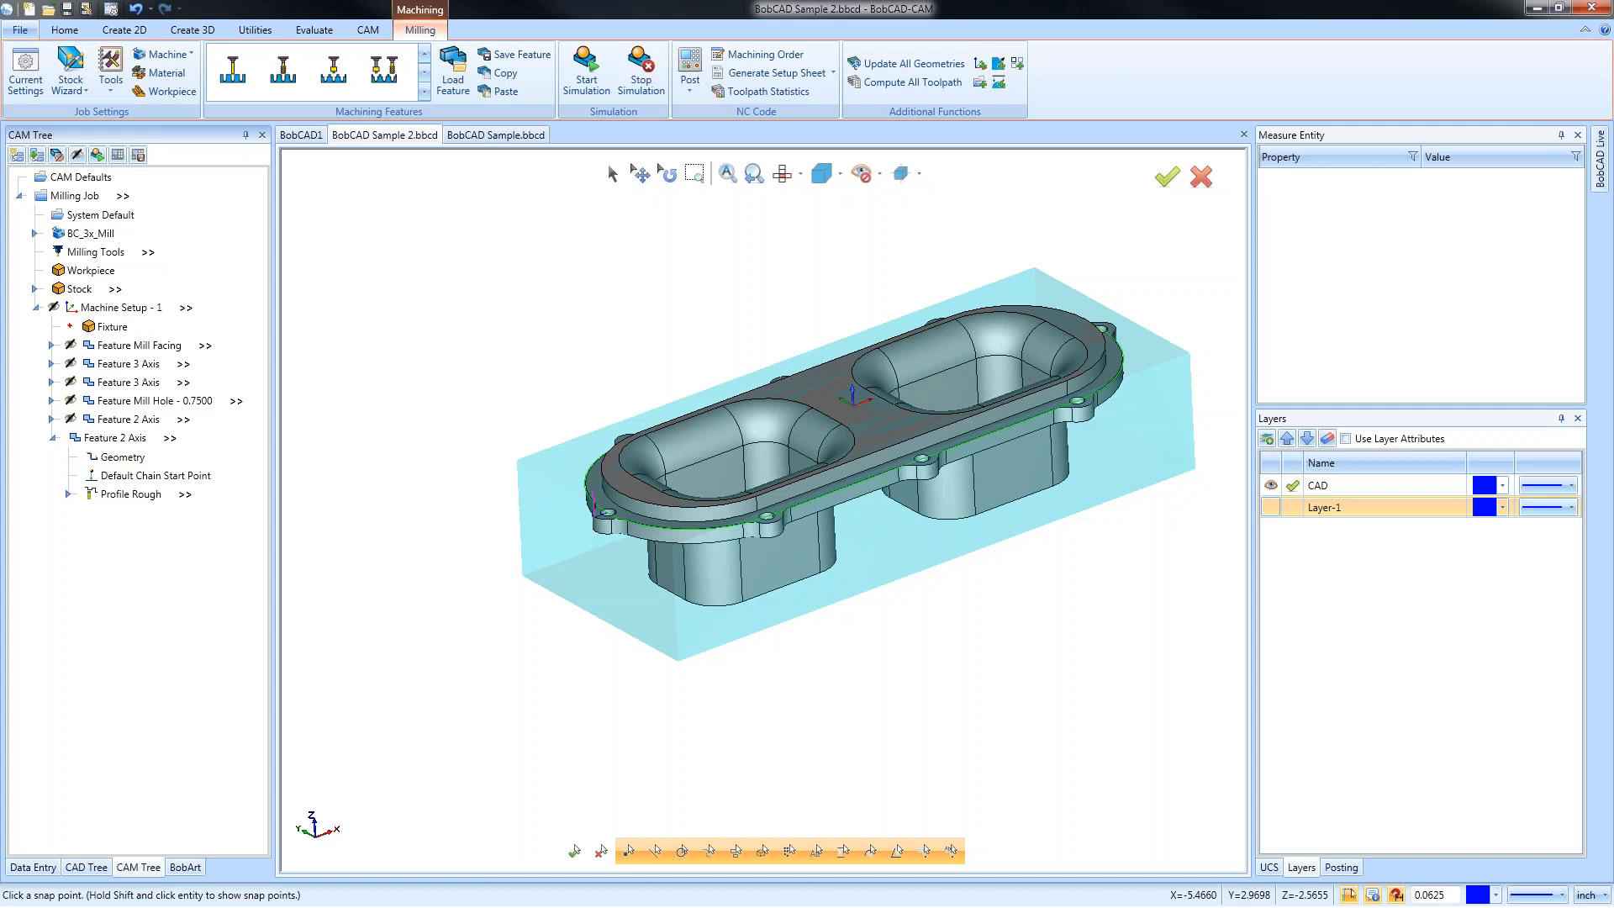
pyautogui.click(52, 438)
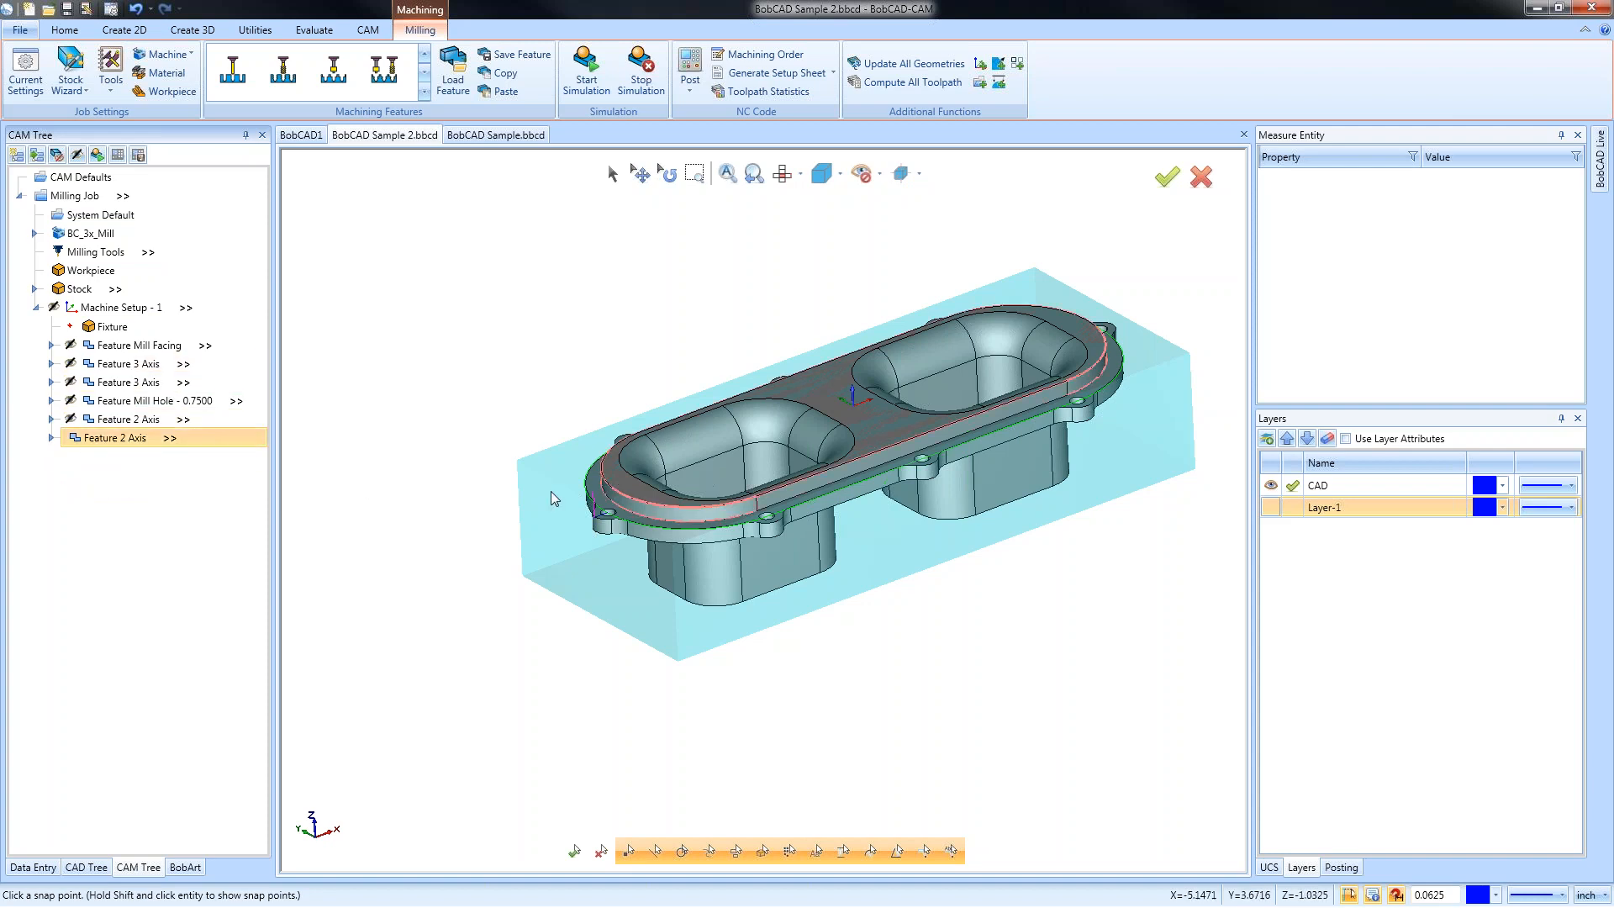
pyautogui.moveTo(901, 594); pyautogui.dragTo(962, 580, button='middle')
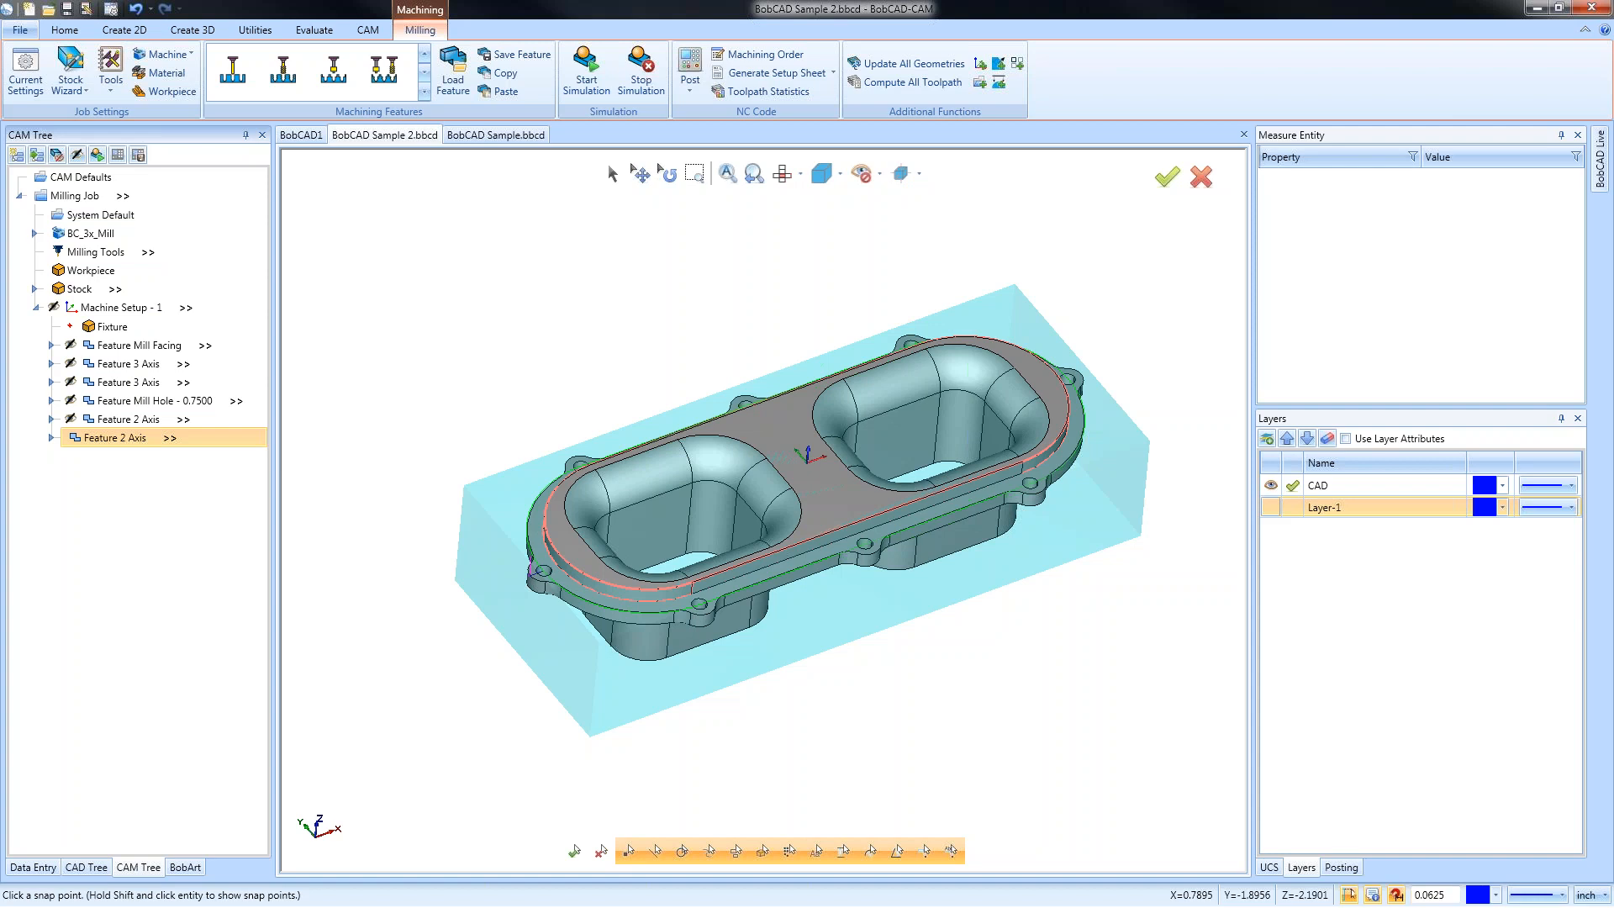
# Add an array toolpath pattern to Machine Setup - 1 with 0 X copies and 2 Y copies at a distance of 8
pyautogui.rightClick(134, 311)
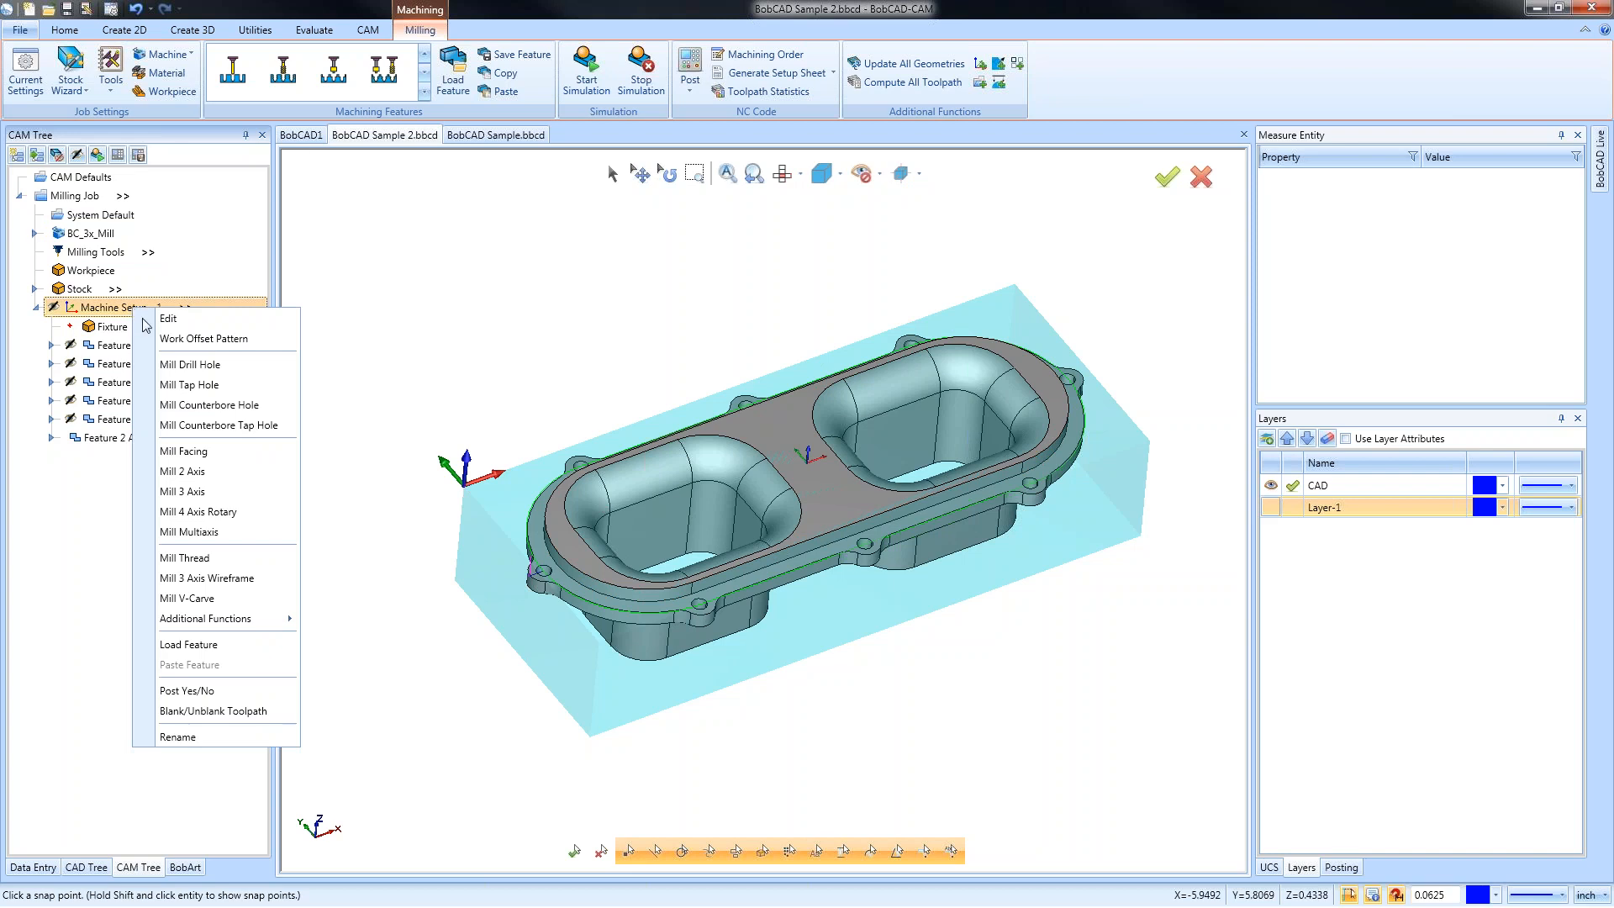
pyautogui.moveTo(271, 623)
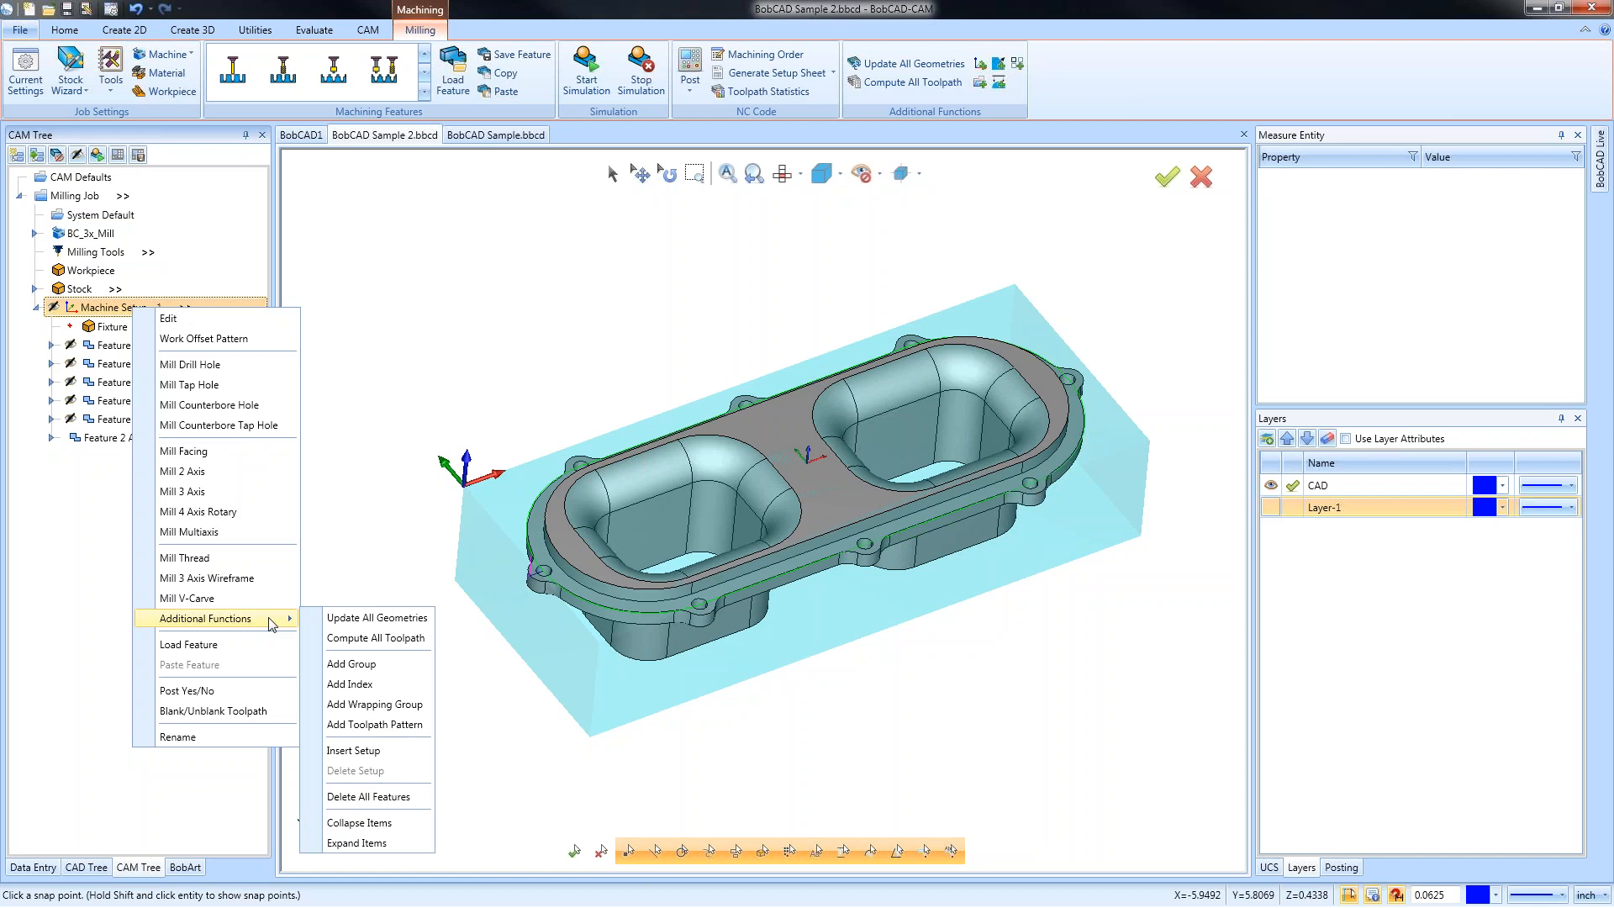
pyautogui.click(410, 725)
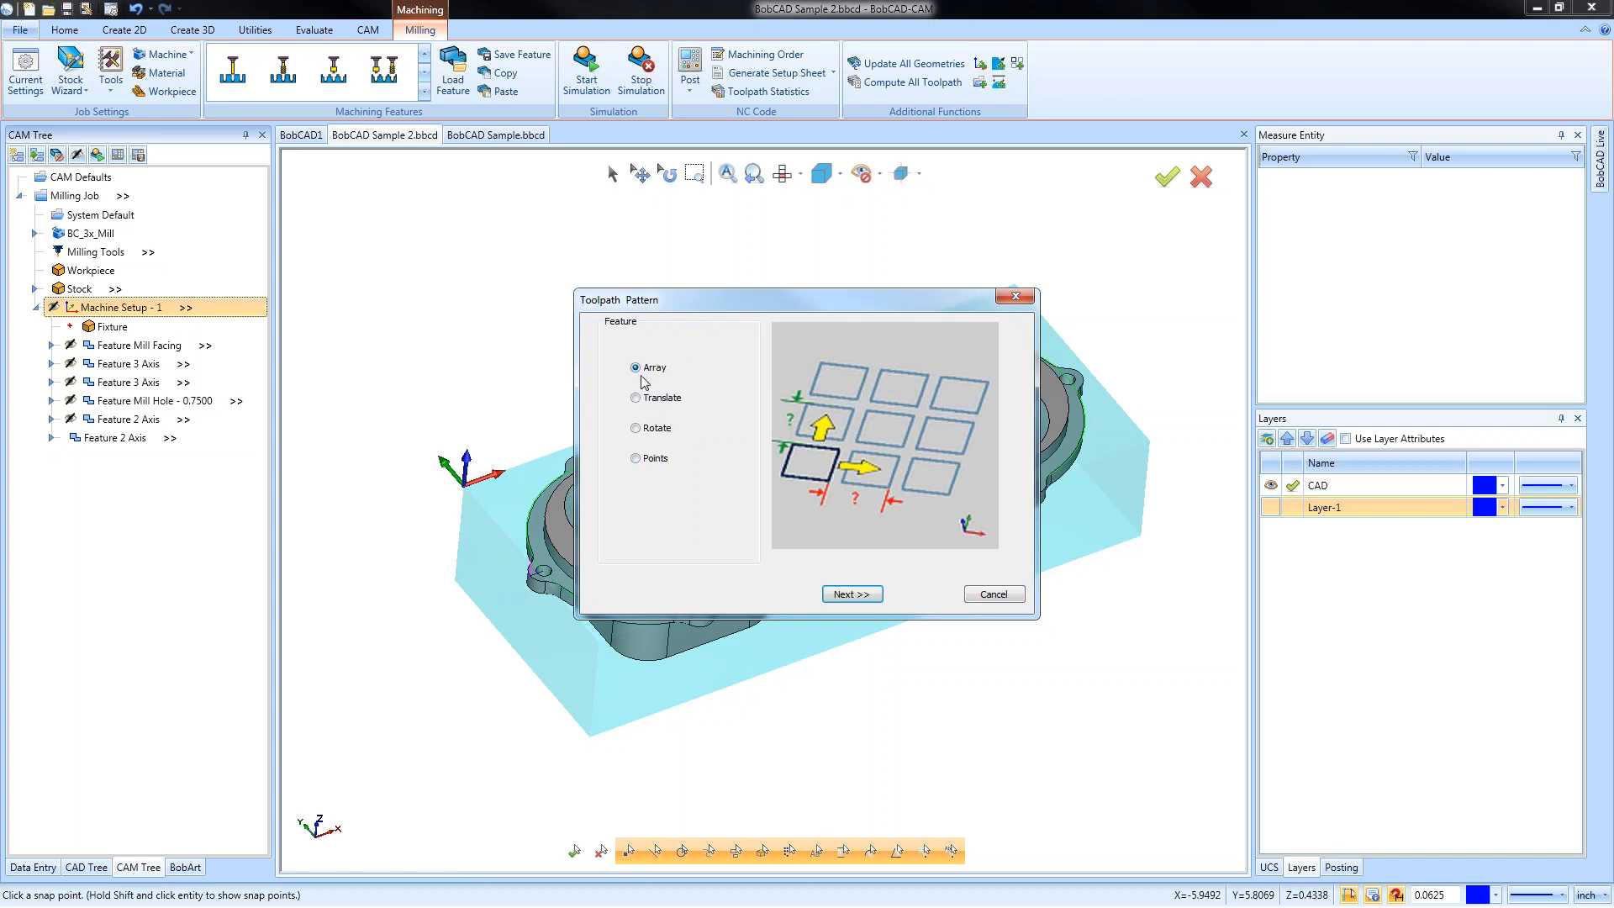
pyautogui.click(846, 597)
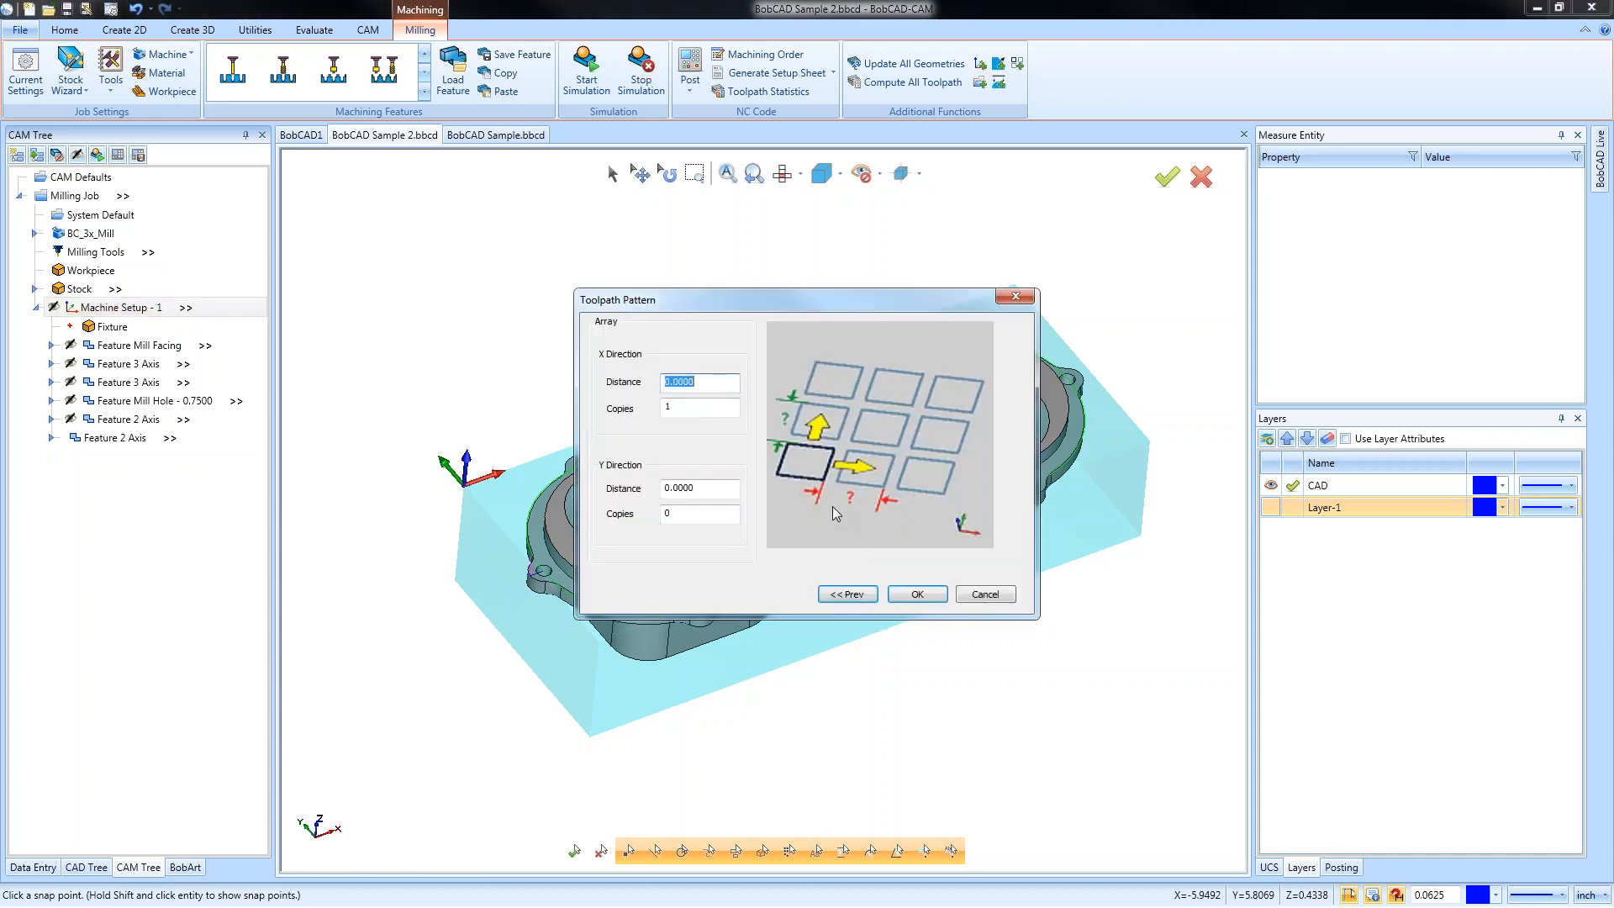
pyautogui.press('Tab')
pyautogui.press('Tab')
pyautogui.write('8')
pyautogui.press('Tab')
pyautogui.write('2')
pyautogui.hotkey('shift', 'Tab')
pyautogui.hotkey('shift', 'Tab')
pyautogui.write('0')
pyautogui.press('Tab')
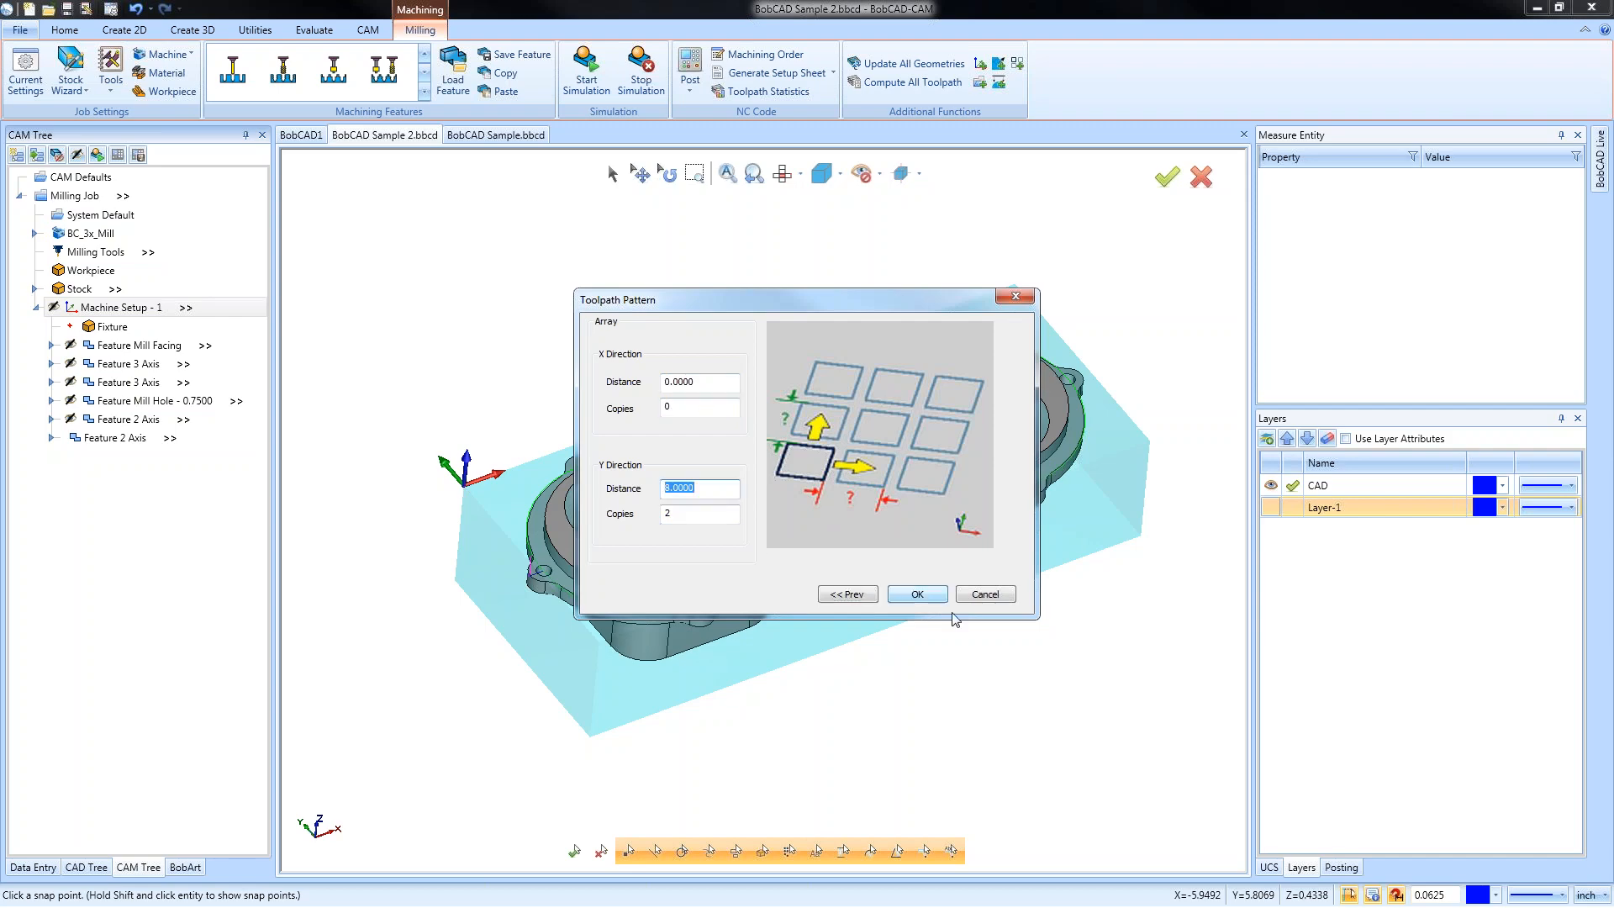
pyautogui.click(917, 594)
pyautogui.scroll(-3, 916, 589)
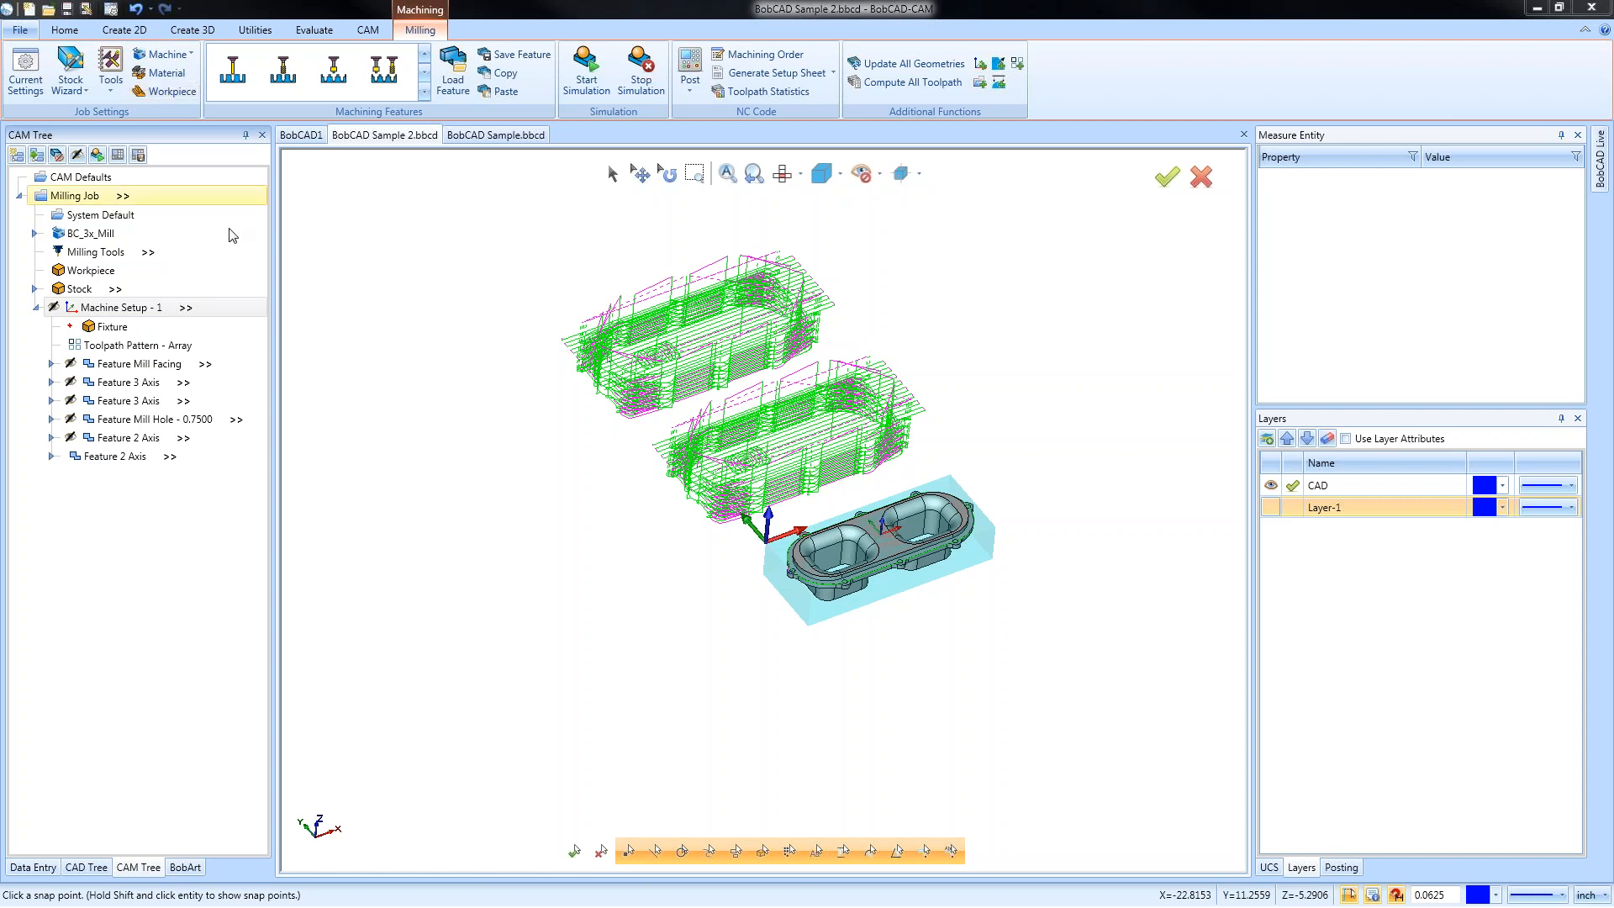
# Delete the array toolpath pattern from Machine Setup - 1
pyautogui.rightClick(143, 352)
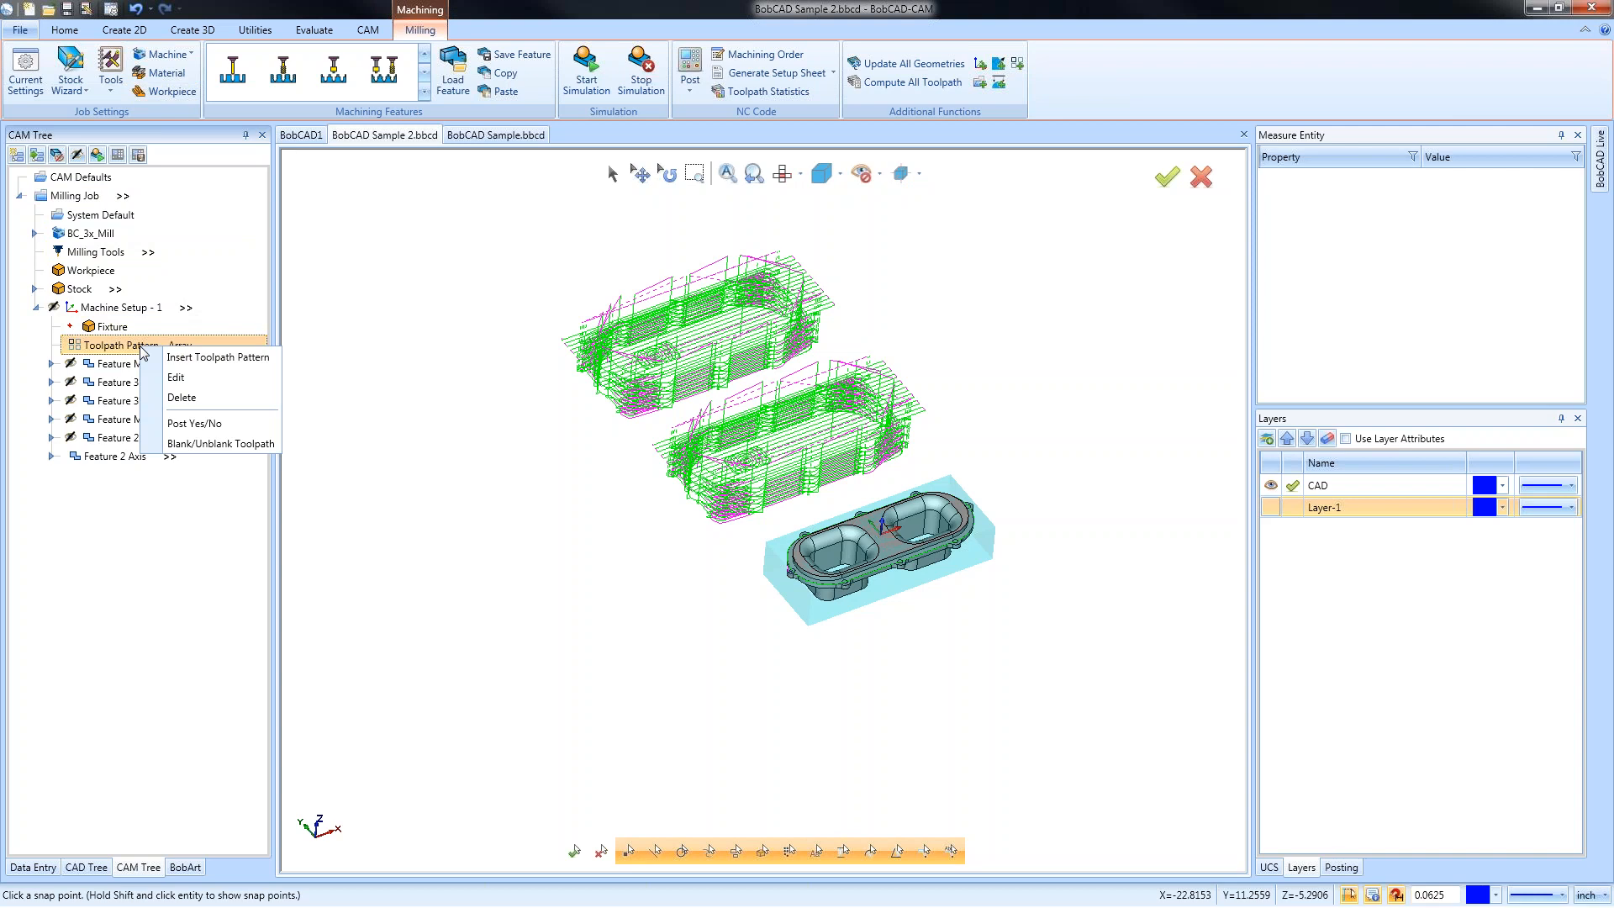
pyautogui.click(214, 400)
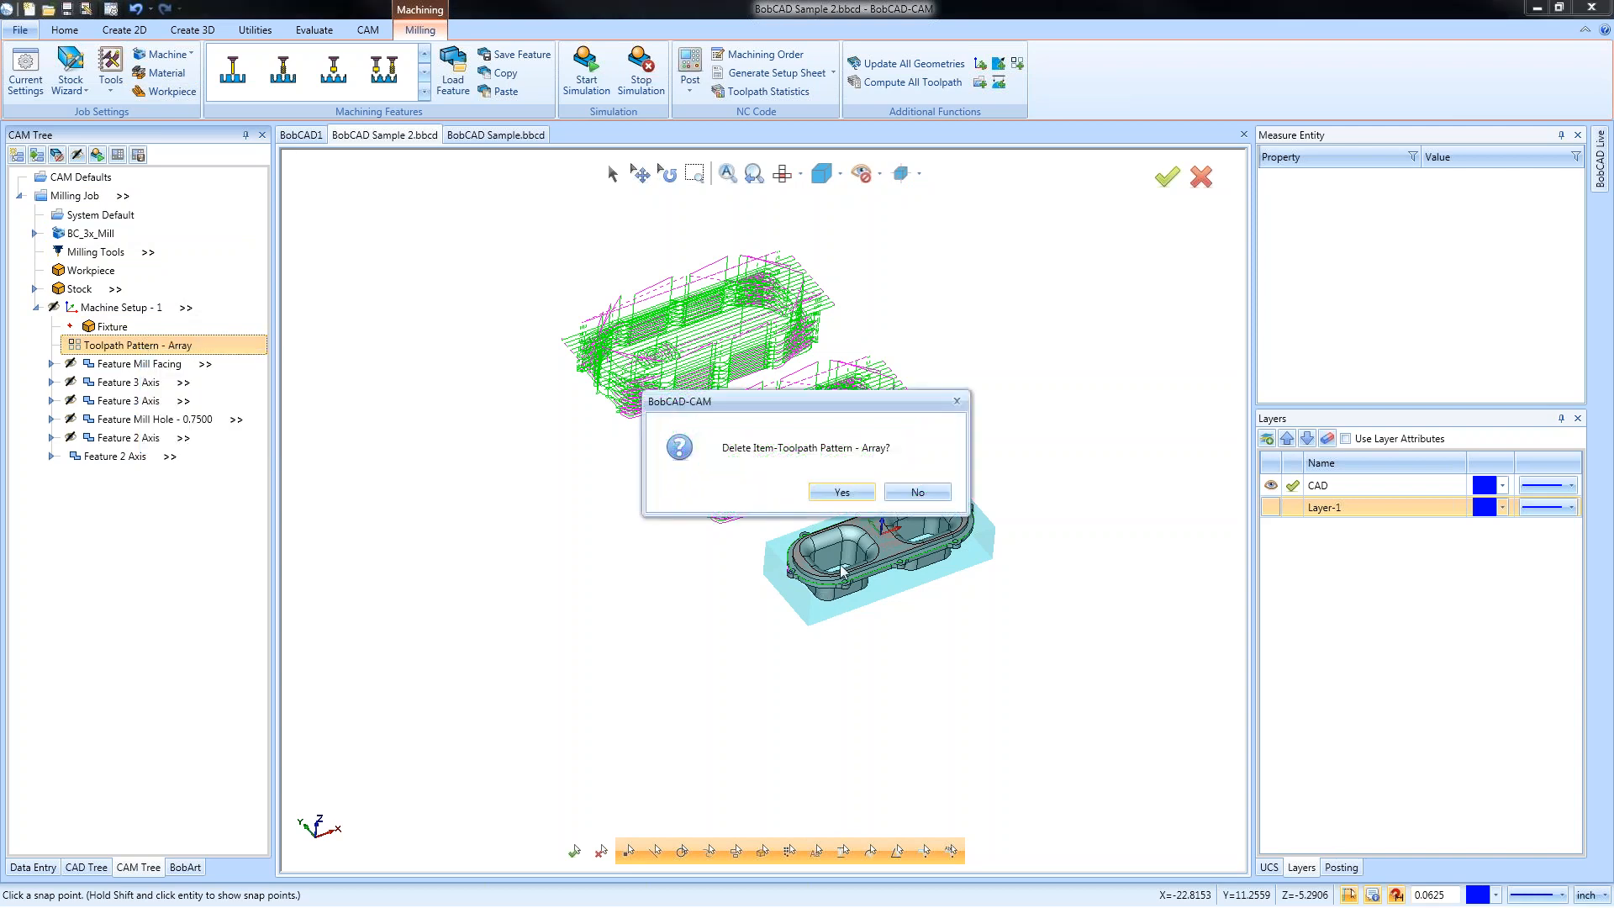
pyautogui.click(840, 492)
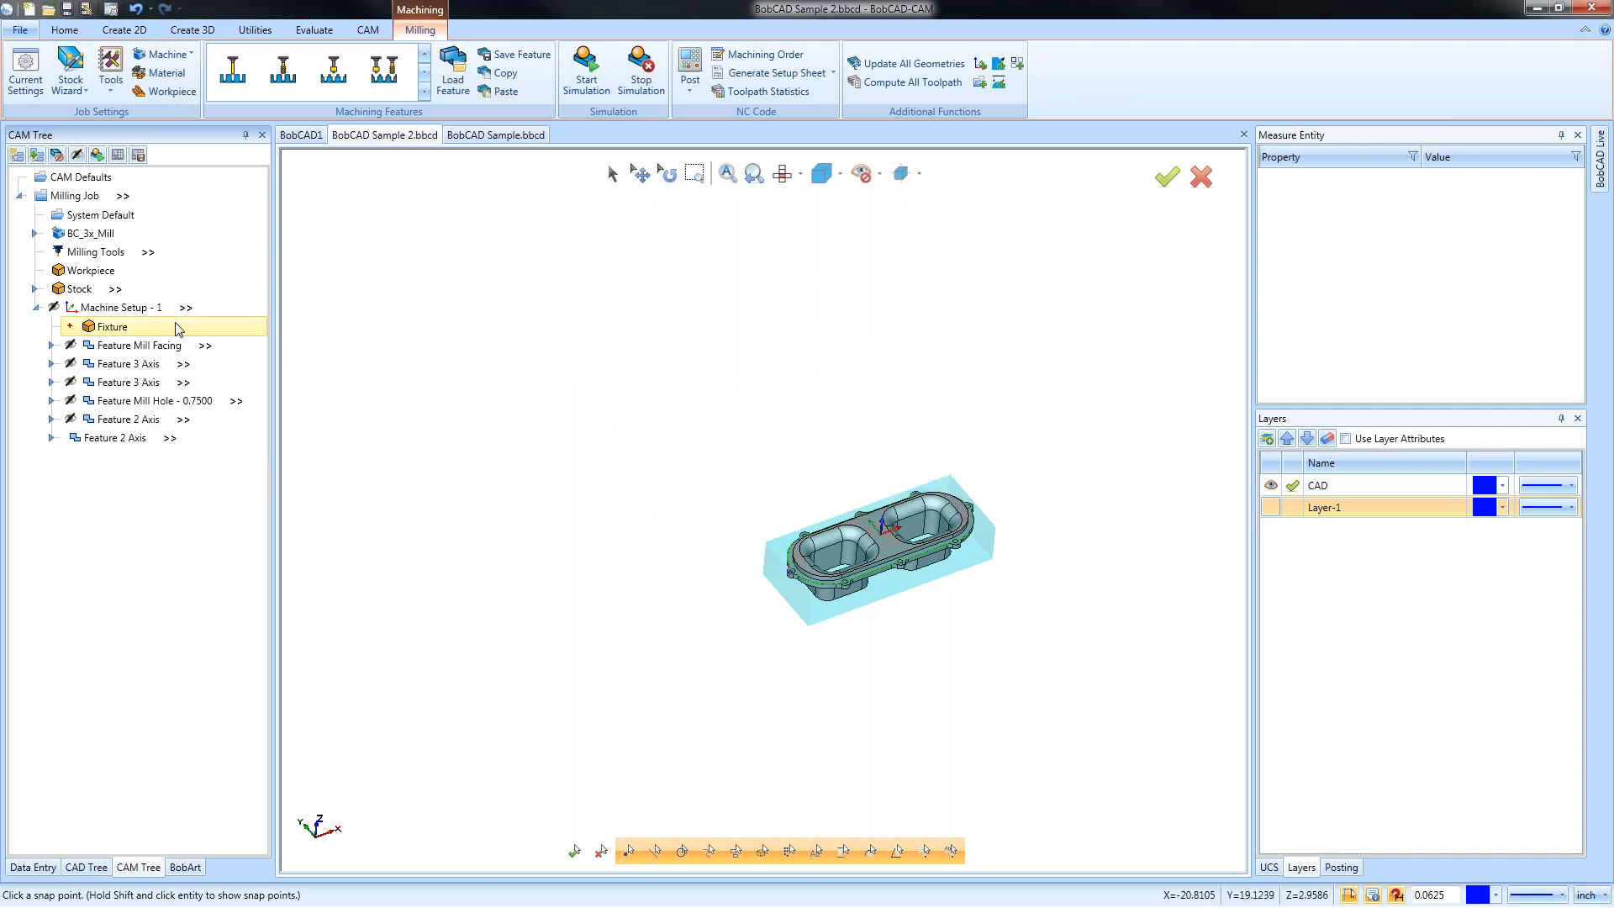
# Create an array work offset pattern for Machine Setup - 1 with 2 copies at a distance of 10 in the X direction
pyautogui.click(142, 309)
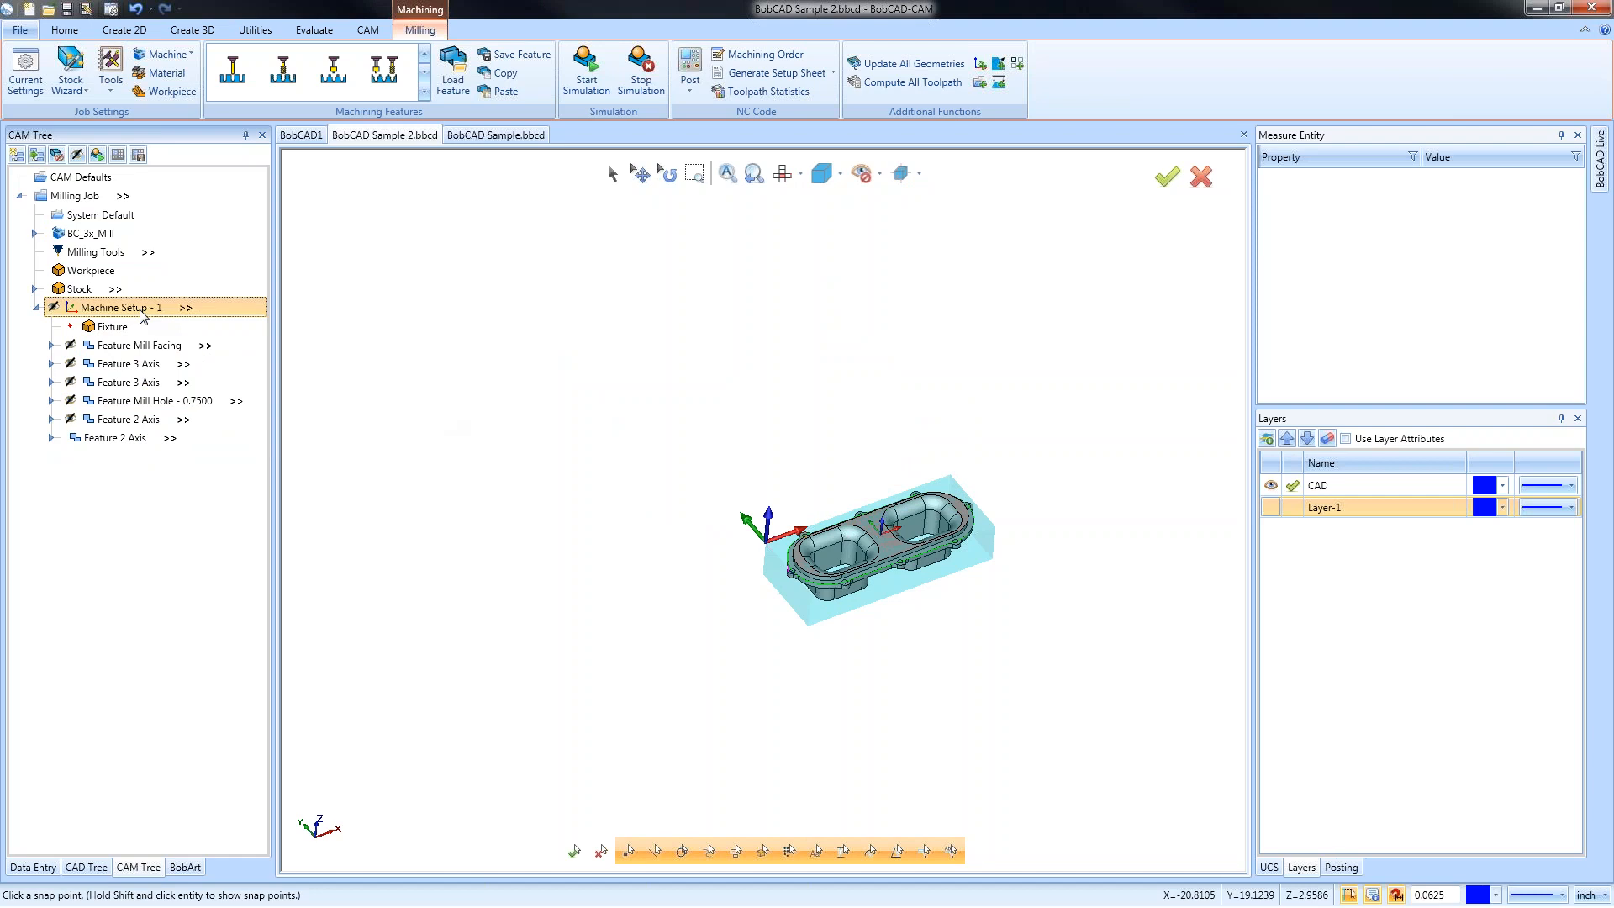
pyautogui.rightClick(141, 315)
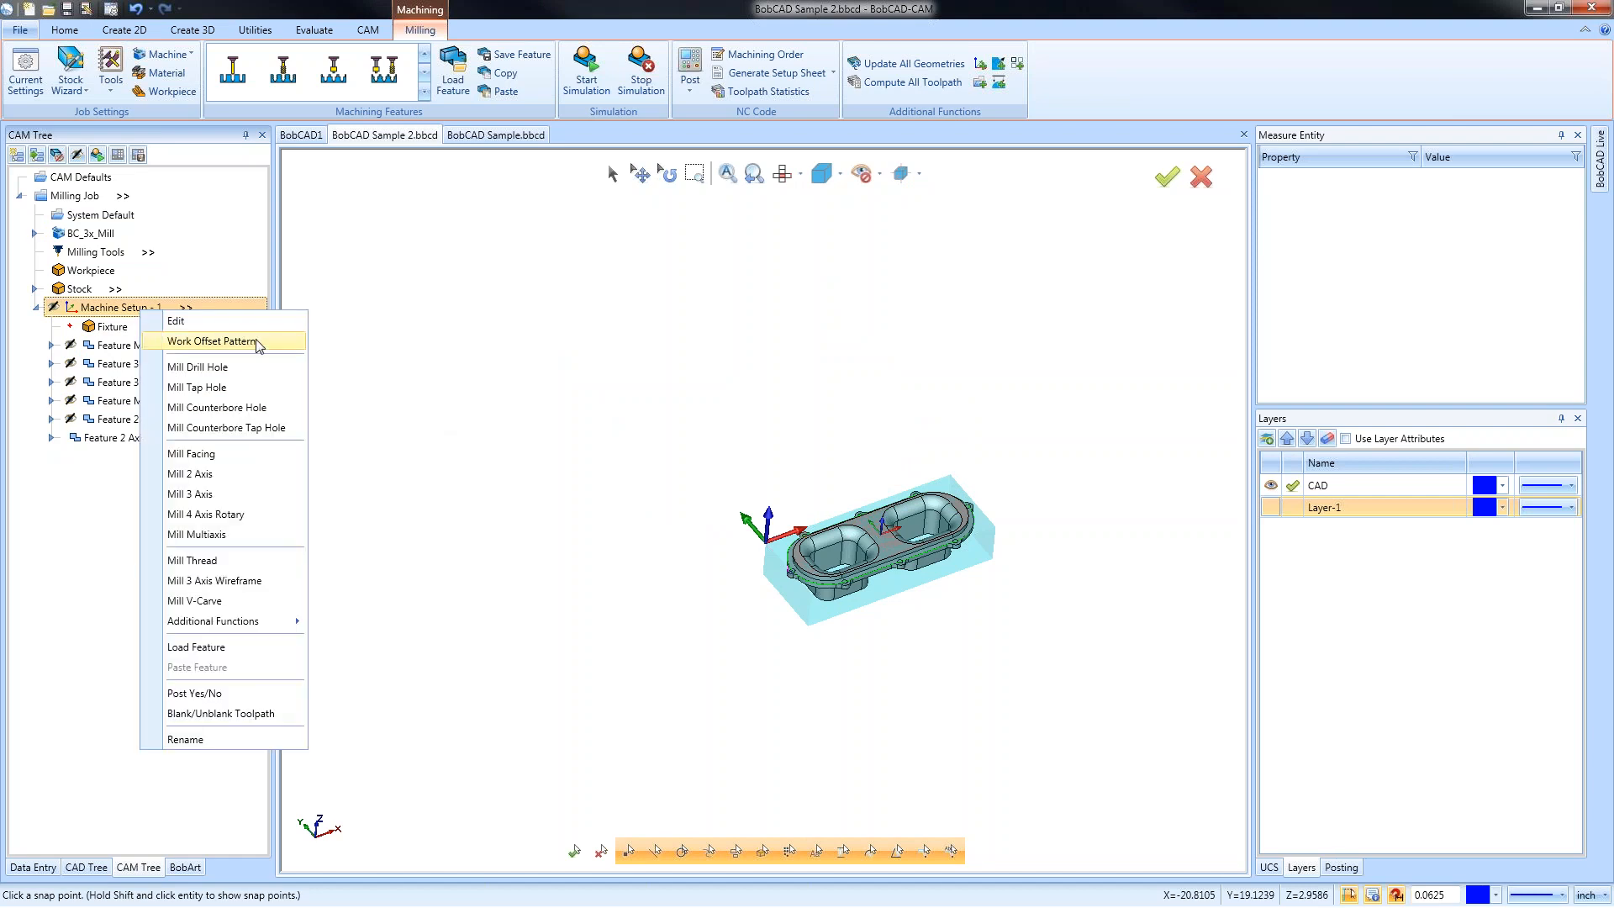
pyautogui.moveTo(272, 632)
pyautogui.click(211, 341)
pyautogui.moveTo(593, 223); pyautogui.dragTo(536, 258)
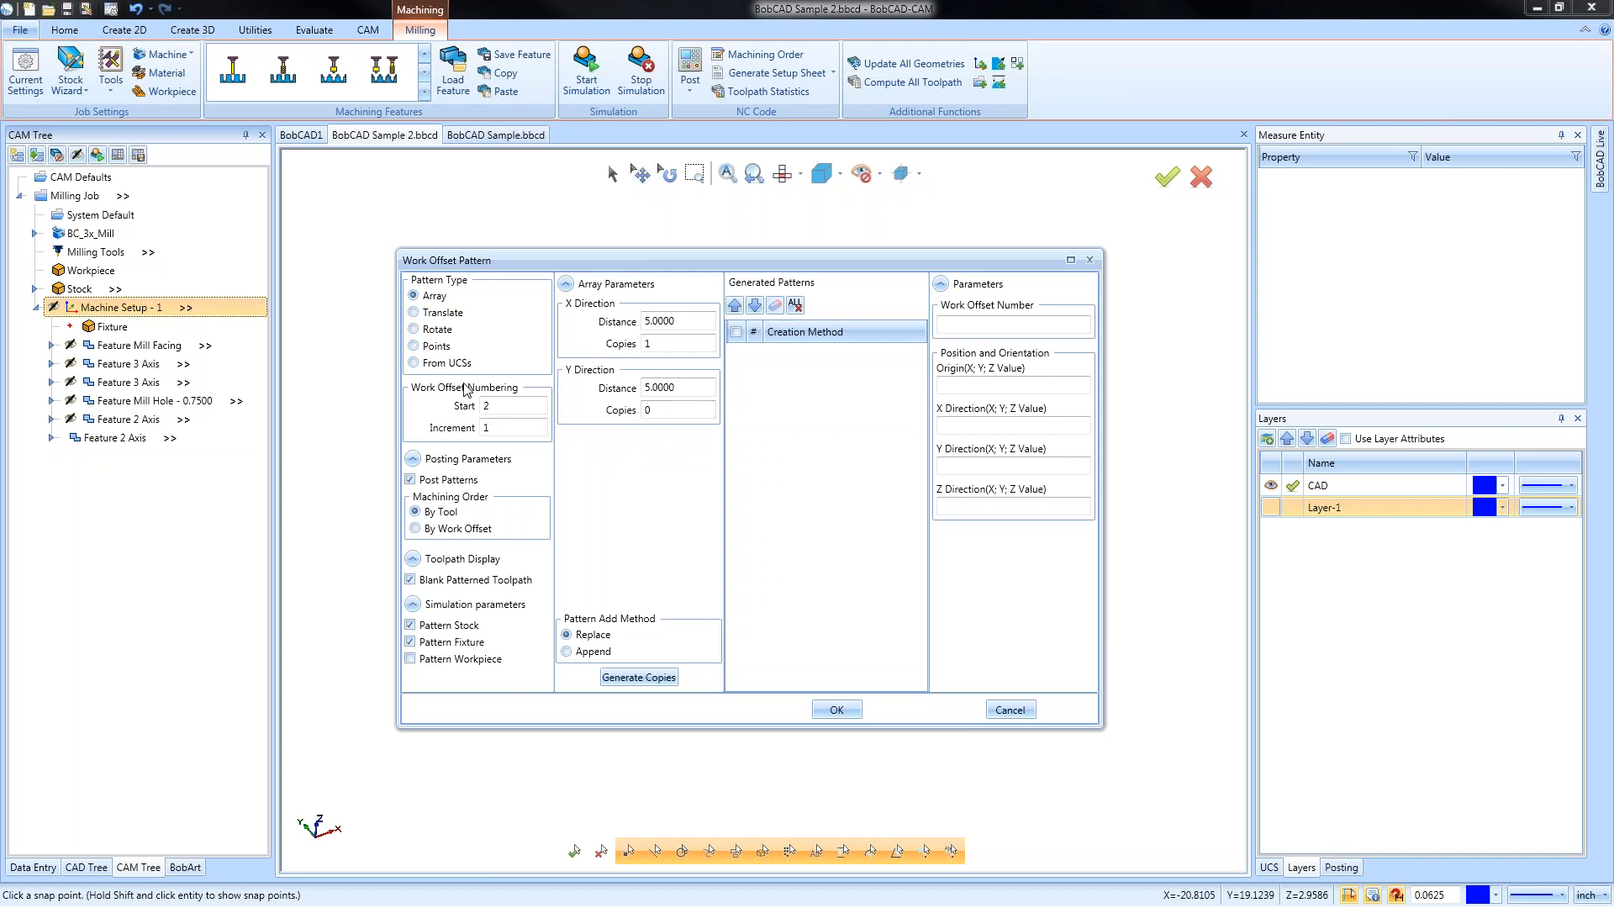
pyautogui.click(694, 322)
pyautogui.write('10')
pyautogui.press('Tab')
pyautogui.write('2')
pyautogui.click(641, 677)
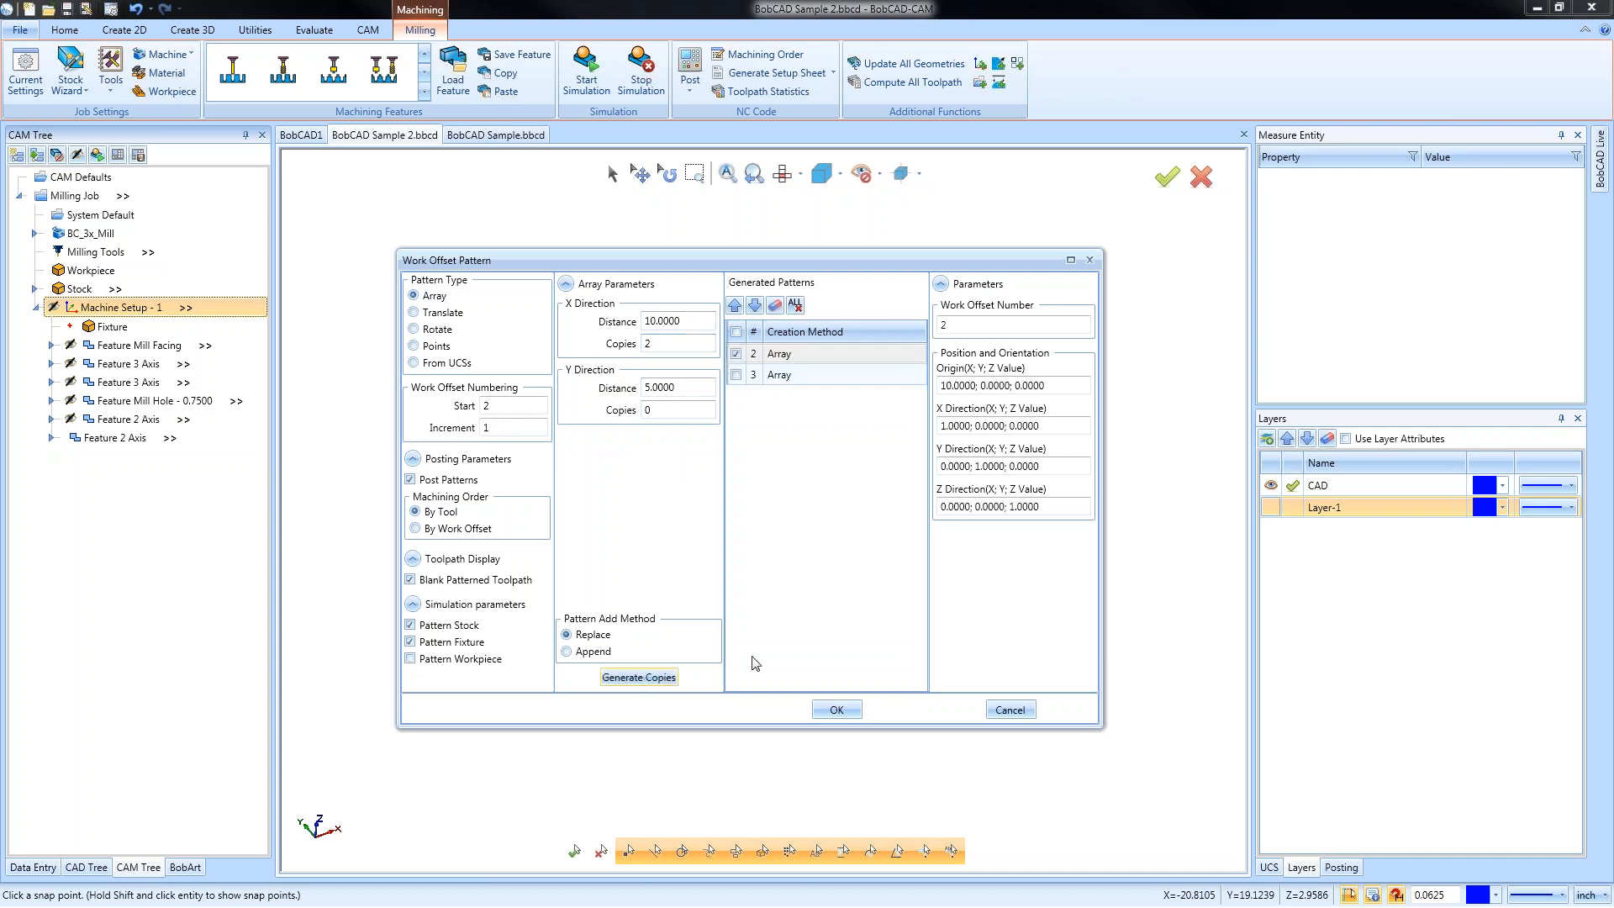
pyautogui.click(836, 711)
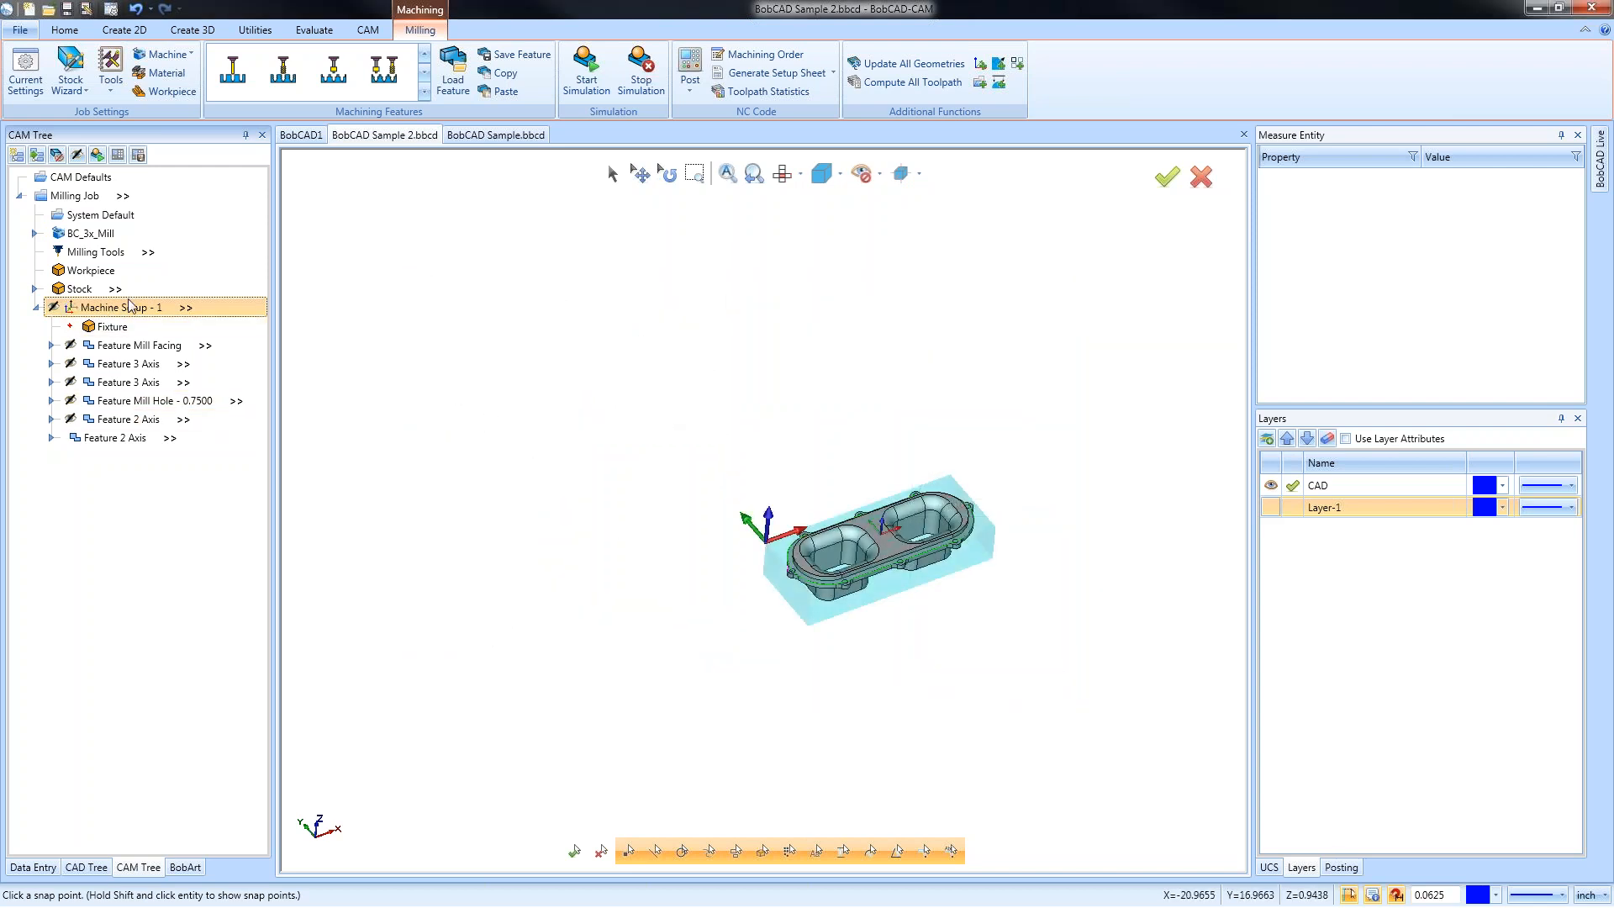
# Unblank all toolpaths of Machine Setup - 1
pyautogui.rightClick(119, 309)
pyautogui.click(185, 709)
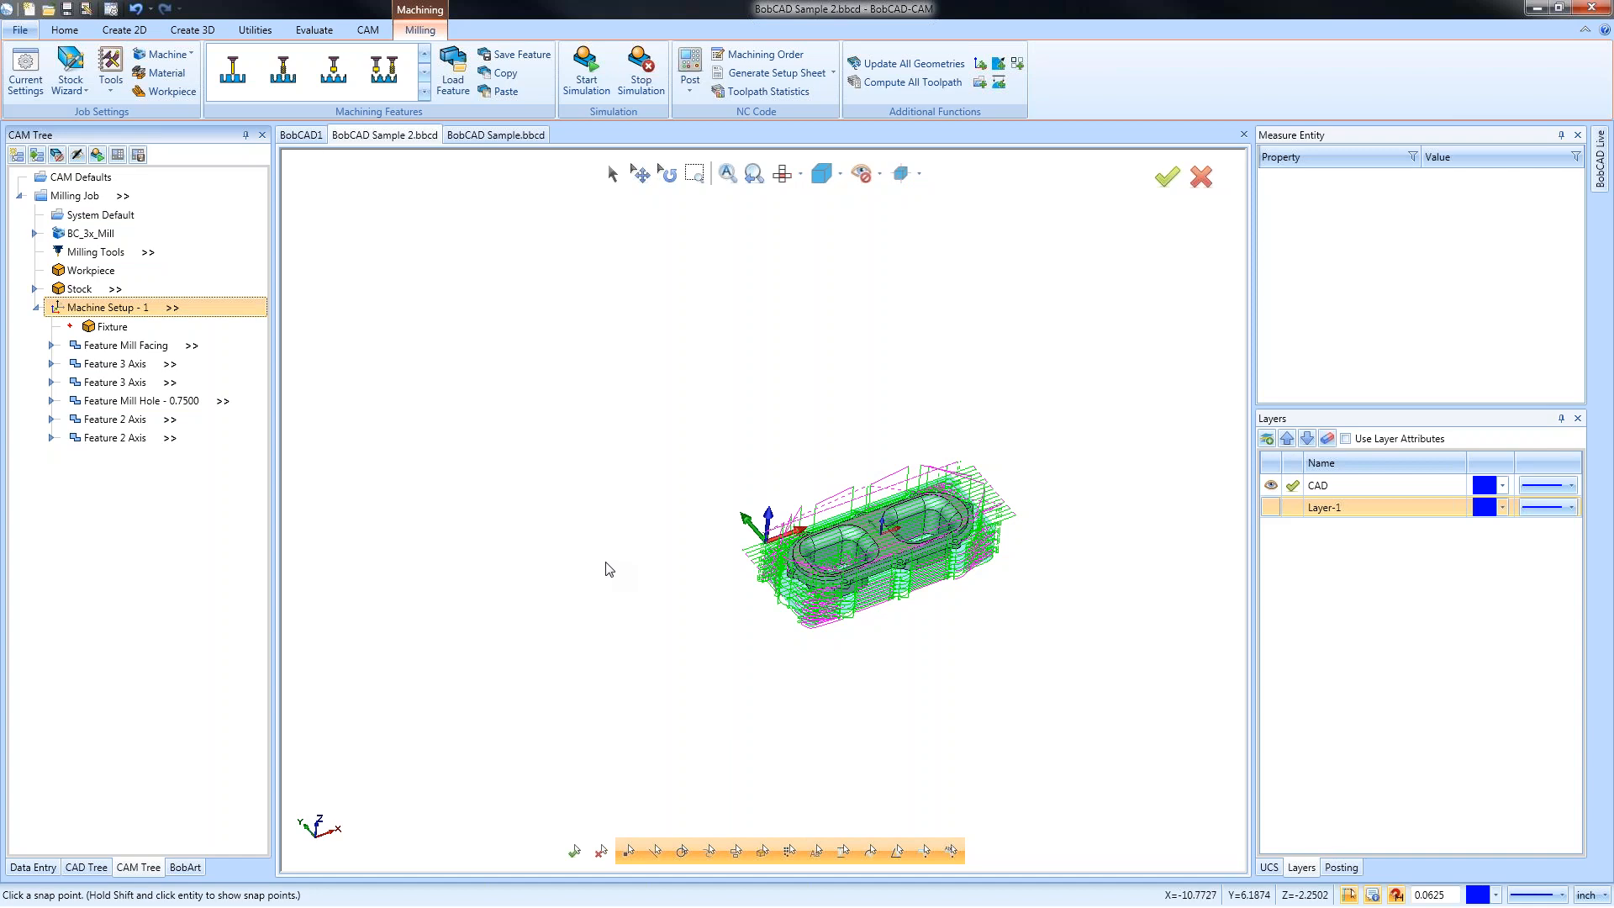
pyautogui.moveTo(611, 569); pyautogui.dragTo(540, 566, button='middle')
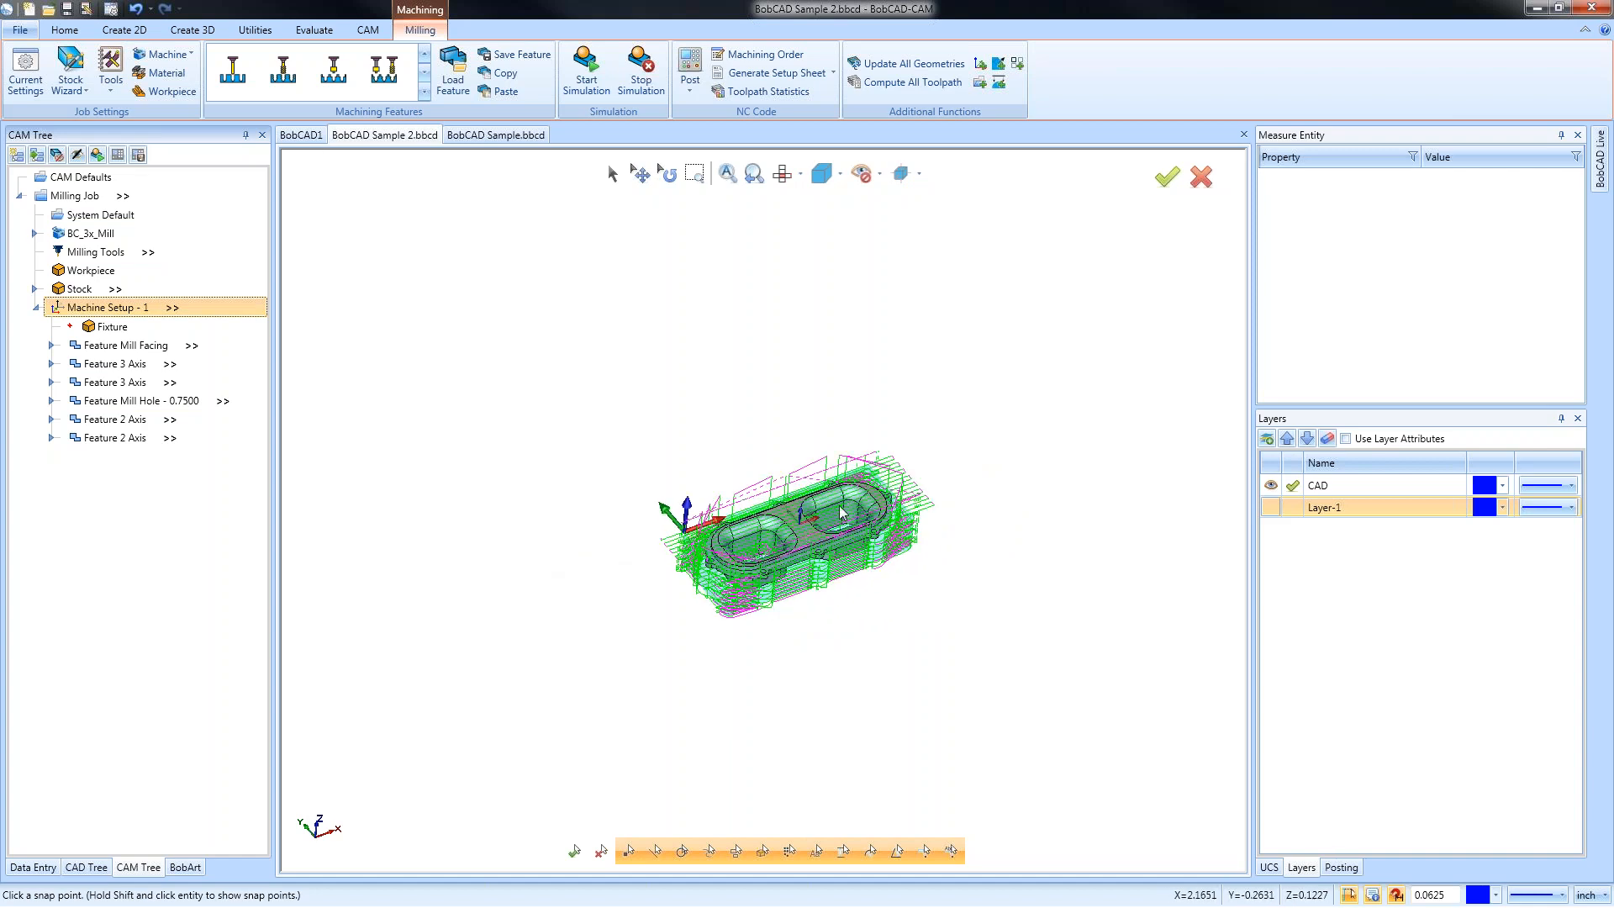
pyautogui.scroll(2, 476, 418)
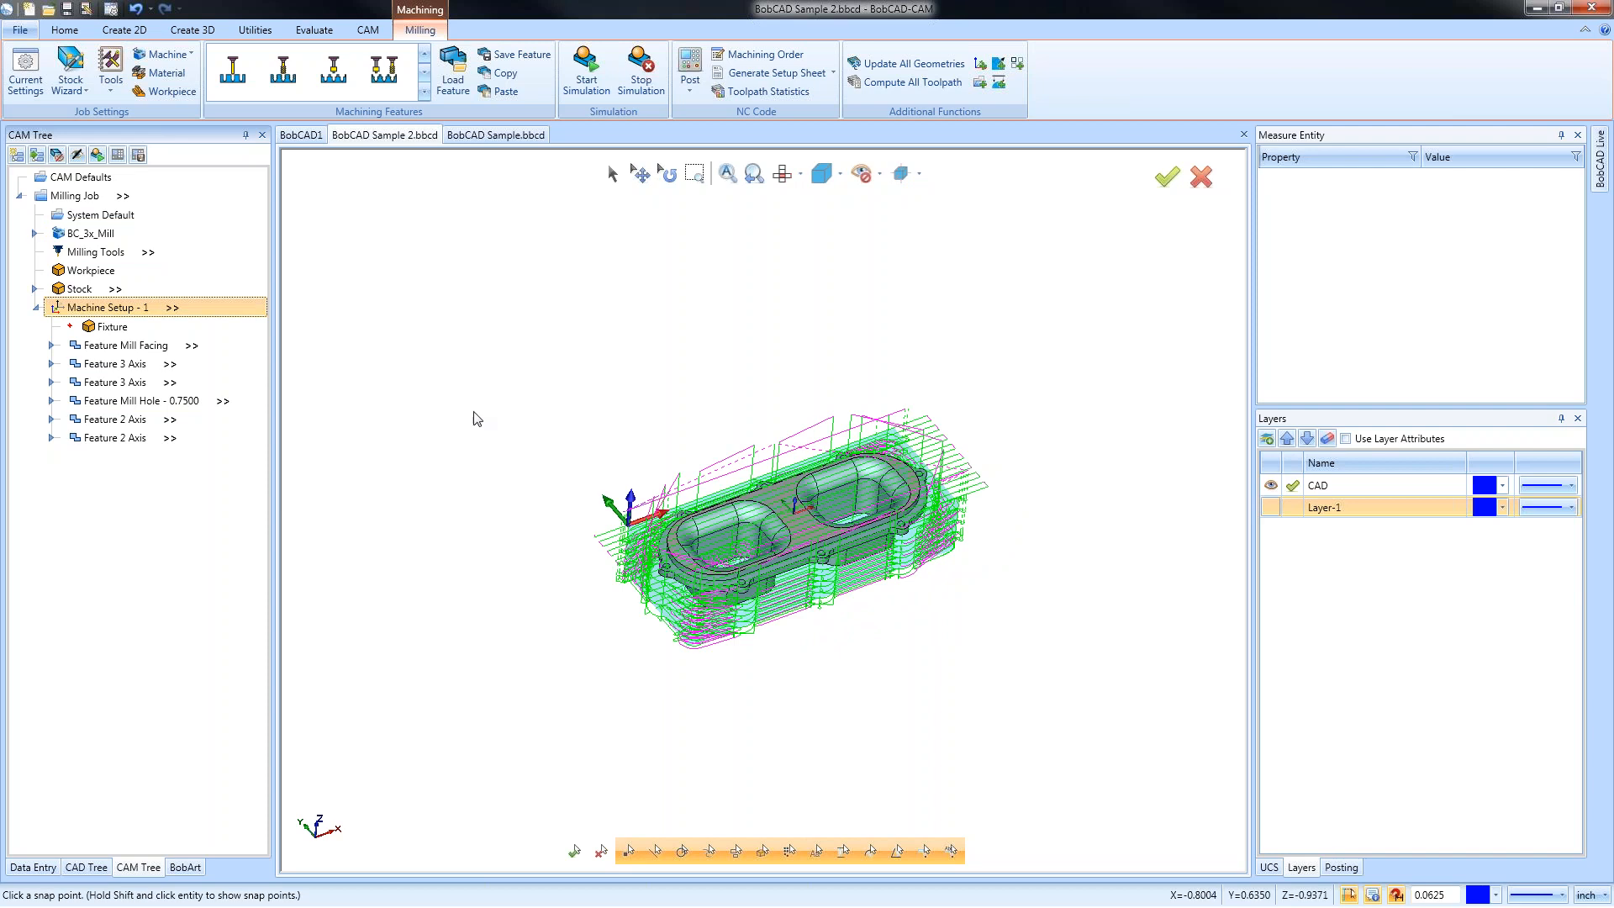
# Check the subprogram output options in the Milling Job's posting settings and accept them
pyautogui.rightClick(85, 195)
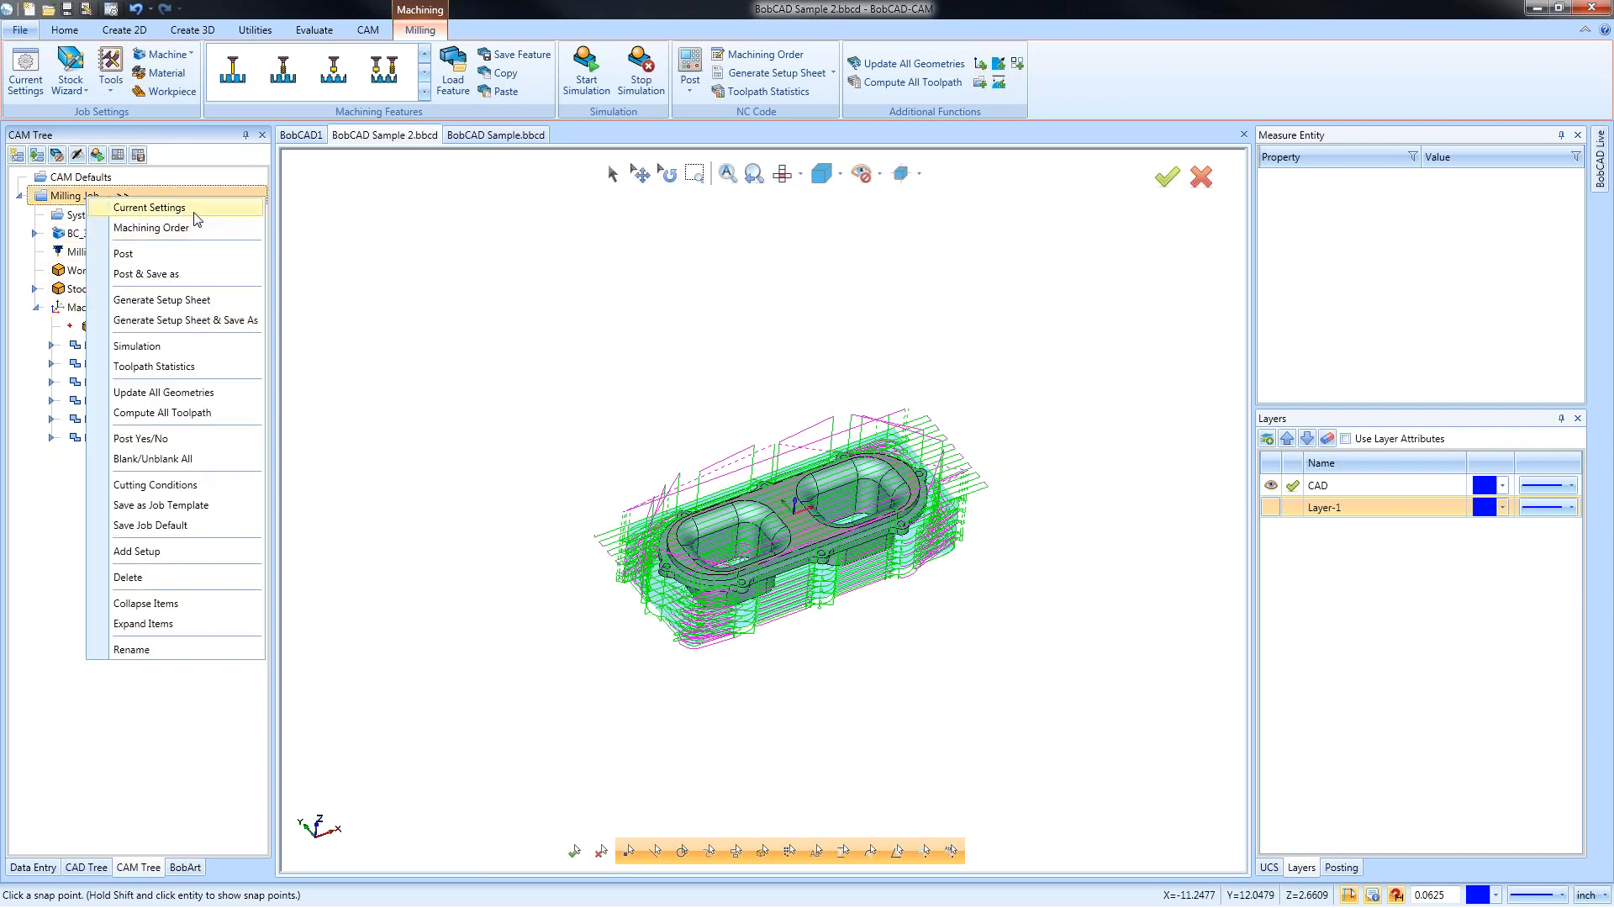
pyautogui.click(168, 208)
pyautogui.click(531, 238)
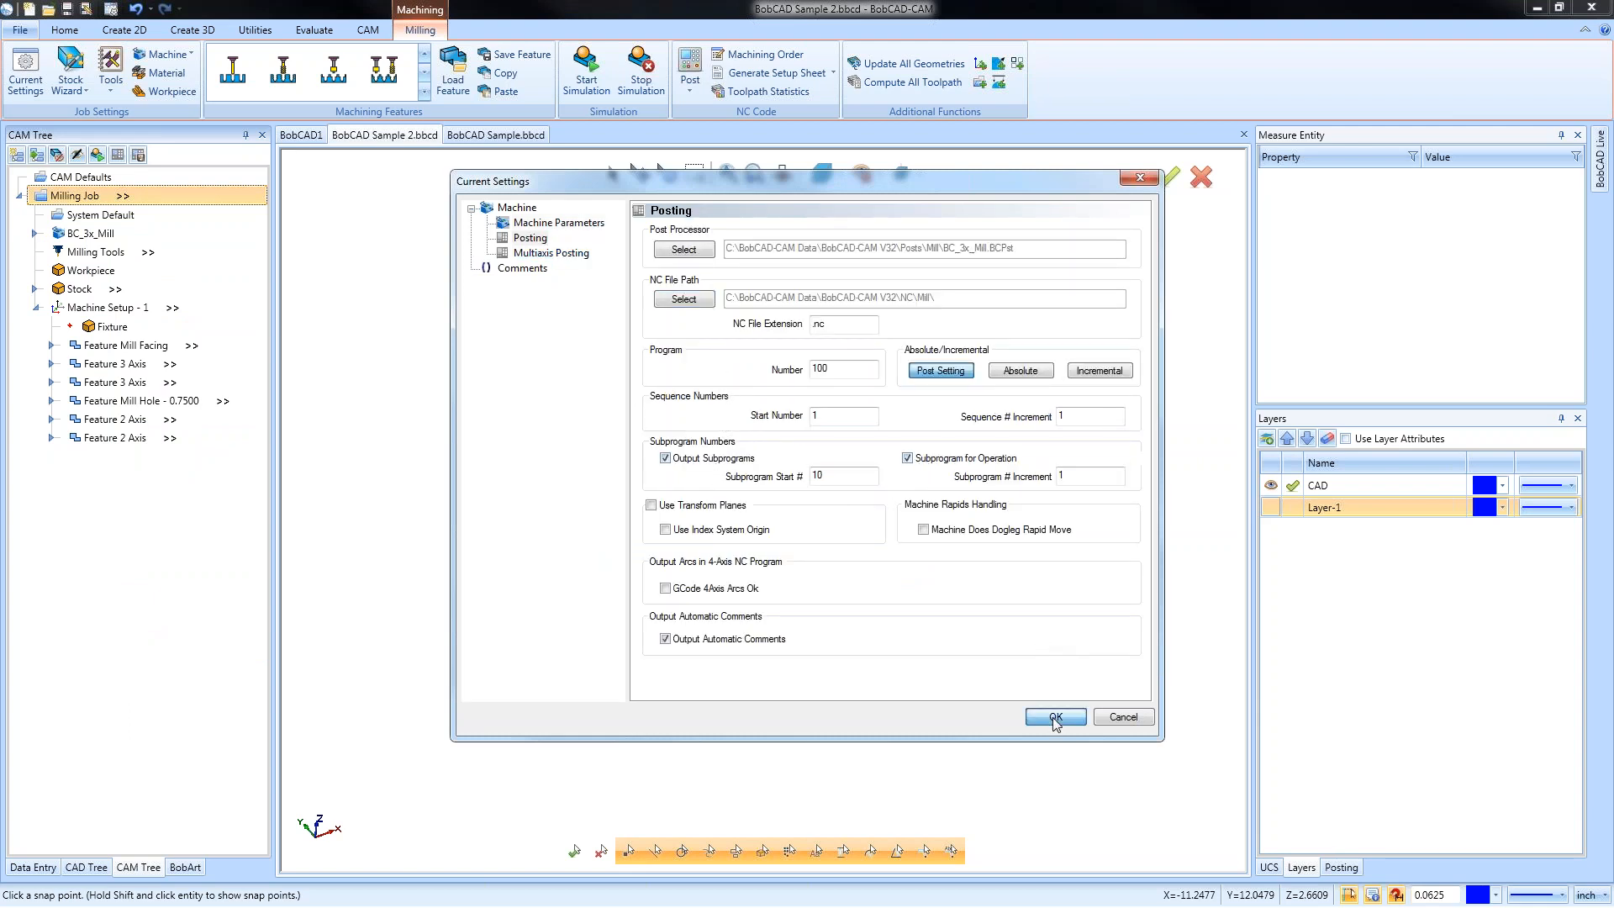
pyautogui.click(1051, 716)
# Post the NC program, widen the code view and highlight the G54 and G55 subprogram call blocks of the facing feature
pyautogui.click(118, 155)
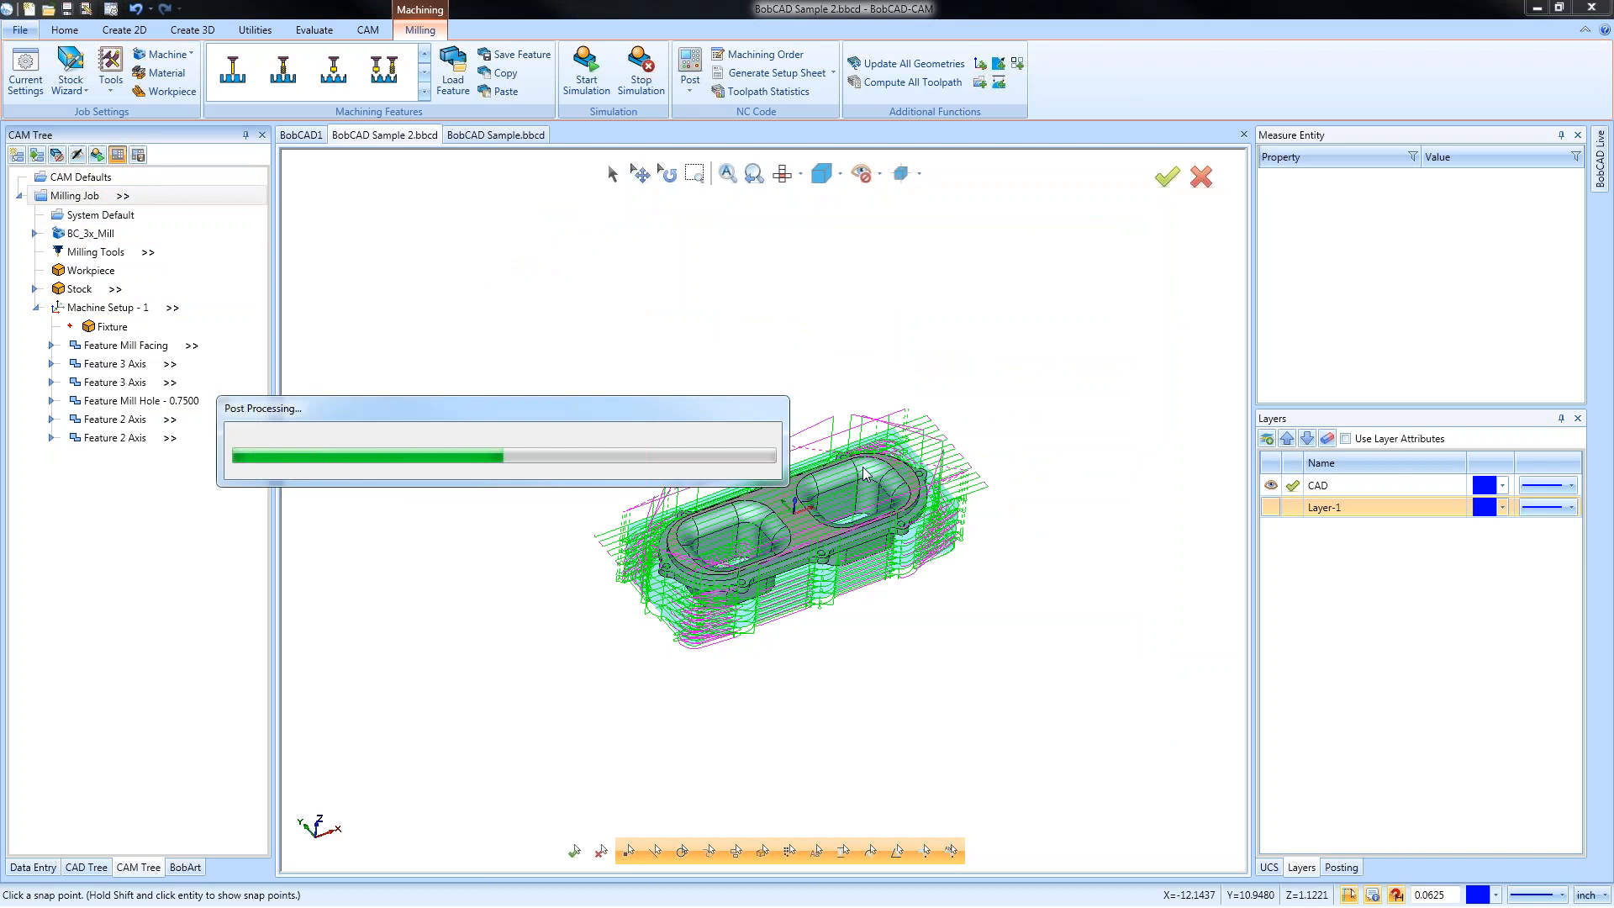
pyautogui.moveTo(1372, 410); pyautogui.dragTo(994, 313)
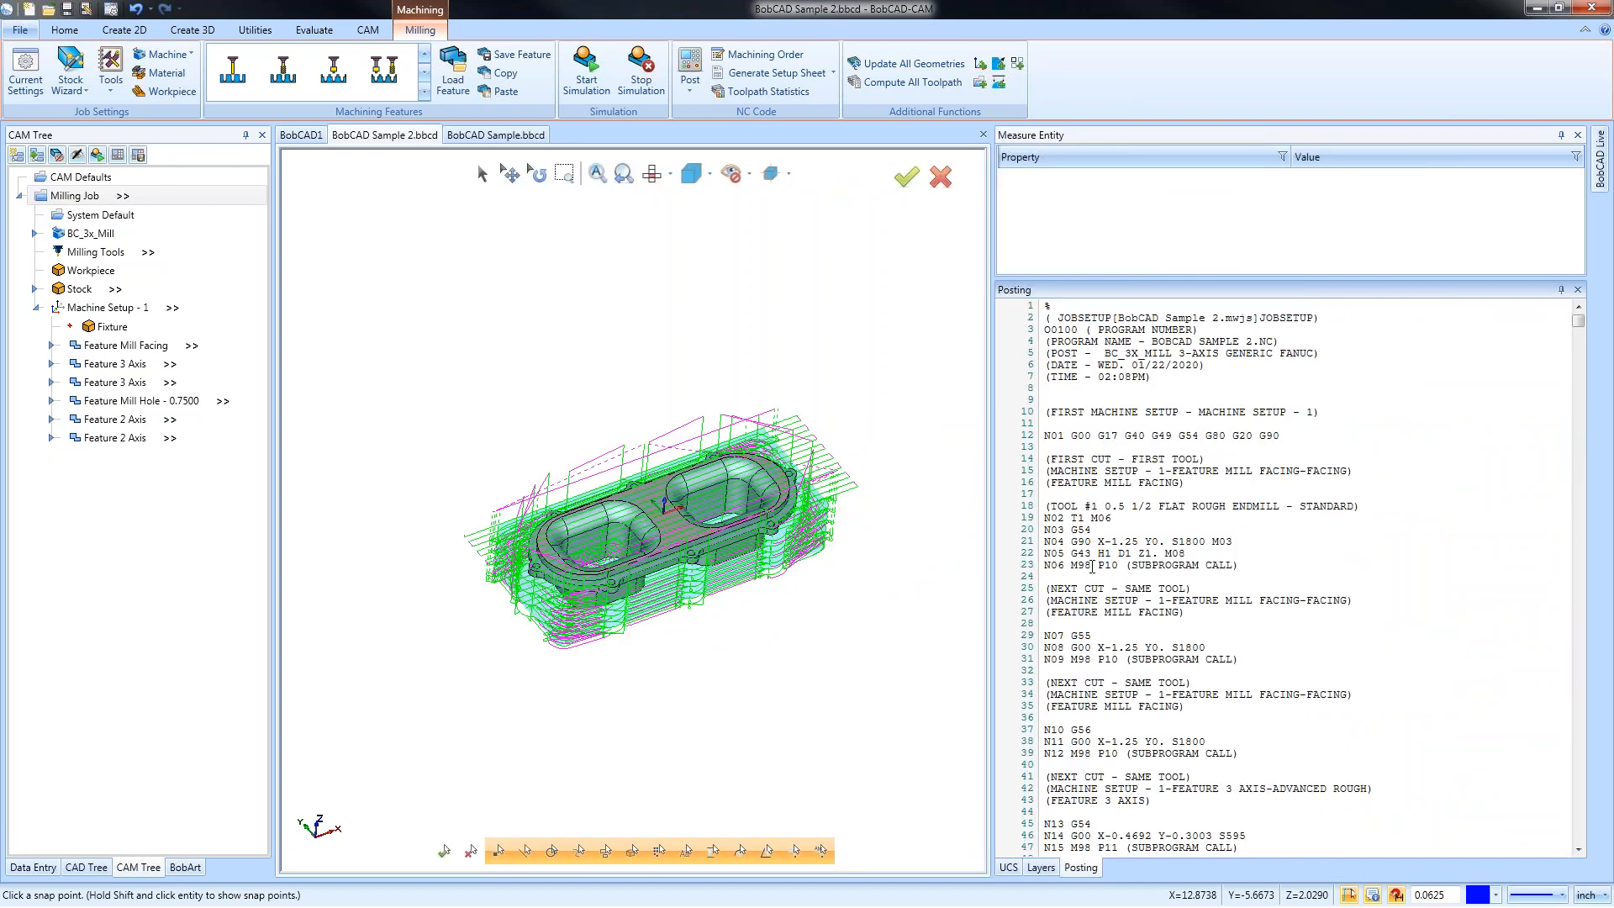
pyautogui.moveTo(1066, 518); pyautogui.dragTo(1288, 569)
pyautogui.moveTo(1073, 636); pyautogui.dragTo(1274, 658)
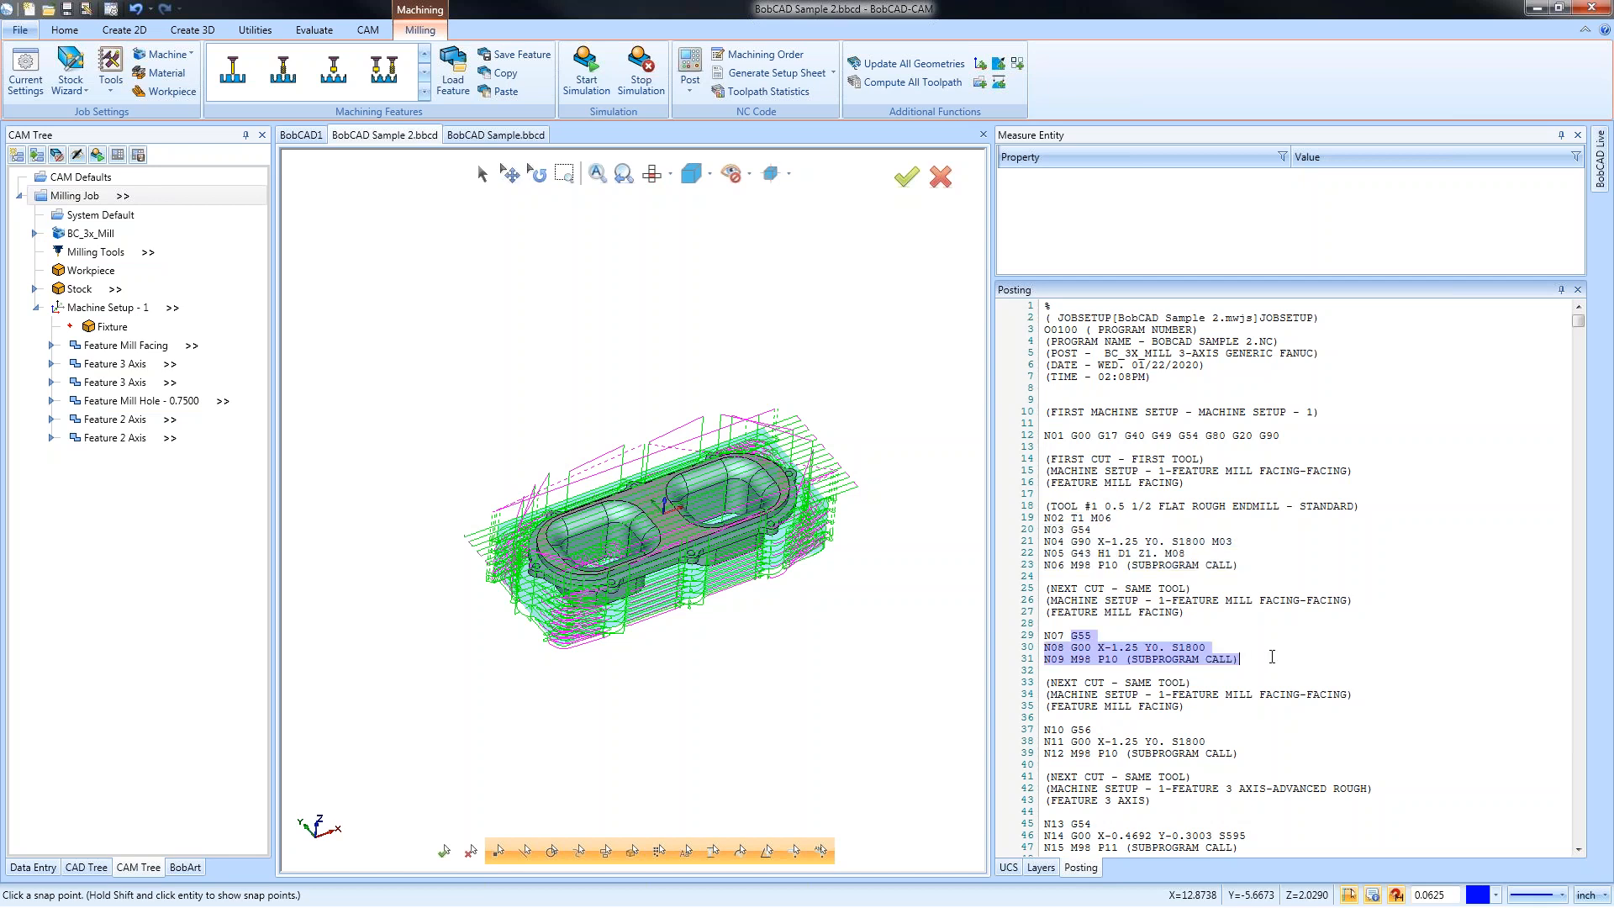
# Highlight the G56 block of the facing feature and the G54, G55 and G56 blocks of the first Advanced Rough operation in the NC code
pyautogui.scroll(-2, 1274, 659)
pyautogui.moveTo(1073, 670); pyautogui.dragTo(1256, 674)
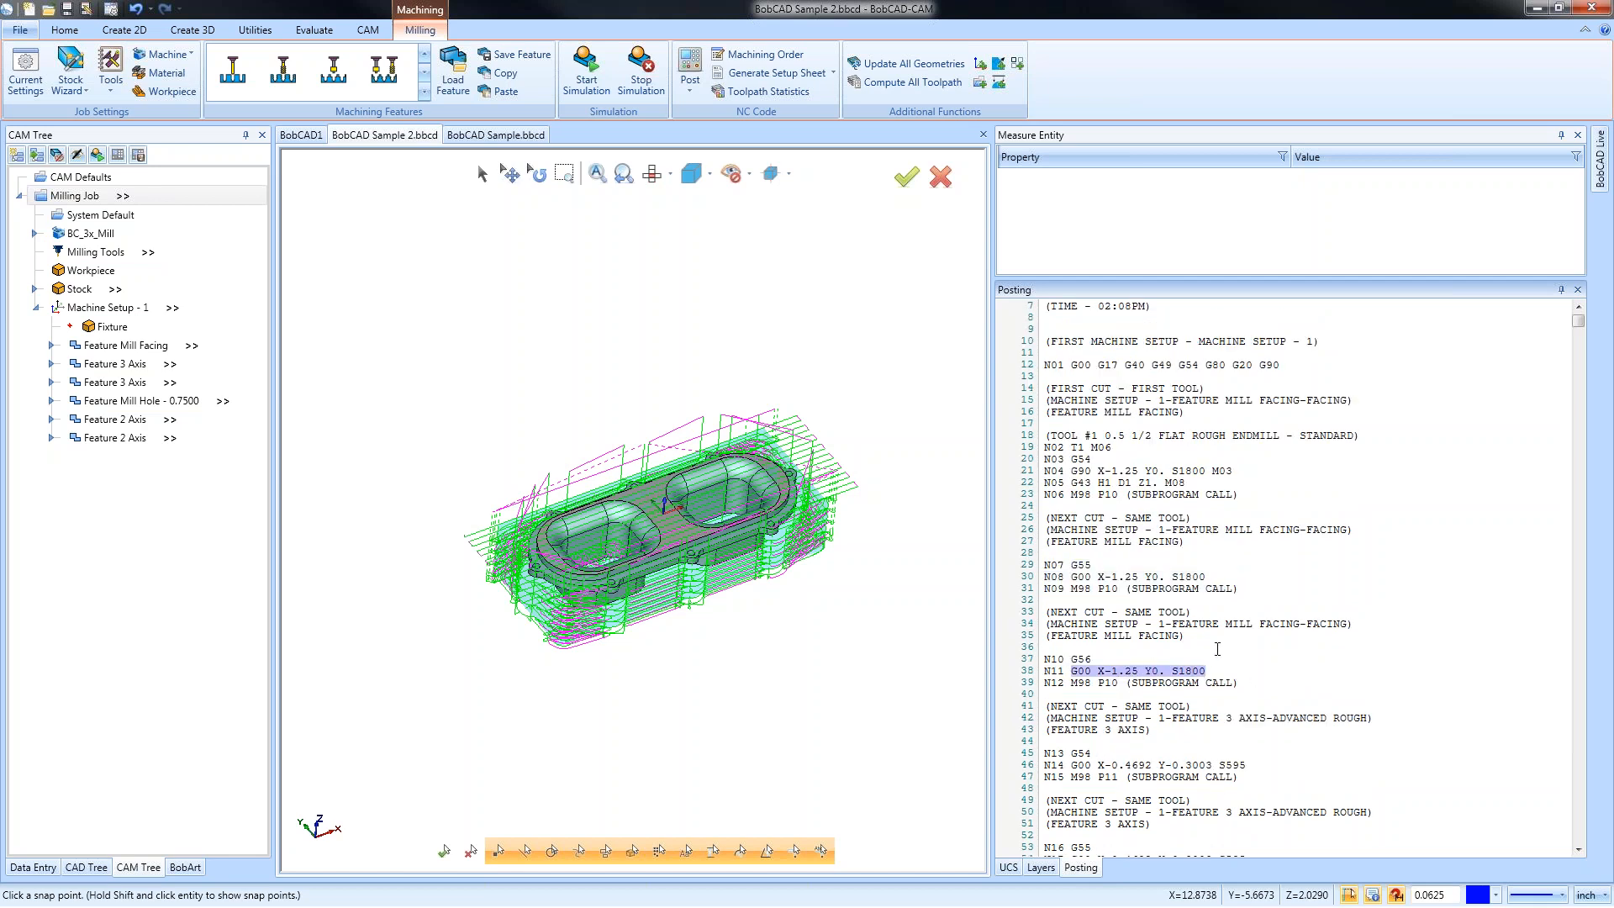
pyautogui.scroll(-4, 1217, 648)
pyautogui.moveTo(1058, 611); pyautogui.dragTo(1232, 623)
pyautogui.scroll(-2, 1079, 621)
pyautogui.moveTo(1078, 622); pyautogui.dragTo(1221, 652)
pyautogui.scroll(-3, 1220, 652)
pyautogui.moveTo(1085, 577); pyautogui.dragTo(1284, 623)
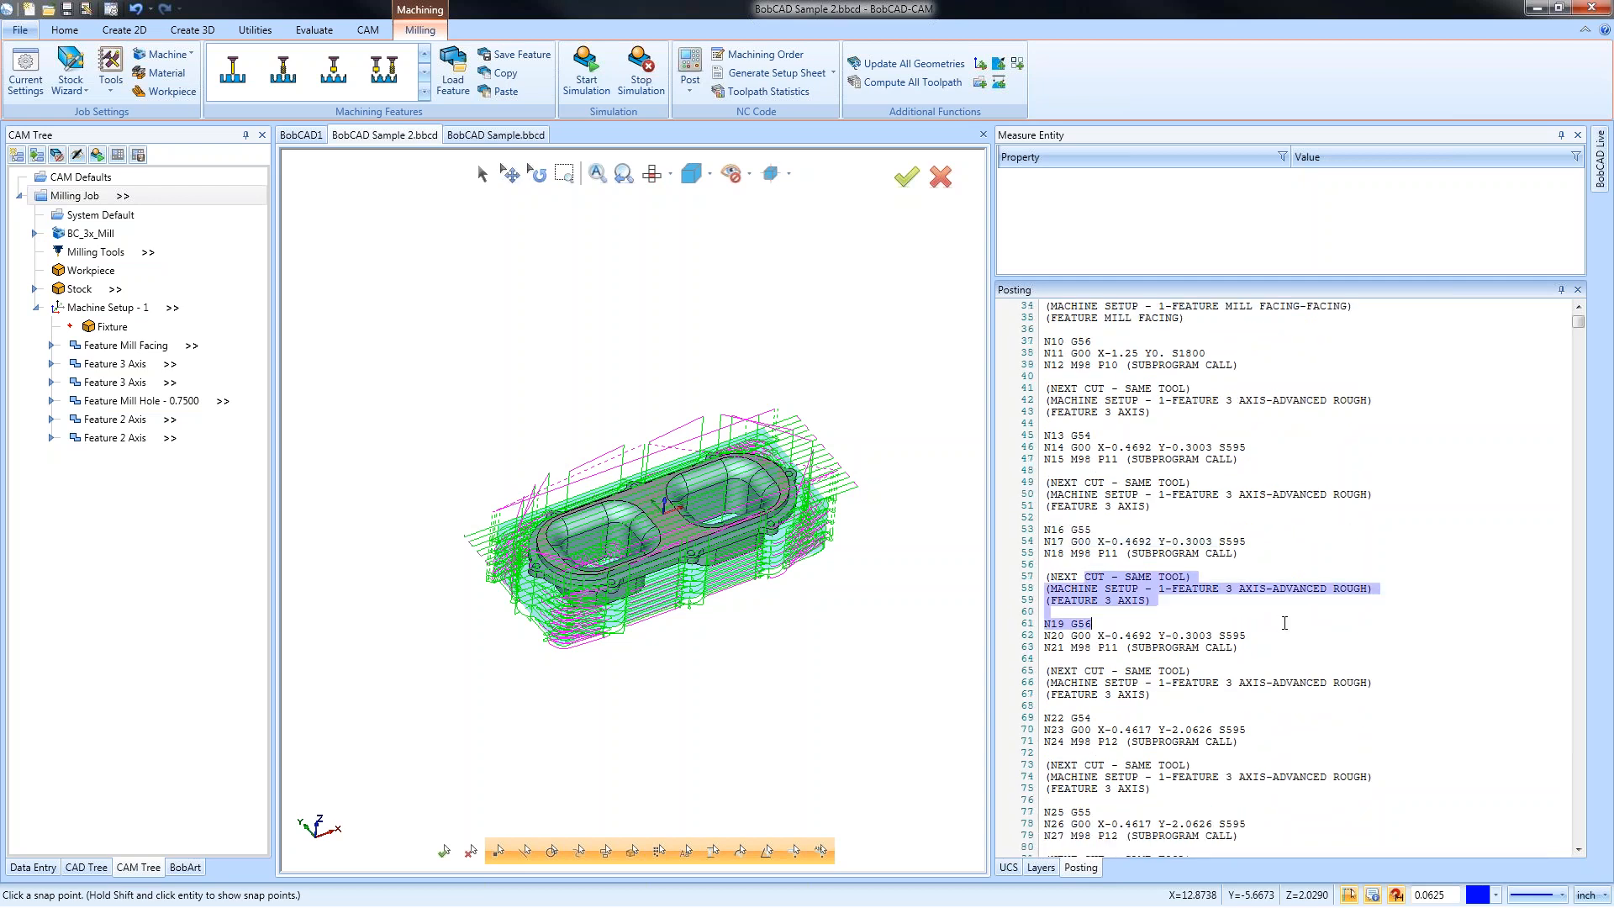
# Examine the remaining work offset calls for the roughing, drilling and pocket operations, through to the subprograms O10 and O11
pyautogui.scroll(-5, 1192, 553)
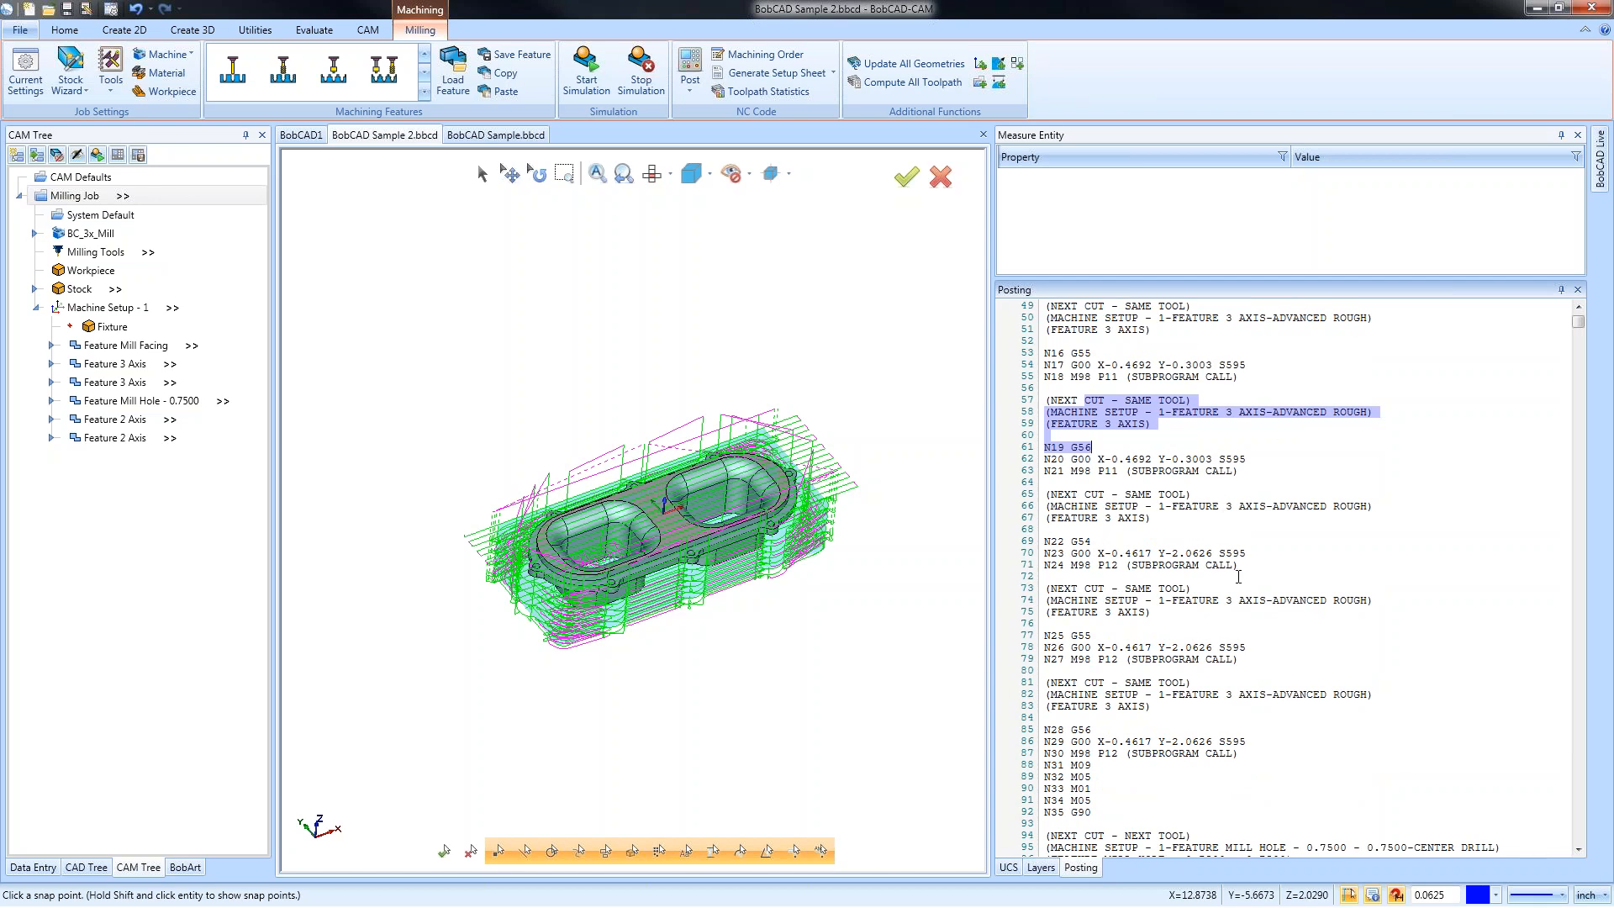
pyautogui.scroll(-11, 1484, 530)
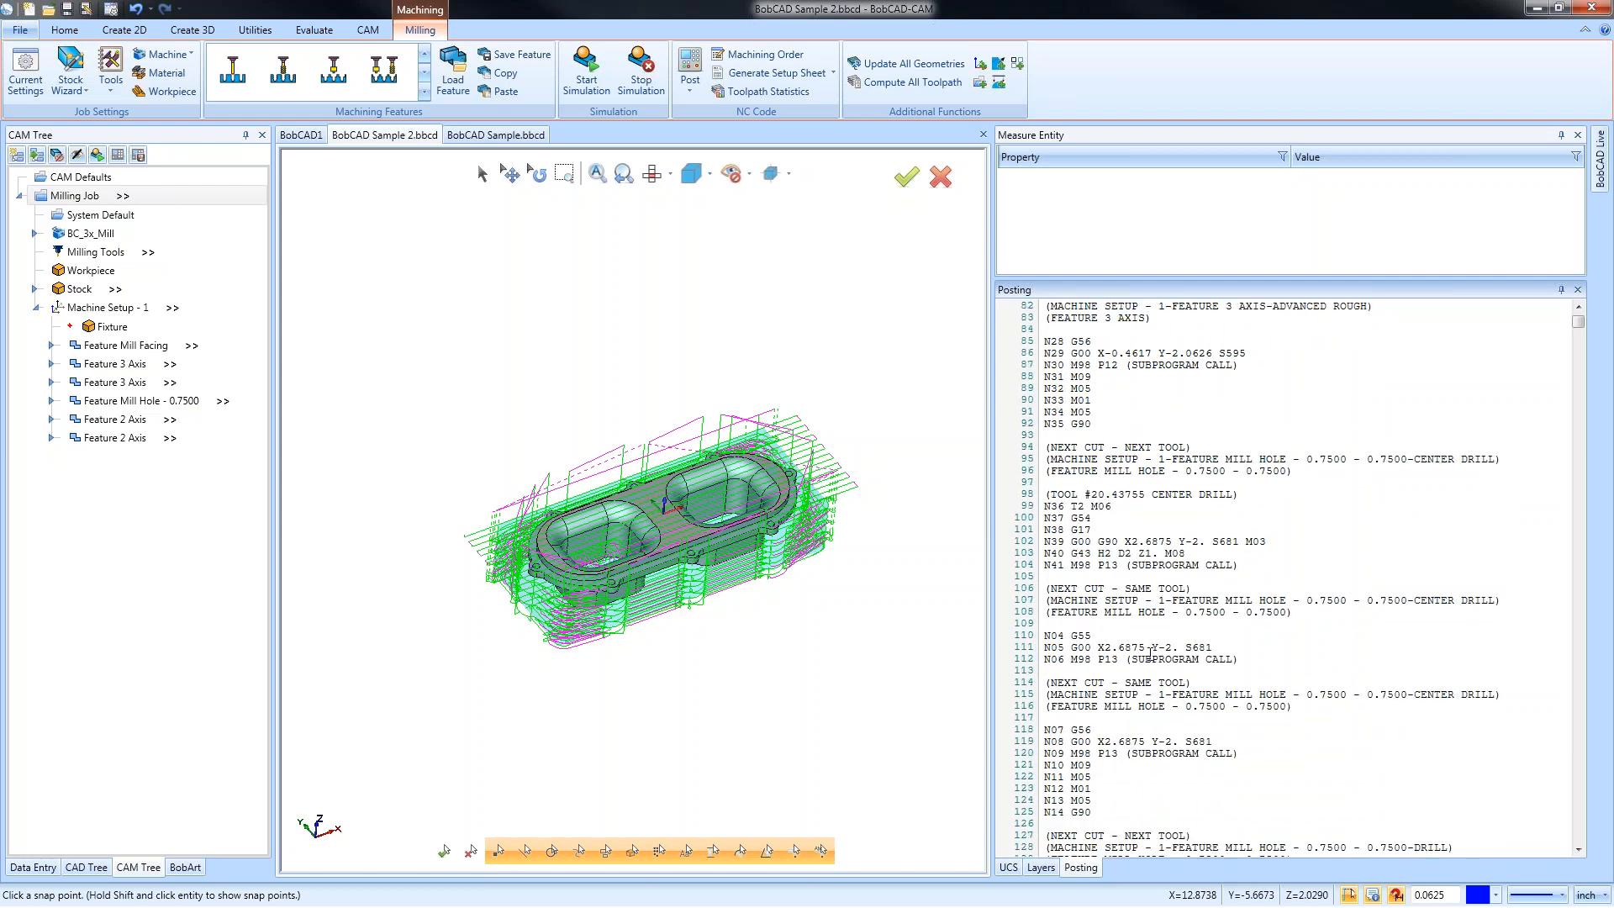
pyautogui.scroll(-14, 1151, 653)
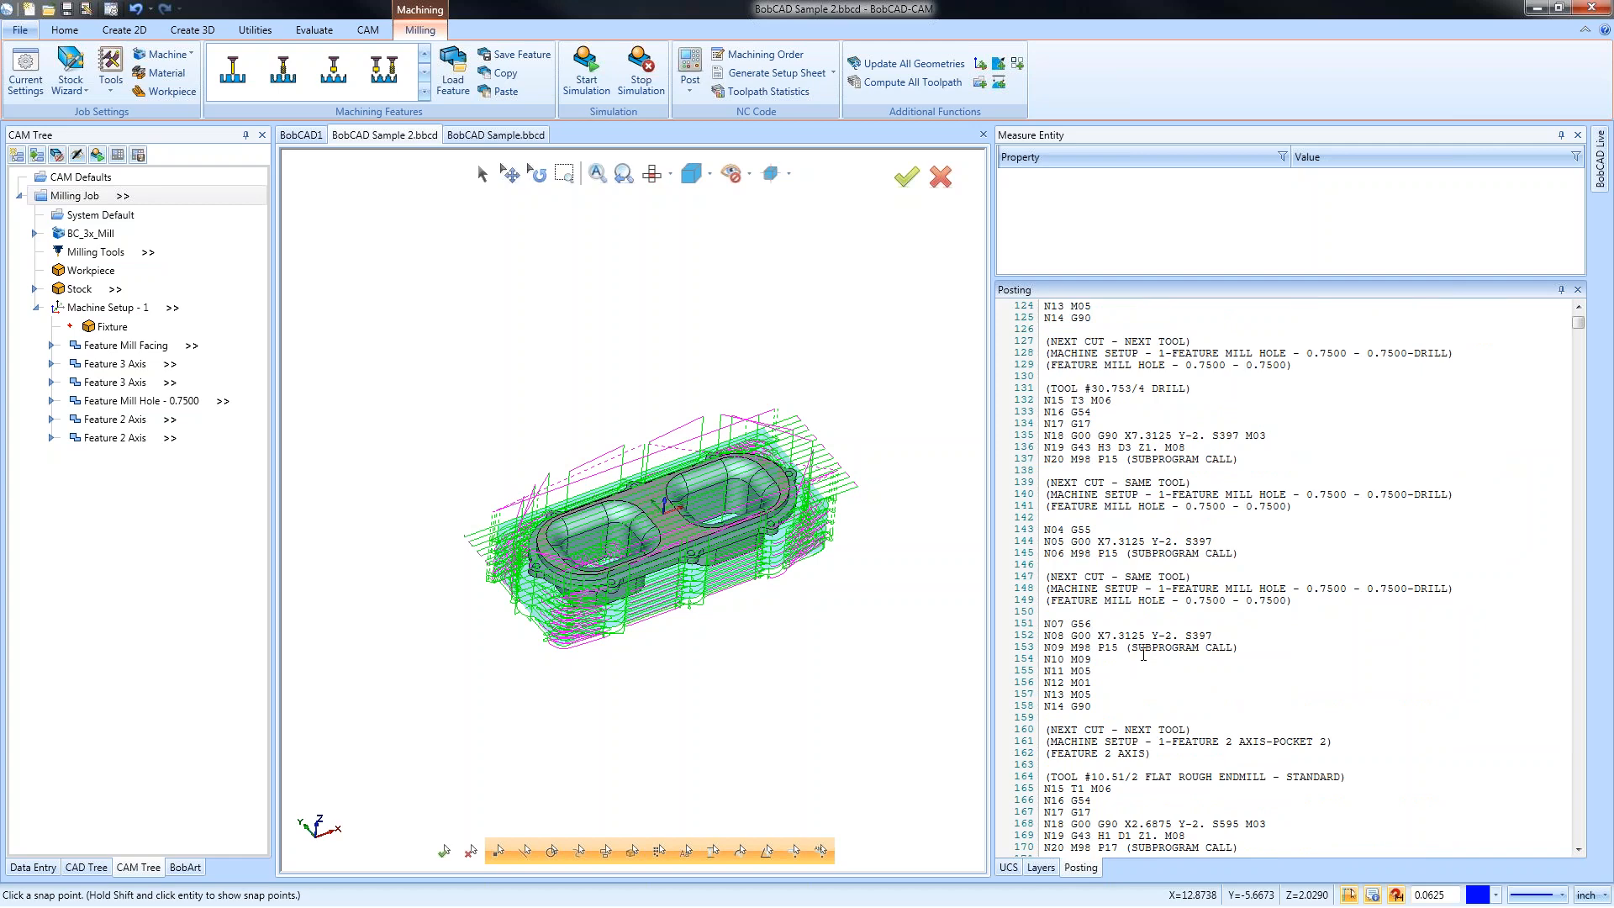
pyautogui.scroll(-20, 1143, 654)
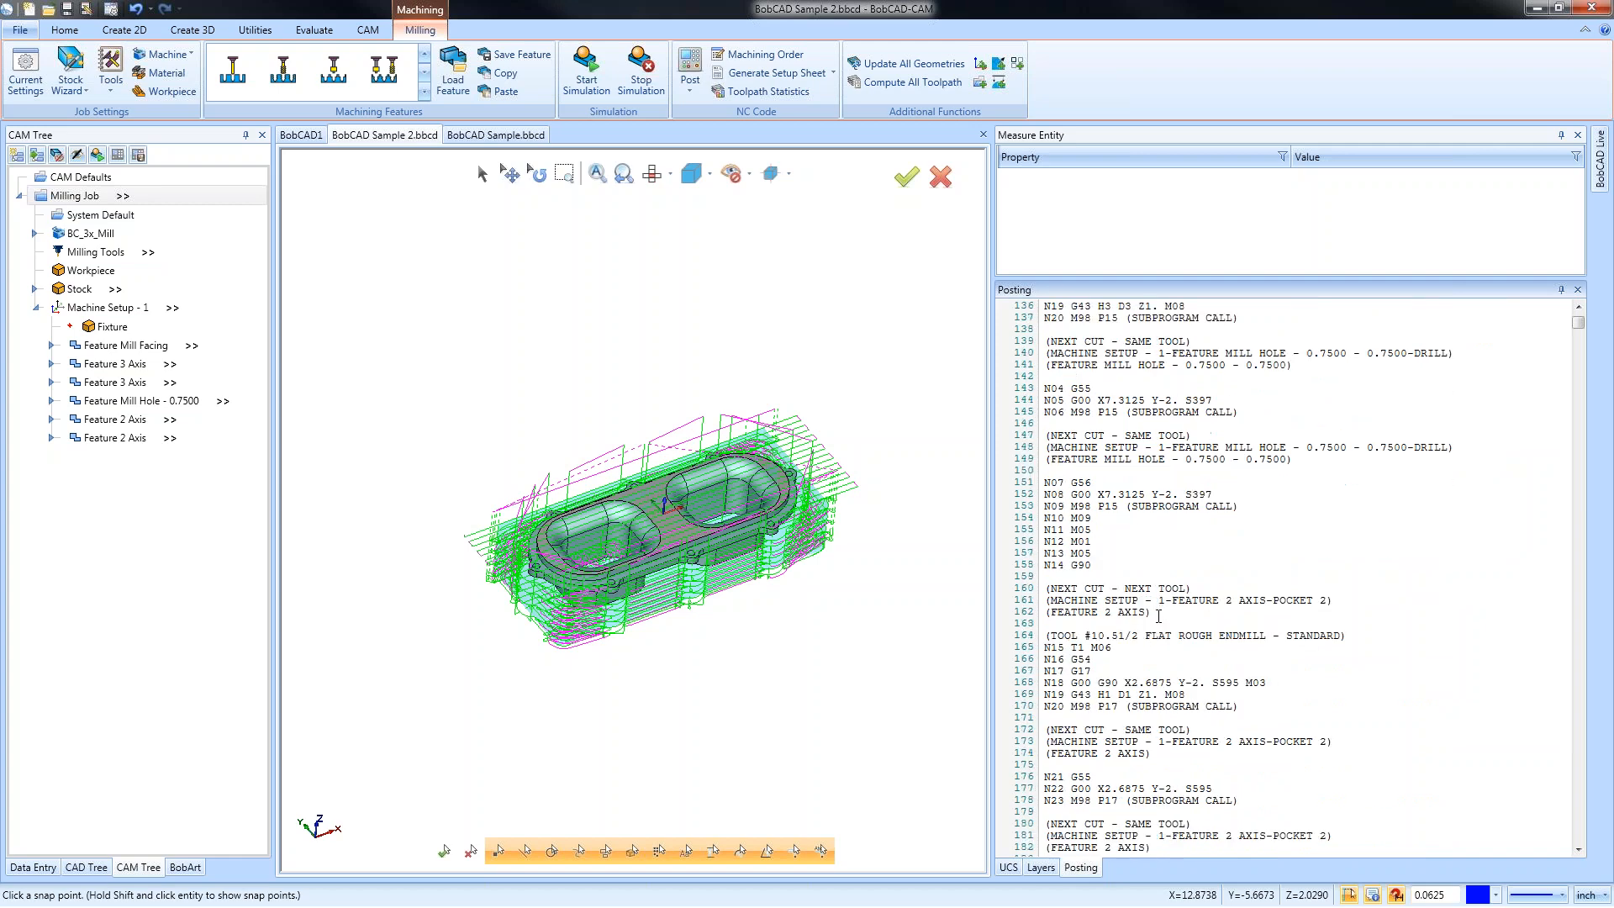
pyautogui.scroll(-20, 1176, 619)
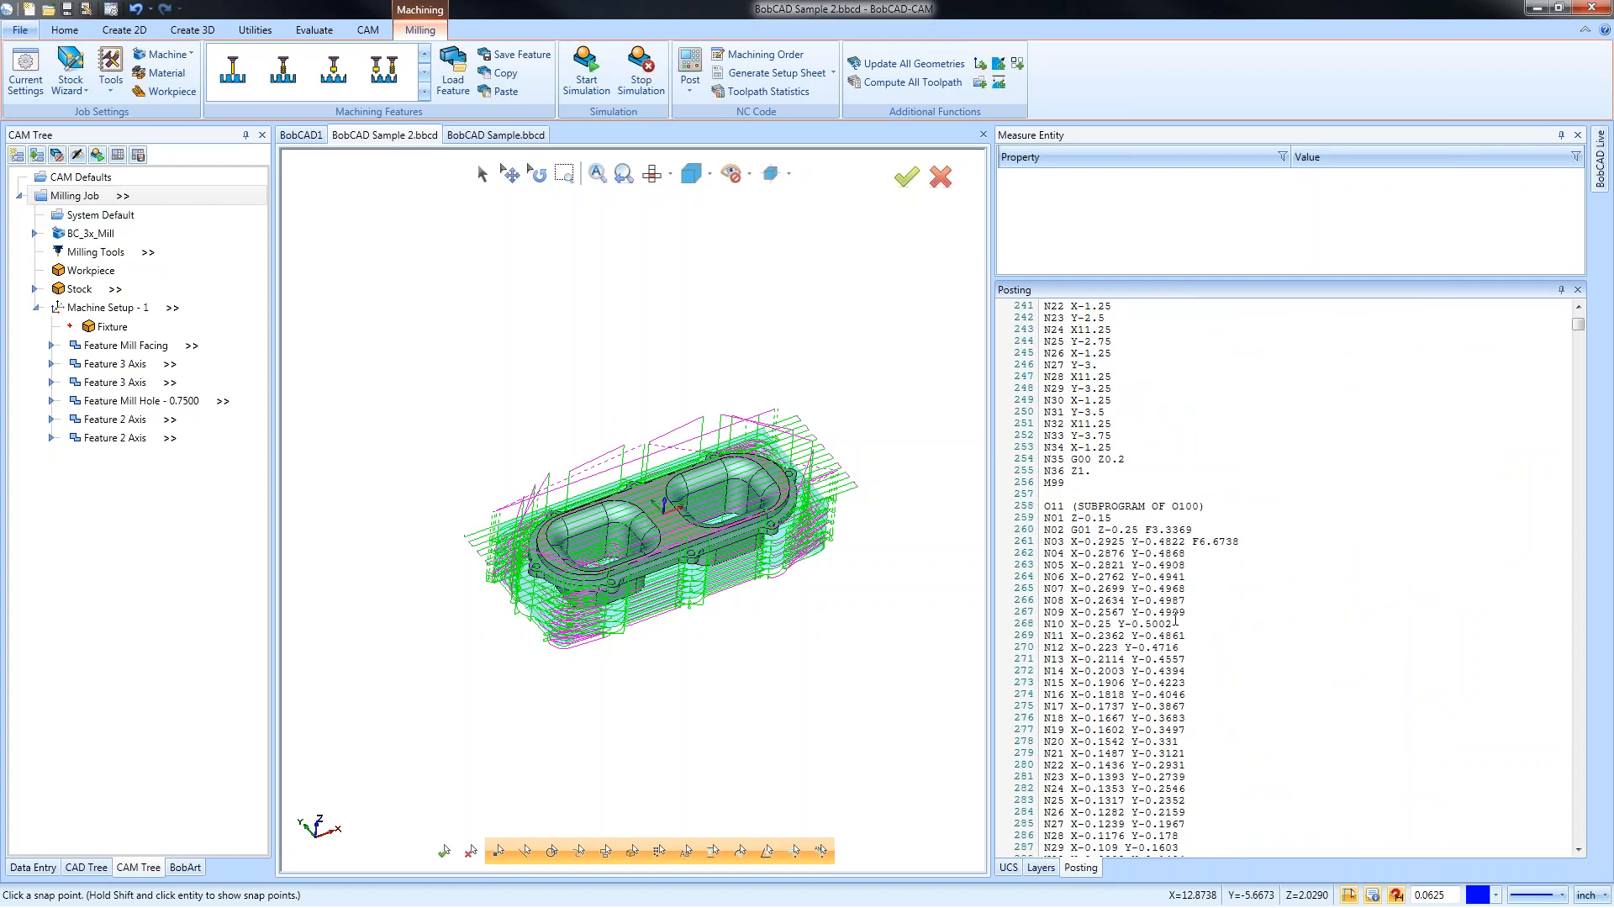
pyautogui.scroll(-5, 1175, 613)
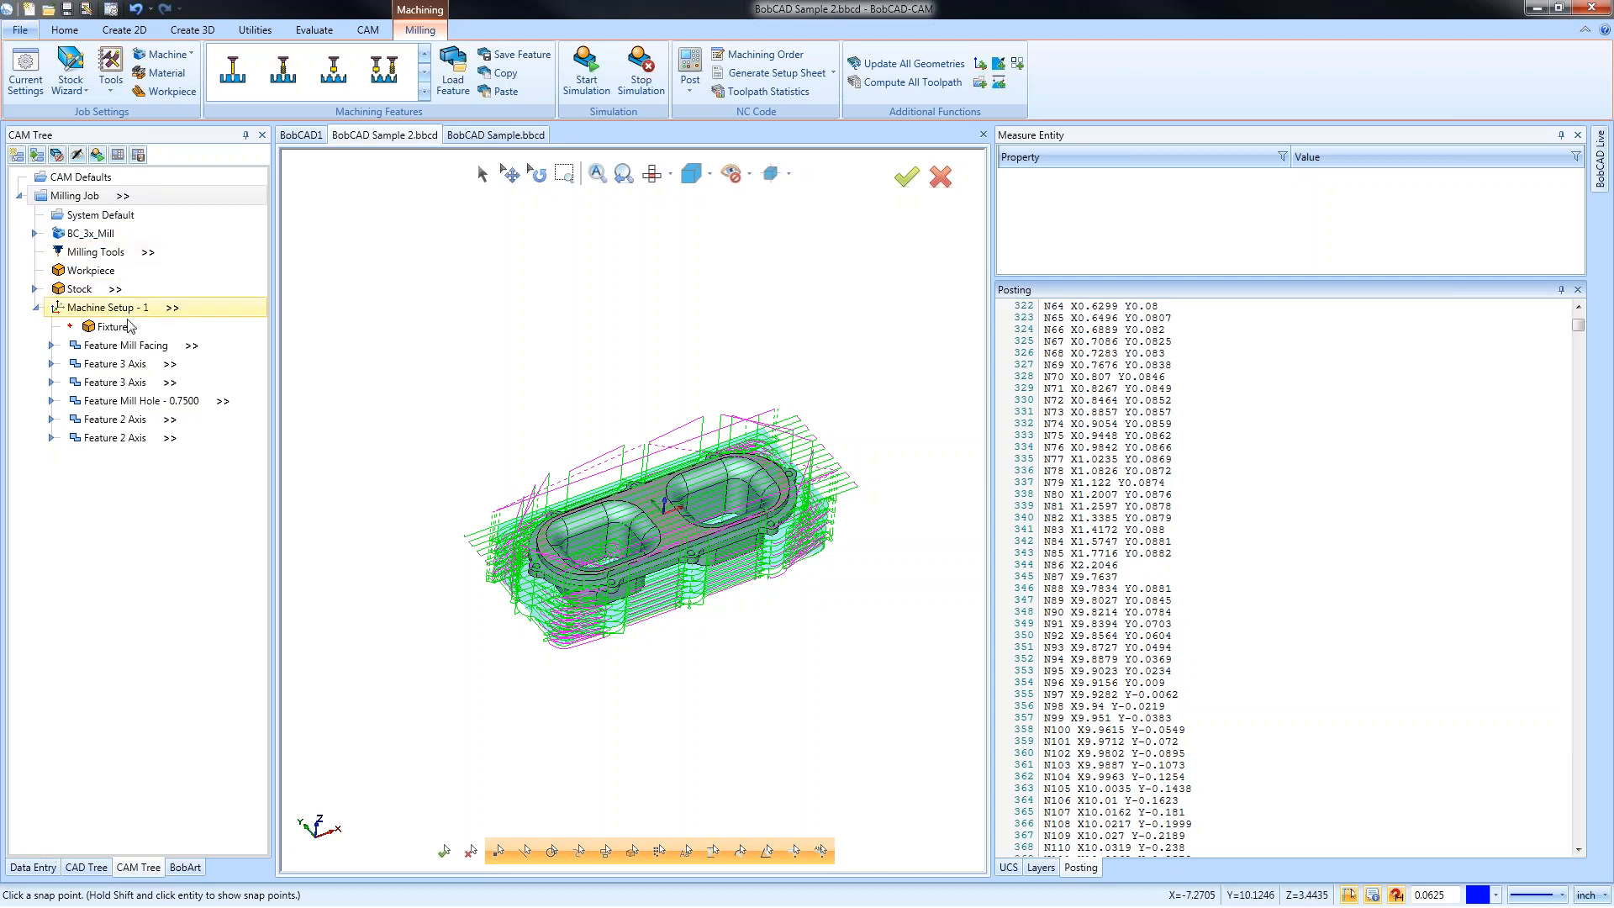
# Edit Machine Setup - 1's work offset pattern, moving offset 2 below offset 3 and turning off Blank Patterned Toolpath
pyautogui.rightClick(118, 308)
pyautogui.click(221, 342)
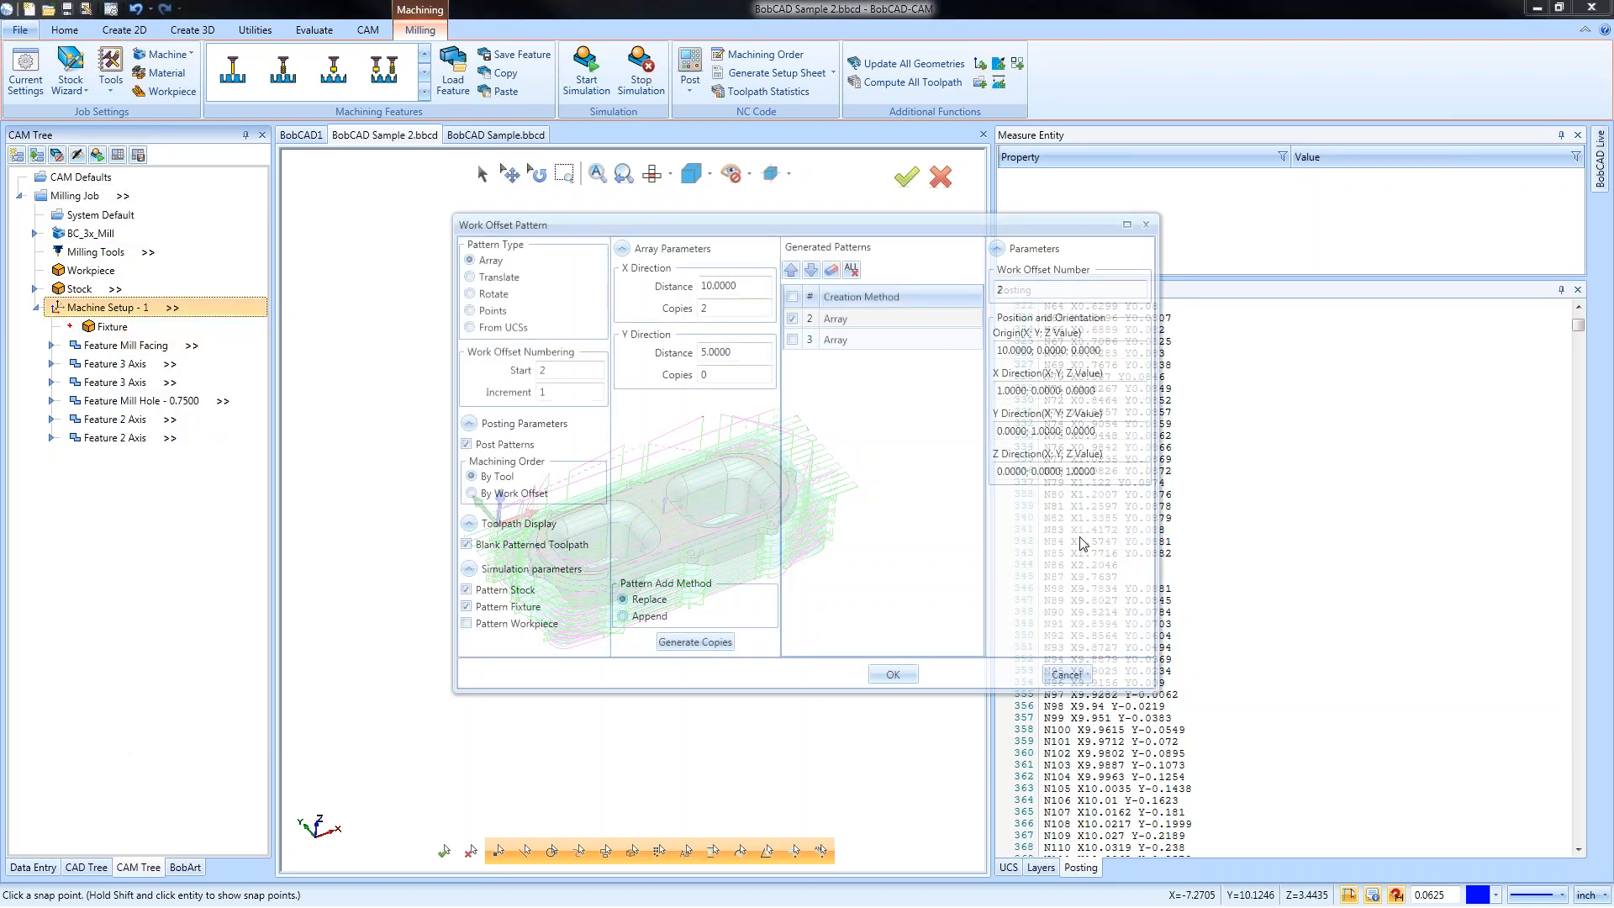
pyautogui.click(876, 323)
pyautogui.click(811, 269)
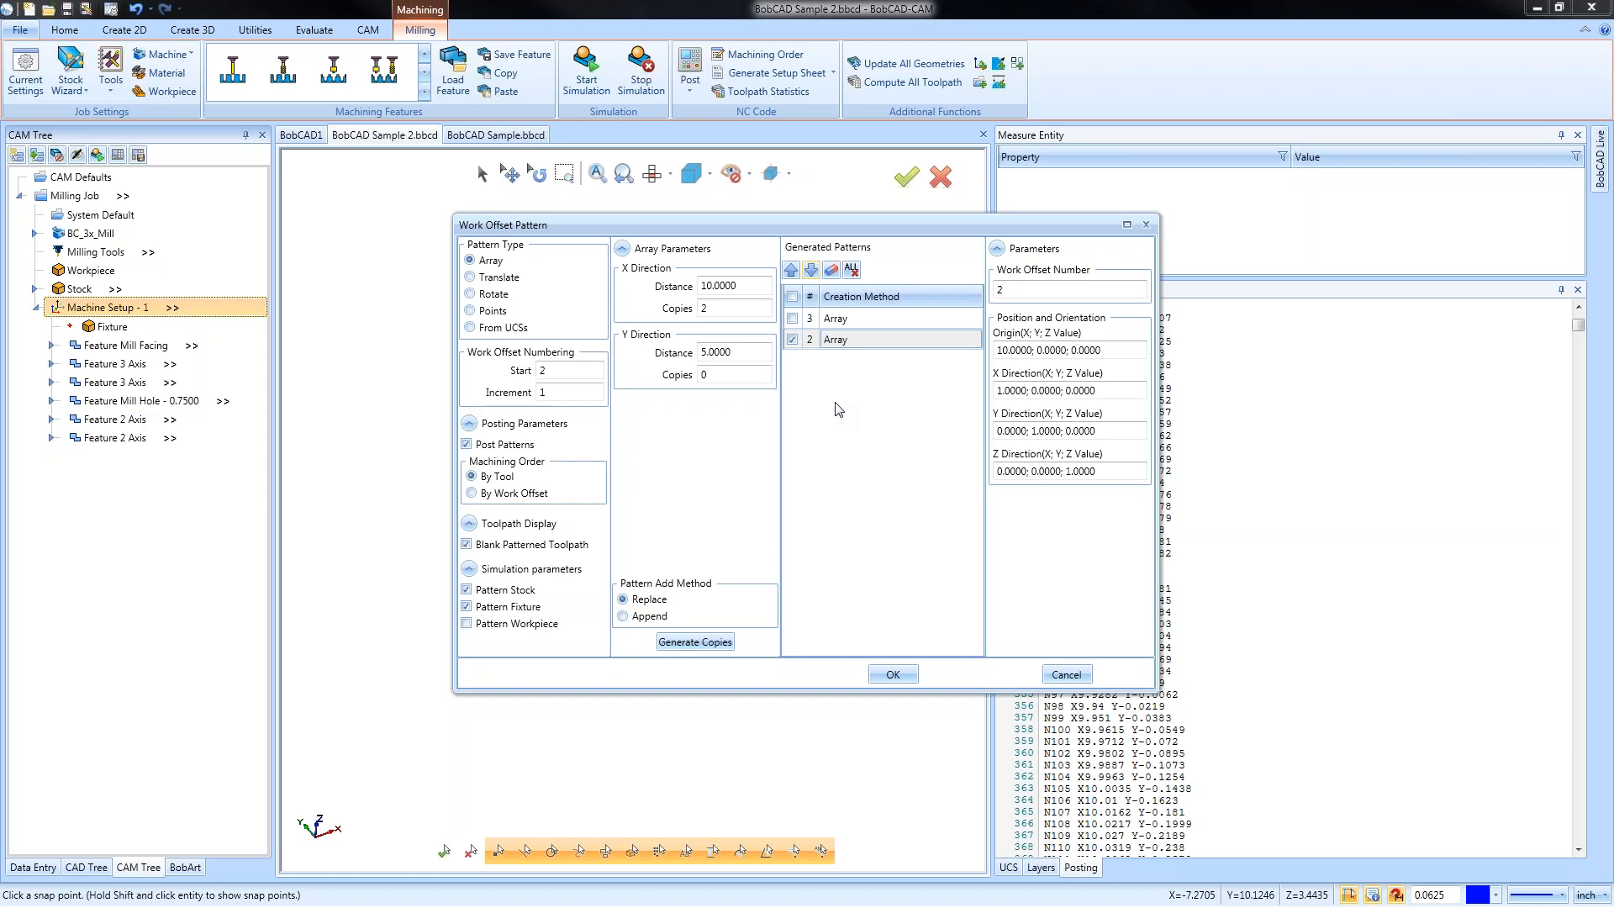
pyautogui.click(466, 544)
pyautogui.click(893, 675)
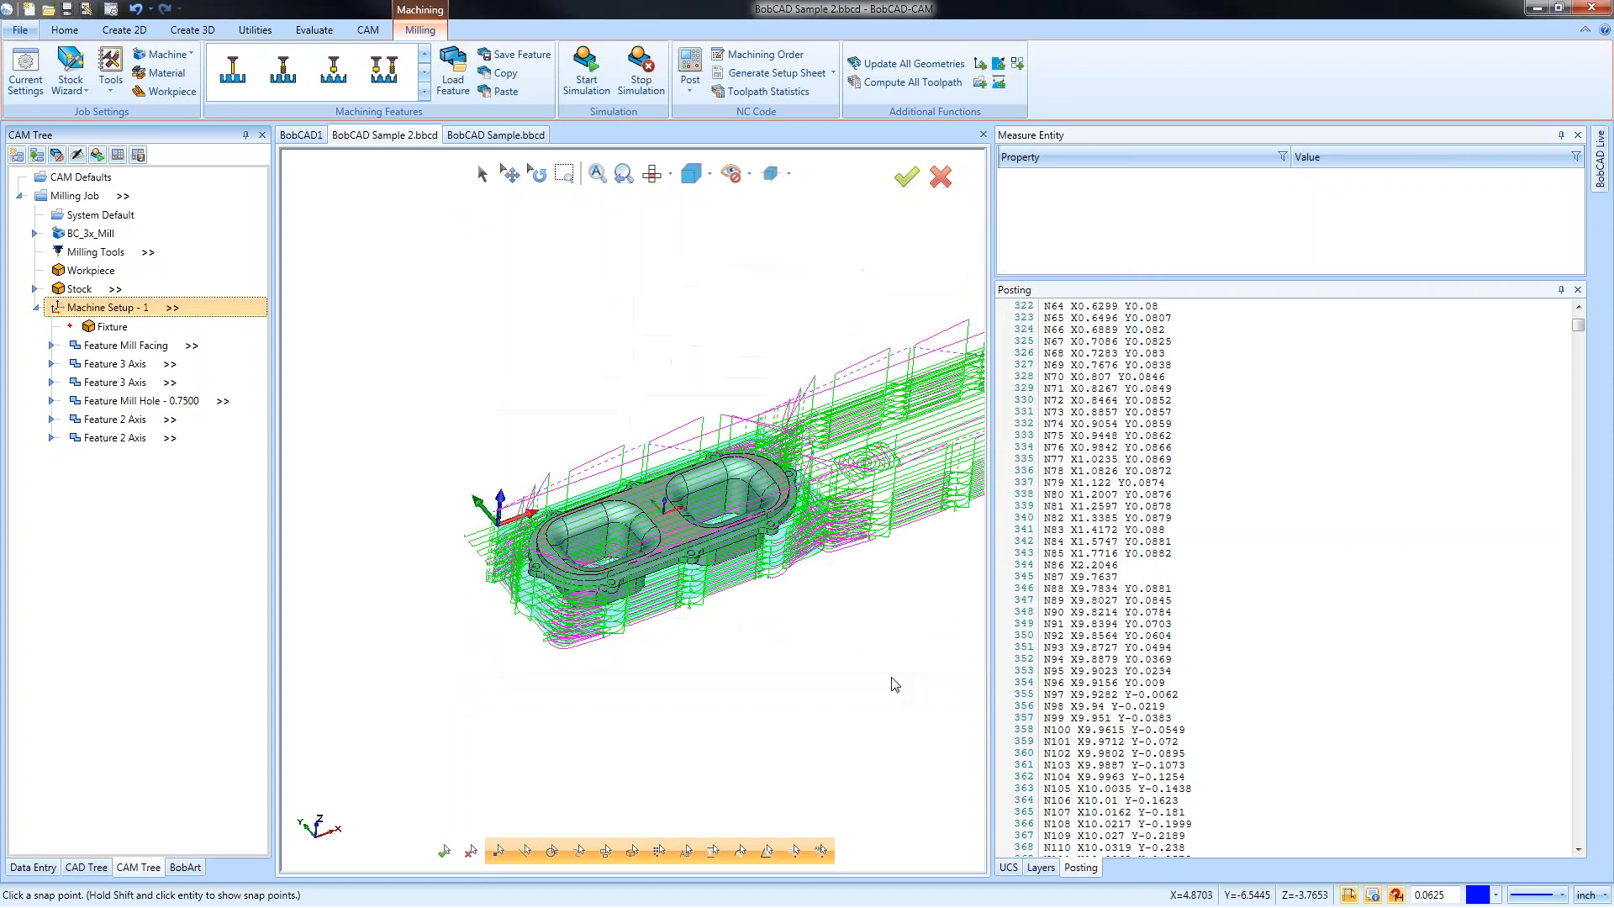
pyautogui.scroll(-5, 596, 562)
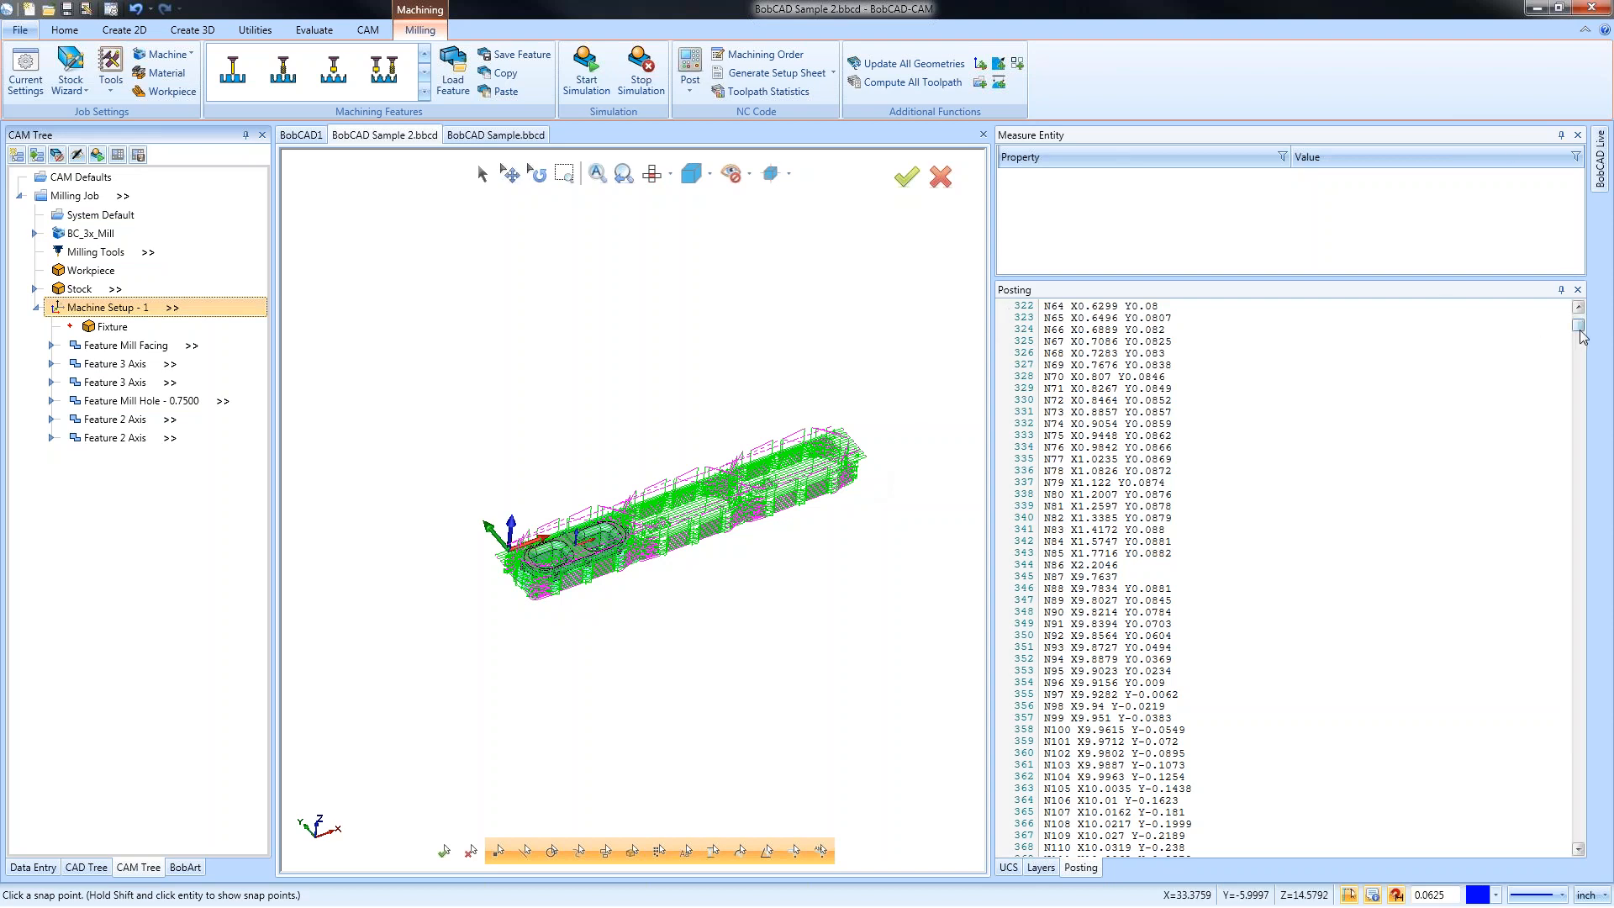
# Return to the beginning of the posted NC program
pyautogui.moveTo(1580, 328); pyautogui.dragTo(1579, 315)
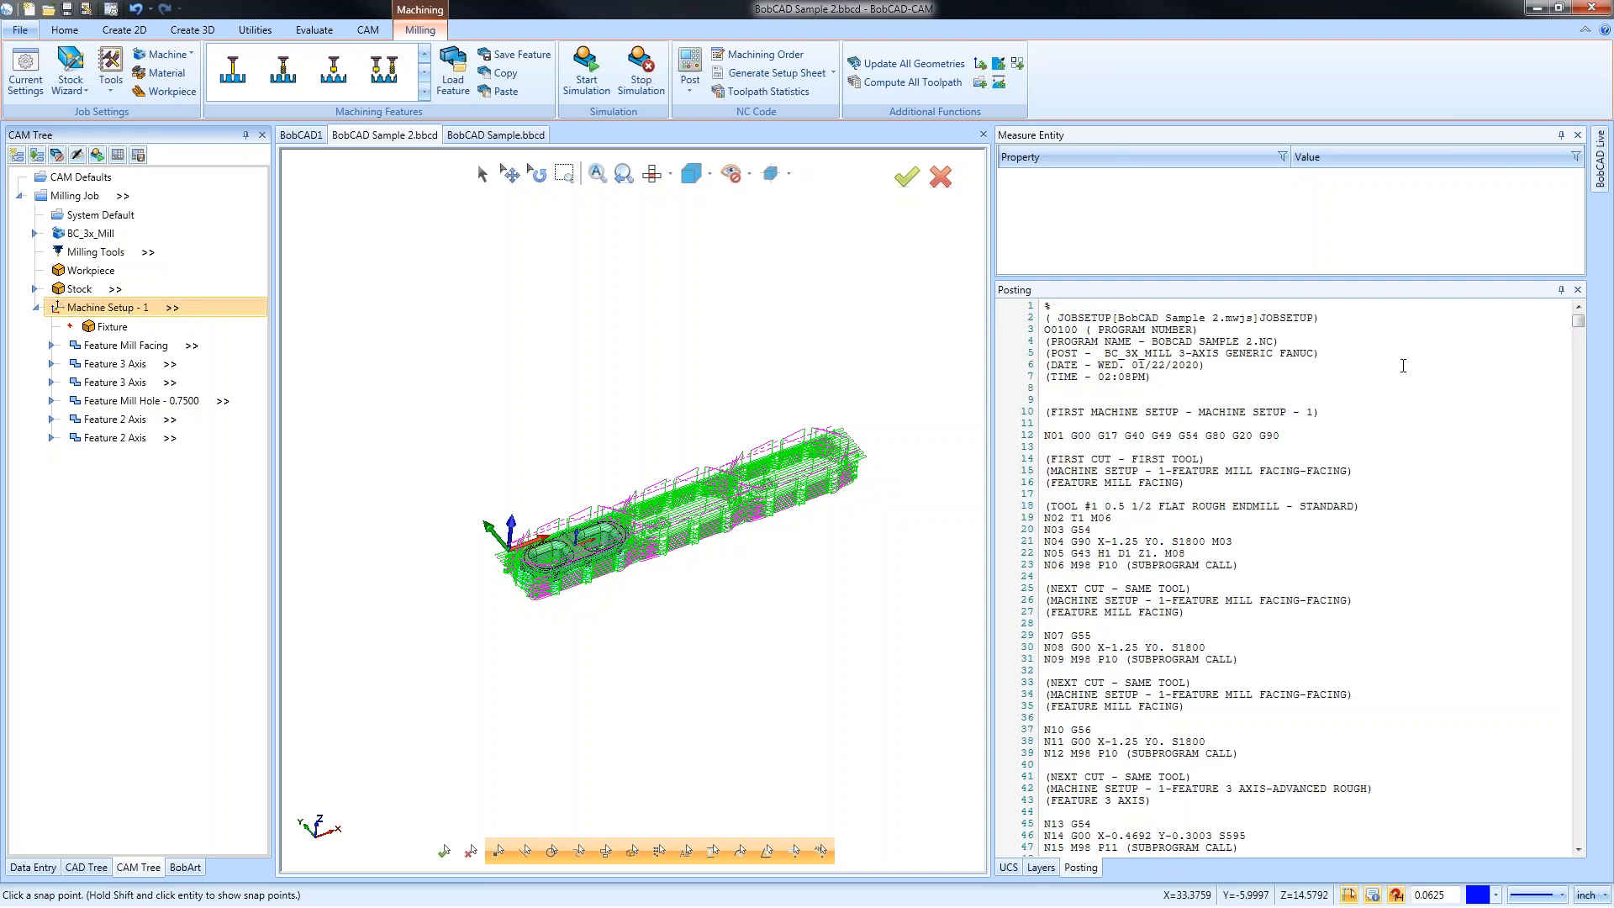